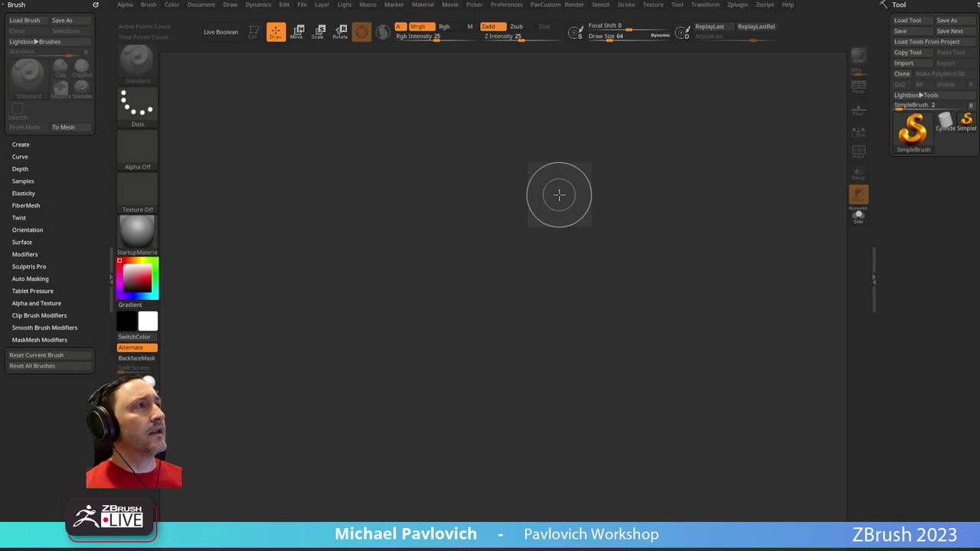
# Reduce the brush's Draw Size to 28.75
pyautogui.hotkey('ctrl', 'z')
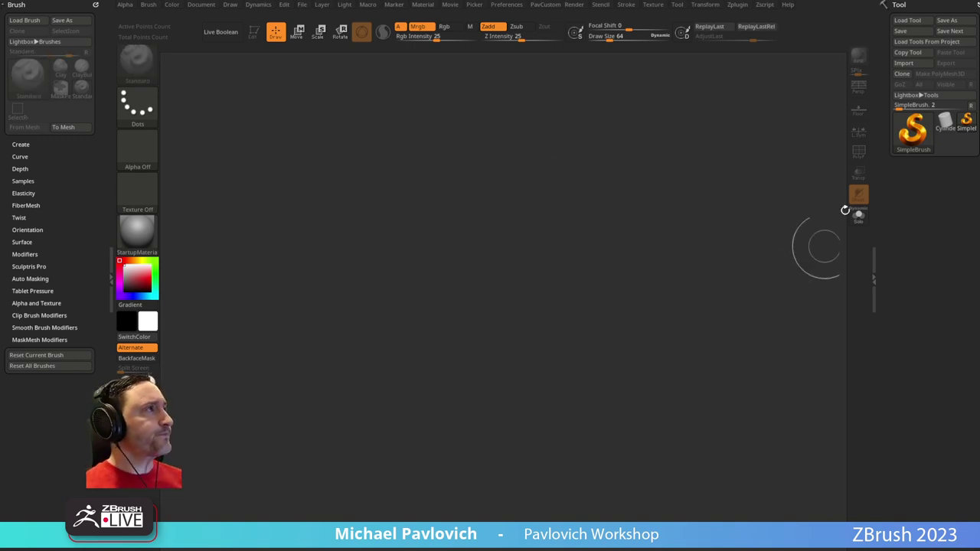
pyautogui.press('s')
pyautogui.moveTo(708, 196); pyautogui.dragTo(702, 196)
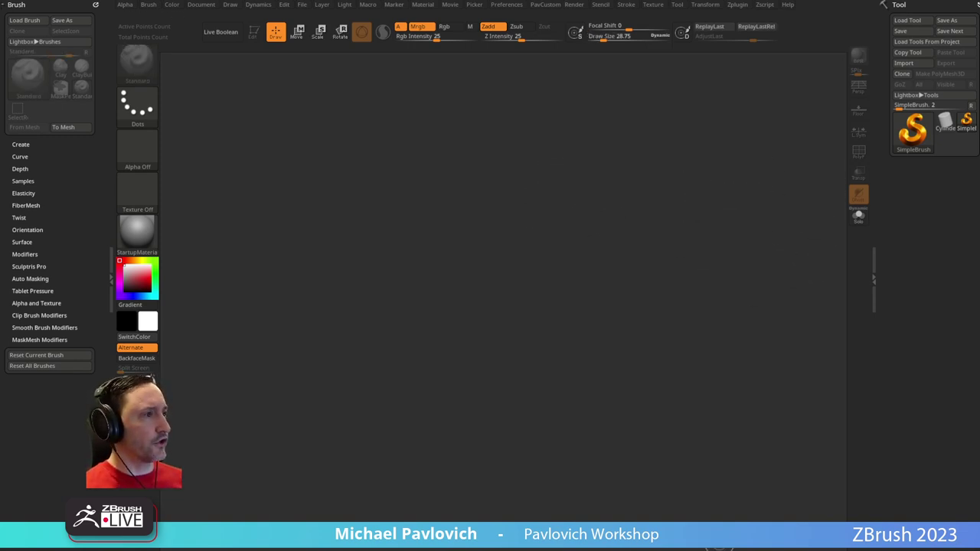
# Switch to Character Creator 4, reposition its window and load the neutral base character
pyautogui.press('super')
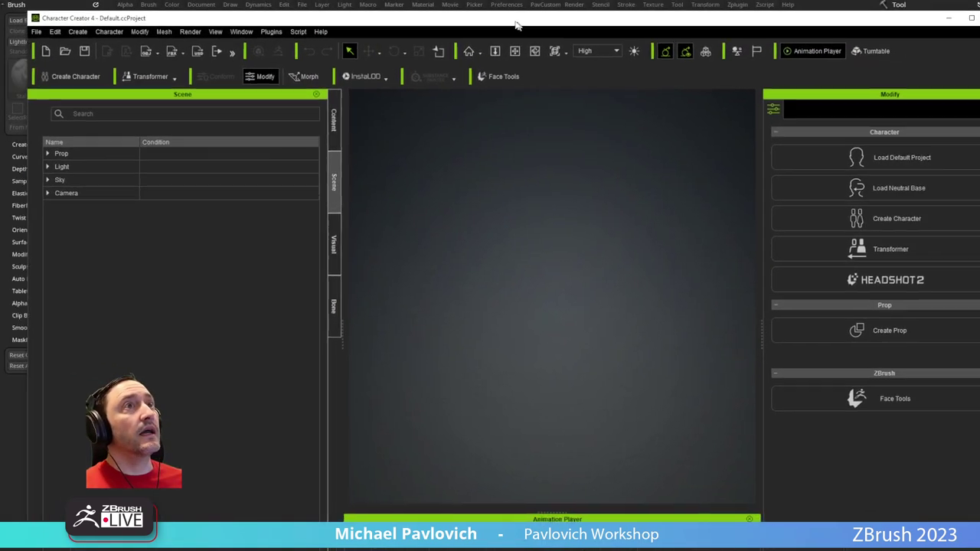
pyautogui.moveTo(517, 22); pyautogui.dragTo(499, 4)
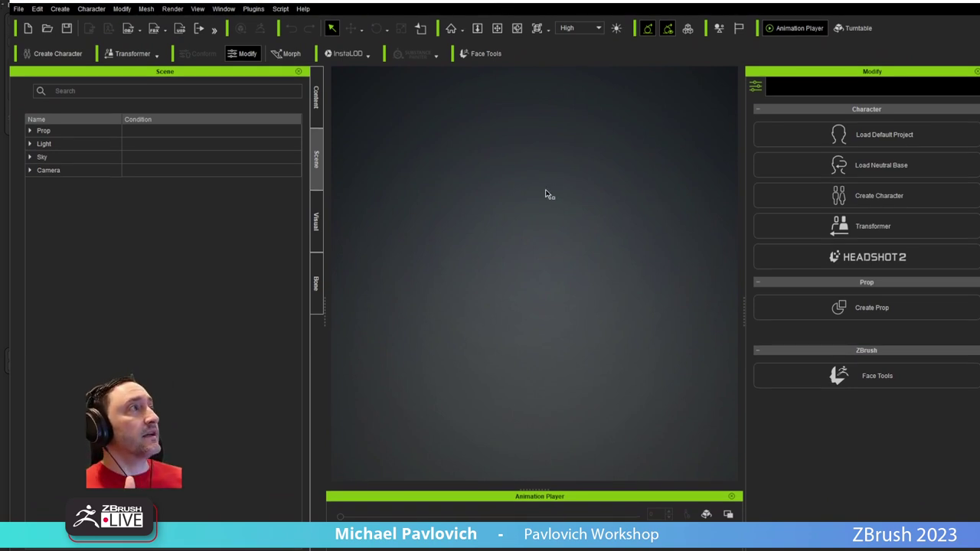
pyautogui.click(920, 165)
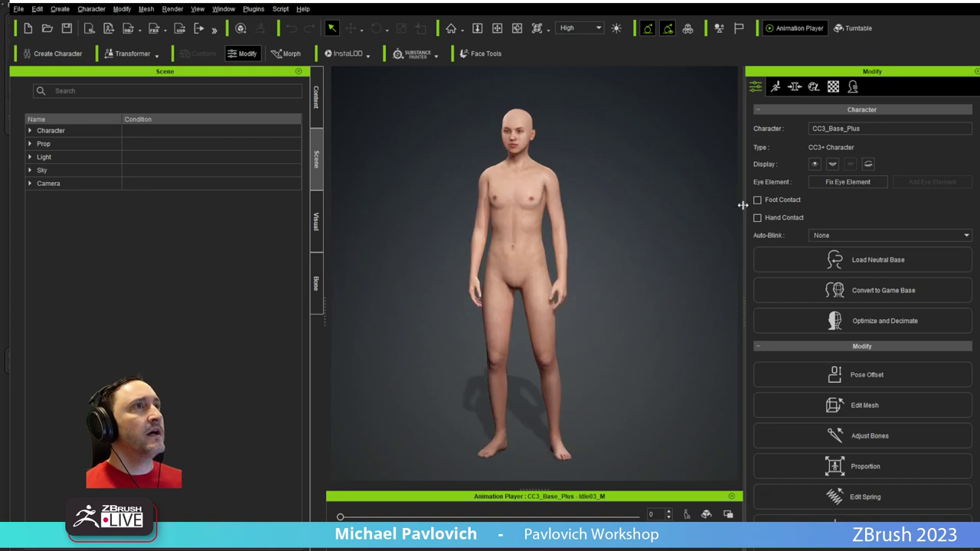
# Turn on Morph editing for the CC3_Base_Plus character
pyautogui.click(289, 53)
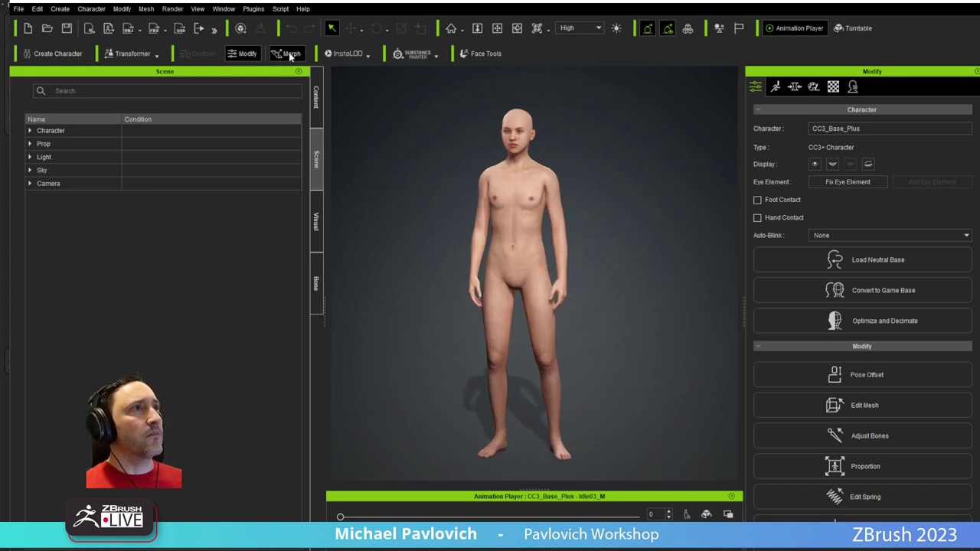
pyautogui.click(540, 322)
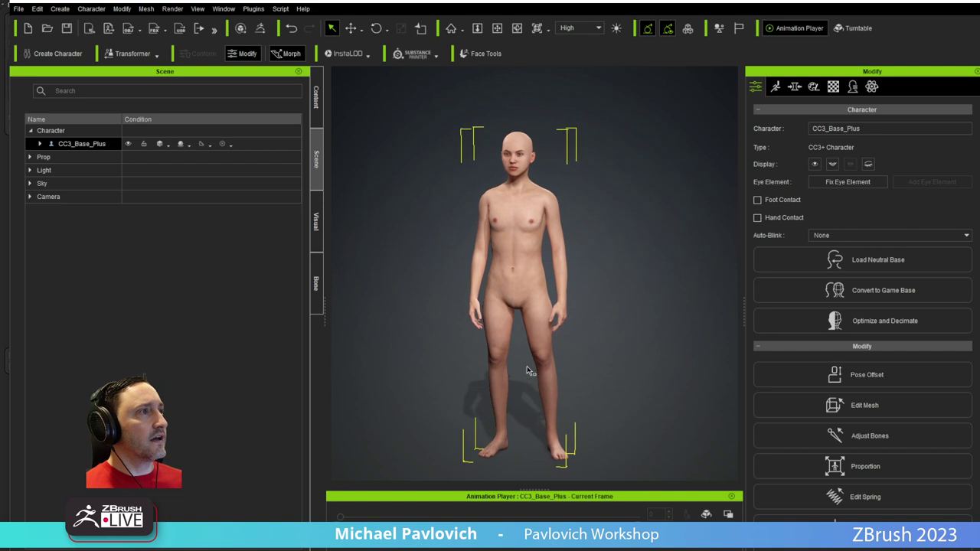
pyautogui.moveTo(547, 402); pyautogui.dragTo(542, 444, button='right')
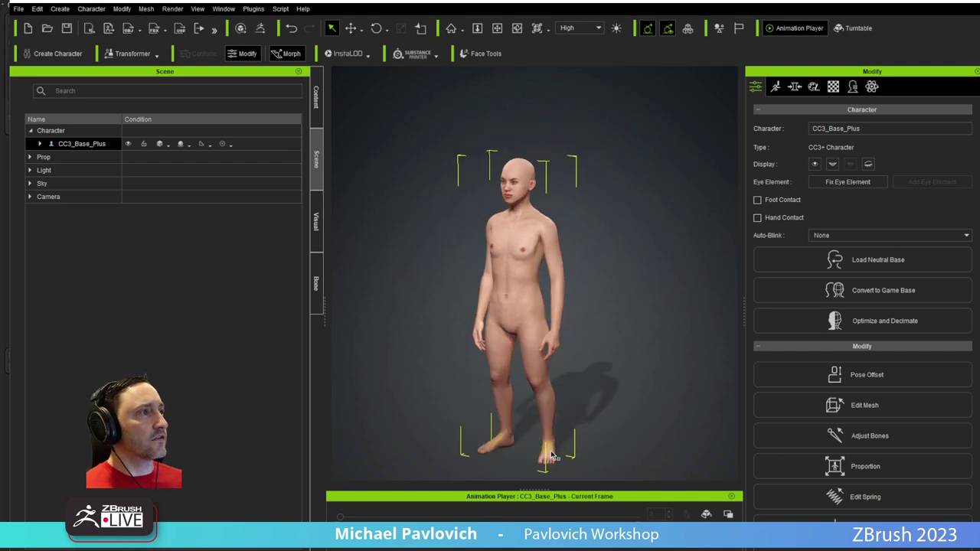
# Filter the character's foot morphs by "sca" and enlarge both feet with Foot Scale
pyautogui.click(796, 88)
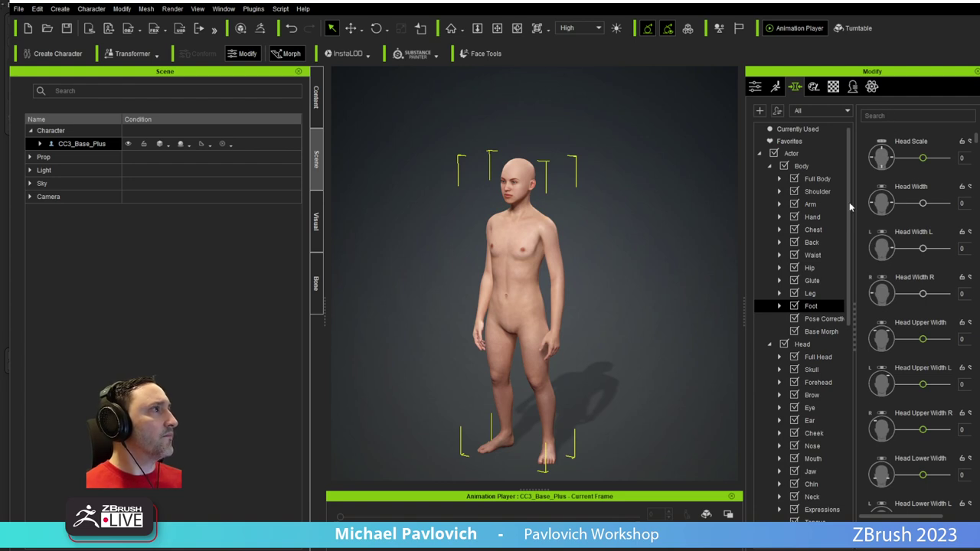
pyautogui.click(898, 117)
pyautogui.write('sca')
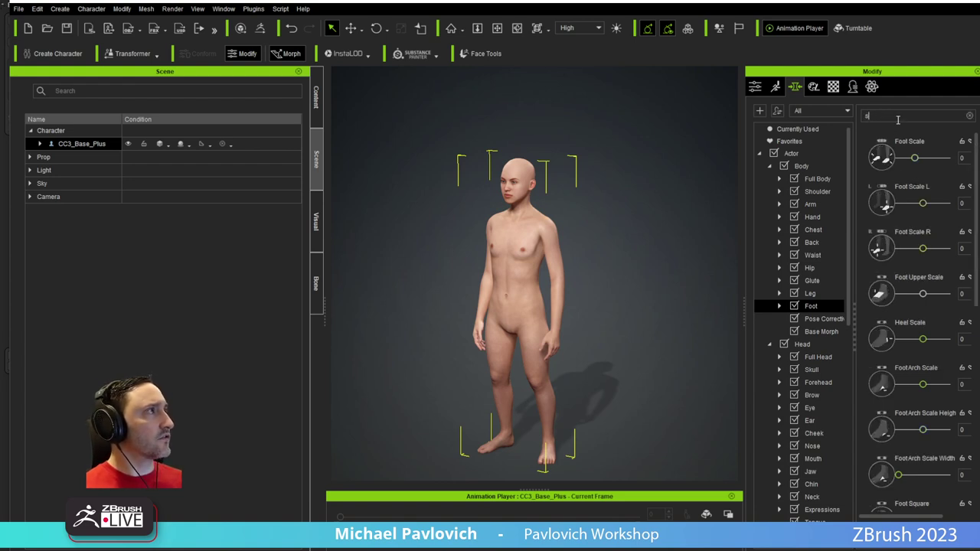
pyautogui.moveTo(916, 160); pyautogui.dragTo(942, 158)
# Enlarge the head by morphing the skull directly on the model, and select the upper arm region
pyautogui.moveTo(524, 161); pyautogui.dragTo(529, 185)
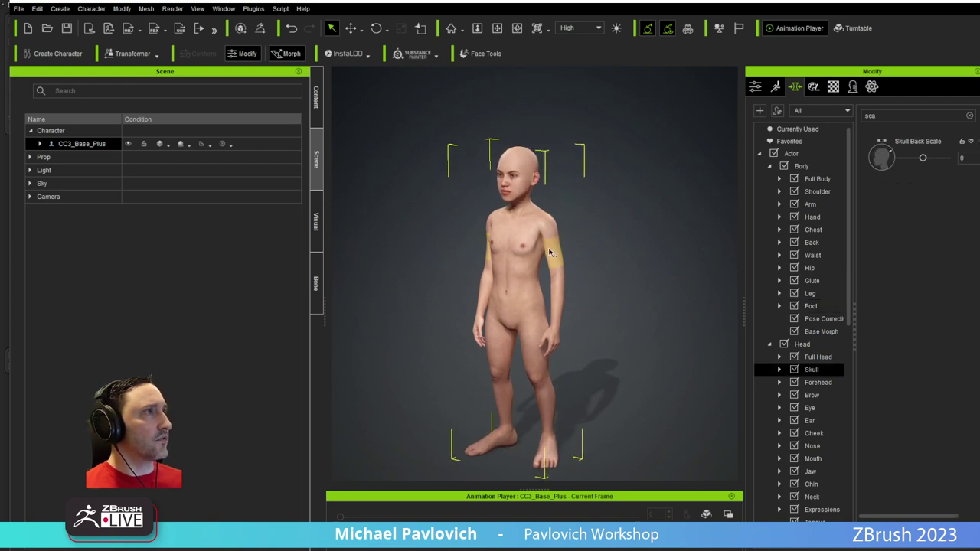
pyautogui.click(552, 256)
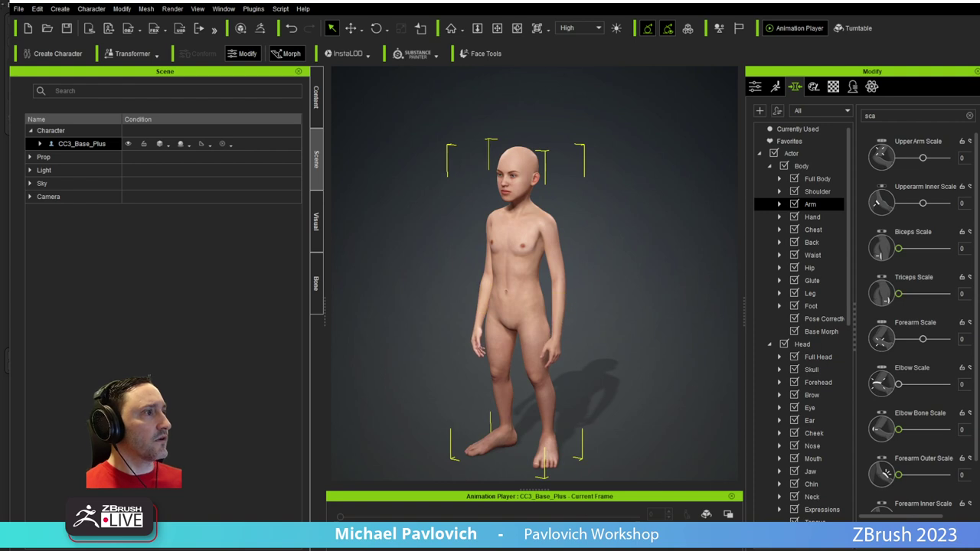
# Put the character in the A-Pose calibration pose and look at it from the front and back
pyautogui.rightClick(578, 345)
pyautogui.moveTo(616, 430)
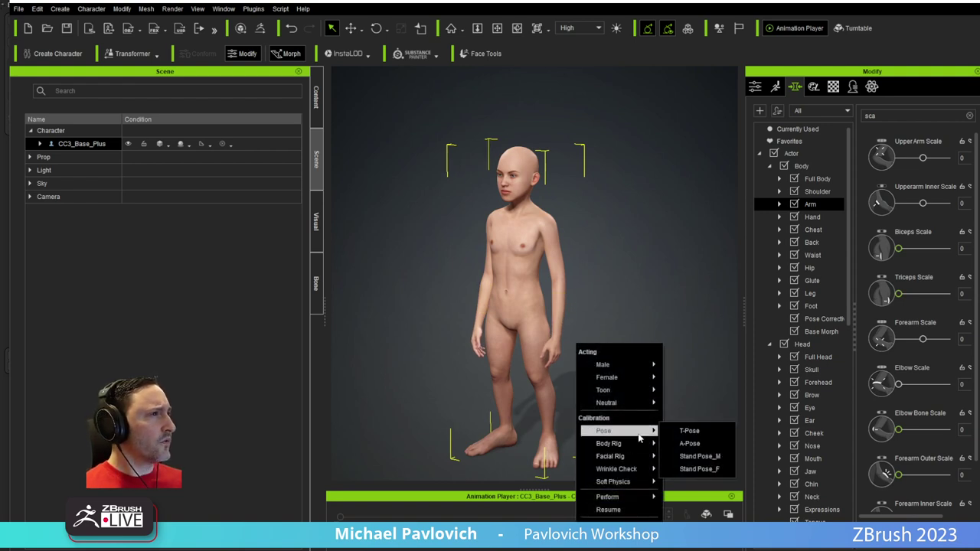
pyautogui.click(690, 442)
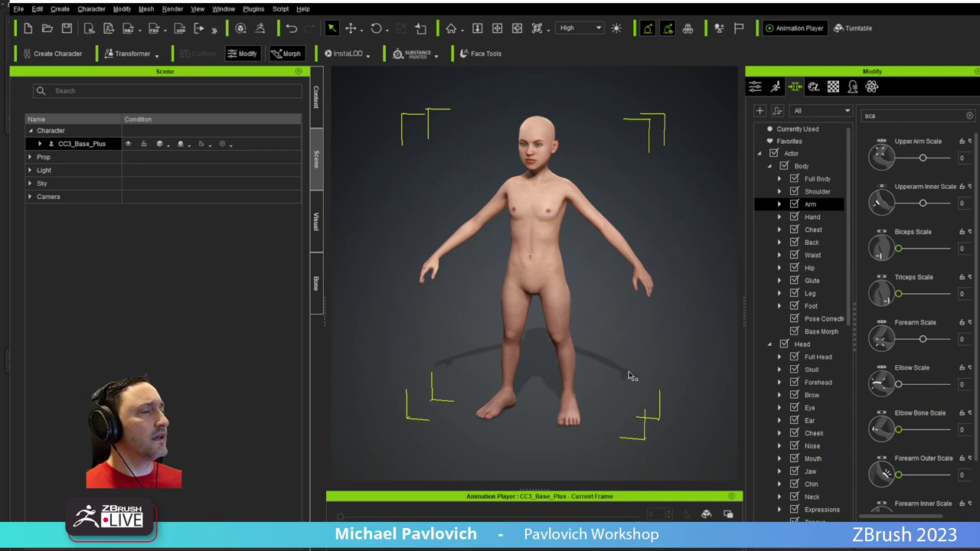
pyautogui.moveTo(647, 232); pyautogui.dragTo(642, 267, button='middle')
pyautogui.moveTo(643, 267); pyautogui.dragTo(441, 301, button='right')
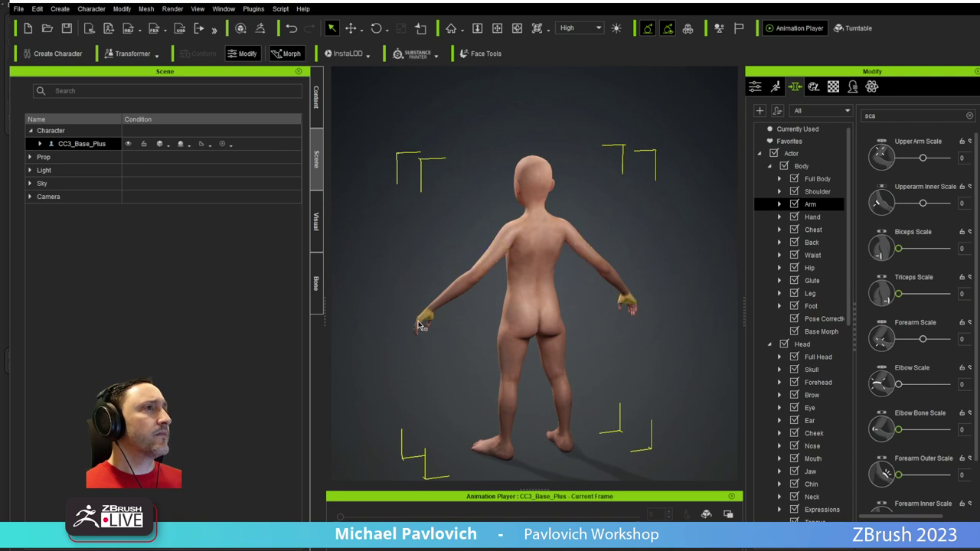
pyautogui.moveTo(420, 262); pyautogui.dragTo(918, 249, button='right')
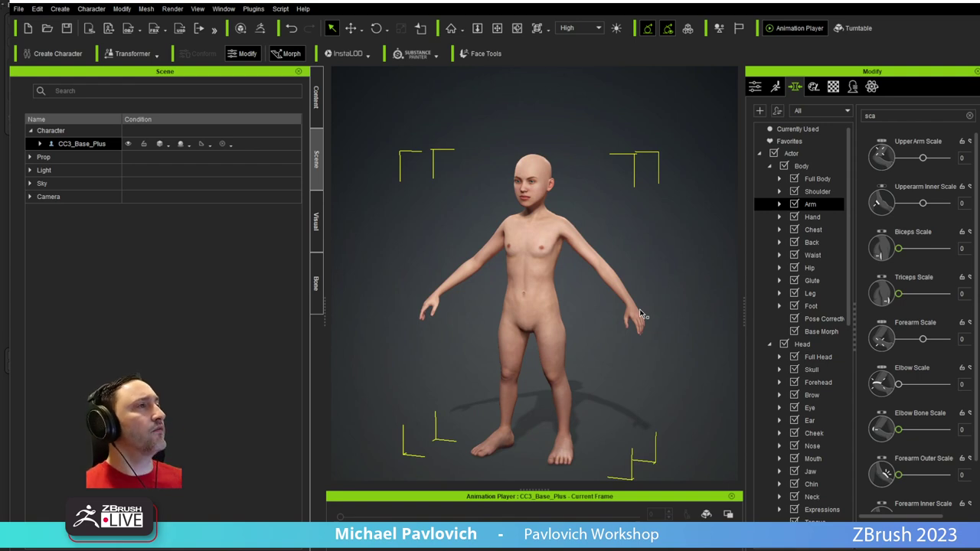
pyautogui.moveTo(628, 232); pyautogui.dragTo(681, 217, button='right')
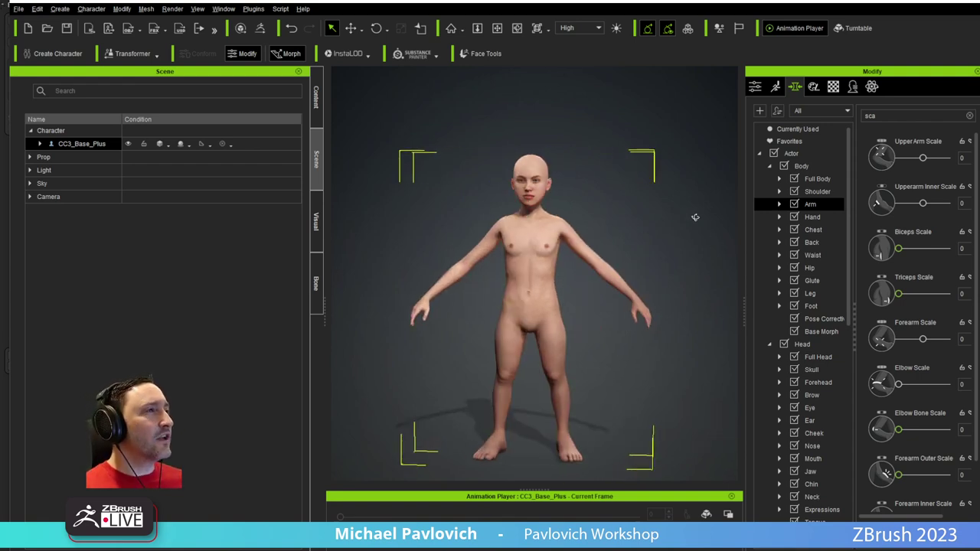
# Put the character in the T-Pose calibration pose and select the skull region for morphing
pyautogui.rightClick(578, 467)
pyautogui.moveTo(617, 435)
pyautogui.click(693, 431)
pyautogui.moveTo(543, 268); pyautogui.dragTo(622, 290, button='right')
pyautogui.moveTo(674, 313); pyautogui.dragTo(528, 183, button='right')
pyautogui.click(530, 177)
pyautogui.moveTo(597, 347); pyautogui.dragTo(633, 318, button='right')
pyautogui.moveTo(649, 252); pyautogui.dragTo(649, 274, button='right')
pyautogui.moveTo(649, 269); pyautogui.dragTo(652, 236)
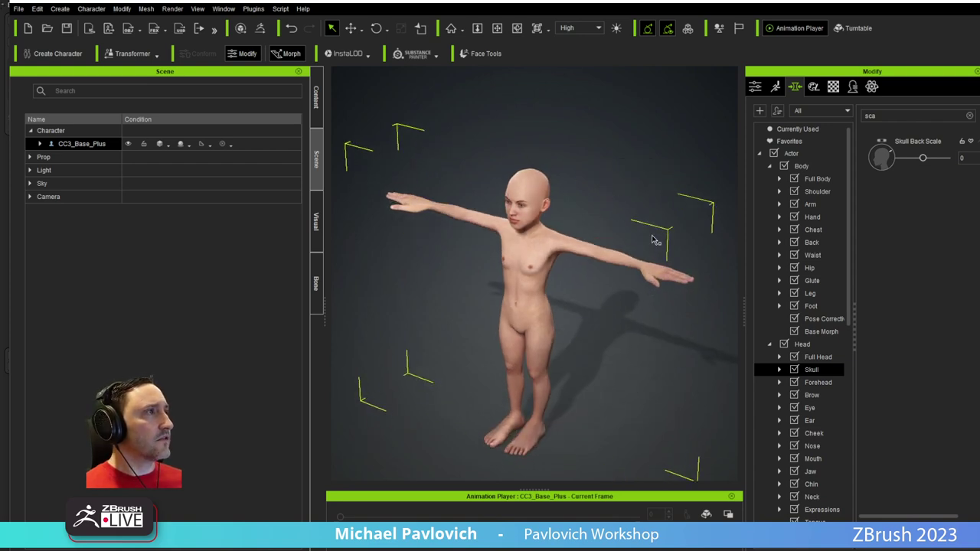
pyautogui.moveTo(626, 353); pyautogui.dragTo(711, 288, button='right')
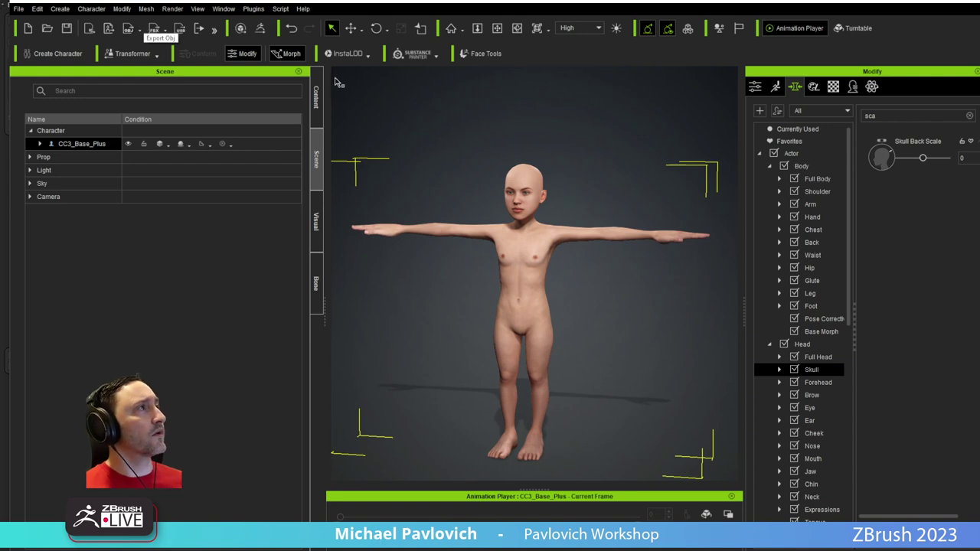
pyautogui.moveTo(620, 182); pyautogui.dragTo(514, 195, button='right')
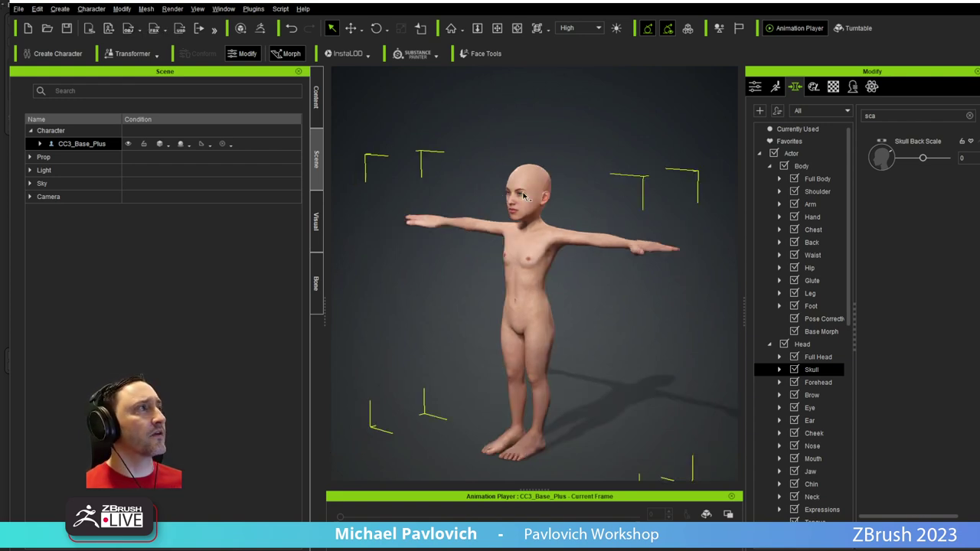
# Select the ear on the head and enlarge both ears by setting Ear Scale to 100
pyautogui.scroll(2, 605, 153)
pyautogui.scroll(5, 604, 154)
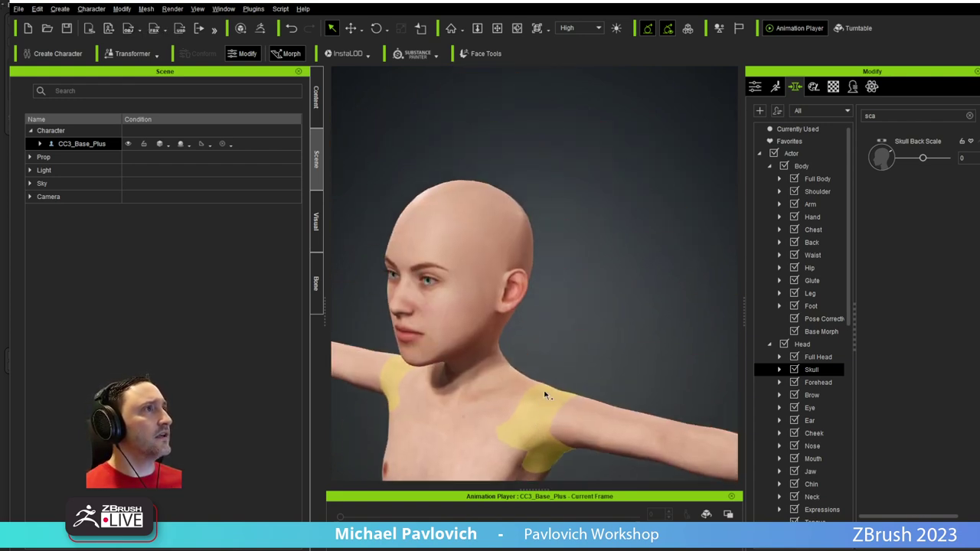
pyautogui.click(517, 293)
pyautogui.moveTo(518, 286); pyautogui.dragTo(575, 257)
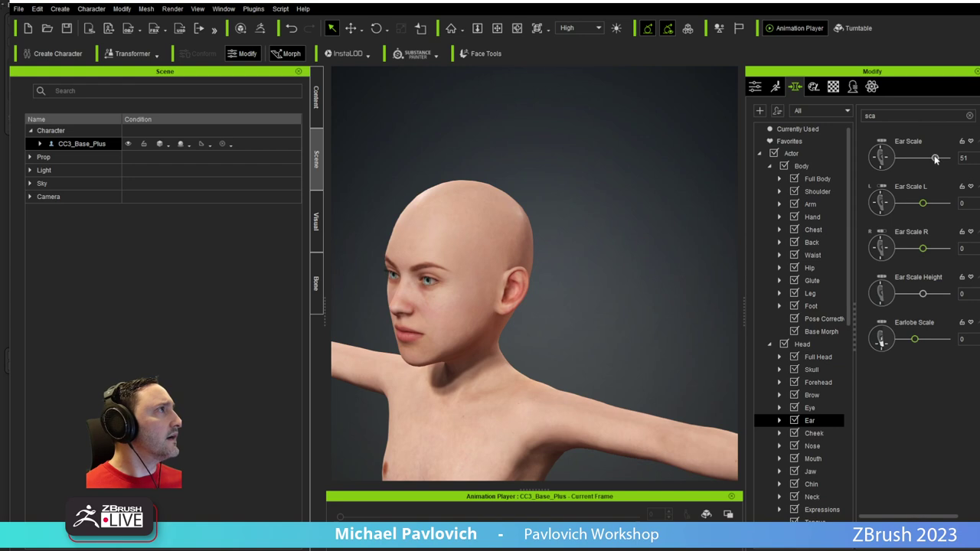
pyautogui.moveTo(934, 158); pyautogui.dragTo(956, 161)
# Try a larger Ear Scale L value and reset it to 0
pyautogui.moveTo(922, 202); pyautogui.dragTo(931, 207)
pyautogui.doubleClick(969, 201)
pyautogui.write('0')
pyautogui.press('Return')
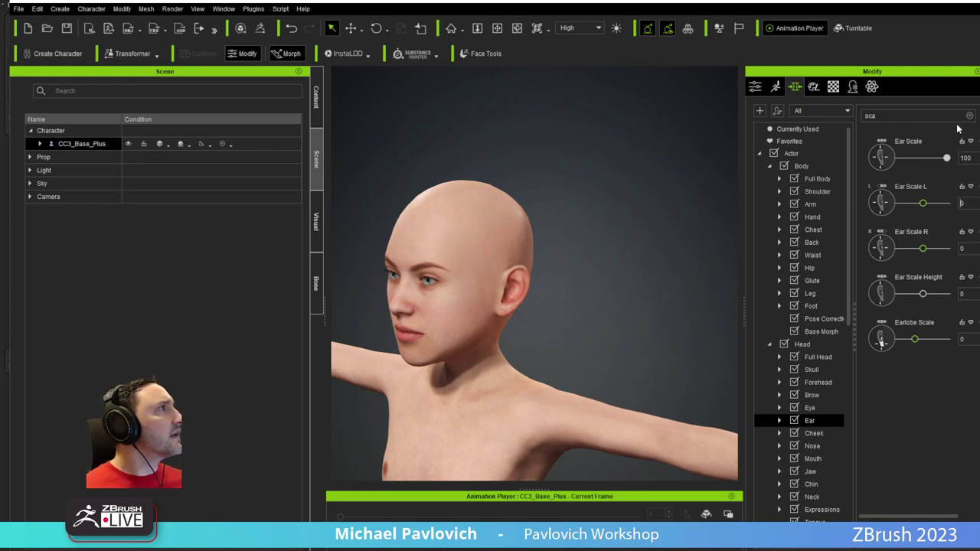
# Clear the morph filter and give the character long elf ears by setting Ear Elf Long to 48
pyautogui.click(969, 116)
pyautogui.scroll(-4, 922, 247)
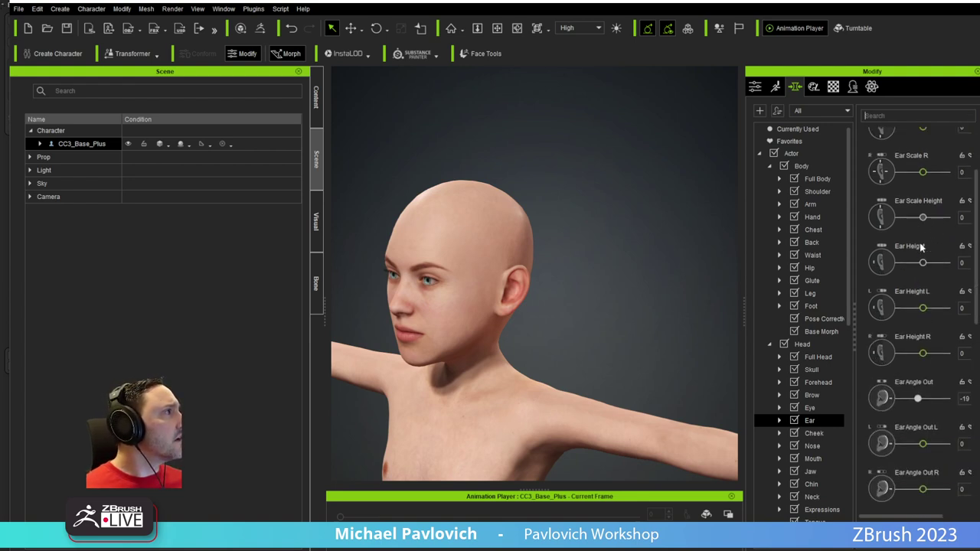
pyautogui.scroll(-8, 922, 247)
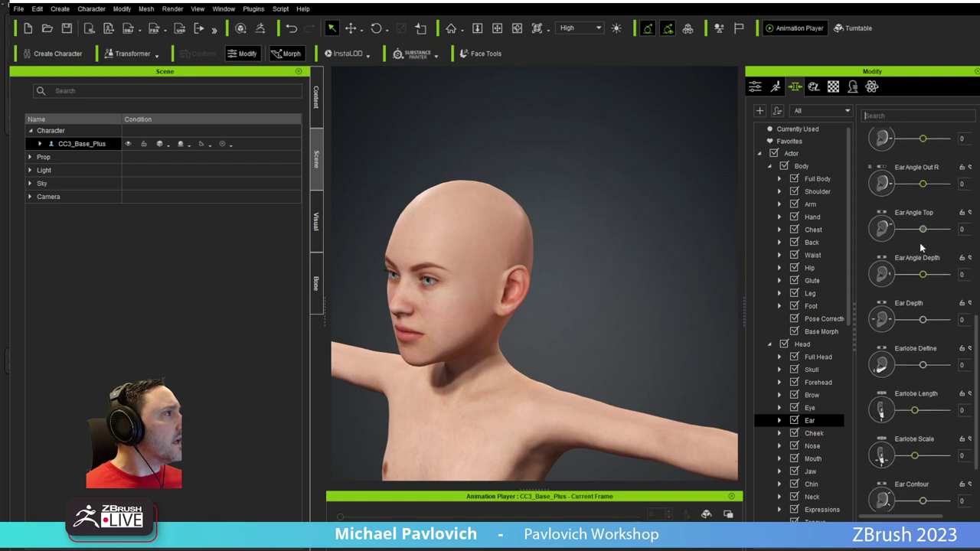
pyautogui.scroll(-1, 922, 247)
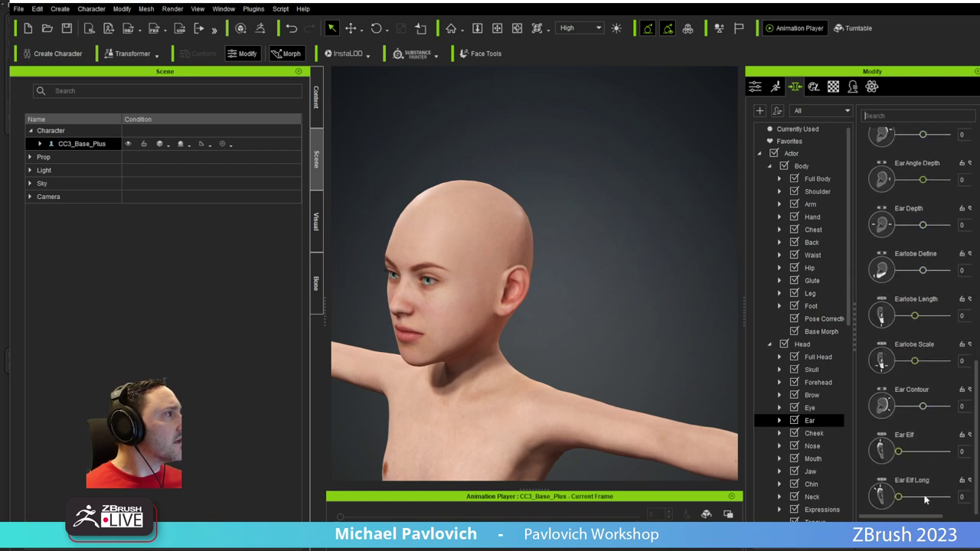
pyautogui.moveTo(899, 498); pyautogui.dragTo(924, 501)
pyautogui.moveTo(635, 306); pyautogui.dragTo(700, 291, button='right')
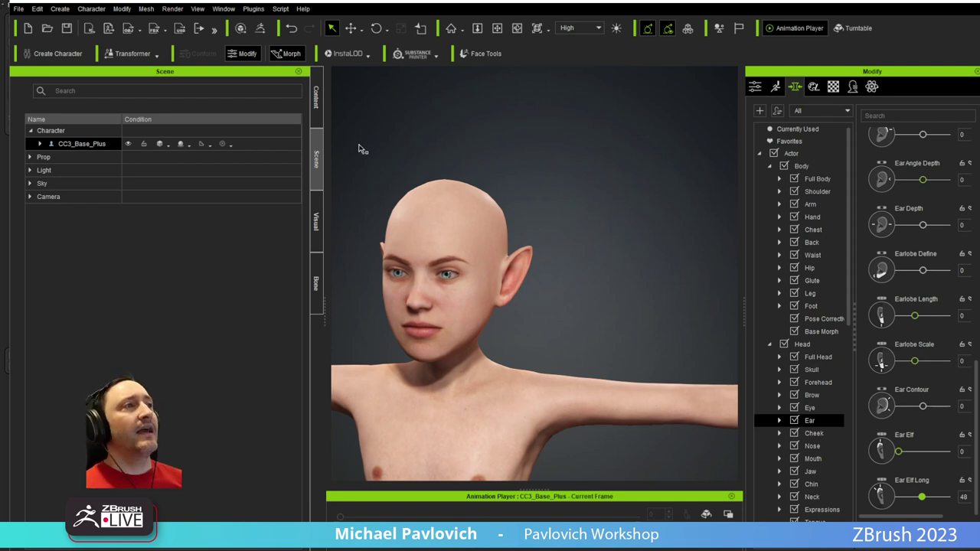
pyautogui.moveTo(460, 256); pyautogui.dragTo(526, 240, button='right')
pyautogui.moveTo(544, 234); pyautogui.dragTo(645, 220, button='middle')
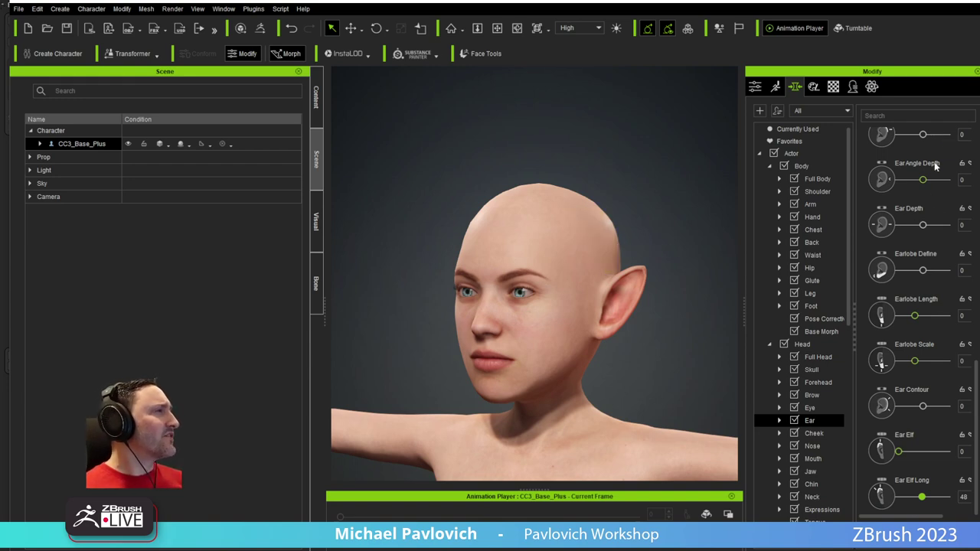
pyautogui.moveTo(613, 218); pyautogui.dragTo(653, 211, button='right')
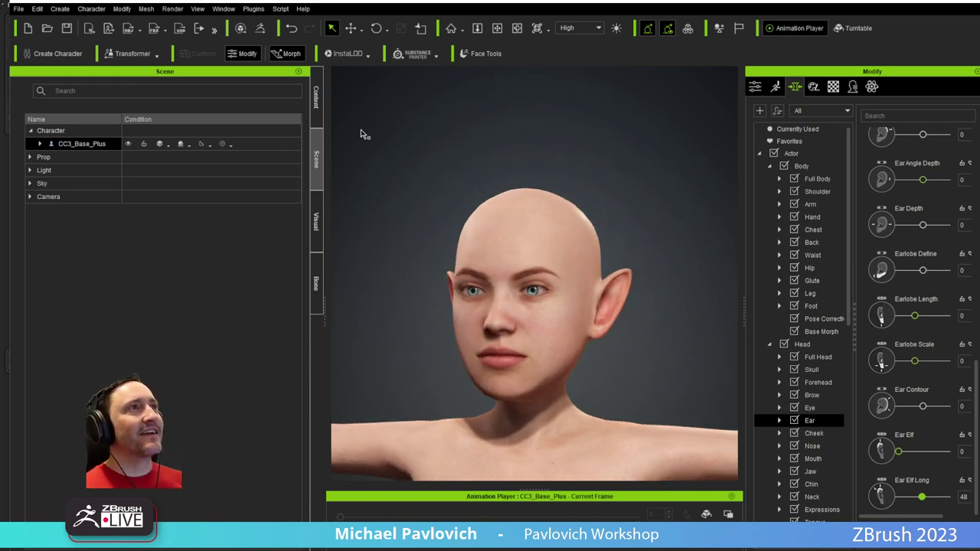
# Select all meshes under CC3_Base_Plus, from the tongue to the tear line, and check their GoZ settings without sending
pyautogui.click(40, 144)
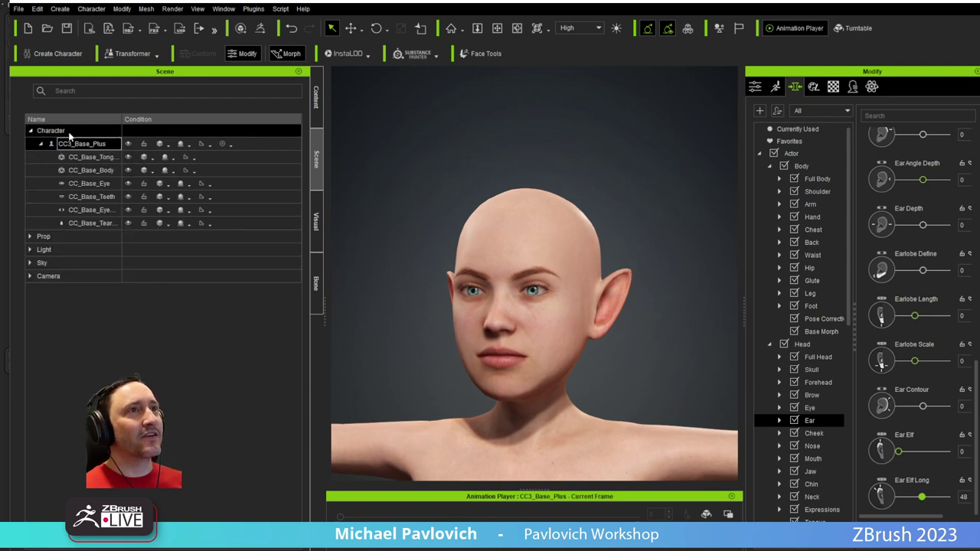
pyautogui.click(92, 223)
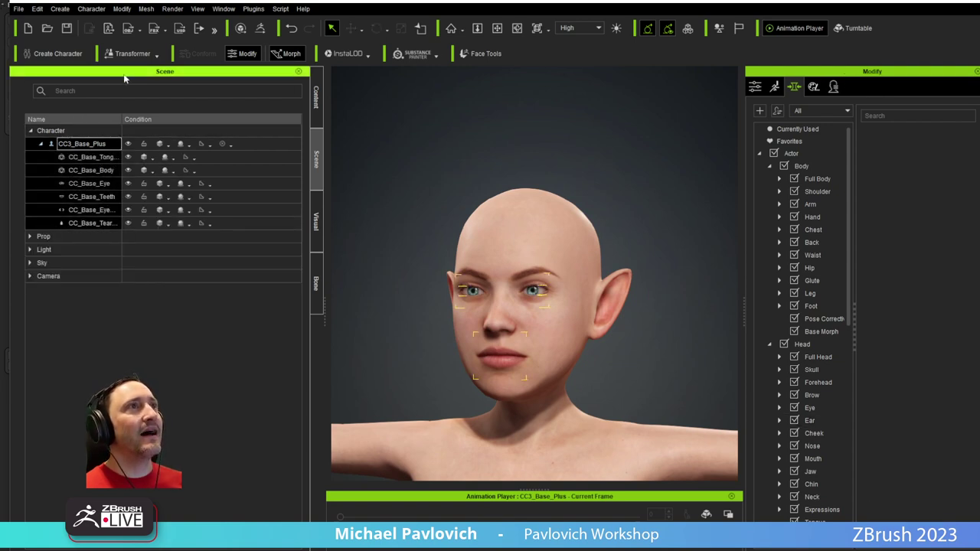
pyautogui.click(260, 28)
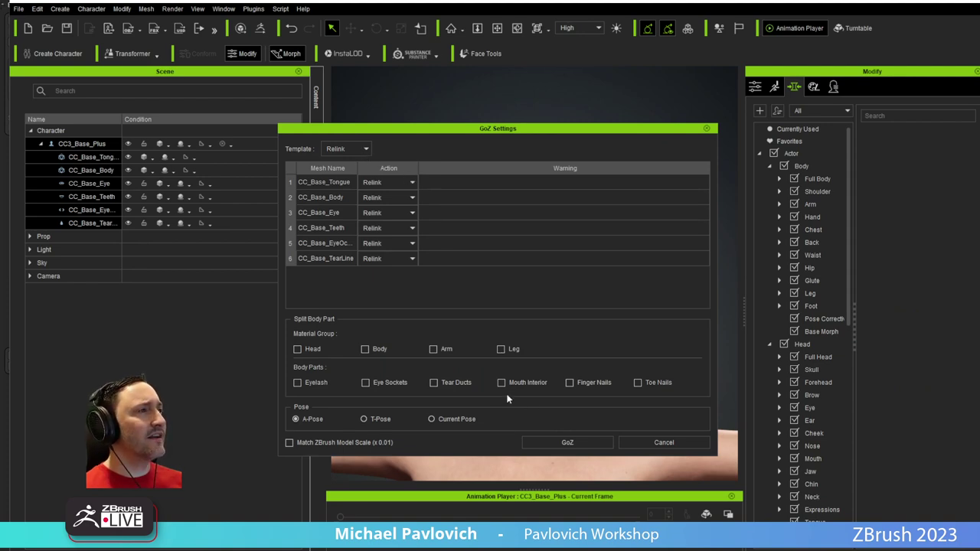
pyautogui.click(643, 443)
# Switch to ZBrush, clear its GoZ cache files in the preferences, and return to Character Creator
pyautogui.hotkey('alt', 'Tab')
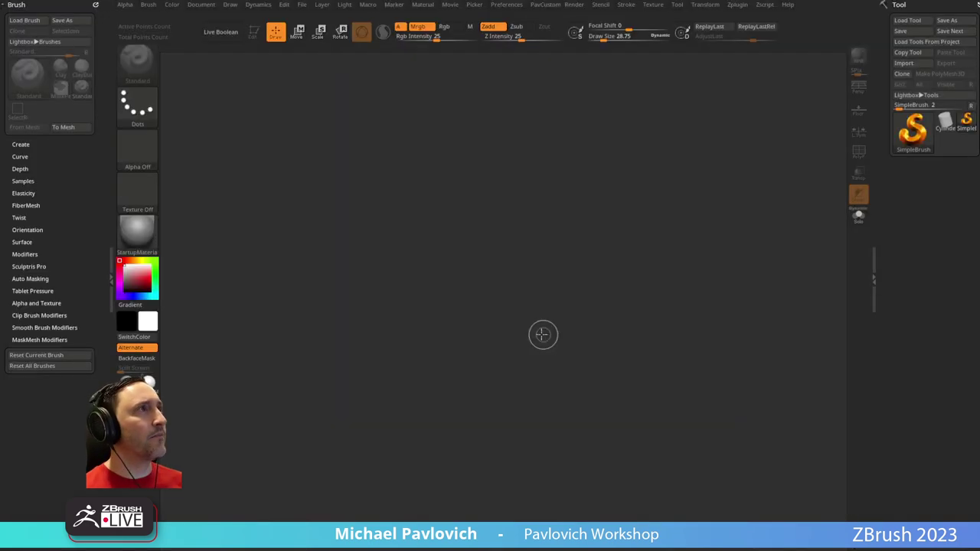
pyautogui.click(507, 5)
pyautogui.click(517, 466)
pyautogui.click(552, 488)
pyautogui.click(454, 224)
pyautogui.click(165, 539)
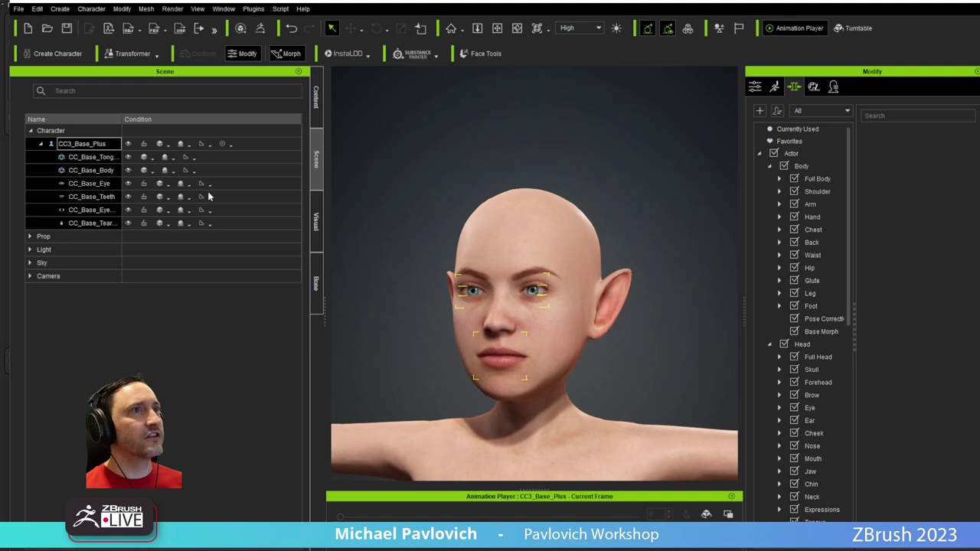
# Send the selected character meshes to ZBrush through GoZ in T-Pose with Eyelash and Tear Ducts split off
pyautogui.click(261, 28)
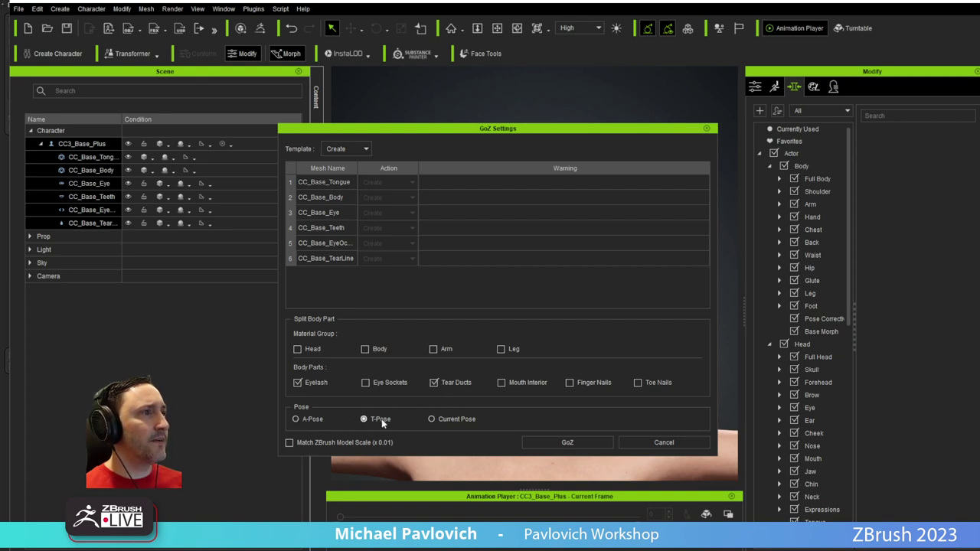
pyautogui.click(567, 442)
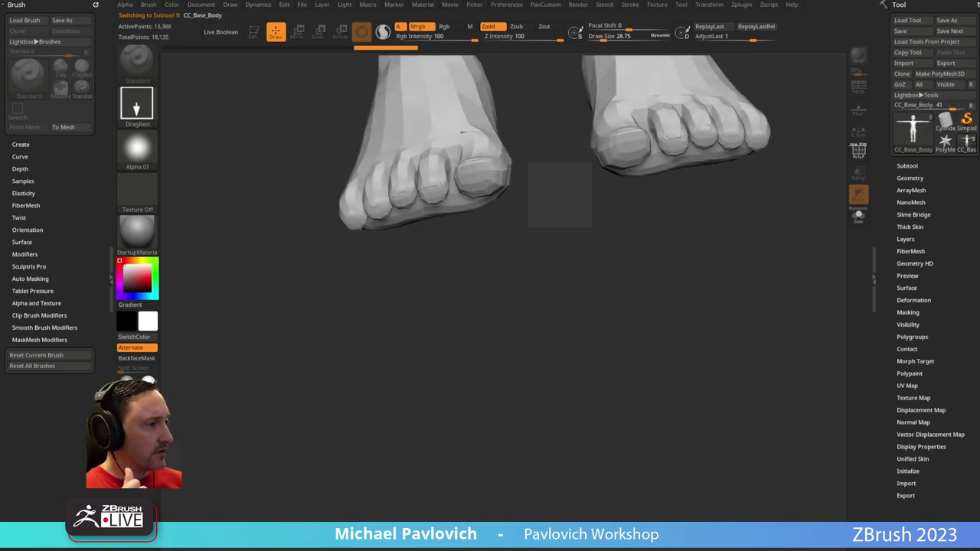
# Switch to the browser, open the full Reallusion Character Creator & ZBrush playlist on YouTube, and select its web address
pyautogui.moveTo(367, 545); pyautogui.dragTo(420, 40)
pyautogui.scroll(-2, 290, 289)
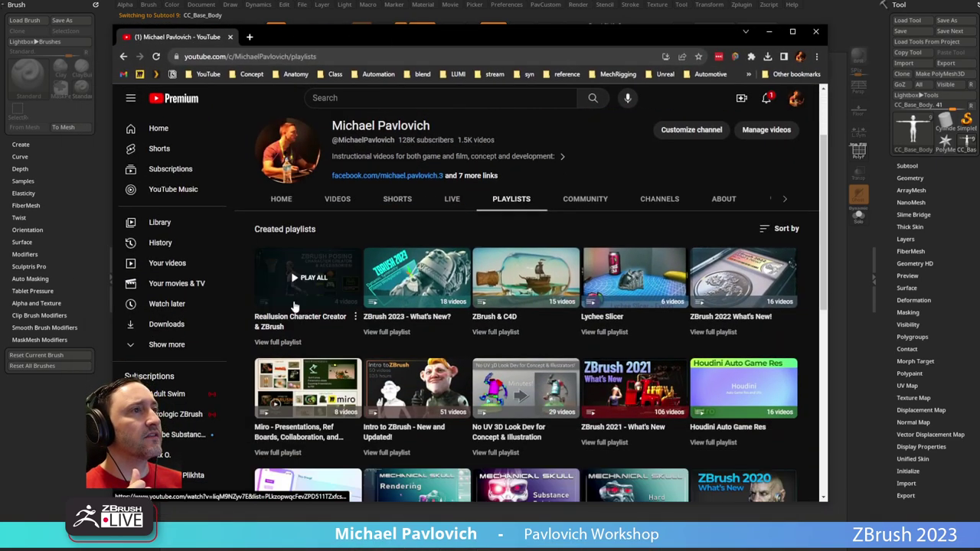
pyautogui.click(301, 342)
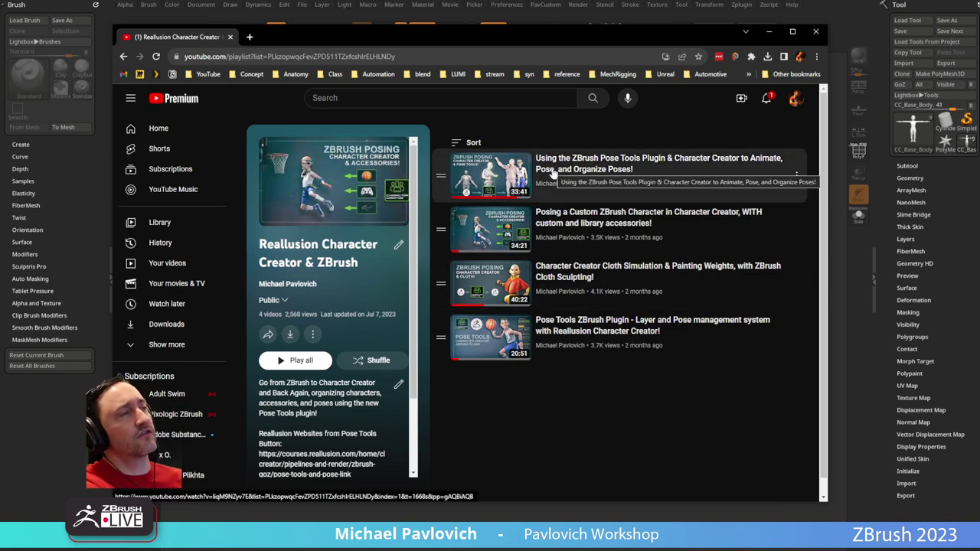
pyautogui.click(436, 56)
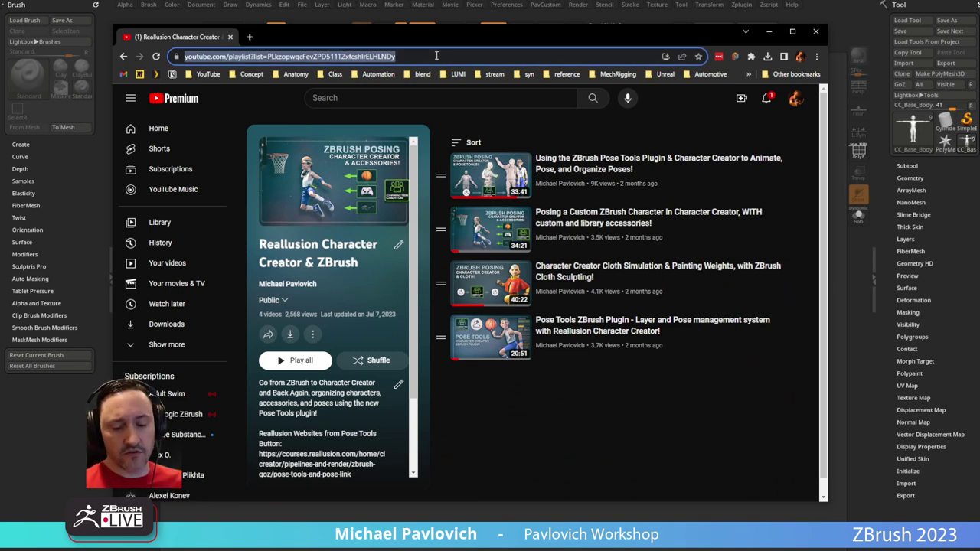
pyautogui.hotkey('alt', 'Tab')
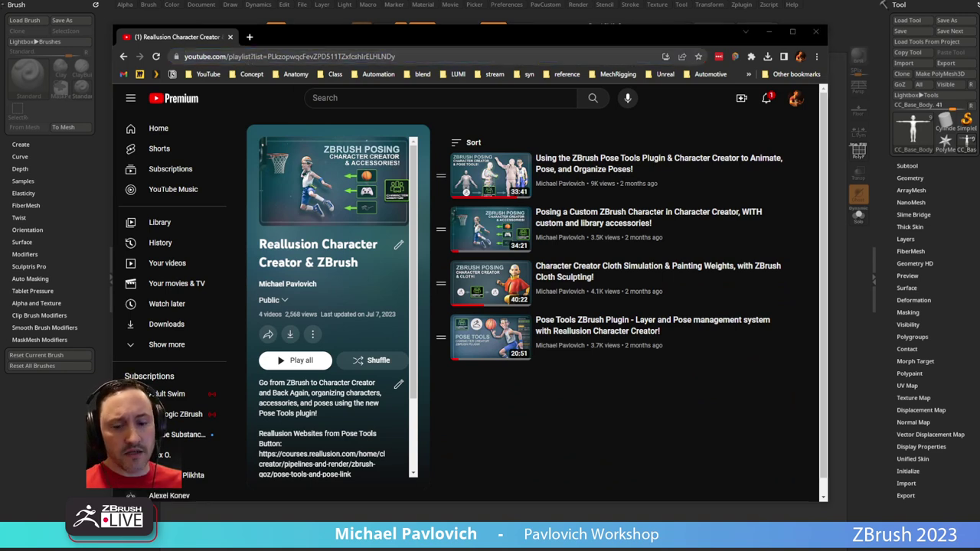
# Look through the ZBrush 2023 - What's New? playlist, select its web address, and move the browser away from ZBrush
pyautogui.click(123, 56)
pyautogui.click(400, 329)
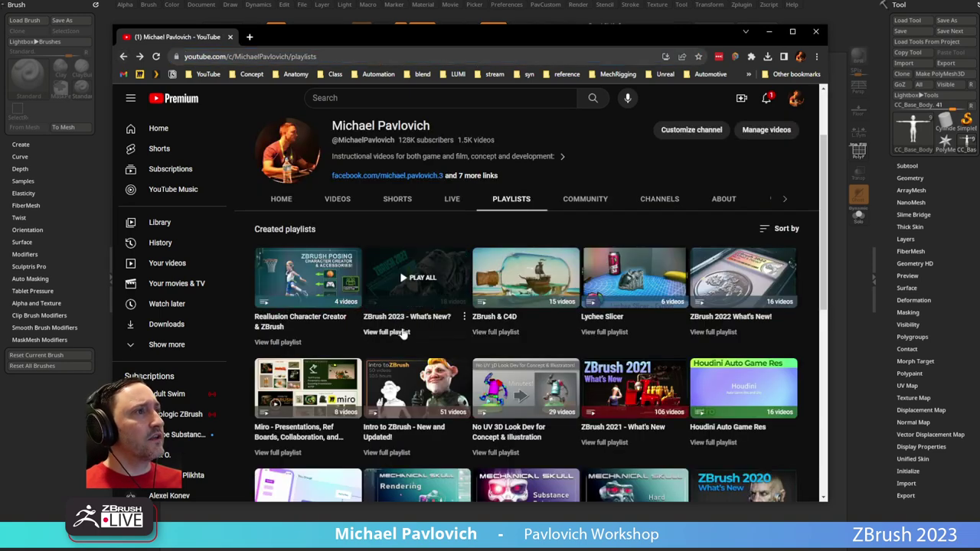
pyautogui.click(409, 334)
pyautogui.scroll(-4, 603, 291)
pyautogui.scroll(-2, 603, 291)
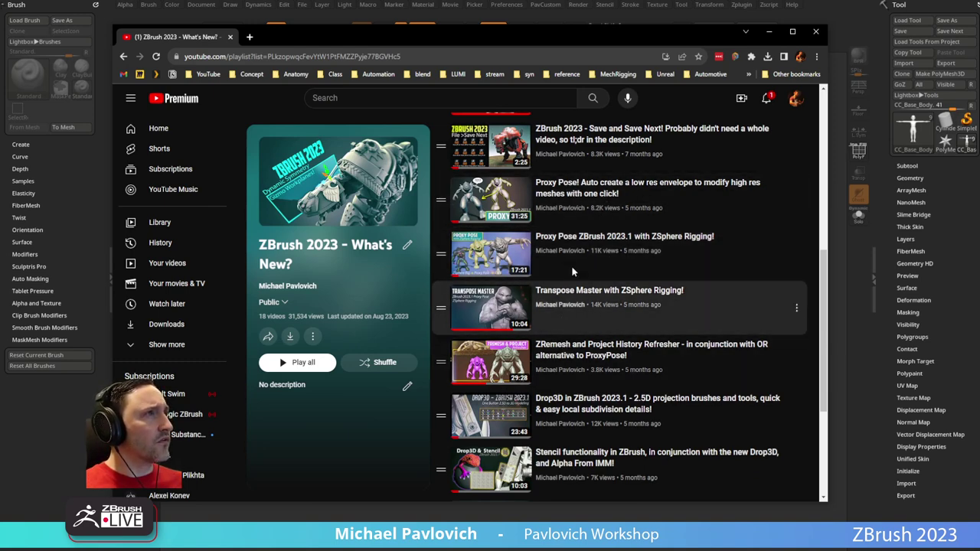
pyautogui.click(404, 57)
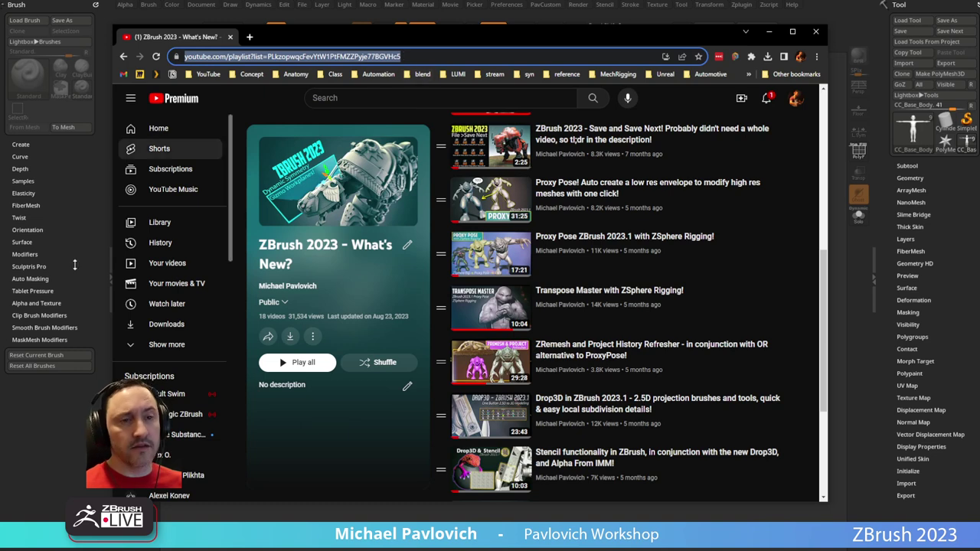
pyautogui.hotkey('alt', 'Tab')
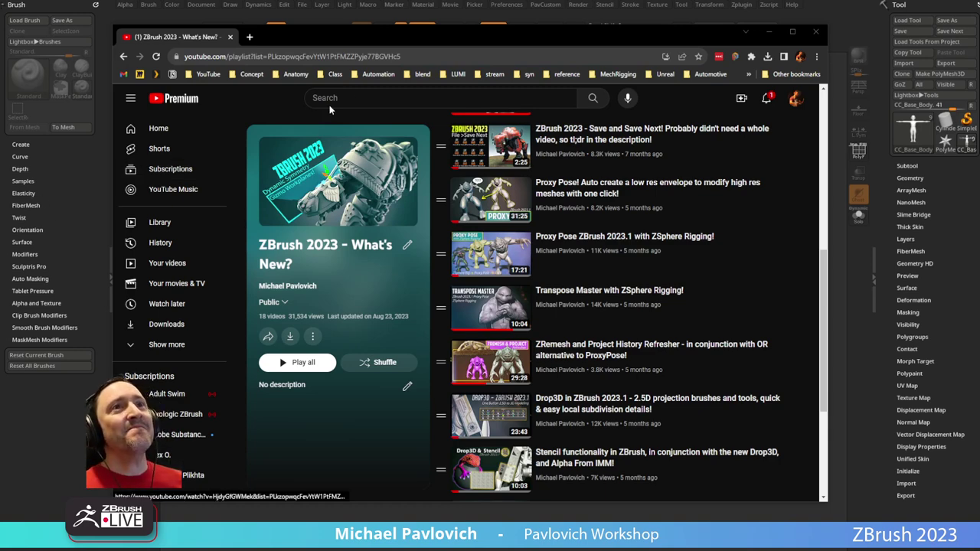
pyautogui.click(430, 36)
pyautogui.moveTo(429, 36); pyautogui.dragTo(429, 550)
# Clear the stray model copies from the canvas and draw a fresh CC_Base_Body in Edit mode, framed from the front
pyautogui.moveTo(605, 228); pyautogui.dragTo(573, 243)
pyautogui.moveTo(634, 303); pyautogui.dragTo(608, 297)
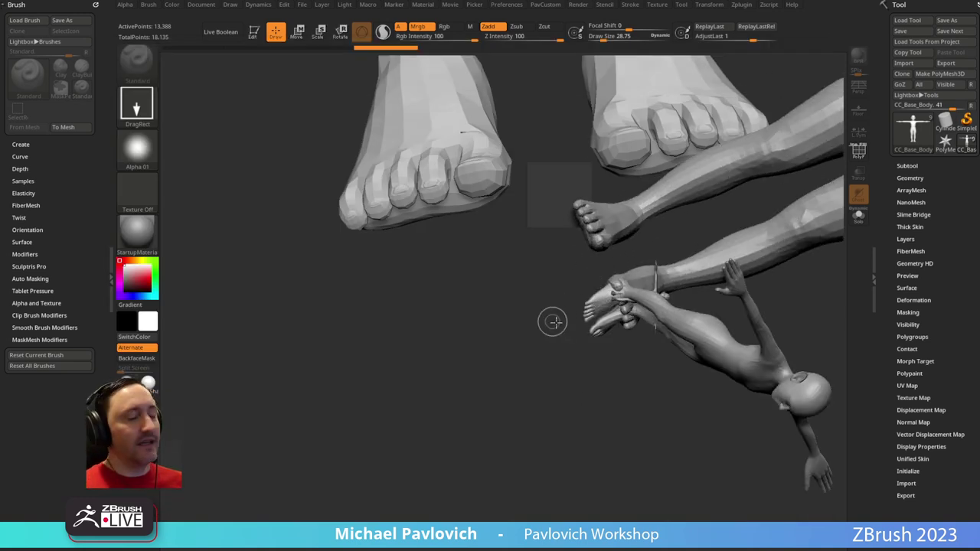
pyautogui.hotkey('ctrl', 'z')
pyautogui.hotkey('ctrl', 'n')
pyautogui.moveTo(533, 340); pyautogui.dragTo(548, 470)
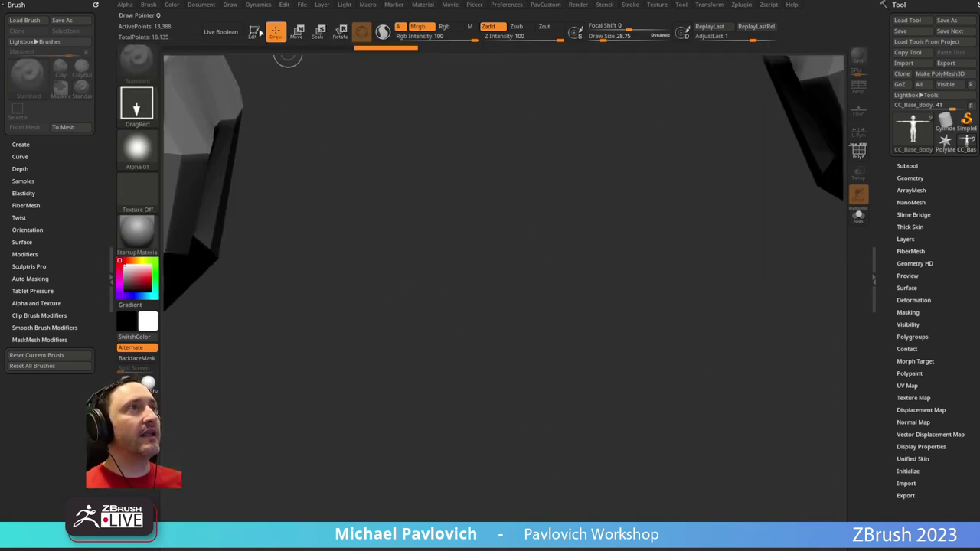
pyautogui.click(254, 32)
pyautogui.press('f')
pyautogui.moveTo(652, 280); pyautogui.dragTo(685, 265)
pyautogui.keyDown('alt'); pyautogui.moveTo(701, 308); pyautogui.dragTo(622, 285); pyautogui.keyUp('alt')
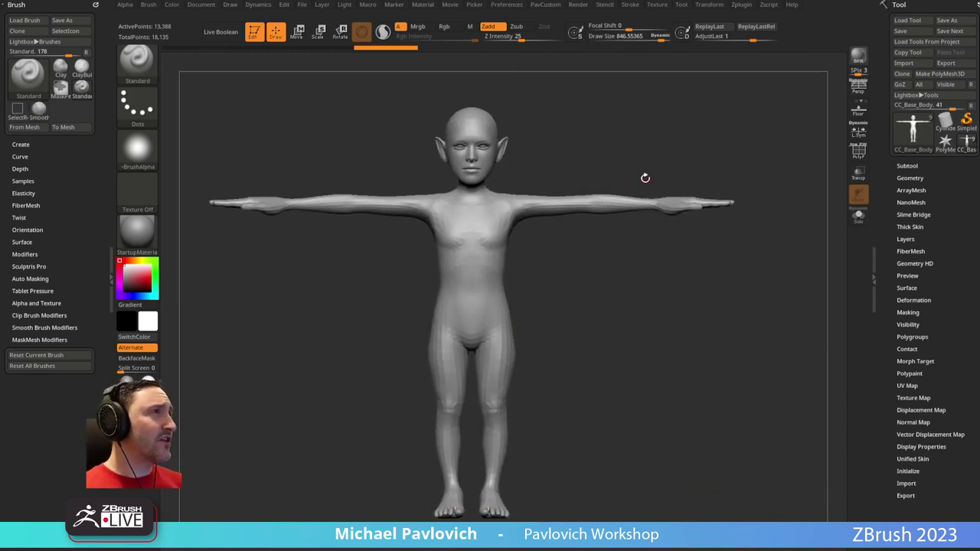
# Examine the imported body from the front and from the side
pyautogui.moveTo(550, 307); pyautogui.dragTo(571, 291)
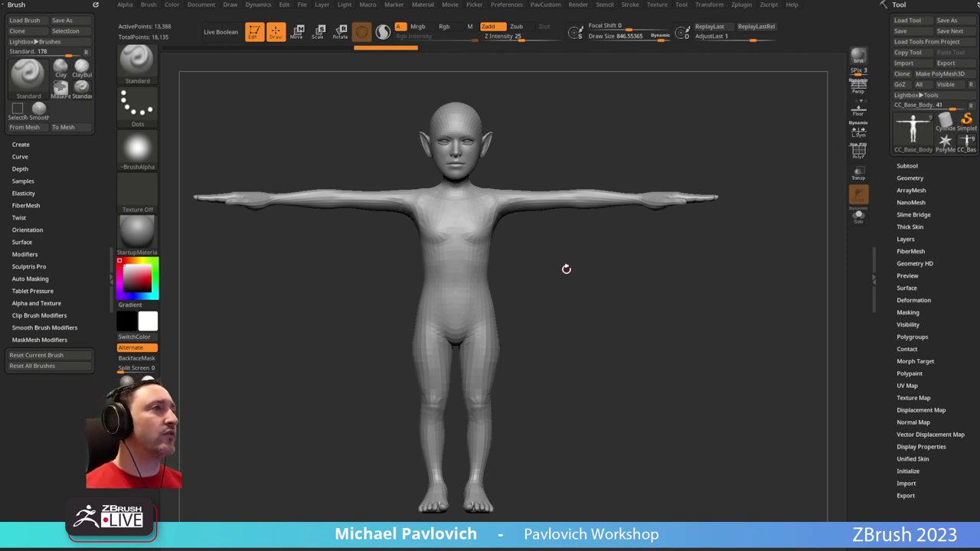
pyautogui.moveTo(590, 272); pyautogui.dragTo(558, 269)
pyautogui.moveTo(494, 219); pyautogui.dragTo(455, 156)
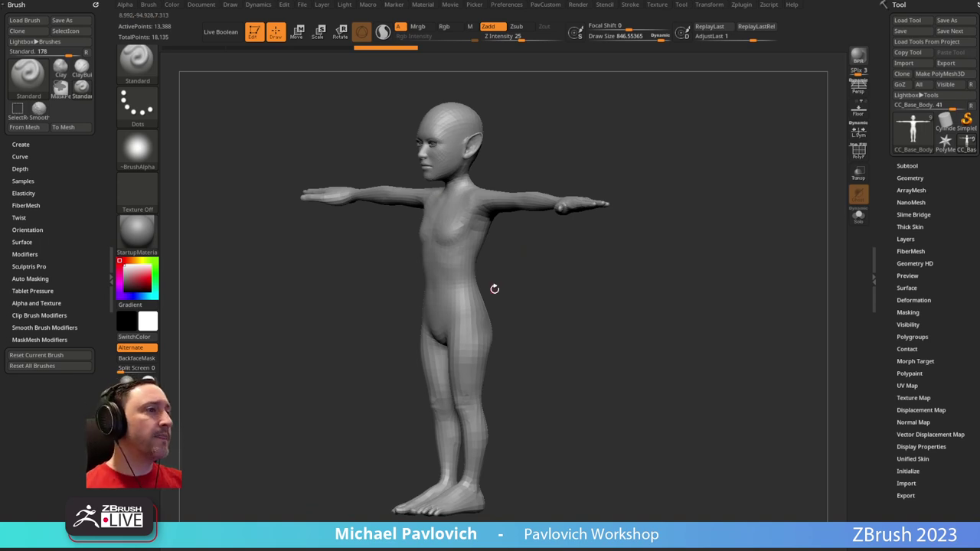
pyautogui.moveTo(495, 289); pyautogui.dragTo(554, 136)
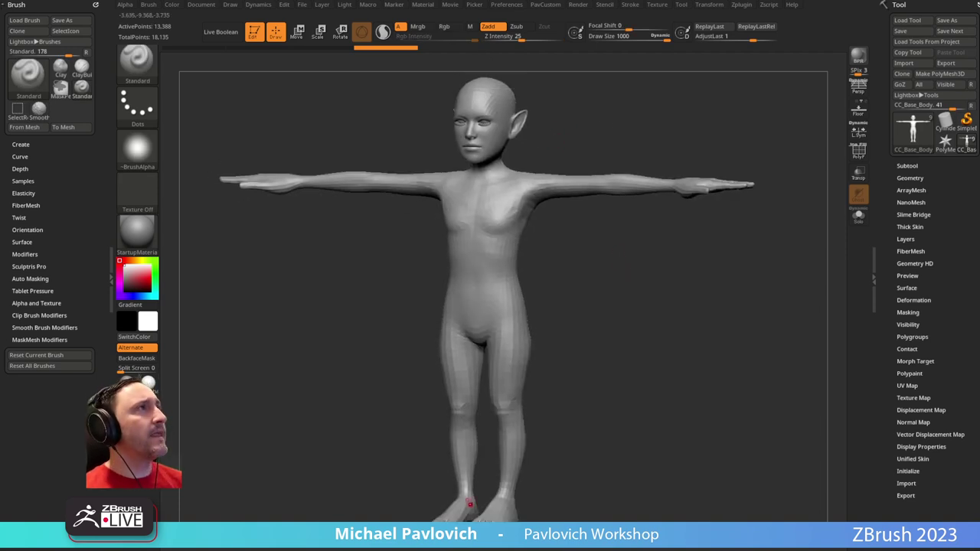
pyautogui.keyDown('shift'); pyautogui.moveTo(576, 117); pyautogui.dragTo(590, 120); pyautogui.keyUp('shift')
# Compare different brush draw sizes against the body and check Dynamic Brush Scale in the draw preferences
pyautogui.press('s')
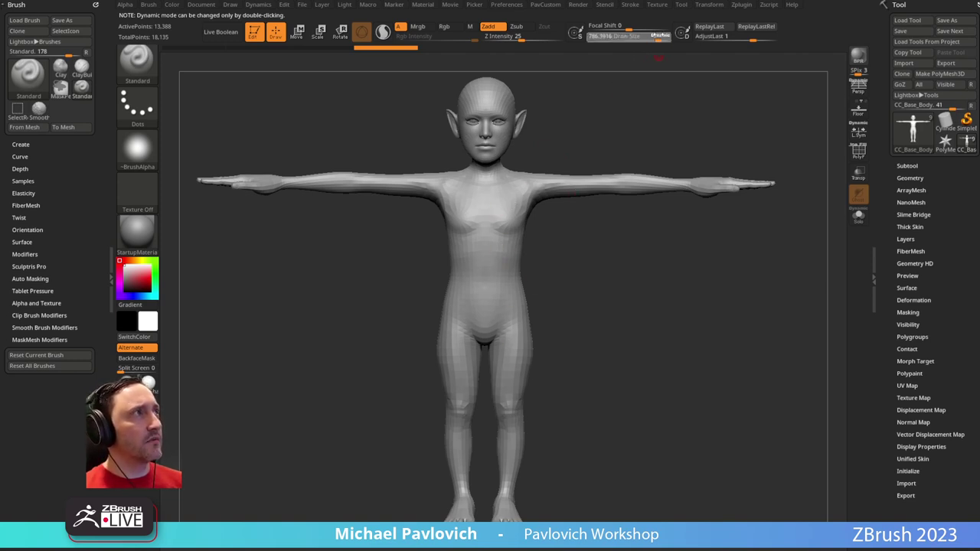
pyautogui.moveTo(663, 40); pyautogui.dragTo(598, 49)
pyautogui.press('s')
pyautogui.moveTo(496, 208)
pyautogui.mouseDown()
pyautogui.moveTo(573, 212)
pyautogui.moveTo(534, 212)
pyautogui.moveTo(535, 229)
pyautogui.moveTo(586, 245)
pyautogui.moveTo(553, 227)
pyautogui.moveTo(607, 81)
pyautogui.mouseUp()
pyautogui.moveTo(621, 36)
pyautogui.mouseDown()
pyautogui.moveTo(665, 37)
pyautogui.moveTo(634, 36)
pyautogui.mouseUp()
pyautogui.press('s')
pyautogui.moveTo(569, 137); pyautogui.dragTo(606, 142)
pyautogui.moveTo(559, 239); pyautogui.dragTo(416, 230)
pyautogui.moveTo(586, 288); pyautogui.dragTo(464, 203)
pyautogui.keyDown('shift'); pyautogui.moveTo(464, 202); pyautogui.dragTo(617, 299, button='right'); pyautogui.keyUp('shift')
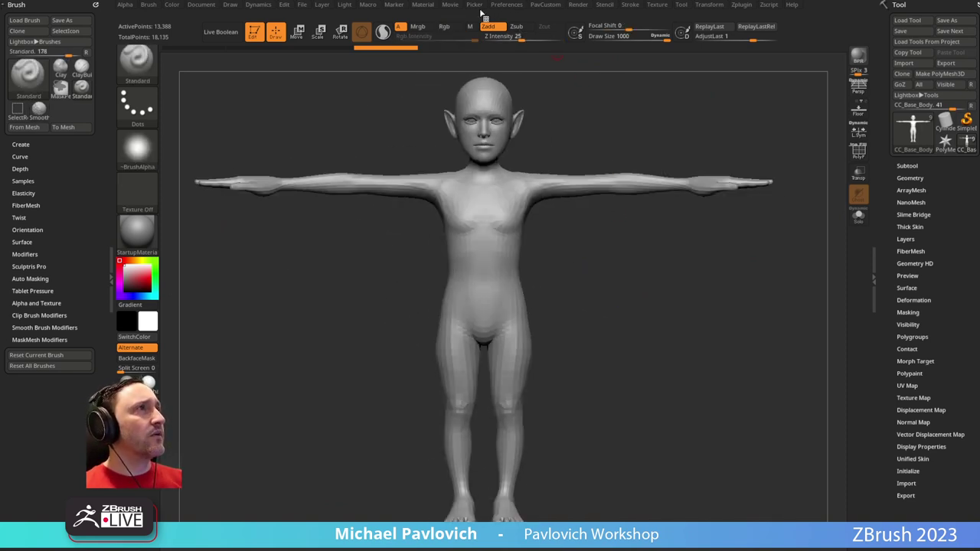
pyautogui.click(498, 6)
pyautogui.click(520, 223)
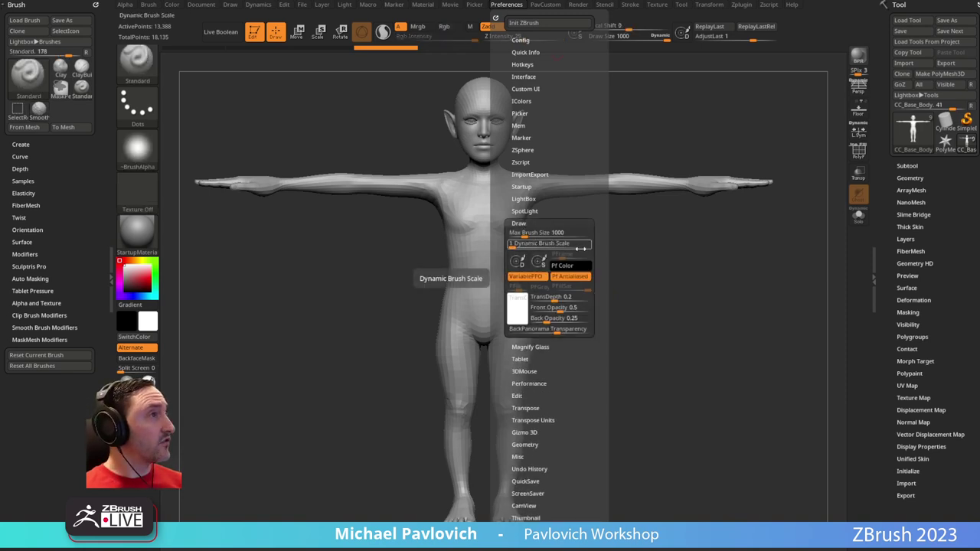
# Unify the model's scale with ZBrush Scale Unify in Scale Master, and reduce the draw size to about 36
pyautogui.click(737, 6)
pyautogui.moveTo(733, 14); pyautogui.dragTo(10, 4)
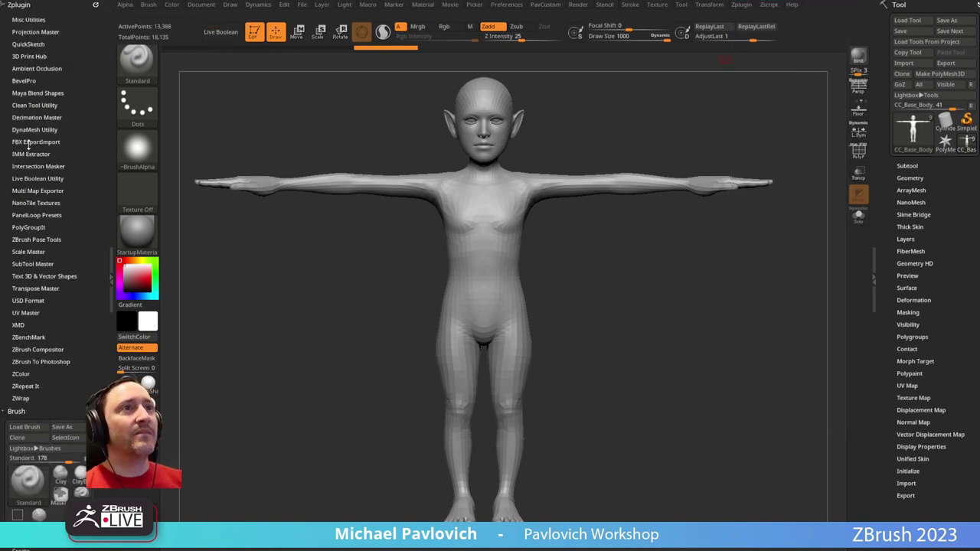
pyautogui.click(33, 251)
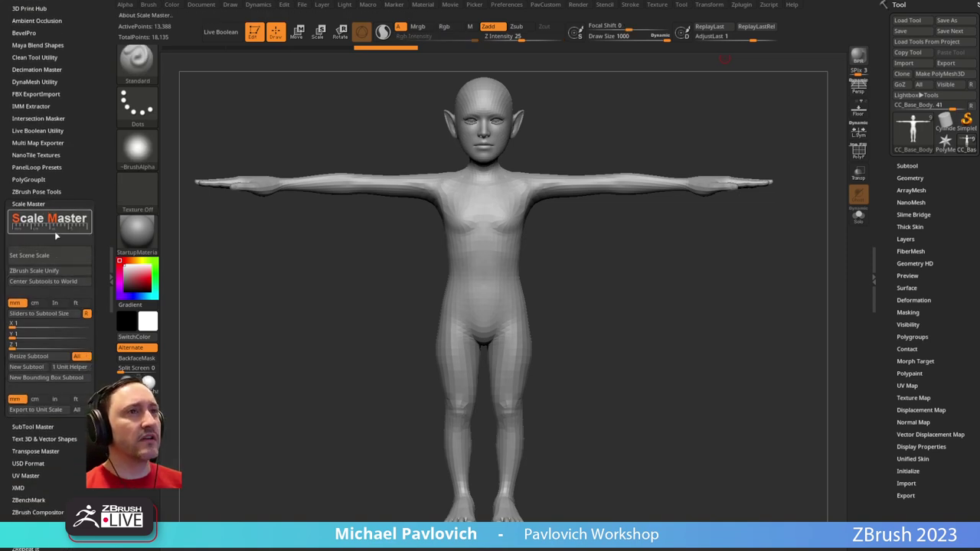
pyautogui.click(50, 271)
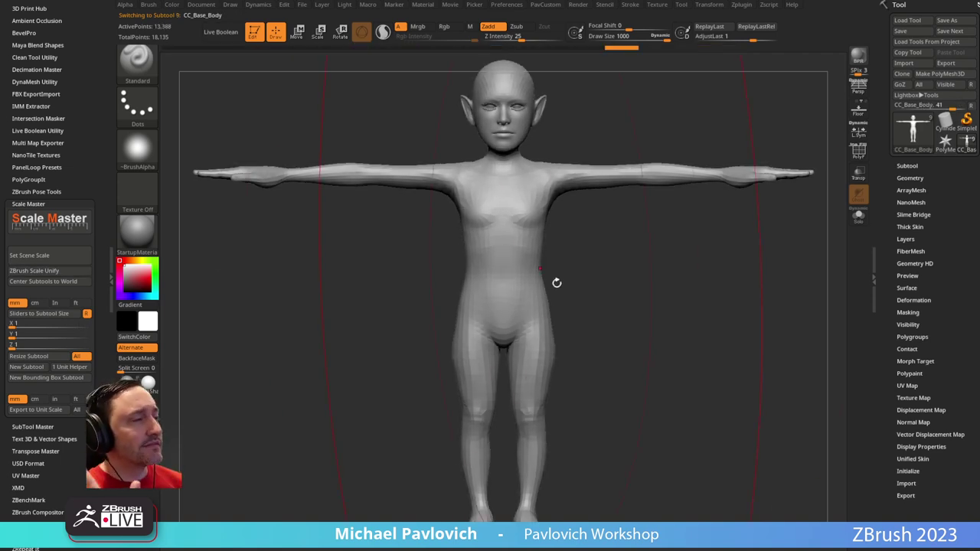
pyautogui.press('s')
pyautogui.moveTo(628, 284); pyautogui.dragTo(582, 286)
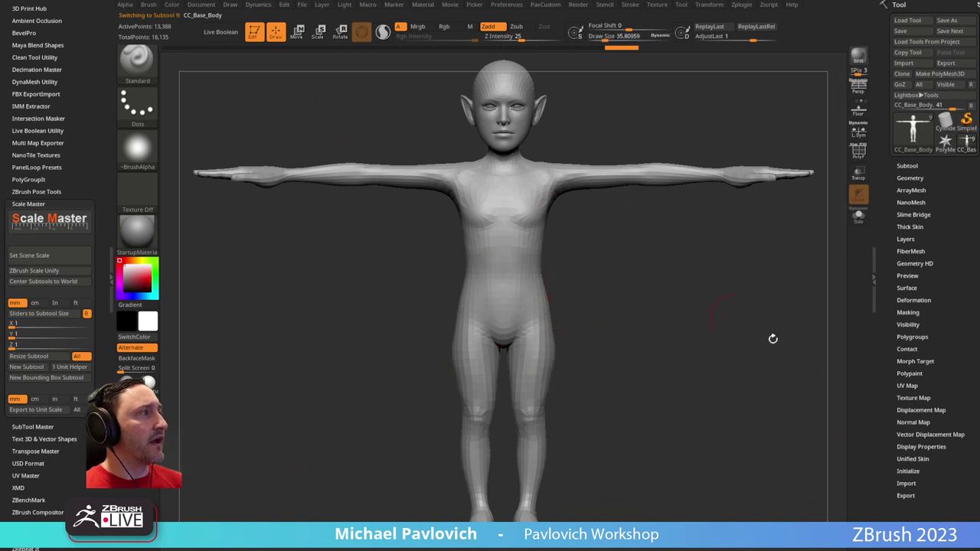
# Check the body's export scale and remove the docked Zplugin palette from the tray
pyautogui.click(905, 495)
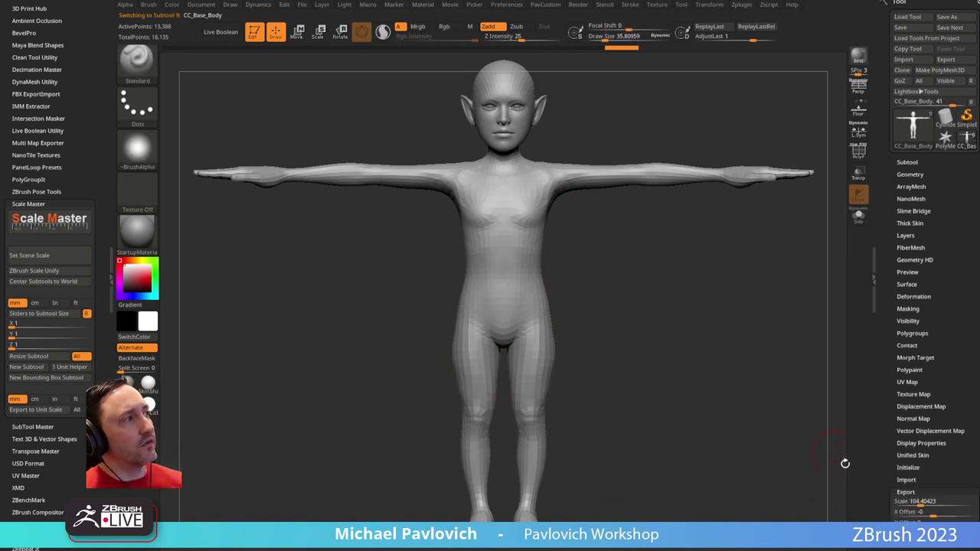
pyautogui.keyDown('shift'); pyautogui.click(896, 490); pyautogui.keyUp('shift')
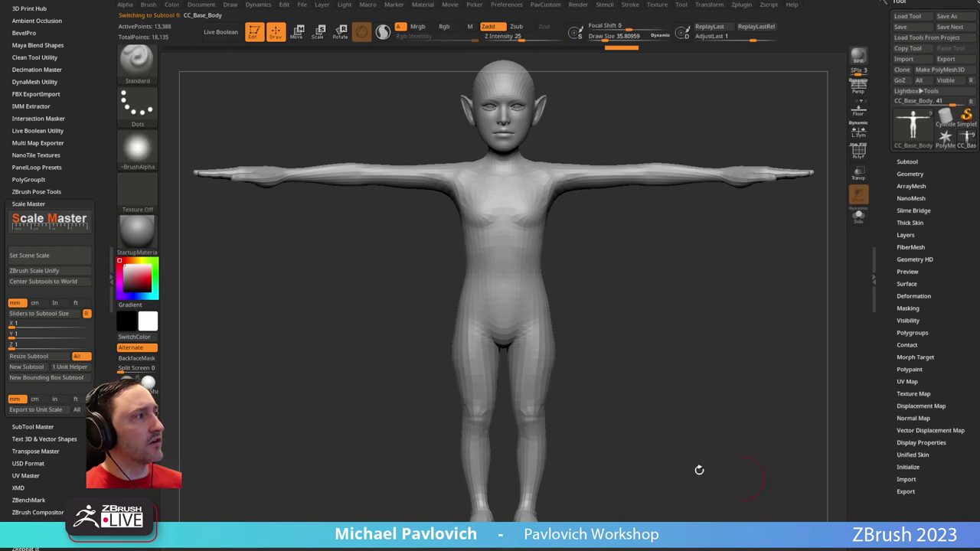
pyautogui.click(34, 202)
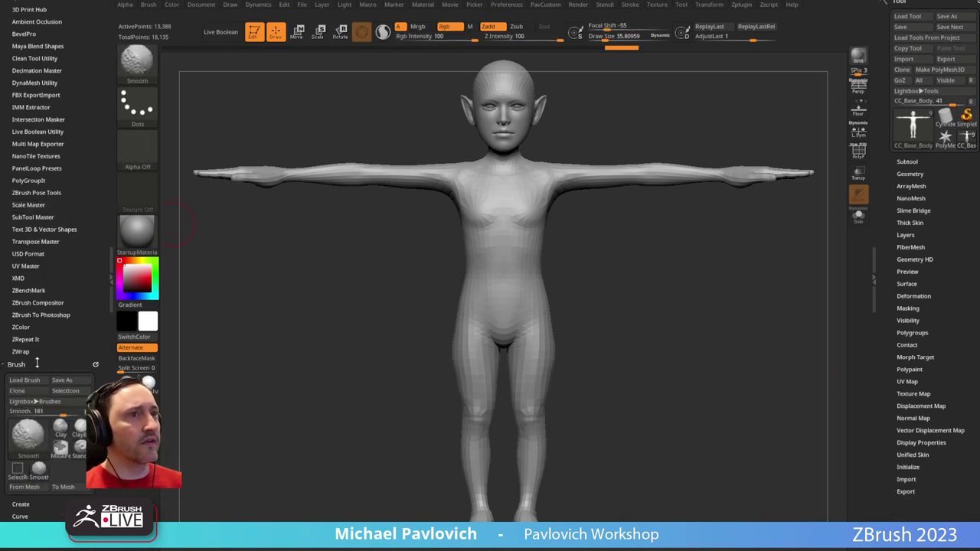
pyautogui.moveTo(82, 35); pyautogui.dragTo(92, 78)
pyautogui.click(95, 5)
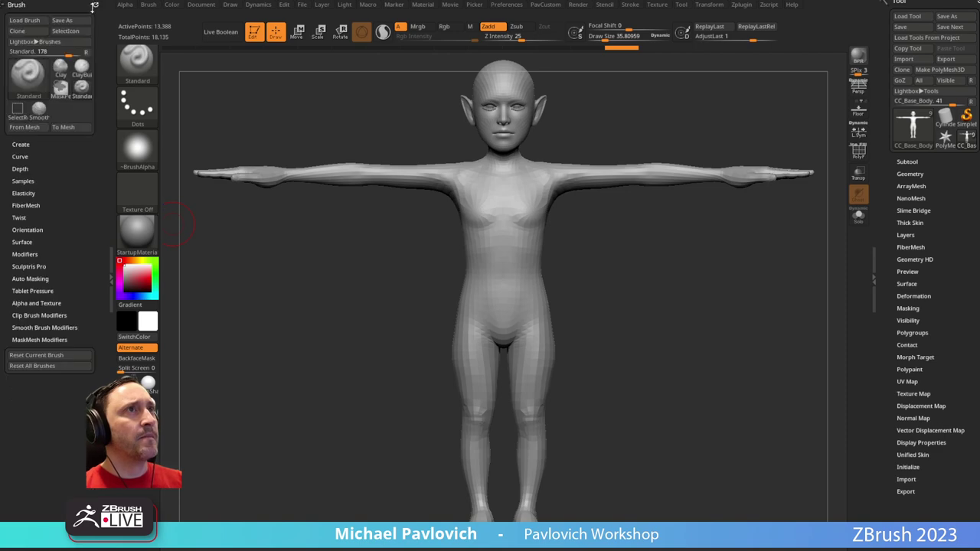
# Reduce the draw size to about 27 and examine the body from the front and side
pyautogui.press('f')
pyautogui.moveTo(605, 274)
pyautogui.mouseDown()
pyautogui.moveTo(603, 258)
pyautogui.moveTo(625, 284)
pyautogui.moveTo(610, 186)
pyautogui.moveTo(634, 201)
pyautogui.moveTo(587, 273)
pyautogui.moveTo(642, 146)
pyautogui.mouseUp()
pyautogui.press('s')
pyautogui.moveTo(642, 177); pyautogui.dragTo(617, 178)
pyautogui.keyDown('alt'); pyautogui.moveTo(558, 339); pyautogui.dragTo(556, 280); pyautogui.keyUp('alt')
pyautogui.press('s')
pyautogui.moveTo(554, 232); pyautogui.dragTo(579, 245)
pyautogui.press('s')
pyautogui.press('s')
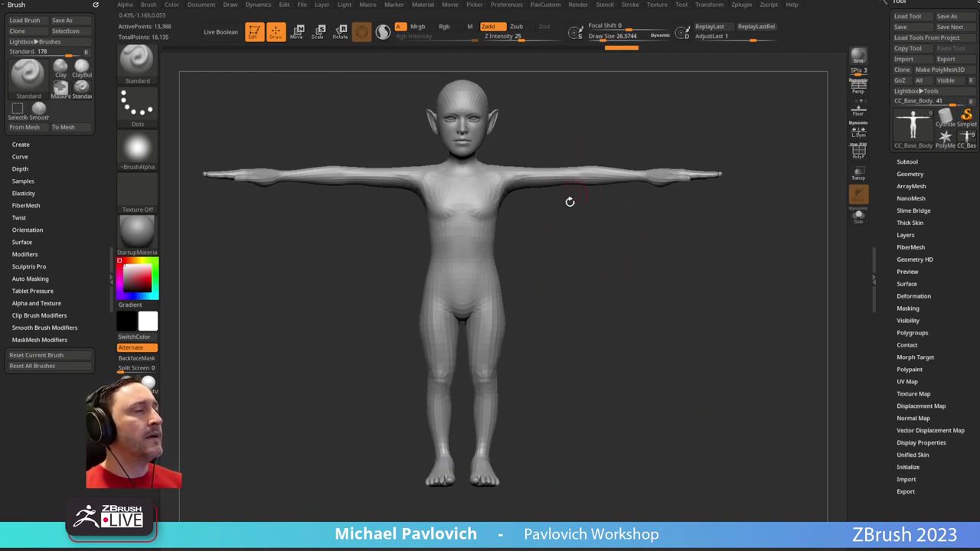
pyautogui.keyDown('shift'); pyautogui.moveTo(560, 123); pyautogui.dragTo(464, 123); pyautogui.keyUp('shift')
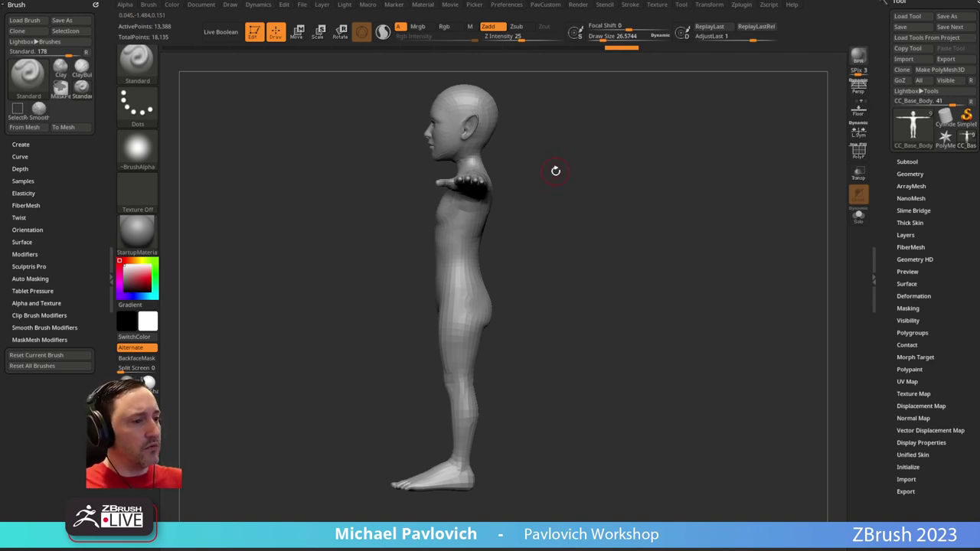
pyautogui.keyDown('shift'); pyautogui.moveTo(572, 163); pyautogui.dragTo(615, 166); pyautogui.keyUp('shift')
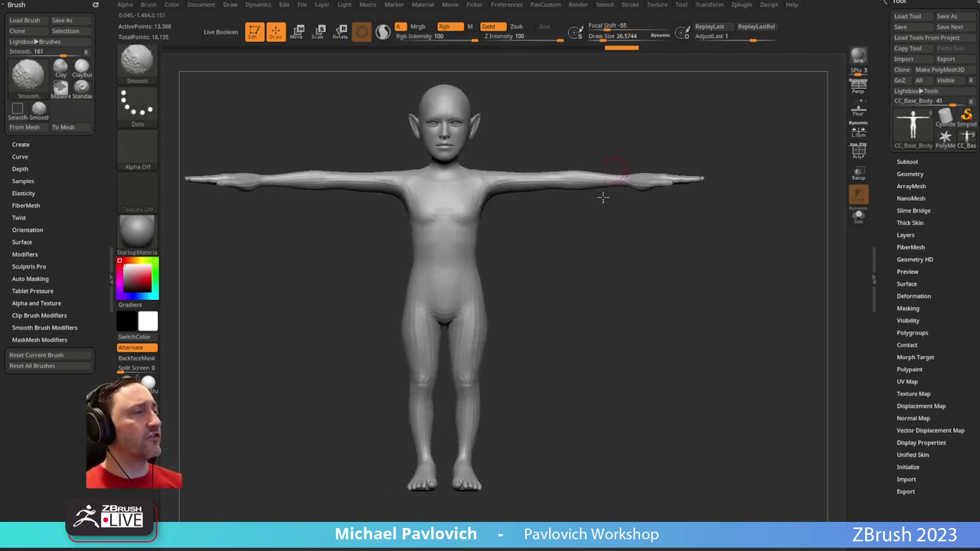
# Raise the draw size to about 55 and return the body to a straight front view
pyautogui.press('s')
pyautogui.moveTo(518, 268)
pyautogui.mouseDown()
pyautogui.moveTo(544, 270)
pyautogui.moveTo(526, 263)
pyautogui.mouseUp()
pyautogui.press('s')
pyautogui.keyDown('alt'); pyautogui.moveTo(540, 237); pyautogui.dragTo(549, 270); pyautogui.keyUp('alt')
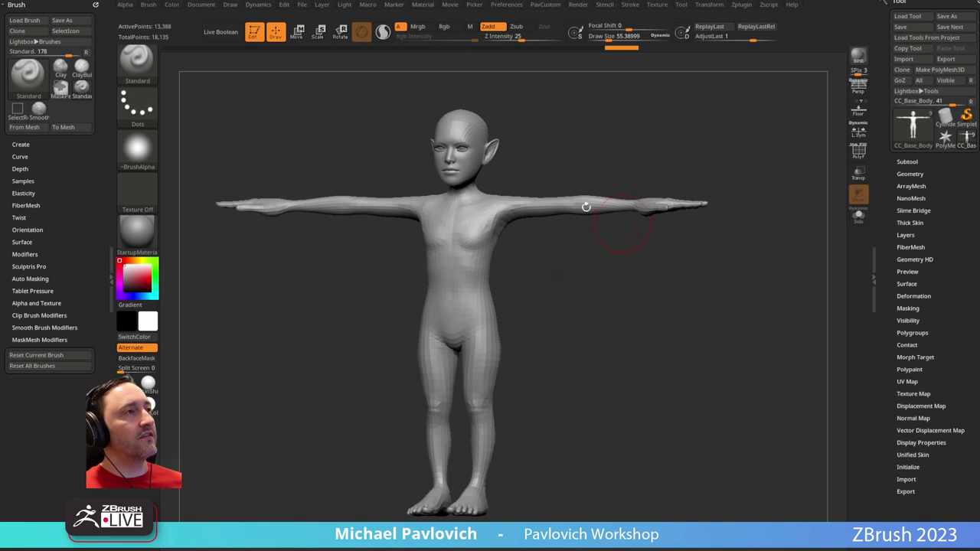
pyautogui.keyDown('shift'); pyautogui.moveTo(232, 198); pyautogui.dragTo(655, 372); pyautogui.keyUp('shift')
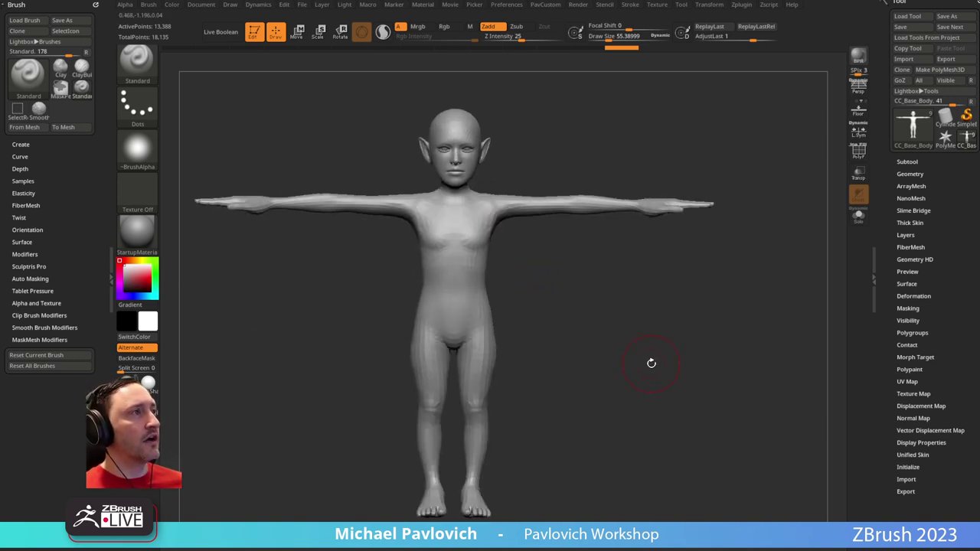
# Divide the body mesh once to reach subdivision level 2
pyautogui.moveTo(508, 325)
pyautogui.keyDown('alt'); pyautogui.mouseDown()
pyautogui.moveTo(508, 302)
pyautogui.moveTo(590, 263)
pyautogui.moveTo(570, 344)
pyautogui.mouseUp(); pyautogui.keyUp('alt')
pyautogui.keyDown('shift'); pyautogui.click(910, 175); pyautogui.keyUp('shift')
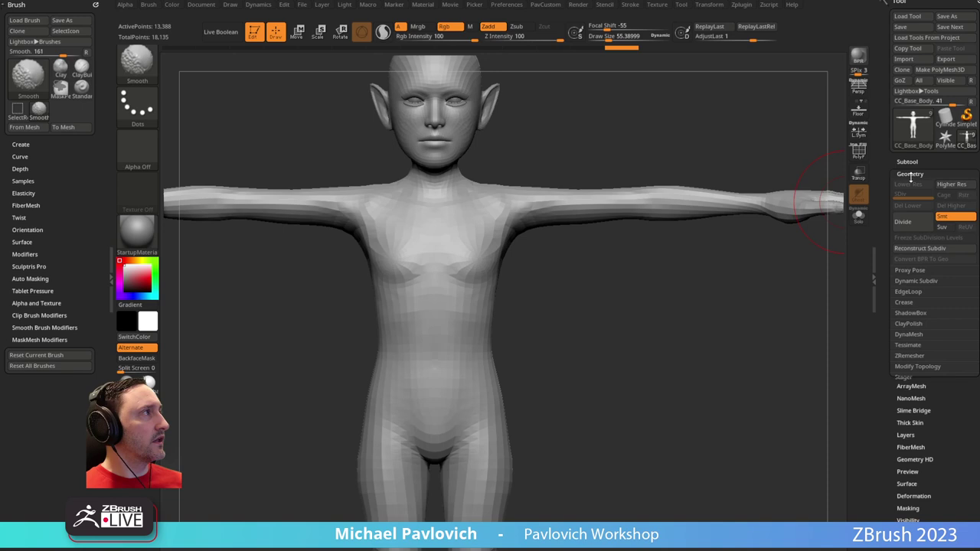
pyautogui.click(904, 222)
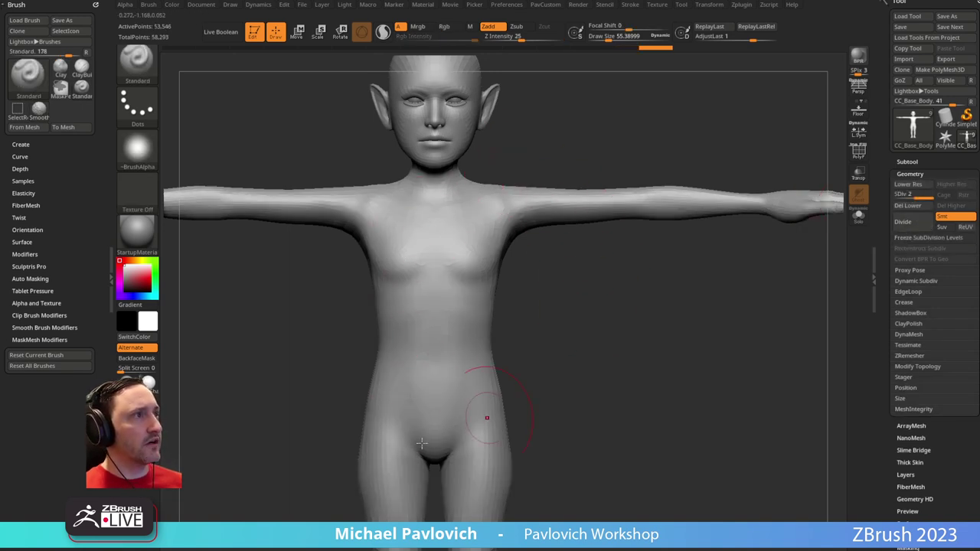
# Carve the lower edge of the rib cage across the torso with the Dam Standard brush
pyautogui.moveTo(551, 331)
pyautogui.mouseDown()
pyautogui.moveTo(584, 298)
pyautogui.moveTo(602, 302)
pyautogui.moveTo(540, 286)
pyautogui.moveTo(536, 274)
pyautogui.mouseUp()
pyautogui.press('b')
pyautogui.press('d')
pyautogui.press('s')
pyautogui.press('s')
pyautogui.moveTo(440, 287); pyautogui.dragTo(439, 303)
pyautogui.moveTo(528, 300)
pyautogui.mouseDown()
pyautogui.moveTo(463, 299)
pyautogui.moveTo(454, 306)
pyautogui.moveTo(462, 315)
pyautogui.mouseUp()
pyautogui.moveTo(539, 303); pyautogui.dragTo(450, 329)
pyautogui.moveTo(581, 320); pyautogui.dragTo(494, 324)
pyautogui.moveTo(448, 331); pyautogui.dragTo(447, 332)
pyautogui.moveTo(574, 302); pyautogui.dragTo(502, 277)
pyautogui.moveTo(605, 159); pyautogui.dragTo(568, 170)
# Build up the rib cage forms on the torso with the Standard brush
pyautogui.press('b')
pyautogui.press('s')
pyautogui.press('t')
pyautogui.moveTo(499, 189)
pyautogui.mouseDown()
pyautogui.moveTo(512, 245)
pyautogui.moveTo(525, 256)
pyautogui.mouseUp()
pyautogui.moveTo(595, 269)
pyautogui.mouseDown()
pyautogui.moveTo(582, 281)
pyautogui.moveTo(532, 286)
pyautogui.mouseUp()
pyautogui.moveTo(494, 239); pyautogui.dragTo(536, 287)
pyautogui.moveTo(588, 225); pyautogui.dragTo(518, 258)
pyautogui.moveTo(576, 209); pyautogui.dragTo(535, 264)
pyautogui.moveTo(476, 257); pyautogui.dragTo(496, 289)
pyautogui.moveTo(581, 264)
pyautogui.mouseDown()
pyautogui.moveTo(597, 234)
pyautogui.moveTo(562, 269)
pyautogui.moveTo(514, 287)
pyautogui.mouseUp()
pyautogui.press('[')
pyautogui.moveTo(643, 237)
pyautogui.mouseDown()
pyautogui.moveTo(687, 182)
pyautogui.moveTo(657, 206)
pyautogui.mouseUp()
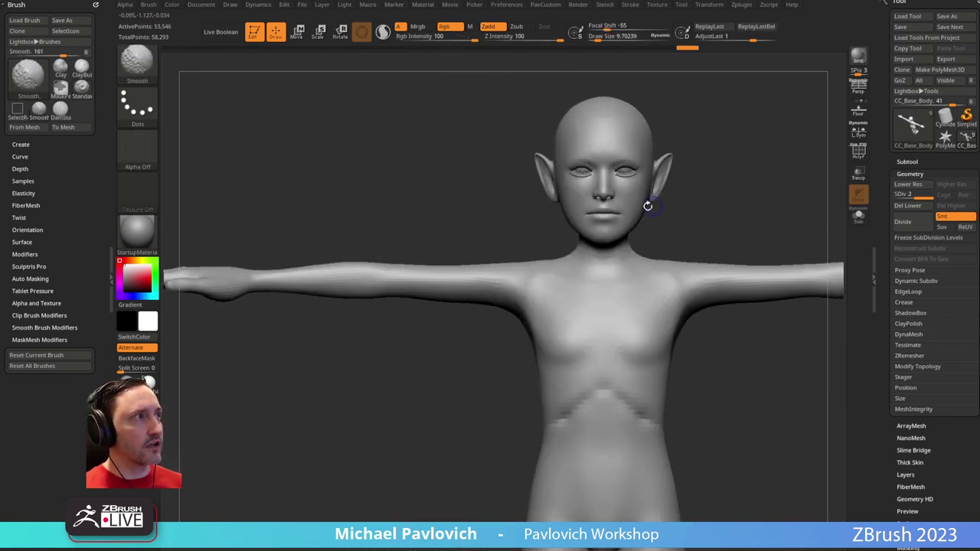
# Smooth and define the collarbones and pectoral forms on the upper torso
pyautogui.moveTo(530, 271); pyautogui.dragTo(549, 260)
pyautogui.moveTo(534, 297); pyautogui.dragTo(623, 237)
pyautogui.moveTo(615, 394); pyautogui.dragTo(519, 304)
# Raise the hip bone crests on both sides of the pelvis with the Standard brush
pyautogui.moveTo(623, 328)
pyautogui.mouseDown(button='right')
pyautogui.moveTo(555, 306)
pyautogui.moveTo(591, 326)
pyautogui.moveTo(622, 306)
pyautogui.mouseUp(button='right')
pyautogui.press('s')
pyautogui.click(534, 329)
pyautogui.press('3')
pyautogui.moveTo(621, 307); pyautogui.dragTo(601, 313)
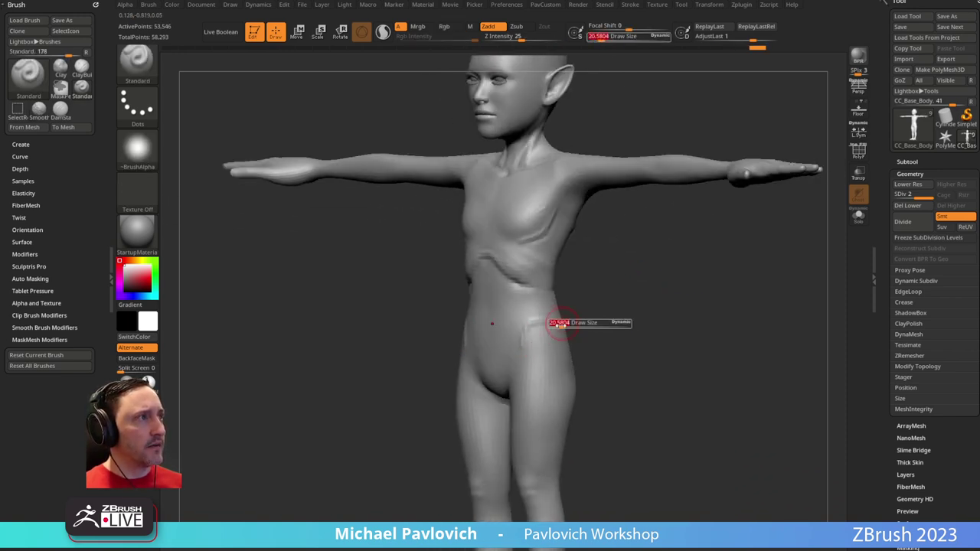
pyautogui.moveTo(564, 323); pyautogui.dragTo(582, 290)
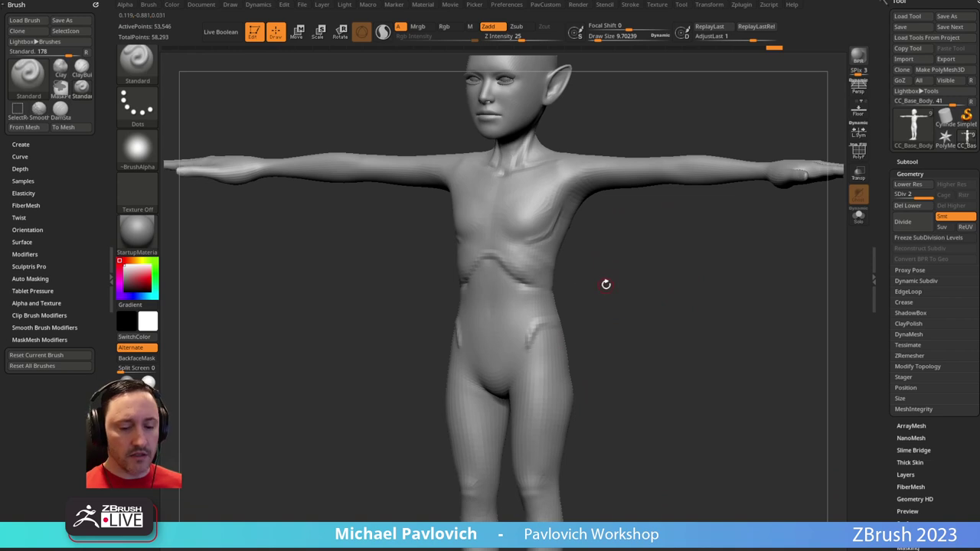
# Build up the hip crests with the ClayTubes brush at Z intensity 16 and draw size about 22
pyautogui.press('b')
pyautogui.press('c')
pyautogui.press('t')
pyautogui.moveTo(641, 264); pyautogui.dragTo(563, 300)
pyautogui.press('s')
pyautogui.click(557, 308)
pyautogui.click(515, 38)
pyautogui.moveTo(597, 258); pyautogui.dragTo(549, 270)
pyautogui.press('s')
pyautogui.click(532, 296)
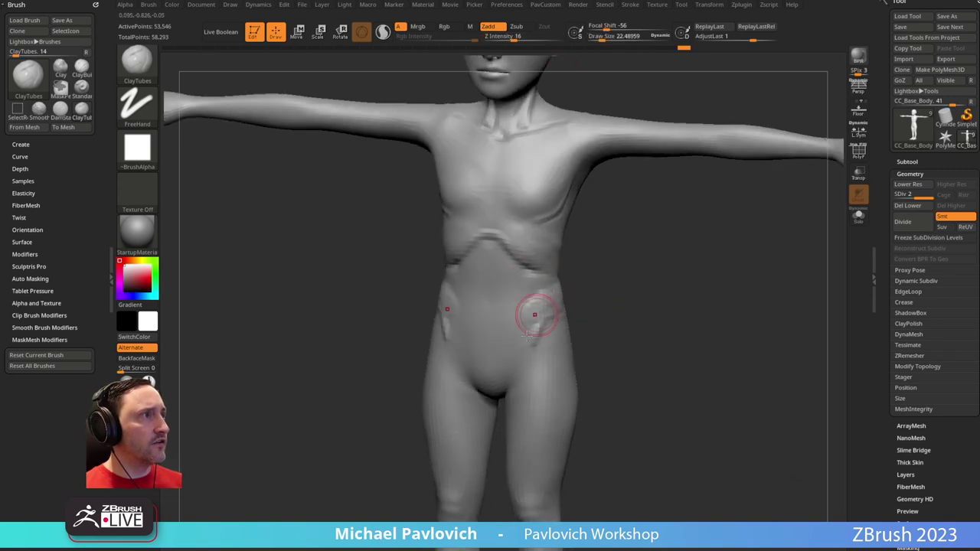
pyautogui.moveTo(536, 316); pyautogui.dragTo(528, 305)
pyautogui.moveTo(520, 298); pyautogui.dragTo(489, 315, button='right')
# Pull the belly forward and adjust the waist profile from the side with the Move brush
pyautogui.moveTo(629, 285); pyautogui.dragTo(528, 297)
pyautogui.press('s')
pyautogui.click(513, 306)
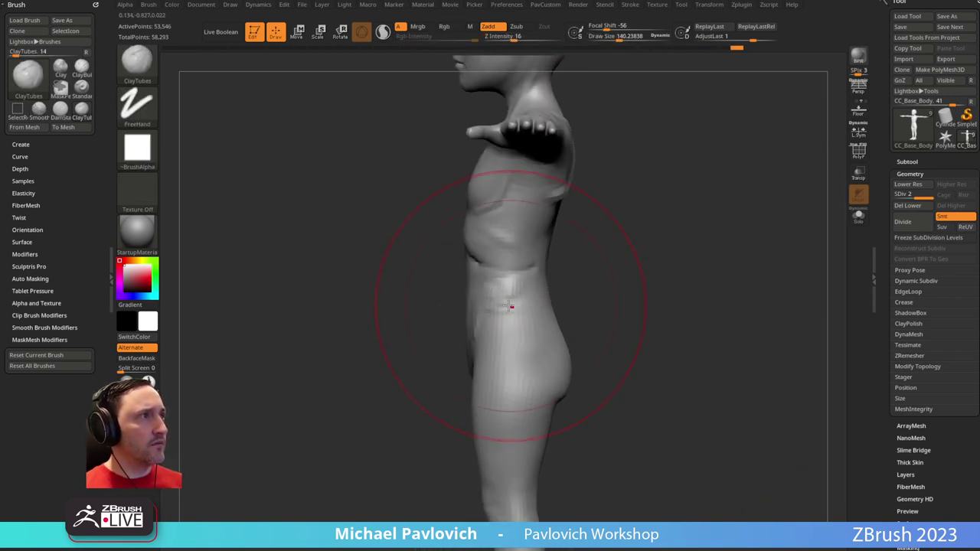
pyautogui.press('b')
pyautogui.press('m')
pyautogui.press('v')
pyautogui.press('[')
pyautogui.moveTo(463, 310)
pyautogui.mouseDown()
pyautogui.moveTo(448, 315)
pyautogui.moveTo(453, 328)
pyautogui.moveTo(453, 294)
pyautogui.mouseUp()
pyautogui.keyDown('alt'); pyautogui.moveTo(585, 227); pyautogui.dragTo(583, 281); pyautogui.keyUp('alt')
pyautogui.press('[')
pyautogui.moveTo(468, 280); pyautogui.dragTo(462, 284)
pyautogui.moveTo(461, 284); pyautogui.dragTo(491, 291, button='right')
pyautogui.moveTo(617, 291); pyautogui.dragTo(488, 286)
# Carve the deltoid separations around the shoulders and upper arms with the Dam Standard brush at draw size about 12
pyautogui.moveTo(585, 253)
pyautogui.mouseDown()
pyautogui.moveTo(634, 313)
pyautogui.moveTo(649, 306)
pyautogui.moveTo(651, 195)
pyautogui.moveTo(594, 206)
pyautogui.moveTo(658, 168)
pyautogui.moveTo(490, 327)
pyautogui.moveTo(568, 291)
pyautogui.mouseUp()
pyautogui.press('b')
pyautogui.press('d')
pyautogui.press('s')
pyautogui.moveTo(470, 319)
pyautogui.mouseDown()
pyautogui.moveTo(586, 269)
pyautogui.moveTo(466, 322)
pyautogui.mouseUp()
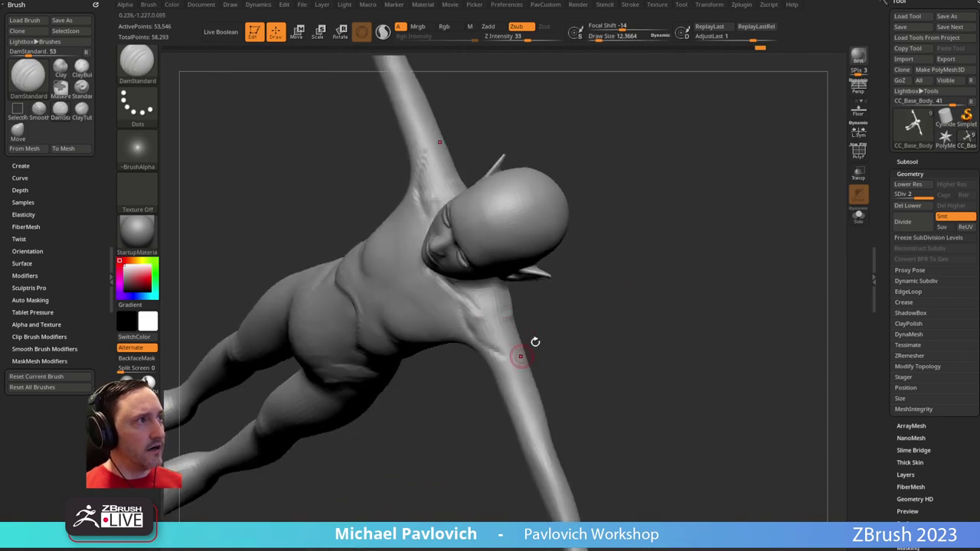
pyautogui.moveTo(521, 355); pyautogui.dragTo(495, 357)
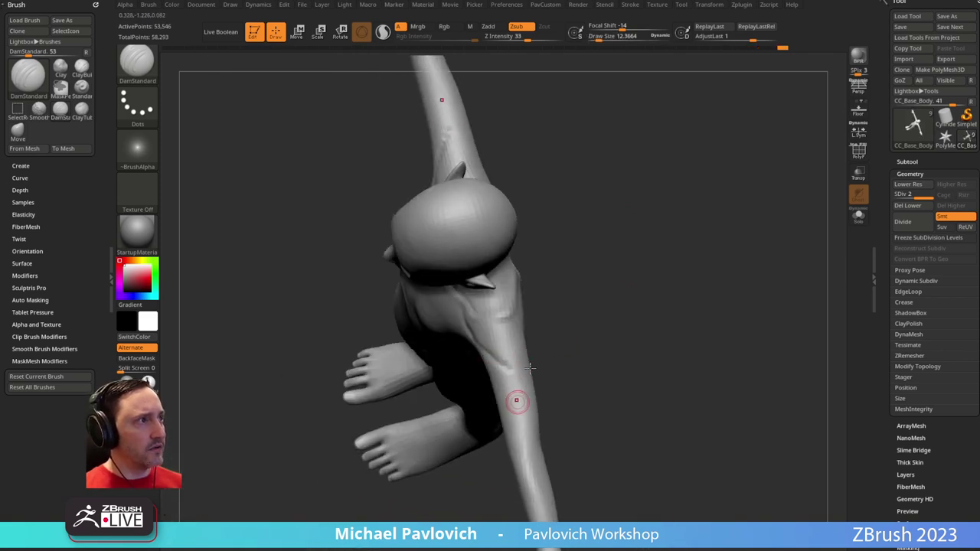
pyautogui.moveTo(516, 399); pyautogui.dragTo(502, 365)
pyautogui.moveTo(684, 247); pyautogui.dragTo(652, 201)
pyautogui.moveTo(528, 345); pyautogui.dragTo(552, 327)
pyautogui.moveTo(736, 215)
pyautogui.mouseDown()
pyautogui.moveTo(712, 212)
pyautogui.moveTo(665, 256)
pyautogui.mouseUp()
pyautogui.moveTo(548, 324)
pyautogui.mouseDown()
pyautogui.moveTo(604, 301)
pyautogui.moveTo(575, 360)
pyautogui.mouseUp()
# Build up the shoulder muscles toward the shoulder blades with the ClayTubes brush at draw size about 22
pyautogui.press('b')
pyautogui.press('c')
pyautogui.press('t')
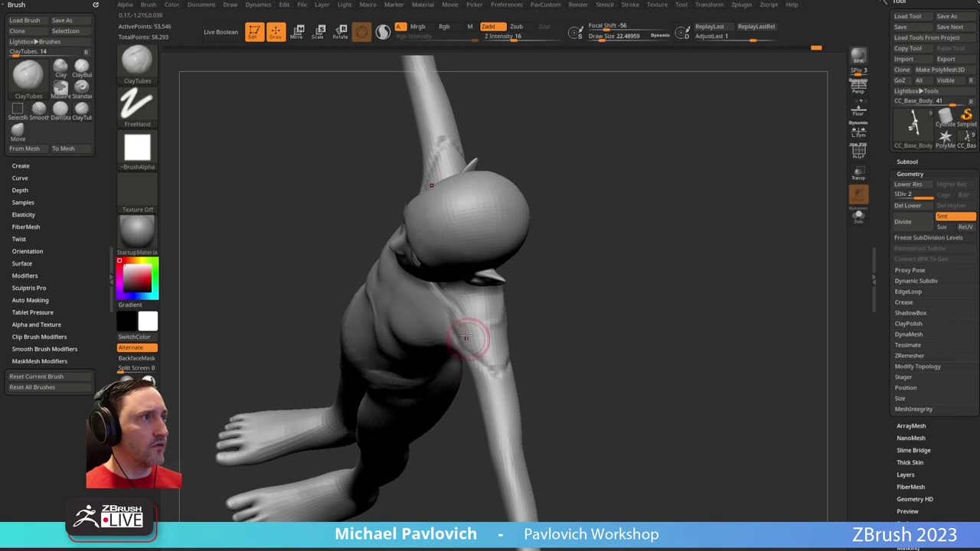
pyautogui.moveTo(484, 336); pyautogui.dragTo(497, 353)
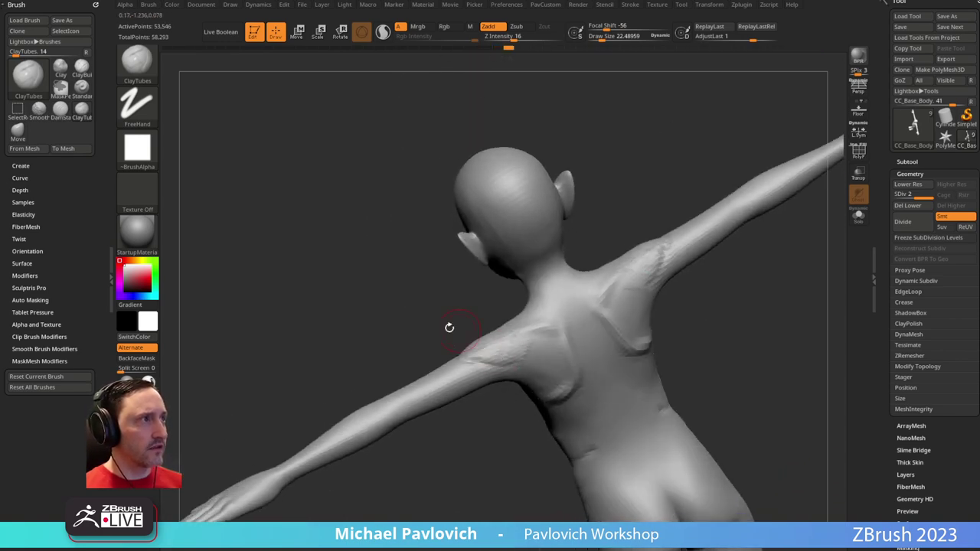
pyautogui.moveTo(457, 329); pyautogui.dragTo(497, 345, button='right')
pyautogui.moveTo(500, 347); pyautogui.dragTo(525, 339)
pyautogui.moveTo(528, 338)
pyautogui.mouseDown(button='right')
pyautogui.moveTo(665, 303)
pyautogui.moveTo(524, 358)
pyautogui.mouseUp(button='right')
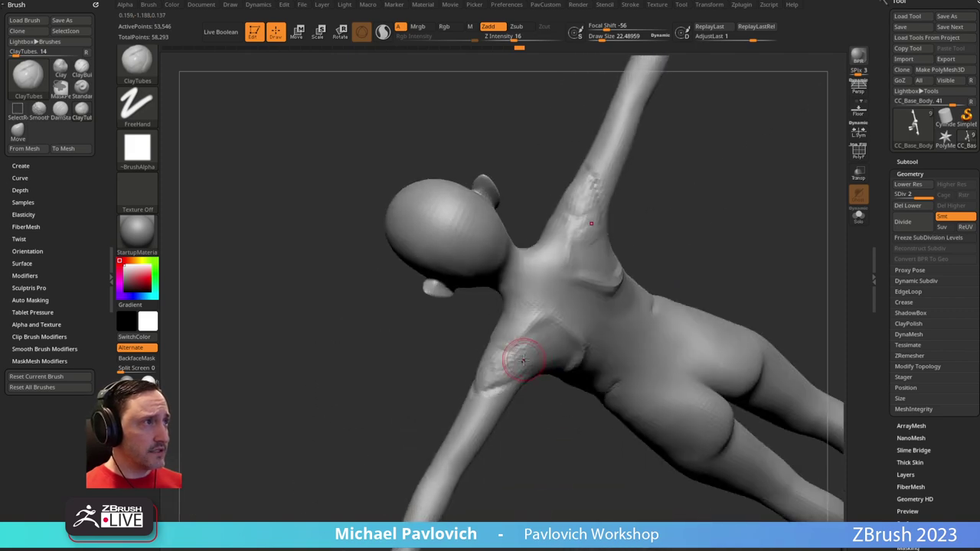
pyautogui.moveTo(528, 358); pyautogui.dragTo(636, 286)
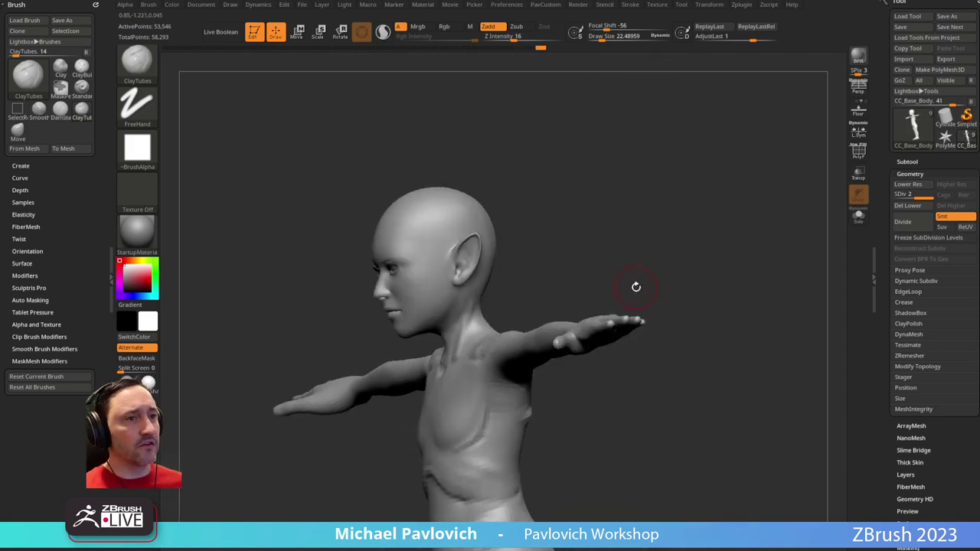
# Switch to Character Creator and examine the Body and Full Head morph sliders of the base character
pyautogui.hotkey('alt', 'Tab')
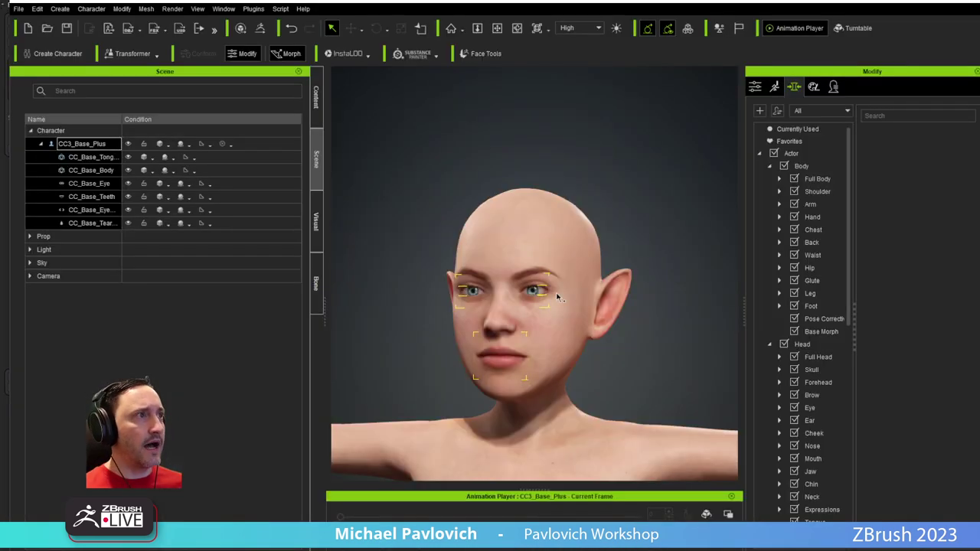
pyautogui.click(801, 167)
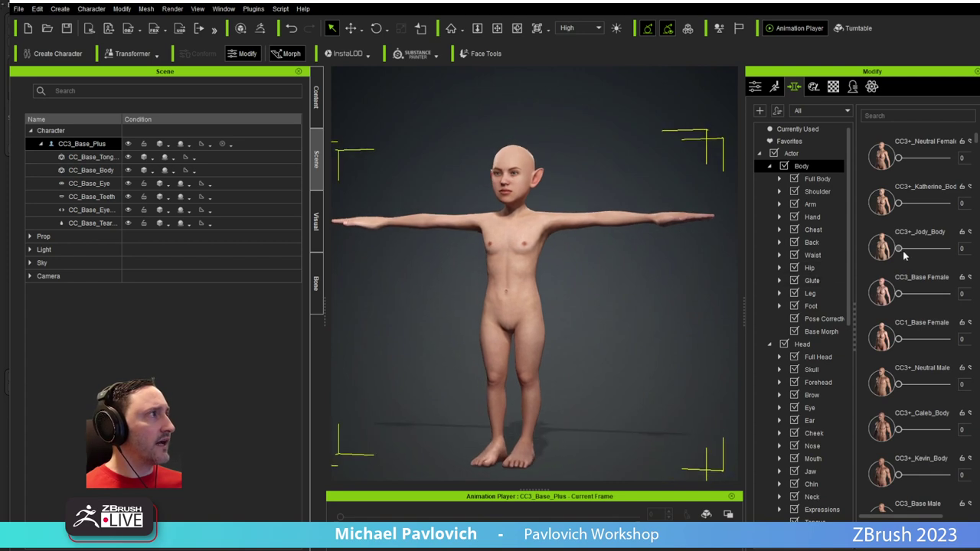
pyautogui.moveTo(898, 249); pyautogui.dragTo(869, 254)
pyautogui.scroll(-1, 904, 370)
pyautogui.moveTo(899, 334); pyautogui.dragTo(915, 333)
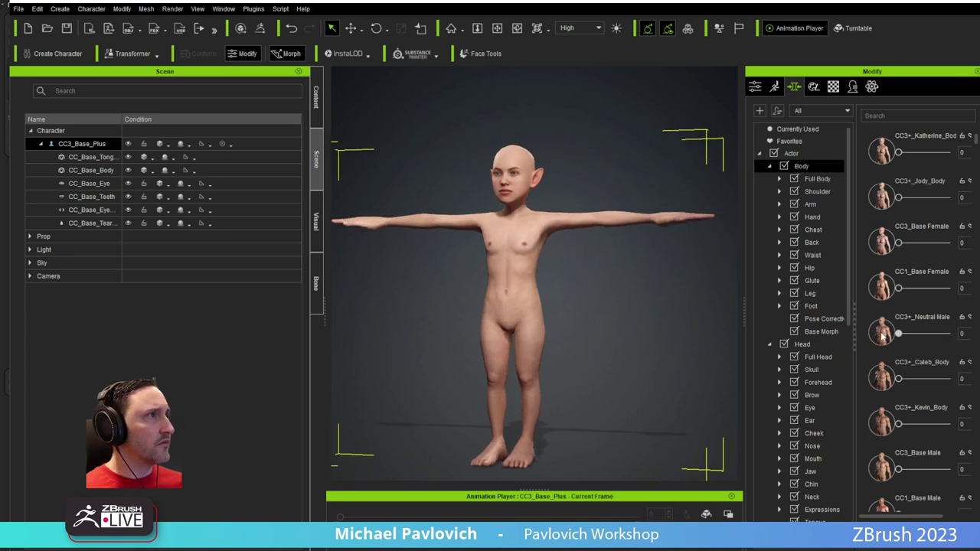
pyautogui.click(818, 356)
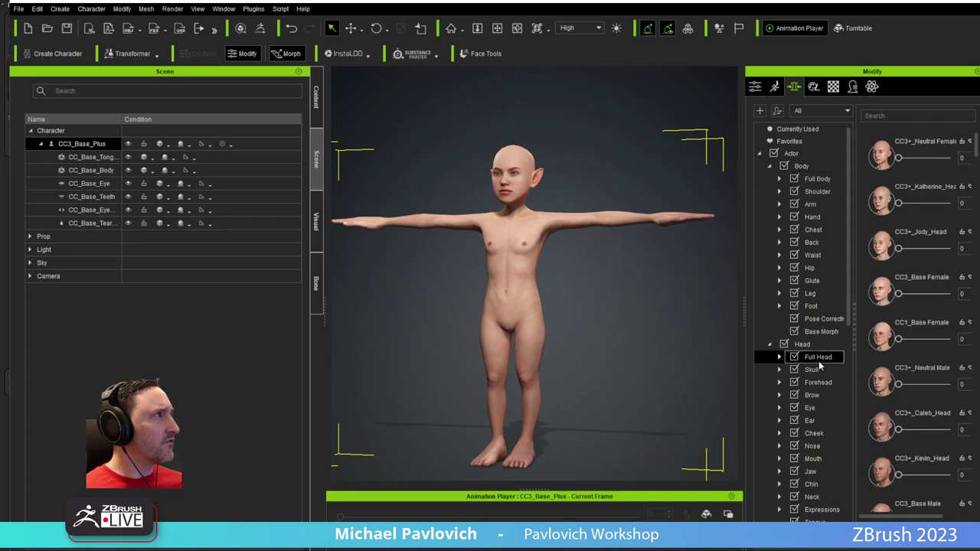
pyautogui.scroll(-11, 916, 334)
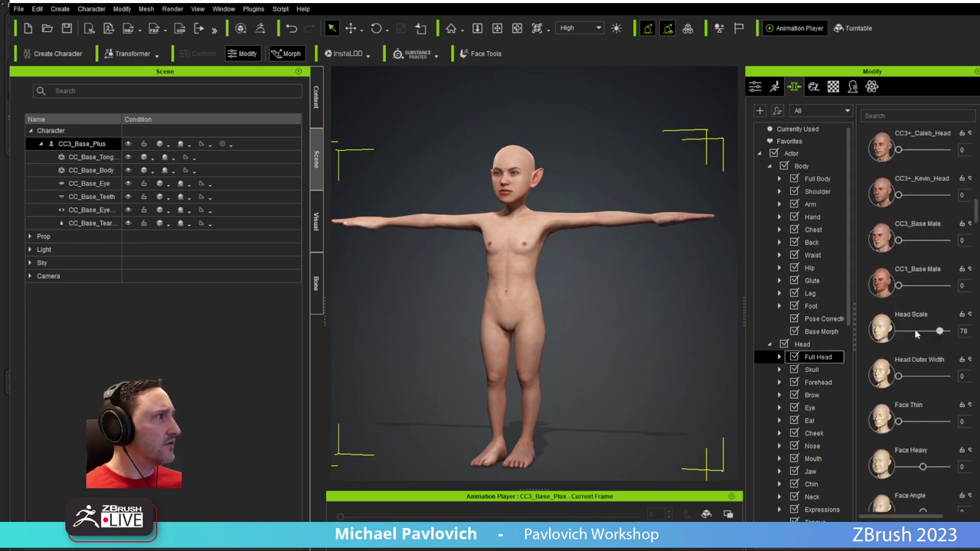
pyautogui.scroll(-2, 915, 334)
pyautogui.scroll(-2, 923, 367)
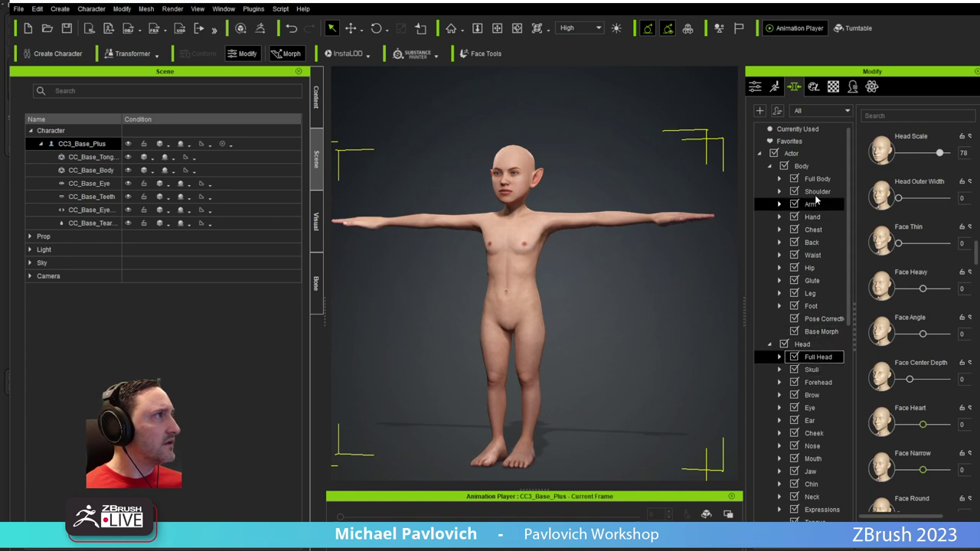
# Examine the Body morph sliders for fat, muscle, height, scale and arm shape
pyautogui.click(813, 168)
pyautogui.scroll(-10, 892, 370)
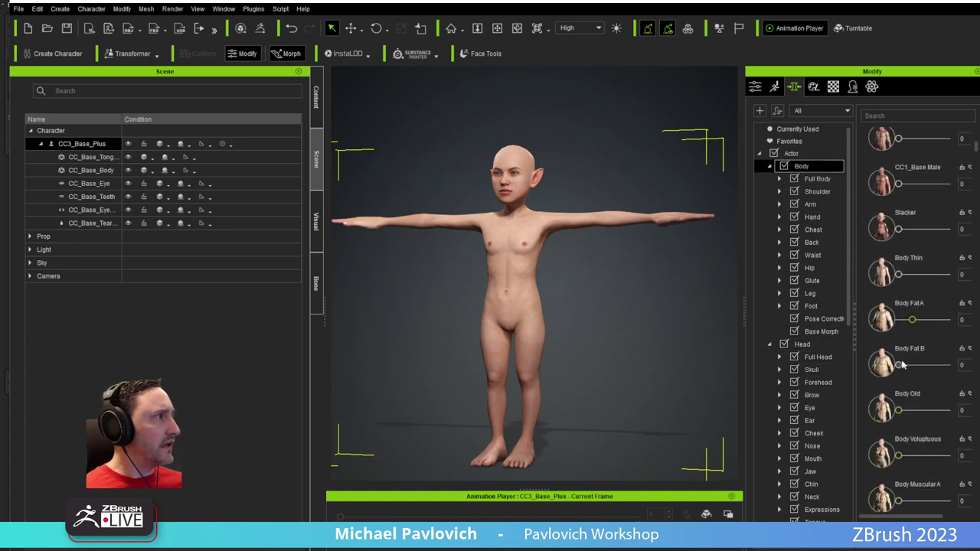
pyautogui.scroll(-7, 936, 442)
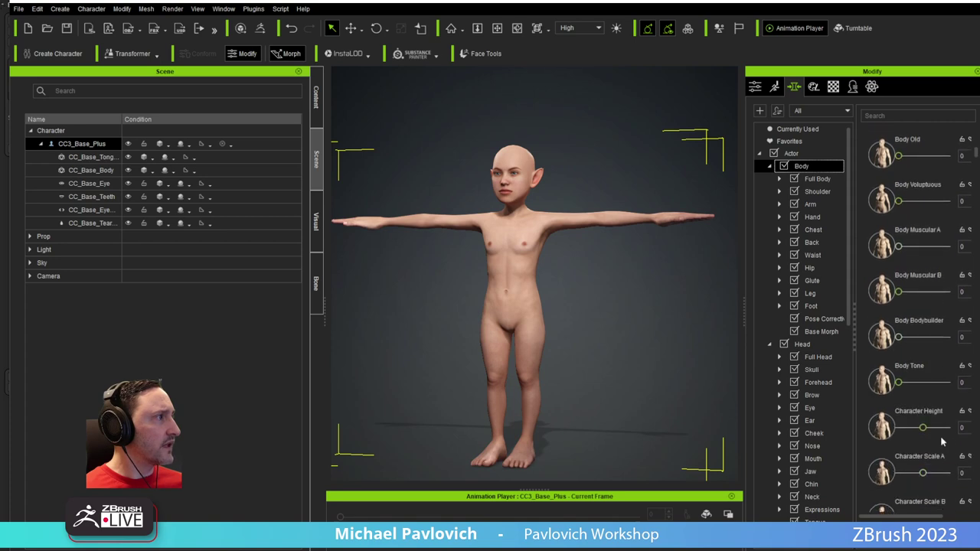
pyautogui.scroll(-7, 941, 441)
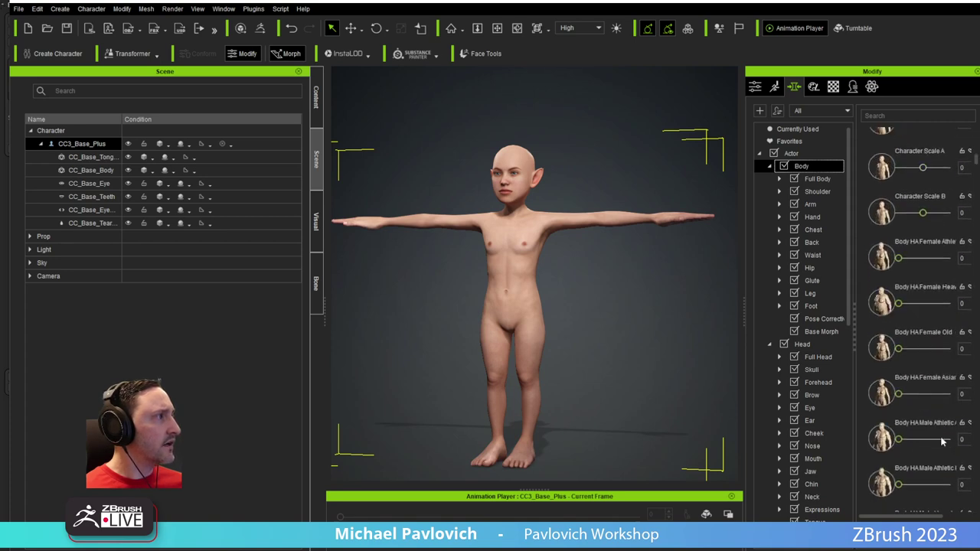
pyautogui.scroll(-5, 922, 436)
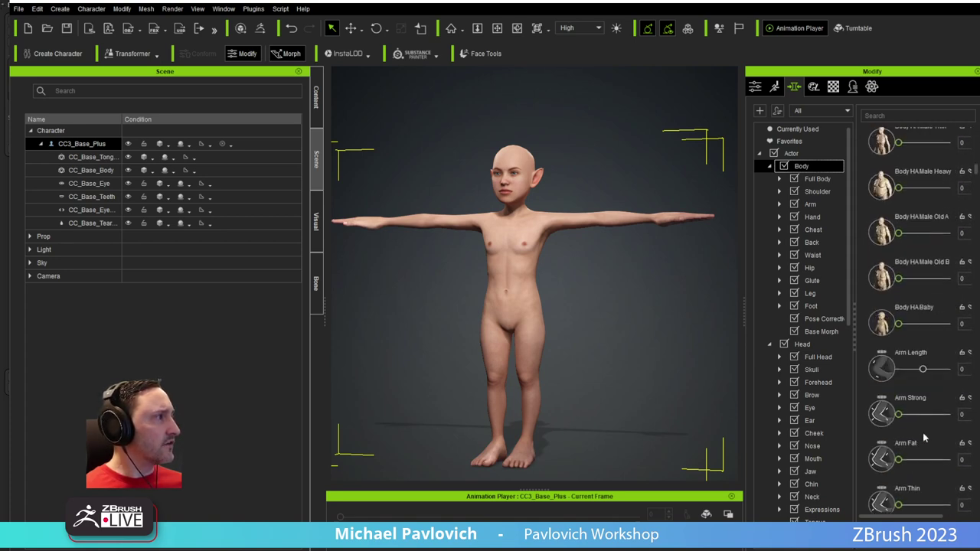
pyautogui.scroll(10, 923, 436)
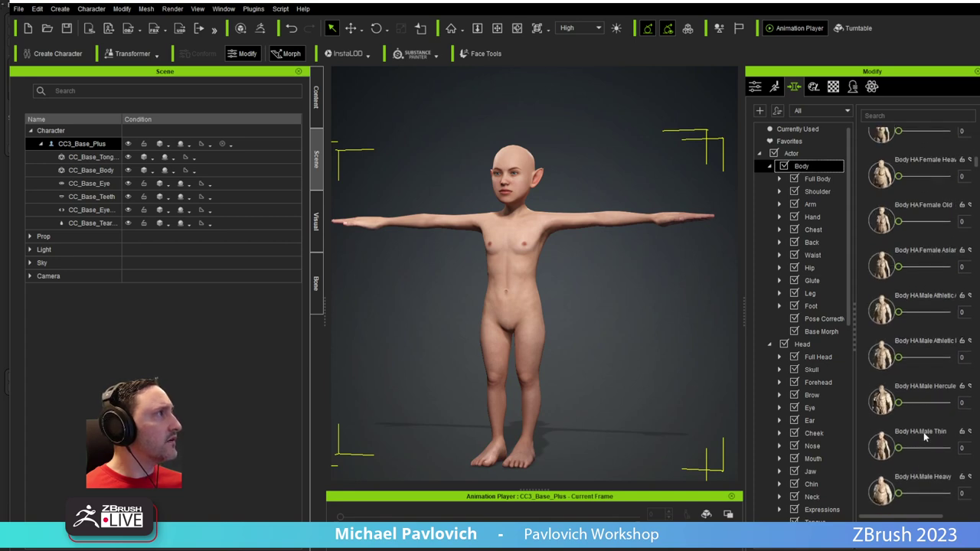
pyautogui.scroll(6, 925, 436)
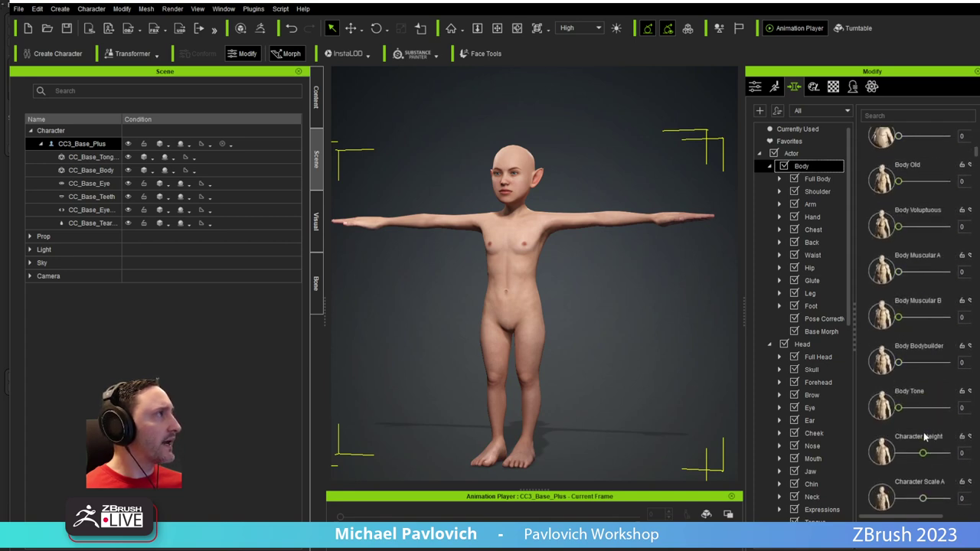
pyautogui.moveTo(898, 283)
pyautogui.mouseDown()
pyautogui.moveTo(949, 283)
pyautogui.moveTo(897, 284)
pyautogui.mouseUp()
pyautogui.scroll(2, 891, 283)
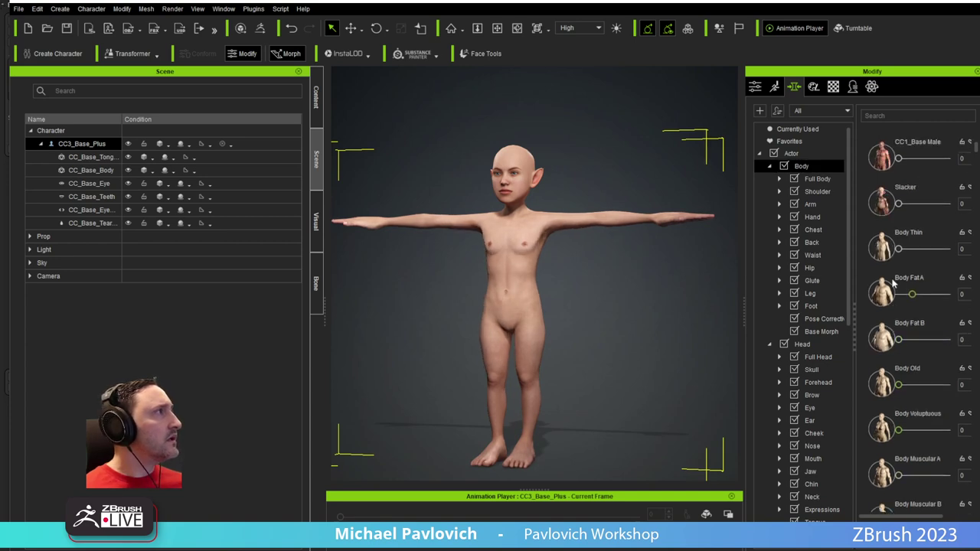
pyautogui.moveTo(924, 254); pyautogui.dragTo(881, 277)
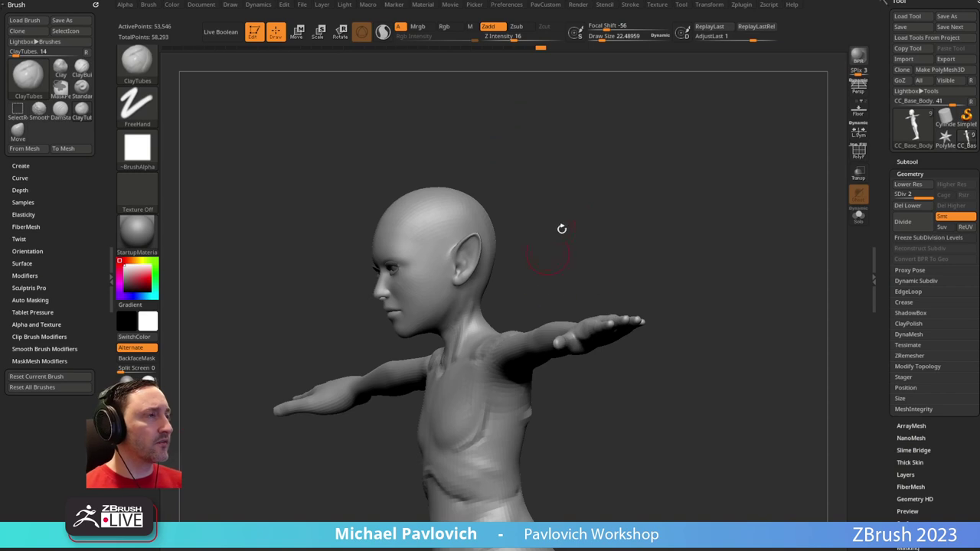
# Switch back to ZBrush and adjust the thickness of the arms with the Inflat brush
pyautogui.moveTo(561, 229)
pyautogui.keyDown('shift'); pyautogui.mouseDown()
pyautogui.moveTo(650, 188)
pyautogui.moveTo(658, 217)
pyautogui.moveTo(655, 190)
pyautogui.mouseUp(); pyautogui.keyUp('shift')
pyautogui.press('b')
pyautogui.press('i')
pyautogui.press('n')
pyautogui.moveTo(616, 324)
pyautogui.mouseDown()
pyautogui.moveTo(595, 324)
pyautogui.moveTo(590, 284)
pyautogui.mouseUp()
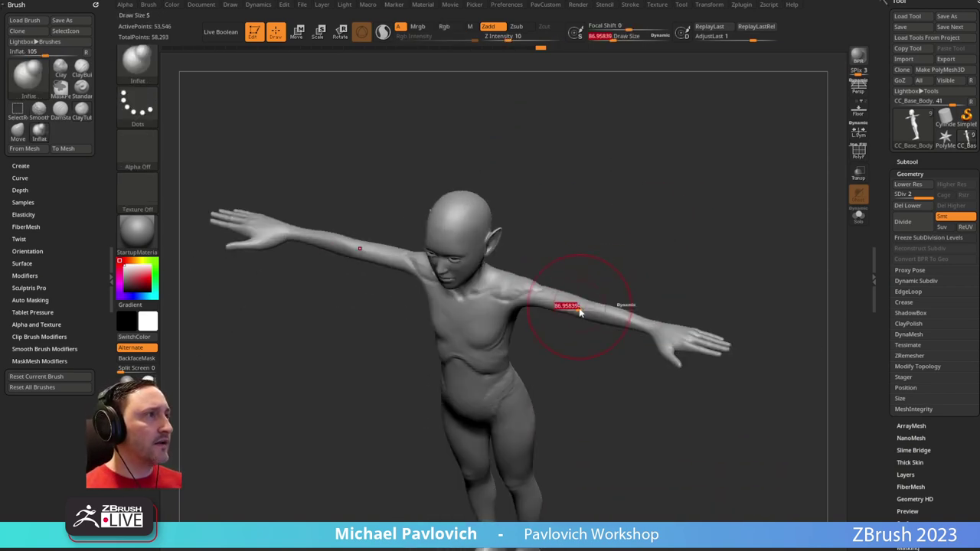
pyautogui.moveTo(702, 267)
pyautogui.keyDown('shift'); pyautogui.mouseDown()
pyautogui.moveTo(653, 233)
pyautogui.moveTo(684, 182)
pyautogui.mouseUp(); pyautogui.keyUp('shift')
pyautogui.moveTo(582, 345); pyautogui.dragTo(525, 300)
# Carve muscle and rib creases into the front of the torso with a smaller Dam Standard brush
pyautogui.press('b')
pyautogui.press('d')
pyautogui.press('s')
pyautogui.press('[')
pyautogui.press('[')
pyautogui.press('[')
pyautogui.moveTo(458, 278); pyautogui.dragTo(463, 314)
pyautogui.moveTo(506, 337)
pyautogui.mouseDown()
pyautogui.moveTo(470, 325)
pyautogui.moveTo(468, 280)
pyautogui.moveTo(507, 303)
pyautogui.mouseUp()
pyautogui.moveTo(464, 294); pyautogui.dragTo(475, 278)
pyautogui.press('s')
pyautogui.moveTo(498, 311); pyautogui.dragTo(473, 295)
# Adjust the body's silhouette with the Move brush
pyautogui.press('b')
pyautogui.press('m')
pyautogui.press('v')
pyautogui.moveTo(528, 356)
pyautogui.mouseDown()
pyautogui.moveTo(531, 332)
pyautogui.moveTo(502, 320)
pyautogui.moveTo(522, 297)
pyautogui.mouseUp()
# Carve rib lines along the side of the torso with the Dam Standard brush at draw size about 21
pyautogui.press('b')
pyautogui.press('d')
pyautogui.press('s')
pyautogui.press('s')
pyautogui.moveTo(579, 288)
pyautogui.mouseDown()
pyautogui.moveTo(488, 323)
pyautogui.moveTo(511, 375)
pyautogui.mouseUp()
pyautogui.press('s')
pyautogui.moveTo(511, 375); pyautogui.dragTo(528, 359, button='right')
pyautogui.press('s')
pyautogui.moveTo(488, 357); pyautogui.dragTo(503, 357)
pyautogui.moveTo(503, 357)
pyautogui.mouseDown(button='right')
pyautogui.moveTo(514, 341)
pyautogui.moveTo(474, 327)
pyautogui.mouseUp(button='right')
pyautogui.press('s')
pyautogui.moveTo(465, 323)
pyautogui.mouseDown()
pyautogui.moveTo(452, 321)
pyautogui.moveTo(476, 334)
pyautogui.mouseUp()
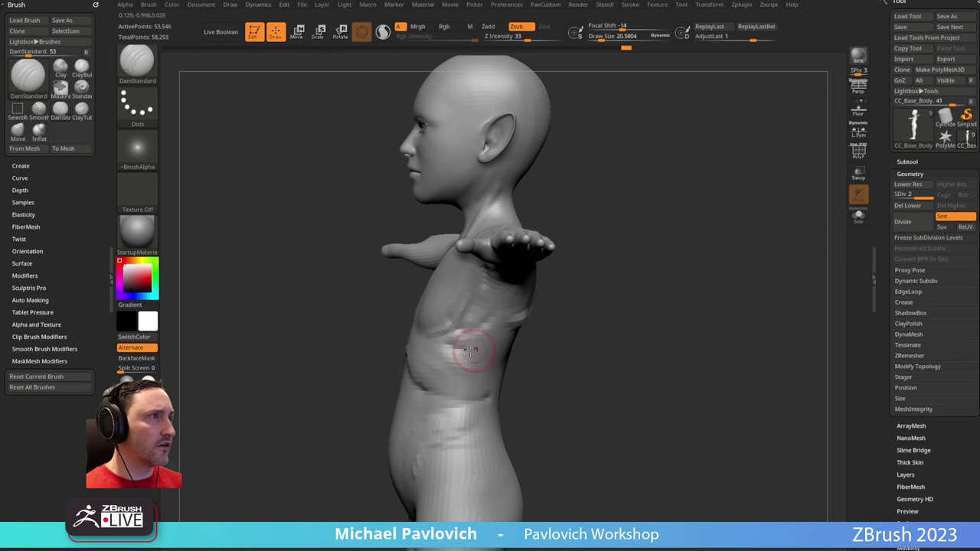
# Carve finer rib grooves from the side of the torso toward the back with Dam Standard at draw size about 14
pyautogui.moveTo(442, 360)
pyautogui.mouseDown()
pyautogui.moveTo(494, 330)
pyautogui.moveTo(455, 349)
pyautogui.mouseUp()
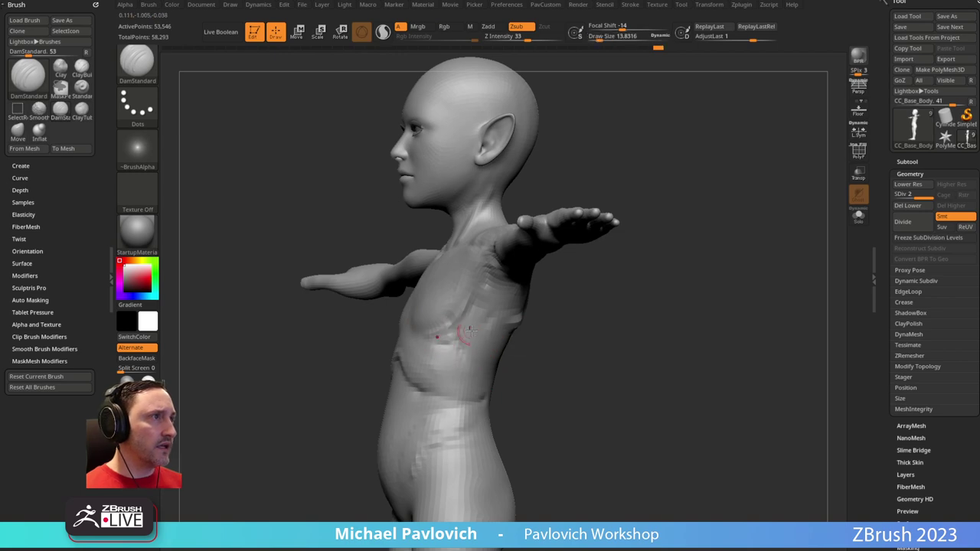
pyautogui.moveTo(440, 374)
pyautogui.mouseDown()
pyautogui.moveTo(536, 347)
pyautogui.moveTo(518, 370)
pyautogui.moveTo(498, 346)
pyautogui.moveTo(502, 322)
pyautogui.mouseUp()
pyautogui.moveTo(574, 321)
pyautogui.mouseDown()
pyautogui.moveTo(539, 308)
pyautogui.moveTo(585, 303)
pyautogui.moveTo(680, 333)
pyautogui.moveTo(573, 332)
pyautogui.mouseUp()
pyautogui.moveTo(659, 351)
pyautogui.mouseDown()
pyautogui.moveTo(624, 350)
pyautogui.moveTo(632, 365)
pyautogui.mouseUp()
# Raise the ribs along the side and back of the torso with the Standard brush at draw size about 14
pyautogui.press('b')
pyautogui.press('s')
pyautogui.press('t')
pyautogui.press('s')
pyautogui.click(598, 338)
pyautogui.moveTo(660, 364); pyautogui.dragTo(612, 365)
# Sculpt the spine down the middle of the back from the neck to the lower back with the Standard brush
pyautogui.moveTo(664, 382); pyautogui.dragTo(746, 386)
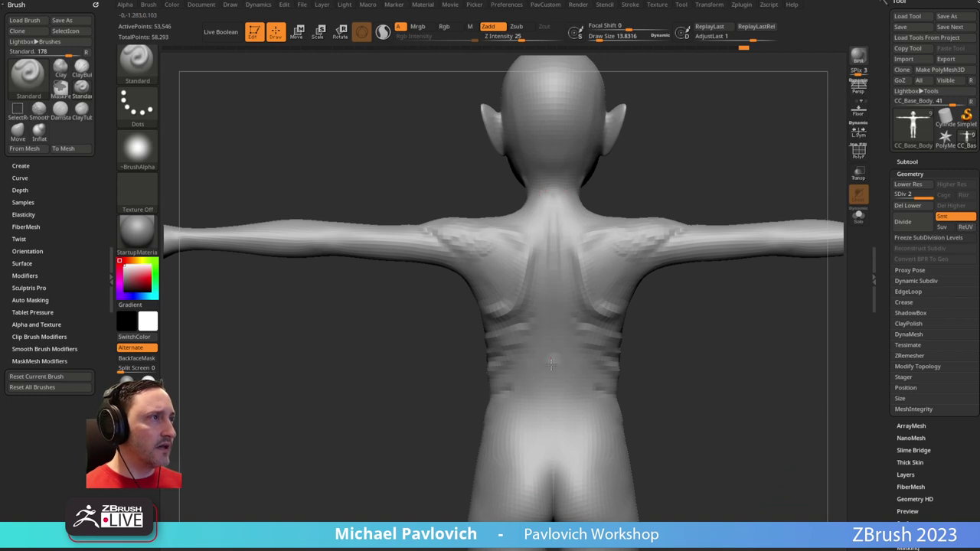
pyautogui.moveTo(550, 459); pyautogui.dragTo(548, 406)
pyautogui.moveTo(553, 239); pyautogui.dragTo(556, 203)
pyautogui.moveTo(646, 171); pyautogui.dragTo(610, 220)
pyautogui.moveTo(553, 251); pyautogui.dragTo(557, 230)
pyautogui.moveTo(616, 210); pyautogui.dragTo(678, 216)
pyautogui.moveTo(575, 223)
pyautogui.mouseDown()
pyautogui.moveTo(530, 211)
pyautogui.moveTo(575, 197)
pyautogui.moveTo(676, 202)
pyautogui.mouseUp()
# Build up the neck and upper back muscles beside the spine with the ClayTubes brush
pyautogui.press('b')
pyautogui.press('c')
pyautogui.press('t')
pyautogui.moveTo(618, 193)
pyautogui.mouseDown()
pyautogui.moveTo(513, 219)
pyautogui.moveTo(521, 210)
pyautogui.mouseUp()
pyautogui.moveTo(657, 217)
pyautogui.mouseDown()
pyautogui.moveTo(623, 221)
pyautogui.moveTo(715, 247)
pyautogui.moveTo(718, 264)
pyautogui.mouseUp()
pyautogui.press('s')
pyautogui.moveTo(575, 276)
pyautogui.mouseDown()
pyautogui.moveTo(606, 227)
pyautogui.moveTo(540, 268)
pyautogui.moveTo(553, 280)
pyautogui.mouseUp()
pyautogui.moveTo(530, 289); pyautogui.dragTo(550, 288)
# Add volume to the shoulder blades and upper back with ClayTubes at draw size about 15
pyautogui.moveTo(643, 256); pyautogui.dragTo(632, 157)
pyautogui.moveTo(686, 201); pyautogui.dragTo(707, 205)
pyautogui.moveTo(550, 288); pyautogui.dragTo(554, 312)
pyautogui.moveTo(617, 358)
pyautogui.mouseDown(button='right')
pyautogui.moveTo(614, 378)
pyautogui.moveTo(554, 329)
pyautogui.moveTo(558, 313)
pyautogui.mouseUp(button='right')
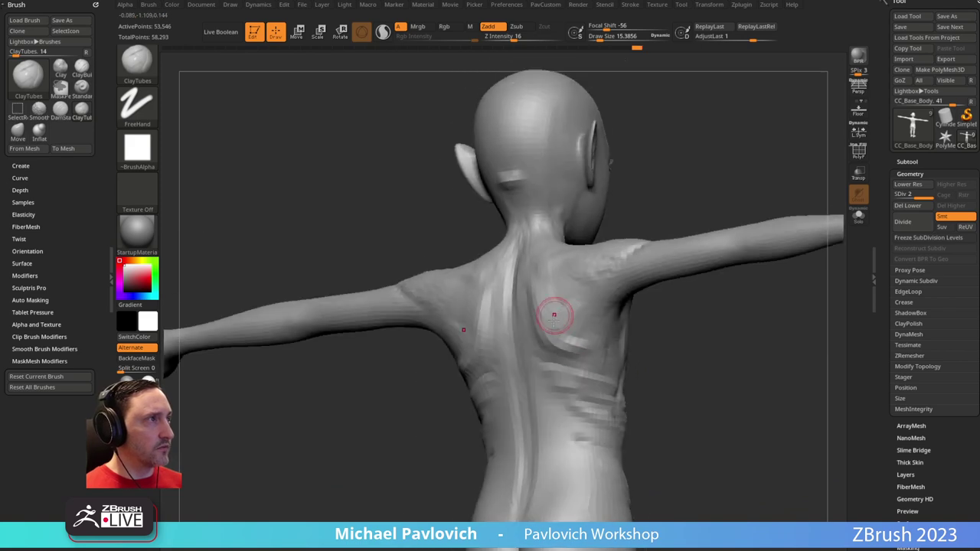
pyautogui.moveTo(642, 301); pyautogui.dragTo(573, 285, button='right')
pyautogui.moveTo(573, 286); pyautogui.dragTo(561, 292)
# Carve a muscle line down the front of the upper thighs with the Dam Standard brush
pyautogui.moveTo(670, 211)
pyautogui.mouseDown(button='right')
pyautogui.moveTo(712, 179)
pyautogui.moveTo(721, 135)
pyautogui.moveTo(680, 184)
pyautogui.mouseUp(button='right')
pyautogui.moveTo(600, 322)
pyautogui.keyDown('alt'); pyautogui.mouseDown(button='right')
pyautogui.moveTo(560, 309)
pyautogui.moveTo(510, 171)
pyautogui.mouseUp(button='right'); pyautogui.keyUp('alt')
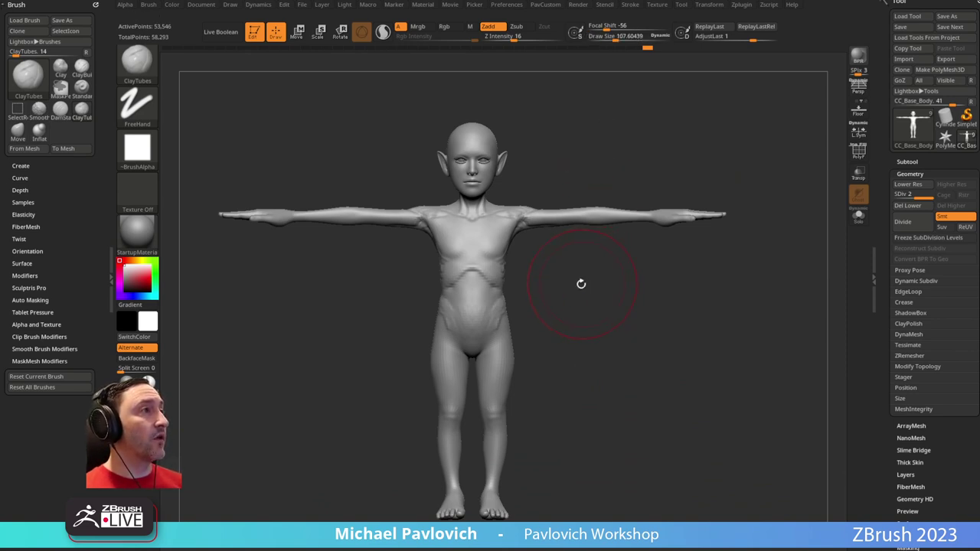
pyautogui.press('b')
pyautogui.press('s')
pyautogui.press('t')
pyautogui.moveTo(558, 322); pyautogui.dragTo(563, 323)
pyautogui.moveTo(575, 337)
pyautogui.keyDown('alt'); pyautogui.mouseDown(button='right')
pyautogui.moveTo(540, 301)
pyautogui.moveTo(532, 307)
pyautogui.moveTo(535, 276)
pyautogui.moveTo(570, 254)
pyautogui.moveTo(579, 337)
pyautogui.moveTo(579, 227)
pyautogui.mouseUp(button='right'); pyautogui.keyUp('alt')
pyautogui.press('b')
pyautogui.press('d')
pyautogui.press('s')
pyautogui.moveTo(484, 231)
pyautogui.mouseDown()
pyautogui.moveTo(474, 294)
pyautogui.moveTo(494, 278)
pyautogui.mouseUp()
pyautogui.press('[')
# Slim the thighs by deflating them with the Inflat brush at draw size about 130
pyautogui.press('b')
pyautogui.press('i')
pyautogui.press('n')
pyautogui.press('s')
pyautogui.keyDown('alt'); pyautogui.moveTo(488, 243); pyautogui.dragTo(498, 266); pyautogui.keyUp('alt')
pyautogui.hotkey('ctrl', 'z')
pyautogui.press('s')
pyautogui.keyDown('shift'); pyautogui.moveTo(547, 266); pyautogui.dragTo(520, 262, button='right'); pyautogui.keyUp('shift')
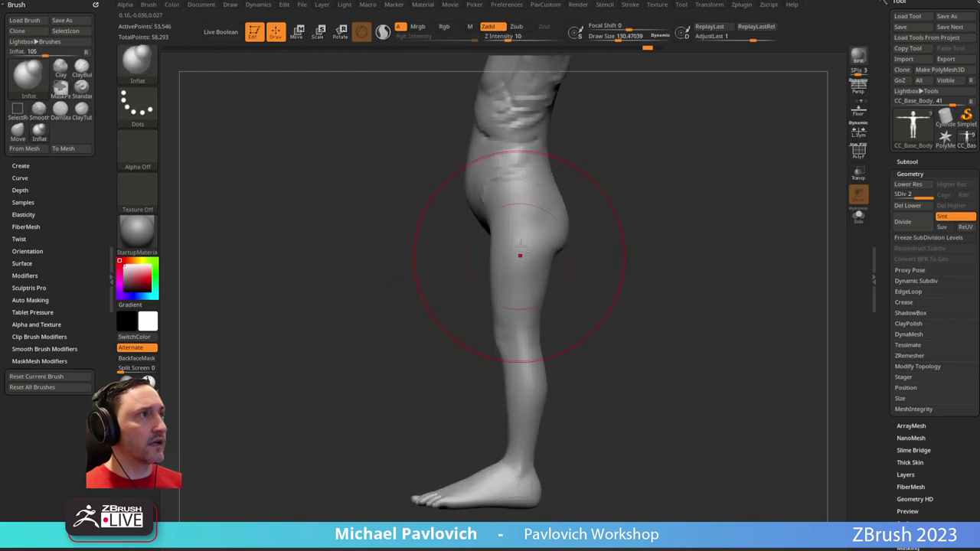
pyautogui.moveTo(522, 267)
pyautogui.keyDown('alt'); pyautogui.mouseDown()
pyautogui.moveTo(515, 245)
pyautogui.moveTo(529, 331)
pyautogui.mouseUp(); pyautogui.keyUp('alt')
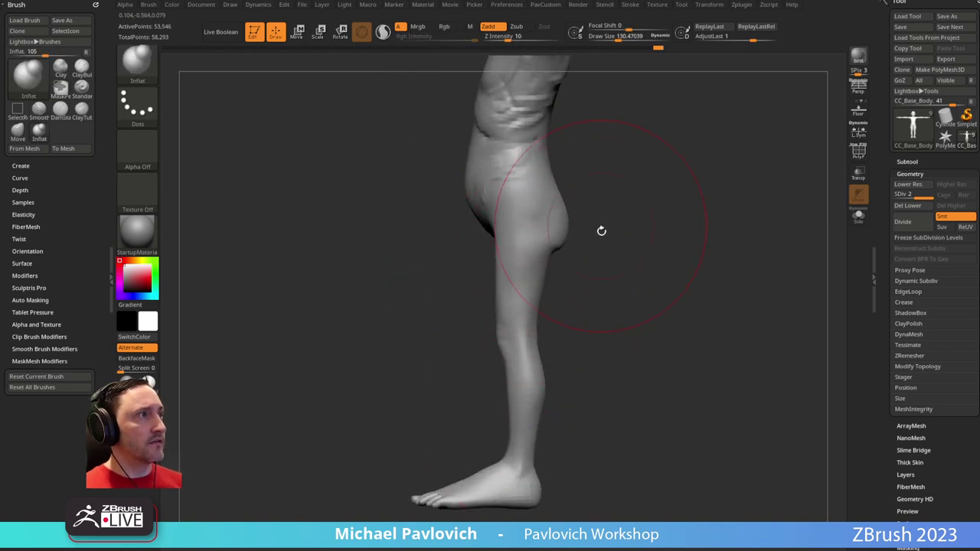
# Slim the buttocks' profile by deflating them with the Inflat brush and pushing them in with the Move brush
pyautogui.keyDown('alt'); pyautogui.moveTo(599, 227); pyautogui.dragTo(586, 285, button='right'); pyautogui.keyUp('alt')
pyautogui.moveTo(585, 285); pyautogui.dragTo(560, 270, button='right')
pyautogui.keyDown('alt'); pyautogui.moveTo(559, 271); pyautogui.dragTo(558, 280); pyautogui.keyUp('alt')
pyautogui.keyDown('shift'); pyautogui.moveTo(642, 267); pyautogui.dragTo(667, 269, button='right'); pyautogui.keyUp('shift')
pyautogui.press('b')
pyautogui.press('m')
pyautogui.press('v')
pyautogui.press('s')
pyautogui.moveTo(590, 279); pyautogui.dragTo(581, 279)
pyautogui.moveTo(562, 282); pyautogui.dragTo(551, 283)
# Shape the side of the hips and buttocks with the Standard brush at draw size about 25
pyautogui.moveTo(650, 269); pyautogui.dragTo(588, 255, button='right')
pyautogui.press('b')
pyautogui.press('s')
pyautogui.press('t')
pyautogui.press('s')
pyautogui.moveTo(587, 250); pyautogui.dragTo(575, 250)
pyautogui.moveTo(688, 222)
pyautogui.keyDown('alt'); pyautogui.mouseDown(button='right')
pyautogui.moveTo(618, 236)
pyautogui.moveTo(631, 261)
pyautogui.mouseUp(button='right'); pyautogui.keyUp('alt')
pyautogui.keyDown('shift'); pyautogui.moveTo(643, 257); pyautogui.dragTo(704, 255, button='right'); pyautogui.keyUp('shift')
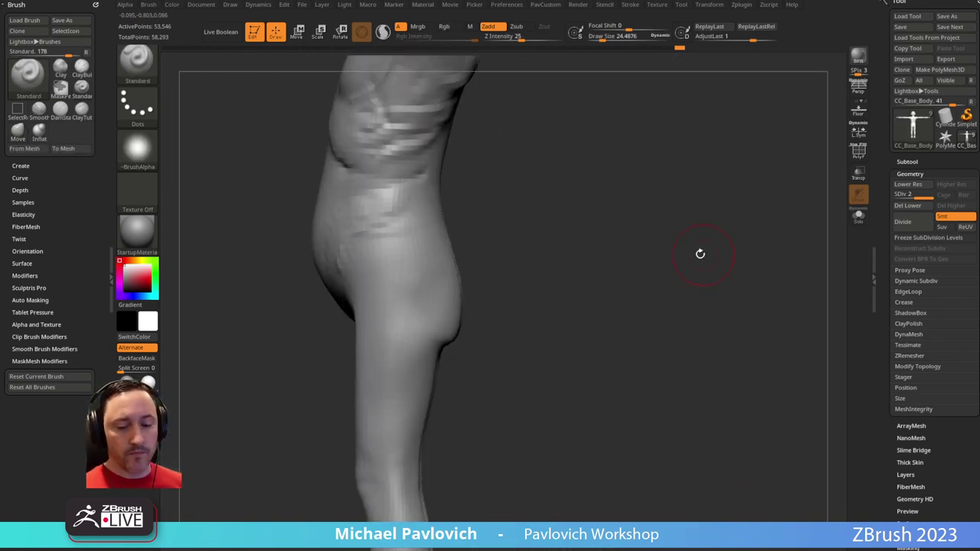
pyautogui.moveTo(704, 255); pyautogui.dragTo(520, 273)
pyautogui.moveTo(532, 229); pyautogui.dragTo(425, 277)
pyautogui.press('s')
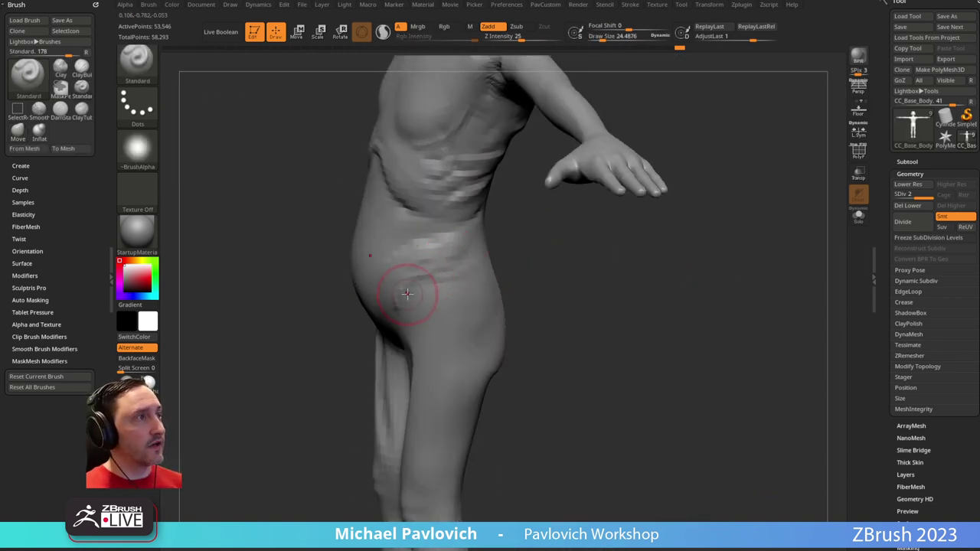
pyautogui.moveTo(518, 270); pyautogui.dragTo(568, 238)
pyautogui.moveTo(498, 299)
pyautogui.mouseDown()
pyautogui.moveTo(583, 264)
pyautogui.moveTo(556, 225)
pyautogui.mouseUp()
pyautogui.moveTo(621, 241)
pyautogui.mouseDown()
pyautogui.moveTo(628, 258)
pyautogui.moveTo(622, 231)
pyautogui.moveTo(564, 243)
pyautogui.moveTo(603, 233)
pyautogui.moveTo(660, 271)
pyautogui.moveTo(453, 297)
pyautogui.mouseUp()
# Rework the upper and middle back around the spine with the ClayTubes brush at draw size about 17
pyautogui.press('b')
pyautogui.press('c')
pyautogui.press('t')
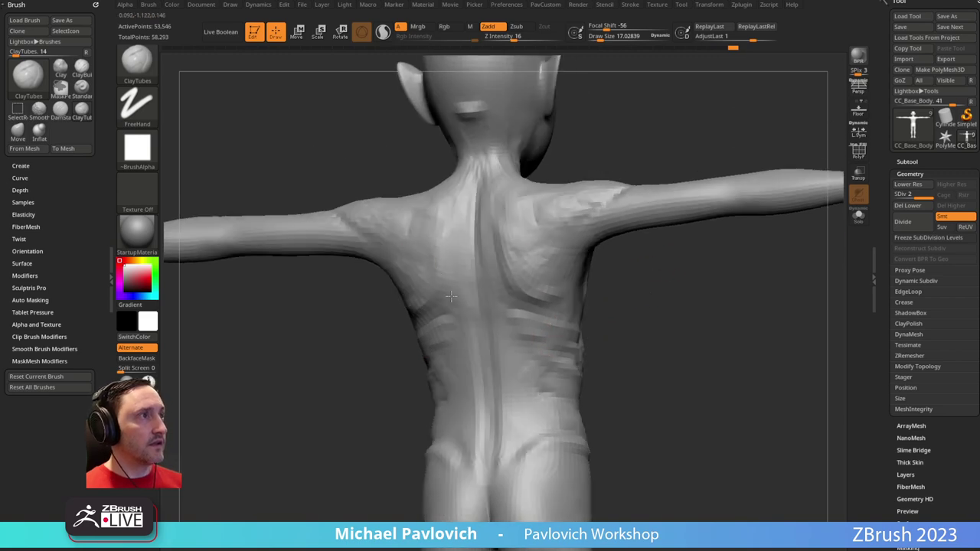
pyautogui.moveTo(598, 285)
pyautogui.mouseDown()
pyautogui.moveTo(450, 257)
pyautogui.moveTo(475, 230)
pyautogui.mouseUp()
pyautogui.moveTo(619, 211); pyautogui.dragTo(663, 230)
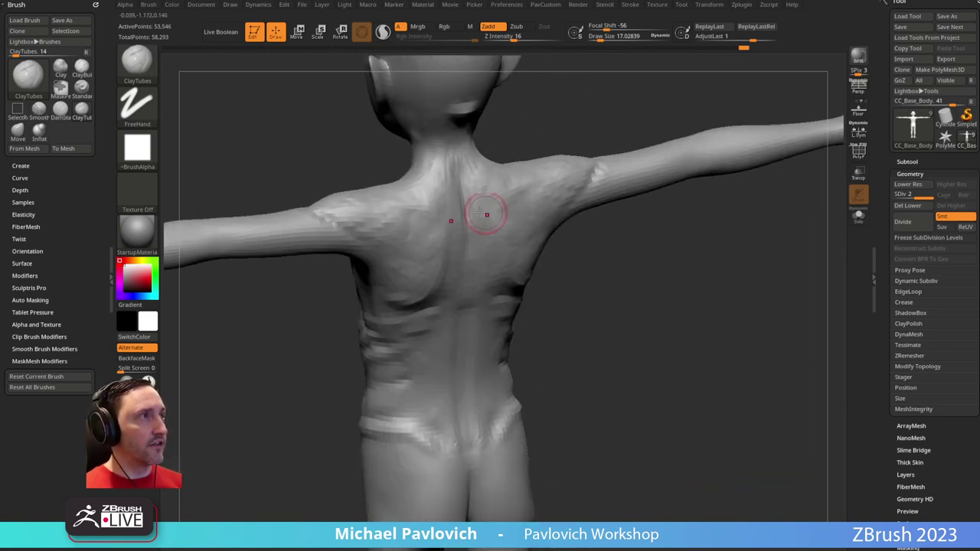
pyautogui.moveTo(477, 276); pyautogui.dragTo(477, 289)
pyautogui.moveTo(556, 252); pyautogui.dragTo(511, 229)
pyautogui.moveTo(544, 274); pyautogui.dragTo(494, 256)
pyautogui.moveTo(483, 238); pyautogui.dragTo(480, 334)
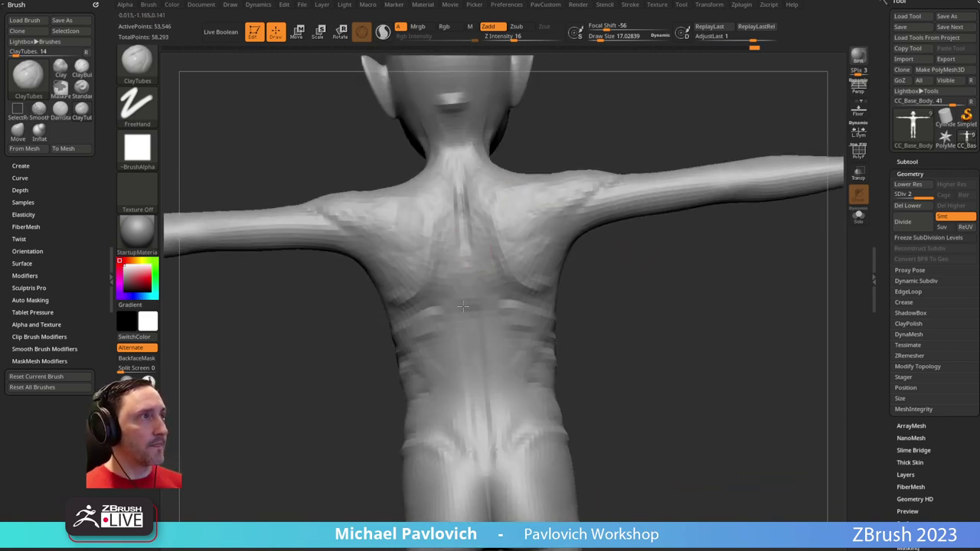
# Refine the shoulder blades and side ribs with ClayTubes and smooth the rough areas
pyautogui.moveTo(518, 329); pyautogui.dragTo(427, 234, button='right')
pyautogui.moveTo(476, 281); pyautogui.dragTo(533, 243, button='right')
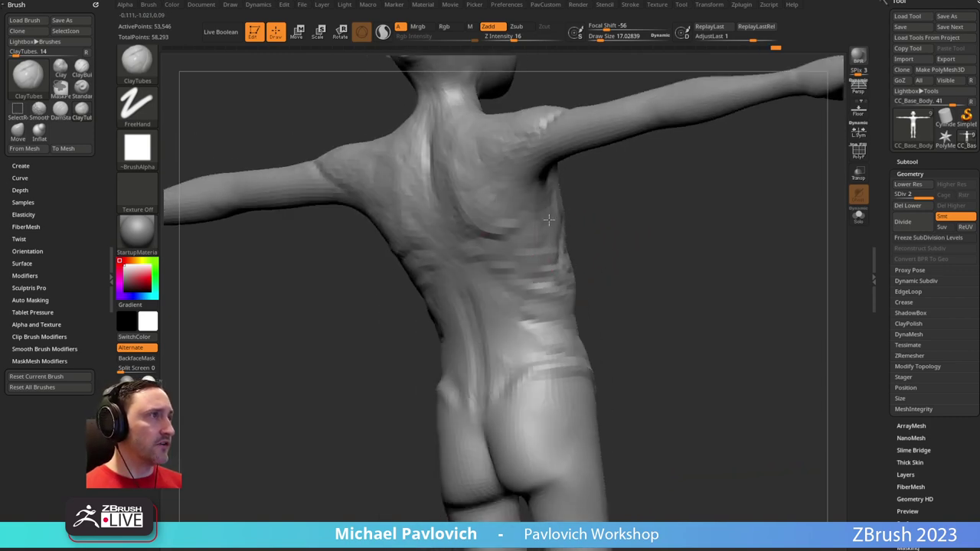
pyautogui.moveTo(506, 289); pyautogui.dragTo(503, 242, button='right')
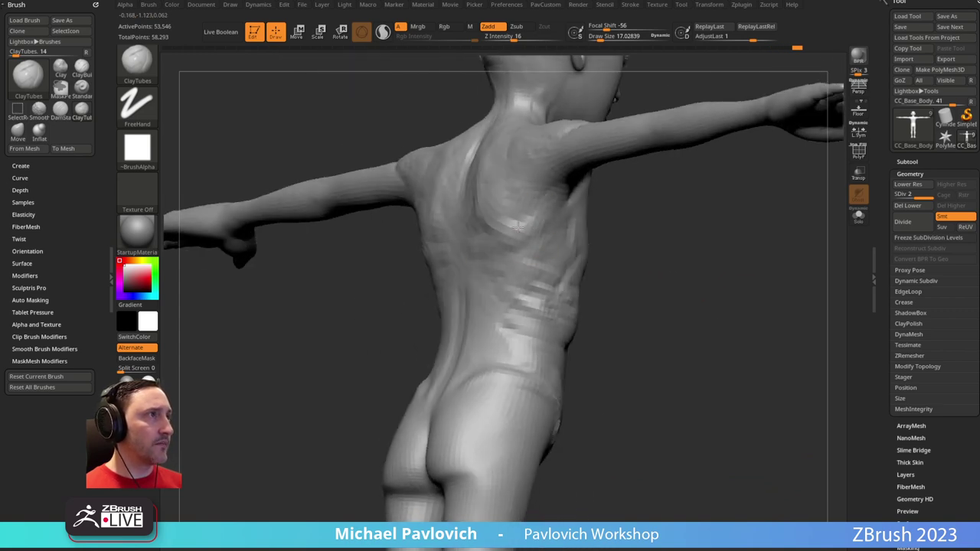
pyautogui.moveTo(498, 268); pyautogui.dragTo(623, 254, button='right')
pyautogui.moveTo(514, 319)
pyautogui.mouseDown(button='right')
pyautogui.moveTo(617, 281)
pyautogui.moveTo(515, 304)
pyautogui.mouseUp(button='right')
pyautogui.moveTo(589, 316); pyautogui.dragTo(482, 338, button='right')
pyautogui.moveTo(529, 302)
pyautogui.mouseDown(button='right')
pyautogui.moveTo(467, 365)
pyautogui.moveTo(440, 344)
pyautogui.mouseUp(button='right')
pyautogui.moveTo(547, 340); pyautogui.dragTo(454, 336, button='right')
pyautogui.keyDown('alt'); pyautogui.moveTo(531, 348); pyautogui.dragTo(527, 329, button='right'); pyautogui.keyUp('alt')
pyautogui.keyDown('shift'); pyautogui.moveTo(476, 380); pyautogui.dragTo(470, 463); pyautogui.keyUp('shift')
# Expand the Subtool settings and lower the body mesh to subdivision level 1
pyautogui.moveTo(614, 427)
pyautogui.keyDown('alt'); pyautogui.mouseDown(button='right')
pyautogui.moveTo(590, 310)
pyautogui.moveTo(569, 274)
pyautogui.moveTo(638, 278)
pyautogui.mouseUp(button='right'); pyautogui.keyUp('alt')
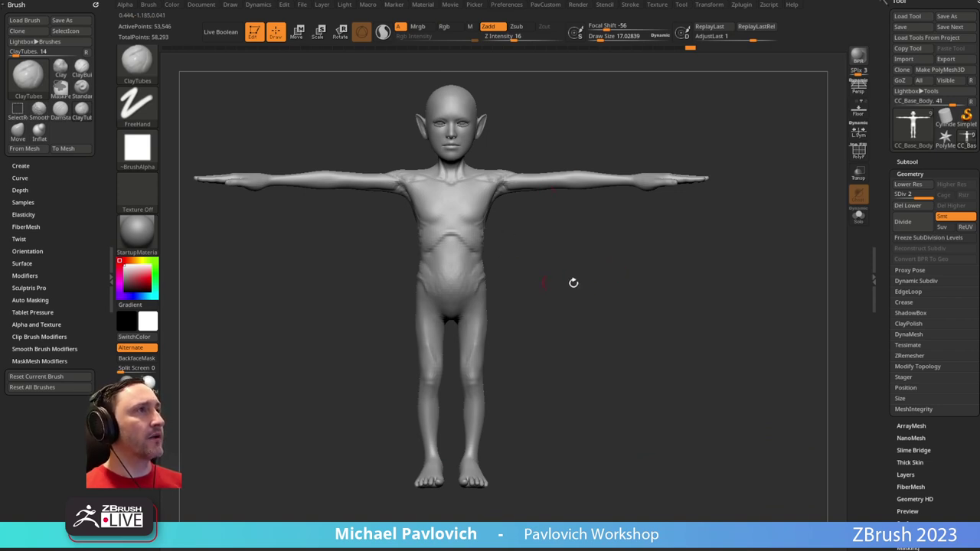
pyautogui.keyDown('ctrl'); pyautogui.moveTo(603, 258); pyautogui.dragTo(585, 311, button='right'); pyautogui.keyUp('ctrl')
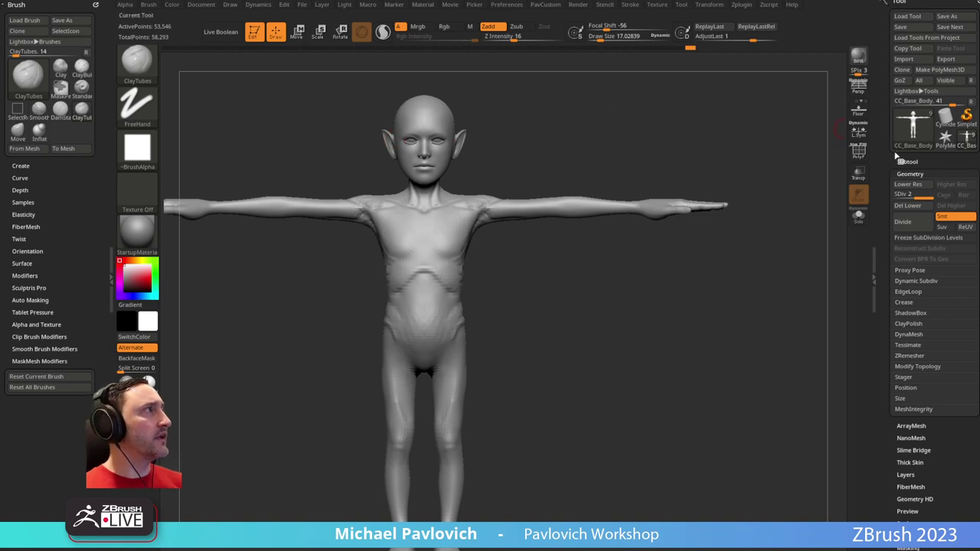
pyautogui.click(907, 162)
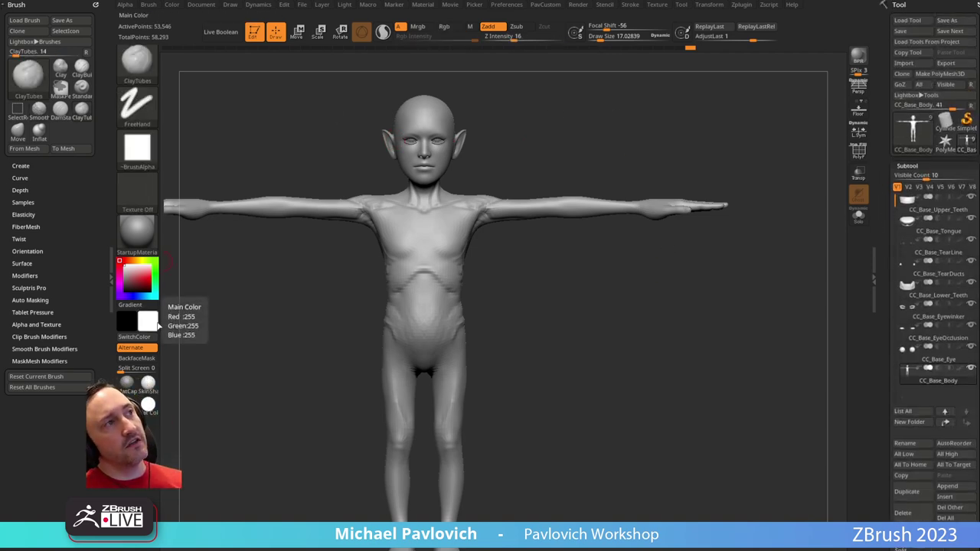
pyautogui.moveTo(892, 240); pyautogui.dragTo(891, 200)
pyautogui.scroll(-5, 891, 200)
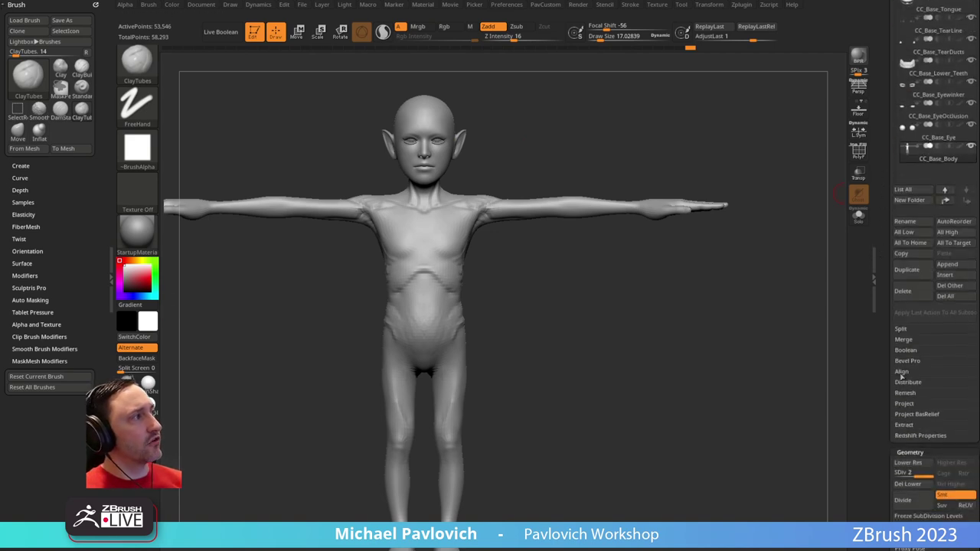
pyautogui.hotkey('shift', 'd')
# Mask everything except the arms with MaskLasso and move the arms slightly inward to shorten them
pyautogui.moveTo(584, 390); pyautogui.dragTo(535, 332)
pyautogui.keyDown('alt'); pyautogui.moveTo(592, 291); pyautogui.dragTo(639, 325); pyautogui.keyUp('alt')
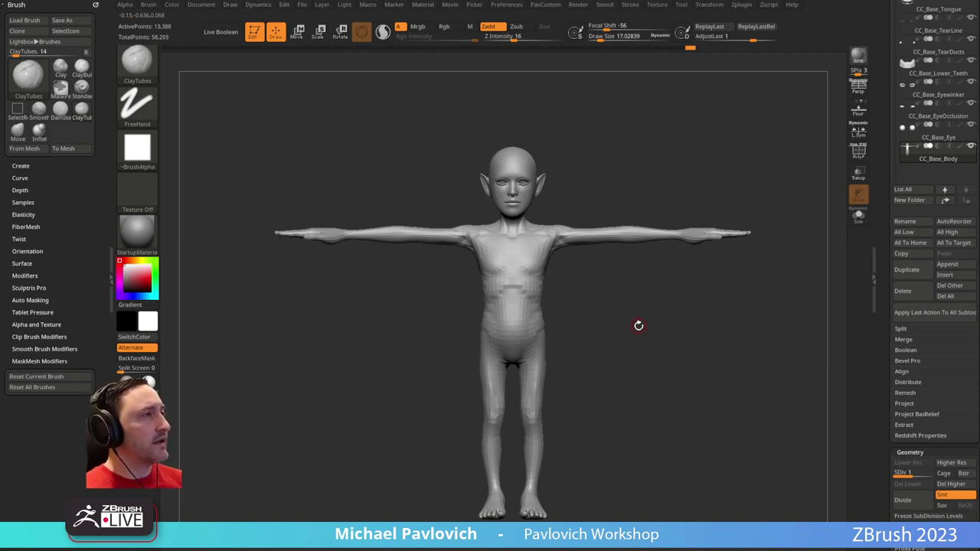
pyautogui.keyDown('alt'); pyautogui.moveTo(602, 289); pyautogui.dragTo(551, 306); pyautogui.keyUp('alt')
pyautogui.moveTo(735, 269)
pyautogui.keyDown('ctrl'); pyautogui.mouseDown()
pyautogui.moveTo(476, 211)
pyautogui.moveTo(561, 370)
pyautogui.moveTo(503, 321)
pyautogui.mouseUp(); pyautogui.keyUp('ctrl')
pyautogui.keyDown('ctrl'); pyautogui.click(147, 74); pyautogui.keyUp('ctrl')
pyautogui.keyDown('ctrl'); pyautogui.click(323, 116); pyautogui.keyUp('ctrl')
pyautogui.keyDown('ctrl'); pyautogui.click(580, 181); pyautogui.keyUp('ctrl')
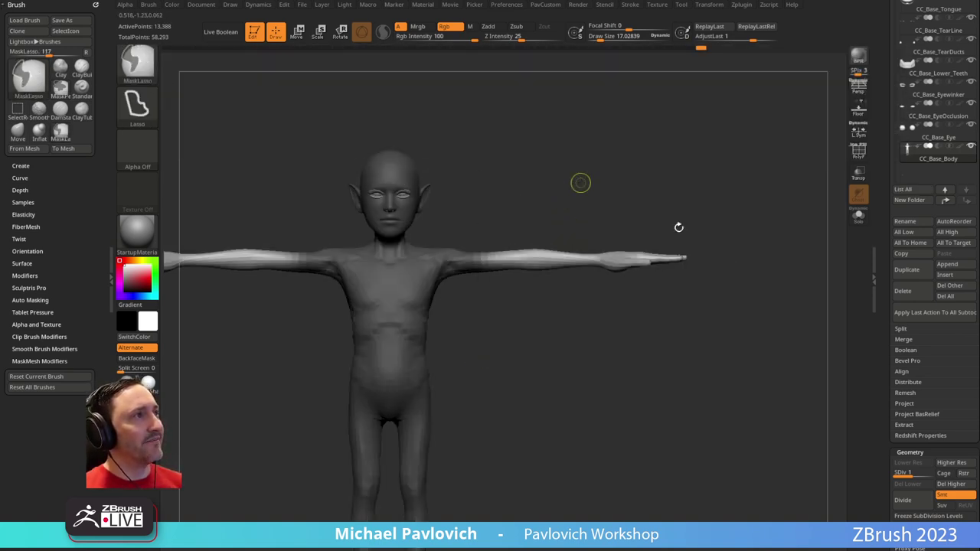
pyautogui.press('w')
pyautogui.moveTo(465, 260); pyautogui.dragTo(458, 260)
# Mask everything except the hands, move them slightly inward towards the elbows, and clear the mask
pyautogui.keyDown('ctrl'); pyautogui.moveTo(639, 174); pyautogui.dragTo(643, 241); pyautogui.keyUp('ctrl')
pyautogui.moveTo(739, 265)
pyautogui.keyDown('ctrl'); pyautogui.mouseDown()
pyautogui.moveTo(612, 188)
pyautogui.moveTo(619, 342)
pyautogui.moveTo(632, 336)
pyautogui.mouseUp(); pyautogui.keyUp('ctrl')
pyautogui.keyDown('ctrl'); pyautogui.click(691, 222); pyautogui.keyUp('ctrl')
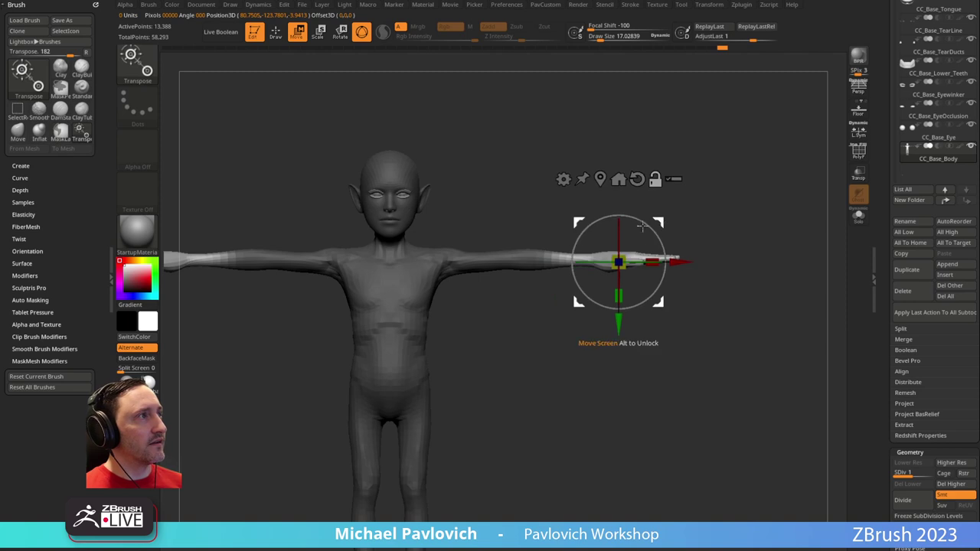
pyautogui.moveTo(674, 260); pyautogui.dragTo(669, 260)
pyautogui.press('q')
pyautogui.moveTo(731, 218)
pyautogui.keyDown('ctrl'); pyautogui.mouseDown()
pyautogui.moveTo(748, 228)
pyautogui.moveTo(730, 265)
pyautogui.moveTo(729, 237)
pyautogui.mouseUp(); pyautogui.keyUp('ctrl')
# Mask the lower legs and feet and reset the Move gizmo on the unmasked body in side view
pyautogui.moveTo(685, 302)
pyautogui.mouseDown()
pyautogui.moveTo(653, 236)
pyautogui.moveTo(567, 287)
pyautogui.moveTo(645, 289)
pyautogui.mouseUp()
pyautogui.moveTo(757, 243)
pyautogui.keyDown('ctrl'); pyautogui.mouseDown()
pyautogui.moveTo(590, 114)
pyautogui.moveTo(268, 335)
pyautogui.moveTo(434, 413)
pyautogui.mouseUp(); pyautogui.keyUp('ctrl')
pyautogui.keyDown('shift'); pyautogui.moveTo(584, 372); pyautogui.dragTo(625, 335); pyautogui.keyUp('shift')
pyautogui.press('w')
pyautogui.keyDown('alt'); pyautogui.click(511, 343); pyautogui.keyUp('alt')
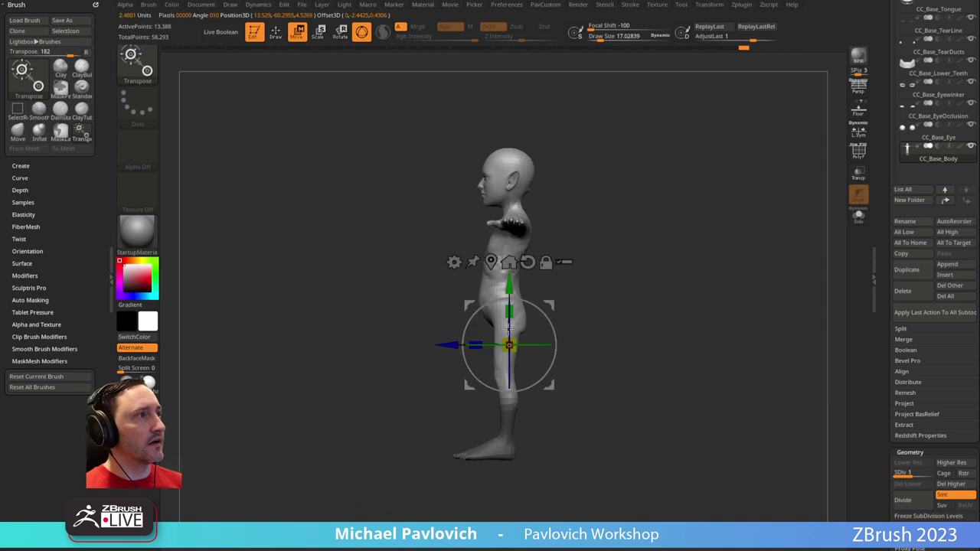
# Try to raise the body above the masked lower legs, and undo the move
pyautogui.moveTo(509, 285); pyautogui.dragTo(509, 278)
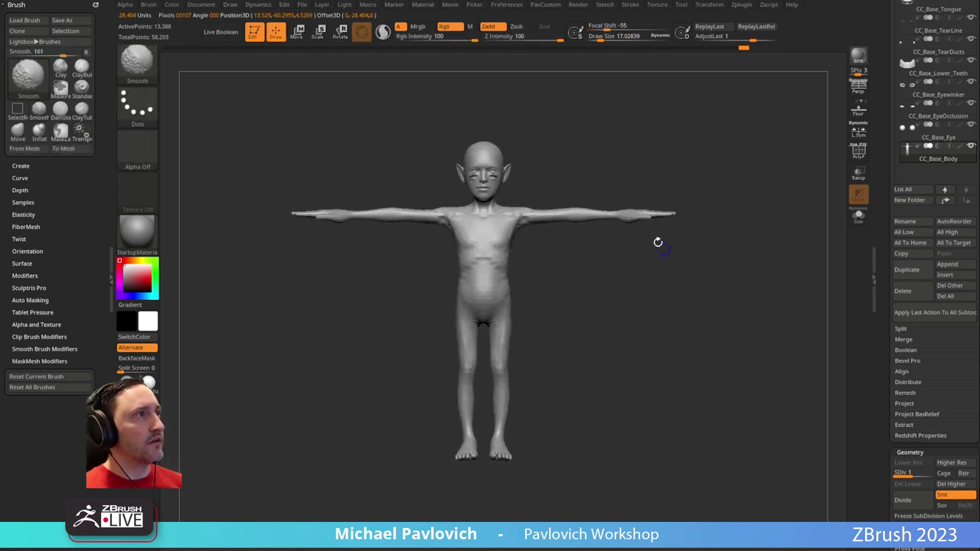
pyautogui.hotkey('ctrl', 'z')
pyautogui.hotkey('ctrl', 'z')
# Lengthen the legs by raising the unmasked body together with all the other subtools, and clear the mask
pyautogui.keyDown('alt'); pyautogui.moveTo(597, 294); pyautogui.dragTo(578, 312); pyautogui.keyUp('alt')
pyautogui.press('w')
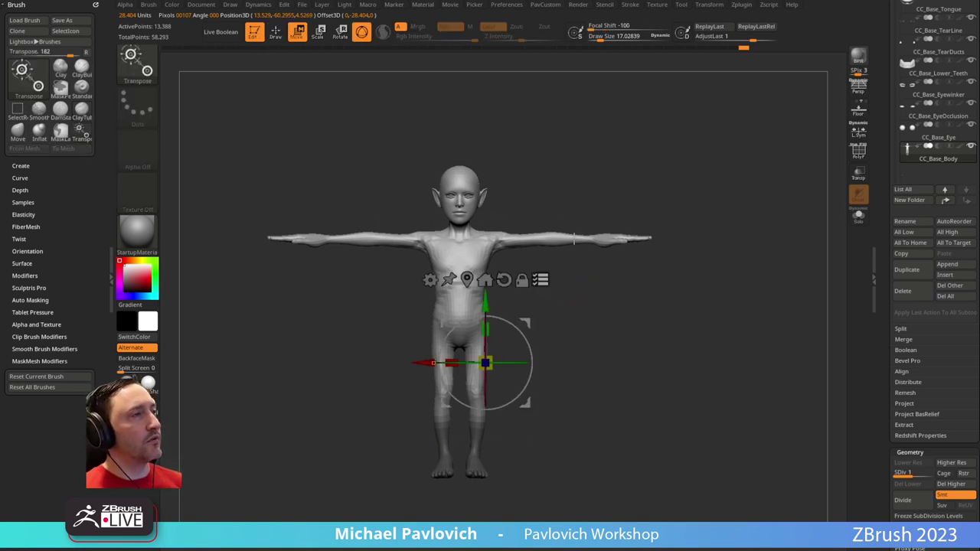
pyautogui.keyDown('ctrl'); pyautogui.keyDown('shift'); pyautogui.moveTo(531, 128); pyautogui.dragTo(609, 202); pyautogui.keyUp('shift'); pyautogui.keyUp('ctrl')
pyautogui.keyDown('ctrl'); pyautogui.keyDown('shift'); pyautogui.moveTo(593, 126); pyautogui.dragTo(325, 256); pyautogui.keyUp('shift'); pyautogui.keyUp('ctrl')
pyautogui.moveTo(487, 306); pyautogui.dragTo(490, 299)
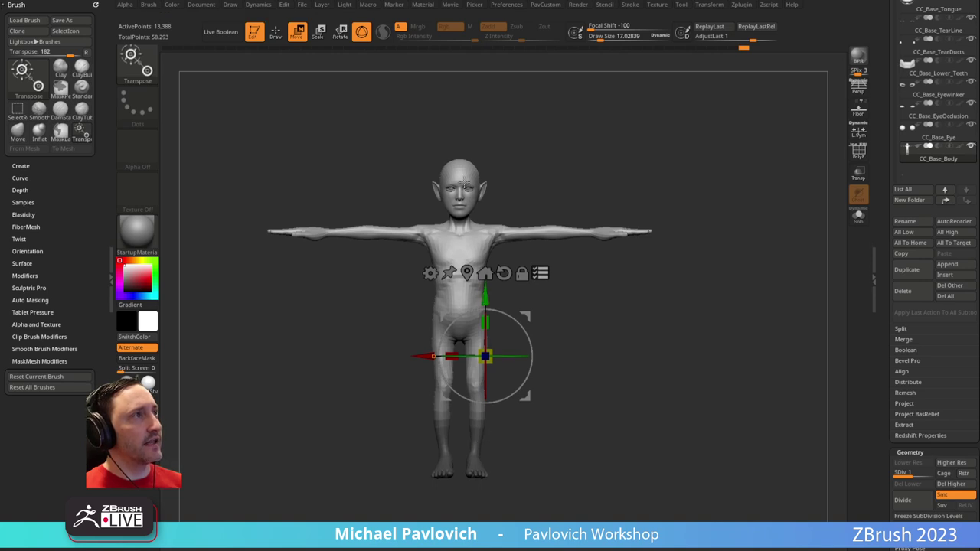
pyautogui.moveTo(586, 173); pyautogui.dragTo(549, 178)
pyautogui.moveTo(692, 149)
pyautogui.mouseDown()
pyautogui.moveTo(663, 151)
pyautogui.moveTo(716, 194)
pyautogui.moveTo(711, 175)
pyautogui.moveTo(742, 194)
pyautogui.moveTo(562, 212)
pyautogui.moveTo(510, 311)
pyautogui.moveTo(610, 282)
pyautogui.mouseUp()
pyautogui.press('q')
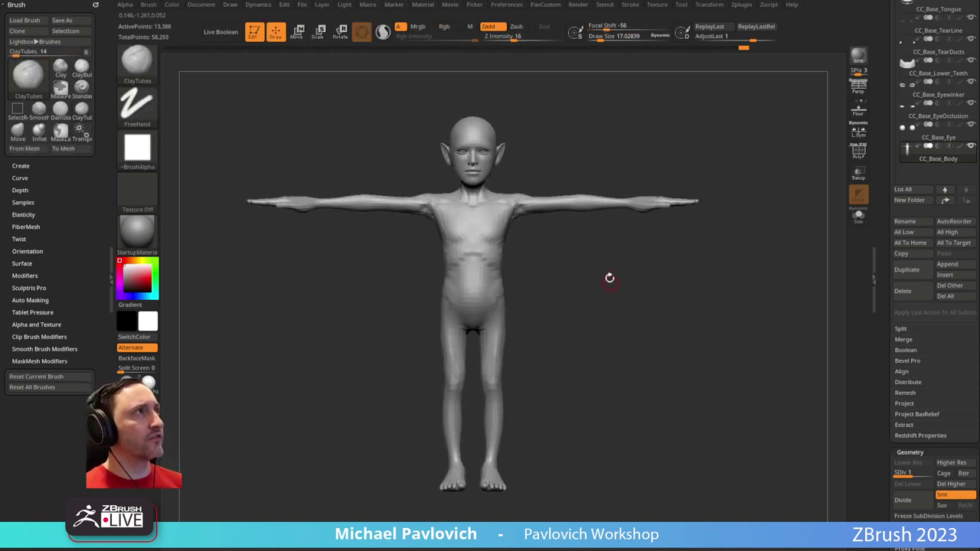
# Send all subtools back to Character Creator with GoZ
pyautogui.moveTo(881, 66); pyautogui.dragTo(813, 239)
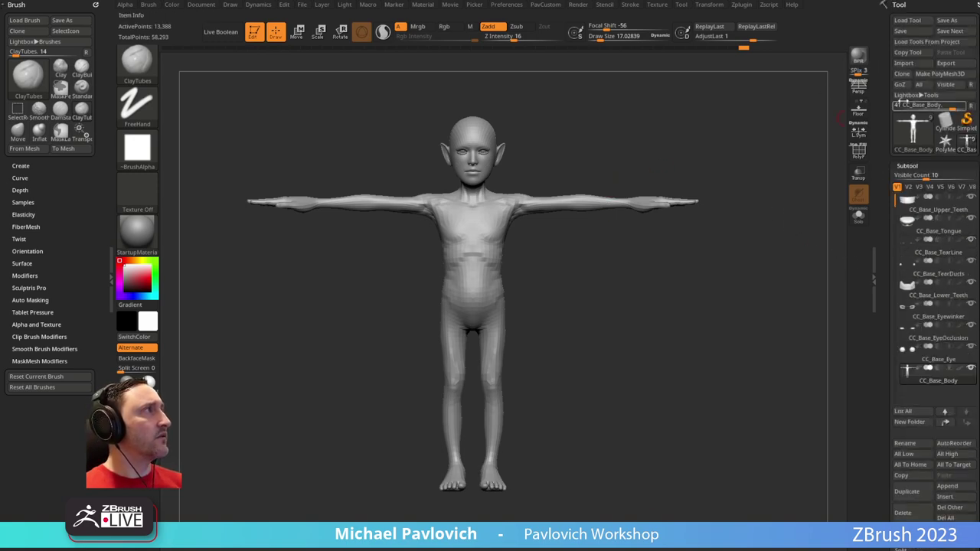
pyautogui.click(921, 86)
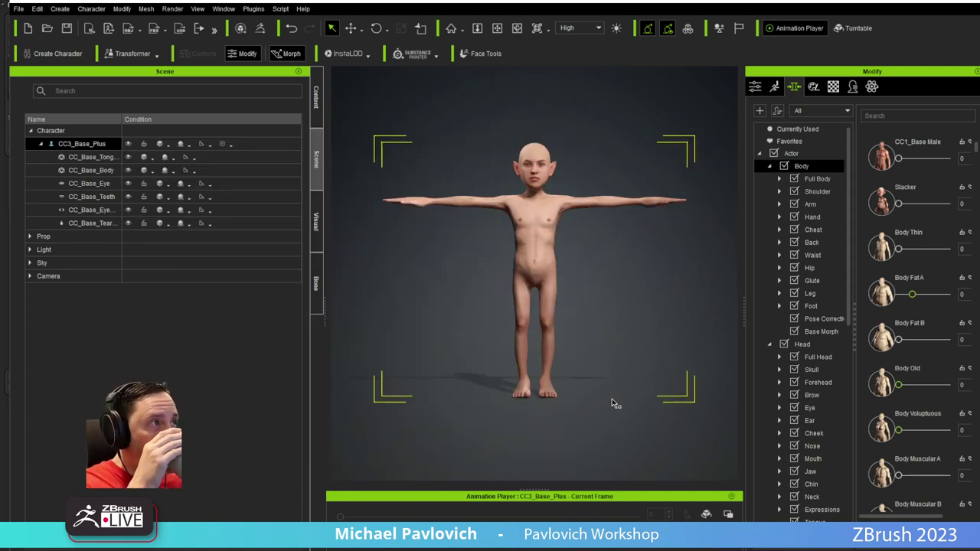
# Preview the updated character in Character Creator with the male Walk_M motion and stop the playback
pyautogui.click(614, 548)
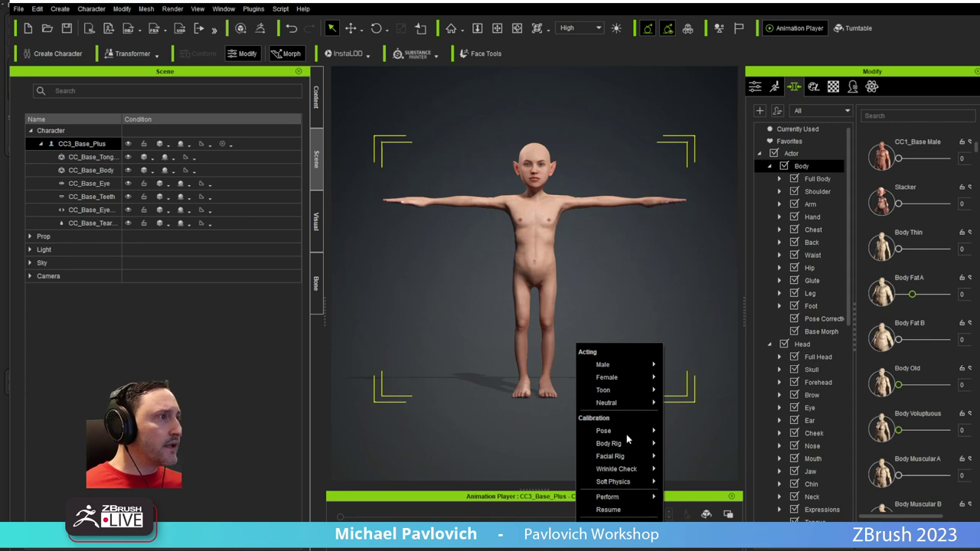
pyautogui.moveTo(634, 367)
pyautogui.click(690, 403)
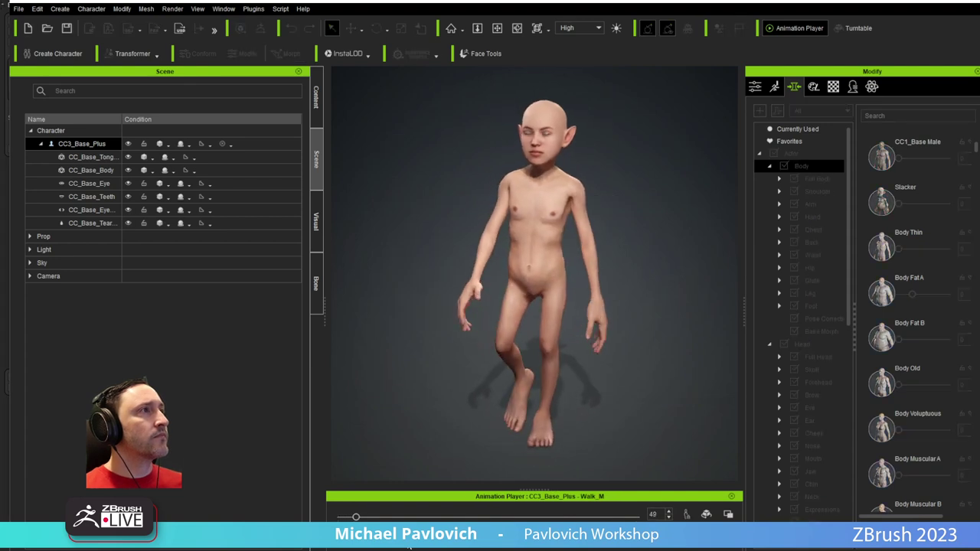
pyautogui.moveTo(468, 422); pyautogui.dragTo(697, 405, button='right')
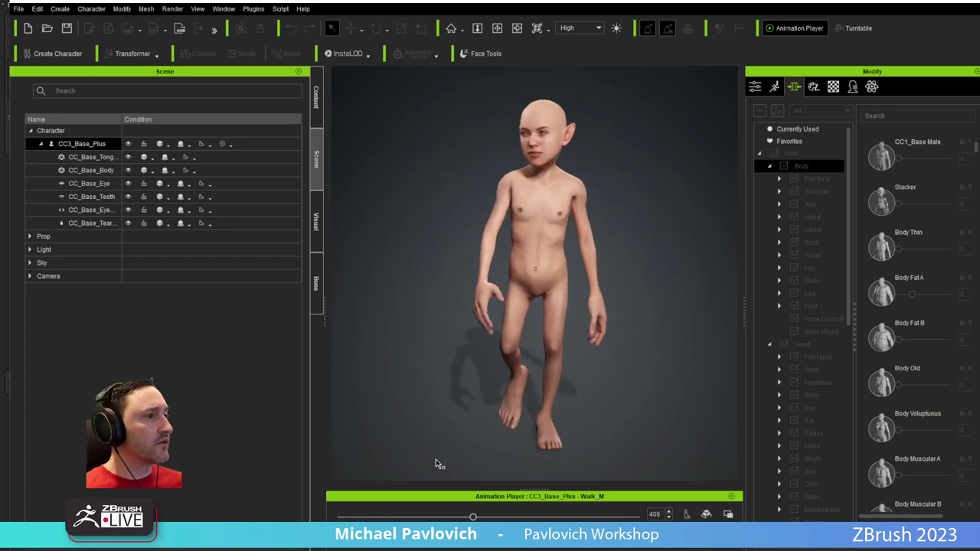
pyautogui.click(546, 321)
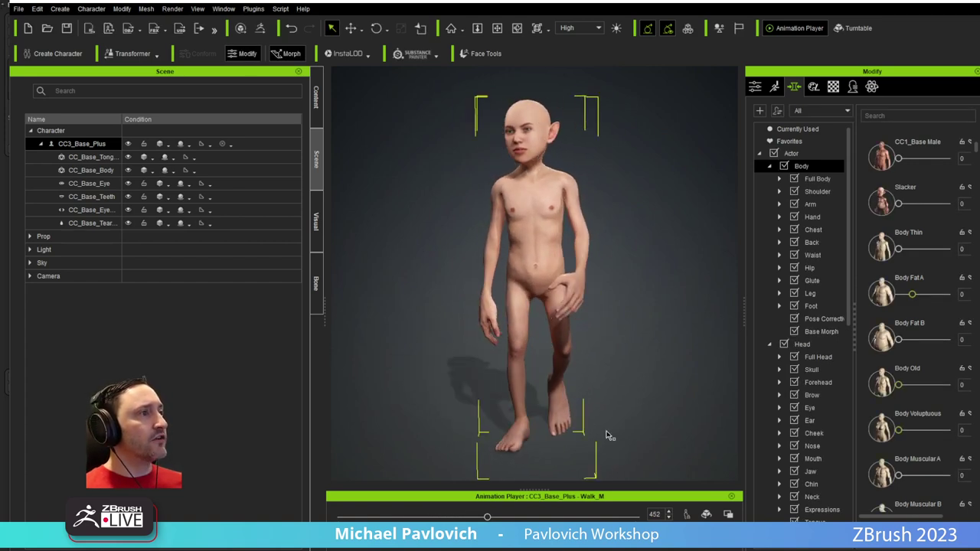
# Put the character into the A-Pose calibration pose and check its proportions
pyautogui.rightClick(601, 545)
pyautogui.moveTo(631, 433)
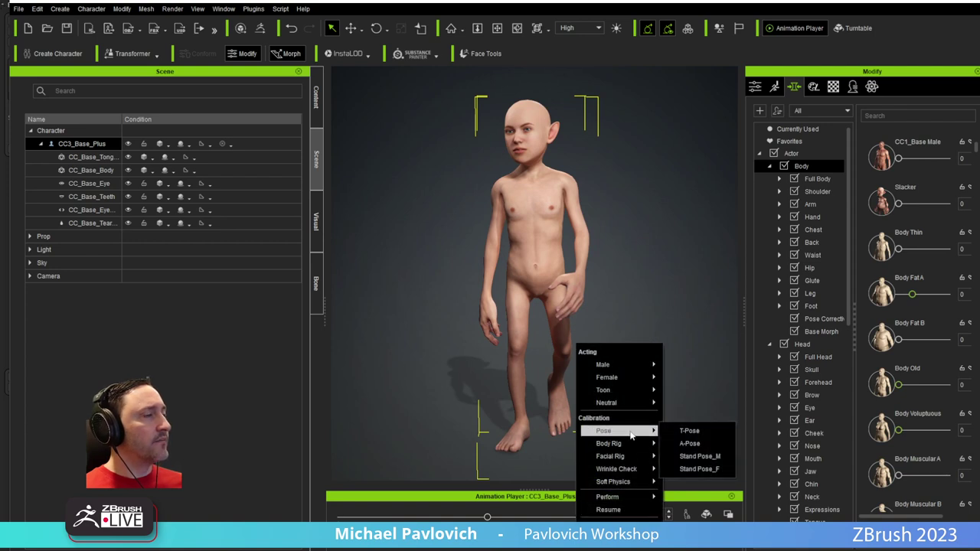
pyautogui.click(691, 444)
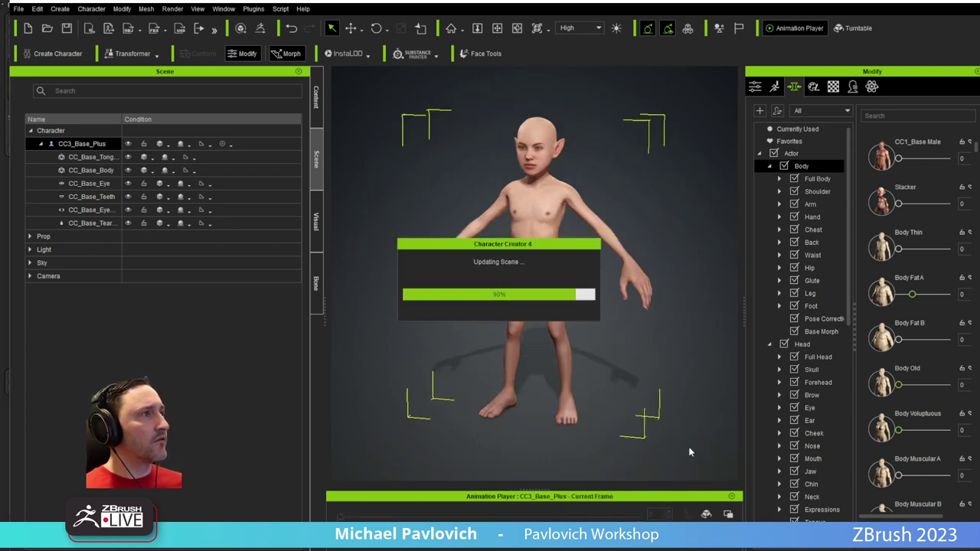
pyautogui.keyDown('alt'); pyautogui.moveTo(613, 374); pyautogui.dragTo(623, 312, button='right'); pyautogui.keyUp('alt')
pyautogui.keyDown('alt'); pyautogui.moveTo(624, 312); pyautogui.dragTo(589, 324, button='middle'); pyautogui.keyUp('alt')
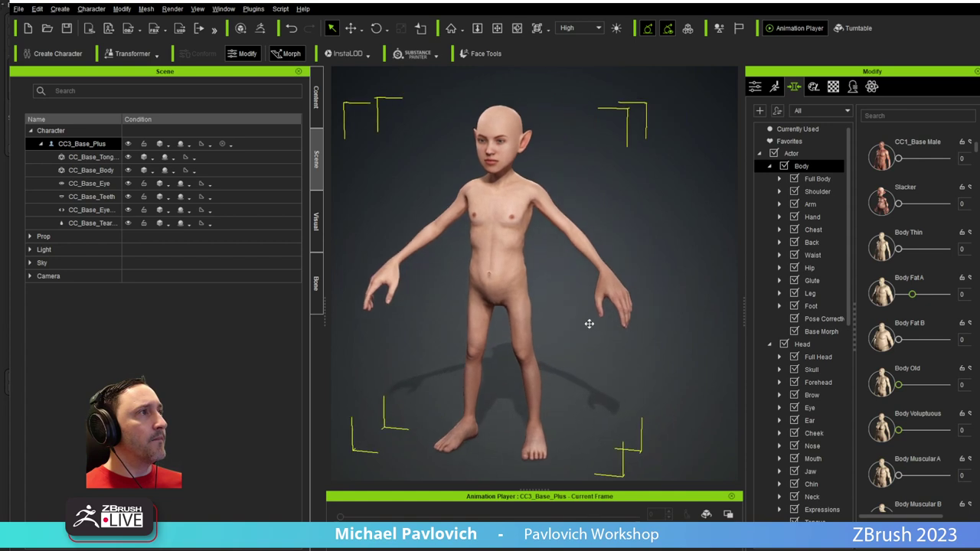
pyautogui.keyDown('alt'); pyautogui.moveTo(588, 324); pyautogui.dragTo(627, 332); pyautogui.keyUp('alt')
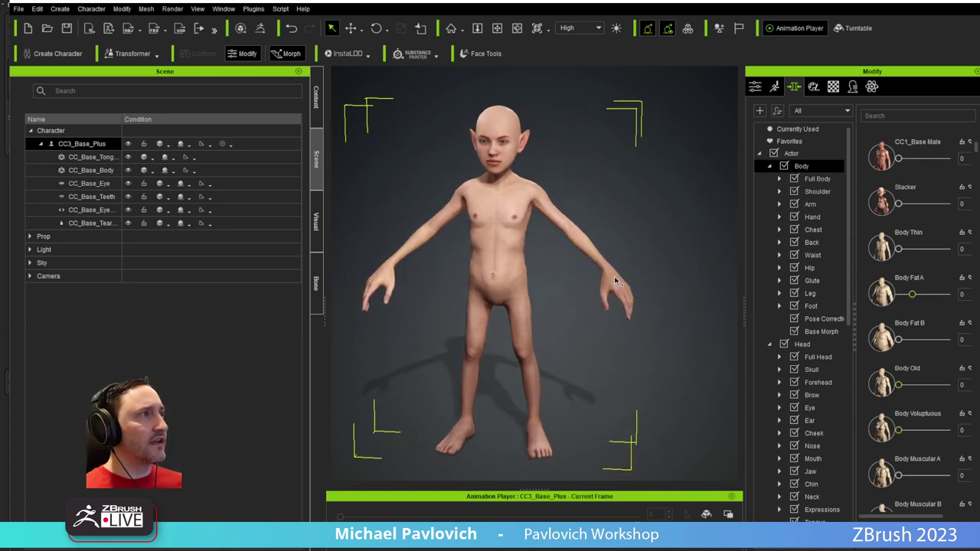
# Bring up the Skull and Nose morph settings by selecting those areas on the head
pyautogui.moveTo(573, 302); pyautogui.dragTo(512, 421, button='right')
pyautogui.keyDown('alt'); pyautogui.moveTo(554, 315); pyautogui.dragTo(568, 252); pyautogui.keyUp('alt')
pyautogui.keyDown('alt'); pyautogui.moveTo(568, 252); pyautogui.dragTo(486, 36, button='right'); pyautogui.keyUp('alt')
pyautogui.click(477, 29)
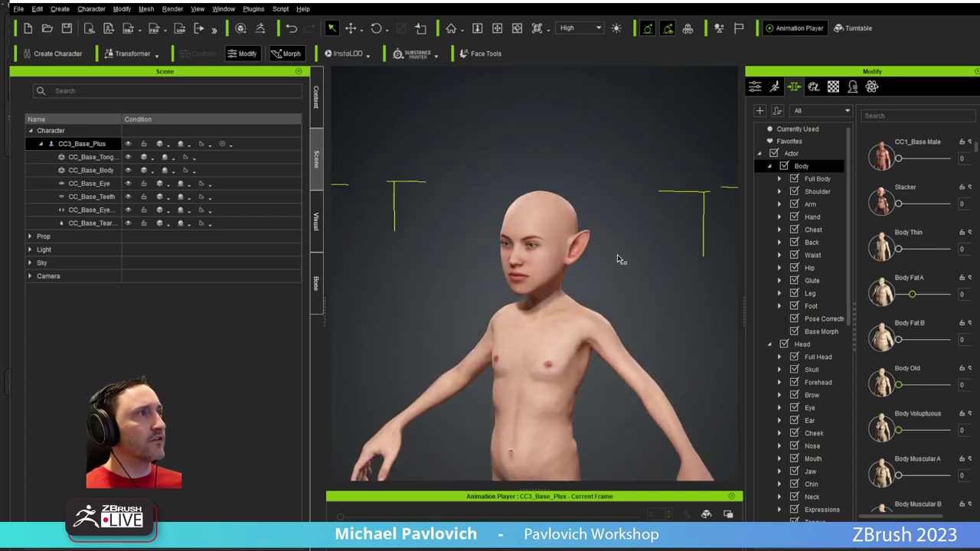
pyautogui.click(546, 204)
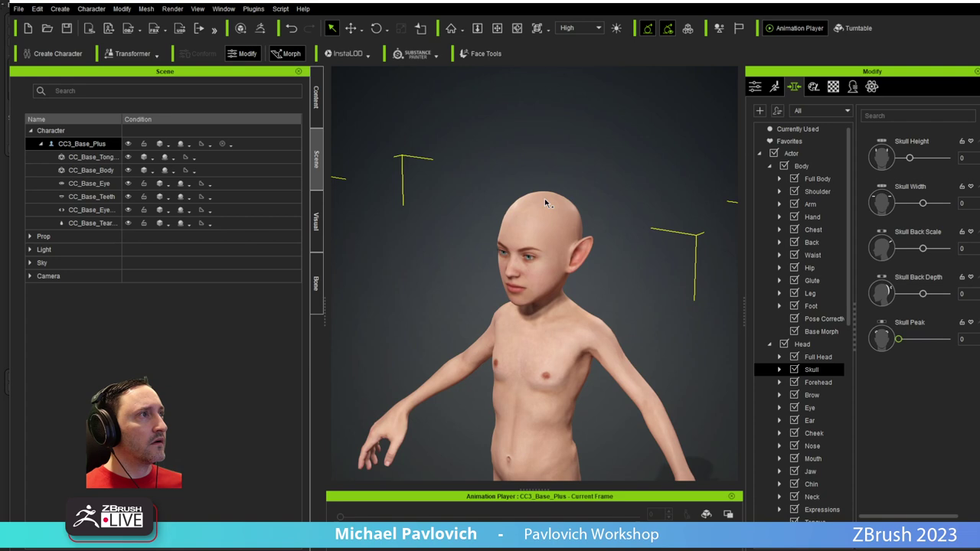
pyautogui.keyDown('alt'); pyautogui.moveTo(547, 203); pyautogui.dragTo(708, 240); pyautogui.keyUp('alt')
pyautogui.keyDown('alt'); pyautogui.moveTo(709, 240); pyautogui.dragTo(682, 160, button='right'); pyautogui.keyUp('alt')
pyautogui.keyDown('alt'); pyautogui.moveTo(682, 161); pyautogui.dragTo(521, 248); pyautogui.keyUp('alt')
pyautogui.moveTo(435, 248); pyautogui.dragTo(448, 255, button='right')
pyautogui.click(442, 253)
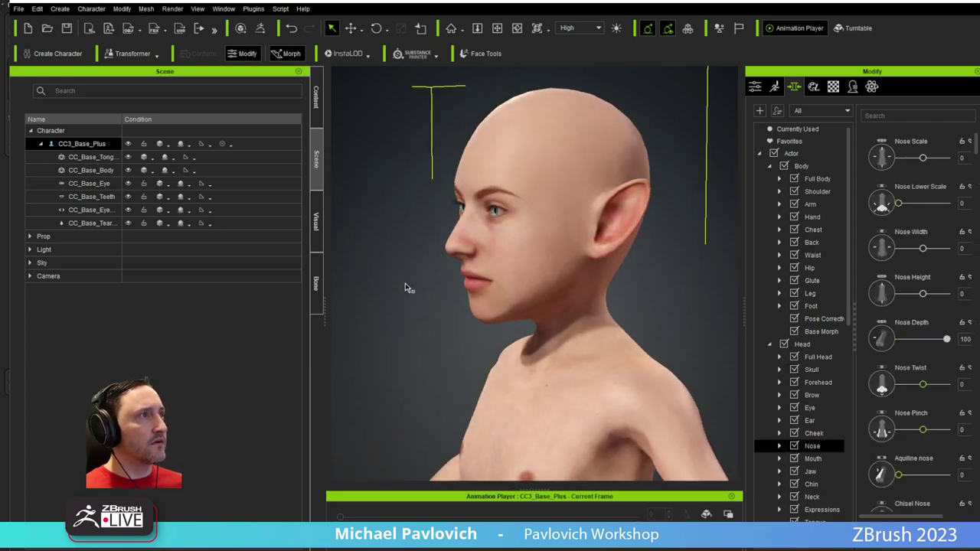
# Select the jaw on the head and reduce its Jaw Scale morph to -34
pyautogui.moveTo(390, 275); pyautogui.dragTo(463, 322, button='right')
pyautogui.click(476, 320)
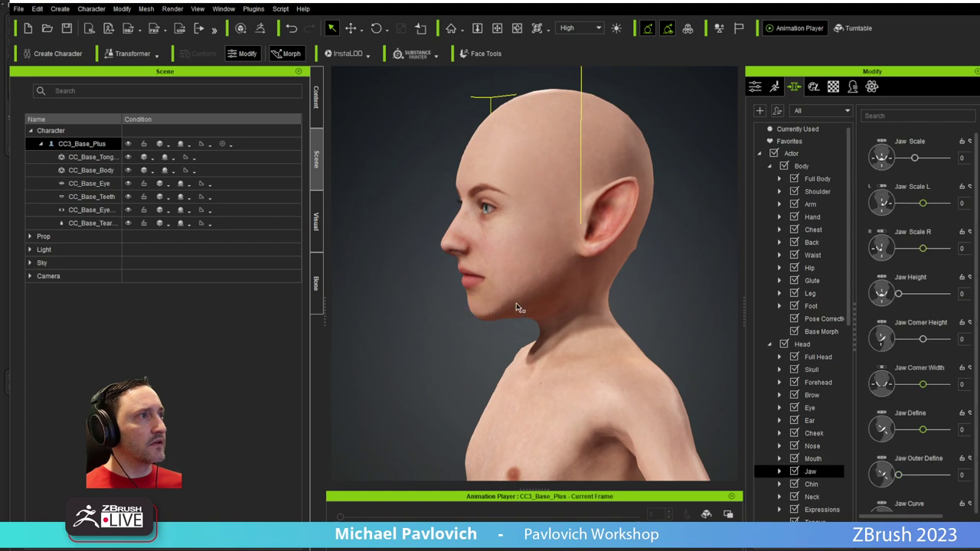
pyautogui.moveTo(488, 287); pyautogui.dragTo(525, 328, button='right')
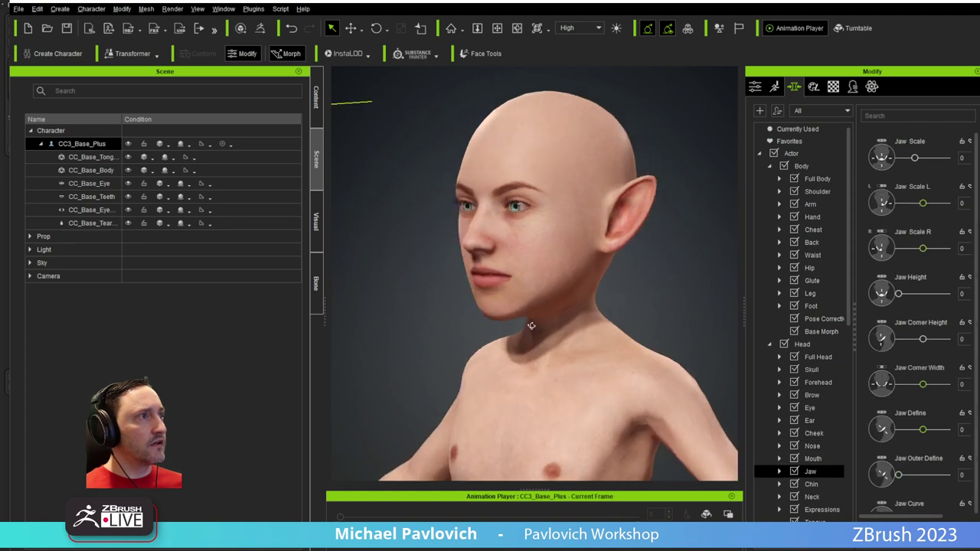
pyautogui.moveTo(521, 299)
pyautogui.mouseDown()
pyautogui.moveTo(516, 263)
pyautogui.moveTo(519, 287)
pyautogui.mouseUp()
pyautogui.moveTo(682, 301); pyautogui.dragTo(640, 308, button='right')
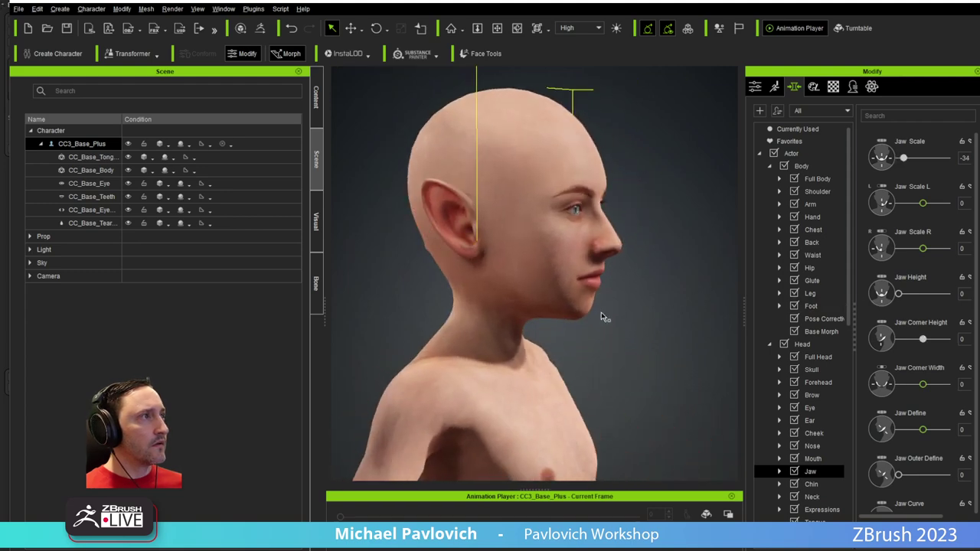
# Select the cheeks on the head and hollow them to a Cheek Hollow morph value of 75
pyautogui.moveTo(546, 277); pyautogui.dragTo(240, 289, button='right')
pyautogui.moveTo(711, 309); pyautogui.dragTo(695, 330, button='right')
pyautogui.moveTo(545, 274); pyautogui.dragTo(521, 279)
pyautogui.moveTo(643, 315); pyautogui.dragTo(754, 317, button='right')
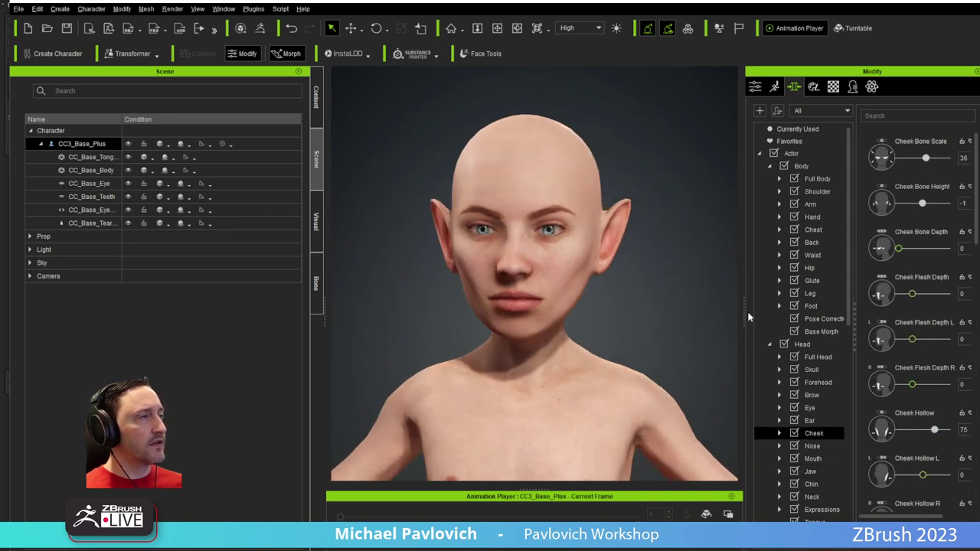
# Select all six CC_Base meshes of the character and send them to ZBrush through GoZ with Relink and Current Pose
pyautogui.scroll(-8, 655, 327)
pyautogui.moveTo(595, 391); pyautogui.dragTo(573, 302, button='middle')
pyautogui.scroll(-2, 611, 382)
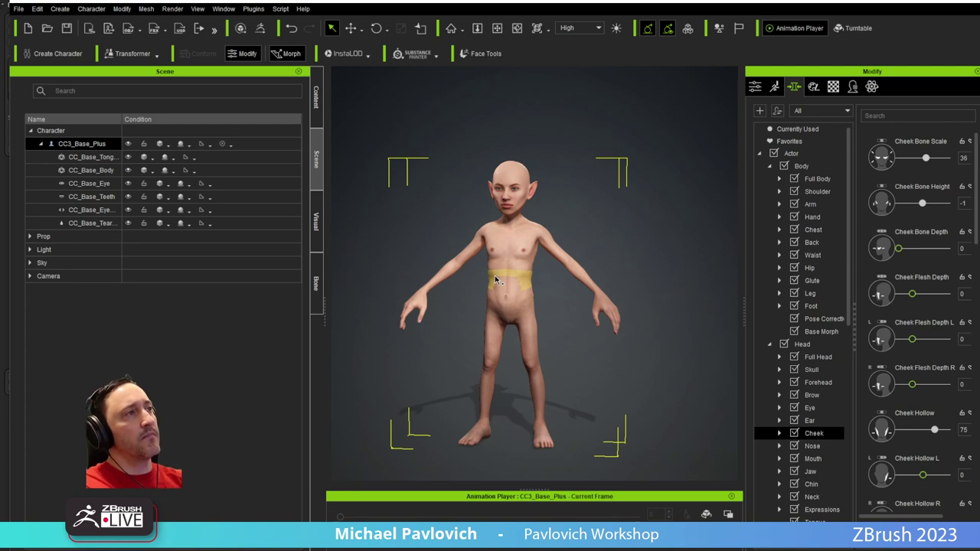
pyautogui.scroll(2, 632, 176)
pyautogui.moveTo(632, 238); pyautogui.dragTo(642, 223, button='middle')
pyautogui.click(93, 141)
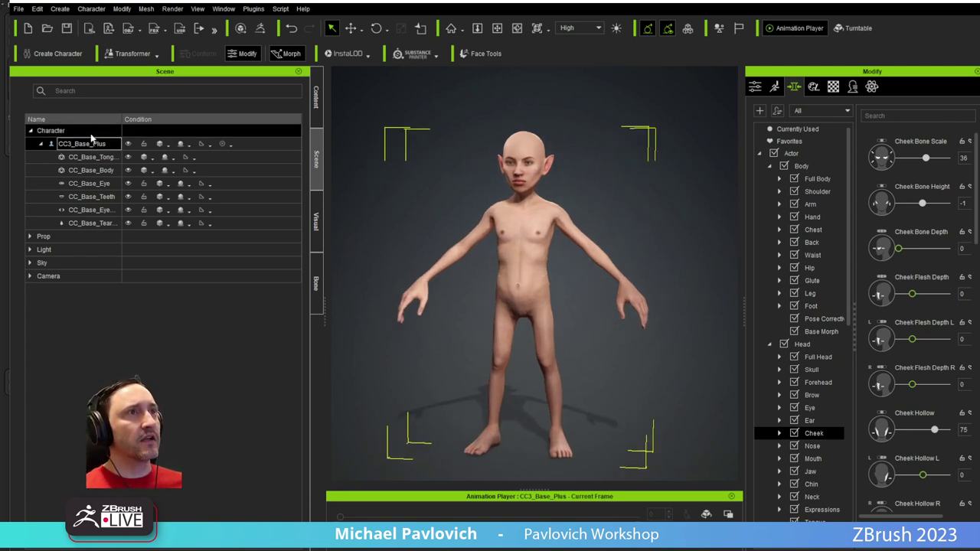
pyautogui.keyDown('shift'); pyautogui.click(101, 226); pyautogui.keyUp('shift')
pyautogui.click(259, 28)
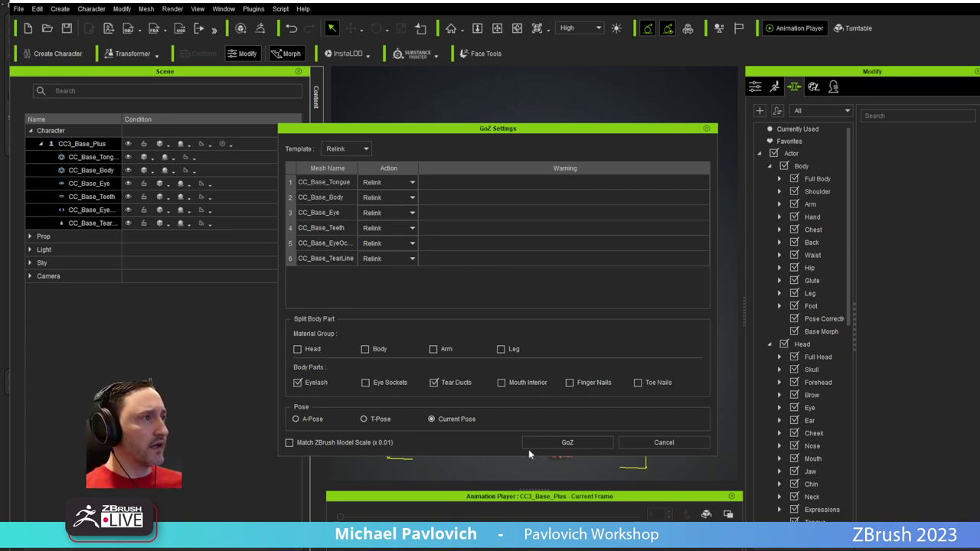
pyautogui.click(548, 442)
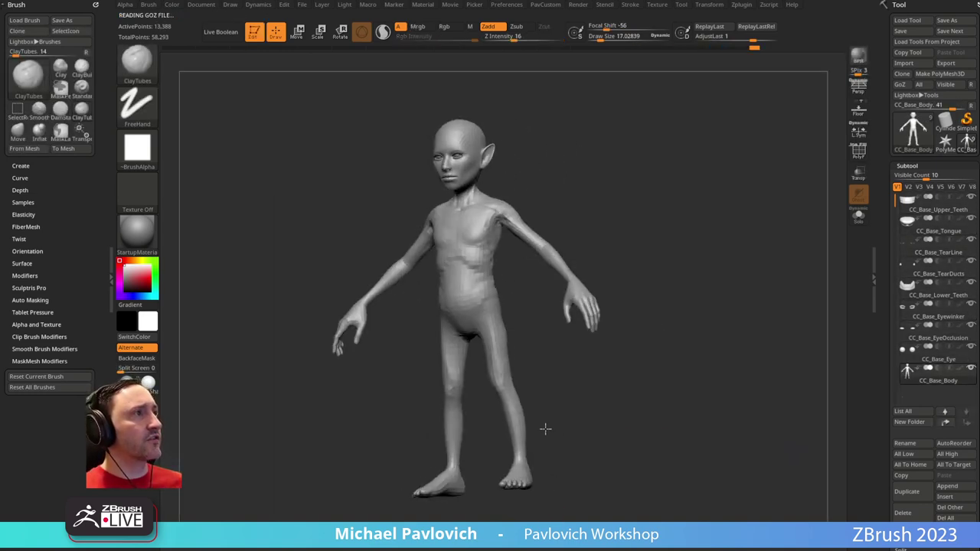
# Subdivide the CC_Base_Body mesh once to subdivision level 2 and frame the head and shoulders
pyautogui.keyDown('ctrl'); pyautogui.moveTo(582, 164); pyautogui.dragTo(612, 299, button='right'); pyautogui.keyUp('ctrl')
pyautogui.moveTo(883, 288); pyautogui.dragTo(885, 278)
pyautogui.scroll(-5, 884, 278)
pyautogui.hotkey('ctrl', 'd')
pyautogui.moveTo(739, 161); pyautogui.dragTo(761, 155, button='right')
pyautogui.keyDown('shift'); pyautogui.moveTo(673, 160); pyautogui.dragTo(679, 290, button='right'); pyautogui.keyUp('shift')
pyautogui.moveTo(640, 200)
pyautogui.keyDown('ctrl'); pyautogui.mouseDown(button='right')
pyautogui.moveTo(706, 199)
pyautogui.moveTo(723, 303)
pyautogui.mouseUp(button='right'); pyautogui.keyUp('ctrl')
# Sculpt a crease across the cheek with the Standard brush
pyautogui.press('b')
pyautogui.press('s')
pyautogui.press('t')
pyautogui.moveTo(556, 259); pyautogui.dragTo(613, 250, button='right')
pyautogui.moveTo(408, 308); pyautogui.dragTo(450, 357)
pyautogui.moveTo(651, 295); pyautogui.dragTo(565, 301, button='right')
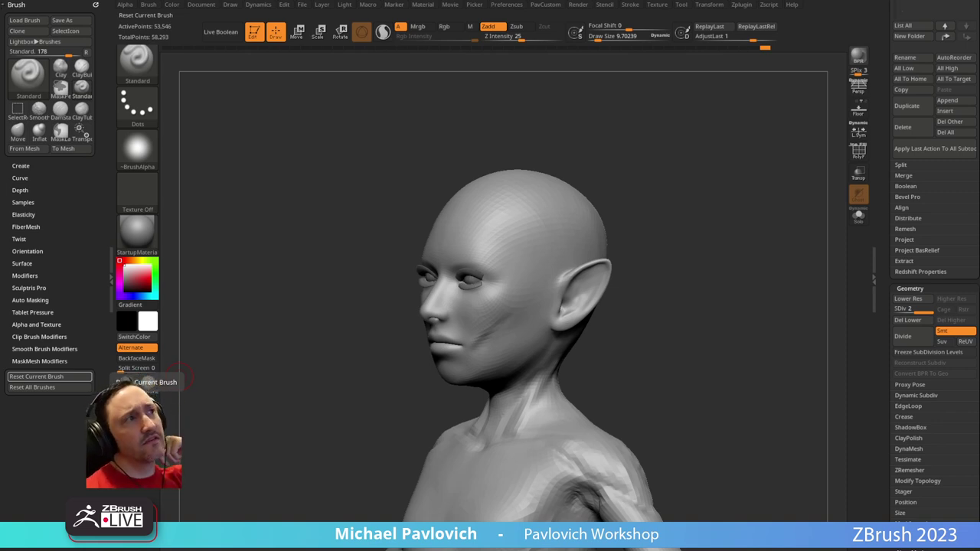
# Open the ZBrush Pose Tools plugin and look over its resize, pose and subdivision controls
pyautogui.click(740, 6)
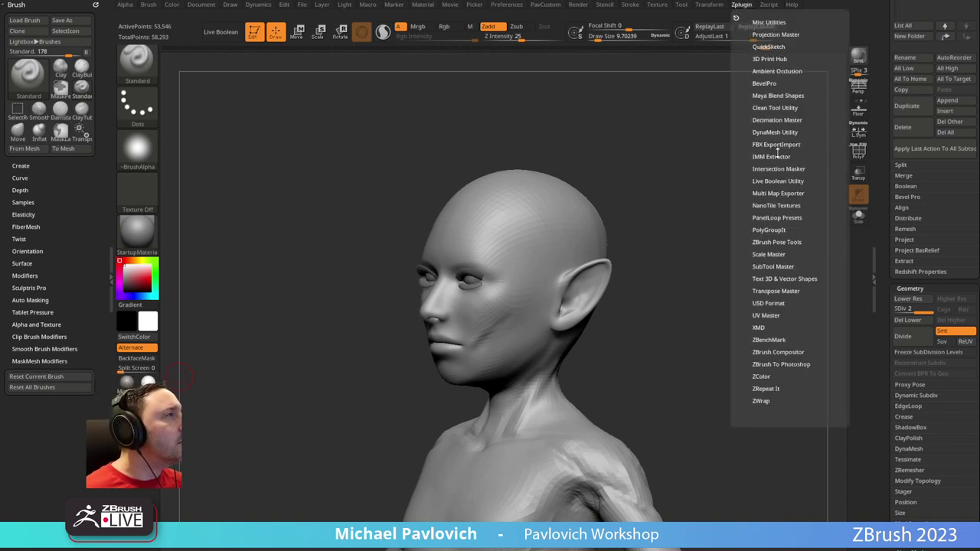
pyautogui.press('shift')
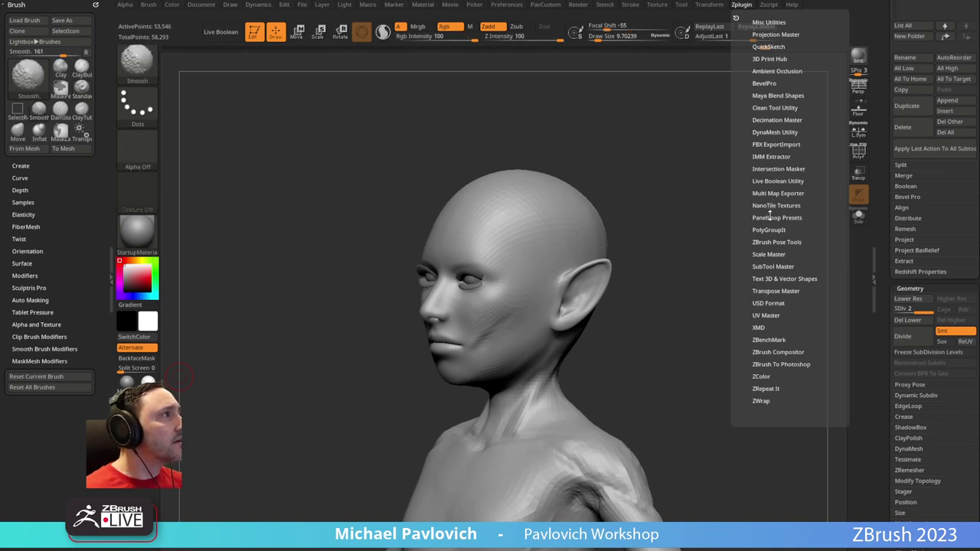
pyautogui.click(769, 242)
pyautogui.moveTo(739, 191); pyautogui.dragTo(743, 116)
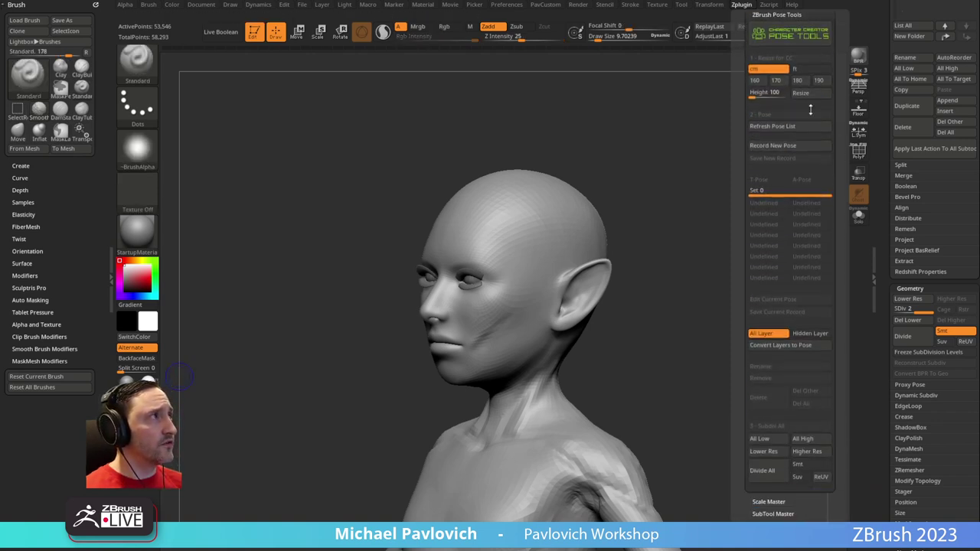
pyautogui.click(742, 5)
pyautogui.moveTo(744, 215); pyautogui.dragTo(745, 69)
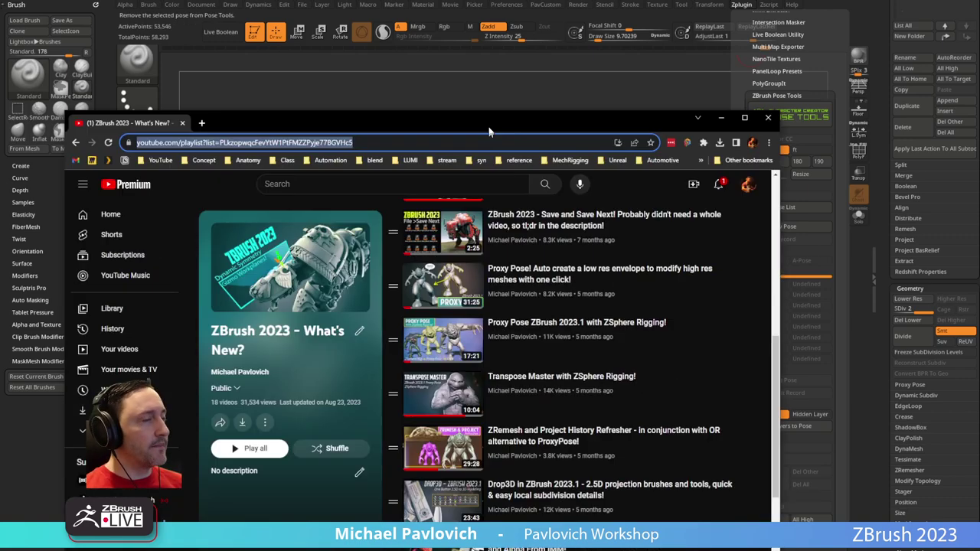
# In the browser, bring up the Reallusion Character Creator & ZBrush playlist, select its address and return to ZBrush
pyautogui.moveTo(488, 127); pyautogui.dragTo(504, 72)
pyautogui.click(97, 85)
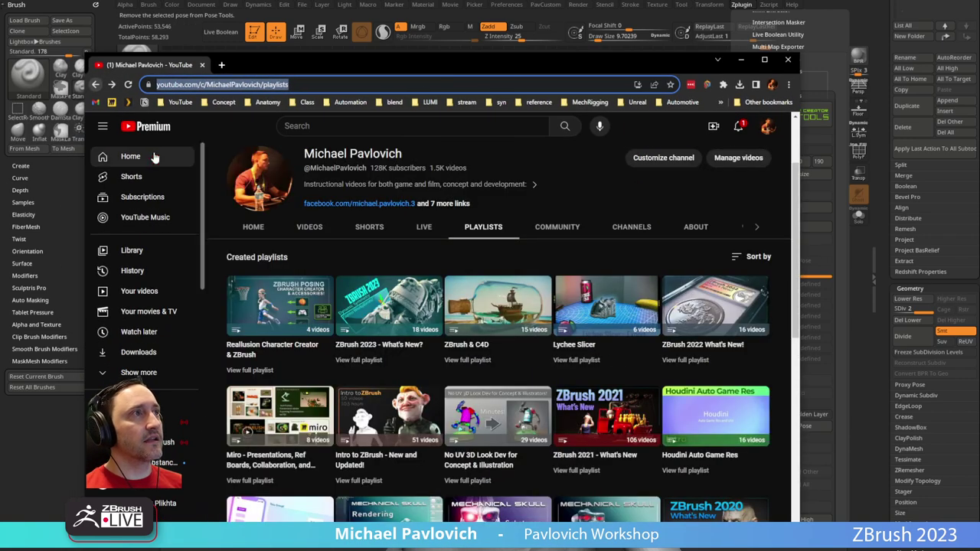
pyautogui.click(248, 370)
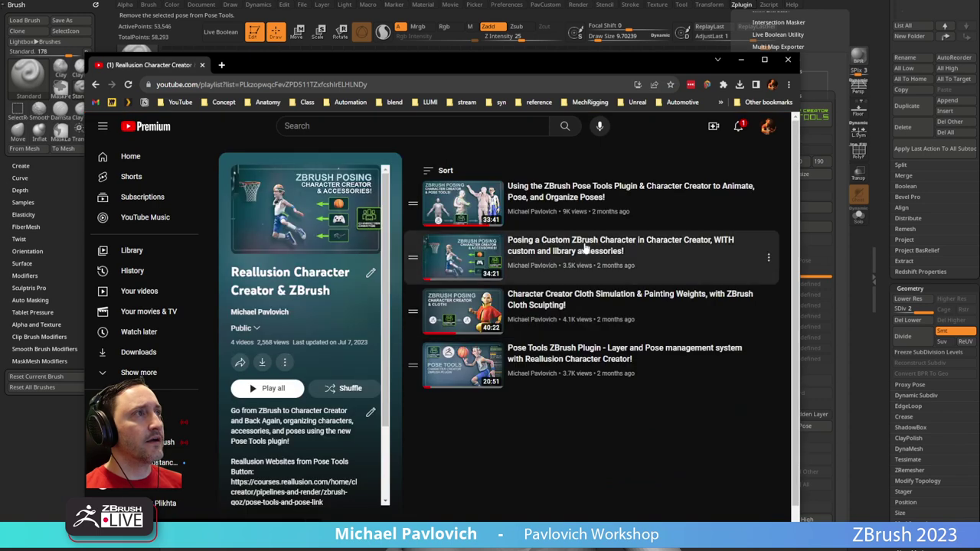
pyautogui.click(381, 83)
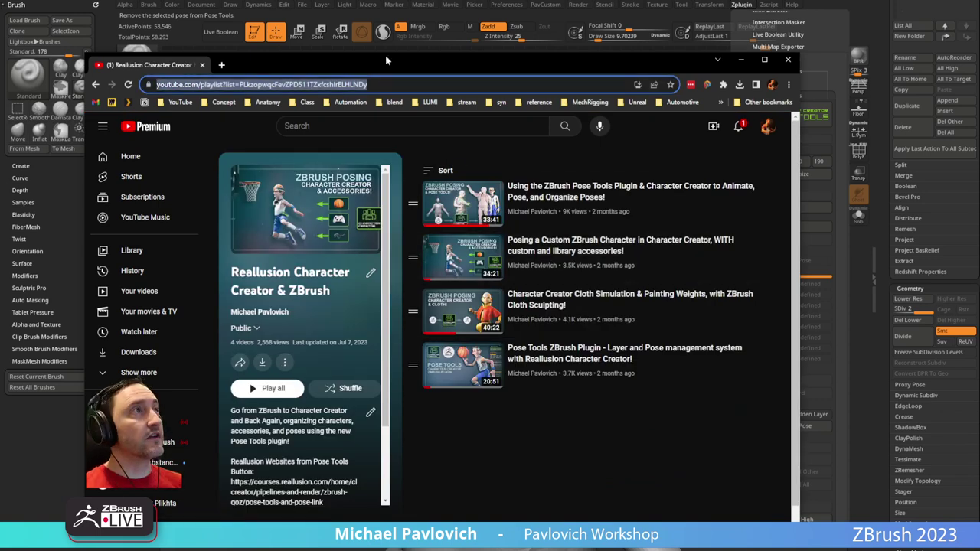
pyautogui.hotkey('alt', 'Tab')
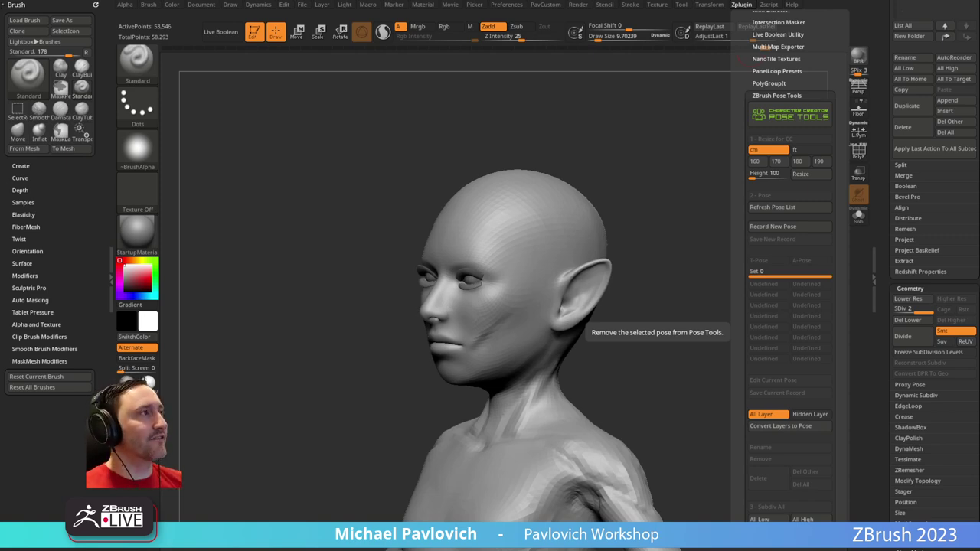
# Set the draw size to 28.75 and examine the whole body from the front and other angles
pyautogui.moveTo(626, 127)
pyautogui.keyDown('shift'); pyautogui.mouseDown()
pyautogui.moveTo(652, 177)
pyautogui.moveTo(676, 317)
pyautogui.moveTo(665, 213)
pyautogui.moveTo(708, 223)
pyautogui.mouseUp(); pyautogui.keyUp('shift')
pyautogui.press('s')
pyautogui.moveTo(696, 223)
pyautogui.keyDown('shift'); pyautogui.mouseDown()
pyautogui.moveTo(658, 235)
pyautogui.moveTo(689, 215)
pyautogui.moveTo(657, 228)
pyautogui.mouseUp(); pyautogui.keyUp('shift')
pyautogui.press('s')
pyautogui.moveTo(683, 222); pyautogui.dragTo(613, 238)
pyautogui.moveTo(712, 182); pyautogui.dragTo(547, 197)
pyautogui.moveTo(716, 197); pyautogui.dragTo(578, 213)
pyautogui.moveTo(664, 213); pyautogui.dragTo(639, 212)
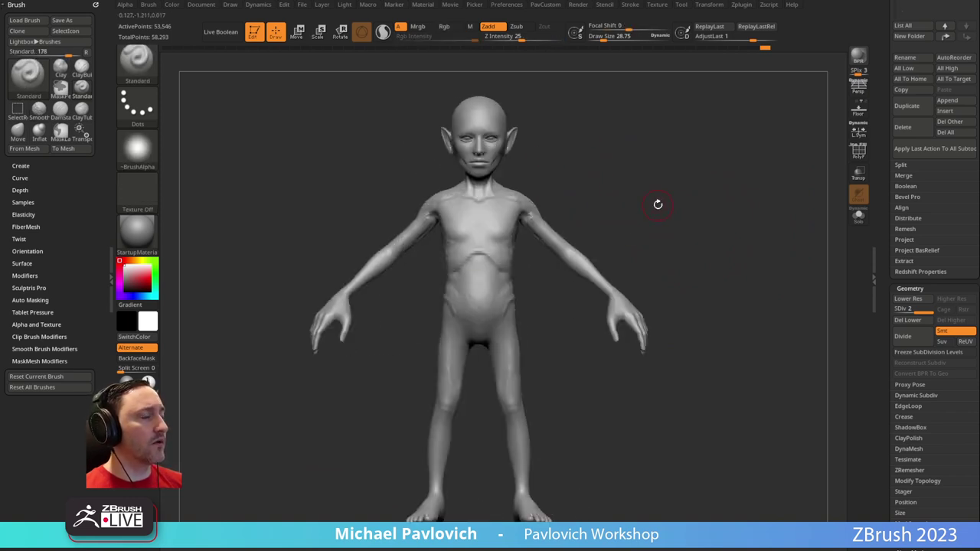
# Open the detailed goblin project without saving the current changes and frame the full figure from the front
pyautogui.moveTo(879, 111); pyautogui.dragTo(878, 312)
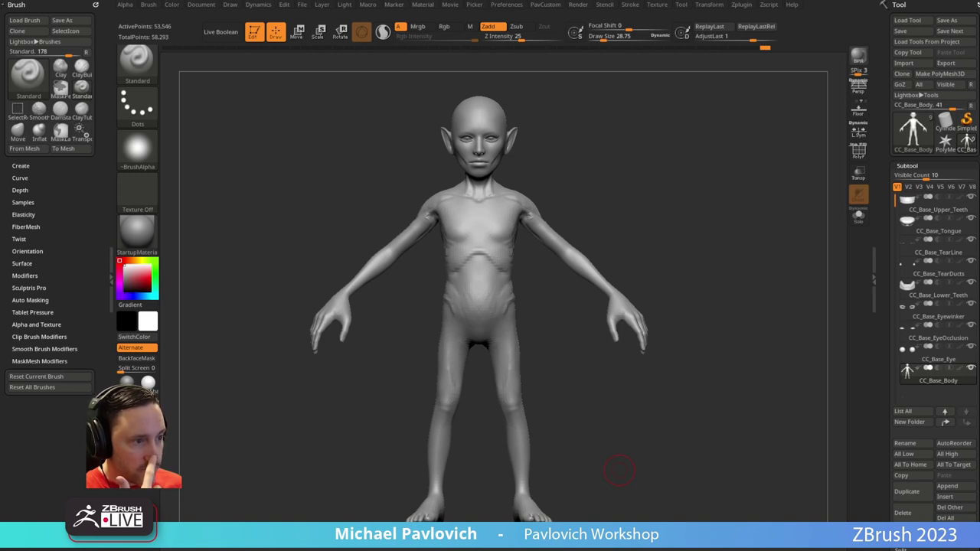
pyautogui.hotkey('ctrl', 'o')
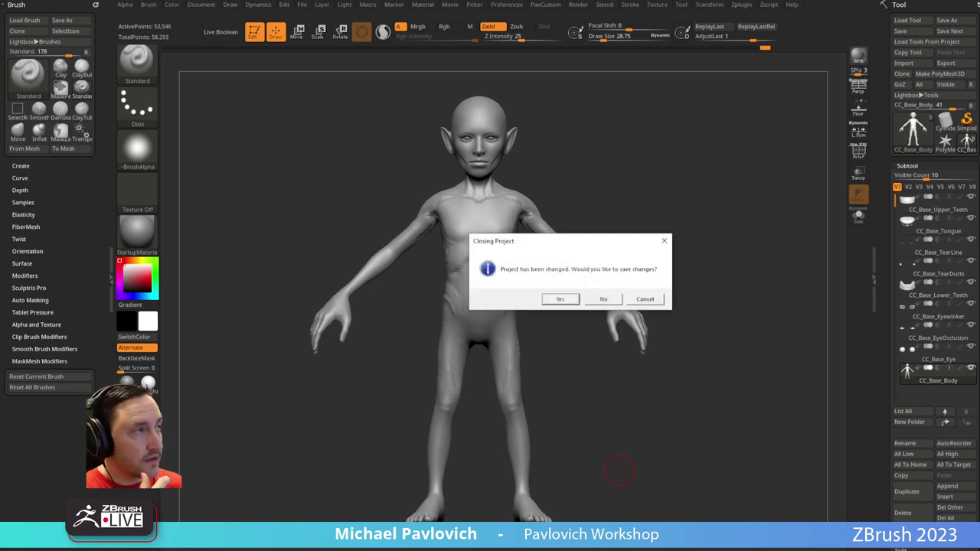
pyautogui.click(607, 298)
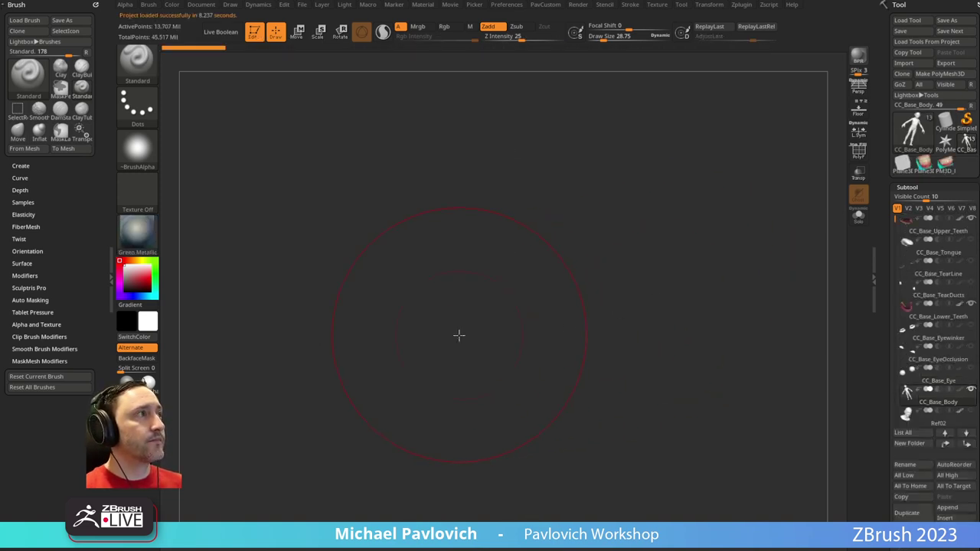
pyautogui.moveTo(490, 304); pyautogui.dragTo(783, 469)
pyautogui.moveTo(627, 213)
pyautogui.mouseDown()
pyautogui.moveTo(535, 211)
pyautogui.moveTo(628, 197)
pyautogui.mouseUp()
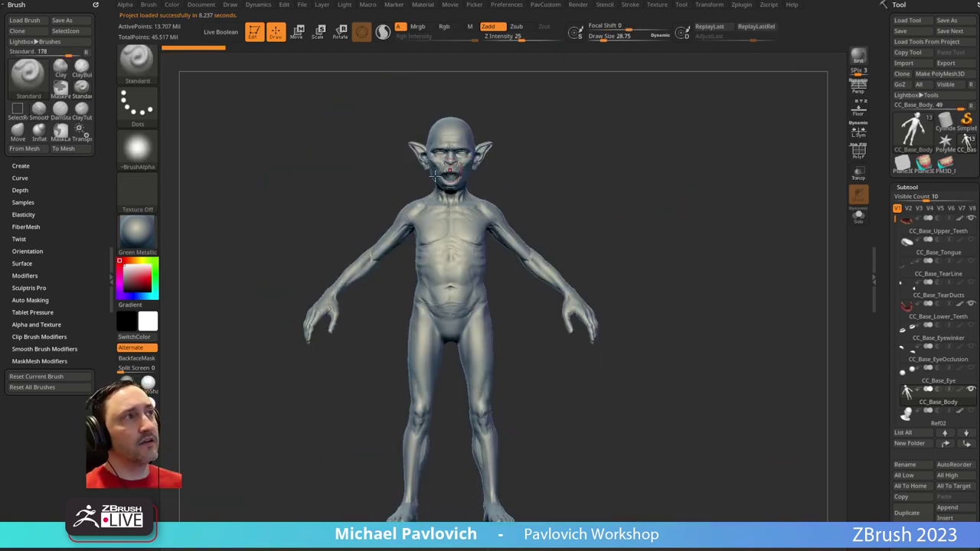
# Switch to Character Creator and load the matching goblin project with Replace All, without saving the current character
pyautogui.hotkey('alt', 'Tab')
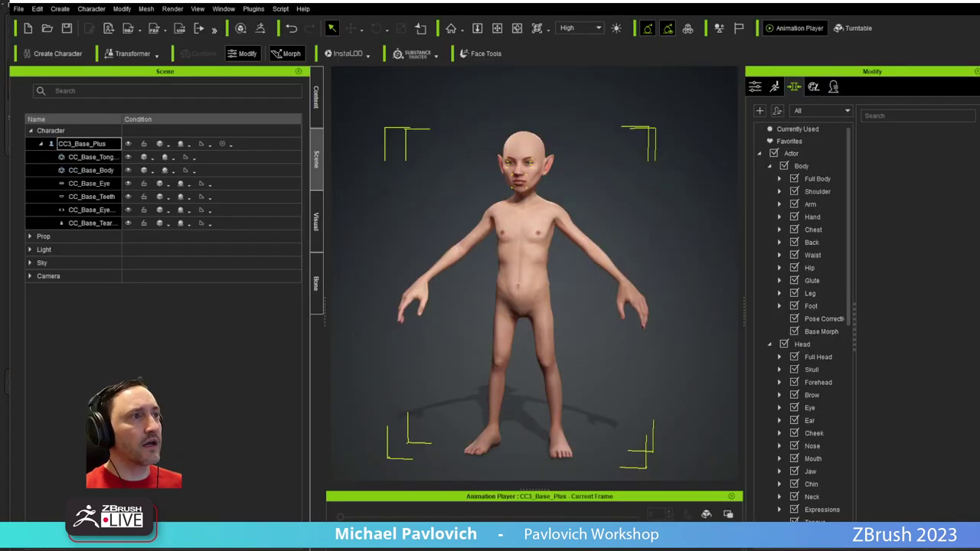
pyautogui.click(18, 9)
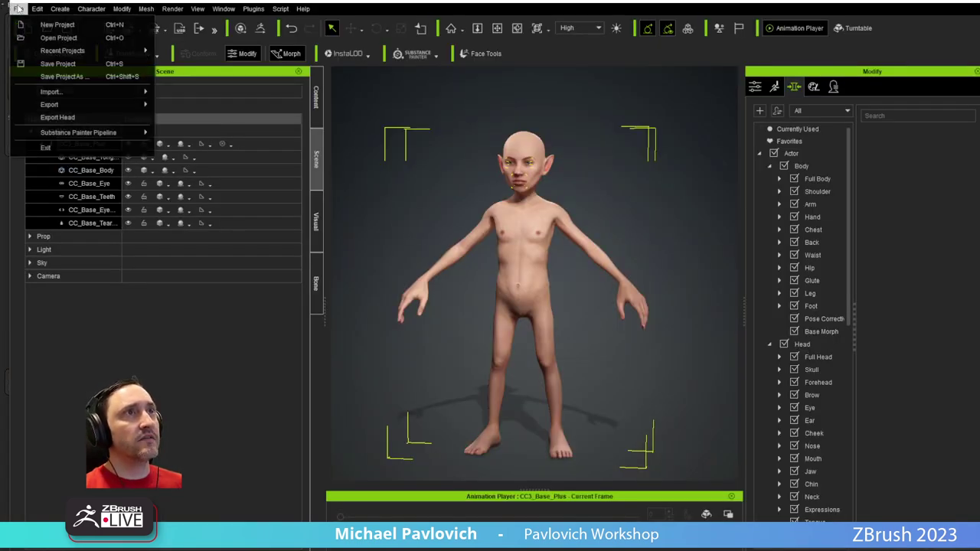
pyautogui.click(34, 37)
pyautogui.press('Escape')
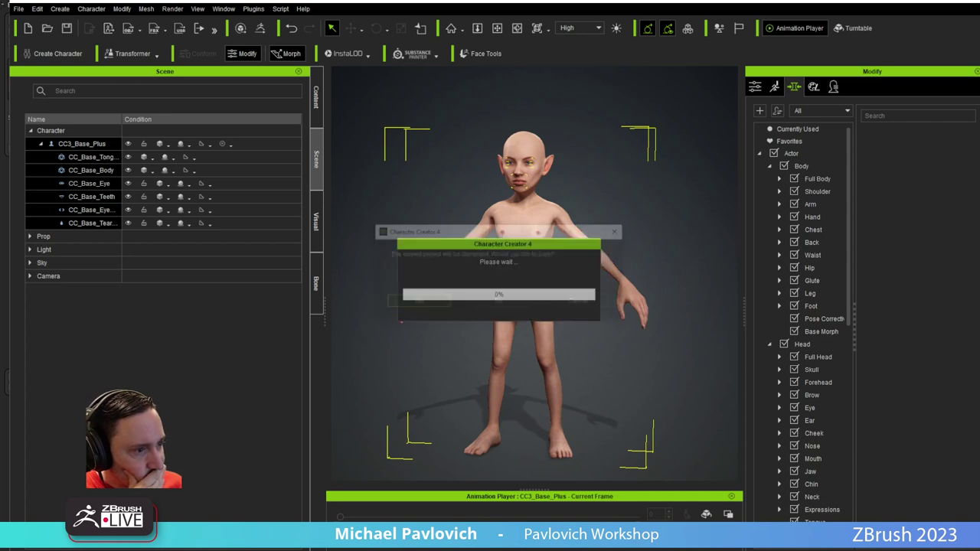
pyautogui.click(498, 302)
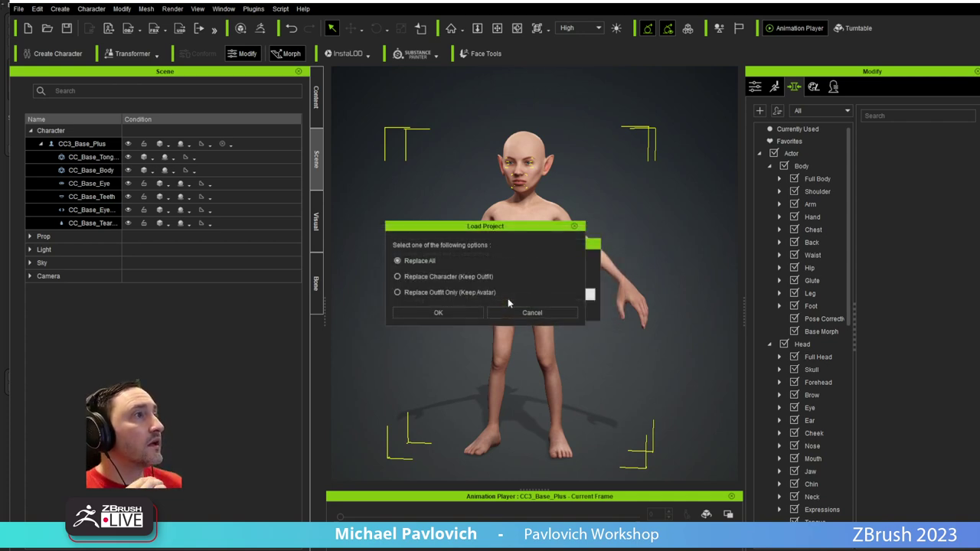
pyautogui.click(415, 312)
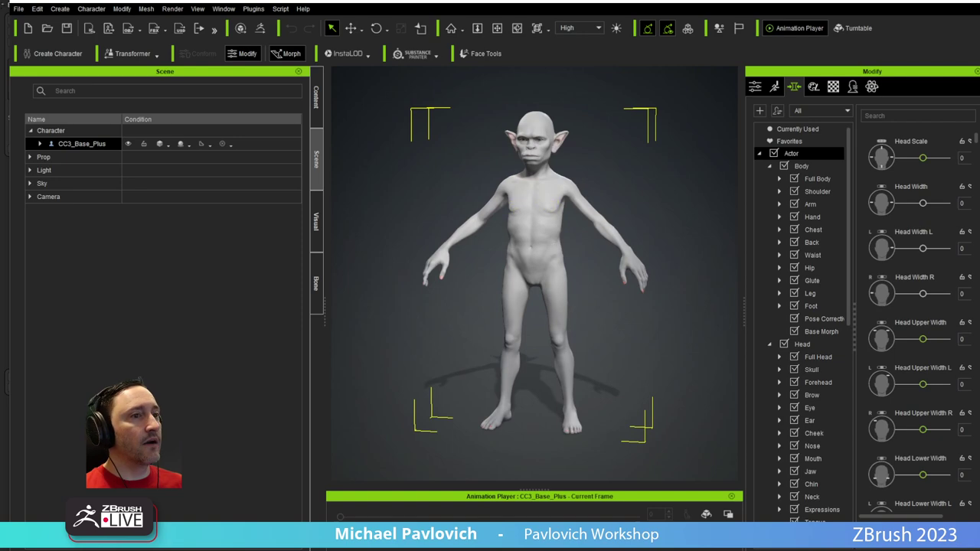
# Switch to ZBrush, clear the GoZ cache files in the preferences and return to Character Creator
pyautogui.hotkey('alt', 'Tab')
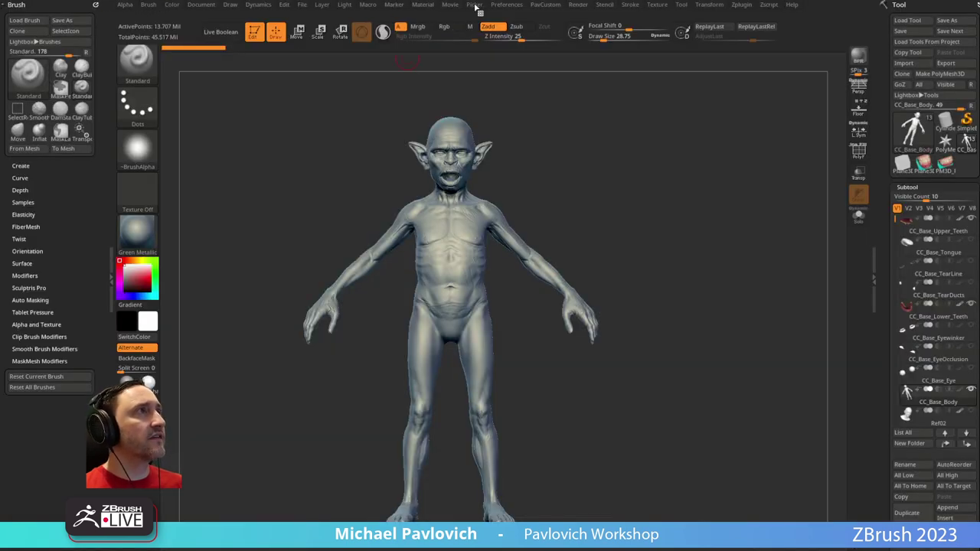
pyautogui.click(505, 4)
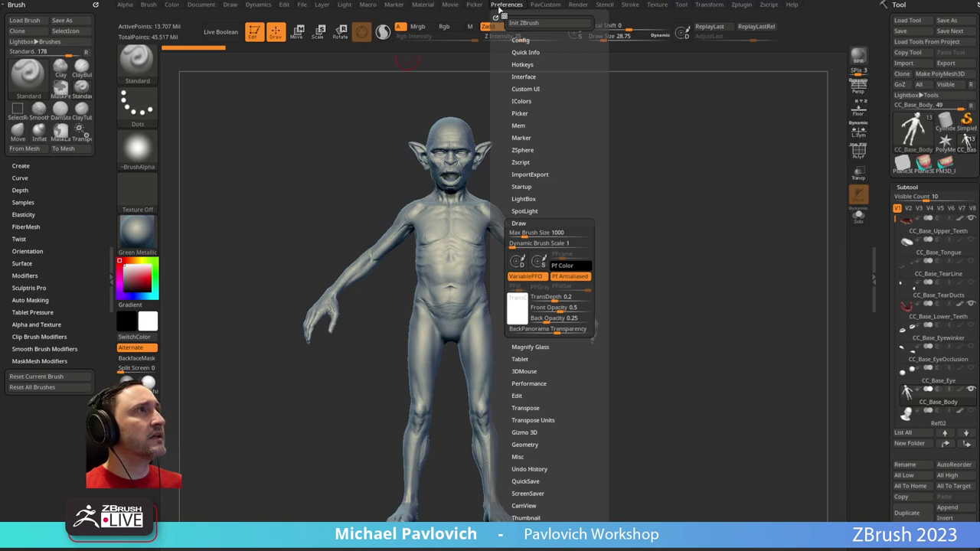
pyautogui.moveTo(506, 479); pyautogui.dragTo(508, 330)
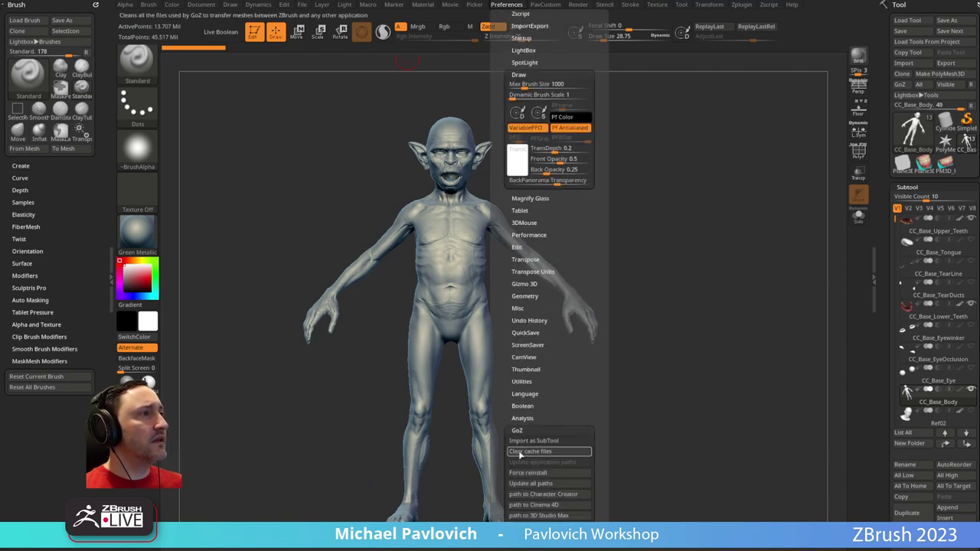
pyautogui.click(519, 452)
pyautogui.click(434, 223)
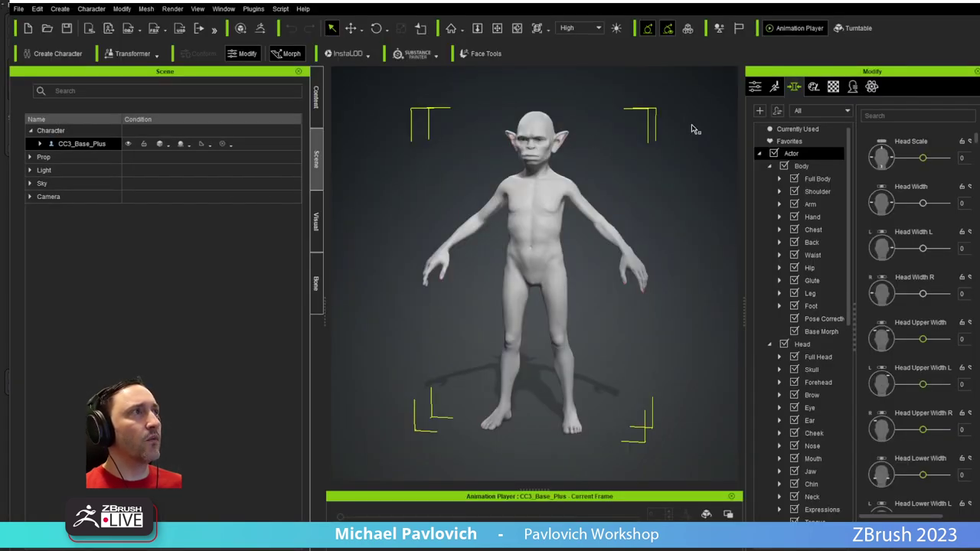
# Open the goblin's facial editor from the motion settings and show its expression presets
pyautogui.click(755, 88)
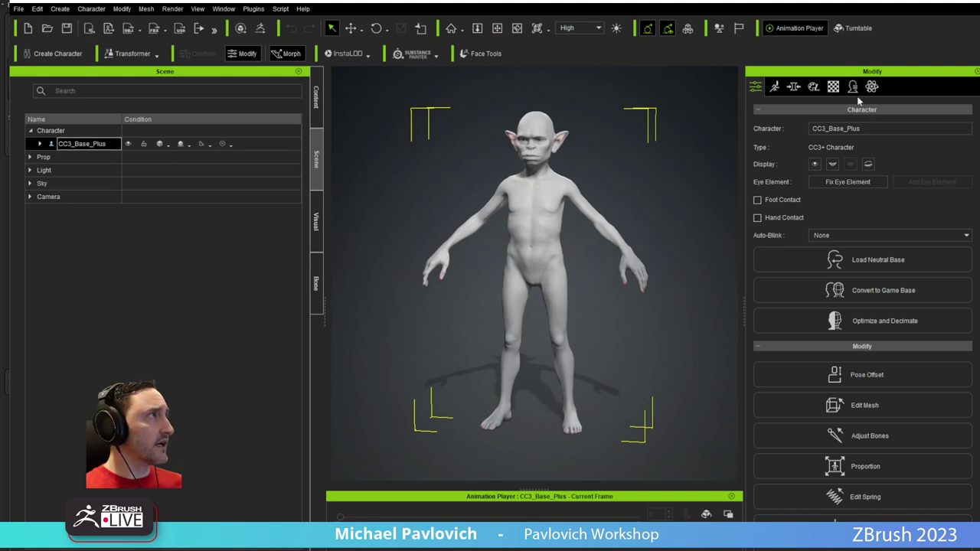
pyautogui.click(774, 88)
pyautogui.click(856, 199)
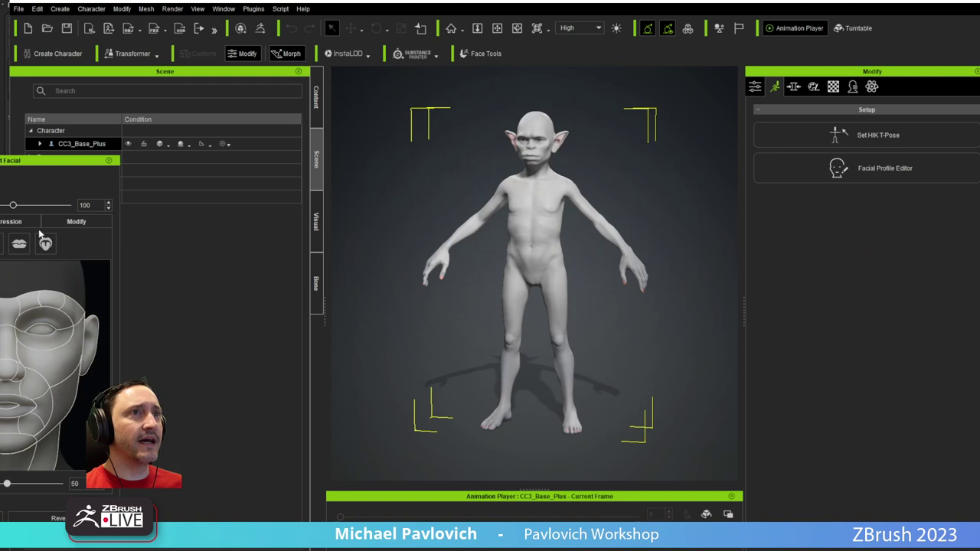
pyautogui.click(10, 223)
pyautogui.scroll(1, 432, 143)
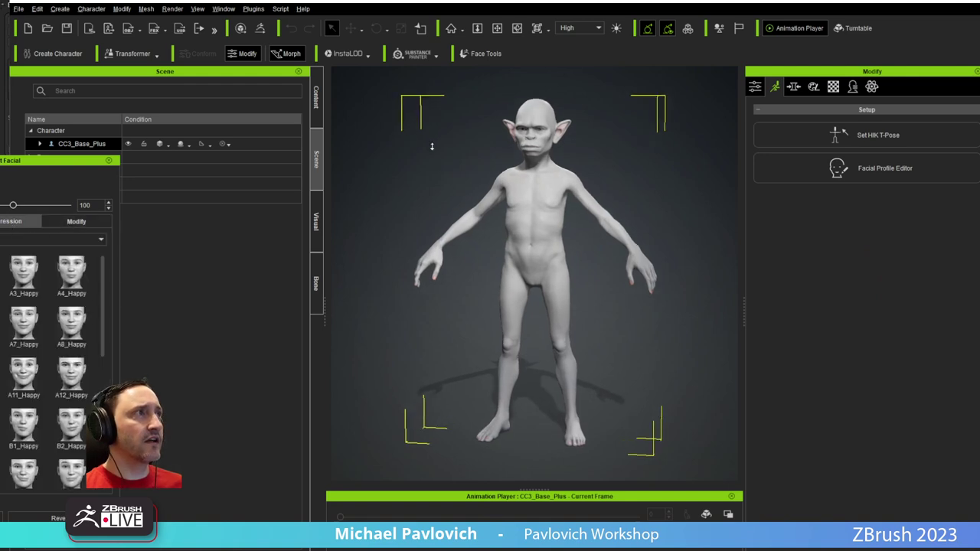
# Preview several Happy expression presets on the goblin's face, including B5_Happy and D5_Happy
pyautogui.scroll(-5, 440, 216)
pyautogui.click(6, 329)
pyautogui.click(0, 391)
pyautogui.click(72, 375)
pyautogui.click(22, 470)
pyautogui.scroll(-3, 25, 415)
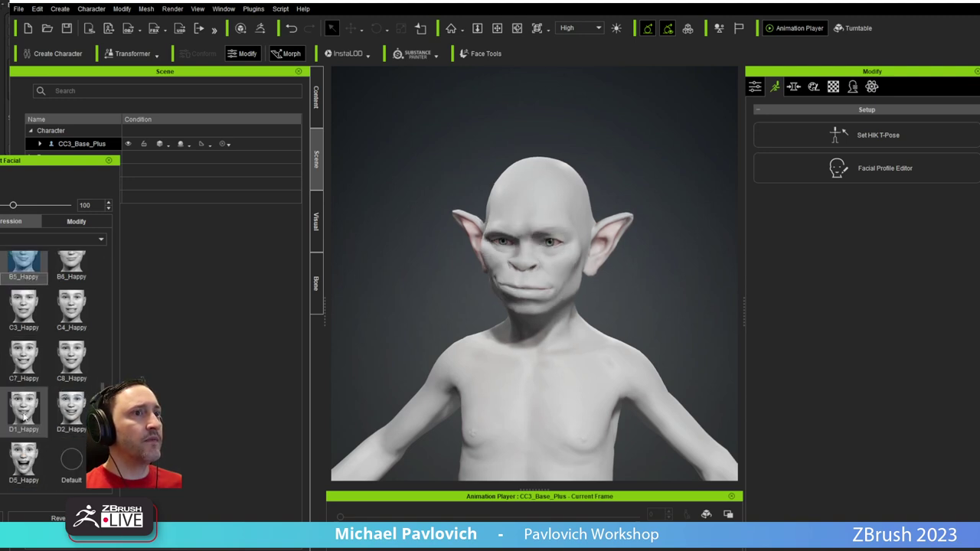
pyautogui.click(23, 459)
# Switch the facial editor's expression category to Sad and preview D8_Sad on the goblin
pyautogui.click(7, 243)
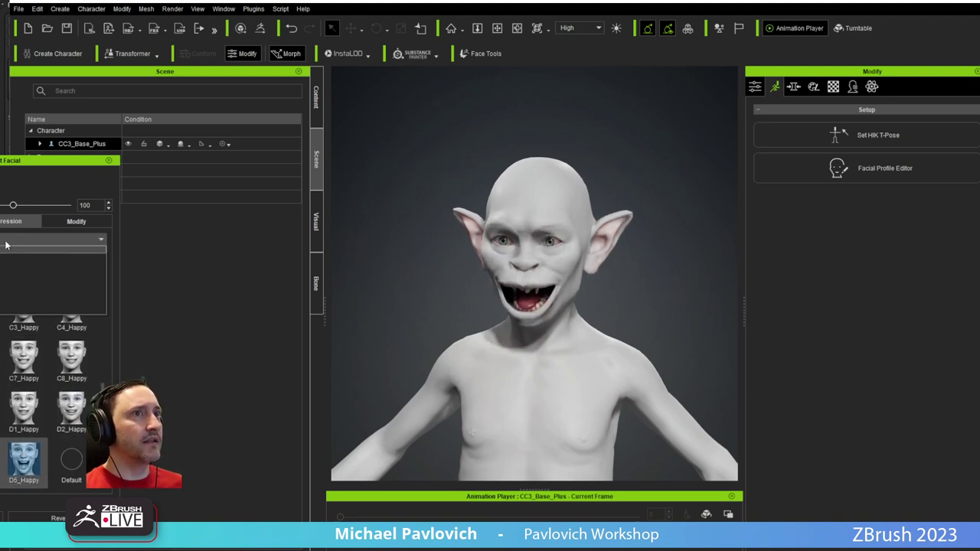
pyautogui.click(23, 264)
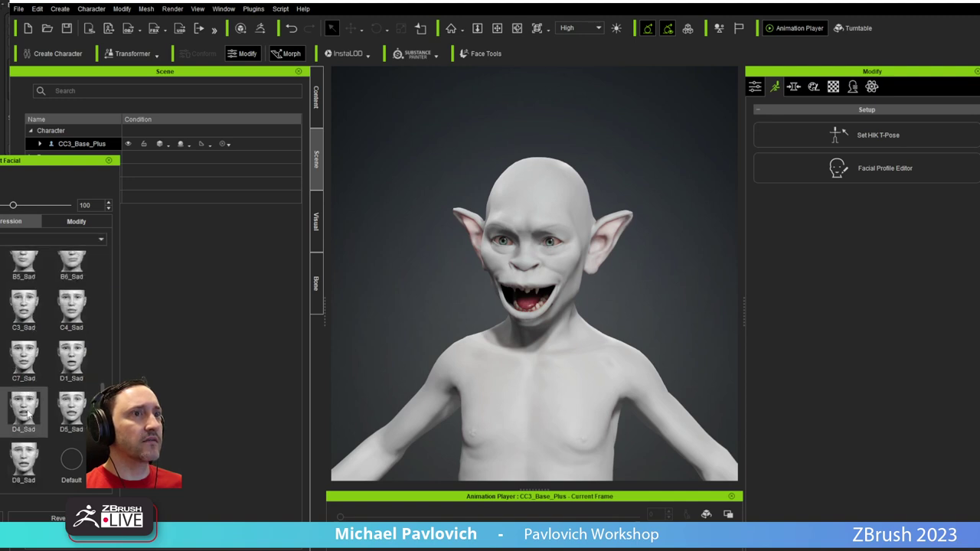
pyautogui.click(28, 461)
# Switch the expression category to Angry and preview several presets on the goblin's face, including D4_Angry and C1_Angry
pyautogui.click(22, 244)
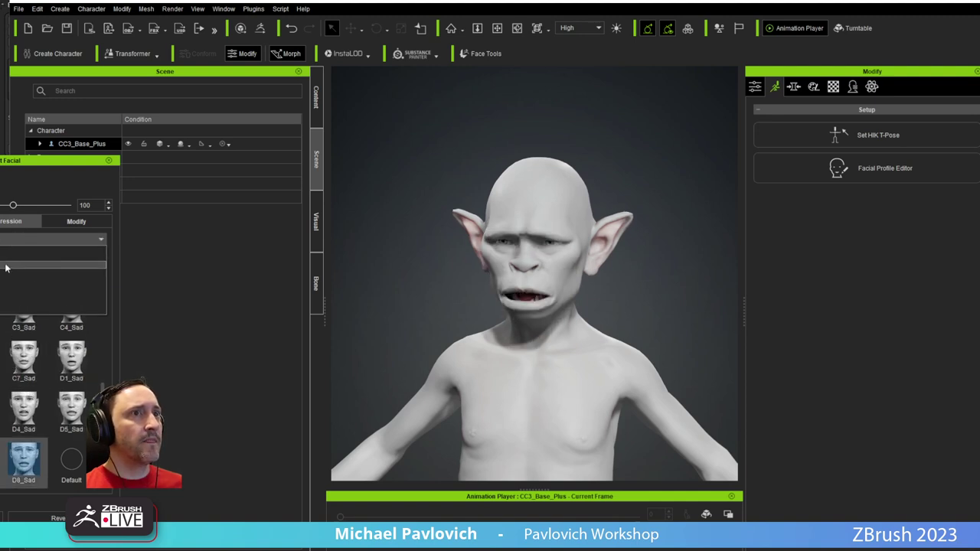
pyautogui.click(8, 265)
pyautogui.click(8, 455)
pyautogui.click(17, 407)
pyautogui.click(67, 409)
pyautogui.click(65, 358)
pyautogui.click(23, 309)
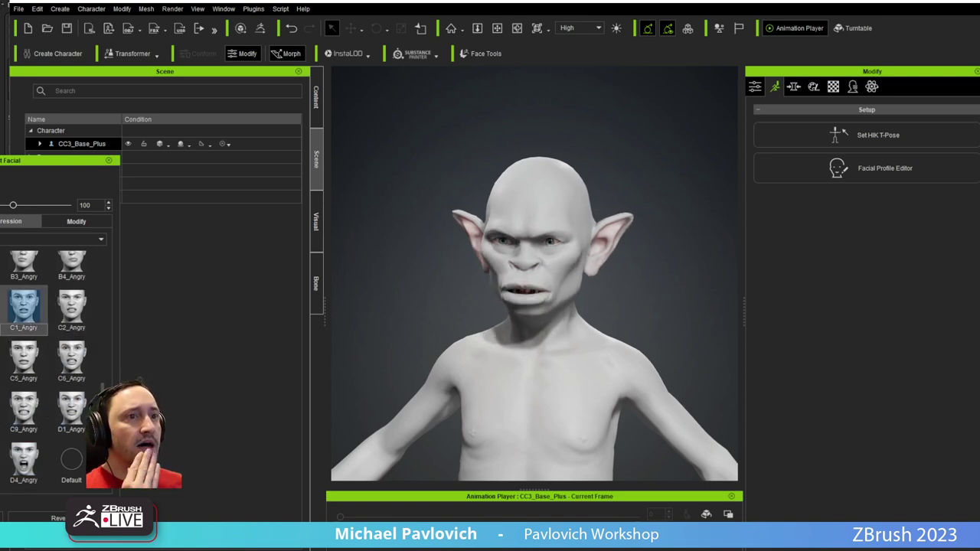
# Set the goblin's Open expression value to 65 in the facial modify settings and close the facial editor
pyautogui.click(61, 222)
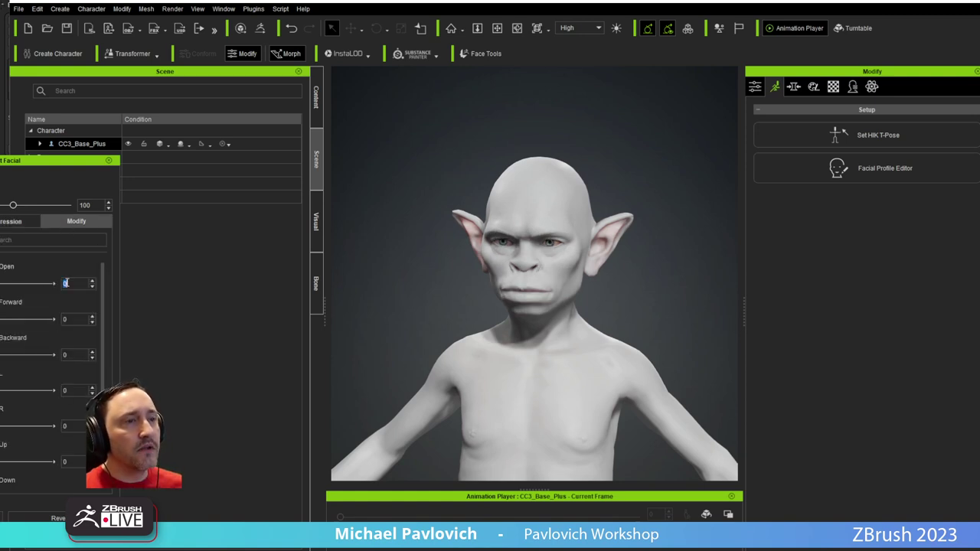
pyautogui.press('Return')
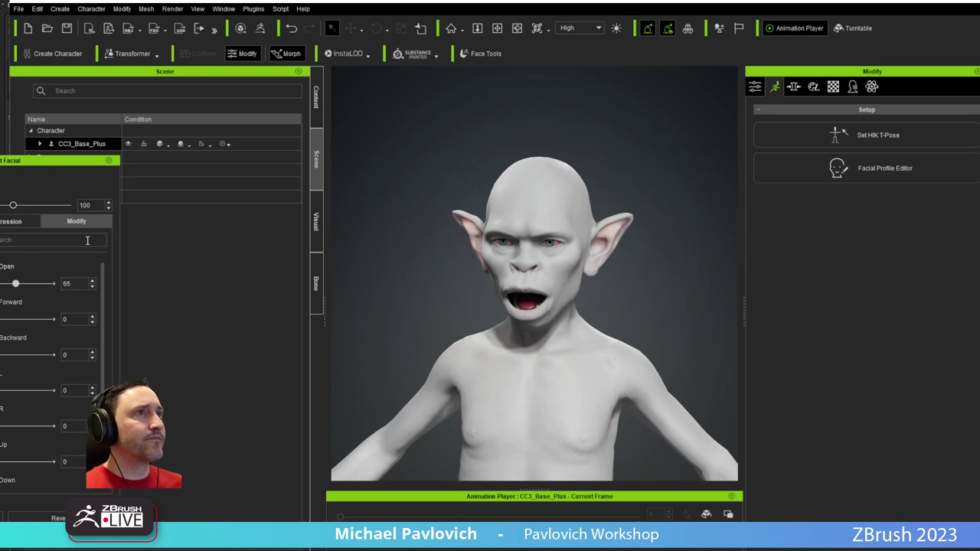
pyautogui.click(109, 161)
# Examine the open-mouthed goblin from both sides and then its full body from the front
pyautogui.click(497, 232)
pyautogui.moveTo(497, 232); pyautogui.dragTo(711, 232, button='right')
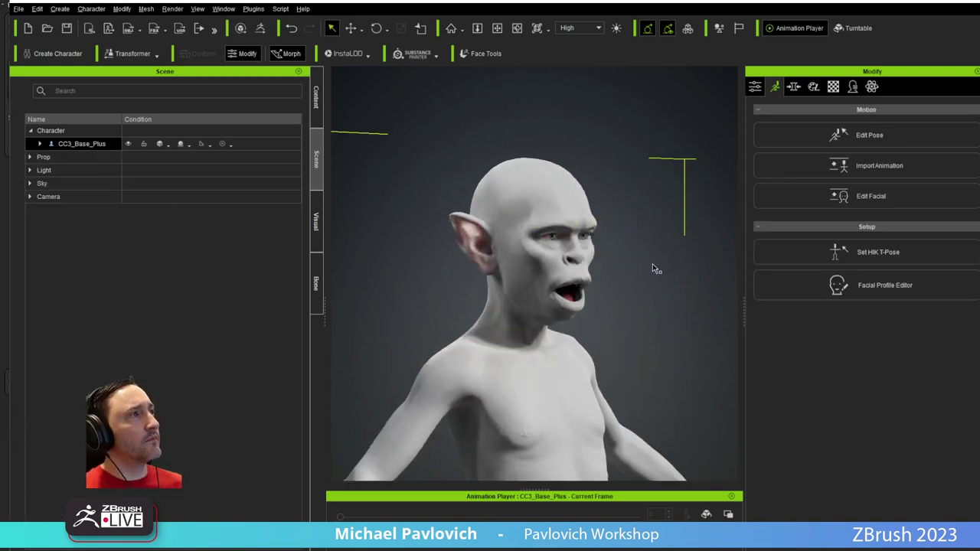
pyautogui.moveTo(541, 291); pyautogui.dragTo(639, 305, button='right')
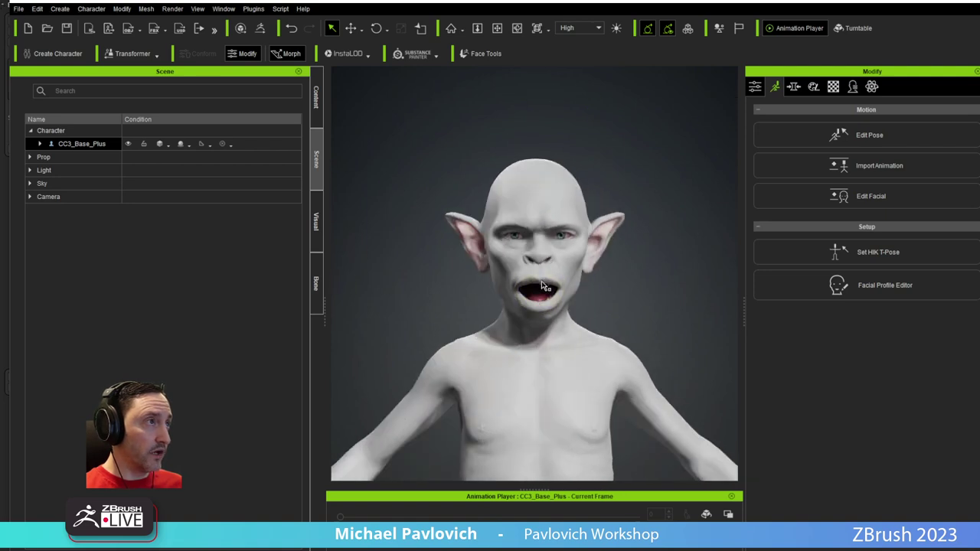
pyautogui.moveTo(555, 302); pyautogui.dragTo(411, 300, button='right')
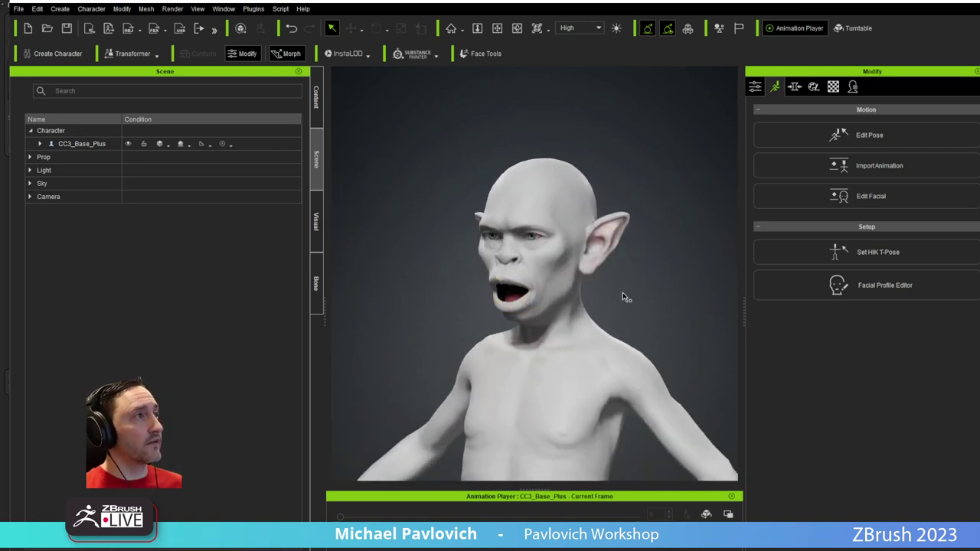
pyautogui.scroll(-4, 649, 428)
pyautogui.scroll(-2, 647, 425)
pyautogui.moveTo(624, 389); pyautogui.dragTo(600, 284, button='middle')
pyautogui.moveTo(601, 283); pyautogui.dragTo(659, 275, button='right')
pyautogui.scroll(2, 571, 212)
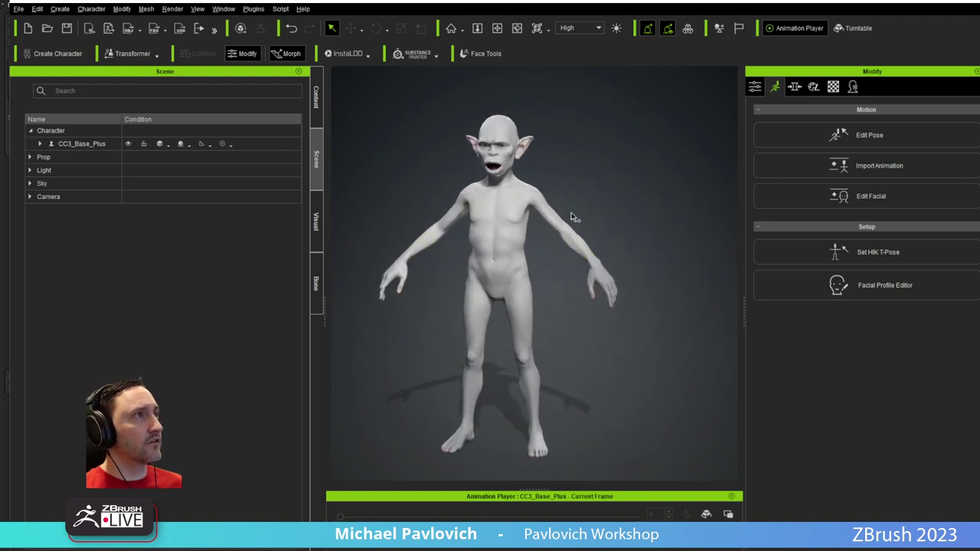
pyautogui.moveTo(571, 212); pyautogui.dragTo(621, 231, button='middle')
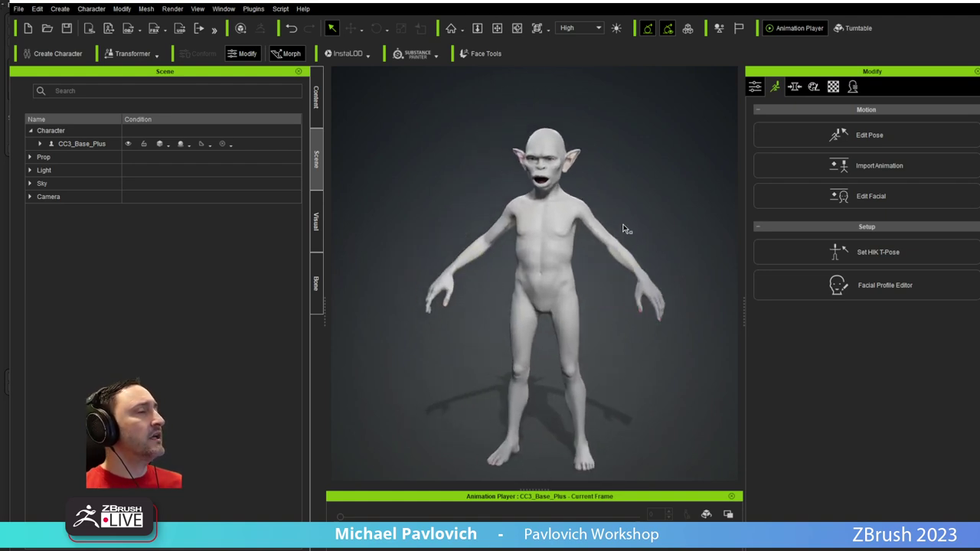
pyautogui.moveTo(622, 229); pyautogui.dragTo(666, 214, button='right')
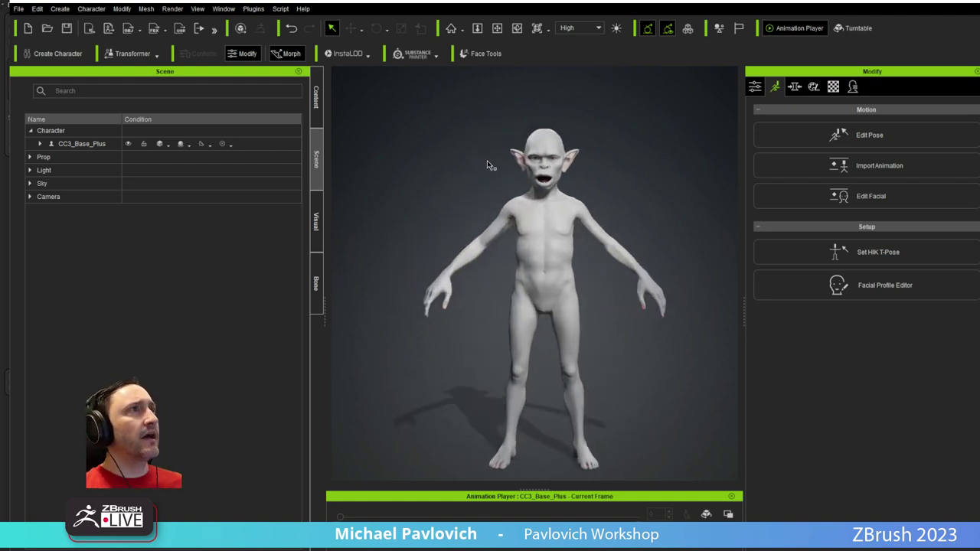
# Select the goblin and all its CC_Base meshes in the scene list and review the GoZ settings without sending
pyautogui.click(31, 131)
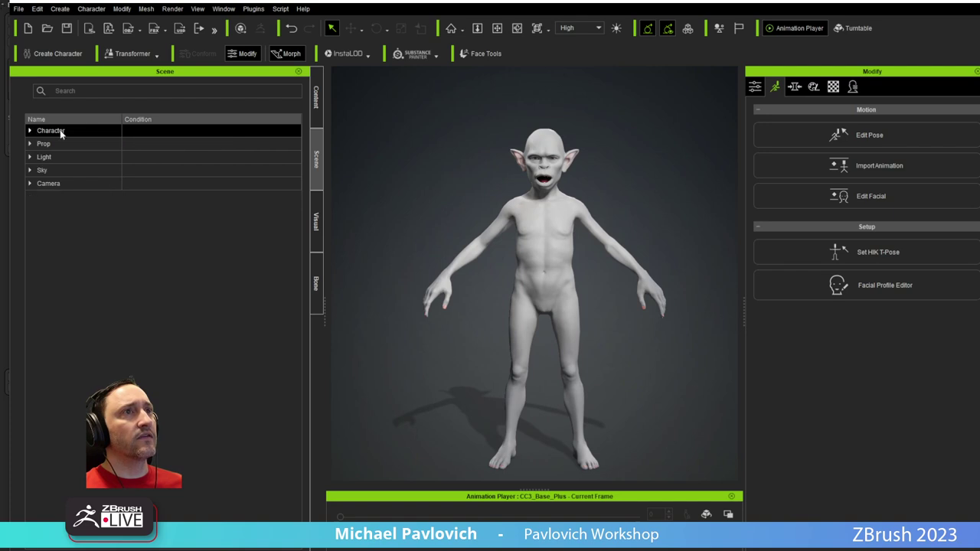
pyautogui.click(61, 133)
pyautogui.click(40, 144)
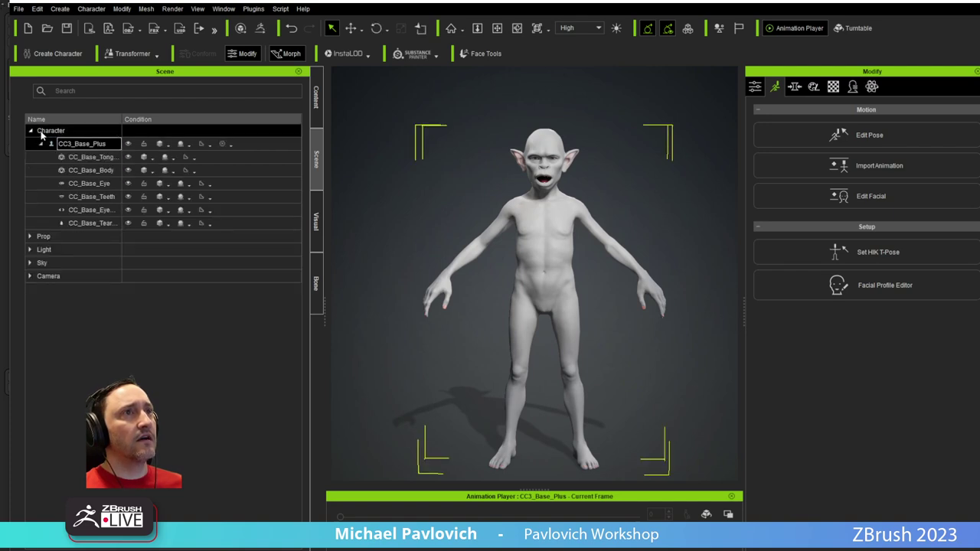
pyautogui.keyDown('shift'); pyautogui.click(87, 222); pyautogui.keyUp('shift')
pyautogui.click(259, 29)
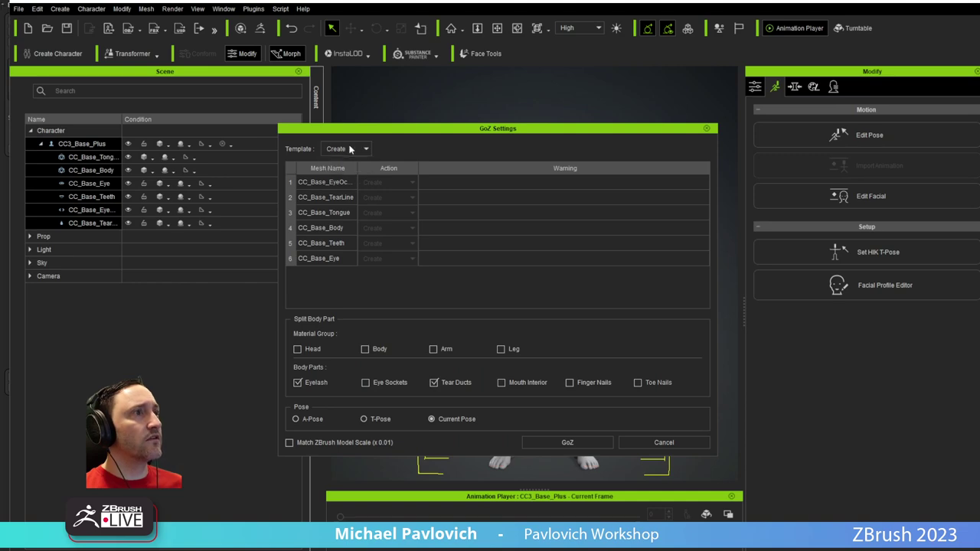
pyautogui.click(647, 442)
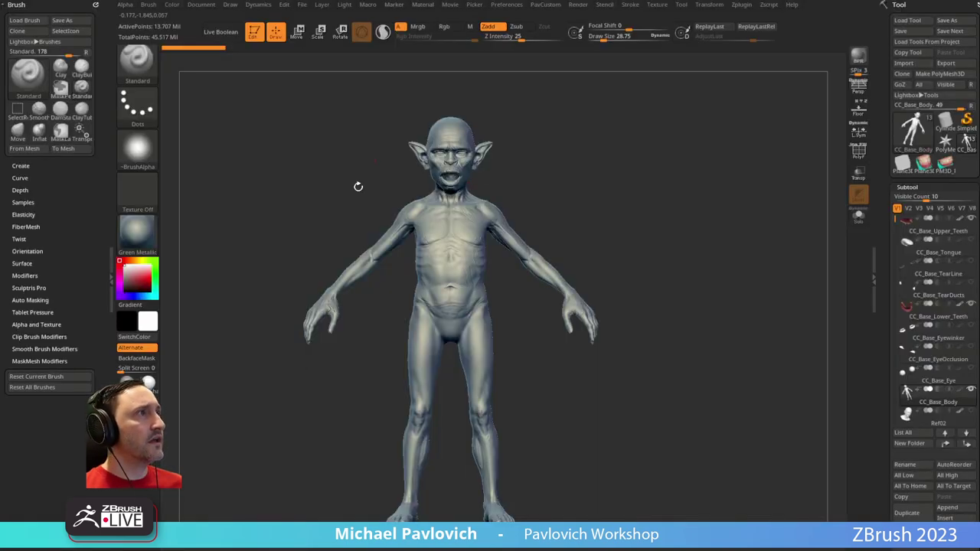
# Switch to ZBrush, show all of the goblin's subtools and remove the reference meshes from the tool
pyautogui.moveTo(357, 186); pyautogui.dragTo(530, 223)
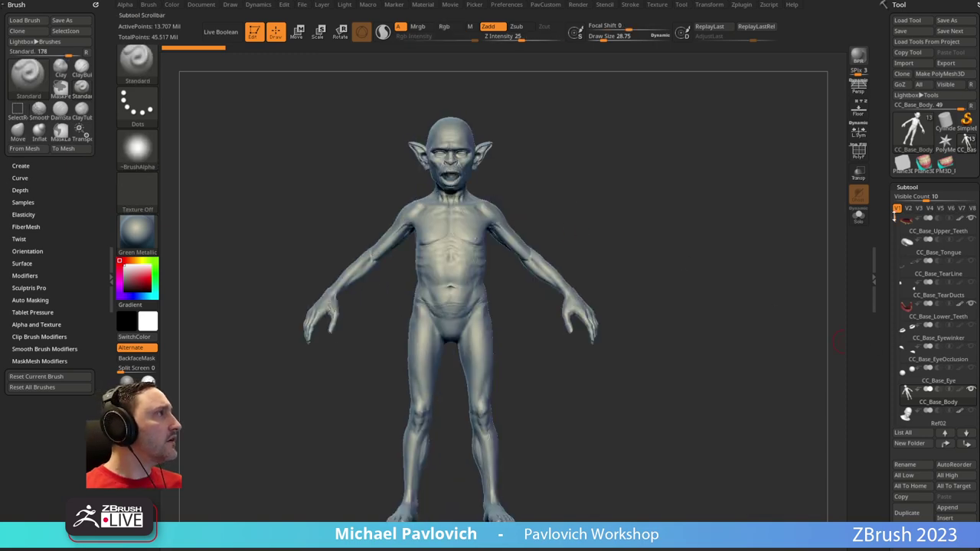
pyautogui.keyDown('shift'); pyautogui.click(971, 220); pyautogui.keyUp('shift')
pyautogui.keyDown('shift'); pyautogui.click(971, 220); pyautogui.keyUp('shift')
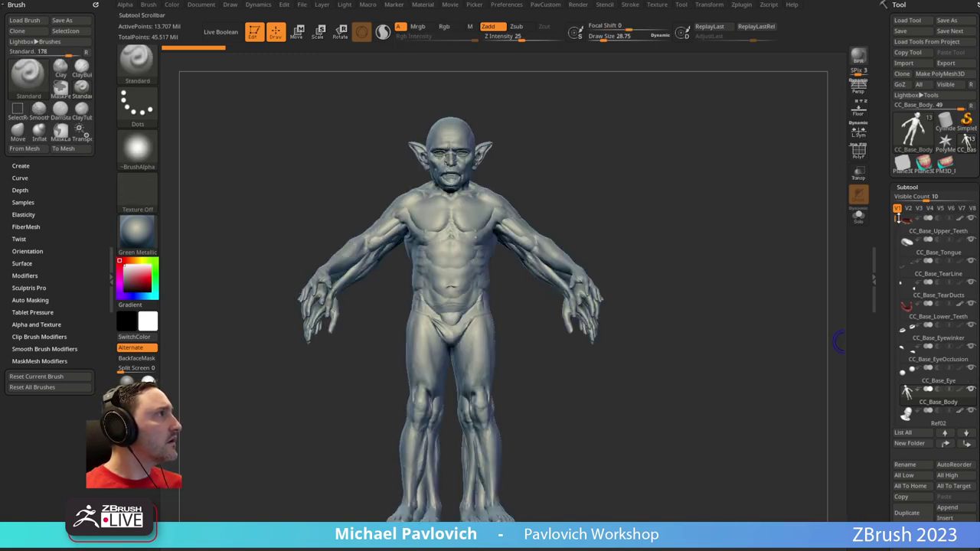
pyautogui.scroll(-1, 894, 218)
pyautogui.scroll(-1, 899, 291)
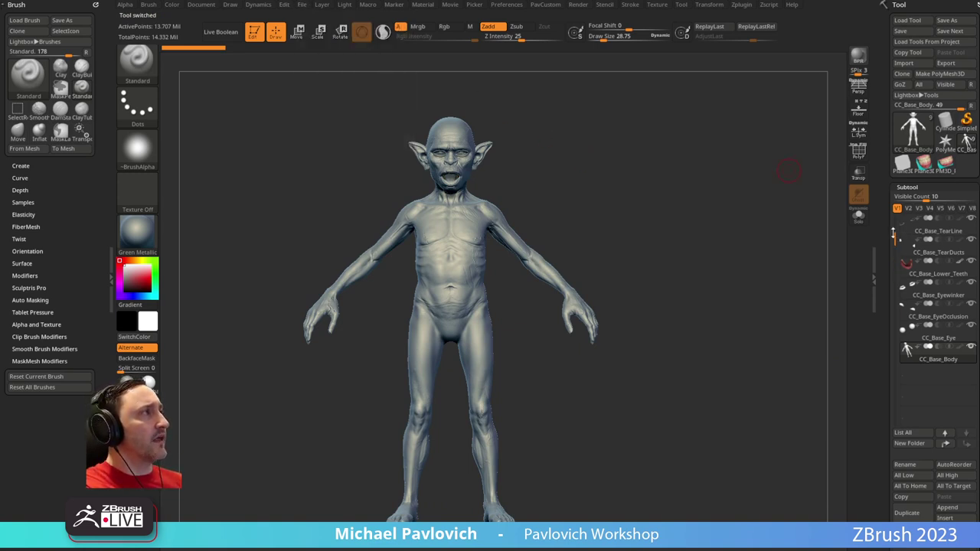
# Look through the CC_Base subtools, checking the teeth, tongue, tear line, Eyewinker, EyeOcclusion, eye and body meshes
pyautogui.moveTo(890, 266); pyautogui.dragTo(894, 216)
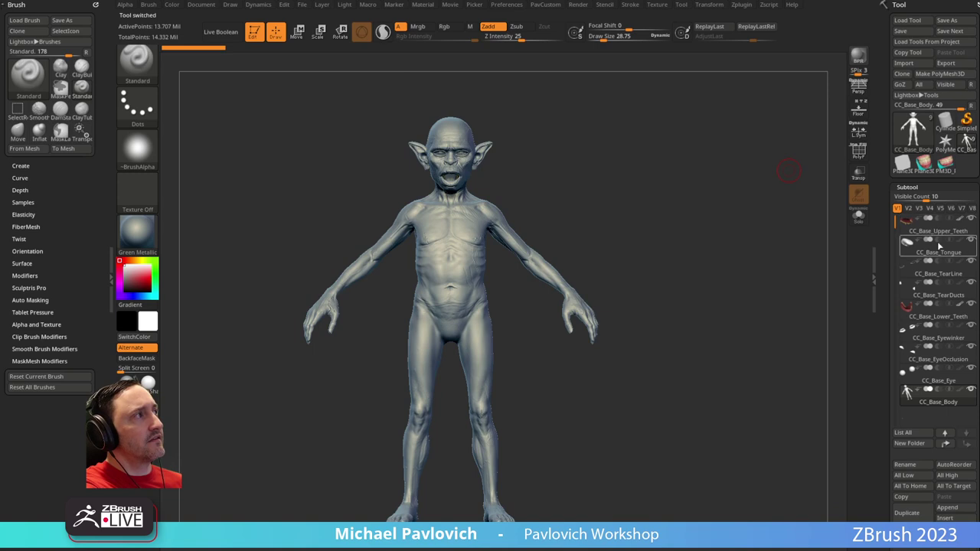
pyautogui.moveTo(926, 327)
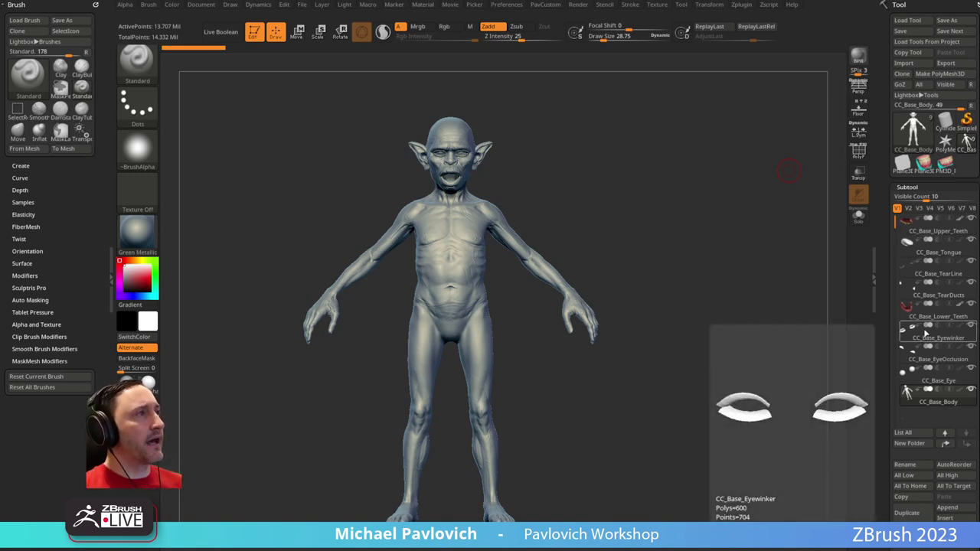
pyautogui.moveTo(927, 262)
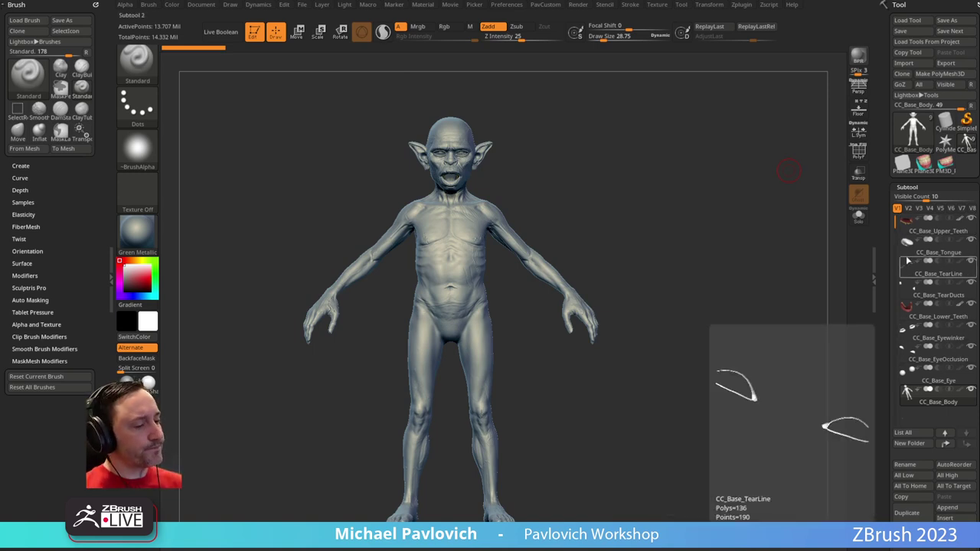
pyautogui.moveTo(930, 225)
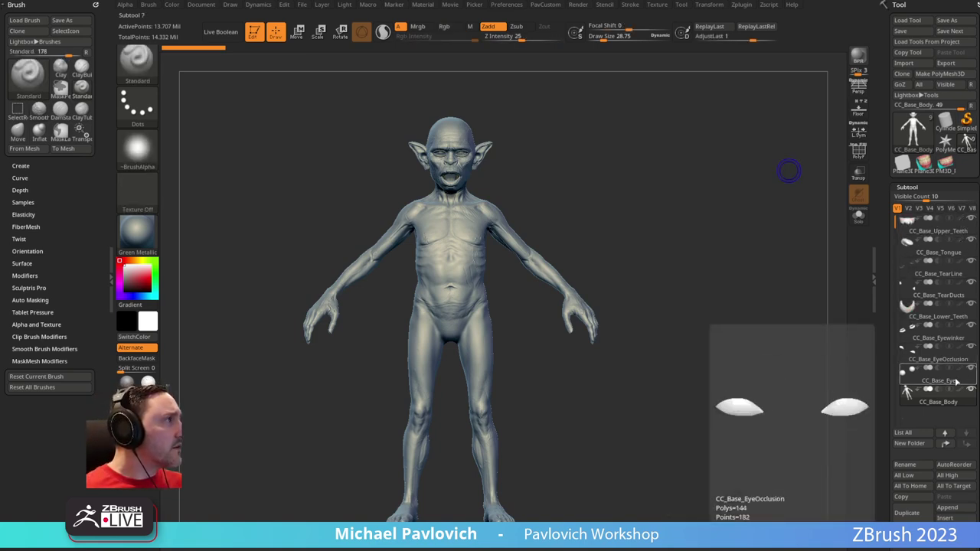
pyautogui.moveTo(946, 406)
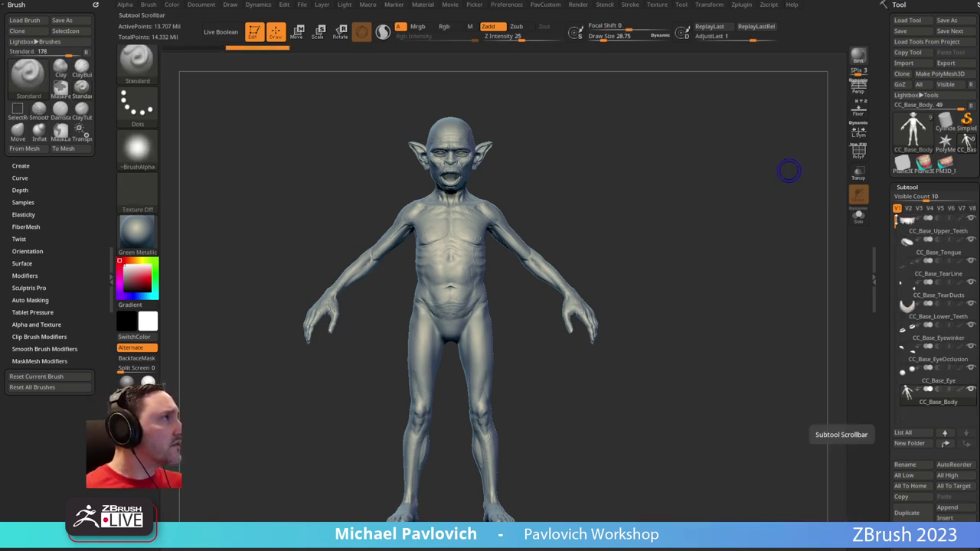
# Send the goblin through GoZ to Character Creator and update all its meshes in the current pose
pyautogui.moveTo(622, 232); pyautogui.dragTo(689, 209)
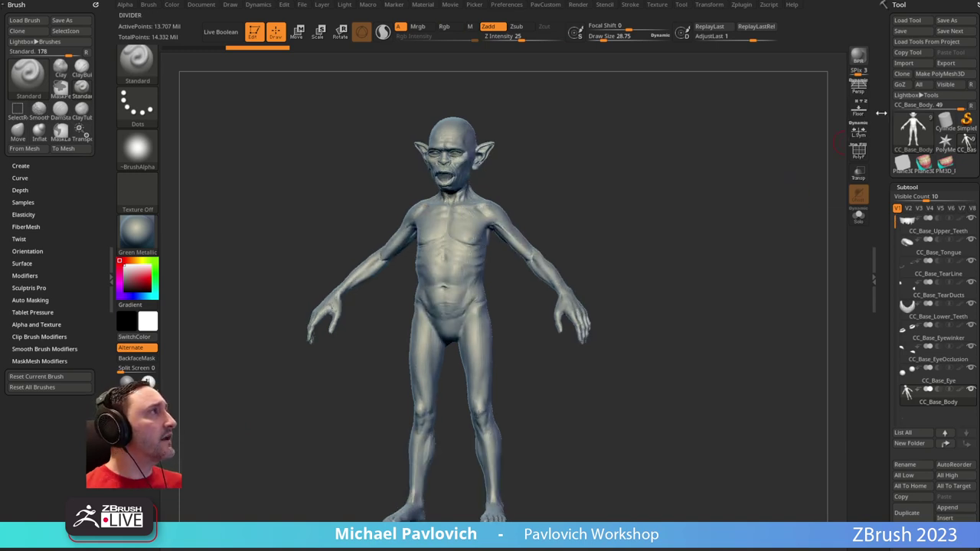
pyautogui.press('t')
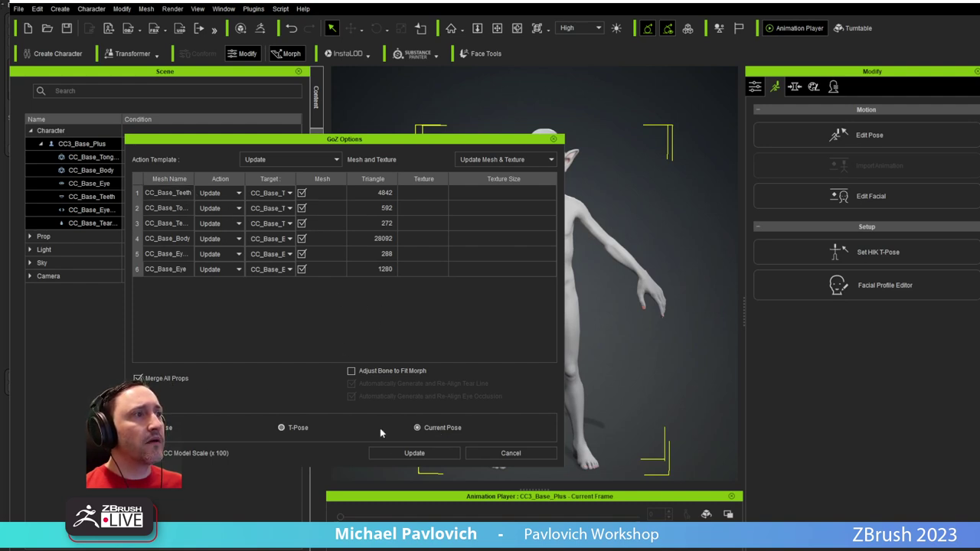
pyautogui.click(398, 453)
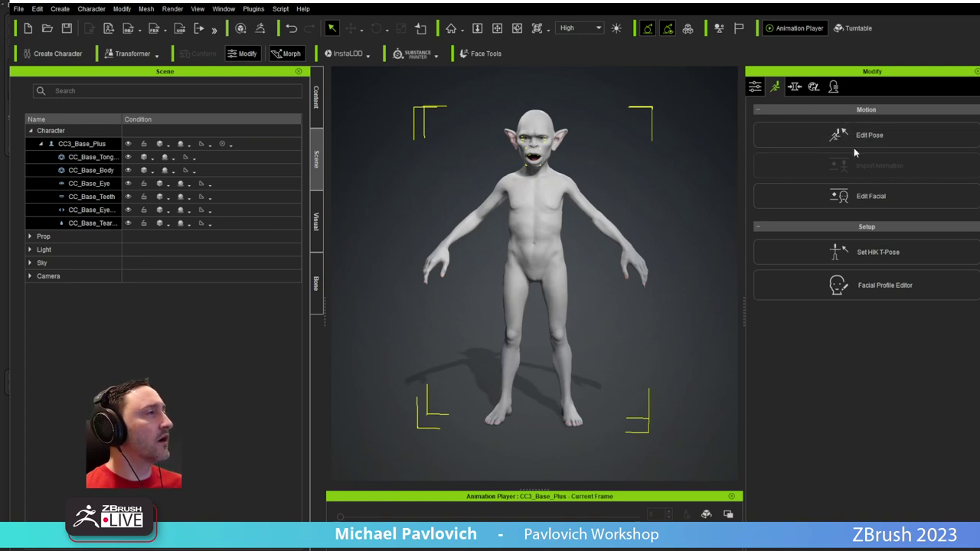
# Reopen the goblin's facial editor, set the Open expression value to 0 and close the editor
pyautogui.click(863, 196)
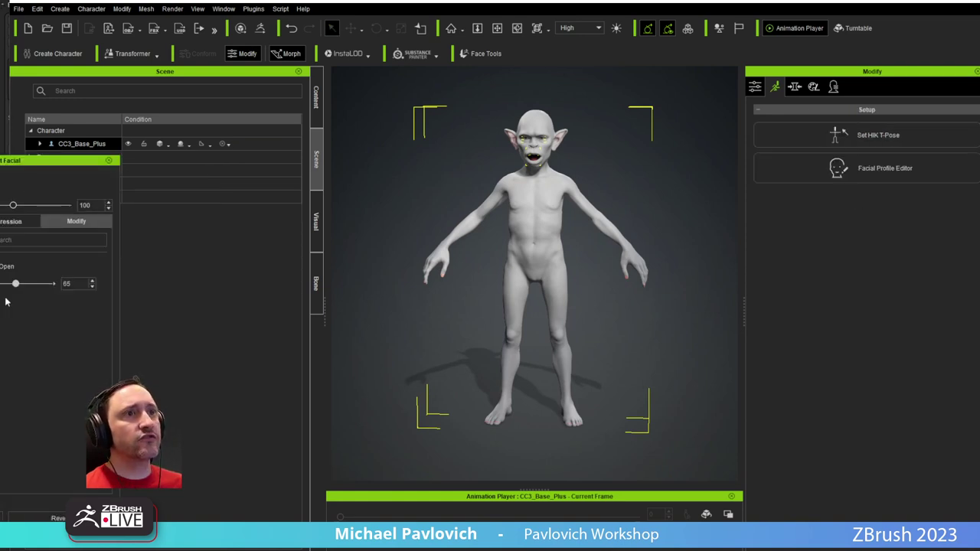
pyautogui.moveTo(17, 285); pyautogui.dragTo(0, 284)
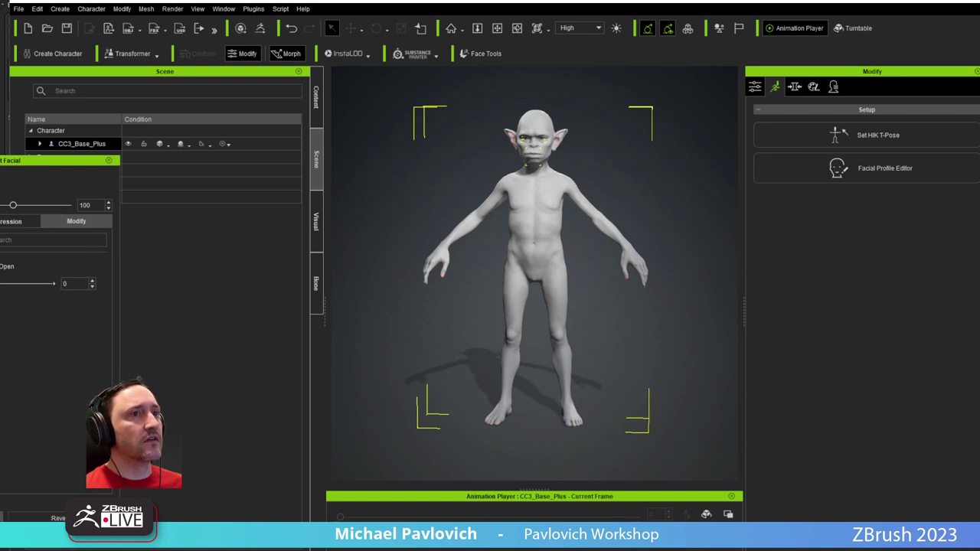
pyautogui.click(109, 161)
# Play the male Walk_M motion on the goblin
pyautogui.rightClick(574, 452)
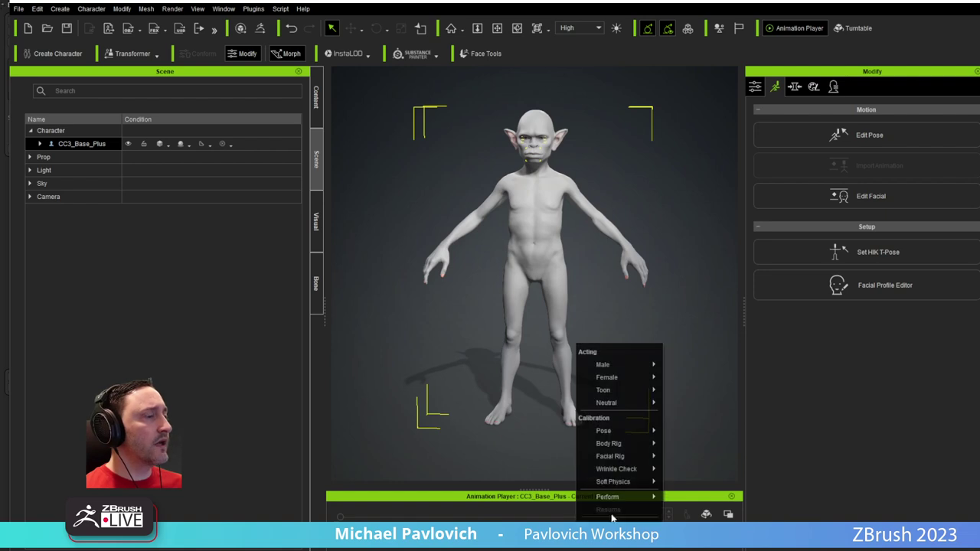
pyautogui.moveTo(623, 365)
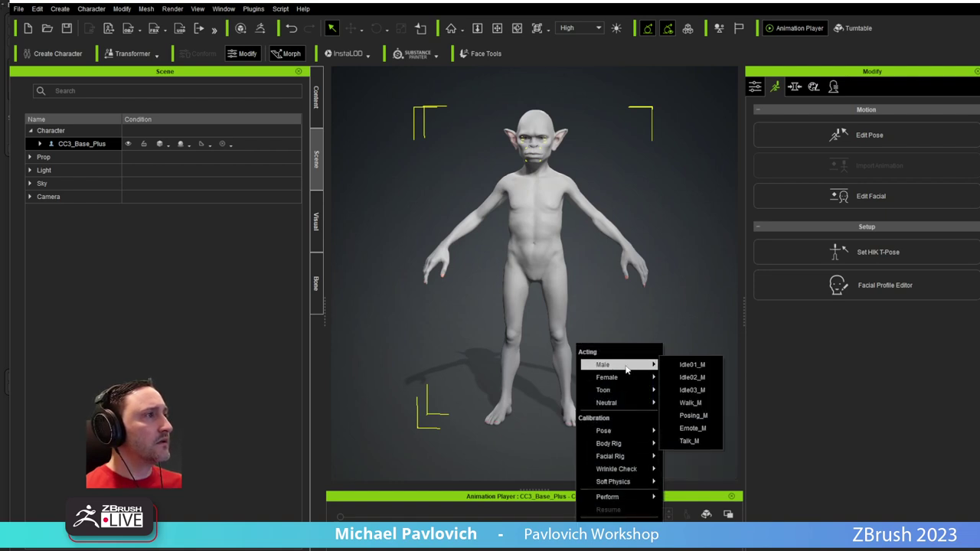
pyautogui.click(690, 403)
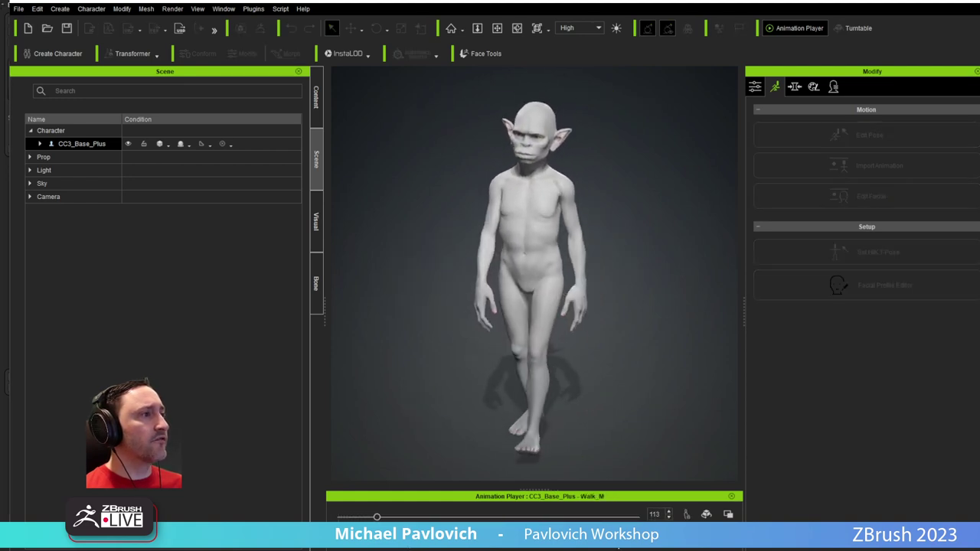
# Play the Dramatic_Male wrinkle check on the goblin and stop playback on a frowning expression
pyautogui.rightClick(577, 345)
pyautogui.moveTo(630, 457)
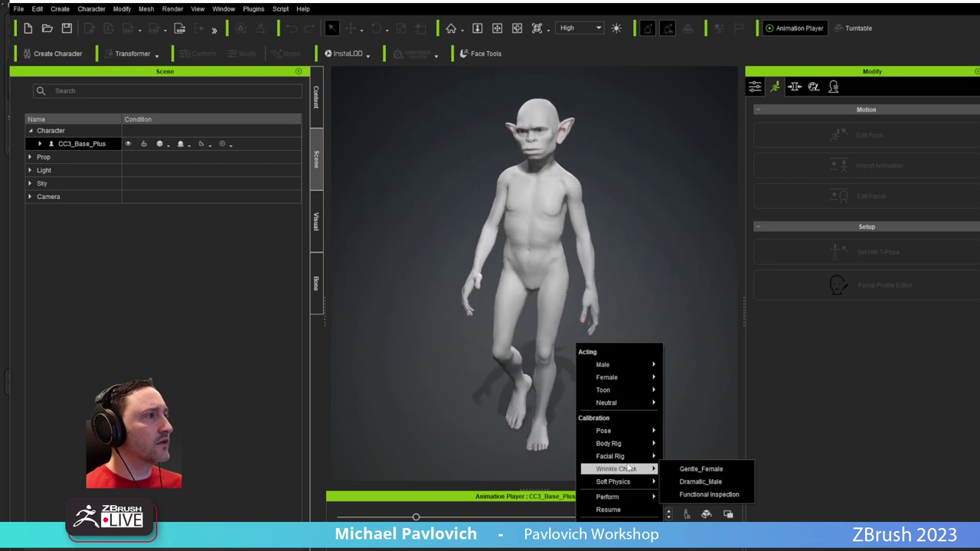
pyautogui.click(682, 480)
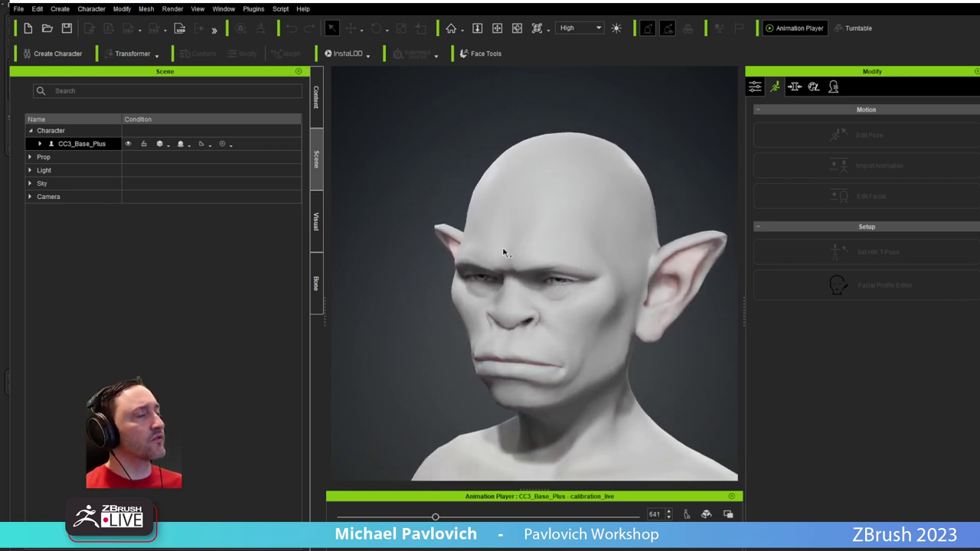
pyautogui.click(349, 535)
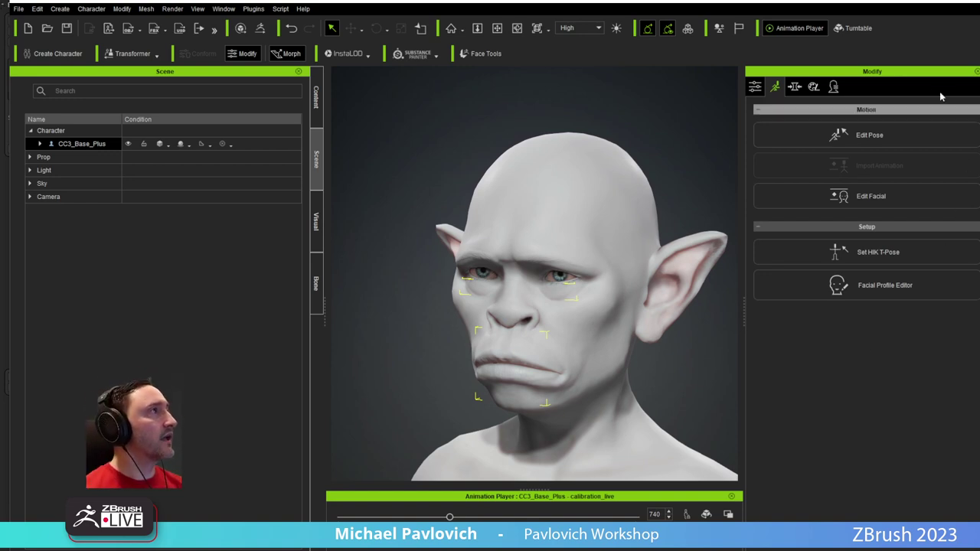
# Activate expression wrinkles on the goblin, return it to its neutral standing pose and frame the head
pyautogui.click(834, 86)
pyautogui.click(762, 129)
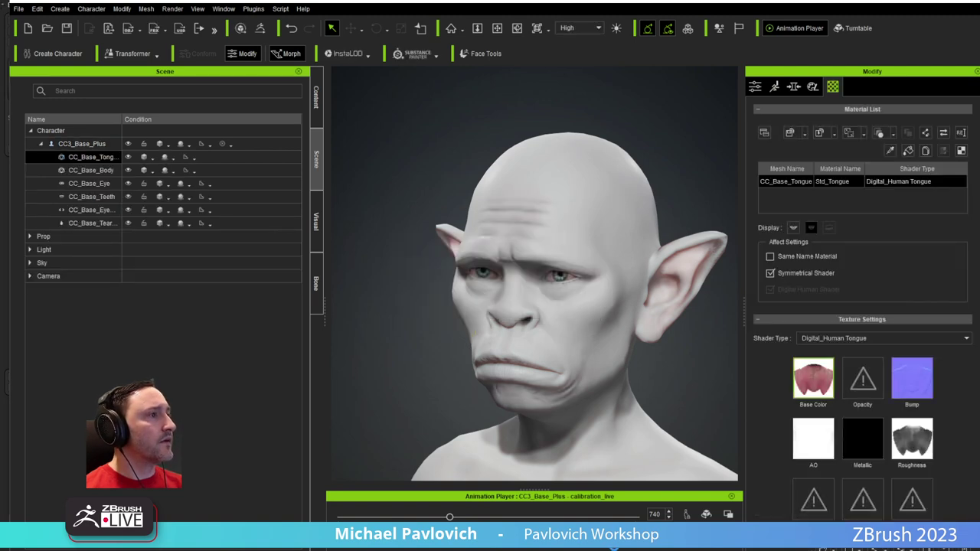
pyautogui.rightClick(577, 345)
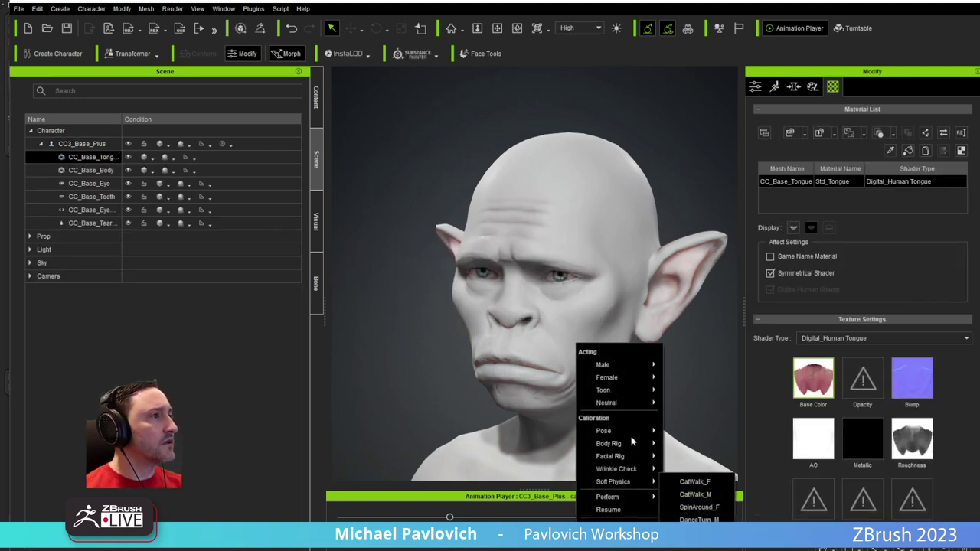
pyautogui.click(688, 444)
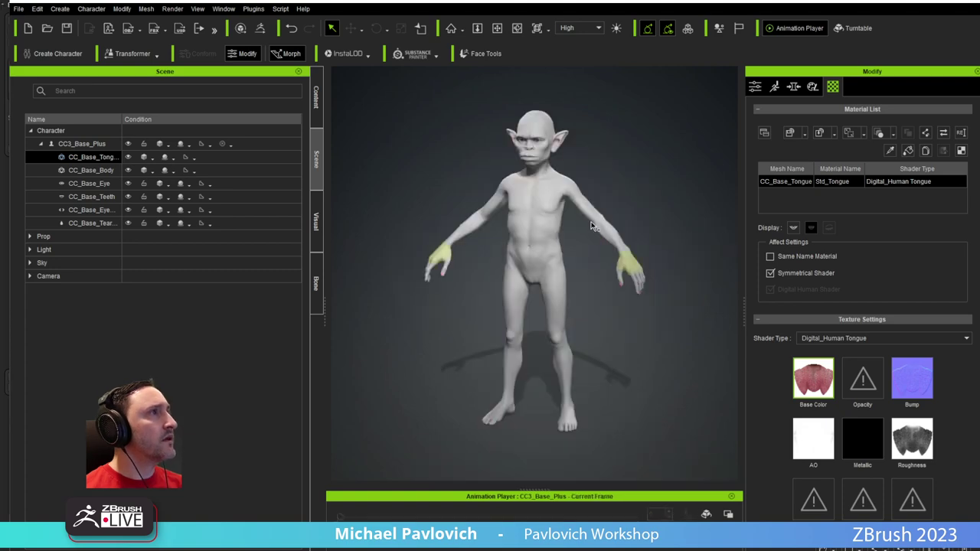
pyautogui.scroll(8, 630, 275)
pyautogui.moveTo(594, 192); pyautogui.dragTo(558, 395, button='middle')
pyautogui.moveTo(545, 86); pyautogui.dragTo(533, 343, button='middle')
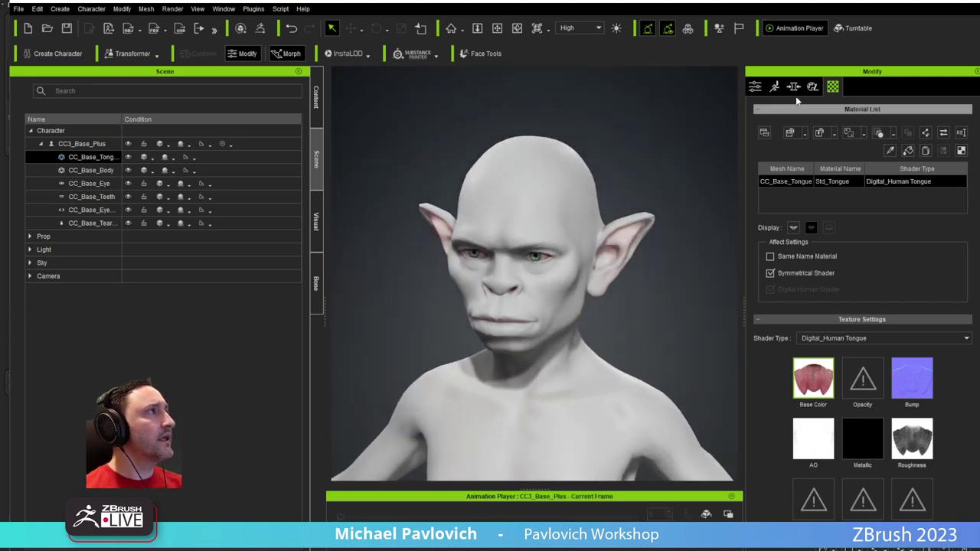
# Select the CC3_Base_Plus character and pick the forehead region in its expression wrinkle settings
pyautogui.click(792, 87)
pyautogui.click(755, 86)
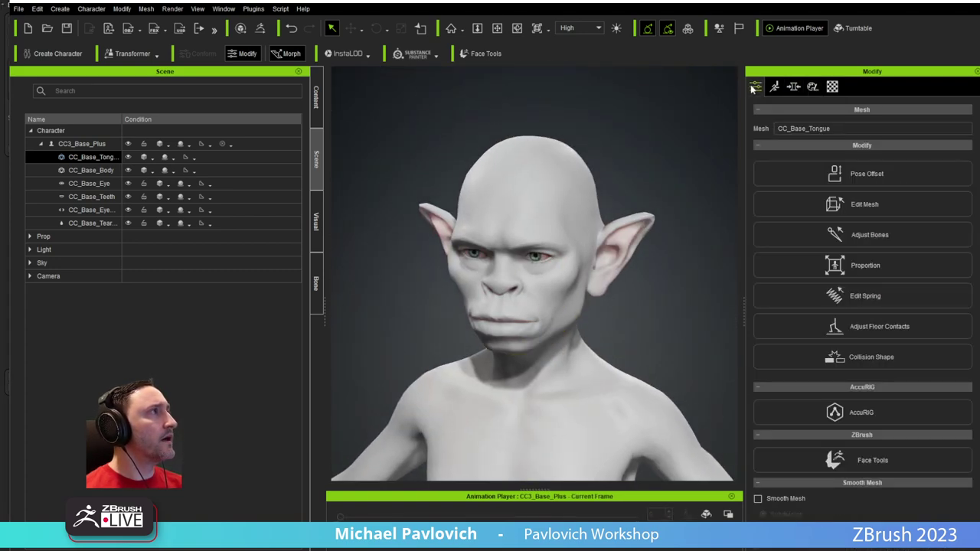
pyautogui.click(86, 146)
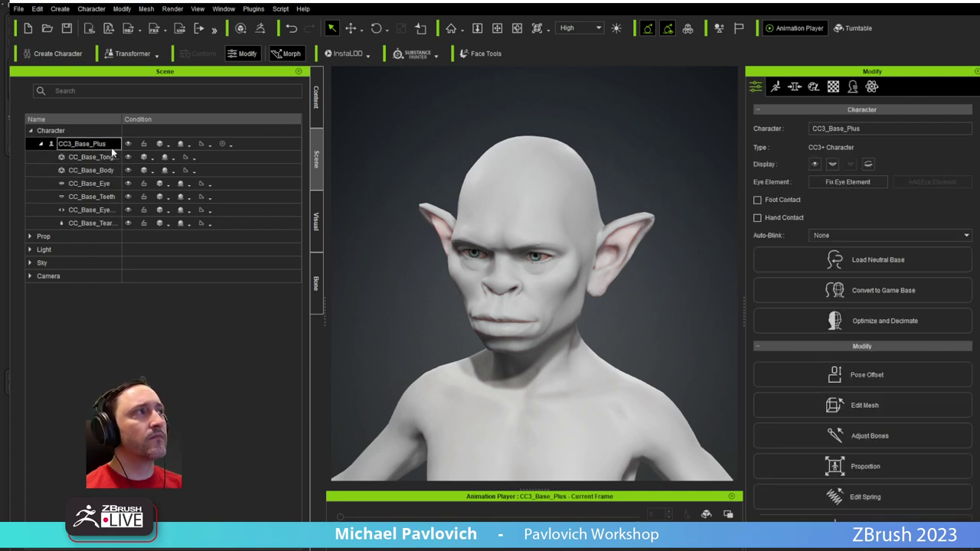
pyautogui.click(853, 88)
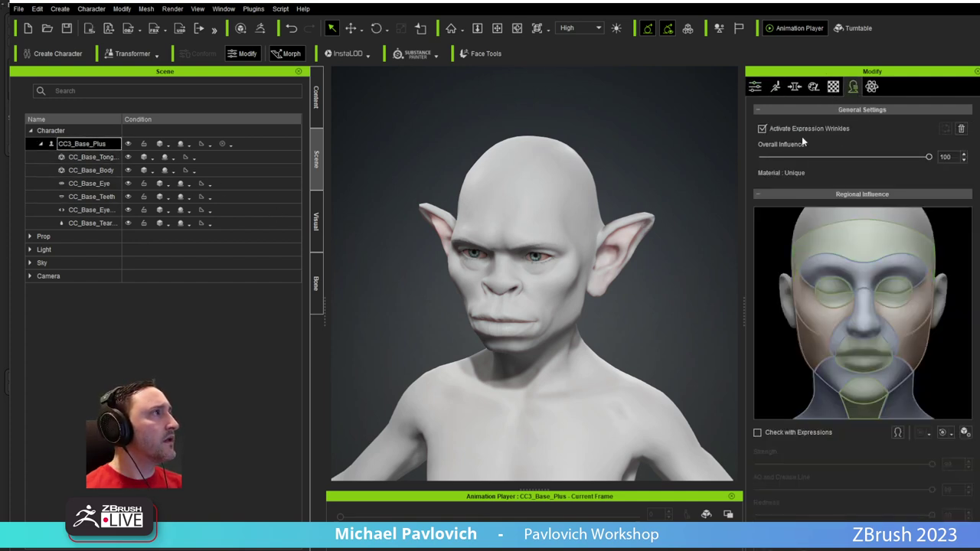
pyautogui.click(874, 240)
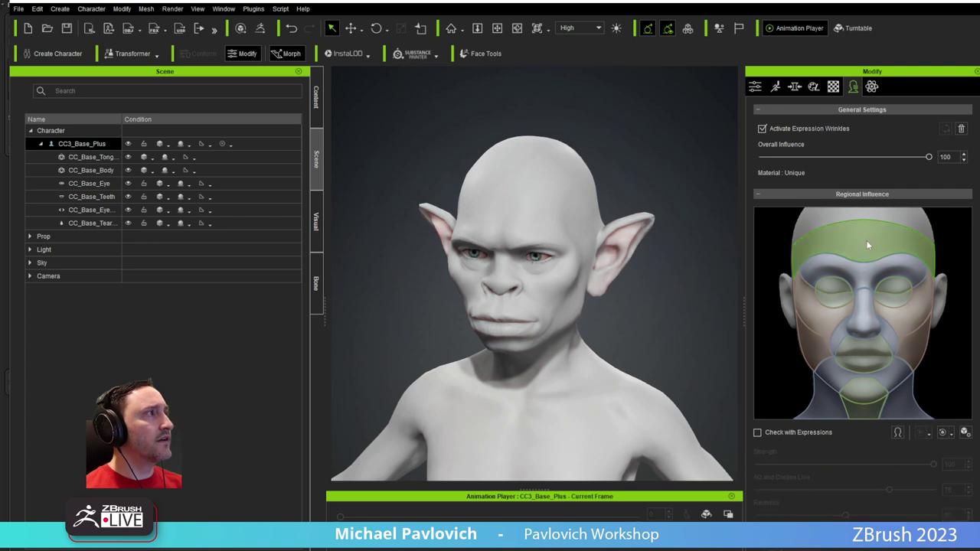
pyautogui.scroll(3, 622, 207)
pyautogui.scroll(-3, 632, 219)
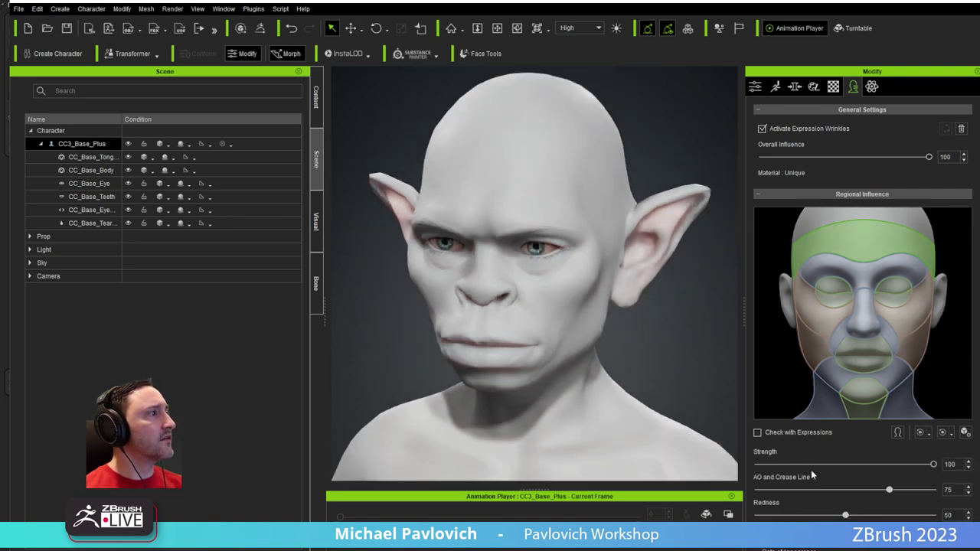
# Enable Check with Expressions and preview the wrinkle expressions of the forehead, nose and cheek regions
pyautogui.click(803, 432)
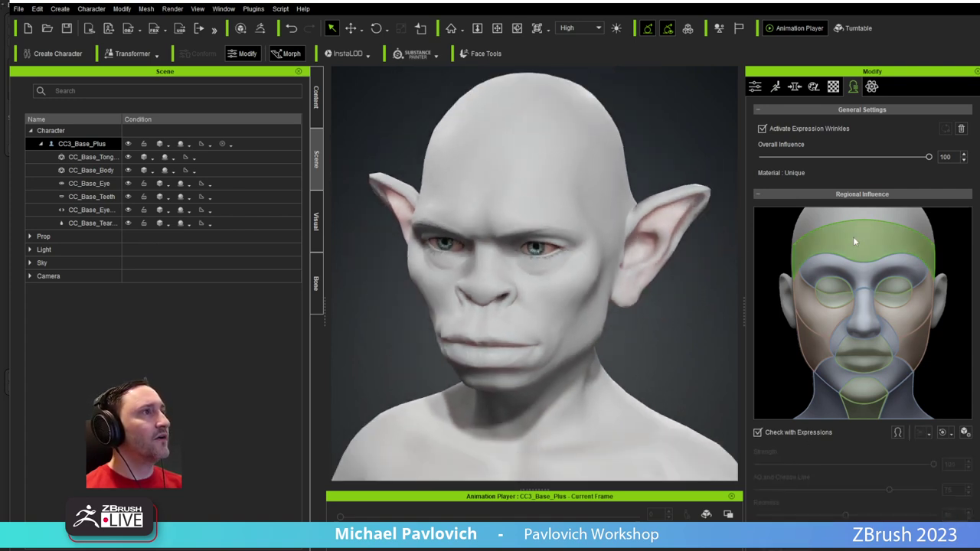
pyautogui.moveTo(534, 230); pyautogui.dragTo(501, 226, button='right')
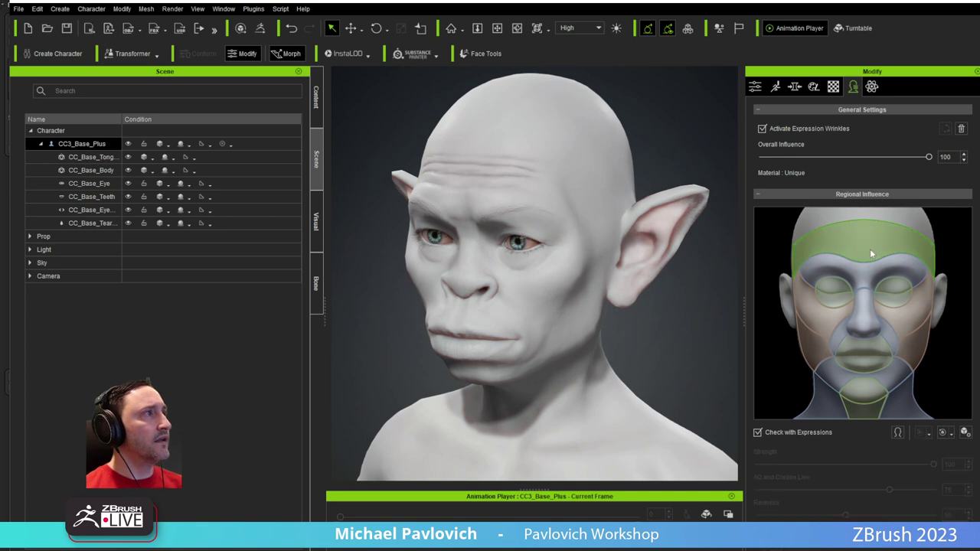
pyautogui.click(863, 302)
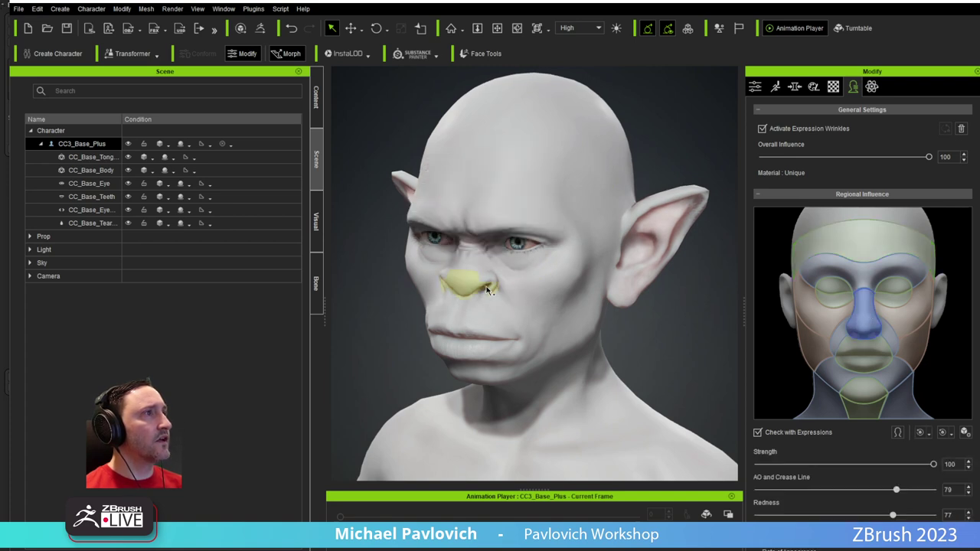
pyautogui.click(910, 348)
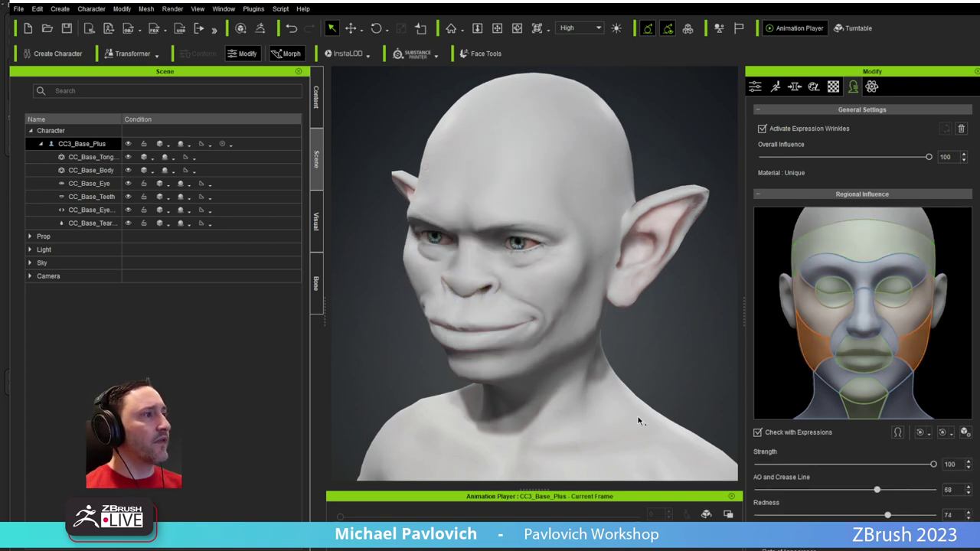
# Play the Dramatic_Male wrinkle check, view the face from a three-quarter angle and pause the playback
pyautogui.rightClick(578, 518)
pyautogui.moveTo(627, 469)
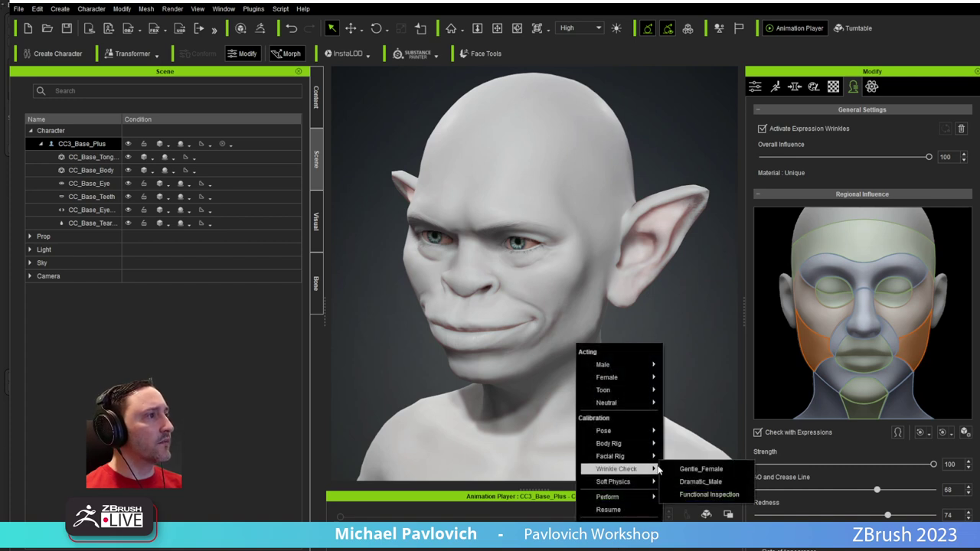
pyautogui.click(698, 482)
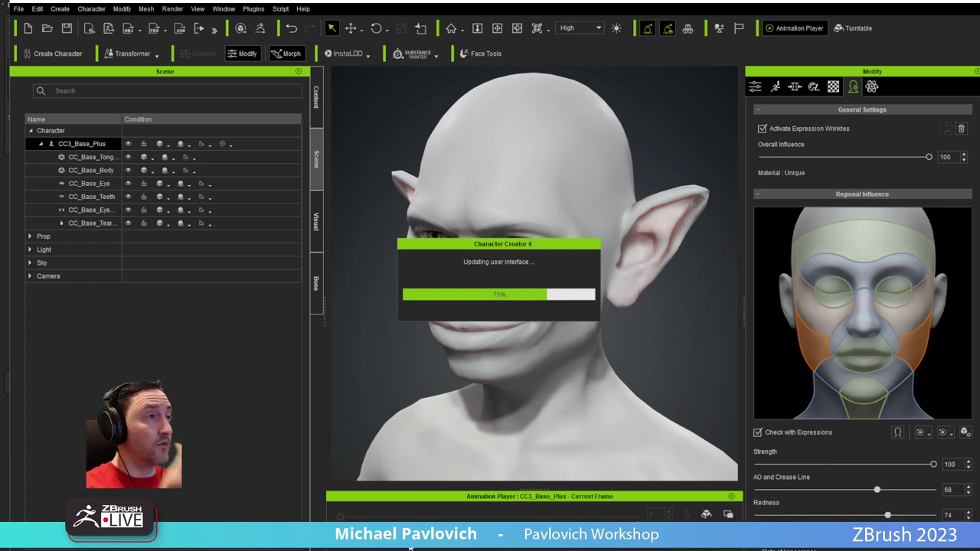
pyautogui.click(408, 538)
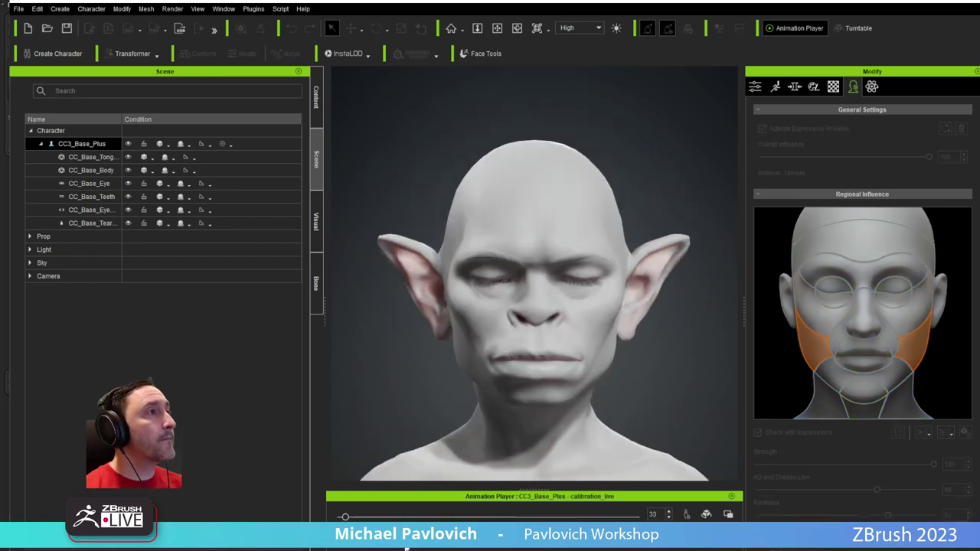
pyautogui.moveTo(528, 383); pyautogui.dragTo(476, 389, button='right')
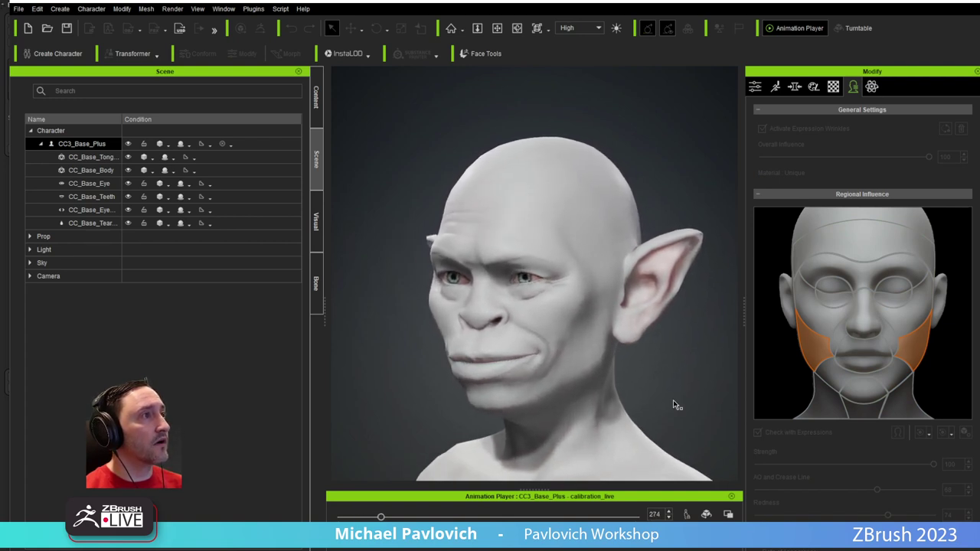
pyautogui.click(313, 92)
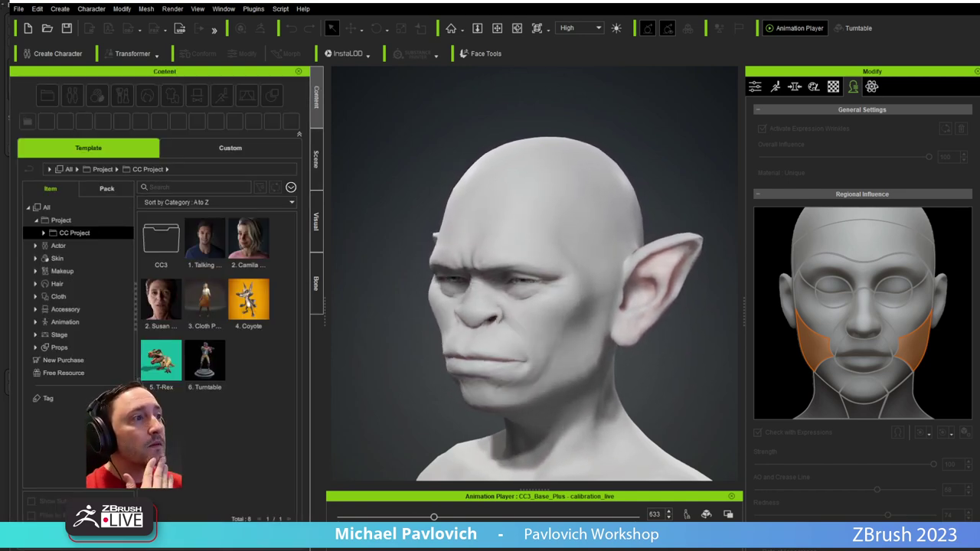
pyautogui.press('space')
# Browse the Realistic and Stylized presets of Wrinkle Essentials in the actor's Expression Wrinkles library
pyautogui.click(33, 245)
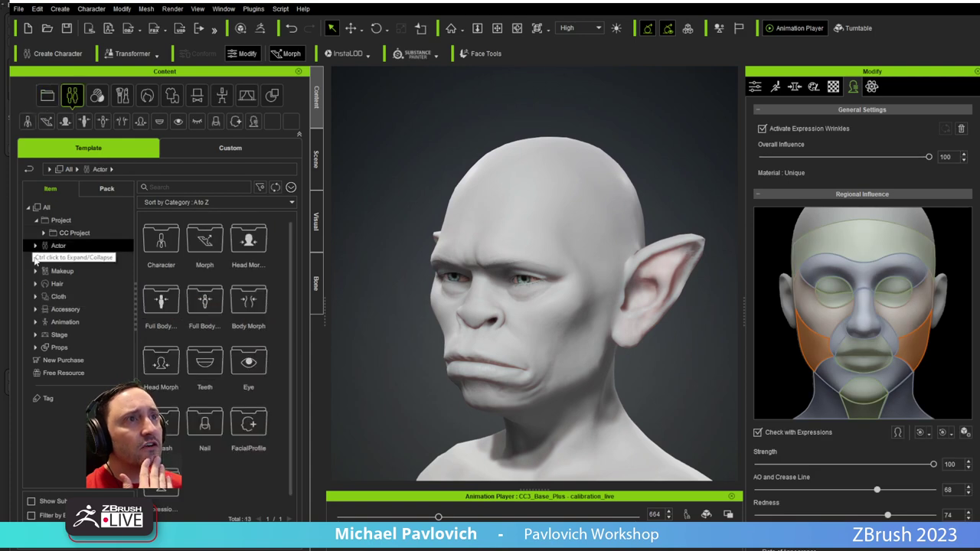
pyautogui.click(44, 388)
pyautogui.click(44, 388)
pyautogui.click(43, 400)
pyautogui.scroll(-1, 55, 400)
pyautogui.click(61, 431)
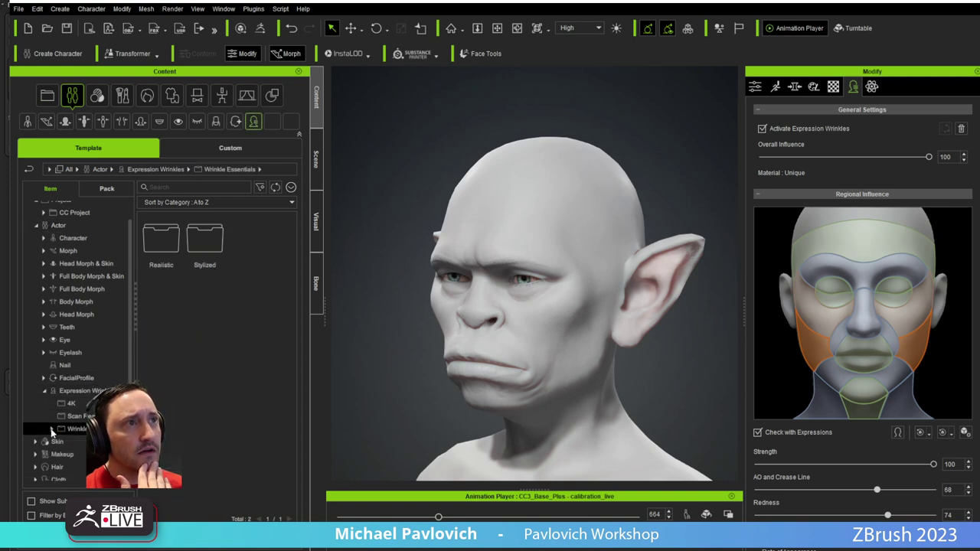
pyautogui.click(77, 442)
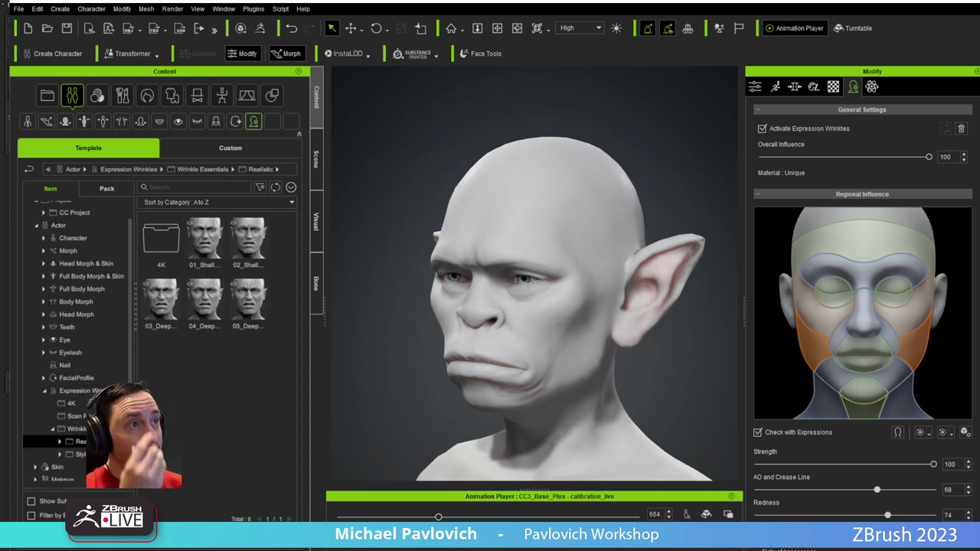
pyautogui.click(81, 454)
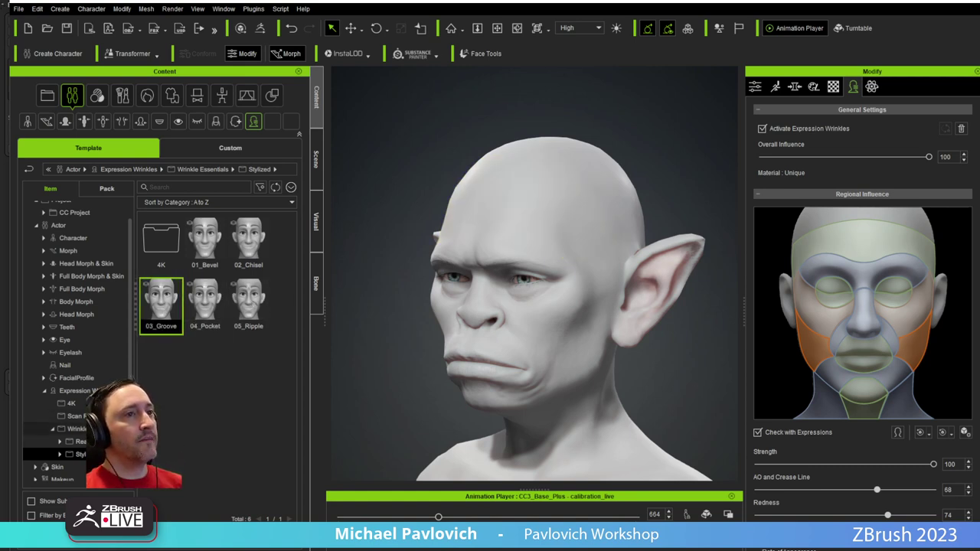
pyautogui.click(77, 442)
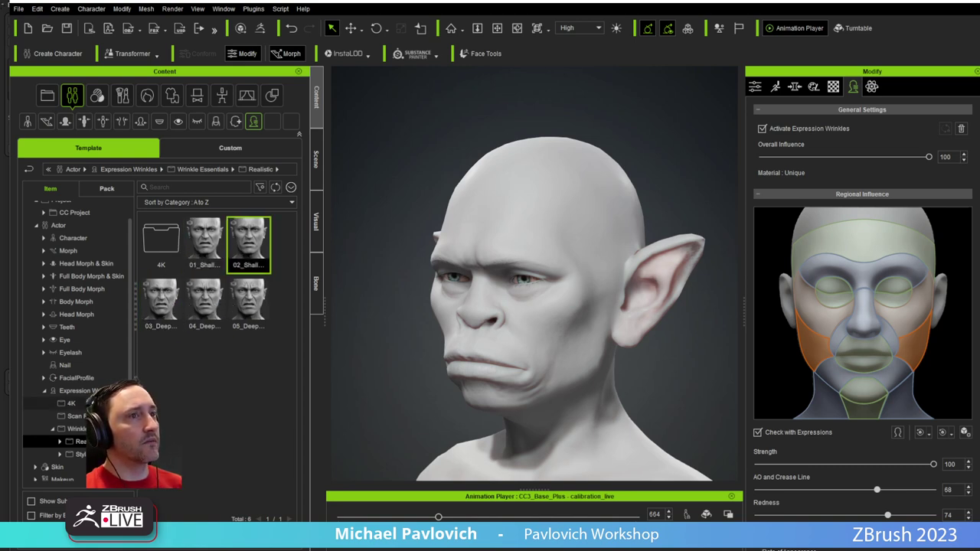
pyautogui.click(39, 454)
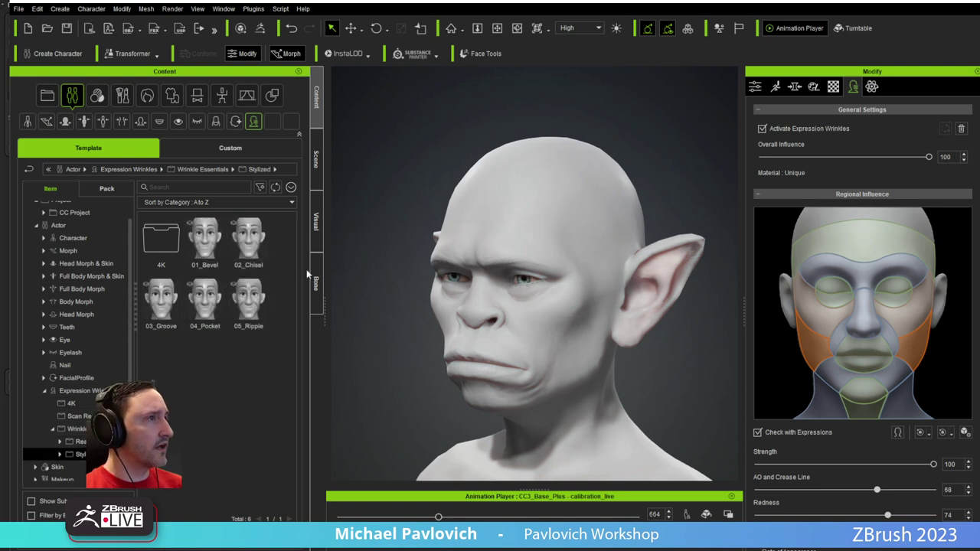
# Switch to ZBrush and raise the CC_Base_Body subtool to subdivision level 6
pyautogui.moveTo(505, 173); pyautogui.dragTo(579, 179, button='right')
pyautogui.scroll(-8, 579, 180)
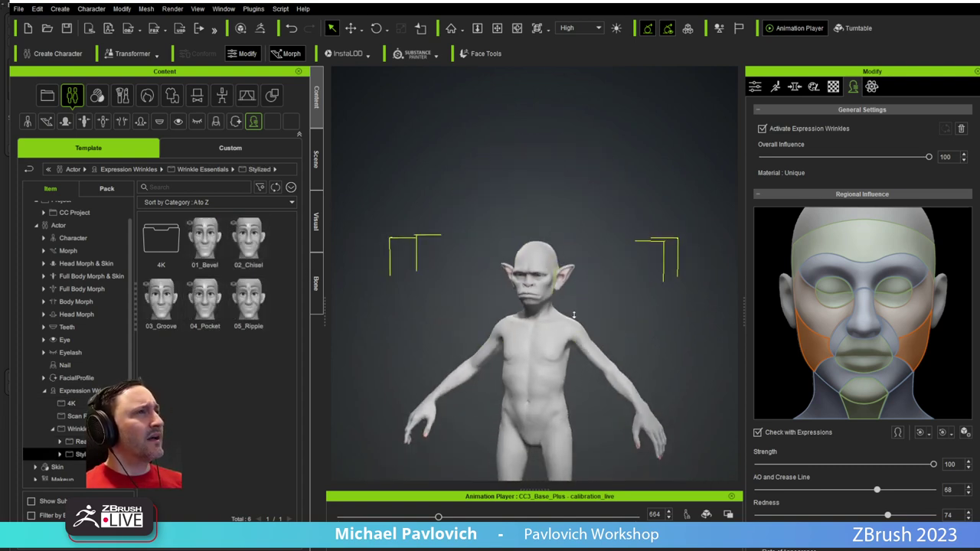
pyautogui.moveTo(587, 287); pyautogui.dragTo(555, 197, button='middle')
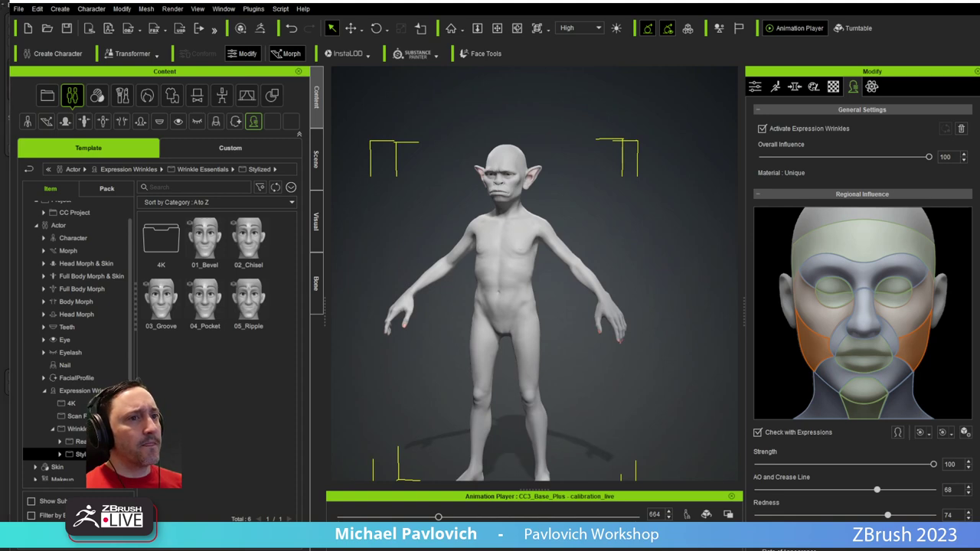
pyautogui.hotkey('alt', 'Tab')
pyautogui.moveTo(751, 261); pyautogui.dragTo(626, 222)
pyautogui.scroll(-1, 890, 217)
pyautogui.scroll(-3, 933, 344)
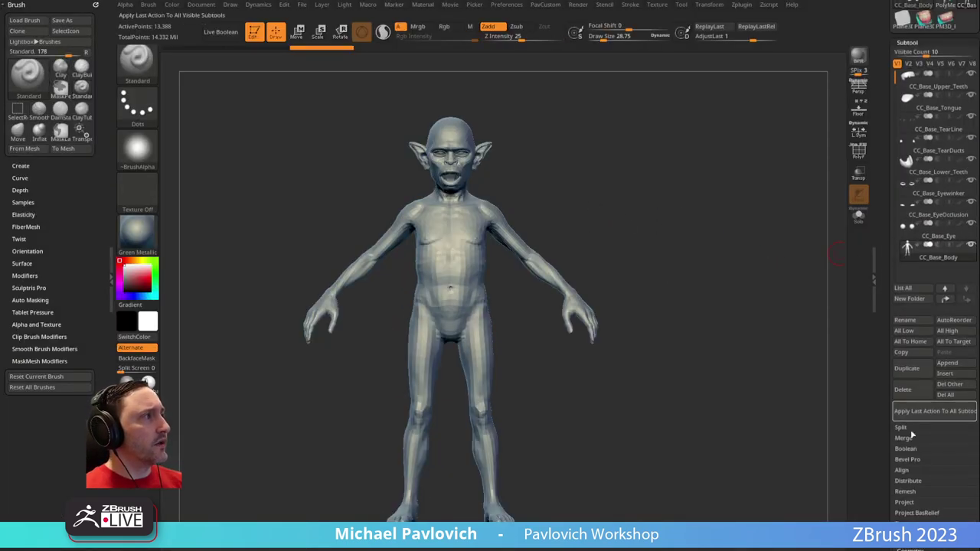
pyautogui.scroll(-3, 911, 429)
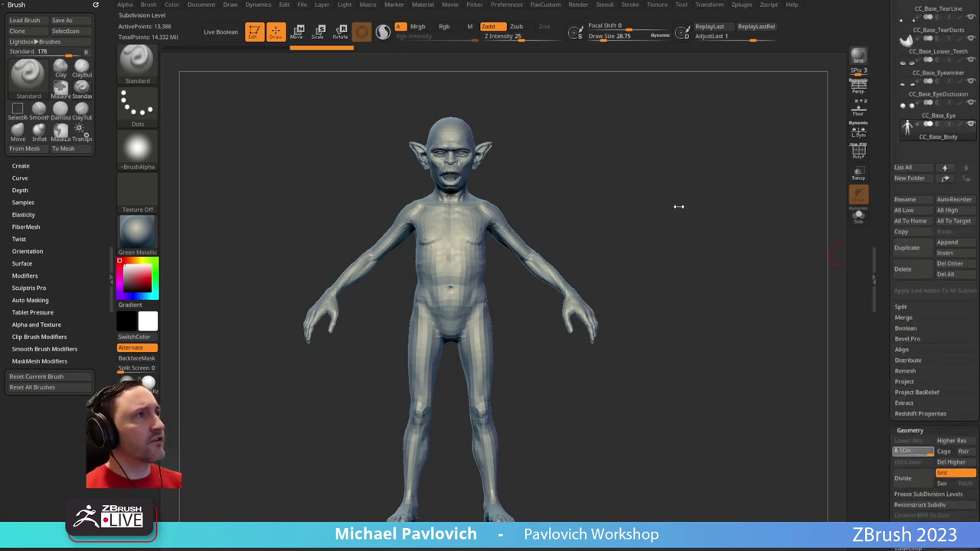
# Examine the goblin's sculpted head and open mouth up close and reduce the Draw Size to about 3.84
pyautogui.moveTo(695, 204); pyautogui.dragTo(675, 205)
pyautogui.keyDown('alt'); pyautogui.moveTo(636, 173); pyautogui.dragTo(632, 306); pyautogui.keyUp('alt')
pyautogui.keyDown('alt'); pyautogui.moveTo(594, 151); pyautogui.dragTo(622, 367); pyautogui.keyUp('alt')
pyautogui.keyDown('alt'); pyautogui.moveTo(606, 109); pyautogui.dragTo(632, 447); pyautogui.keyUp('alt')
pyautogui.keyDown('alt'); pyautogui.moveTo(616, 170); pyautogui.dragTo(643, 325); pyautogui.keyUp('alt')
pyautogui.moveTo(754, 322)
pyautogui.mouseDown()
pyautogui.moveTo(718, 322)
pyautogui.moveTo(754, 306)
pyautogui.mouseUp()
pyautogui.keyDown('alt'); pyautogui.moveTo(695, 212); pyautogui.dragTo(781, 334); pyautogui.keyUp('alt')
pyautogui.press('s')
pyautogui.moveTo(659, 306)
pyautogui.mouseDown()
pyautogui.moveTo(684, 225)
pyautogui.moveTo(724, 282)
pyautogui.mouseUp()
pyautogui.press('s')
pyautogui.moveTo(586, 332); pyautogui.dragTo(578, 332)
pyautogui.moveTo(618, 338); pyautogui.dragTo(636, 311)
# Isolate the CC_Base_Upper_Teeth subtool, raise it to subdivision level 5 and examine the teeth up close
pyautogui.keyDown('alt'); pyautogui.click(523, 329); pyautogui.keyUp('alt')
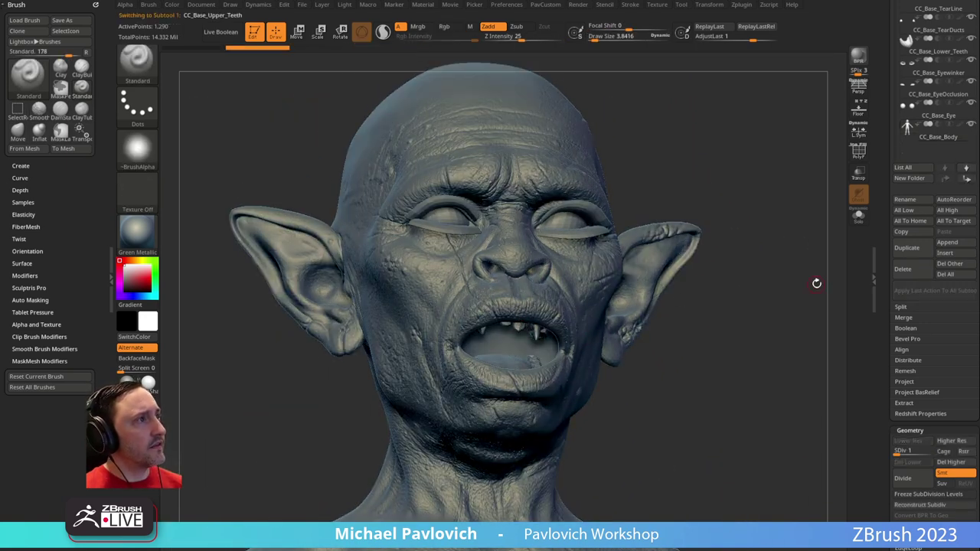
pyautogui.click(858, 215)
pyautogui.press('d')
pyautogui.press('d')
pyautogui.press('d')
pyautogui.press('d')
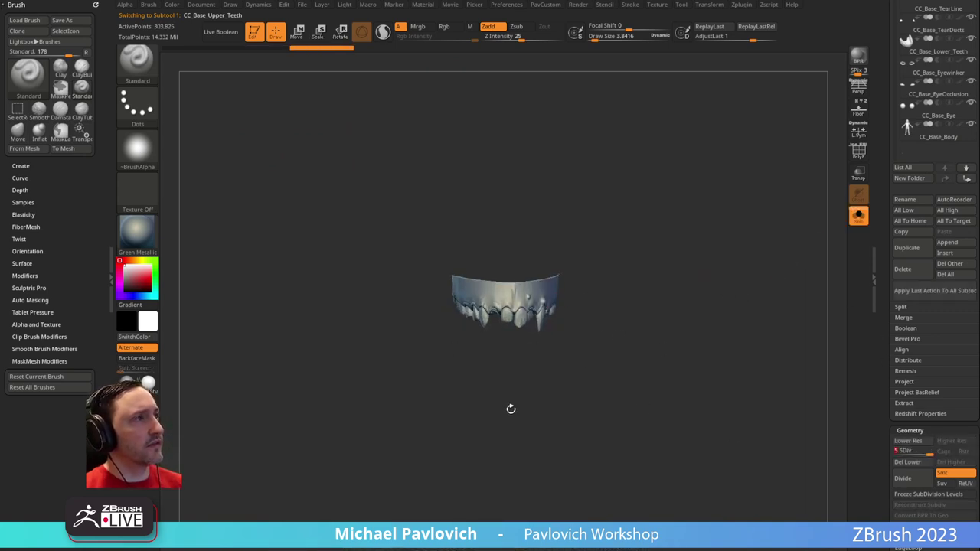
pyautogui.moveTo(634, 298)
pyautogui.keyDown('alt'); pyautogui.mouseDown()
pyautogui.moveTo(654, 282)
pyautogui.moveTo(715, 314)
pyautogui.mouseUp(); pyautogui.keyUp('alt')
pyautogui.moveTo(716, 261)
pyautogui.keyDown('alt'); pyautogui.mouseDown()
pyautogui.moveTo(748, 302)
pyautogui.moveTo(604, 257)
pyautogui.mouseUp(); pyautogui.keyUp('alt')
pyautogui.keyDown('alt'); pyautogui.moveTo(704, 351); pyautogui.dragTo(657, 346); pyautogui.keyUp('alt')
# Turn on the polypaint display of the CC_Base_Upper_Teeth subtool and view the teeth from the other side
pyautogui.moveTo(883, 231); pyautogui.dragTo(884, 350)
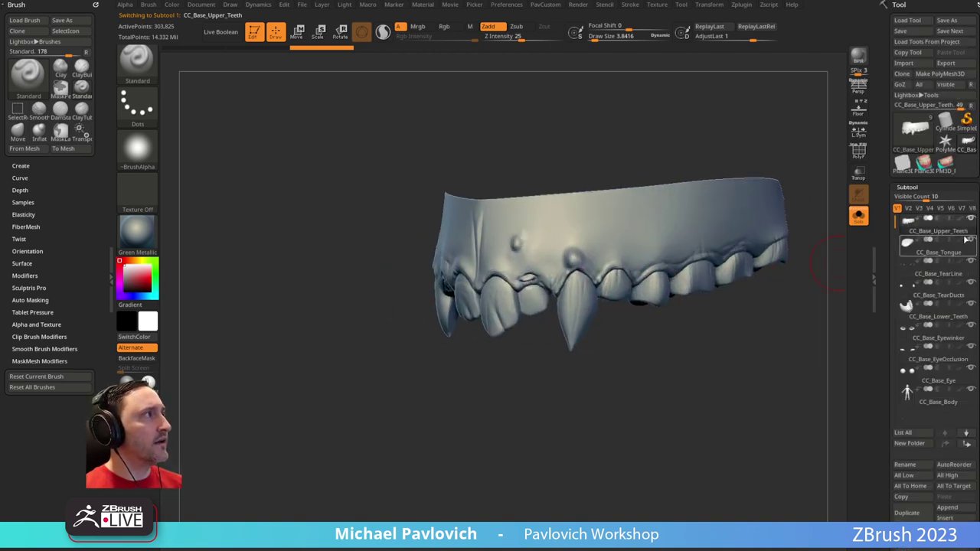
pyautogui.click(962, 219)
pyautogui.moveTo(451, 383)
pyautogui.mouseDown()
pyautogui.moveTo(642, 372)
pyautogui.moveTo(660, 342)
pyautogui.mouseUp()
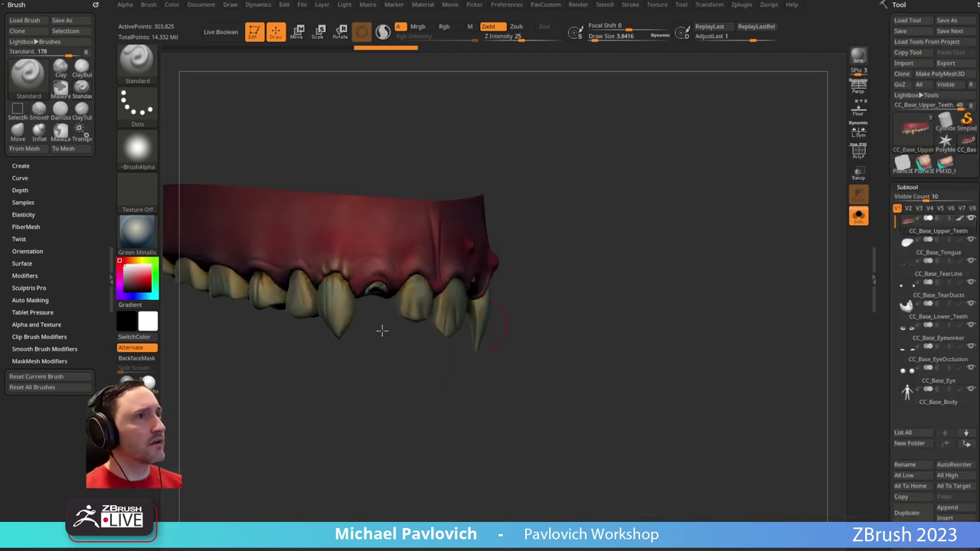
# Change the material to SkinShade4, inspect the painted teeth and turn off the upper teeth's polypaint display
pyautogui.click(136, 243)
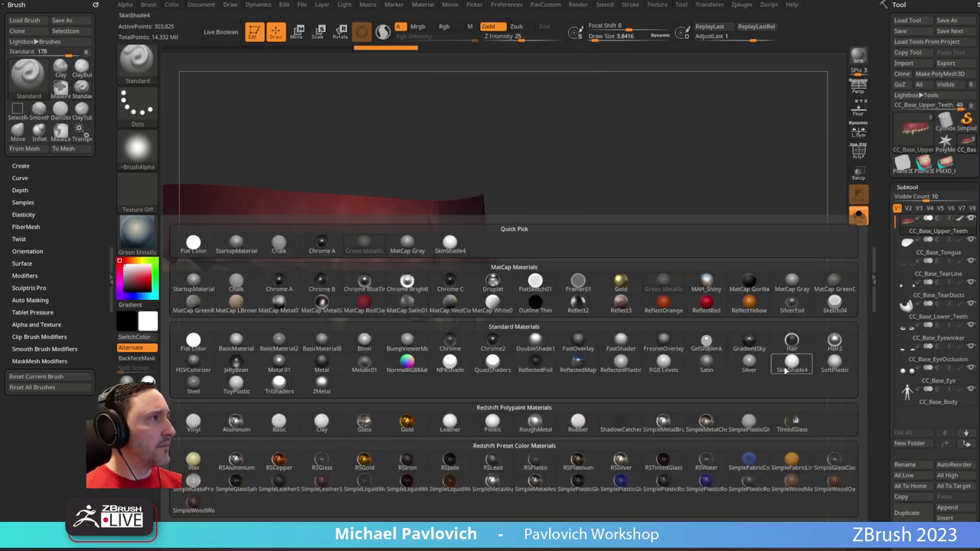
pyautogui.click(685, 289)
pyautogui.moveTo(684, 289); pyautogui.dragTo(798, 264)
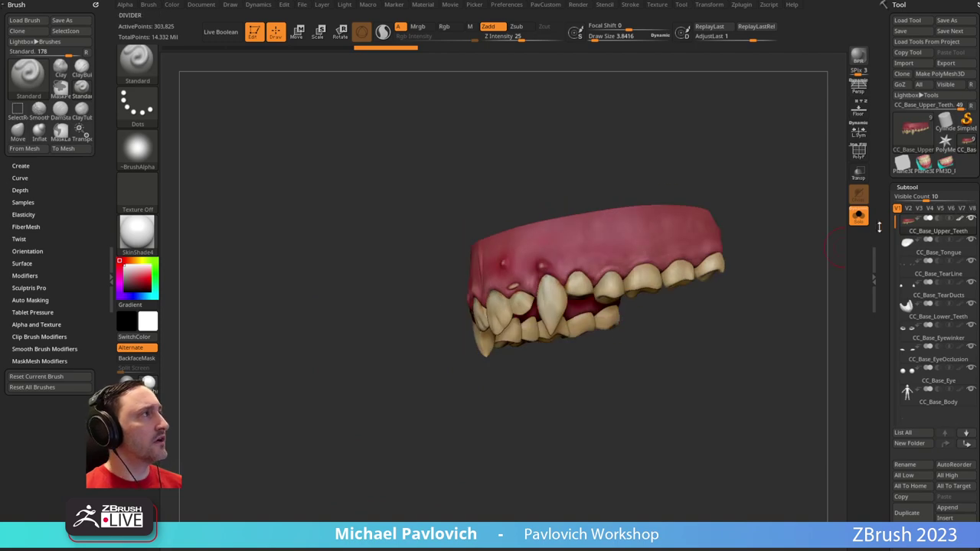
pyautogui.click(960, 219)
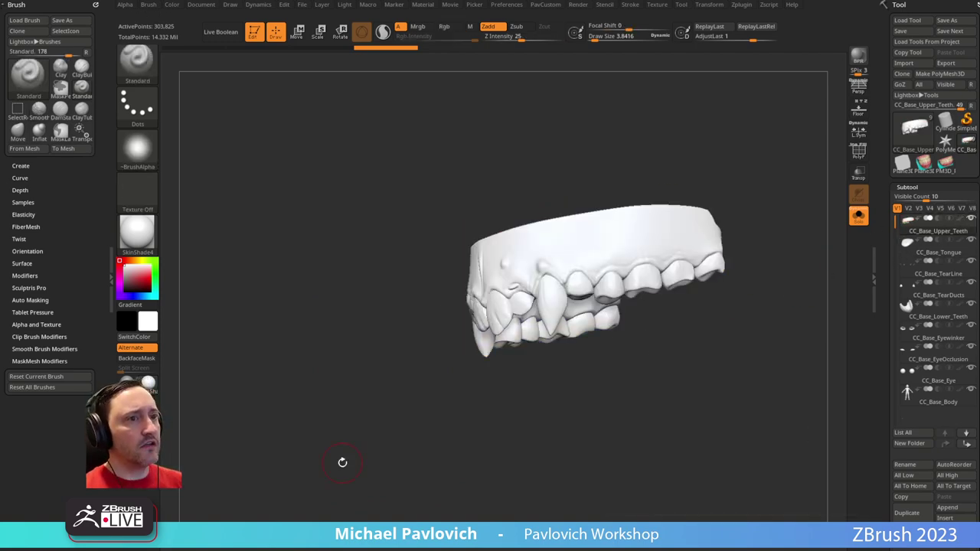
# Switch to Character Creator, look over the Substance Painter options and close them without choosing one
pyautogui.hotkey('alt', 'Tab')
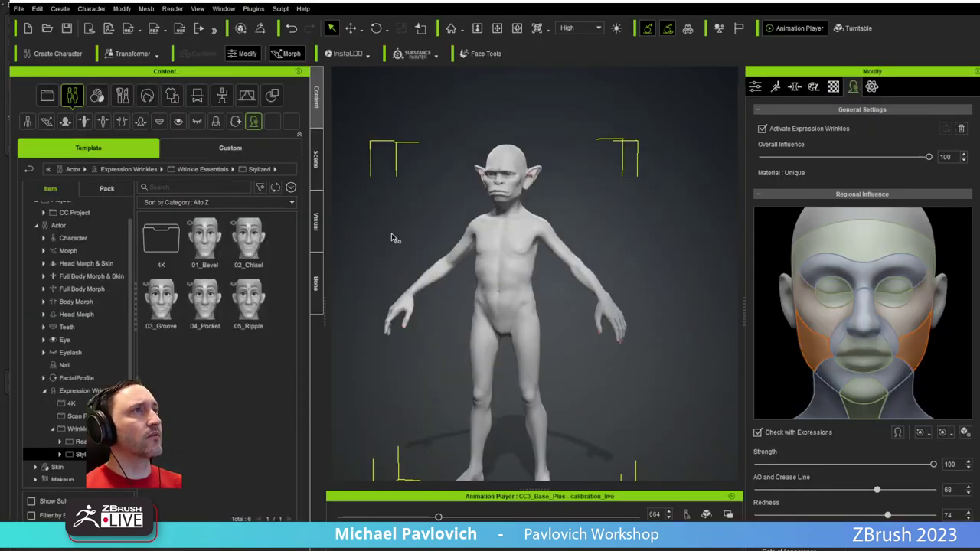
pyautogui.click(434, 58)
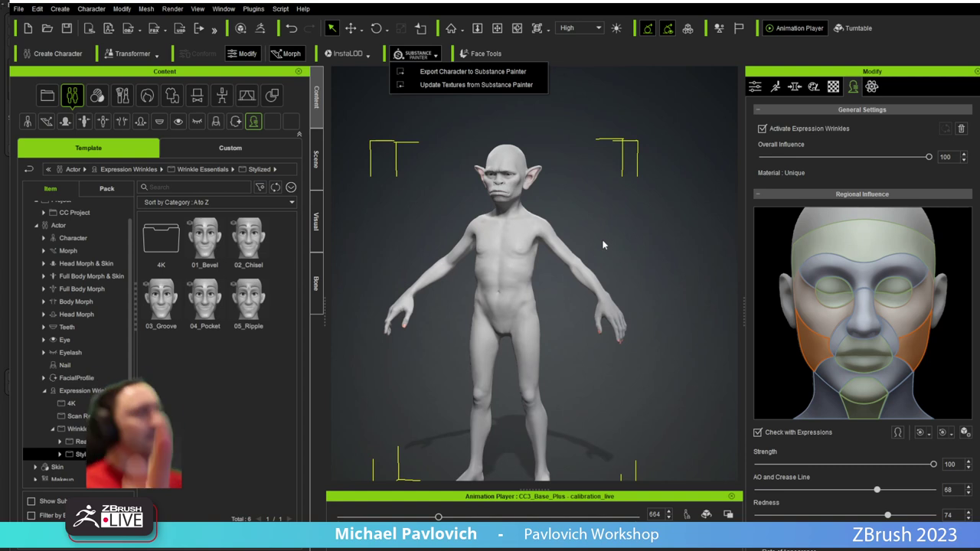
pyautogui.click(635, 247)
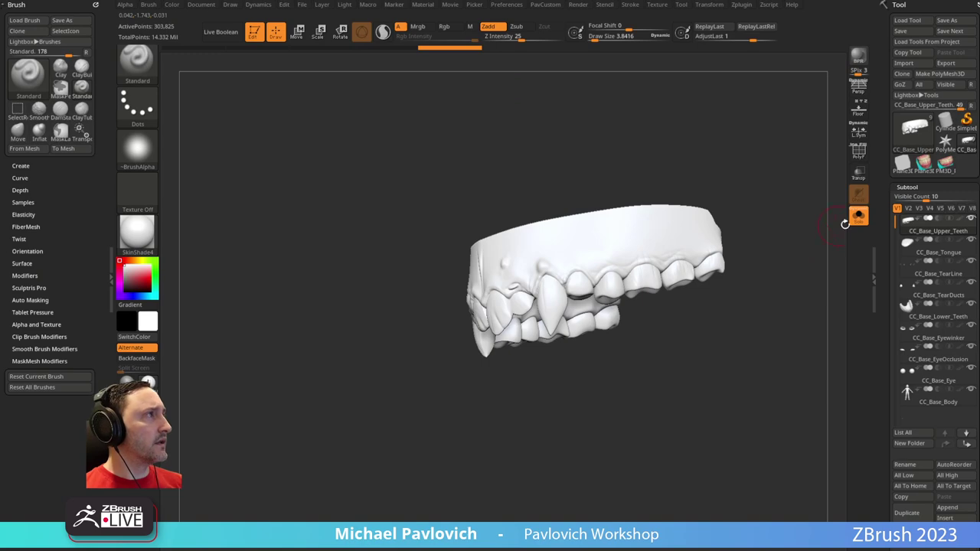
# Turn off Solo mode to show all the goblin's subtools, change the material to Green Metallic and frame the head from the front
pyautogui.click(857, 216)
pyautogui.click(137, 232)
pyautogui.click(366, 245)
pyautogui.moveTo(322, 350); pyautogui.dragTo(659, 243)
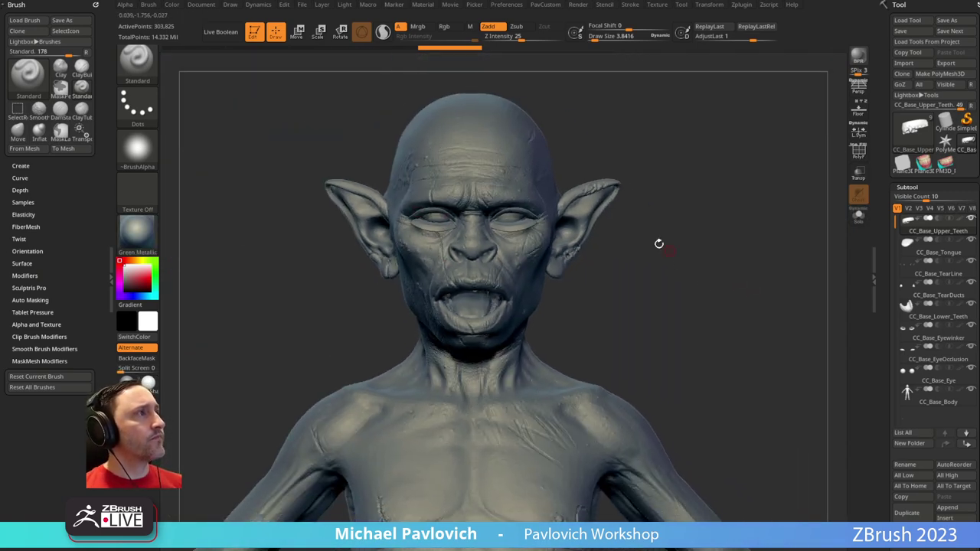
# Hide the CC_Base_Eyewinker subtool covering the eyes and make CC_Base_Body the active subtool
pyautogui.keyDown('alt'); pyautogui.click(511, 224); pyautogui.keyUp('alt')
pyautogui.moveTo(944, 343)
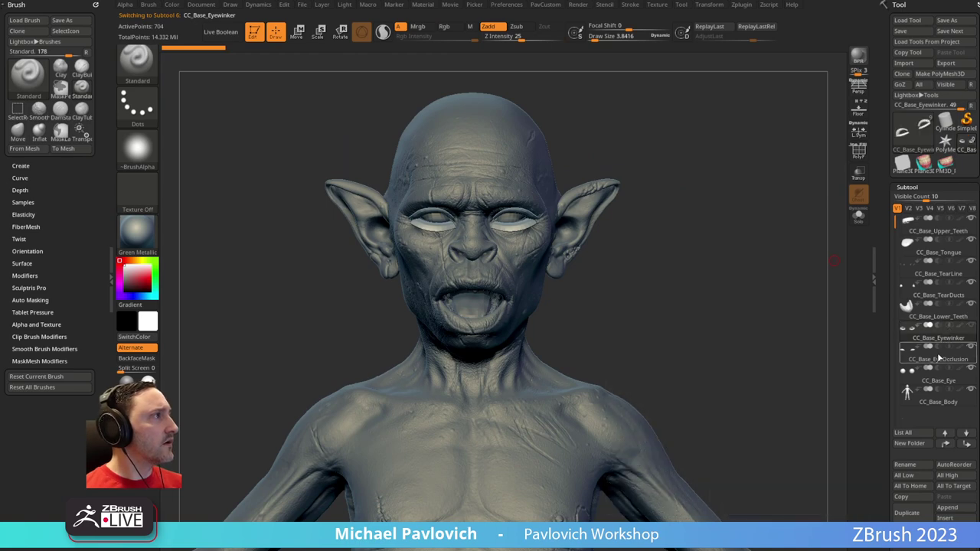
pyautogui.click(940, 325)
pyautogui.keyDown('alt'); pyautogui.click(511, 297); pyautogui.keyUp('alt')
# Reduce the Draw Size to 10.99 and examine the body's sculpted skin details from the front around to the full back
pyautogui.moveTo(730, 291); pyautogui.dragTo(624, 290)
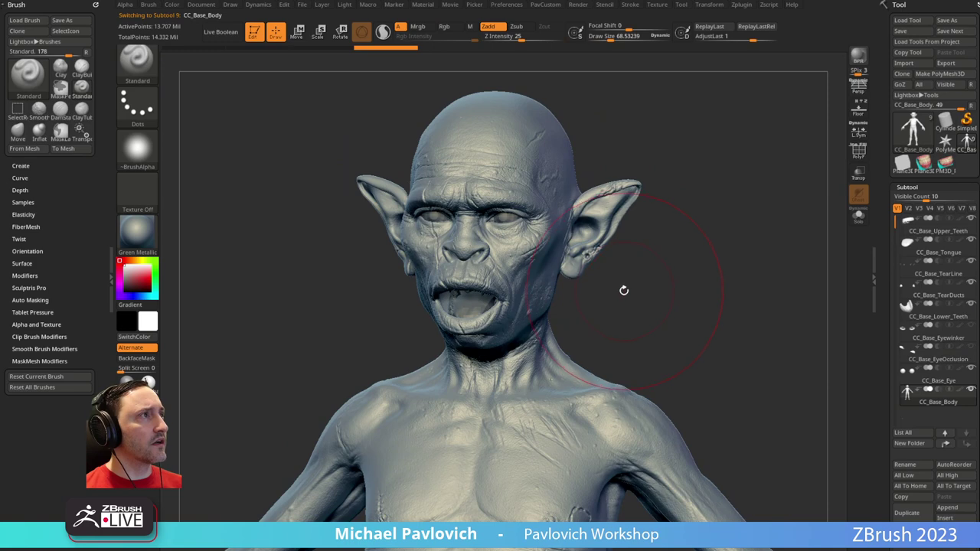
pyautogui.keyDown('alt'); pyautogui.moveTo(669, 317); pyautogui.dragTo(644, 268); pyautogui.keyUp('alt')
pyautogui.moveTo(737, 278)
pyautogui.keyDown('alt'); pyautogui.mouseDown()
pyautogui.moveTo(721, 265)
pyautogui.moveTo(653, 268)
pyautogui.mouseUp(); pyautogui.keyUp('alt')
pyautogui.moveTo(786, 280)
pyautogui.keyDown('alt'); pyautogui.mouseDown()
pyautogui.moveTo(665, 247)
pyautogui.moveTo(681, 300)
pyautogui.mouseUp(); pyautogui.keyUp('alt')
pyautogui.press('s')
pyautogui.click(692, 276)
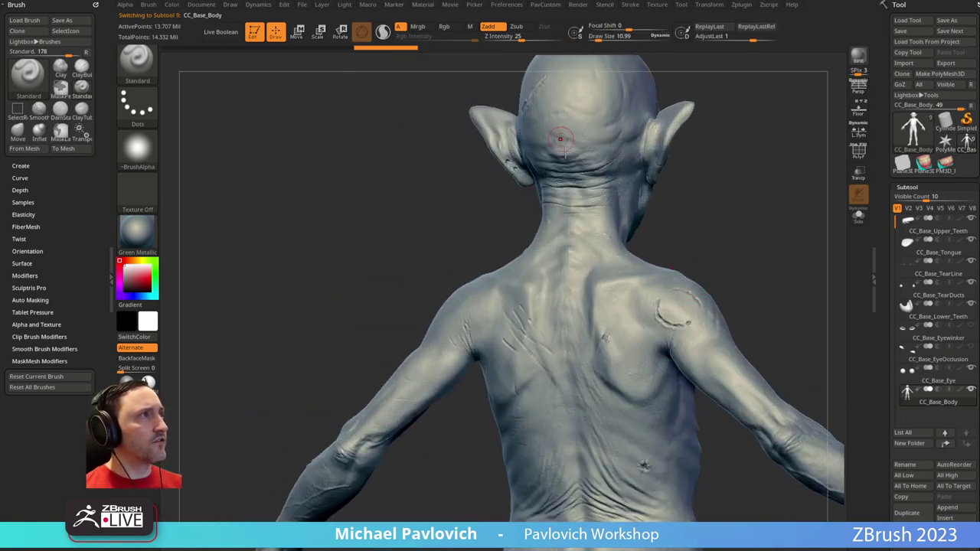
pyautogui.keyDown('alt'); pyautogui.moveTo(770, 295); pyautogui.dragTo(537, 208); pyautogui.keyUp('alt')
pyautogui.press('f')
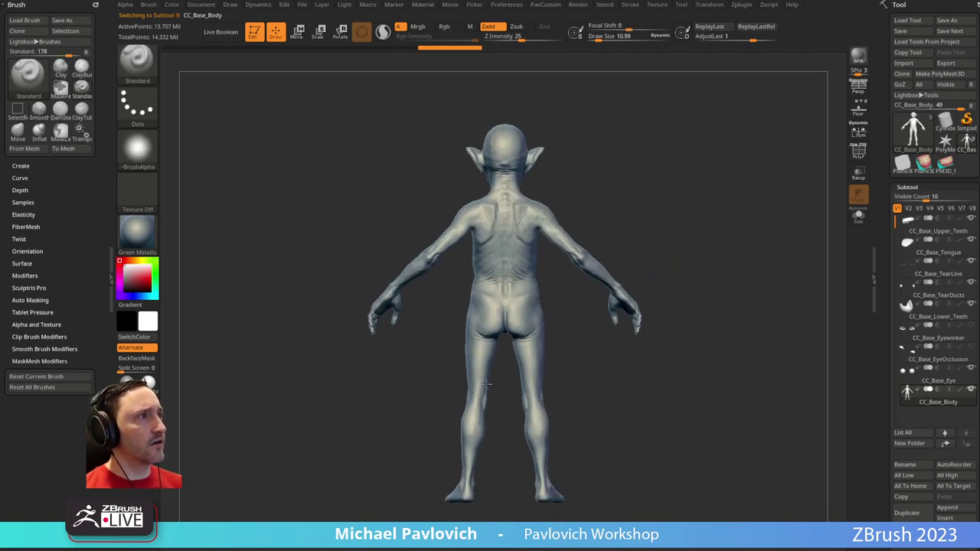
# Bring the goblin's head and torso into a front three-quarter view and set the Draw Size to about 9.7
pyautogui.moveTo(684, 247)
pyautogui.mouseDown()
pyautogui.moveTo(730, 201)
pyautogui.moveTo(689, 228)
pyautogui.moveTo(717, 265)
pyautogui.moveTo(724, 251)
pyautogui.mouseUp()
pyautogui.press('s')
pyautogui.click(695, 229)
pyautogui.press('s')
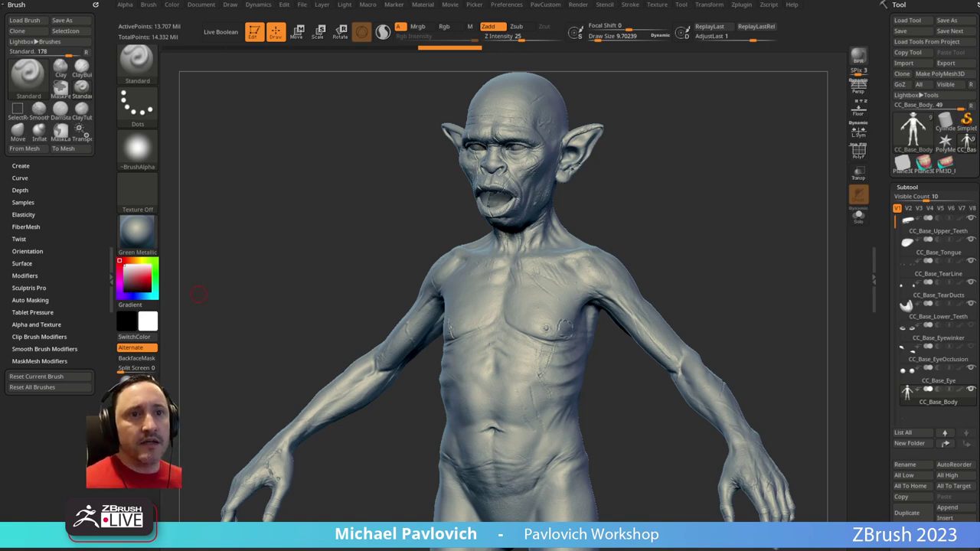
# Compare with the goblin in Character Creator, return to ZBrush, set the Draw Size to 18.76 and view the body straight from the front
pyautogui.hotkey('alt', 'Tab')
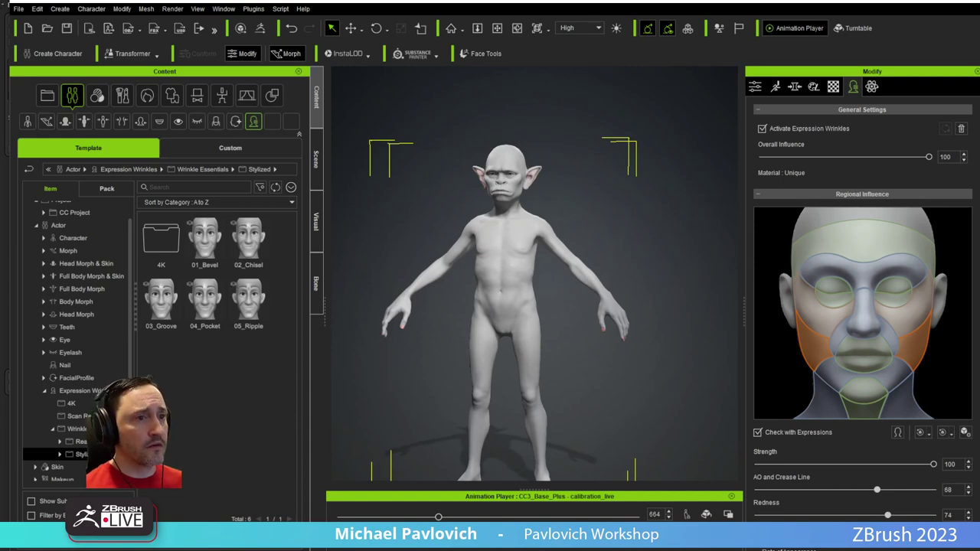
pyautogui.hotkey('alt', 'Tab')
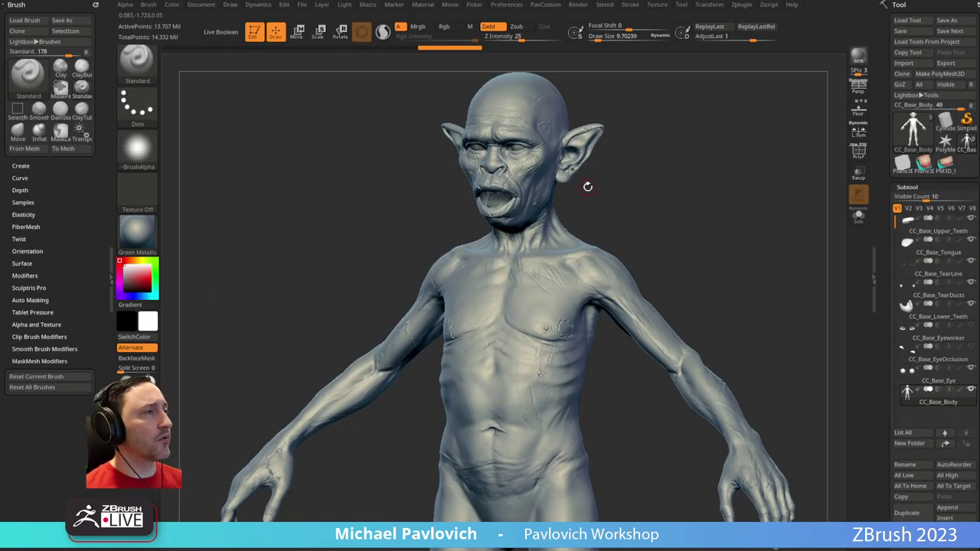
pyautogui.press('s')
pyautogui.keyDown('shift'); pyautogui.moveTo(642, 200); pyautogui.dragTo(640, 212); pyautogui.keyUp('shift')
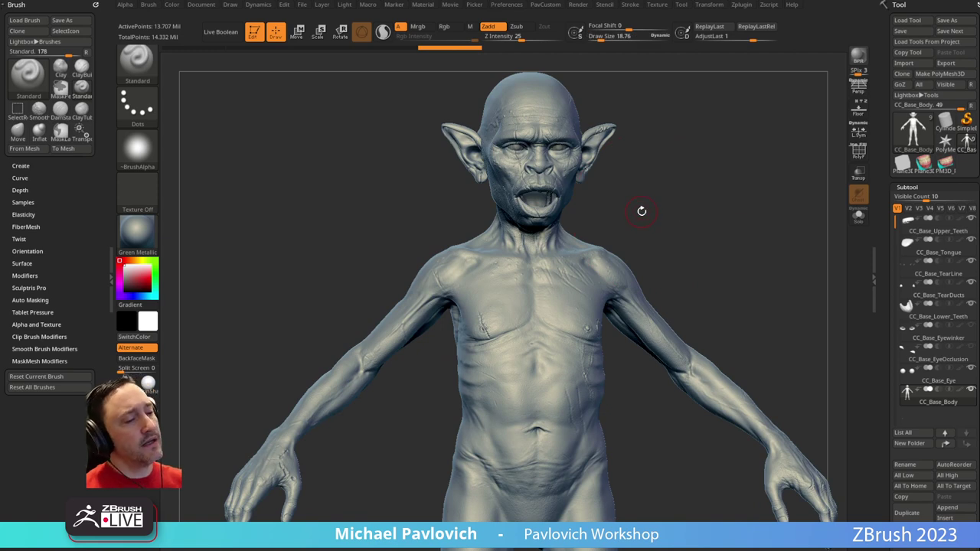
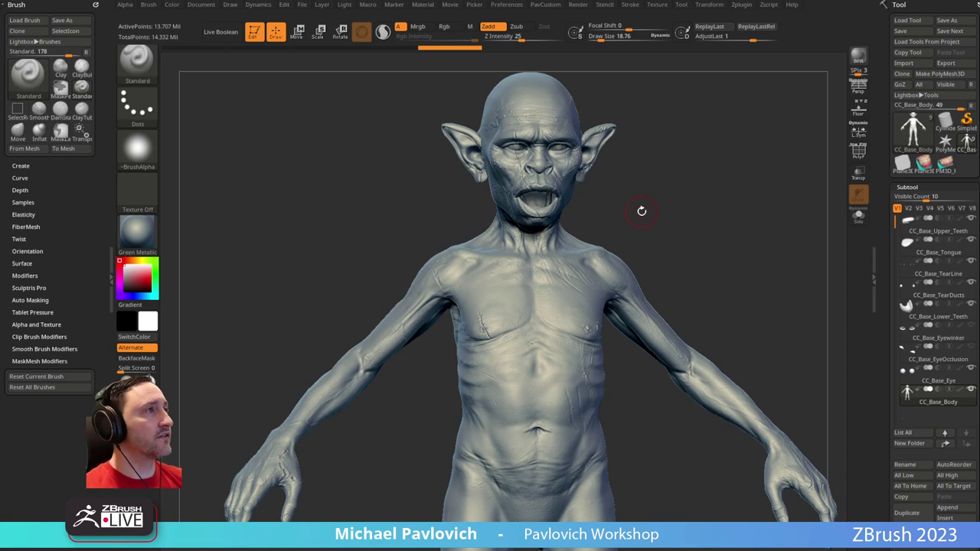
# Examine the goblin's head and sculpted wrinkles up close and reduce the Draw Size to about 3.18
pyautogui.moveTo(719, 153)
pyautogui.mouseDown()
pyautogui.moveTo(728, 148)
pyautogui.moveTo(675, 148)
pyautogui.moveTo(634, 184)
pyautogui.moveTo(643, 191)
pyautogui.mouseUp()
pyautogui.press('s')
pyautogui.moveTo(677, 220)
pyautogui.keyDown('alt'); pyautogui.mouseDown()
pyautogui.moveTo(655, 201)
pyautogui.moveTo(604, 205)
pyautogui.mouseUp(); pyautogui.keyUp('alt')
pyautogui.keyDown('alt'); pyautogui.moveTo(682, 183); pyautogui.dragTo(645, 114); pyautogui.keyUp('alt')
pyautogui.moveTo(671, 167)
pyautogui.keyDown('alt'); pyautogui.mouseDown()
pyautogui.moveTo(692, 192)
pyautogui.moveTo(726, 91)
pyautogui.moveTo(574, 252)
pyautogui.mouseUp(); pyautogui.keyUp('alt')
pyautogui.press('s')
pyautogui.moveTo(615, 225)
pyautogui.mouseDown()
pyautogui.moveTo(660, 286)
pyautogui.moveTo(640, 260)
pyautogui.mouseUp()
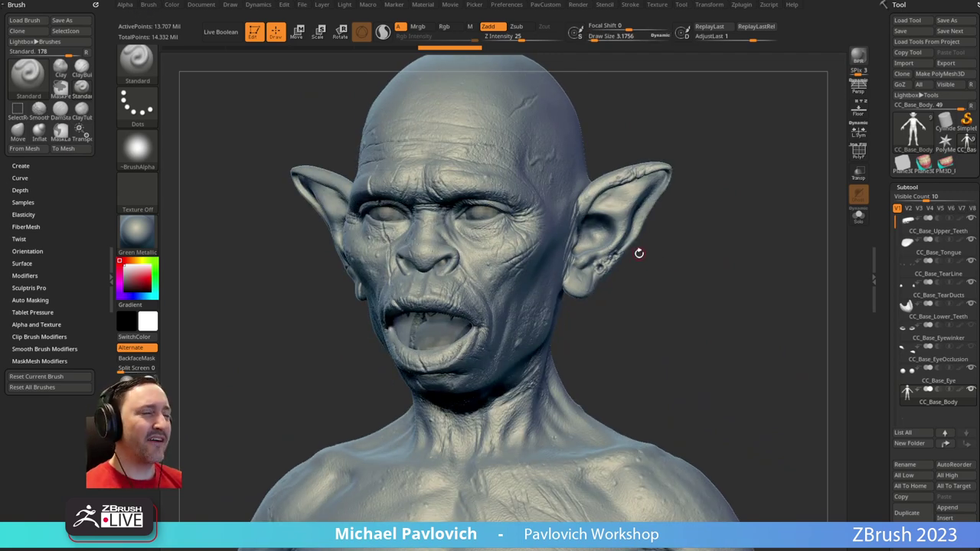
# Switch to Character Creator, display the goblin's general character attributes and return to the content library
pyautogui.hotkey('alt', 'Tab')
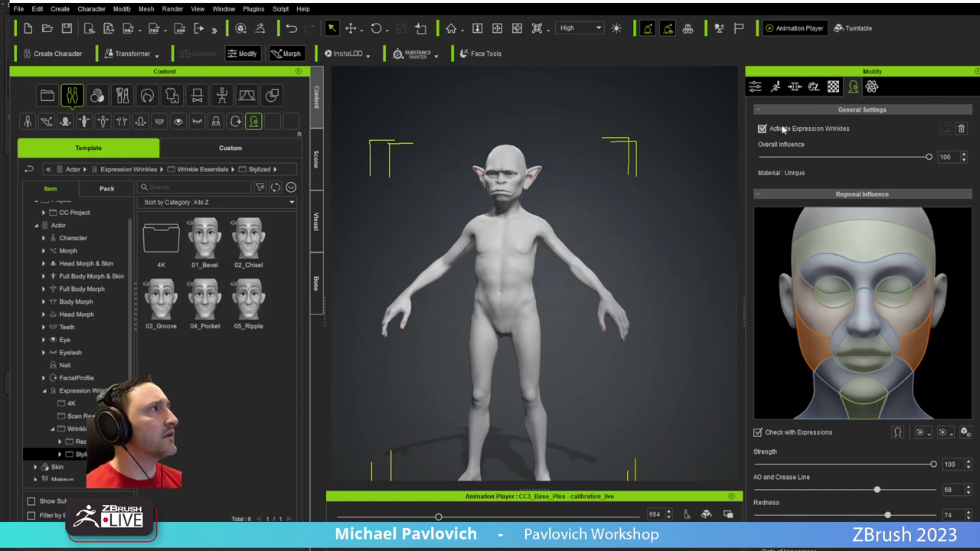
pyautogui.click(754, 86)
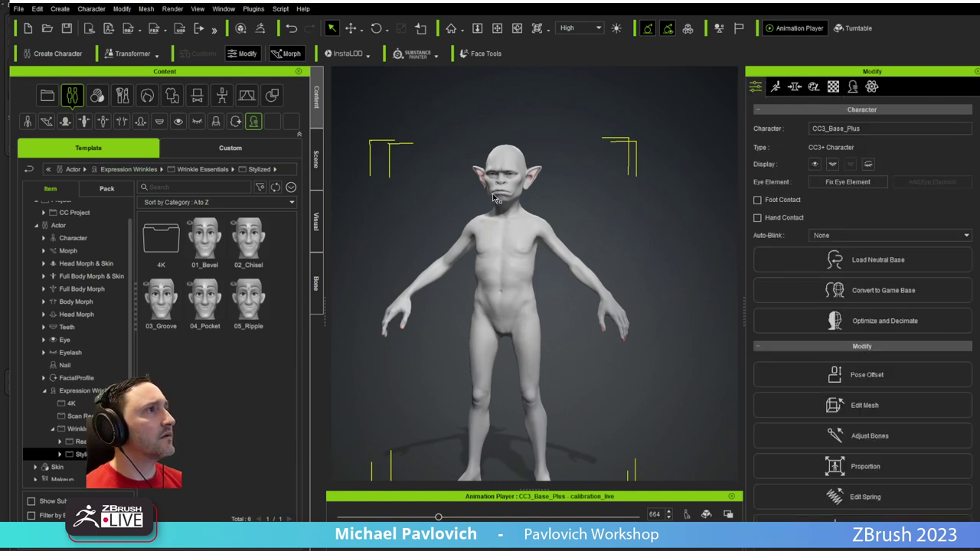
pyautogui.click(316, 161)
pyautogui.click(316, 97)
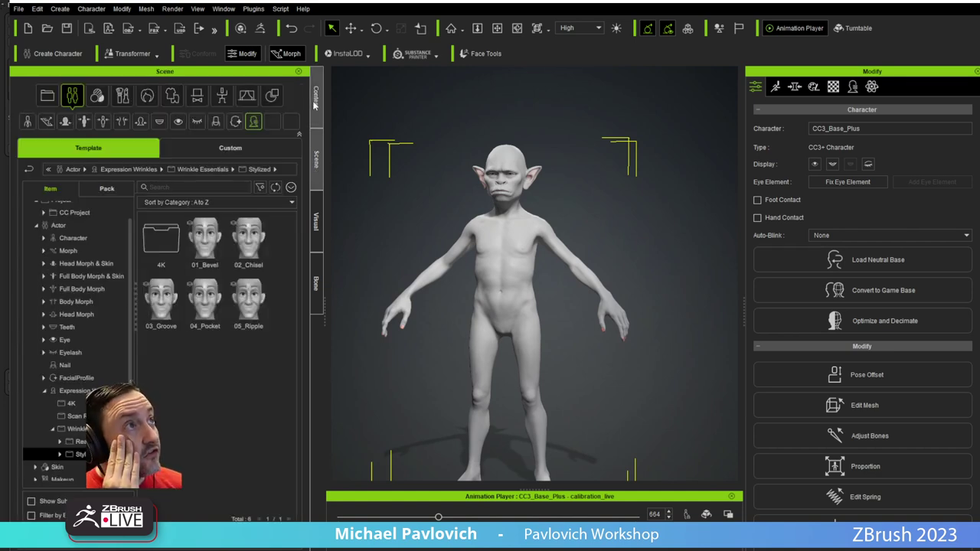
# Apply the first default male skin base to the goblin's full body, eyelashes and nails, keeping the head normal texture ignored
pyautogui.click(36, 226)
pyautogui.click(90, 94)
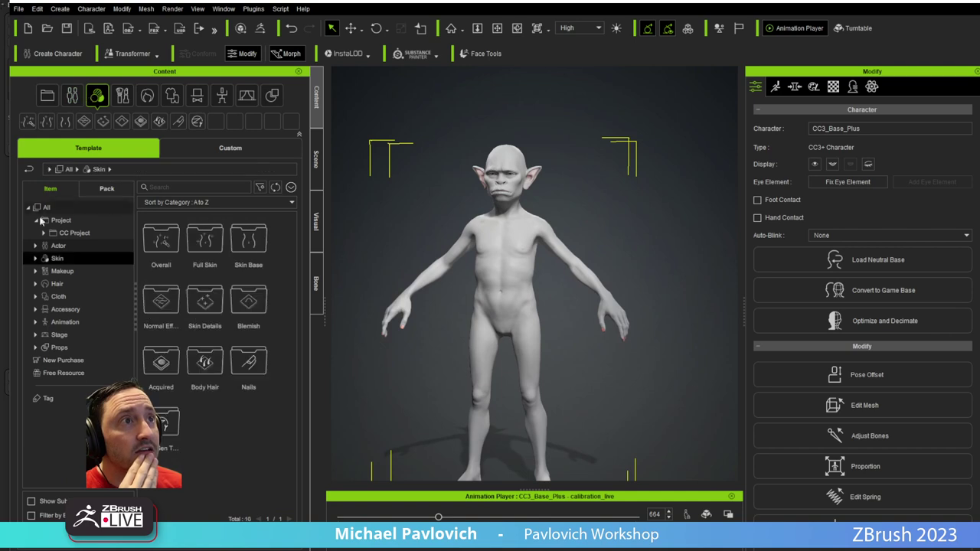
pyautogui.click(35, 258)
pyautogui.click(61, 297)
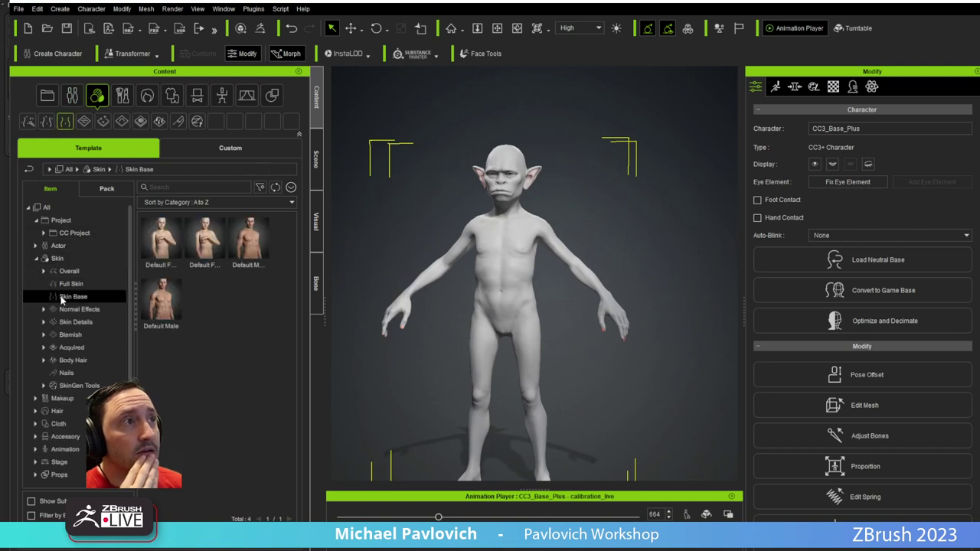
pyautogui.doubleClick(248, 252)
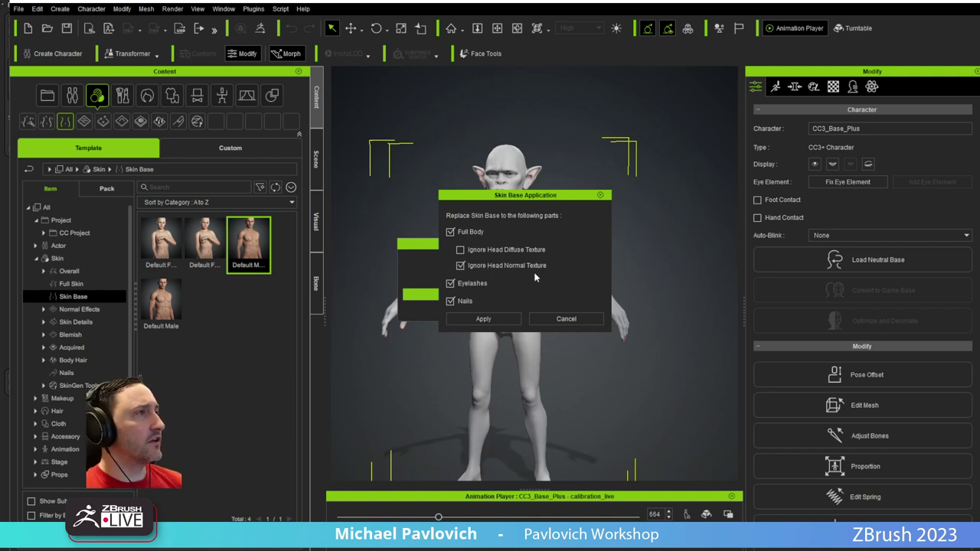
pyautogui.click(498, 319)
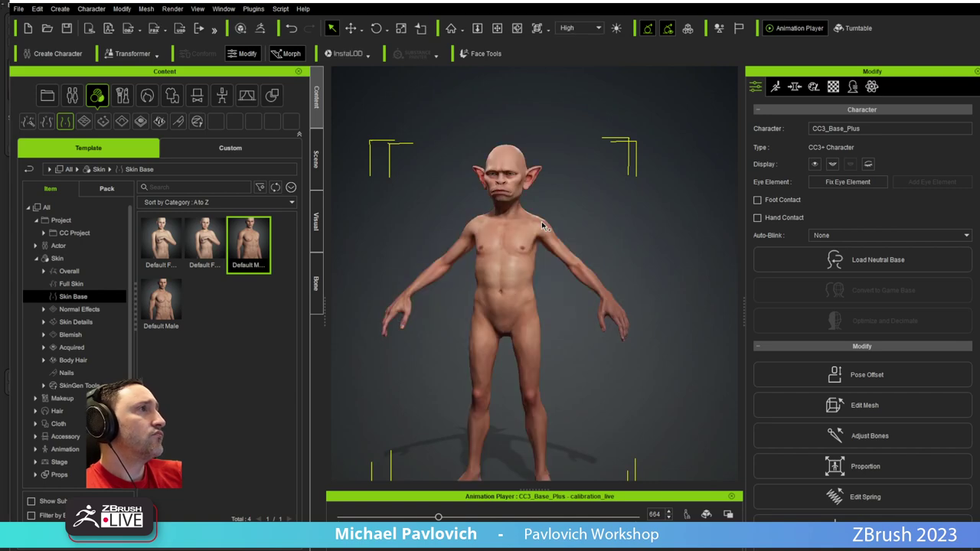
# Inspect the newly skinned head and upper body and open the skin editor for the Head material
pyautogui.scroll(10, 542, 226)
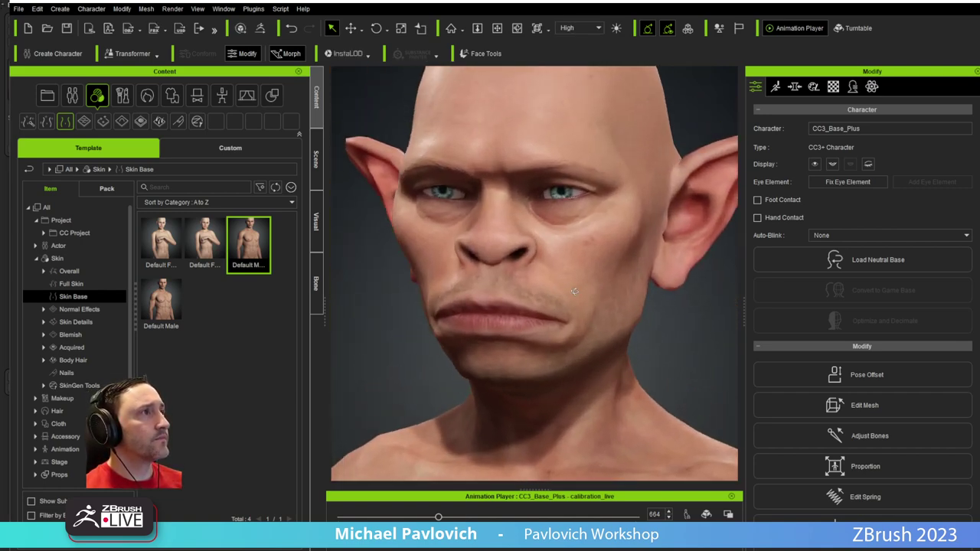
pyautogui.moveTo(574, 291)
pyautogui.mouseDown(button='right')
pyautogui.moveTo(558, 288)
pyautogui.moveTo(615, 283)
pyautogui.moveTo(577, 286)
pyautogui.mouseUp(button='right')
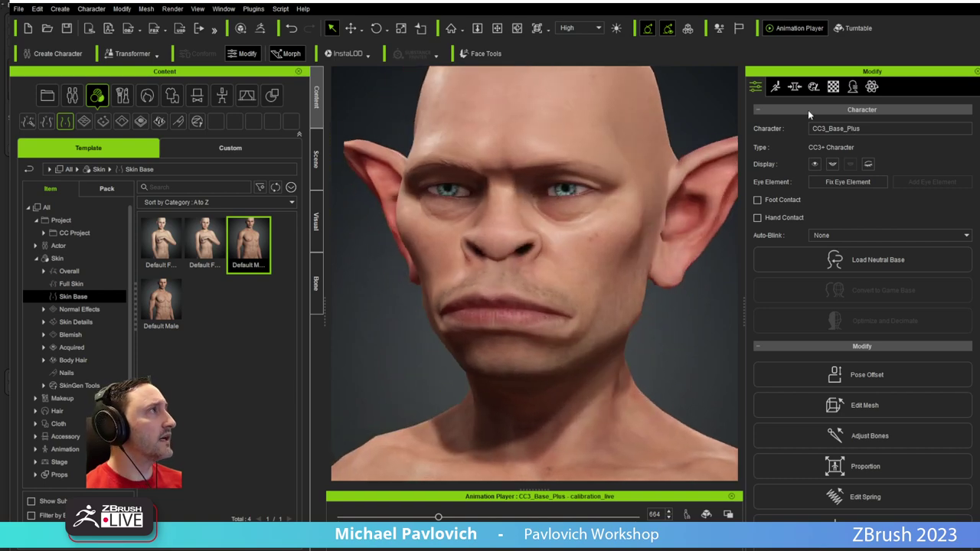
pyautogui.click(813, 86)
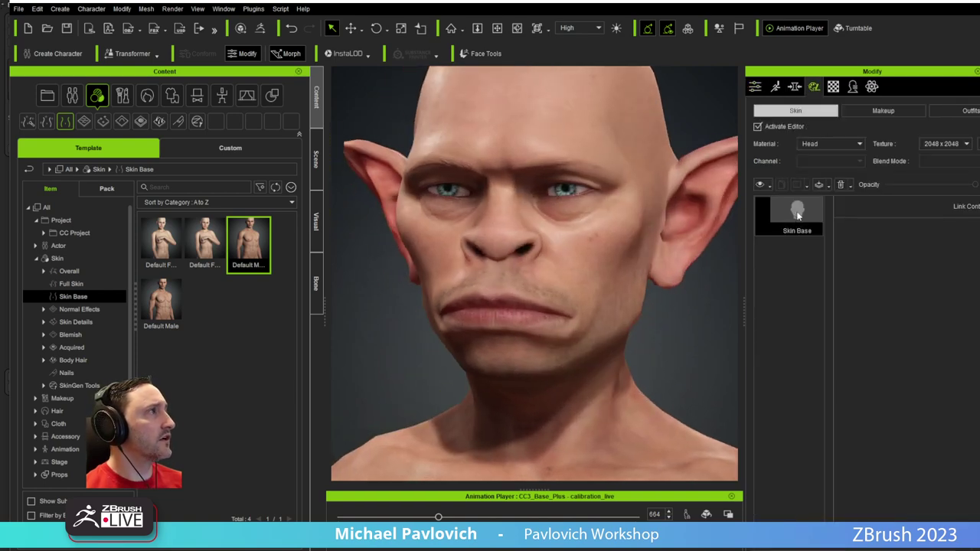
pyautogui.scroll(-8, 536, 252)
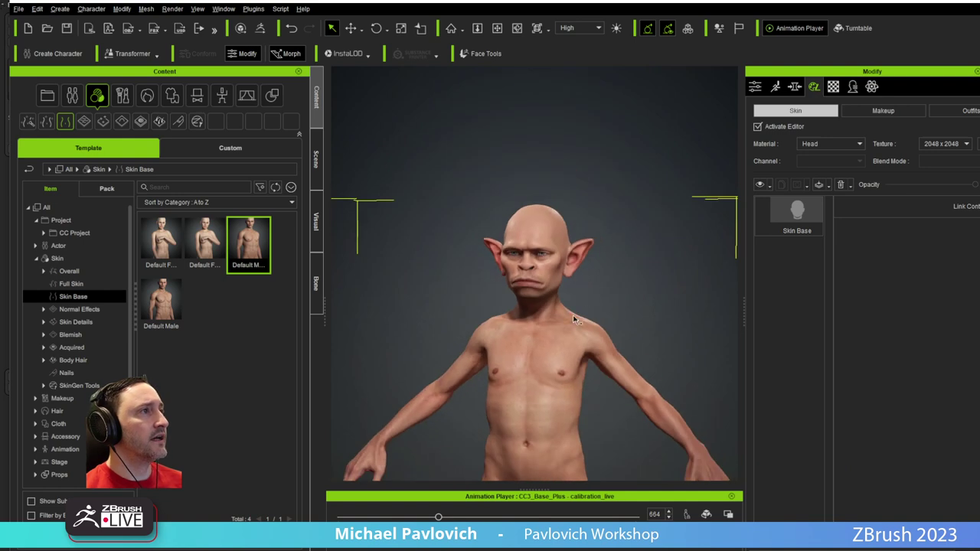
pyautogui.scroll(3, 542, 233)
pyautogui.scroll(1, 542, 233)
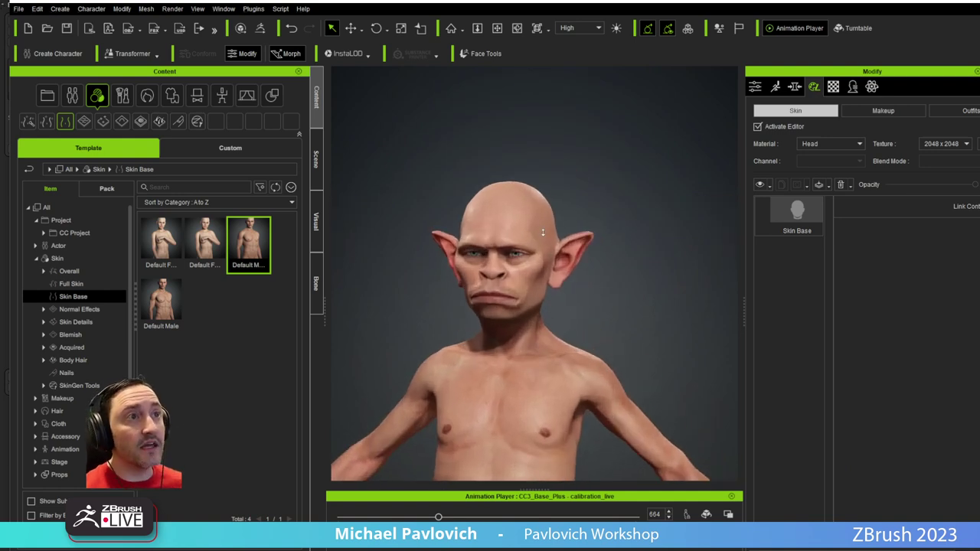
# Browse the Overall skin presets, including Scan Reality Pro and Special, and view the skinned goblin from a slightly different angle
pyautogui.click(69, 283)
pyautogui.click(69, 272)
pyautogui.doubleClick(69, 272)
pyautogui.click(76, 283)
pyautogui.click(77, 296)
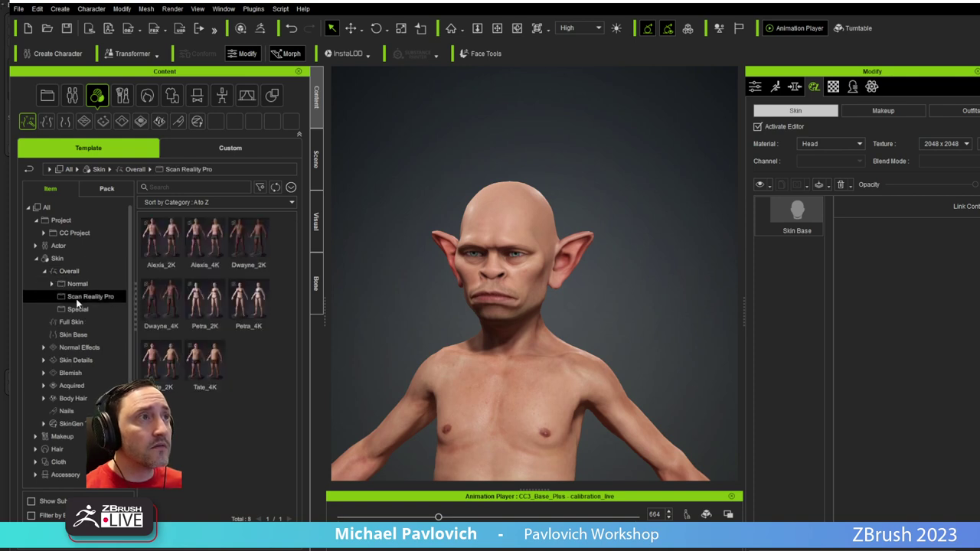
pyautogui.click(76, 310)
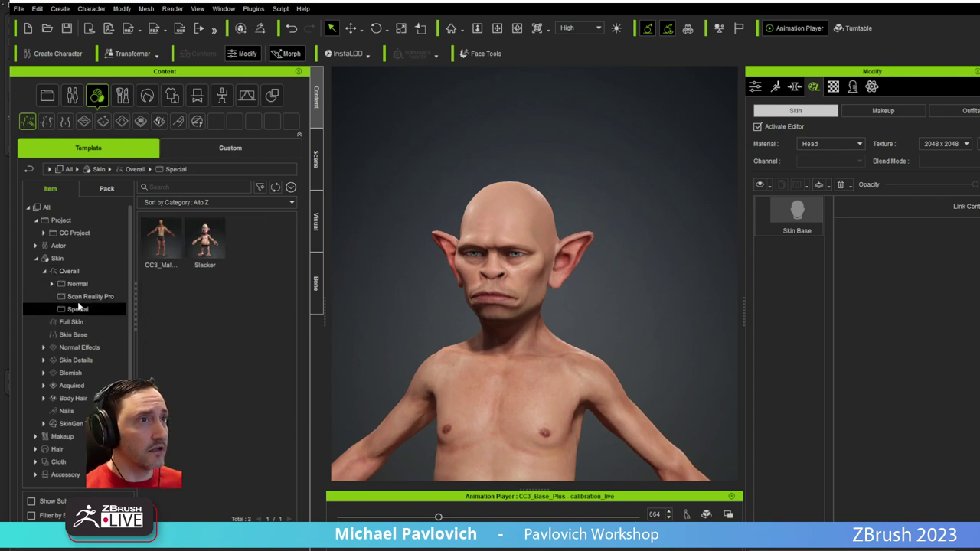
pyautogui.click(79, 298)
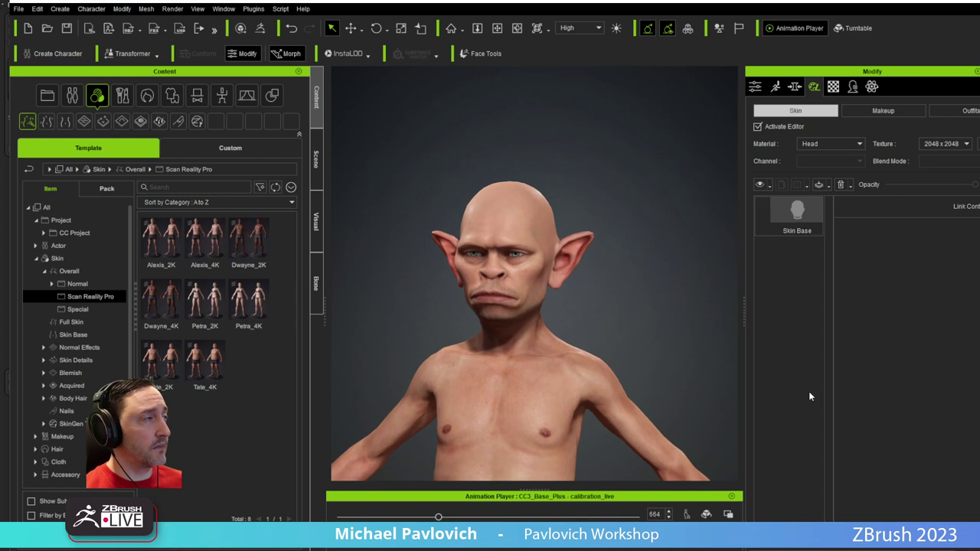
pyautogui.moveTo(624, 300); pyautogui.dragTo(655, 293, button='right')
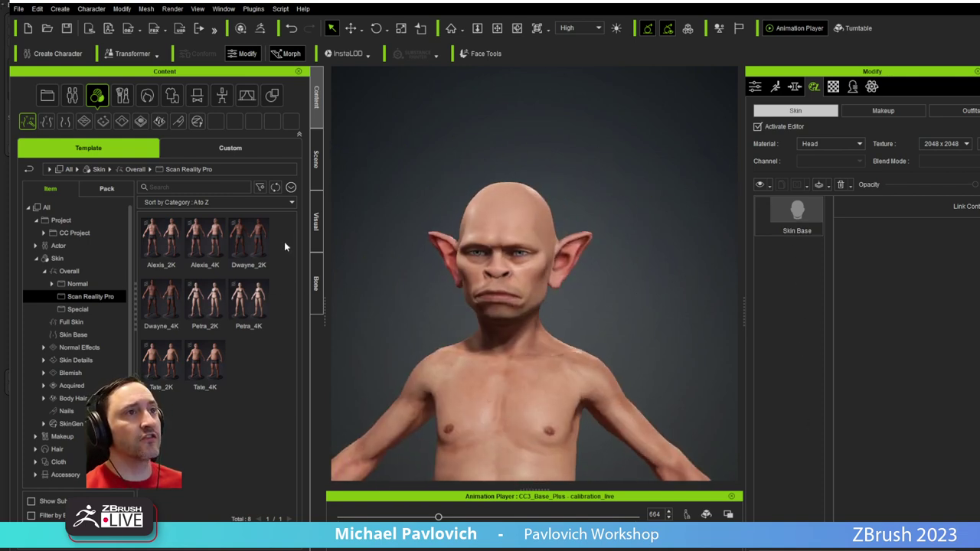
pyautogui.click(44, 271)
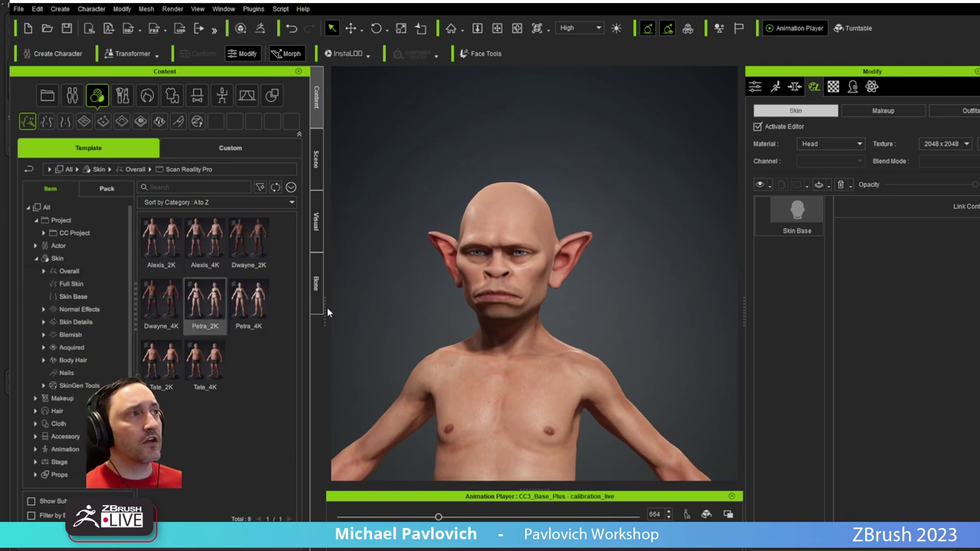
pyautogui.moveTo(578, 315); pyautogui.dragTo(647, 305, button='right')
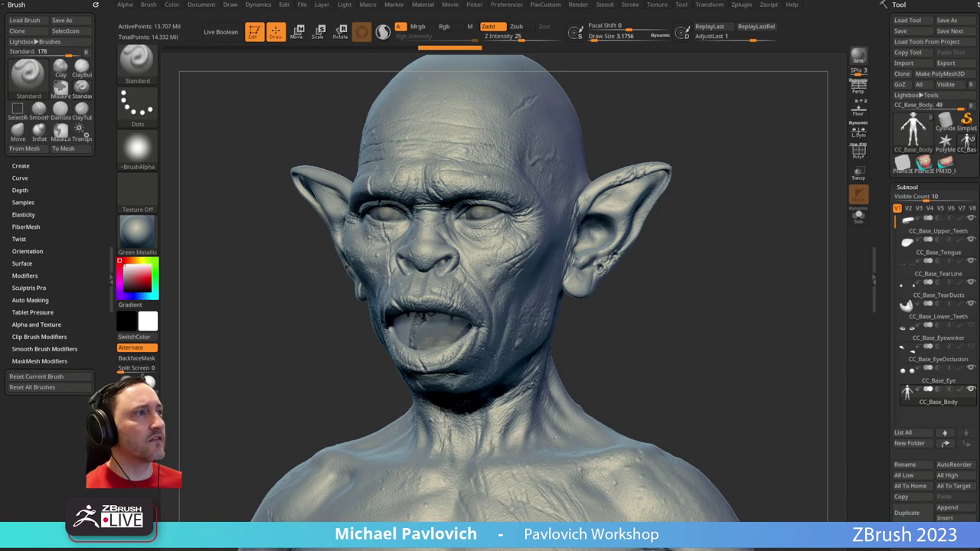
# Examine the sculpted head's skin detail in ZBrush from both sides and set the Draw Size to 5.44
pyautogui.moveTo(646, 193)
pyautogui.mouseDown()
pyautogui.moveTo(711, 219)
pyautogui.moveTo(677, 276)
pyautogui.moveTo(580, 270)
pyautogui.mouseUp()
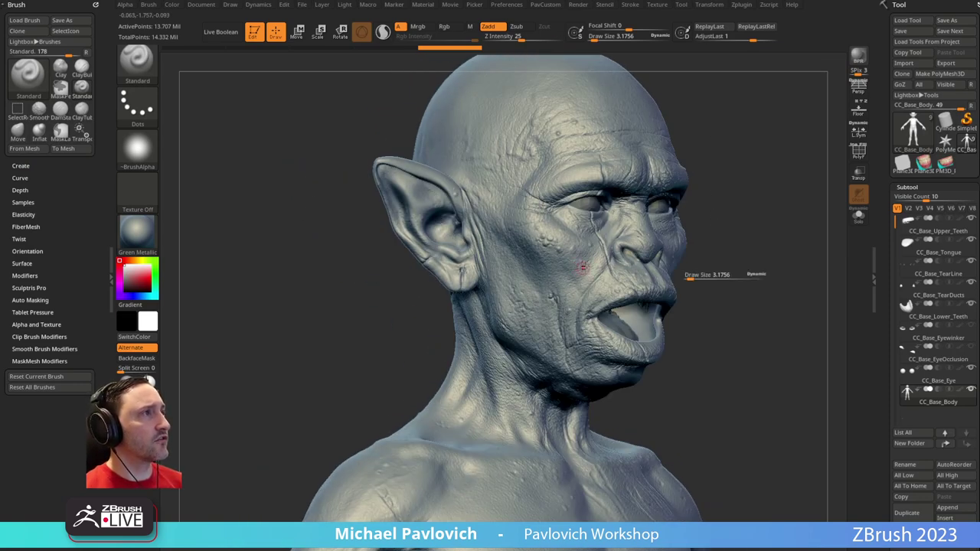
pyautogui.moveTo(695, 280)
pyautogui.mouseDown()
pyautogui.moveTo(679, 276)
pyautogui.moveTo(696, 262)
pyautogui.moveTo(676, 270)
pyautogui.mouseUp()
pyautogui.press('s')
pyautogui.press('s')
pyautogui.press('s')
pyautogui.press('s')
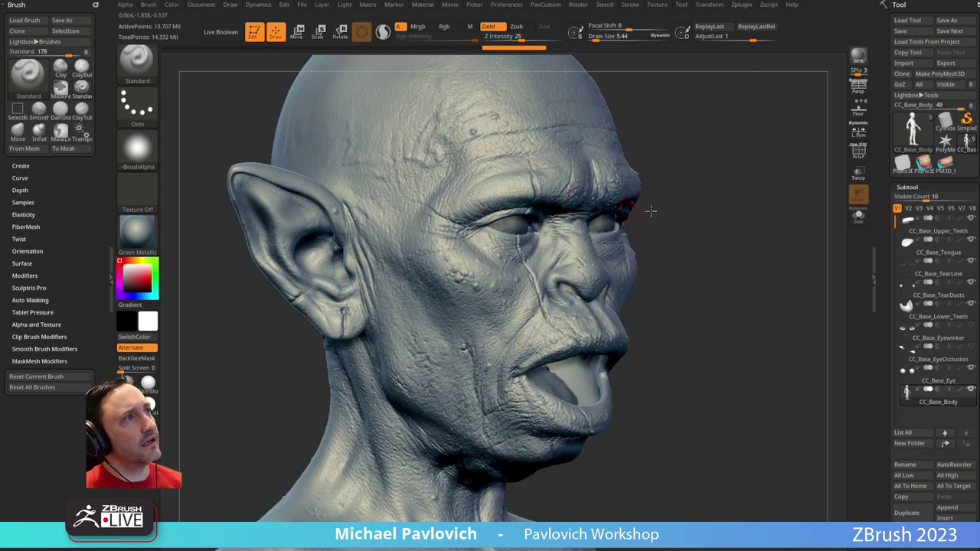
pyautogui.moveTo(707, 236)
pyautogui.mouseDown()
pyautogui.moveTo(490, 354)
pyautogui.moveTo(297, 372)
pyautogui.mouseUp()
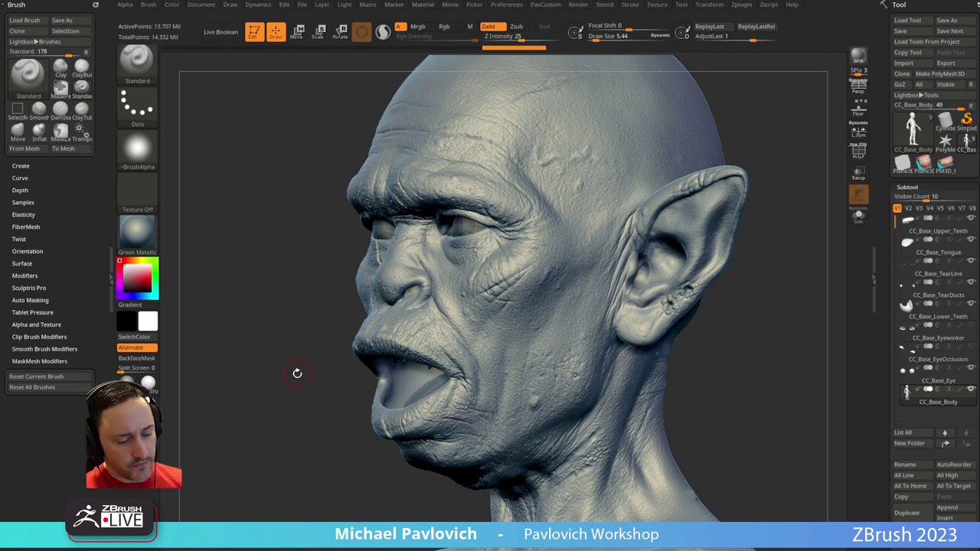
# Examine the sculpted skin detail on the goblin's palm, upper torso and face
pyautogui.moveTo(785, 273); pyautogui.dragTo(681, 310)
pyautogui.press('s')
pyautogui.click(671, 315)
pyautogui.moveTo(619, 316)
pyautogui.keyDown('alt'); pyautogui.mouseDown()
pyautogui.moveTo(647, 274)
pyautogui.moveTo(663, 279)
pyautogui.moveTo(590, 260)
pyautogui.moveTo(643, 333)
pyautogui.moveTo(567, 304)
pyautogui.mouseUp(); pyautogui.keyUp('alt')
pyautogui.keyDown('alt'); pyautogui.moveTo(795, 320); pyautogui.dragTo(671, 320); pyautogui.keyUp('alt')
pyautogui.moveTo(671, 320)
pyautogui.mouseDown()
pyautogui.moveTo(674, 346)
pyautogui.moveTo(658, 191)
pyautogui.mouseUp()
pyautogui.moveTo(367, 381)
pyautogui.mouseDown()
pyautogui.moveTo(479, 332)
pyautogui.moveTo(429, 303)
pyautogui.moveTo(485, 390)
pyautogui.moveTo(608, 353)
pyautogui.moveTo(453, 376)
pyautogui.moveTo(471, 365)
pyautogui.mouseUp()
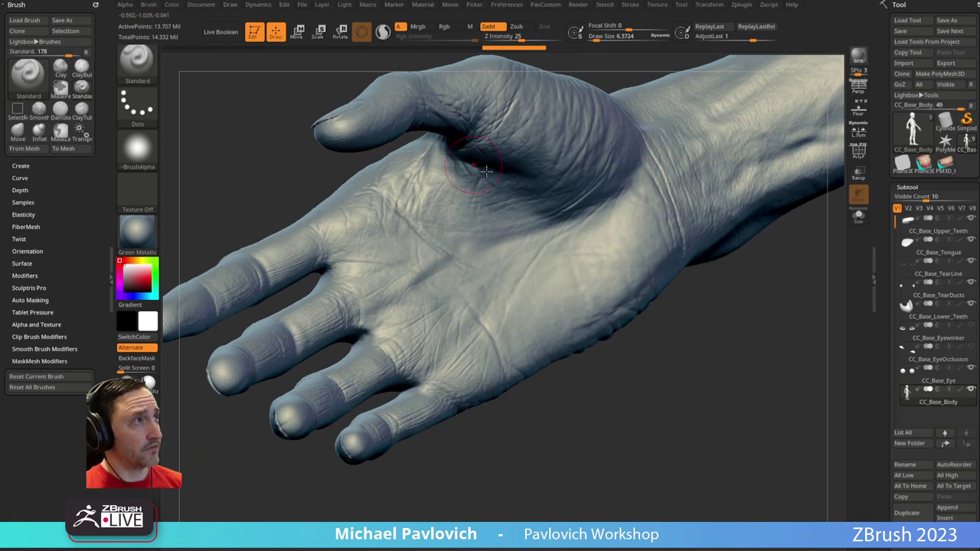
pyautogui.moveTo(656, 368)
pyautogui.mouseDown()
pyautogui.moveTo(610, 306)
pyautogui.moveTo(657, 241)
pyautogui.moveTo(429, 341)
pyautogui.mouseUp()
pyautogui.keyDown('alt'); pyautogui.moveTo(568, 272); pyautogui.dragTo(317, 532); pyautogui.keyUp('alt')
pyautogui.keyDown('alt'); pyautogui.moveTo(650, 100); pyautogui.dragTo(509, 254, button='right'); pyautogui.keyUp('alt')
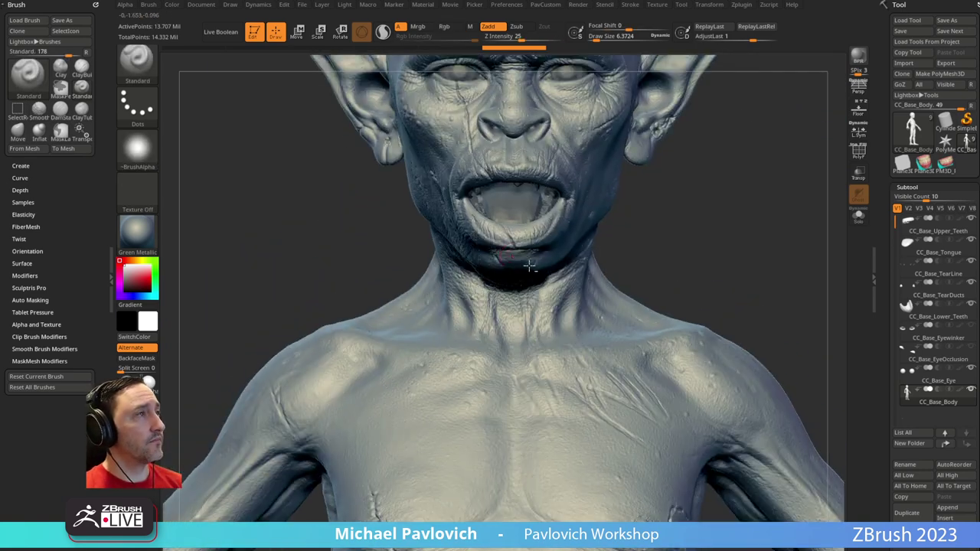
pyautogui.keyDown('alt'); pyautogui.moveTo(621, 150); pyautogui.dragTo(536, 311, button='right'); pyautogui.keyUp('alt')
pyautogui.moveTo(720, 249)
pyautogui.mouseDown()
pyautogui.moveTo(734, 263)
pyautogui.moveTo(657, 225)
pyautogui.moveTo(691, 228)
pyautogui.mouseUp()
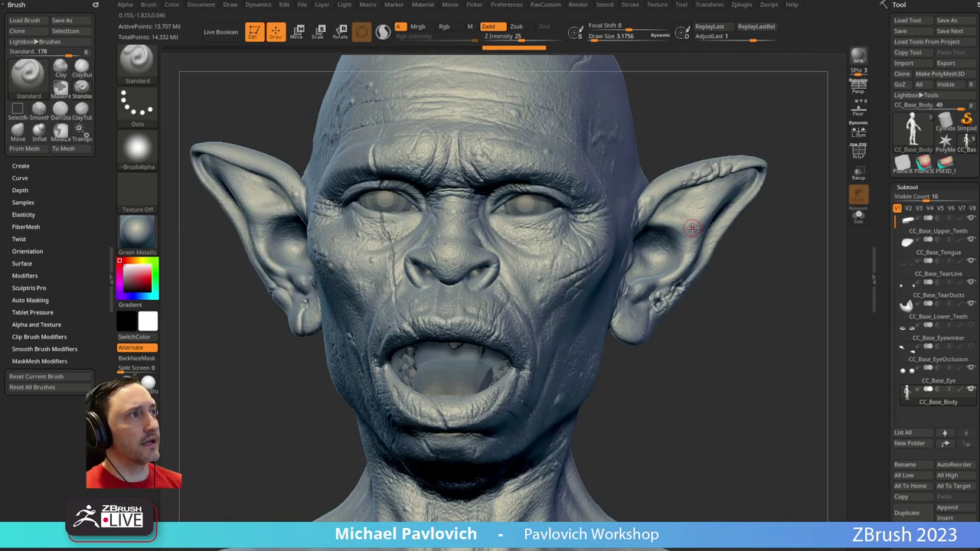
# Switch to the Dam_Standard_02 brush, undo a test stroke on the face and set the Draw Size to 10.99
pyautogui.hotkey('alt', 'z')
pyautogui.moveTo(725, 338)
pyautogui.keyDown('alt'); pyautogui.mouseDown()
pyautogui.moveTo(682, 260)
pyautogui.moveTo(675, 272)
pyautogui.moveTo(620, 280)
pyautogui.mouseUp(); pyautogui.keyUp('alt')
pyautogui.press('s')
pyautogui.click(528, 243)
pyautogui.moveTo(568, 208); pyautogui.dragTo(506, 260)
pyautogui.hotkey('ctrl', 'z')
pyautogui.press('s')
pyautogui.click(517, 260)
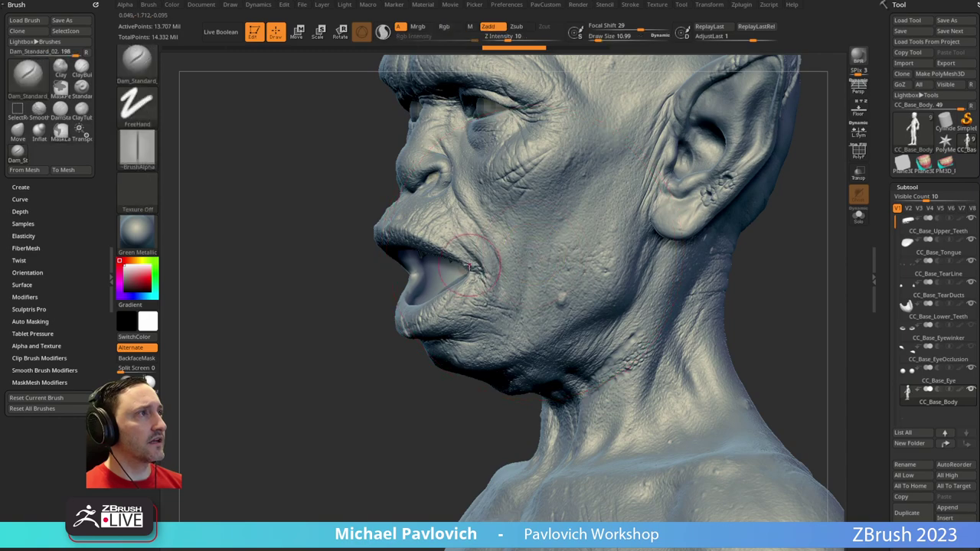
# Deepen the facial creases and the scar running from the eye down the cheek, smoothing lightly where needed
pyautogui.moveTo(750, 265)
pyautogui.mouseDown()
pyautogui.moveTo(770, 268)
pyautogui.moveTo(451, 259)
pyautogui.moveTo(442, 278)
pyautogui.mouseUp()
pyautogui.moveTo(603, 262)
pyautogui.mouseDown()
pyautogui.moveTo(702, 265)
pyautogui.moveTo(707, 249)
pyautogui.mouseUp()
pyautogui.moveTo(669, 178)
pyautogui.mouseDown()
pyautogui.moveTo(659, 186)
pyautogui.moveTo(657, 170)
pyautogui.mouseUp()
pyautogui.keyDown('alt'); pyautogui.moveTo(291, 198); pyautogui.dragTo(262, 310); pyautogui.keyUp('alt')
pyautogui.keyDown('shift'); pyautogui.moveTo(263, 310); pyautogui.dragTo(257, 303); pyautogui.keyUp('shift')
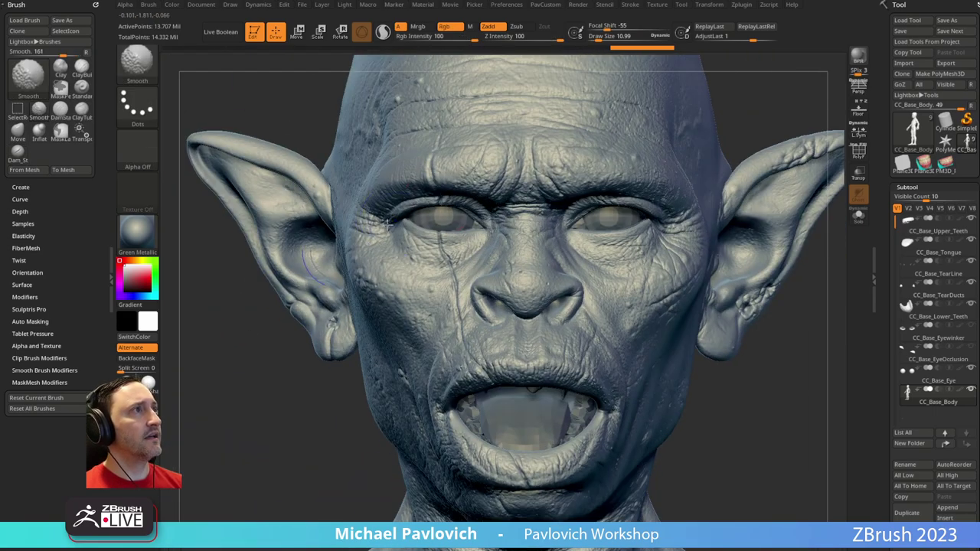
pyautogui.moveTo(433, 216); pyautogui.dragTo(464, 307)
pyautogui.keyDown('alt'); pyautogui.moveTo(779, 300); pyautogui.dragTo(667, 303); pyautogui.keyUp('alt')
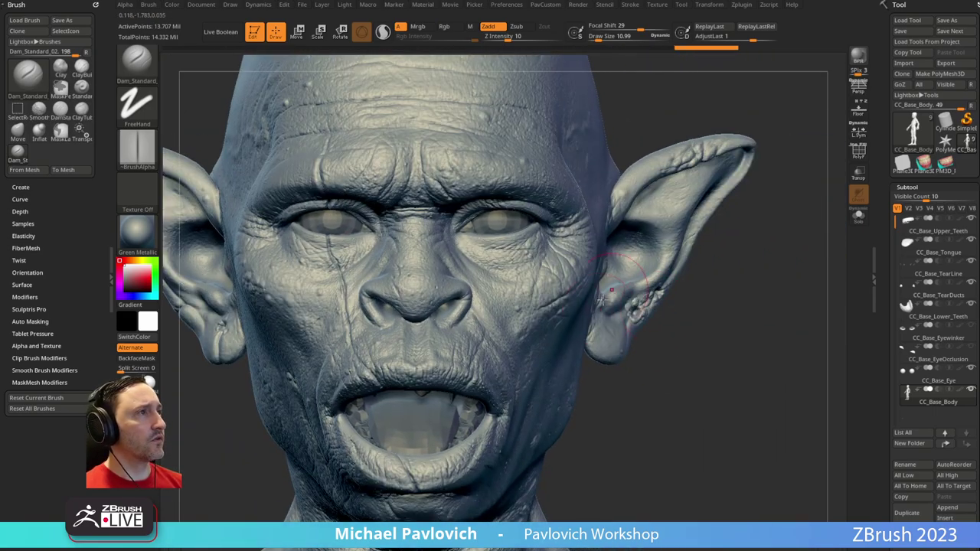
pyautogui.moveTo(656, 358); pyautogui.dragTo(501, 243)
pyautogui.moveTo(752, 282)
pyautogui.keyDown('alt'); pyautogui.mouseDown()
pyautogui.moveTo(711, 299)
pyautogui.moveTo(698, 329)
pyautogui.moveTo(476, 290)
pyautogui.mouseUp(); pyautogui.keyUp('alt')
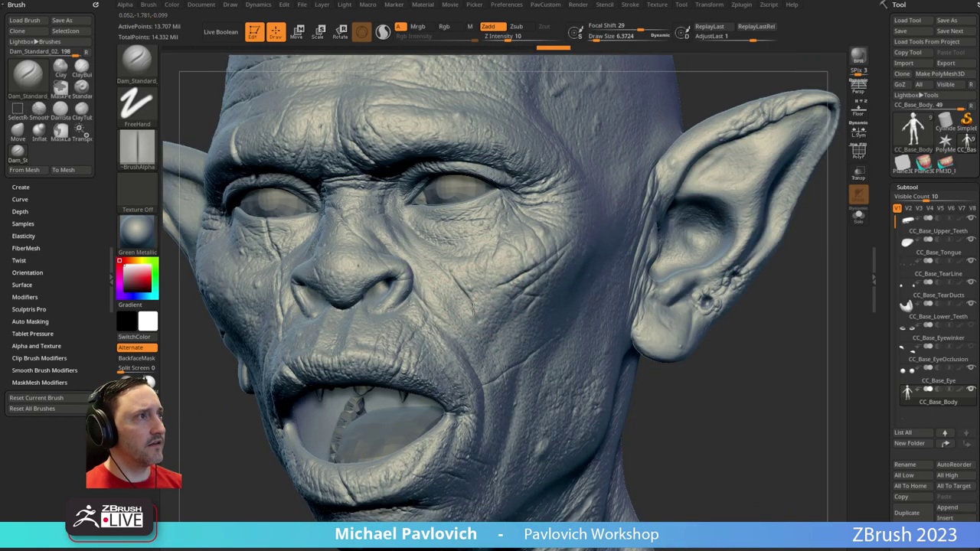
# Carve thin diagonal scratches into the back of the head beside the long scar, using a Draw Size of 7.39
pyautogui.moveTo(750, 79)
pyautogui.mouseDown()
pyautogui.moveTo(623, 293)
pyautogui.moveTo(695, 104)
pyautogui.moveTo(748, 127)
pyautogui.moveTo(758, 151)
pyautogui.moveTo(719, 151)
pyautogui.moveTo(535, 225)
pyautogui.mouseUp()
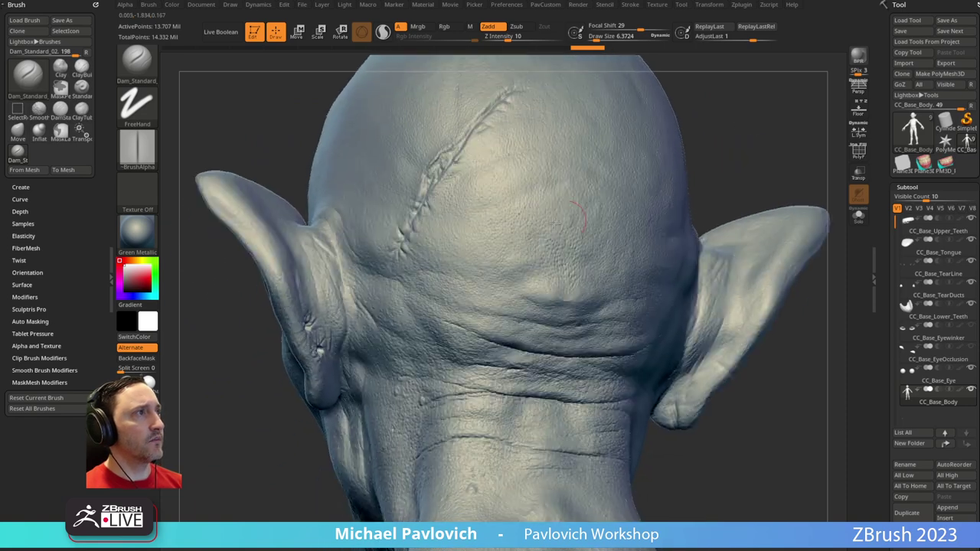
pyautogui.moveTo(562, 192); pyautogui.dragTo(534, 219)
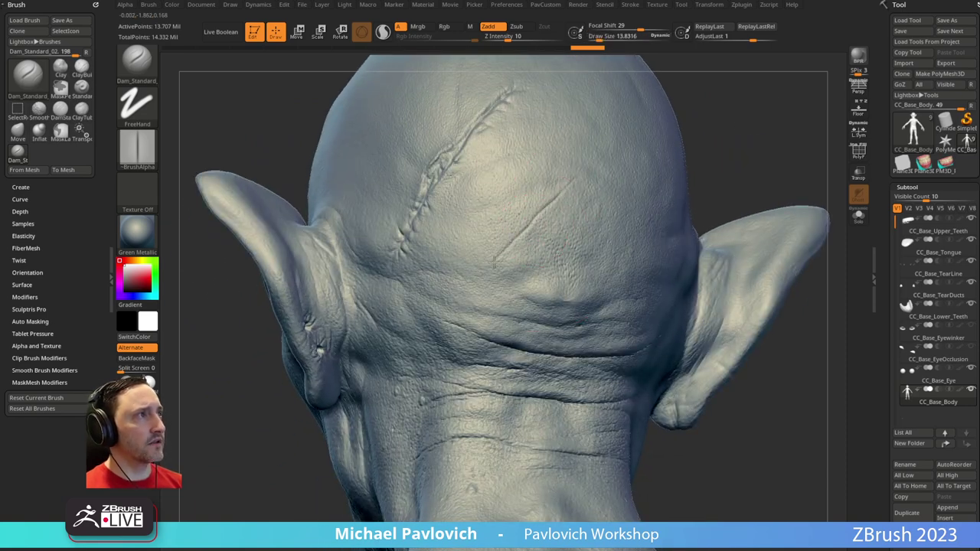
pyautogui.moveTo(496, 260); pyautogui.dragTo(488, 268)
pyautogui.moveTo(606, 197); pyautogui.dragTo(513, 243)
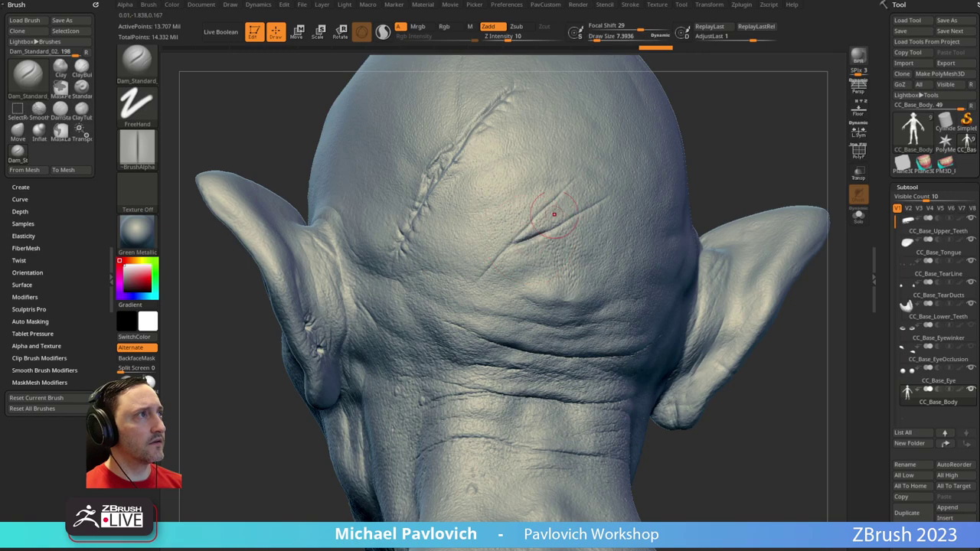
pyautogui.hotkey('ctrl', 'z')
pyautogui.moveTo(575, 181); pyautogui.dragTo(509, 244)
pyautogui.moveTo(608, 187); pyautogui.dragTo(571, 214)
pyautogui.moveTo(499, 256); pyautogui.dragTo(494, 262)
pyautogui.moveTo(704, 155)
pyautogui.mouseDown()
pyautogui.moveTo(619, 180)
pyautogui.moveTo(699, 174)
pyautogui.mouseUp()
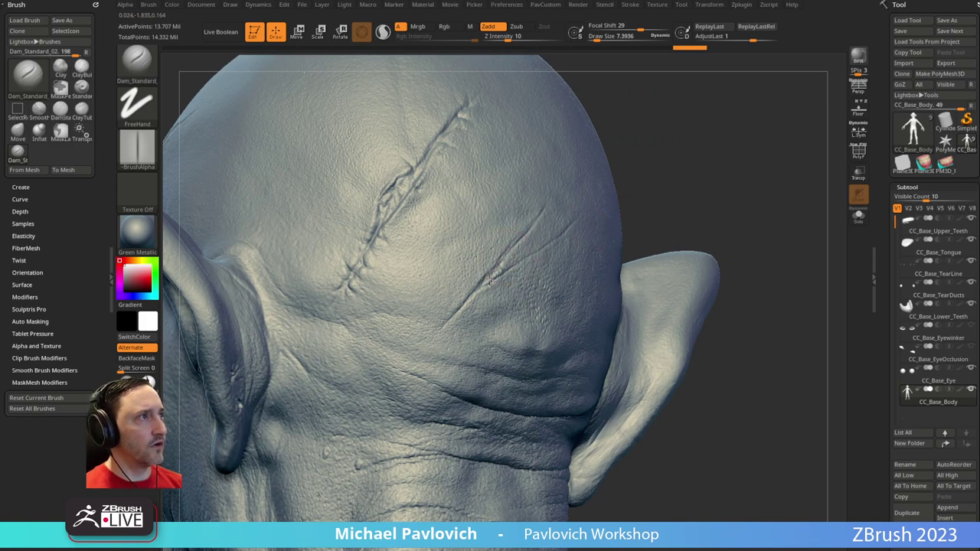
# Cut a deeper gash where the new head scratches meet and extend its line down toward the neck creases
pyautogui.moveTo(501, 274)
pyautogui.mouseDown()
pyautogui.moveTo(492, 283)
pyautogui.moveTo(505, 260)
pyautogui.moveTo(481, 287)
pyautogui.mouseUp()
pyautogui.moveTo(530, 259); pyautogui.dragTo(494, 269, button='right')
pyautogui.moveTo(499, 268)
pyautogui.mouseDown()
pyautogui.moveTo(544, 247)
pyautogui.moveTo(523, 258)
pyautogui.mouseUp()
pyautogui.moveTo(670, 170); pyautogui.dragTo(704, 156)
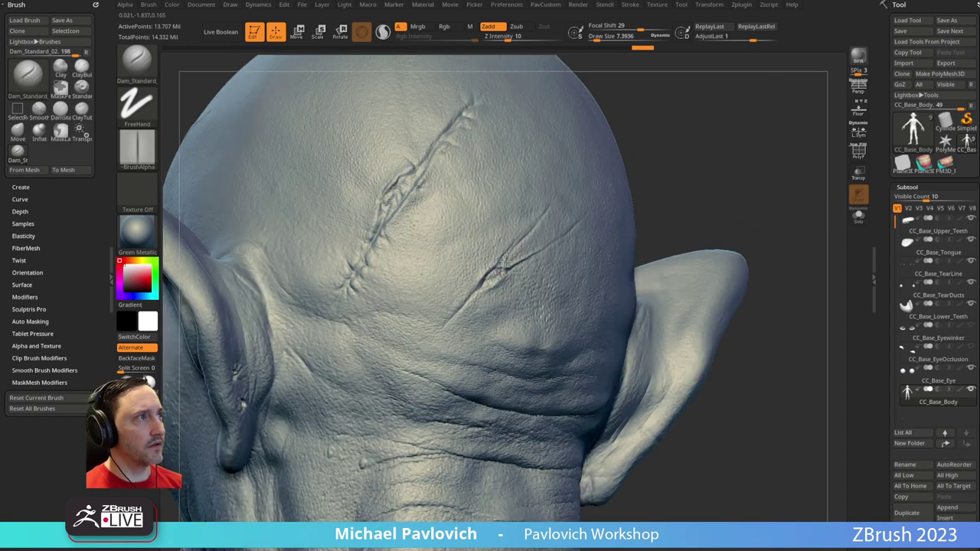
pyautogui.moveTo(510, 266)
pyautogui.mouseDown()
pyautogui.moveTo(522, 259)
pyautogui.moveTo(475, 294)
pyautogui.mouseUp()
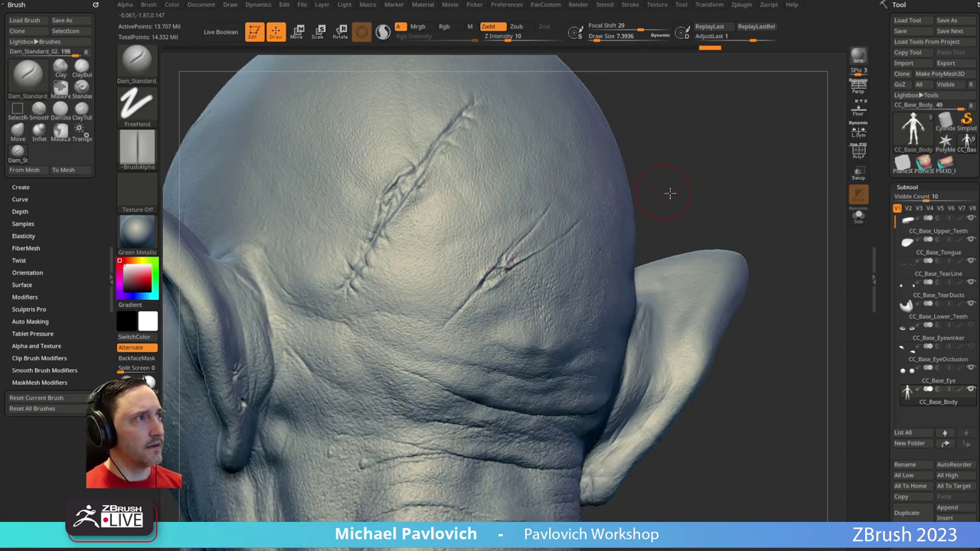
pyautogui.moveTo(665, 191); pyautogui.dragTo(690, 211)
pyautogui.moveTo(505, 274); pyautogui.dragTo(476, 295)
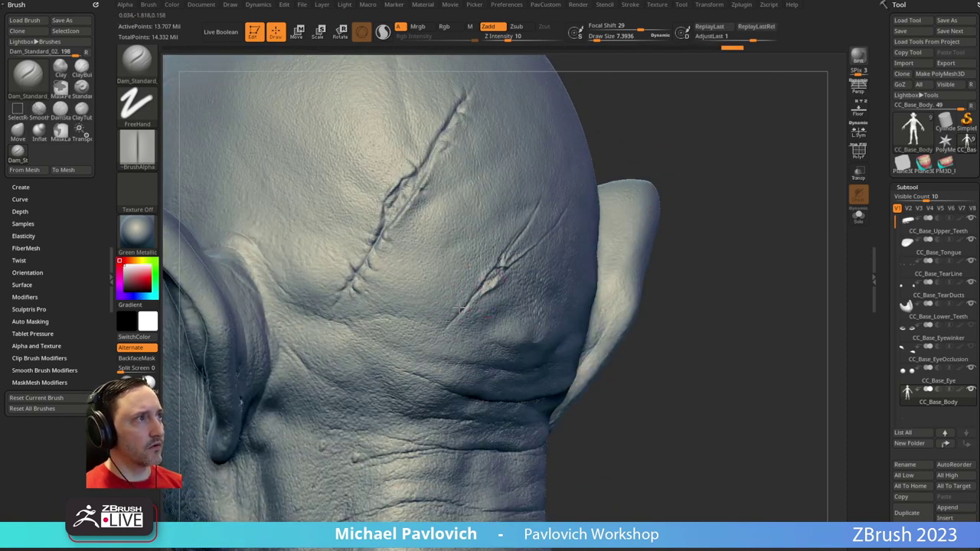
pyautogui.moveTo(693, 214); pyautogui.dragTo(664, 180)
pyautogui.moveTo(485, 281); pyautogui.dragTo(411, 352)
pyautogui.moveTo(421, 350); pyautogui.dragTo(416, 354)
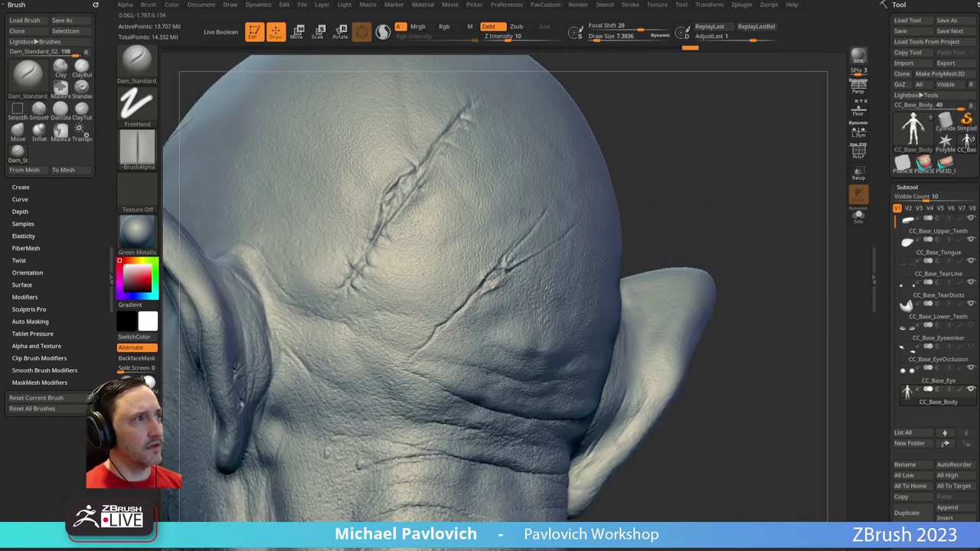
# Sharpen the gash's lower end and branches on the back of the head and adjust the brush size
pyautogui.moveTo(683, 202); pyautogui.dragTo(544, 210)
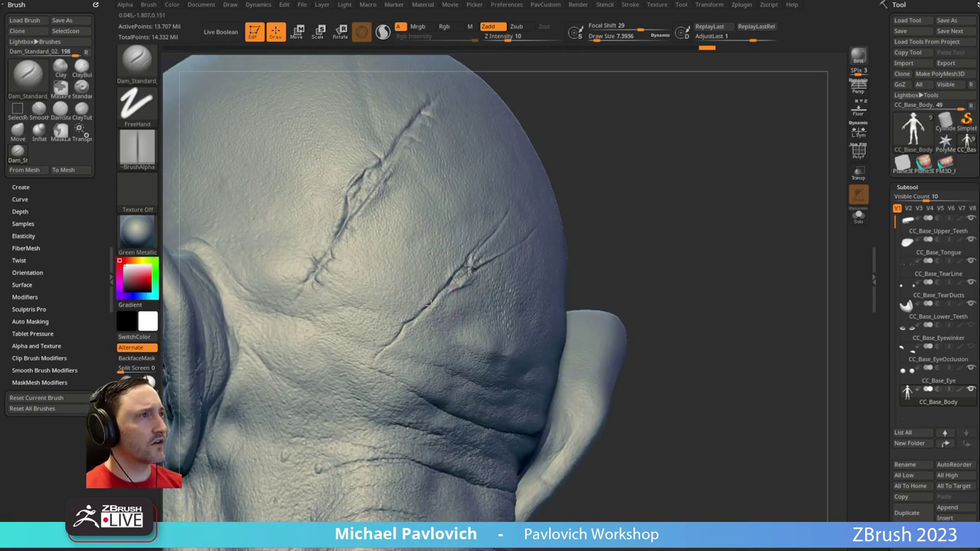
pyautogui.moveTo(424, 308); pyautogui.dragTo(419, 309)
pyautogui.moveTo(577, 230); pyautogui.dragTo(392, 330)
pyautogui.moveTo(482, 265); pyautogui.dragTo(476, 284, button='right')
pyautogui.press(']')
pyautogui.moveTo(399, 327); pyautogui.dragTo(388, 328)
pyautogui.press('[')
# Lower the body subtool to subdivision level 2
pyautogui.scroll(-10, 886, 254)
pyautogui.moveTo(681, 229); pyautogui.dragTo(593, 189, button='right')
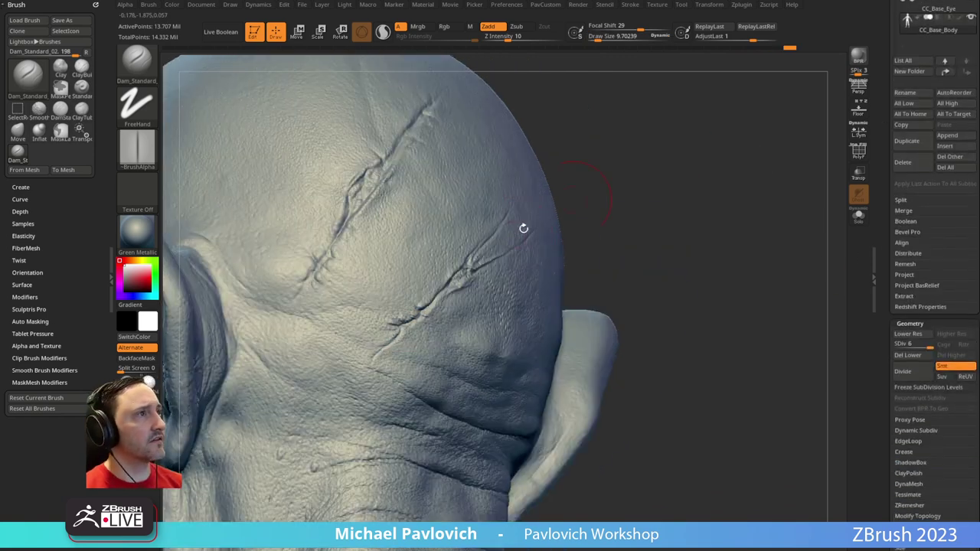
pyautogui.keyDown('ctrl'); pyautogui.moveTo(772, 286); pyautogui.dragTo(766, 207, button='right'); pyautogui.keyUp('ctrl')
pyautogui.moveTo(911, 344); pyautogui.dragTo(899, 344)
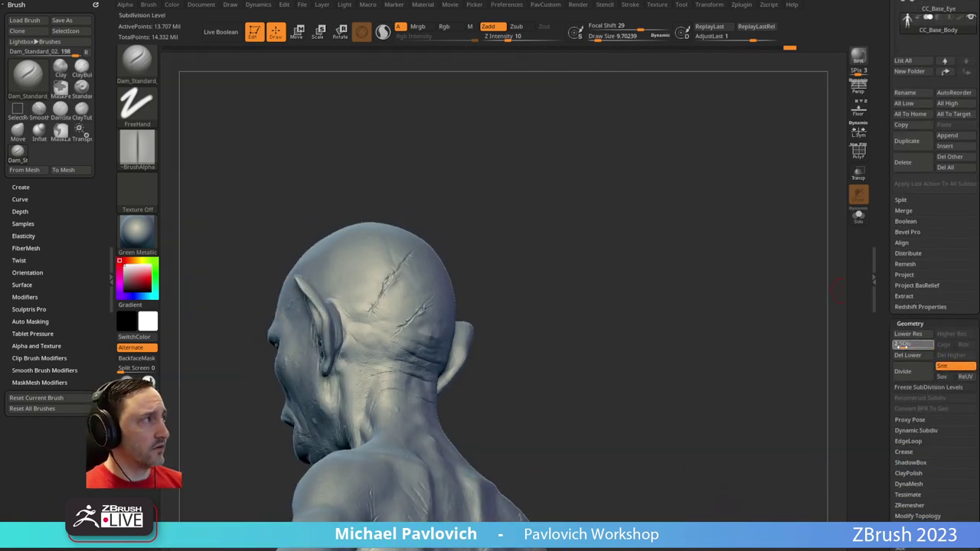
pyautogui.moveTo(671, 231); pyautogui.dragTo(668, 210, button='right')
pyautogui.keyDown('shift'); pyautogui.moveTo(663, 268); pyautogui.dragTo(666, 184, button='right'); pyautogui.keyUp('shift')
pyautogui.moveTo(674, 192)
pyautogui.keyDown('ctrl'); pyautogui.mouseDown(button='right')
pyautogui.moveTo(701, 247)
pyautogui.moveTo(678, 206)
pyautogui.moveTo(650, 264)
pyautogui.mouseUp(button='right'); pyautogui.keyUp('ctrl')
# Switch to the Clay brush and build up broad forms on the upper body, using a Draw Size of 40.96
pyautogui.press('b')
pyautogui.press('c')
pyautogui.press('l')
pyautogui.moveTo(466, 336)
pyautogui.mouseDown()
pyautogui.moveTo(479, 324)
pyautogui.moveTo(476, 358)
pyautogui.mouseUp()
pyautogui.moveTo(614, 278); pyautogui.dragTo(608, 256, button='right')
pyautogui.press('s')
pyautogui.moveTo(470, 355); pyautogui.dragTo(482, 336)
pyautogui.keyDown('ctrl'); pyautogui.moveTo(610, 256); pyautogui.dragTo(608, 221, button='right'); pyautogui.keyUp('ctrl')
pyautogui.moveTo(515, 337)
pyautogui.mouseDown()
pyautogui.moveTo(545, 306)
pyautogui.moveTo(505, 345)
pyautogui.mouseUp()
pyautogui.moveTo(723, 233); pyautogui.dragTo(613, 249, button='right')
pyautogui.press('s')
pyautogui.moveTo(525, 335); pyautogui.dragTo(556, 338)
pyautogui.keyDown('shift'); pyautogui.moveTo(778, 243); pyautogui.dragTo(598, 295, button='right'); pyautogui.keyUp('shift')
# Return the body subtool to subdivision level 6
pyautogui.press('d')
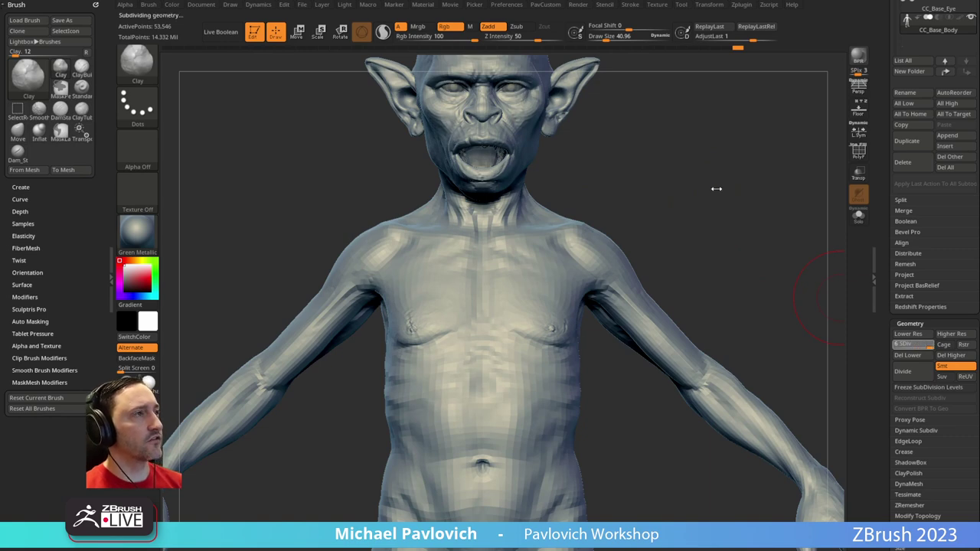
pyautogui.moveTo(758, 196); pyautogui.dragTo(654, 200, button='right')
pyautogui.keyDown('ctrl'); pyautogui.moveTo(654, 200); pyautogui.dragTo(736, 177, button='right'); pyautogui.keyUp('ctrl')
pyautogui.moveTo(615, 215)
pyautogui.mouseDown(button='right')
pyautogui.moveTo(635, 212)
pyautogui.moveTo(626, 184)
pyautogui.mouseUp(button='right')
# Switch to the Standard brush and adjust its size for work on the upper body
pyautogui.press('b')
pyautogui.press('s')
pyautogui.press('t')
pyautogui.press('s')
pyautogui.moveTo(457, 245); pyautogui.dragTo(452, 245)
pyautogui.moveTo(558, 193)
pyautogui.mouseDown(button='right')
pyautogui.moveTo(635, 192)
pyautogui.moveTo(601, 221)
pyautogui.mouseUp(button='right')
pyautogui.moveTo(603, 304); pyautogui.dragTo(603, 311, button='right')
# Switch to Dam_Standard_02, refine the gash on the back of the head and set the Draw Size to 4.60
pyautogui.moveTo(710, 251)
pyautogui.mouseDown()
pyautogui.moveTo(656, 265)
pyautogui.moveTo(600, 248)
pyautogui.moveTo(570, 255)
pyautogui.moveTo(685, 199)
pyautogui.moveTo(656, 352)
pyautogui.mouseUp()
pyautogui.moveTo(708, 272); pyautogui.dragTo(689, 210)
pyautogui.press('3')
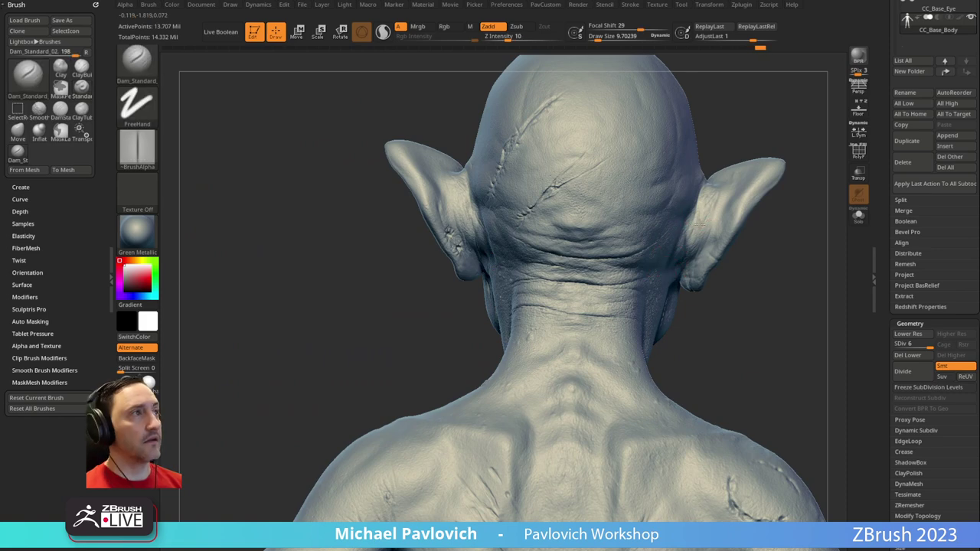
pyautogui.moveTo(761, 115)
pyautogui.keyDown('alt'); pyautogui.mouseDown()
pyautogui.moveTo(713, 164)
pyautogui.moveTo(727, 156)
pyautogui.moveTo(684, 162)
pyautogui.mouseUp(); pyautogui.keyUp('alt')
pyautogui.keyDown('alt'); pyautogui.moveTo(684, 162); pyautogui.dragTo(658, 199); pyautogui.keyUp('alt')
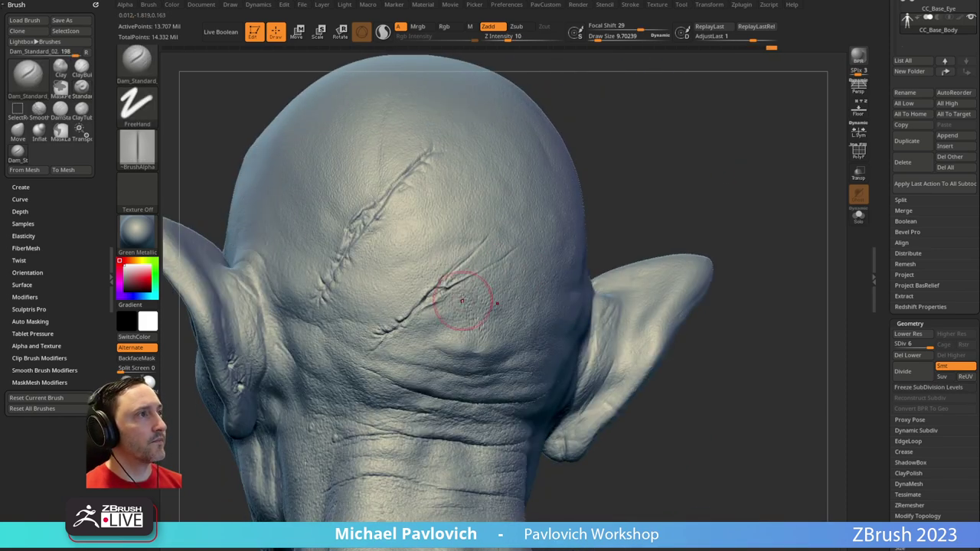
pyautogui.keyDown('alt'); pyautogui.moveTo(508, 230); pyautogui.dragTo(569, 247, button='right'); pyautogui.keyUp('alt')
pyautogui.press('s')
pyautogui.moveTo(528, 293)
pyautogui.mouseDown()
pyautogui.moveTo(500, 291)
pyautogui.moveTo(522, 275)
pyautogui.mouseUp()
pyautogui.press('s')
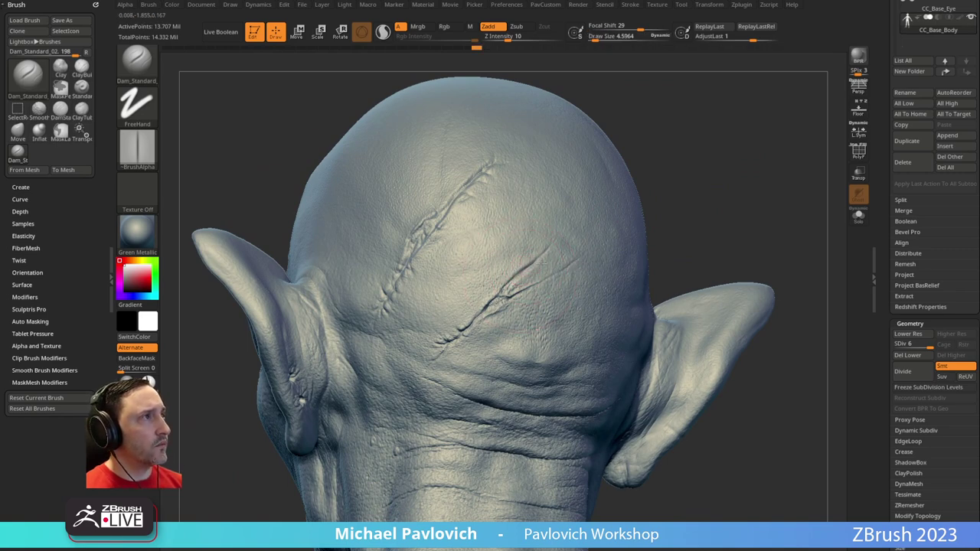
# Set the Draw Size to 8.50 and examine the scars across the goblin's chest, ribs and abdomen
pyautogui.keyDown('alt'); pyautogui.moveTo(648, 189); pyautogui.dragTo(638, 186); pyautogui.keyUp('alt')
pyautogui.keyDown('alt'); pyautogui.moveTo(773, 134); pyautogui.dragTo(691, 223); pyautogui.keyUp('alt')
pyautogui.press('s')
pyautogui.moveTo(474, 332); pyautogui.dragTo(477, 332)
pyautogui.moveTo(677, 245)
pyautogui.keyDown('alt'); pyautogui.mouseDown()
pyautogui.moveTo(681, 221)
pyautogui.moveTo(656, 228)
pyautogui.moveTo(651, 322)
pyautogui.moveTo(626, 188)
pyautogui.moveTo(553, 188)
pyautogui.mouseUp(); pyautogui.keyUp('alt')
pyautogui.moveTo(697, 264)
pyautogui.keyDown('alt'); pyautogui.mouseDown()
pyautogui.moveTo(704, 335)
pyautogui.moveTo(773, 331)
pyautogui.mouseUp(); pyautogui.keyUp('alt')
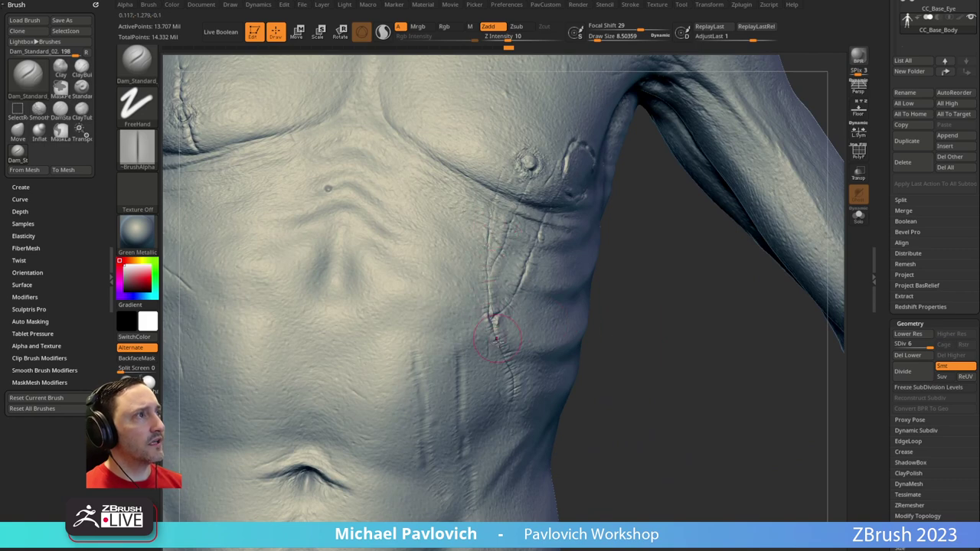
pyautogui.keyDown('alt'); pyautogui.moveTo(634, 369); pyautogui.dragTo(633, 305); pyautogui.keyUp('alt')
pyautogui.moveTo(633, 305); pyautogui.dragTo(605, 304)
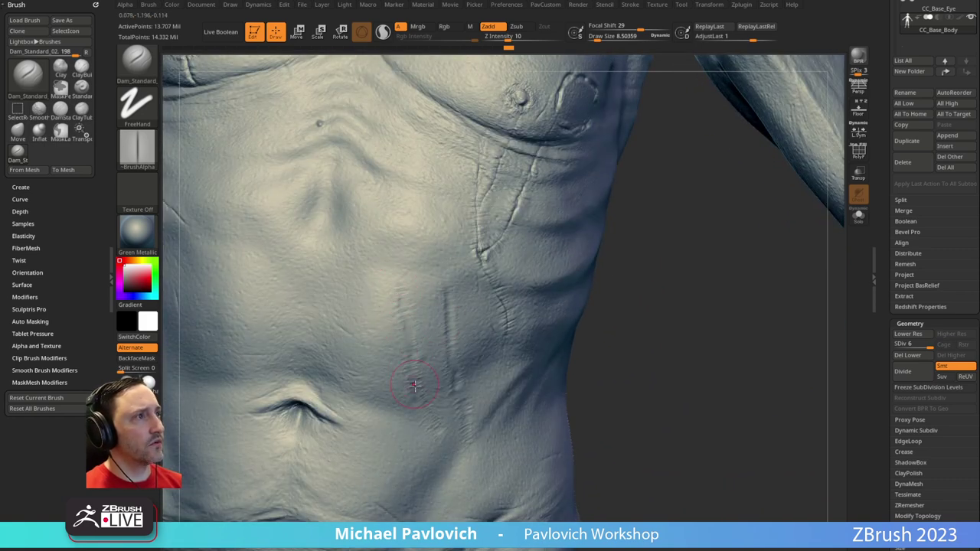
pyautogui.keyDown('alt'); pyautogui.moveTo(629, 336); pyautogui.dragTo(649, 356); pyautogui.keyUp('alt')
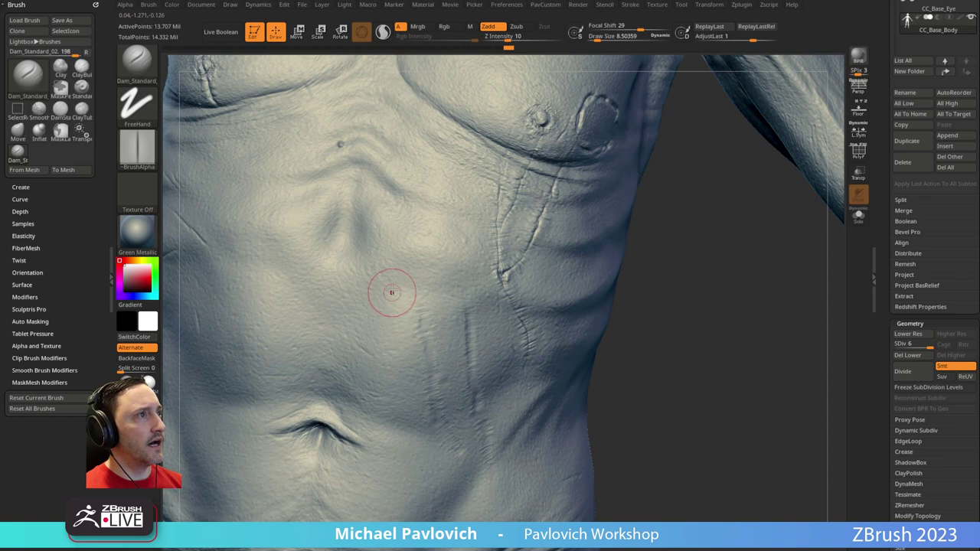
# Switch to the ClayTubes brush and sculpt a long vertical scratch on the abdomen at a Draw Size of 5.44
pyautogui.press('b')
pyautogui.press('c')
pyautogui.press('t')
pyautogui.keyDown('alt'); pyautogui.moveTo(670, 279); pyautogui.dragTo(669, 303); pyautogui.keyUp('alt')
pyautogui.press('d')
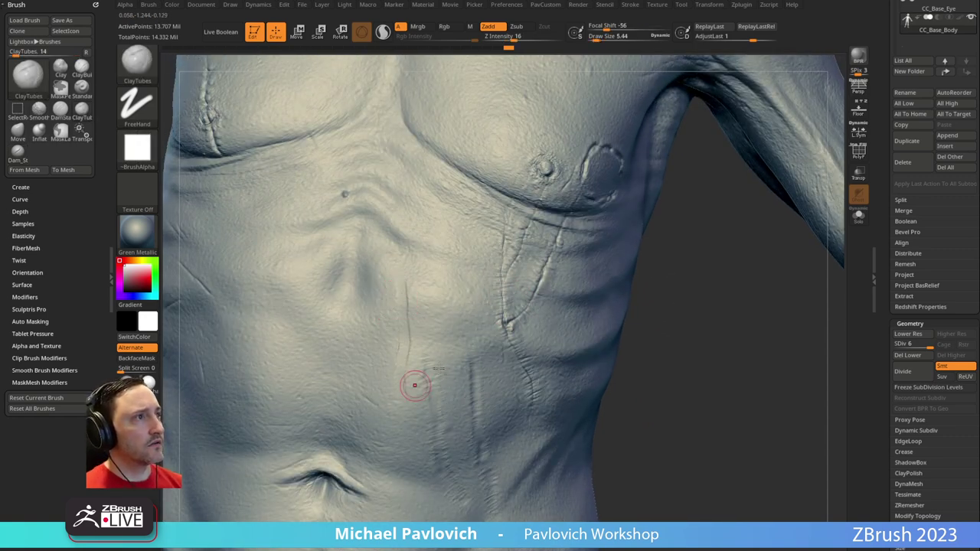
pyautogui.moveTo(401, 396); pyautogui.dragTo(501, 305, button='right')
pyautogui.hotkey('shift', 'd')
# Add parallel scratch marks across the shoulder blade on the goblin's back
pyautogui.moveTo(612, 294); pyautogui.dragTo(716, 245, button='right')
pyautogui.moveTo(765, 107); pyautogui.dragTo(654, 189, button='right')
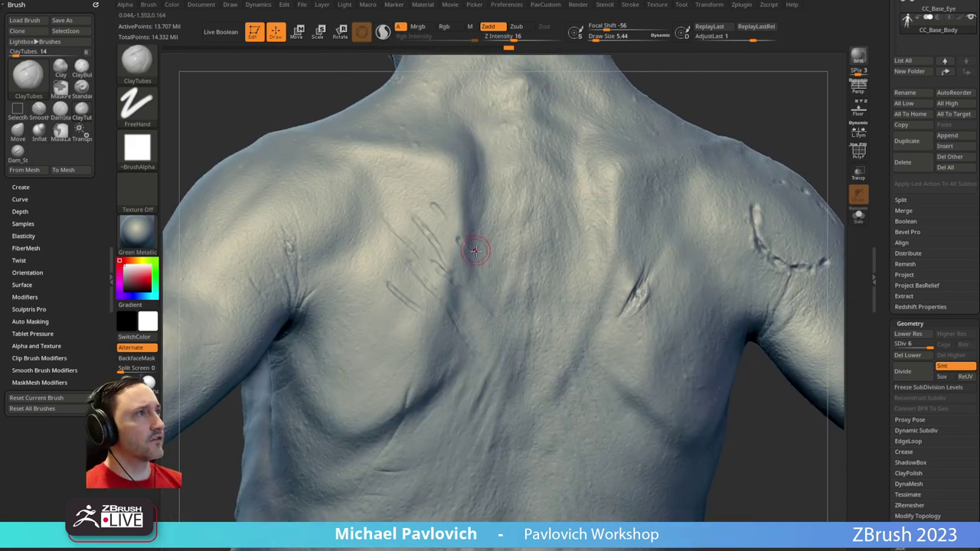
pyautogui.moveTo(691, 126)
pyautogui.mouseDown(button='right')
pyautogui.moveTo(713, 132)
pyautogui.moveTo(691, 74)
pyautogui.mouseUp(button='right')
pyautogui.moveTo(373, 312); pyautogui.dragTo(390, 353)
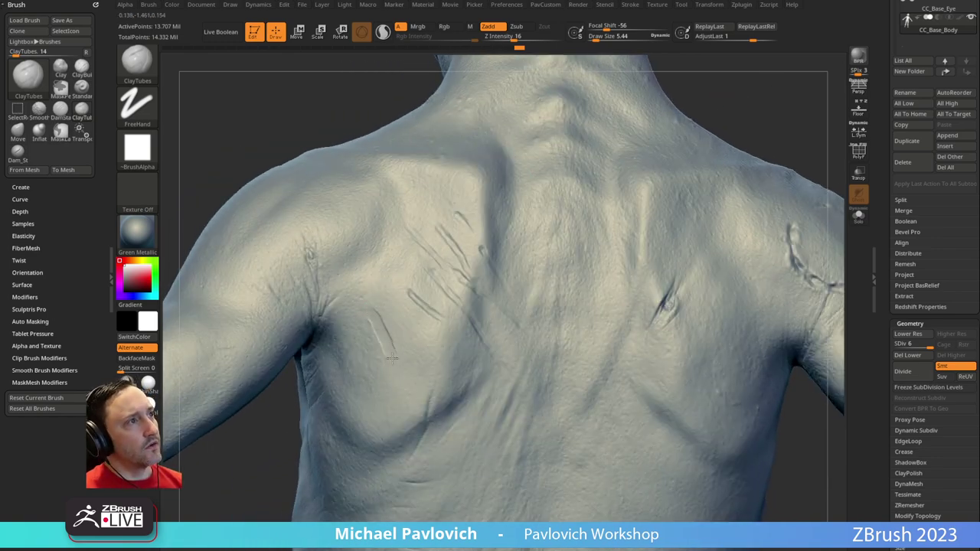
# Add a shorter scratch below the ribs and switch to the Clay brush at a Draw Size of 3.18
pyautogui.moveTo(393, 387)
pyautogui.mouseDown(button='right')
pyautogui.moveTo(372, 301)
pyautogui.moveTo(339, 341)
pyautogui.moveTo(464, 325)
pyautogui.moveTo(429, 350)
pyautogui.mouseUp(button='right')
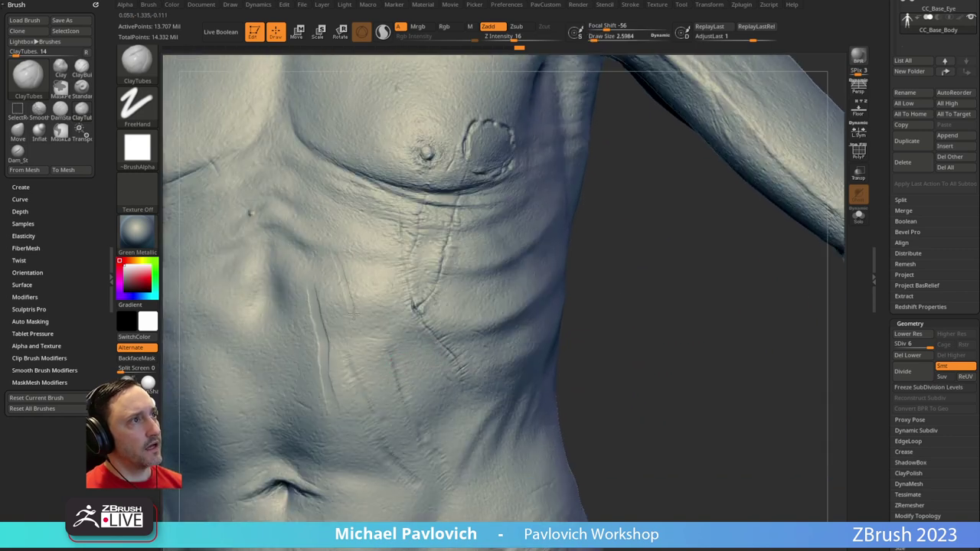
pyautogui.moveTo(610, 267); pyautogui.dragTo(344, 291, button='right')
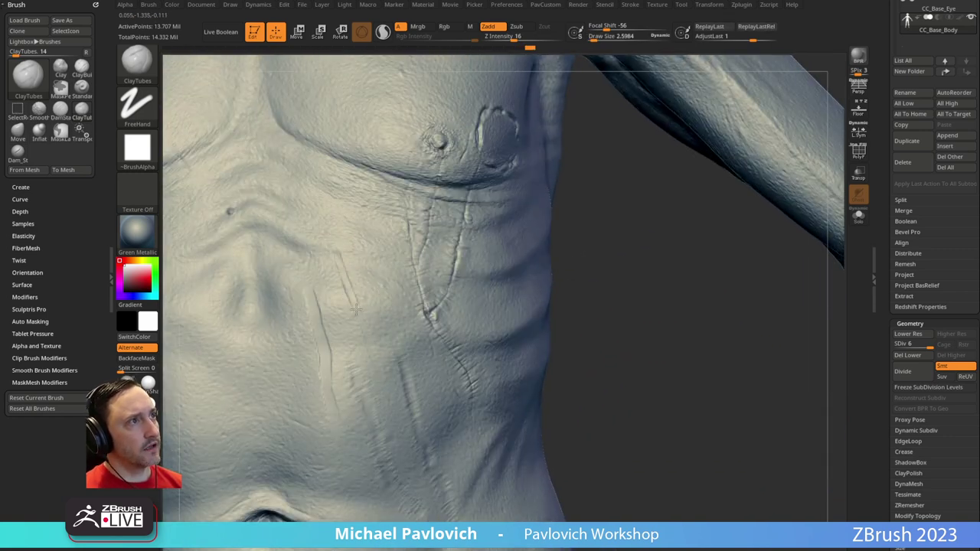
pyautogui.press('b')
pyautogui.press('c')
pyautogui.press('l')
pyautogui.moveTo(612, 263); pyautogui.dragTo(317, 291, button='right')
pyautogui.press('s')
pyautogui.click(322, 280)
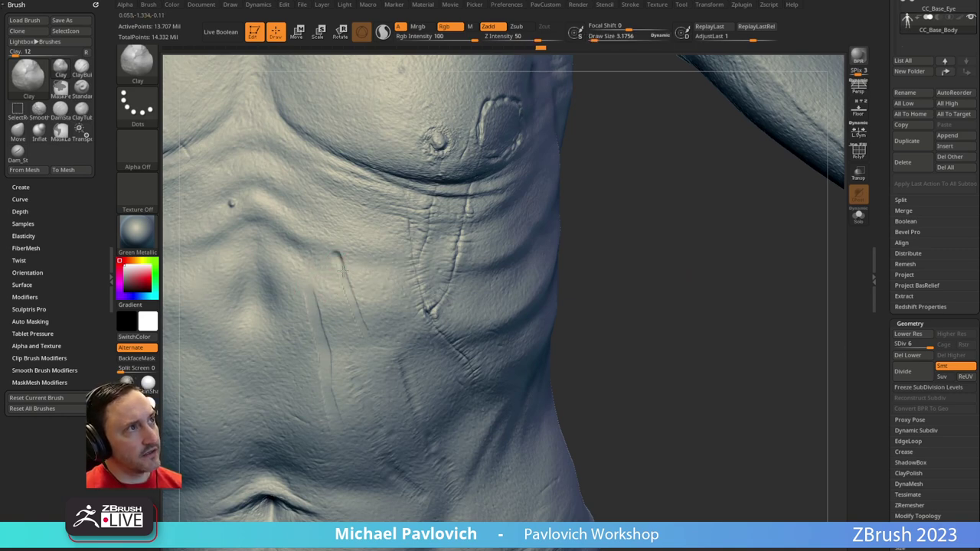
# Build up the upper ends of the two abdominal scratches with the Clay brush
pyautogui.moveTo(599, 235); pyautogui.dragTo(510, 225, button='right')
pyautogui.moveTo(310, 293)
pyautogui.mouseDown()
pyautogui.moveTo(315, 309)
pyautogui.moveTo(312, 300)
pyautogui.mouseUp()
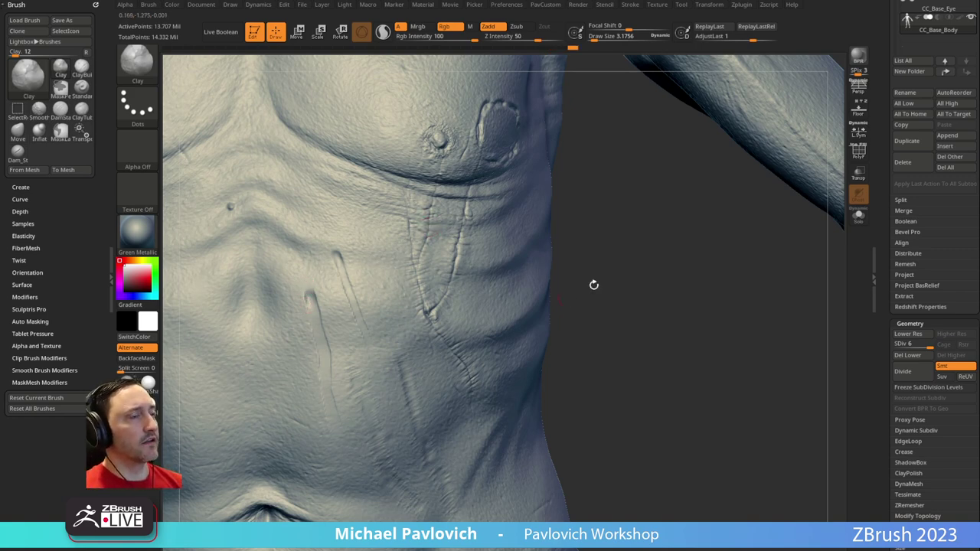
pyautogui.hotkey('shift', 'd')
pyautogui.press('d')
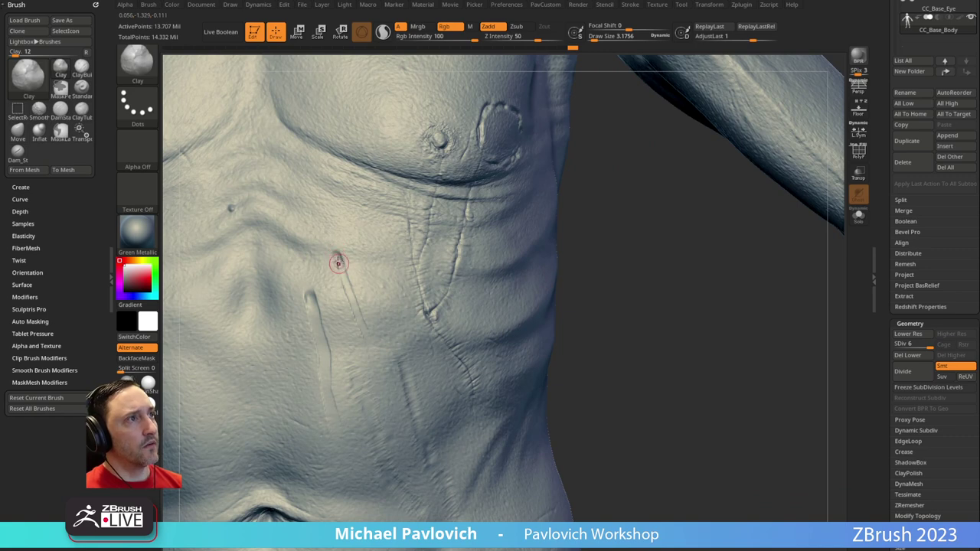
pyautogui.moveTo(616, 291)
pyautogui.mouseDown()
pyautogui.moveTo(634, 294)
pyautogui.moveTo(608, 257)
pyautogui.moveTo(576, 249)
pyautogui.moveTo(645, 278)
pyautogui.moveTo(620, 295)
pyautogui.mouseUp()
pyautogui.moveTo(523, 338); pyautogui.dragTo(445, 375)
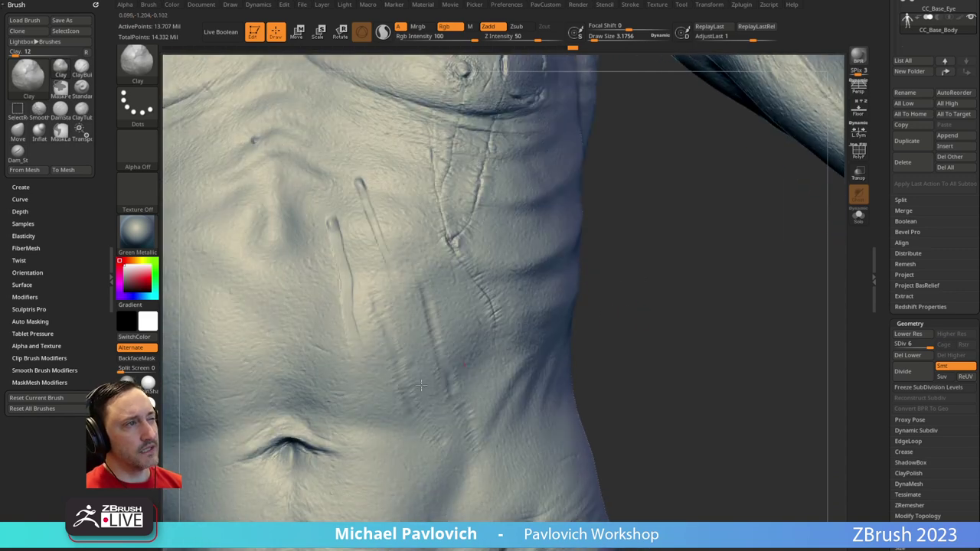
# Switch to the Dam_Standard brush at a Draw Size of 13.83 and carve fine creases along the two abdominal scratches
pyautogui.press('3')
pyautogui.keyDown('alt'); pyautogui.moveTo(589, 279); pyautogui.dragTo(621, 303); pyautogui.keyUp('alt')
pyautogui.press('s')
pyautogui.click(392, 319)
pyautogui.moveTo(665, 241)
pyautogui.mouseDown()
pyautogui.moveTo(644, 237)
pyautogui.moveTo(663, 251)
pyautogui.mouseUp()
pyautogui.press(']')
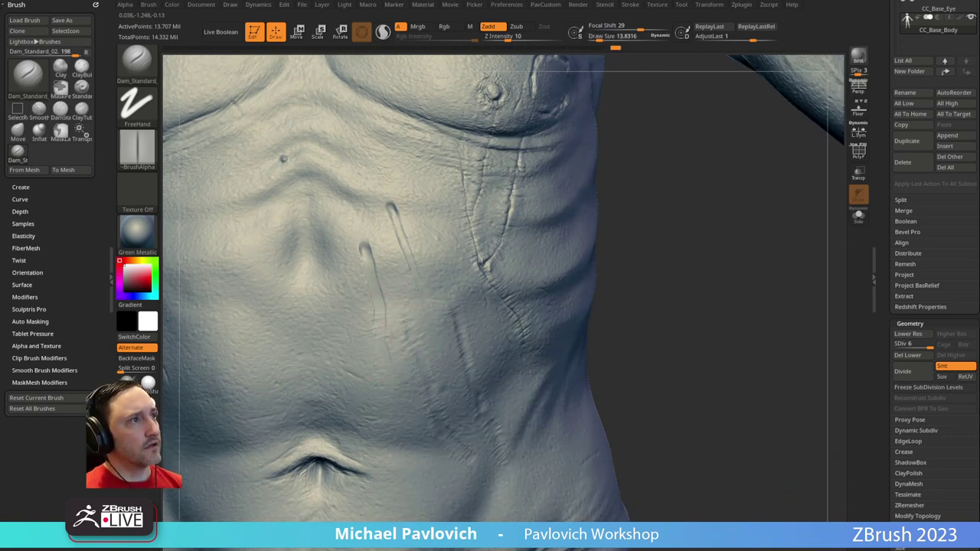
pyautogui.moveTo(624, 288); pyautogui.dragTo(399, 351)
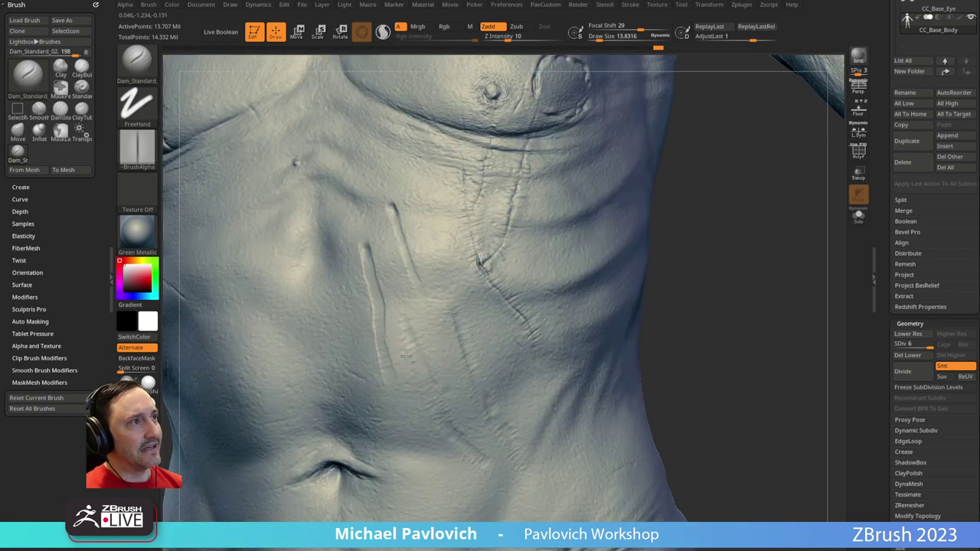
pyautogui.moveTo(678, 295); pyautogui.dragTo(555, 325)
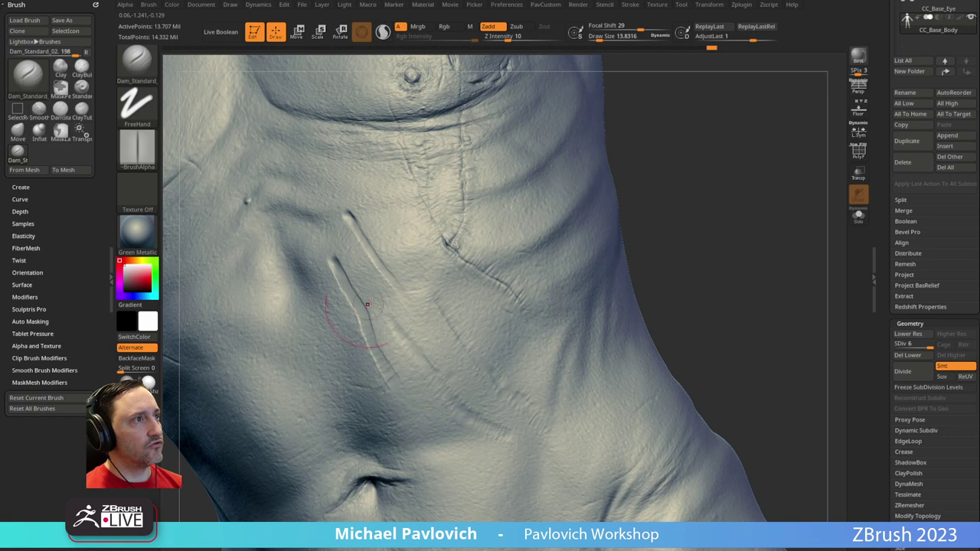
pyautogui.moveTo(386, 389); pyautogui.dragTo(395, 396)
# Cut into the middle of the lower scar on the back of the head at a Draw Size of 9.70
pyautogui.moveTo(649, 282)
pyautogui.mouseDown()
pyautogui.moveTo(563, 297)
pyautogui.moveTo(596, 293)
pyautogui.moveTo(657, 359)
pyautogui.moveTo(652, 345)
pyautogui.mouseUp()
pyautogui.moveTo(628, 275)
pyautogui.mouseDown()
pyautogui.moveTo(548, 325)
pyautogui.moveTo(602, 180)
pyautogui.moveTo(662, 93)
pyautogui.moveTo(678, 321)
pyautogui.moveTo(437, 247)
pyautogui.moveTo(770, 160)
pyautogui.moveTo(771, 173)
pyautogui.moveTo(781, 149)
pyautogui.mouseUp()
pyautogui.press('[')
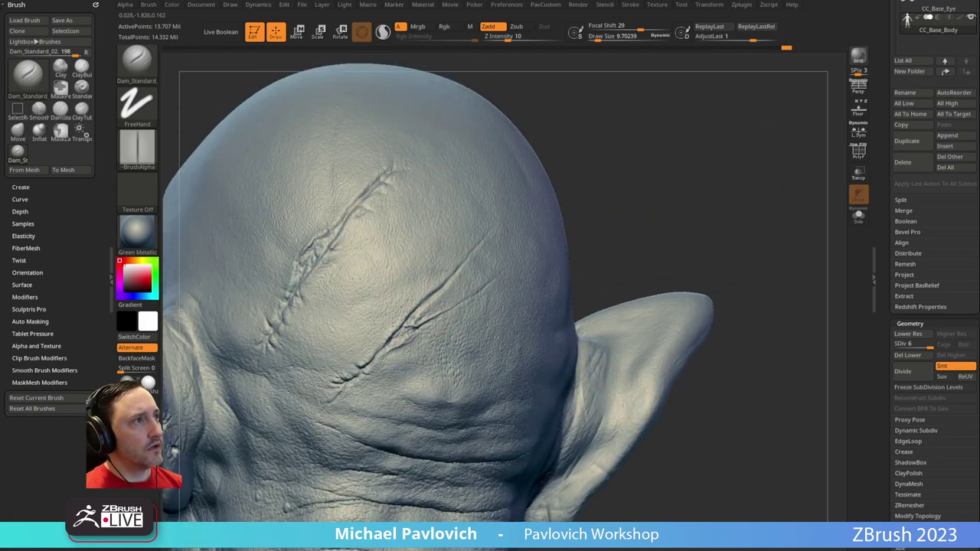
pyautogui.moveTo(570, 235); pyautogui.dragTo(413, 300)
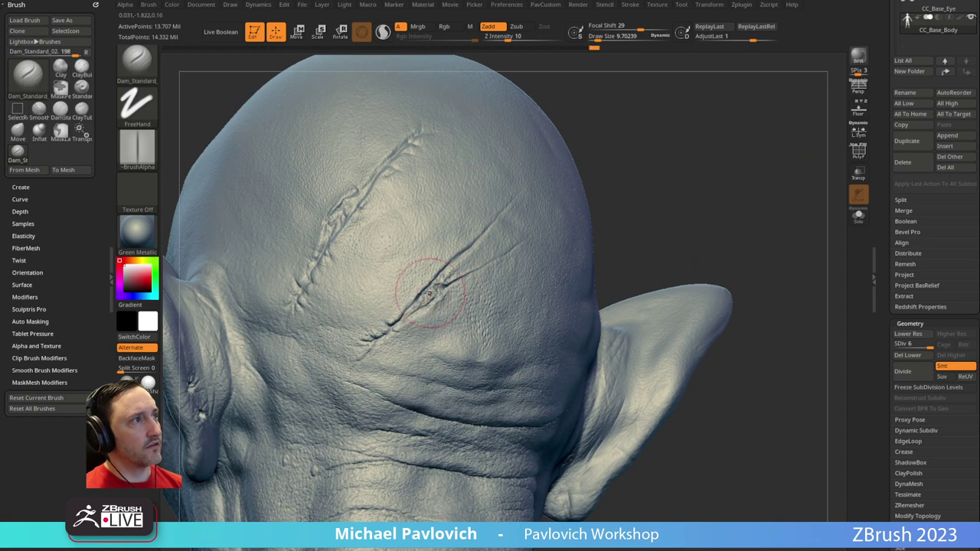
# Set the Smooth brush's Z Intensity to 23 and soften the middle of the lower head scar
pyautogui.press('shift')
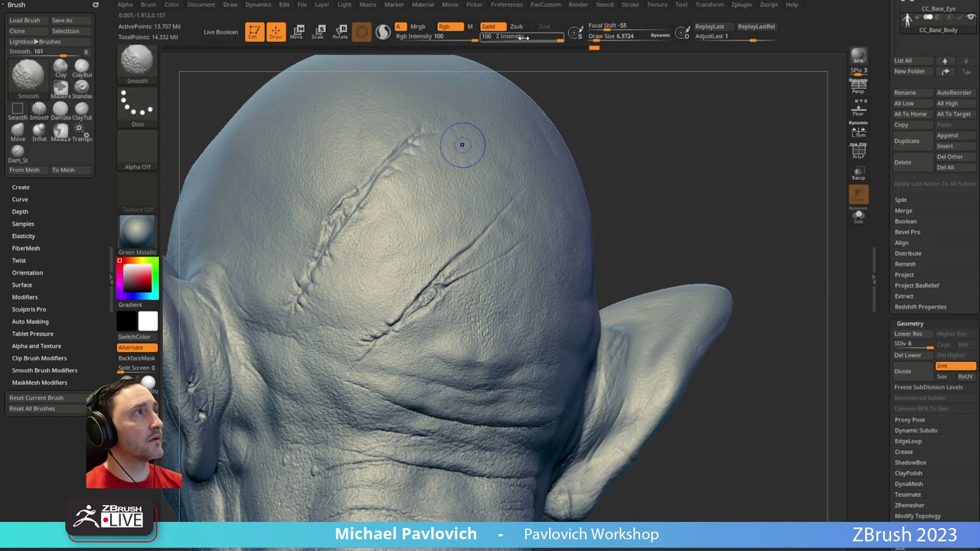
pyautogui.press('shift')
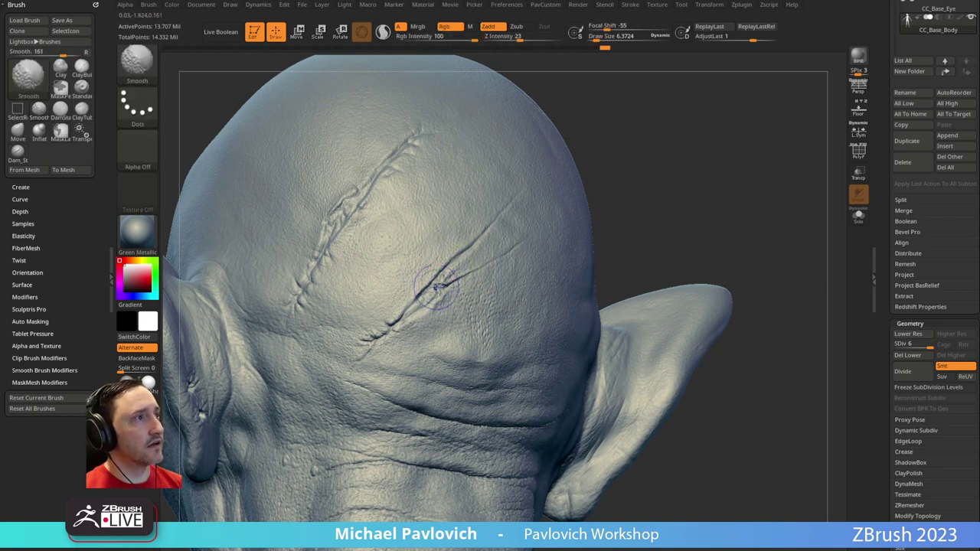
pyautogui.press(']')
pyautogui.press(']')
pyautogui.press('[')
pyautogui.press('[')
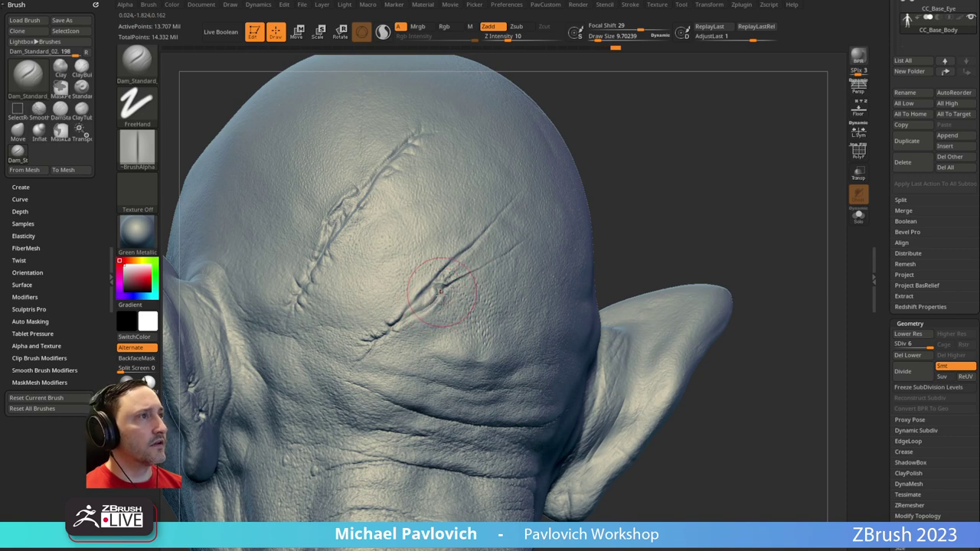
# Deepen the fork and central folds of the lower head scar with the Dam_Standard brush
pyautogui.moveTo(601, 217); pyautogui.dragTo(518, 258)
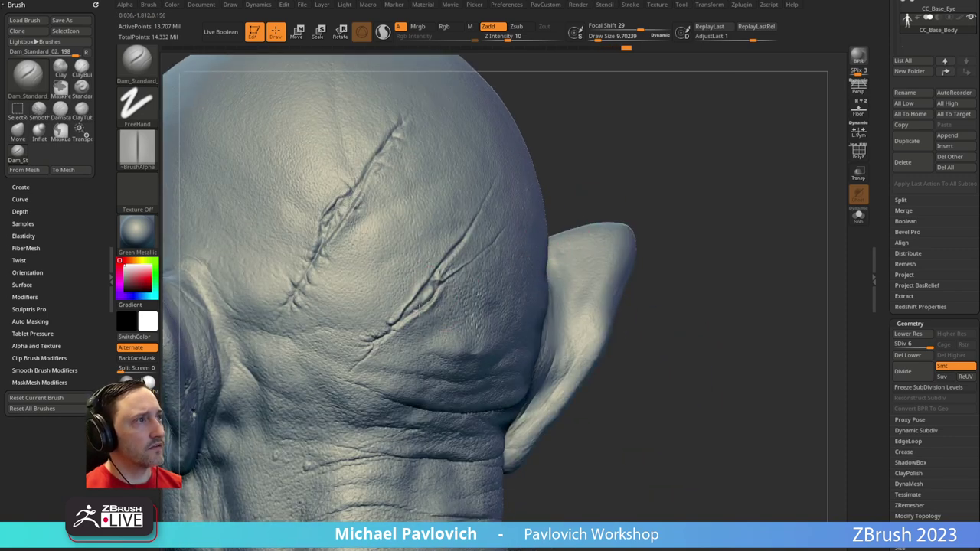
pyautogui.moveTo(398, 327); pyautogui.dragTo(437, 282)
pyautogui.moveTo(540, 134)
pyautogui.mouseDown()
pyautogui.moveTo(548, 174)
pyautogui.moveTo(570, 200)
pyautogui.mouseUp()
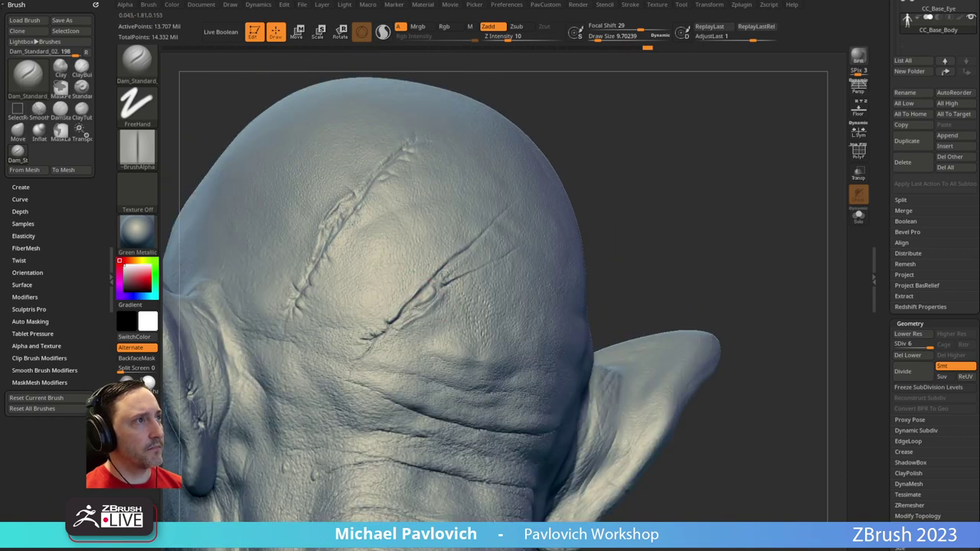
pyautogui.moveTo(534, 212); pyautogui.dragTo(486, 255, button='right')
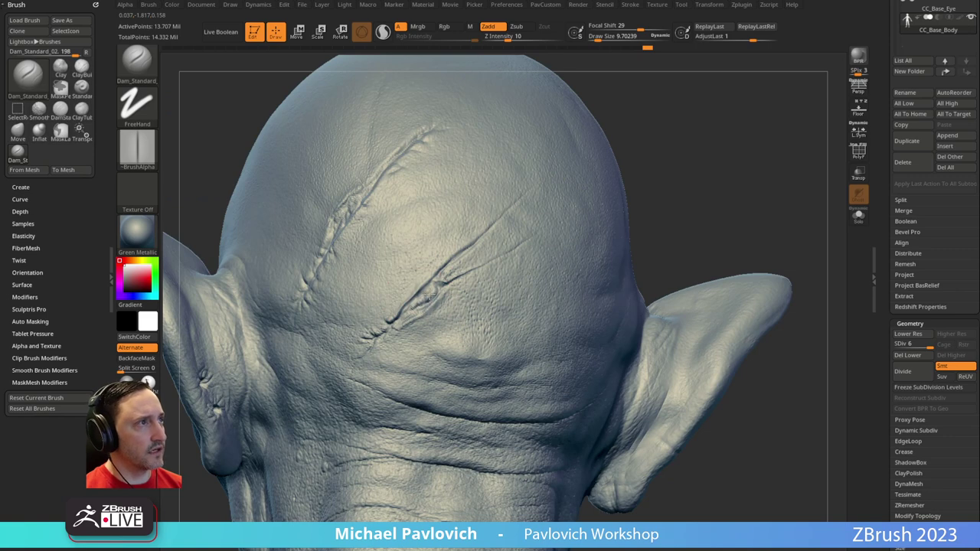
pyautogui.moveTo(439, 290); pyautogui.dragTo(429, 289)
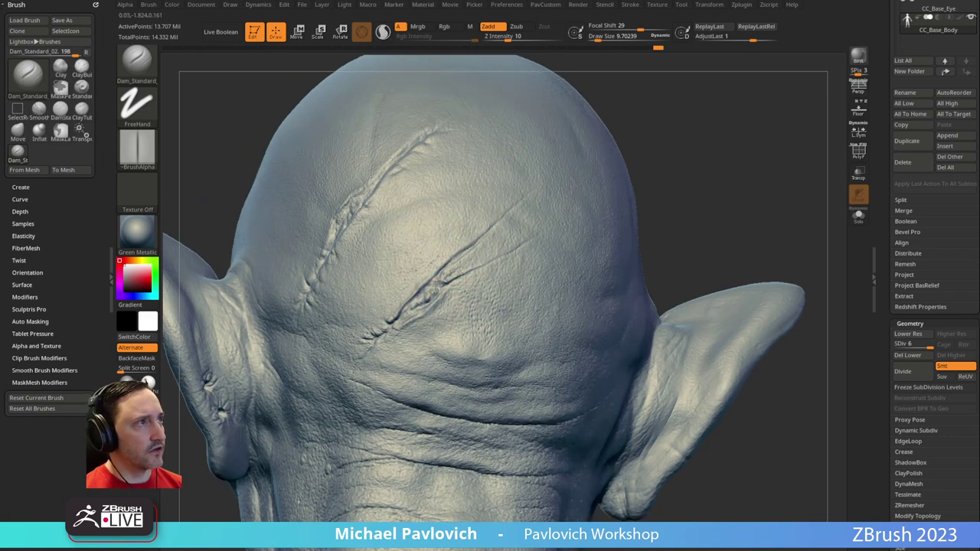
# Add fine cuts along the lower end of the head scar at a Draw Size of 7.39
pyautogui.moveTo(637, 190); pyautogui.dragTo(417, 295)
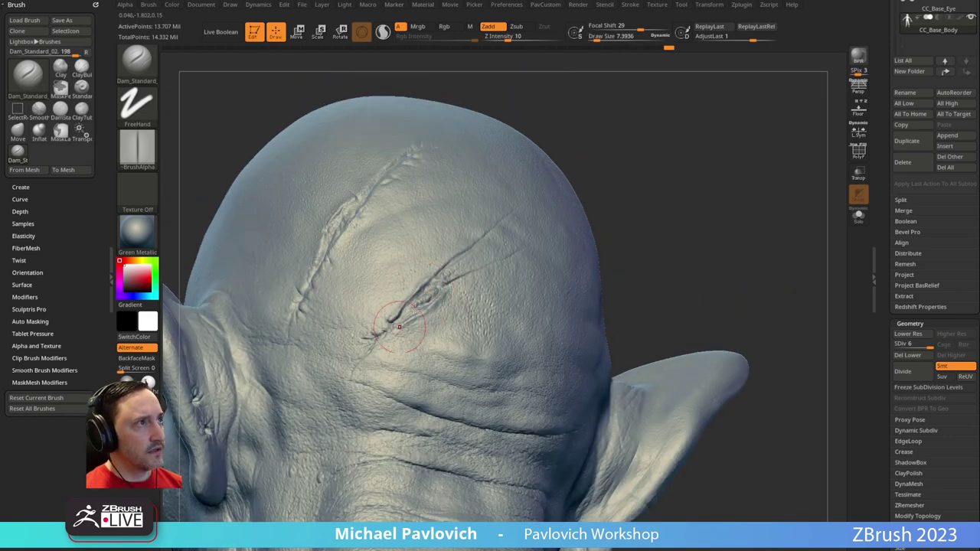
pyautogui.moveTo(636, 193); pyautogui.dragTo(408, 306)
pyautogui.moveTo(635, 182)
pyautogui.mouseDown()
pyautogui.moveTo(568, 222)
pyautogui.moveTo(654, 136)
pyautogui.mouseUp()
pyautogui.moveTo(389, 320)
pyautogui.mouseDown()
pyautogui.moveTo(373, 314)
pyautogui.moveTo(368, 335)
pyautogui.mouseUp()
pyautogui.moveTo(623, 157)
pyautogui.mouseDown()
pyautogui.moveTo(582, 206)
pyautogui.moveTo(610, 165)
pyautogui.mouseUp()
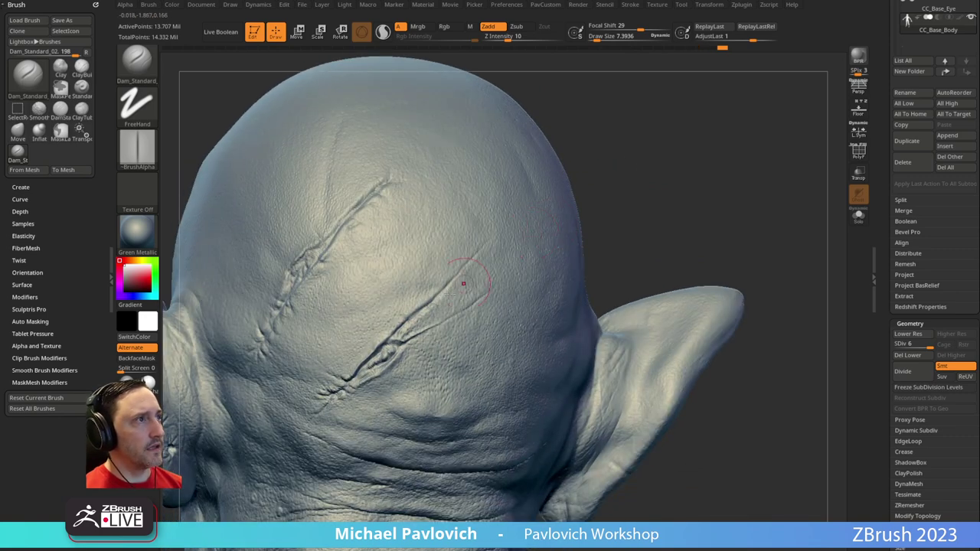
# Detail the upper line and the centre of the lower head scar with more fine Dam_Standard cuts
pyautogui.moveTo(441, 290); pyautogui.dragTo(411, 312)
pyautogui.moveTo(612, 201); pyautogui.dragTo(539, 234)
pyautogui.moveTo(397, 337)
pyautogui.mouseDown(button='right')
pyautogui.moveTo(597, 210)
pyautogui.moveTo(422, 300)
pyautogui.moveTo(577, 214)
pyautogui.moveTo(443, 284)
pyautogui.mouseUp(button='right')
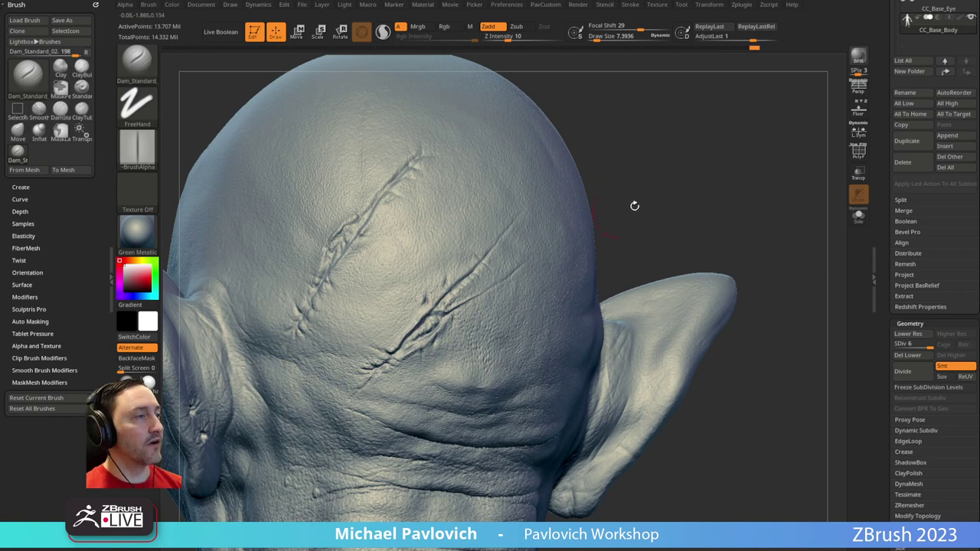
pyautogui.moveTo(603, 220); pyautogui.dragTo(435, 336, button='right')
pyautogui.moveTo(677, 193)
pyautogui.mouseDown(button='right')
pyautogui.moveTo(612, 177)
pyautogui.moveTo(665, 212)
pyautogui.moveTo(498, 265)
pyautogui.mouseUp(button='right')
# Try to lay raised strips of skin across the lower head scar with the ClayTubes brush at a Draw Size of 4.60
pyautogui.press('b')
pyautogui.press('c')
pyautogui.press('t')
pyautogui.press('s')
pyautogui.click(413, 334)
pyautogui.moveTo(429, 319); pyautogui.dragTo(491, 251, button='right')
pyautogui.moveTo(423, 295)
pyautogui.mouseDown()
pyautogui.moveTo(446, 334)
pyautogui.moveTo(450, 285)
pyautogui.moveTo(460, 299)
pyautogui.mouseUp()
pyautogui.press('s')
pyautogui.click(430, 313)
# Examine the head scars and facial detail from the back, front and side
pyautogui.keyDown('ctrl'); pyautogui.moveTo(659, 221); pyautogui.dragTo(657, 194, button='right'); pyautogui.keyUp('ctrl')
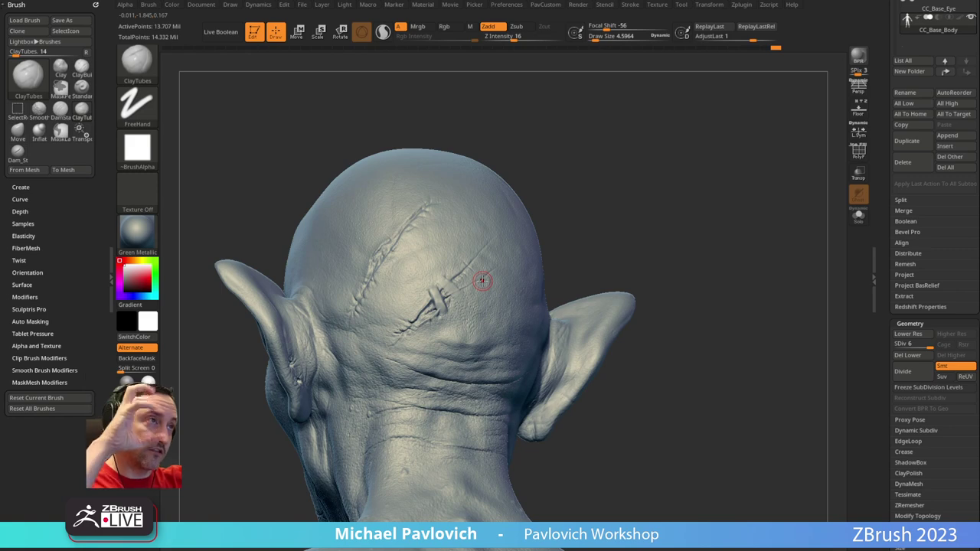
pyautogui.keyDown('alt'); pyautogui.moveTo(638, 176); pyautogui.dragTo(652, 200); pyautogui.keyUp('alt')
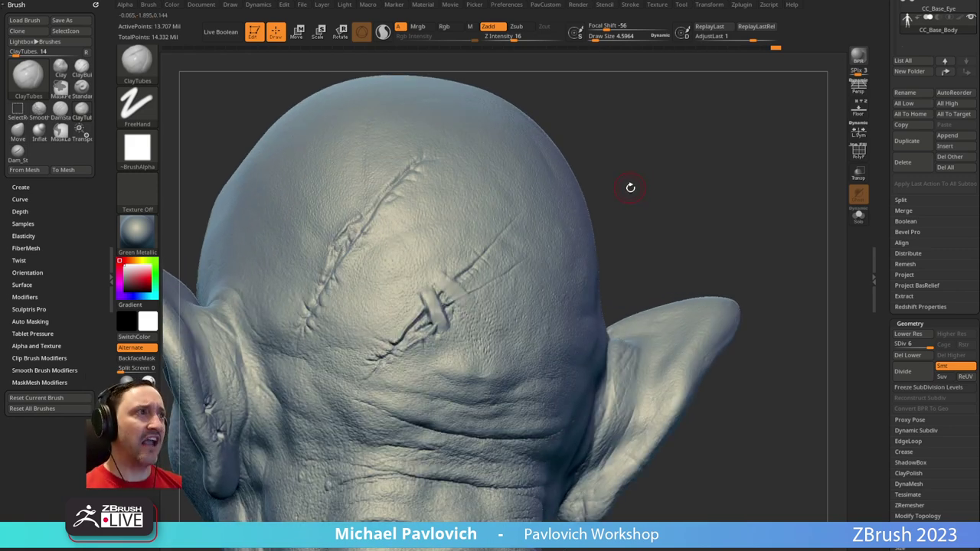
pyautogui.keyDown('alt'); pyautogui.moveTo(623, 210); pyautogui.dragTo(772, 144); pyautogui.keyUp('alt')
pyautogui.moveTo(628, 181); pyautogui.dragTo(666, 201)
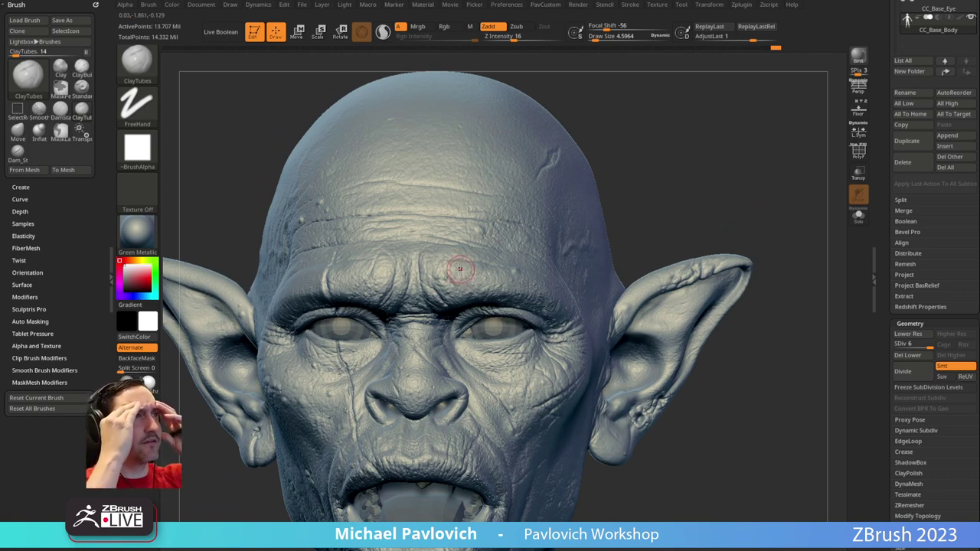
pyautogui.moveTo(643, 176); pyautogui.dragTo(613, 213)
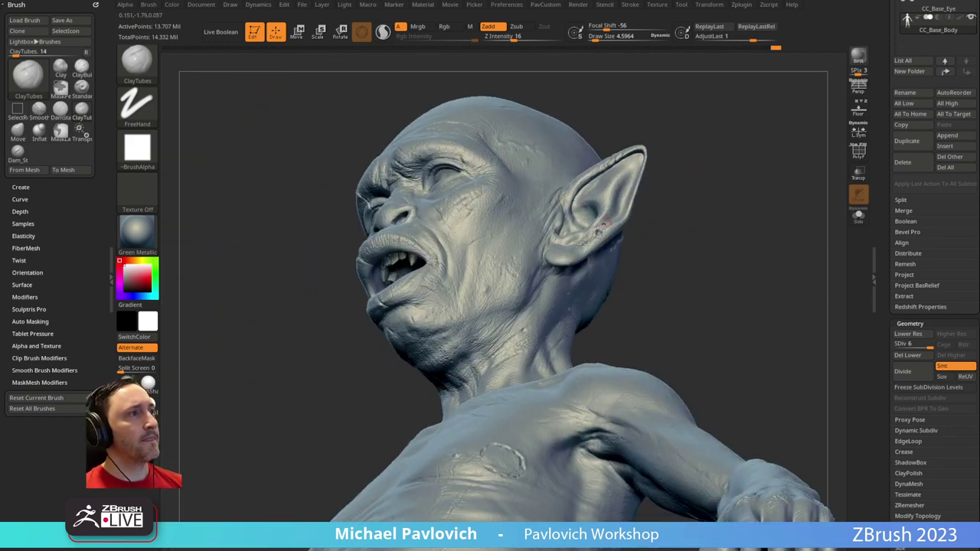
pyautogui.moveTo(651, 295); pyautogui.dragTo(735, 322)
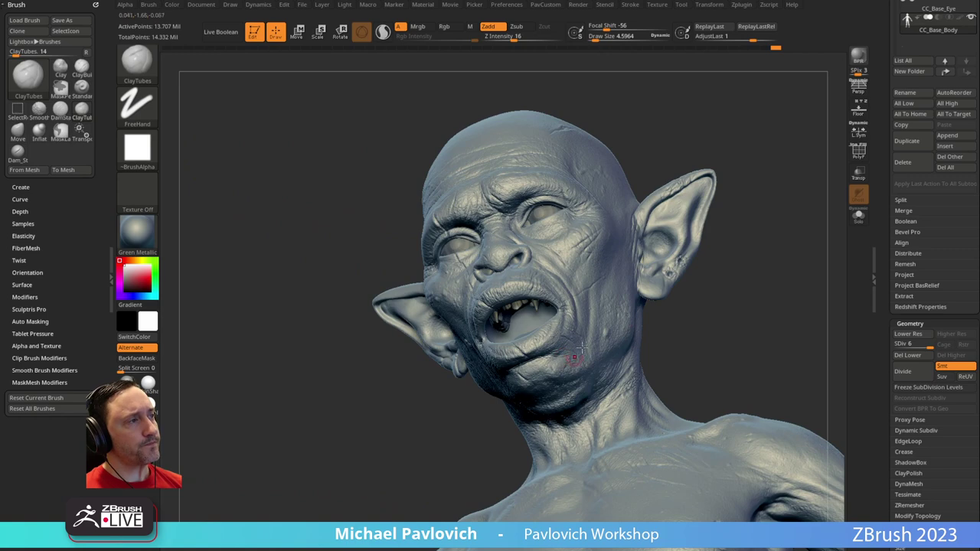
pyautogui.moveTo(547, 366)
pyautogui.mouseDown()
pyautogui.moveTo(701, 321)
pyautogui.moveTo(691, 332)
pyautogui.moveTo(668, 225)
pyautogui.moveTo(733, 186)
pyautogui.moveTo(668, 193)
pyautogui.moveTo(732, 194)
pyautogui.mouseUp()
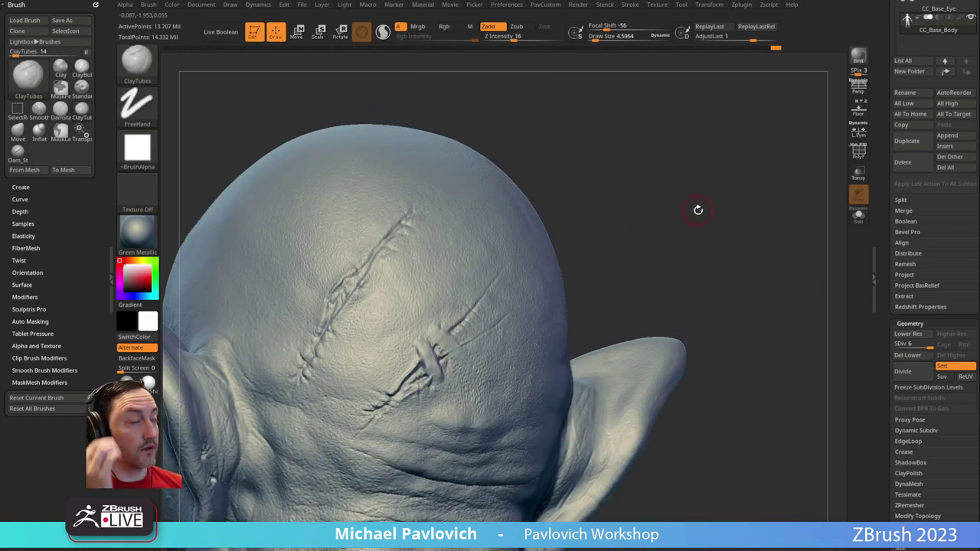
# Undo the ClayTubes strips laid across the lower head scar
pyautogui.keyDown('alt'); pyautogui.moveTo(652, 235); pyautogui.dragTo(685, 208, button='right'); pyautogui.keyUp('alt')
pyautogui.hotkey('ctrl', 'z')
pyautogui.hotkey('ctrl', 'z')
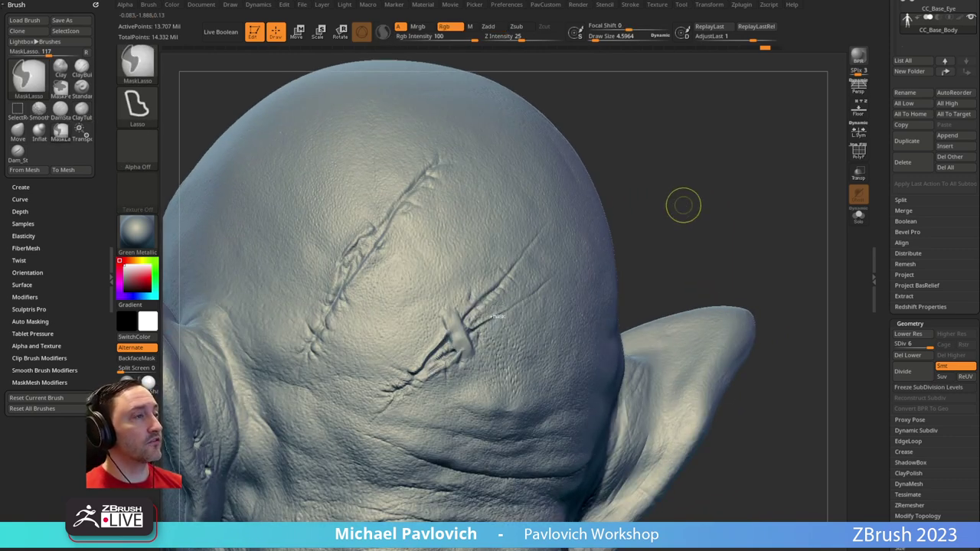
# Switch to the Dam_Standard brush at a Draw Size of 6.37 and cut short side marks along the lower head scar
pyautogui.moveTo(706, 204)
pyautogui.mouseDown(button='right')
pyautogui.moveTo(753, 169)
pyautogui.moveTo(661, 170)
pyautogui.mouseUp(button='right')
pyautogui.press('b')
pyautogui.press('d')
pyautogui.press('s')
pyautogui.press('s')
pyautogui.moveTo(478, 286); pyautogui.dragTo(479, 286)
# Deepen the main line of the lower head scar and add small creases between its branches
pyautogui.moveTo(678, 215); pyautogui.dragTo(642, 216, button='right')
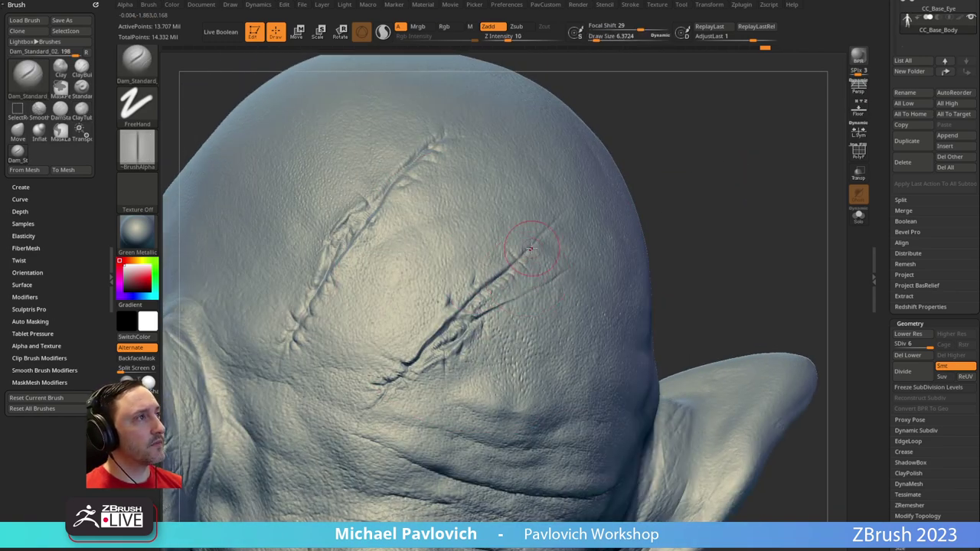
pyautogui.moveTo(494, 274); pyautogui.dragTo(448, 324)
pyautogui.moveTo(587, 175); pyautogui.dragTo(584, 212, button='right')
pyautogui.moveTo(453, 319); pyautogui.dragTo(439, 327)
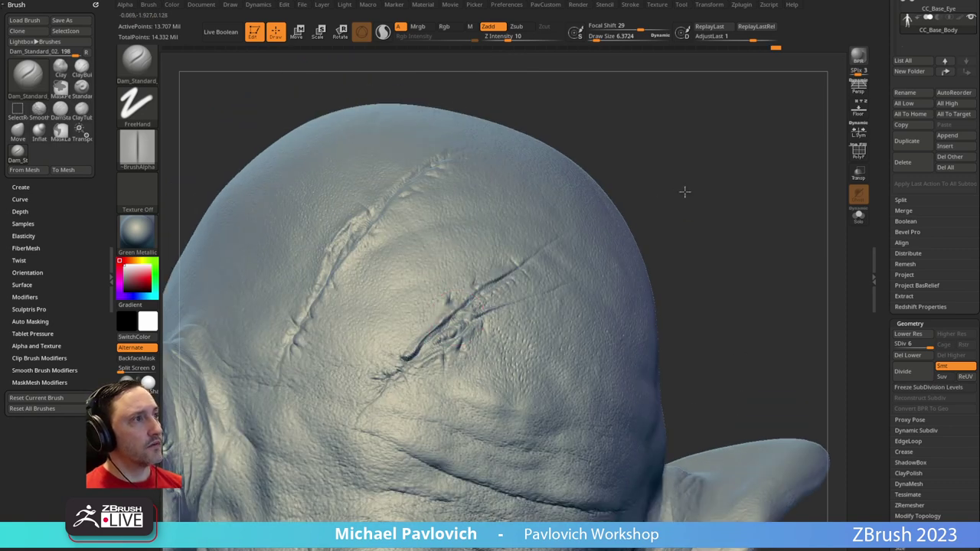
pyautogui.moveTo(684, 184); pyautogui.dragTo(658, 164)
pyautogui.moveTo(425, 355); pyautogui.dragTo(466, 332)
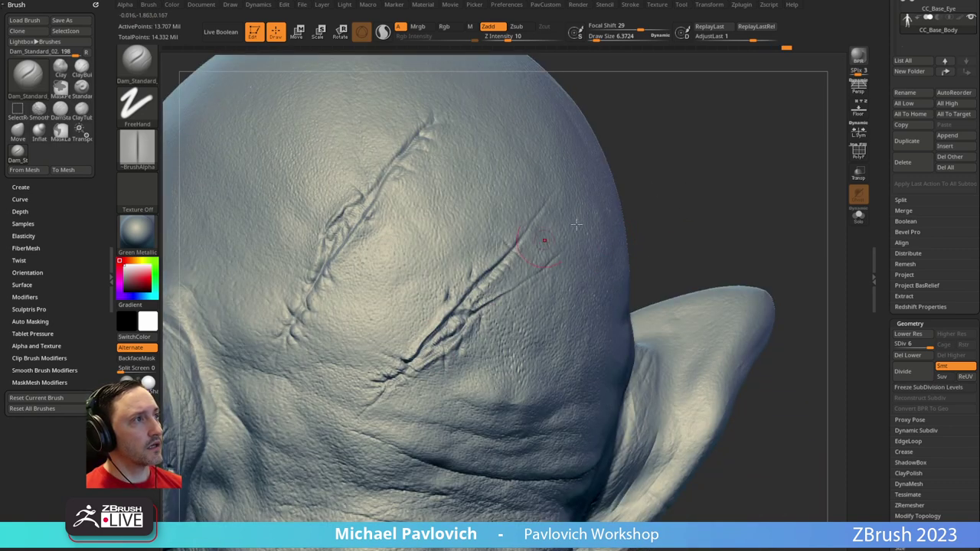
# Switch to the Standard brush at Draw Size 3.84 and Z Intensity 31 and start an arc of dashed tooth marks on the upper arm's back
pyautogui.moveTo(601, 164); pyautogui.dragTo(665, 201)
pyautogui.keyDown('alt'); pyautogui.moveTo(683, 262); pyautogui.dragTo(597, 185); pyautogui.keyUp('alt')
pyautogui.keyDown('alt'); pyautogui.moveTo(625, 229); pyautogui.dragTo(686, 271); pyautogui.keyUp('alt')
pyautogui.moveTo(724, 303)
pyautogui.keyDown('alt'); pyautogui.mouseDown()
pyautogui.moveTo(652, 212)
pyautogui.moveTo(720, 256)
pyautogui.moveTo(595, 211)
pyautogui.mouseUp(); pyautogui.keyUp('alt')
pyautogui.moveTo(595, 211); pyautogui.dragTo(546, 225)
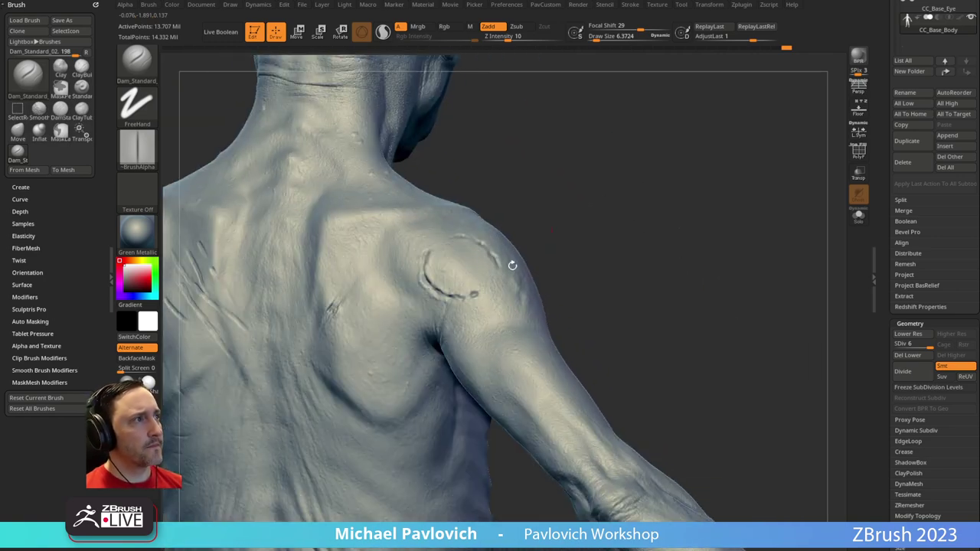
pyautogui.press('b')
pyautogui.press('s')
pyautogui.press('t')
pyautogui.moveTo(628, 246)
pyautogui.mouseDown()
pyautogui.moveTo(586, 247)
pyautogui.moveTo(622, 230)
pyautogui.mouseUp()
pyautogui.moveTo(621, 230)
pyautogui.mouseDown()
pyautogui.moveTo(495, 293)
pyautogui.moveTo(530, 281)
pyautogui.mouseUp()
pyautogui.moveTo(522, 38); pyautogui.dragTo(525, 38)
pyautogui.moveTo(562, 226)
pyautogui.mouseDown()
pyautogui.moveTo(570, 215)
pyautogui.moveTo(559, 222)
pyautogui.mouseUp()
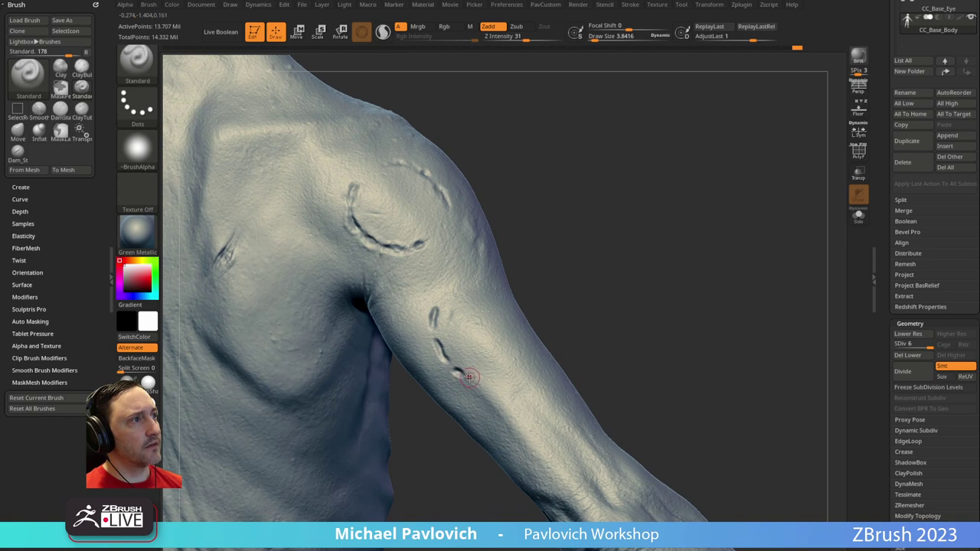
# Extend the dashed tooth marks along the lower curve of the bite on the upper arm
pyautogui.moveTo(585, 306)
pyautogui.mouseDown()
pyautogui.moveTo(645, 275)
pyautogui.moveTo(555, 315)
pyautogui.mouseUp()
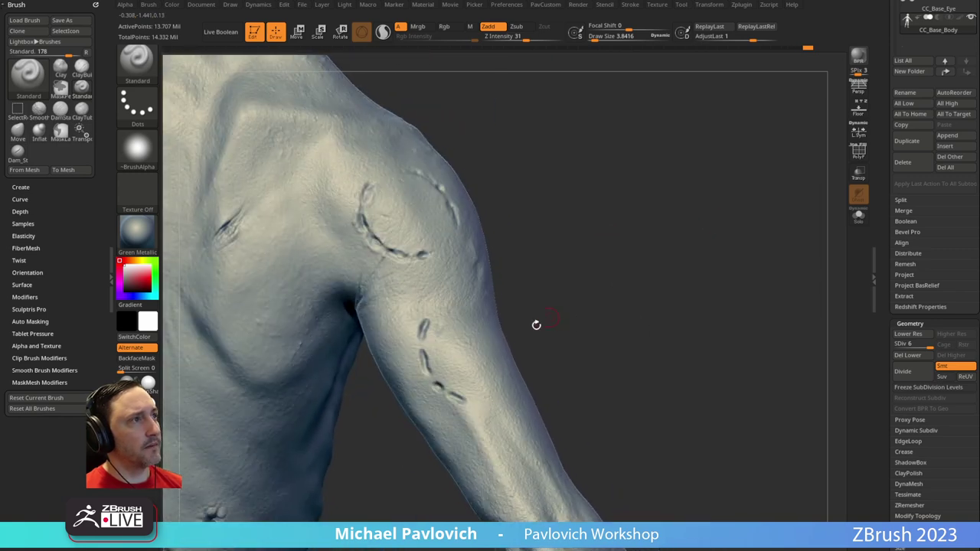
pyautogui.moveTo(653, 319); pyautogui.dragTo(521, 300)
pyautogui.moveTo(444, 307)
pyautogui.mouseDown()
pyautogui.moveTo(547, 306)
pyautogui.moveTo(603, 382)
pyautogui.mouseUp()
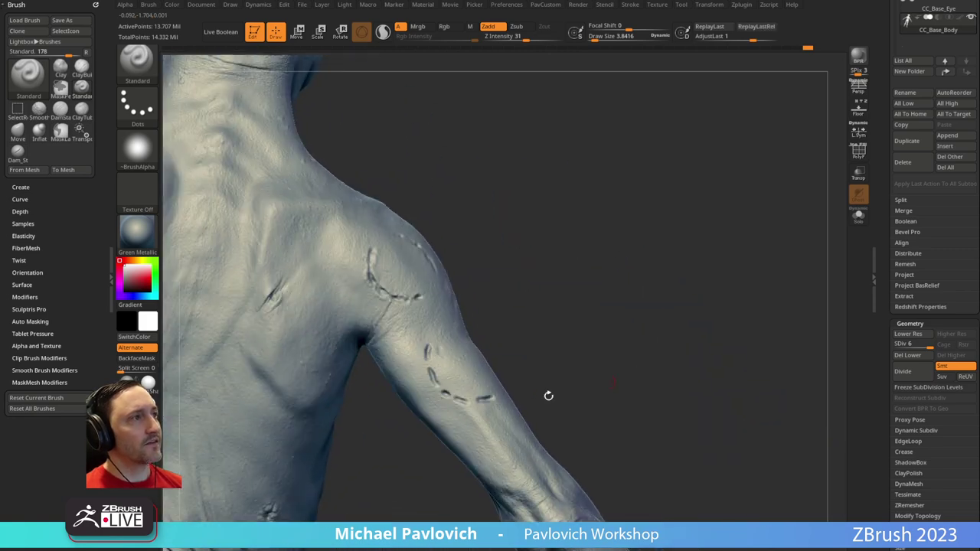
pyautogui.moveTo(604, 294); pyautogui.dragTo(417, 287)
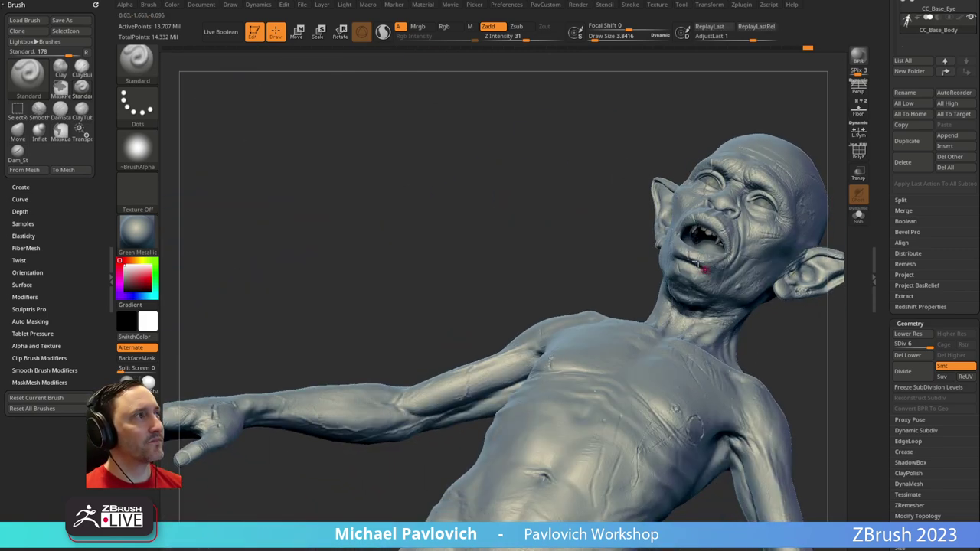
# Add the upper and outer tooth marks to complete the oval bite on the upper arm
pyautogui.moveTo(527, 231)
pyautogui.mouseDown()
pyautogui.moveTo(700, 288)
pyautogui.moveTo(676, 332)
pyautogui.moveTo(638, 323)
pyautogui.moveTo(414, 344)
pyautogui.mouseUp()
pyautogui.moveTo(598, 299)
pyautogui.mouseDown()
pyautogui.moveTo(651, 262)
pyautogui.moveTo(471, 292)
pyautogui.mouseUp()
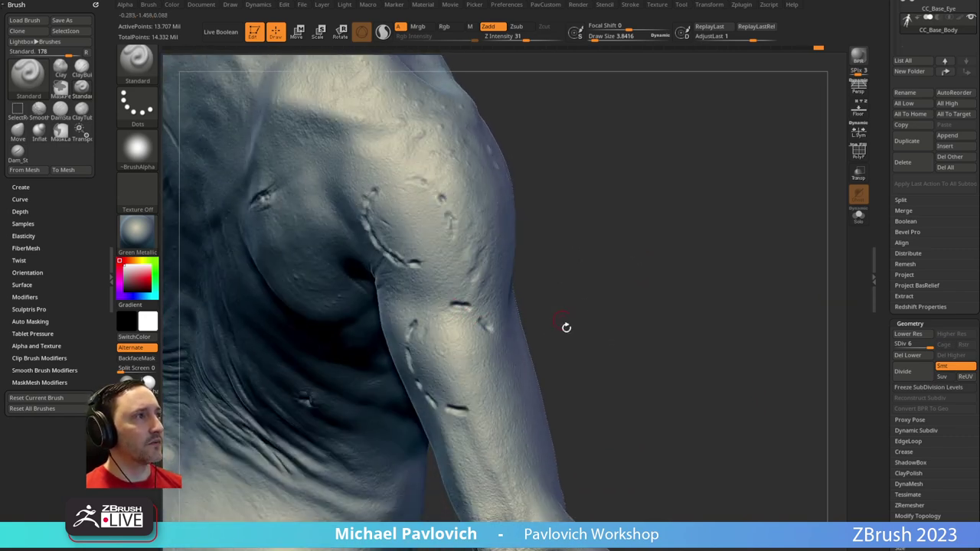
pyautogui.moveTo(562, 319); pyautogui.dragTo(495, 337)
pyautogui.moveTo(615, 318); pyautogui.dragTo(516, 391)
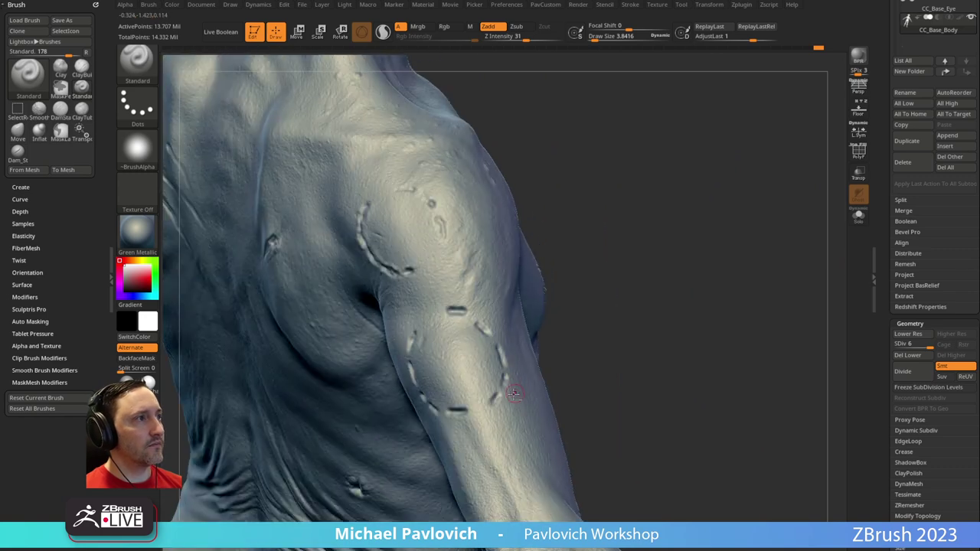
pyautogui.moveTo(593, 317); pyautogui.dragTo(437, 335)
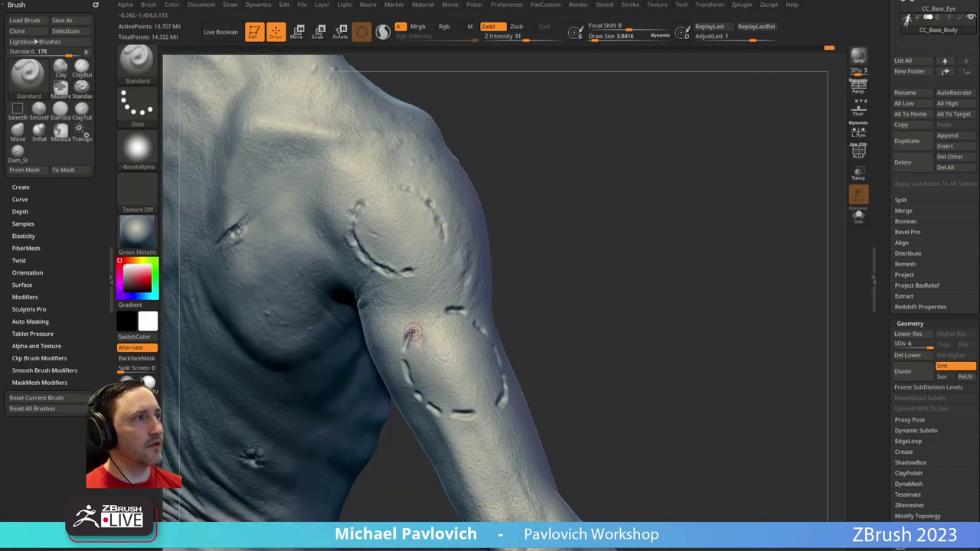
# Rework the tooth marks of the lower bite on the upper arm with the Standard brush at Draw Size 5.44 and Z Intensity 16
pyautogui.moveTo(502, 344)
pyautogui.mouseDown()
pyautogui.moveTo(513, 322)
pyautogui.moveTo(507, 332)
pyautogui.moveTo(425, 342)
pyautogui.moveTo(420, 372)
pyautogui.mouseUp()
pyautogui.moveTo(539, 319); pyautogui.dragTo(540, 285)
pyautogui.moveTo(430, 371); pyautogui.dragTo(422, 371)
pyautogui.moveTo(523, 323); pyautogui.dragTo(430, 323)
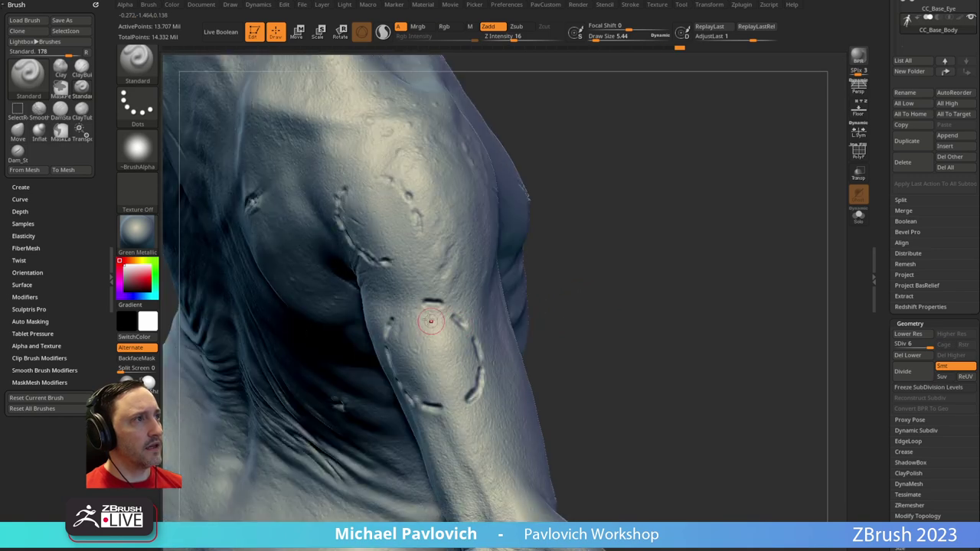
pyautogui.moveTo(665, 170); pyautogui.dragTo(575, 174)
pyautogui.moveTo(452, 317); pyautogui.dragTo(463, 327)
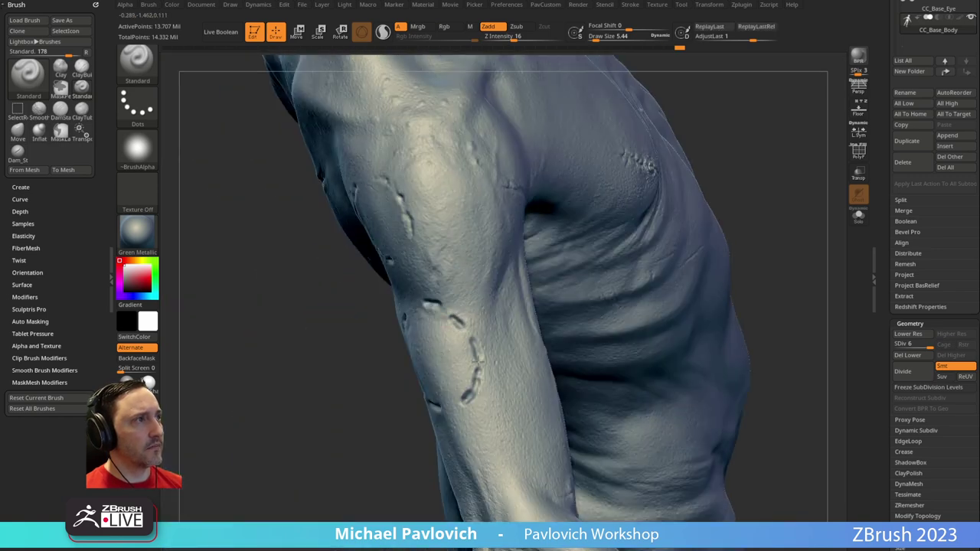
pyautogui.moveTo(660, 252); pyautogui.dragTo(493, 336, button='right')
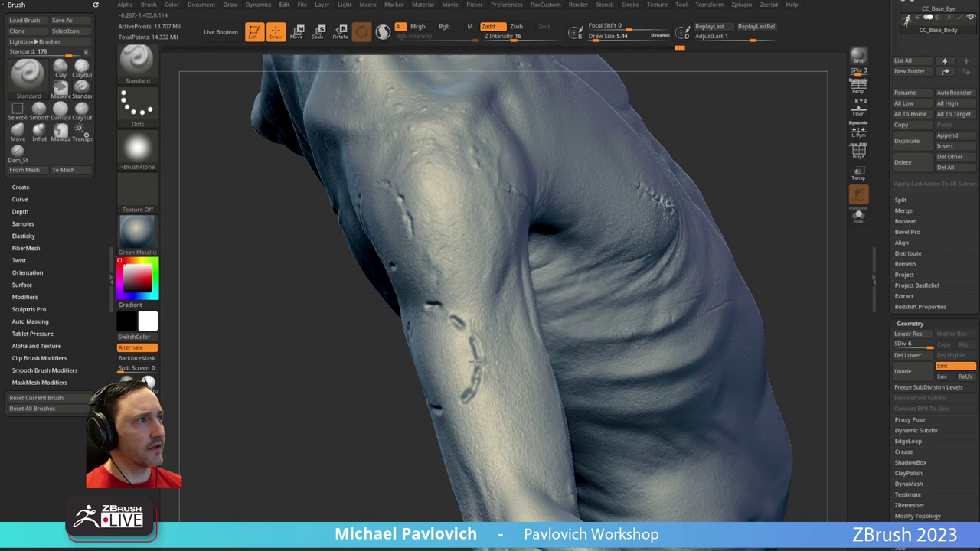
pyautogui.moveTo(385, 409); pyautogui.dragTo(476, 380, button='right')
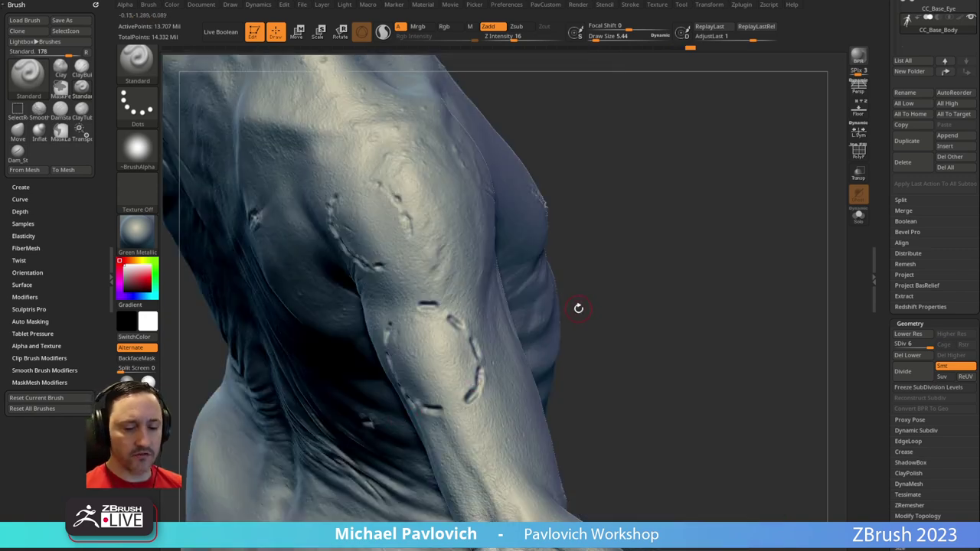
# Swell the skin around the outer tooth marks of the lower arm bite with the Inflat brush at Z Intensity 10
pyautogui.press('b')
pyautogui.press('i')
pyautogui.press('n')
pyautogui.moveTo(579, 308); pyautogui.dragTo(576, 299, button='right')
pyautogui.moveTo(473, 385); pyautogui.dragTo(464, 398)
pyautogui.moveTo(551, 322); pyautogui.dragTo(597, 310, button='right')
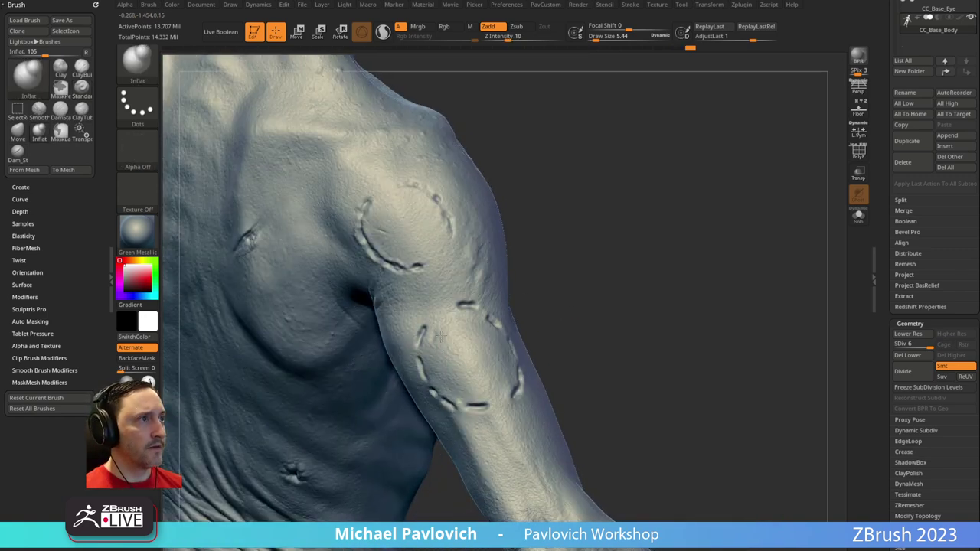
# Carve the upper puncture scar on the lower back with Dam_Standard, adding radiating creases around it at Draw Size 17.03
pyautogui.moveTo(469, 403)
pyautogui.mouseDown(button='right')
pyautogui.moveTo(610, 258)
pyautogui.moveTo(579, 286)
pyautogui.moveTo(678, 273)
pyautogui.moveTo(410, 427)
pyautogui.moveTo(528, 339)
pyautogui.moveTo(415, 280)
pyautogui.mouseUp(button='right')
pyautogui.press('b')
pyautogui.press('d')
pyautogui.press('s')
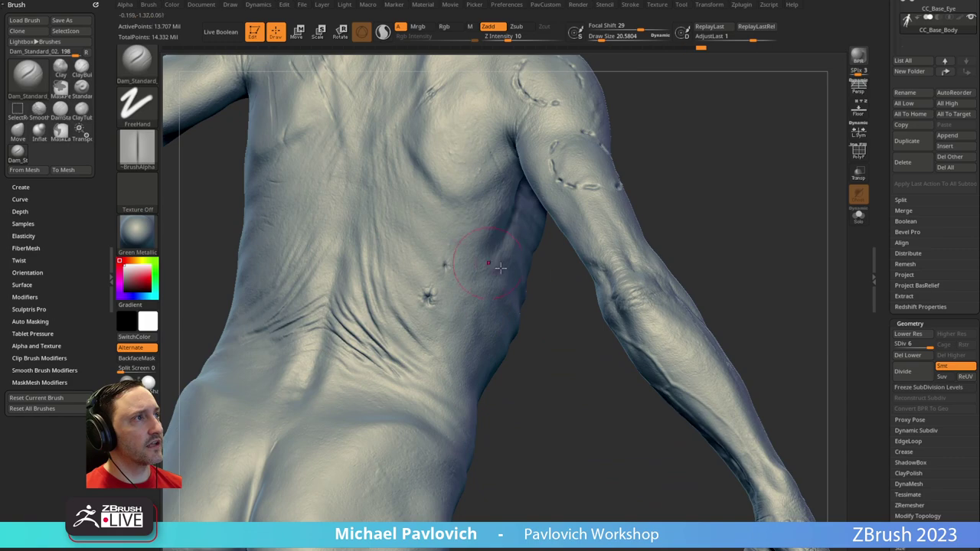
pyautogui.moveTo(476, 261); pyautogui.dragTo(450, 308, button='right')
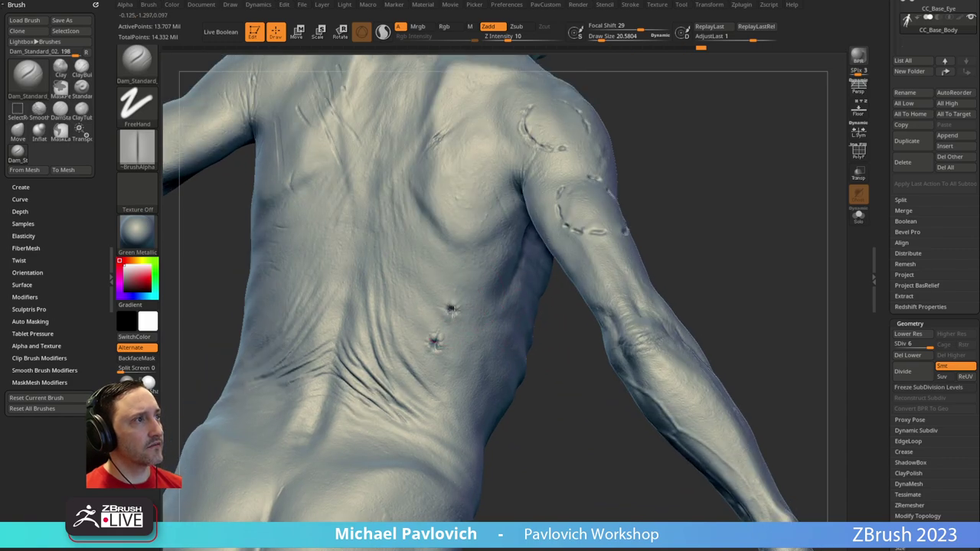
pyautogui.moveTo(552, 349)
pyautogui.mouseDown(button='right')
pyautogui.moveTo(582, 396)
pyautogui.moveTo(570, 357)
pyautogui.moveTo(426, 284)
pyautogui.mouseUp(button='right')
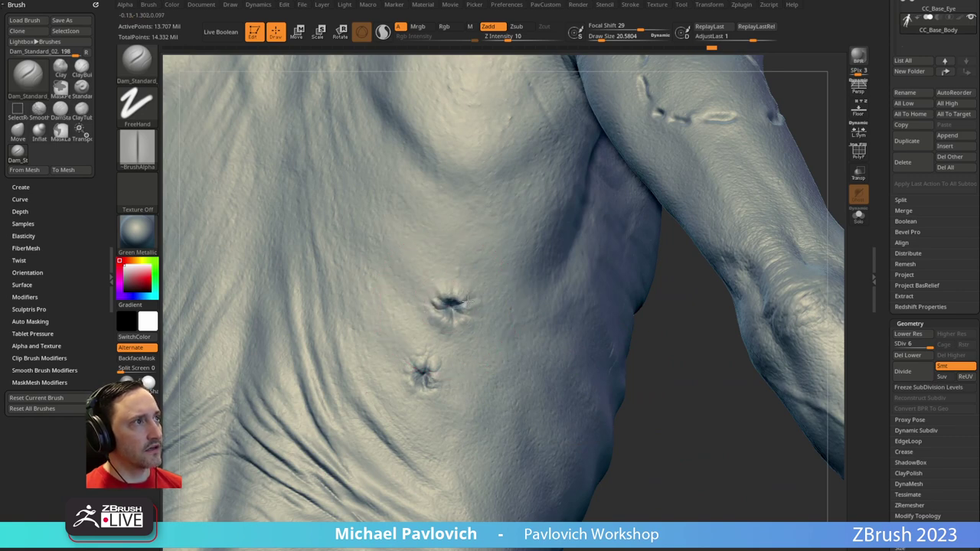
pyautogui.press('[')
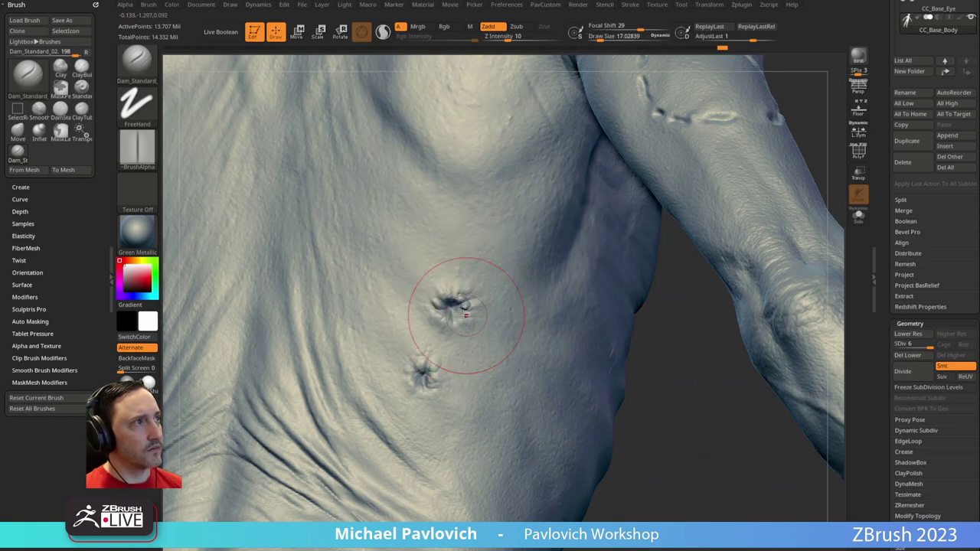
pyautogui.moveTo(442, 312); pyautogui.dragTo(457, 312)
# Carve a long oval scar on the forearm below the elbow with Dam_Standard, reducing the Draw Size to 10.99 for its puckered edge
pyautogui.moveTo(671, 368); pyautogui.dragTo(718, 366)
pyautogui.keyDown('alt'); pyautogui.moveTo(618, 373); pyautogui.dragTo(696, 256); pyautogui.keyUp('alt')
pyautogui.moveTo(734, 185); pyautogui.dragTo(649, 222)
pyautogui.keyDown('alt'); pyautogui.moveTo(675, 279); pyautogui.dragTo(714, 320); pyautogui.keyUp('alt')
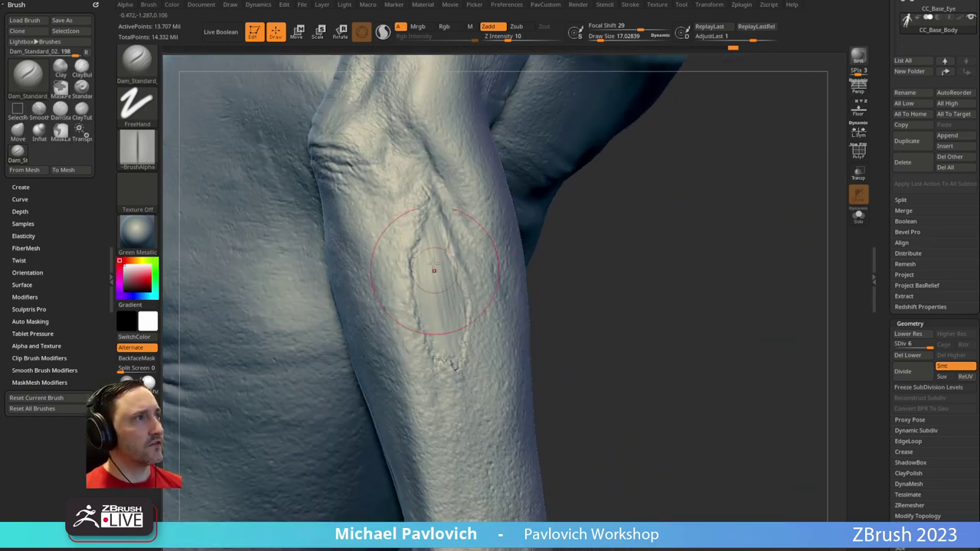
pyautogui.moveTo(436, 313); pyautogui.dragTo(429, 247)
pyautogui.moveTo(633, 225)
pyautogui.keyDown('alt'); pyautogui.mouseDown()
pyautogui.moveTo(621, 313)
pyautogui.moveTo(436, 292)
pyautogui.mouseUp(); pyautogui.keyUp('alt')
pyautogui.press('[')
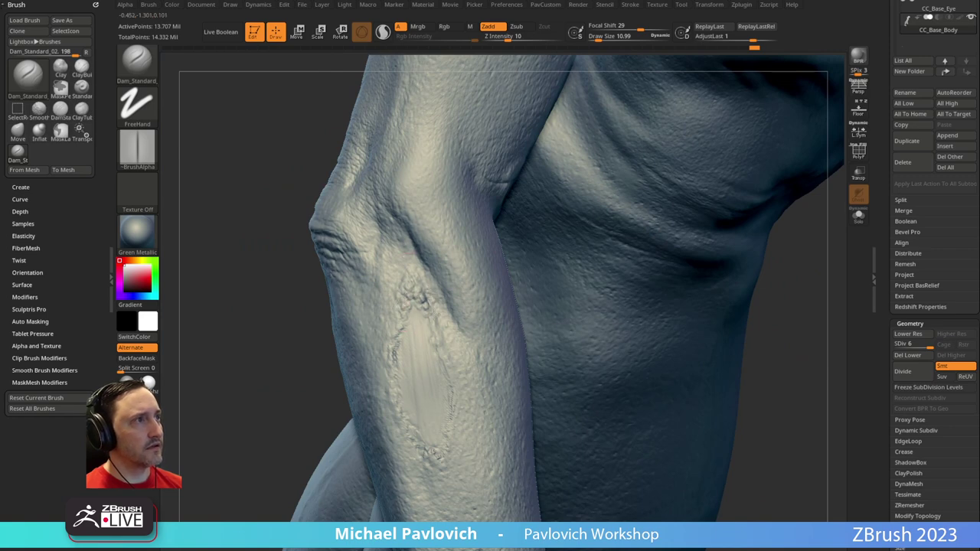
pyautogui.moveTo(285, 310); pyautogui.dragTo(571, 273)
# Lower the body to subdivision level 4 and switch to the Pinch brush at Draw Size 31.01
pyautogui.press('s')
pyautogui.moveTo(442, 327); pyautogui.dragTo(447, 328)
pyautogui.keyDown('alt'); pyautogui.moveTo(646, 249); pyautogui.dragTo(635, 282); pyautogui.keyUp('alt')
pyautogui.moveTo(909, 345); pyautogui.dragTo(917, 346)
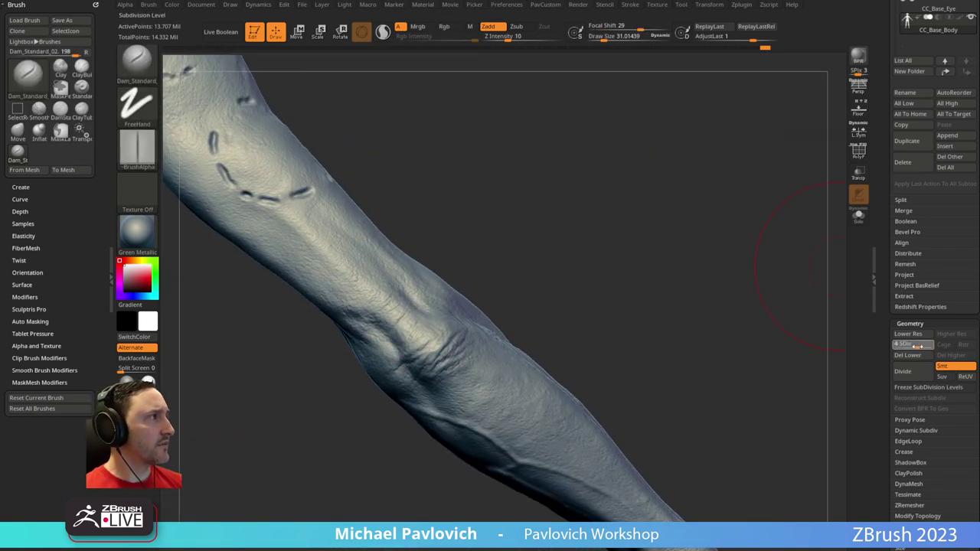
pyautogui.keyDown('alt'); pyautogui.moveTo(634, 283); pyautogui.dragTo(650, 265); pyautogui.keyUp('alt')
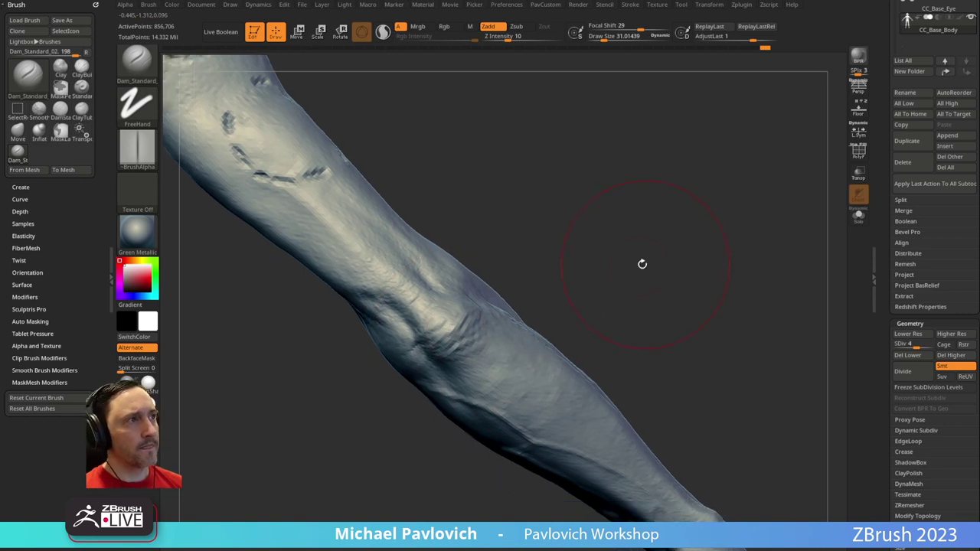
pyautogui.press('b')
pyautogui.press('p')
pyautogui.press('i')
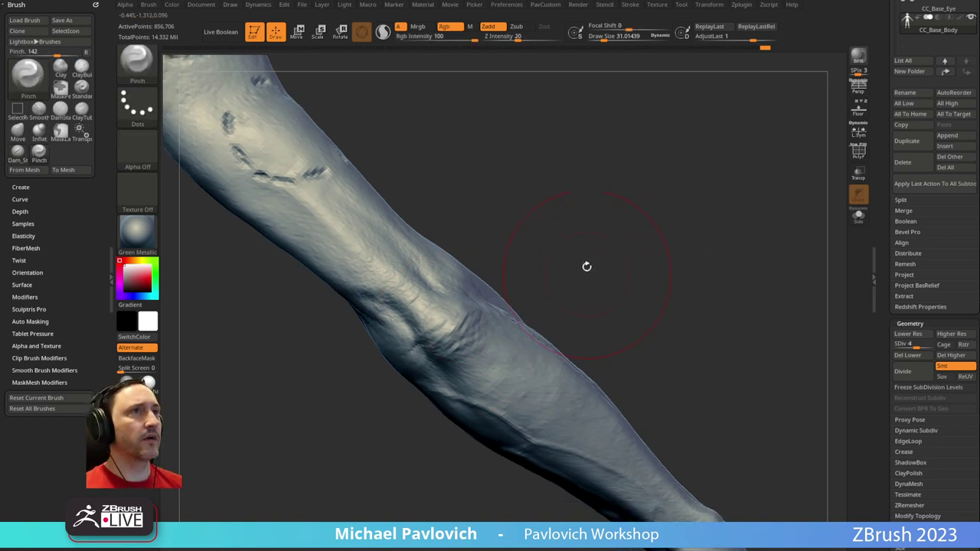
pyautogui.keyDown('alt'); pyautogui.moveTo(551, 199); pyautogui.dragTo(580, 223); pyautogui.keyUp('alt')
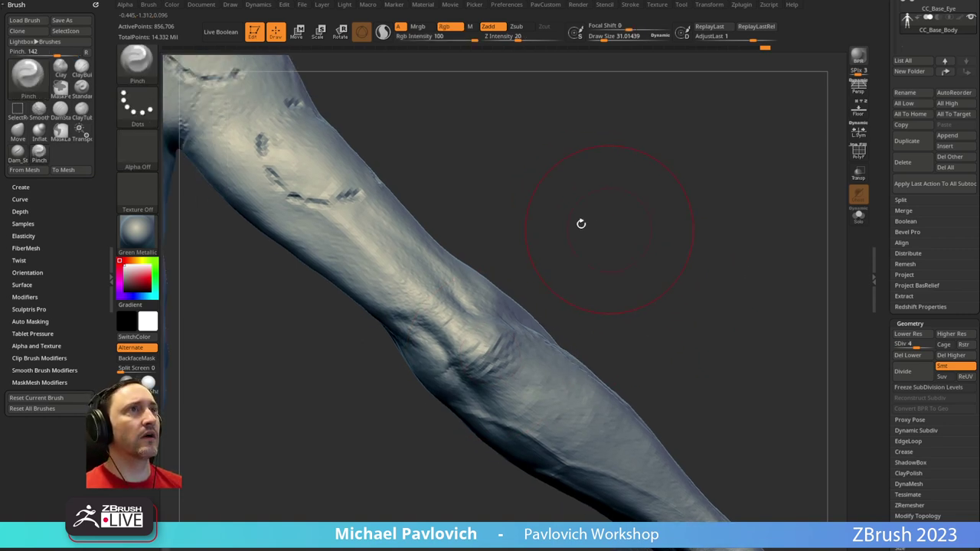
# Set the Pinch brush's Simulation Iterations to 100 and pinch a crease across the arm at the elbow
pyautogui.click(23, 236)
pyautogui.moveTo(82, 289); pyautogui.dragTo(94, 289)
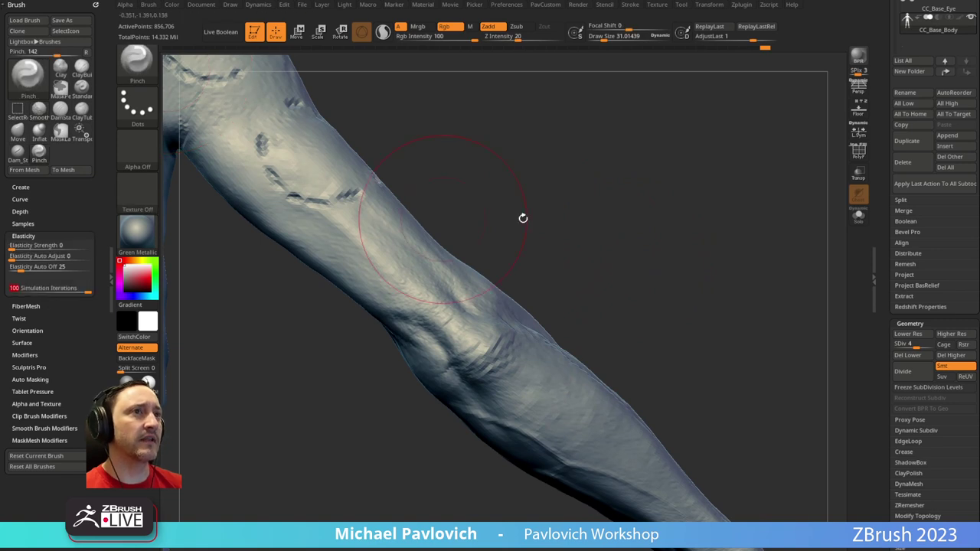
pyautogui.moveTo(470, 219); pyautogui.dragTo(461, 199)
pyautogui.moveTo(433, 307)
pyautogui.mouseDown()
pyautogui.moveTo(490, 321)
pyautogui.moveTo(456, 348)
pyautogui.mouseUp()
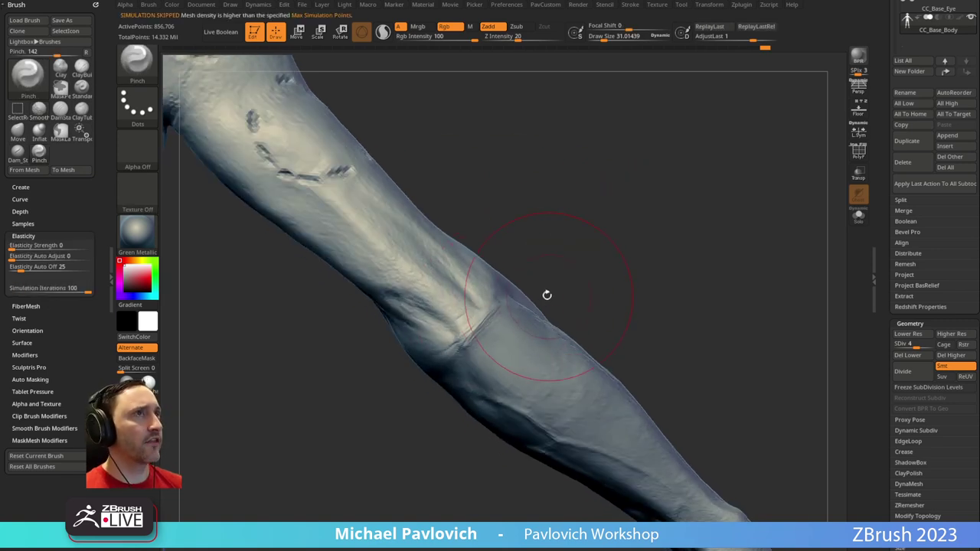
# Undo the last Pinch stroke across the elbow and isolate the elbow section of the arm
pyautogui.hotkey('ctrl', 'z')
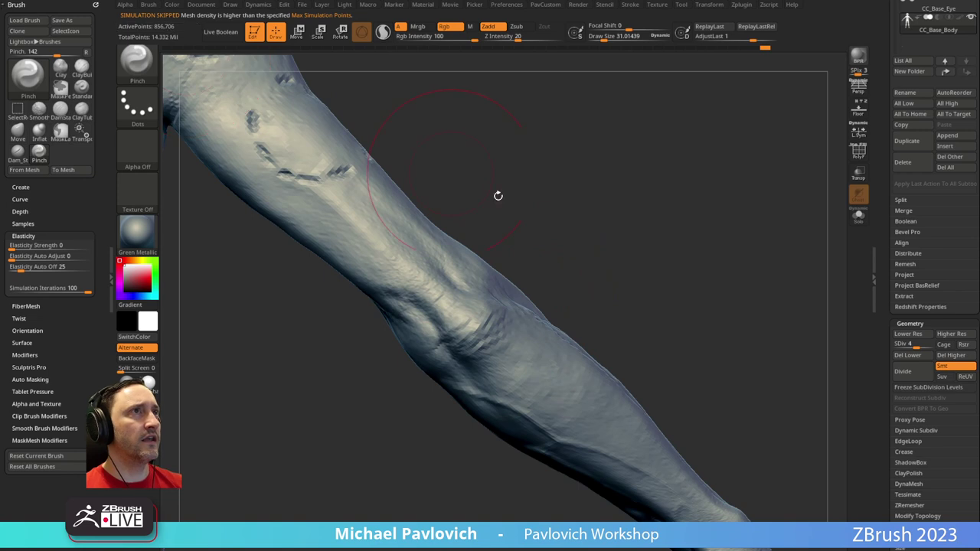
pyautogui.keyDown('ctrl'); pyautogui.keyDown('shift'); pyautogui.moveTo(606, 211); pyautogui.dragTo(342, 426); pyautogui.keyUp('shift'); pyautogui.keyUp('ctrl')
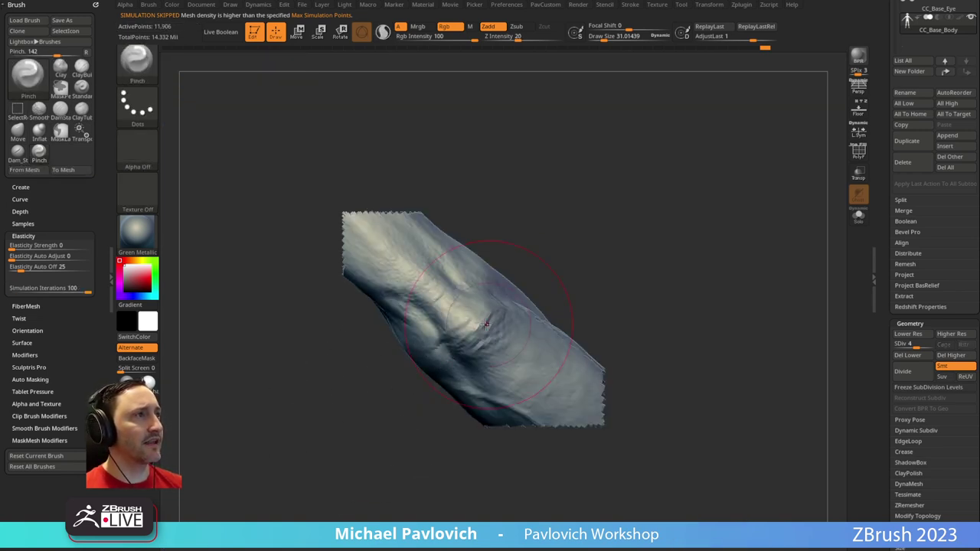
# Tighten the skin folds on the isolated elbow with the Pinch brush at draw size about 24, undoing the unwanted strokes
pyautogui.moveTo(475, 331)
pyautogui.mouseDown()
pyautogui.moveTo(465, 323)
pyautogui.moveTo(493, 327)
pyautogui.moveTo(473, 335)
pyautogui.moveTo(430, 308)
pyautogui.moveTo(485, 328)
pyautogui.mouseUp()
pyautogui.hotkey('ctrl', 'z')
pyautogui.press('s')
pyautogui.moveTo(505, 325)
pyautogui.mouseDown(button='right')
pyautogui.moveTo(618, 309)
pyautogui.moveTo(665, 200)
pyautogui.mouseUp(button='right')
pyautogui.hotkey('ctrl', 'z')
pyautogui.moveTo(499, 331)
pyautogui.mouseDown()
pyautogui.moveTo(484, 335)
pyautogui.moveTo(502, 335)
pyautogui.mouseUp()
pyautogui.moveTo(502, 334); pyautogui.dragTo(632, 264, button='right')
pyautogui.hotkey('ctrl', 'z')
pyautogui.moveTo(483, 334); pyautogui.dragTo(504, 324)
pyautogui.moveTo(514, 320); pyautogui.dragTo(612, 269, button='right')
pyautogui.moveTo(512, 324)
pyautogui.mouseDown()
pyautogui.moveTo(490, 326)
pyautogui.moveTo(506, 328)
pyautogui.mouseUp()
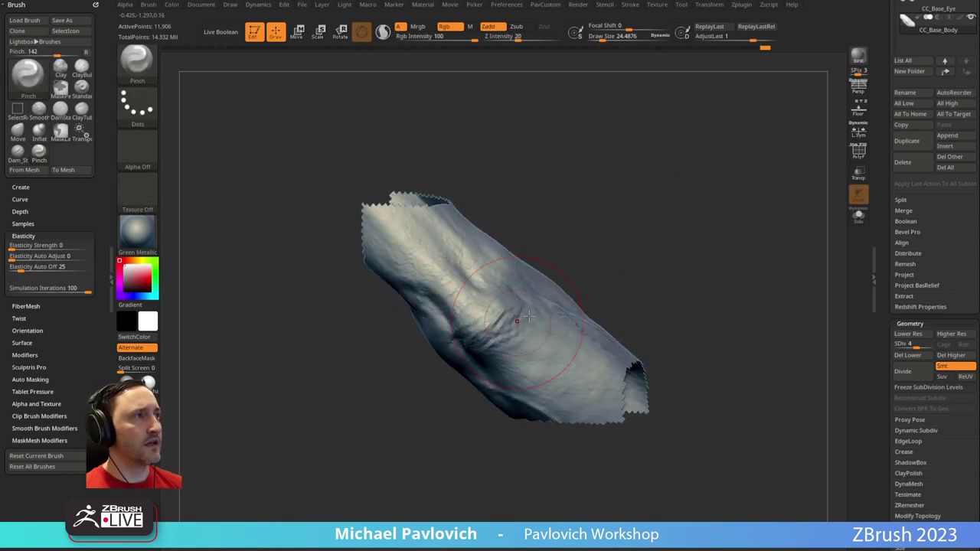
# Raise the mesh to subdivision level 5 and carve creases across the elbow folds with Dam Standard at draw size about 29
pyautogui.moveTo(914, 344); pyautogui.dragTo(929, 344)
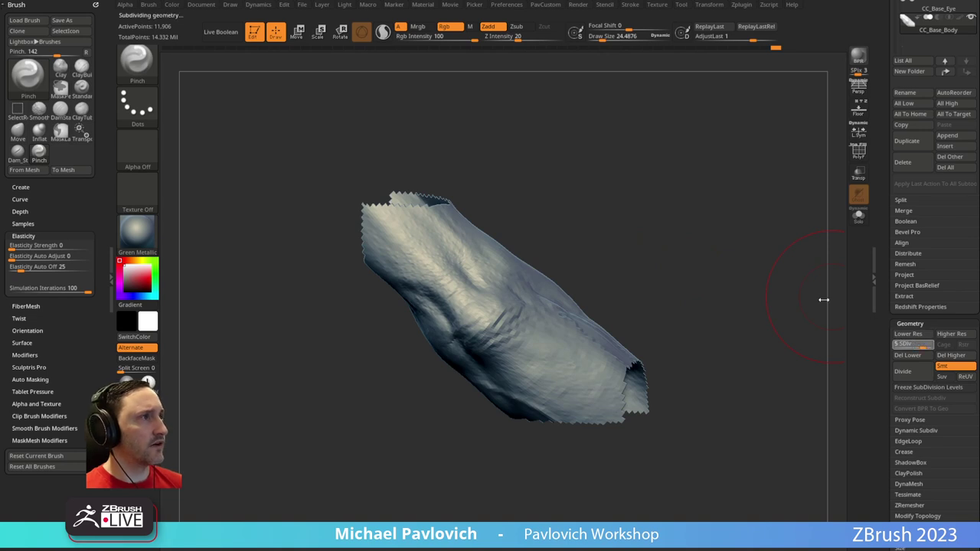
pyautogui.moveTo(618, 251)
pyautogui.mouseDown()
pyautogui.moveTo(637, 245)
pyautogui.moveTo(602, 238)
pyautogui.mouseUp()
pyautogui.press('b')
pyautogui.press('d')
pyautogui.press('s')
pyautogui.moveTo(534, 284)
pyautogui.mouseDown()
pyautogui.moveTo(491, 313)
pyautogui.moveTo(552, 283)
pyautogui.mouseUp()
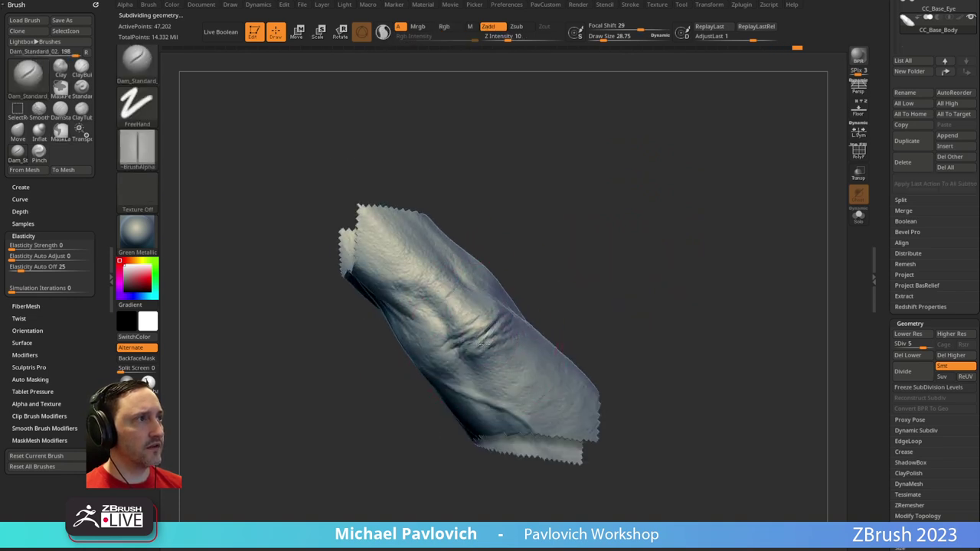
pyautogui.moveTo(481, 346); pyautogui.dragTo(499, 331)
pyautogui.moveTo(501, 329); pyautogui.dragTo(505, 336, button='right')
pyautogui.moveTo(496, 347)
pyautogui.mouseDown()
pyautogui.moveTo(518, 333)
pyautogui.moveTo(518, 343)
pyautogui.mouseUp()
pyautogui.moveTo(509, 337); pyautogui.dragTo(493, 322, button='right')
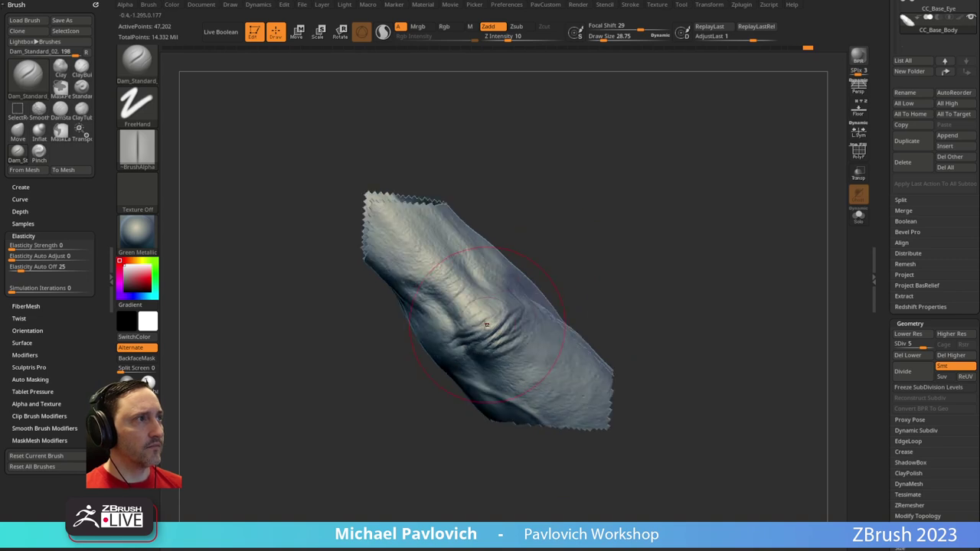
# Extend and deepen the creases around the elbow with further Dam Standard strokes
pyautogui.moveTo(559, 249); pyautogui.dragTo(493, 299)
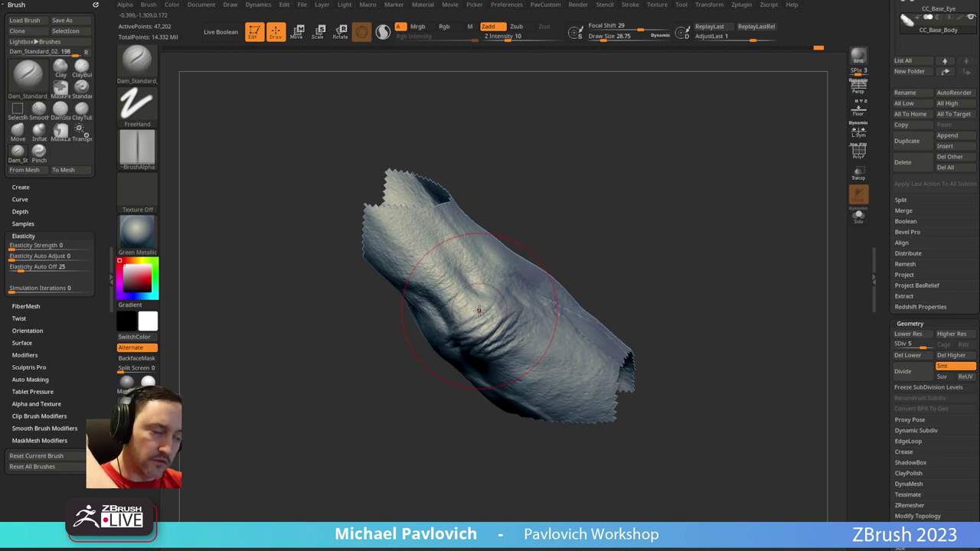
pyautogui.moveTo(589, 251); pyautogui.dragTo(498, 322)
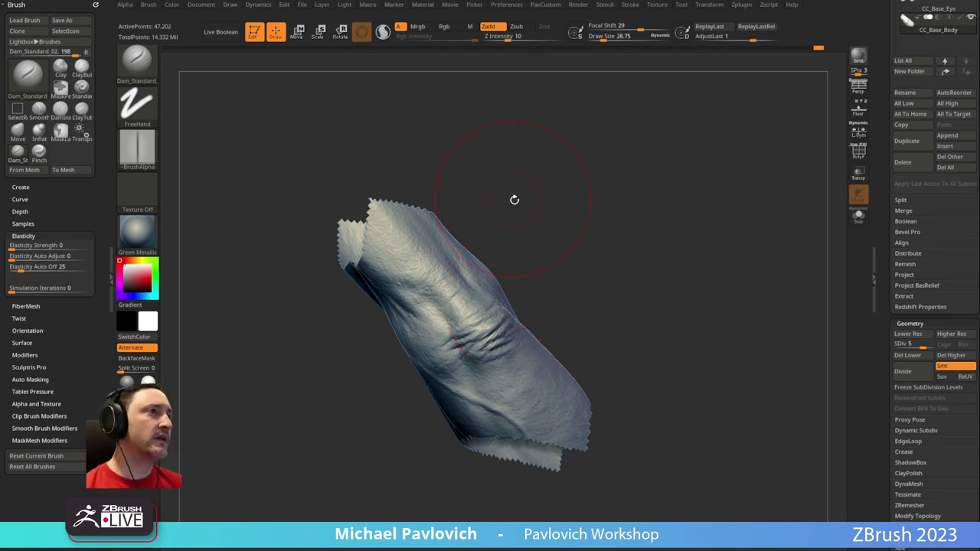
pyautogui.moveTo(513, 197); pyautogui.dragTo(517, 257)
pyautogui.moveTo(616, 237); pyautogui.dragTo(632, 180)
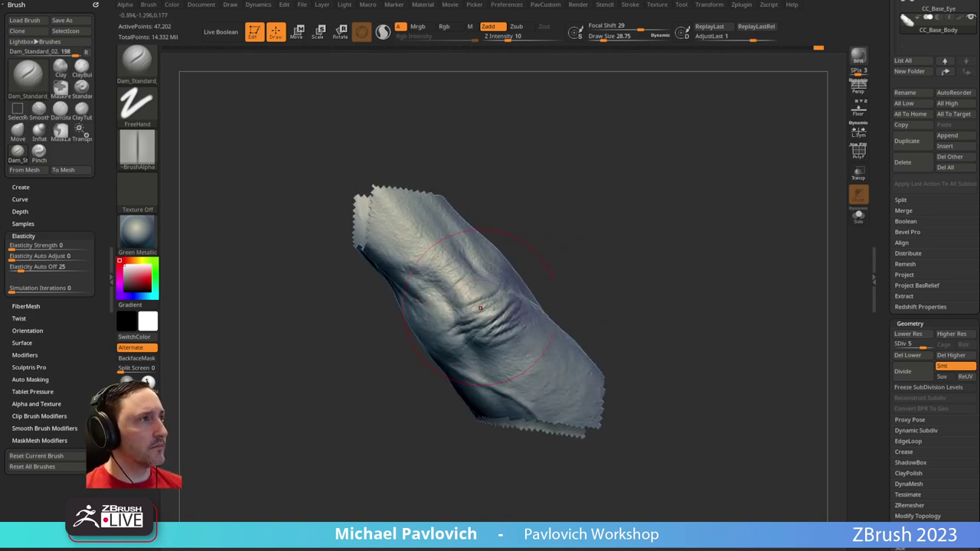
pyautogui.moveTo(455, 323); pyautogui.dragTo(525, 288)
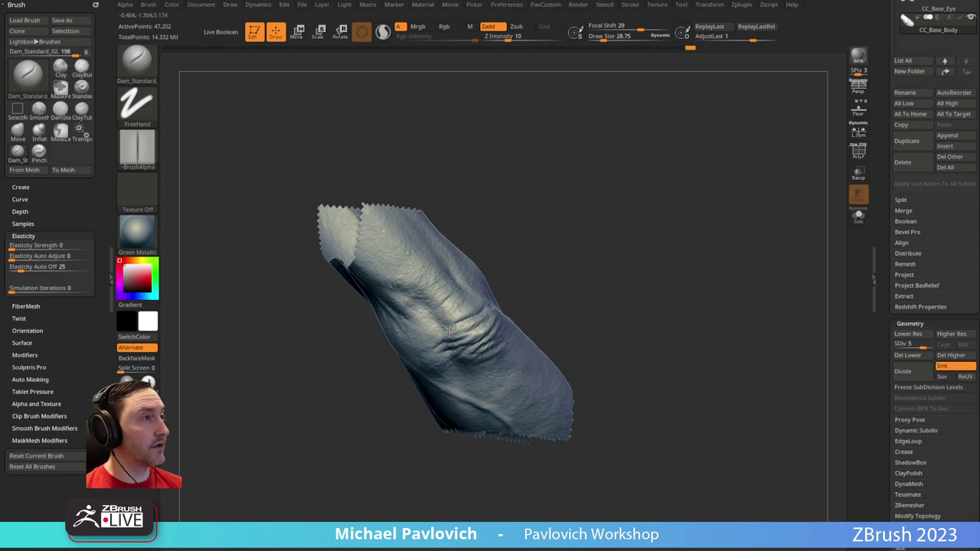
pyautogui.moveTo(525, 299); pyautogui.dragTo(530, 303, button='right')
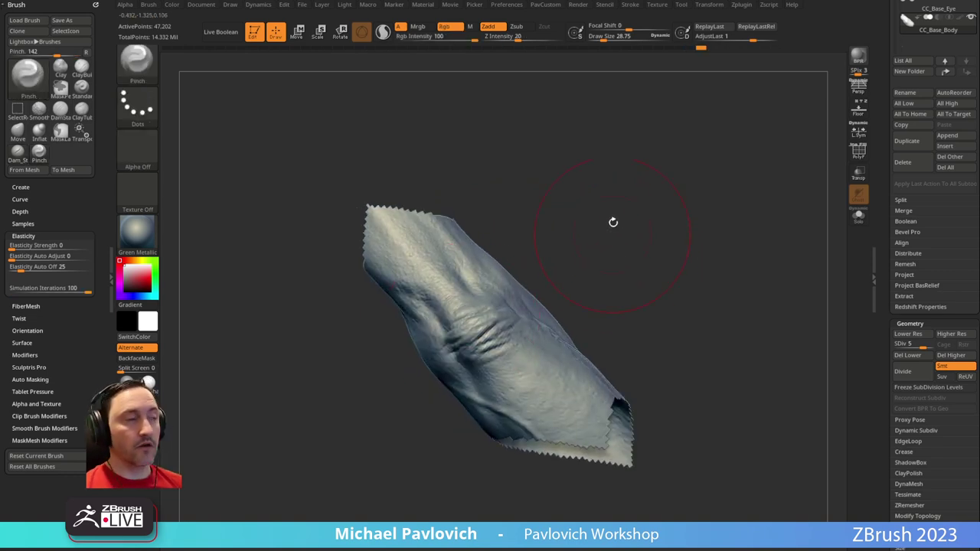
# Soften the skin above the elbow with Smooth and sharpen the surrounding folds with the Pinch brush
pyautogui.keyDown('shift'); pyautogui.moveTo(612, 235); pyautogui.dragTo(602, 255); pyautogui.keyUp('shift')
pyautogui.moveTo(433, 278)
pyautogui.keyDown('shift'); pyautogui.mouseDown()
pyautogui.moveTo(488, 331)
pyautogui.moveTo(467, 314)
pyautogui.mouseUp(); pyautogui.keyUp('shift')
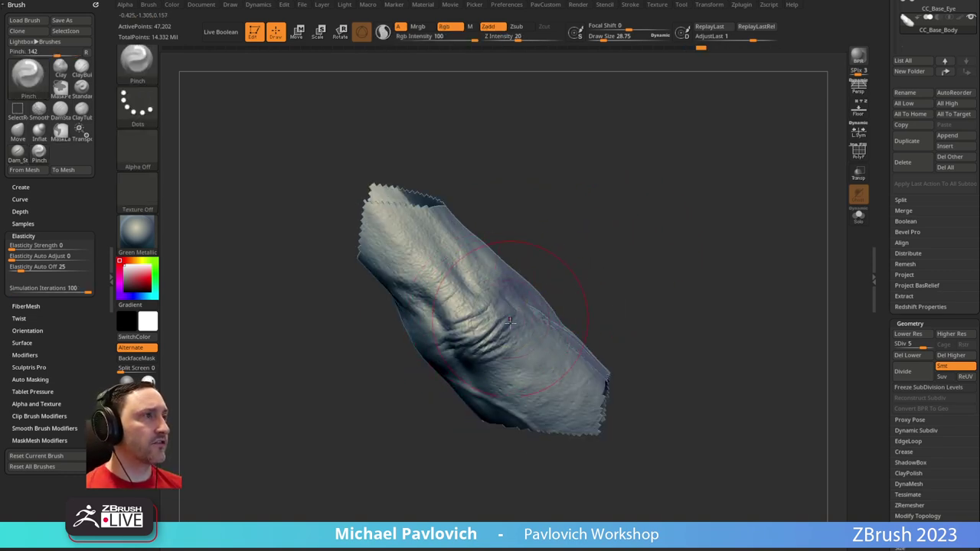
pyautogui.moveTo(510, 325); pyautogui.dragTo(536, 293, button='right')
pyautogui.moveTo(610, 273); pyautogui.dragTo(512, 308, button='right')
pyautogui.moveTo(608, 265); pyautogui.dragTo(632, 302, button='right')
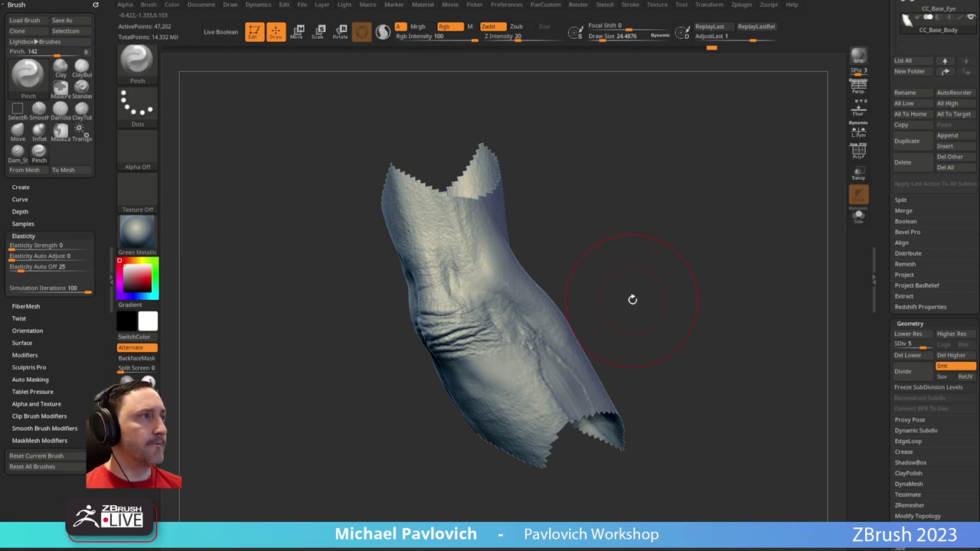
# Show the whole body at subdivision level 4 and smooth the skin of the lower back
pyautogui.keyDown('ctrl'); pyautogui.keyDown('shift'); pyautogui.click(756, 282); pyautogui.keyUp('shift'); pyautogui.keyUp('ctrl')
pyautogui.keyDown('ctrl'); pyautogui.moveTo(721, 278); pyautogui.dragTo(590, 281, button='right'); pyautogui.keyUp('ctrl')
pyautogui.keyDown('alt'); pyautogui.moveTo(451, 459); pyautogui.dragTo(623, 343, button='right'); pyautogui.keyUp('alt')
pyautogui.keyDown('alt'); pyautogui.moveTo(383, 415); pyautogui.dragTo(534, 284, button='right'); pyautogui.keyUp('alt')
pyautogui.moveTo(920, 343); pyautogui.dragTo(917, 341)
pyautogui.moveTo(609, 180)
pyautogui.keyDown('alt'); pyautogui.mouseDown(button='right')
pyautogui.moveTo(615, 365)
pyautogui.moveTo(614, 352)
pyautogui.mouseUp(button='right'); pyautogui.keyUp('alt')
pyautogui.moveTo(389, 251)
pyautogui.keyDown('shift'); pyautogui.mouseDown()
pyautogui.moveTo(390, 217)
pyautogui.moveTo(450, 250)
pyautogui.mouseUp(); pyautogui.keyUp('shift')
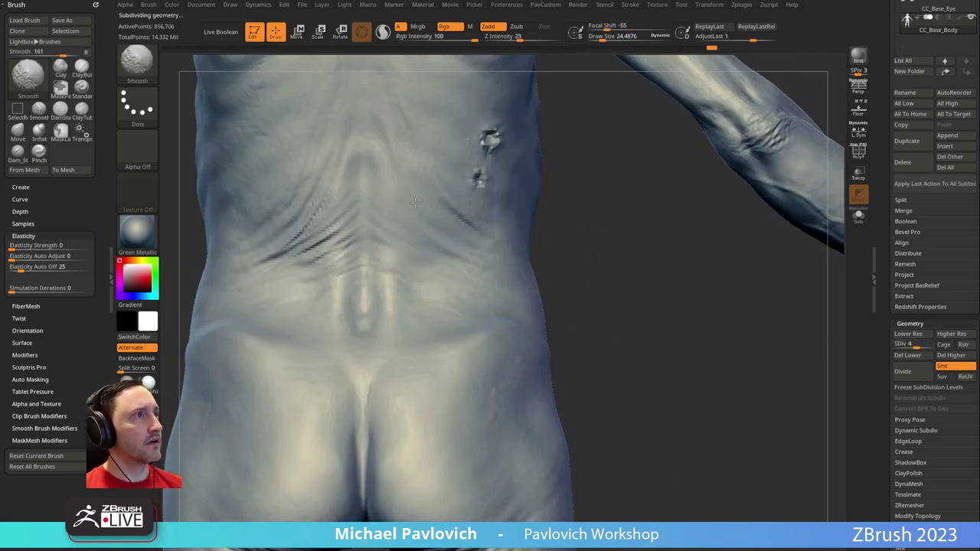
# Smooth the area beneath the right buttock and carve creases along its fold with the Dam Standard brush
pyautogui.keyDown('alt'); pyautogui.moveTo(608, 306); pyautogui.dragTo(585, 209, button='right'); pyautogui.keyUp('alt')
pyautogui.keyDown('shift'); pyautogui.moveTo(412, 443); pyautogui.dragTo(478, 440); pyautogui.keyUp('shift')
pyautogui.moveTo(622, 265); pyautogui.dragTo(643, 258, button='right')
pyautogui.press('b')
pyautogui.press('d')
pyautogui.press('s')
pyautogui.moveTo(533, 376); pyautogui.dragTo(413, 421, button='right')
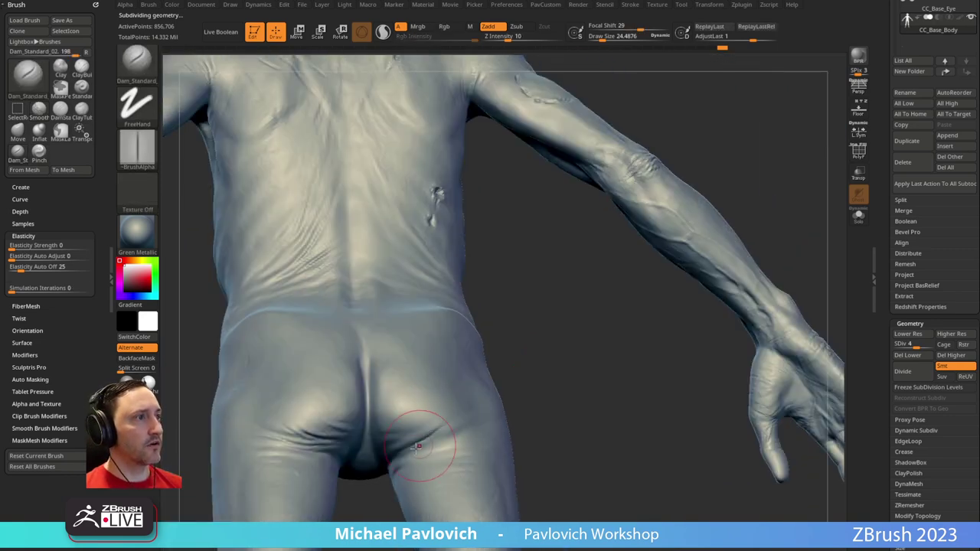
# Carve skin folds across the right side of the lower back with Dam Standard at draw size about 65
pyautogui.moveTo(520, 396); pyautogui.dragTo(555, 383, button='right')
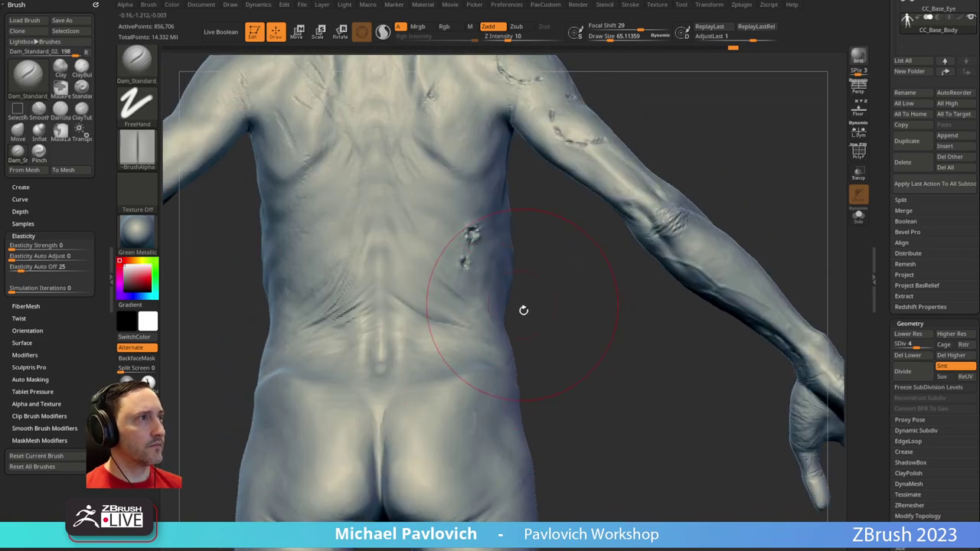
pyautogui.moveTo(523, 304); pyautogui.dragTo(497, 290, button='right')
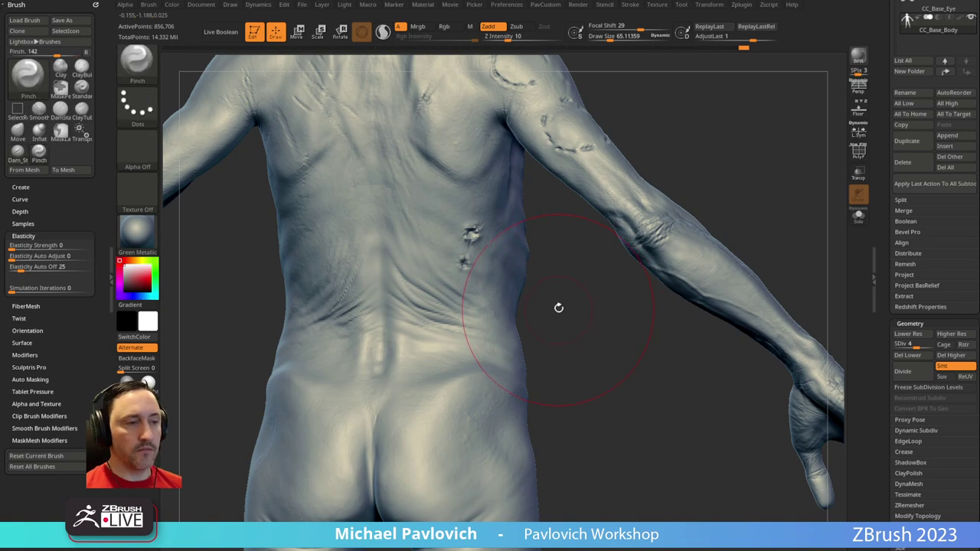
# Isolate the right lower back to tighten its folds with the Pinch brush, and restore the whole body
pyautogui.press('b')
pyautogui.press('p')
pyautogui.press('i')
pyautogui.moveTo(558, 310); pyautogui.dragTo(525, 311)
pyautogui.keyDown('ctrl'); pyautogui.keyDown('shift'); pyautogui.moveTo(531, 230); pyautogui.dragTo(363, 348); pyautogui.keyUp('shift'); pyautogui.keyUp('ctrl')
pyautogui.moveTo(444, 297)
pyautogui.mouseDown()
pyautogui.moveTo(400, 274)
pyautogui.moveTo(419, 302)
pyautogui.mouseUp()
pyautogui.hotkey('ctrl', 'z')
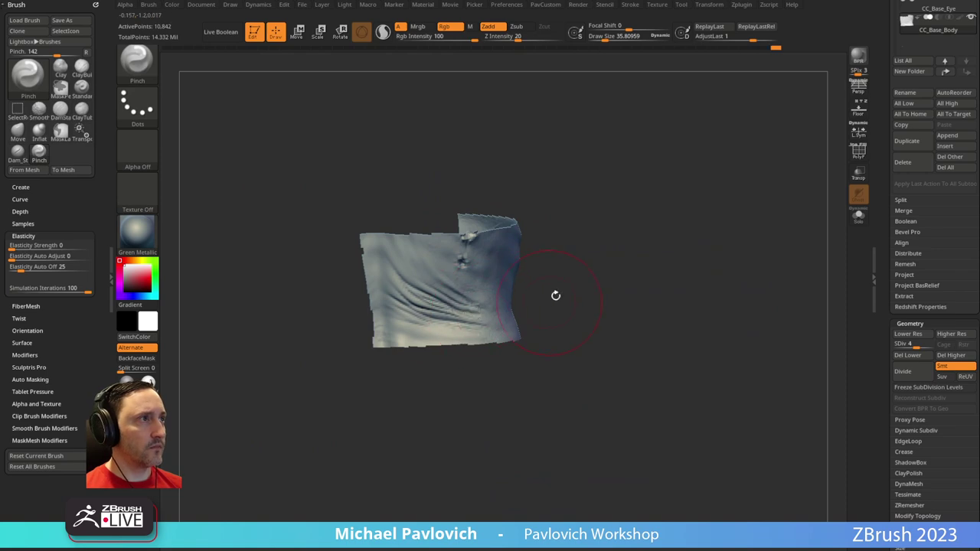
pyautogui.keyDown('ctrl'); pyautogui.keyDown('shift'); pyautogui.moveTo(559, 302); pyautogui.dragTo(614, 293); pyautogui.keyUp('shift'); pyautogui.keyUp('ctrl')
pyautogui.keyDown('ctrl'); pyautogui.keyDown('shift'); pyautogui.click(615, 293); pyautogui.keyUp('shift'); pyautogui.keyUp('ctrl')
# Isolate the right buttock and upper thigh and pinch the creases beneath the buttock at draw size about 36
pyautogui.keyDown('alt'); pyautogui.moveTo(581, 374); pyautogui.dragTo(579, 257); pyautogui.keyUp('alt')
pyautogui.keyDown('ctrl'); pyautogui.keyDown('shift'); pyautogui.moveTo(576, 349); pyautogui.dragTo(376, 517); pyautogui.keyUp('shift'); pyautogui.keyUp('ctrl')
pyautogui.moveTo(606, 361)
pyautogui.mouseDown()
pyautogui.moveTo(617, 289)
pyautogui.moveTo(637, 321)
pyautogui.mouseUp()
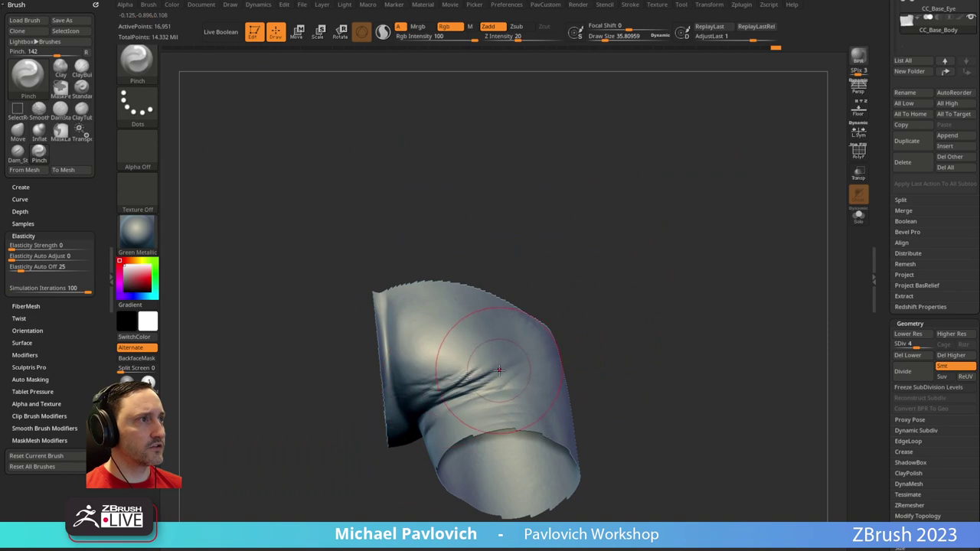
pyautogui.moveTo(561, 307); pyautogui.dragTo(487, 370)
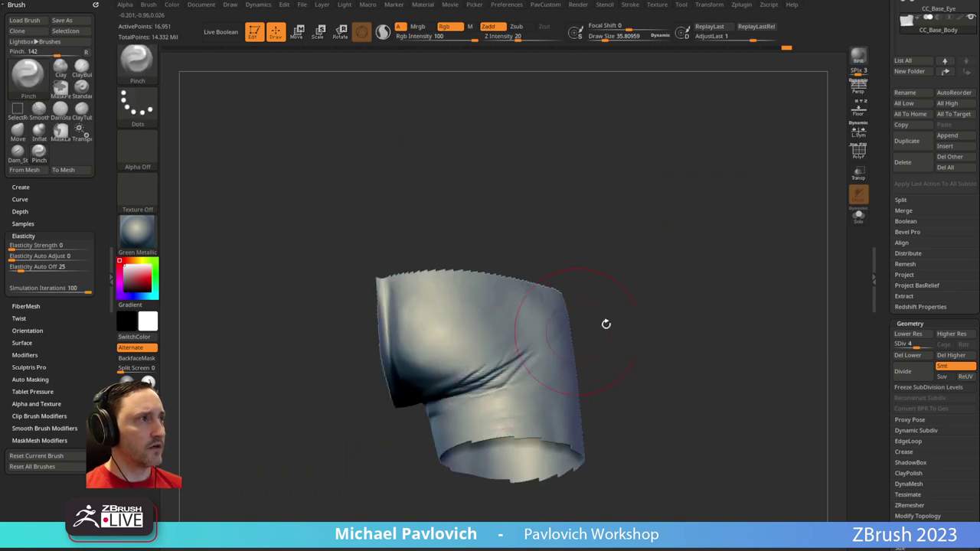
# Refine the creases under the buttock with Smooth and the Standard brush at draw size about 10
pyautogui.moveTo(577, 331); pyautogui.dragTo(570, 326)
pyautogui.press('2')
pyautogui.keyDown('shift'); pyautogui.moveTo(493, 354); pyautogui.dragTo(511, 352); pyautogui.keyUp('shift')
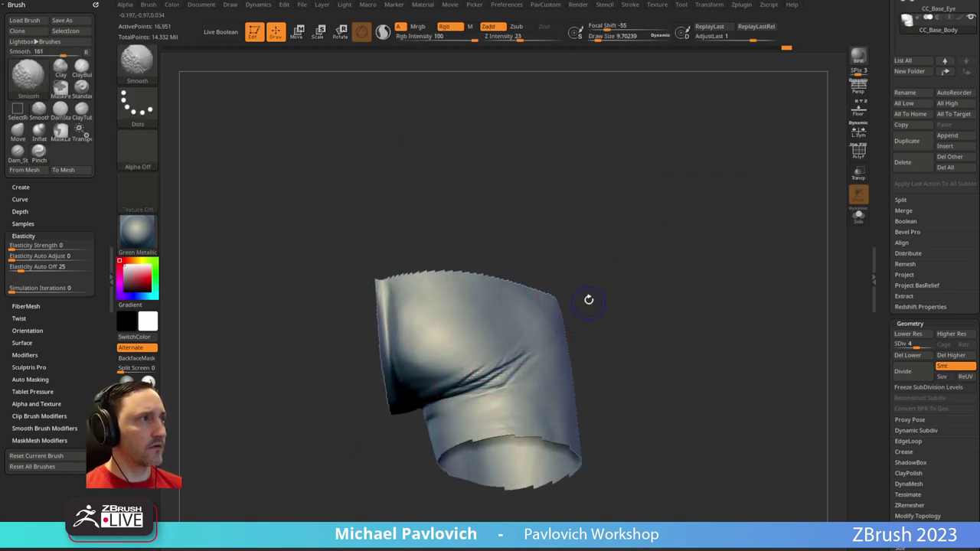
pyautogui.moveTo(587, 305); pyautogui.dragTo(562, 298)
pyautogui.moveTo(616, 316); pyautogui.dragTo(490, 367)
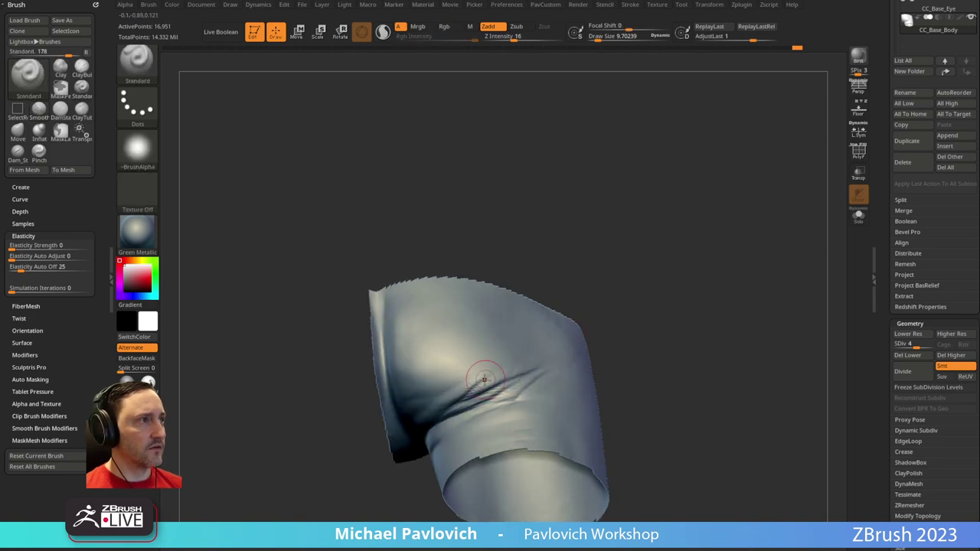
pyautogui.moveTo(575, 335)
pyautogui.mouseDown()
pyautogui.moveTo(506, 371)
pyautogui.moveTo(555, 339)
pyautogui.mouseUp()
pyautogui.keyDown('shift'); pyautogui.moveTo(618, 316); pyautogui.dragTo(727, 329); pyautogui.keyUp('shift')
# Show the whole body and try a fine Standard brush stroke on the front of the upper arm at draw size about 3
pyautogui.keyDown('ctrl'); pyautogui.keyDown('shift'); pyautogui.click(647, 303); pyautogui.keyUp('shift'); pyautogui.keyUp('ctrl')
pyautogui.moveTo(739, 260); pyautogui.dragTo(703, 237)
pyautogui.moveTo(686, 281)
pyautogui.mouseDown()
pyautogui.moveTo(695, 232)
pyautogui.moveTo(667, 225)
pyautogui.moveTo(648, 256)
pyautogui.moveTo(645, 298)
pyautogui.moveTo(710, 294)
pyautogui.moveTo(597, 286)
pyautogui.mouseUp()
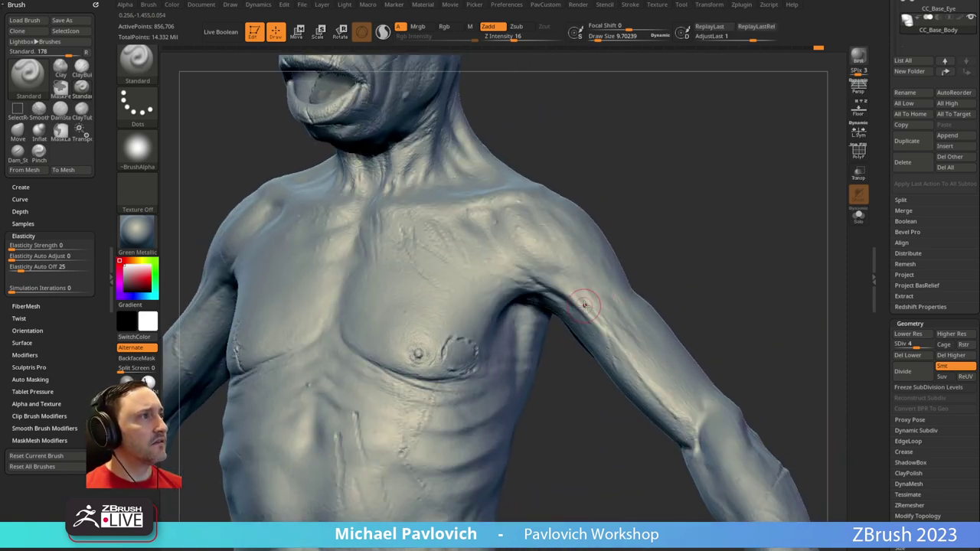
pyautogui.moveTo(700, 294); pyautogui.dragTo(633, 291)
pyautogui.moveTo(564, 300); pyautogui.dragTo(561, 297)
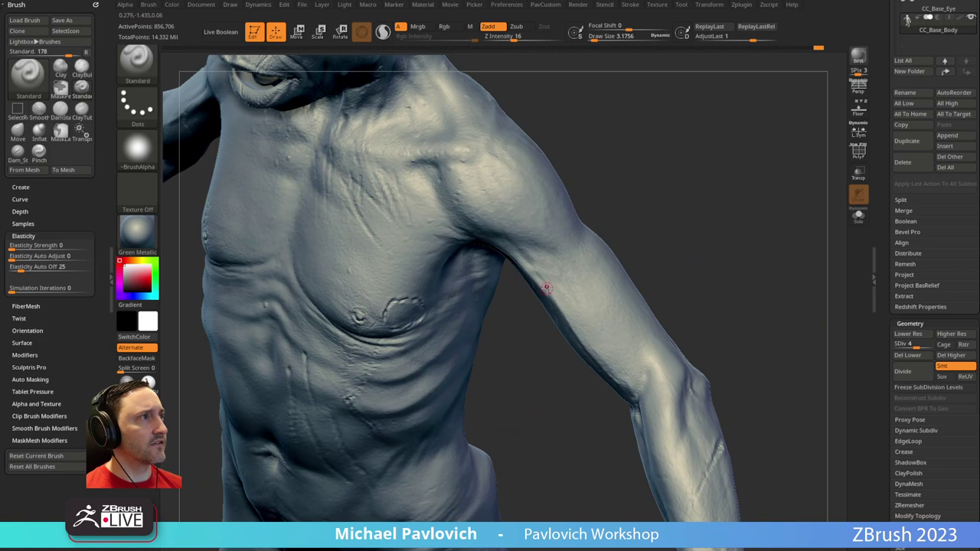
# Enable LazyMouse for the Standard brush and increase its LazyRadius
pyautogui.keyDown('alt'); pyautogui.moveTo(681, 258); pyautogui.dragTo(619, 278); pyautogui.keyUp('alt')
pyautogui.press('space')
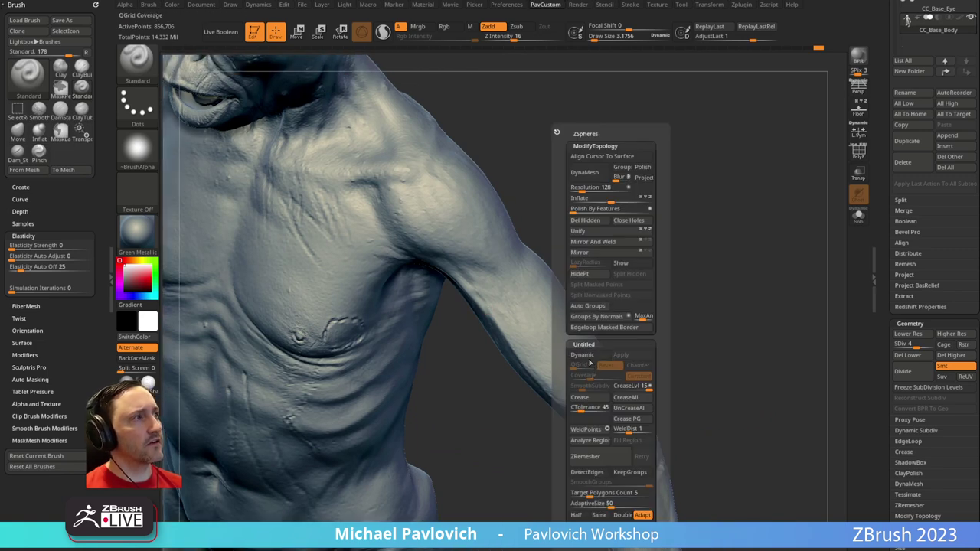
pyautogui.click(628, 8)
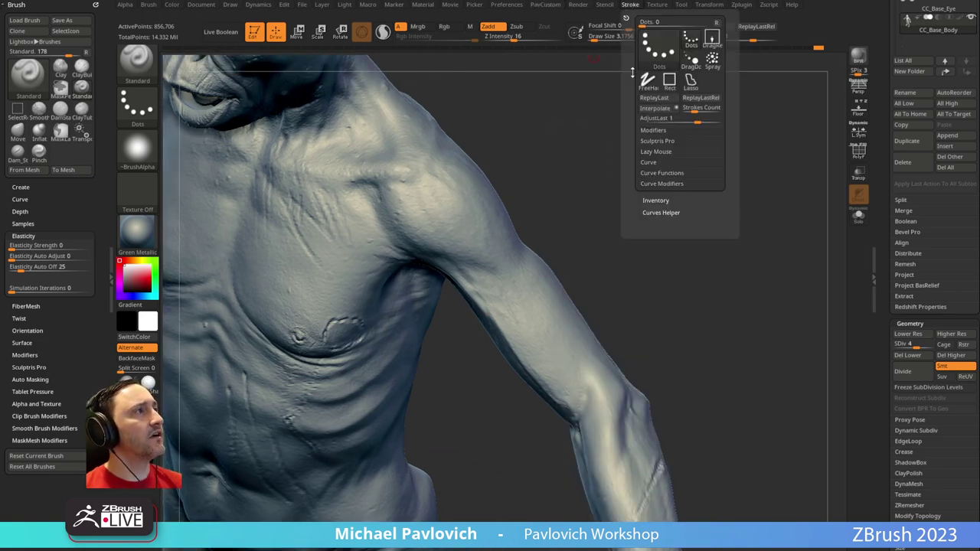
pyautogui.click(655, 151)
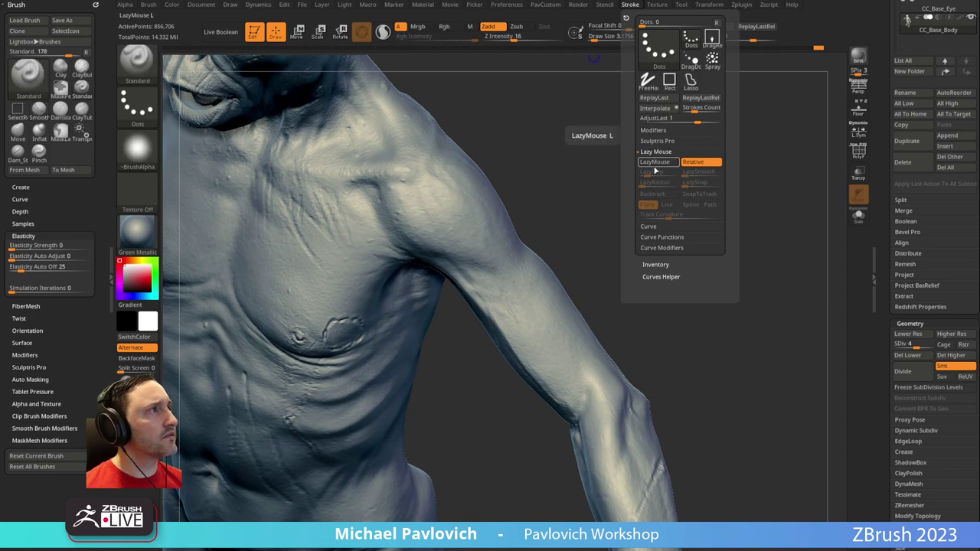
pyautogui.click(654, 162)
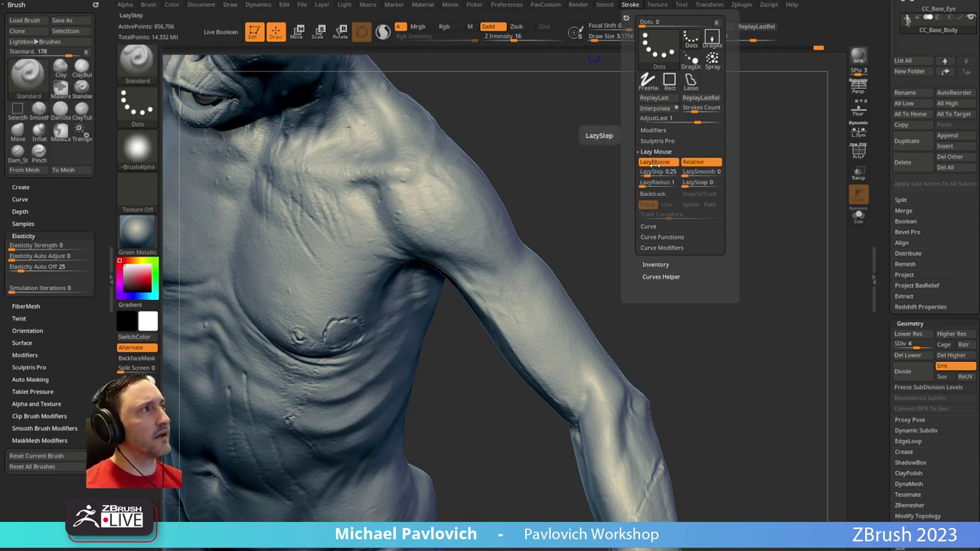
pyautogui.moveTo(648, 182); pyautogui.dragTo(658, 184)
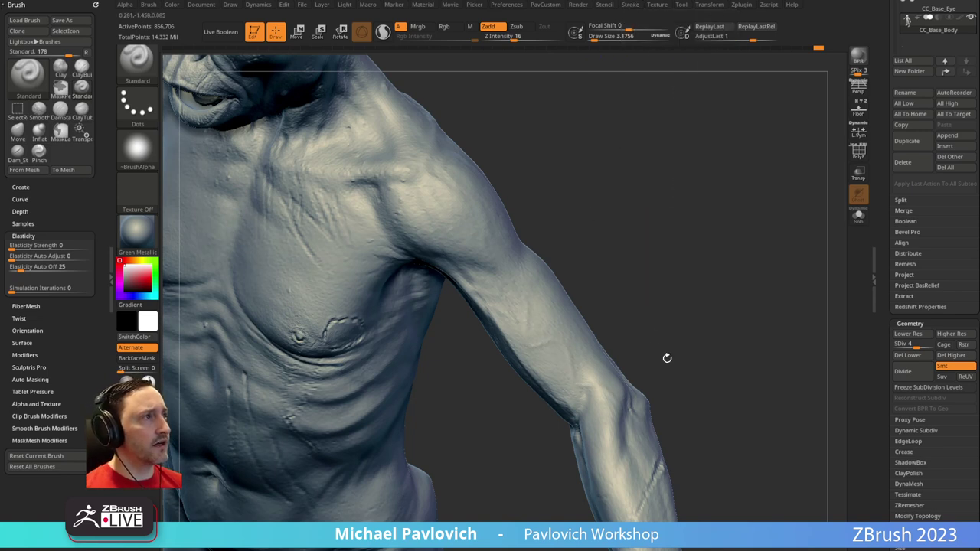
# Set the body to subdivision level 6 and draw thin raised veins on the upper arm at draw size 5.44
pyautogui.moveTo(915, 344); pyautogui.dragTo(932, 335)
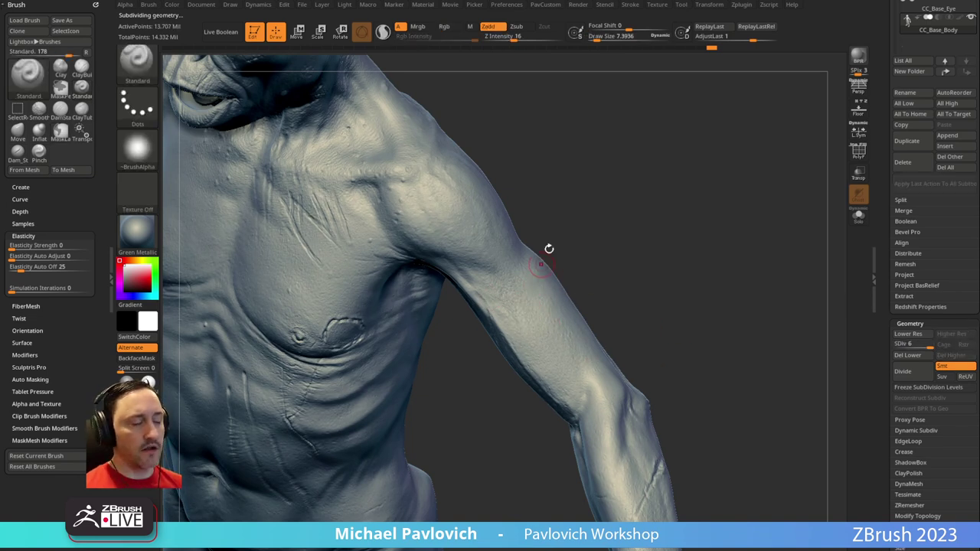
pyautogui.keyDown('ctrl'); pyautogui.moveTo(574, 214); pyautogui.dragTo(512, 308, button='right'); pyautogui.keyUp('ctrl')
pyautogui.press('s')
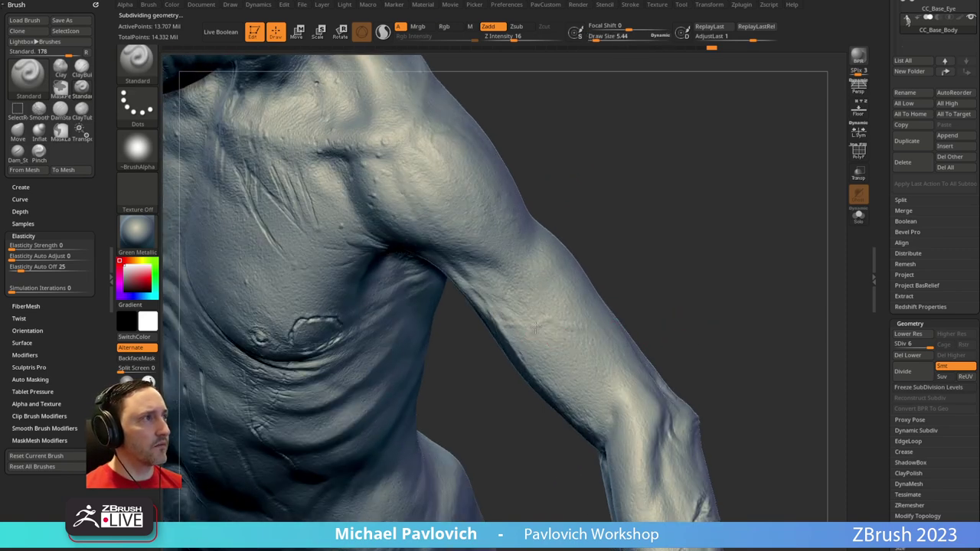
pyautogui.moveTo(699, 310); pyautogui.dragTo(688, 250, button='right')
# Draw fine raised veins across the temple and side of the skull with the Standard brush at draw size 2.11
pyautogui.keyDown('alt'); pyautogui.moveTo(565, 137); pyautogui.dragTo(464, 370, button='right'); pyautogui.keyUp('alt')
pyautogui.moveTo(536, 283)
pyautogui.keyDown('alt'); pyautogui.mouseDown(button='right')
pyautogui.moveTo(569, 357)
pyautogui.moveTo(456, 243)
pyautogui.mouseUp(button='right'); pyautogui.keyUp('alt')
pyautogui.press('s')
pyautogui.click(427, 208)
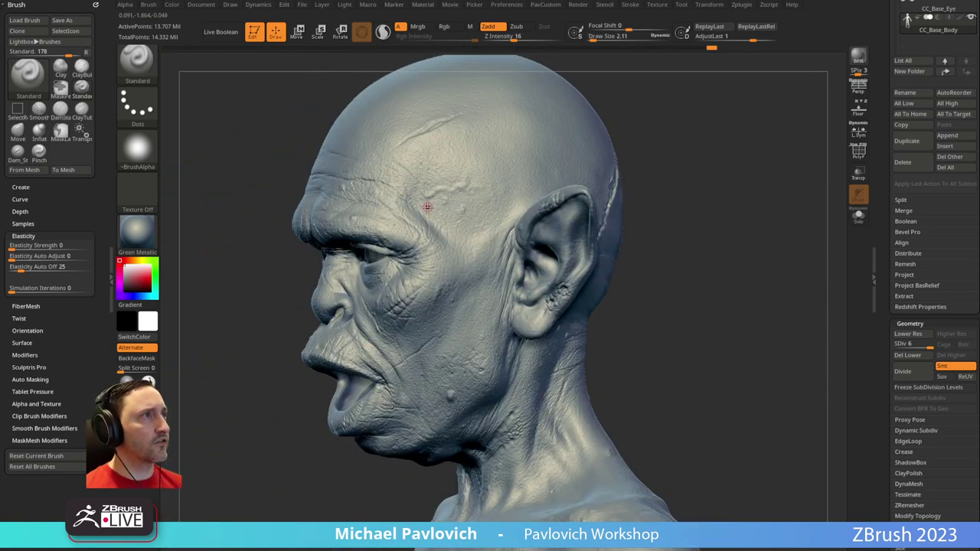
pyautogui.moveTo(616, 121); pyautogui.dragTo(564, 210)
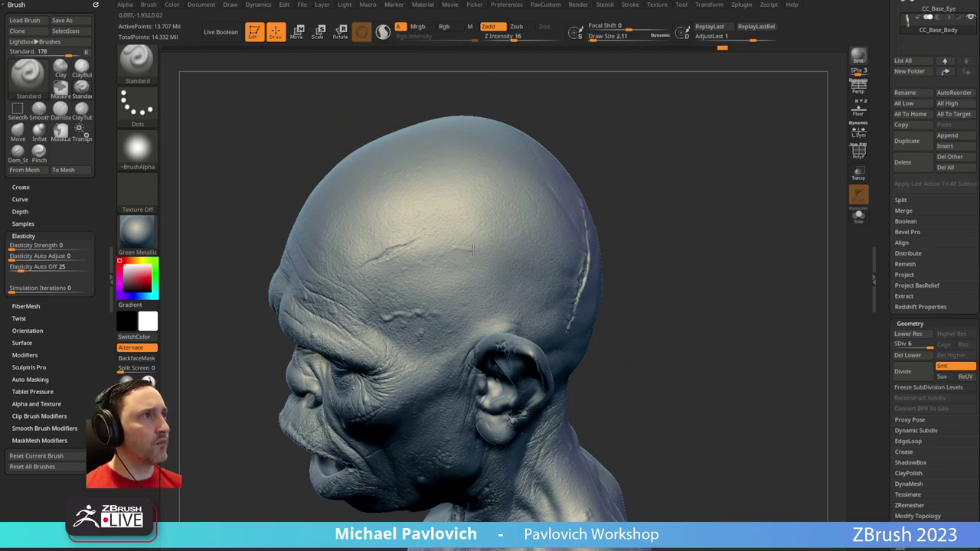
pyautogui.moveTo(577, 205); pyautogui.dragTo(454, 253)
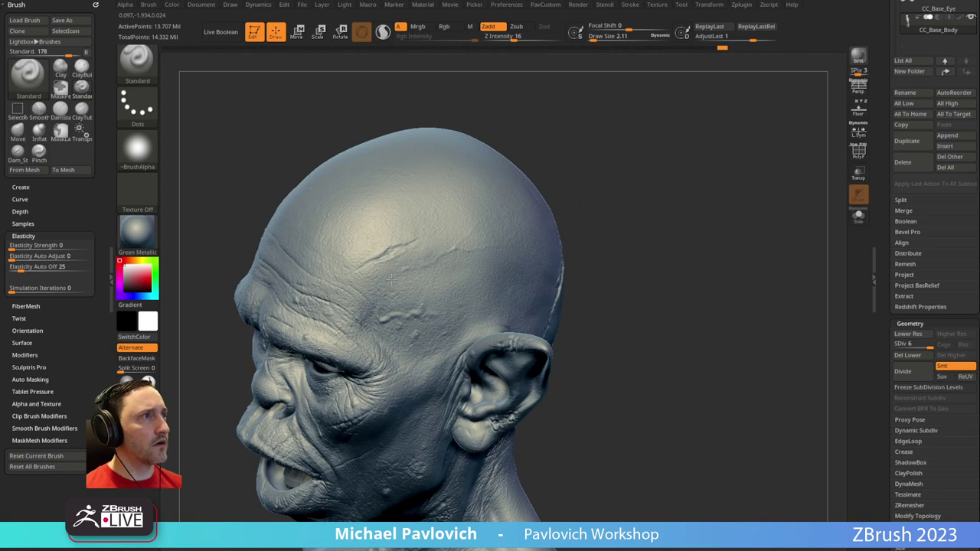
pyautogui.keyDown('alt'); pyautogui.moveTo(592, 214); pyautogui.dragTo(611, 207); pyautogui.keyUp('alt')
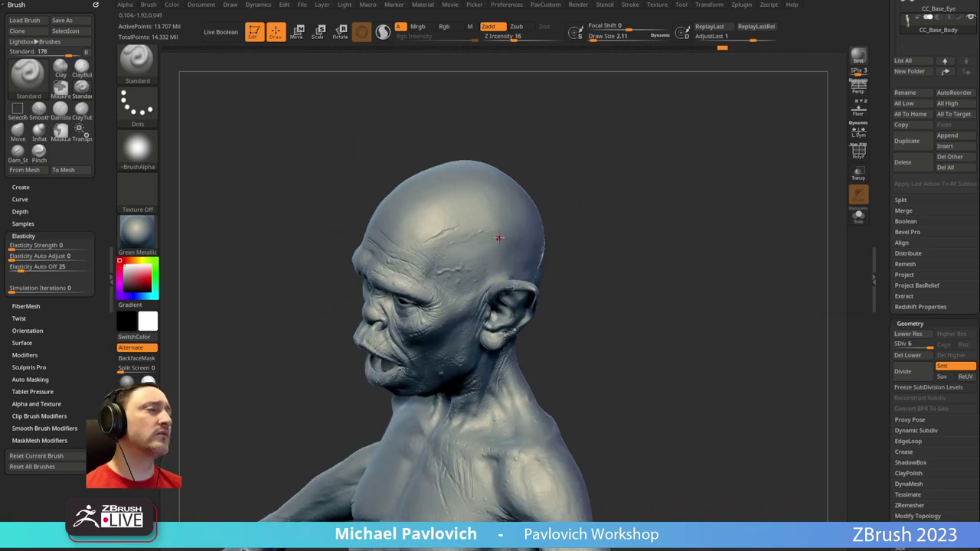
# Turn on the texture display of the CC_Base_Body subtool and assign the SkinShade4 material
pyautogui.moveTo(559, 233)
pyautogui.keyDown('shift'); pyautogui.mouseDown()
pyautogui.moveTo(602, 216)
pyautogui.moveTo(477, 342)
pyautogui.mouseUp(); pyautogui.keyUp('shift')
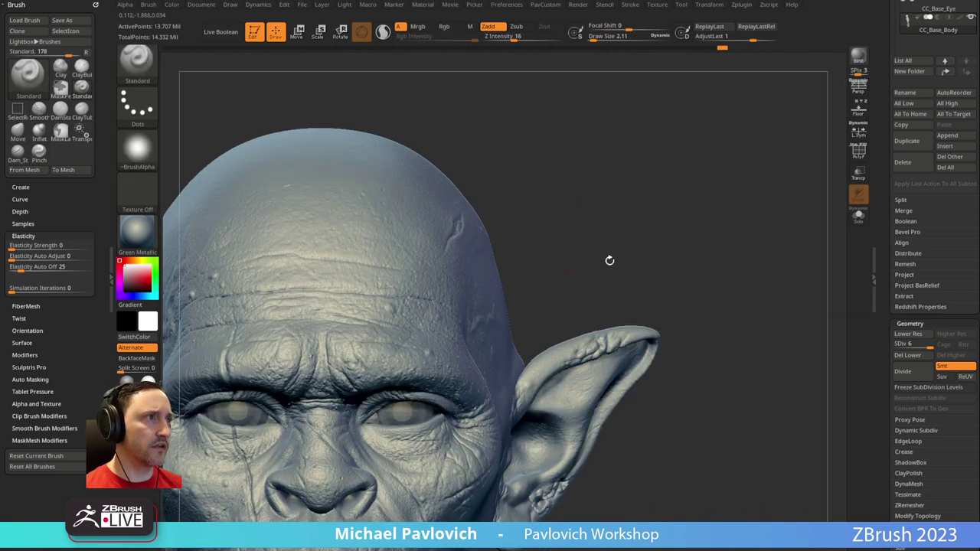
pyautogui.keyDown('alt'); pyautogui.moveTo(584, 263); pyautogui.dragTo(689, 184); pyautogui.keyUp('alt')
pyautogui.scroll(5, 934, 344)
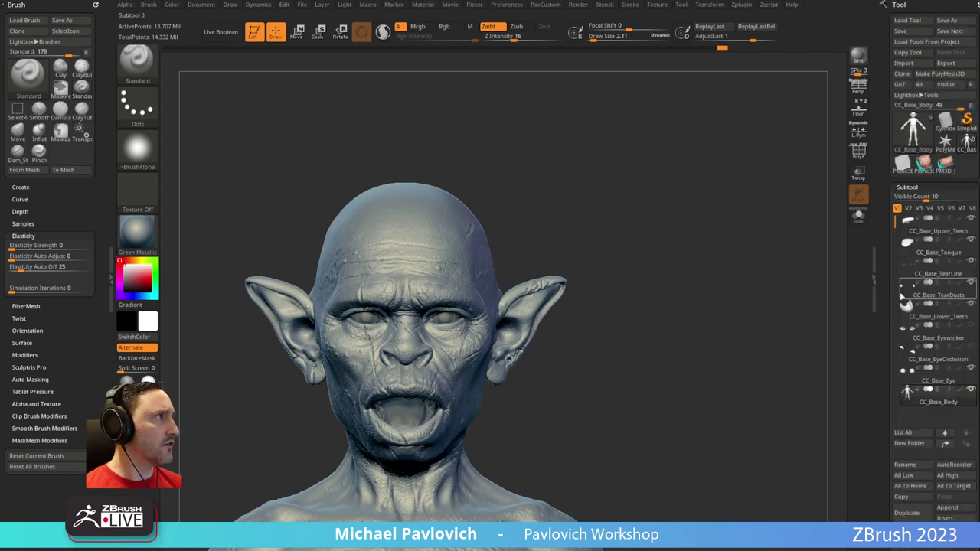
pyautogui.click(958, 390)
pyautogui.keyDown('alt'); pyautogui.moveTo(663, 344); pyautogui.dragTo(698, 323); pyautogui.keyUp('alt')
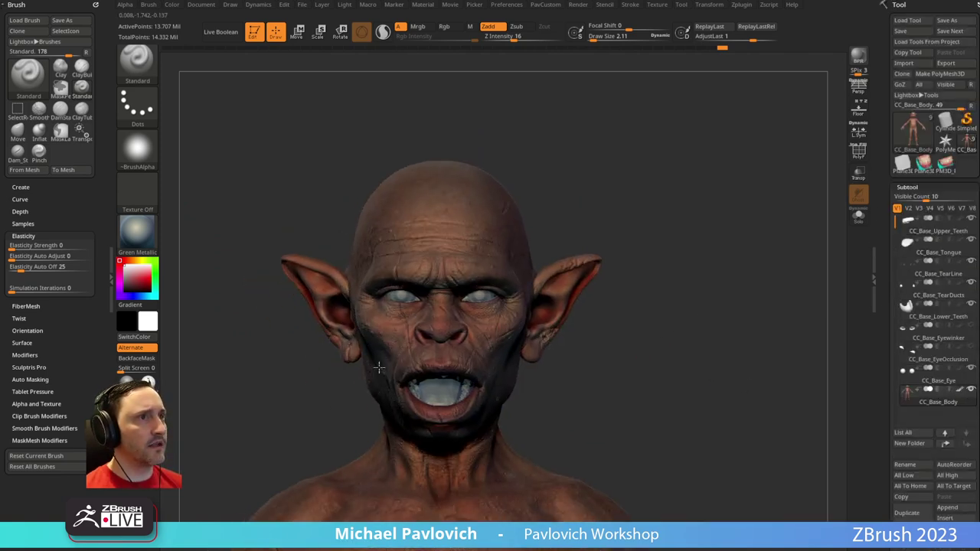
pyautogui.click(141, 235)
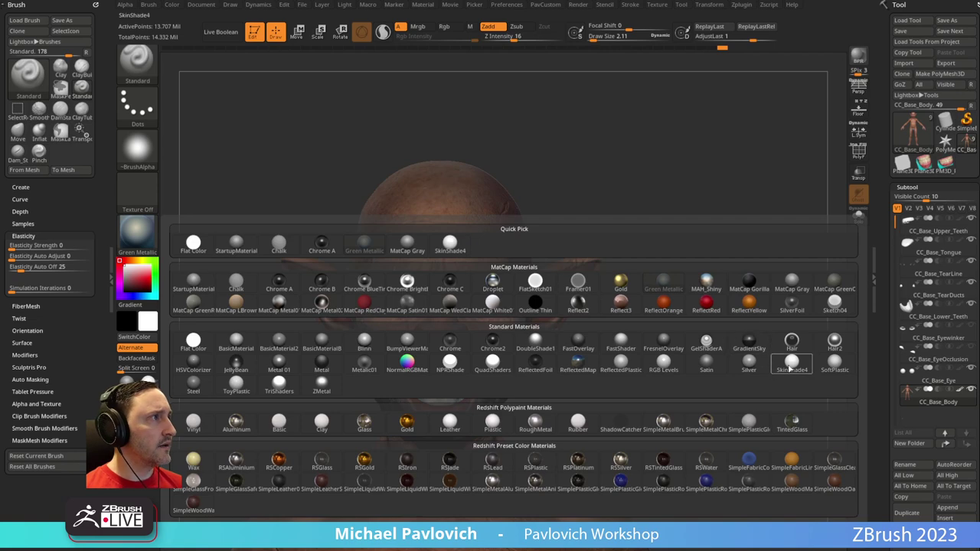
pyautogui.click(790, 362)
# Raise the draw size to about 6.37 and inspect the textured skin on the head, neck and upper back
pyautogui.moveTo(622, 357)
pyautogui.keyDown('alt'); pyautogui.mouseDown()
pyautogui.moveTo(698, 239)
pyautogui.moveTo(717, 283)
pyautogui.mouseUp(); pyautogui.keyUp('alt')
pyautogui.press('s')
pyautogui.moveTo(571, 308); pyautogui.dragTo(589, 309)
pyautogui.moveTo(754, 233); pyautogui.dragTo(676, 243)
pyautogui.press('s')
pyautogui.moveTo(571, 310); pyautogui.dragTo(555, 309)
pyautogui.moveTo(766, 101)
pyautogui.keyDown('alt'); pyautogui.mouseDown()
pyautogui.moveTo(623, 257)
pyautogui.moveTo(621, 195)
pyautogui.moveTo(652, 287)
pyautogui.moveTo(624, 291)
pyautogui.mouseUp(); pyautogui.keyUp('alt')
pyautogui.moveTo(641, 330)
pyautogui.mouseDown()
pyautogui.moveTo(656, 314)
pyautogui.moveTo(636, 315)
pyautogui.mouseUp()
pyautogui.press('s')
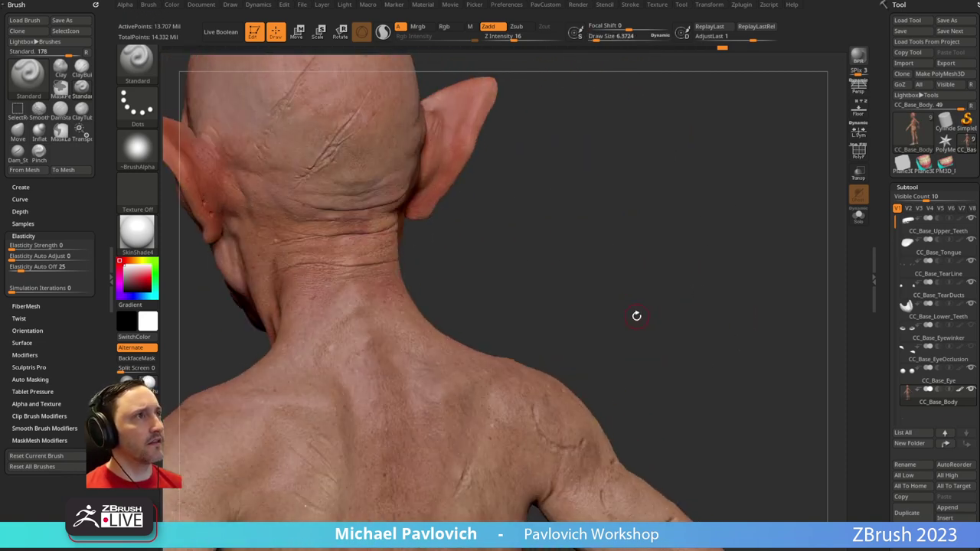
# Examine the textured back, arms, torso and face of the creature from several angles
pyautogui.moveTo(685, 393)
pyautogui.keyDown('alt'); pyautogui.mouseDown()
pyautogui.moveTo(663, 177)
pyautogui.moveTo(525, 402)
pyautogui.moveTo(590, 323)
pyautogui.mouseUp(); pyautogui.keyUp('alt')
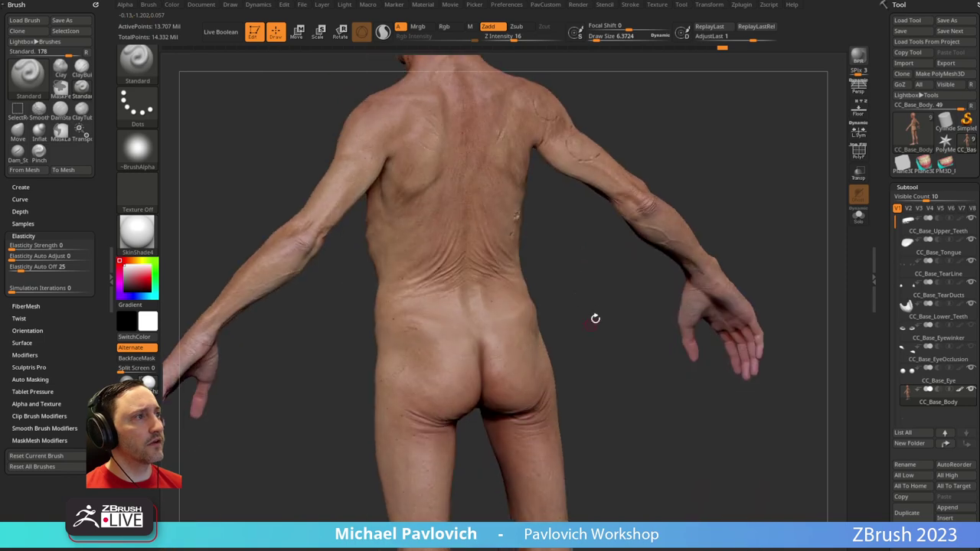
pyautogui.moveTo(279, 380); pyautogui.dragTo(505, 326)
pyautogui.moveTo(386, 355); pyautogui.dragTo(454, 345)
pyautogui.moveTo(370, 324); pyautogui.dragTo(321, 310)
pyautogui.keyDown('alt'); pyautogui.moveTo(321, 310); pyautogui.dragTo(425, 236); pyautogui.keyUp('alt')
pyautogui.moveTo(337, 360); pyautogui.dragTo(271, 254)
pyautogui.moveTo(715, 283); pyautogui.dragTo(574, 261)
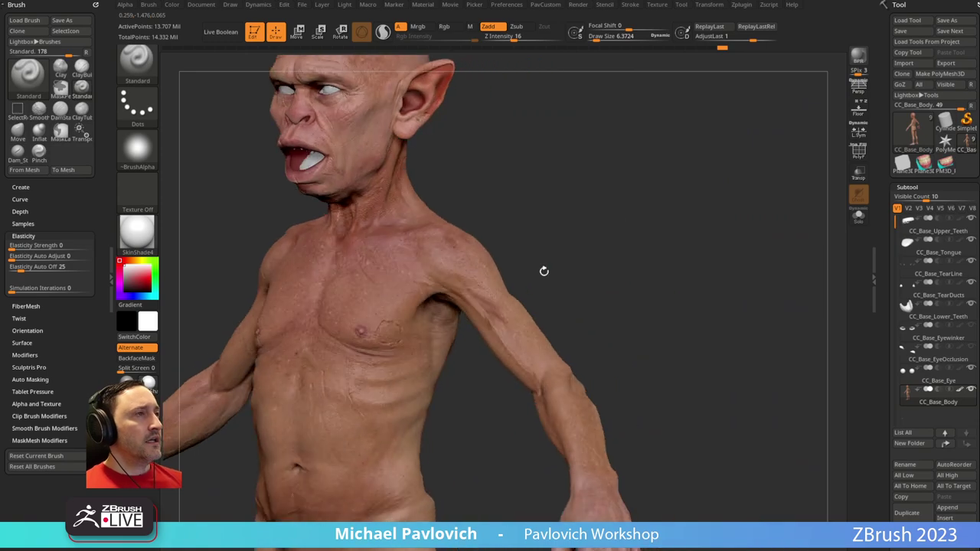
pyautogui.moveTo(581, 163); pyautogui.dragTo(691, 269)
pyautogui.keyDown('alt'); pyautogui.moveTo(694, 303); pyautogui.dragTo(756, 309); pyautogui.keyUp('alt')
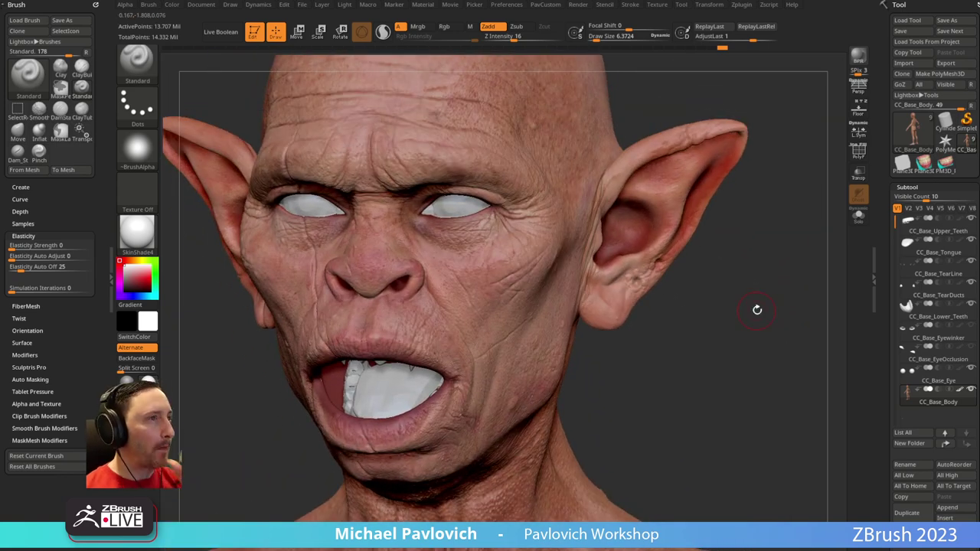
# Select the CC_Base_Upper_Teeth subtool, inspect it in Solo mode, and hide all other subtools
pyautogui.click(938, 228)
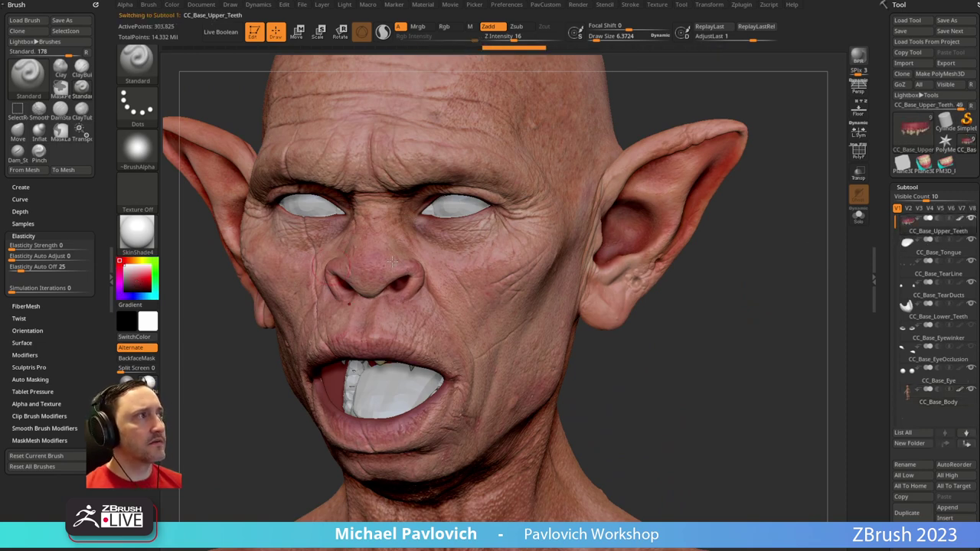
pyautogui.click(857, 217)
pyautogui.moveTo(508, 212); pyautogui.dragTo(553, 218)
pyautogui.keyDown('alt'); pyautogui.moveTo(643, 211); pyautogui.dragTo(689, 220); pyautogui.keyUp('alt')
pyautogui.click(858, 216)
pyautogui.click(970, 219)
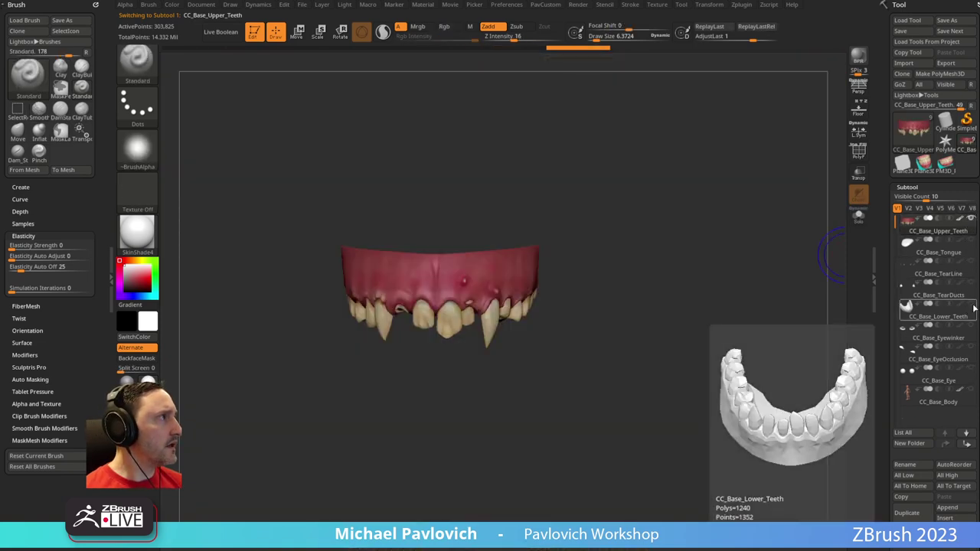
# Show and select the CC_Base_Lower_Teeth subtool with its texture, and raise it to subdivision level 5
pyautogui.click(968, 305)
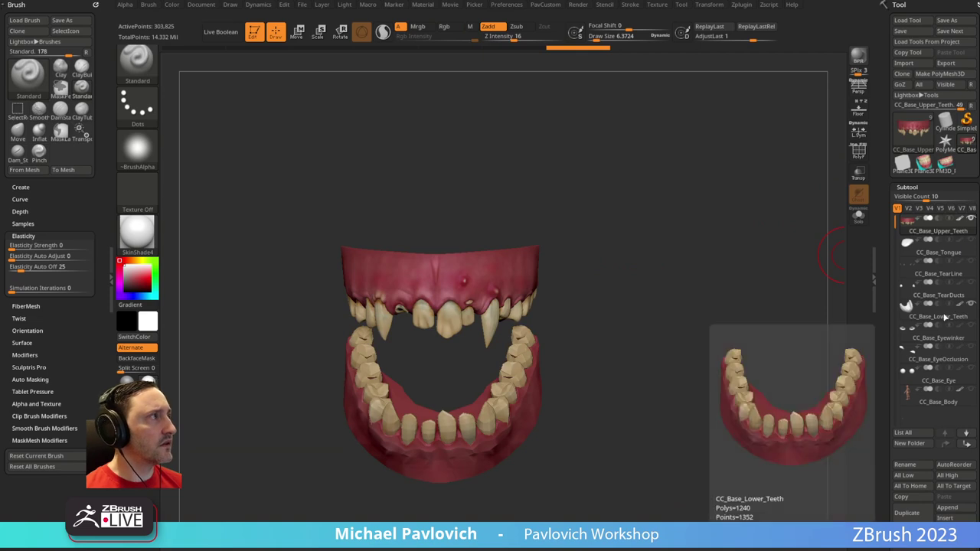
pyautogui.click(949, 316)
pyautogui.scroll(-10, 899, 248)
pyautogui.moveTo(915, 341); pyautogui.dragTo(942, 342)
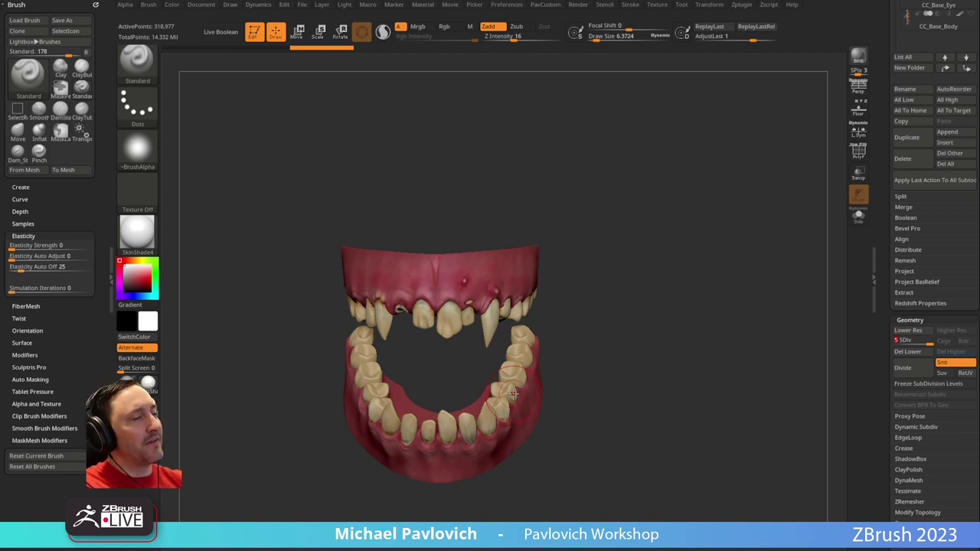
pyautogui.moveTo(646, 214); pyautogui.dragTo(720, 229)
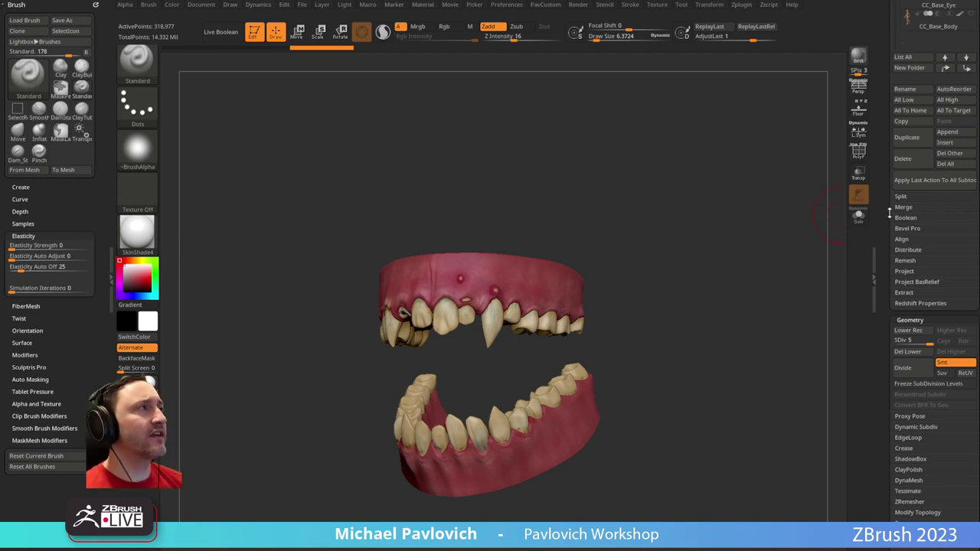
# Show all subtools again with their textures off and assign the StartupMaterial material
pyautogui.moveTo(889, 213); pyautogui.dragTo(890, 536)
pyautogui.keyDown('shift'); pyautogui.click(972, 222); pyautogui.keyUp('shift')
pyautogui.keyDown('shift'); pyautogui.click(971, 223); pyautogui.keyUp('shift')
pyautogui.moveTo(771, 434)
pyautogui.keyDown('alt'); pyautogui.mouseDown()
pyautogui.moveTo(648, 295)
pyautogui.moveTo(757, 265)
pyautogui.moveTo(692, 285)
pyautogui.moveTo(677, 242)
pyautogui.mouseUp(); pyautogui.keyUp('alt')
pyautogui.press('s')
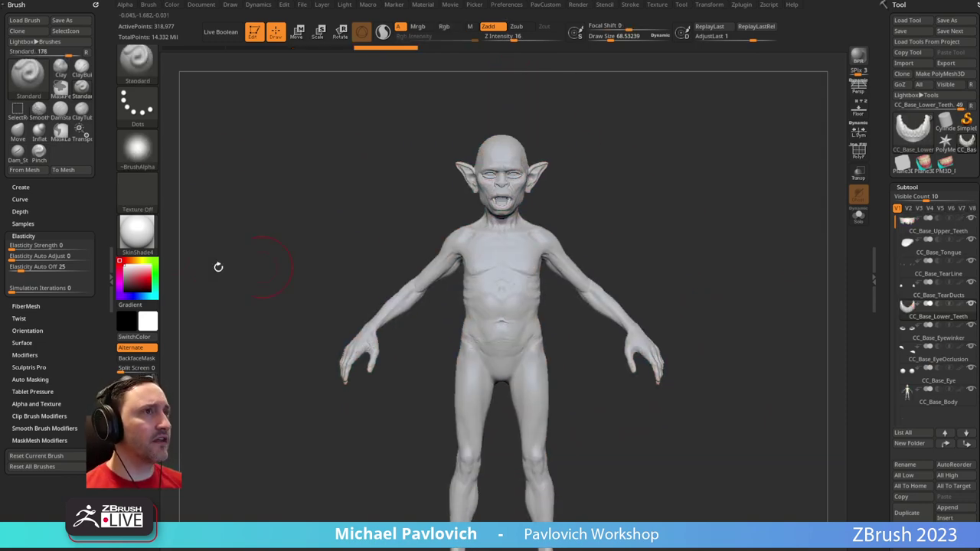
pyautogui.click(137, 234)
pyautogui.click(236, 247)
pyautogui.moveTo(671, 205)
pyautogui.keyDown('alt'); pyautogui.mouseDown()
pyautogui.moveTo(625, 217)
pyautogui.moveTo(637, 214)
pyautogui.mouseUp(); pyautogui.keyUp('alt')
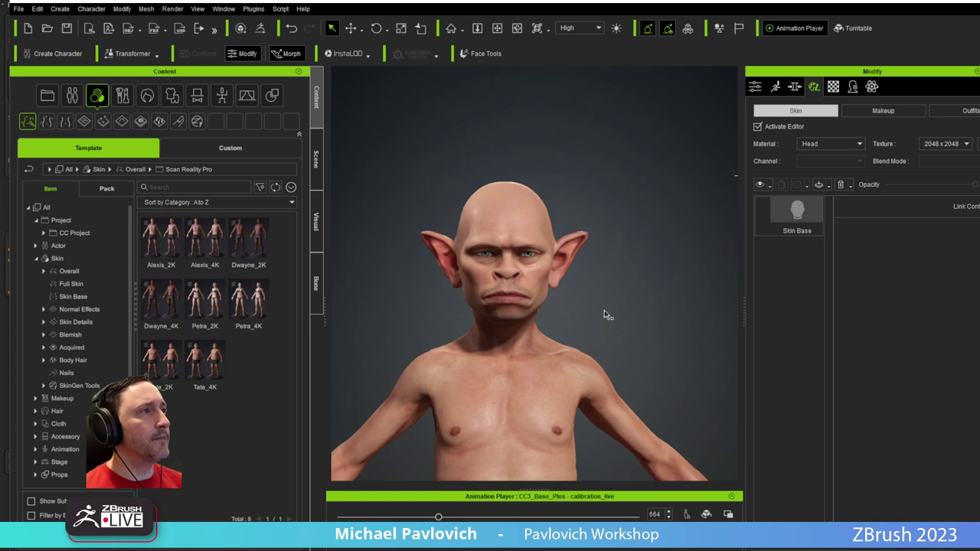
# Switch to Character Creator and try to open the Facial Profile Editor for the CC3_Base_Plus character
pyautogui.moveTo(604, 314); pyautogui.dragTo(580, 331, button='right')
pyautogui.click(315, 159)
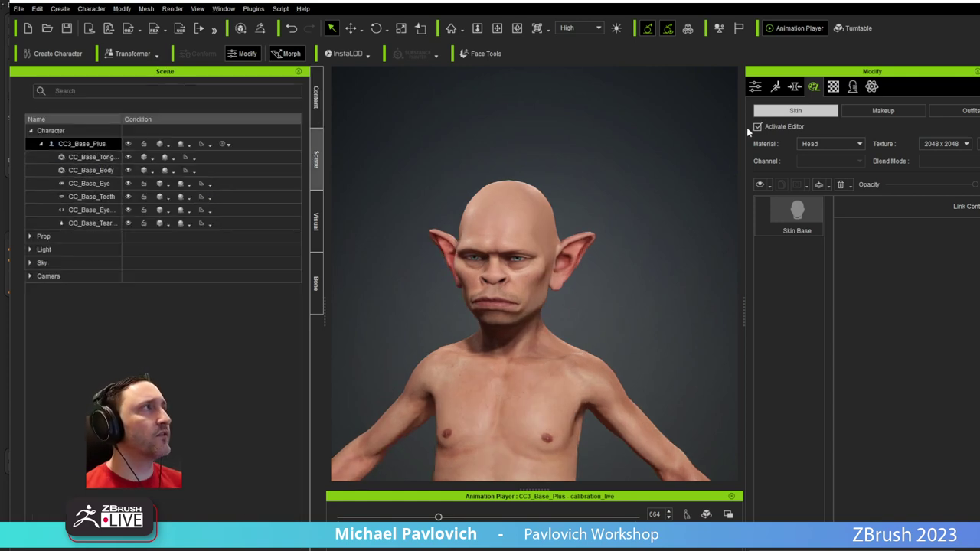
pyautogui.click(756, 87)
pyautogui.click(774, 86)
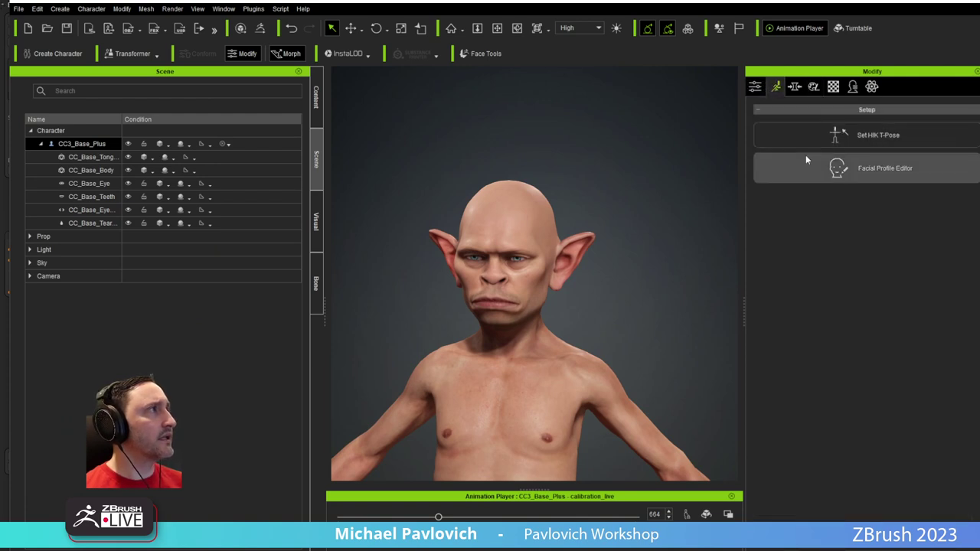
pyautogui.click(878, 168)
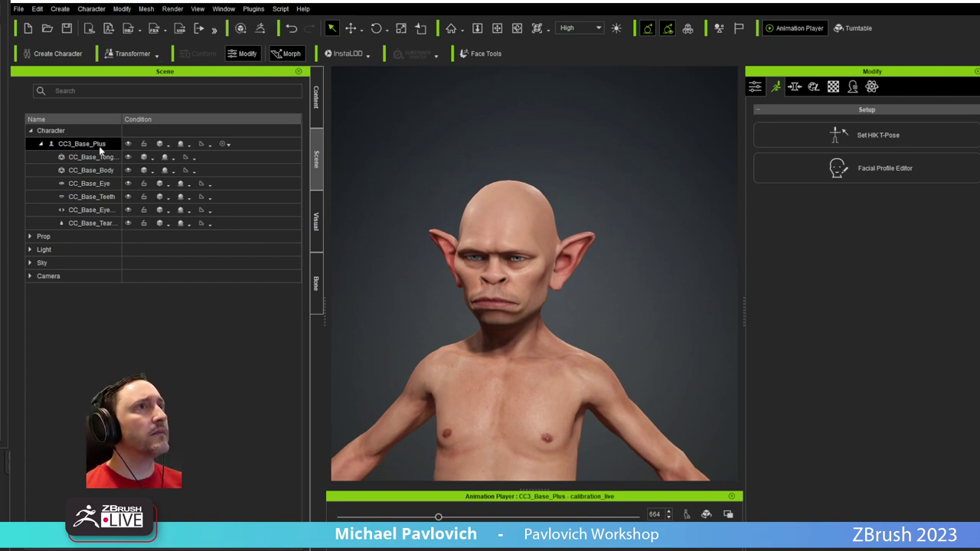
# Look through the CC3_Base_Plus character's attribute, motion, morph, skin, material and expression-wrinkle settings for facial editing options
pyautogui.click(98, 146)
pyautogui.click(753, 86)
pyautogui.scroll(-3, 832, 295)
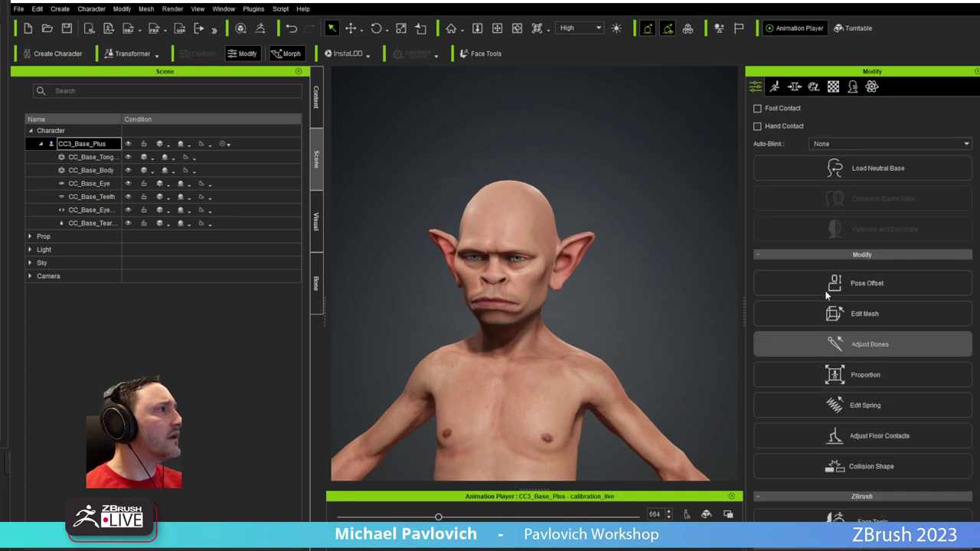
pyautogui.scroll(-2, 827, 295)
pyautogui.scroll(5, 827, 244)
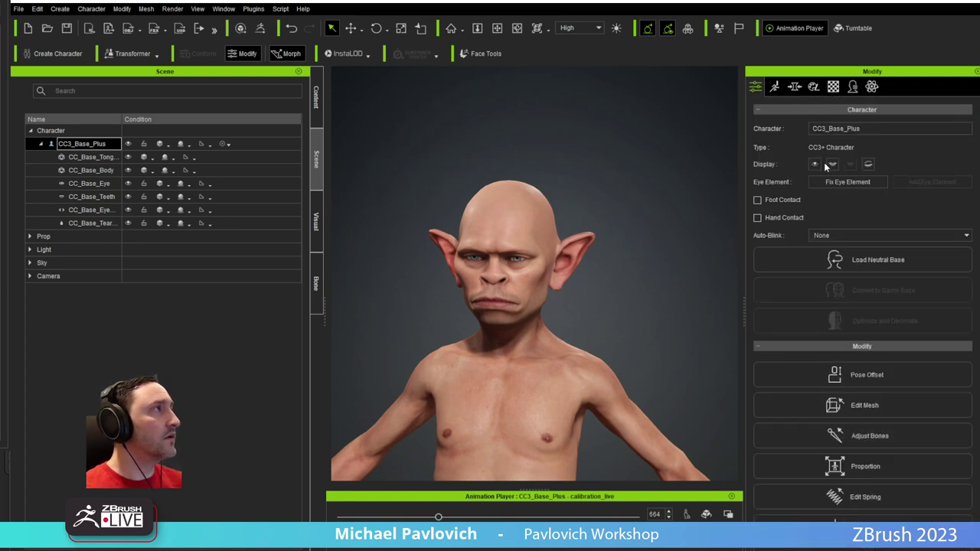
pyautogui.click(777, 87)
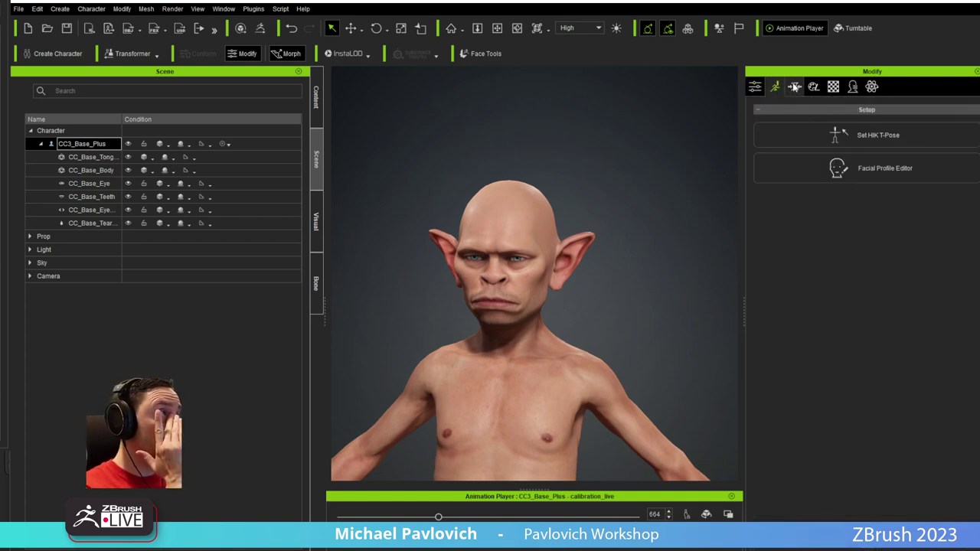
pyautogui.click(852, 86)
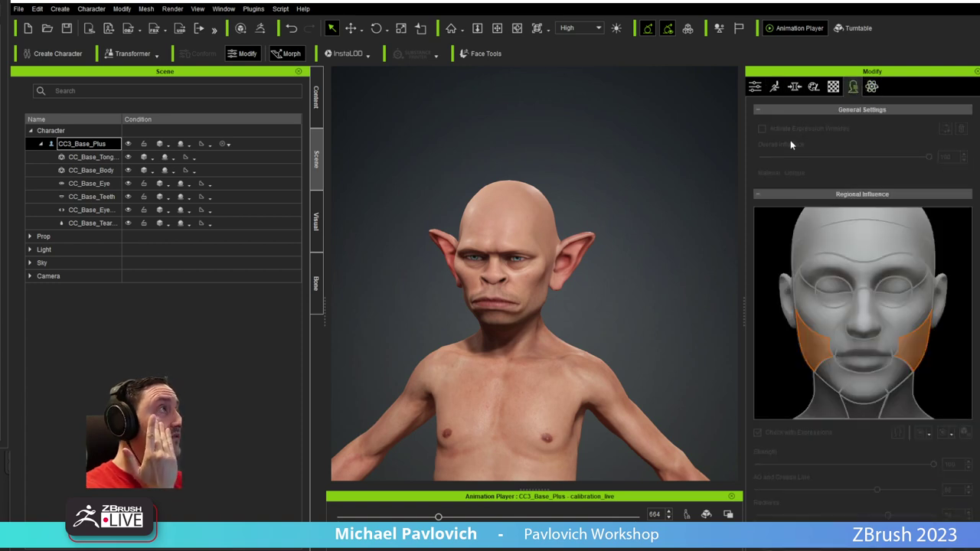
pyautogui.click(833, 87)
pyautogui.click(813, 88)
pyautogui.click(794, 88)
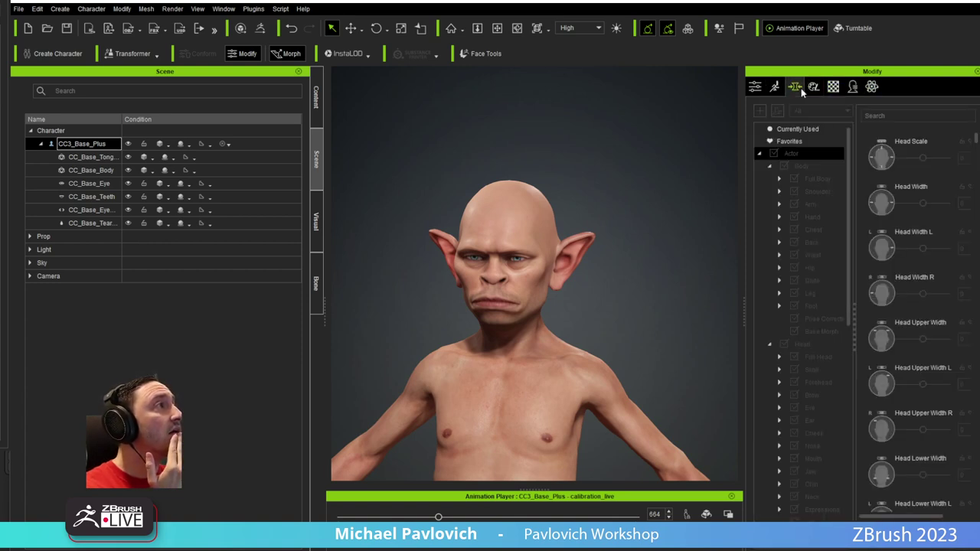
pyautogui.click(780, 88)
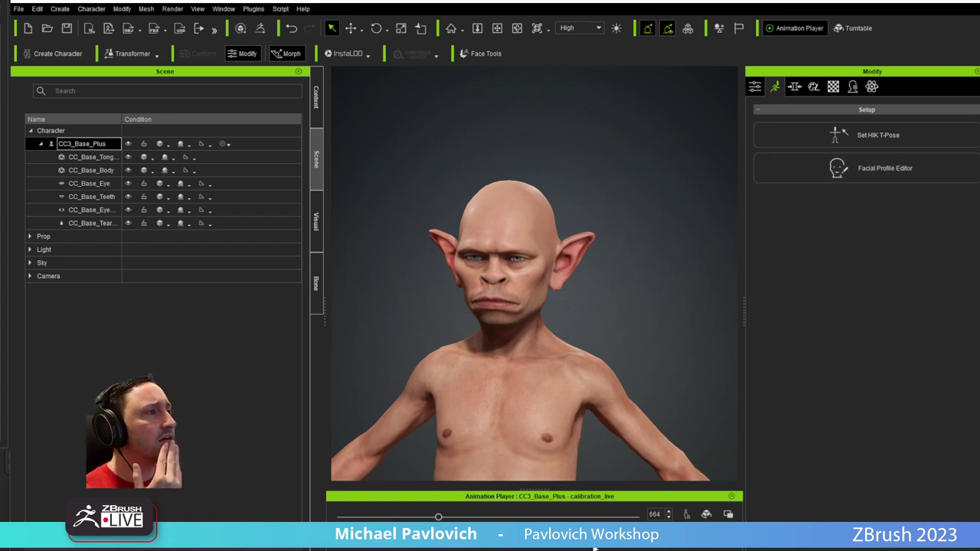
# End the calibration_live animation preview and frame the character's whole body in the viewport
pyautogui.click(349, 538)
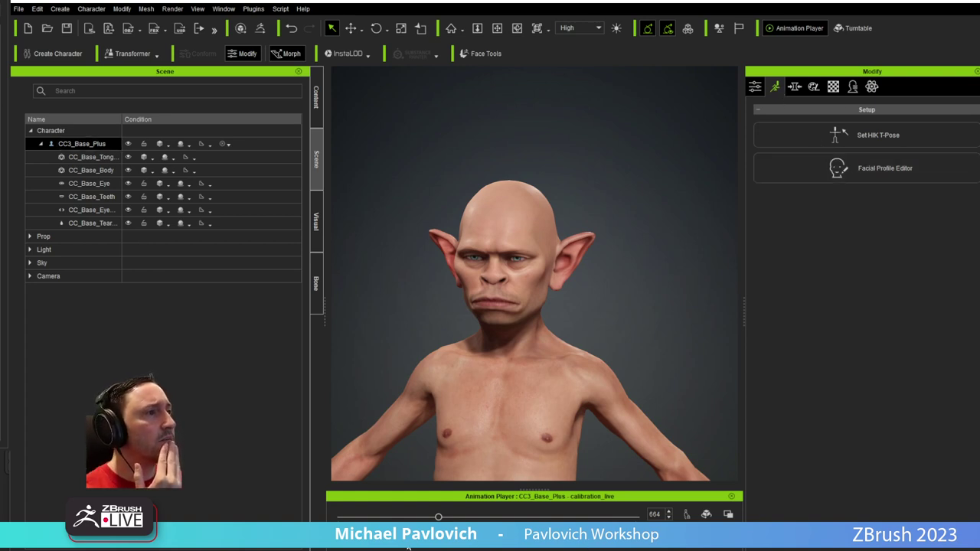
pyautogui.click(589, 537)
pyautogui.moveTo(612, 430)
pyautogui.click(688, 444)
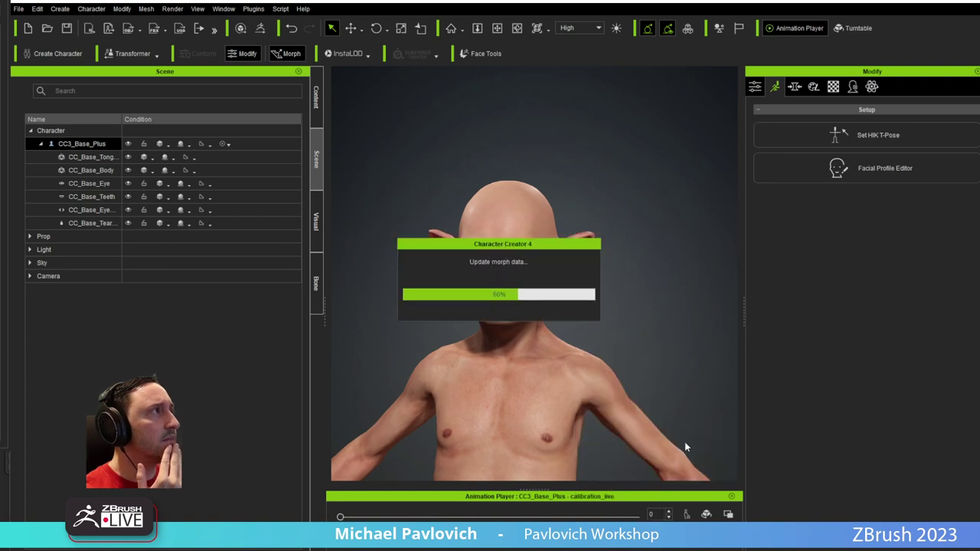
pyautogui.keyDown('alt'); pyautogui.moveTo(647, 318); pyautogui.dragTo(703, 297); pyautogui.keyUp('alt')
pyautogui.keyDown('alt'); pyautogui.moveTo(698, 258); pyautogui.dragTo(702, 270, button='middle'); pyautogui.keyUp('alt')
pyautogui.keyDown('alt'); pyautogui.moveTo(684, 237); pyautogui.dragTo(662, 177, button='right'); pyautogui.keyUp('alt')
pyautogui.keyDown('alt'); pyautogui.moveTo(661, 170); pyautogui.dragTo(647, 159); pyautogui.keyUp('alt')
pyautogui.keyDown('alt'); pyautogui.moveTo(675, 202); pyautogui.dragTo(661, 228, button='middle'); pyautogui.keyUp('alt')
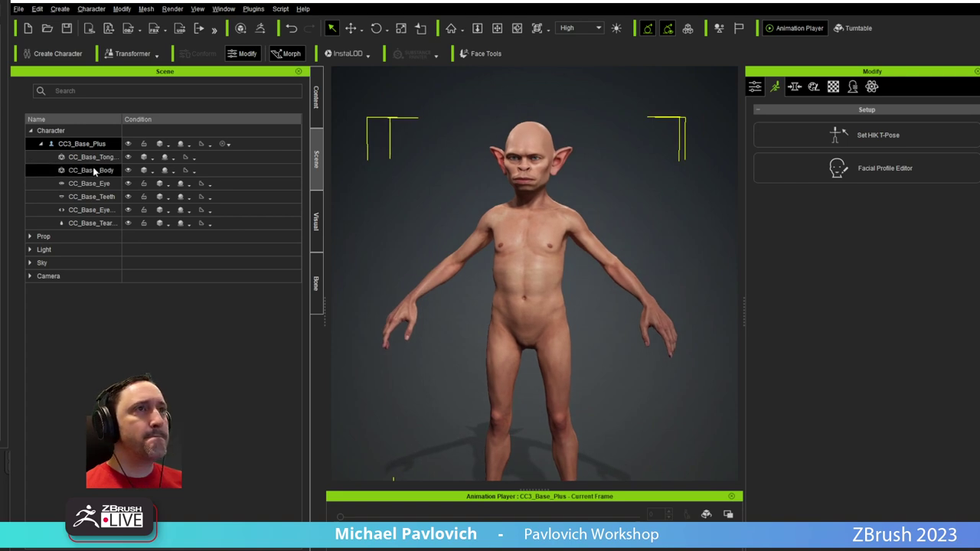
# Select the CC3_Base_Plus character and deactivate its skin editor
pyautogui.click(75, 157)
pyautogui.click(76, 144)
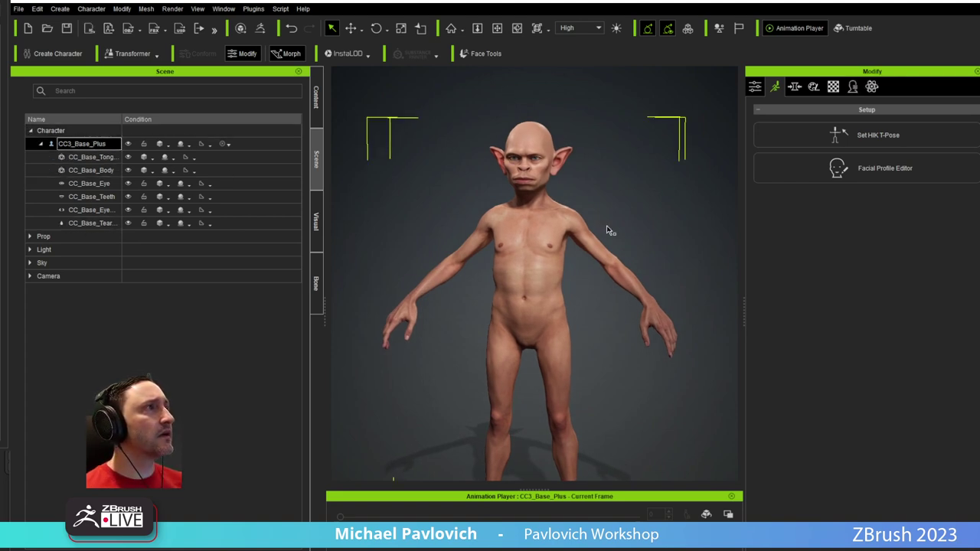
pyautogui.click(755, 86)
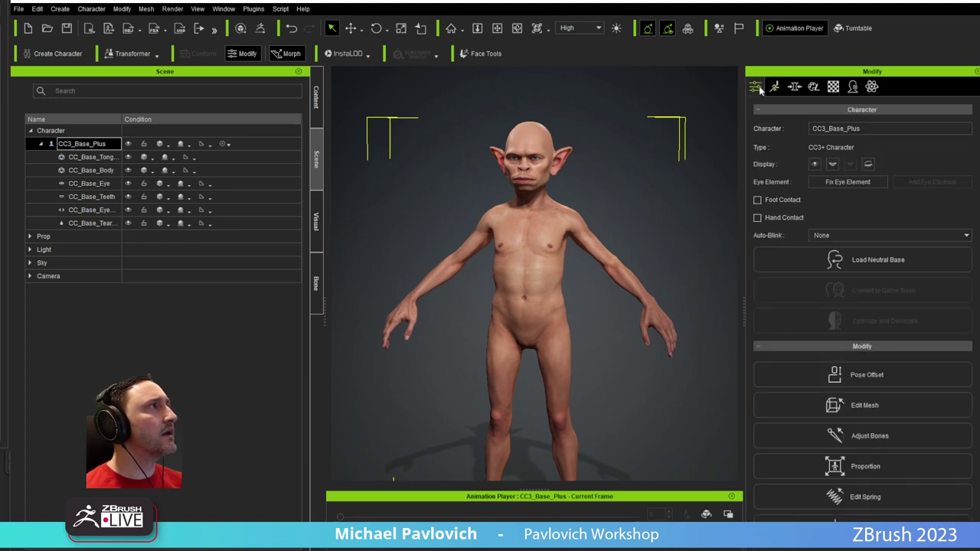
pyautogui.click(814, 86)
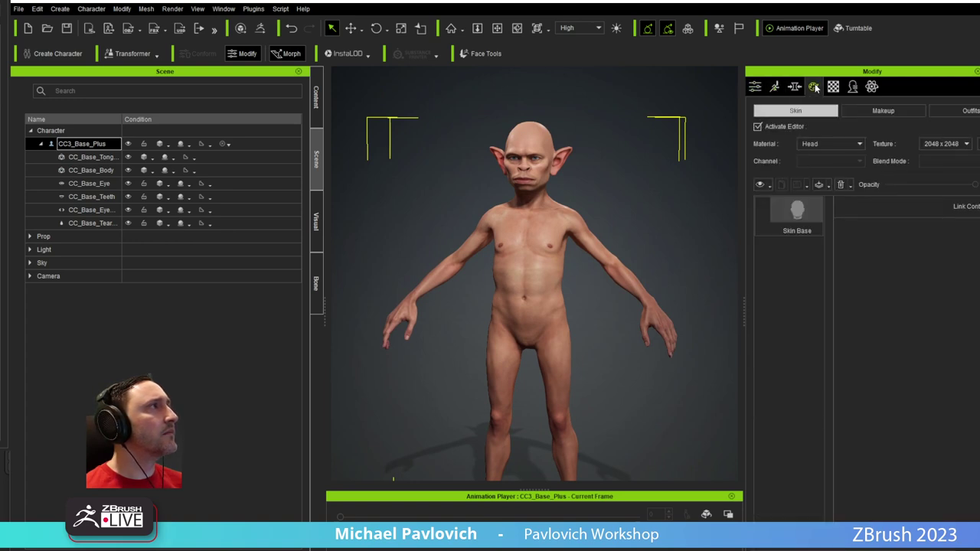
pyautogui.click(773, 129)
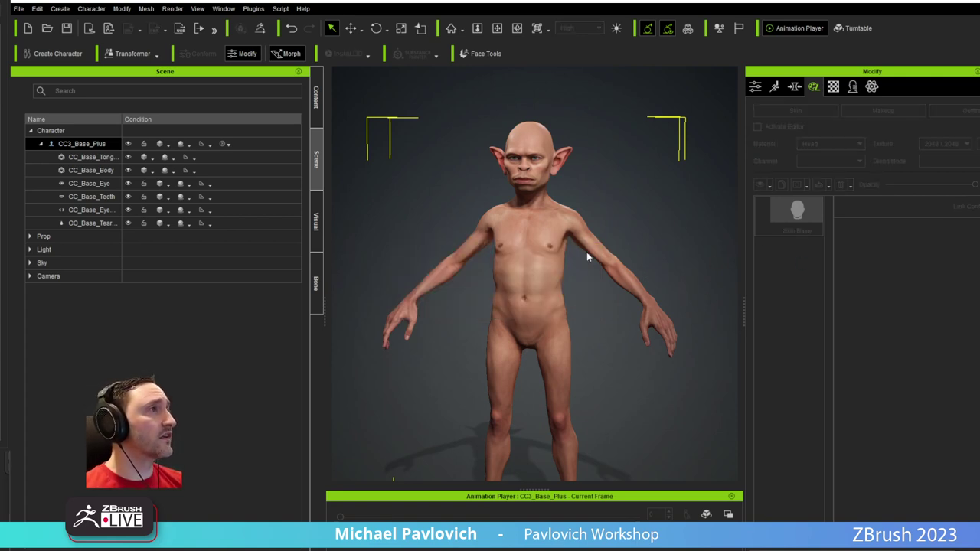
# Open the character's mouth in Edit Facial by setting the Open morph to 65, and close the editor
pyautogui.click(754, 86)
pyautogui.click(772, 87)
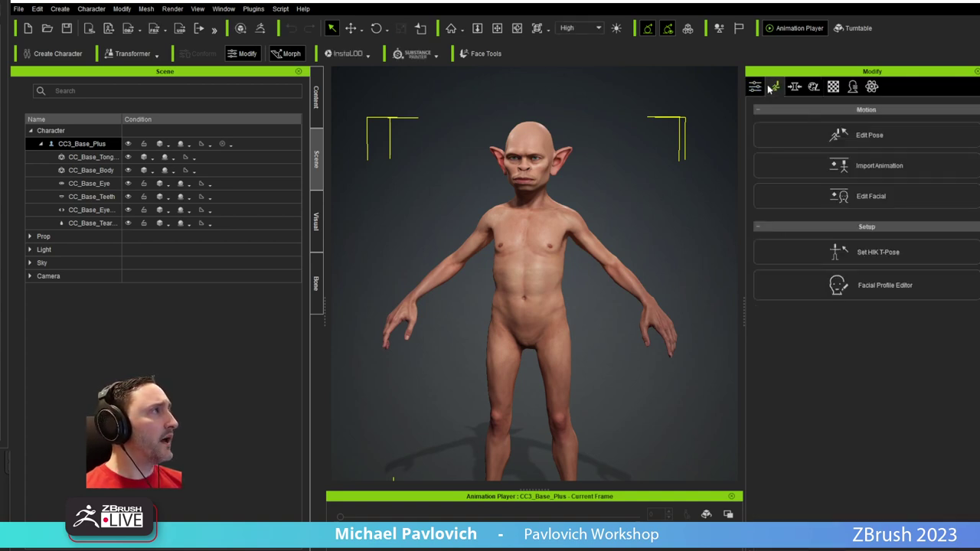
pyautogui.click(878, 198)
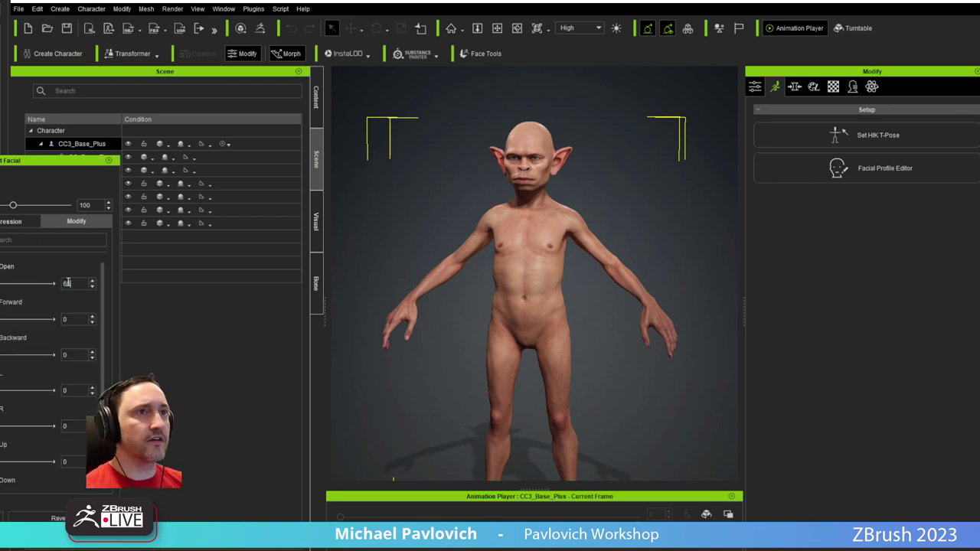
pyautogui.press('Return')
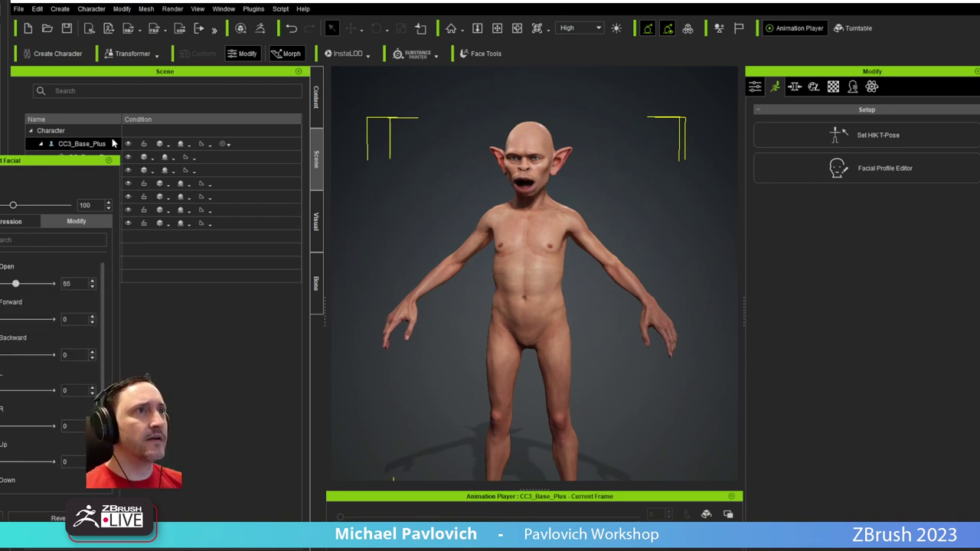
pyautogui.click(108, 160)
pyautogui.click(526, 252)
pyautogui.scroll(-2, 526, 260)
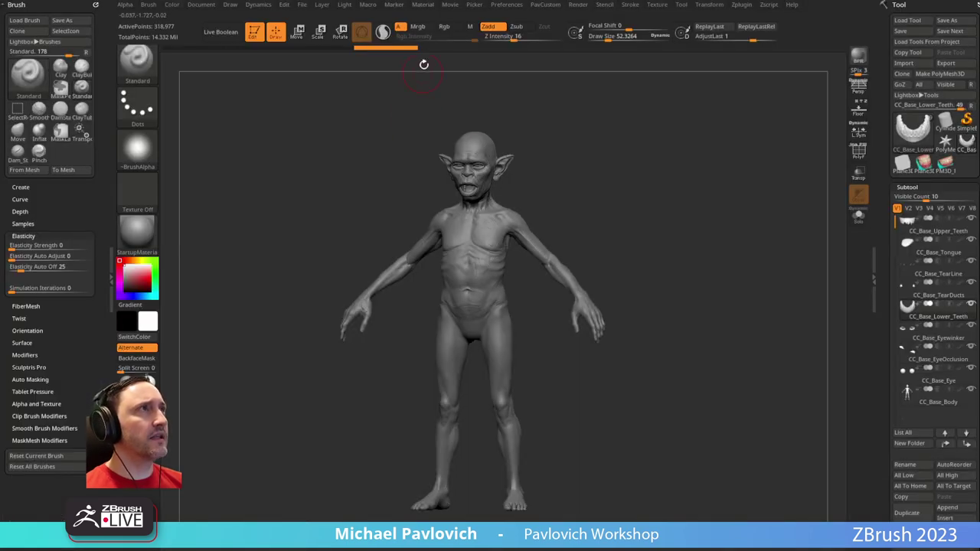
# Clear the GoZ cache files in the ZBrush preferences
pyautogui.click(484, 4)
pyautogui.moveTo(504, 5)
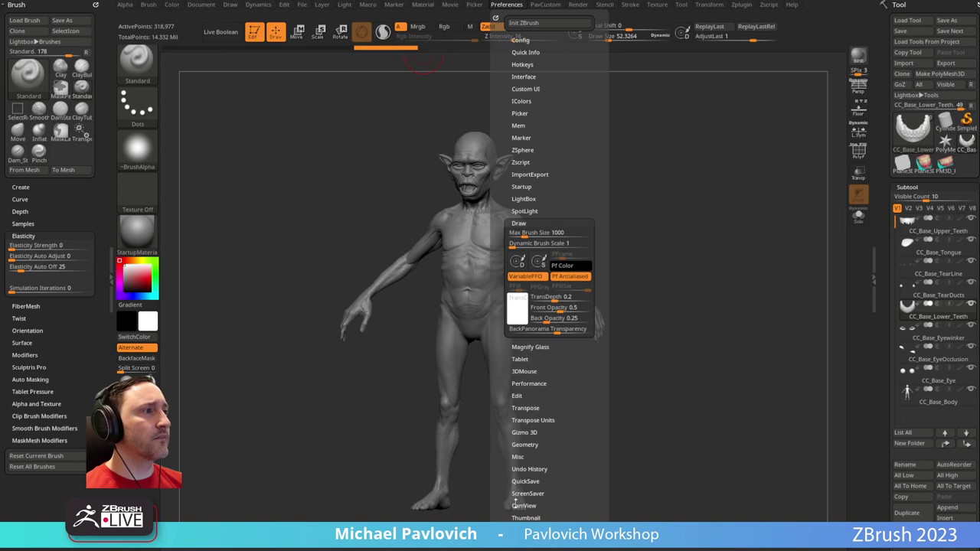
pyautogui.moveTo(515, 500); pyautogui.dragTo(517, 405)
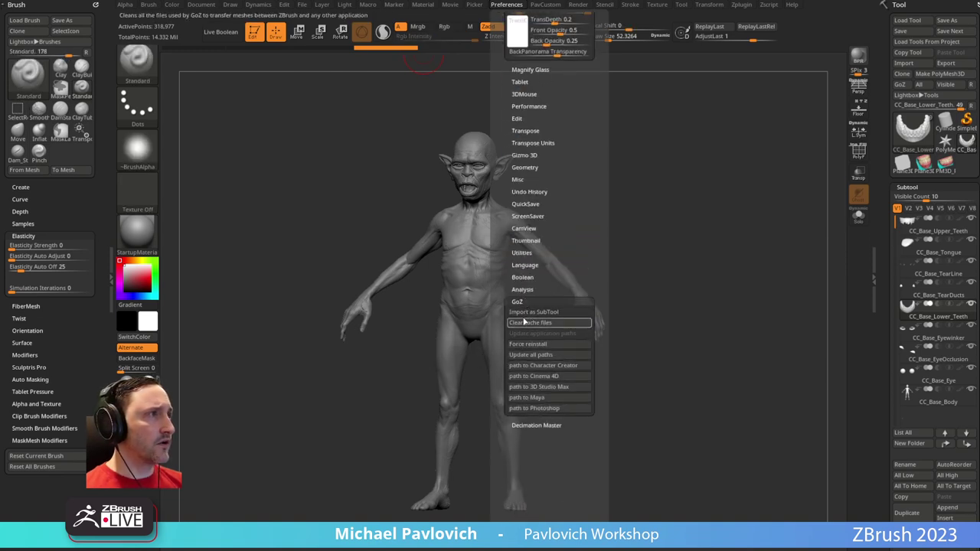
pyautogui.click(528, 322)
pyautogui.click(430, 225)
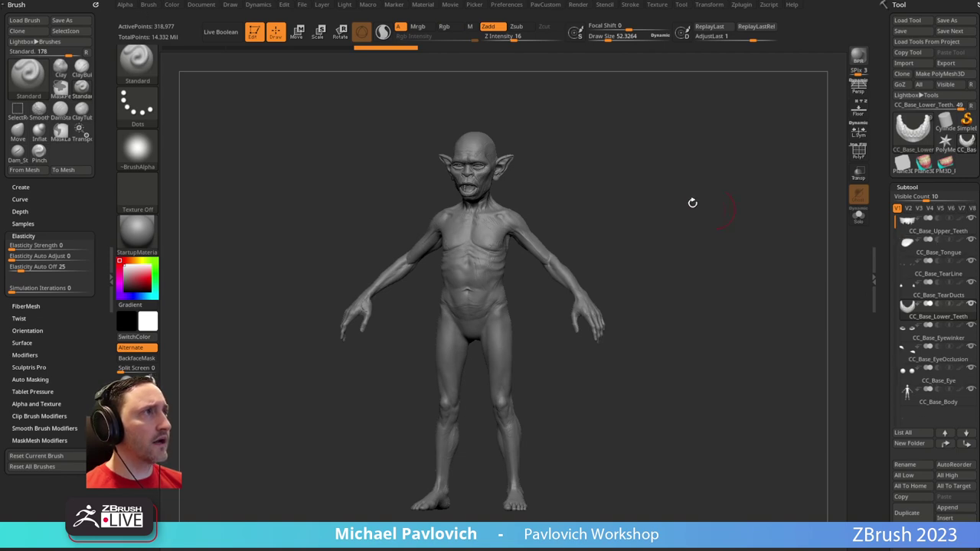
# Select the CC_Base_Body subtool and lower it to subdivision level 1
pyautogui.click(922, 399)
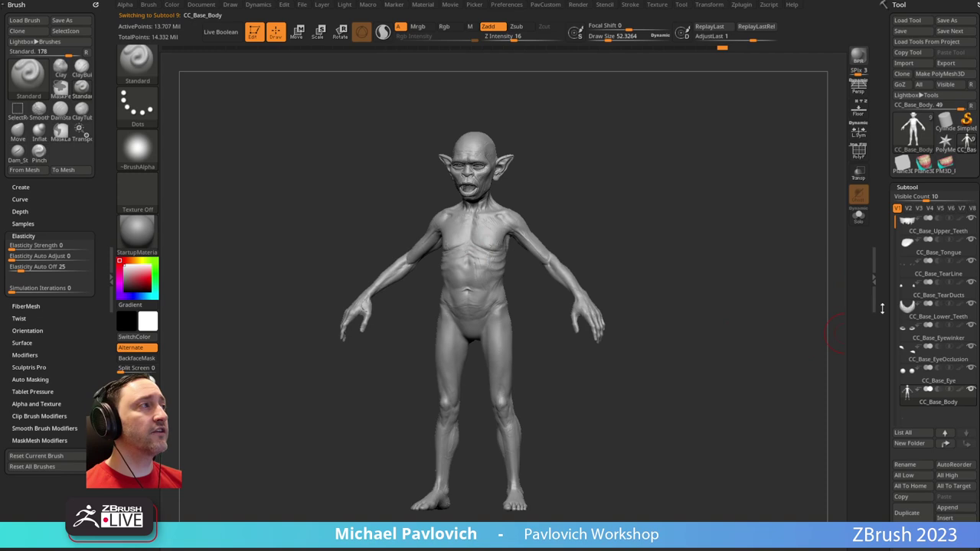
pyautogui.moveTo(882, 308); pyautogui.dragTo(882, 238)
pyautogui.moveTo(897, 476); pyautogui.dragTo(885, 400)
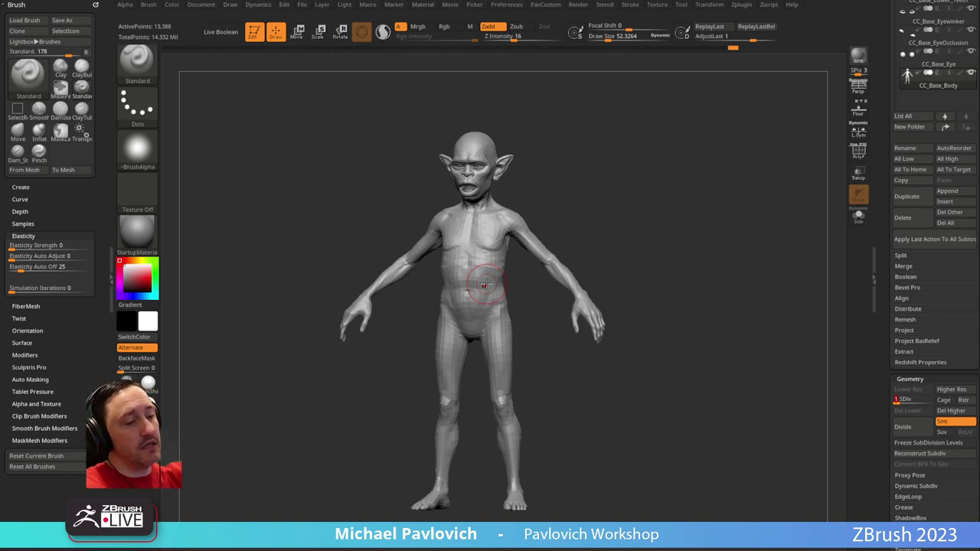
# Look through the brushes filed under Z and H and the body's Project settings for projection and history options
pyautogui.press('b')
pyautogui.press('z')
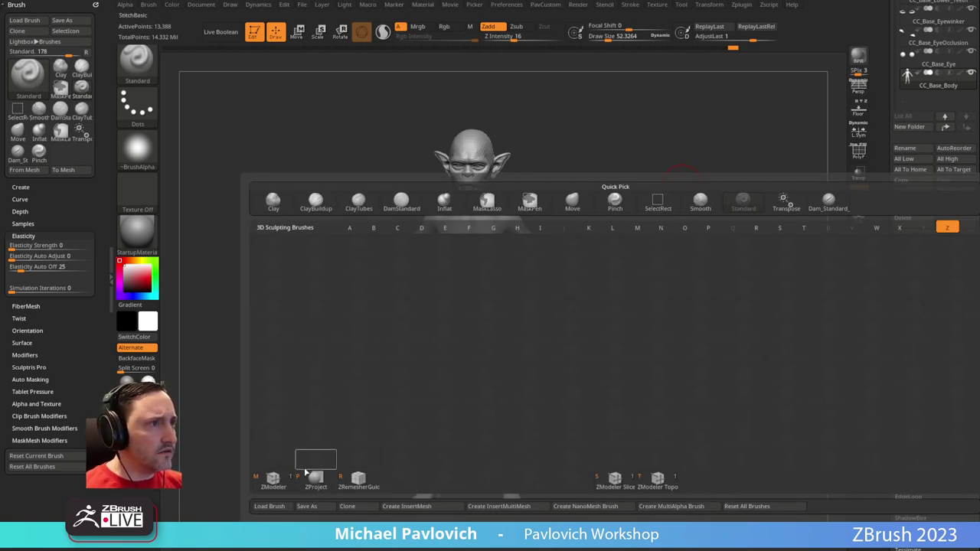
pyautogui.press('Escape')
pyautogui.press('b')
pyautogui.press('h')
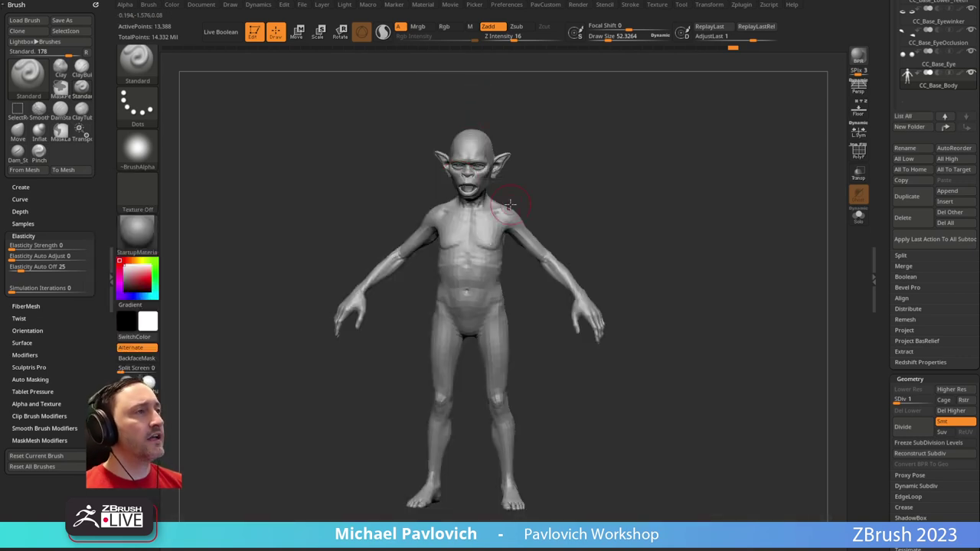
pyautogui.click(904, 330)
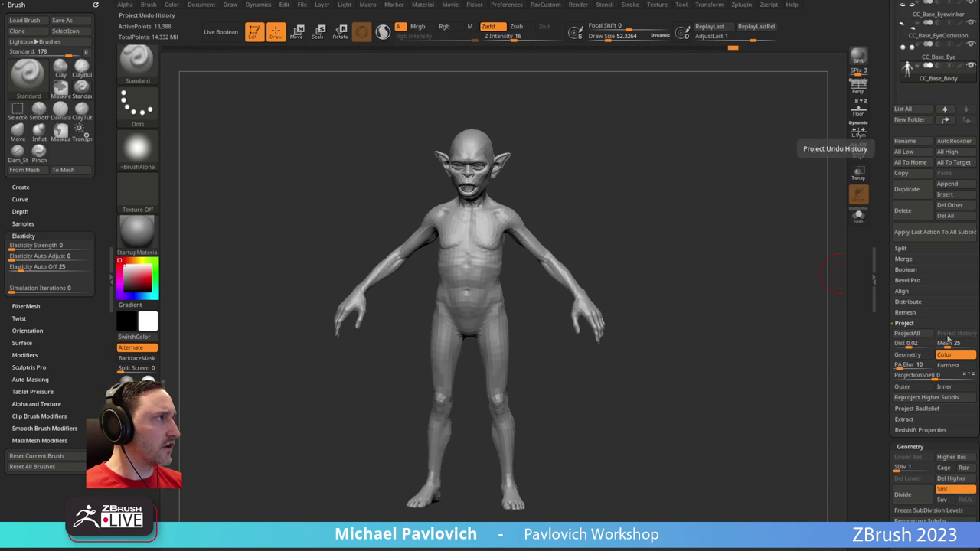
pyautogui.click(904, 323)
# Examine the low-resolution body from several angles and compare it with the posed character in Character Creator
pyautogui.moveTo(606, 193); pyautogui.dragTo(550, 230)
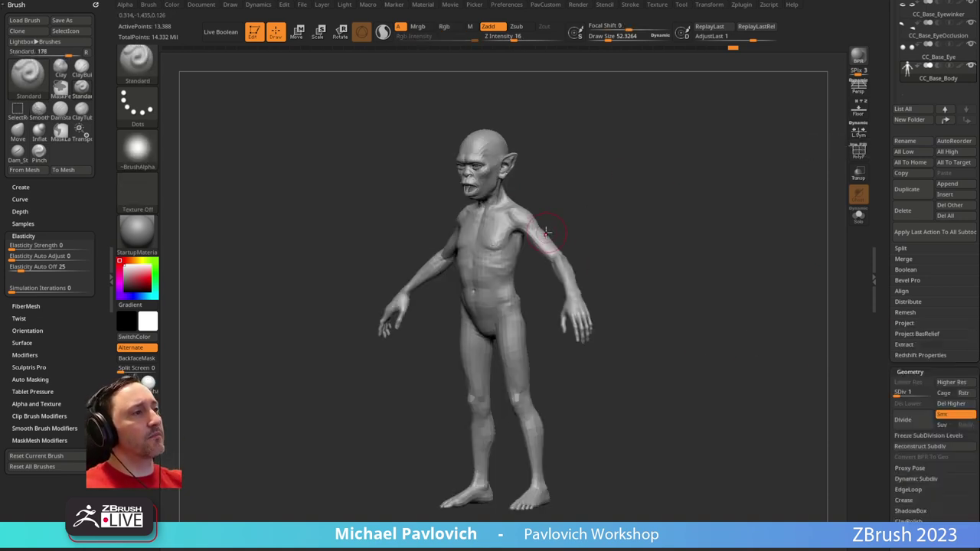
pyautogui.keyDown('shift'); pyautogui.moveTo(563, 177); pyautogui.dragTo(584, 156); pyautogui.keyUp('shift')
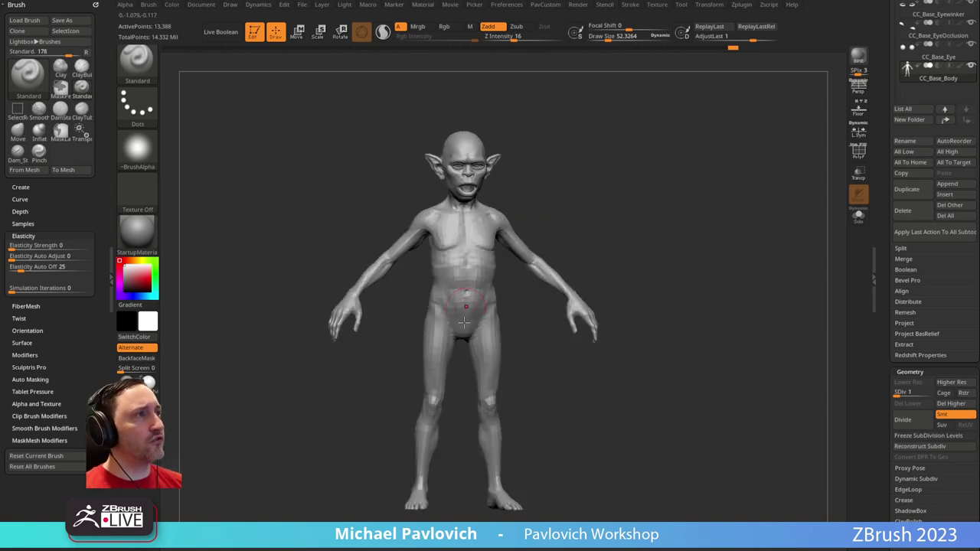
pyautogui.moveTo(684, 263); pyautogui.dragTo(635, 257)
pyautogui.moveTo(878, 139); pyautogui.dragTo(877, 460)
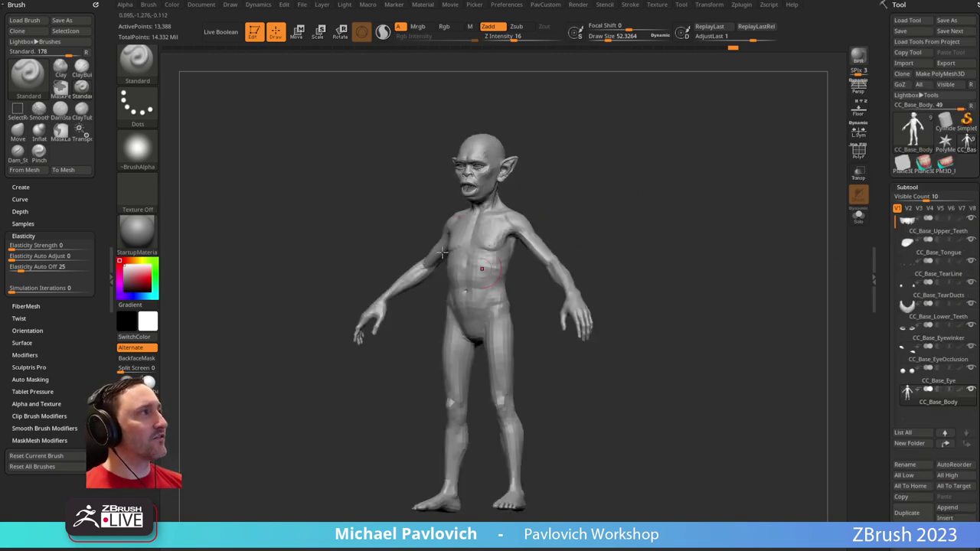
pyautogui.moveTo(684, 273)
pyautogui.keyDown('shift'); pyautogui.mouseDown()
pyautogui.moveTo(695, 271)
pyautogui.moveTo(667, 305)
pyautogui.mouseUp(); pyautogui.keyUp('shift')
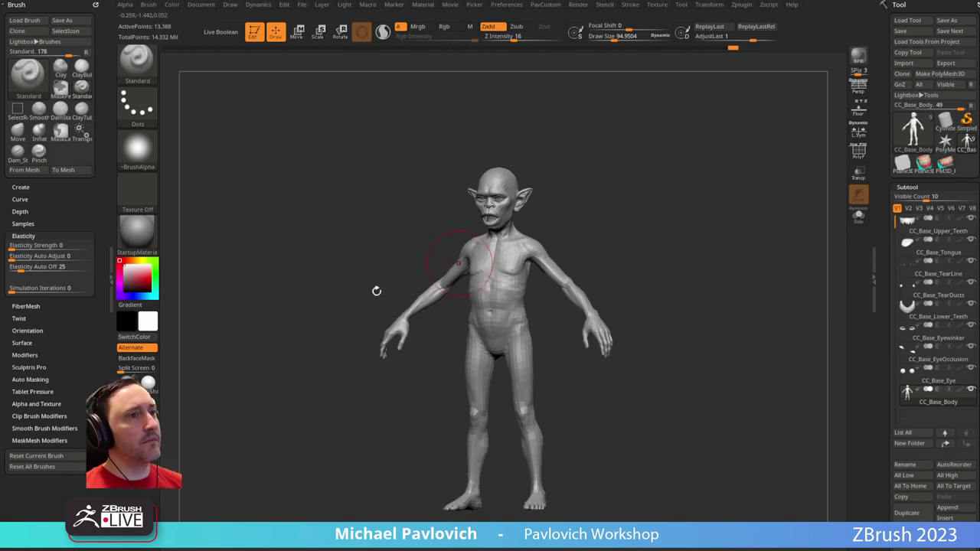
pyautogui.hotkey('alt', 'Tab')
pyautogui.moveTo(407, 250); pyautogui.dragTo(387, 241, button='right')
pyautogui.moveTo(601, 388); pyautogui.dragTo(594, 374, button='middle')
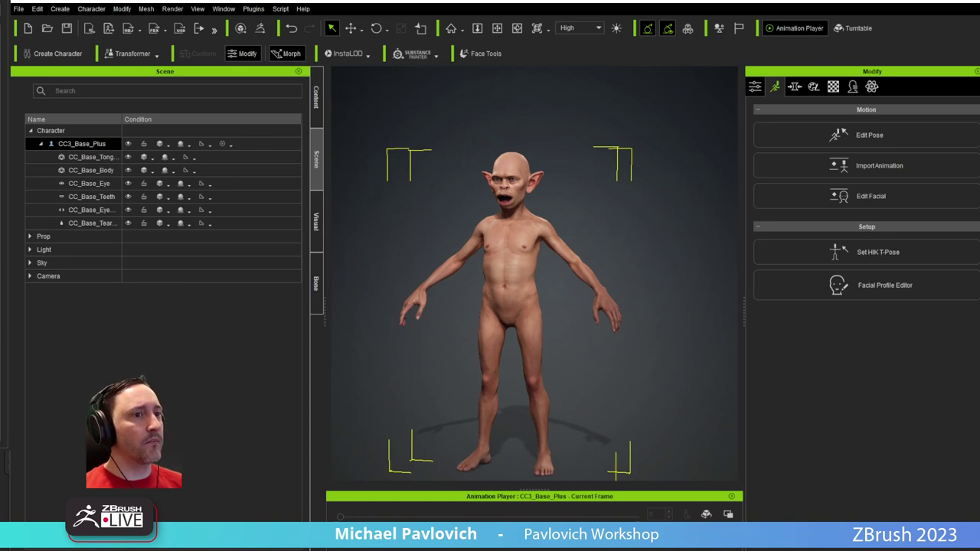
# Return to ZBrush and send all subtools to Character Creator through GoZ
pyautogui.hotkey('alt', 'Tab')
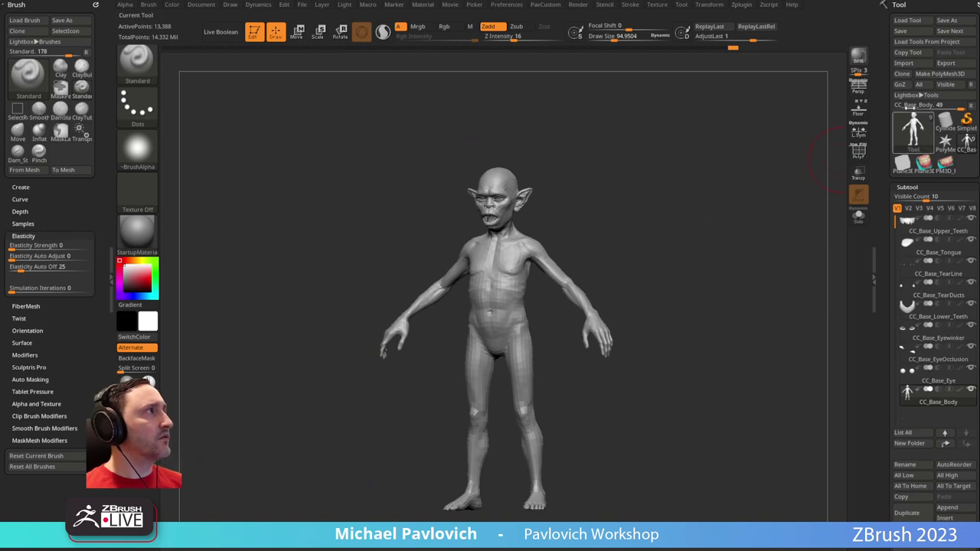
pyautogui.click(920, 85)
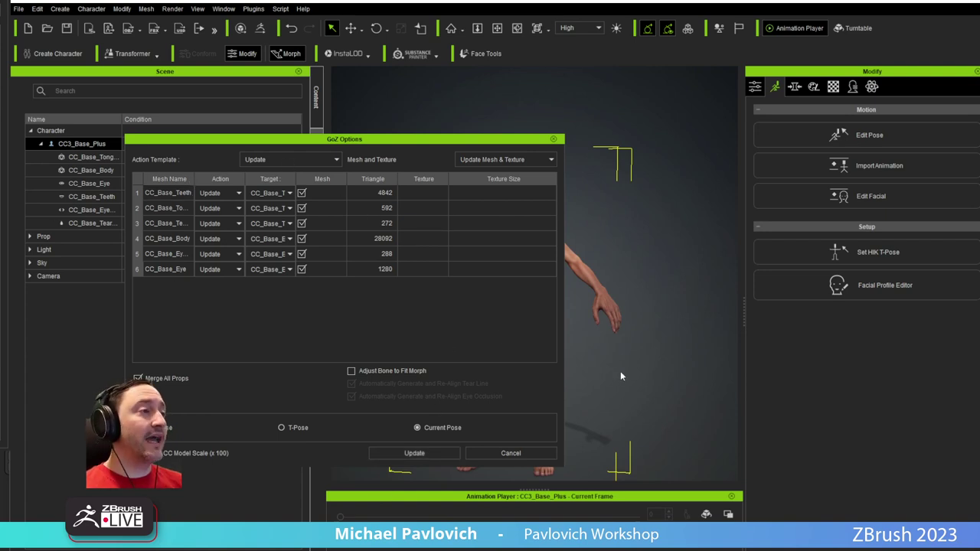
pyautogui.hotkey('alt', 'Tab')
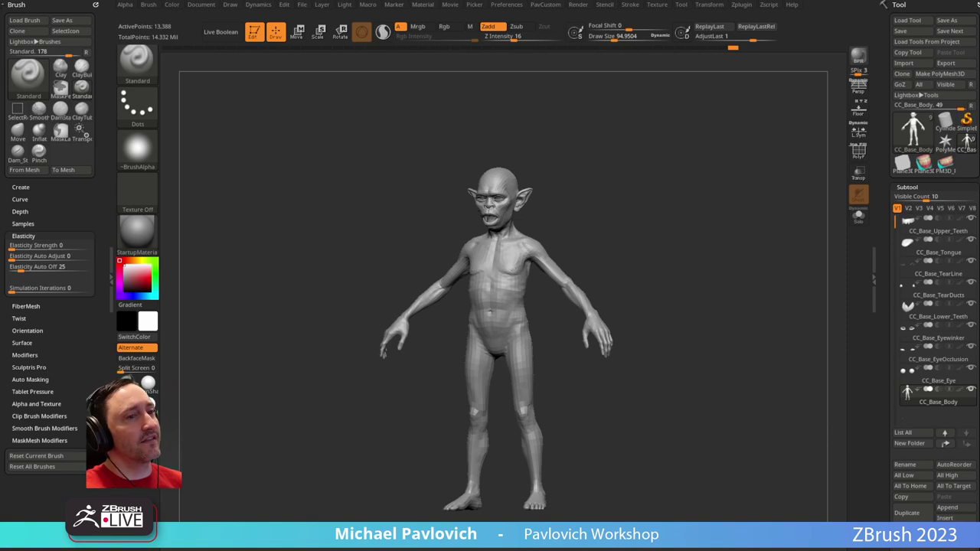
pyautogui.hotkey('alt', 'Tab')
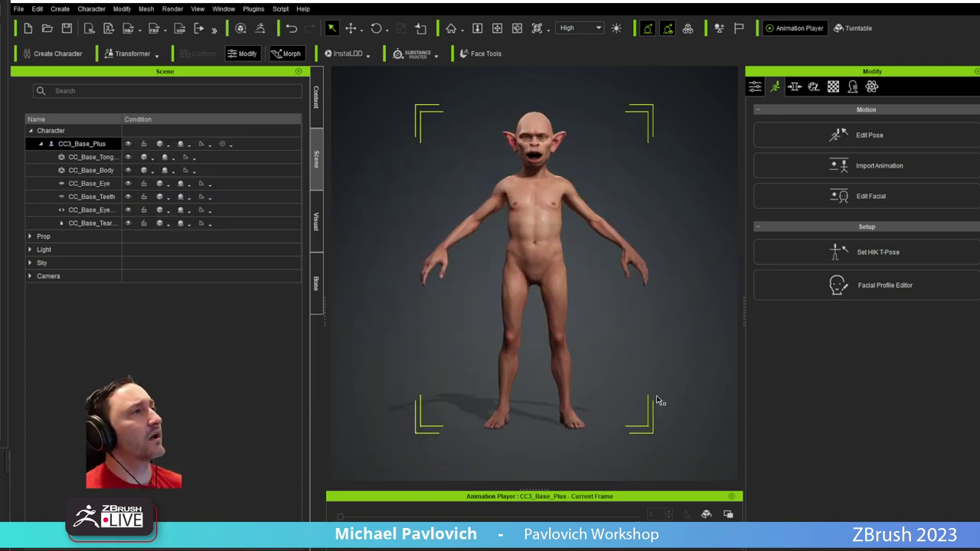
# Start exporting the CC3_Base_Plus character to Substance Painter
pyautogui.moveTo(634, 341); pyautogui.dragTo(492, 358, button='right')
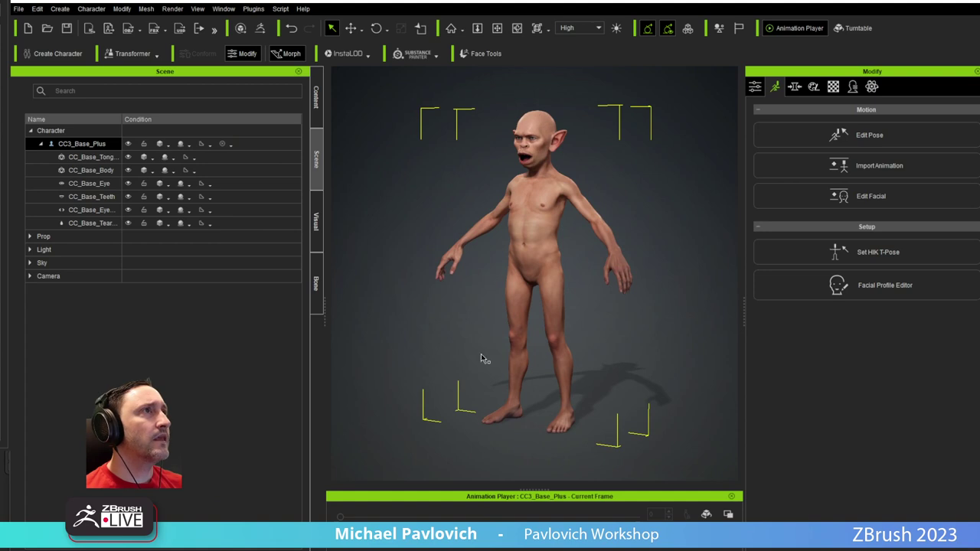
pyautogui.moveTo(472, 304); pyautogui.dragTo(440, 332, button='middle')
pyautogui.moveTo(439, 332); pyautogui.dragTo(464, 304, button='right')
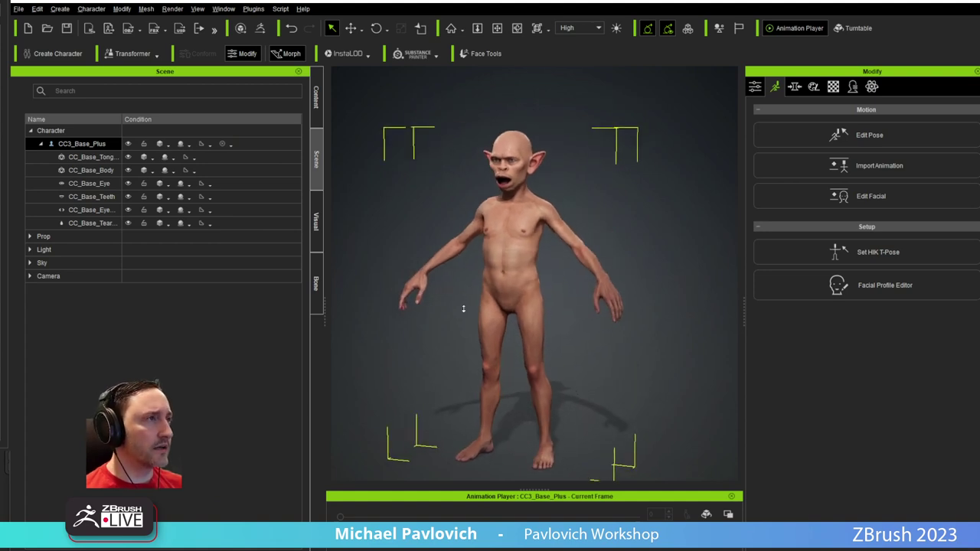
pyautogui.moveTo(464, 320); pyautogui.dragTo(456, 290, button='middle')
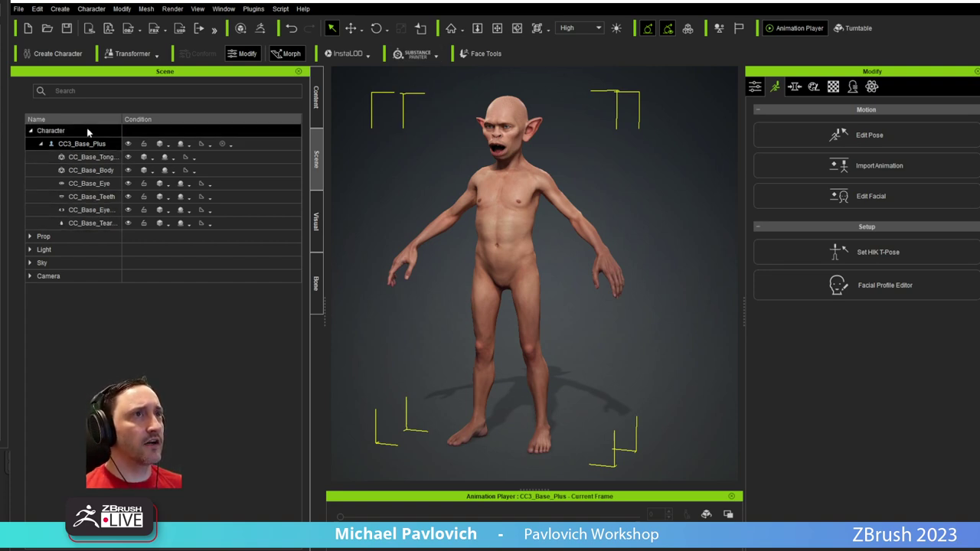
pyautogui.click(436, 55)
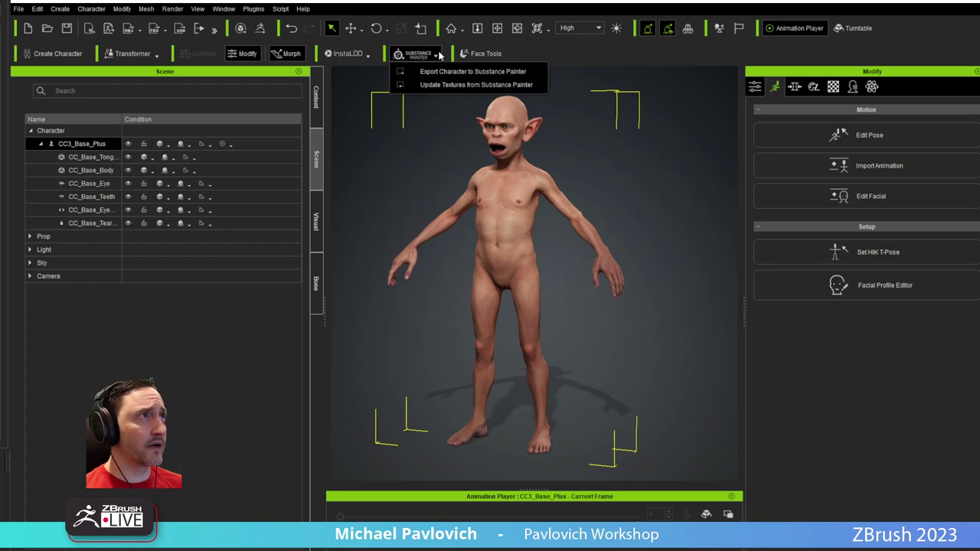
pyautogui.click(476, 72)
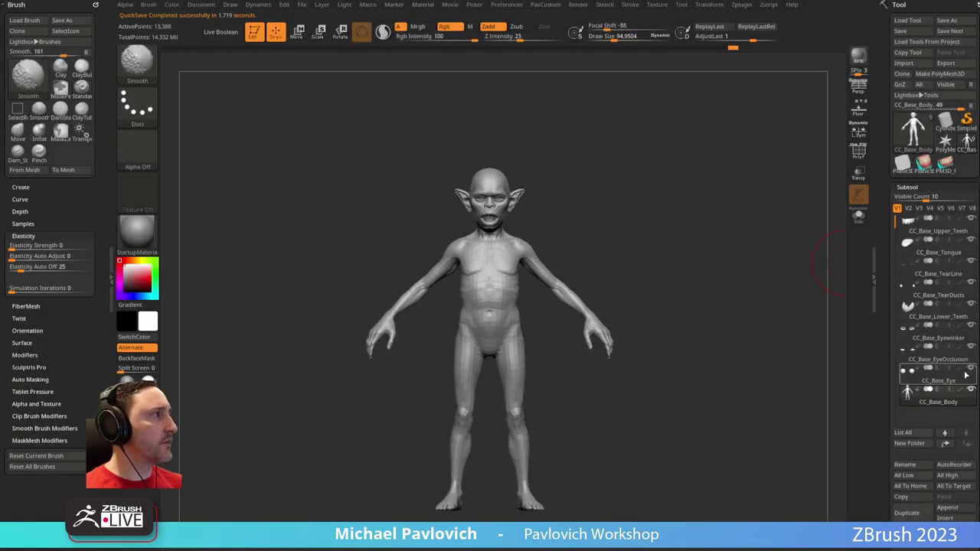
# Show the painted colors on all subtools in ZBrush and apply the SkinShade4 material
pyautogui.click(960, 392)
pyautogui.moveTo(568, 262); pyautogui.dragTo(617, 303)
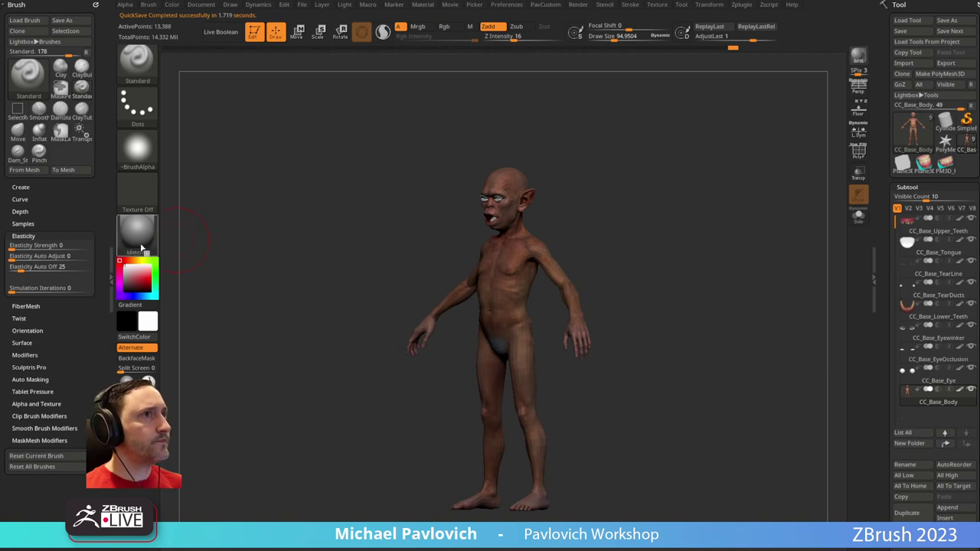
pyautogui.click(136, 230)
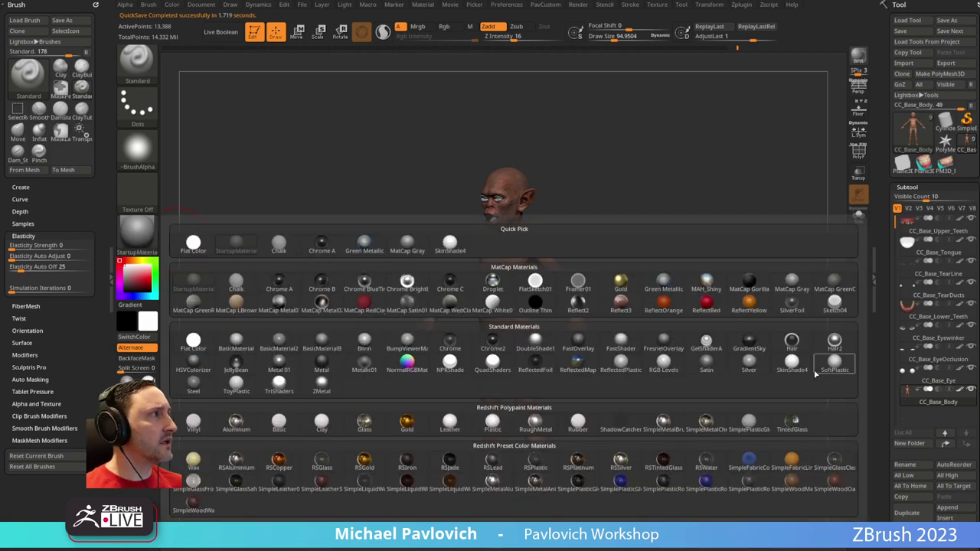
pyautogui.click(791, 365)
# Switch all subtools to their highest subdivision level and view the character from the front
pyautogui.moveTo(886, 358); pyautogui.dragTo(892, 272)
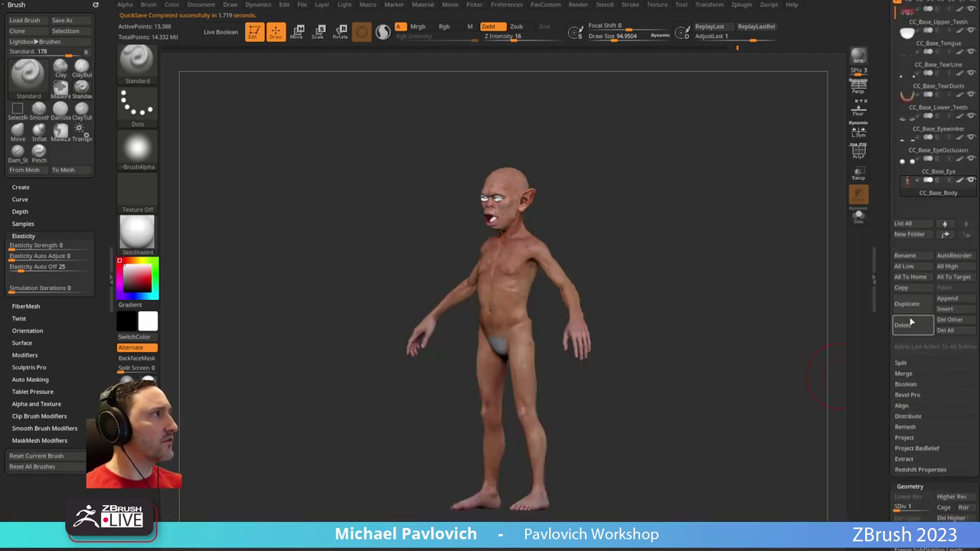
pyautogui.click(947, 266)
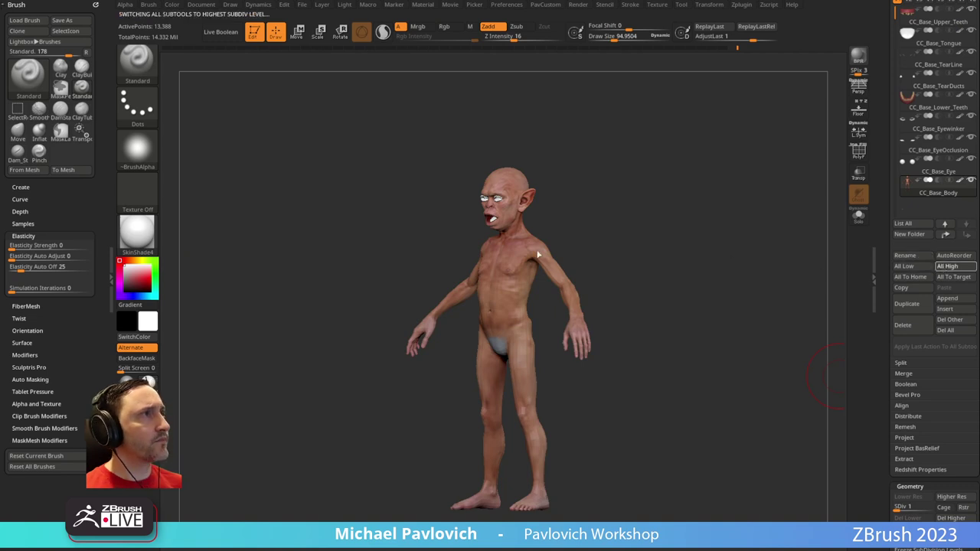
pyautogui.keyDown('shift'); pyautogui.moveTo(649, 279); pyautogui.dragTo(706, 263); pyautogui.keyUp('shift')
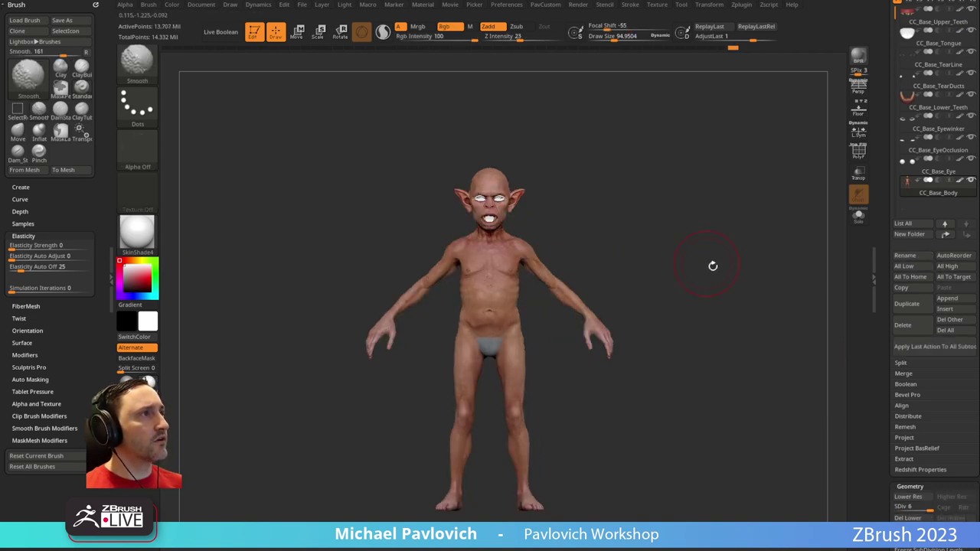
# Hide the tongue, tear line, tear duct and eye subtools while keeping the body and lower teeth visible
pyautogui.moveTo(971, 200); pyautogui.dragTo(971, 410)
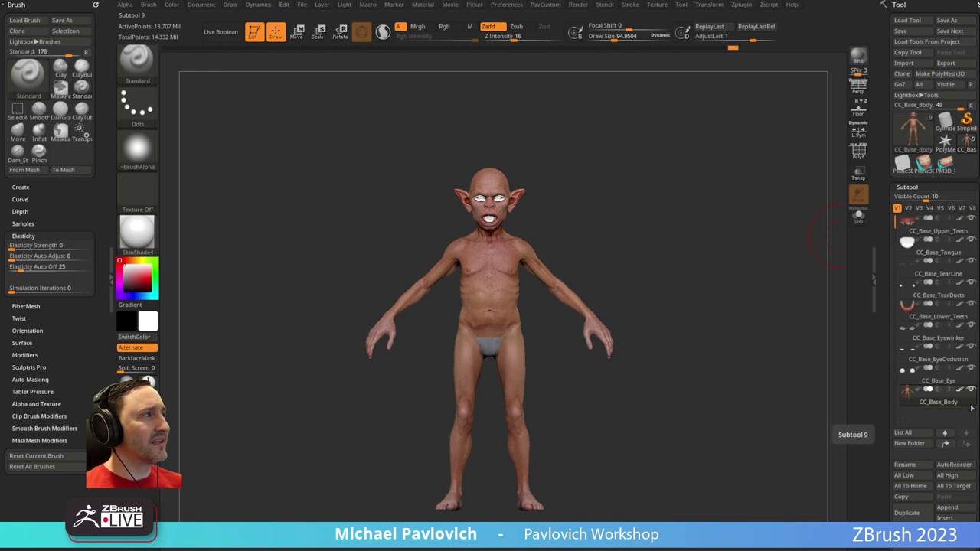
pyautogui.click(962, 216)
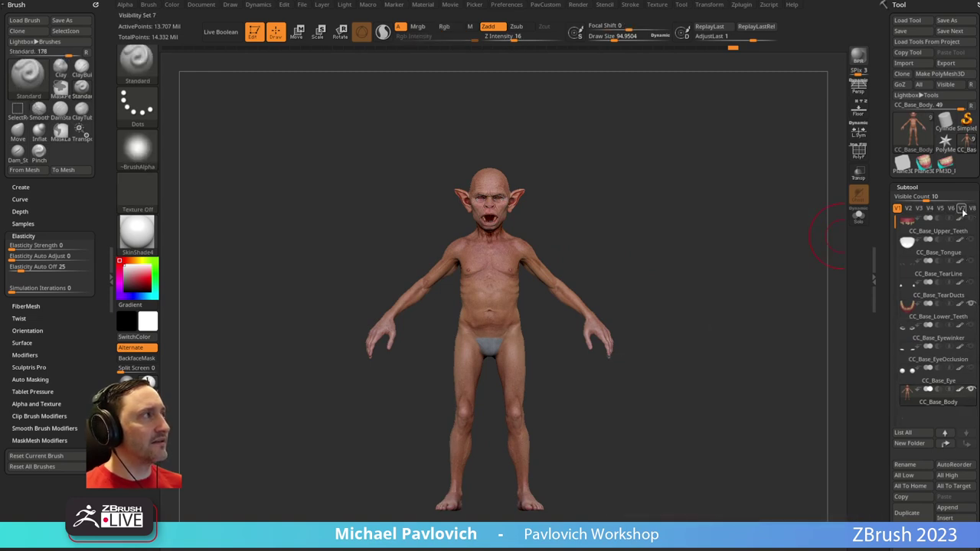
pyautogui.moveTo(728, 227); pyautogui.dragTo(704, 231)
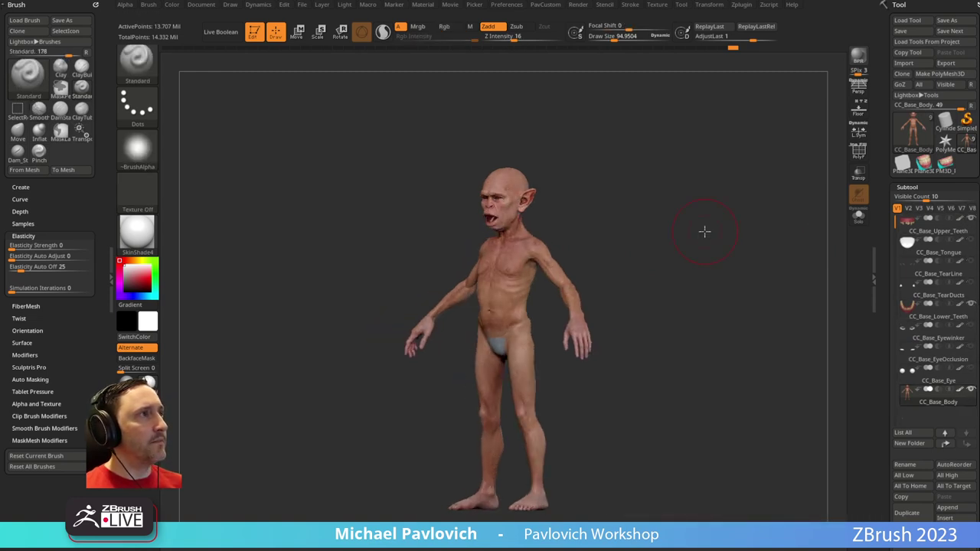
pyautogui.click(945, 63)
pyautogui.click(279, 391)
pyautogui.click(252, 487)
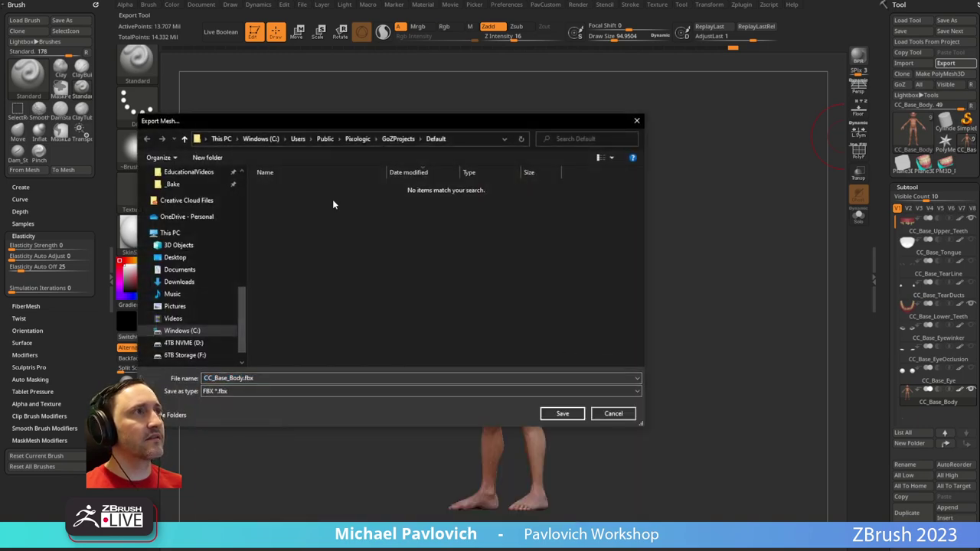
pyautogui.scroll(5, 210, 256)
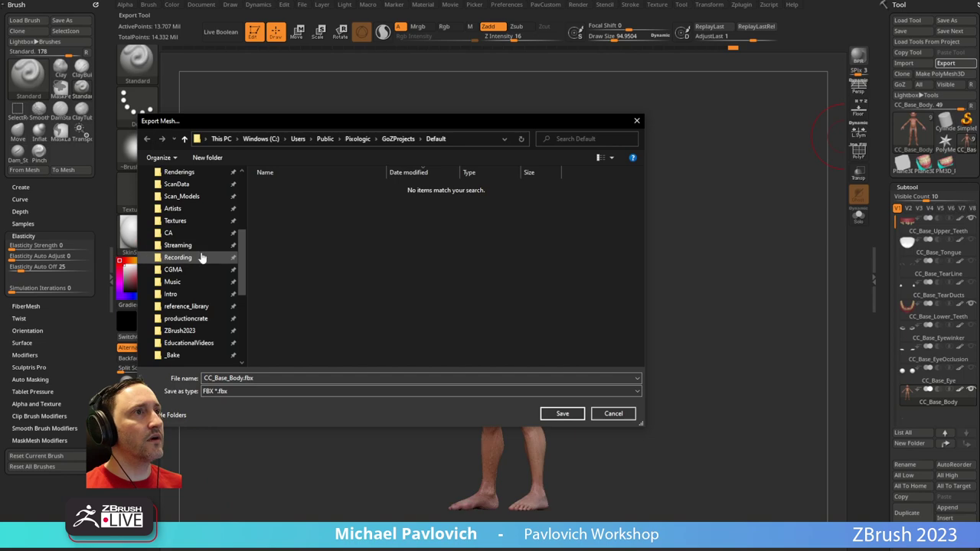
pyautogui.click(280, 378)
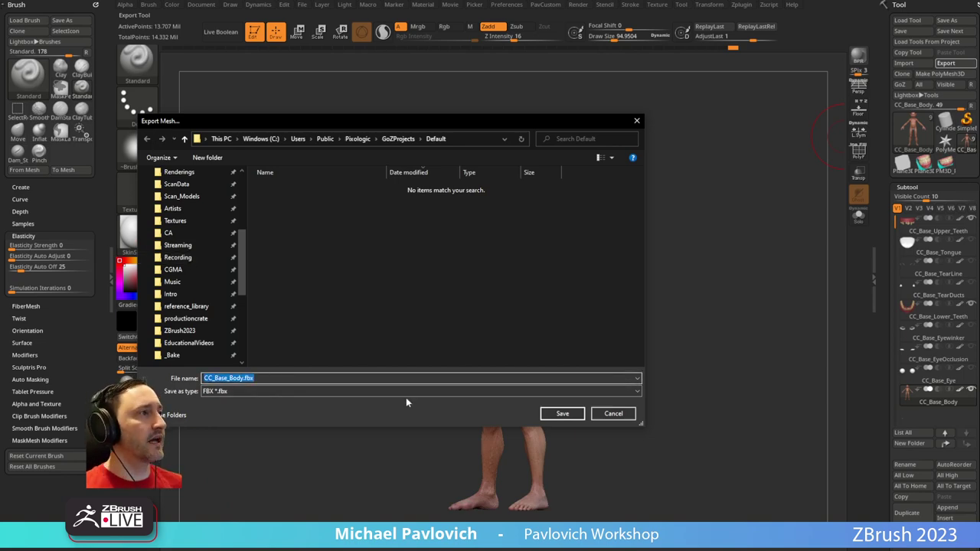
pyautogui.click(627, 415)
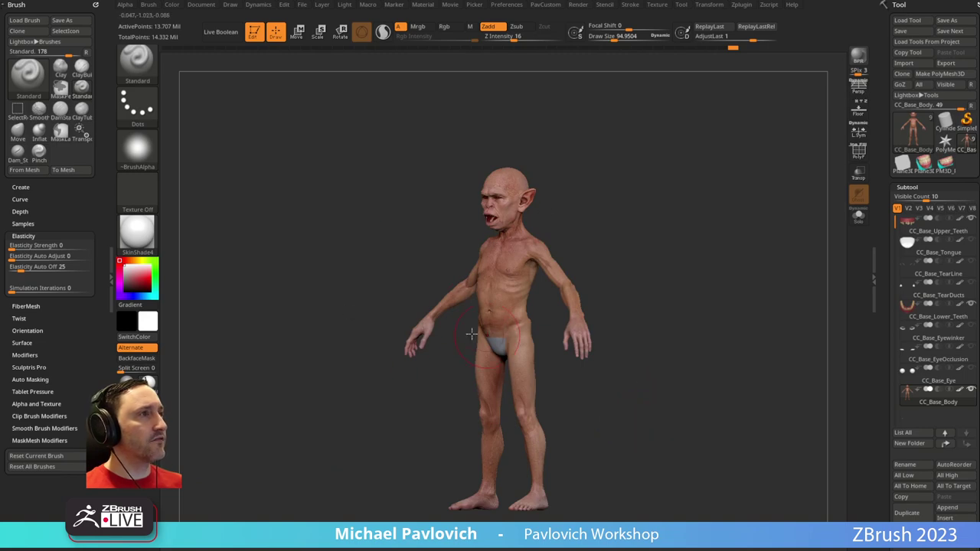
# Switch to Substance 3D Painter and create a project from Goblin2Body_001.obj in Goblin2's Painter folder, using the UV Tile workflow
pyautogui.hotkey('alt', 'Tab')
pyautogui.click(3, 6)
pyautogui.click(19, 18)
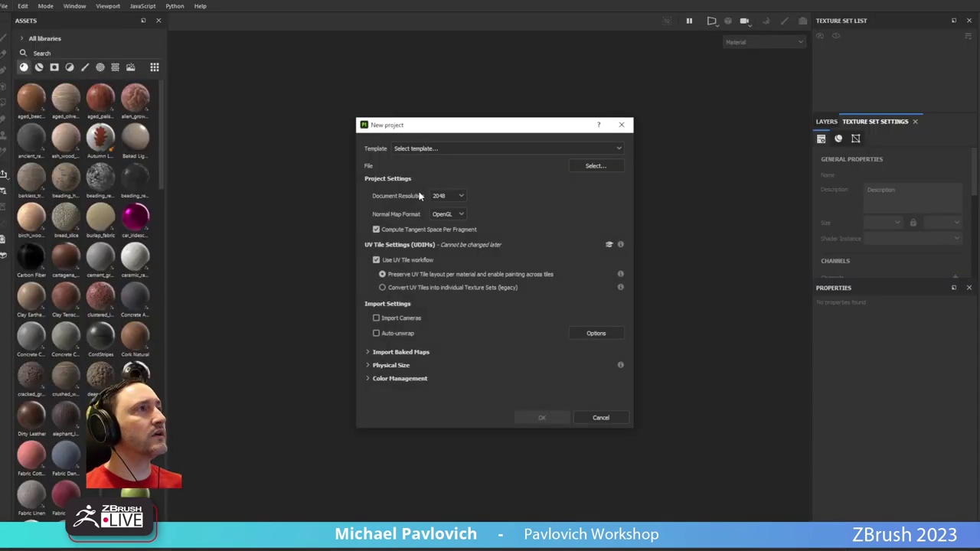
pyautogui.click(594, 166)
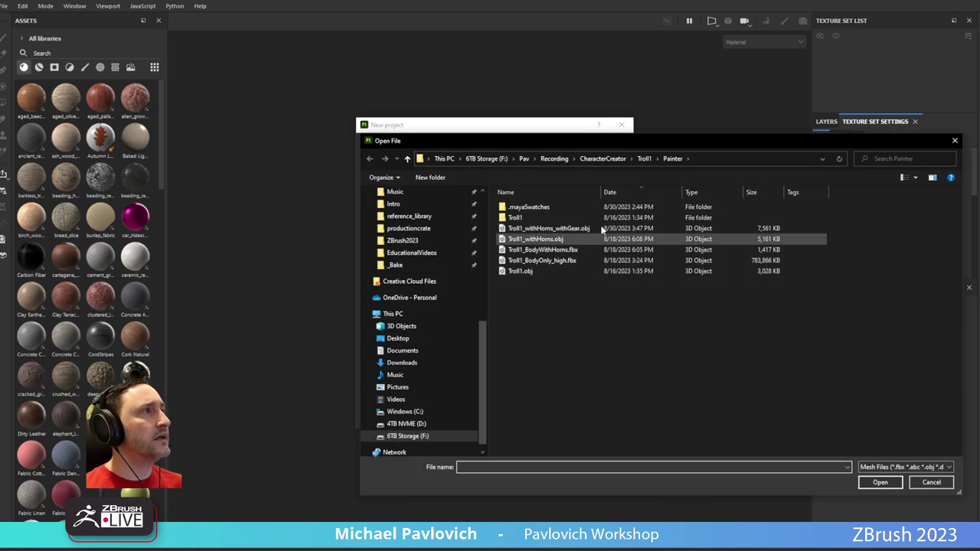
pyautogui.click(603, 159)
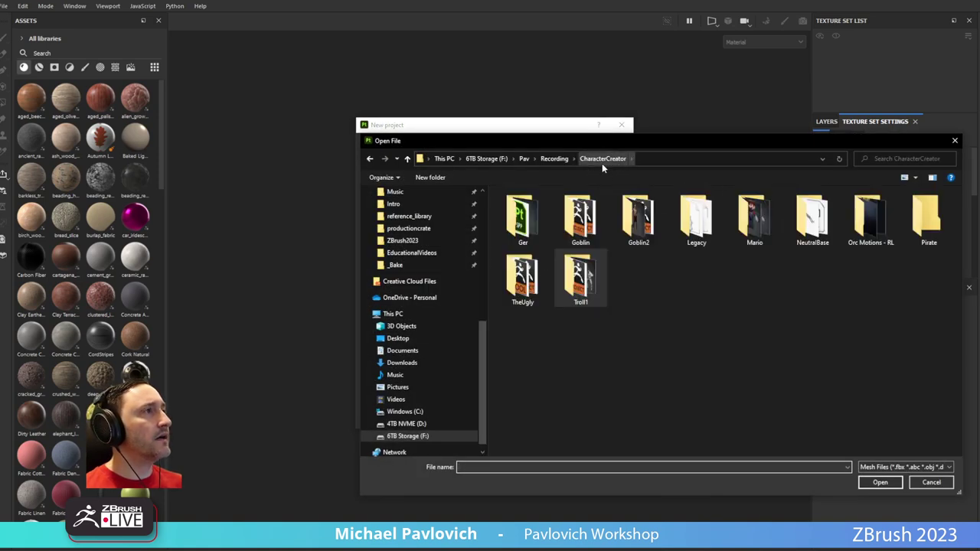
pyautogui.doubleClick(638, 218)
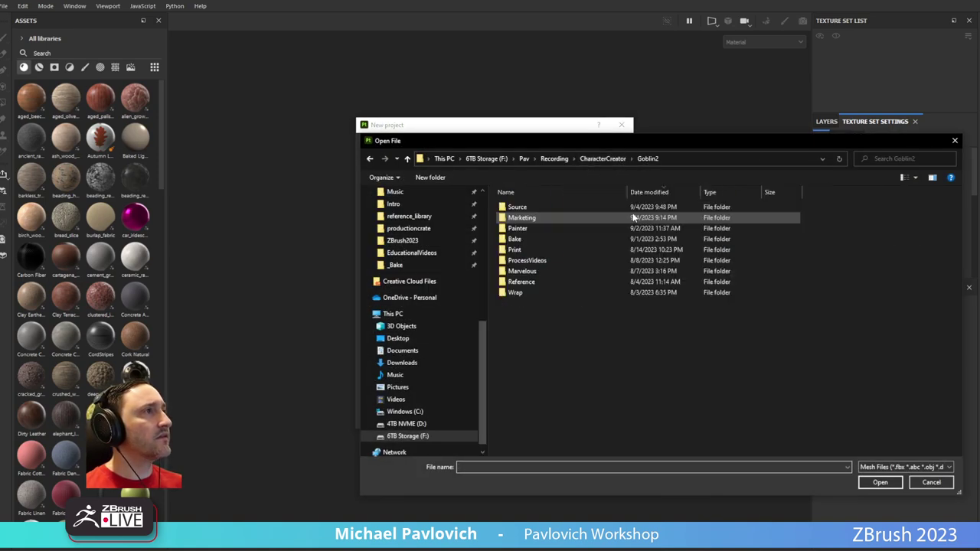
pyautogui.doubleClick(556, 228)
pyautogui.doubleClick(536, 206)
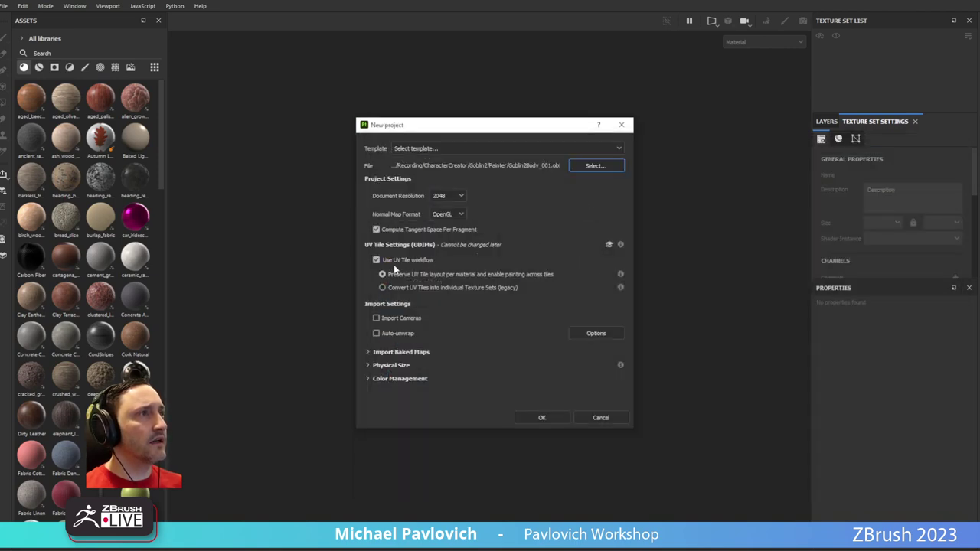
pyautogui.click(539, 417)
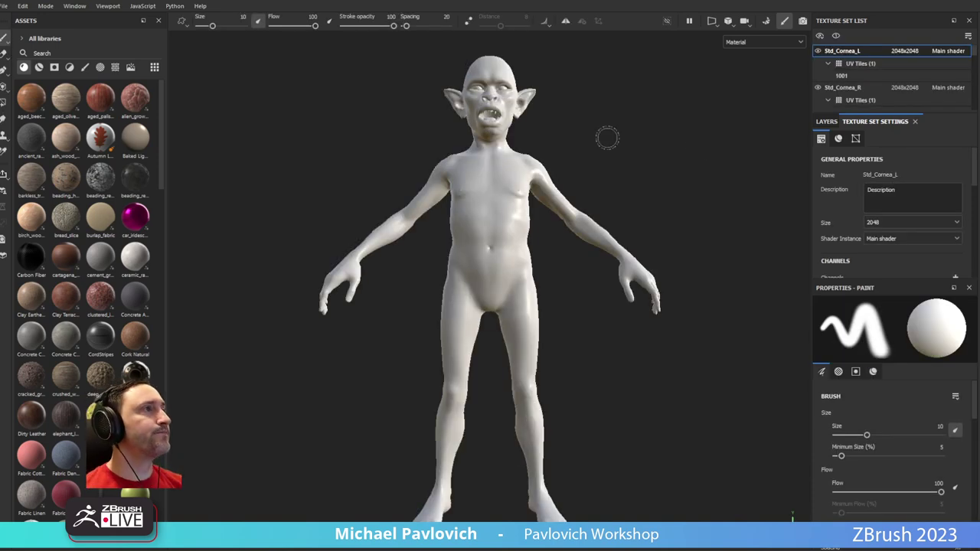
# Open mesh map baking for the goblin and set the common output size to 2048
pyautogui.keyDown('alt'); pyautogui.moveTo(605, 138); pyautogui.dragTo(596, 188); pyautogui.keyUp('alt')
pyautogui.keyDown('alt'); pyautogui.moveTo(726, 133); pyautogui.dragTo(769, 130); pyautogui.keyUp('alt')
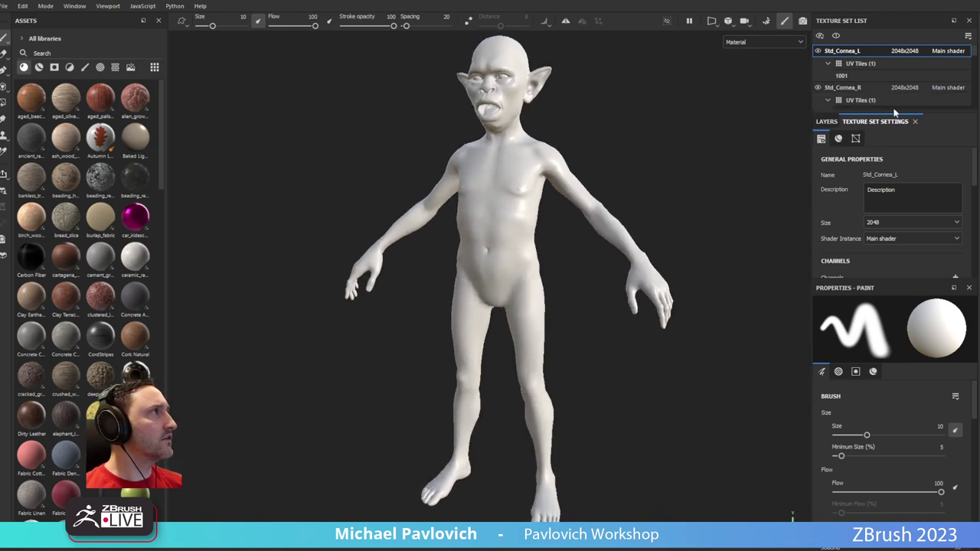
pyautogui.scroll(-10, 876, 213)
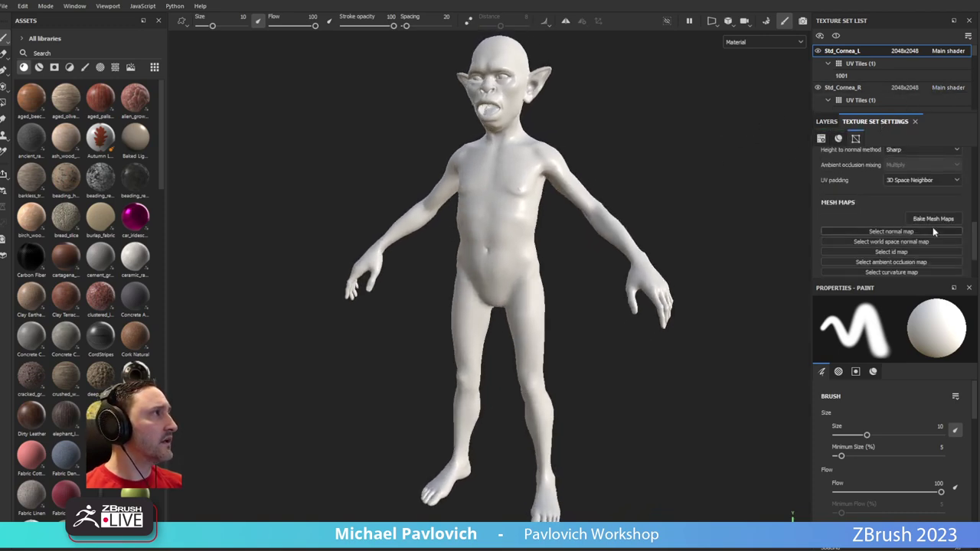
pyautogui.click(934, 221)
pyautogui.click(233, 57)
pyautogui.click(197, 120)
# Load Goblin2_BodyAndTeeth_high.fbx from the Goblin2 Bake folder as the high definition mesh
pyautogui.click(359, 129)
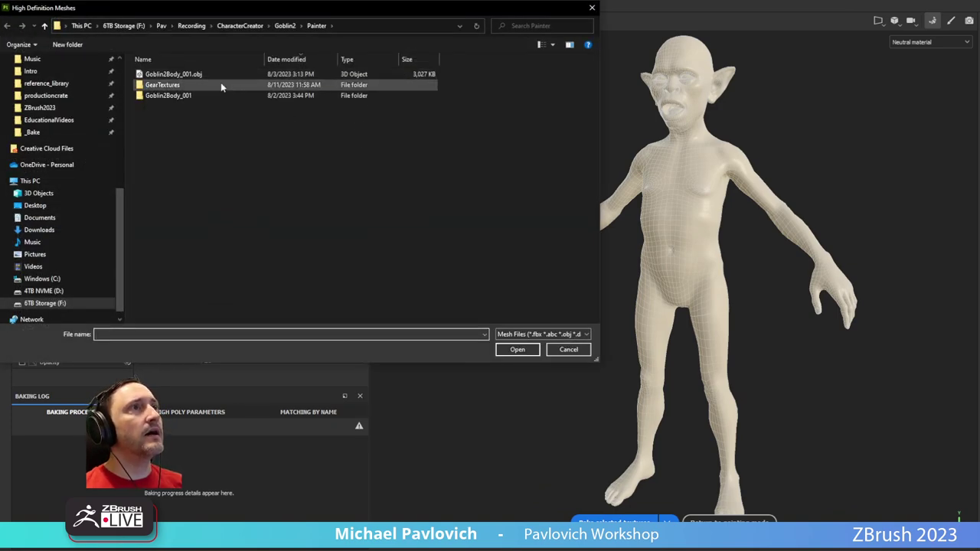
pyautogui.doubleClick(214, 95)
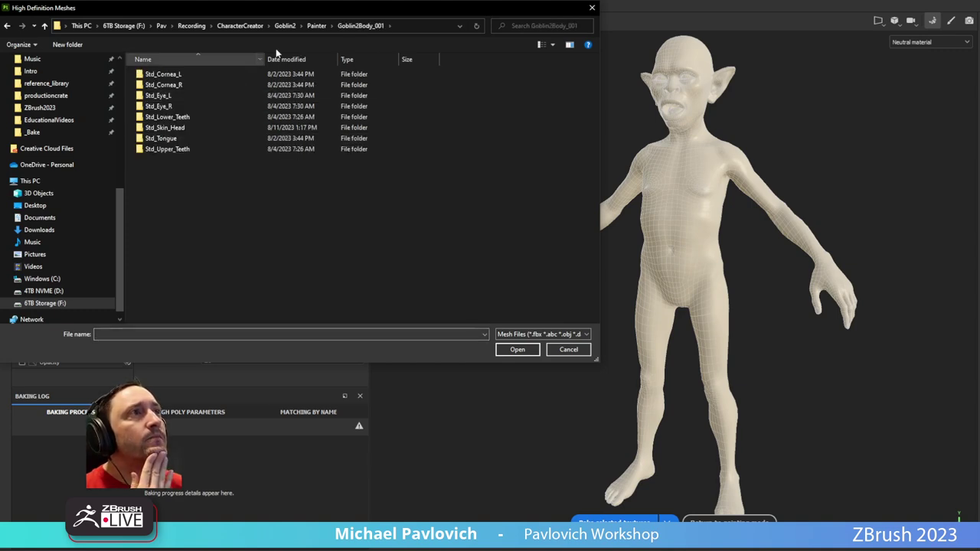
pyautogui.click(314, 25)
pyautogui.click(289, 26)
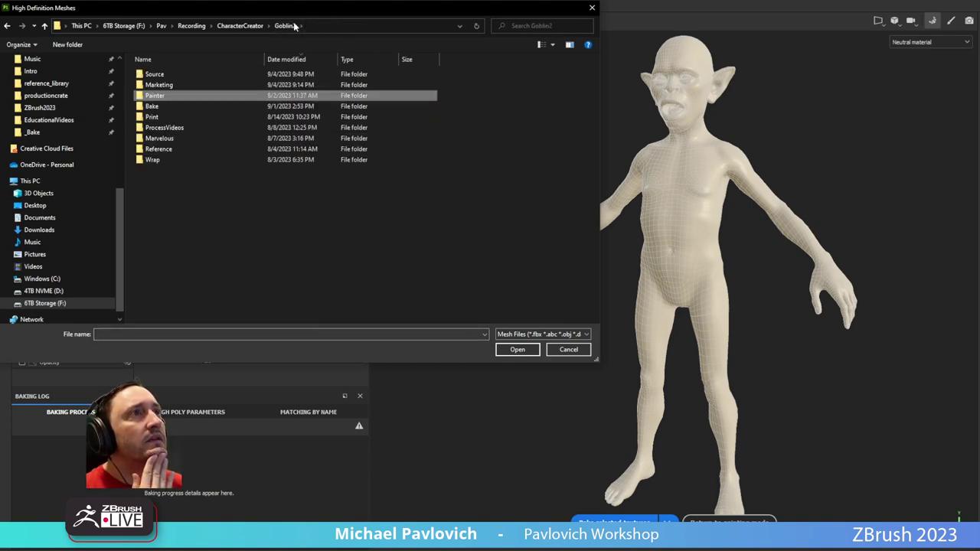
pyautogui.doubleClick(211, 106)
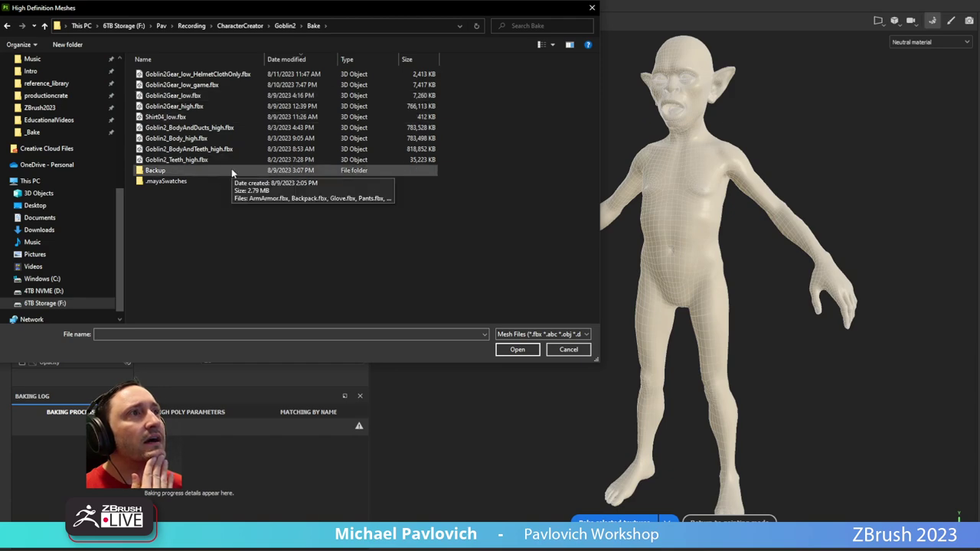
pyautogui.doubleClick(238, 148)
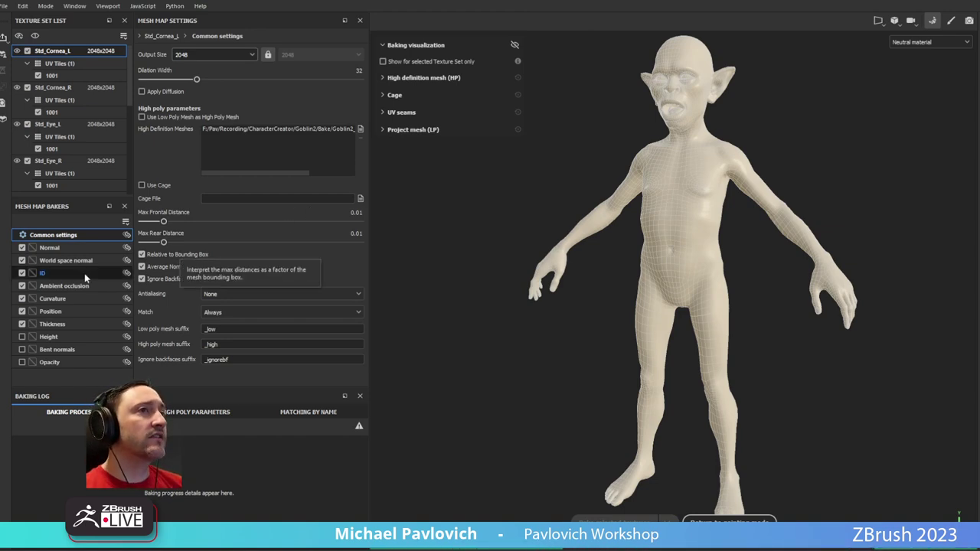
# Set the ID map baker's color source to Vertex Color
pyautogui.click(61, 272)
pyautogui.click(213, 55)
pyautogui.click(209, 63)
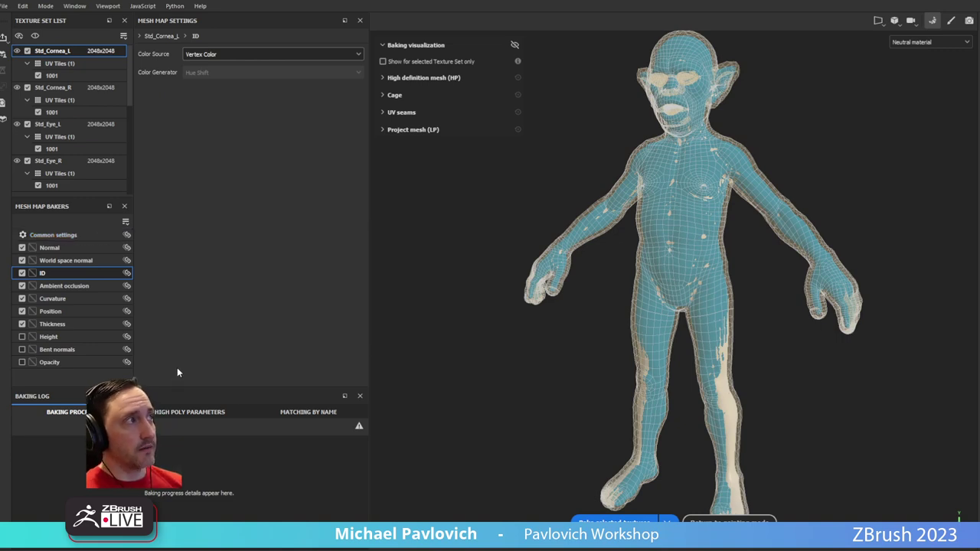
# Try matching the meshes By Mesh Name, check the name-matching log, and return Match to Always
pyautogui.click(47, 249)
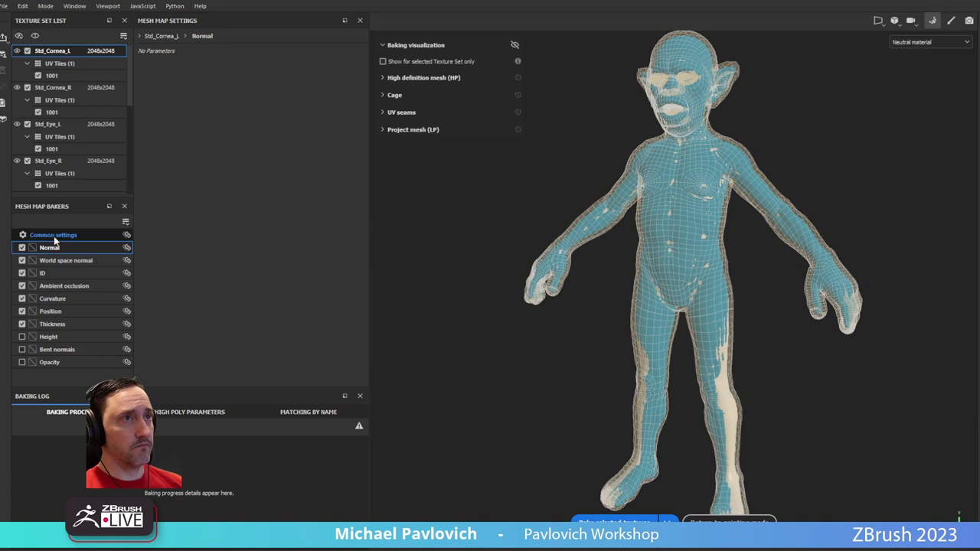
pyautogui.click(54, 236)
pyautogui.click(292, 313)
pyautogui.click(227, 338)
pyautogui.click(310, 411)
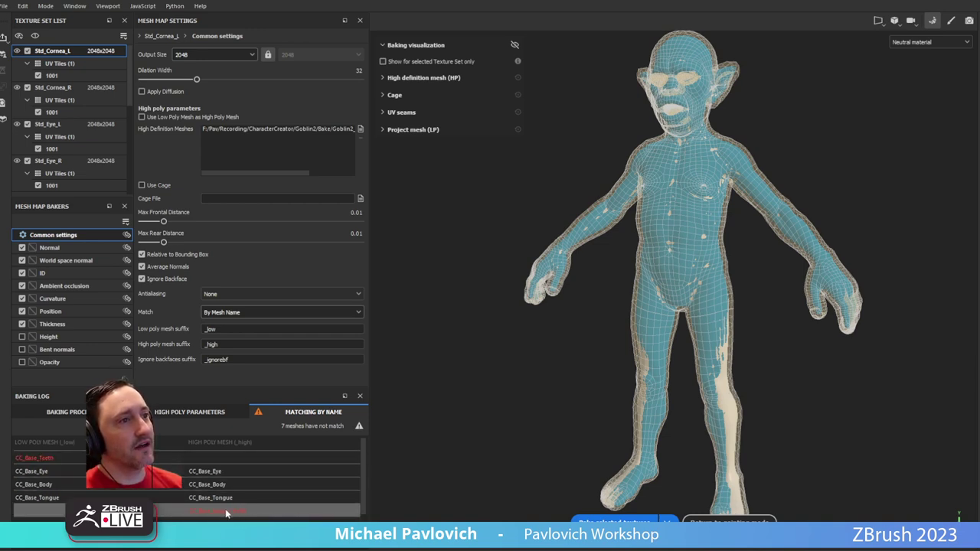
pyautogui.click(231, 312)
pyautogui.click(222, 325)
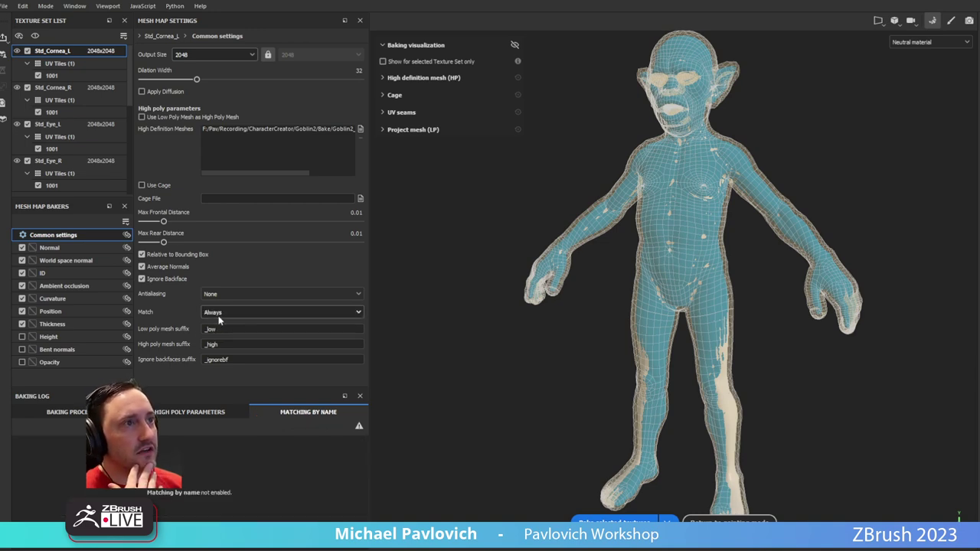
# Bake the selected mesh maps for all texture sets, return to painting mode and orbit around the baked goblin
pyautogui.click(617, 520)
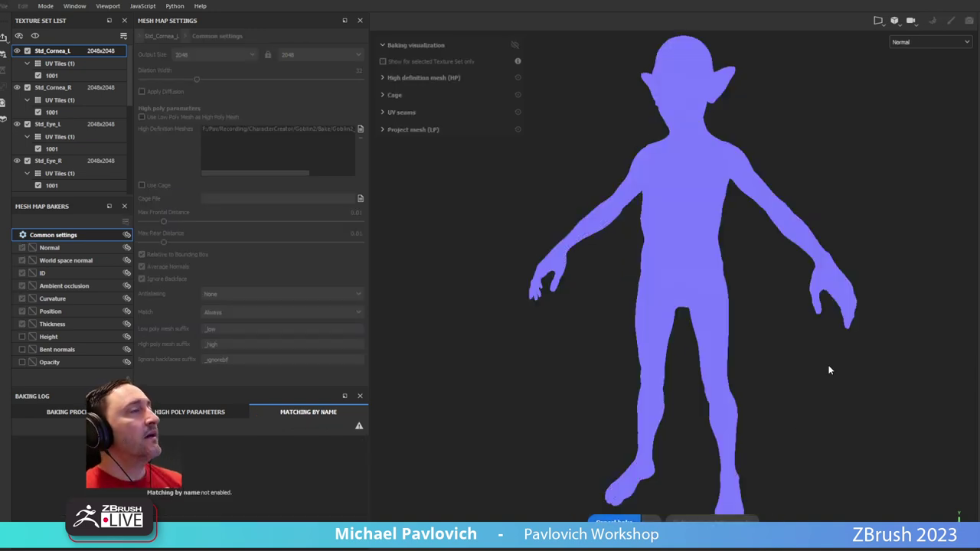
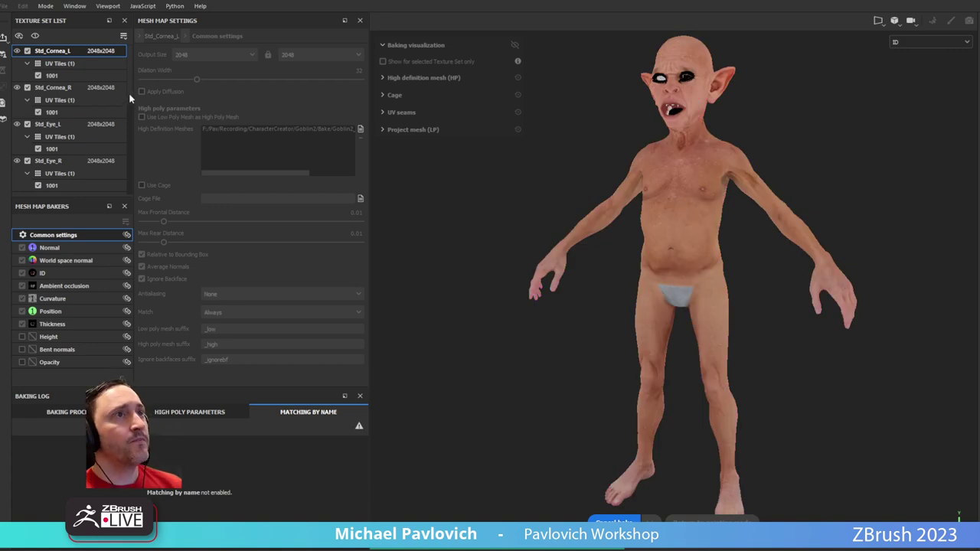
pyautogui.moveTo(129, 96); pyautogui.dragTo(125, 152)
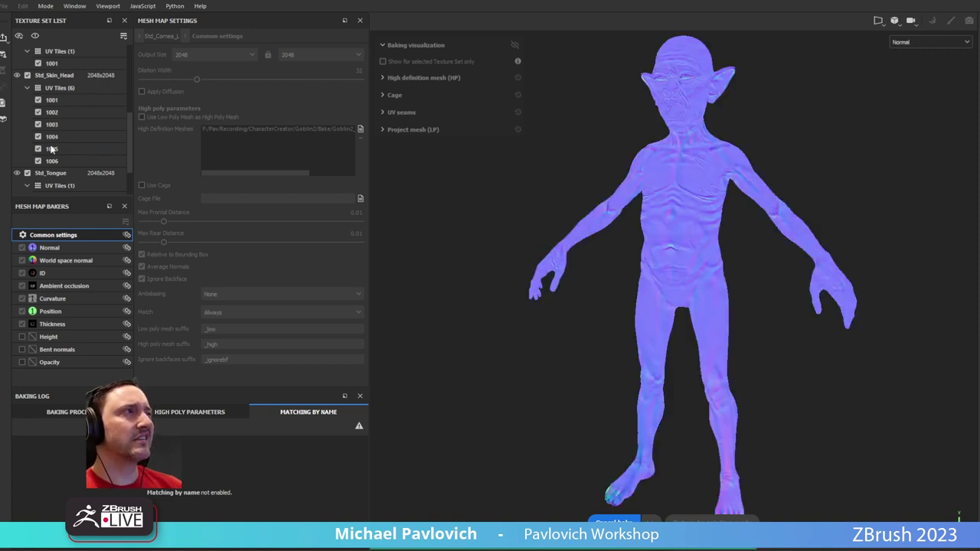
pyautogui.scroll(-2, 92, 149)
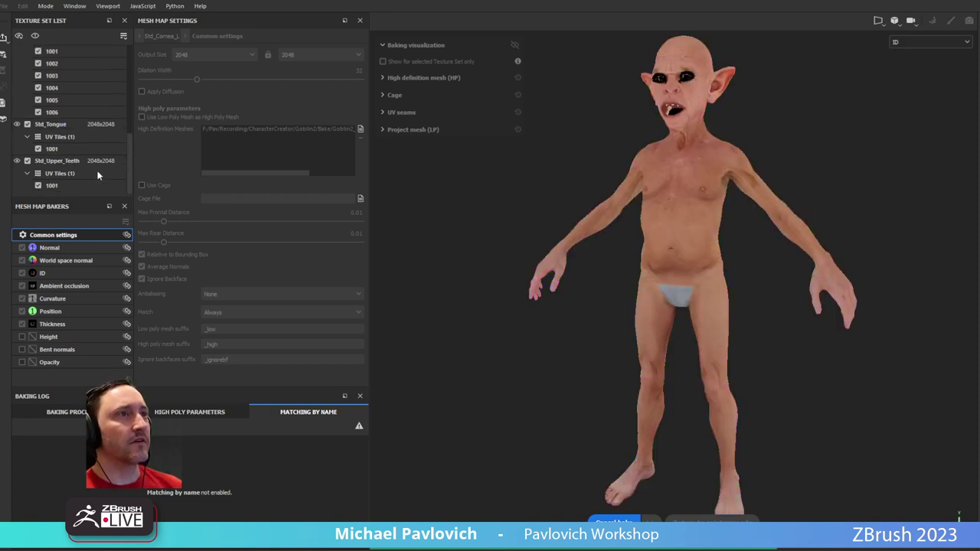
pyautogui.moveTo(127, 179); pyautogui.dragTo(127, 43)
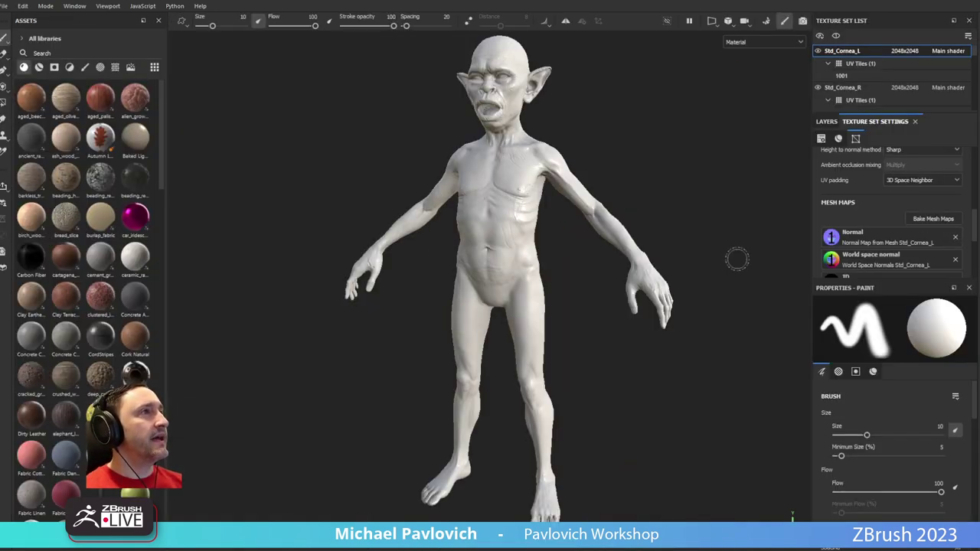
pyautogui.moveTo(735, 258)
pyautogui.keyDown('alt'); pyautogui.mouseDown()
pyautogui.moveTo(873, 195)
pyautogui.moveTo(641, 211)
pyautogui.moveTo(664, 189)
pyautogui.moveTo(547, 189)
pyautogui.moveTo(614, 204)
pyautogui.moveTo(637, 189)
pyautogui.mouseUp(); pyautogui.keyUp('alt')
# Add a fill layer containing a fill effect to the Std_Cornea_L texture set
pyautogui.click(826, 121)
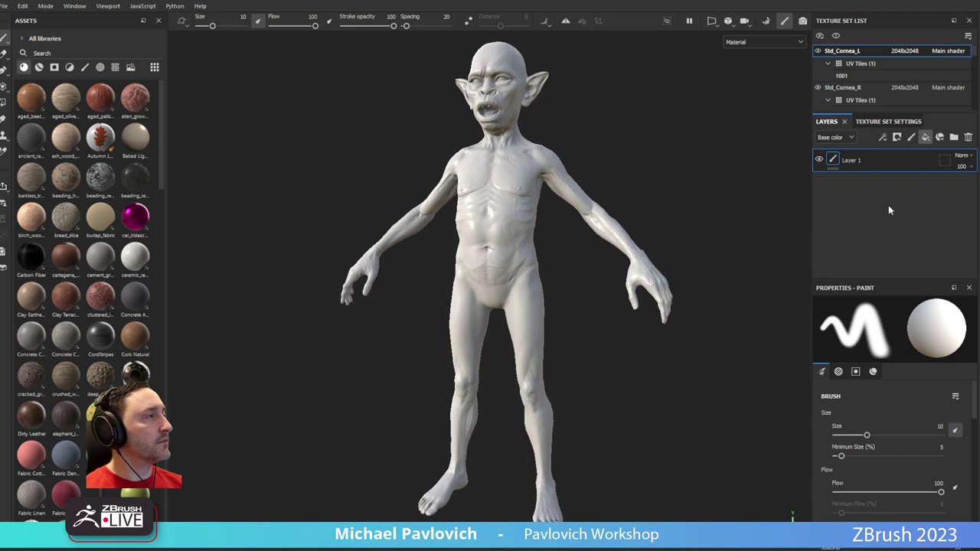
pyautogui.click(925, 137)
pyautogui.rightClick(836, 158)
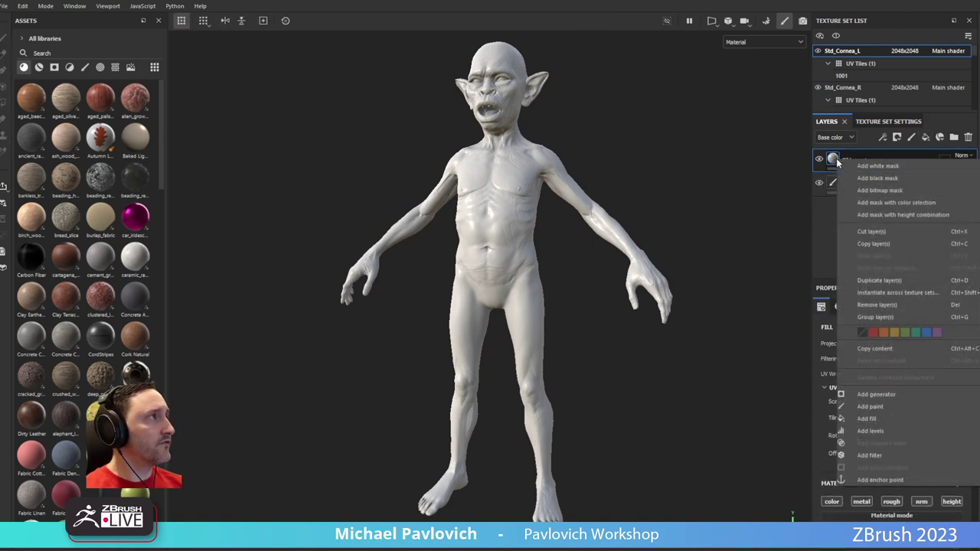
pyautogui.click(868, 419)
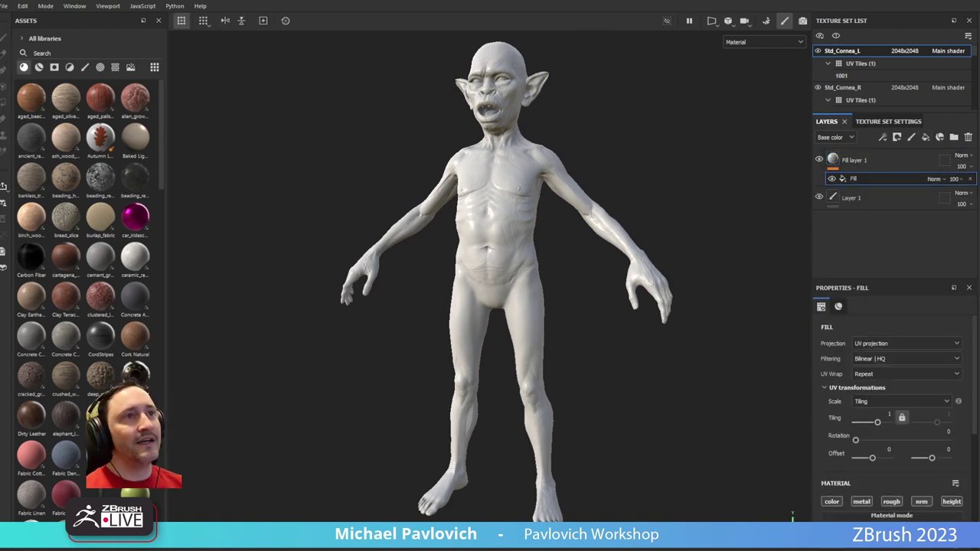
# Search the assets for "project" without the materials filter to list the baked project maps
pyautogui.click(52, 50)
pyautogui.click(52, 49)
pyautogui.write('project')
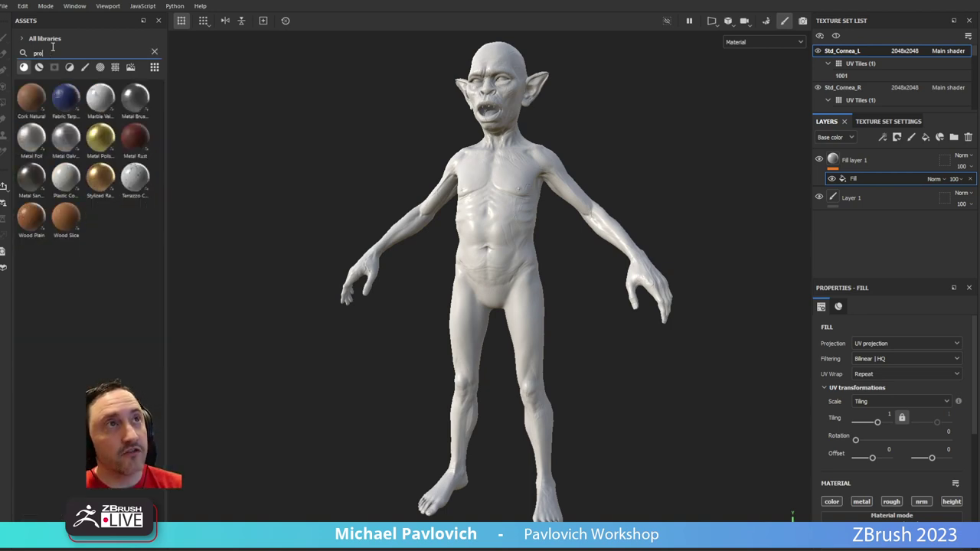
pyautogui.click(24, 67)
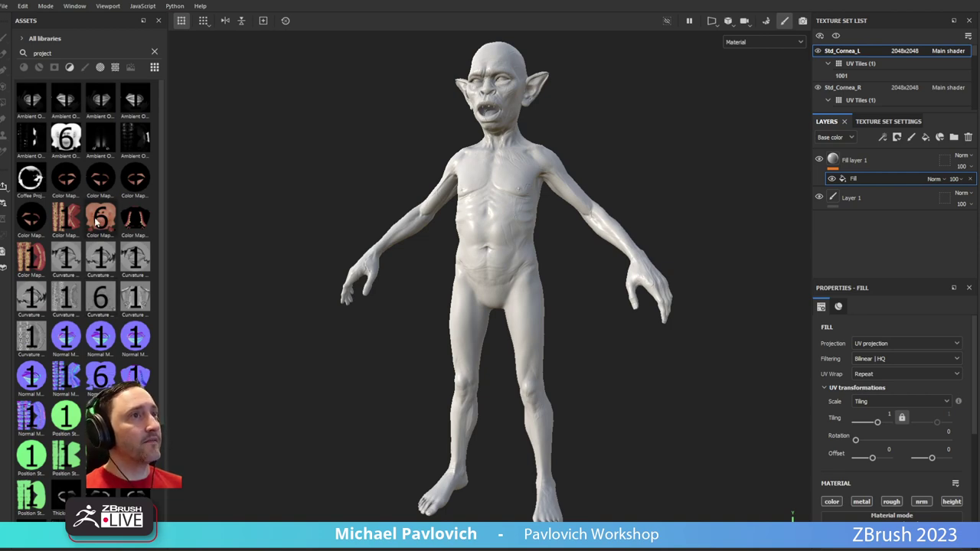
# Try the Std_Skin_Head color map as the cornea fill's base color, and delete that fill layer
pyautogui.moveTo(96, 221); pyautogui.dragTo(876, 439)
pyautogui.scroll(-4, 944, 463)
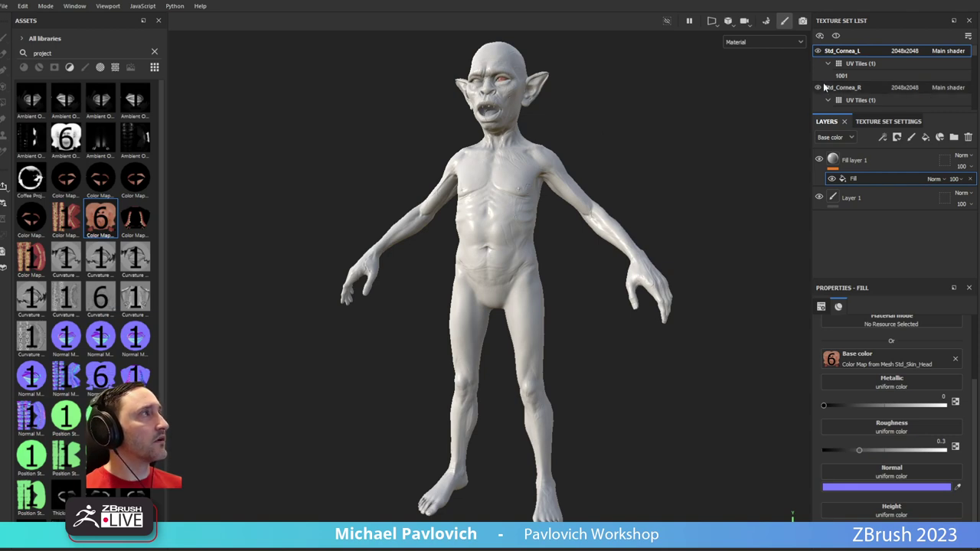
pyautogui.click(911, 160)
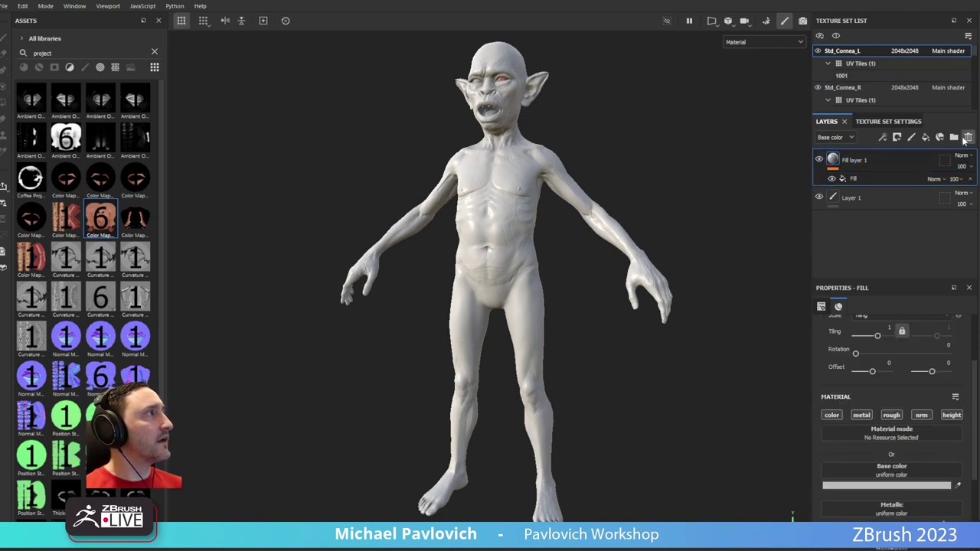
pyautogui.click(968, 137)
# Select the Std_Skin_Head texture set and add a fill layer containing a fill effect
pyautogui.keyDown('ctrl'); pyautogui.keyDown('alt'); pyautogui.rightClick(510, 102); pyautogui.keyUp('alt'); pyautogui.keyUp('ctrl')
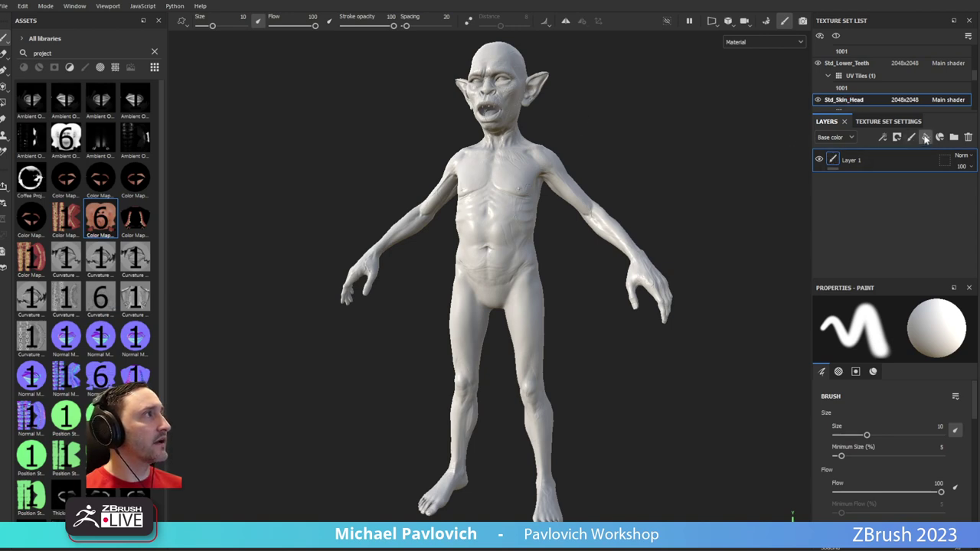
pyautogui.click(924, 138)
pyautogui.rightClick(847, 163)
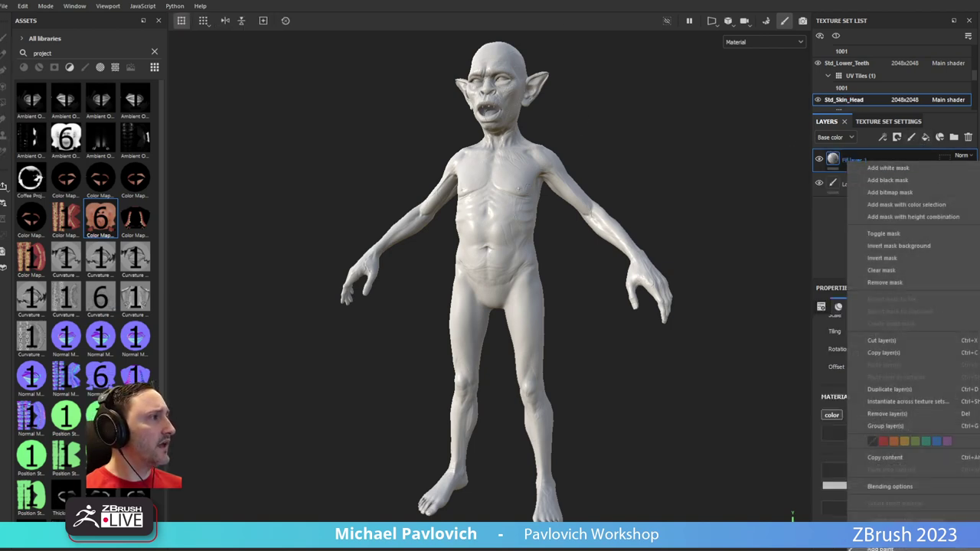
pyautogui.click(880, 550)
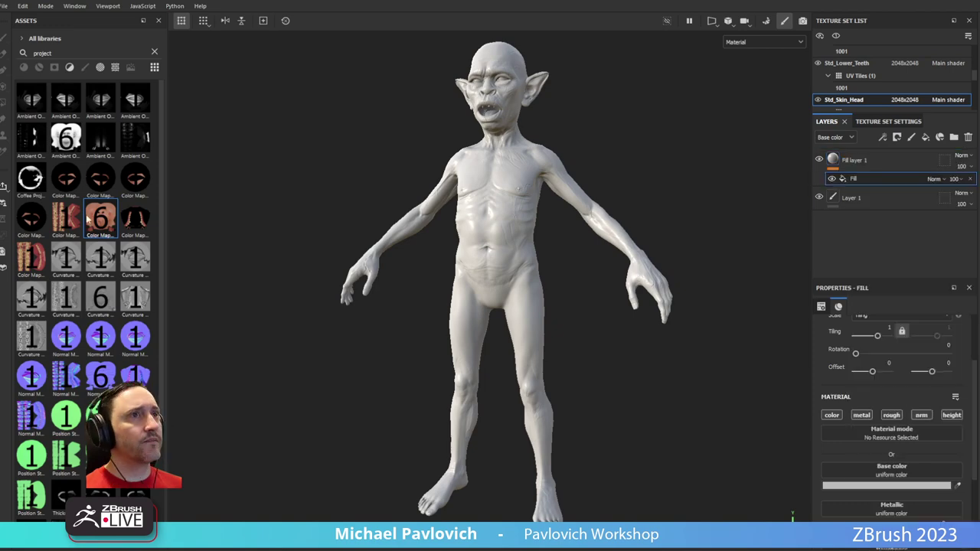
# Assign the baked Std_Skin_Head color map to the fill's base color and set its roughness to 0.3755
pyautogui.moveTo(100, 220); pyautogui.dragTo(918, 484)
pyautogui.keyDown('alt'); pyautogui.moveTo(614, 312); pyautogui.dragTo(585, 366); pyautogui.keyUp('alt')
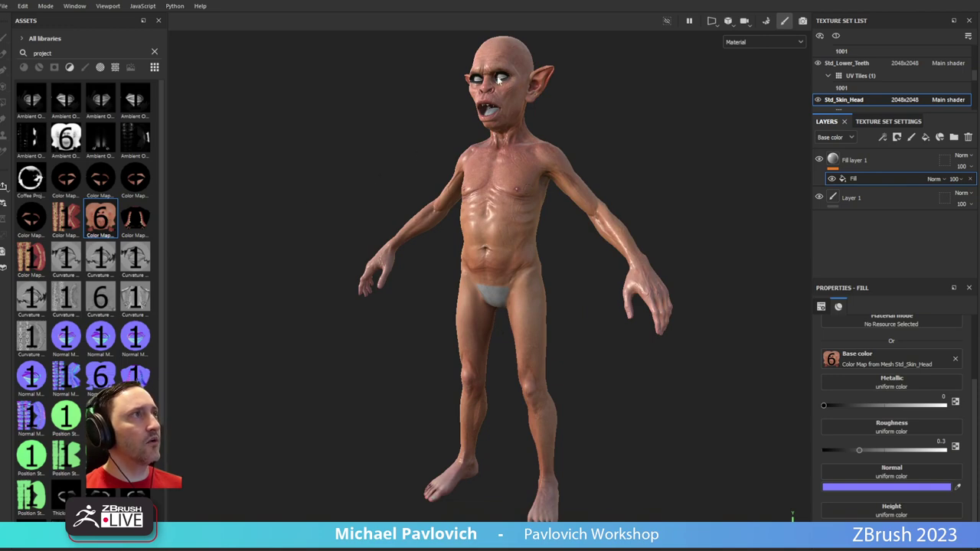
pyautogui.keyDown('alt'); pyautogui.moveTo(572, 327); pyautogui.dragTo(590, 337); pyautogui.keyUp('alt')
pyautogui.keyDown('alt'); pyautogui.moveTo(652, 222); pyautogui.dragTo(594, 196); pyautogui.keyUp('alt')
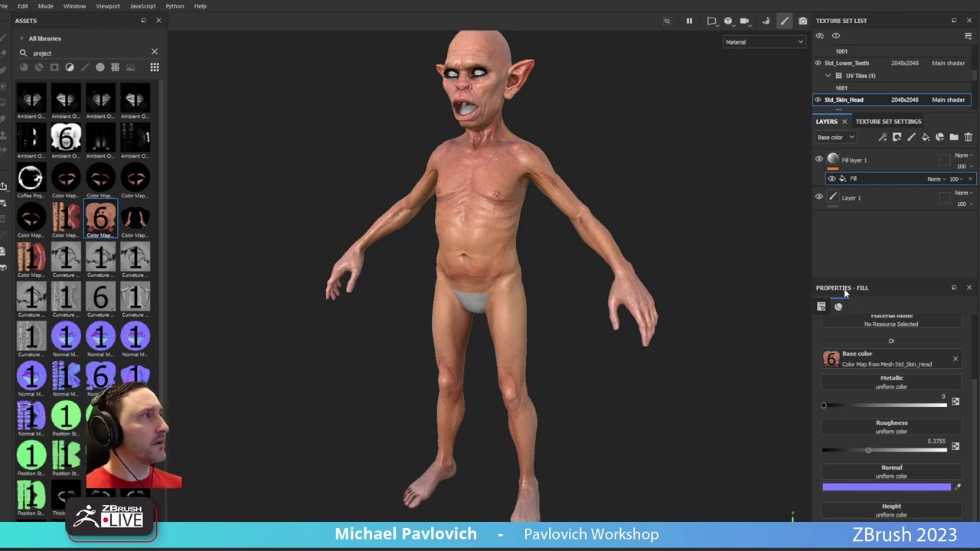
# Add an HSL Perceptive filter above the fill effect in Std_Skin_Head's fill layer and set its hue to 0.498
pyautogui.rightClick(849, 177)
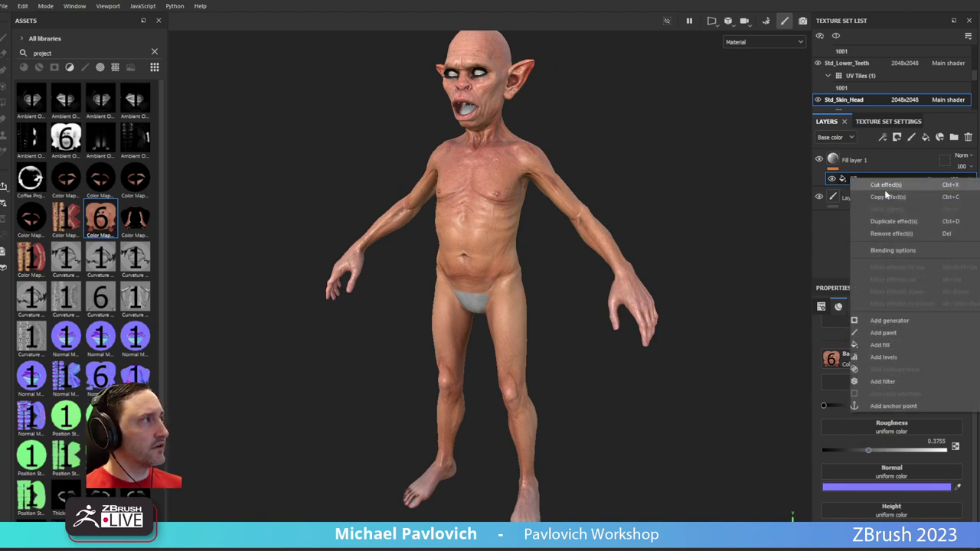
pyautogui.click(890, 386)
pyautogui.click(894, 346)
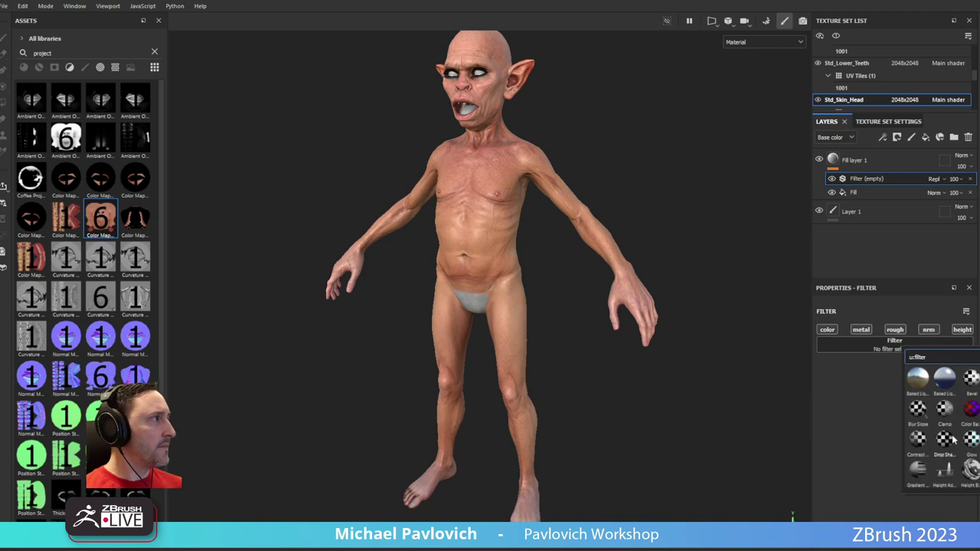
pyautogui.click(970, 411)
pyautogui.moveTo(898, 416); pyautogui.dragTo(896, 416)
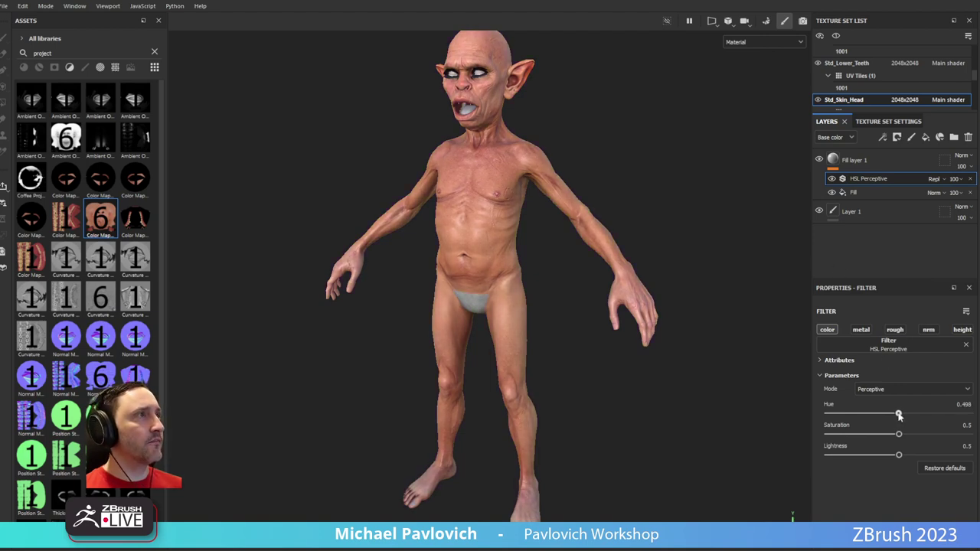
# Duplicate the skin fill layer and set the copy's HSL Perceptive filter to hue 0.531, saturation 0.567 and lightness 0.404
pyautogui.click(888, 158)
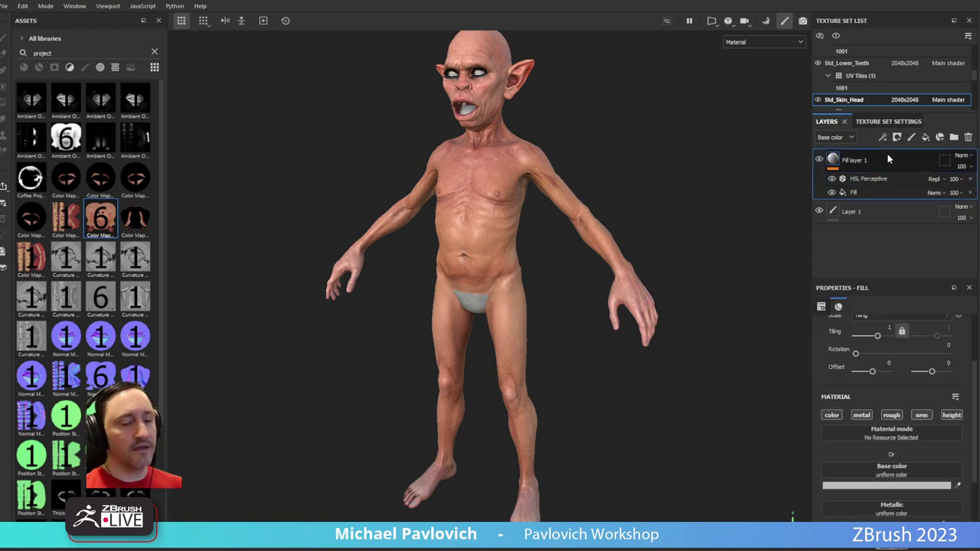
pyautogui.hotkey('ctrl', 'd')
pyautogui.click(871, 178)
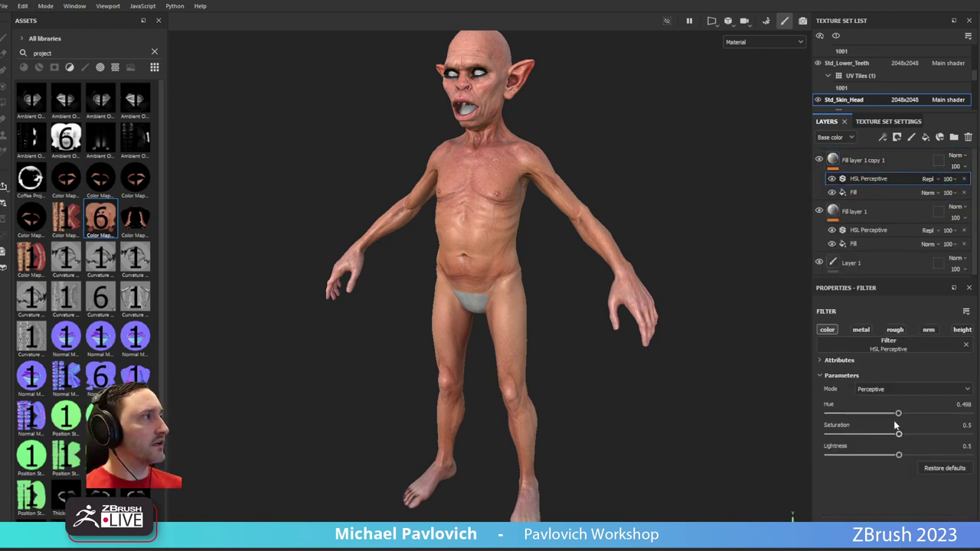
pyautogui.moveTo(899, 415); pyautogui.dragTo(901, 414)
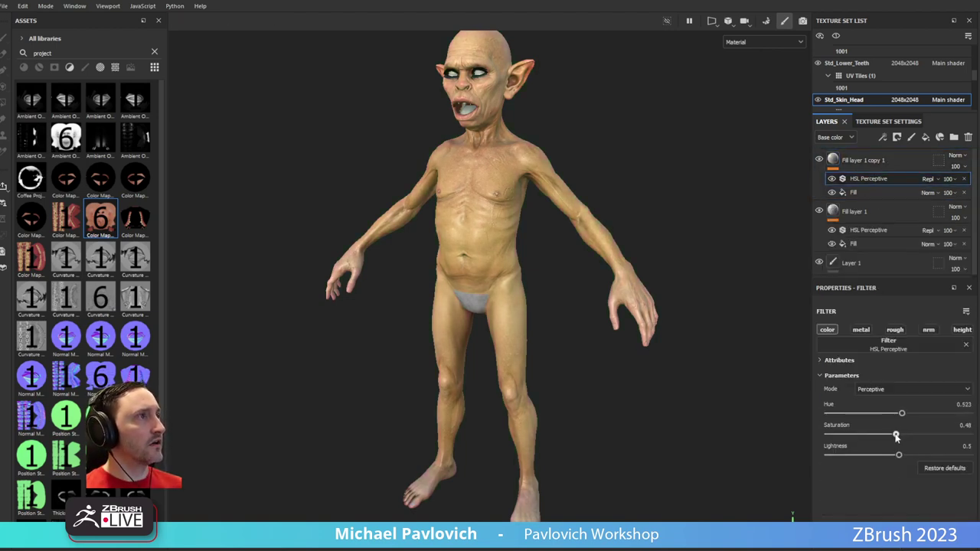
pyautogui.moveTo(898, 457); pyautogui.dragTo(885, 458)
pyautogui.moveTo(901, 415); pyautogui.dragTo(903, 415)
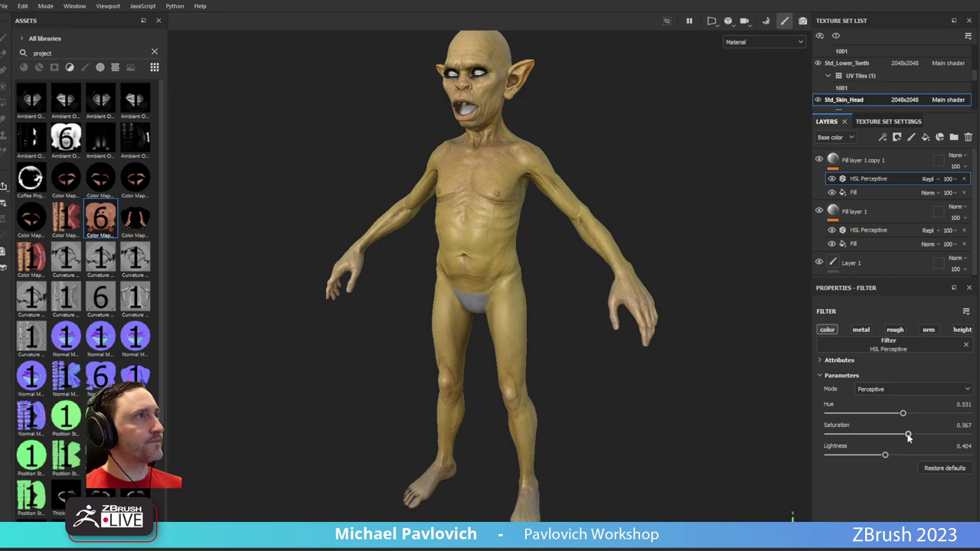
# Add a black mask with a paint effect to the duplicated skin fill layer
pyautogui.rightClick(855, 162)
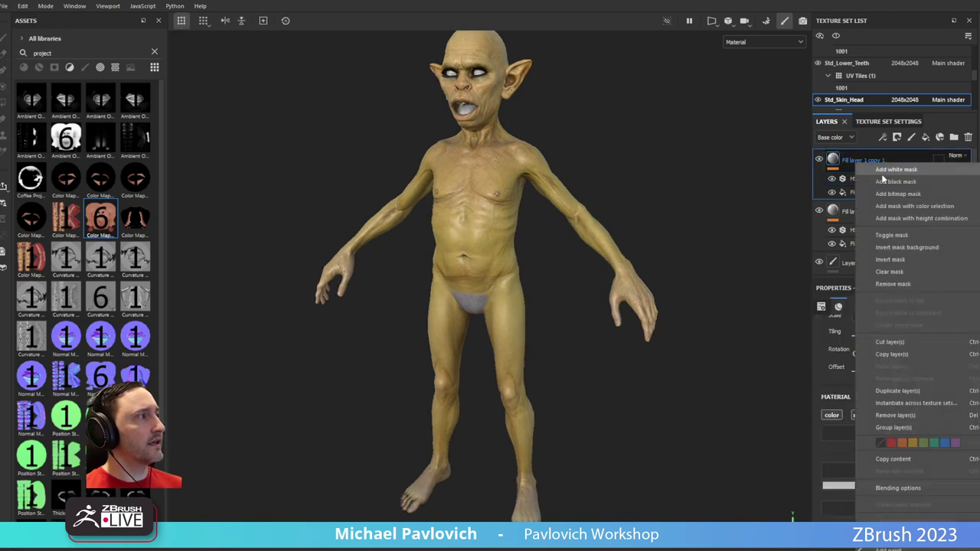
pyautogui.click(896, 181)
pyautogui.click(847, 159)
pyautogui.rightClick(849, 160)
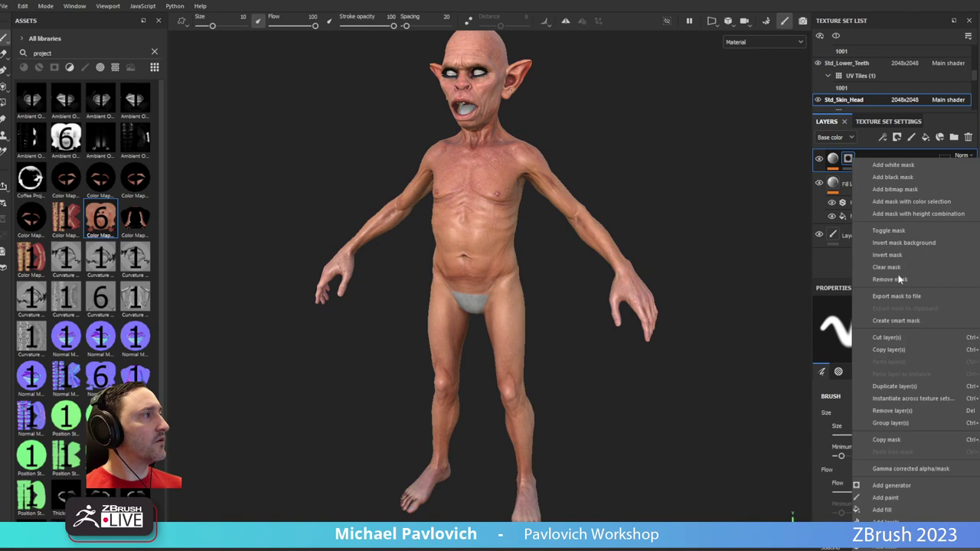
pyautogui.click(885, 497)
pyautogui.keyDown('alt'); pyautogui.moveTo(238, 235); pyautogui.dragTo(250, 231); pyautogui.keyUp('alt')
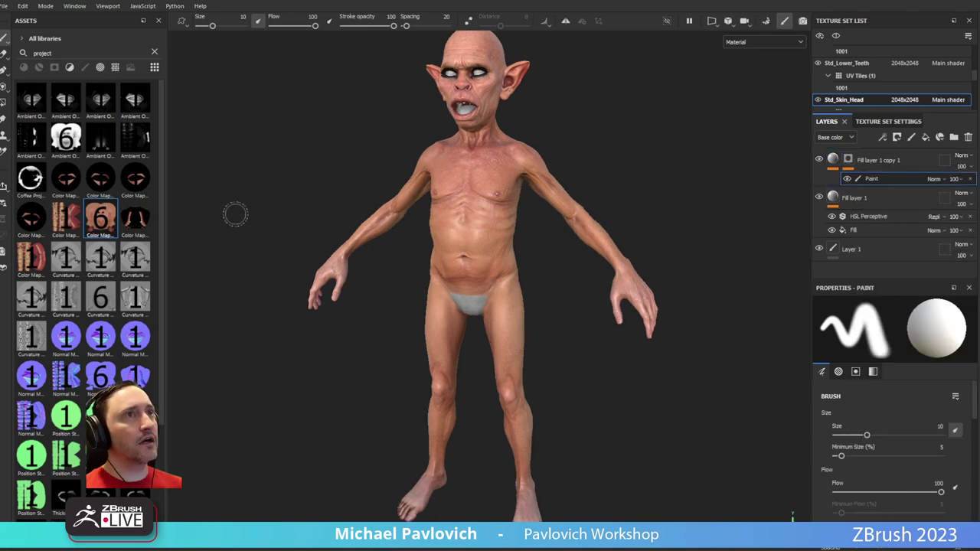
# Search the brush assets for "dirt", choose the Dirt 2 brush and turn on symmetry
pyautogui.click(84, 68)
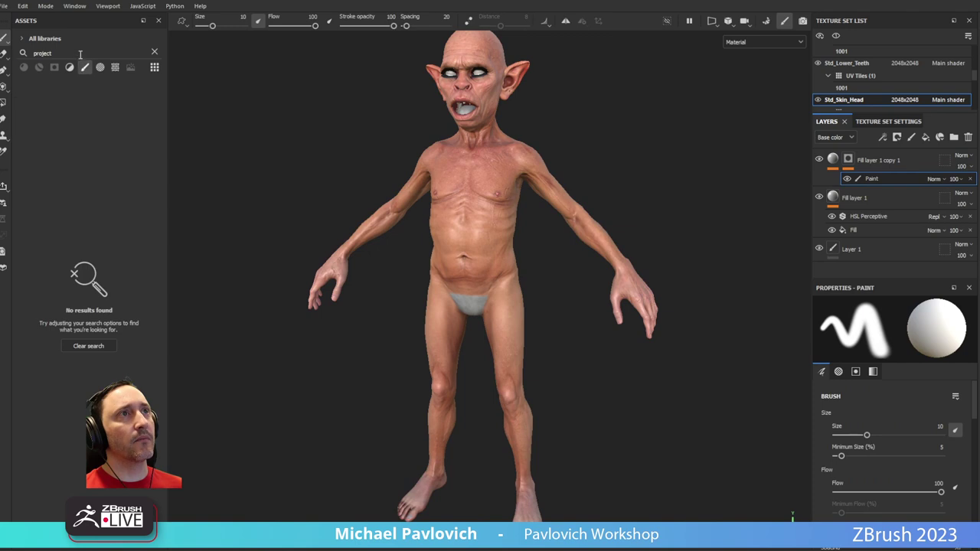
pyautogui.write('dirt')
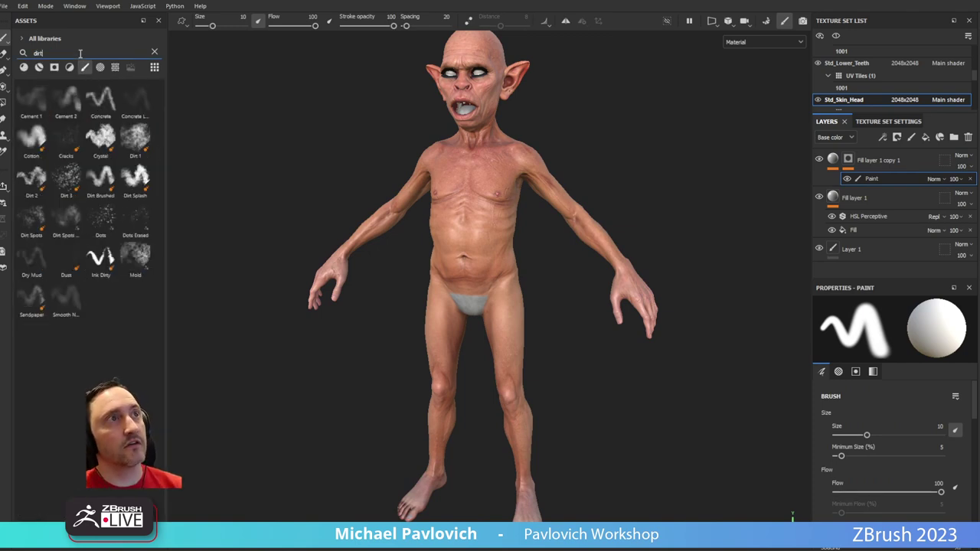
pyautogui.click(28, 182)
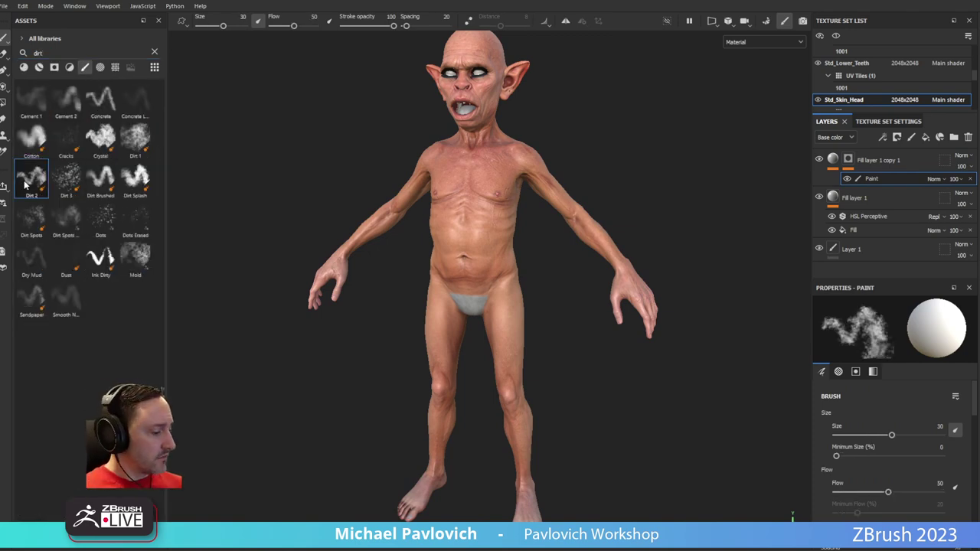
pyautogui.keyDown('alt'); pyautogui.moveTo(579, 203); pyautogui.dragTo(586, 170); pyautogui.keyUp('alt')
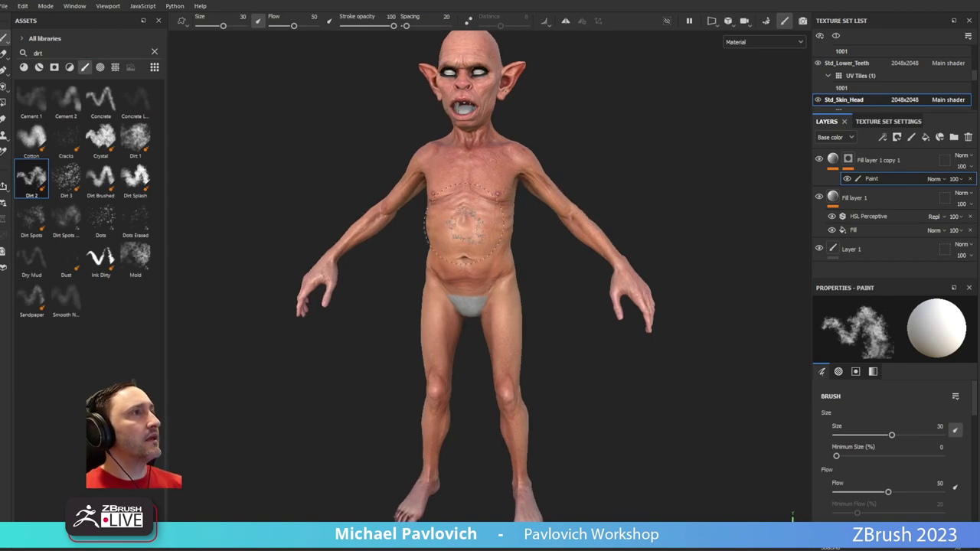
pyautogui.click(566, 22)
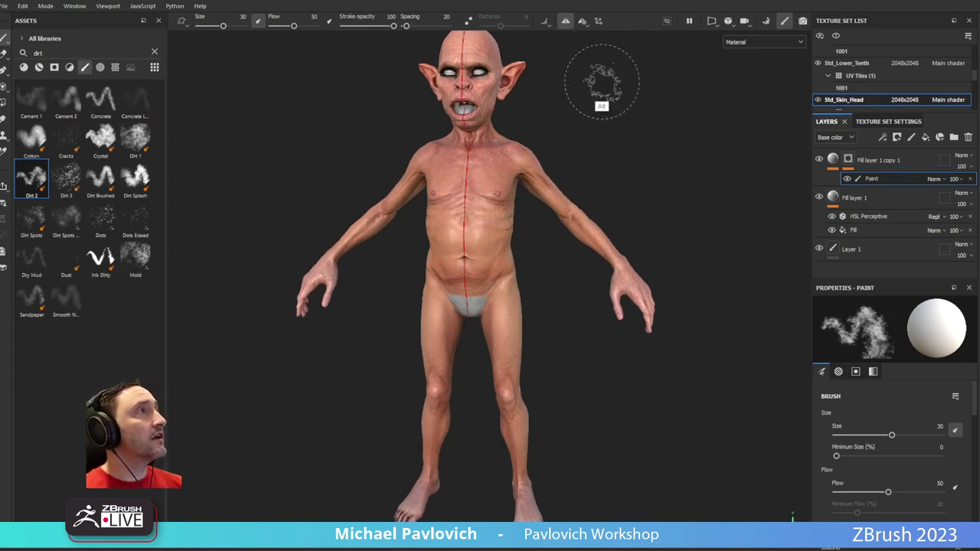
# Replace the duplicated fill layer's mask with a white mask and add a paint effect to it
pyautogui.keyDown('alt'); pyautogui.moveTo(602, 87); pyautogui.dragTo(542, 158); pyautogui.keyUp('alt')
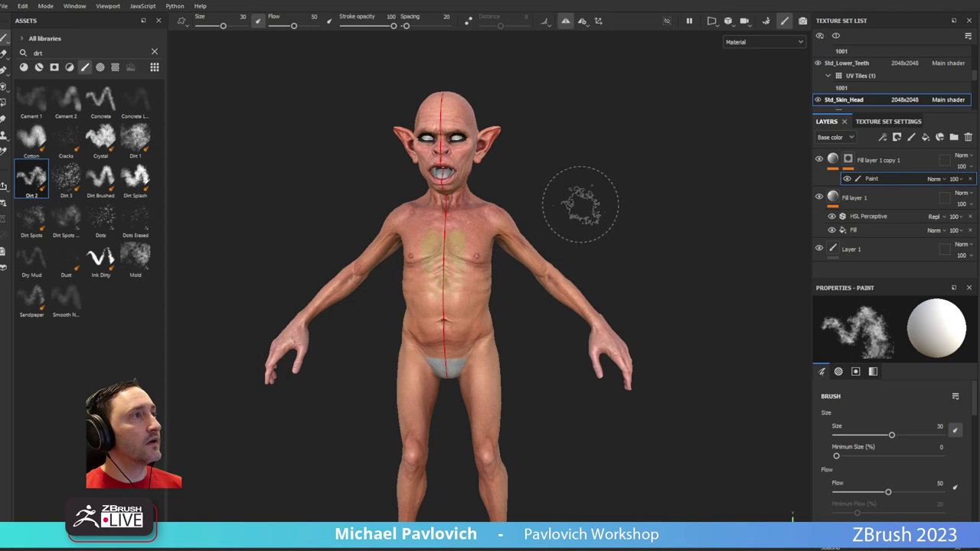
pyautogui.keyDown('alt'); pyautogui.moveTo(580, 204); pyautogui.dragTo(601, 210); pyautogui.keyUp('alt')
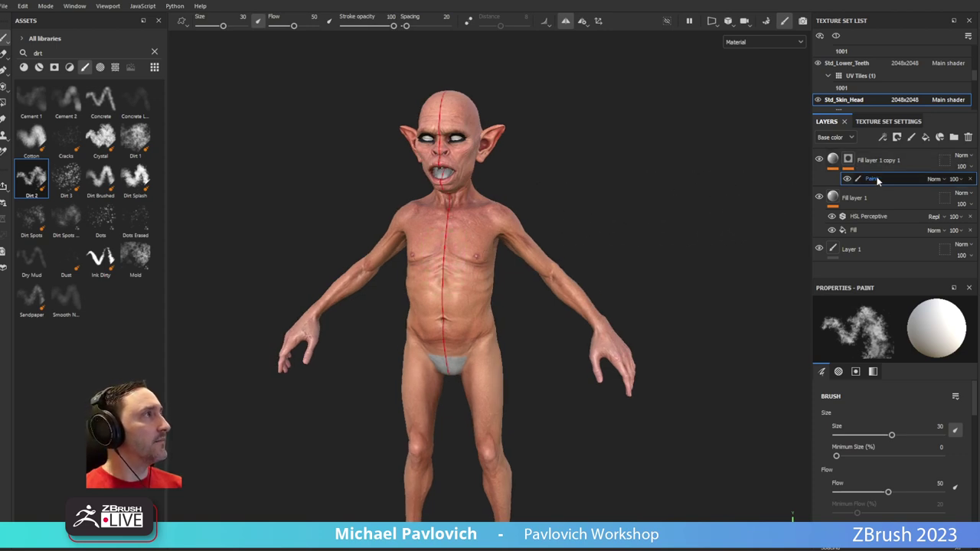
pyautogui.click(851, 163)
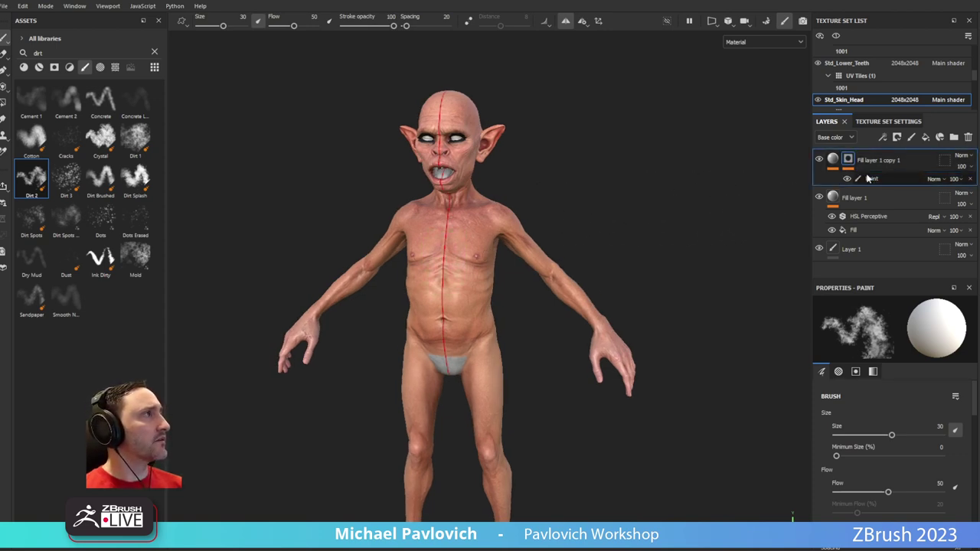
pyautogui.rightClick(850, 163)
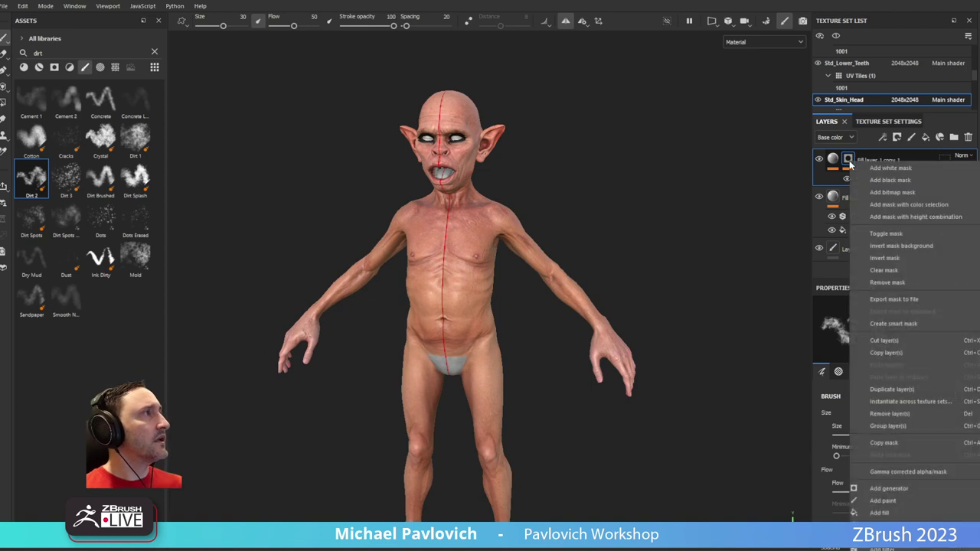
pyautogui.click(873, 179)
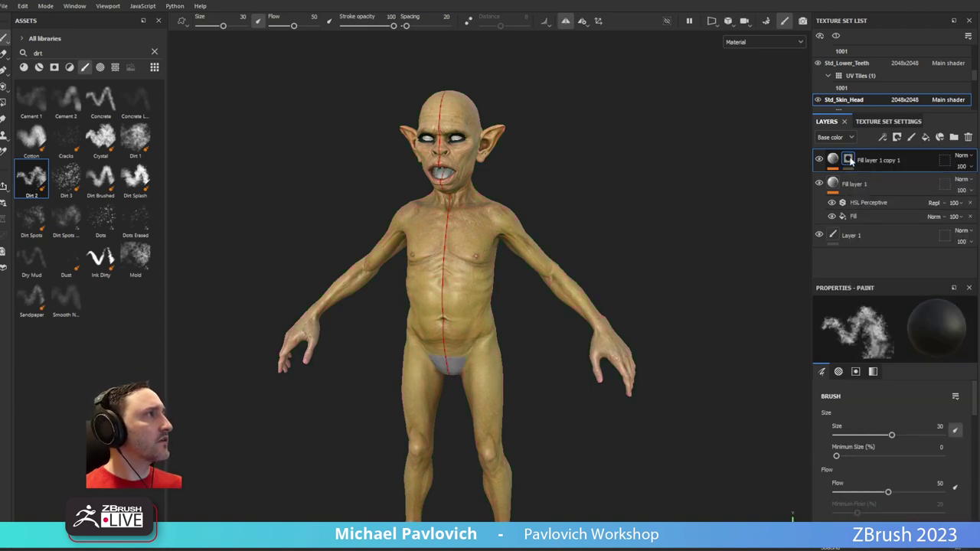
pyautogui.rightClick(849, 161)
pyautogui.click(901, 496)
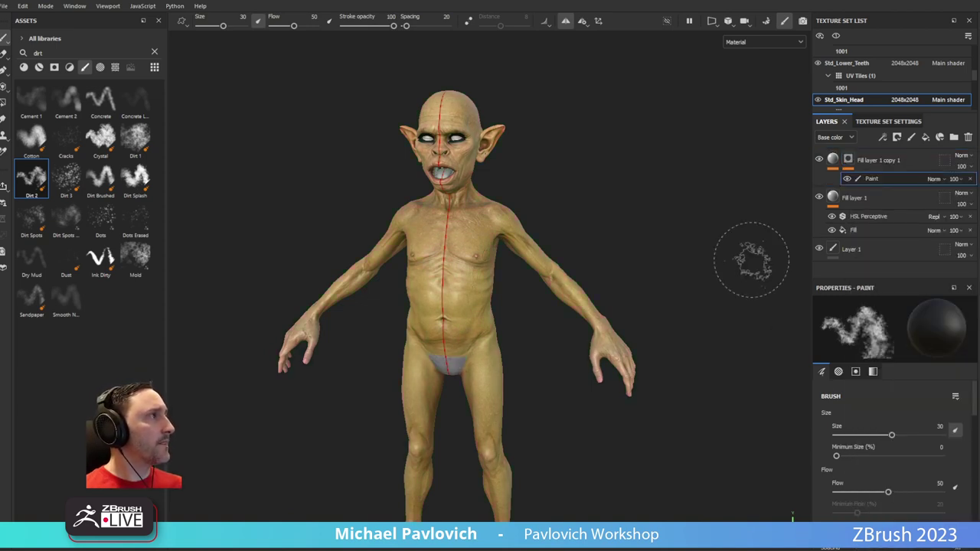
# Enable pen pressure for the Dirt 2 brush's flow, and set its flow to 37 and its size to about 42.74
pyautogui.keyDown('alt'); pyautogui.moveTo(678, 169); pyautogui.dragTo(648, 173); pyautogui.keyUp('alt')
pyautogui.keyDown('alt'); pyautogui.moveTo(505, 237); pyautogui.dragTo(467, 244); pyautogui.keyUp('alt')
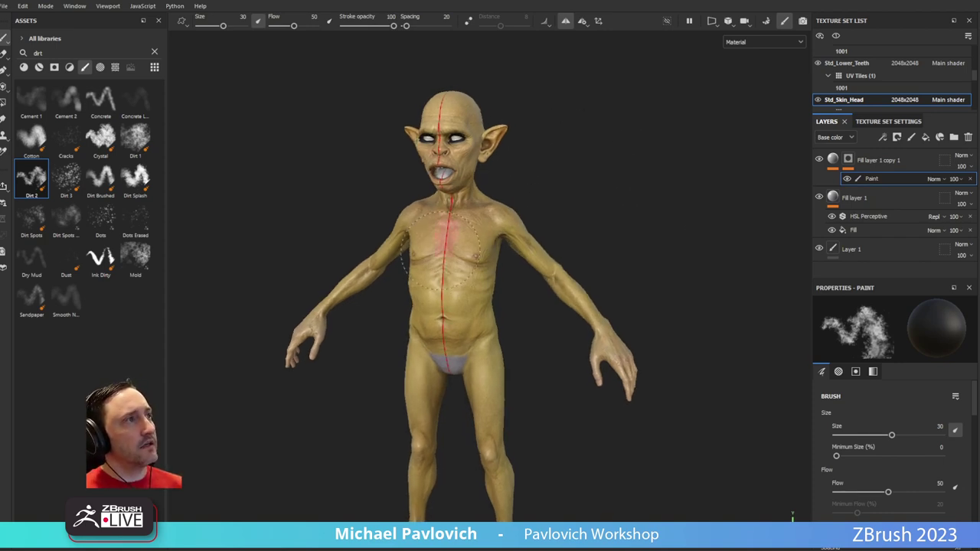
pyautogui.rightClick(543, 157)
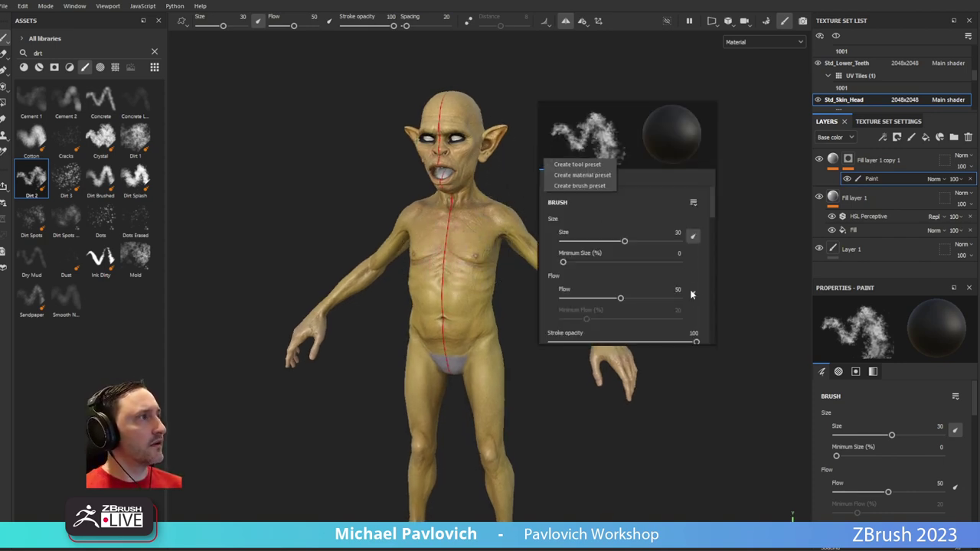
pyautogui.moveTo(620, 298); pyautogui.dragTo(605, 298)
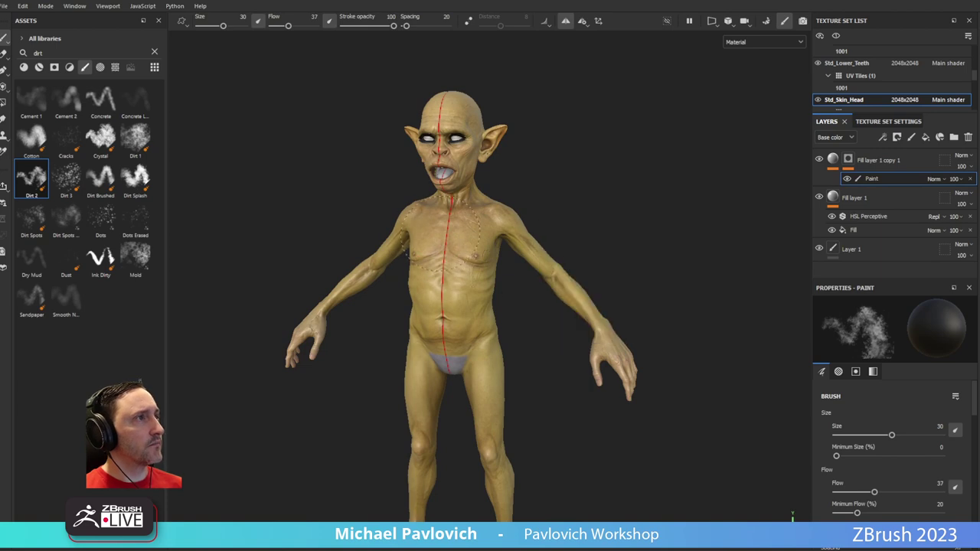
pyautogui.keyDown('ctrl'); pyautogui.moveTo(467, 231); pyautogui.dragTo(494, 222, button='right'); pyautogui.keyUp('ctrl')
# Paint black into the mask over the goblin's chest and face to reveal the reddish skin beneath the green
pyautogui.keyDown('alt'); pyautogui.moveTo(534, 156); pyautogui.dragTo(537, 195, button='middle'); pyautogui.keyUp('alt')
pyautogui.keyDown('alt'); pyautogui.moveTo(537, 195); pyautogui.dragTo(508, 187); pyautogui.keyUp('alt')
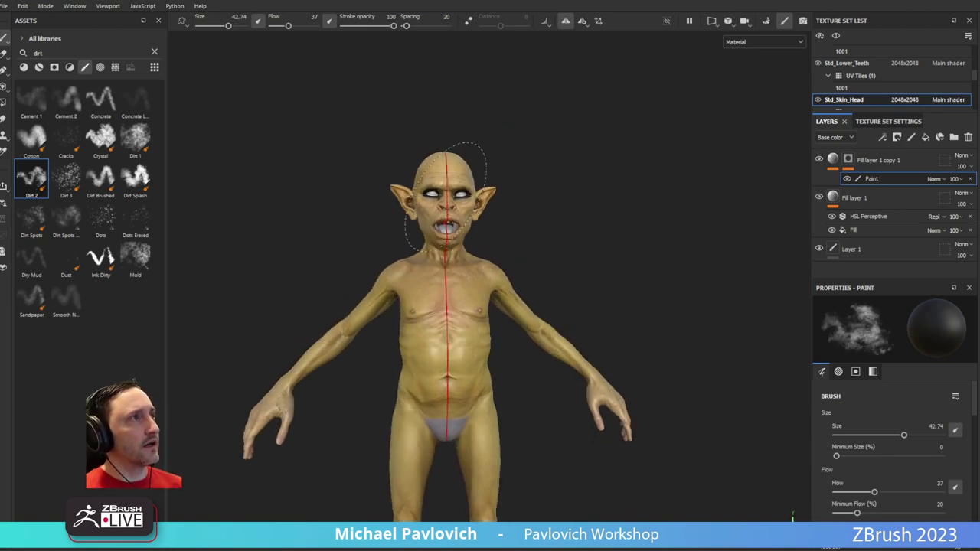
pyautogui.keyDown('alt'); pyautogui.moveTo(444, 175); pyautogui.dragTo(492, 163); pyautogui.keyUp('alt')
pyautogui.moveTo(422, 163)
pyautogui.keyDown('alt'); pyautogui.mouseDown()
pyautogui.moveTo(592, 184)
pyautogui.moveTo(421, 166)
pyautogui.mouseUp(); pyautogui.keyUp('alt')
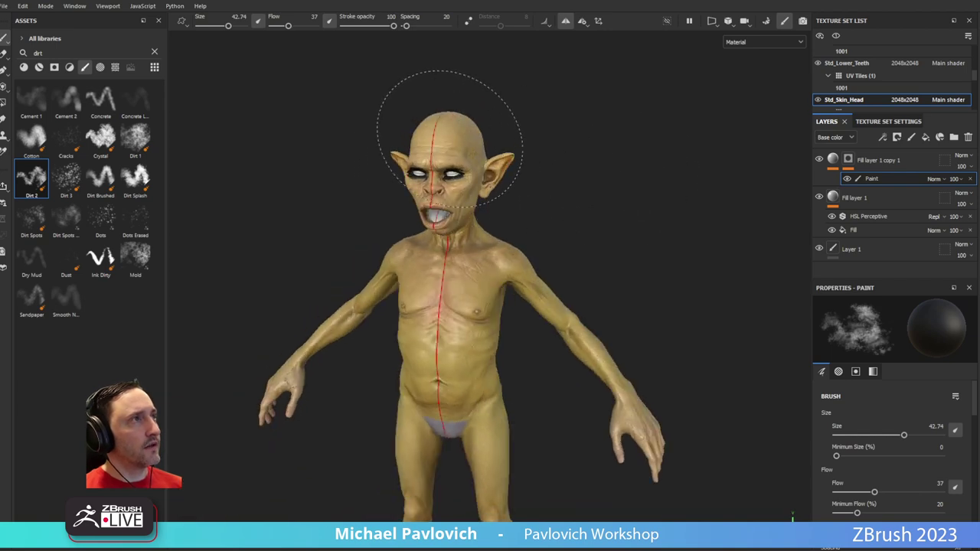
pyautogui.keyDown('alt'); pyautogui.moveTo(494, 123); pyautogui.dragTo(440, 157); pyautogui.keyUp('alt')
# Set the brush flow to 20 and size to about 34.56, and paint black into the mask over the face
pyautogui.rightClick(597, 161)
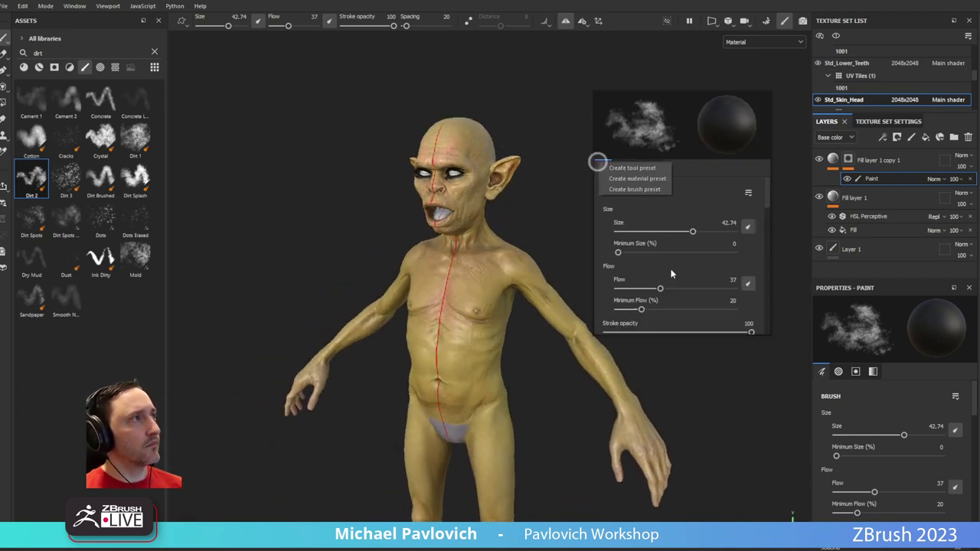
pyautogui.click(654, 295)
pyautogui.moveTo(645, 290); pyautogui.dragTo(640, 289)
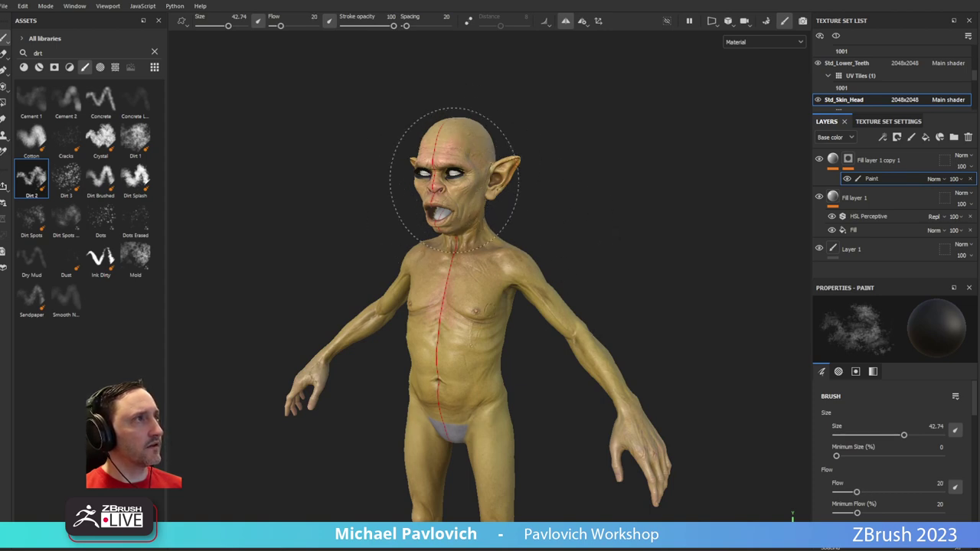
pyautogui.keyDown('alt'); pyautogui.moveTo(508, 153); pyautogui.dragTo(481, 156); pyautogui.keyUp('alt')
pyautogui.keyDown('ctrl'); pyautogui.moveTo(471, 171); pyautogui.dragTo(455, 189, button='right'); pyautogui.keyUp('ctrl')
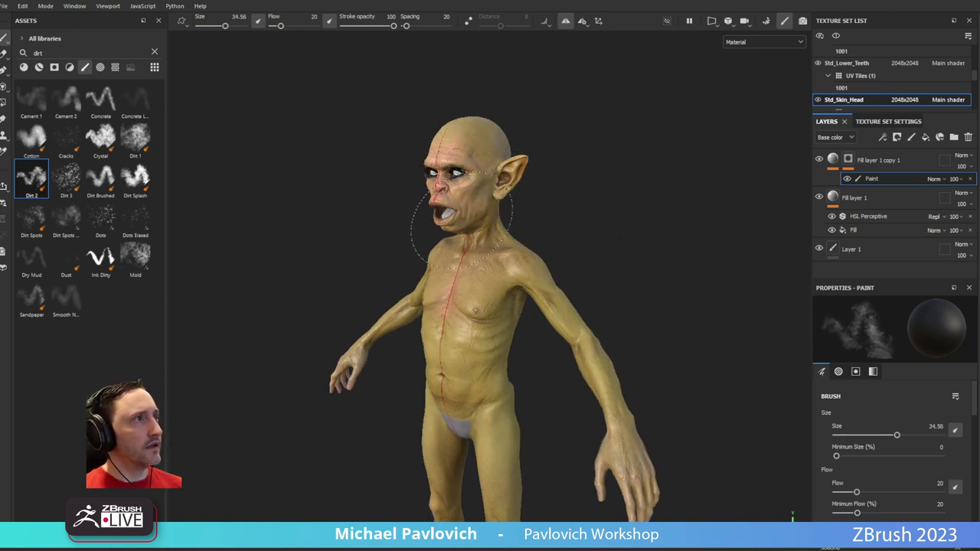
# Set the brush size to about 47.59 and paint the mask over the chest, belly and upper thighs to reveal reddish skin
pyautogui.keyDown('alt'); pyautogui.keyDown('shift'); pyautogui.moveTo(548, 246); pyautogui.dragTo(524, 278); pyautogui.keyUp('shift'); pyautogui.keyUp('alt')
pyautogui.keyDown('alt'); pyautogui.moveTo(643, 281); pyautogui.dragTo(558, 264); pyautogui.keyUp('alt')
pyautogui.keyDown('alt'); pyautogui.moveTo(558, 264); pyautogui.dragTo(554, 195, button='middle'); pyautogui.keyUp('alt')
pyautogui.keyDown('ctrl'); pyautogui.moveTo(444, 281); pyautogui.dragTo(469, 280, button='right'); pyautogui.keyUp('ctrl')
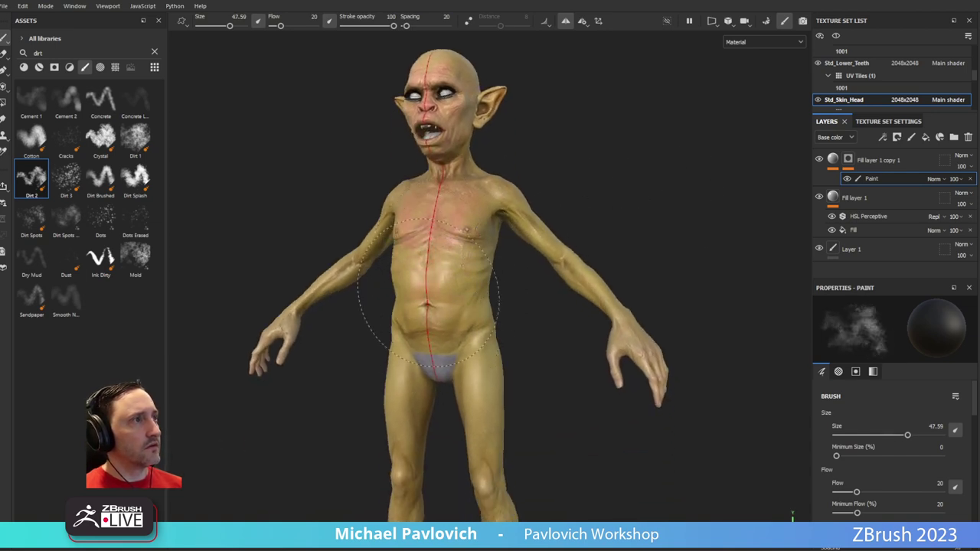
pyautogui.keyDown('alt'); pyautogui.moveTo(511, 288); pyautogui.dragTo(500, 276); pyautogui.keyUp('alt')
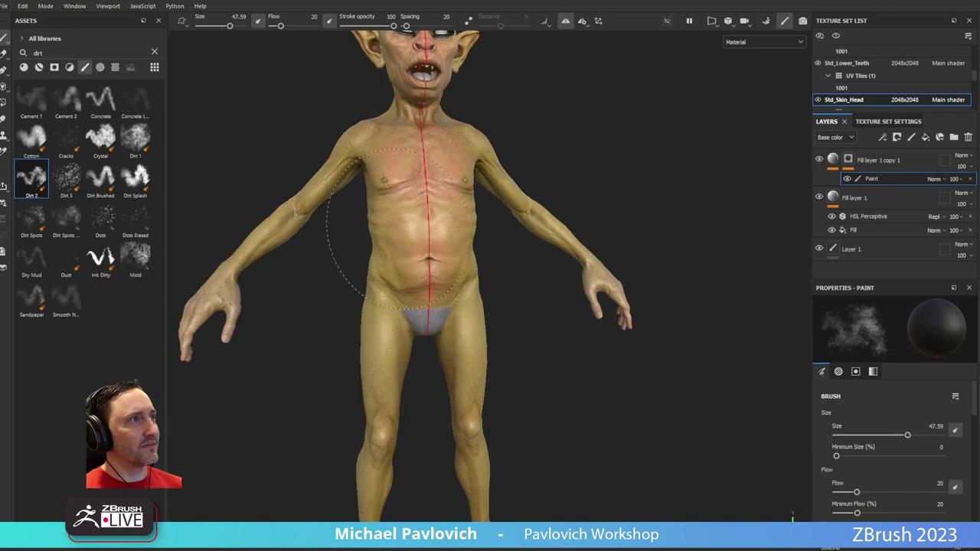
pyautogui.keyDown('alt'); pyautogui.moveTo(557, 331); pyautogui.dragTo(564, 232, button='middle'); pyautogui.keyUp('alt')
pyautogui.keyDown('alt'); pyautogui.moveTo(565, 232); pyautogui.dragTo(549, 245); pyautogui.keyUp('alt')
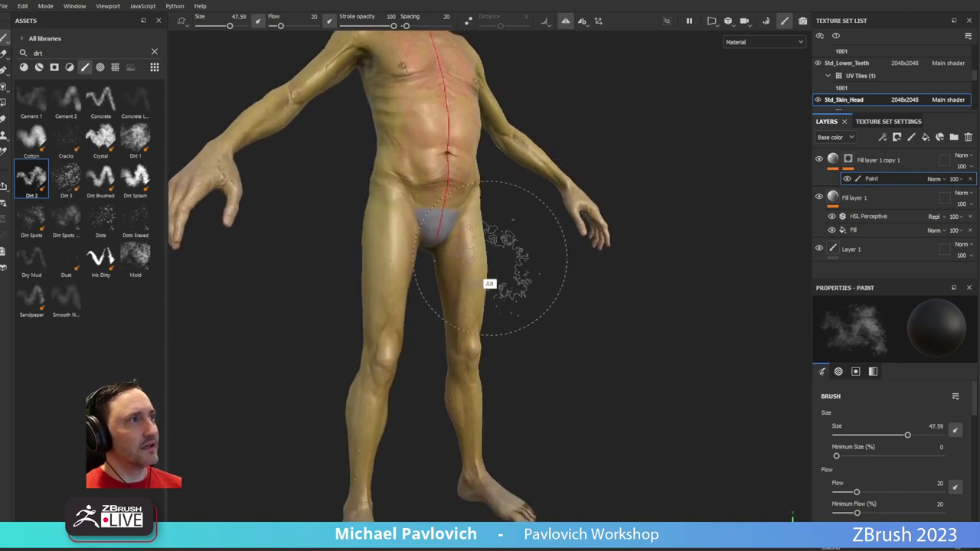
pyautogui.moveTo(452, 260)
pyautogui.keyDown('alt'); pyautogui.mouseDown()
pyautogui.moveTo(171, 324)
pyautogui.moveTo(452, 313)
pyautogui.moveTo(390, 271)
pyautogui.moveTo(452, 192)
pyautogui.moveTo(491, 232)
pyautogui.mouseUp(); pyautogui.keyUp('alt')
# Paint the mask over the goblin's buttocks and the backs of the thighs to reveal reddish skin
pyautogui.keyDown('alt'); pyautogui.moveTo(478, 222); pyautogui.dragTo(481, 160, button='middle'); pyautogui.keyUp('alt')
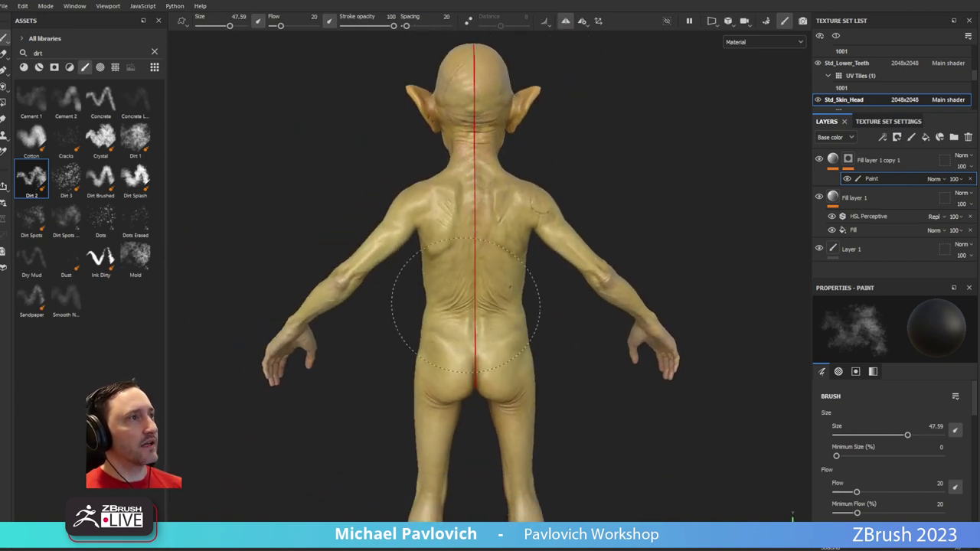
pyautogui.keyDown('alt'); pyautogui.moveTo(480, 273); pyautogui.dragTo(468, 203, button='middle'); pyautogui.keyUp('alt')
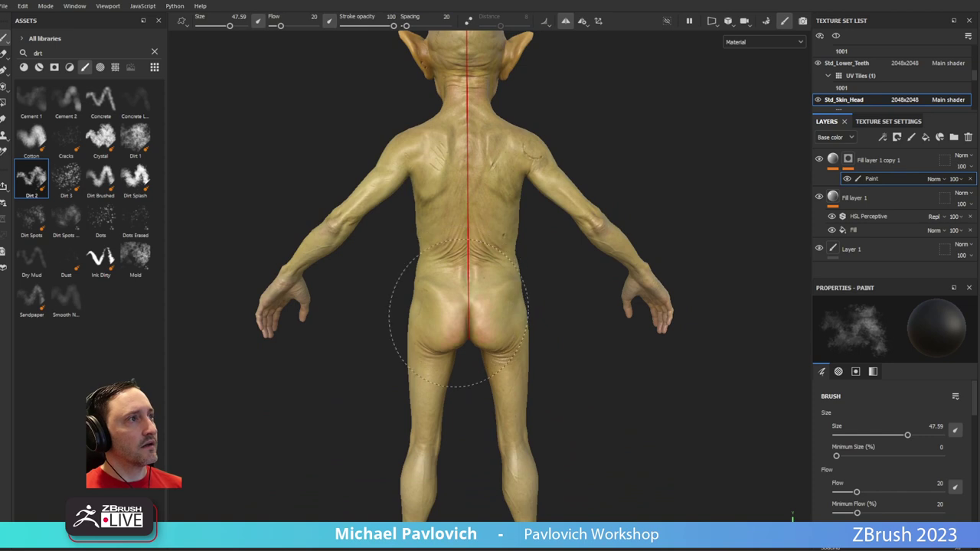
pyautogui.keyDown('alt'); pyautogui.moveTo(456, 274); pyautogui.dragTo(452, 184, button='middle'); pyautogui.keyUp('alt')
pyautogui.keyDown('alt'); pyautogui.moveTo(452, 184); pyautogui.dragTo(489, 205); pyautogui.keyUp('alt')
pyautogui.moveTo(475, 346)
pyautogui.mouseDown()
pyautogui.moveTo(492, 413)
pyautogui.moveTo(488, 450)
pyautogui.moveTo(481, 394)
pyautogui.mouseUp()
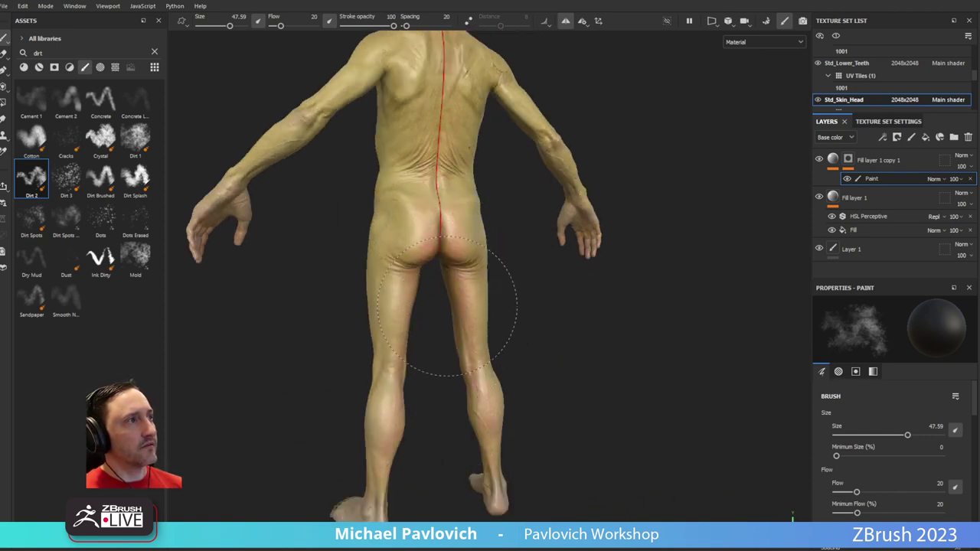
pyautogui.keyDown('alt'); pyautogui.moveTo(423, 121); pyautogui.dragTo(519, 185, button='middle'); pyautogui.keyUp('alt')
# Adjust the brush size to about 27.24 while checking the painted skin on the goblin's torso, arms and face
pyautogui.keyDown('ctrl'); pyautogui.moveTo(313, 278); pyautogui.dragTo(273, 283, button='right'); pyautogui.keyUp('ctrl')
pyautogui.keyDown('alt'); pyautogui.moveTo(405, 286); pyautogui.dragTo(340, 273); pyautogui.keyUp('alt')
pyautogui.moveTo(367, 230)
pyautogui.keyDown('alt'); pyautogui.mouseDown()
pyautogui.moveTo(390, 175)
pyautogui.moveTo(599, 277)
pyautogui.moveTo(612, 230)
pyautogui.mouseUp(); pyautogui.keyUp('alt')
pyautogui.rightClick(597, 212)
pyautogui.keyDown('shift'); pyautogui.moveTo(596, 212); pyautogui.dragTo(519, 227, button='right'); pyautogui.keyUp('shift')
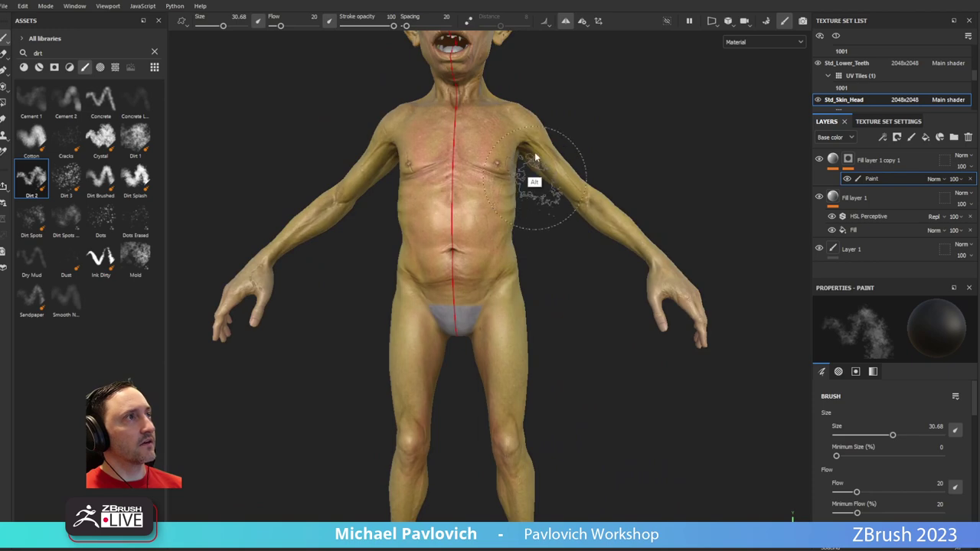
pyautogui.keyDown('alt'); pyautogui.moveTo(576, 134); pyautogui.dragTo(588, 277, button='middle'); pyautogui.keyUp('alt')
pyautogui.keyDown('alt'); pyautogui.moveTo(588, 277); pyautogui.dragTo(528, 273); pyautogui.keyUp('alt')
pyautogui.keyDown('ctrl'); pyautogui.moveTo(528, 272); pyautogui.dragTo(560, 273, button='right'); pyautogui.keyUp('ctrl')
pyautogui.keyDown('alt'); pyautogui.moveTo(589, 236); pyautogui.dragTo(535, 167, button='middle'); pyautogui.keyUp('alt')
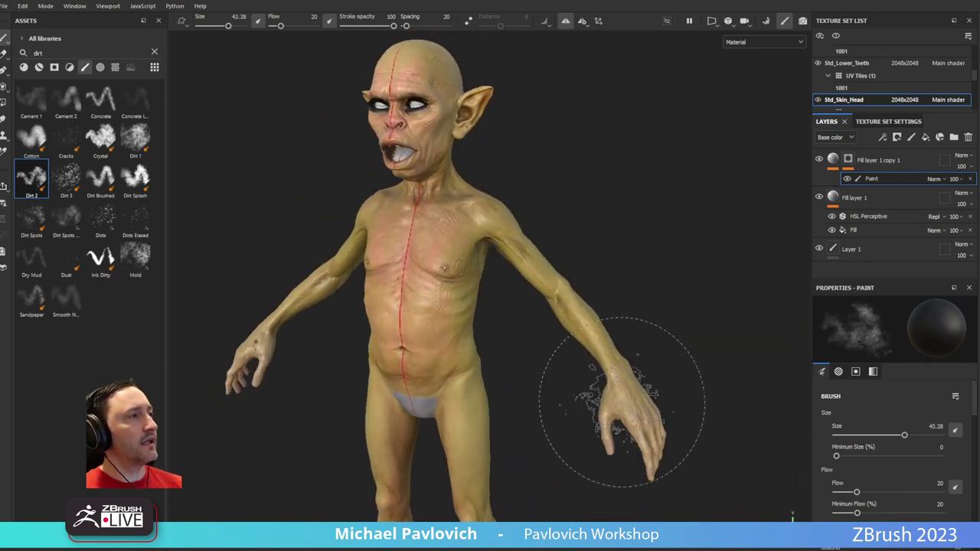
pyautogui.keyDown('alt'); pyautogui.moveTo(545, 201); pyautogui.dragTo(585, 291, button='middle'); pyautogui.keyUp('alt')
pyautogui.keyDown('ctrl'); pyautogui.moveTo(586, 290); pyautogui.dragTo(545, 290, button='right'); pyautogui.keyUp('ctrl')
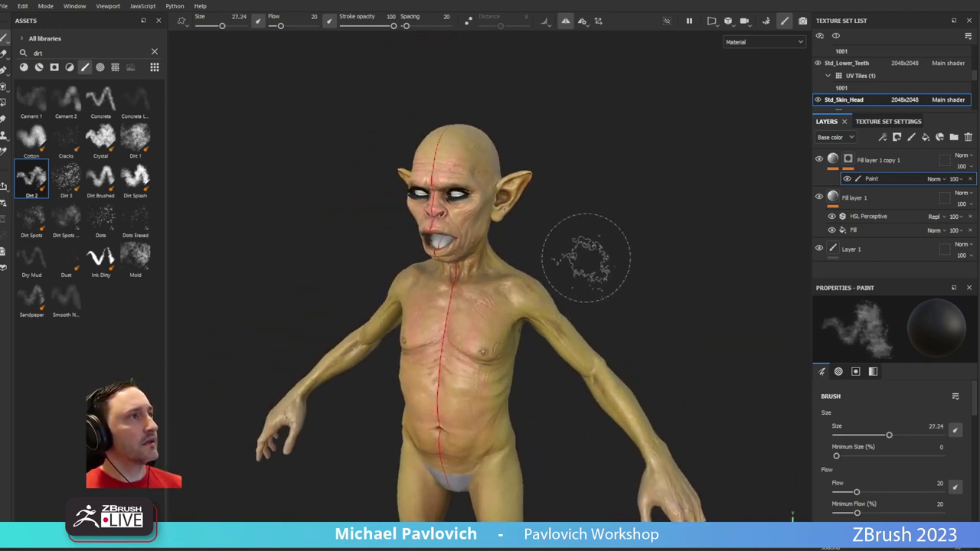
pyautogui.keyDown('alt'); pyautogui.moveTo(563, 295); pyautogui.dragTo(528, 337); pyautogui.keyUp('alt')
# Add a new paint layer above Fill layer 1 copy 1
pyautogui.click(907, 162)
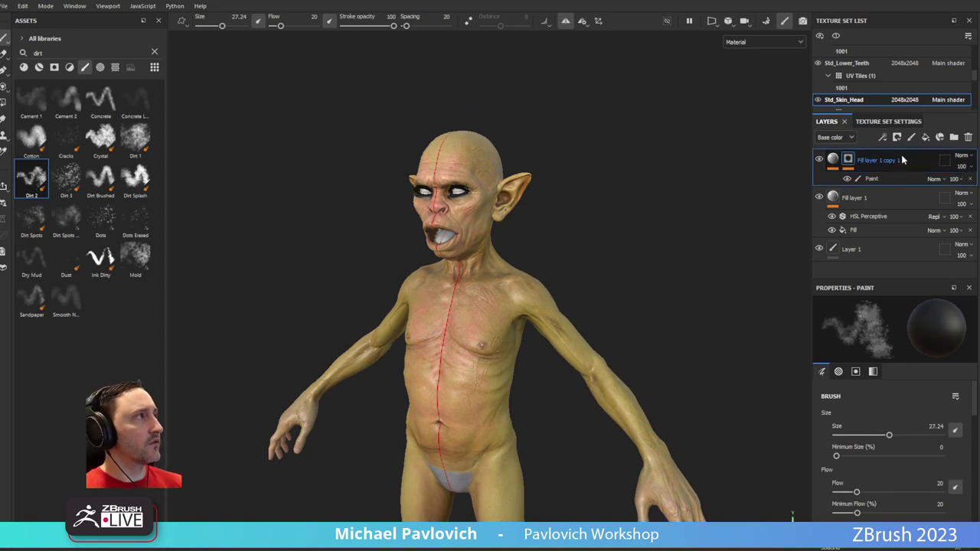
pyautogui.click(910, 137)
pyautogui.scroll(4, 656, 207)
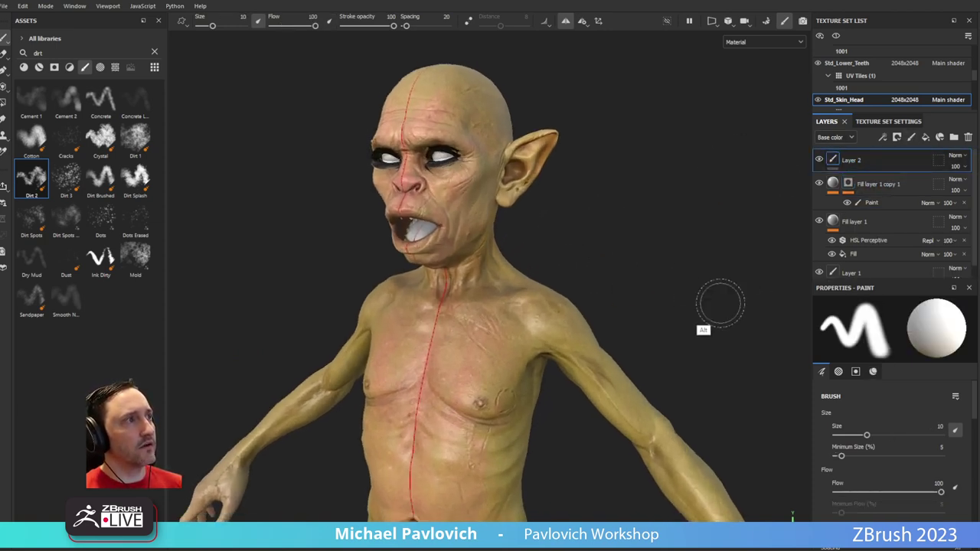
# Limit the brush material to color and roughness, with a dark red base color and a glossy roughness
pyautogui.rightClick(668, 277)
pyautogui.click(750, 285)
pyautogui.click(721, 282)
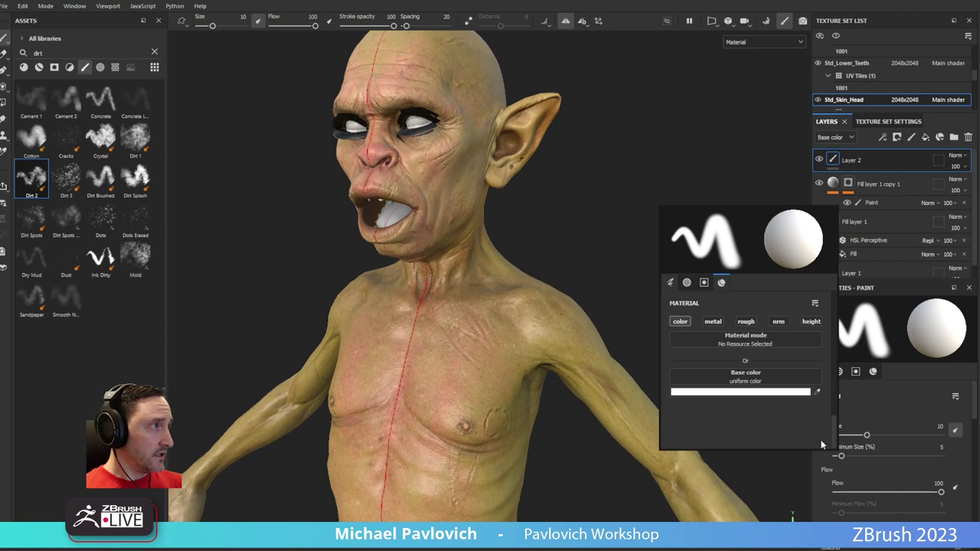
pyautogui.click(774, 394)
pyautogui.click(881, 492)
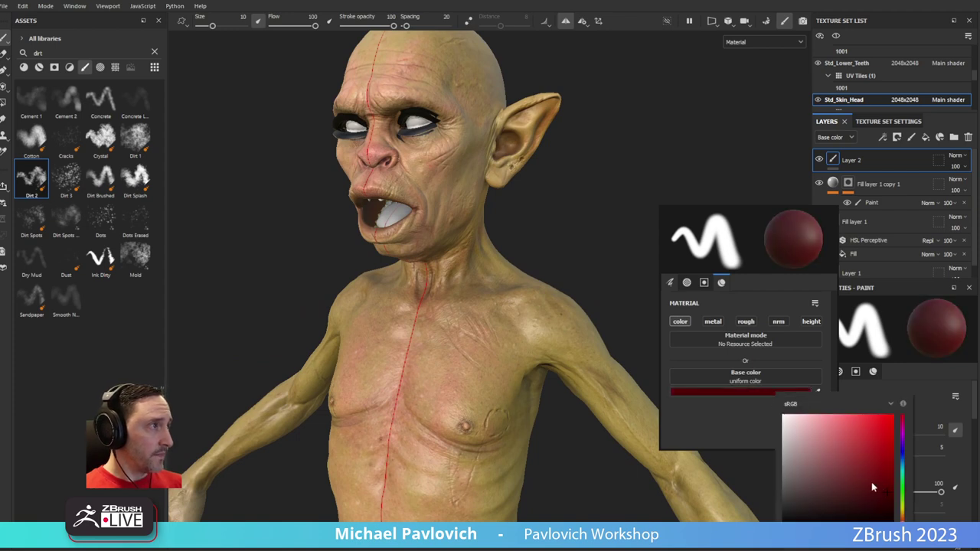
pyautogui.rightClick(616, 258)
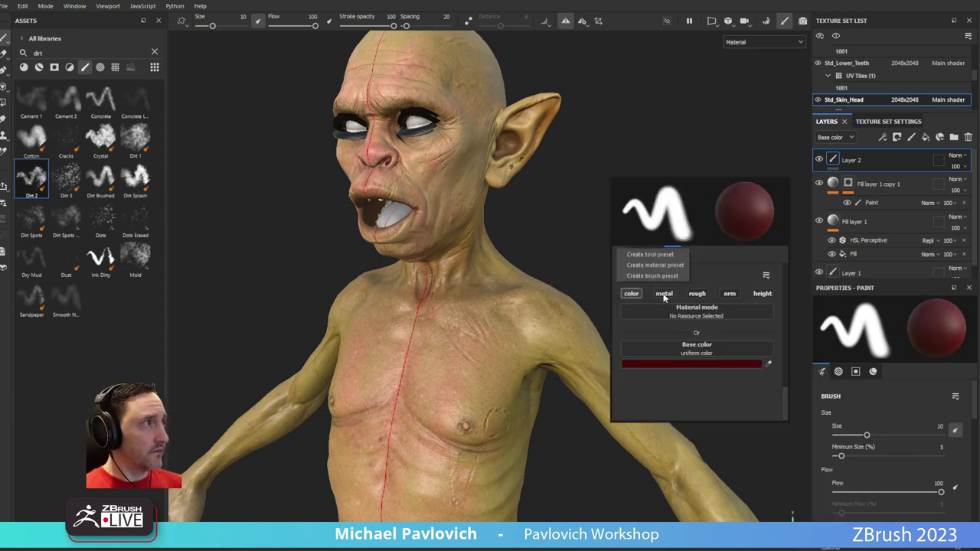
pyautogui.click(695, 295)
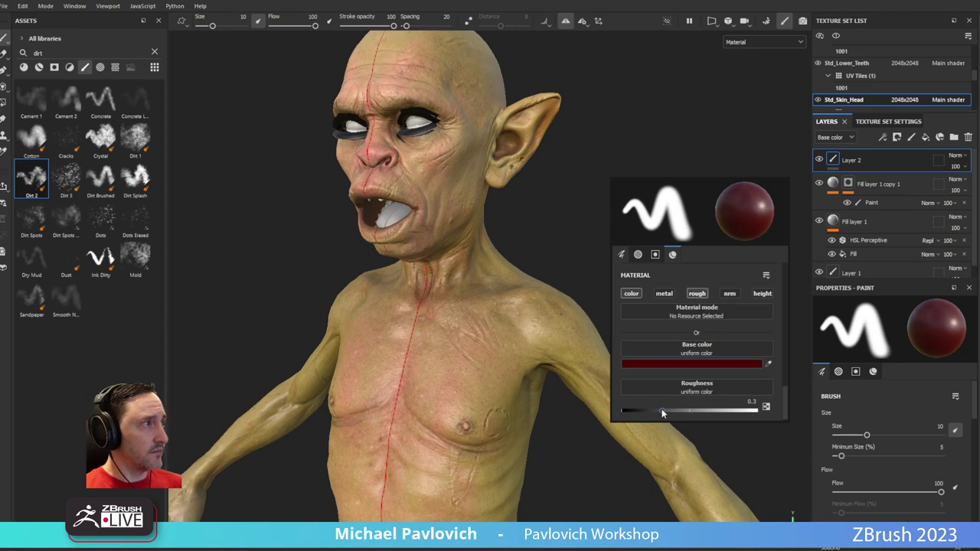
# Turn off symmetry, set the brush size to about 1.3, and paint dark red into the bite marks on the chest
pyautogui.keyDown('alt'); pyautogui.moveTo(439, 310); pyautogui.dragTo(682, 440, button='right'); pyautogui.keyUp('alt')
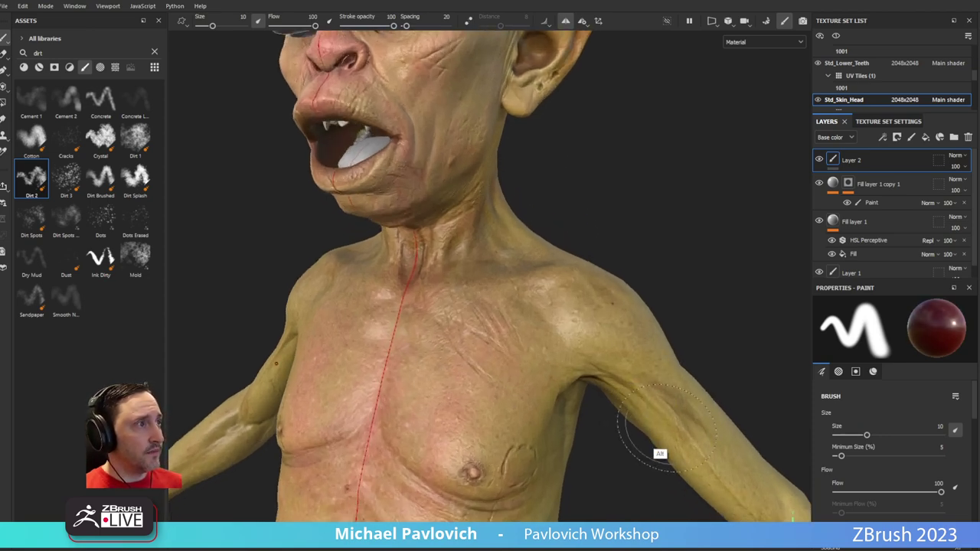
pyautogui.keyDown('alt'); pyautogui.moveTo(682, 440); pyautogui.dragTo(650, 348, button='middle'); pyautogui.keyUp('alt')
pyautogui.keyDown('alt'); pyautogui.moveTo(503, 284); pyautogui.dragTo(598, 145, button='right'); pyautogui.keyUp('alt')
pyautogui.click(566, 22)
pyautogui.keyDown('alt'); pyautogui.moveTo(534, 352); pyautogui.dragTo(448, 370); pyautogui.keyUp('alt')
pyautogui.keyDown('ctrl'); pyautogui.moveTo(442, 371); pyautogui.dragTo(405, 380, button='right'); pyautogui.keyUp('ctrl')
pyautogui.keyDown('alt'); pyautogui.moveTo(406, 380); pyautogui.dragTo(455, 371); pyautogui.keyUp('alt')
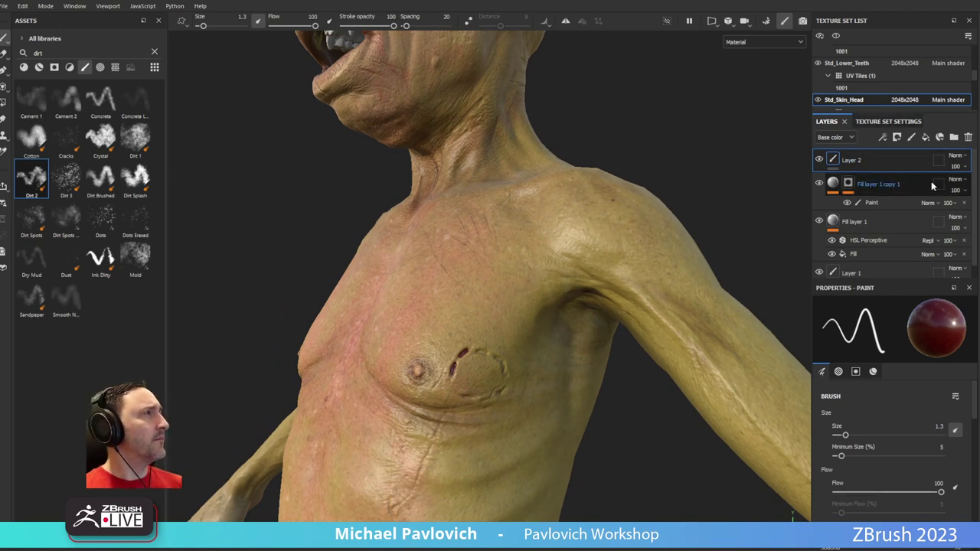
# Add a fill layer above Layer 2 and set its base color to a very dark red
pyautogui.click(924, 137)
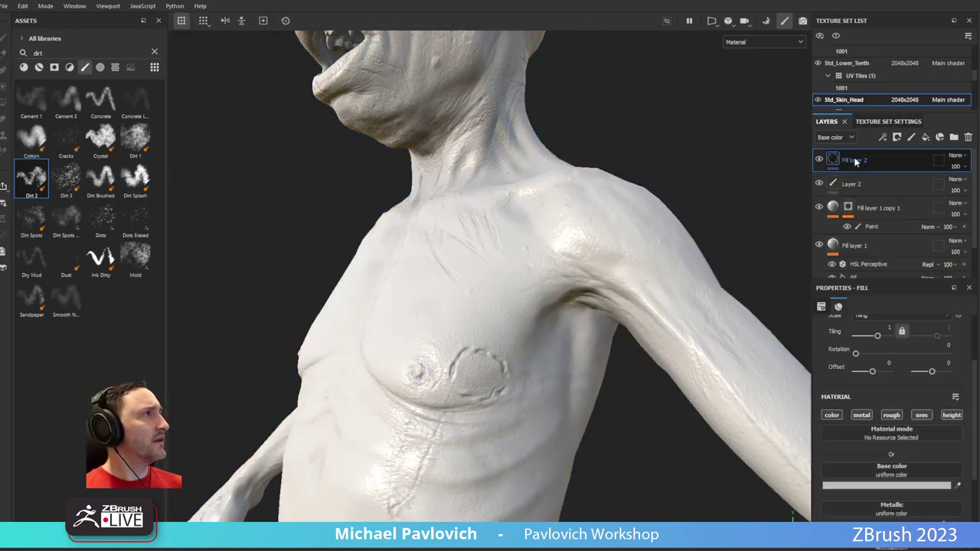
pyautogui.click(894, 487)
pyautogui.click(918, 425)
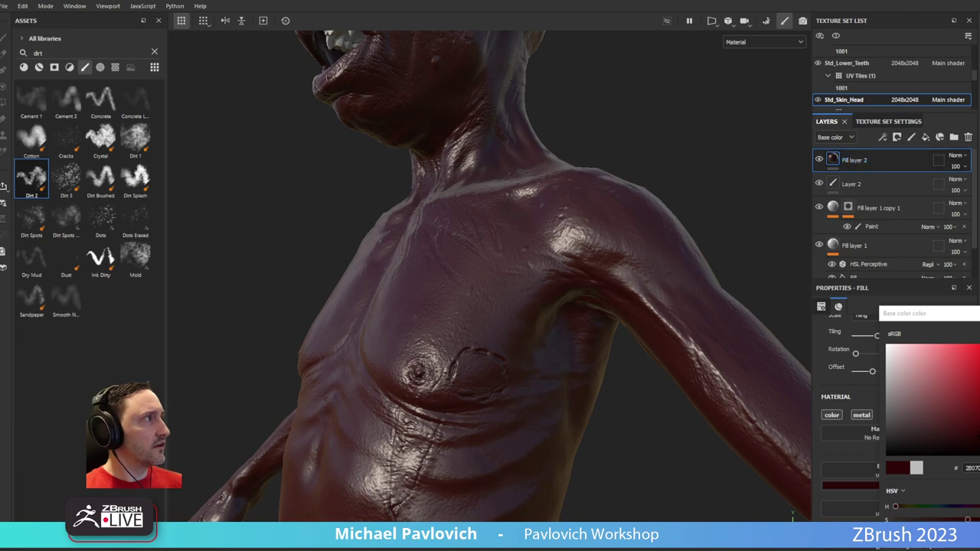
pyautogui.click(978, 313)
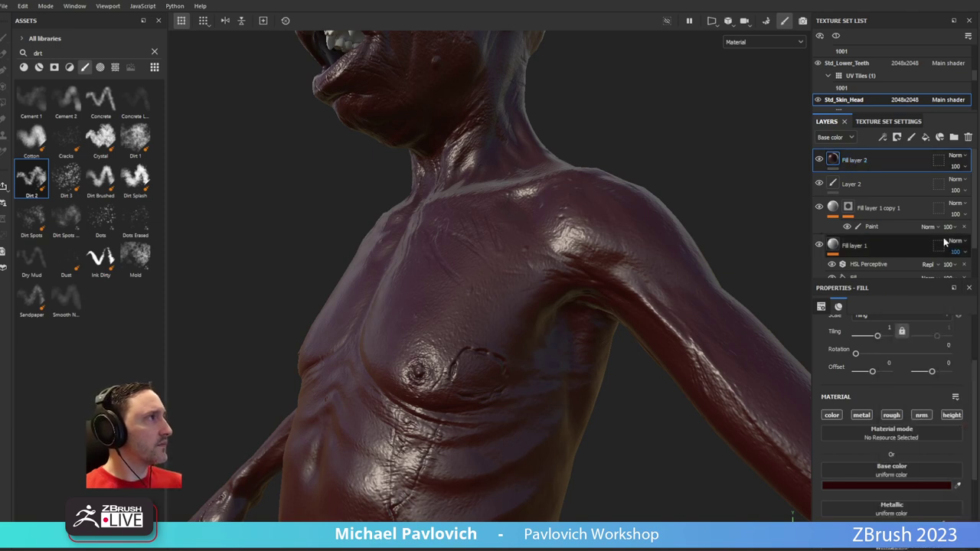
# Rename the dark red fill layer to Wounds and give it a black mask with a paint effect
pyautogui.doubleClick(857, 161)
pyautogui.write('Wounds')
pyautogui.press('Return')
pyautogui.rightClick(862, 162)
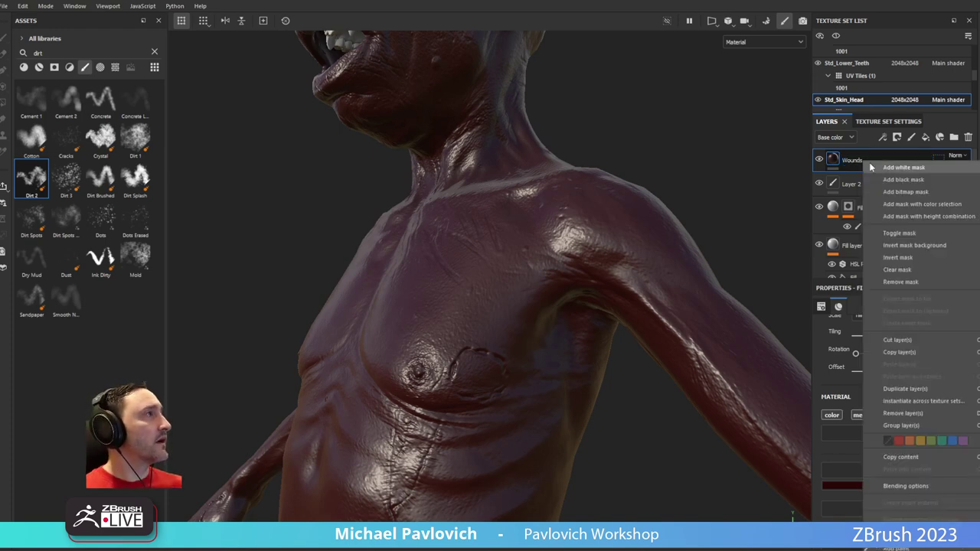
pyautogui.click(883, 179)
pyautogui.rightClick(846, 162)
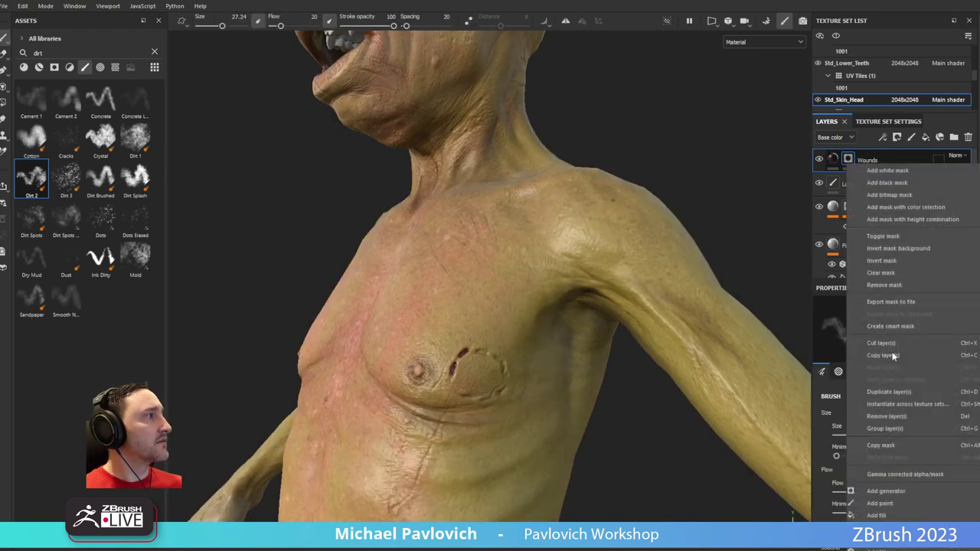
pyautogui.click(885, 505)
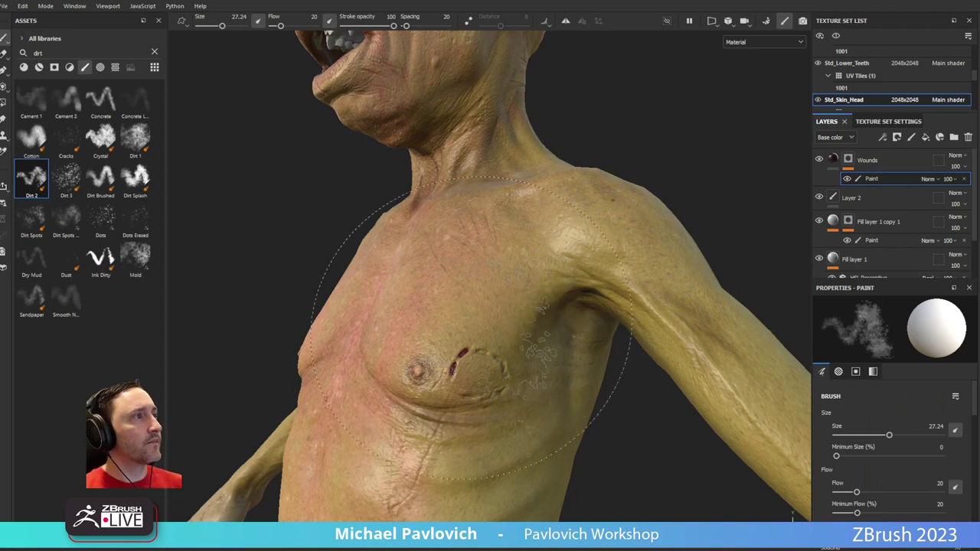
# Set the brush size to about 4.79 and paint white into the Wounds mask over the upper bite marks
pyautogui.moveTo(478, 346)
pyautogui.keyDown('ctrl'); pyautogui.mouseDown(button='right')
pyautogui.moveTo(364, 339)
pyautogui.moveTo(476, 322)
pyautogui.mouseUp(button='right'); pyautogui.keyUp('ctrl')
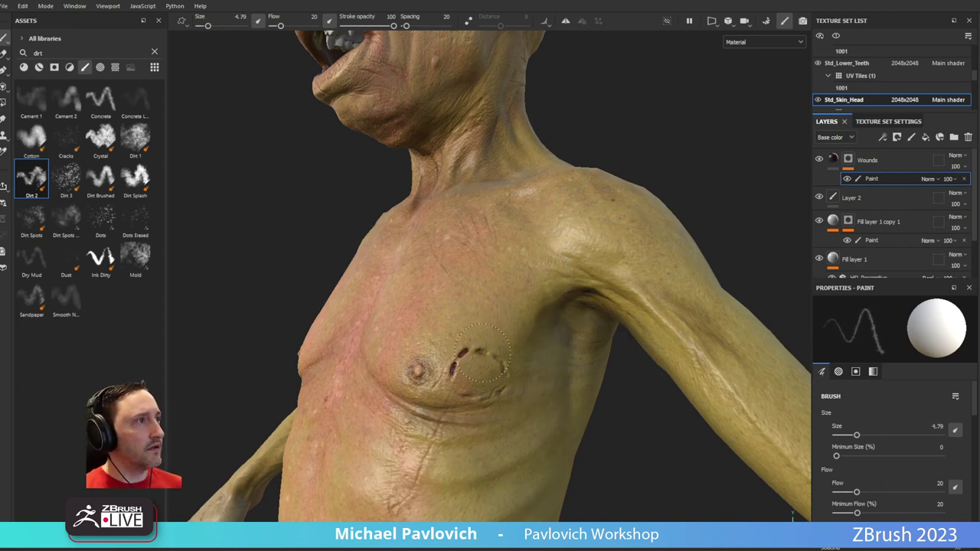
pyautogui.moveTo(500, 366)
pyautogui.mouseDown()
pyautogui.moveTo(505, 374)
pyautogui.moveTo(499, 361)
pyautogui.mouseUp()
pyautogui.keyDown('alt'); pyautogui.moveTo(526, 314); pyautogui.dragTo(582, 363); pyautogui.keyUp('alt')
# Set the brush flow to 81 and check the Wounds mask on its own before returning to the material view
pyautogui.rightClick(639, 398)
pyautogui.moveTo(807, 517); pyautogui.dragTo(808, 415)
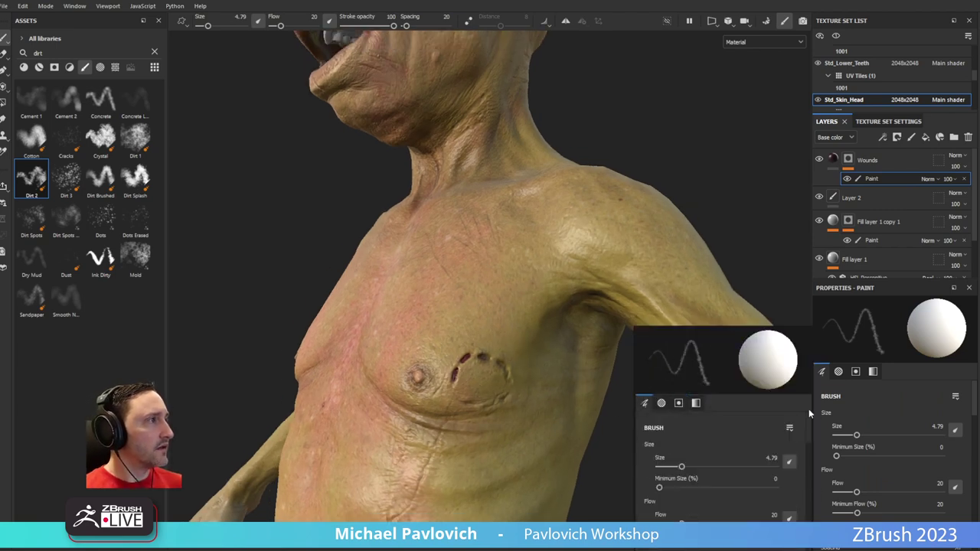
pyautogui.moveTo(681, 524); pyautogui.dragTo(748, 524)
pyautogui.moveTo(602, 487)
pyautogui.keyDown('alt'); pyautogui.mouseDown()
pyautogui.moveTo(469, 313)
pyautogui.moveTo(480, 332)
pyautogui.moveTo(527, 306)
pyautogui.moveTo(458, 269)
pyautogui.moveTo(506, 302)
pyautogui.moveTo(551, 291)
pyautogui.mouseUp(); pyautogui.keyUp('alt')
pyautogui.keyDown('alt'); pyautogui.click(839, 161); pyautogui.keyUp('alt')
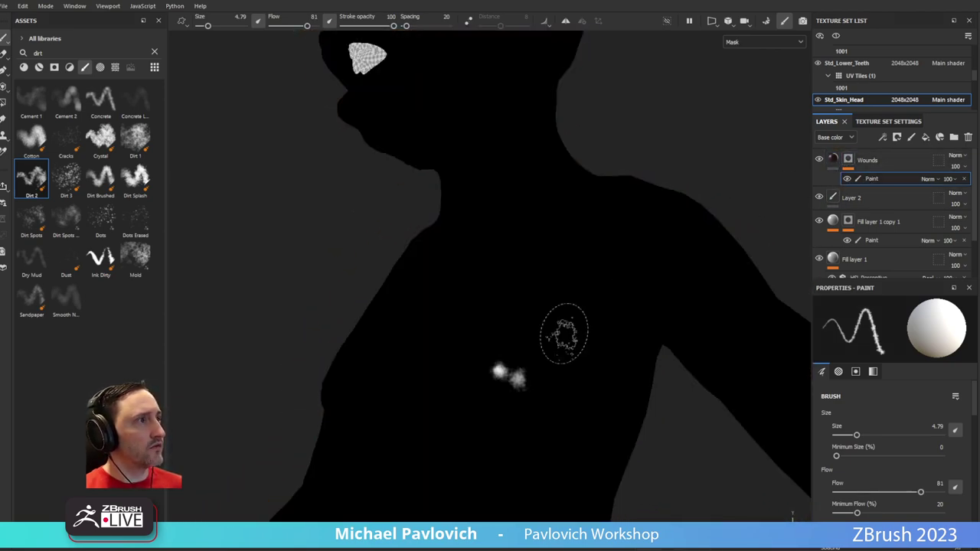
pyautogui.press('m')
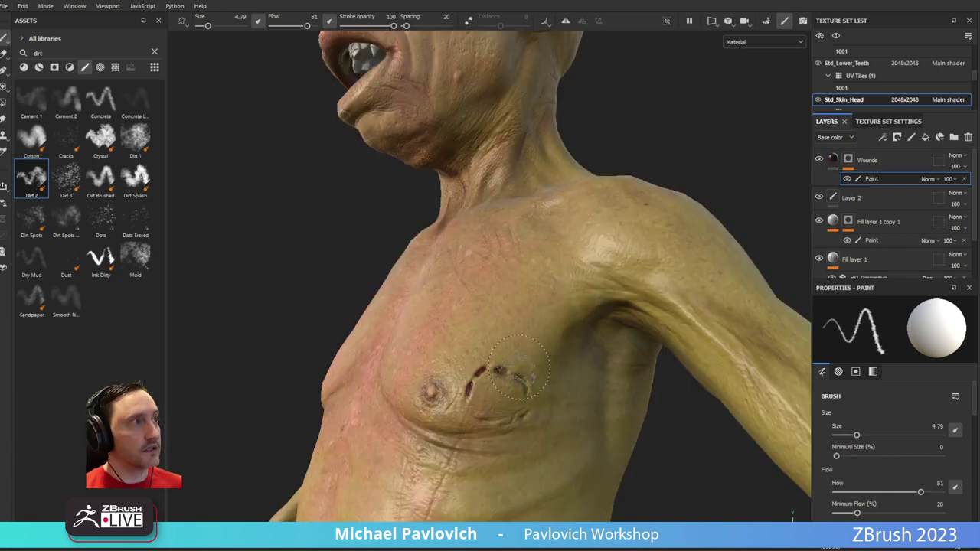
# Set the brush size to about 2.83 and paint the Wounds mask around the rest of the bite mark ring
pyautogui.keyDown('ctrl'); pyautogui.moveTo(505, 371); pyautogui.dragTo(487, 383, button='right'); pyautogui.keyUp('ctrl')
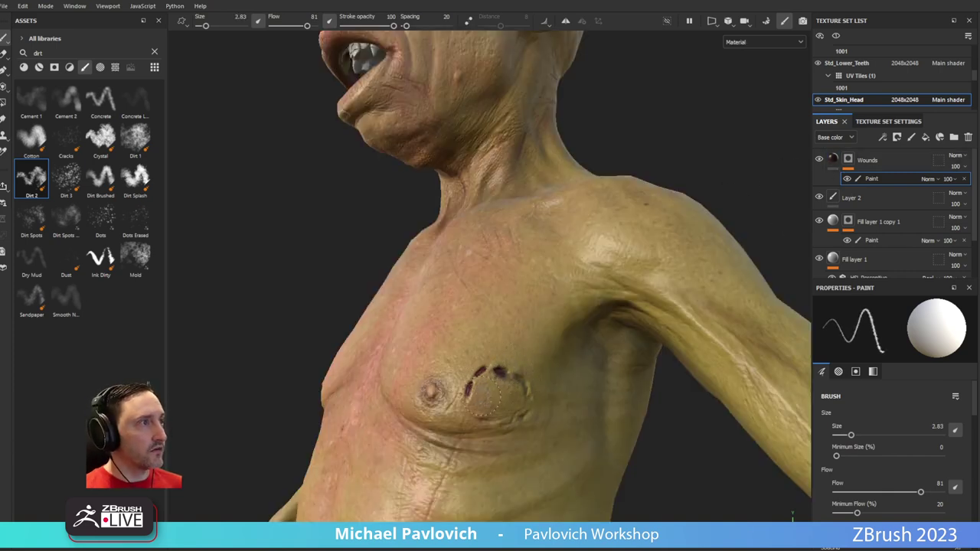
pyautogui.keyDown('alt'); pyautogui.moveTo(488, 384); pyautogui.dragTo(474, 420); pyautogui.keyUp('alt')
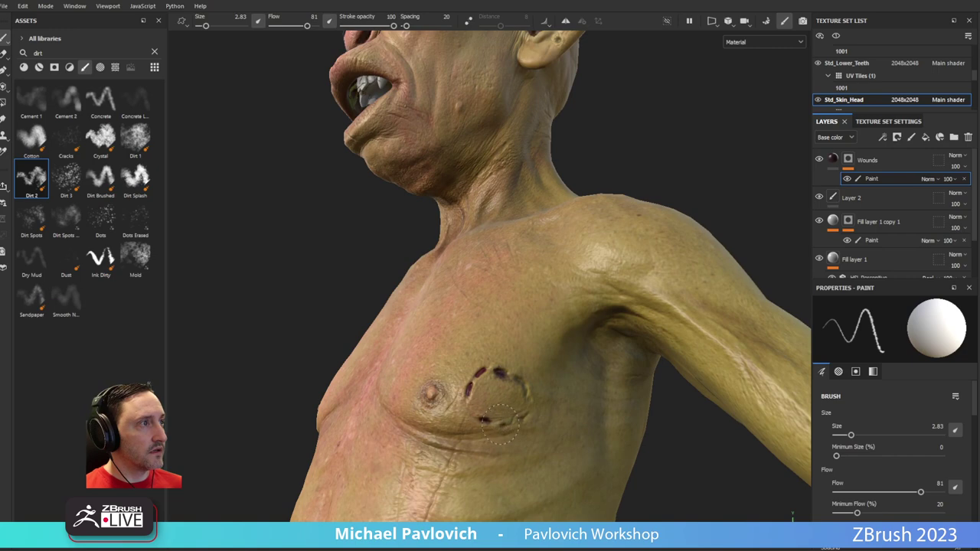
pyautogui.keyDown('alt'); pyautogui.moveTo(523, 386); pyautogui.dragTo(522, 313); pyautogui.keyUp('alt')
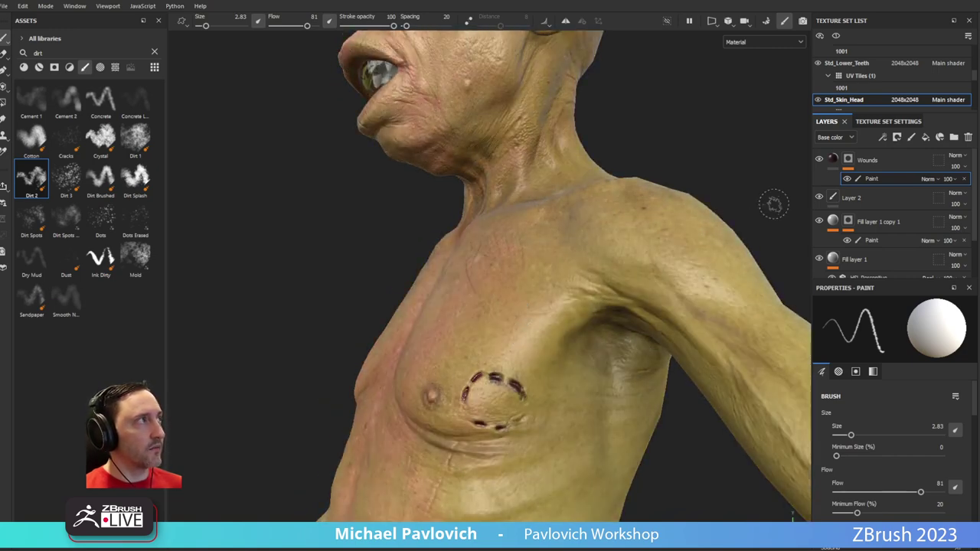
# Change the Wounds layer's base color to a brighter dark red
pyautogui.click(872, 160)
pyautogui.click(946, 484)
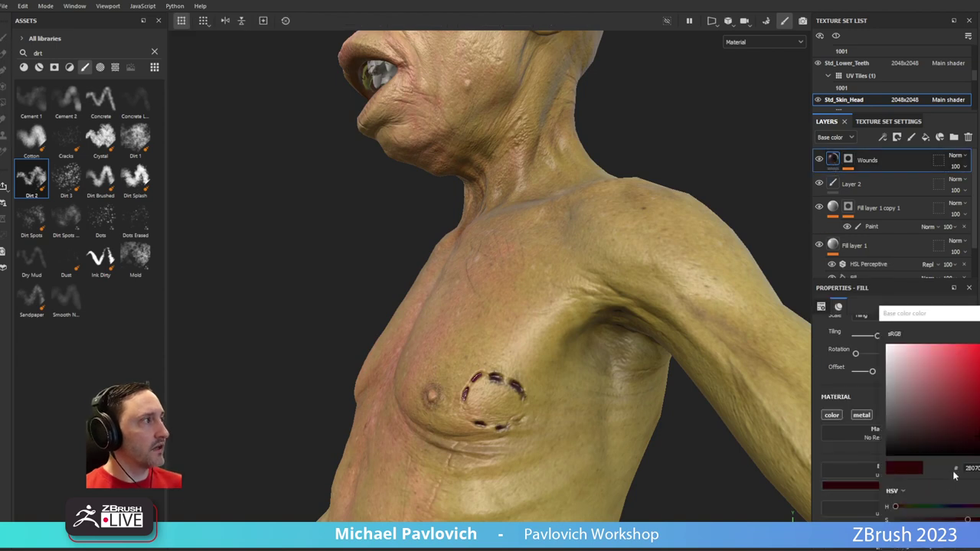
pyautogui.moveTo(979, 424); pyautogui.dragTo(979, 424)
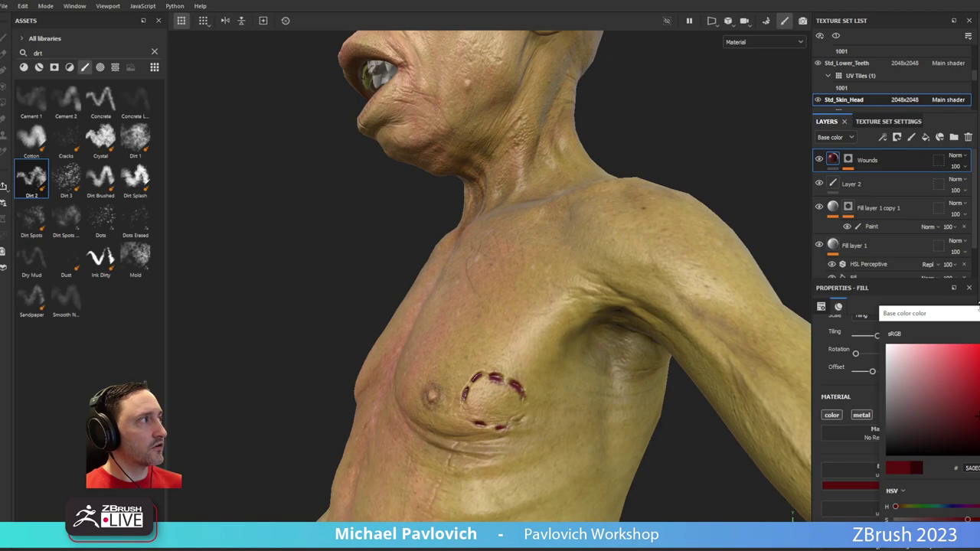
pyautogui.moveTo(977, 319); pyautogui.dragTo(867, 296)
pyautogui.click(890, 289)
# Add a paint layer above Wounds and name it ColorBreakup
pyautogui.keyDown('alt'); pyautogui.moveTo(766, 289); pyautogui.dragTo(329, 256); pyautogui.keyUp('alt')
pyautogui.keyDown('shift'); pyautogui.moveTo(330, 256); pyautogui.dragTo(619, 296, button='right'); pyautogui.keyUp('shift')
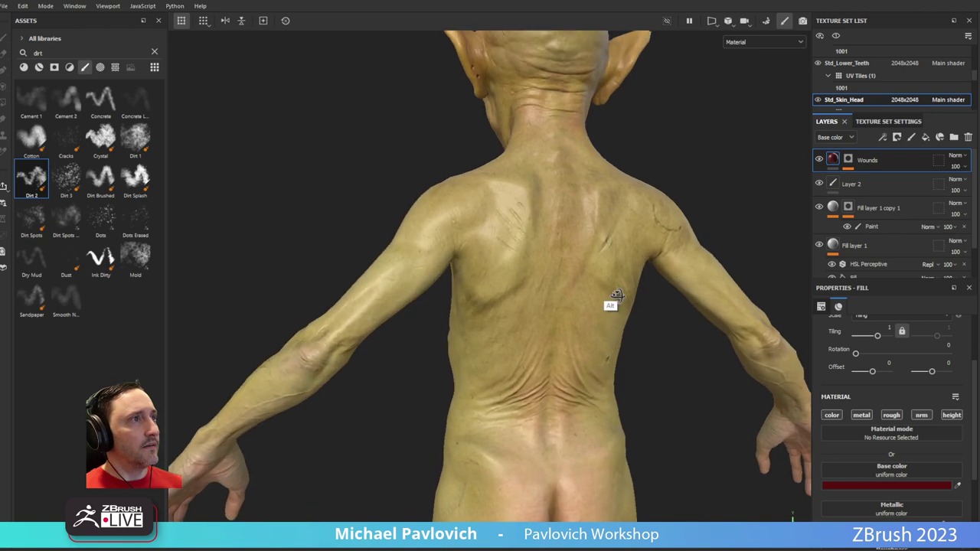
pyautogui.keyDown('alt'); pyautogui.moveTo(619, 295); pyautogui.dragTo(725, 182, button='middle'); pyautogui.keyUp('alt')
pyautogui.click(911, 137)
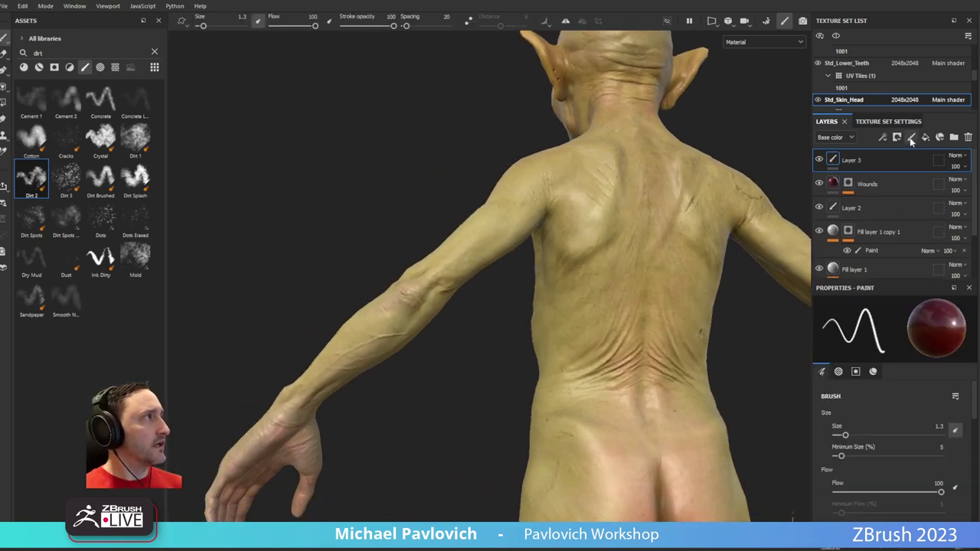
pyautogui.doubleClick(856, 160)
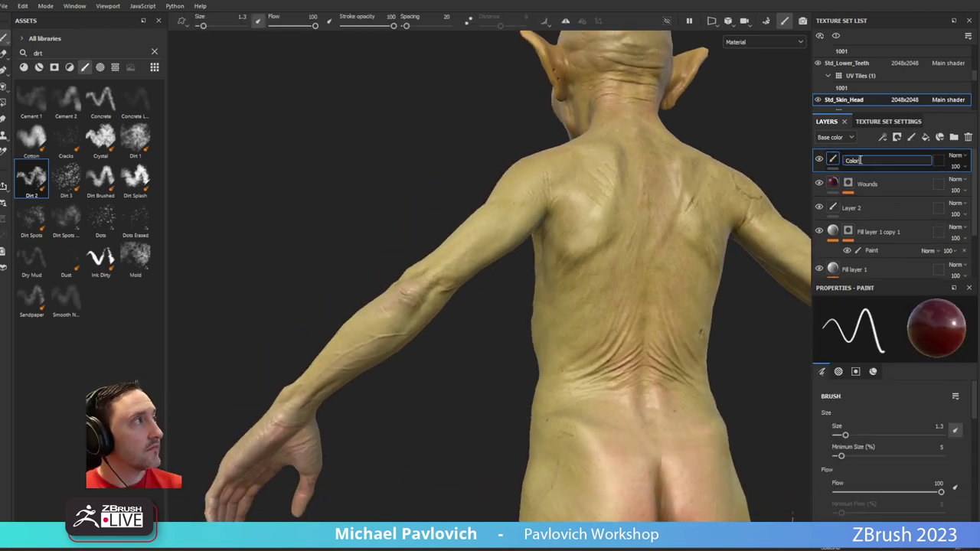
pyautogui.write('ColorBreakup')
pyautogui.press('Return')
# Set the brush size to about 10.91 for the ColorBreakup layer
pyautogui.keyDown('alt'); pyautogui.moveTo(383, 329); pyautogui.dragTo(399, 320); pyautogui.keyUp('alt')
pyautogui.keyDown('ctrl'); pyautogui.moveTo(425, 292); pyautogui.dragTo(479, 288, button='right'); pyautogui.keyUp('ctrl')
pyautogui.keyDown('alt'); pyautogui.moveTo(409, 256); pyautogui.dragTo(598, 176); pyautogui.keyUp('alt')
pyautogui.keyDown('alt'); pyautogui.moveTo(270, 183); pyautogui.dragTo(625, 258); pyautogui.keyUp('alt')
pyautogui.keyDown('shift'); pyautogui.moveTo(625, 258); pyautogui.dragTo(513, 244, button='right'); pyautogui.keyUp('shift')
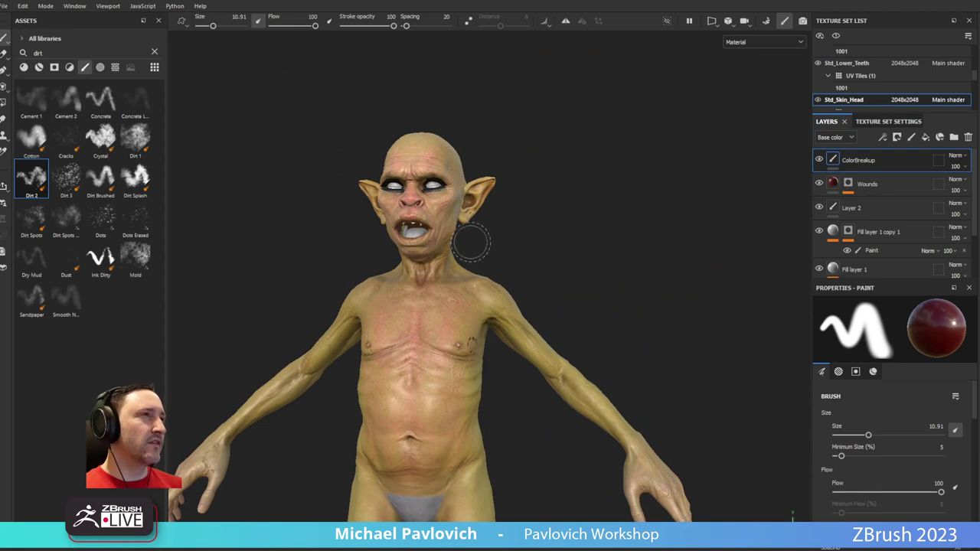
# Examine the skin coloring on the goblin's face, arms and back from several angles
pyautogui.keyDown('alt'); pyautogui.moveTo(513, 230); pyautogui.dragTo(428, 233); pyautogui.keyUp('alt')
pyautogui.keyDown('alt'); pyautogui.moveTo(490, 198); pyautogui.dragTo(482, 286); pyautogui.keyUp('alt')
pyautogui.keyDown('shift'); pyautogui.moveTo(470, 287); pyautogui.dragTo(651, 329, button='right'); pyautogui.keyUp('shift')
pyautogui.keyDown('alt'); pyautogui.moveTo(650, 329); pyautogui.dragTo(345, 251); pyautogui.keyUp('alt')
pyautogui.keyDown('shift'); pyautogui.moveTo(349, 252); pyautogui.dragTo(368, 260, button='right'); pyautogui.keyUp('shift')
pyautogui.keyDown('alt'); pyautogui.moveTo(384, 263); pyautogui.dragTo(505, 289); pyautogui.keyUp('alt')
pyautogui.keyDown('shift'); pyautogui.moveTo(505, 289); pyautogui.dragTo(528, 286, button='right'); pyautogui.keyUp('shift')
pyautogui.keyDown('alt'); pyautogui.moveTo(492, 286); pyautogui.dragTo(456, 308); pyautogui.keyUp('alt')
pyautogui.keyDown('shift'); pyautogui.moveTo(457, 309); pyautogui.dragTo(455, 288, button='right'); pyautogui.keyUp('shift')
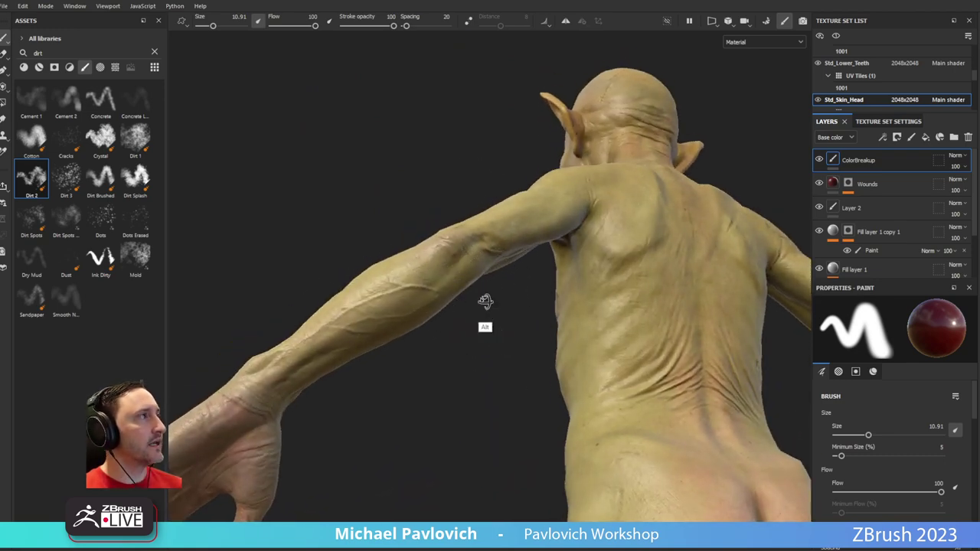
pyautogui.keyDown('alt'); pyautogui.moveTo(482, 293); pyautogui.dragTo(487, 267); pyautogui.keyUp('alt')
# Limit the brush material to the color channel and set its base color to the muted blue 567399
pyautogui.rightClick(462, 343)
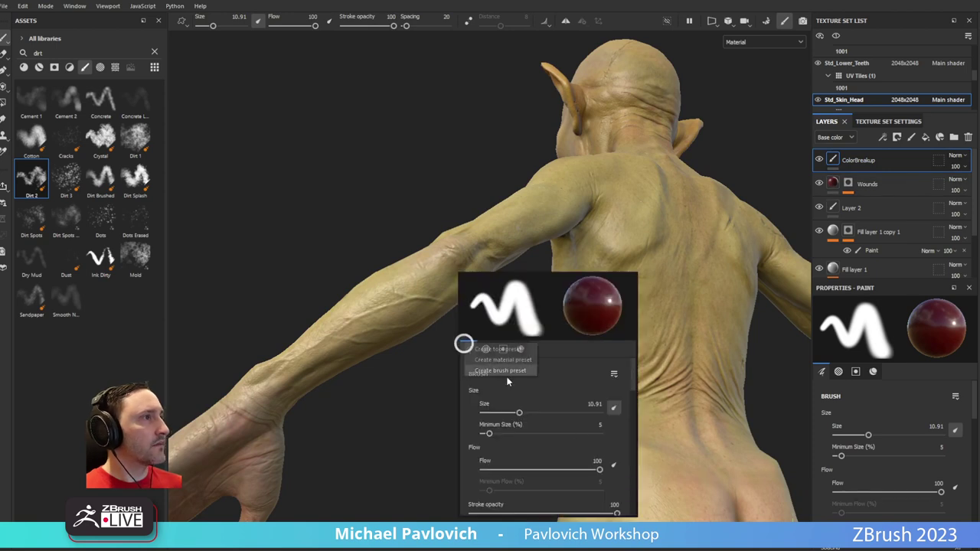
pyautogui.moveTo(633, 397); pyautogui.dragTo(633, 528)
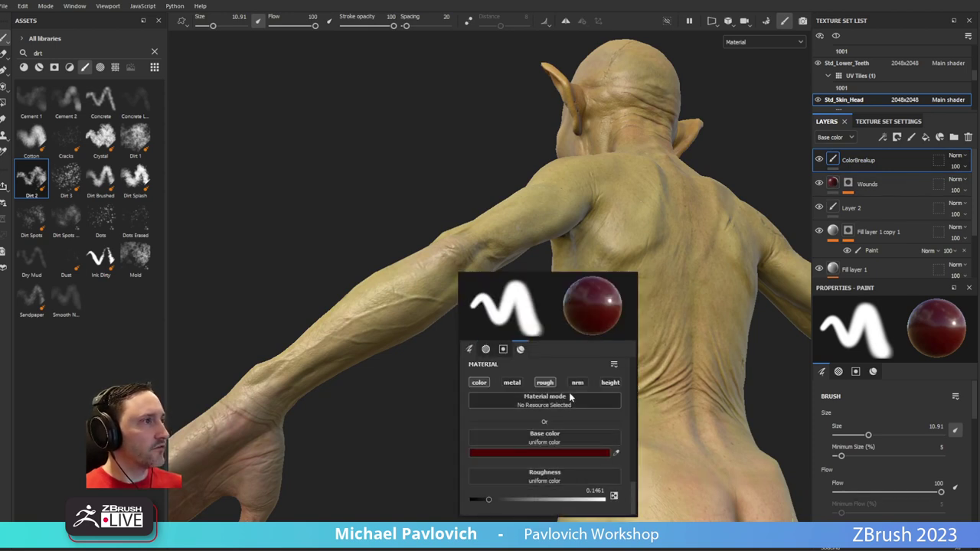
pyautogui.click(544, 382)
pyautogui.click(582, 458)
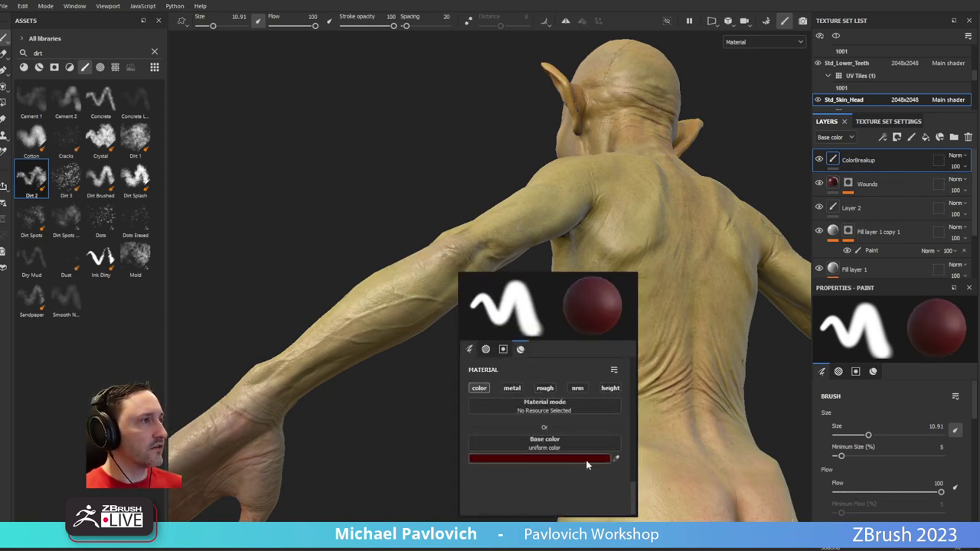
pyautogui.moveTo(724, 503); pyautogui.dragTo(720, 477)
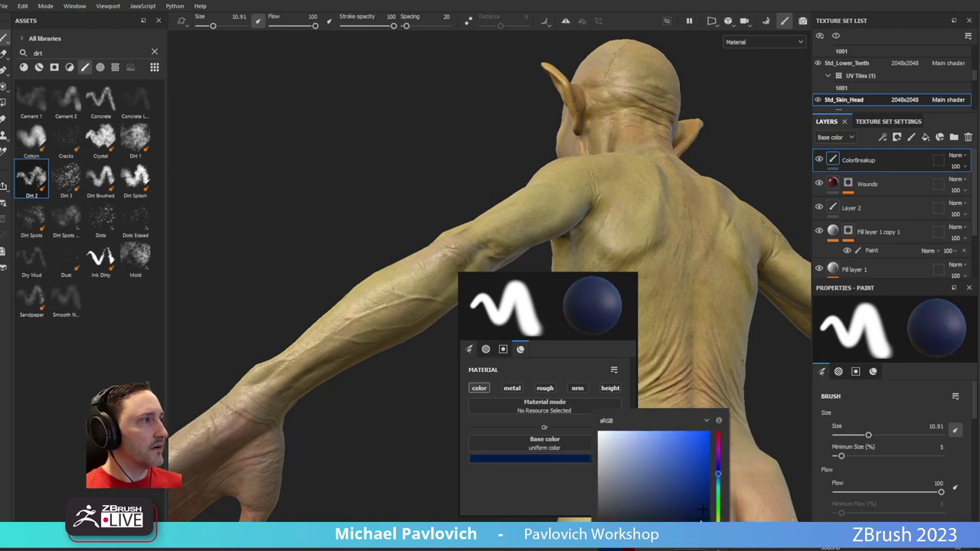
pyautogui.click(294, 385)
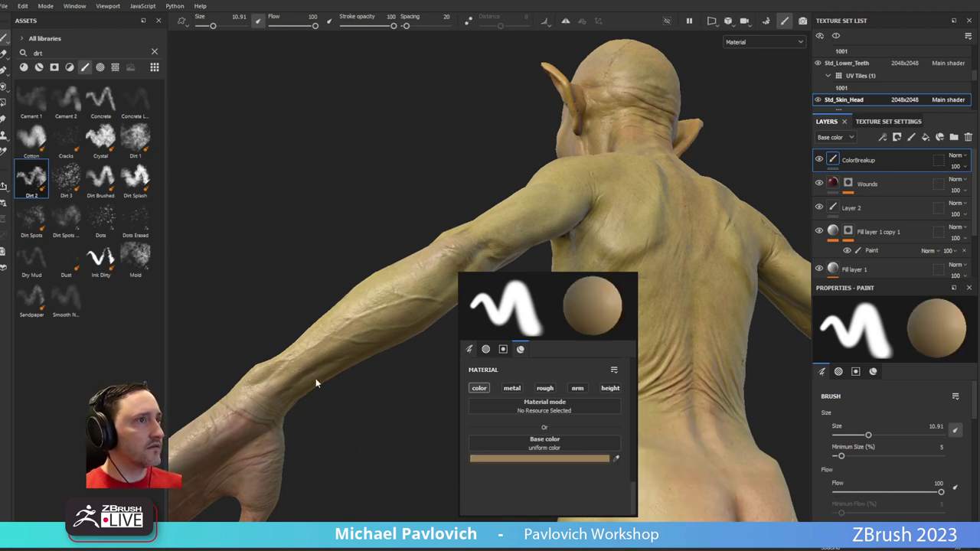
pyautogui.click(603, 458)
pyautogui.moveTo(735, 431); pyautogui.dragTo(735, 377)
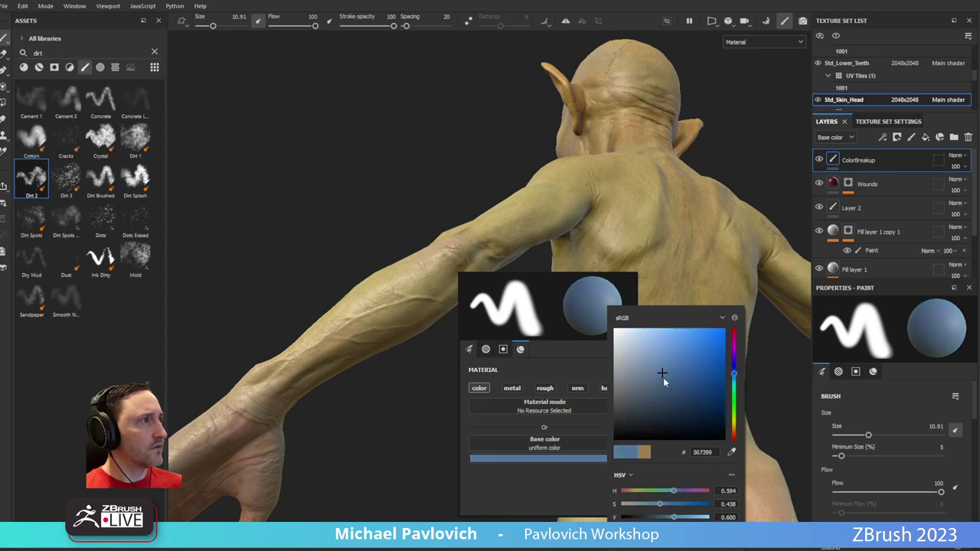
pyautogui.click(399, 391)
# Undo a test stroke on the goblin's forearm, and reduce the brush to flow 7 and size 2.15
pyautogui.moveTo(350, 322); pyautogui.dragTo(396, 304)
pyautogui.hotkey('ctrl', 'z')
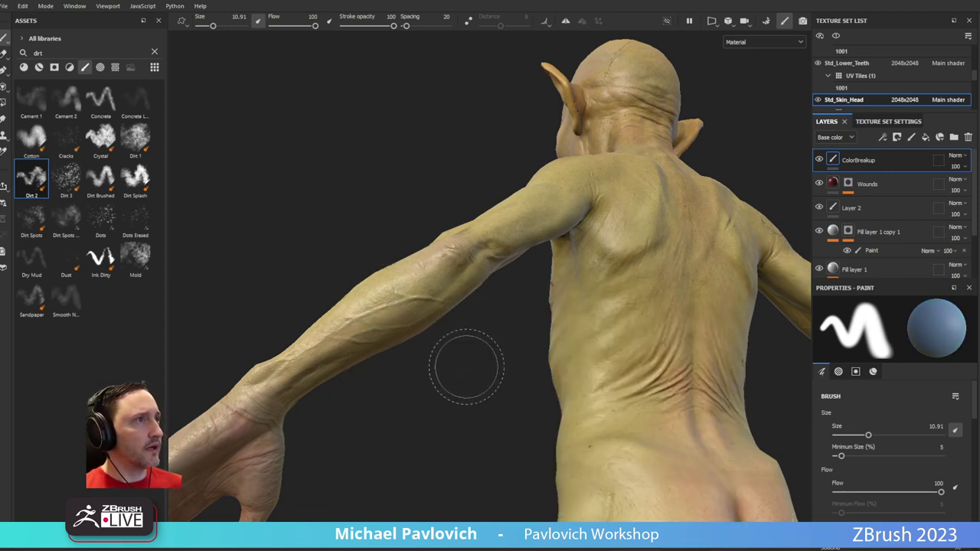
pyautogui.rightClick(467, 364)
pyautogui.moveTo(635, 515); pyautogui.dragTo(637, 390)
pyautogui.moveTo(601, 494); pyautogui.dragTo(489, 494)
pyautogui.keyDown('ctrl'); pyautogui.moveTo(347, 343); pyautogui.dragTo(324, 343, button='right'); pyautogui.keyUp('ctrl')
pyautogui.keyDown('alt'); pyautogui.moveTo(345, 346); pyautogui.dragTo(363, 301); pyautogui.keyUp('alt')
pyautogui.keyDown('ctrl'); pyautogui.moveTo(363, 302); pyautogui.dragTo(366, 301, button='right'); pyautogui.keyUp('ctrl')
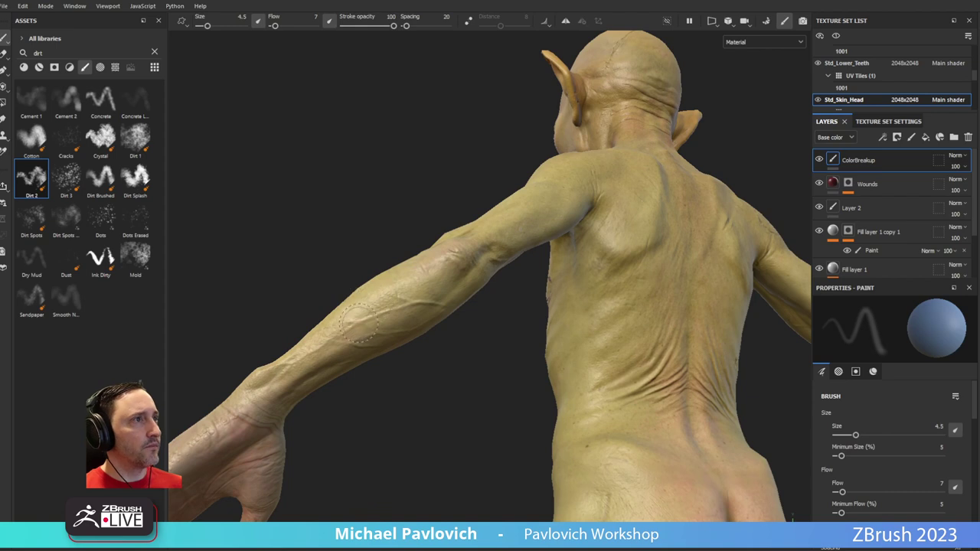
pyautogui.keyDown('alt'); pyautogui.moveTo(422, 310); pyautogui.dragTo(476, 363); pyautogui.keyUp('alt')
pyautogui.keyDown('ctrl'); pyautogui.moveTo(381, 305); pyautogui.dragTo(372, 303, button='right'); pyautogui.keyUp('ctrl')
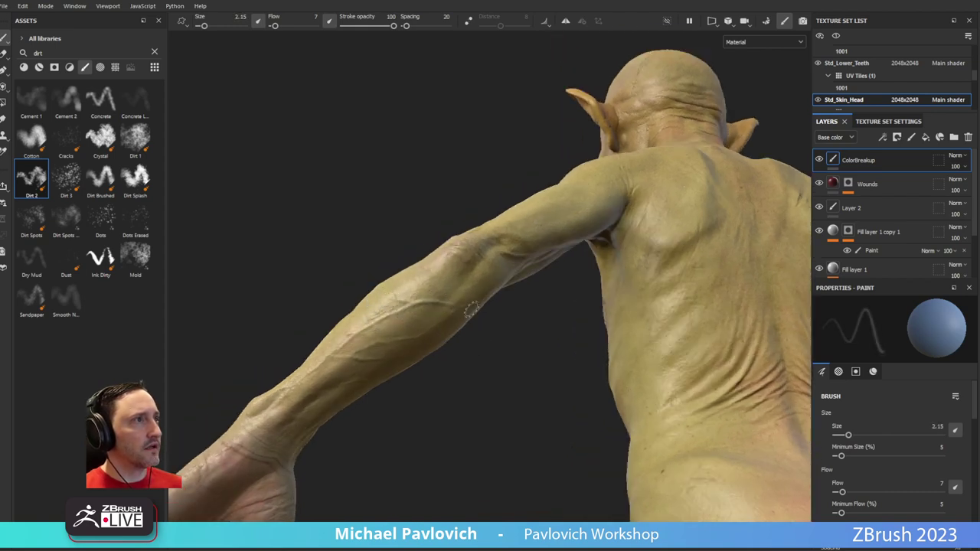
pyautogui.keyDown('alt'); pyautogui.moveTo(463, 309); pyautogui.dragTo(427, 305); pyautogui.keyUp('alt')
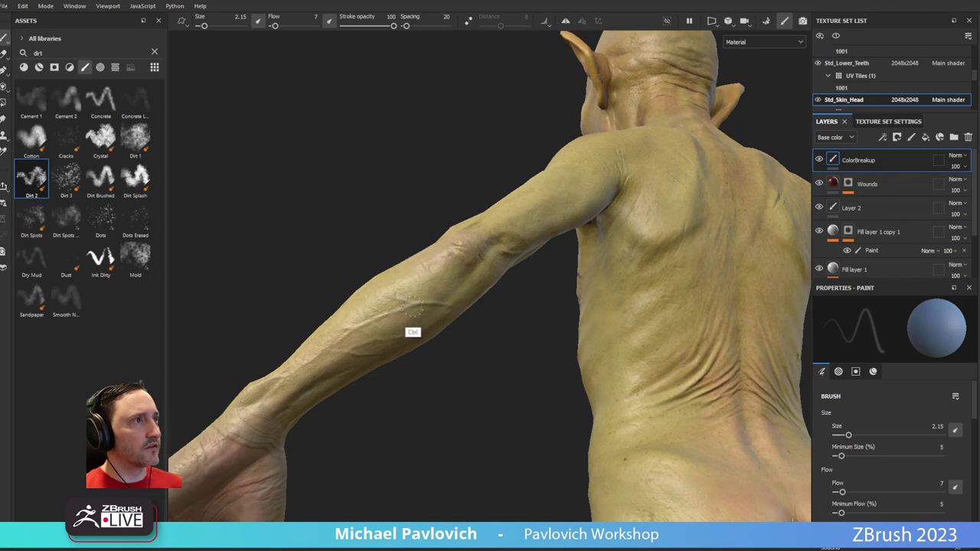
# Review the texture export settings and the output maps of the Character_Creator template, then close without exporting
pyautogui.keyDown('alt'); pyautogui.moveTo(398, 360); pyautogui.dragTo(627, 237); pyautogui.keyUp('alt')
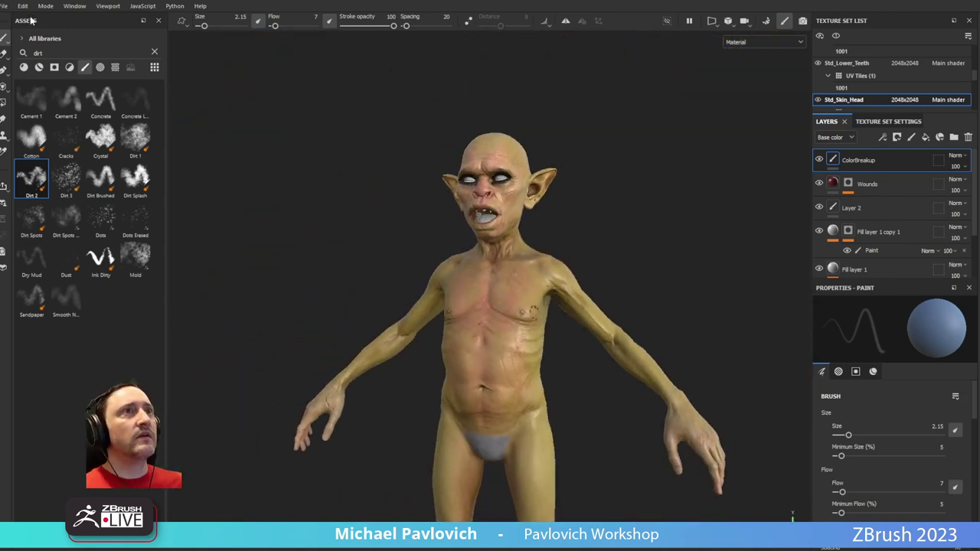
pyautogui.click(3, 6)
pyautogui.click(34, 151)
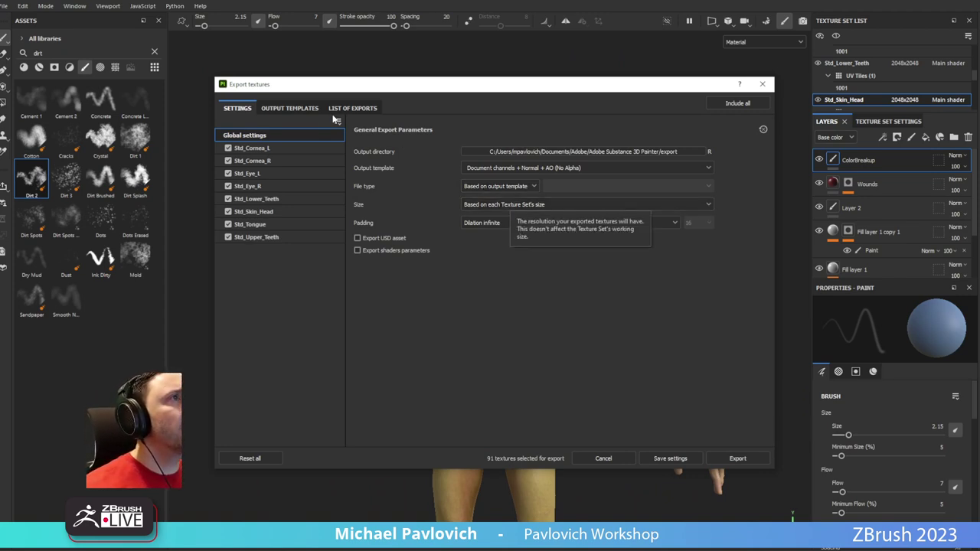
pyautogui.click(307, 109)
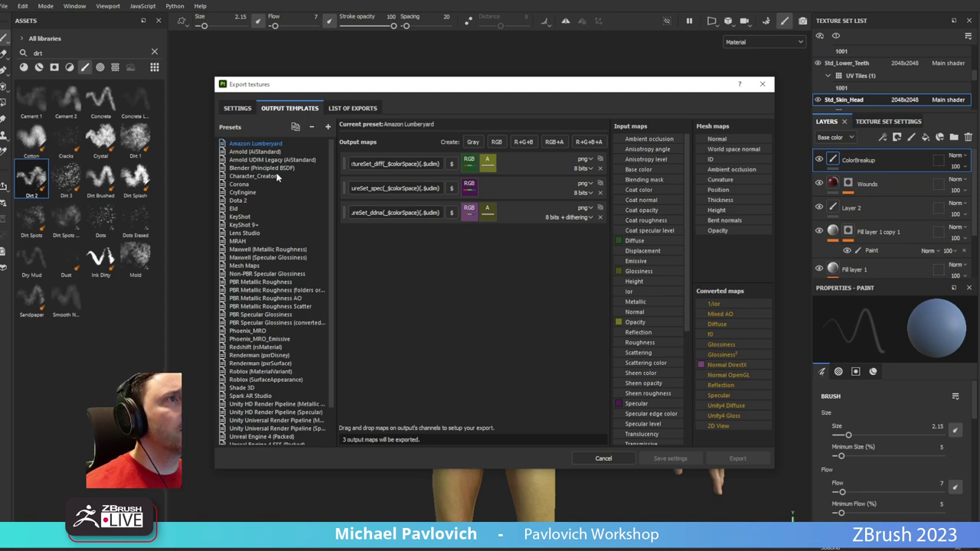
pyautogui.click(253, 176)
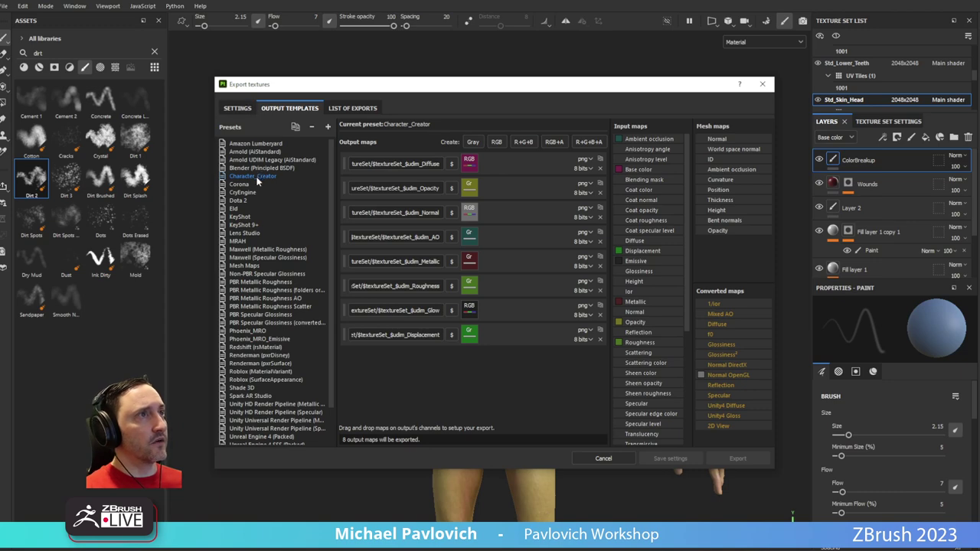
pyautogui.click(238, 108)
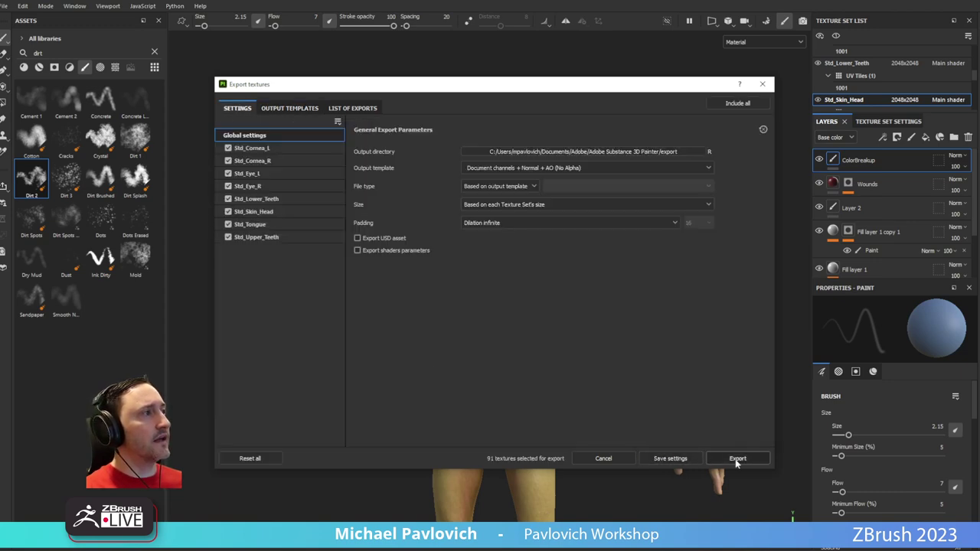
pyautogui.click(762, 84)
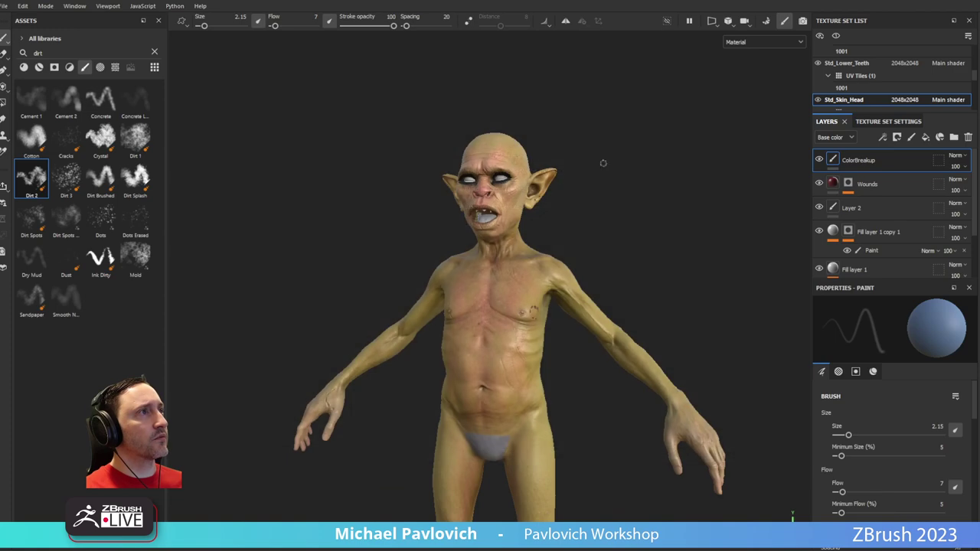
# Switch to Character Creator and import the Substance Painter textures from the Goblin2/Painter/Goblin2Body_001 folder
pyautogui.keyDown('alt'); pyautogui.moveTo(593, 248); pyautogui.dragTo(620, 274); pyautogui.keyUp('alt')
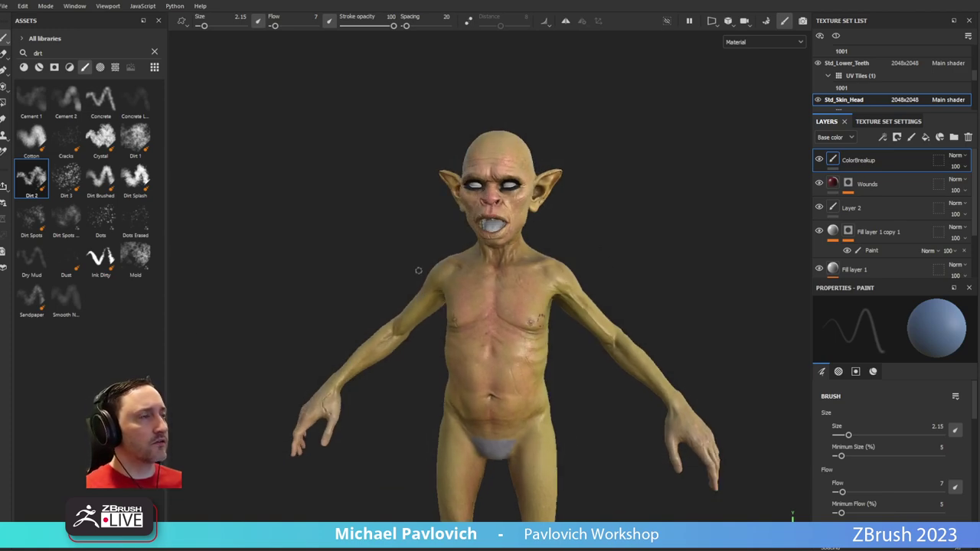
pyautogui.hotkey('alt', 'Tab')
pyautogui.keyDown('alt'); pyautogui.moveTo(596, 257); pyautogui.dragTo(565, 242); pyautogui.keyUp('alt')
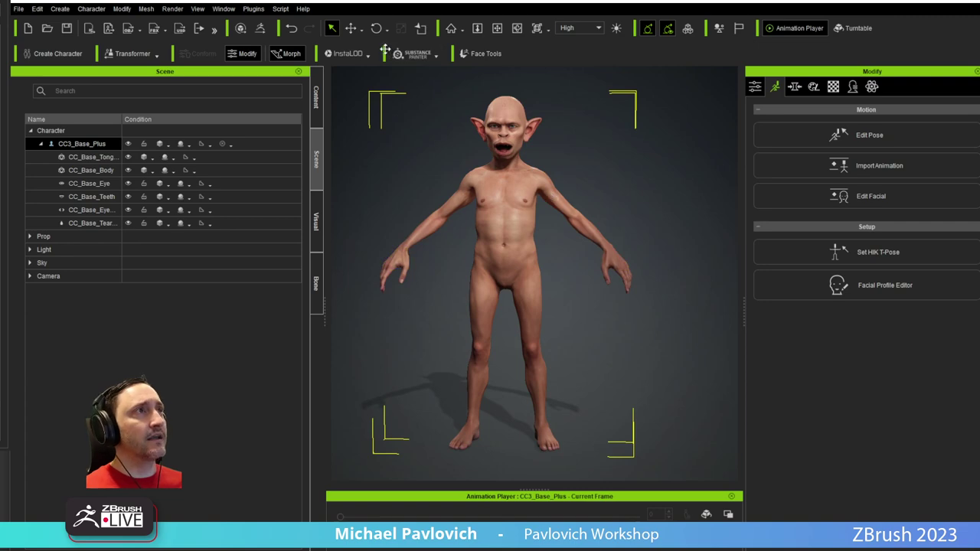
pyautogui.click(420, 55)
pyautogui.click(433, 85)
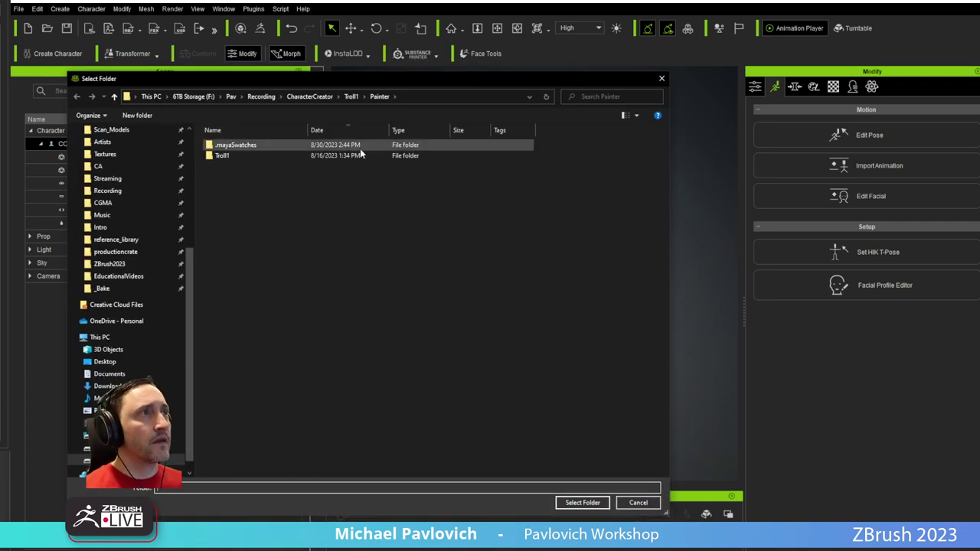
pyautogui.click(310, 98)
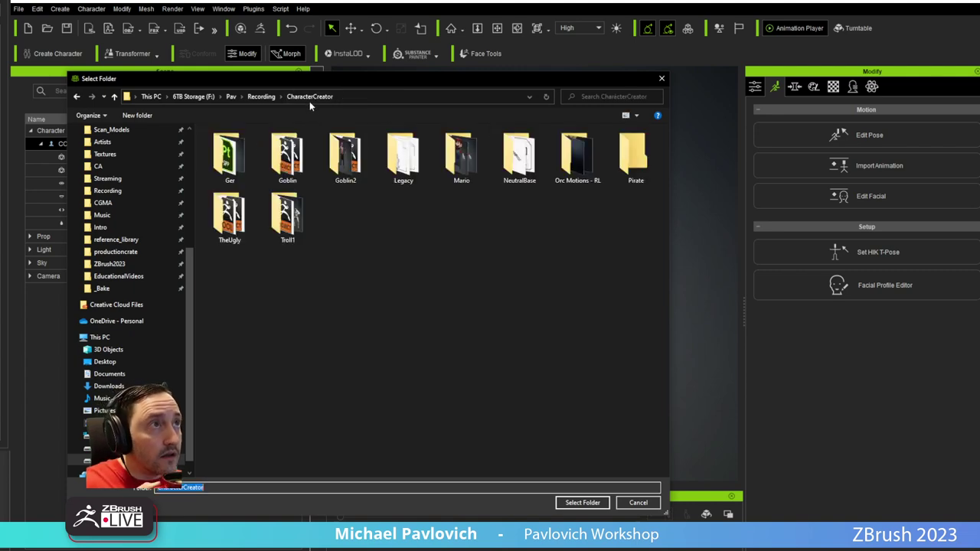
pyautogui.doubleClick(343, 157)
pyautogui.doubleClick(263, 166)
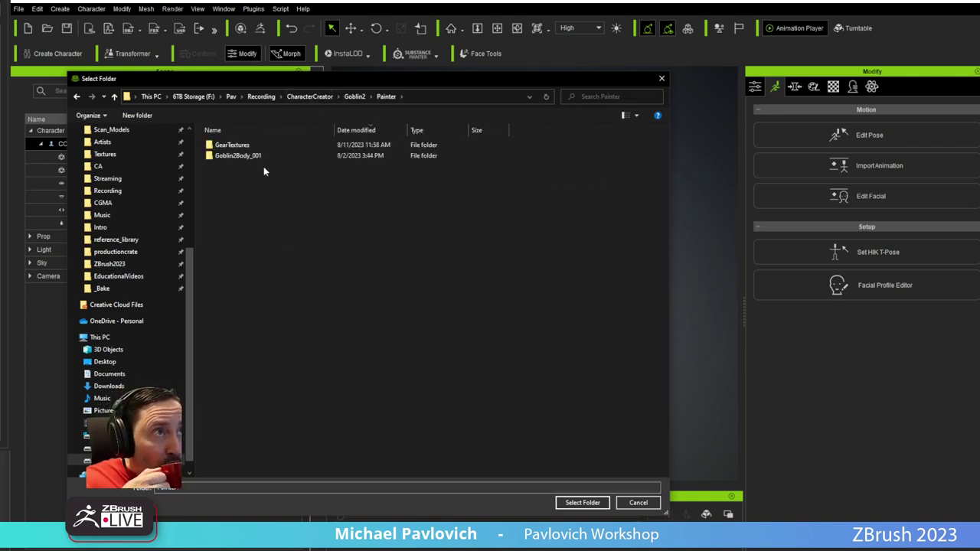
pyautogui.doubleClick(264, 153)
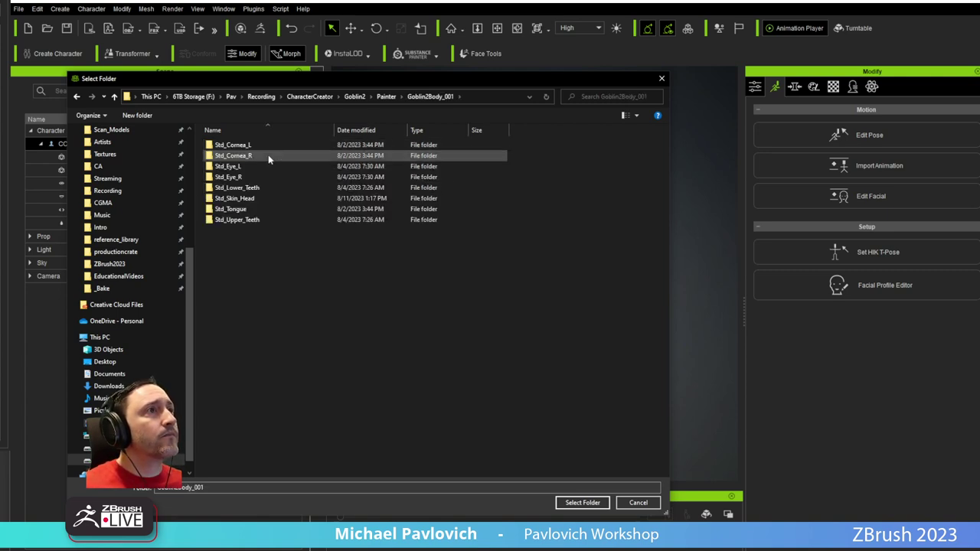
pyautogui.click(586, 503)
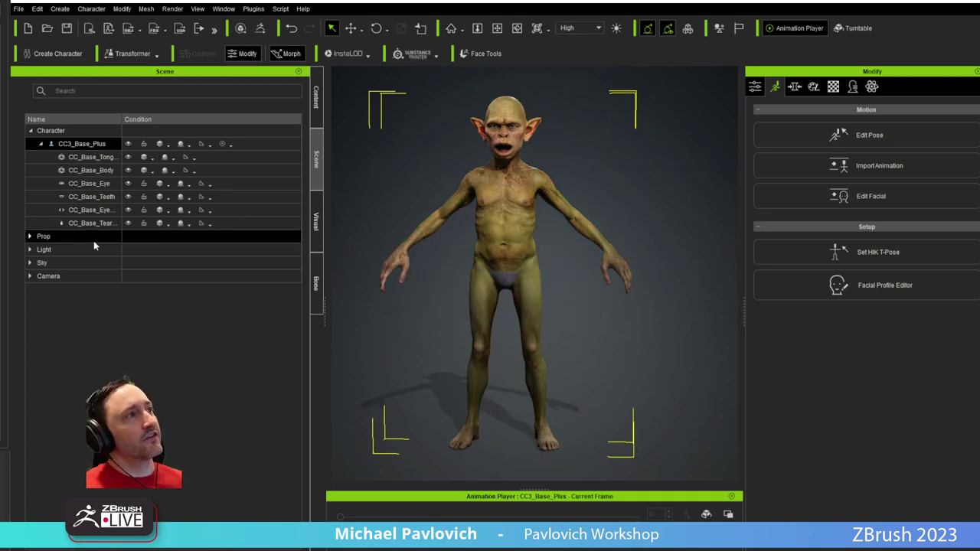
# Close the goblin's mouth by setting its mouth-open expression to 0 in the facial editor
pyautogui.keyDown('alt'); pyautogui.moveTo(581, 108); pyautogui.dragTo(486, 222); pyautogui.keyUp('alt')
pyautogui.keyDown('alt'); pyautogui.moveTo(486, 222); pyautogui.dragTo(498, 146, button='right'); pyautogui.keyUp('alt')
pyautogui.keyDown('alt'); pyautogui.moveTo(498, 146); pyautogui.dragTo(550, 319, button='middle'); pyautogui.keyUp('alt')
pyautogui.keyDown('alt'); pyautogui.moveTo(550, 319); pyautogui.dragTo(632, 291); pyautogui.keyUp('alt')
pyautogui.keyDown('alt'); pyautogui.moveTo(632, 291); pyautogui.dragTo(610, 396, button='right'); pyautogui.keyUp('alt')
pyautogui.scroll(-2, 610, 396)
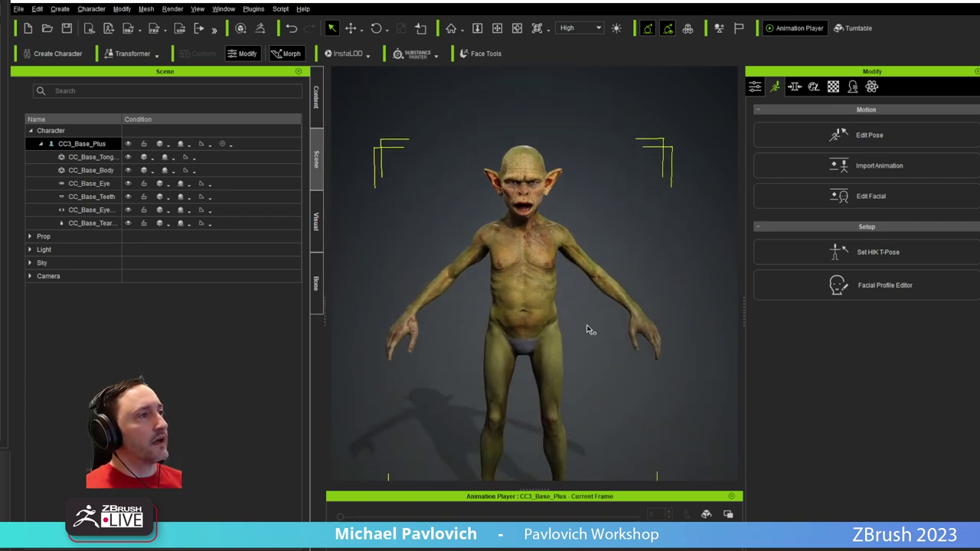
pyautogui.rightClick(578, 346)
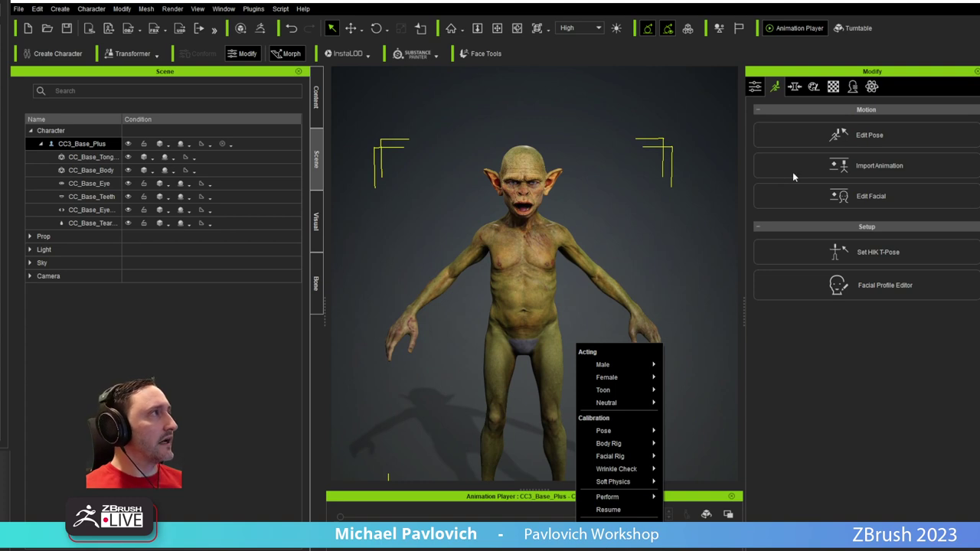
pyautogui.click(848, 196)
pyautogui.click(848, 197)
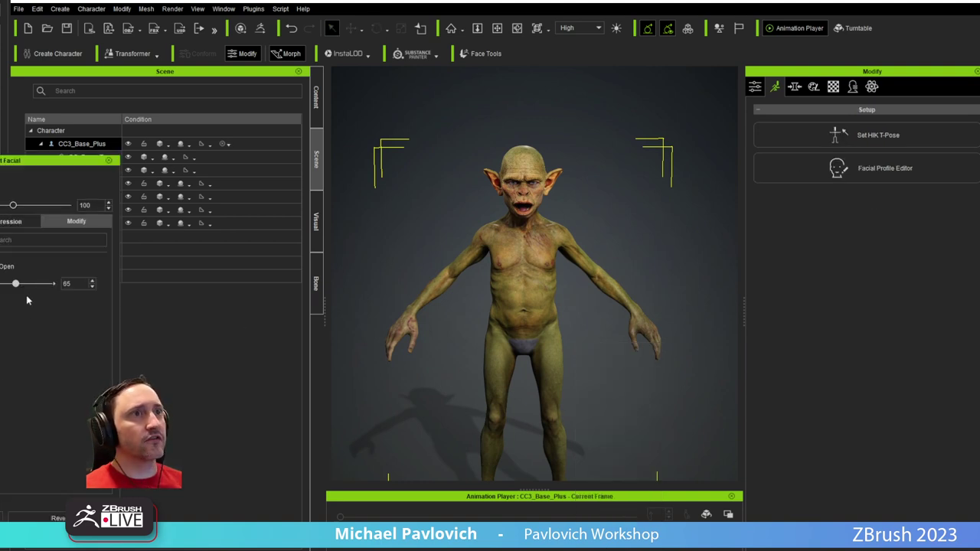
pyautogui.moveTo(19, 289); pyautogui.dragTo(1, 288)
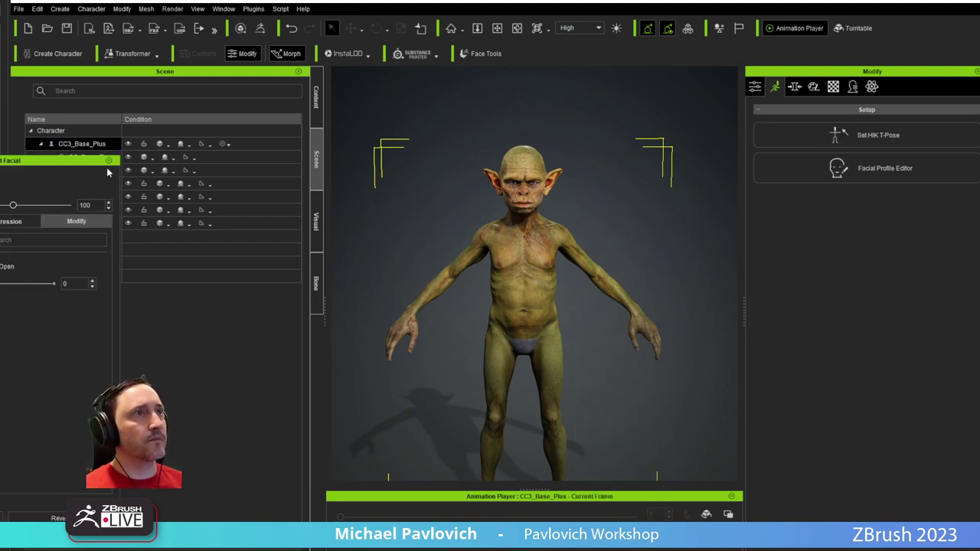
pyautogui.click(108, 160)
# Apply the male Walk_M acting motion to the goblin and play it
pyautogui.rightClick(577, 424)
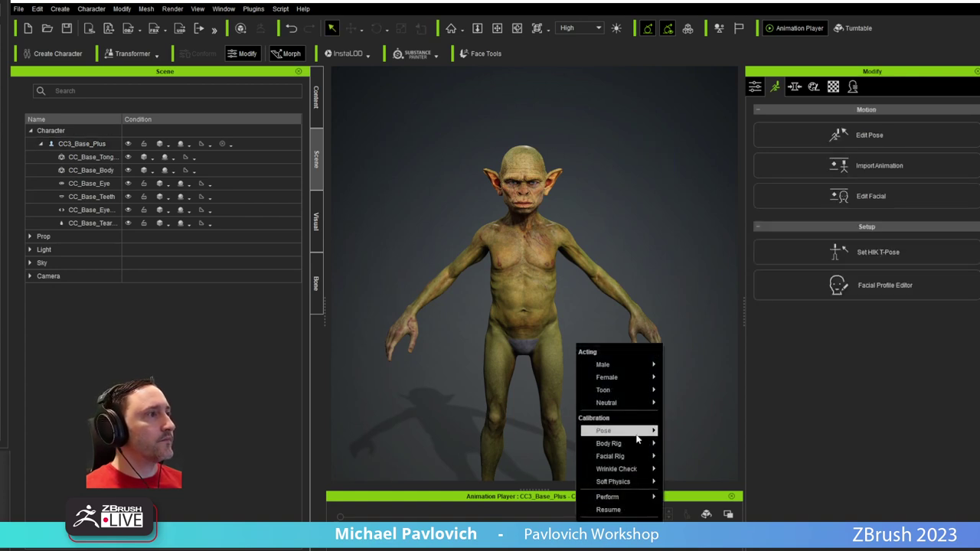
pyautogui.moveTo(638, 369)
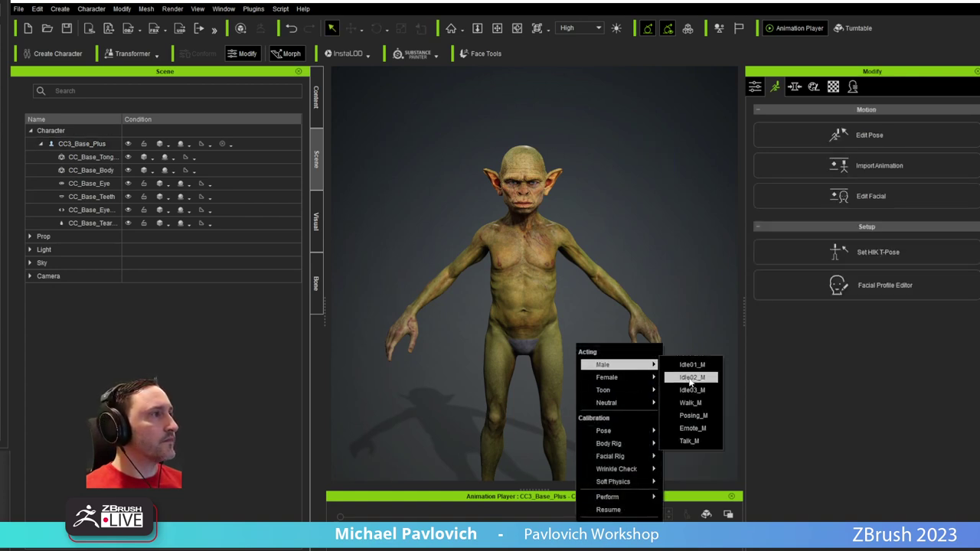
pyautogui.click(691, 394)
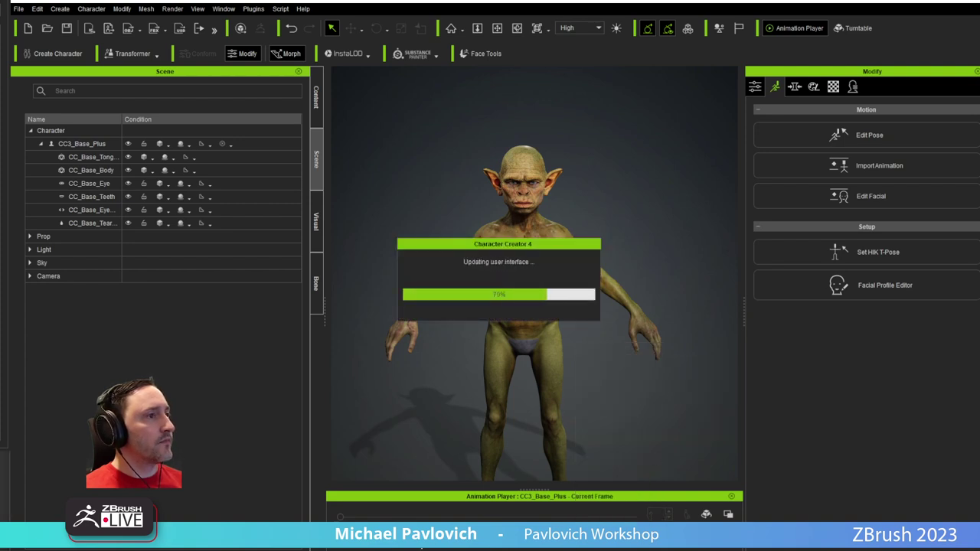
pyautogui.press('space')
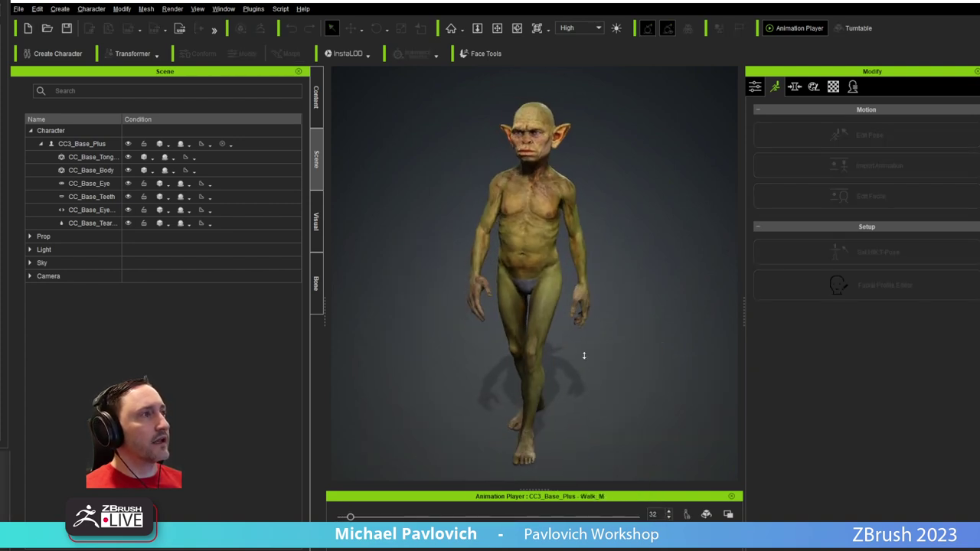
# Pause the walk animation and enable the viewport's ground grid in the preferences
pyautogui.click(37, 9)
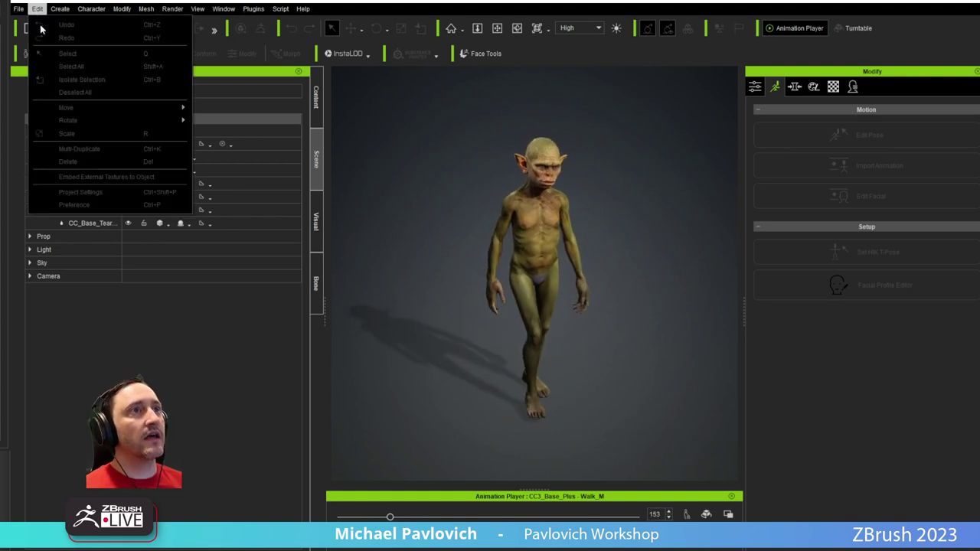
pyautogui.click(407, 548)
pyautogui.press('space')
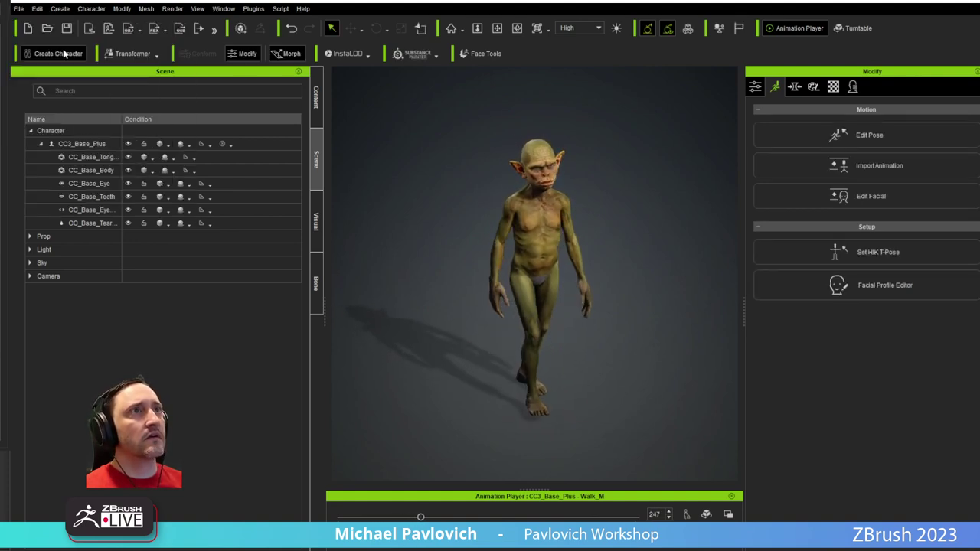
pyautogui.click(37, 9)
pyautogui.click(74, 204)
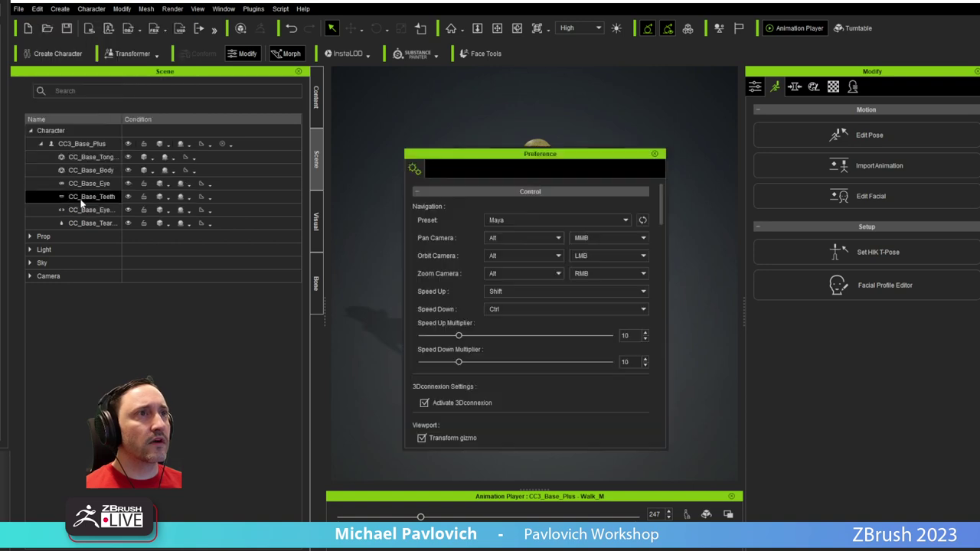
pyautogui.scroll(-5, 491, 322)
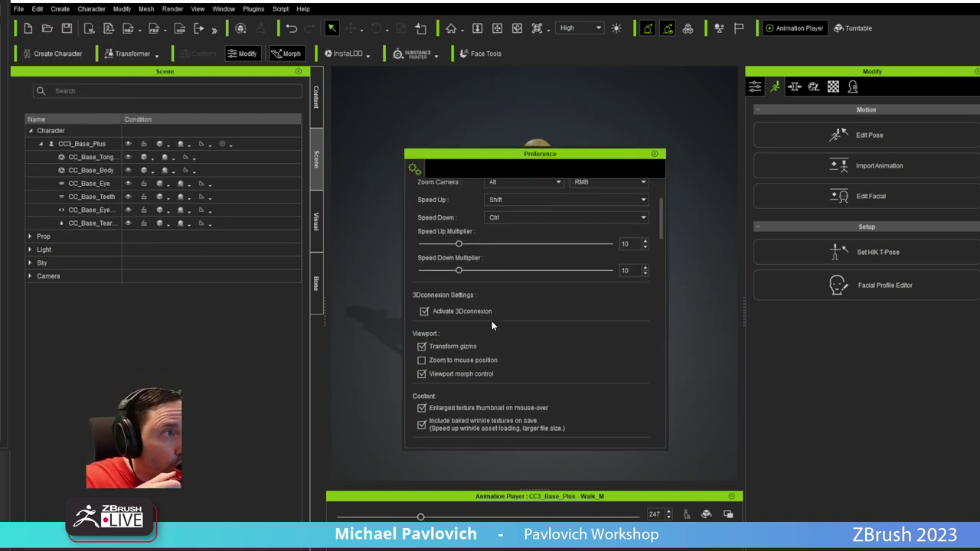
pyautogui.scroll(-6, 492, 321)
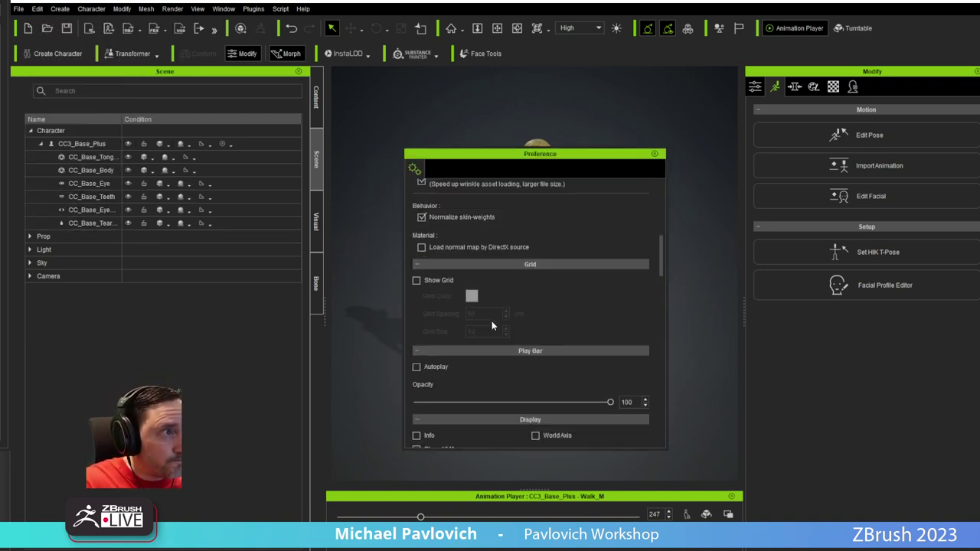
pyautogui.click(439, 280)
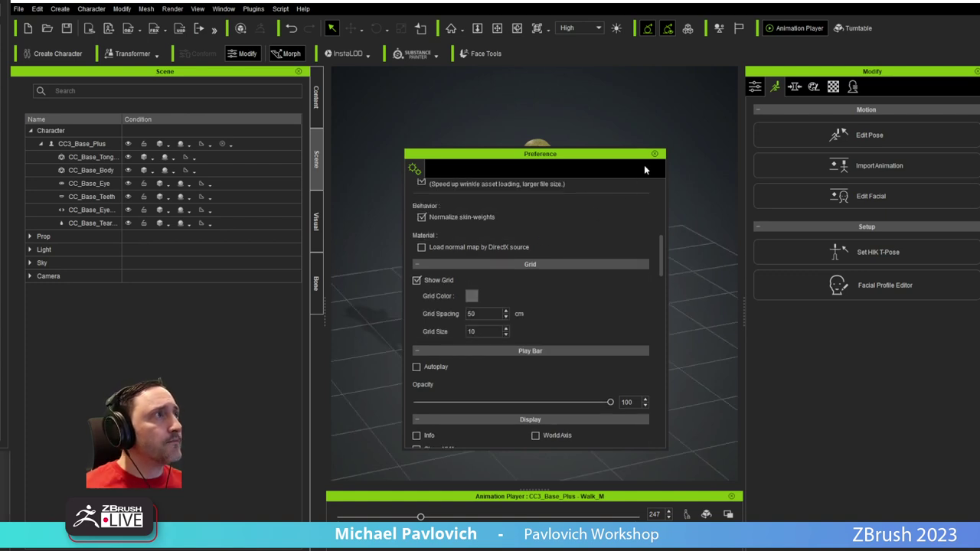
pyautogui.click(654, 154)
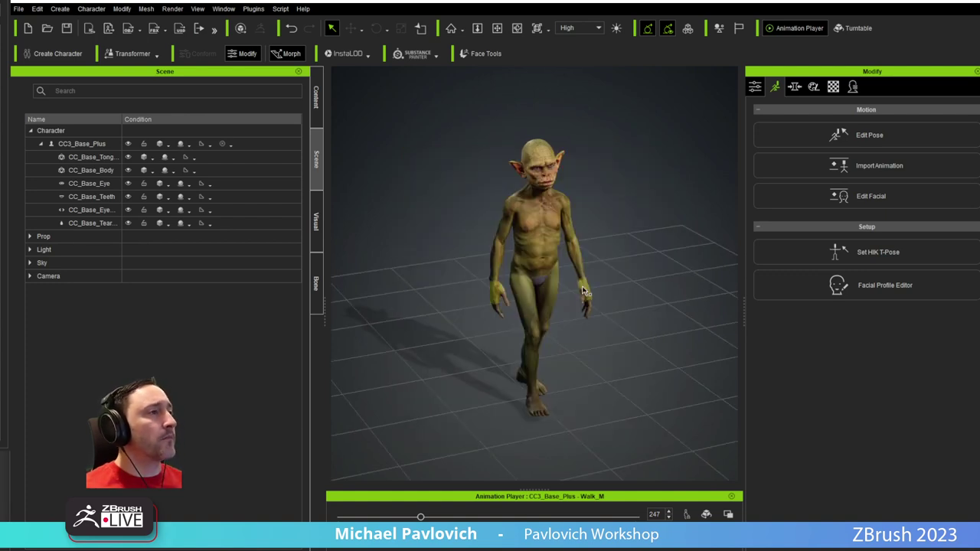
# Play the walk motion and examine the goblin's body, back and face from several angles
pyautogui.click(411, 549)
pyautogui.moveTo(476, 426); pyautogui.dragTo(675, 410, button='right')
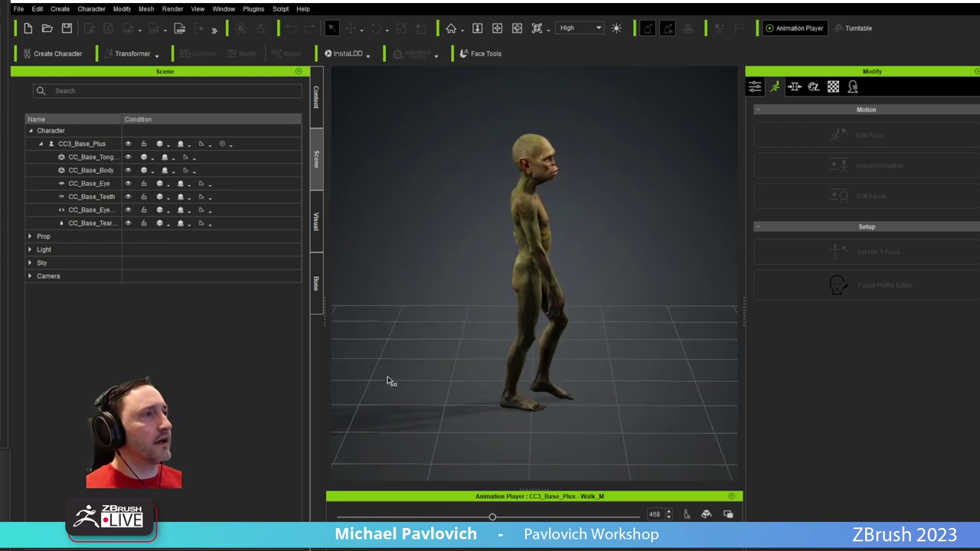
pyautogui.moveTo(406, 382); pyautogui.dragTo(488, 385, button='right')
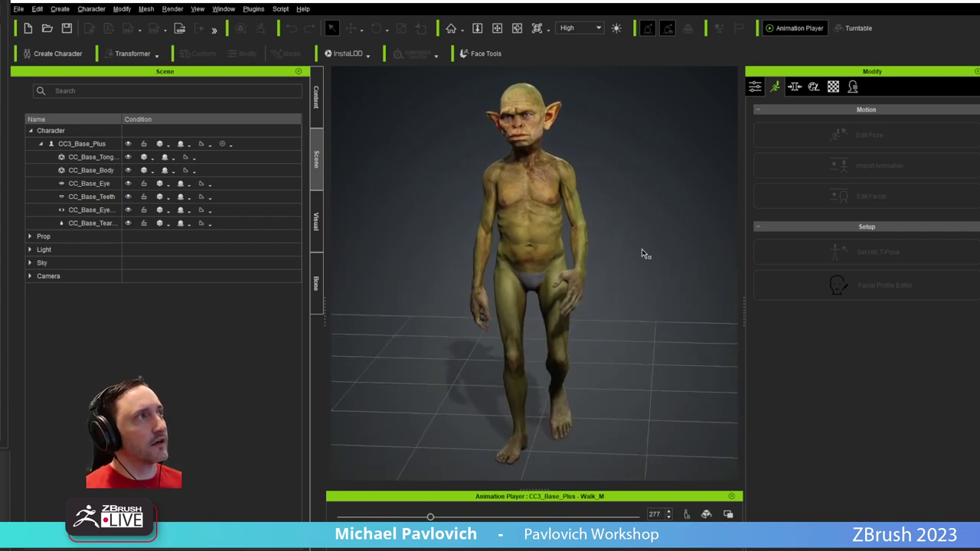
pyautogui.moveTo(678, 253); pyautogui.dragTo(517, 258, button='right')
pyautogui.moveTo(294, 238); pyautogui.dragTo(744, 257, button='right')
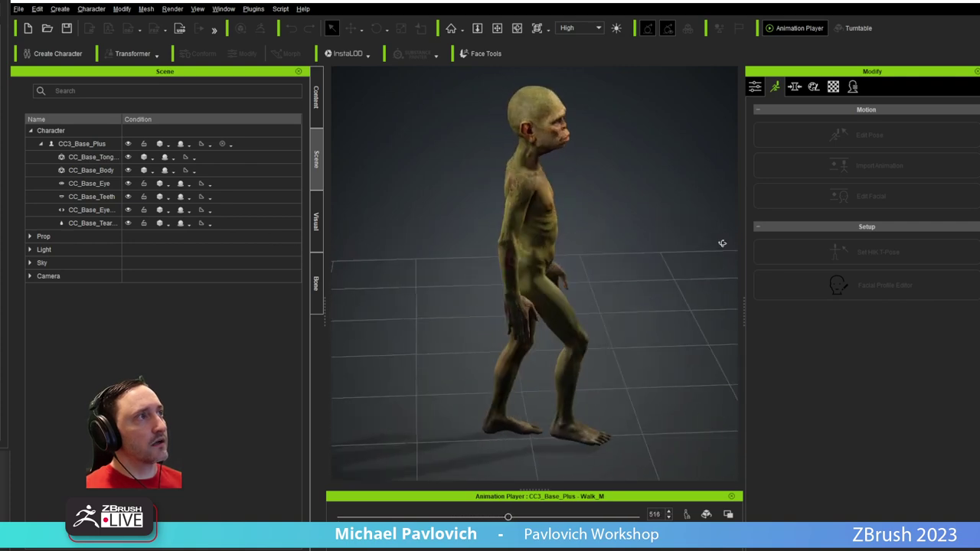
pyautogui.scroll(5, 515, 190)
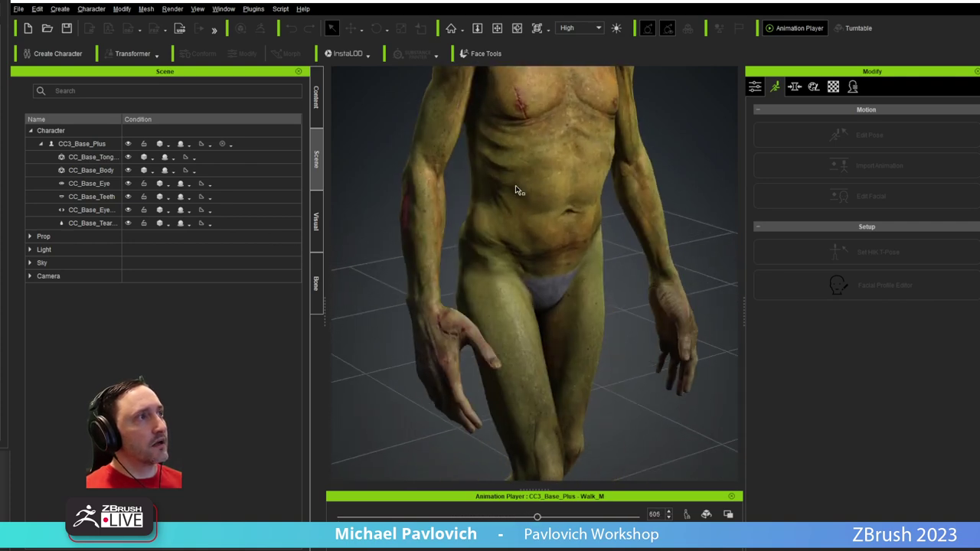
pyautogui.moveTo(515, 189); pyautogui.dragTo(670, 274, button='right')
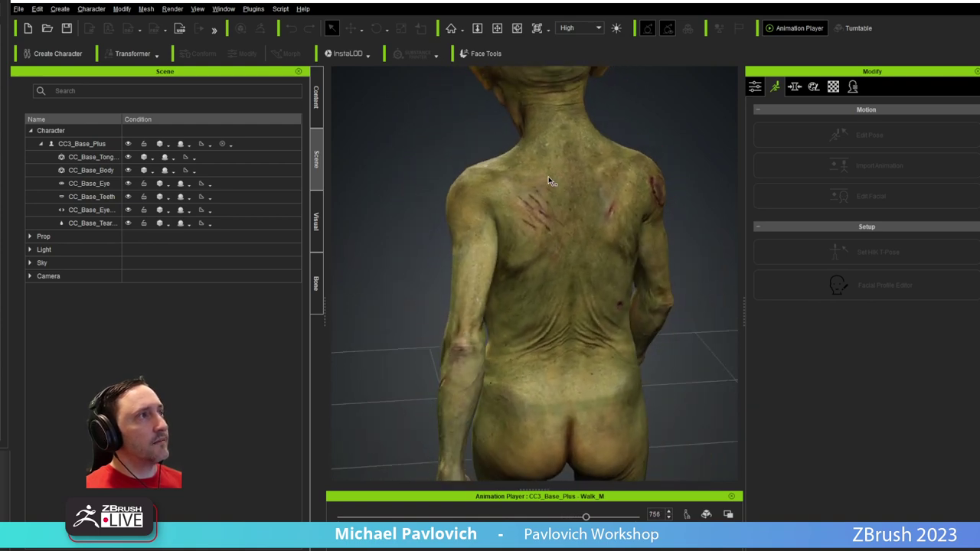
pyautogui.moveTo(548, 178); pyautogui.dragTo(548, 330, button='middle')
pyautogui.moveTo(549, 330); pyautogui.dragTo(765, 222, button='right')
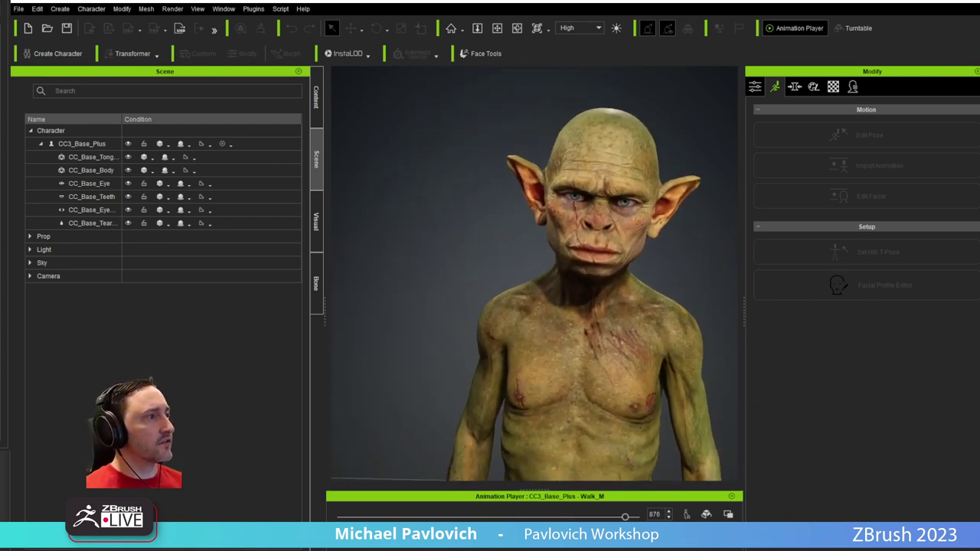
# Play the Dramatic_Male wrinkle-check calibration on the goblin's face and stop it
pyautogui.click(632, 531)
pyautogui.moveTo(633, 460)
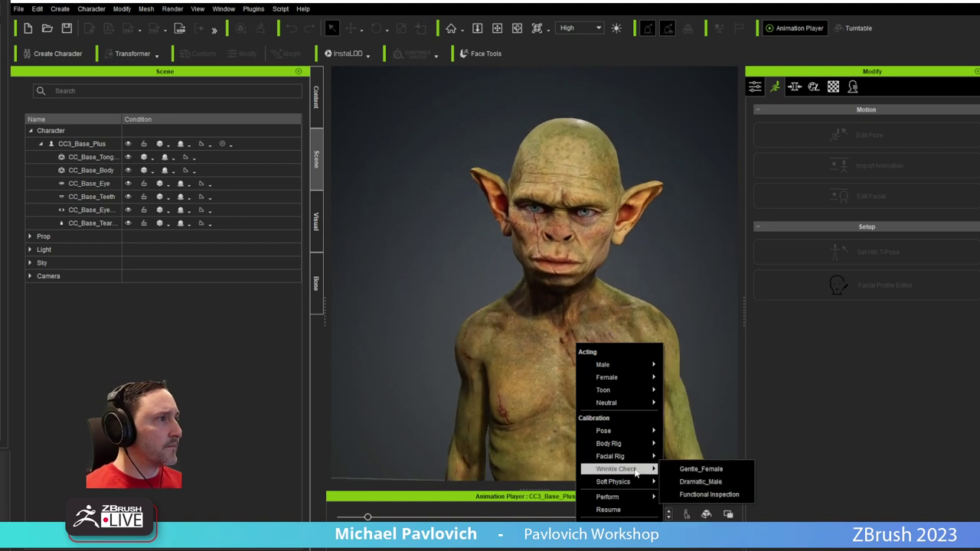
pyautogui.click(708, 482)
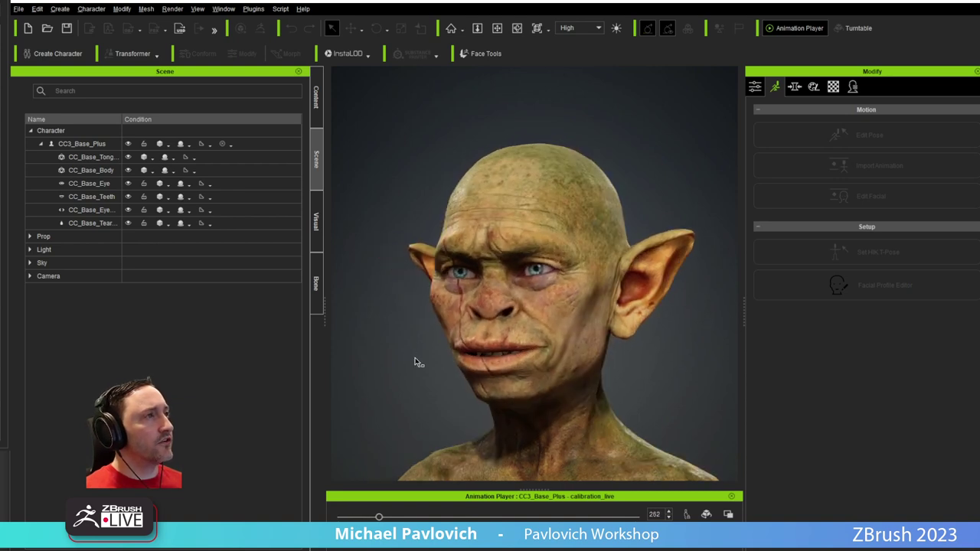
pyautogui.click(406, 548)
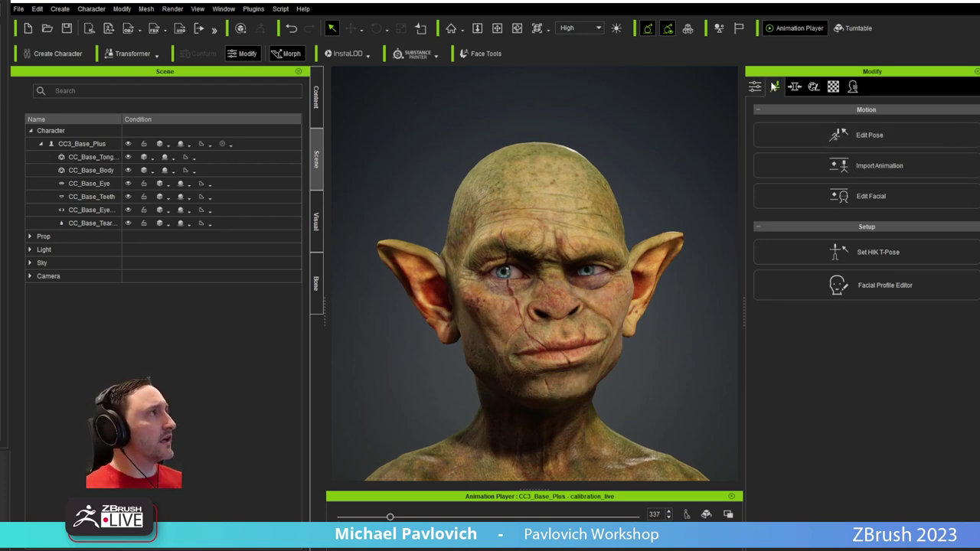
pyautogui.click(794, 86)
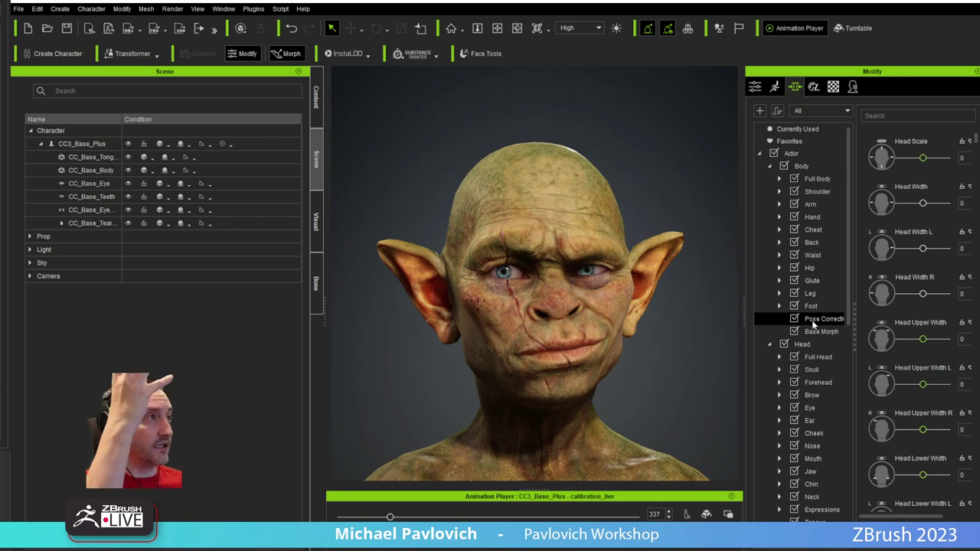
pyautogui.click(755, 86)
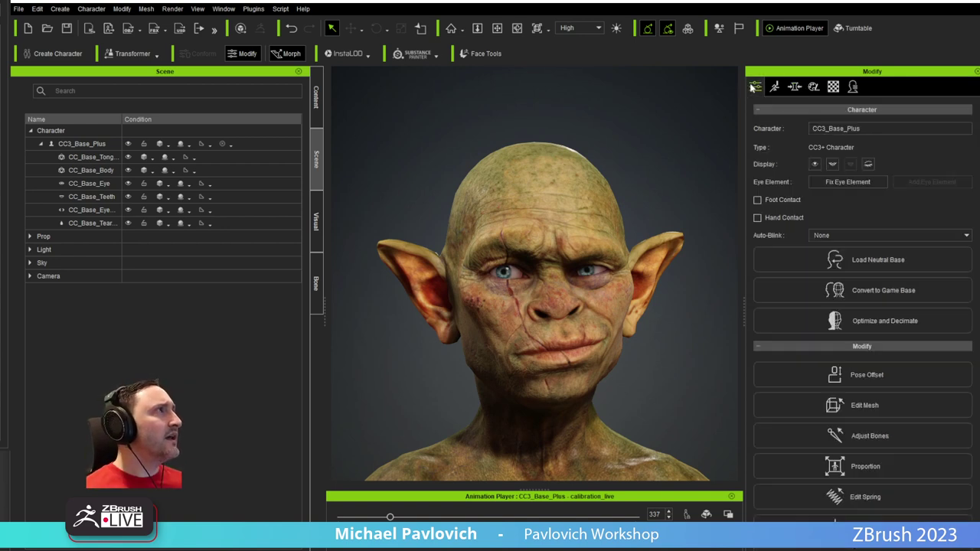
pyautogui.click(774, 87)
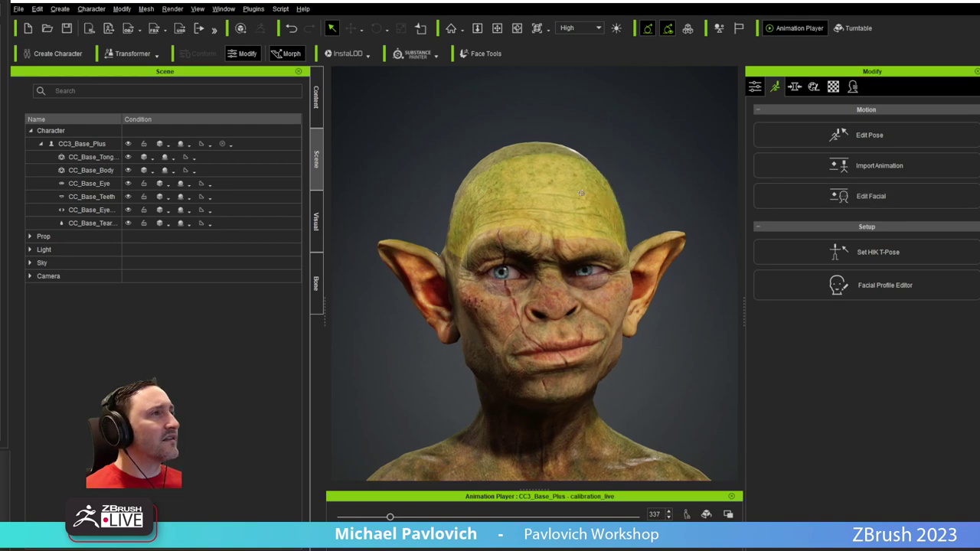
# Rewind the animation to frame 0 and apply the A-Pose calibration to the goblin
pyautogui.moveTo(389, 519); pyautogui.dragTo(291, 520)
pyautogui.scroll(-5, 503, 343)
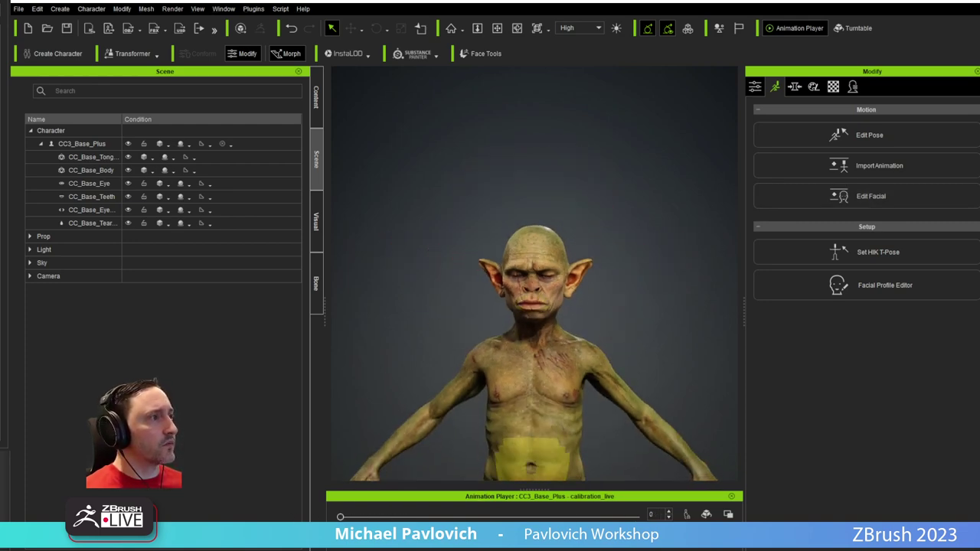
pyautogui.rightClick(579, 522)
pyautogui.moveTo(622, 434)
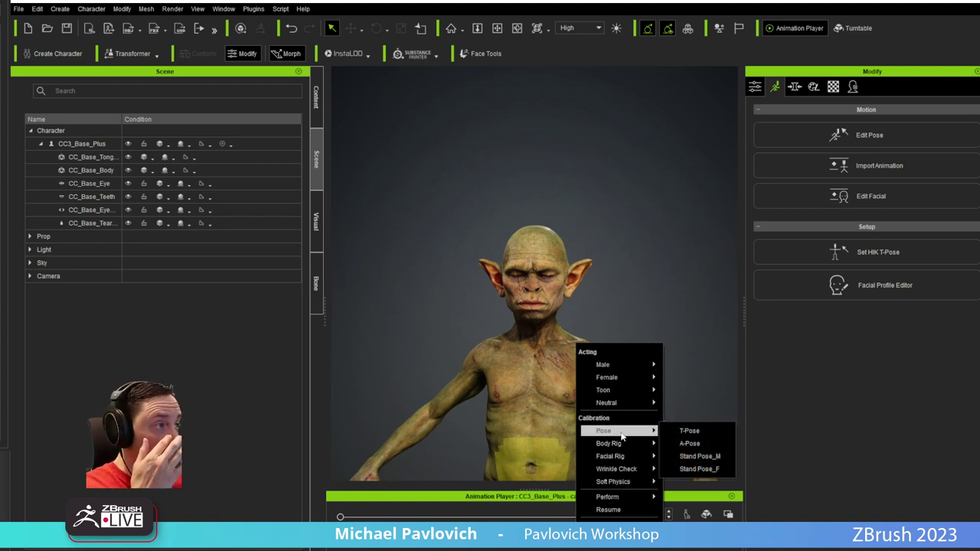
pyautogui.click(679, 444)
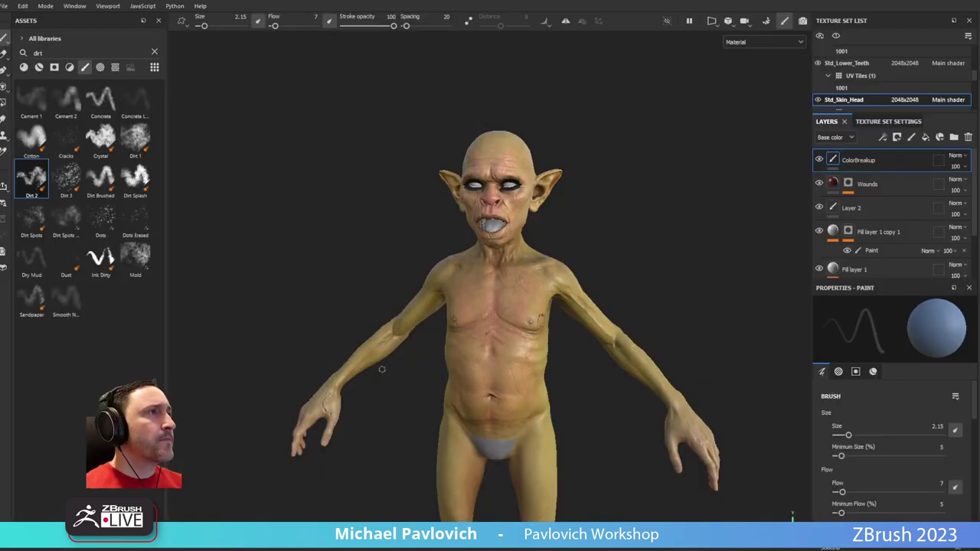
# Switch to Substance 3D Painter and add an ambient occlusion channel to the Std_Skin_Head texture set
pyautogui.click(888, 121)
pyautogui.scroll(-5, 904, 211)
pyautogui.scroll(10, 904, 211)
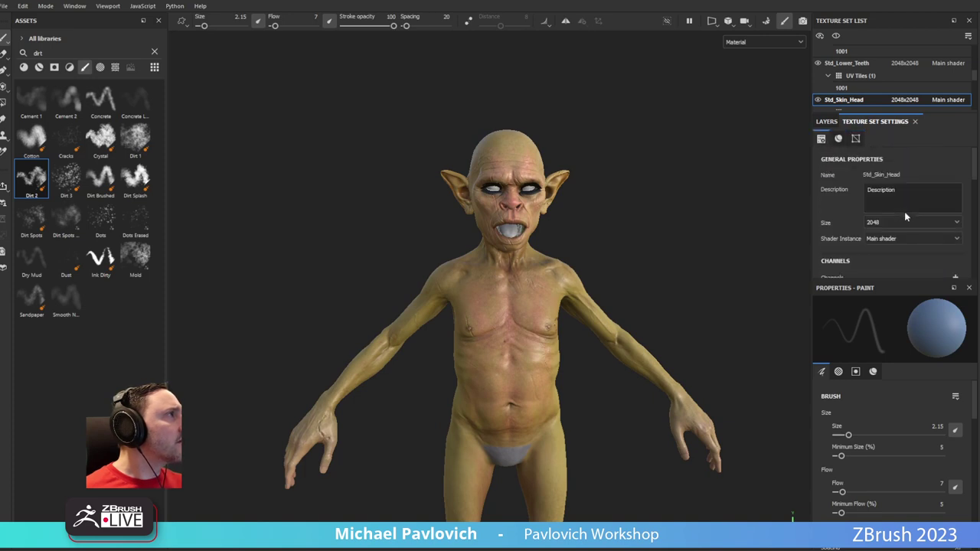
pyautogui.scroll(-1, 895, 209)
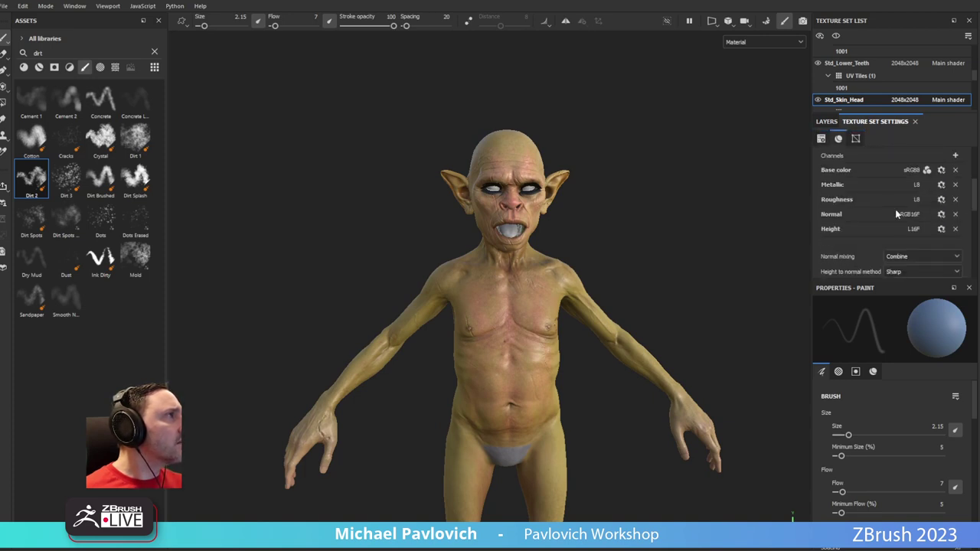
pyautogui.click(954, 188)
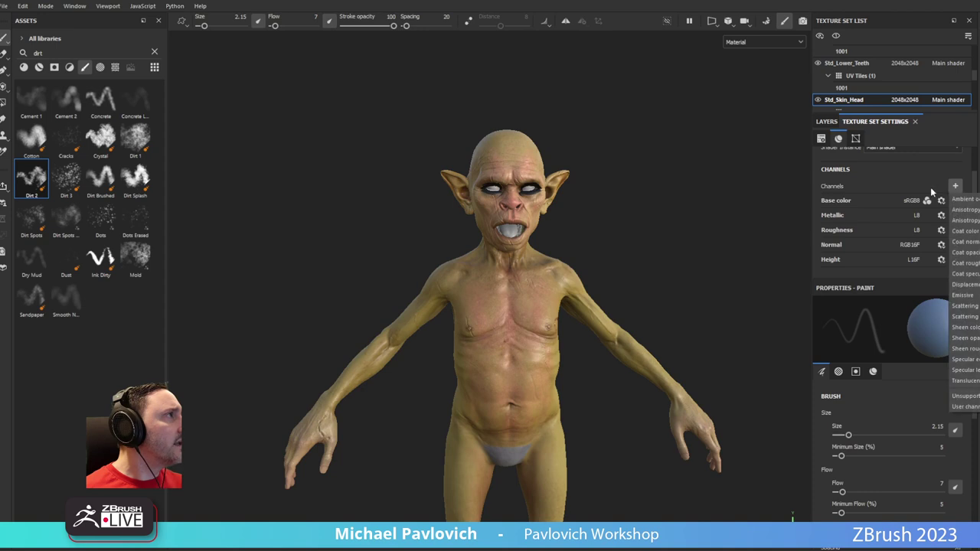
pyautogui.click(968, 201)
# Set the ambient occlusion mixing of the Std_Skin_Head texture set to Replace
pyautogui.scroll(-1, 865, 216)
pyautogui.scroll(-2, 867, 212)
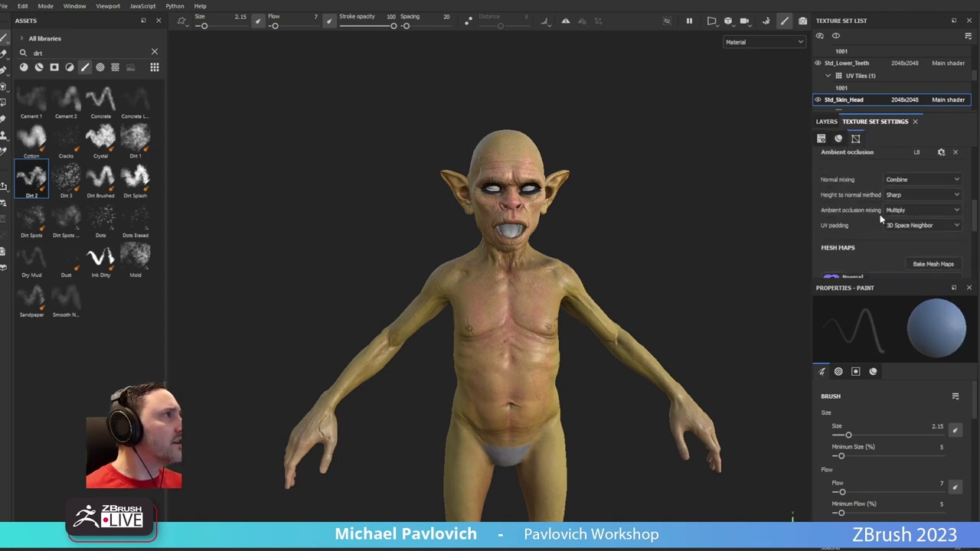
pyautogui.click(897, 210)
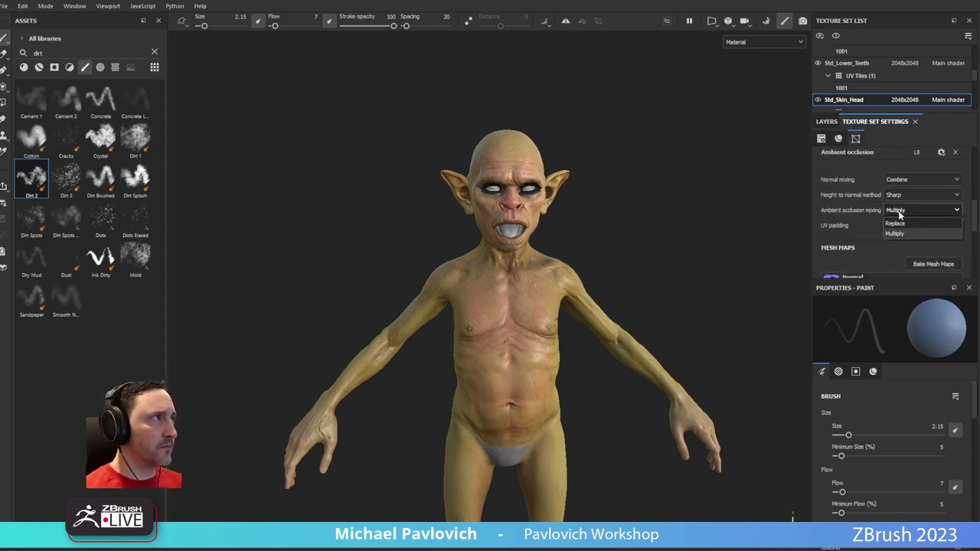
pyautogui.click(912, 226)
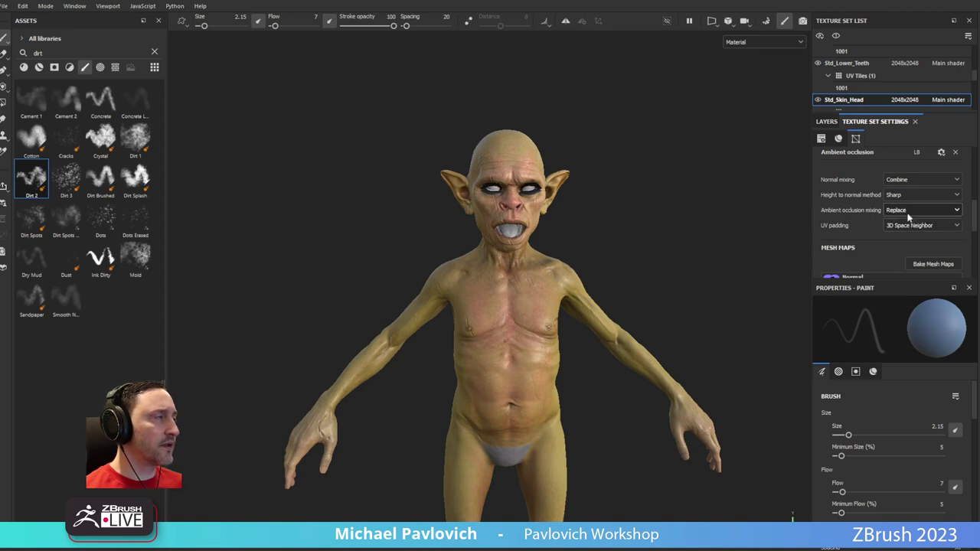
# Add a fill layer above ColorBreakup and search all asset types for "project"
pyautogui.click(827, 121)
pyautogui.scroll(-3, 850, 209)
pyautogui.scroll(3, 874, 204)
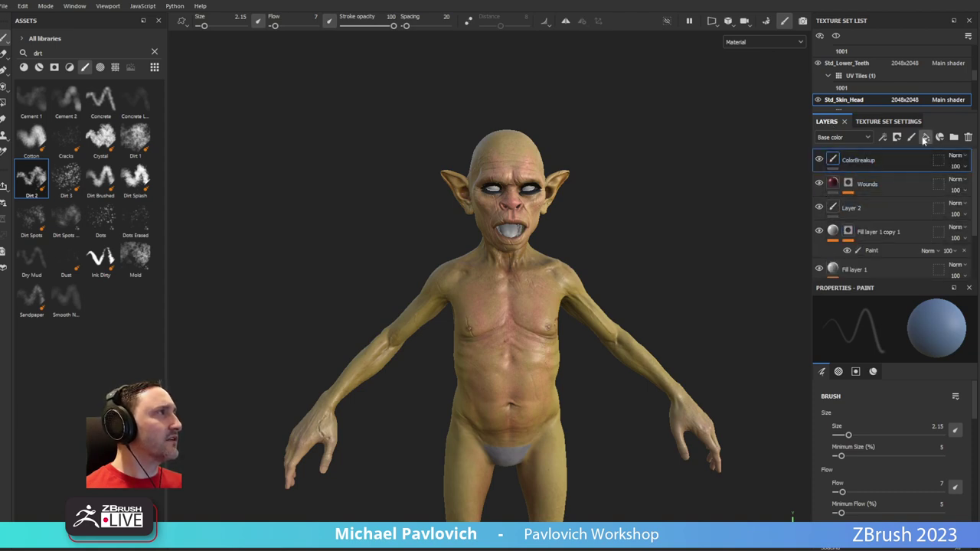
pyautogui.click(924, 137)
pyautogui.doubleClick(43, 53)
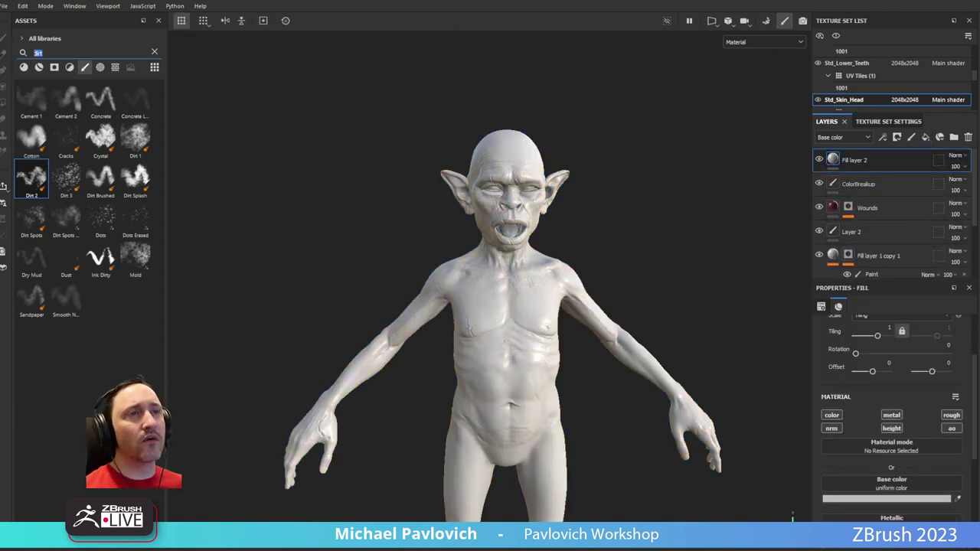
pyautogui.write('projec')
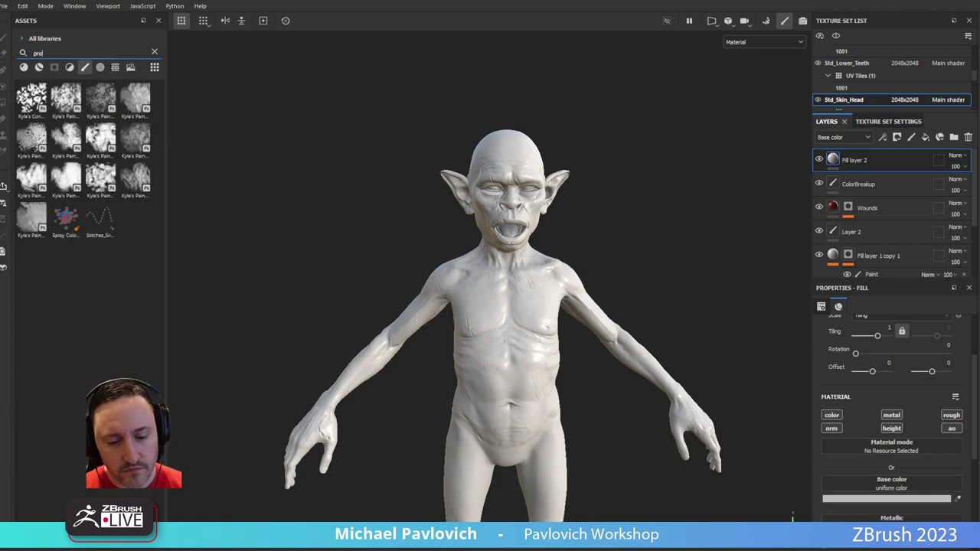
pyautogui.click(84, 67)
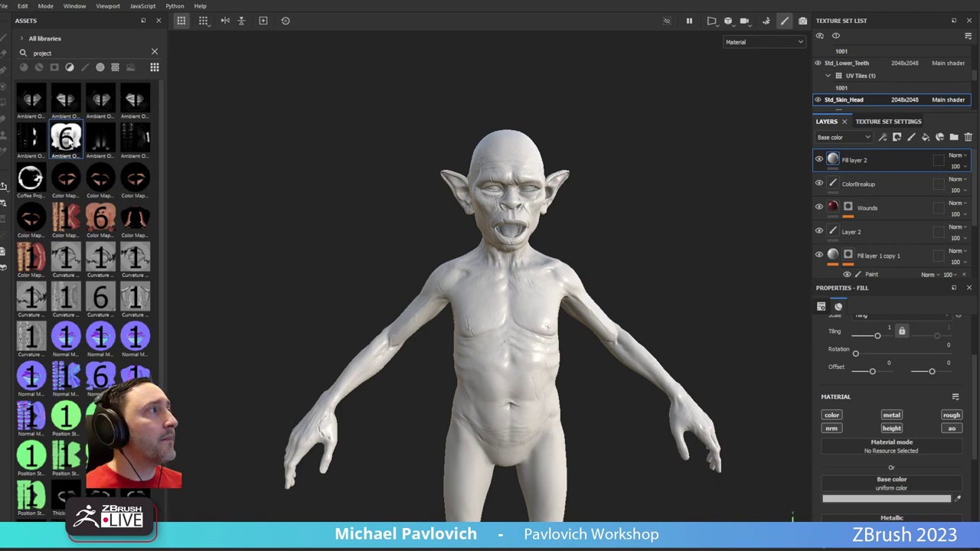
# Limit the new fill layer to the ao channel and assign the baked Std_Skin_Head ambient occlusion map to it
pyautogui.click(831, 415)
pyautogui.click(884, 430)
pyautogui.click(891, 416)
pyautogui.click(948, 416)
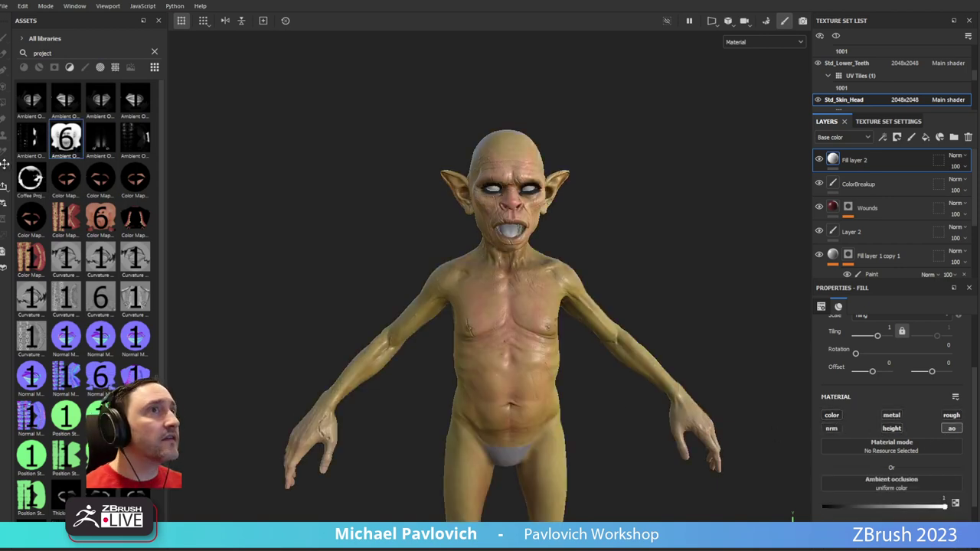
pyautogui.moveTo(53, 145); pyautogui.dragTo(889, 482)
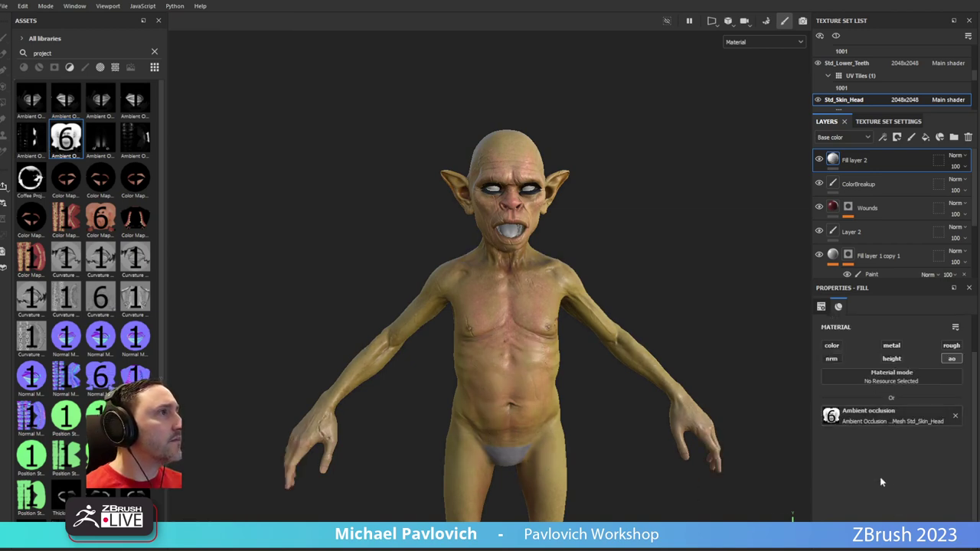
pyautogui.keyDown('alt'); pyautogui.moveTo(633, 319); pyautogui.dragTo(650, 300); pyautogui.keyUp('alt')
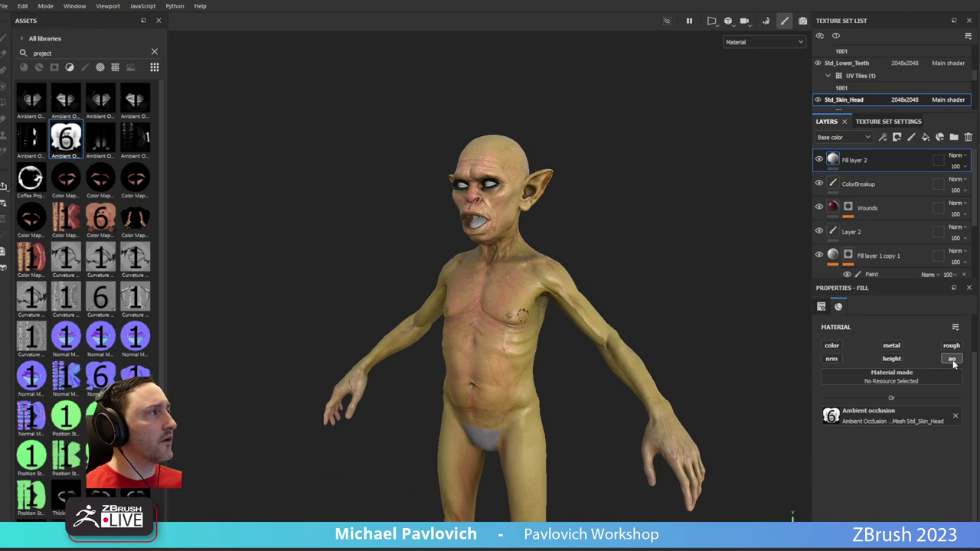
# Display only the ambient occlusion channel on the goblin in the viewport
pyautogui.keyDown('alt'); pyautogui.moveTo(649, 251); pyautogui.dragTo(665, 250); pyautogui.keyUp('alt')
pyautogui.click(736, 42)
pyautogui.click(749, 134)
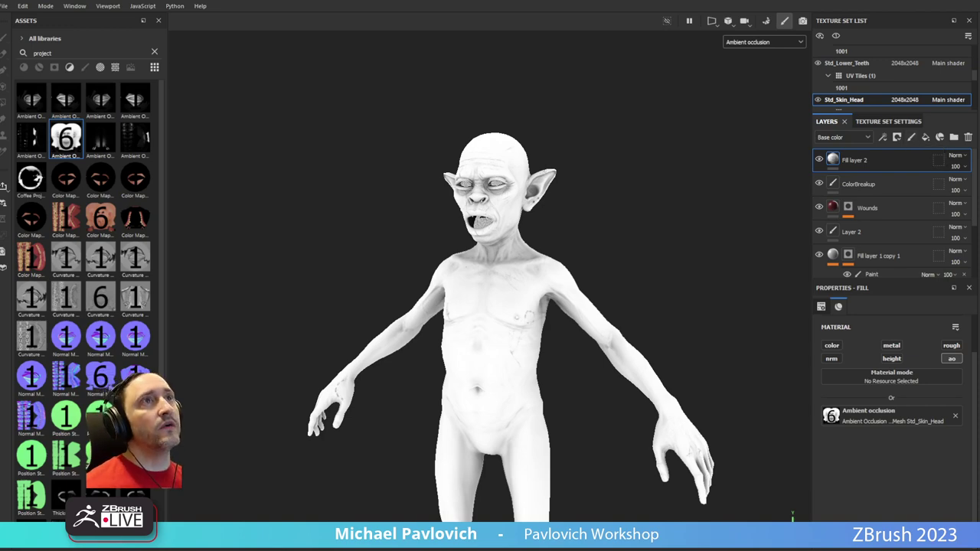
# Examine the PBR Metallic Roughness and PBR Metallic Roughness AO export templates, plus the ambient occlusion mixing setting of Std_Skin_Head
pyautogui.click(6, 6)
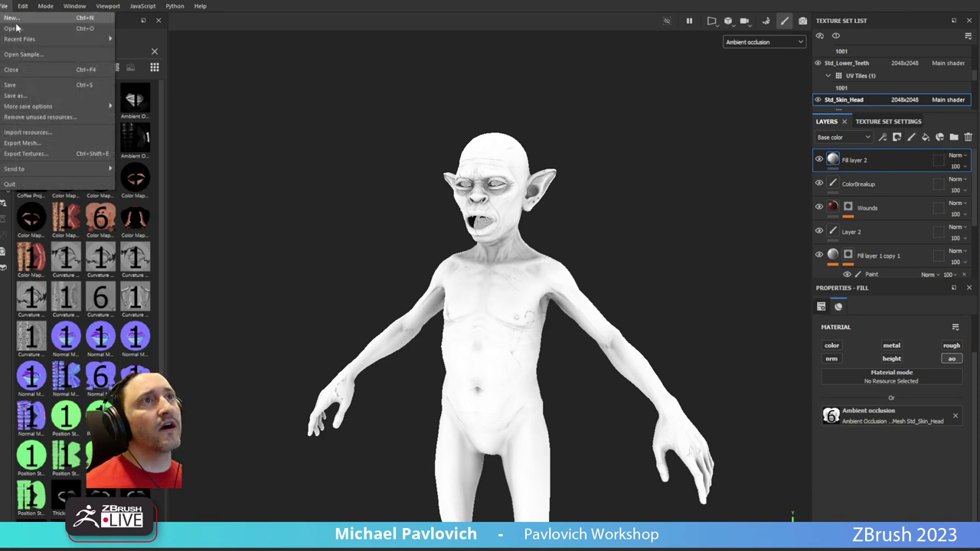
pyautogui.click(35, 159)
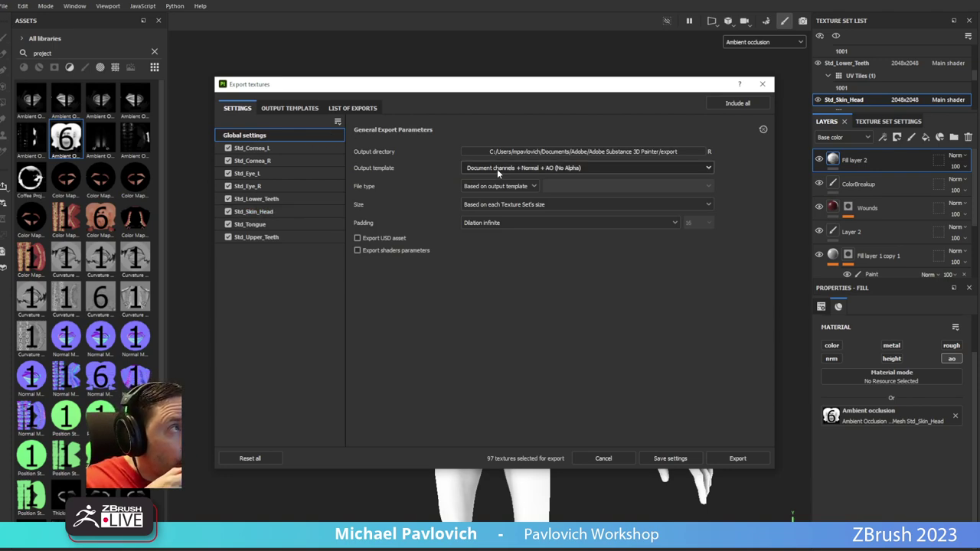
pyautogui.click(304, 109)
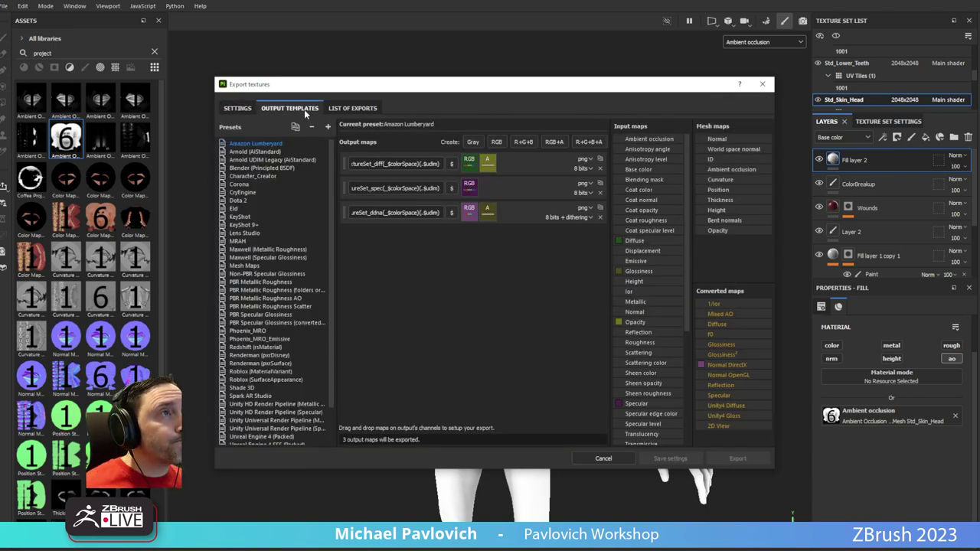
pyautogui.scroll(-2, 281, 245)
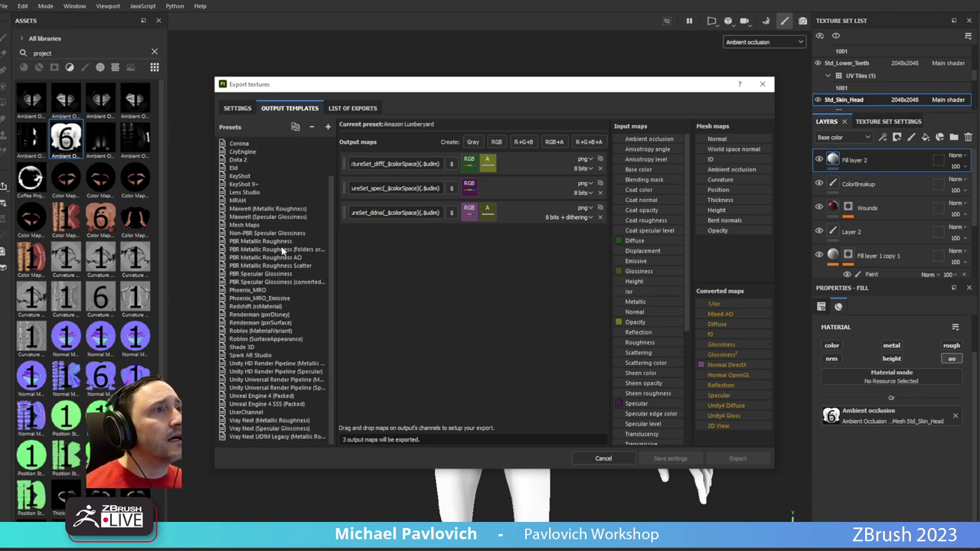
pyautogui.click(282, 243)
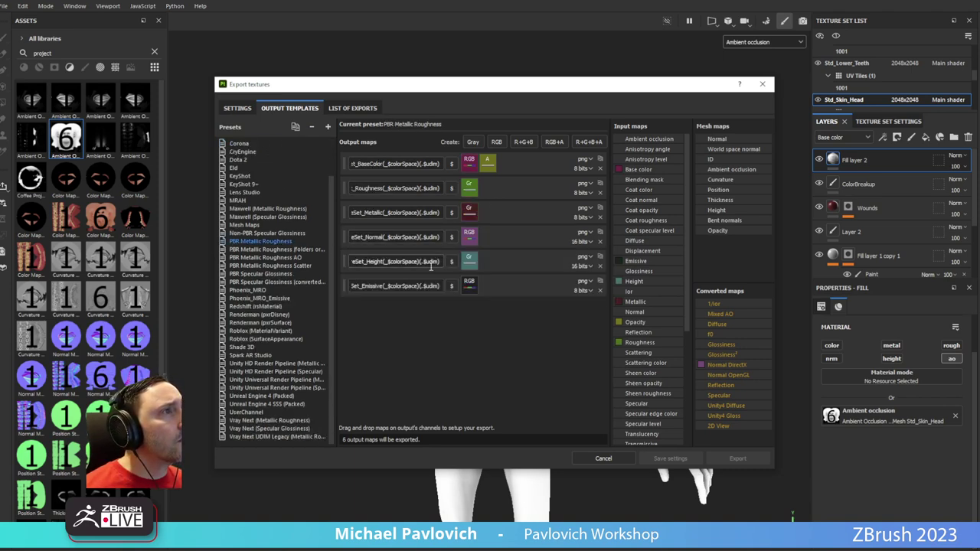
pyautogui.click(306, 258)
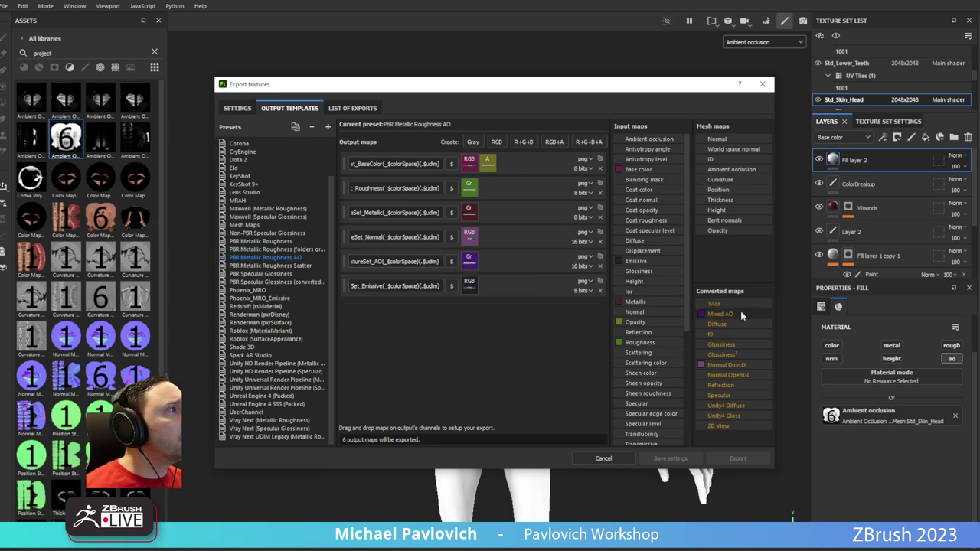
pyautogui.click(698, 312)
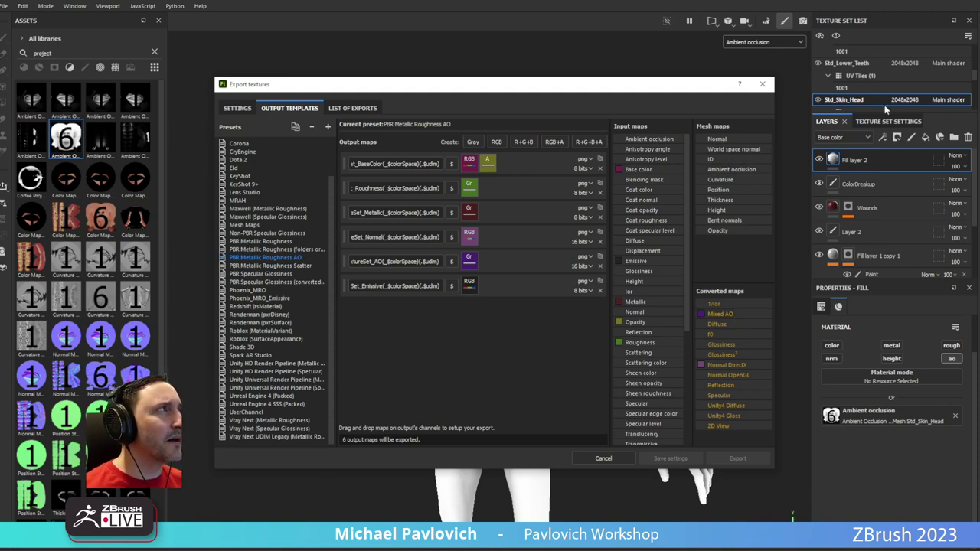
pyautogui.press('Escape')
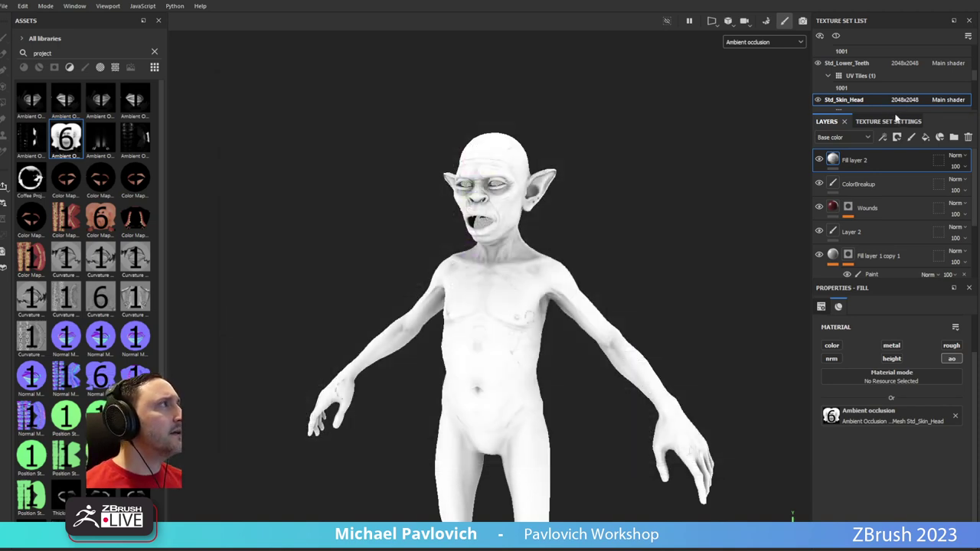
pyautogui.click(887, 120)
pyautogui.scroll(-3, 859, 182)
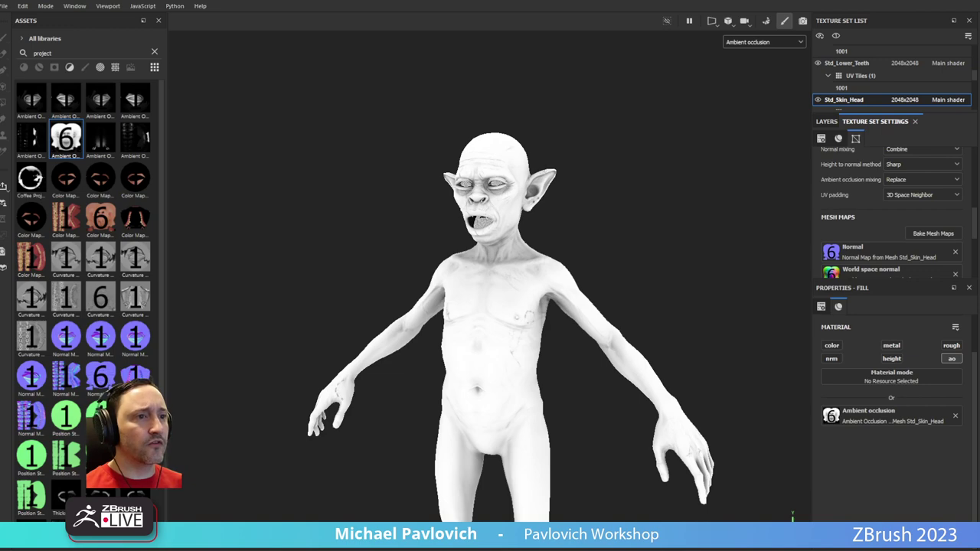
# Switch to Character Creator and examine the textured goblin from the front and at an angle
pyautogui.hotkey('alt', 'Tab')
pyautogui.press('f')
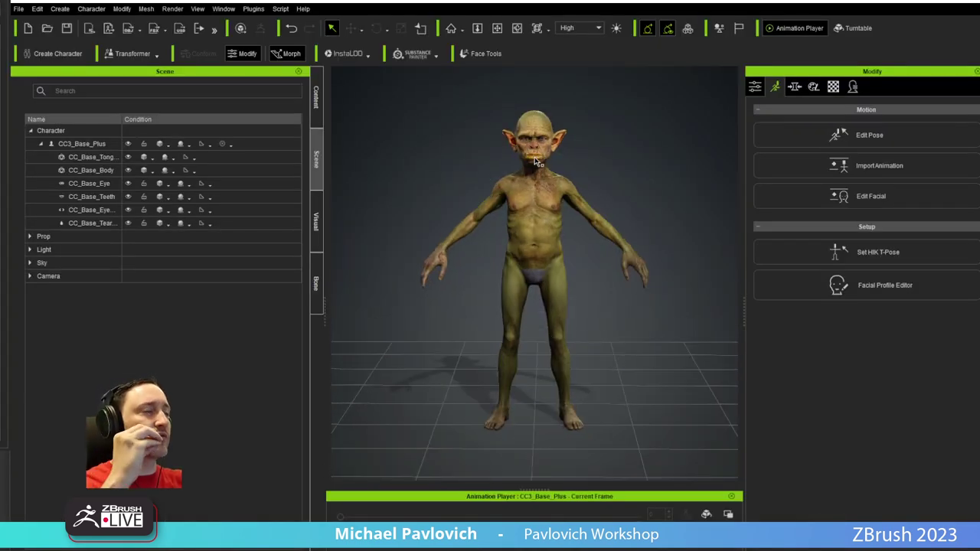
pyautogui.keyDown('alt'); pyautogui.moveTo(528, 156); pyautogui.dragTo(401, 202); pyautogui.keyUp('alt')
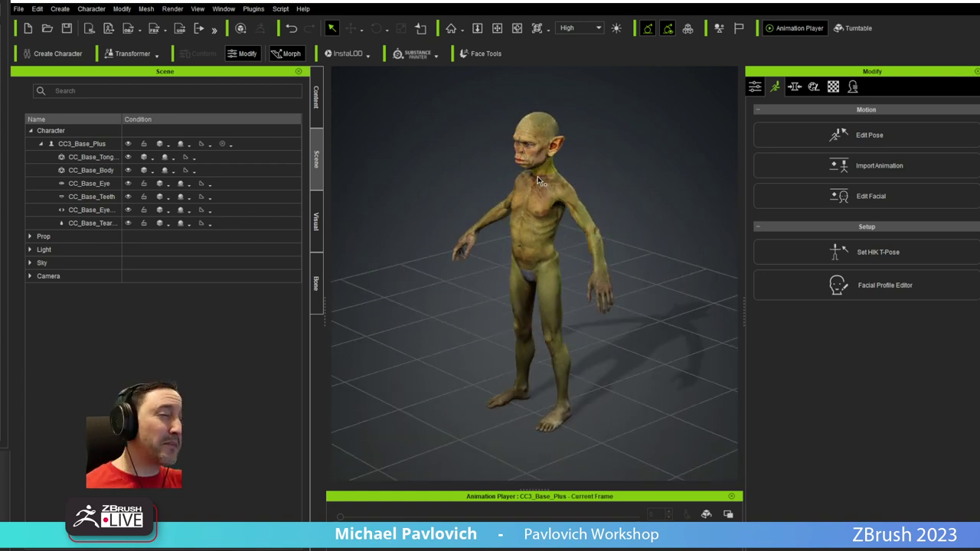
pyautogui.moveTo(455, 188); pyautogui.dragTo(570, 174, button='right')
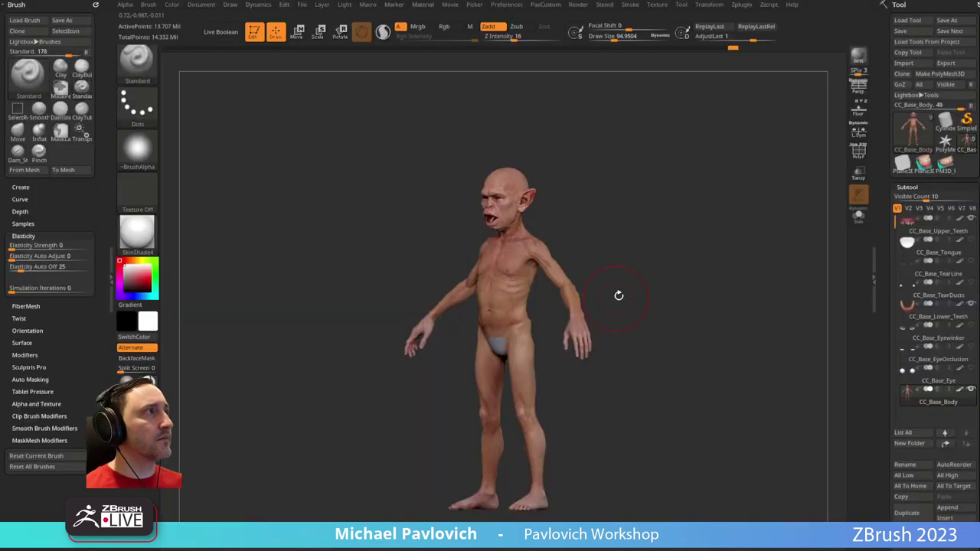
# Switch to ZBrush and open the project with the untextured goblin base body, discarding the changes in the current project
pyautogui.moveTo(619, 293); pyautogui.dragTo(644, 302)
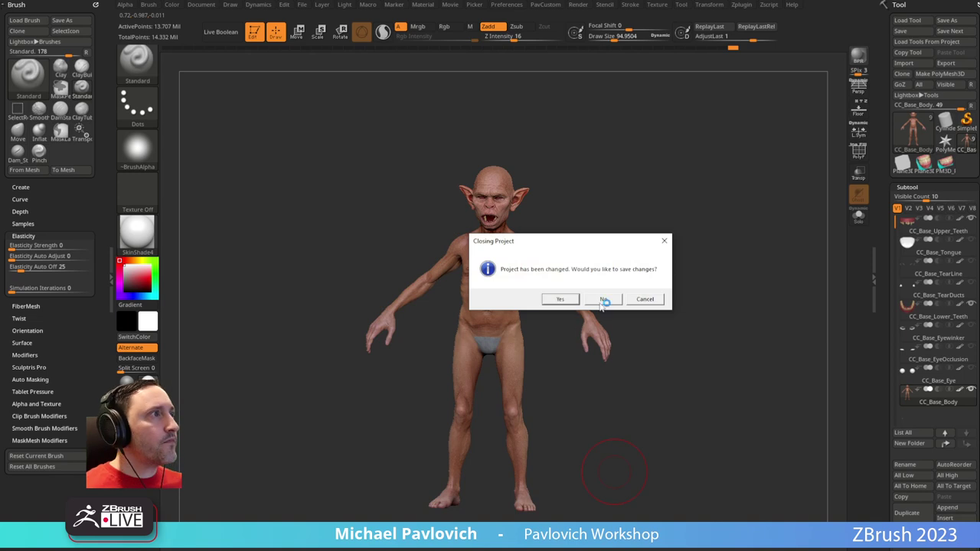
pyautogui.click(602, 302)
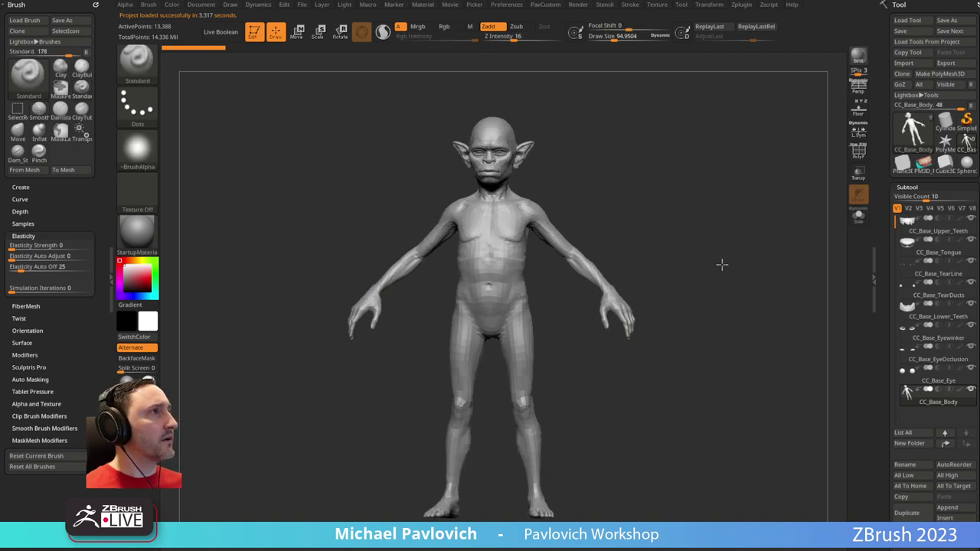
pyautogui.moveTo(724, 264); pyautogui.dragTo(666, 255)
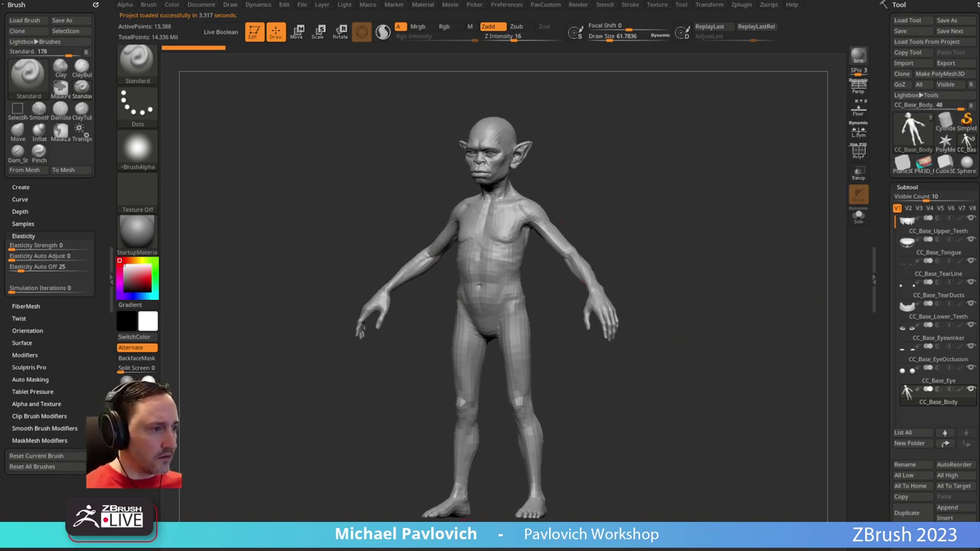
# Load the Gear1 blockout tool and delete all subtools of the CC_Base_Body tool
pyautogui.click(966, 140)
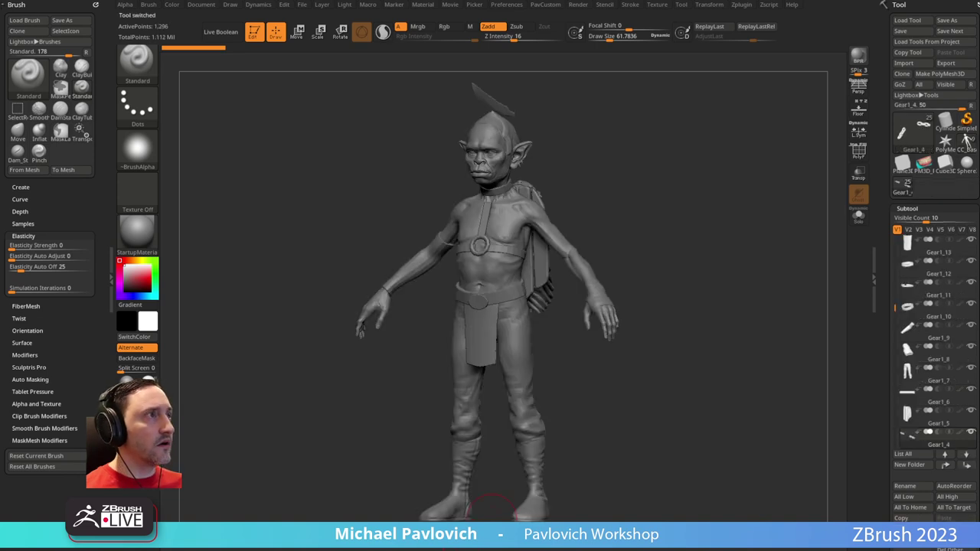
pyautogui.click(966, 140)
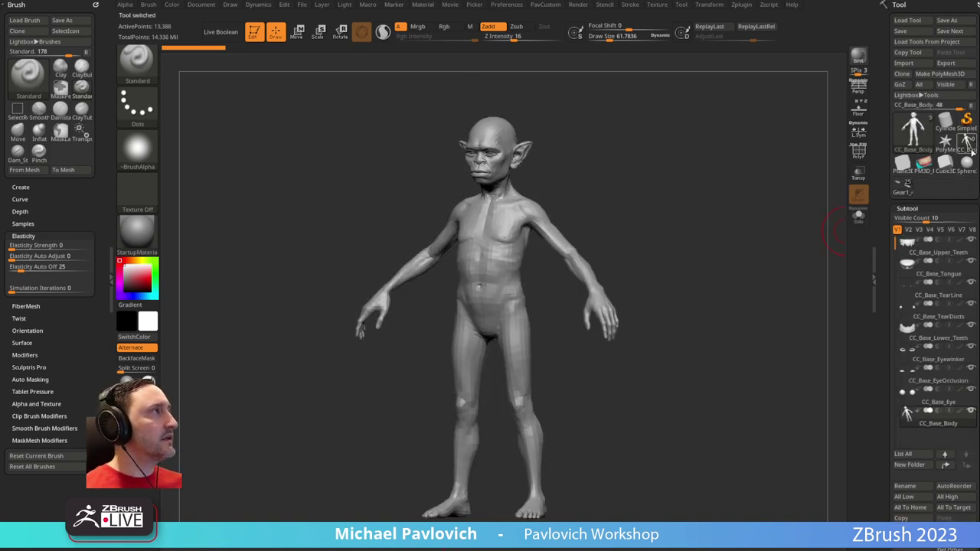
pyautogui.scroll(-2, 898, 528)
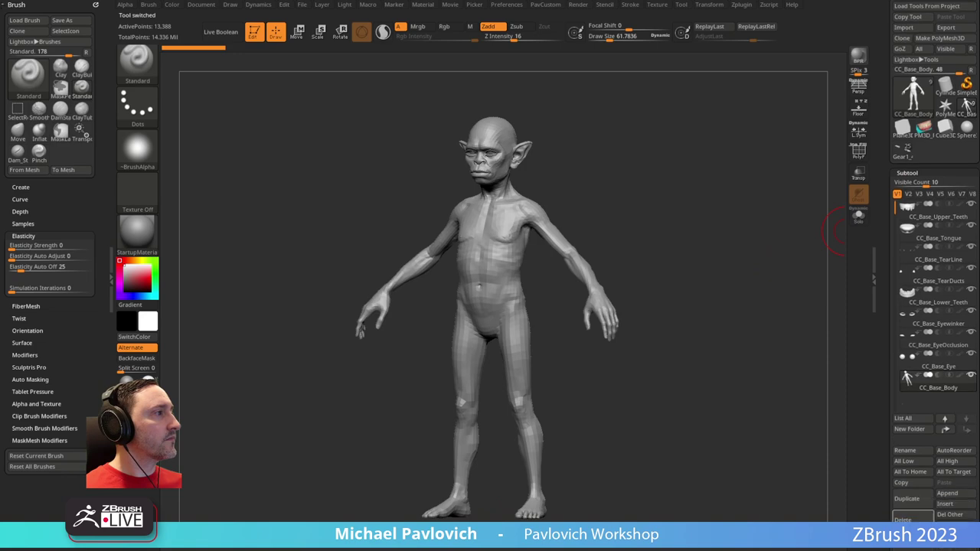
pyautogui.click(946, 525)
pyautogui.click(900, 549)
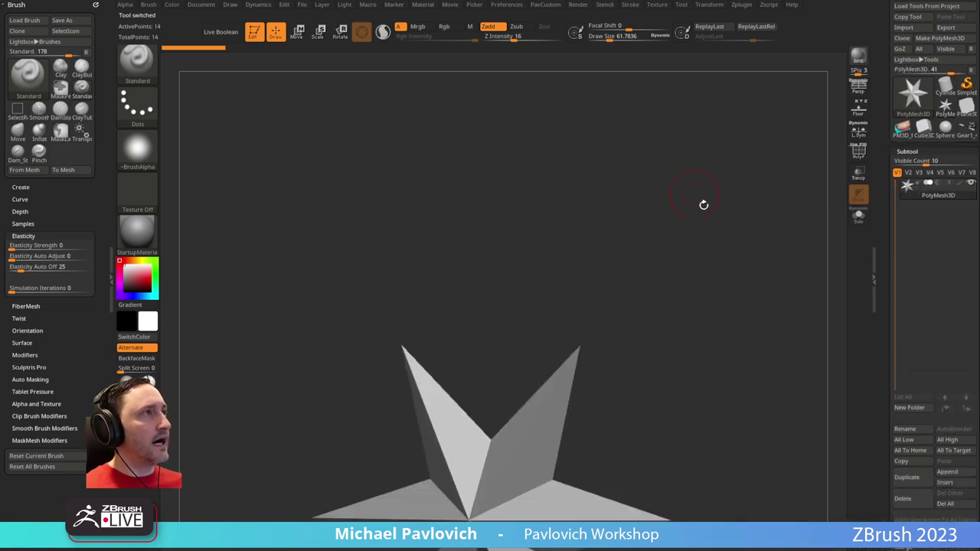
# Activate the Gear1 tool and examine its helmet, chest harness and skeleton backpack from several angles
pyautogui.click(964, 140)
pyautogui.moveTo(654, 219)
pyautogui.keyDown('alt'); pyautogui.mouseDown()
pyautogui.moveTo(739, 221)
pyautogui.moveTo(648, 230)
pyautogui.mouseUp(); pyautogui.keyUp('alt')
pyautogui.keyDown('alt'); pyautogui.click(531, 155); pyautogui.keyUp('alt')
pyautogui.keyDown('alt'); pyautogui.moveTo(656, 146); pyautogui.dragTo(616, 245); pyautogui.keyUp('alt')
pyautogui.moveTo(781, 235); pyautogui.dragTo(685, 232)
pyautogui.keyDown('alt'); pyautogui.click(652, 254); pyautogui.keyUp('alt')
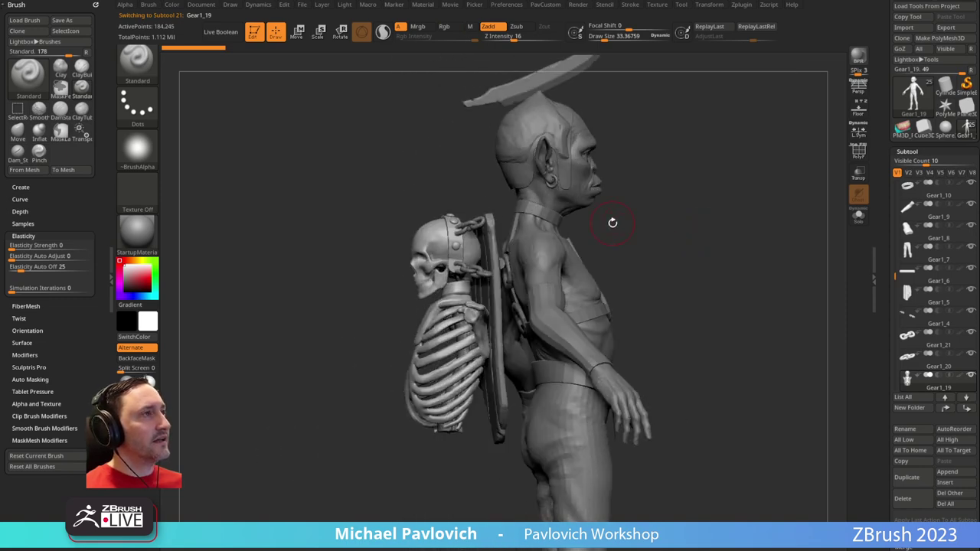
pyautogui.keyDown('alt'); pyautogui.click(492, 244); pyautogui.keyUp('alt')
pyautogui.moveTo(625, 216)
pyautogui.mouseDown()
pyautogui.moveTo(643, 221)
pyautogui.moveTo(631, 226)
pyautogui.mouseUp()
pyautogui.keyDown('alt'); pyautogui.click(359, 273); pyautogui.keyUp('alt')
pyautogui.moveTo(650, 191); pyautogui.dragTo(646, 214)
# Examine the Gear1 belt, loincloth and trousers, and the full blockout outfit from the side and front
pyautogui.keyDown('alt'); pyautogui.click(501, 158); pyautogui.keyUp('alt')
pyautogui.moveTo(590, 178); pyautogui.dragTo(700, 168)
pyautogui.moveTo(673, 201); pyautogui.dragTo(507, 273)
pyautogui.keyDown('alt'); pyautogui.click(502, 280); pyautogui.keyUp('alt')
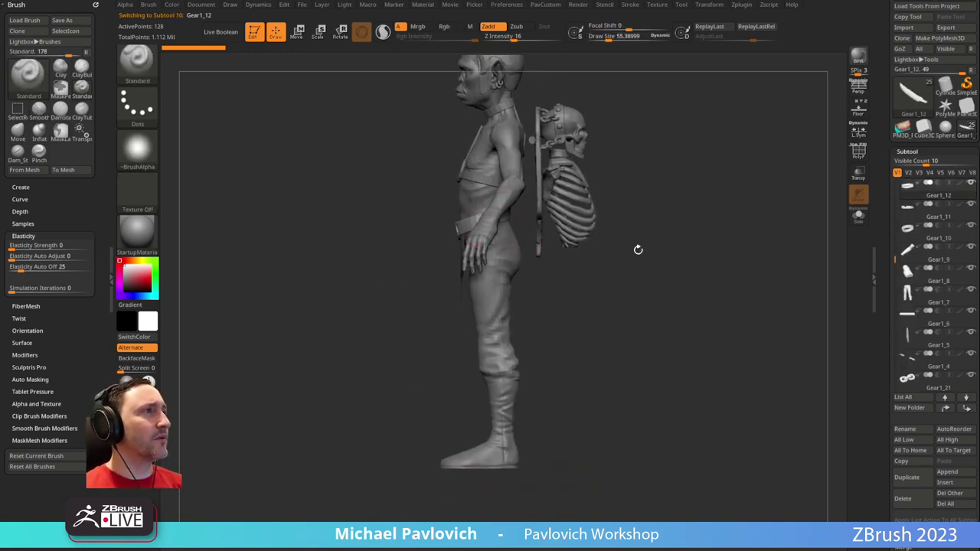
pyautogui.moveTo(642, 271); pyautogui.dragTo(608, 277)
pyautogui.keyDown('alt'); pyautogui.click(478, 337); pyautogui.keyUp('alt')
pyautogui.keyDown('alt'); pyautogui.moveTo(693, 189); pyautogui.dragTo(682, 236); pyautogui.keyUp('alt')
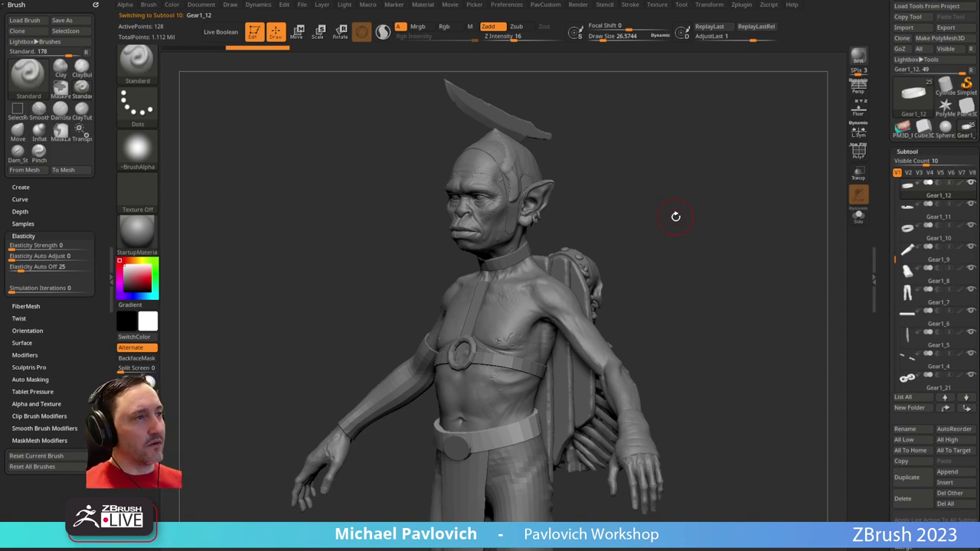
pyautogui.keyDown('shift'); pyautogui.moveTo(682, 222); pyautogui.dragTo(667, 223); pyautogui.keyUp('shift')
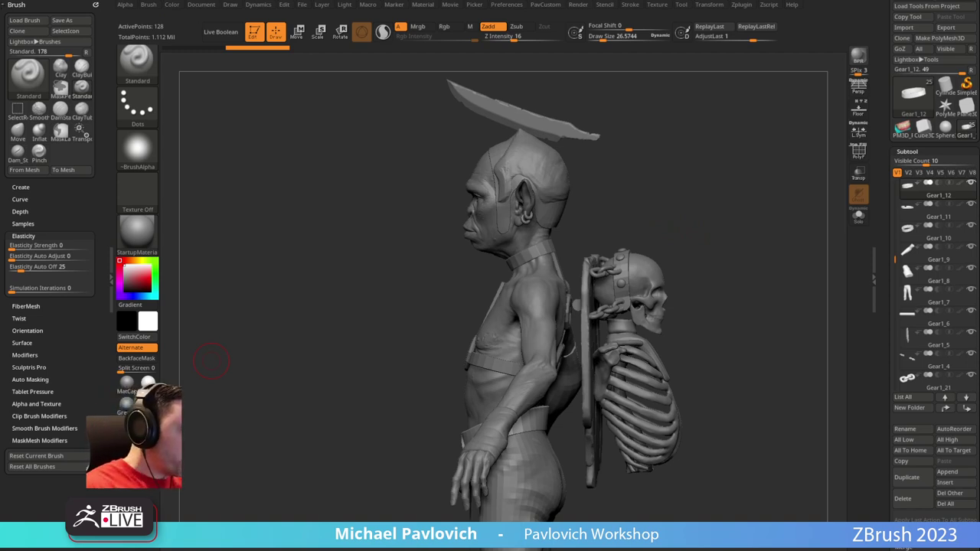
pyautogui.moveTo(678, 202); pyautogui.dragTo(682, 256)
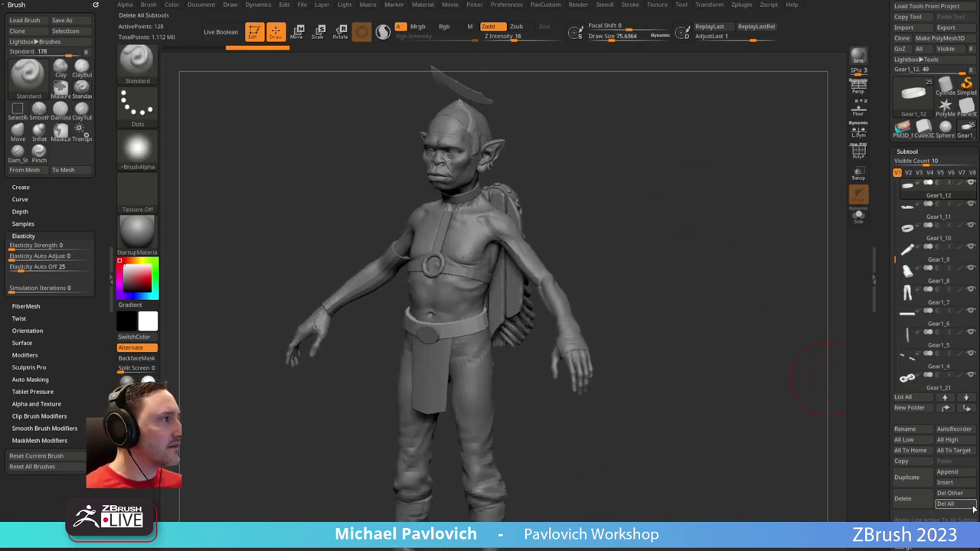
# Delete all Gear1 subtools, load the high-poly gear tool and make Body_Placeholder the active subtool
pyautogui.click(970, 506)
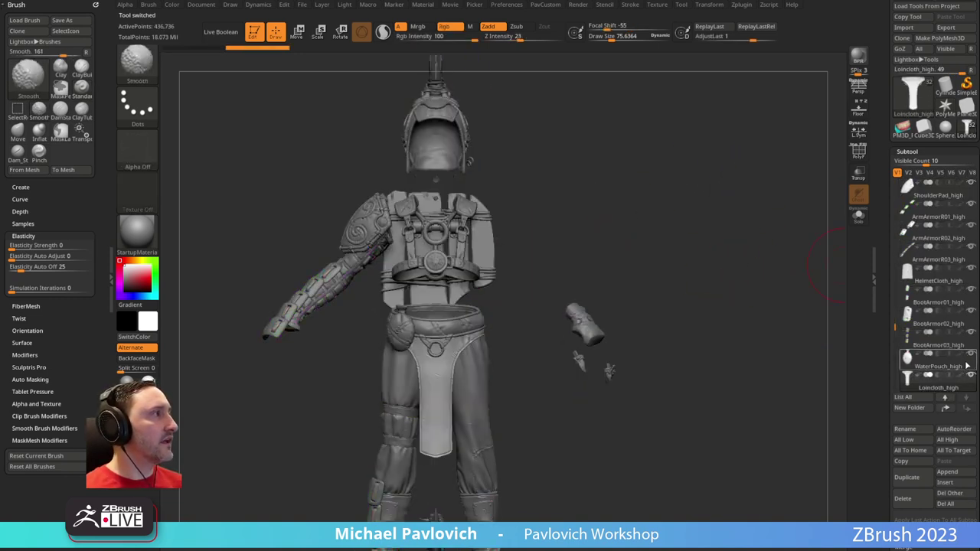
pyautogui.moveTo(678, 256); pyautogui.dragTo(463, 241)
pyautogui.keyDown('alt'); pyautogui.click(467, 239); pyautogui.keyUp('alt')
pyautogui.keyDown('alt'); pyautogui.moveTo(678, 149); pyautogui.dragTo(647, 211); pyautogui.keyUp('alt')
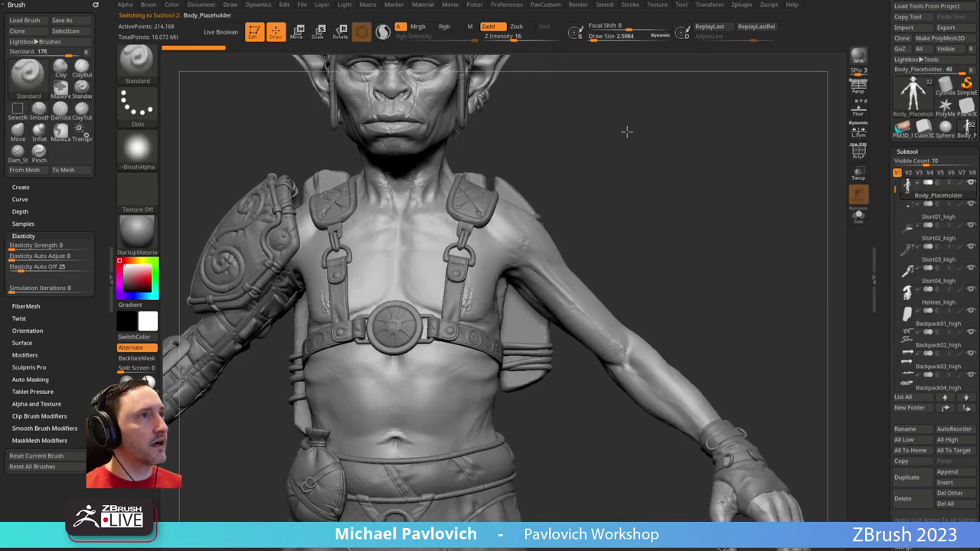
# Examine the high-poly armor, harness, backpack, pouch and leg gear on the goblin up close
pyautogui.keyDown('alt'); pyautogui.moveTo(626, 125); pyautogui.dragTo(686, 320); pyautogui.keyUp('alt')
pyautogui.keyDown('alt'); pyautogui.click(523, 227); pyautogui.keyUp('alt')
pyautogui.moveTo(773, 225); pyautogui.dragTo(691, 230)
pyautogui.press('s')
pyautogui.click(709, 231)
pyautogui.press('s')
pyautogui.click(690, 232)
pyautogui.keyDown('alt'); pyautogui.moveTo(762, 375); pyautogui.dragTo(710, 213); pyautogui.keyUp('alt')
pyautogui.keyDown('alt'); pyautogui.moveTo(754, 307); pyautogui.dragTo(741, 163); pyautogui.keyUp('alt')
pyautogui.moveTo(664, 232); pyautogui.dragTo(722, 239)
pyautogui.keyDown('alt'); pyautogui.moveTo(596, 394); pyautogui.dragTo(622, 168); pyautogui.keyUp('alt')
pyautogui.keyDown('alt'); pyautogui.click(534, 355); pyautogui.keyUp('alt')
pyautogui.keyDown('alt'); pyautogui.moveTo(656, 402); pyautogui.dragTo(736, 92); pyautogui.keyUp('alt')
pyautogui.keyDown('alt'); pyautogui.click(653, 246); pyautogui.keyUp('alt')
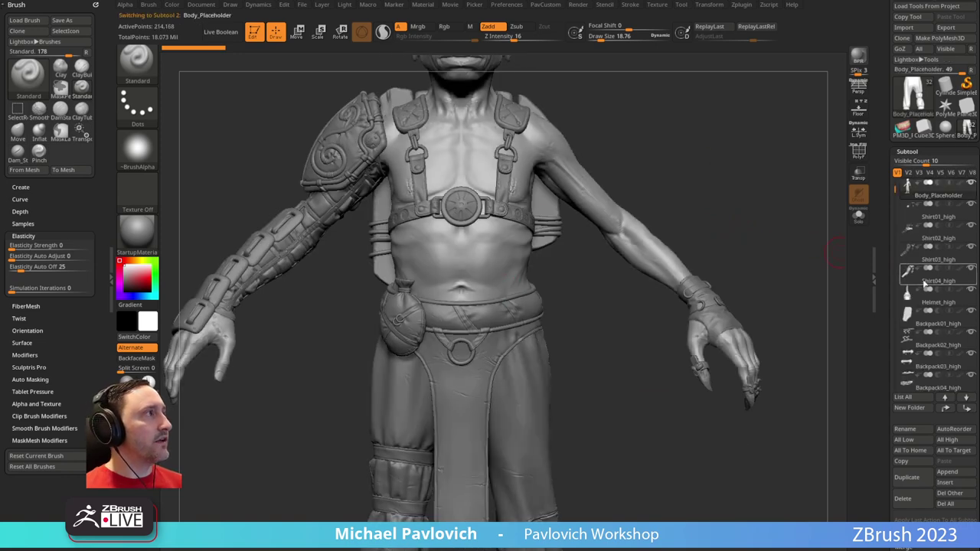
# Frame the whole geared goblin on one half of the canvas in perspective and apply the Green Metallic material
pyautogui.keyDown('alt'); pyautogui.moveTo(796, 219); pyautogui.dragTo(675, 203); pyautogui.keyUp('alt')
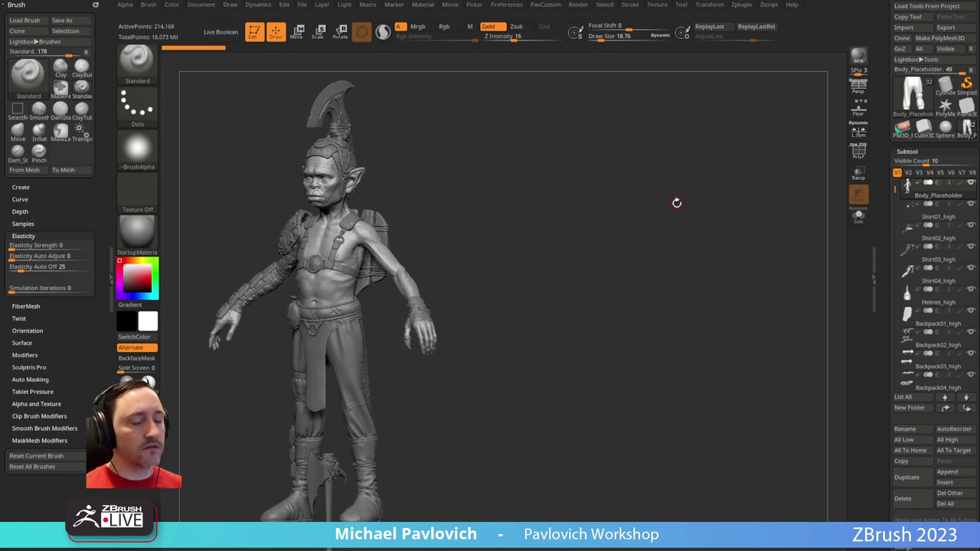
pyautogui.press('p')
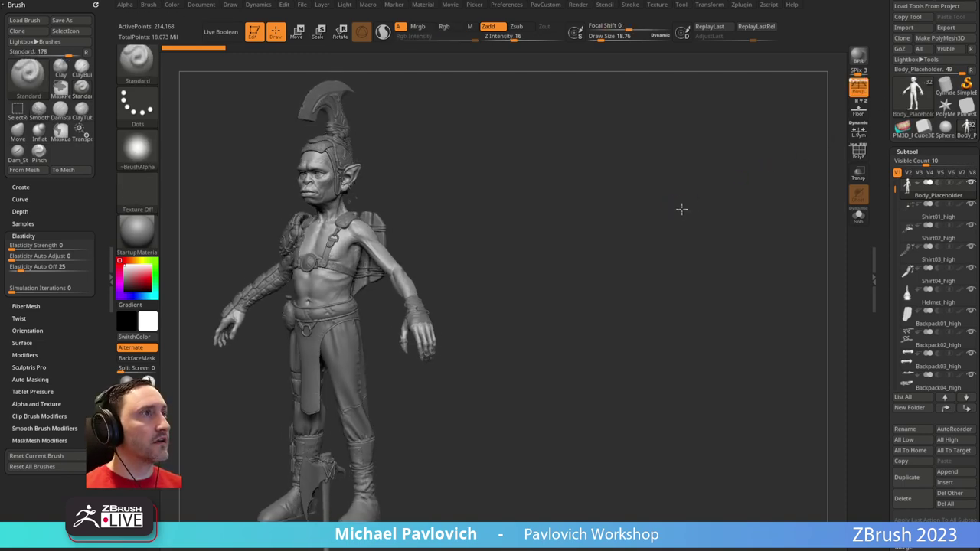
pyautogui.click(138, 233)
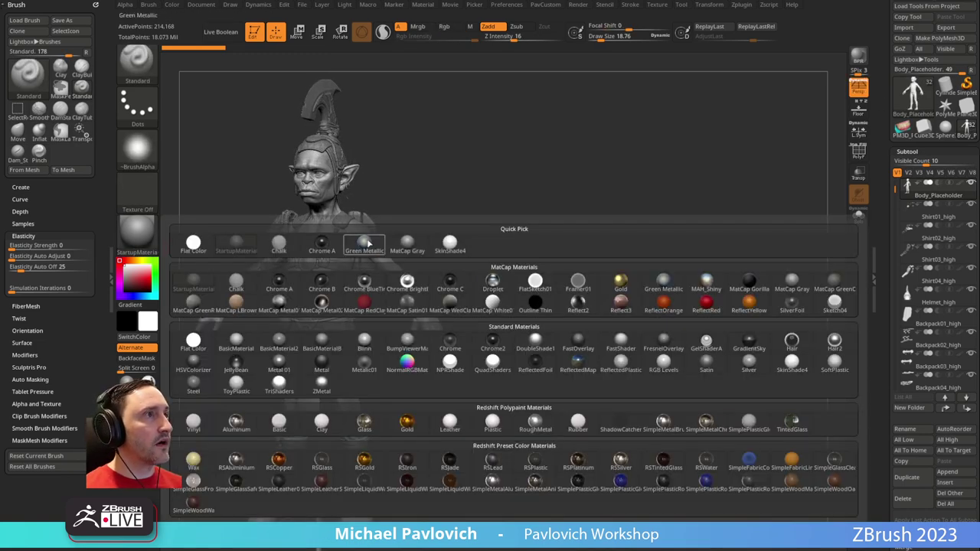
pyautogui.click(365, 243)
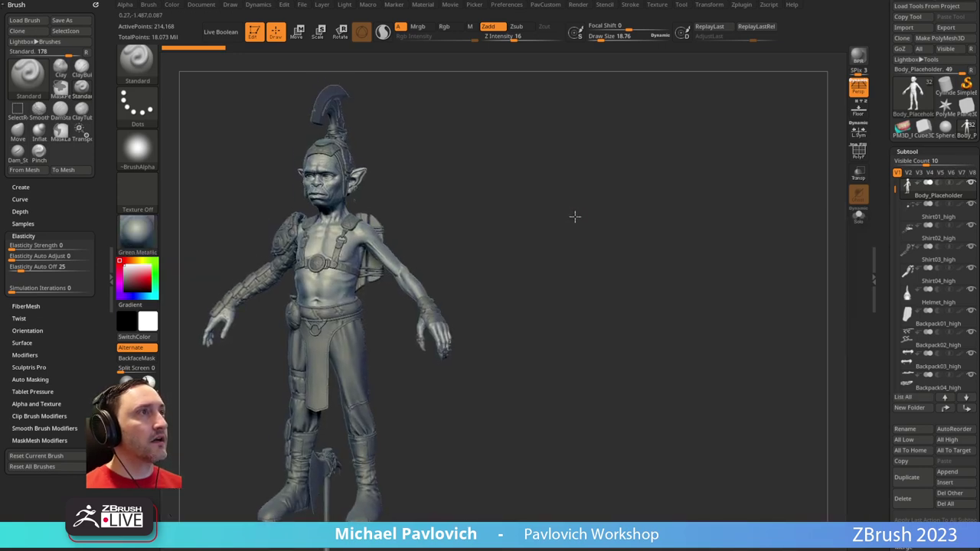
# Snapshot the goblin's front view onto the canvas and place its rear view beside it
pyautogui.hotkey('shift', 's')
pyautogui.keyDown('alt'); pyautogui.moveTo(605, 204); pyautogui.dragTo(811, 203); pyautogui.keyUp('alt')
pyautogui.moveTo(796, 203); pyautogui.dragTo(697, 194)
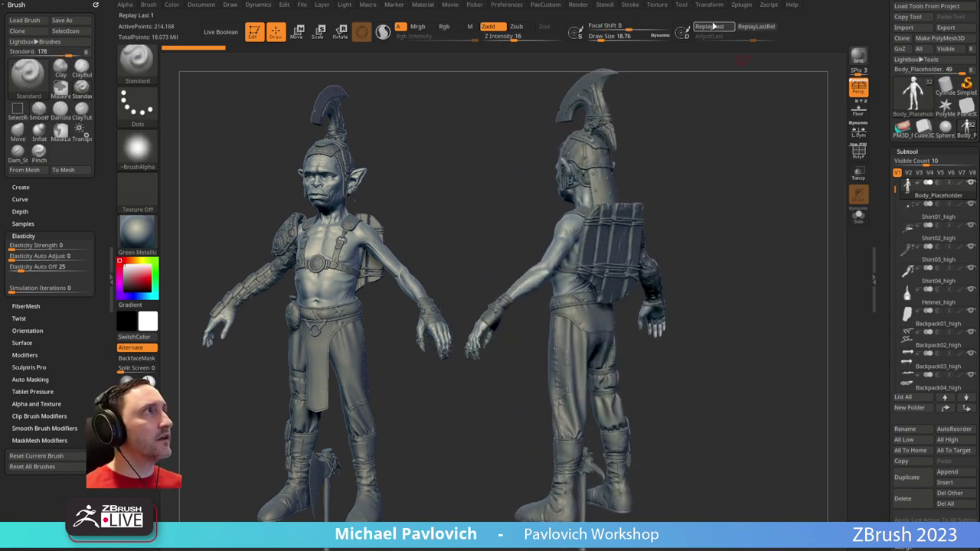
# Grab the shaded document with both goblin views as a texture
pyautogui.click(659, 5)
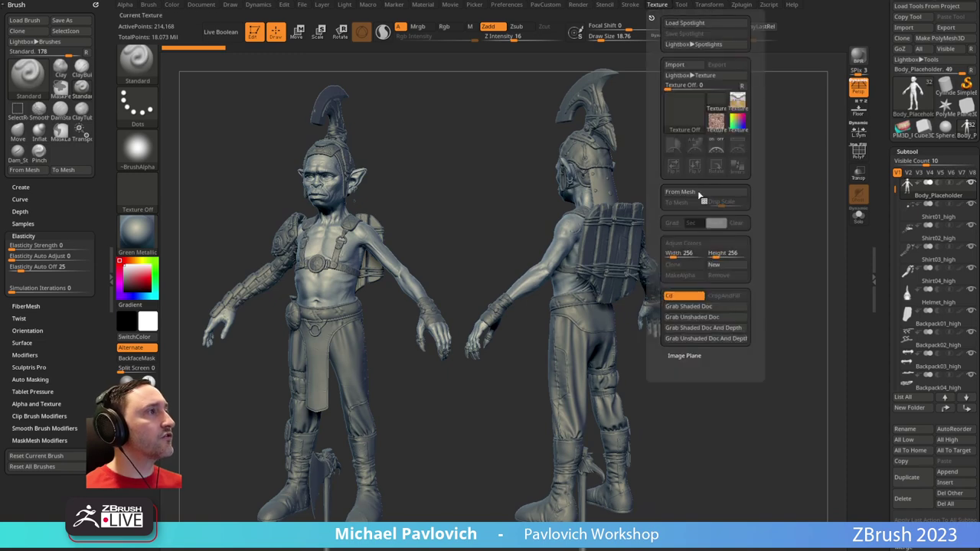
pyautogui.click(710, 307)
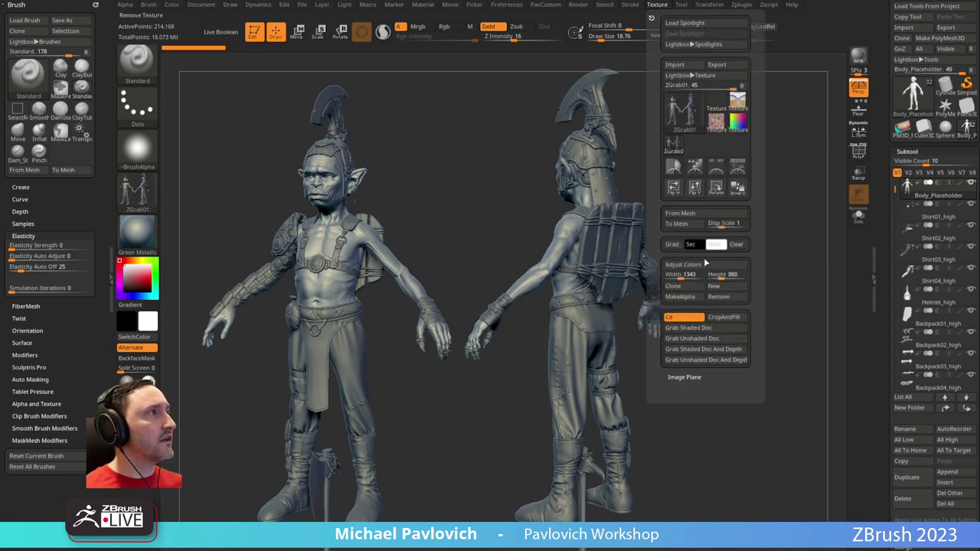
# Export the grabbed texture to the Desktop as ZGrab01.jpg, replacing the existing file
pyautogui.click(723, 63)
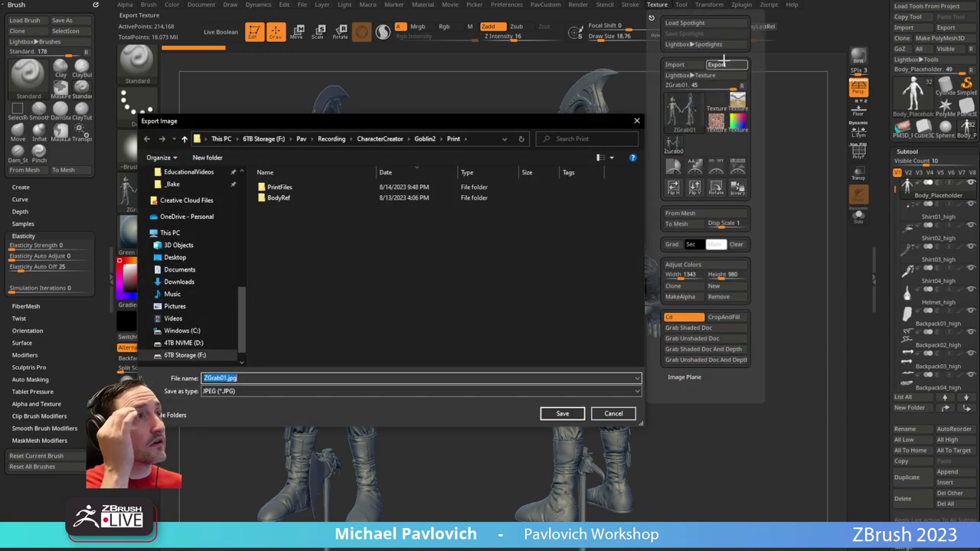
pyautogui.click(194, 259)
pyautogui.click(562, 413)
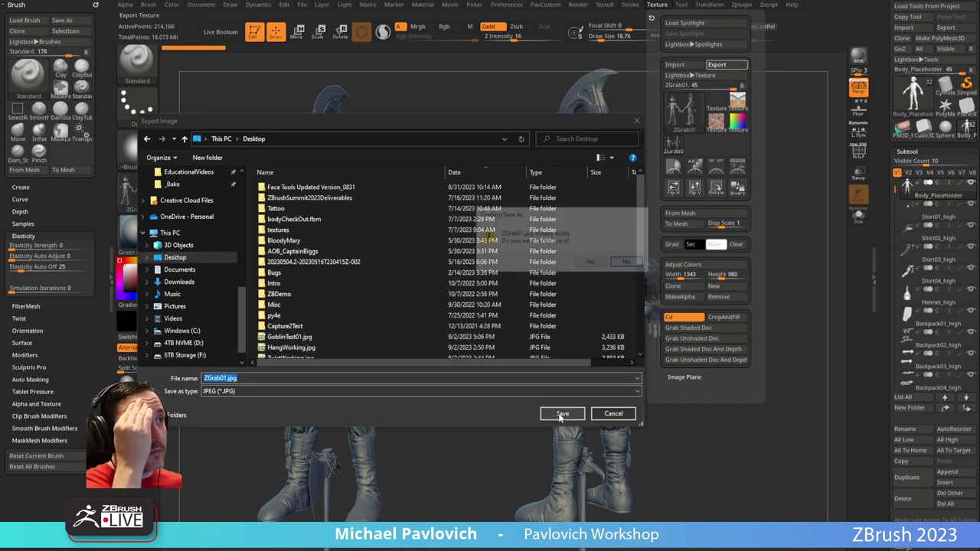
pyautogui.click(582, 264)
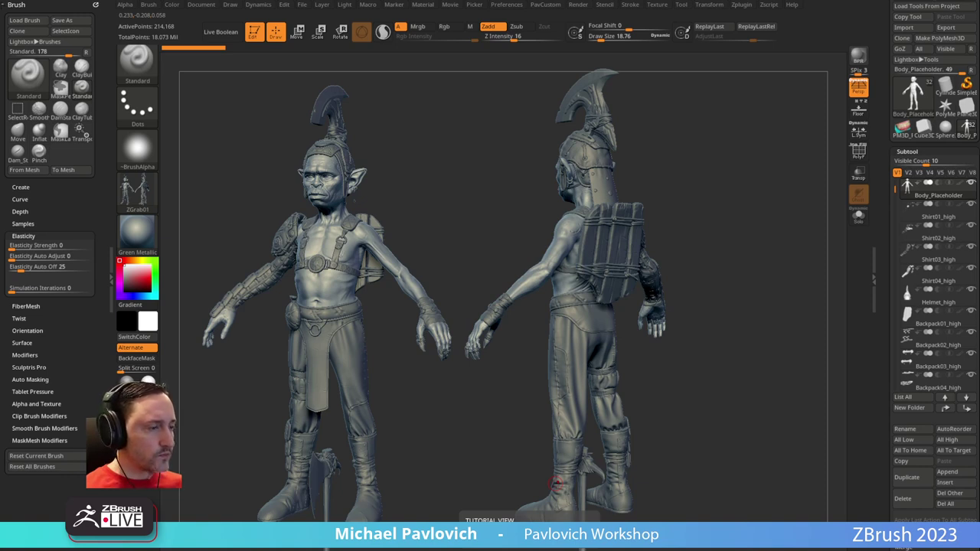
pyautogui.moveTo(589, 548)
pyautogui.mouseDown()
pyautogui.moveTo(706, 79)
pyautogui.moveTo(736, 0)
pyautogui.mouseUp()
pyautogui.hotkey('alt', 'Tab')
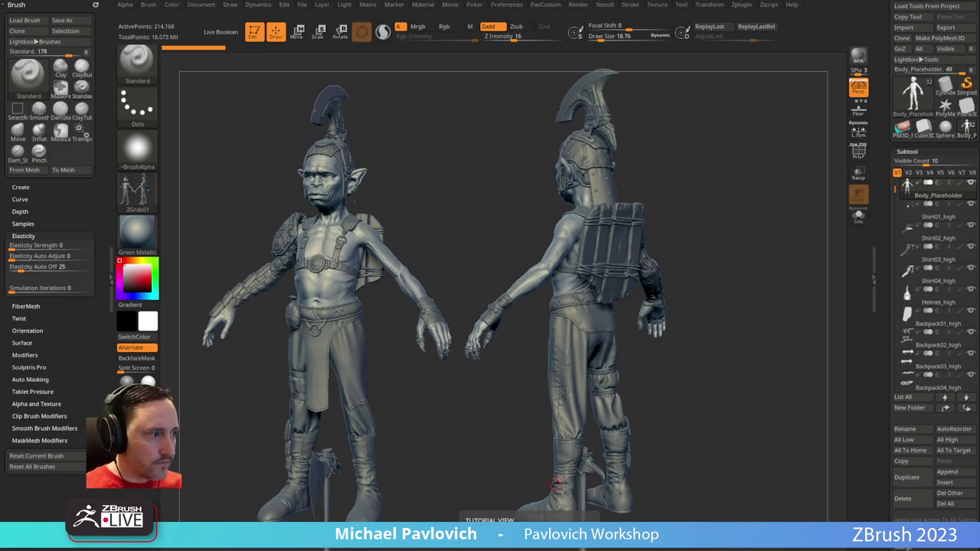
pyautogui.moveTo(619, 0); pyautogui.dragTo(571, 549)
pyautogui.moveTo(701, 192); pyautogui.dragTo(730, 228)
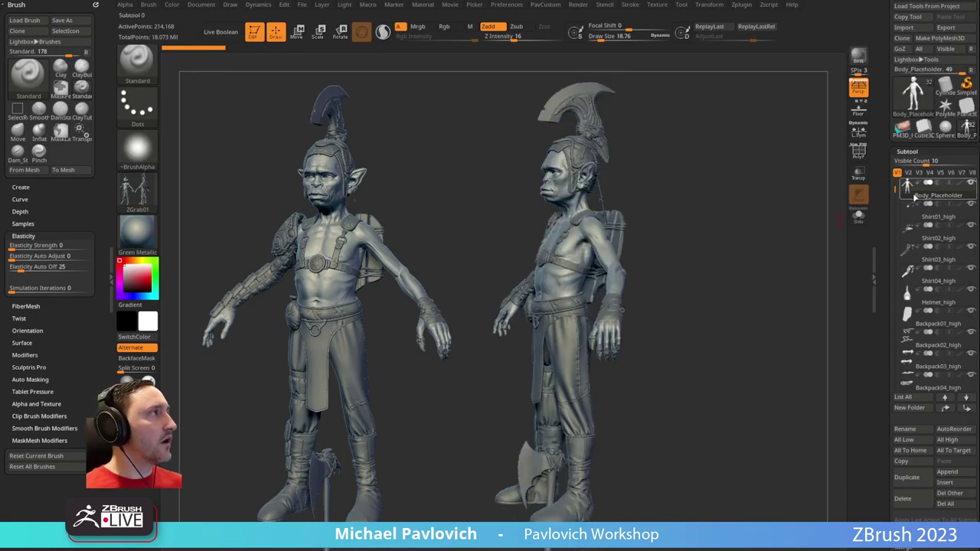
# Show only the goblin's body and delete the high-poly gear subtools, keeping GearWorking008_high and Body_Placeholder
pyautogui.hotkey('ctrl', 'z')
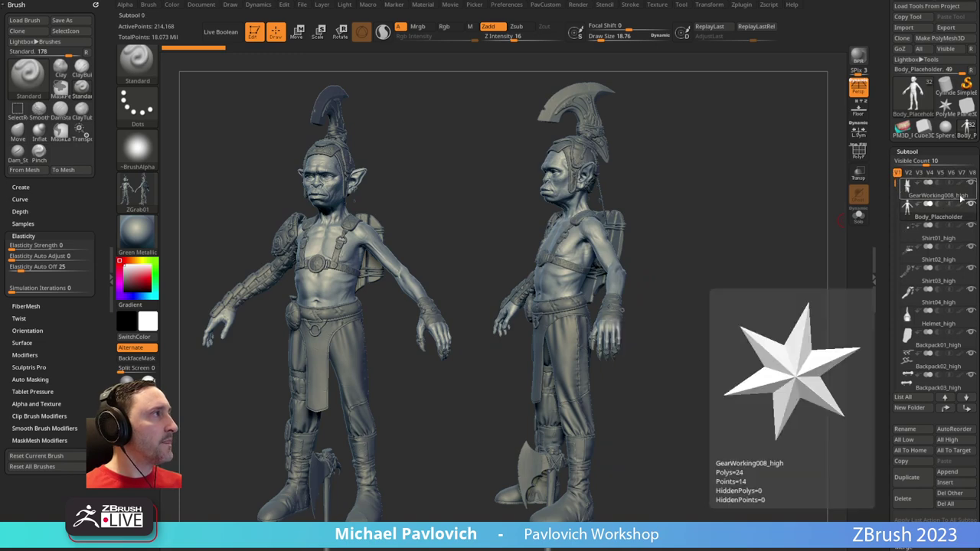
pyautogui.click(970, 184)
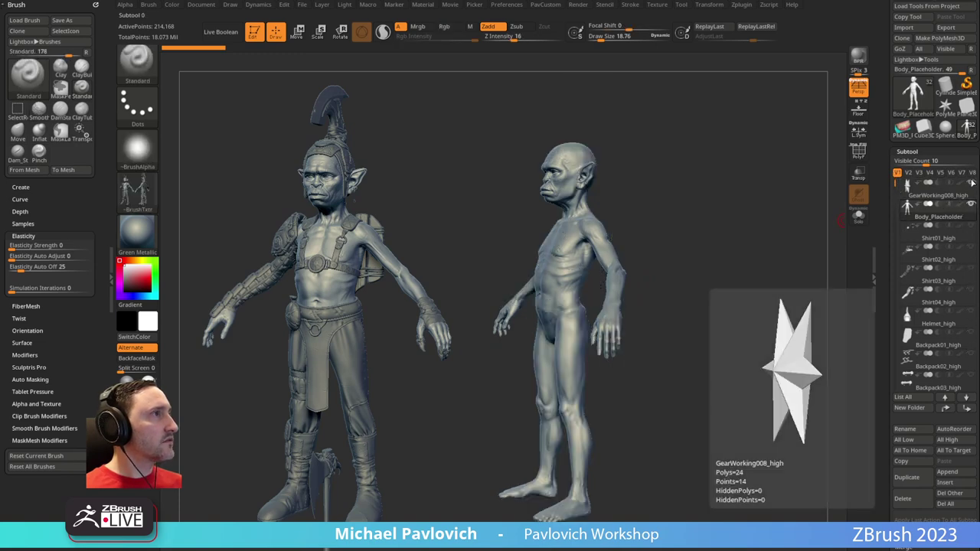
pyautogui.click(938, 233)
pyautogui.click(909, 501)
pyautogui.click(908, 501)
pyautogui.click(908, 501)
pyautogui.click(909, 500)
pyautogui.click(908, 501)
pyautogui.click(908, 501)
pyautogui.click(908, 500)
pyautogui.click(909, 501)
pyautogui.click(909, 501)
pyautogui.click(908, 500)
pyautogui.click(909, 500)
pyautogui.click(908, 501)
pyautogui.click(908, 501)
pyautogui.click(909, 501)
pyautogui.click(908, 501)
pyautogui.click(909, 501)
pyautogui.click(909, 500)
pyautogui.click(909, 501)
pyautogui.click(908, 500)
pyautogui.click(908, 500)
pyautogui.click(909, 500)
pyautogui.click(908, 501)
pyautogui.click(908, 500)
pyautogui.click(908, 501)
pyautogui.click(908, 501)
pyautogui.click(908, 500)
pyautogui.click(909, 500)
pyautogui.click(909, 500)
pyautogui.click(908, 500)
pyautogui.click(908, 501)
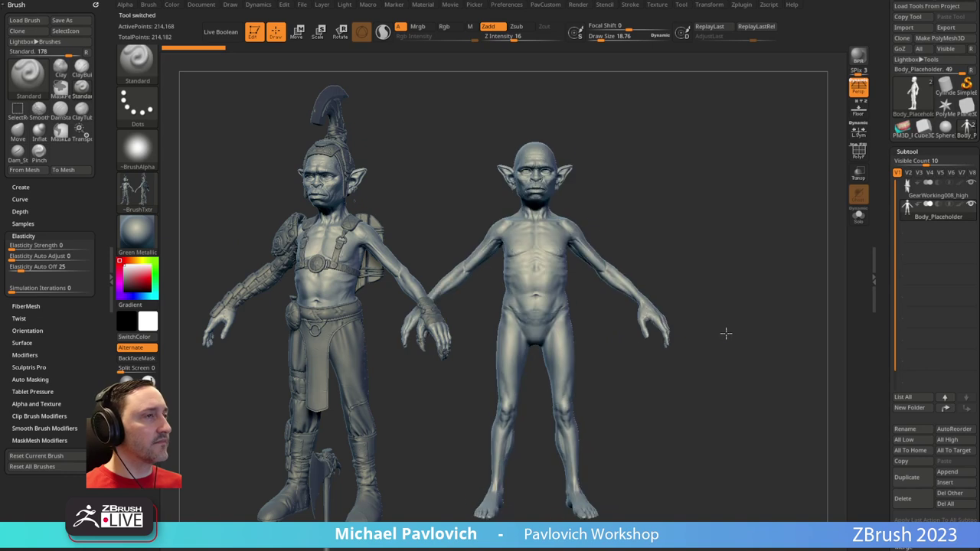
# Clear the leftover goblin snapshot from the canvas, reframe the bare body and turn off the brush texture
pyautogui.hotkey('ctrl', 'n')
pyautogui.keyDown('alt'); pyautogui.moveTo(697, 209); pyautogui.dragTo(616, 205); pyautogui.keyUp('alt')
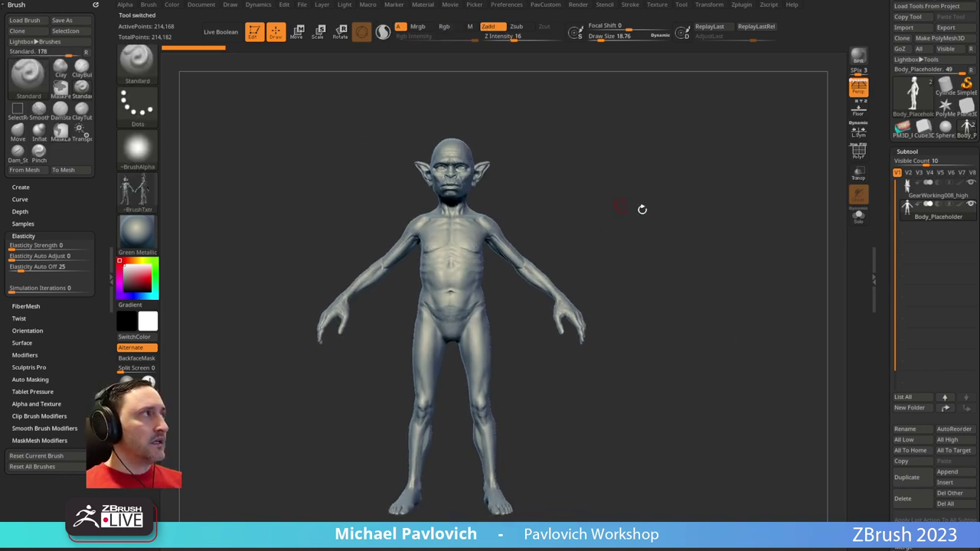
pyautogui.moveTo(724, 216)
pyautogui.keyDown('alt'); pyautogui.mouseDown()
pyautogui.moveTo(708, 216)
pyautogui.moveTo(719, 217)
pyautogui.mouseUp(); pyautogui.keyUp('alt')
pyautogui.press('s')
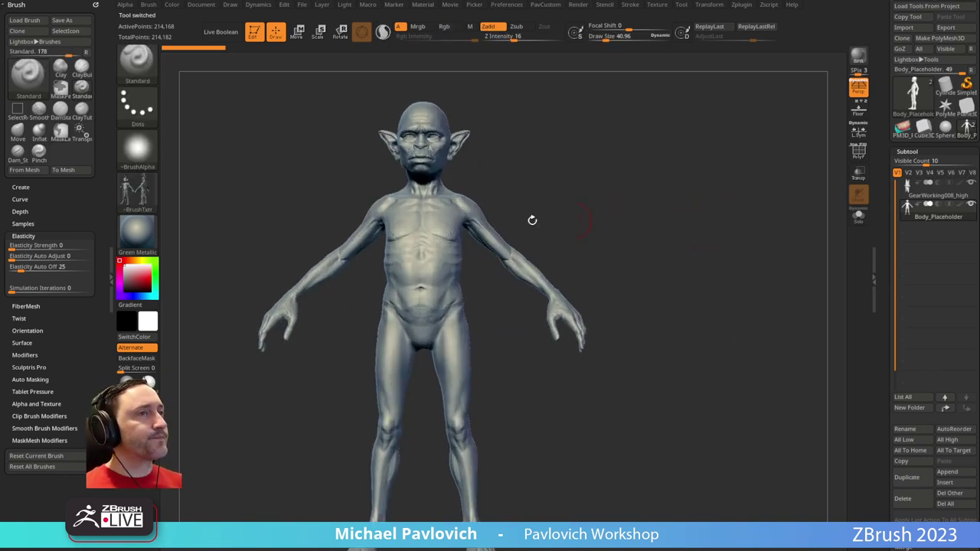
pyautogui.click(137, 193)
pyautogui.click(192, 205)
pyautogui.keyDown('alt'); pyautogui.moveTo(629, 215); pyautogui.dragTo(601, 204); pyautogui.keyUp('alt')
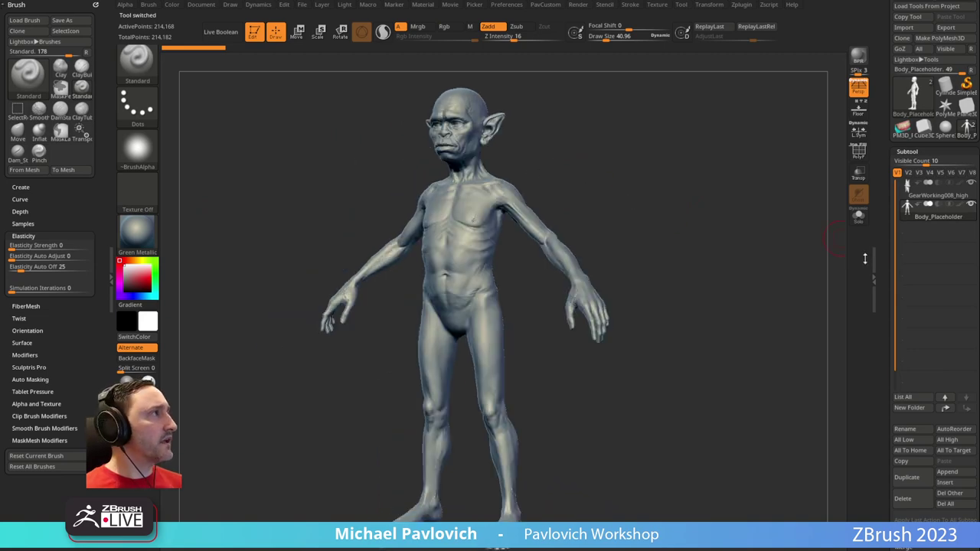
# Turn off perspective and inspect the body's wireframe topology before returning to the plain shaded view
pyautogui.moveTo(883, 271); pyautogui.dragTo(876, 221)
pyautogui.click(851, 89)
pyautogui.moveTo(891, 409); pyautogui.dragTo(902, 194)
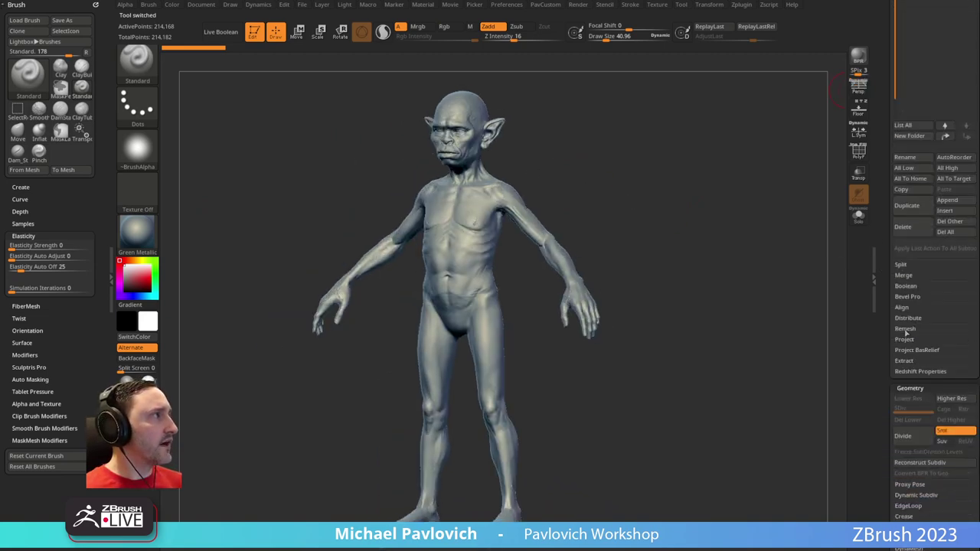
pyautogui.click(857, 158)
pyautogui.keyDown('alt'); pyautogui.moveTo(775, 229); pyautogui.dragTo(742, 347); pyautogui.keyUp('alt')
pyautogui.press('f')
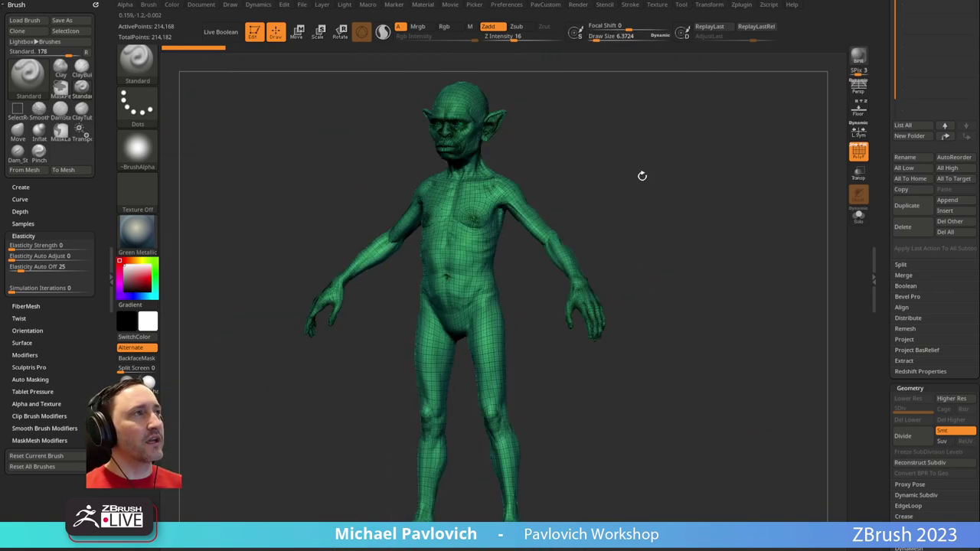
pyautogui.hotkey('shift', 'f')
pyautogui.moveTo(699, 174)
pyautogui.keyDown('shift'); pyautogui.mouseDown()
pyautogui.moveTo(684, 192)
pyautogui.moveTo(650, 190)
pyautogui.moveTo(609, 163)
pyautogui.moveTo(653, 163)
pyautogui.mouseUp(); pyautogui.keyUp('shift')
pyautogui.keyDown('shift'); pyautogui.moveTo(565, 219); pyautogui.dragTo(597, 245); pyautogui.keyUp('shift')
pyautogui.keyDown('alt'); pyautogui.moveTo(674, 92); pyautogui.dragTo(712, 214); pyautogui.keyUp('alt')
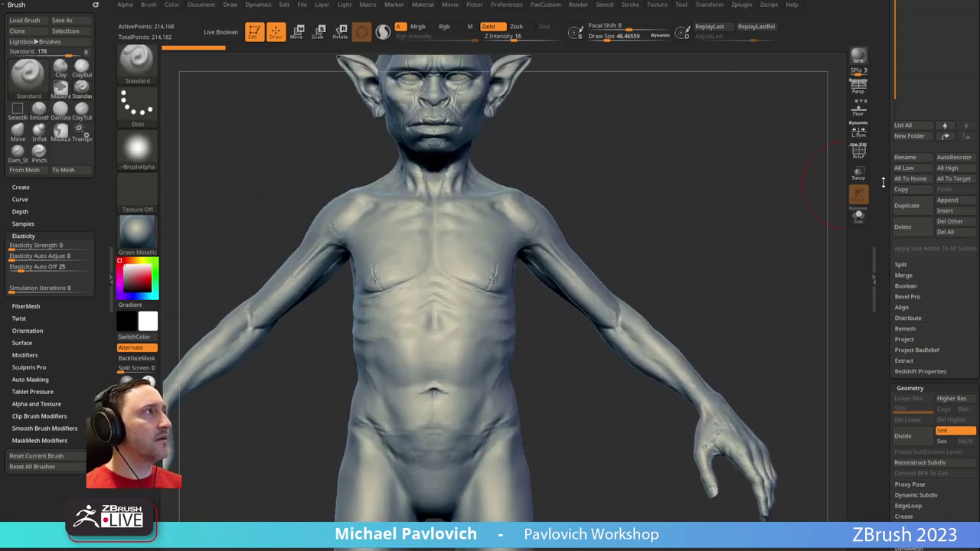
# Switch to the PM3D_Plane3D_1 tool holding the teeth photo and delete it
pyautogui.moveTo(884, 181); pyautogui.dragTo(880, 490)
pyautogui.keyDown('alt'); pyautogui.moveTo(719, 247); pyautogui.dragTo(669, 264); pyautogui.keyUp('alt')
pyautogui.click(902, 163)
pyautogui.moveTo(884, 201); pyautogui.dragTo(884, 124)
pyautogui.moveTo(692, 332); pyautogui.dragTo(688, 107)
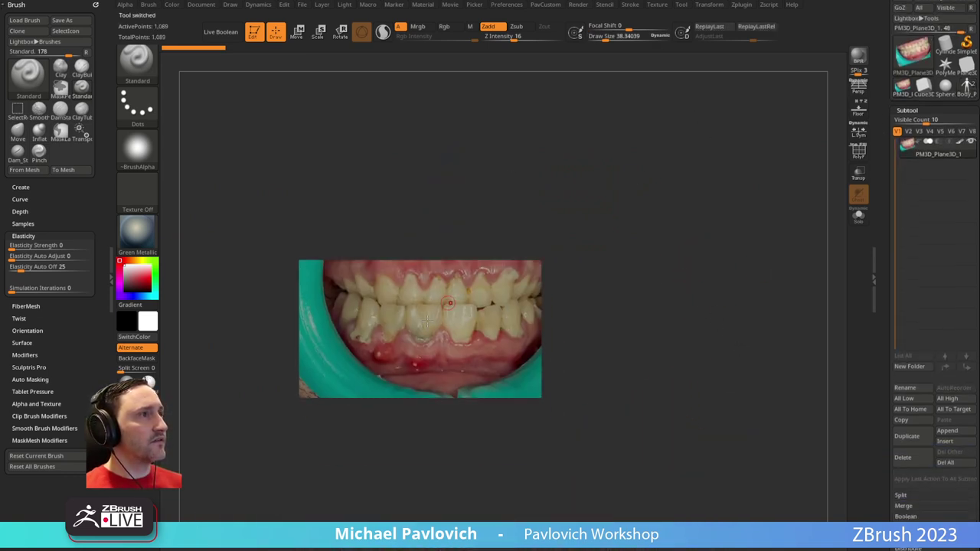
pyautogui.click(916, 465)
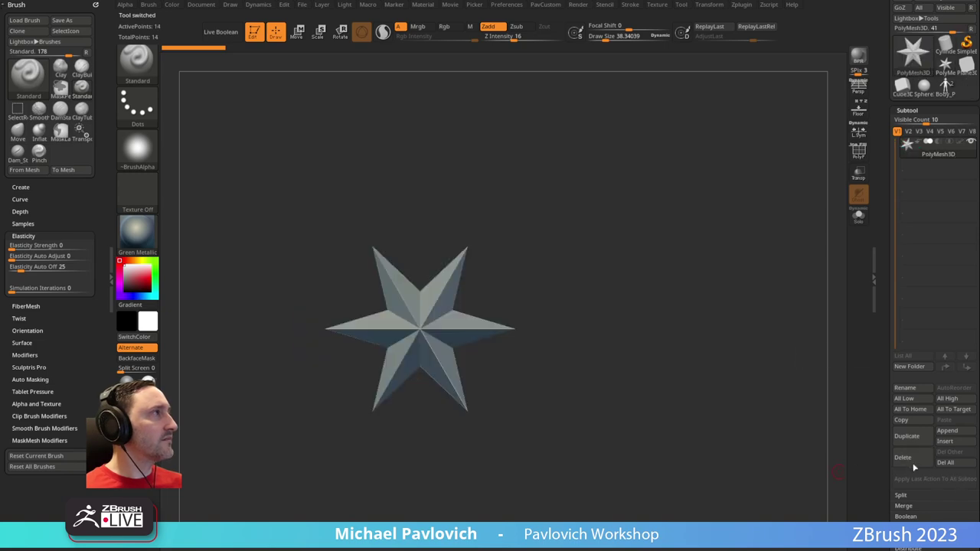
pyautogui.moveTo(886, 354); pyautogui.dragTo(886, 431)
# Switch back to the Body_Placeholder tool and frame the whole body from the front
pyautogui.click(944, 170)
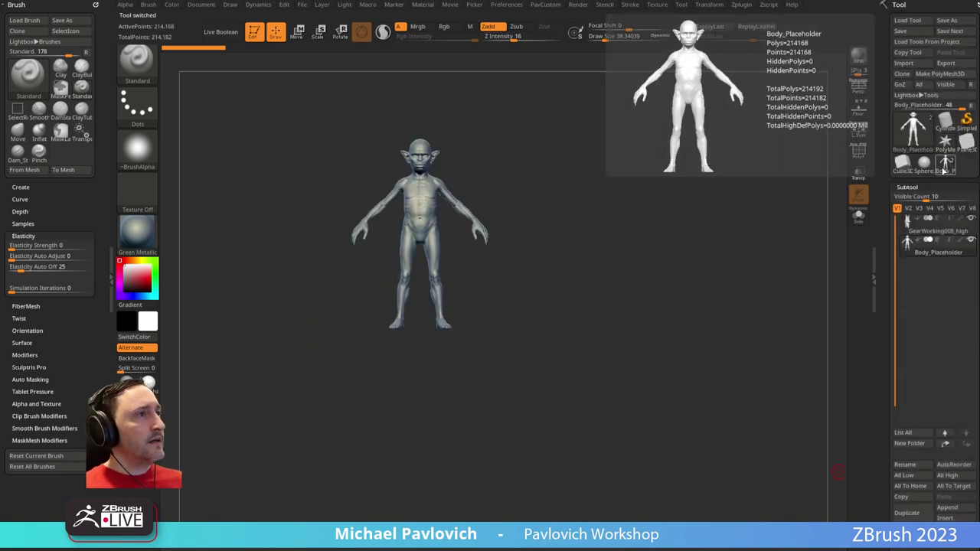
pyautogui.press('f')
pyautogui.press(']')
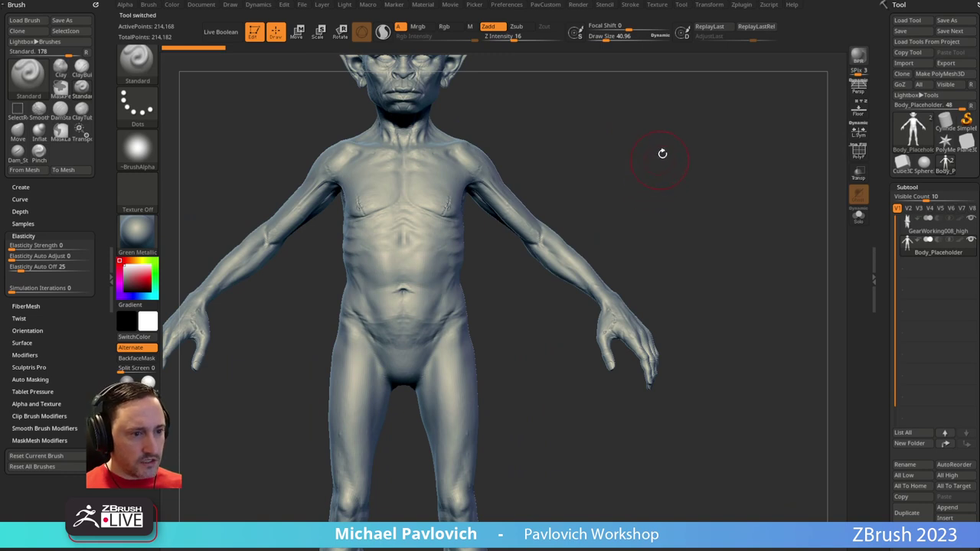
pyautogui.keyDown('alt'); pyautogui.moveTo(658, 171); pyautogui.dragTo(693, 188); pyautogui.keyUp('alt')
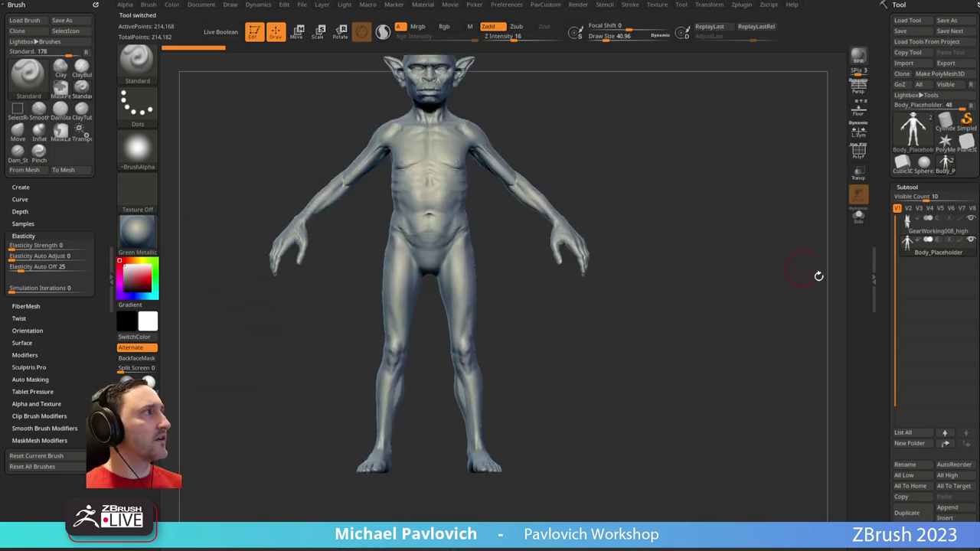
pyautogui.keyDown('alt'); pyautogui.moveTo(610, 133); pyautogui.dragTo(602, 176); pyautogui.keyUp('alt')
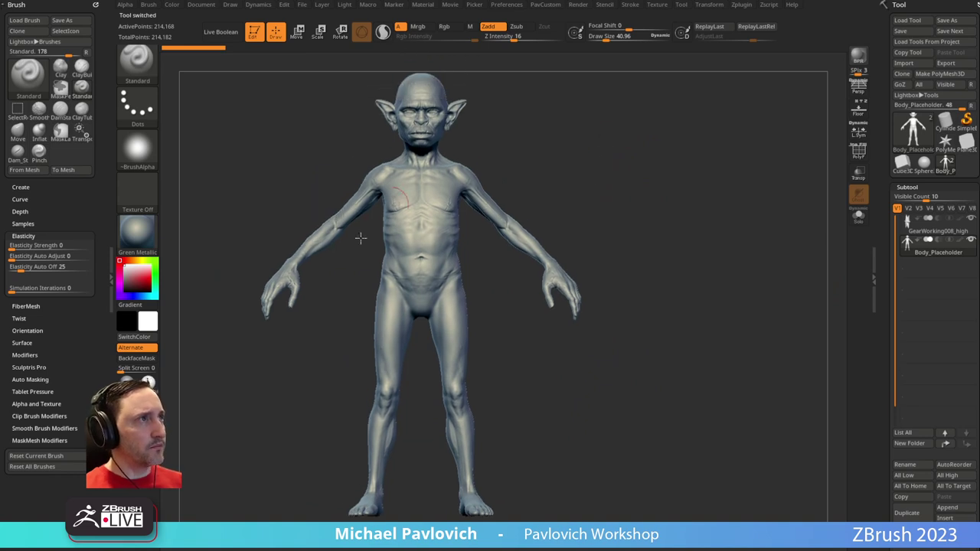
# Duplicate the Body_Placeholder subtool and solo the copy with its polygroup colors shown and wireframe lines hidden
pyautogui.click(906, 513)
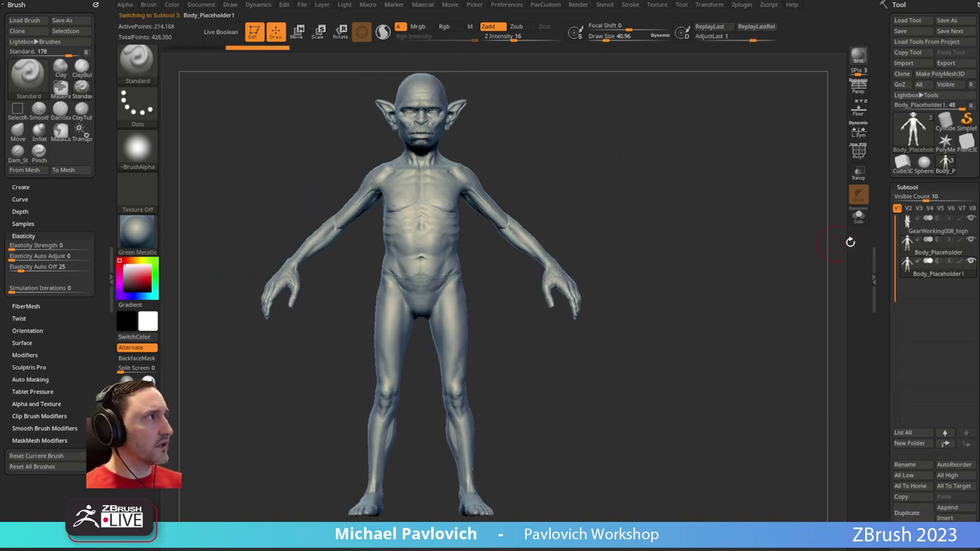
pyautogui.click(858, 152)
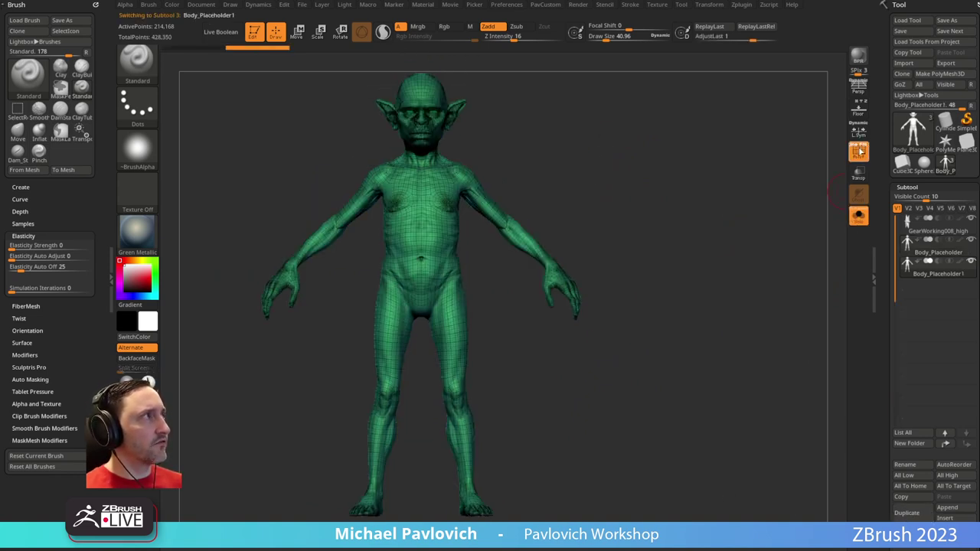
pyautogui.click(858, 151)
# Slice the body copy from the side with SliceCurve at the waist and lower shins, and isolate the middle polygroup
pyautogui.moveTo(765, 192); pyautogui.dragTo(273, 250)
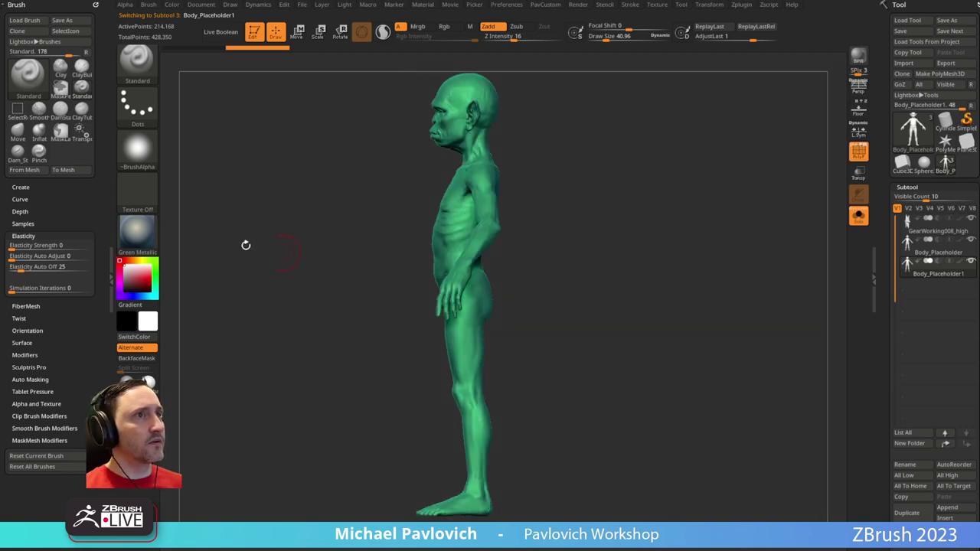
pyautogui.hotkey('ctrl', 'shift')
pyautogui.click(138, 230)
pyautogui.click(170, 269)
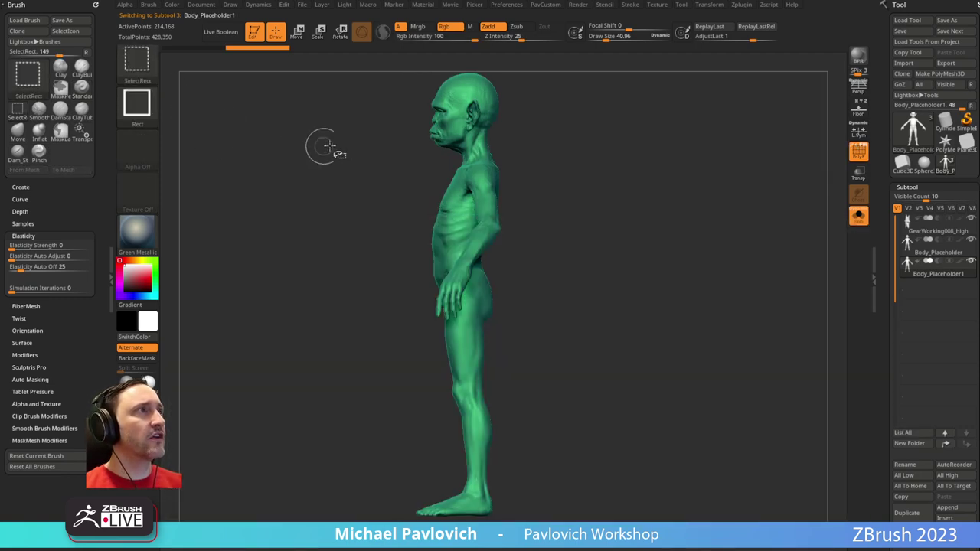
pyautogui.press('b')
pyautogui.click(663, 117)
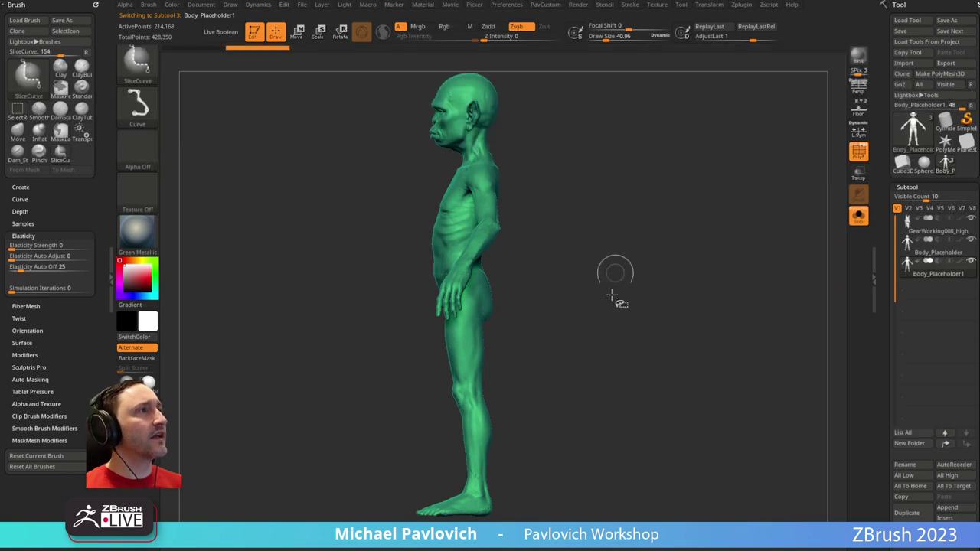
pyautogui.moveTo(623, 295)
pyautogui.mouseDown()
pyautogui.moveTo(729, 232)
pyautogui.moveTo(617, 218)
pyautogui.moveTo(496, 231)
pyautogui.mouseUp()
pyautogui.moveTo(581, 207); pyautogui.dragTo(577, 225)
pyautogui.moveTo(229, 329)
pyautogui.keyDown('ctrl'); pyautogui.keyDown('shift'); pyautogui.mouseDown()
pyautogui.moveTo(722, 230)
pyautogui.moveTo(727, 219)
pyautogui.mouseUp(); pyautogui.keyUp('shift'); pyautogui.keyUp('ctrl')
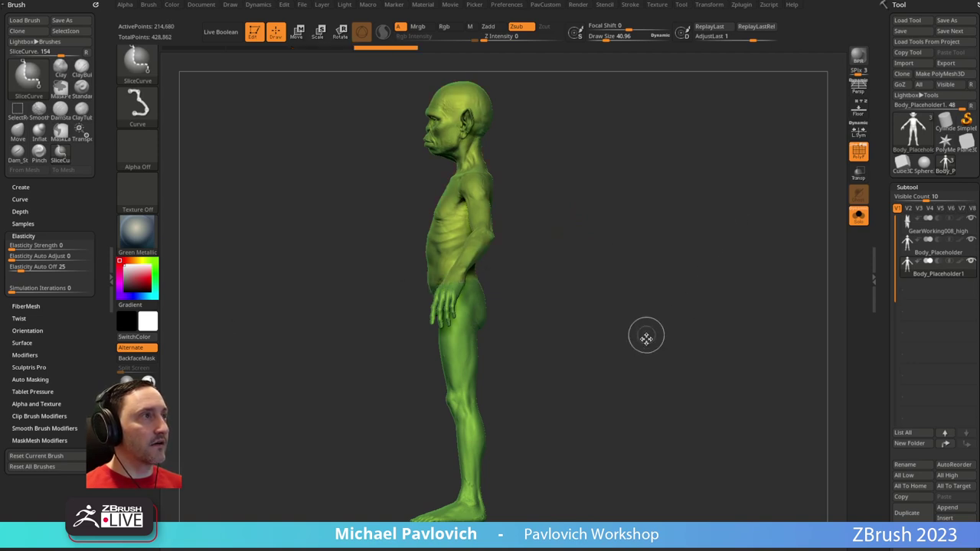
pyautogui.moveTo(622, 477)
pyautogui.keyDown('ctrl'); pyautogui.keyDown('shift'); pyautogui.mouseDown()
pyautogui.moveTo(207, 476)
pyautogui.moveTo(247, 455)
pyautogui.moveTo(258, 461)
pyautogui.mouseUp(); pyautogui.keyUp('shift'); pyautogui.keyUp('ctrl')
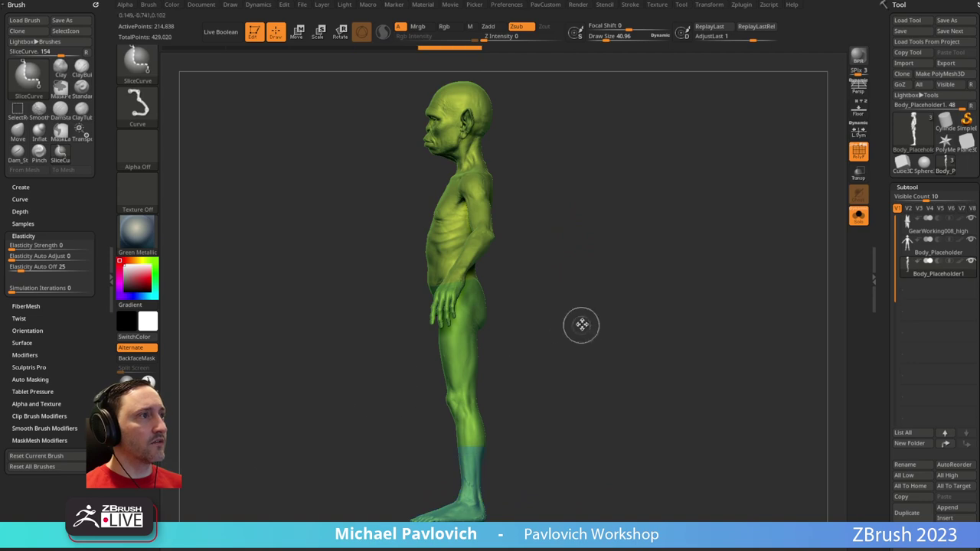
pyautogui.keyDown('shift'); pyautogui.moveTo(580, 326); pyautogui.dragTo(618, 313); pyautogui.keyUp('shift')
pyautogui.keyDown('ctrl'); pyautogui.keyDown('shift'); pyautogui.click(463, 344); pyautogui.keyUp('shift'); pyautogui.keyUp('ctrl')
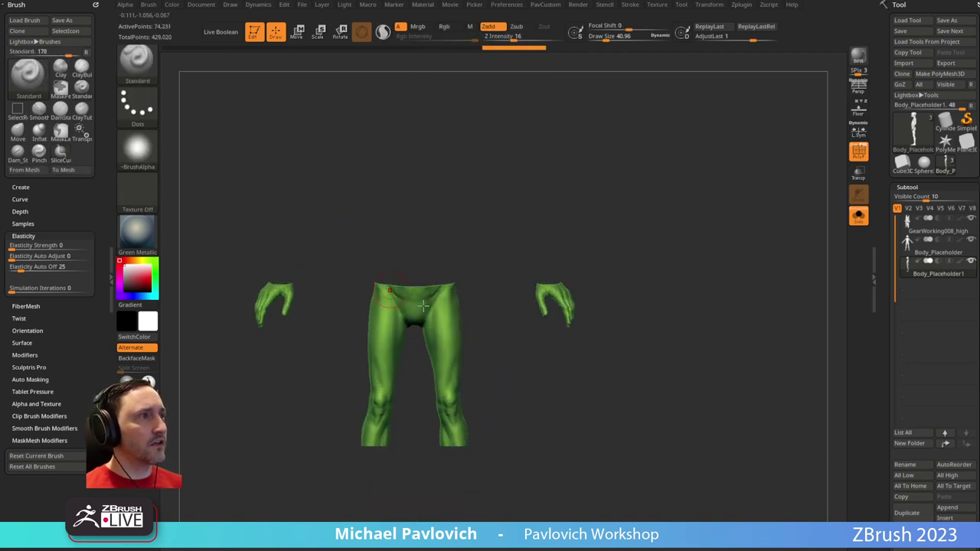
pyautogui.press('1')
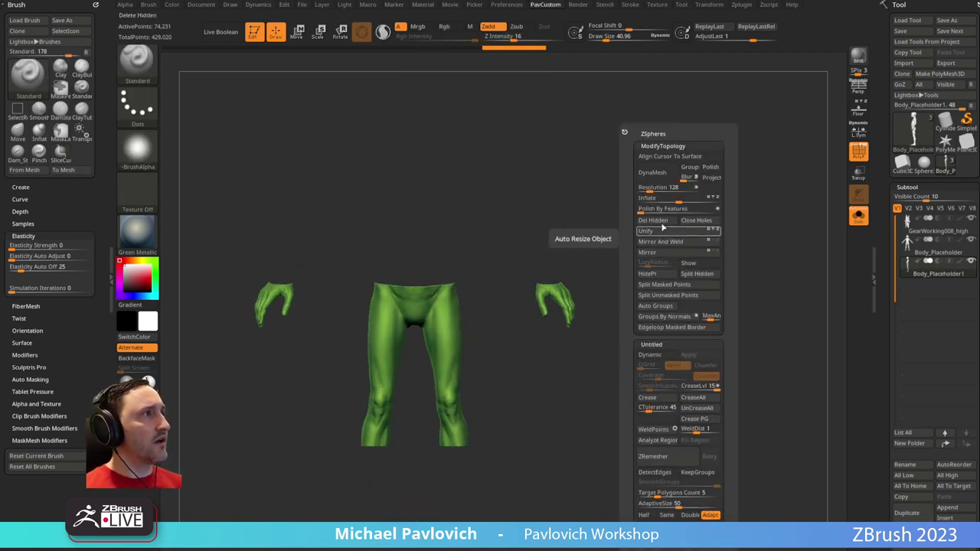
pyautogui.click(655, 220)
pyautogui.moveTo(467, 252)
pyautogui.keyDown('ctrl'); pyautogui.keyDown('shift'); pyautogui.mouseDown()
pyautogui.moveTo(450, 301)
pyautogui.moveTo(456, 272)
pyautogui.moveTo(446, 246)
pyautogui.mouseUp(); pyautogui.keyUp('shift'); pyautogui.keyUp('ctrl')
pyautogui.keyDown('ctrl'); pyautogui.keyDown('shift'); pyautogui.click(650, 247); pyautogui.keyUp('shift'); pyautogui.keyUp('ctrl')
pyautogui.press('space')
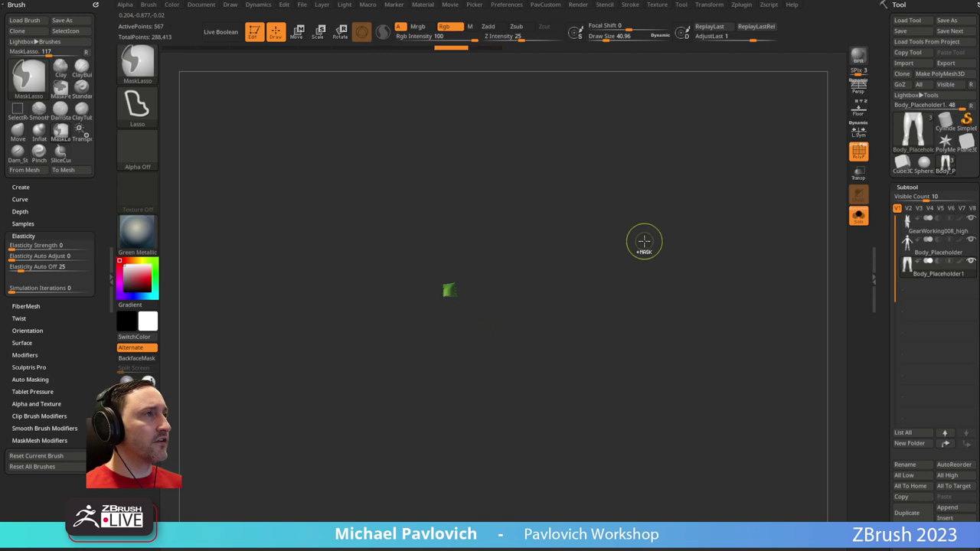
pyautogui.hotkey('ctrl', 'z')
# Auto-group the isolated legs and hands by continuity and hide the legs, leaving only the hands shown
pyautogui.press('space')
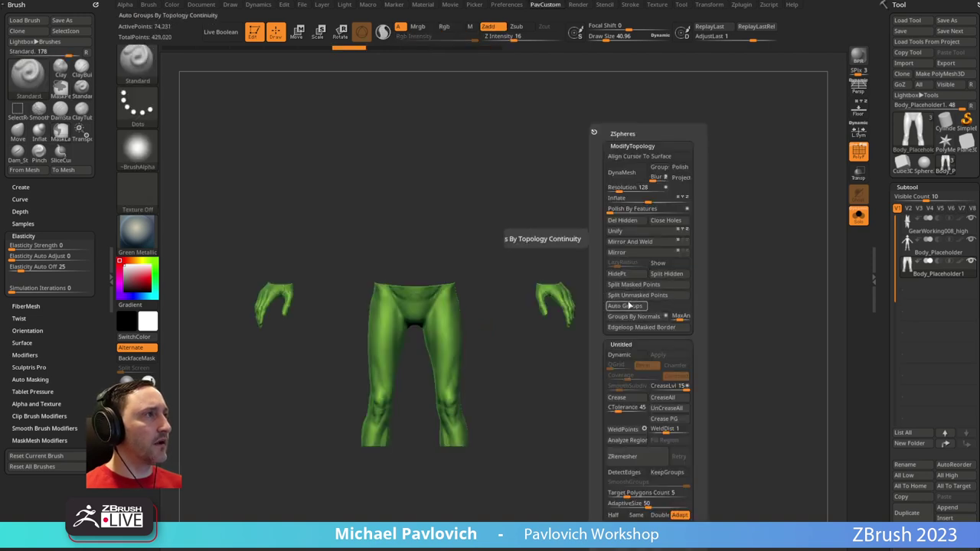
pyautogui.click(629, 305)
pyautogui.keyDown('ctrl'); pyautogui.keyDown('shift'); pyautogui.click(137, 65); pyautogui.keyUp('shift'); pyautogui.keyUp('ctrl')
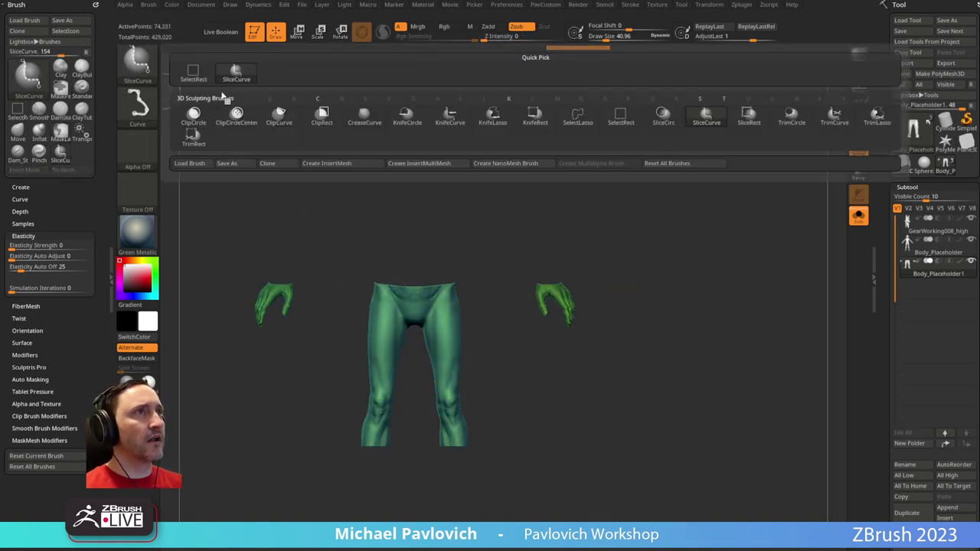
pyautogui.keyDown('ctrl'); pyautogui.keyDown('shift'); pyautogui.click(193, 72); pyautogui.keyUp('shift'); pyautogui.keyUp('ctrl')
pyautogui.keyDown('ctrl'); pyautogui.keyDown('shift'); pyautogui.click(417, 296); pyautogui.keyUp('shift'); pyautogui.keyUp('ctrl')
# Open the tool's polygroup options and invert the visibility to show everything except the hands
pyautogui.press('space')
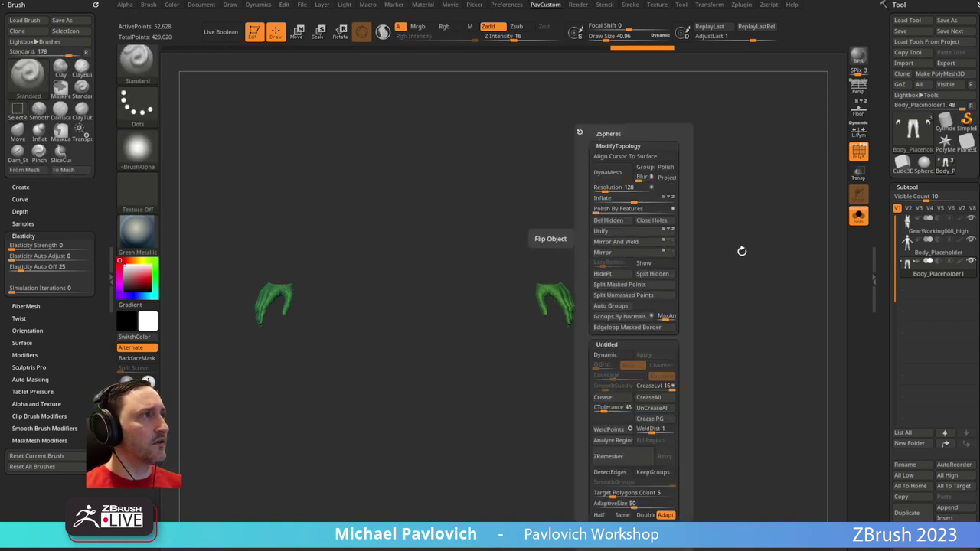
pyautogui.moveTo(886, 301); pyautogui.dragTo(888, 151)
pyautogui.scroll(-4, 888, 150)
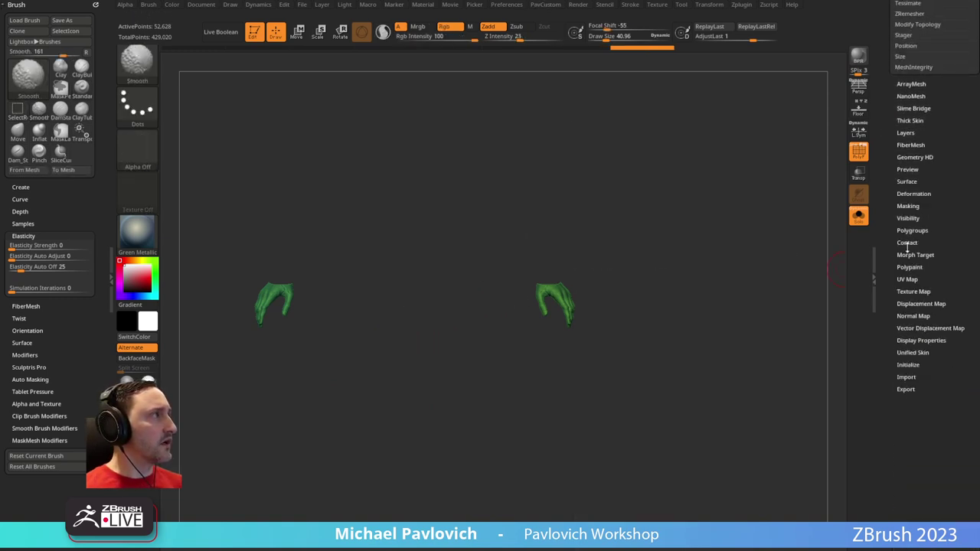
pyautogui.click(911, 230)
pyautogui.keyDown('ctrl'); pyautogui.keyDown('shift'); pyautogui.moveTo(678, 238); pyautogui.dragTo(730, 296); pyautogui.keyUp('shift'); pyautogui.keyUp('ctrl')
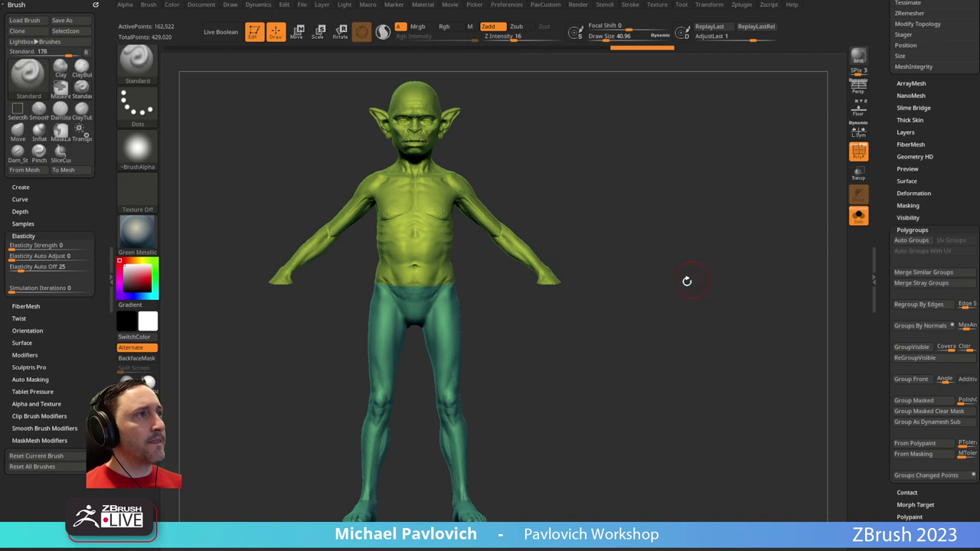
# Isolate the legs polygroup between the waist and lower shins, and bring back the full body
pyautogui.keyDown('ctrl'); pyautogui.keyDown('shift'); pyautogui.click(675, 285); pyautogui.keyUp('shift'); pyautogui.keyUp('ctrl')
pyautogui.keyDown('ctrl'); pyautogui.keyDown('shift'); pyautogui.click(446, 317); pyautogui.keyUp('shift'); pyautogui.keyUp('ctrl')
pyautogui.press('space')
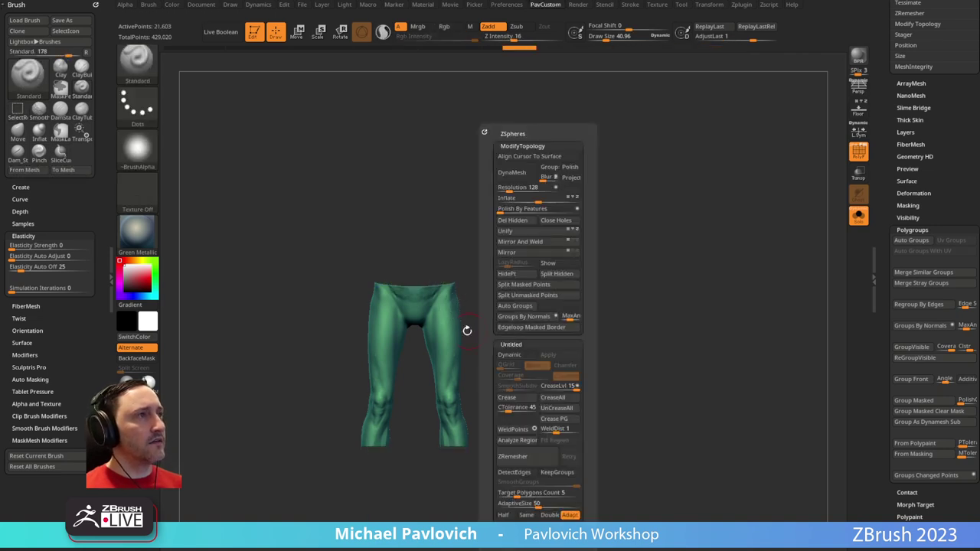
pyautogui.keyDown('ctrl'); pyautogui.keyDown('shift'); pyautogui.click(560, 300); pyautogui.keyUp('shift'); pyautogui.keyUp('ctrl')
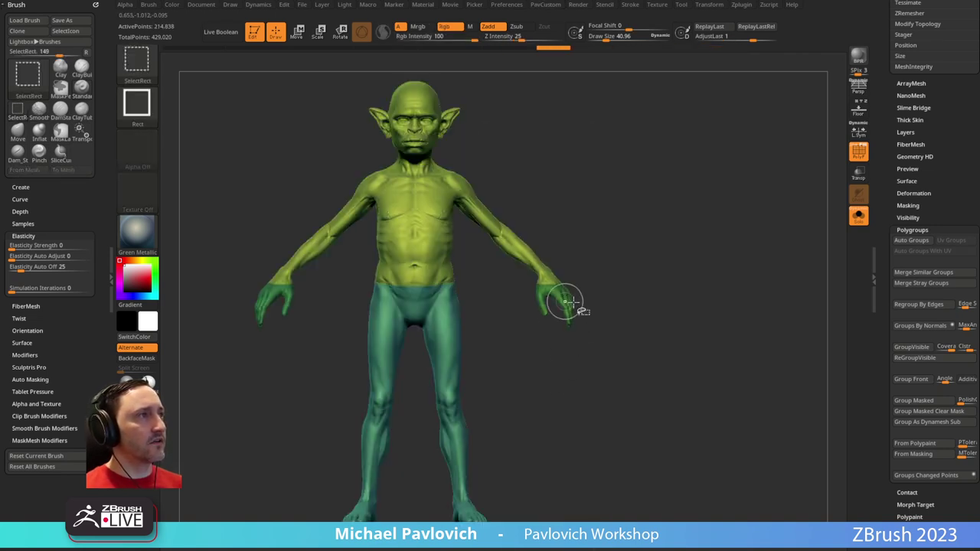
# Hide the hands and legs polygroups, invert the visibility to keep only those parts, and auto-group them into separate polygroups
pyautogui.keyDown('ctrl'); pyautogui.keyDown('alt'); pyautogui.keyDown('shift'); pyautogui.click(565, 304); pyautogui.keyUp('shift'); pyautogui.keyUp('alt'); pyautogui.keyUp('ctrl')
pyautogui.keyDown('ctrl'); pyautogui.keyDown('shift'); pyautogui.click(264, 292); pyautogui.keyUp('shift'); pyautogui.keyUp('ctrl')
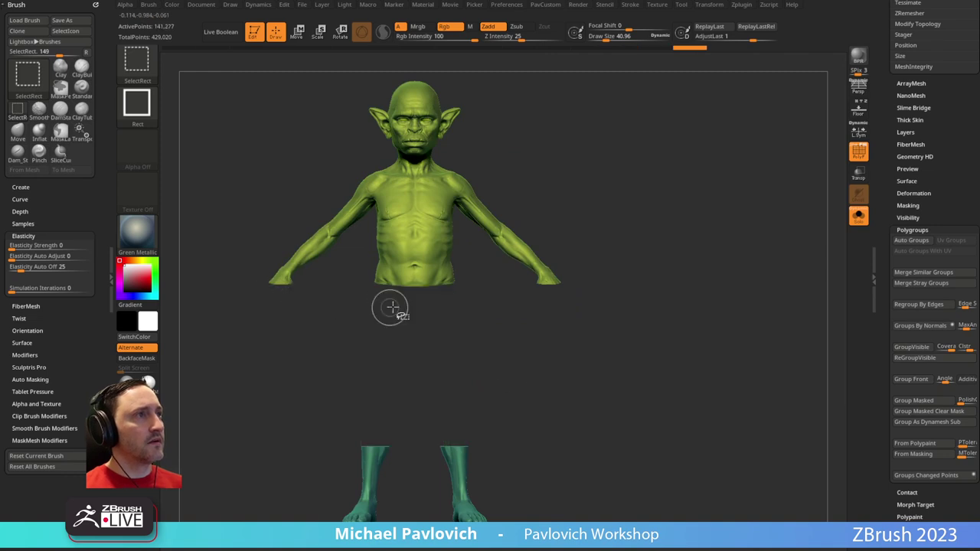
pyautogui.keyDown('ctrl'); pyautogui.keyDown('shift'); pyautogui.click(406, 319); pyautogui.keyUp('shift'); pyautogui.keyUp('ctrl')
pyautogui.keyDown('ctrl'); pyautogui.keyDown('shift'); pyautogui.moveTo(731, 360); pyautogui.dragTo(763, 347); pyautogui.keyUp('shift'); pyautogui.keyUp('ctrl')
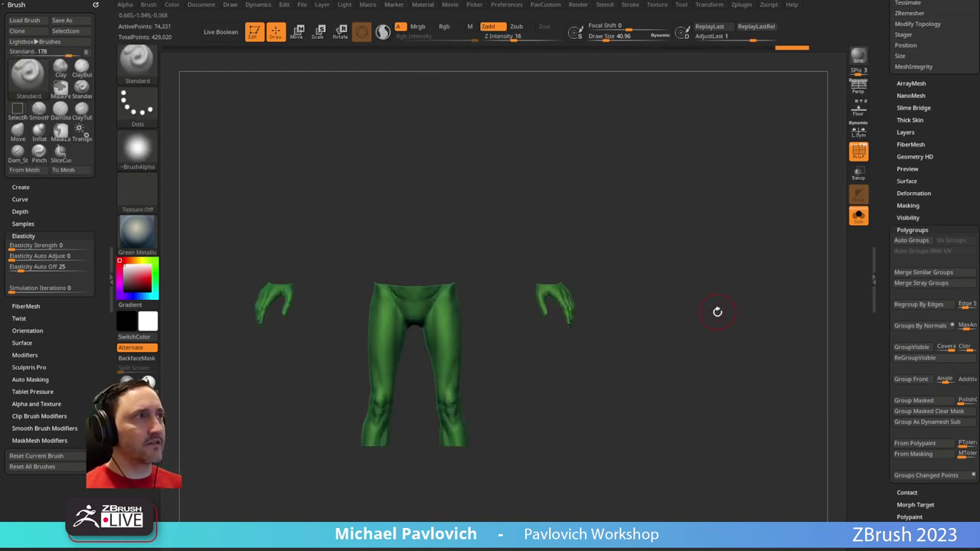
pyautogui.press('space')
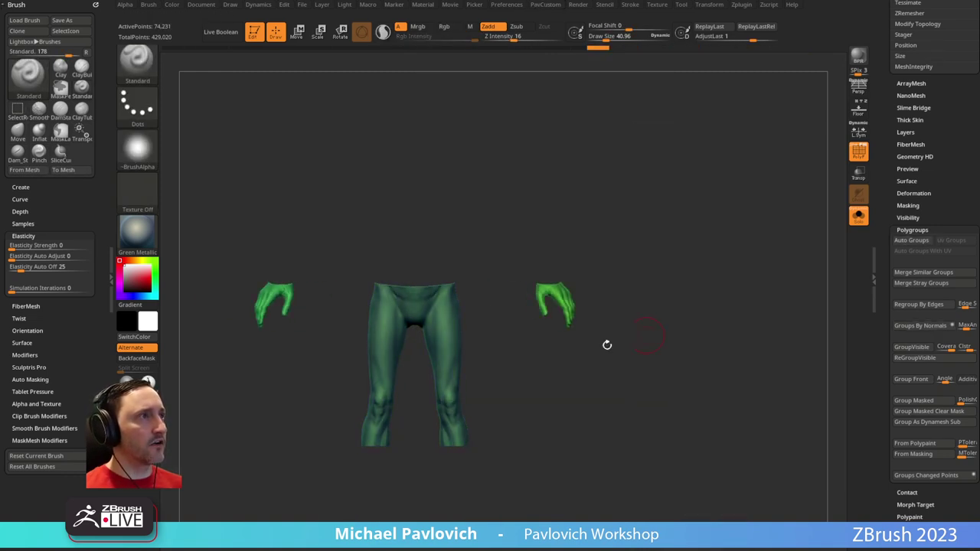
# Isolate the legs polygroup and delete all hidden geometry of the body copy
pyautogui.keyDown('ctrl'); pyautogui.keyDown('shift'); pyautogui.click(450, 323); pyautogui.keyUp('shift'); pyautogui.keyUp('ctrl')
pyautogui.press('space')
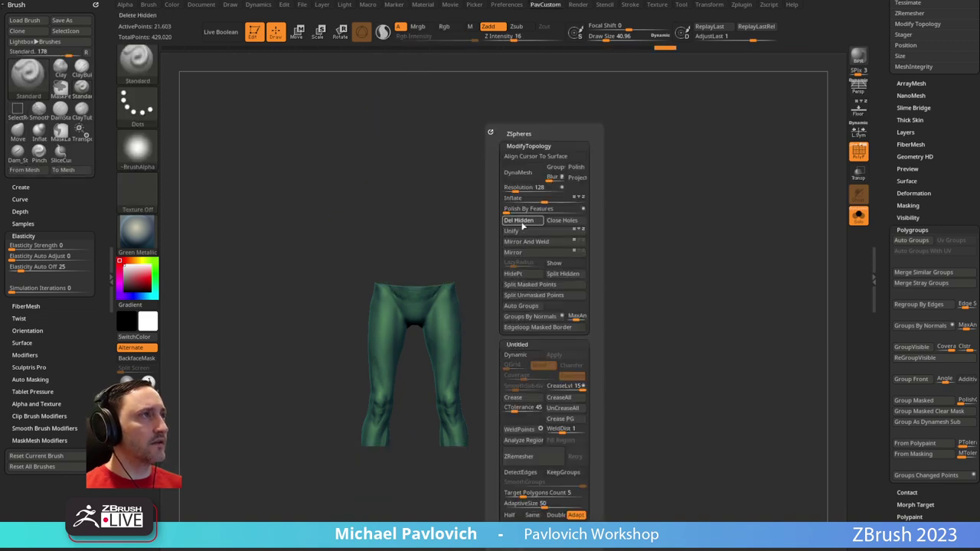
pyautogui.click(521, 222)
# Remesh the leg piece with ZRemesher using Half, Adapt on and AdaptiveSize 0
pyautogui.keyDown('alt'); pyautogui.moveTo(534, 302); pyautogui.dragTo(517, 326); pyautogui.keyUp('alt')
pyautogui.keyDown('alt'); pyautogui.moveTo(624, 287); pyautogui.dragTo(617, 306); pyautogui.keyUp('alt')
pyautogui.press('space')
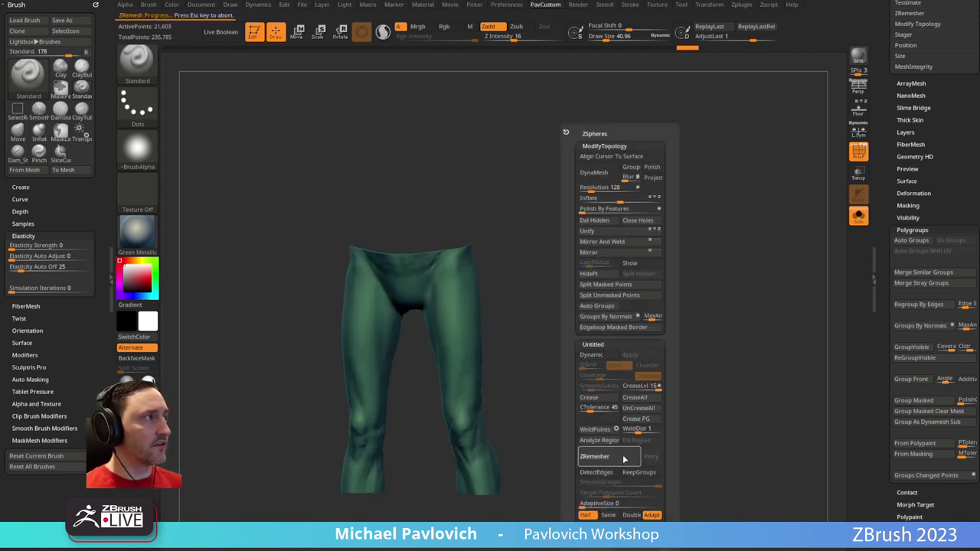
# Examine the tool's ZRemesher settings and expand its Deformation options
pyautogui.click(907, 230)
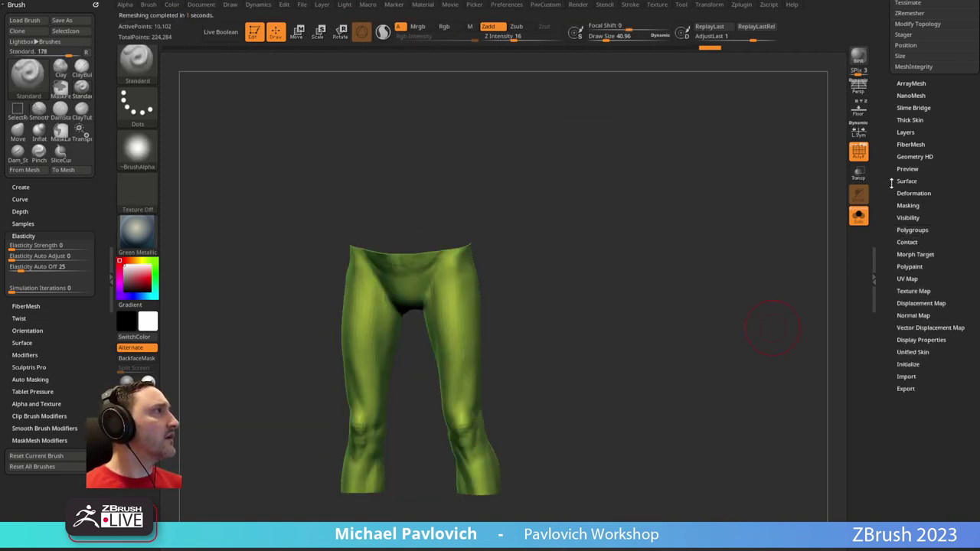
pyautogui.click(903, 169)
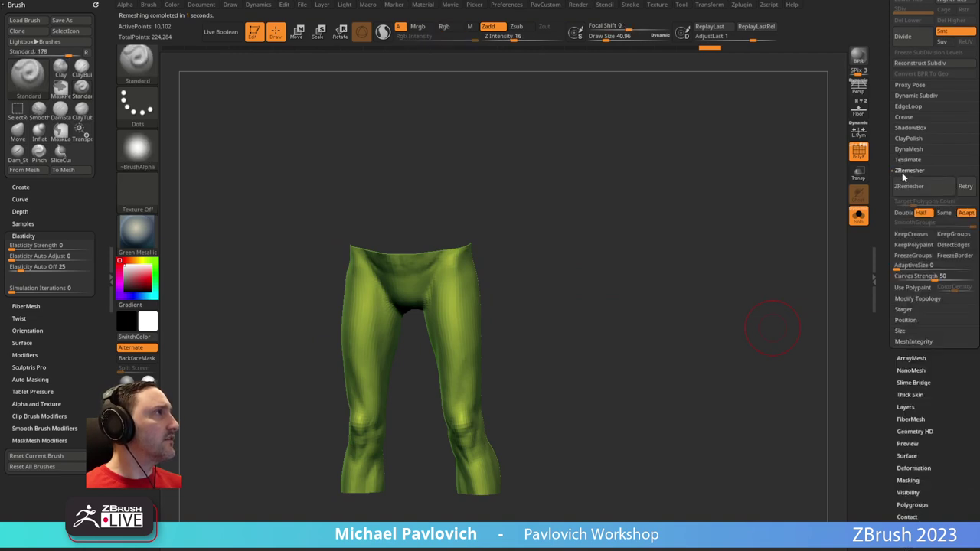
pyautogui.moveTo(632, 276); pyautogui.dragTo(457, 354)
pyautogui.press('space')
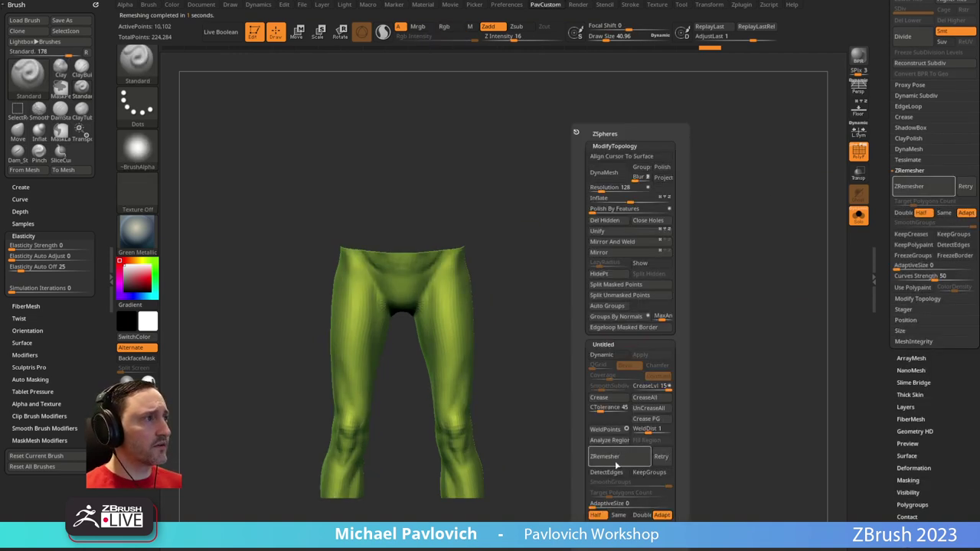
pyautogui.moveTo(883, 329); pyautogui.dragTo(891, 227)
pyautogui.keyDown('shift'); pyautogui.click(905, 366); pyautogui.keyUp('shift')
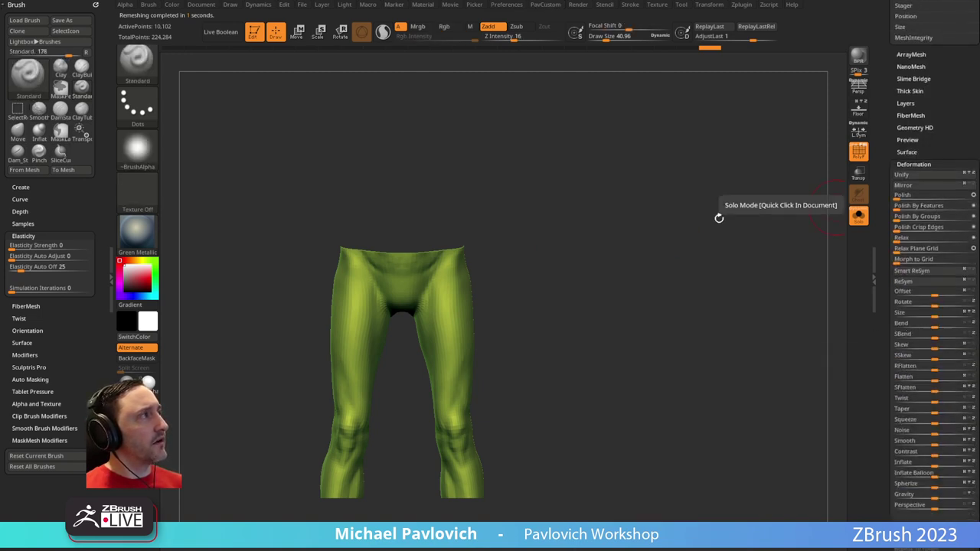
# Polish the leg mesh with Polish By Features in its open-circle mode
pyautogui.press('space')
pyautogui.click(624, 208)
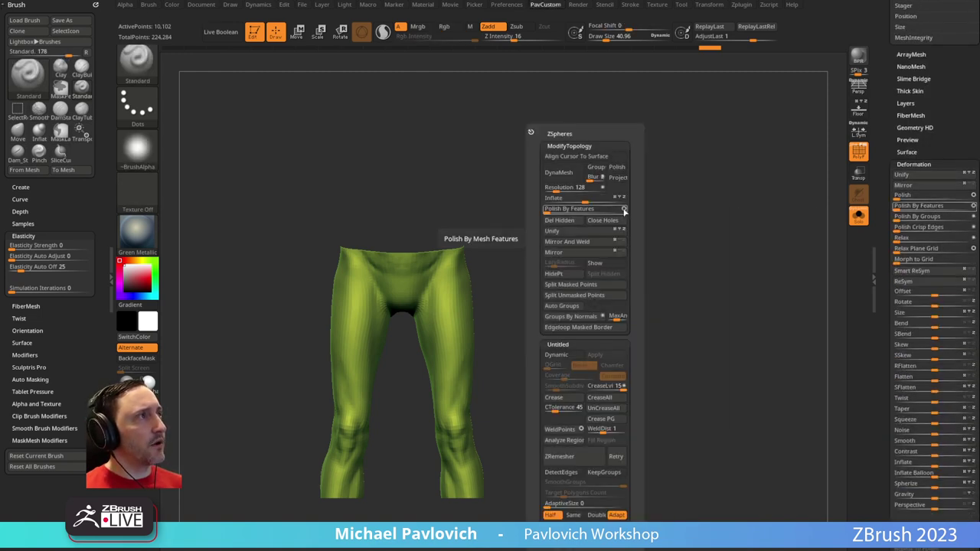
pyautogui.click(548, 209)
# Run ZRemesher with Half two more times on the leg mesh to reduce its polygon density
pyautogui.moveTo(585, 316); pyautogui.dragTo(619, 310)
pyautogui.press('space')
pyautogui.click(608, 455)
pyautogui.click(853, 144)
pyautogui.moveTo(449, 304); pyautogui.dragTo(645, 202, button='right')
pyautogui.press('space')
pyautogui.click(612, 450)
pyautogui.keyDown('ctrl'); pyautogui.moveTo(601, 370); pyautogui.dragTo(727, 270, button='right'); pyautogui.keyUp('ctrl')
# Turn off Solo mode and hide the polygroup wireframe, framing the leg mesh over the goblin's hips
pyautogui.click(853, 219)
pyautogui.moveTo(745, 249); pyautogui.dragTo(830, 180)
pyautogui.hotkey('shift', 'f')
pyautogui.moveTo(619, 267)
pyautogui.keyDown('alt'); pyautogui.mouseDown()
pyautogui.moveTo(602, 267)
pyautogui.moveTo(643, 288)
pyautogui.mouseUp(); pyautogui.keyUp('alt')
# Switch to the ZModeler brush and open its polygon actions on the leg mesh
pyautogui.press('b')
pyautogui.press('z')
pyautogui.press('m')
pyautogui.press('space')
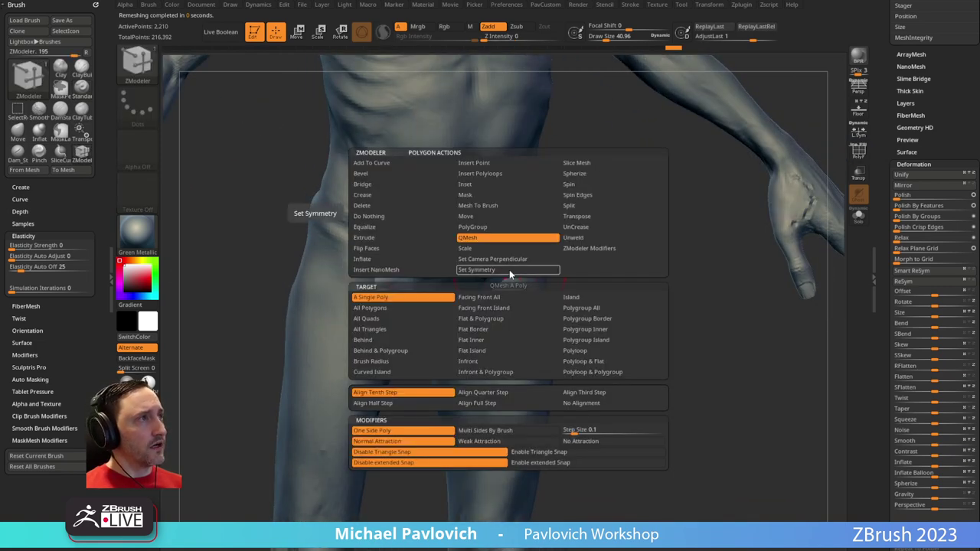
# Undo the last edit and choose QMesh as the polygon action with A Single Poly as target
pyautogui.press('2')
pyautogui.moveTo(678, 200); pyautogui.dragTo(680, 200)
pyautogui.hotkey('ctrl', 'z')
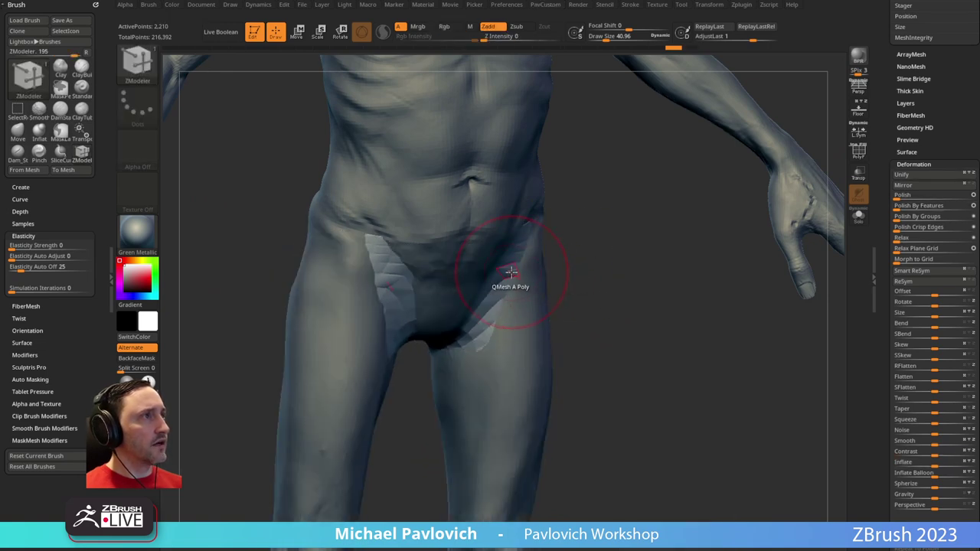
pyautogui.press('space')
pyautogui.click(468, 239)
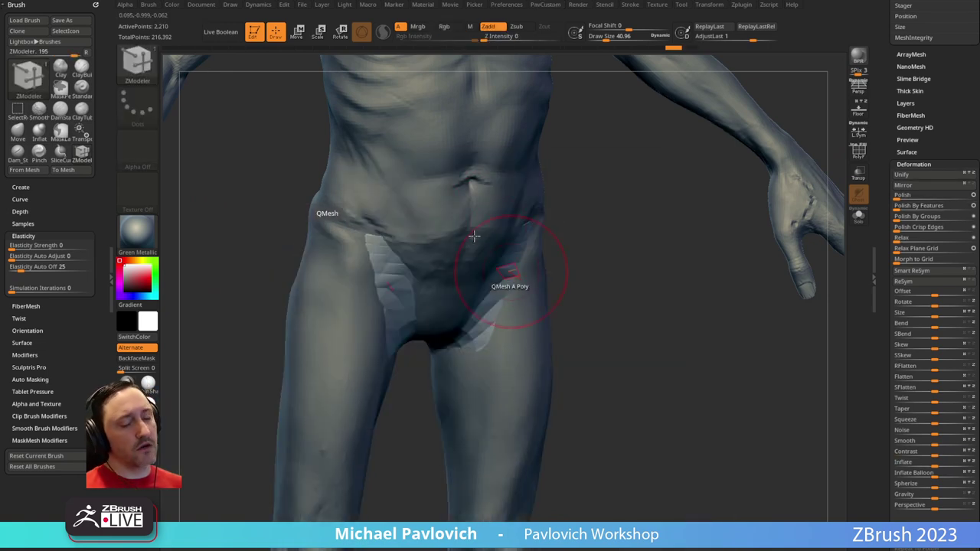
# Reselect the ZModeler brush and bring up the polygon actions for a face on the pelvis
pyautogui.press('b')
pyautogui.press('z')
pyautogui.press('m')
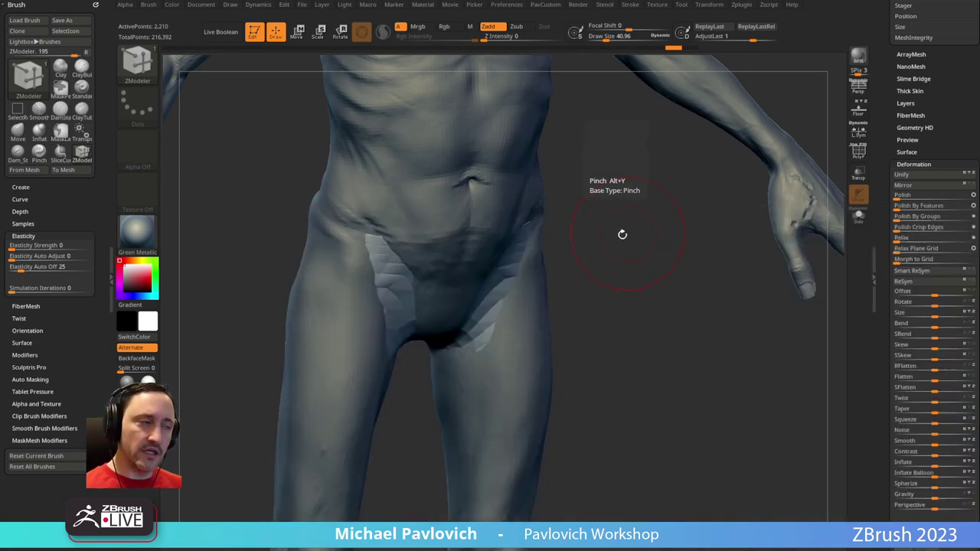
pyautogui.press('space')
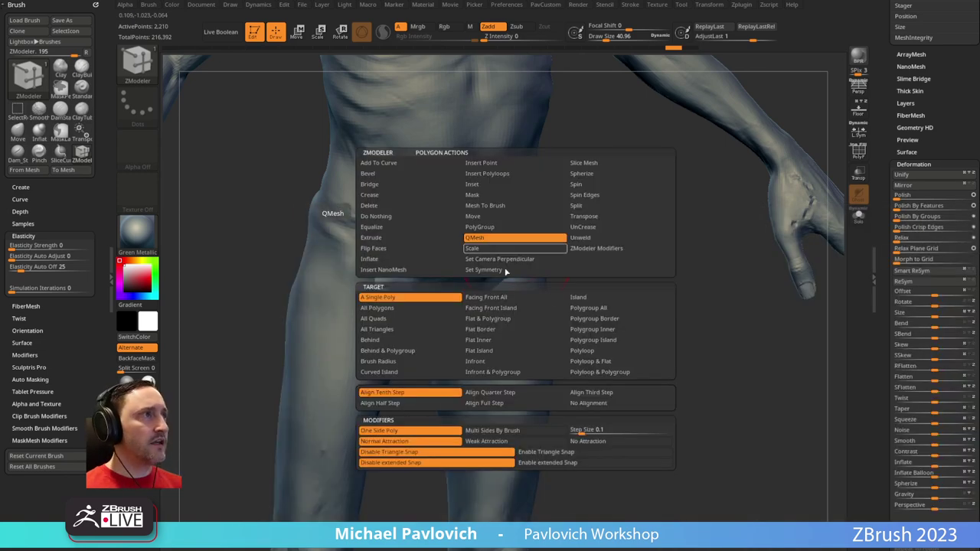
# Set ZModeler's polygon QMesh target to Polygroup All and push the pants mesh outward from the body
pyautogui.click(582, 307)
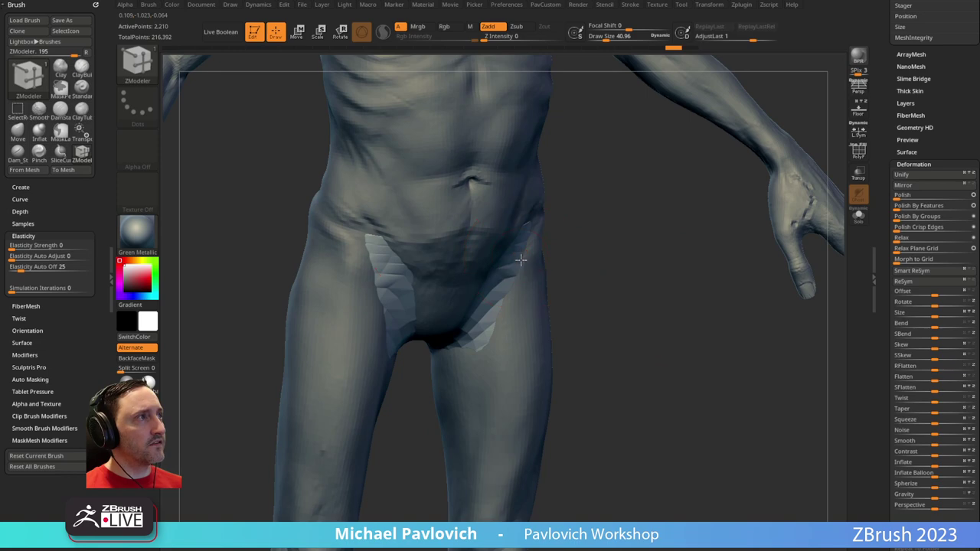
pyautogui.moveTo(520, 260); pyautogui.dragTo(528, 244)
pyautogui.click(857, 215)
pyautogui.moveTo(727, 230); pyautogui.dragTo(649, 300)
pyautogui.keyDown('ctrl'); pyautogui.keyDown('shift'); pyautogui.click(505, 314); pyautogui.keyUp('shift'); pyautogui.keyUp('ctrl')
pyautogui.moveTo(719, 276); pyautogui.dragTo(786, 215)
pyautogui.click(857, 218)
pyautogui.click(858, 218)
pyautogui.moveTo(508, 258)
pyautogui.mouseDown(button='right')
pyautogui.moveTo(516, 271)
pyautogui.moveTo(509, 264)
pyautogui.mouseUp(button='right')
pyautogui.click(858, 216)
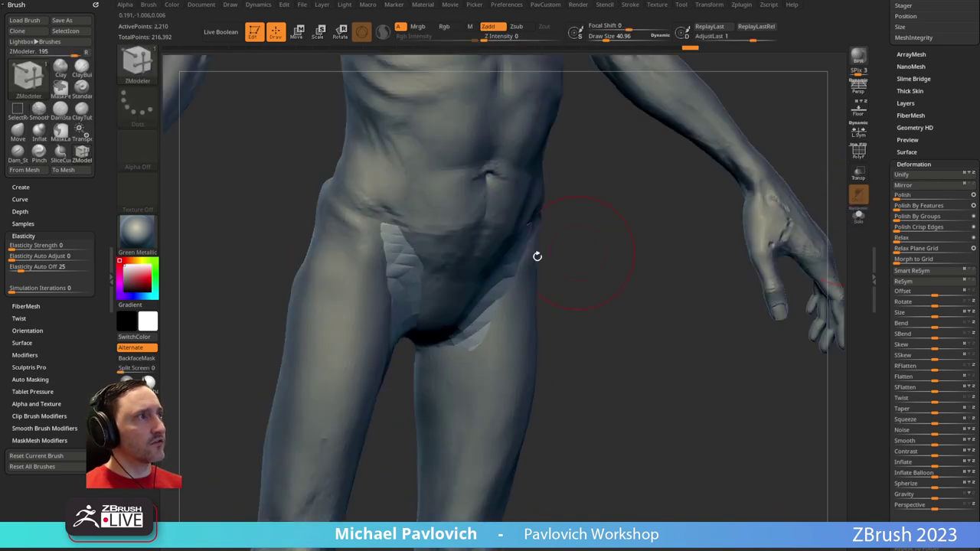
pyautogui.moveTo(511, 266); pyautogui.dragTo(605, 281)
pyautogui.keyDown('ctrl'); pyautogui.moveTo(605, 281); pyautogui.dragTo(521, 325, button='right'); pyautogui.keyUp('ctrl')
# Using the Move brush at a draw size of about 80, pull the pants over the skin poking through at hips, thighs and knees
pyautogui.moveTo(710, 290)
pyautogui.mouseDown(button='right')
pyautogui.moveTo(653, 299)
pyautogui.moveTo(711, 271)
pyautogui.mouseUp(button='right')
pyautogui.press('s')
pyautogui.moveTo(648, 274); pyautogui.dragTo(632, 274)
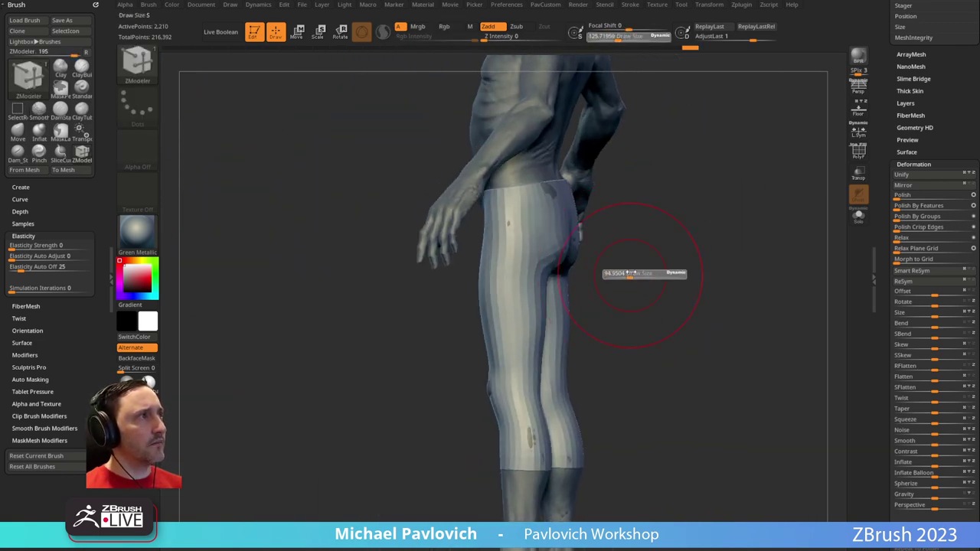
pyautogui.press('b')
pyautogui.press('m')
pyautogui.press('v')
pyautogui.moveTo(588, 243)
pyautogui.mouseDown()
pyautogui.moveTo(631, 221)
pyautogui.moveTo(505, 240)
pyautogui.moveTo(462, 225)
pyautogui.mouseUp()
pyautogui.press('s')
pyautogui.moveTo(654, 236)
pyautogui.mouseDown()
pyautogui.moveTo(691, 227)
pyautogui.moveTo(686, 216)
pyautogui.mouseUp()
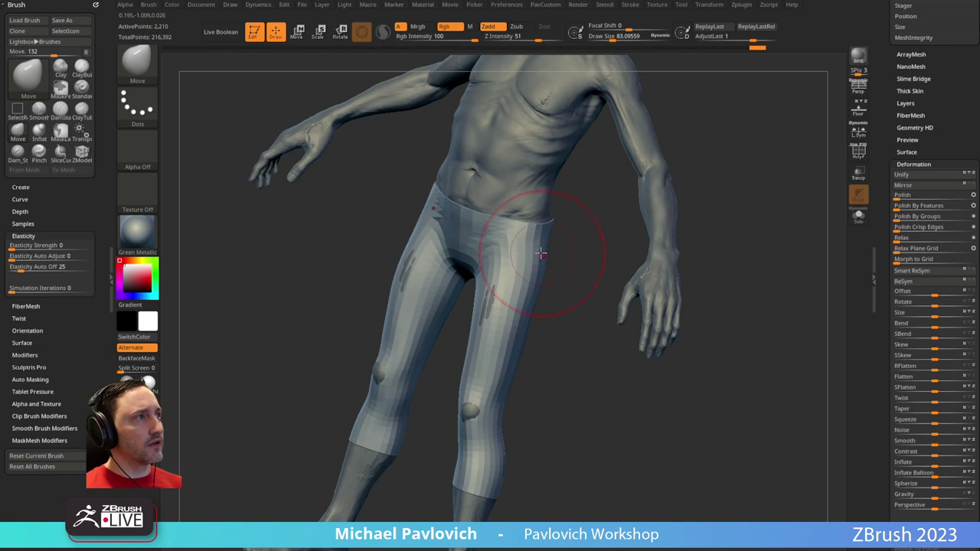
pyautogui.moveTo(574, 270); pyautogui.dragTo(484, 303)
pyautogui.moveTo(539, 332)
pyautogui.mouseDown()
pyautogui.moveTo(484, 352)
pyautogui.moveTo(467, 347)
pyautogui.mouseUp()
pyautogui.moveTo(544, 361); pyautogui.dragTo(585, 349)
pyautogui.moveTo(501, 350); pyautogui.dragTo(494, 350)
pyautogui.moveTo(574, 356); pyautogui.dragTo(476, 346)
pyautogui.moveTo(538, 408); pyautogui.dragTo(650, 295)
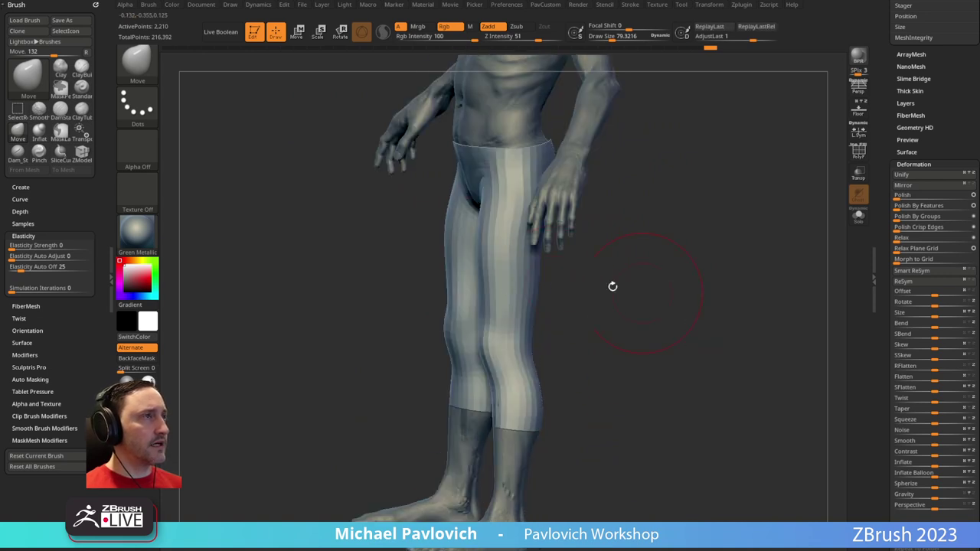
# Isolate the pants, display their polygon wireframe and switch to the ZModeler brush
pyautogui.click(858, 214)
pyautogui.moveTo(737, 147); pyautogui.dragTo(752, 214)
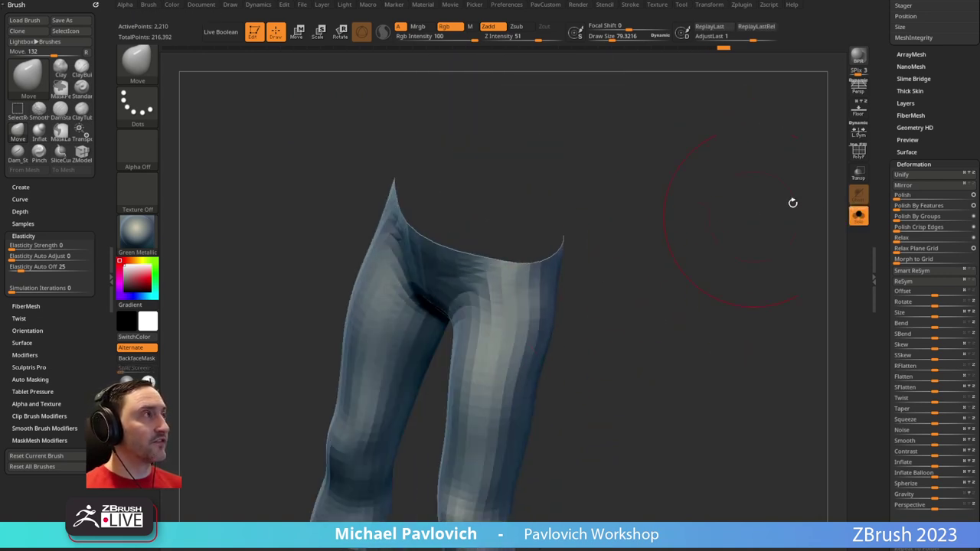
pyautogui.hotkey('shift', 'f')
pyautogui.moveTo(744, 178); pyautogui.dragTo(527, 334)
pyautogui.press('b')
pyautogui.press('z')
pyautogui.press('m')
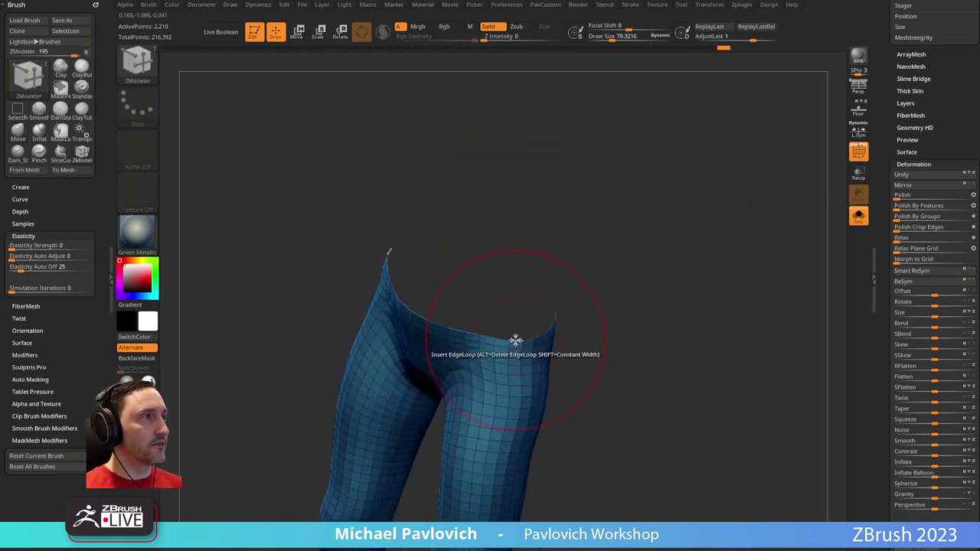
# Try to cap the waist and leg openings with the ZModeler edge action Close set to Convex Hole
pyautogui.press('space')
pyautogui.click(423, 281)
pyautogui.click(505, 372)
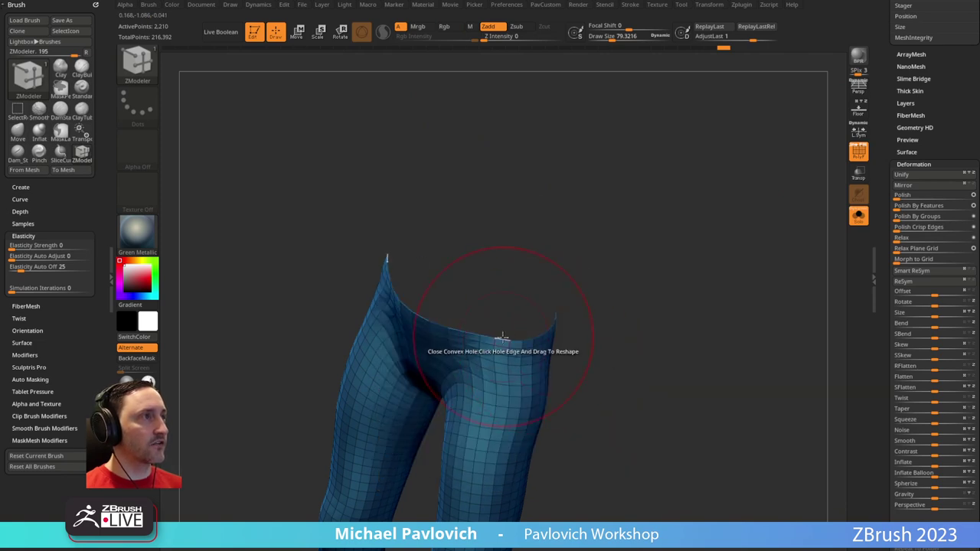
pyautogui.click(503, 337)
pyautogui.moveTo(616, 344); pyautogui.dragTo(636, 210)
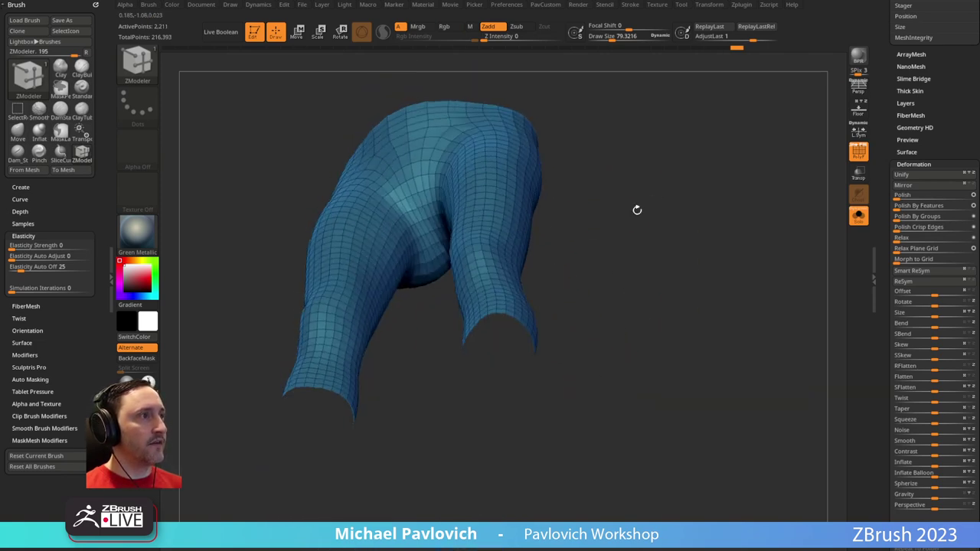
pyautogui.click(499, 313)
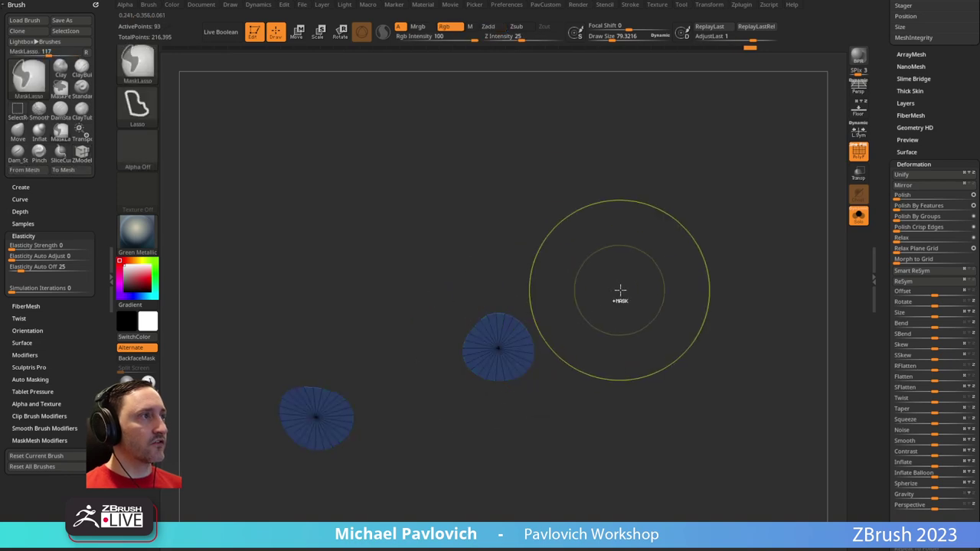
# Try to crease the polygroup borders of the capped pants and subdivide them once
pyautogui.moveTo(690, 300)
pyautogui.mouseDown()
pyautogui.moveTo(645, 350)
pyautogui.moveTo(573, 324)
pyautogui.moveTo(671, 273)
pyautogui.moveTo(698, 299)
pyautogui.moveTo(627, 169)
pyautogui.moveTo(663, 207)
pyautogui.moveTo(715, 225)
pyautogui.moveTo(696, 305)
pyautogui.mouseUp()
pyautogui.press('2')
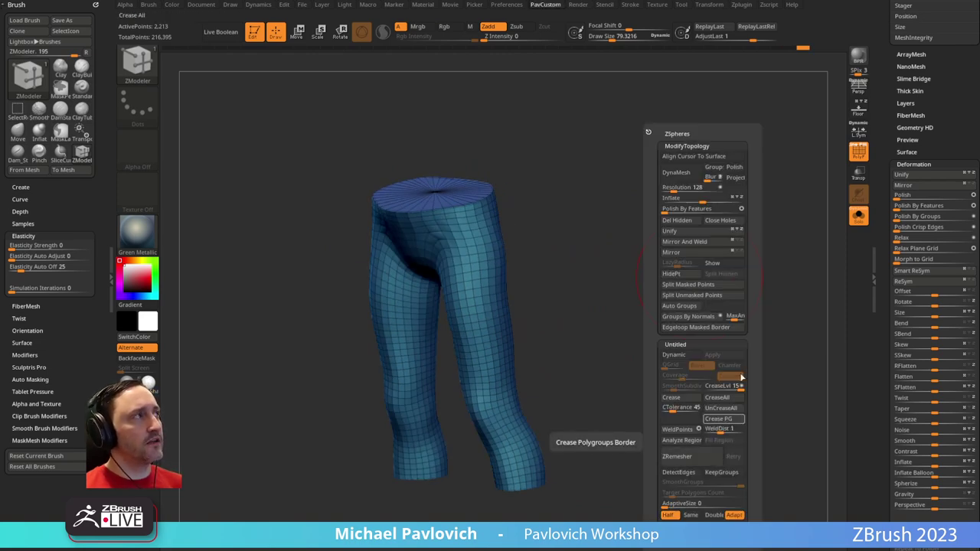
pyautogui.scroll(5, 876, 228)
pyautogui.click(909, 367)
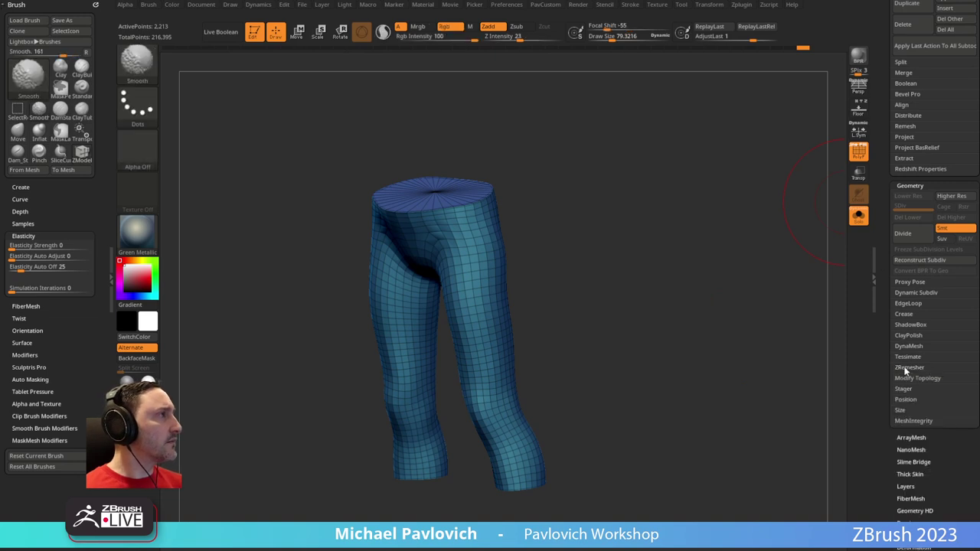
pyautogui.click(903, 314)
pyautogui.press('g')
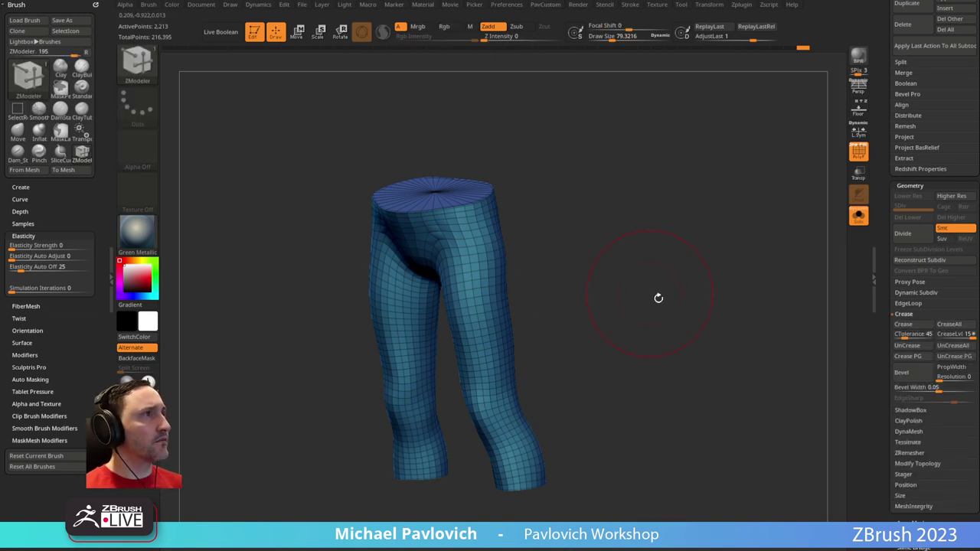
pyautogui.hotkey('ctrl', 'd')
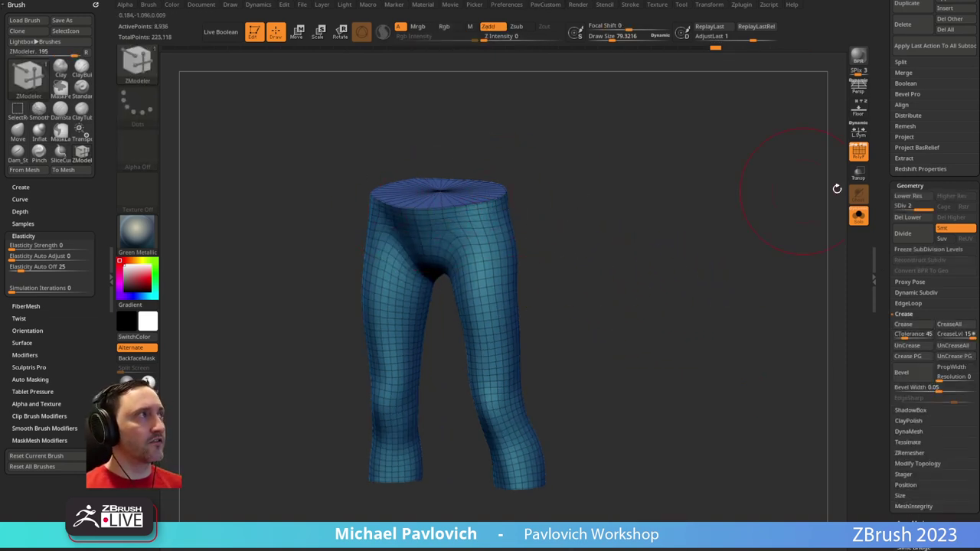
# Check the subdivided pants without the wireframe, then undo the subdivision, creasing and hole caps
pyautogui.hotkey('shift', 'f')
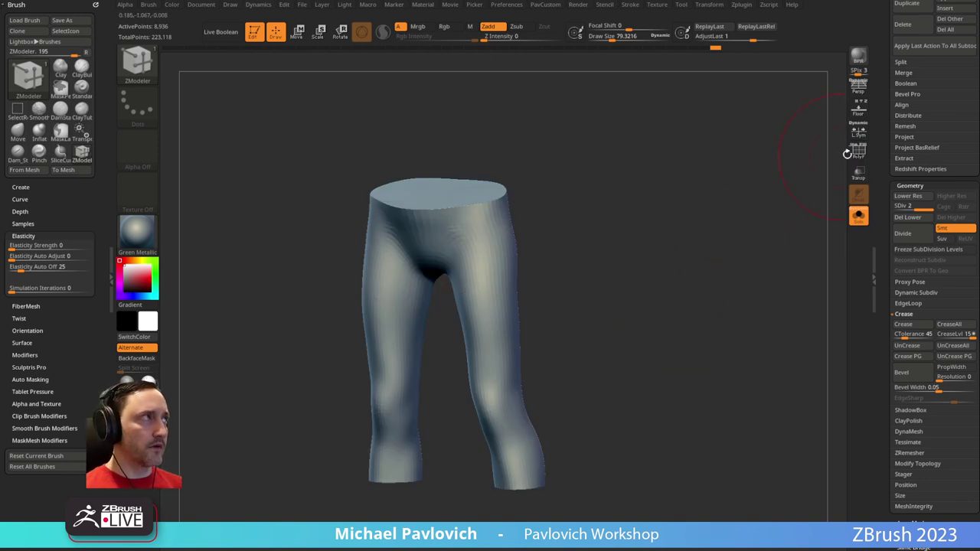
pyautogui.hotkey('shift', 'f')
pyautogui.hotkey('ctrl', 'z')
pyautogui.hotkey('ctrl', 'z')
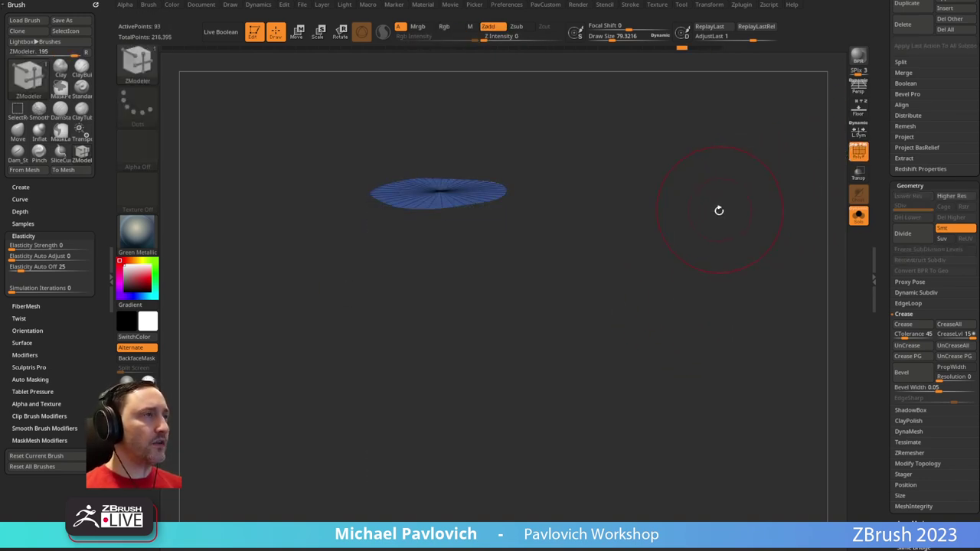
pyautogui.keyDown('ctrl'); pyautogui.keyDown('shift'); pyautogui.click(715, 212); pyautogui.keyUp('shift'); pyautogui.keyUp('ctrl')
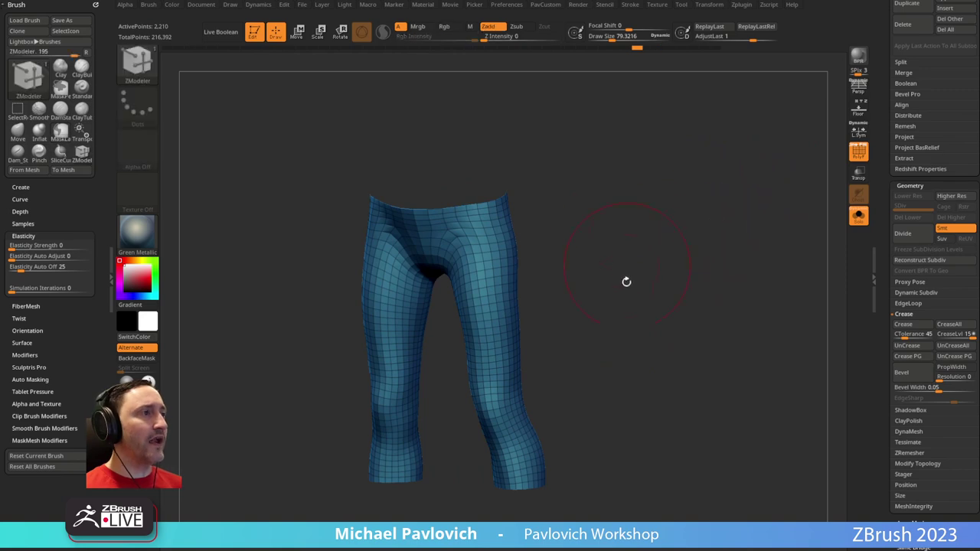
# Extrude the edge loops of the waist and leg openings inward into flat rims with ZModeler's edge Extrude
pyautogui.moveTo(634, 293); pyautogui.dragTo(577, 267)
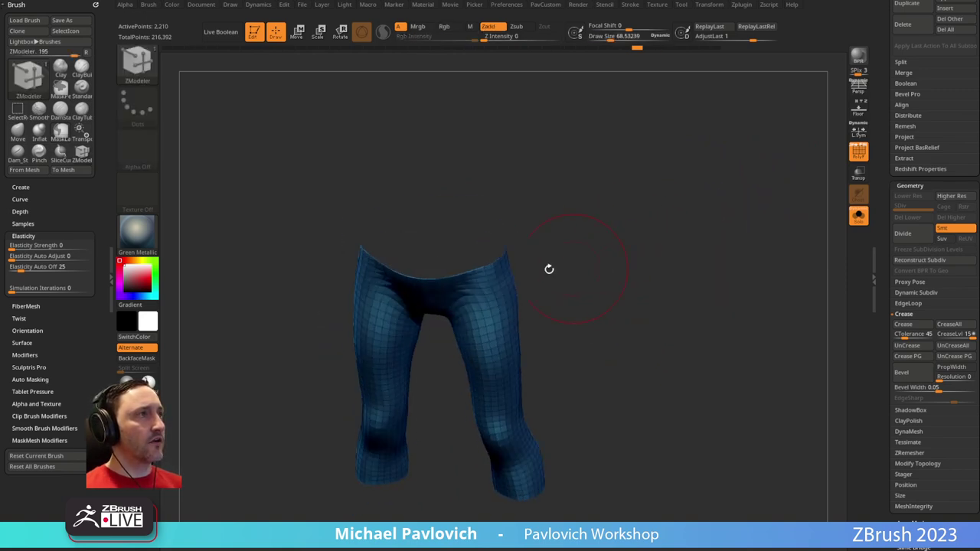
pyautogui.press('space')
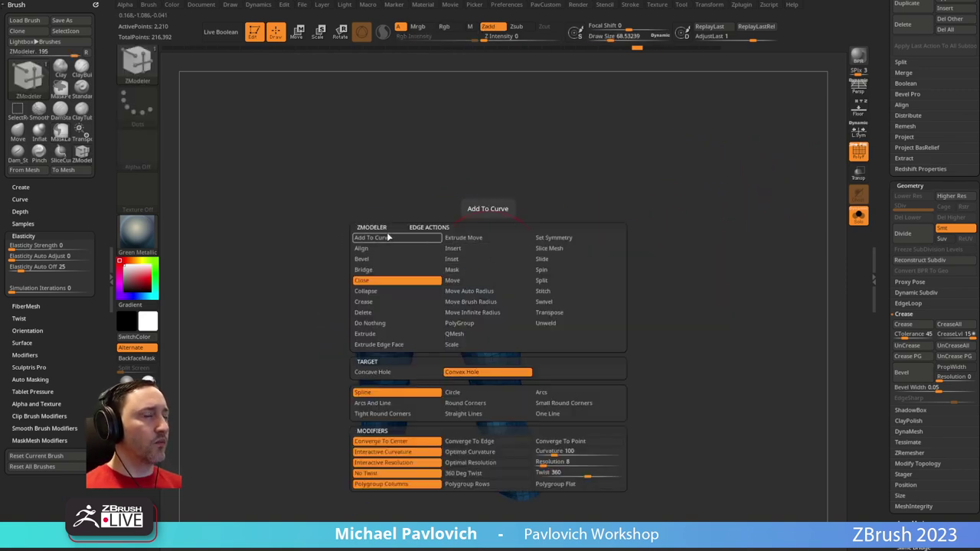
pyautogui.click(394, 334)
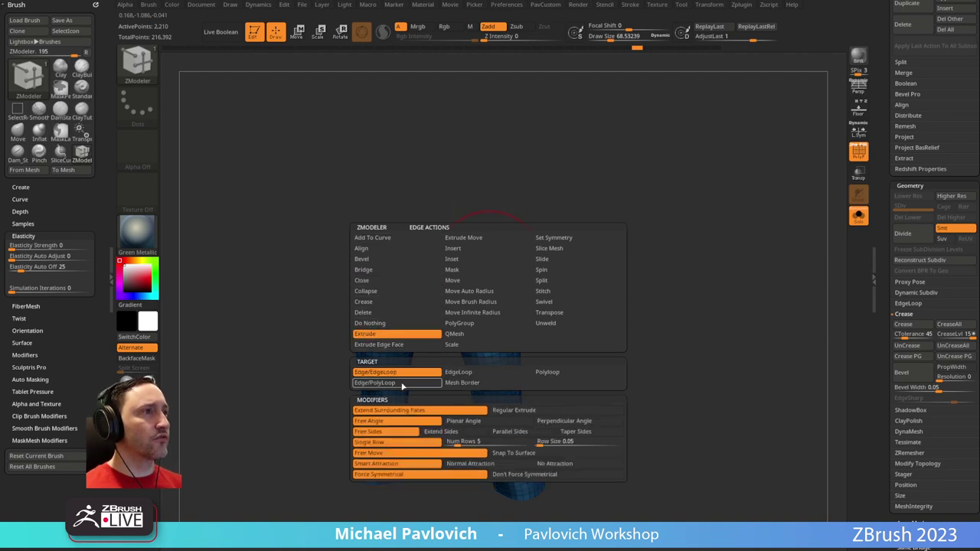
pyautogui.moveTo(488, 265); pyautogui.dragTo(453, 273)
pyautogui.click(485, 260)
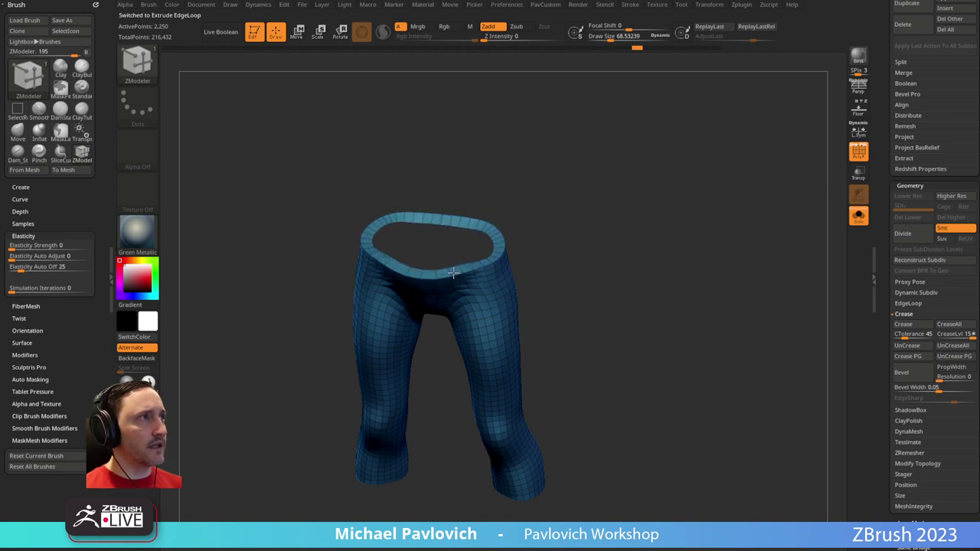
pyautogui.moveTo(622, 283); pyautogui.dragTo(503, 344)
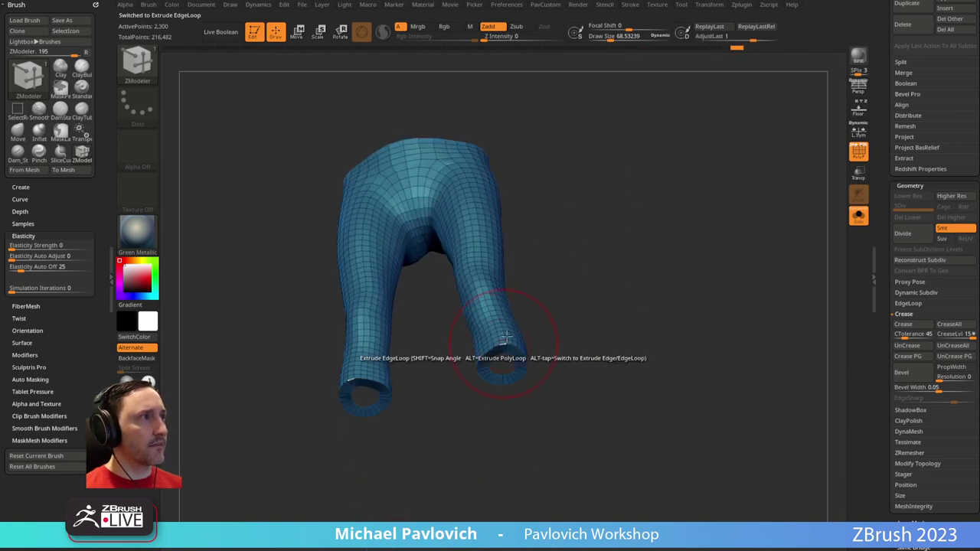
pyautogui.moveTo(613, 246); pyautogui.dragTo(656, 261)
pyautogui.moveTo(645, 226); pyautogui.dragTo(536, 217)
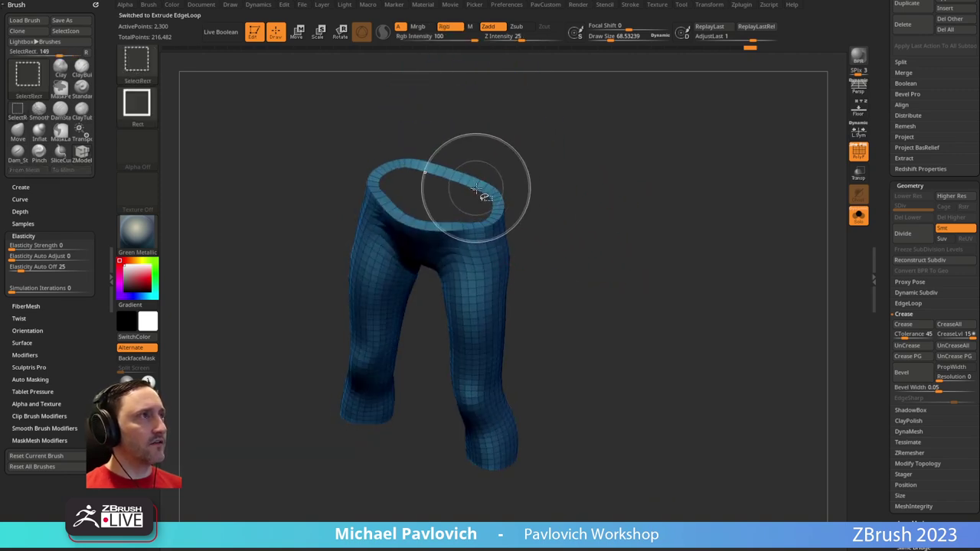
# Put the pants' extruded rim polygons into their own polygroup with the ZModeler PolyGroup action
pyautogui.keyDown('alt'); pyautogui.moveTo(586, 164); pyautogui.dragTo(578, 232); pyautogui.keyUp('alt')
pyautogui.press('space')
pyautogui.click(461, 324)
pyautogui.click(499, 278)
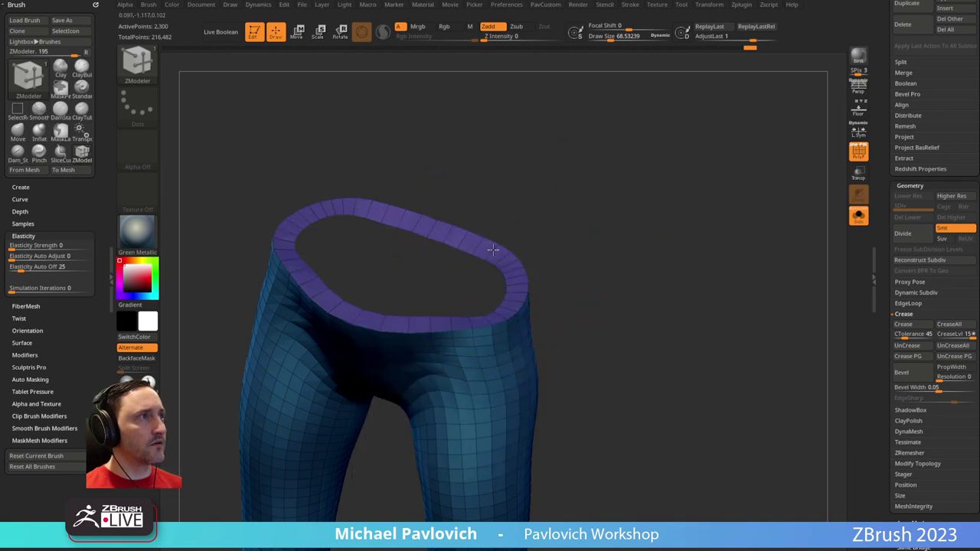
pyautogui.moveTo(619, 280); pyautogui.dragTo(639, 204)
pyautogui.press('d')
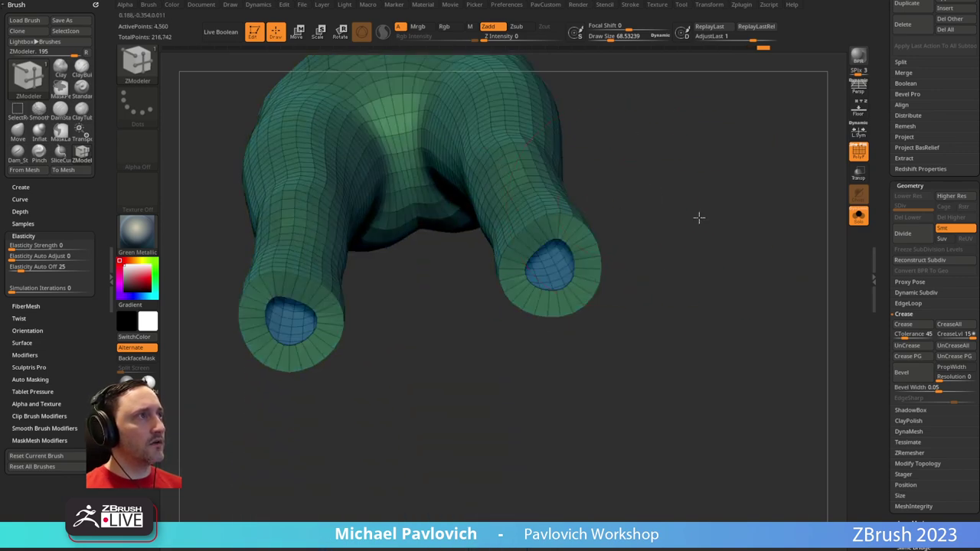
pyautogui.keyDown('alt'); pyautogui.moveTo(706, 228); pyautogui.dragTo(679, 165); pyautogui.keyUp('alt')
pyautogui.hotkey('shift', 'd')
pyautogui.moveTo(548, 222); pyautogui.dragTo(521, 258)
pyautogui.moveTo(640, 254); pyautogui.dragTo(643, 238)
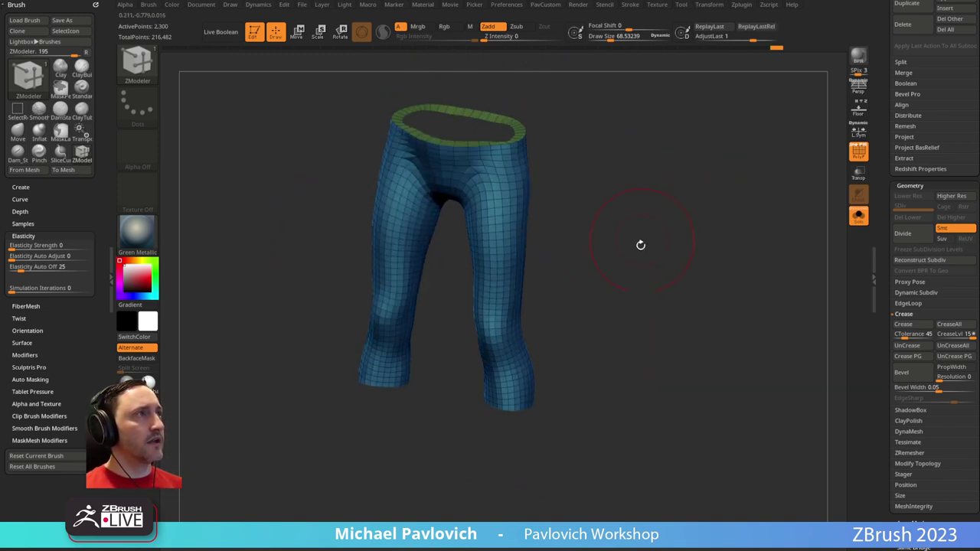
# Subdivide the pants to level 2 and show them on the full body without the wireframe
pyautogui.press('3')
pyautogui.hotkey('ctrl', 'd')
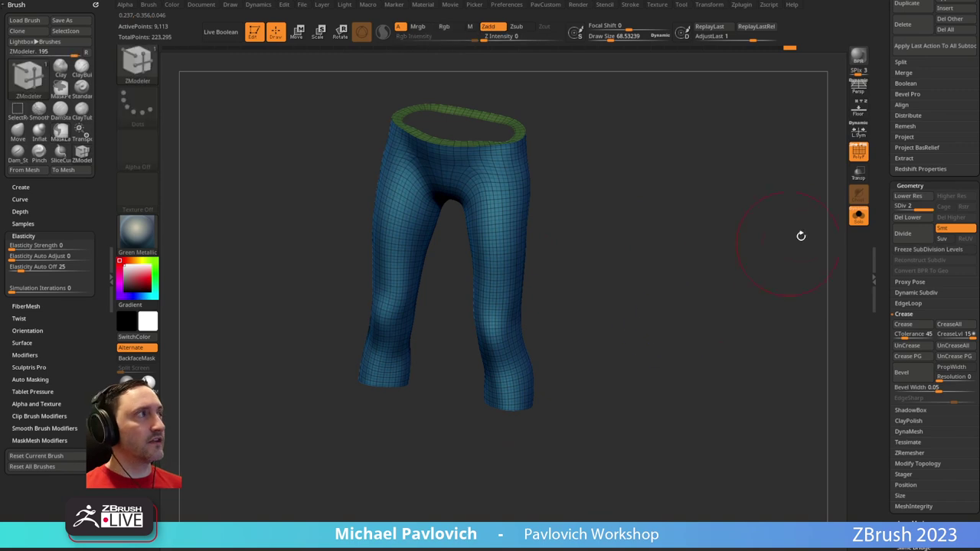
pyautogui.click(855, 216)
pyautogui.hotkey('shift', 'f')
pyautogui.moveTo(744, 173)
pyautogui.keyDown('alt'); pyautogui.mouseDown()
pyautogui.moveTo(713, 265)
pyautogui.moveTo(681, 268)
pyautogui.mouseUp(); pyautogui.keyUp('alt')
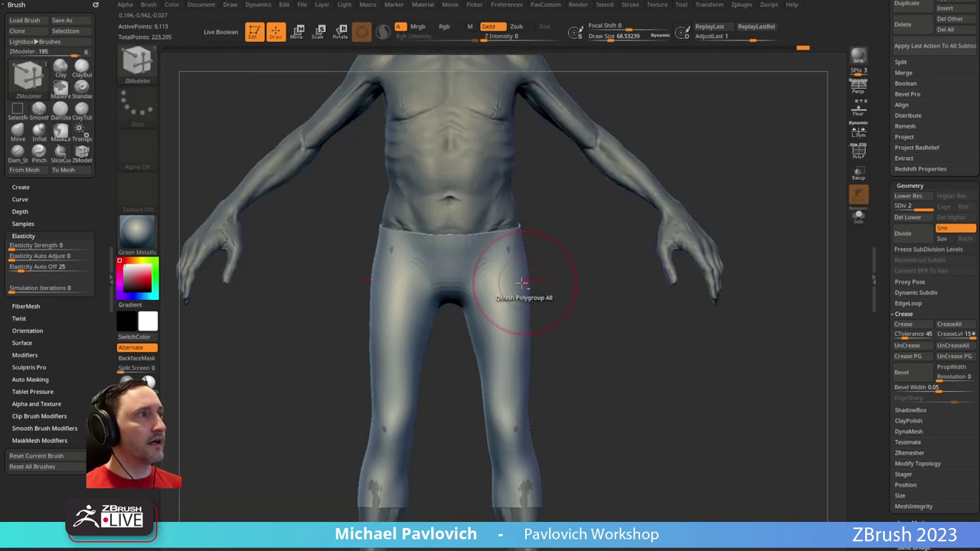
# Sculpt and smooth folds on the back of the pants leg with the Standard brush, setting Z Intensity to 32
pyautogui.press('b')
pyautogui.press('s')
pyautogui.press('t')
pyautogui.moveTo(530, 244); pyautogui.dragTo(531, 270, button='right')
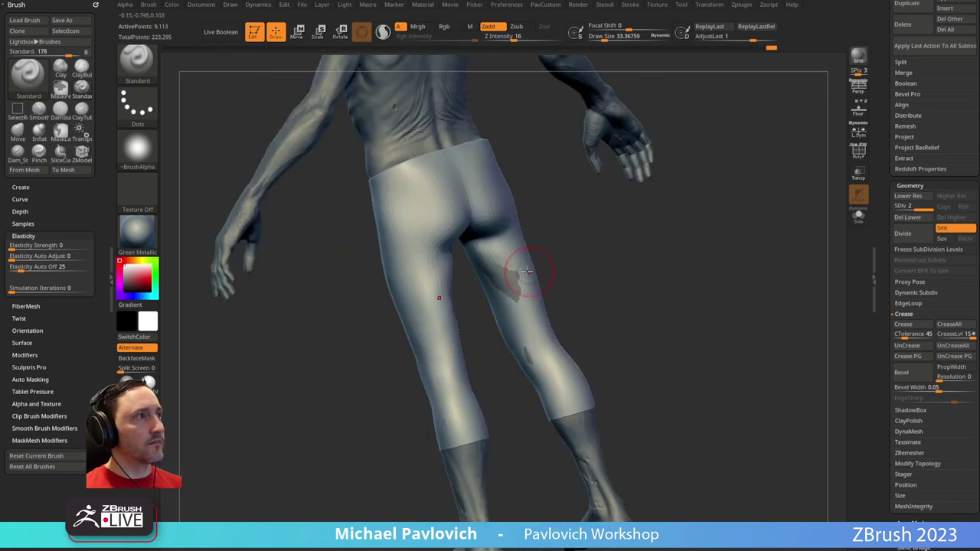
pyautogui.moveTo(498, 272); pyautogui.dragTo(523, 322)
pyautogui.press('s')
pyautogui.moveTo(553, 339)
pyautogui.mouseDown(button='right')
pyautogui.moveTo(604, 339)
pyautogui.moveTo(533, 347)
pyautogui.mouseUp(button='right')
pyautogui.moveTo(514, 39); pyautogui.dragTo(526, 39)
pyautogui.moveTo(523, 344); pyautogui.dragTo(556, 342)
pyautogui.moveTo(538, 368)
pyautogui.mouseDown(button='right')
pyautogui.moveTo(604, 330)
pyautogui.moveTo(623, 356)
pyautogui.mouseUp(button='right')
pyautogui.keyDown('shift'); pyautogui.moveTo(562, 350); pyautogui.dragTo(562, 342); pyautogui.keyUp('shift')
pyautogui.moveTo(561, 344)
pyautogui.mouseDown(button='right')
pyautogui.moveTo(612, 317)
pyautogui.moveTo(555, 337)
pyautogui.moveTo(558, 328)
pyautogui.mouseUp(button='right')
# Reset all brushes to their default settings
pyautogui.moveTo(519, 280)
pyautogui.mouseDown(button='right')
pyautogui.moveTo(673, 301)
pyautogui.moveTo(648, 302)
pyautogui.moveTo(205, 50)
pyautogui.mouseUp(button='right')
pyautogui.click(148, 6)
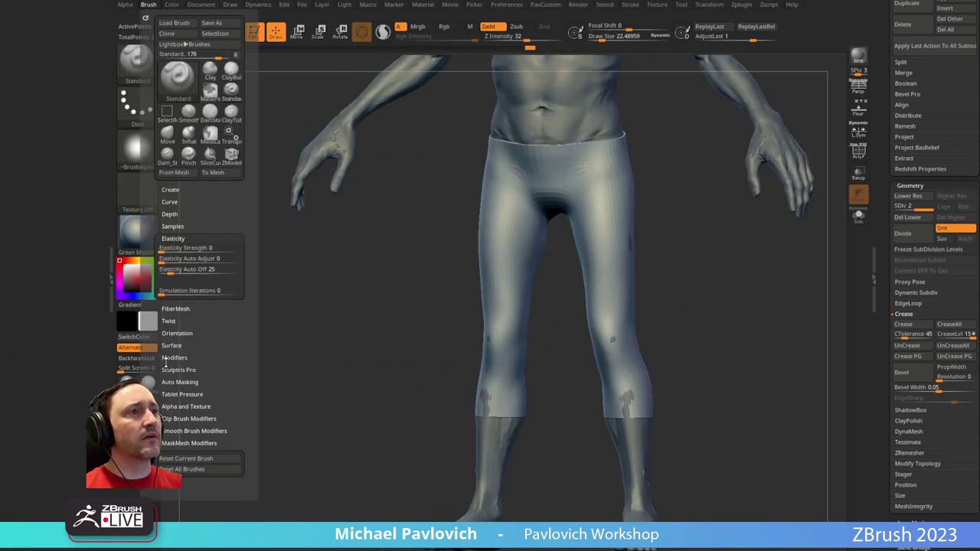
pyautogui.click(205, 467)
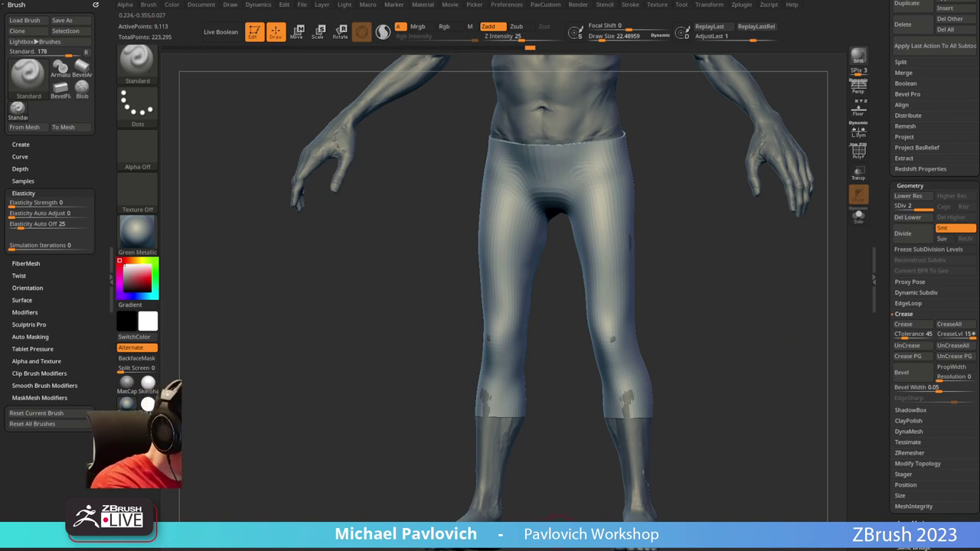
# Sculpt mirrored folds running from the crotch across the inner thighs with the Standard brush, and smooth them
pyautogui.moveTo(705, 236); pyautogui.dragTo(557, 252)
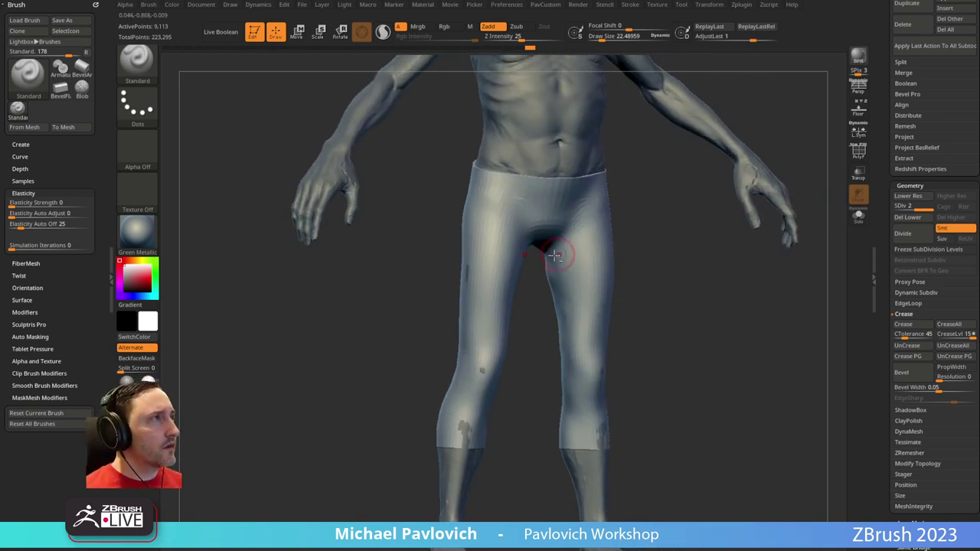
pyautogui.moveTo(662, 275)
pyautogui.mouseDown()
pyautogui.moveTo(554, 274)
pyautogui.moveTo(595, 307)
pyautogui.mouseUp()
pyautogui.moveTo(629, 268); pyautogui.dragTo(651, 262)
pyautogui.hotkey('ctrl', 'z')
pyautogui.moveTo(553, 262)
pyautogui.mouseDown()
pyautogui.moveTo(593, 312)
pyautogui.moveTo(613, 308)
pyautogui.moveTo(558, 247)
pyautogui.mouseUp()
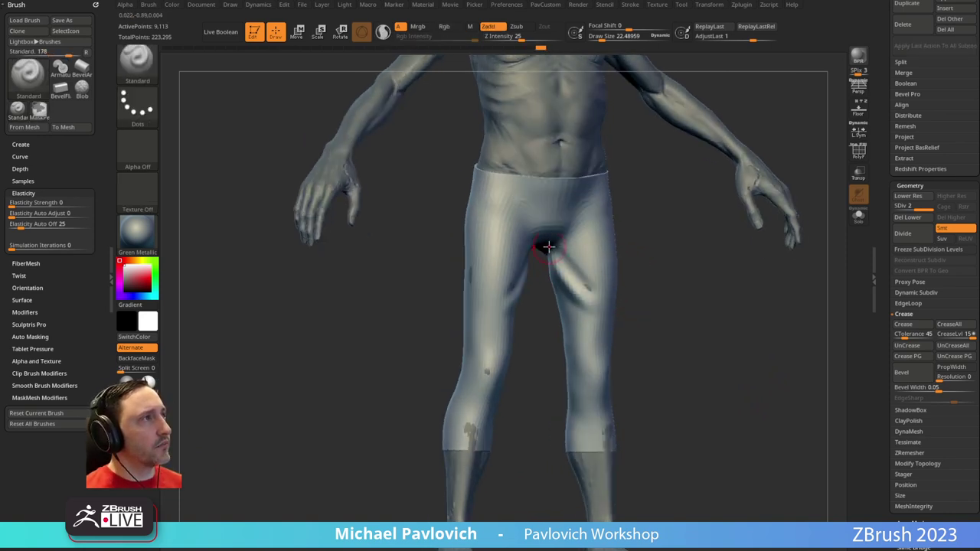
pyautogui.moveTo(660, 259); pyautogui.dragTo(635, 256)
pyautogui.moveTo(552, 251)
pyautogui.keyDown('shift'); pyautogui.mouseDown()
pyautogui.moveTo(568, 291)
pyautogui.moveTo(605, 244)
pyautogui.mouseUp(); pyautogui.keyUp('shift')
pyautogui.moveTo(551, 219)
pyautogui.mouseDown()
pyautogui.moveTo(568, 261)
pyautogui.moveTo(584, 243)
pyautogui.moveTo(596, 271)
pyautogui.mouseUp()
pyautogui.keyDown('alt'); pyautogui.moveTo(649, 235); pyautogui.dragTo(640, 259); pyautogui.keyUp('alt')
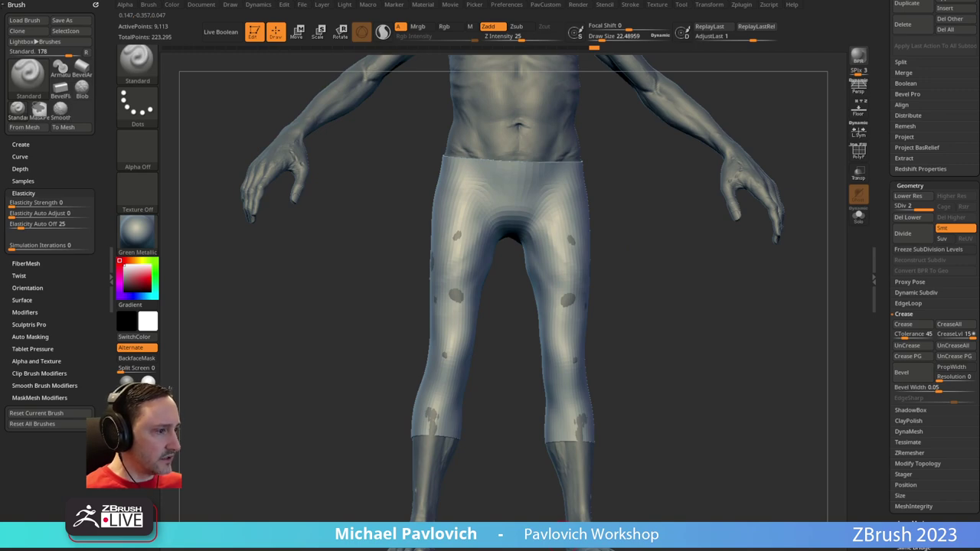
# Switch to the browser and view the playlists page of the YouTube channel
pyautogui.moveTo(678, 508); pyautogui.dragTo(479, 123)
pyautogui.click(203, 138)
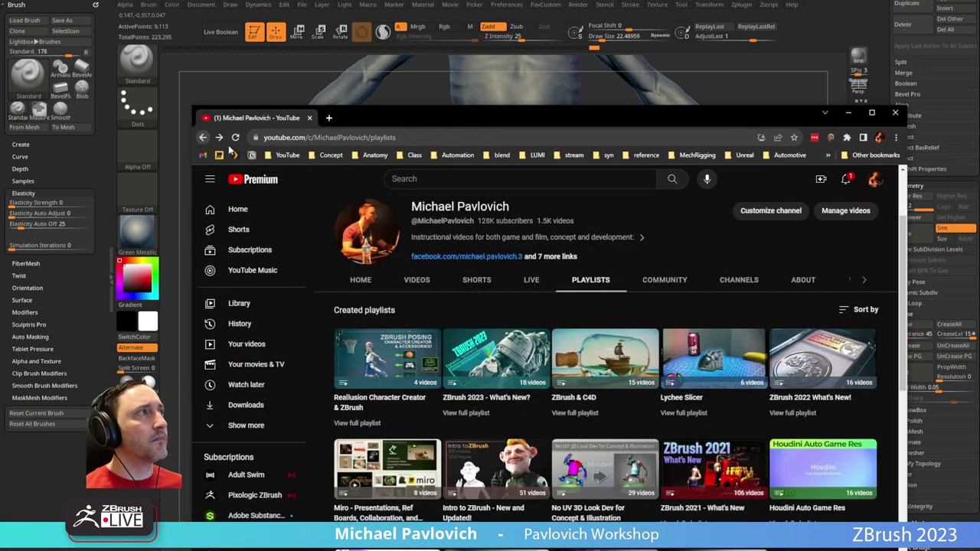
pyautogui.click(417, 137)
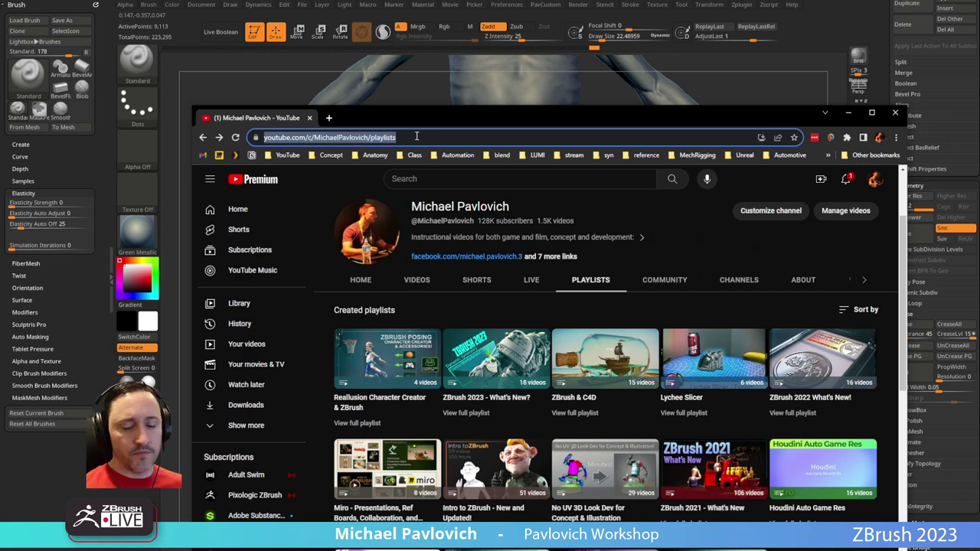
pyautogui.hotkey('alt', 'Tab')
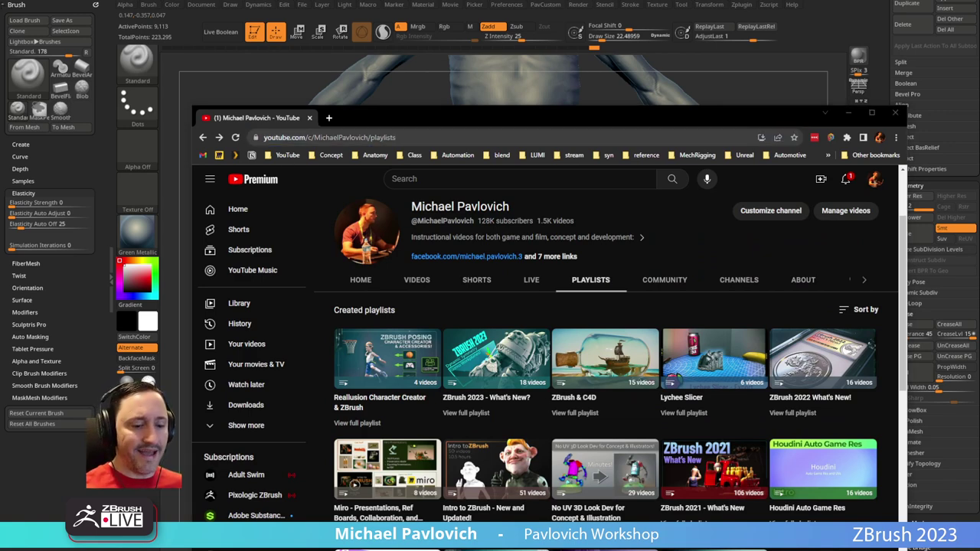
pyautogui.click(879, 138)
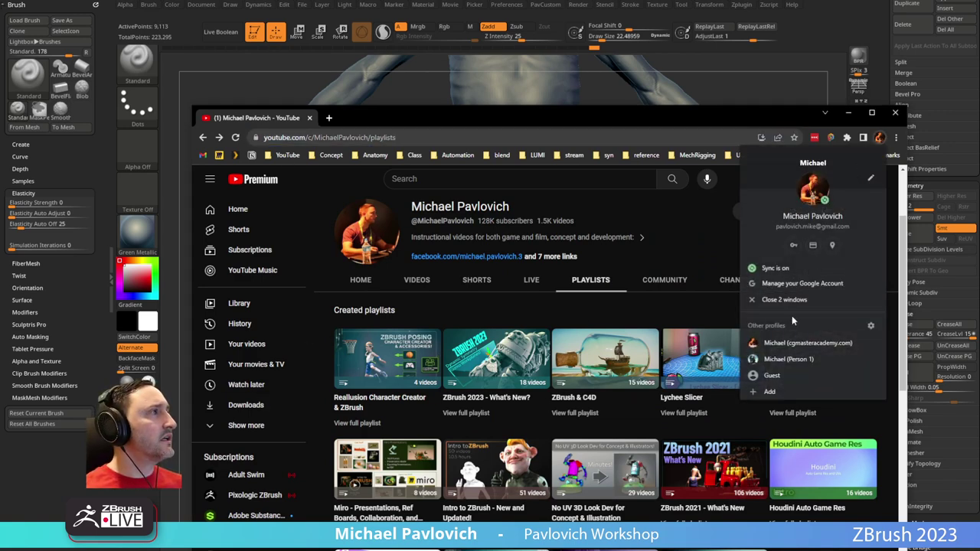
# Open the ArtStation portfolio in a new browser tab, browse its artwork thumbnails, and return to ZBrush
pyautogui.click(328, 118)
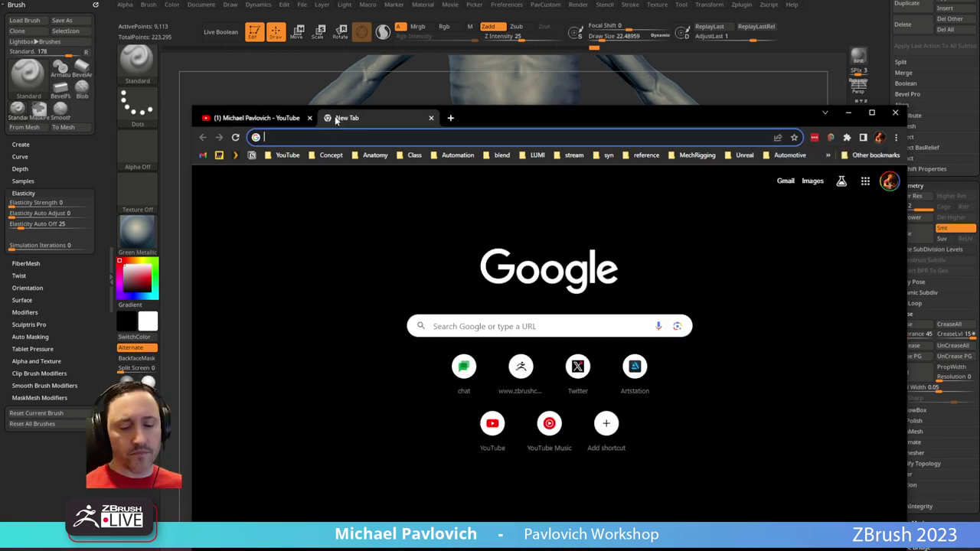
pyautogui.write('art')
pyautogui.press('Return')
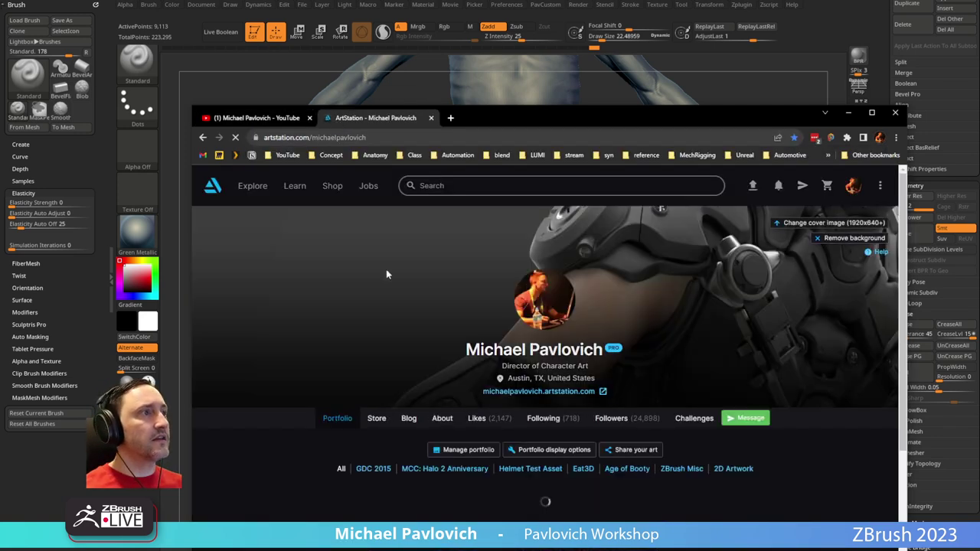
pyautogui.scroll(-1, 389, 291)
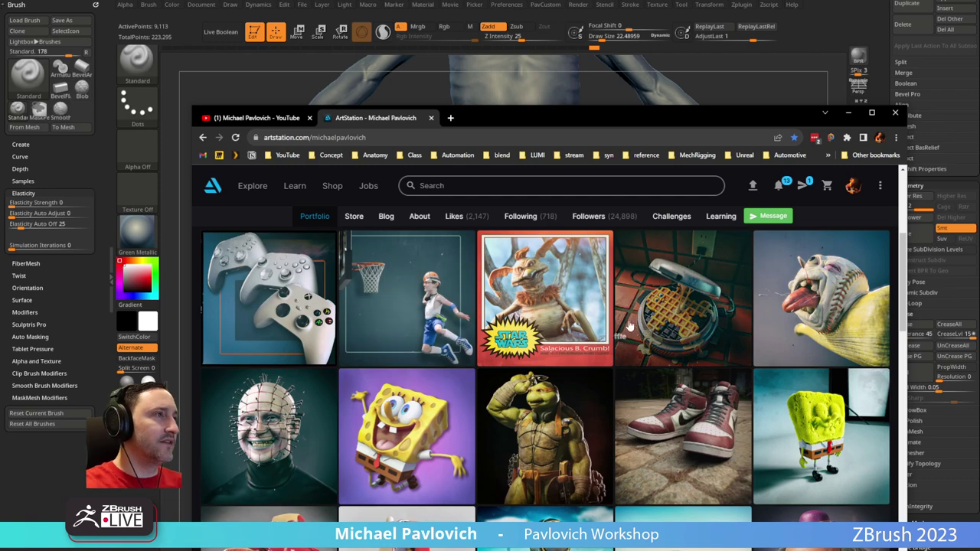
pyautogui.click(370, 138)
pyautogui.scroll(-8, 496, 379)
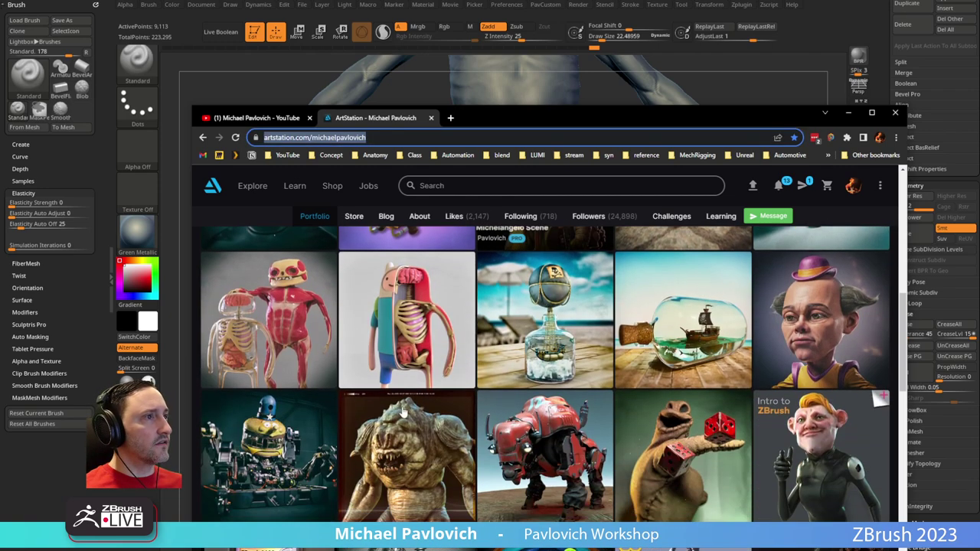
pyautogui.scroll(-2, 496, 379)
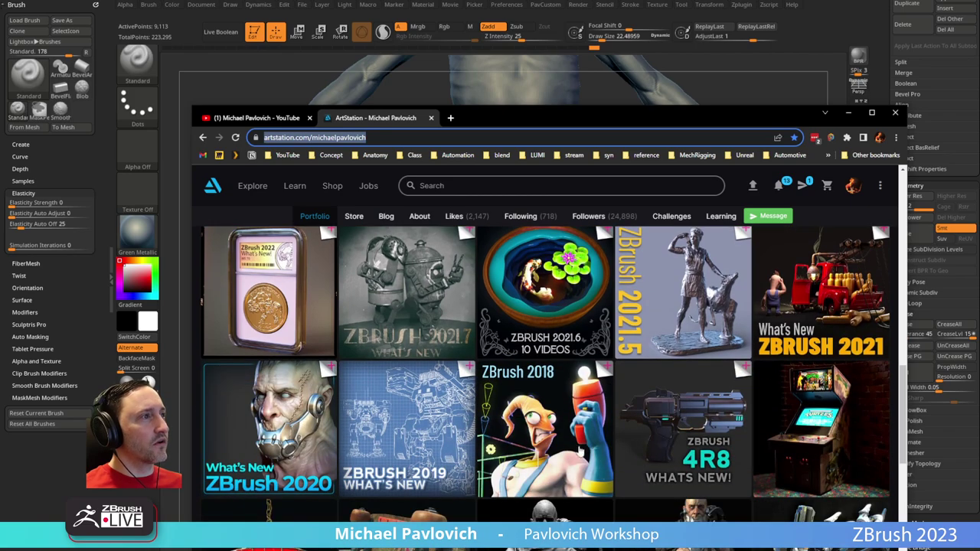
pyautogui.scroll(-5, 298, 441)
pyautogui.scroll(15, 395, 408)
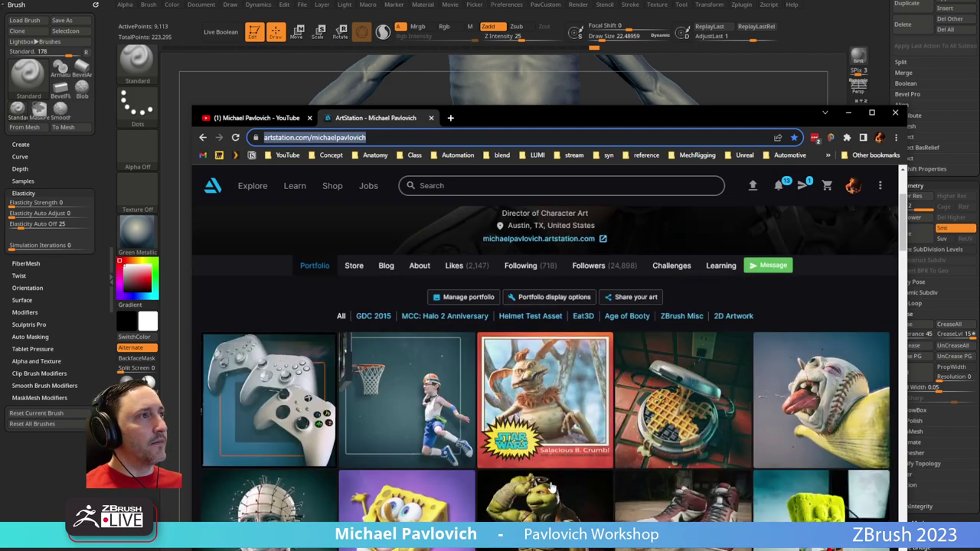
pyautogui.hotkey('alt', 'Tab')
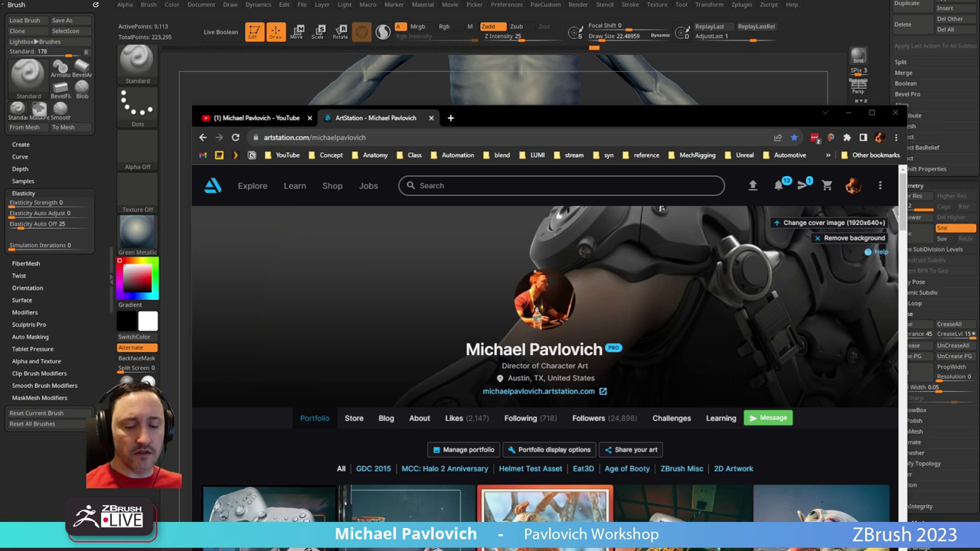
pyautogui.hotkey('alt', 'Tab')
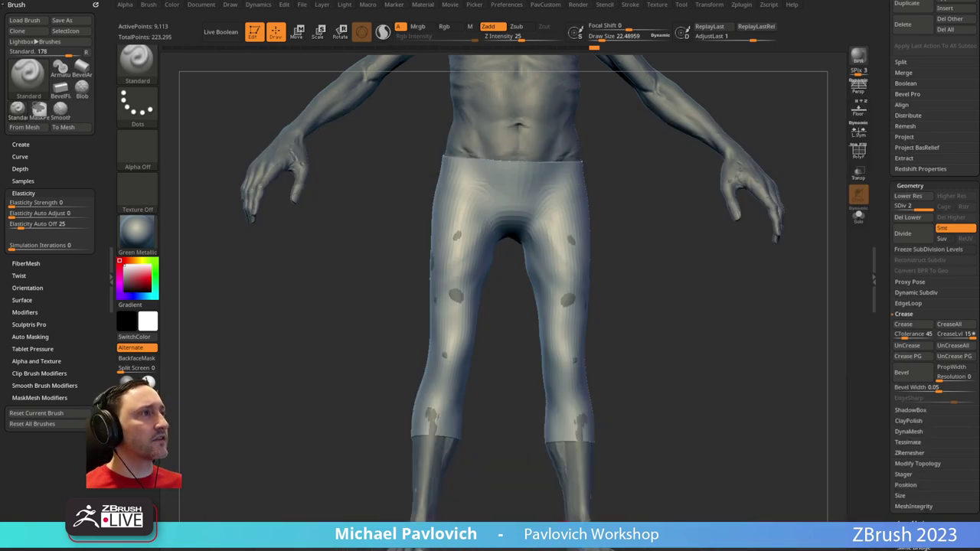
# Look through the older ZBrush tutorial playlists on the YouTube channel, then return to the model in ZBrush
pyautogui.moveTo(671, 253)
pyautogui.mouseDown()
pyautogui.moveTo(630, 273)
pyautogui.moveTo(545, 268)
pyautogui.mouseUp()
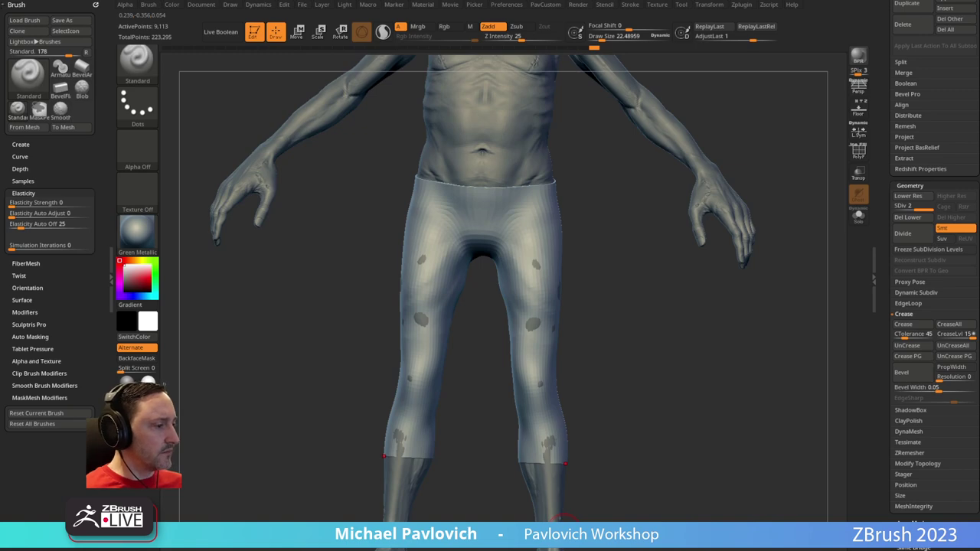
pyautogui.hotkey('alt', 'Tab')
pyautogui.scroll(-5, 366, 322)
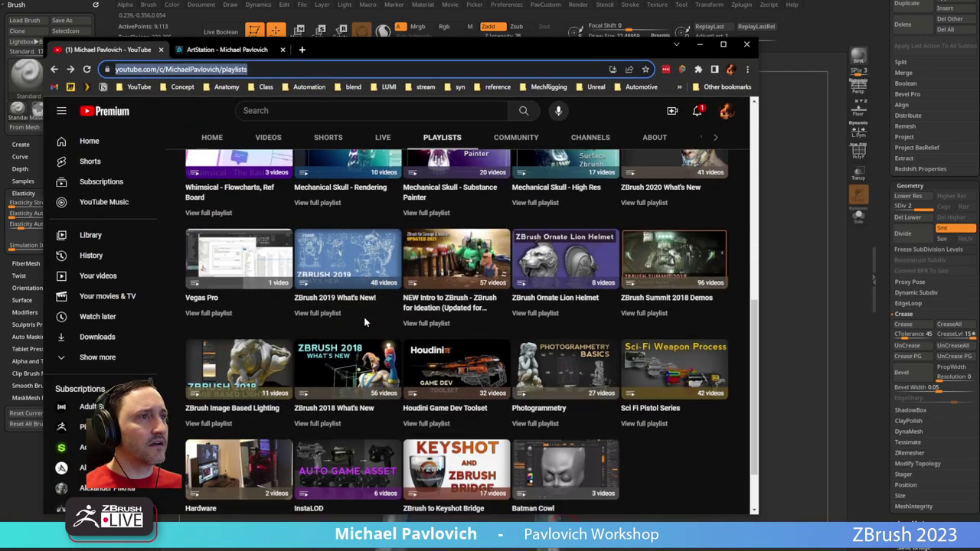
pyautogui.scroll(-1, 366, 323)
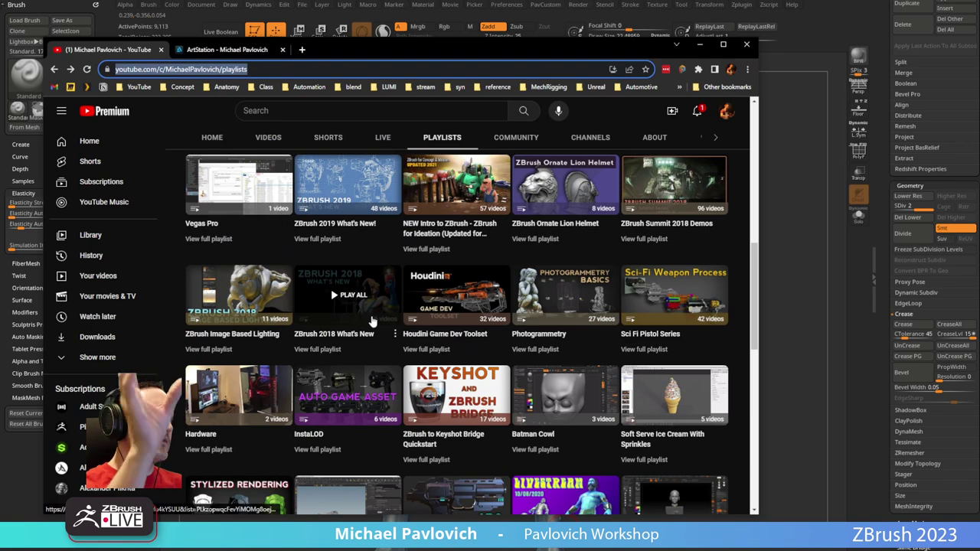
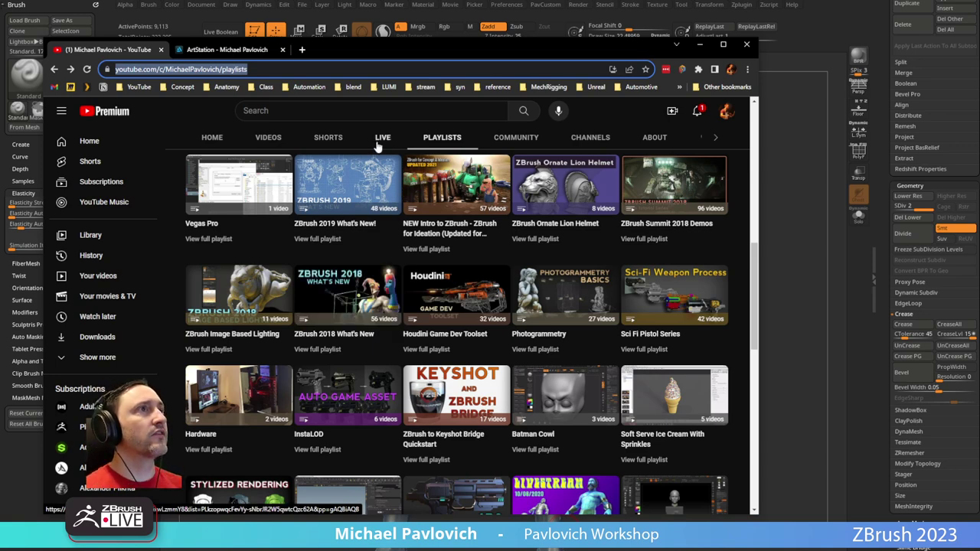
pyautogui.moveTo(373, 49); pyautogui.dragTo(413, 548)
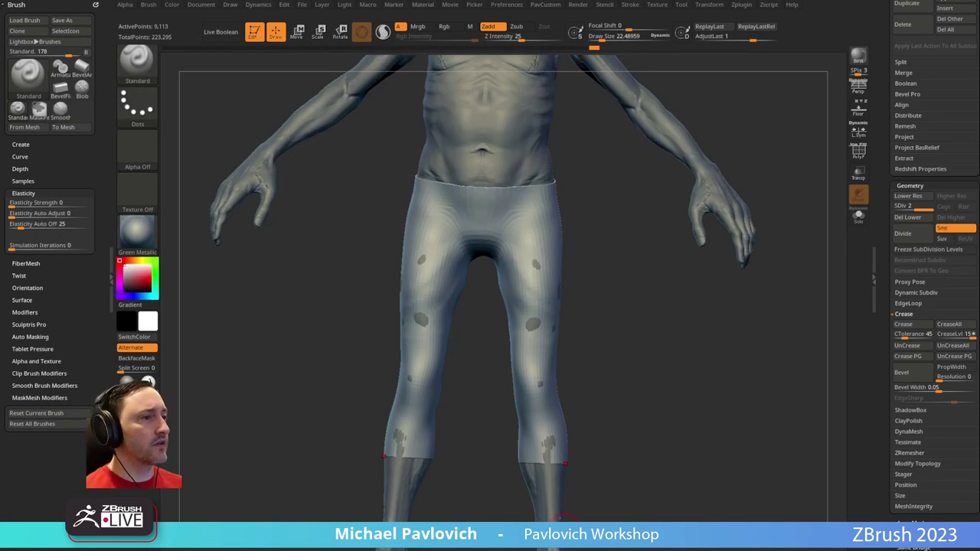
# Sculpt mirrored folds around the thighs and knees of the pants with the Standard brush, and set Draw Size to about 52
pyautogui.moveTo(505, 304)
pyautogui.mouseDown()
pyautogui.moveTo(551, 344)
pyautogui.moveTo(543, 319)
pyautogui.mouseUp()
pyautogui.moveTo(605, 345)
pyautogui.keyDown('alt'); pyautogui.mouseDown()
pyautogui.moveTo(623, 372)
pyautogui.moveTo(603, 328)
pyautogui.mouseUp(); pyautogui.keyUp('alt')
pyautogui.moveTo(481, 379)
pyautogui.mouseDown()
pyautogui.moveTo(536, 463)
pyautogui.moveTo(522, 436)
pyautogui.moveTo(527, 453)
pyautogui.mouseUp()
pyautogui.moveTo(600, 415); pyautogui.dragTo(545, 414)
pyautogui.press('[')
pyautogui.moveTo(486, 380); pyautogui.dragTo(507, 383)
pyautogui.keyDown('alt'); pyautogui.moveTo(588, 264); pyautogui.dragTo(596, 392); pyautogui.keyUp('alt')
pyautogui.moveTo(595, 391); pyautogui.dragTo(506, 275, button='right')
pyautogui.moveTo(639, 349)
pyautogui.mouseDown(button='right')
pyautogui.moveTo(623, 297)
pyautogui.moveTo(612, 294)
pyautogui.mouseUp(button='right')
pyautogui.moveTo(535, 315)
pyautogui.mouseDown()
pyautogui.moveTo(494, 256)
pyautogui.moveTo(526, 317)
pyautogui.mouseUp()
pyautogui.moveTo(629, 237)
pyautogui.keyDown('alt'); pyautogui.mouseDown(button='right')
pyautogui.moveTo(641, 356)
pyautogui.moveTo(743, 237)
pyautogui.moveTo(608, 330)
pyautogui.mouseUp(button='right'); pyautogui.keyUp('alt')
pyautogui.press('s')
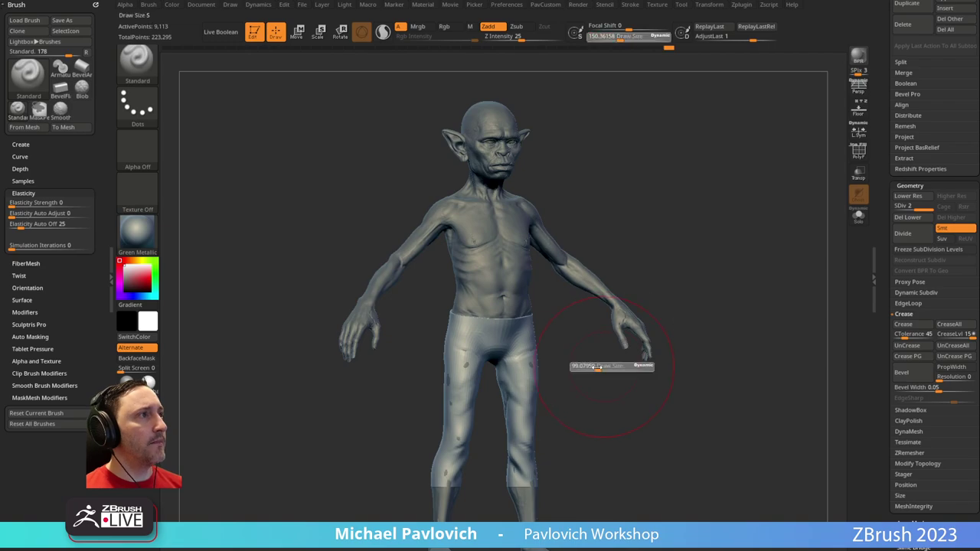
pyautogui.moveTo(597, 367); pyautogui.dragTo(589, 367)
pyautogui.moveTo(591, 369)
pyautogui.keyDown('ctrl'); pyautogui.mouseDown(button='right')
pyautogui.moveTo(623, 424)
pyautogui.moveTo(579, 274)
pyautogui.mouseUp(button='right'); pyautogui.keyUp('ctrl')
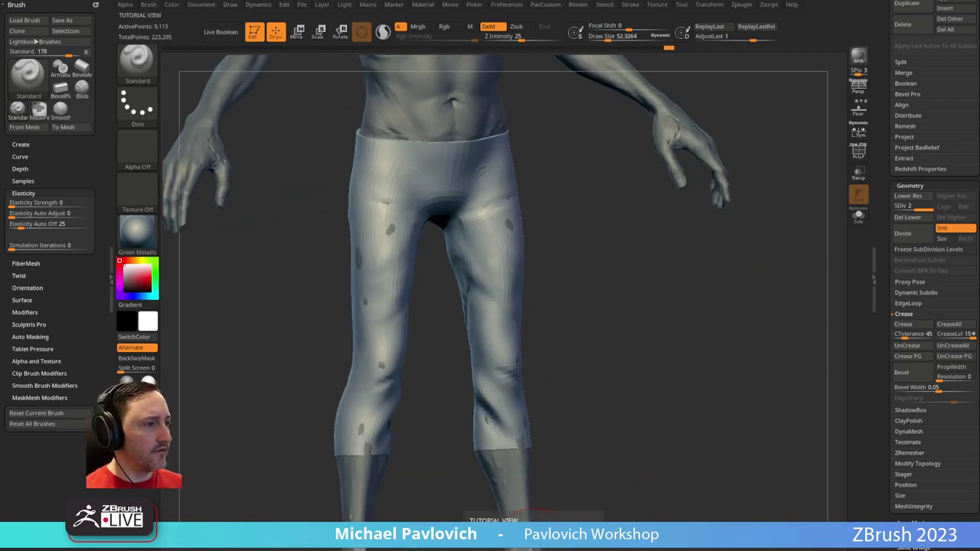
# Find the Boot ZBrush Tutorial in the ArtStation portfolio, look over its video and breakdown images, and return to ZBrush
pyautogui.hotkey('alt', 'Tab')
pyautogui.scroll(-5, 420, 286)
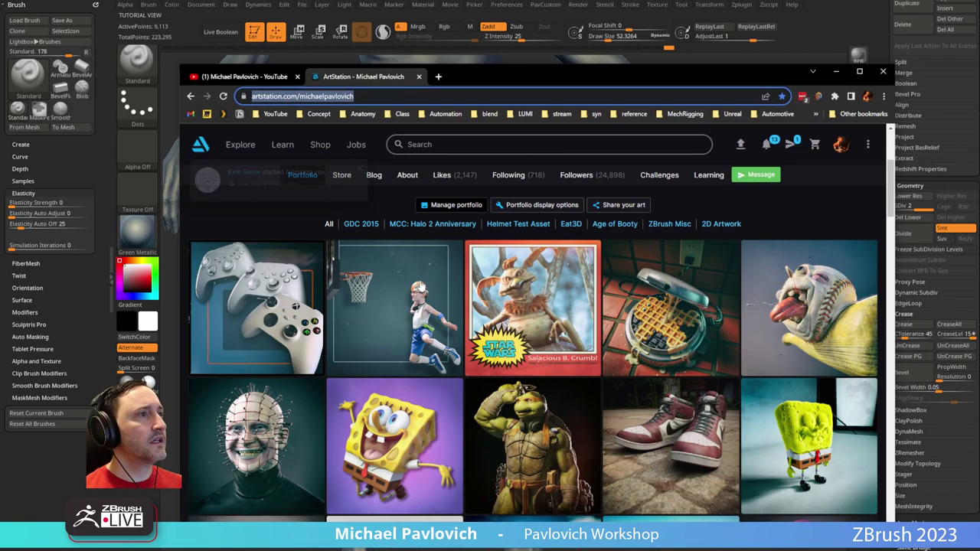
pyautogui.scroll(-10, 420, 285)
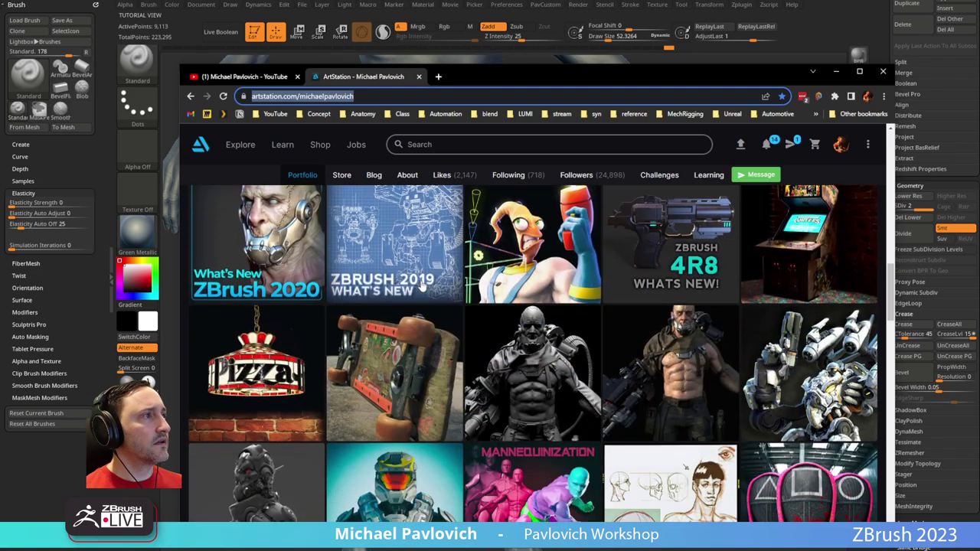
pyautogui.scroll(-8, 420, 286)
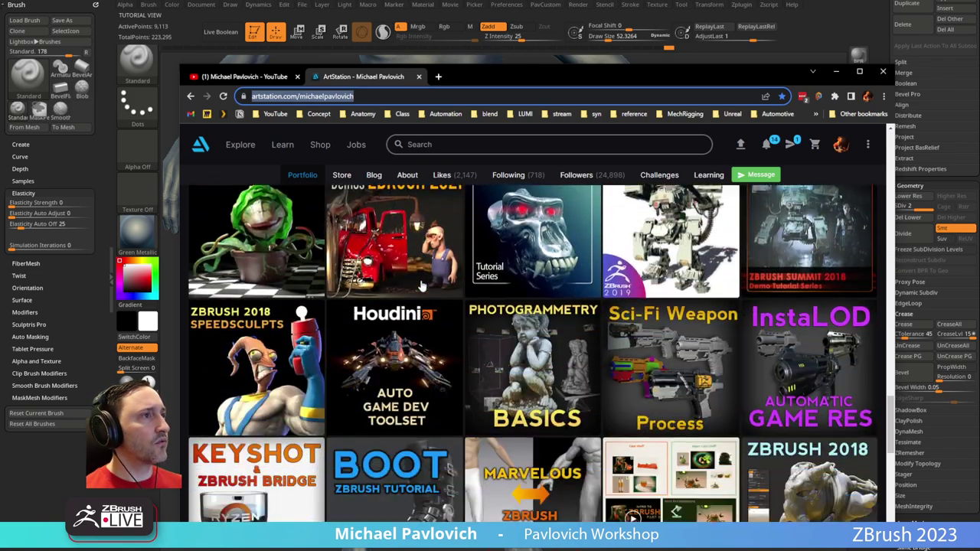
pyautogui.scroll(-3, 420, 285)
pyautogui.click(404, 243)
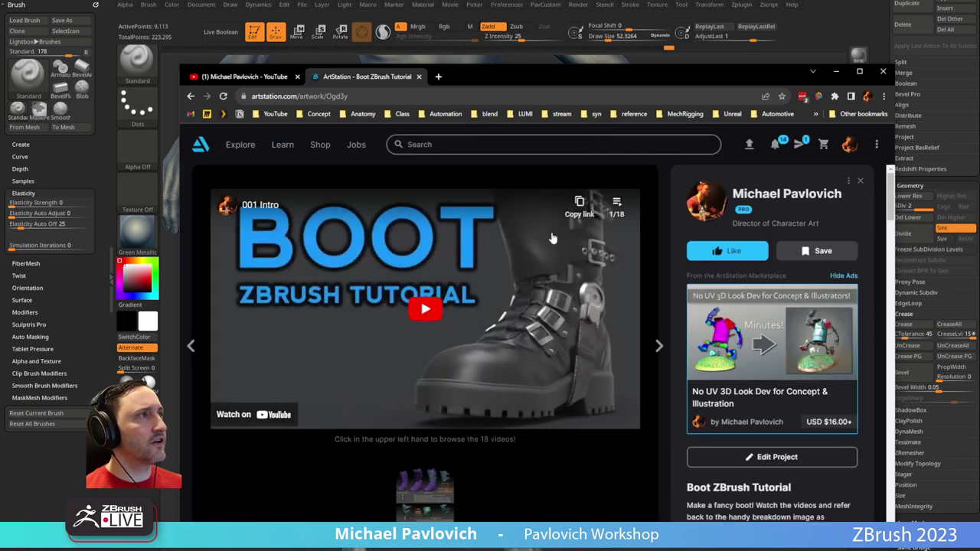
pyautogui.click(618, 202)
pyautogui.scroll(-4, 466, 352)
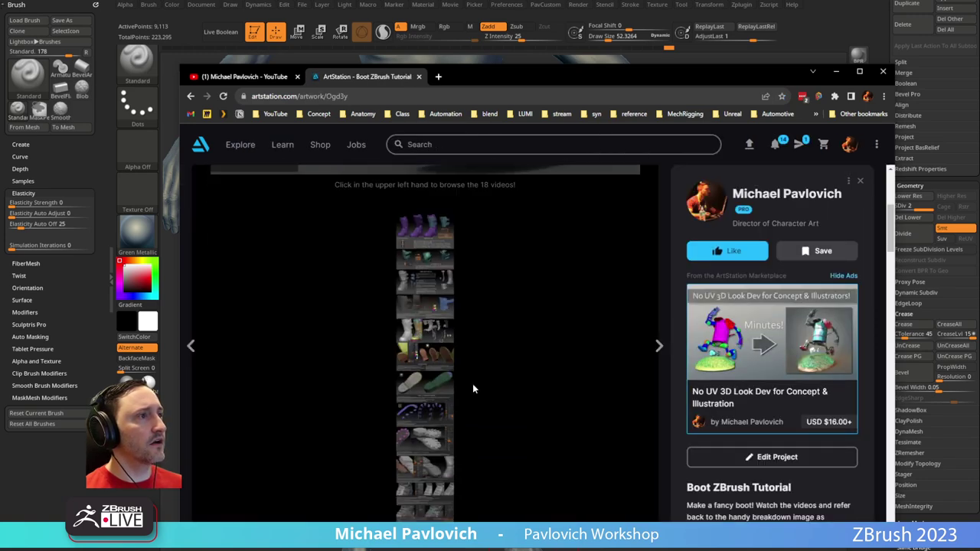
pyautogui.click(192, 96)
pyautogui.click(532, 543)
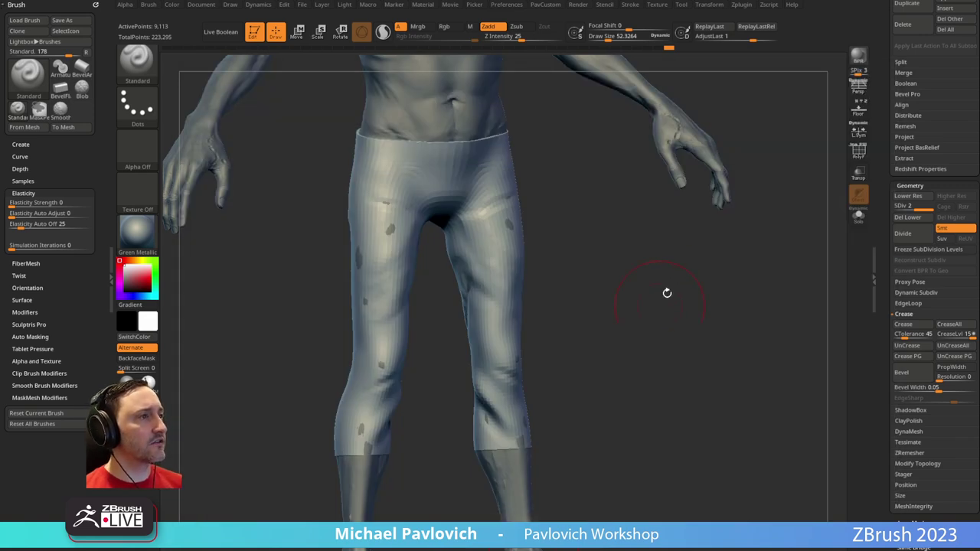
# Set Draw Size to about 22, make Body_Placeholder the active subtool, and duplicate it
pyautogui.moveTo(661, 276); pyautogui.dragTo(590, 424, button='right')
pyautogui.keyDown('ctrl'); pyautogui.moveTo(671, 375); pyautogui.dragTo(576, 428, button='right'); pyautogui.keyUp('ctrl')
pyautogui.press('s')
pyautogui.keyDown('alt'); pyautogui.click(547, 459); pyautogui.keyUp('alt')
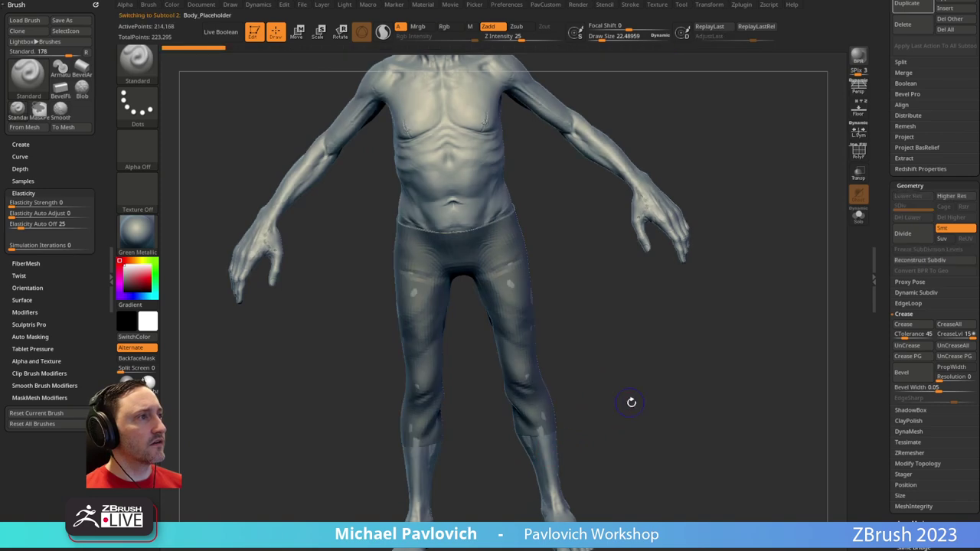
pyautogui.keyDown('shift'); pyautogui.moveTo(627, 401); pyautogui.dragTo(665, 405, button='right'); pyautogui.keyUp('shift')
pyautogui.keyDown('alt'); pyautogui.moveTo(665, 406); pyautogui.dragTo(592, 359, button='right'); pyautogui.keyUp('alt')
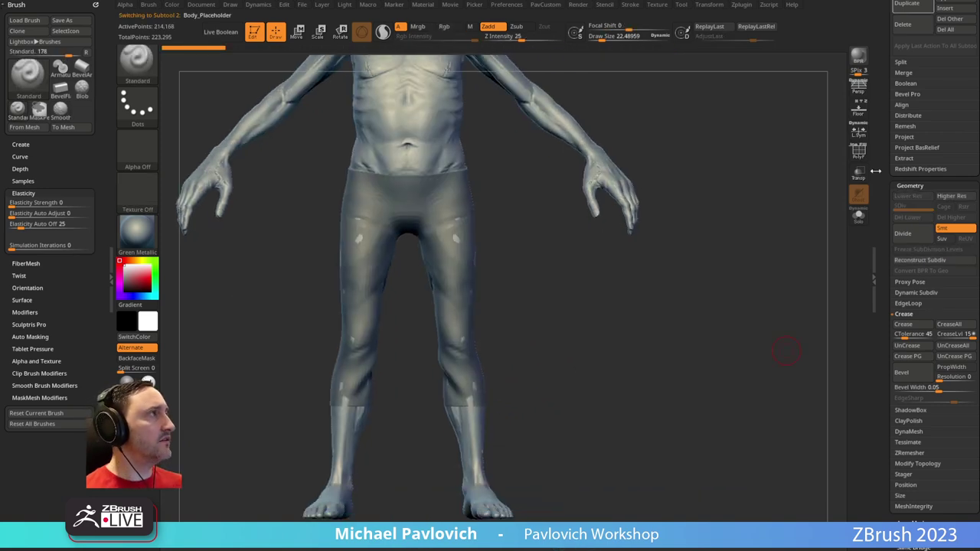
pyautogui.moveTo(885, 157); pyautogui.dragTo(887, 325)
pyautogui.scroll(-5, 884, 287)
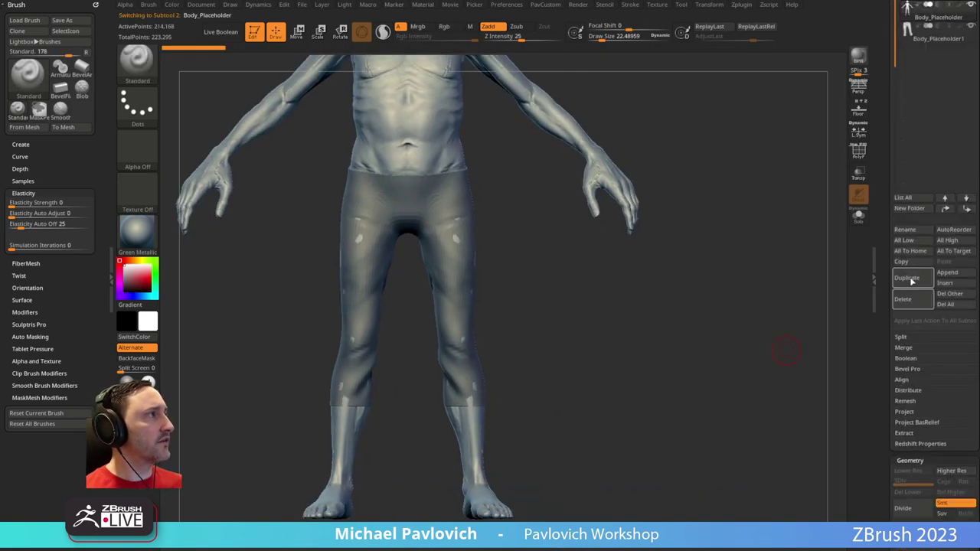
pyautogui.click(907, 279)
pyautogui.keyDown('alt'); pyautogui.moveTo(647, 325); pyautogui.dragTo(644, 255, button='right'); pyautogui.keyUp('alt')
# Cut the duplicated body at the pants hem with the KnifeCurve brush in side view, keeping only the lower legs and feet
pyautogui.click(859, 215)
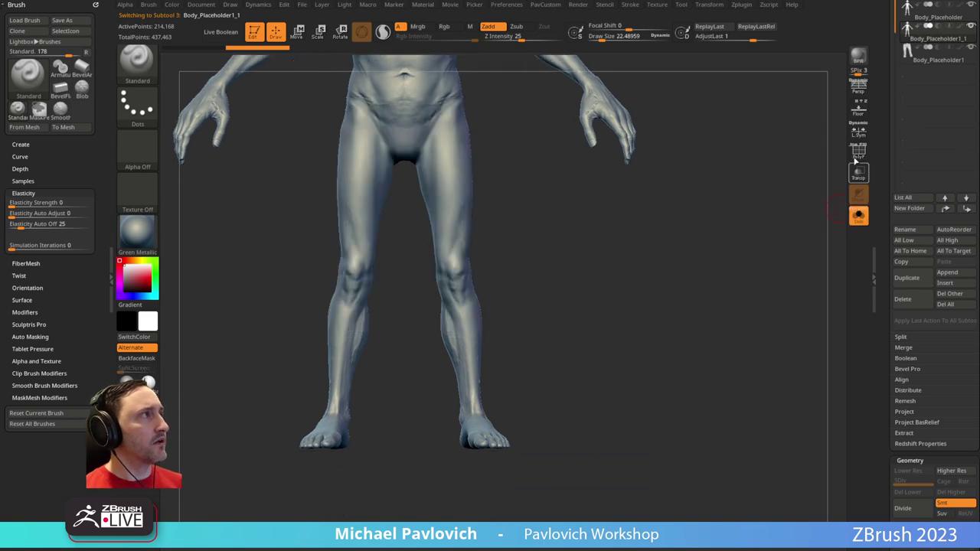
pyautogui.click(859, 153)
pyautogui.click(858, 214)
pyautogui.moveTo(790, 223)
pyautogui.keyDown('shift'); pyautogui.mouseDown(button='right')
pyautogui.moveTo(753, 213)
pyautogui.moveTo(736, 226)
pyautogui.mouseUp(button='right'); pyautogui.keyUp('shift')
pyautogui.click(858, 174)
pyautogui.click(152, 77)
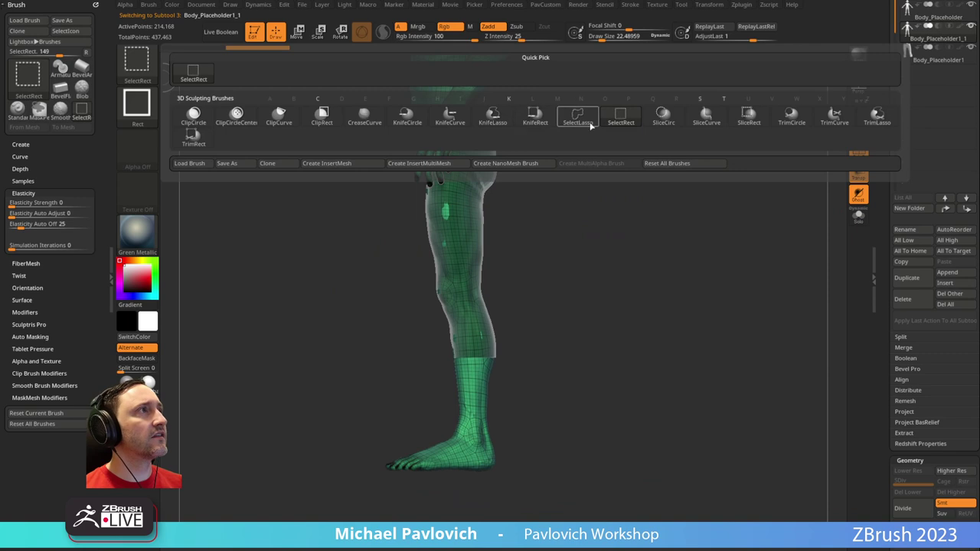
pyautogui.click(450, 115)
pyautogui.moveTo(247, 383)
pyautogui.keyDown('ctrl'); pyautogui.keyDown('shift'); pyautogui.mouseDown()
pyautogui.moveTo(750, 334)
pyautogui.moveTo(737, 336)
pyautogui.mouseUp(); pyautogui.keyUp('shift'); pyautogui.keyUp('ctrl')
pyautogui.moveTo(645, 396); pyautogui.dragTo(619, 334)
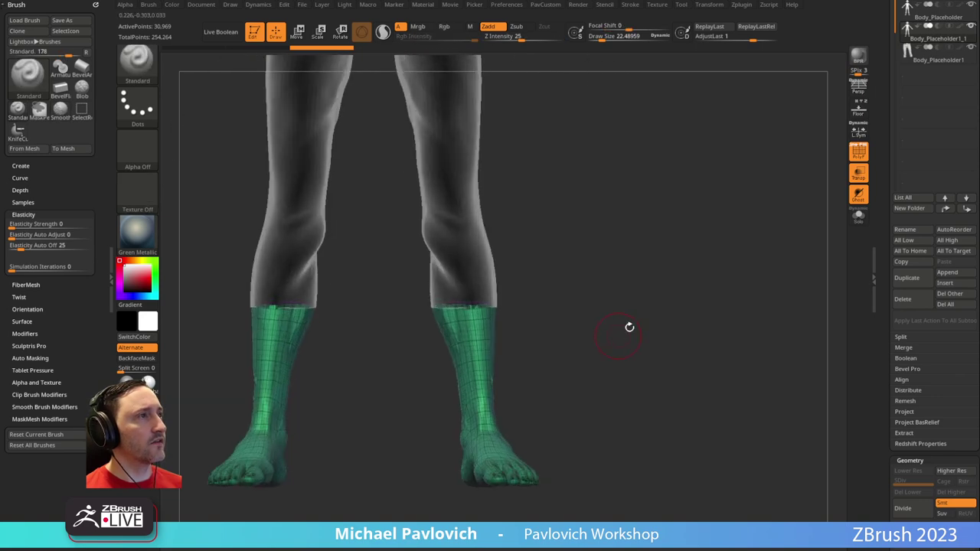
# Isolate the lower legs and feet without the wireframe, and inflate them slightly
pyautogui.click(858, 216)
pyautogui.moveTo(733, 264); pyautogui.dragTo(716, 291)
pyautogui.click(858, 151)
pyautogui.moveTo(536, 367); pyautogui.dragTo(619, 282)
pyautogui.press('3')
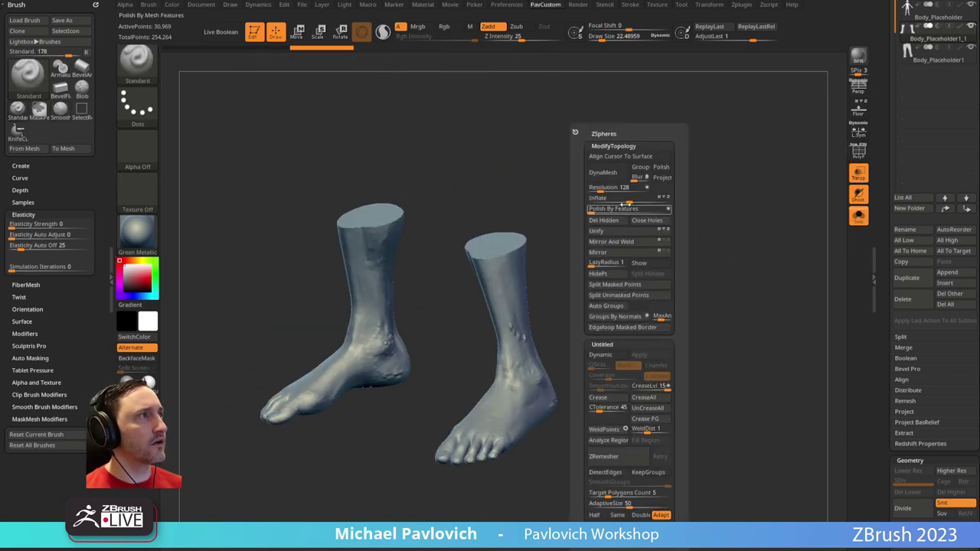
pyautogui.moveTo(630, 202); pyautogui.dragTo(634, 203)
# Adjust the DynaMesh resolution and remesh the inflated feet with DynaMesh
pyautogui.press('3')
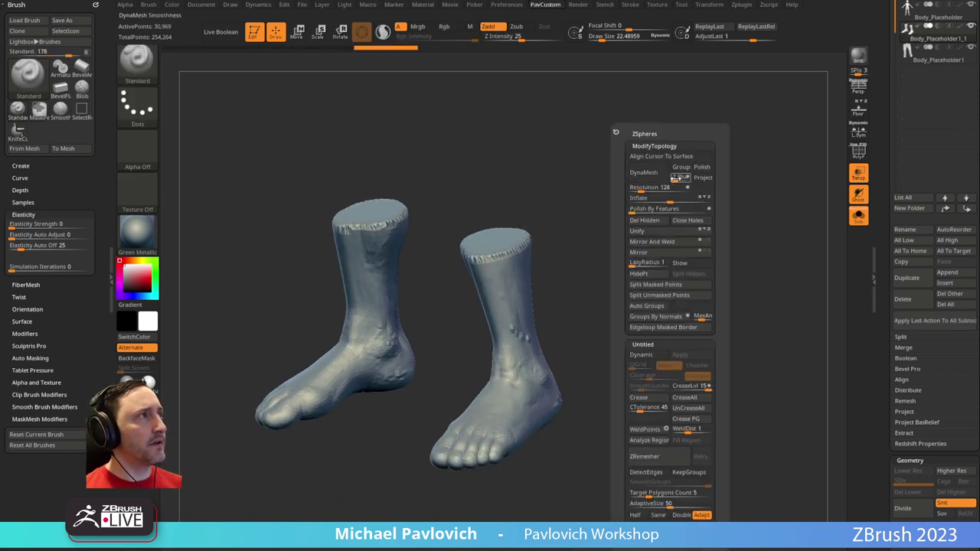
pyautogui.click(651, 174)
pyautogui.press('d')
pyautogui.press('space')
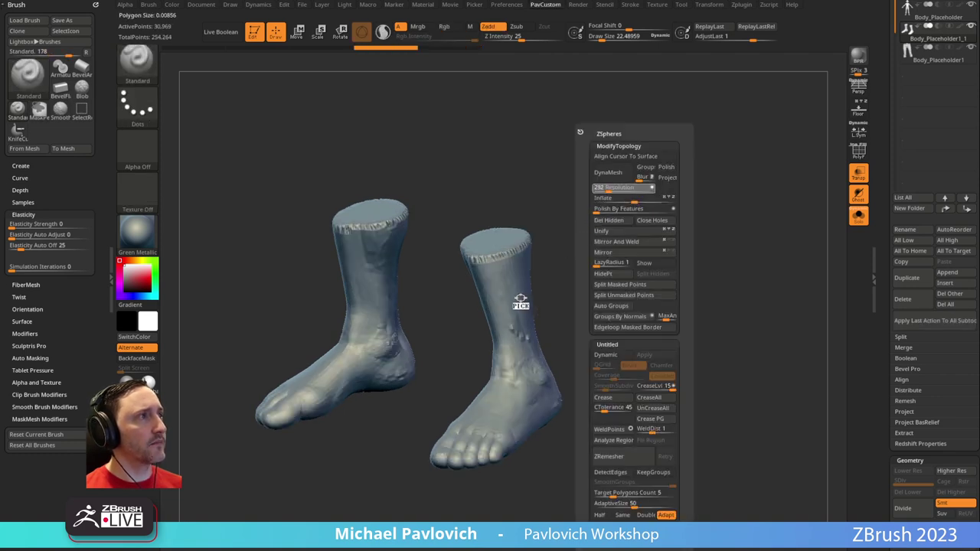
pyautogui.press('space')
pyautogui.click(589, 175)
pyautogui.moveTo(628, 307); pyautogui.dragTo(646, 269)
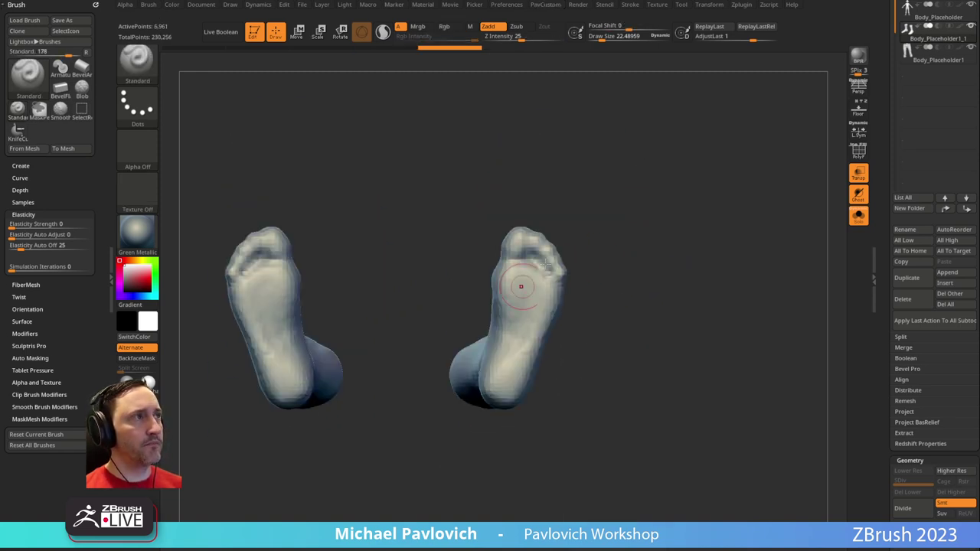
# Flatten the undersides of the feet with the hPolish brush at a Draw Size of about 95
pyautogui.press('b')
pyautogui.press('h')
pyautogui.press('p')
pyautogui.press(']')
pyautogui.press(']')
pyautogui.press(']')
pyautogui.press(']')
pyautogui.moveTo(602, 218)
pyautogui.mouseDown()
pyautogui.moveTo(610, 293)
pyautogui.moveTo(587, 239)
pyautogui.mouseUp()
pyautogui.moveTo(525, 286)
pyautogui.mouseDown()
pyautogui.moveTo(527, 272)
pyautogui.moveTo(514, 368)
pyautogui.moveTo(523, 271)
pyautogui.moveTo(529, 289)
pyautogui.mouseUp()
# Hide one of the two lower legs and delete the hidden geometry
pyautogui.keyDown('shift'); pyautogui.moveTo(660, 219); pyautogui.dragTo(648, 351); pyautogui.keyUp('shift')
pyautogui.keyDown('alt'); pyautogui.moveTo(656, 311); pyautogui.dragTo(647, 257); pyautogui.keyUp('alt')
pyautogui.keyDown('alt'); pyautogui.moveTo(601, 190); pyautogui.dragTo(573, 256); pyautogui.keyUp('alt')
pyautogui.keyDown('ctrl'); pyautogui.keyDown('shift'); pyautogui.moveTo(575, 168); pyautogui.dragTo(519, 219); pyautogui.keyUp('shift'); pyautogui.keyUp('ctrl')
pyautogui.keyDown('ctrl'); pyautogui.keyDown('shift'); pyautogui.moveTo(666, 221); pyautogui.dragTo(662, 220); pyautogui.keyUp('shift'); pyautogui.keyUp('ctrl')
pyautogui.press('space')
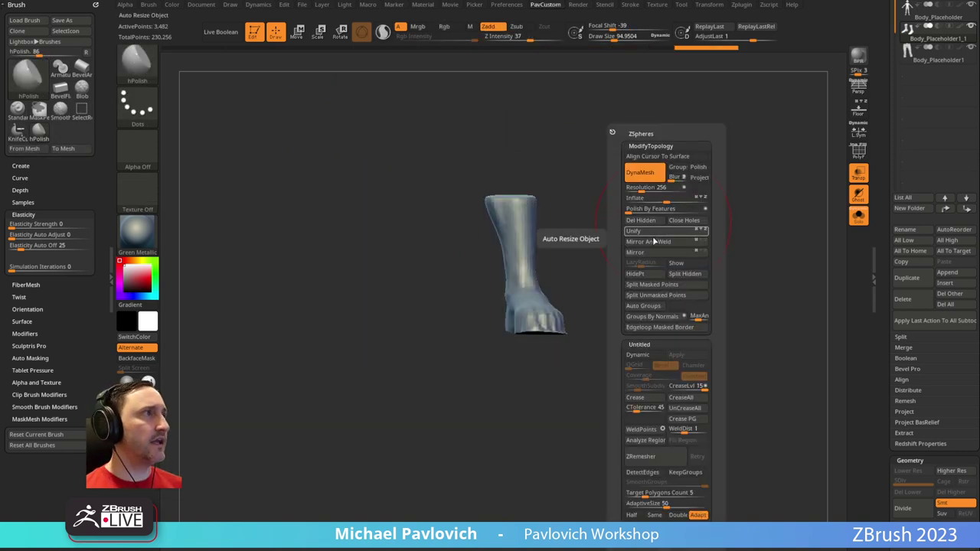
pyautogui.click(642, 222)
# Cut the underside of the remaining foot flat with the KnifeCurve brush in side view
pyautogui.moveTo(629, 252)
pyautogui.mouseDown()
pyautogui.moveTo(617, 271)
pyautogui.moveTo(622, 247)
pyautogui.moveTo(641, 258)
pyautogui.moveTo(661, 225)
pyautogui.moveTo(652, 296)
pyautogui.mouseUp()
pyautogui.hotkey('ctrl', 'shift')
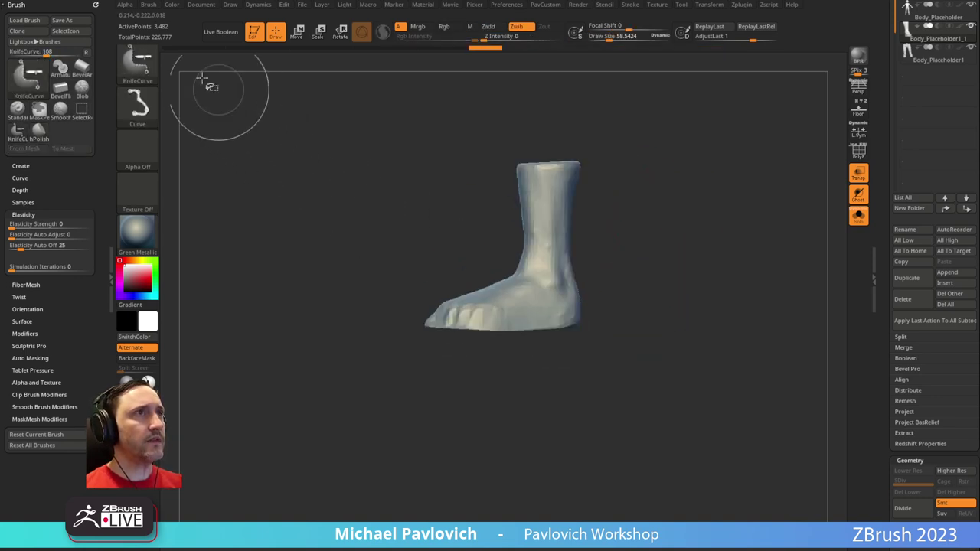
pyautogui.keyDown('ctrl'); pyautogui.keyDown('shift'); pyautogui.moveTo(600, 329); pyautogui.dragTo(325, 310); pyautogui.keyUp('shift'); pyautogui.keyUp('ctrl')
# Reshape the sole outline around the toes, arch and heel into a smooth shoe shape using the Move brush at Draw Size about 31
pyautogui.moveTo(685, 277)
pyautogui.mouseDown()
pyautogui.moveTo(689, 234)
pyautogui.moveTo(706, 232)
pyautogui.moveTo(699, 242)
pyautogui.moveTo(707, 184)
pyautogui.moveTo(765, 263)
pyautogui.moveTo(612, 300)
pyautogui.mouseUp()
pyautogui.press('s')
pyautogui.press('b')
pyautogui.press('m')
pyautogui.press('v')
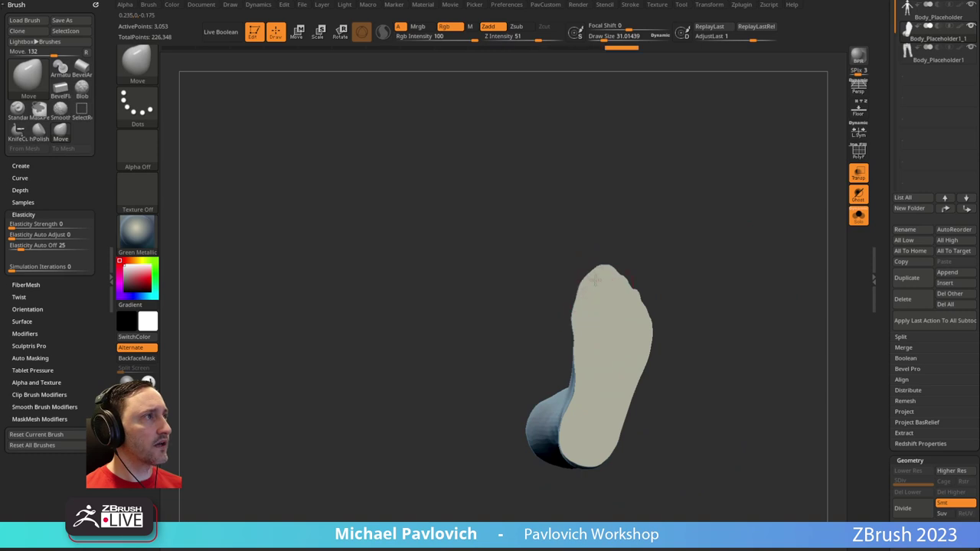
pyautogui.moveTo(619, 287); pyautogui.dragTo(638, 313)
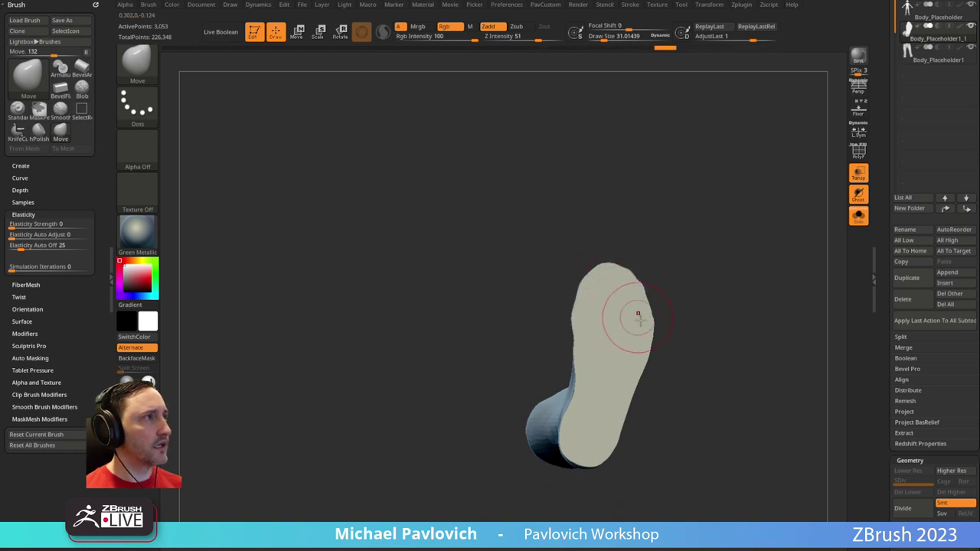
pyautogui.keyDown('alt'); pyautogui.moveTo(624, 326); pyautogui.dragTo(589, 297, button='right'); pyautogui.keyUp('alt')
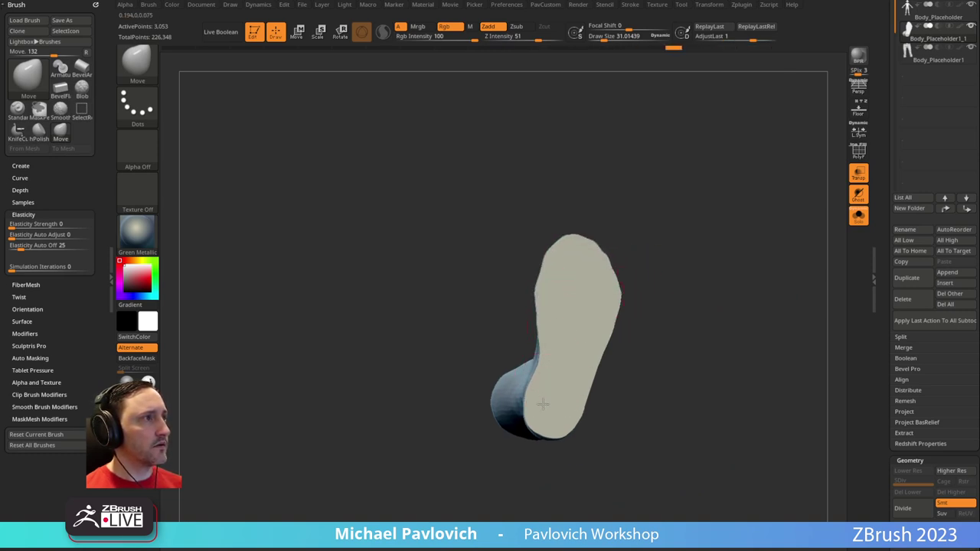
pyautogui.moveTo(576, 389); pyautogui.dragTo(577, 378)
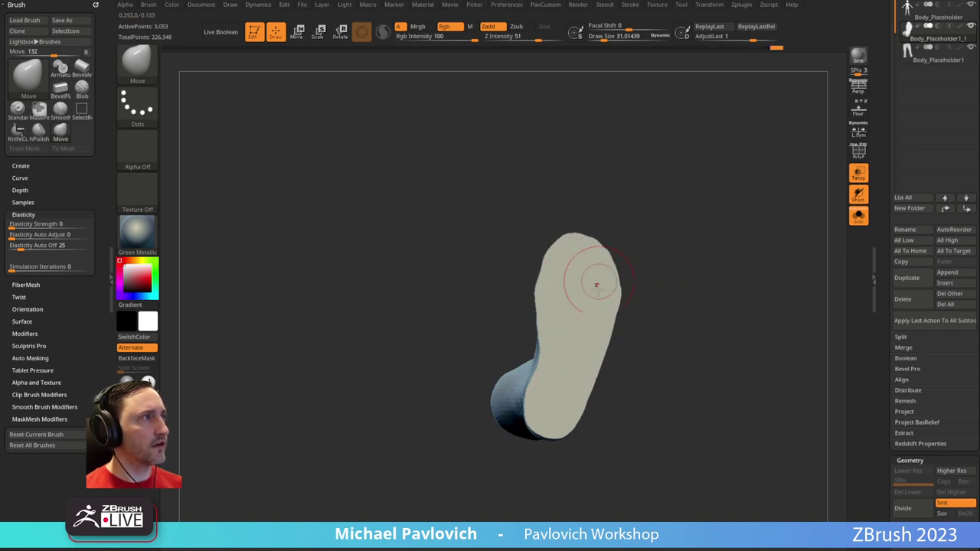
pyautogui.moveTo(558, 279); pyautogui.dragTo(551, 274)
# Duplicate the boot subtool and isolate the sole polygroup on the copy with the wireframe displayed
pyautogui.moveTo(670, 240); pyautogui.dragTo(656, 214)
pyautogui.moveTo(732, 349); pyautogui.dragTo(711, 188)
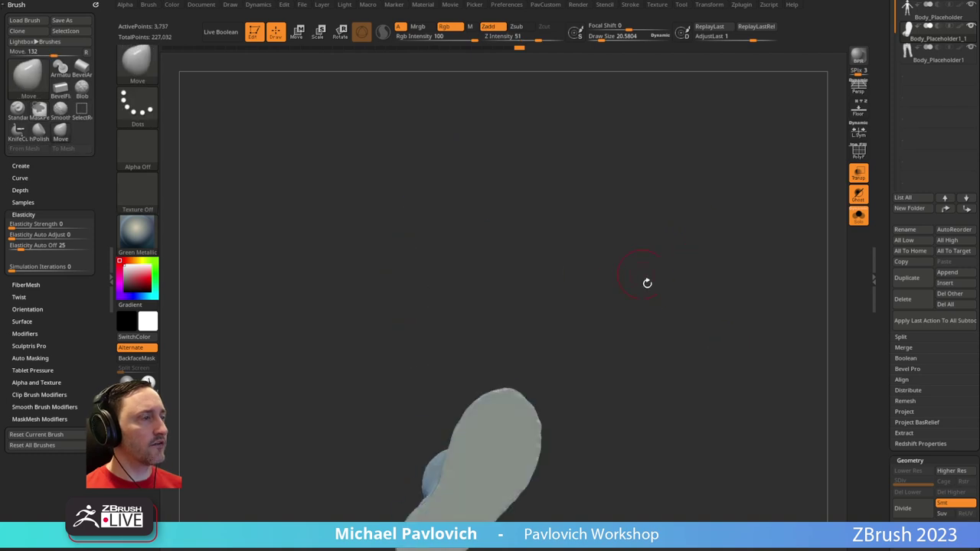
pyautogui.moveTo(645, 280); pyautogui.dragTo(885, 277)
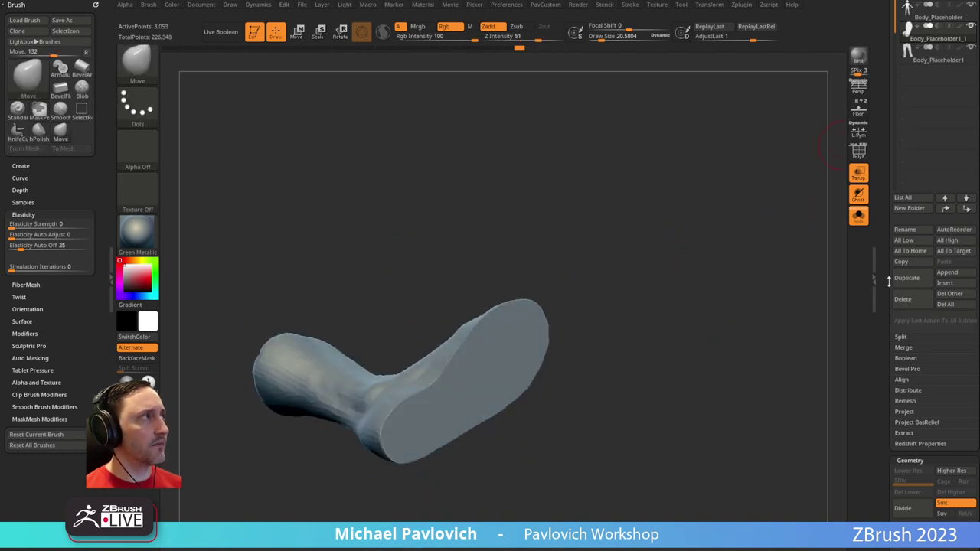
pyautogui.hotkey('shift', 'f')
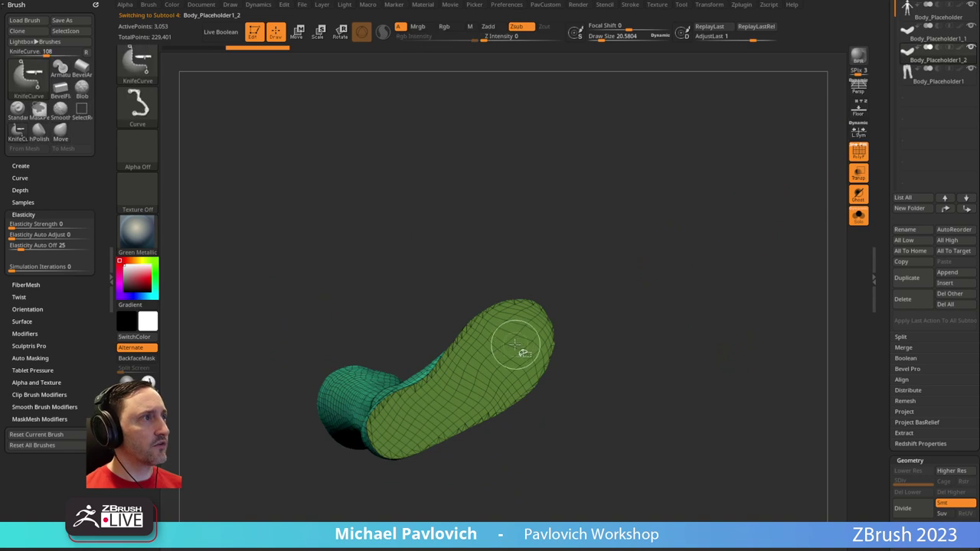
pyautogui.keyDown('ctrl'); pyautogui.keyDown('shift'); pyautogui.click(515, 340); pyautogui.keyUp('shift'); pyautogui.keyUp('ctrl')
# Delete the copy's hidden geometry and remesh the sole with ZRemesher set to Half and AdaptiveSize 0
pyautogui.moveTo(649, 289); pyautogui.dragTo(661, 312)
pyautogui.press('space')
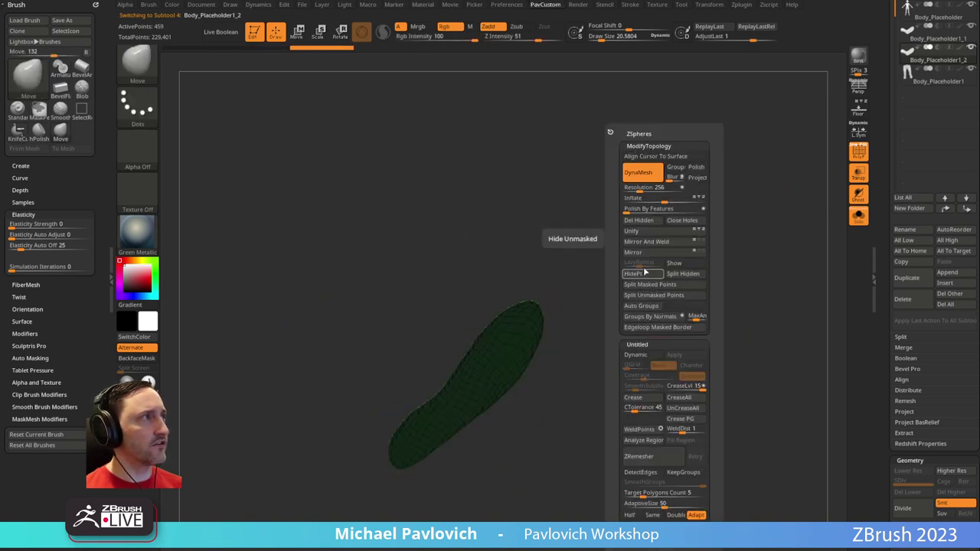
pyautogui.click(639, 220)
pyautogui.click(629, 514)
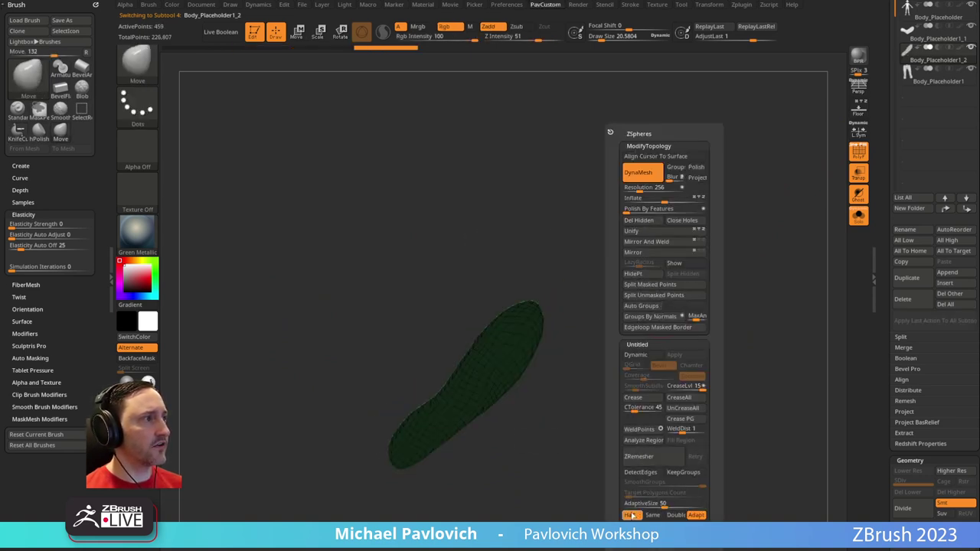
pyautogui.click(643, 457)
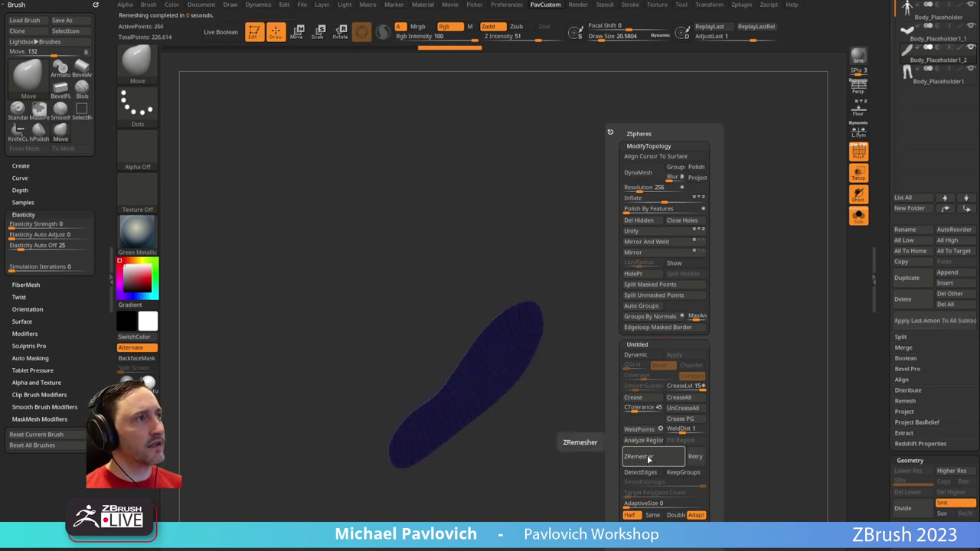
# Extrude the flat sole slightly to give it thickness, using the ZModeler brush's QMesh Polygroup All action
pyautogui.moveTo(576, 432)
pyautogui.mouseDown()
pyautogui.moveTo(621, 384)
pyautogui.moveTo(609, 376)
pyautogui.mouseUp()
pyautogui.press('b')
pyautogui.press('z')
pyautogui.press('m')
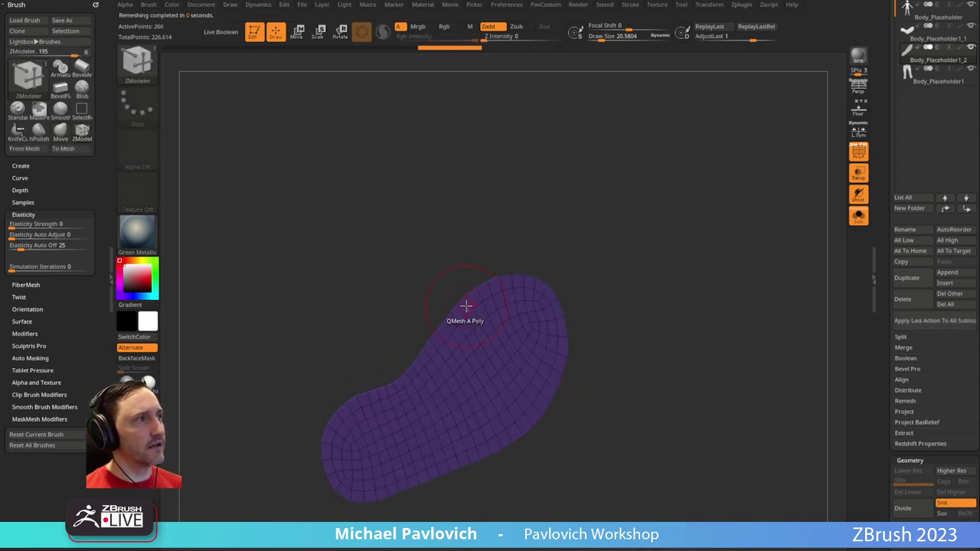
pyautogui.hotkey('ctrl', 'z')
pyautogui.press('space')
pyautogui.click(535, 309)
pyautogui.moveTo(465, 309); pyautogui.dragTo(478, 307)
pyautogui.moveTo(684, 291); pyautogui.dragTo(669, 349)
pyautogui.press('3')
pyautogui.moveTo(559, 357); pyautogui.dragTo(525, 280)
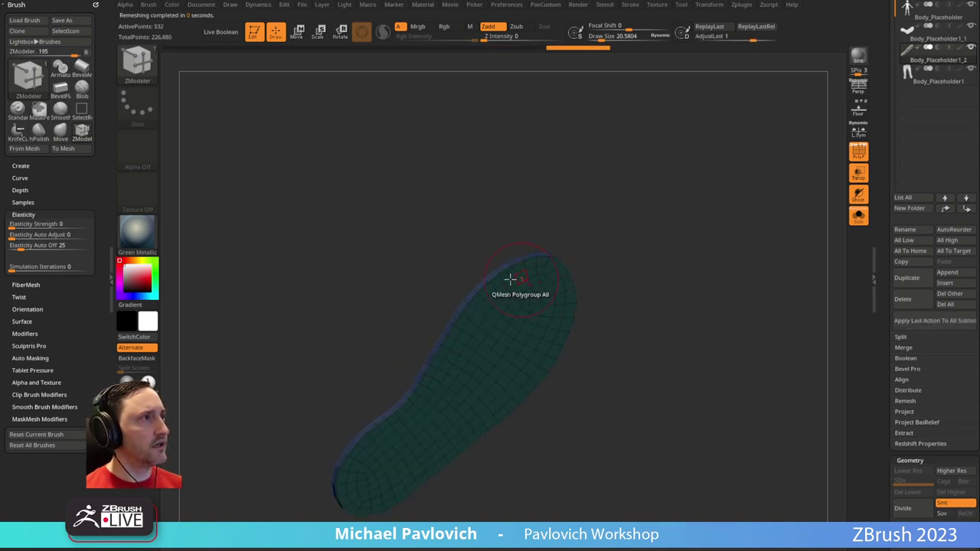
# Turn on Dynamic Subdivision for the sole, and show all subtools without wireframe or transparency
pyautogui.press('space')
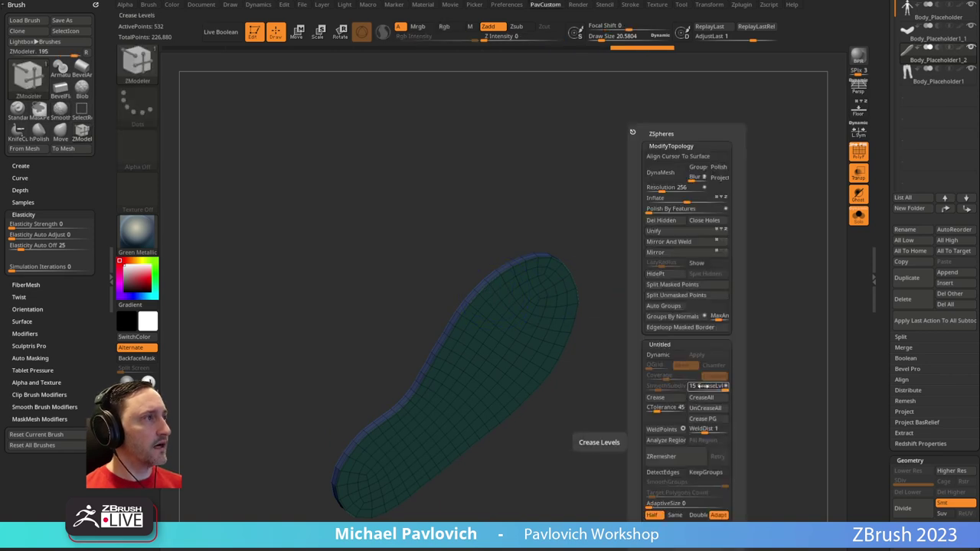
pyautogui.click(660, 360)
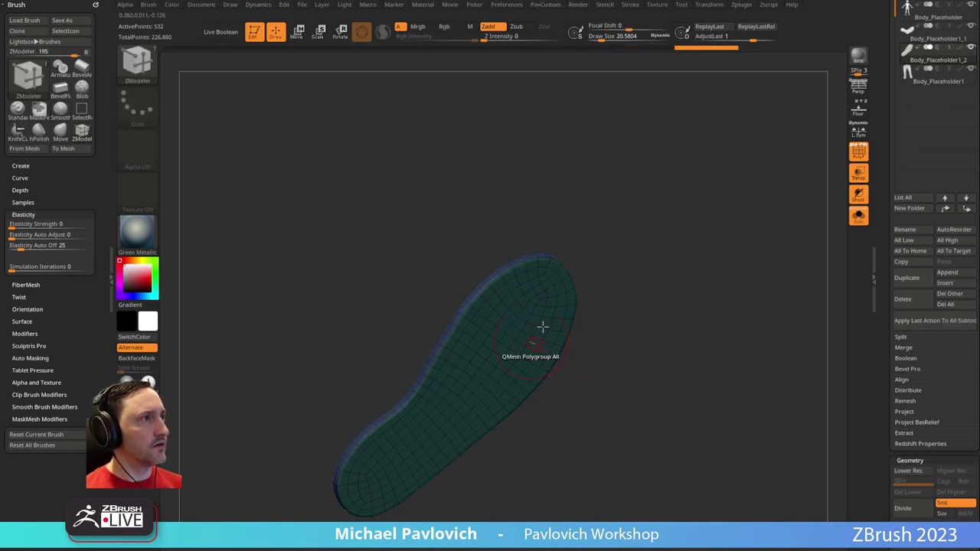
pyautogui.moveTo(597, 360); pyautogui.dragTo(658, 329)
pyautogui.click(858, 215)
pyautogui.click(863, 158)
pyautogui.moveTo(734, 184); pyautogui.dragTo(742, 284)
pyautogui.click(858, 175)
pyautogui.moveTo(760, 236); pyautogui.dragTo(597, 321)
# Make the boot the active subtool and switch to the Standard brush with a Draw Size of about 11
pyautogui.keyDown('alt'); pyautogui.click(604, 329); pyautogui.keyUp('alt')
pyautogui.moveTo(656, 383); pyautogui.dragTo(604, 349)
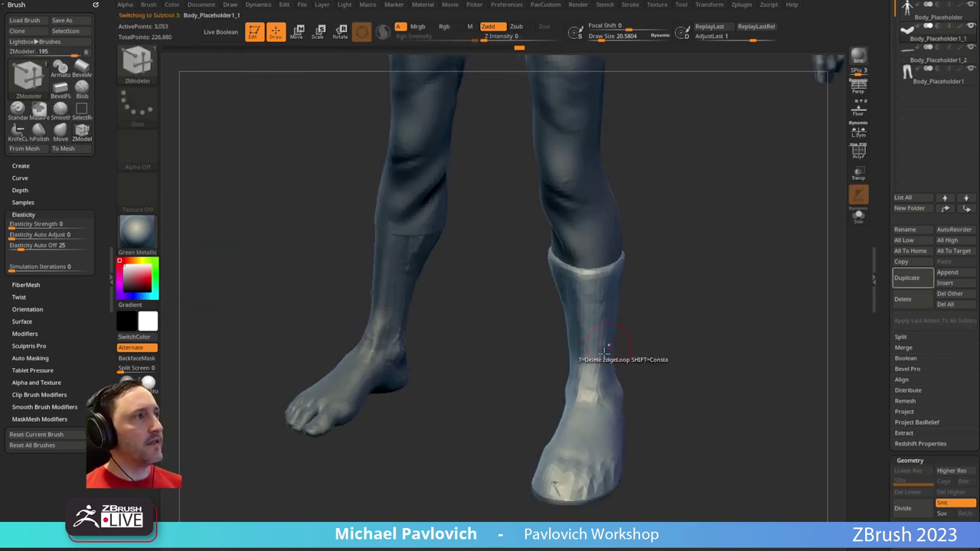
pyautogui.moveTo(642, 413)
pyautogui.mouseDown()
pyautogui.moveTo(641, 324)
pyautogui.moveTo(655, 313)
pyautogui.mouseUp()
pyautogui.press('b')
pyautogui.press('s')
pyautogui.press('t')
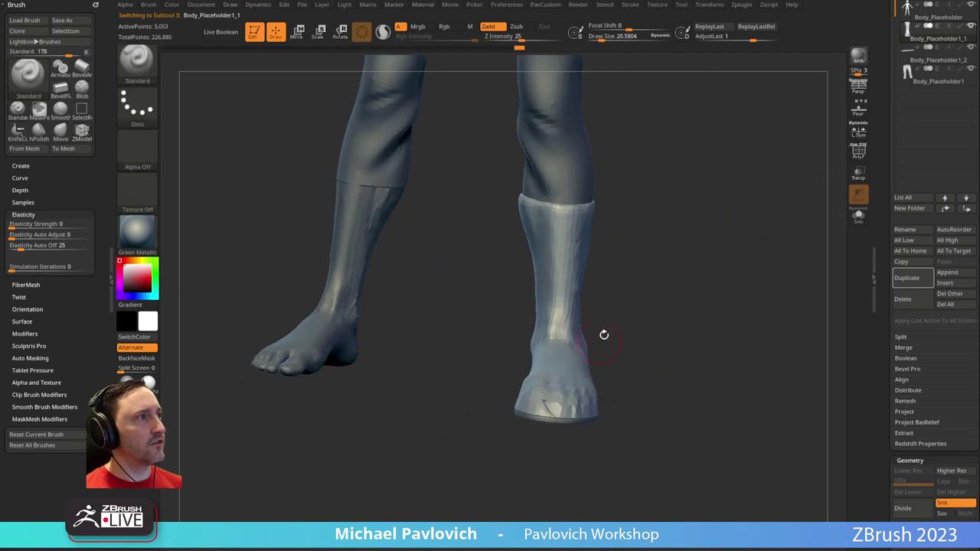
pyautogui.moveTo(600, 341); pyautogui.dragTo(635, 333)
pyautogui.press('s')
pyautogui.moveTo(562, 335)
pyautogui.mouseDown()
pyautogui.moveTo(553, 334)
pyautogui.moveTo(647, 314)
pyautogui.mouseUp()
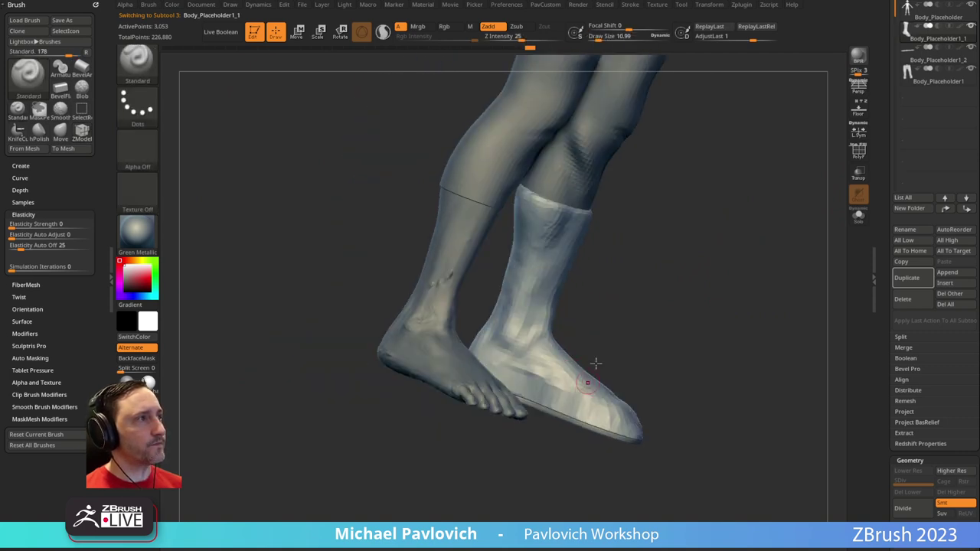
pyautogui.moveTo(586, 388); pyautogui.dragTo(636, 335)
# Isolate the boot with its wireframe, hide the sole polygroup, and merge the remaining faces into one polygroup
pyautogui.click(859, 215)
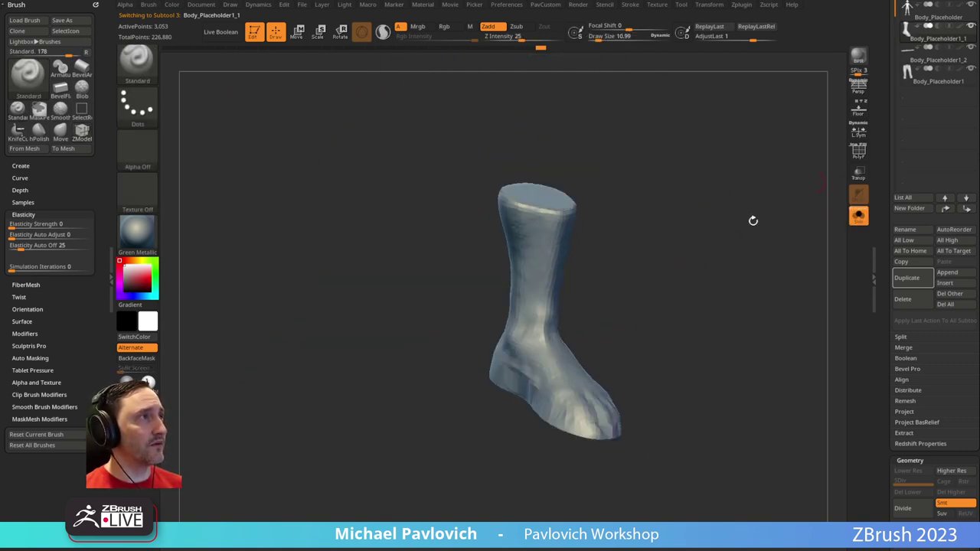
pyautogui.click(859, 152)
pyautogui.moveTo(750, 223)
pyautogui.mouseDown()
pyautogui.moveTo(685, 222)
pyautogui.moveTo(733, 284)
pyautogui.moveTo(743, 264)
pyautogui.moveTo(693, 256)
pyautogui.mouseUp()
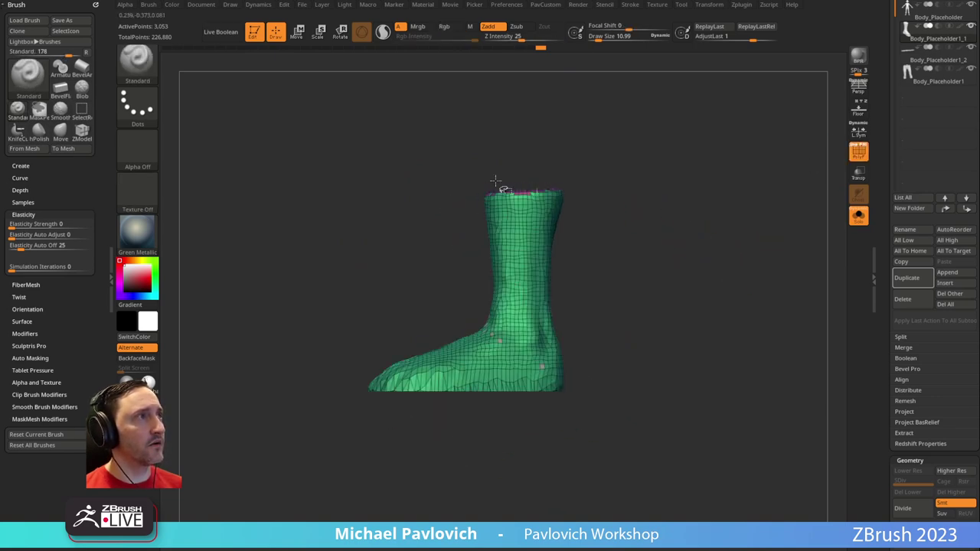
pyautogui.moveTo(656, 210); pyautogui.dragTo(473, 327)
pyautogui.moveTo(648, 228)
pyautogui.mouseDown()
pyautogui.moveTo(647, 296)
pyautogui.moveTo(577, 299)
pyautogui.mouseUp()
pyautogui.hotkey('ctrl', 'shift')
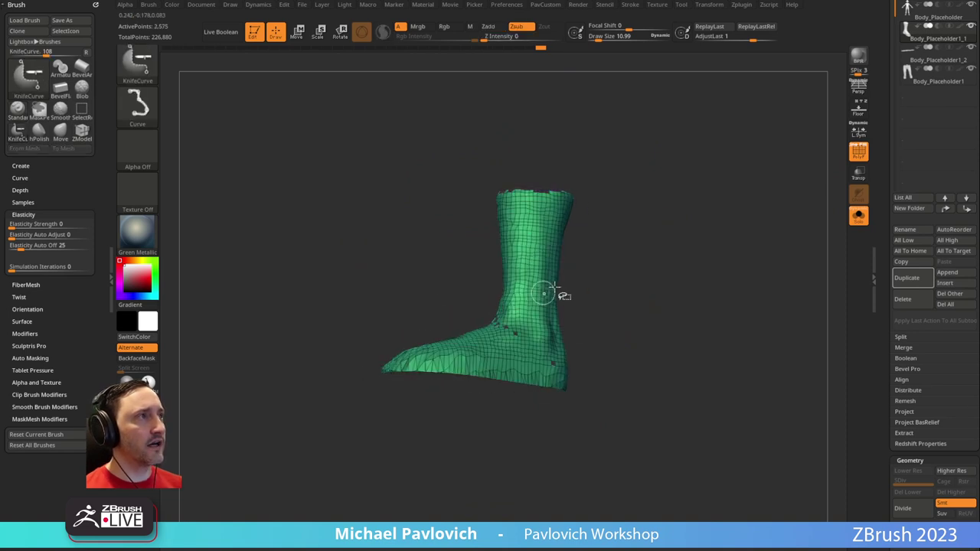
pyautogui.keyDown('ctrl'); pyautogui.keyDown('shift'); pyautogui.click(606, 261); pyautogui.keyUp('shift'); pyautogui.keyUp('ctrl')
pyautogui.moveTo(579, 237); pyautogui.dragTo(637, 269)
pyautogui.moveTo(575, 345)
pyautogui.mouseDown()
pyautogui.moveTo(630, 302)
pyautogui.moveTo(547, 241)
pyautogui.moveTo(623, 203)
pyautogui.moveTo(590, 191)
pyautogui.mouseUp()
pyautogui.keyDown('ctrl'); pyautogui.keyDown('shift'); pyautogui.click(546, 209); pyautogui.keyUp('shift'); pyautogui.keyUp('ctrl')
pyautogui.keyDown('ctrl'); pyautogui.keyDown('shift'); pyautogui.click(623, 203); pyautogui.keyUp('shift'); pyautogui.keyUp('ctrl')
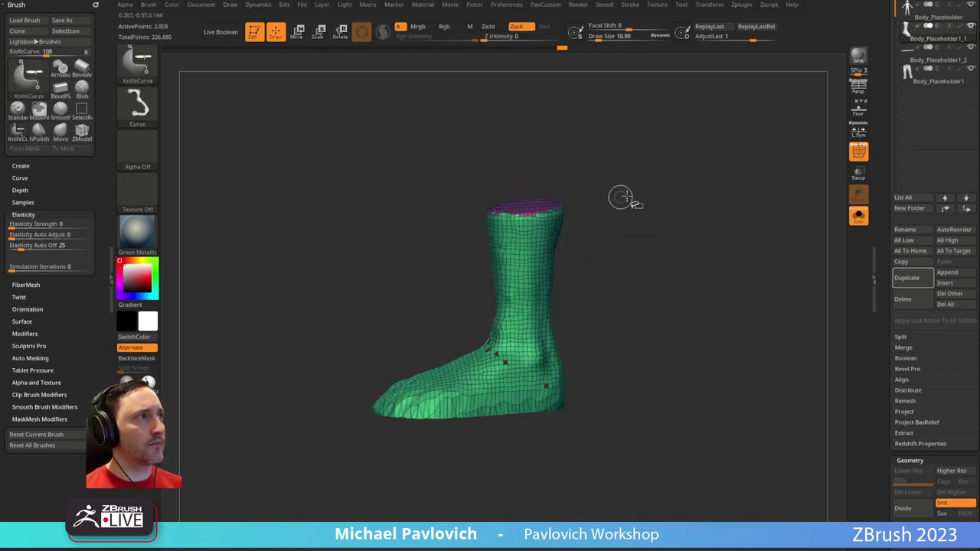
pyautogui.hotkey('ctrl', 'w')
# Switch to the SelectRect brush, assign a new polygroup to the boot's upper, and show the whole boot
pyautogui.hotkey('ctrl', 'shift')
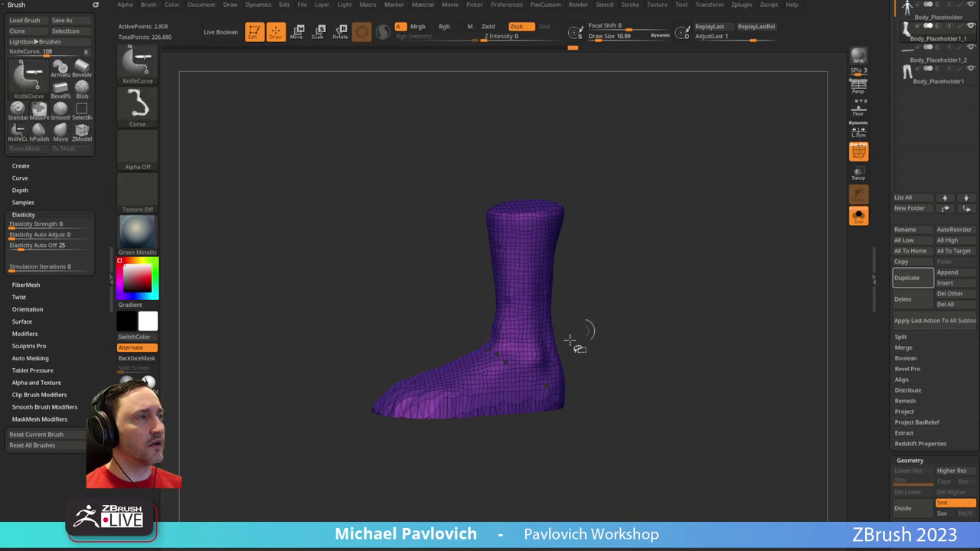
pyautogui.keyDown('ctrl'); pyautogui.keyDown('shift'); pyautogui.click(144, 68); pyautogui.keyUp('shift'); pyautogui.keyUp('ctrl')
pyautogui.keyDown('ctrl'); pyautogui.keyDown('shift'); pyautogui.click(234, 74); pyautogui.keyUp('shift'); pyautogui.keyUp('ctrl')
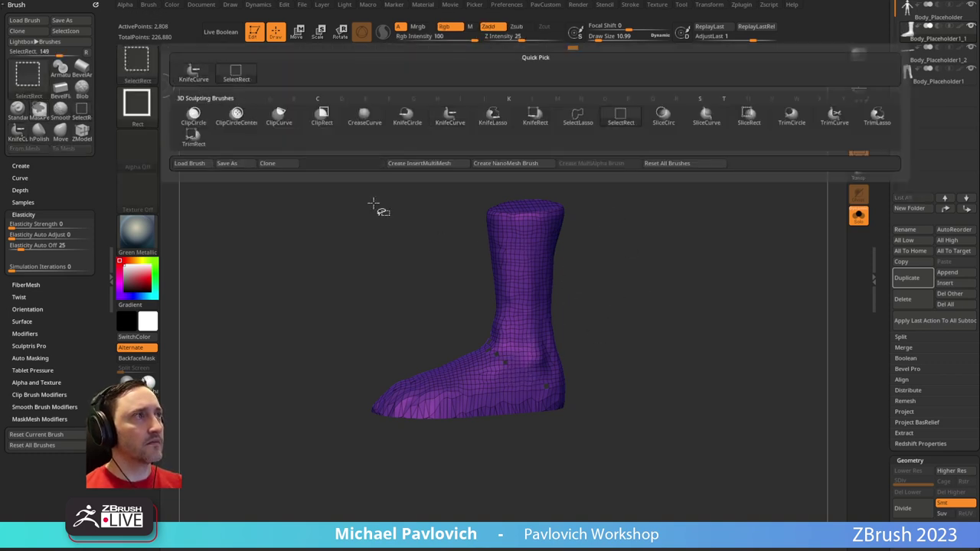
pyautogui.keyDown('ctrl'); pyautogui.keyDown('shift'); pyautogui.click(516, 364); pyautogui.keyUp('shift'); pyautogui.keyUp('ctrl')
pyautogui.keyDown('ctrl'); pyautogui.keyDown('shift'); pyautogui.moveTo(619, 303); pyautogui.dragTo(672, 239); pyautogui.keyUp('shift'); pyautogui.keyUp('ctrl')
pyautogui.hotkey('ctrl', 'w')
pyautogui.keyDown('ctrl'); pyautogui.keyDown('shift'); pyautogui.moveTo(674, 284); pyautogui.dragTo(700, 342); pyautogui.keyUp('shift'); pyautogui.keyUp('ctrl')
pyautogui.keyDown('ctrl'); pyautogui.keyDown('shift'); pyautogui.click(639, 290); pyautogui.keyUp('shift'); pyautogui.keyUp('ctrl')
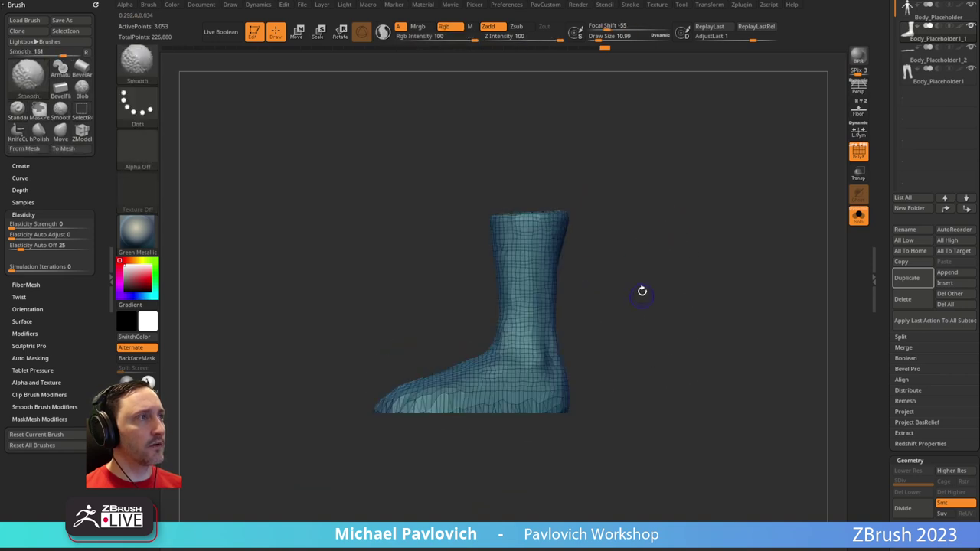
# Cut the top of the boot shaft straight with the KnifeCurve brush in side view
pyautogui.press('b')
pyautogui.click(450, 120)
pyautogui.moveTo(386, 225)
pyautogui.keyDown('ctrl'); pyautogui.keyDown('shift'); pyautogui.mouseDown()
pyautogui.moveTo(682, 207)
pyautogui.moveTo(687, 245)
pyautogui.moveTo(763, 219)
pyautogui.moveTo(703, 194)
pyautogui.moveTo(706, 135)
pyautogui.moveTo(727, 276)
pyautogui.moveTo(689, 262)
pyautogui.mouseUp(); pyautogui.keyUp('shift'); pyautogui.keyUp('ctrl')
# Remesh the boot with ZRemesher set to Half, KeepGroups on, SmoothGroups 0 and AdaptiveSize 0
pyautogui.press('space')
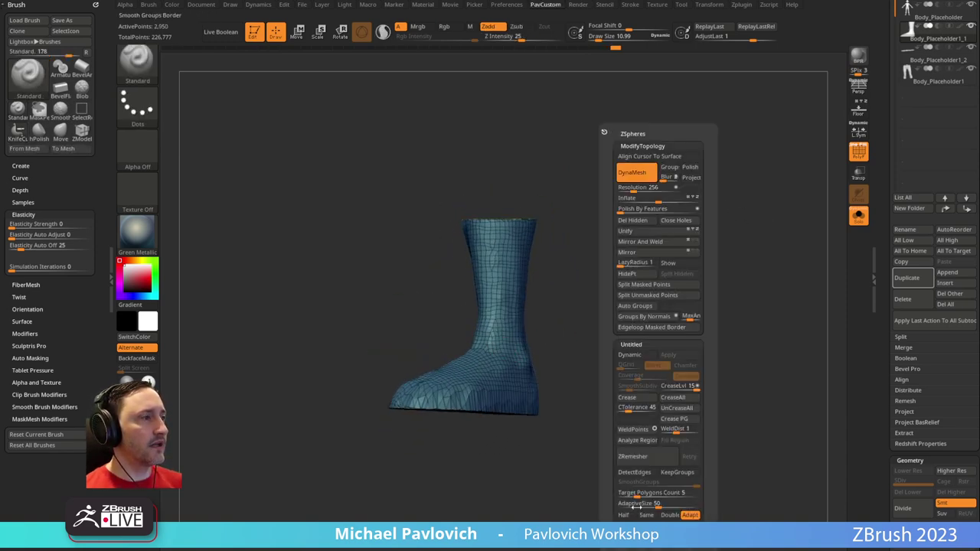
pyautogui.click(624, 515)
pyautogui.click(678, 472)
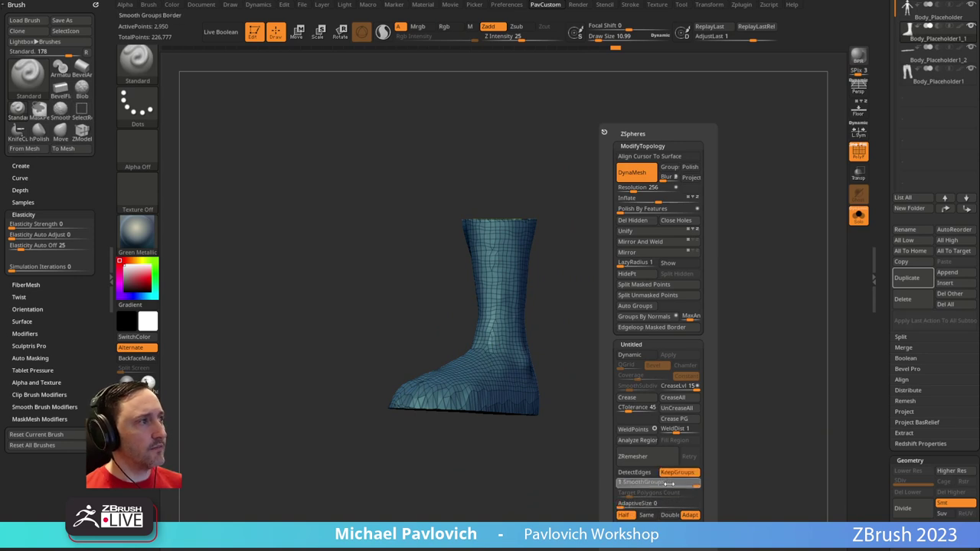
pyautogui.click(646, 458)
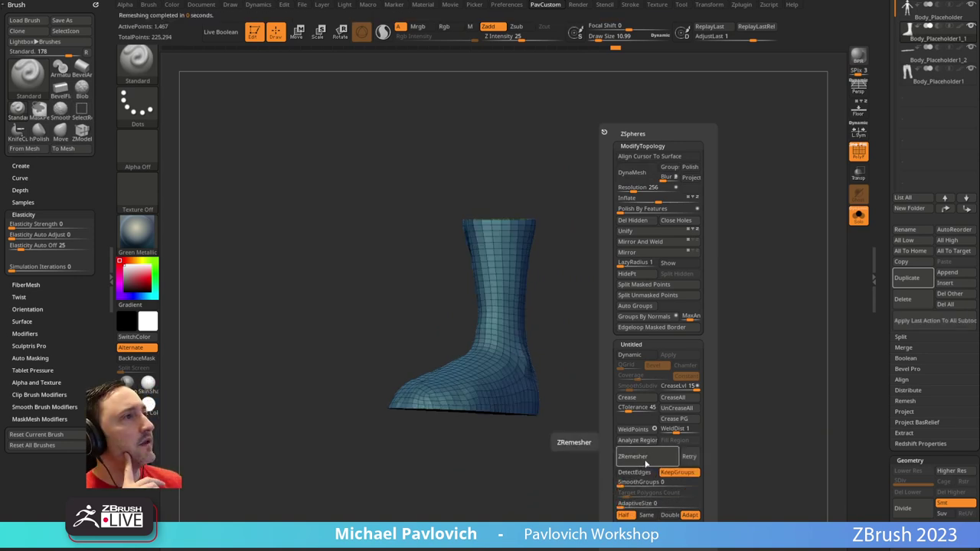
# Remesh the boot again and apply Dynamic Subdivision with SmoothSubdiv 3 and CreaseLvl 2
pyautogui.moveTo(586, 243); pyautogui.dragTo(684, 255)
pyautogui.press('space')
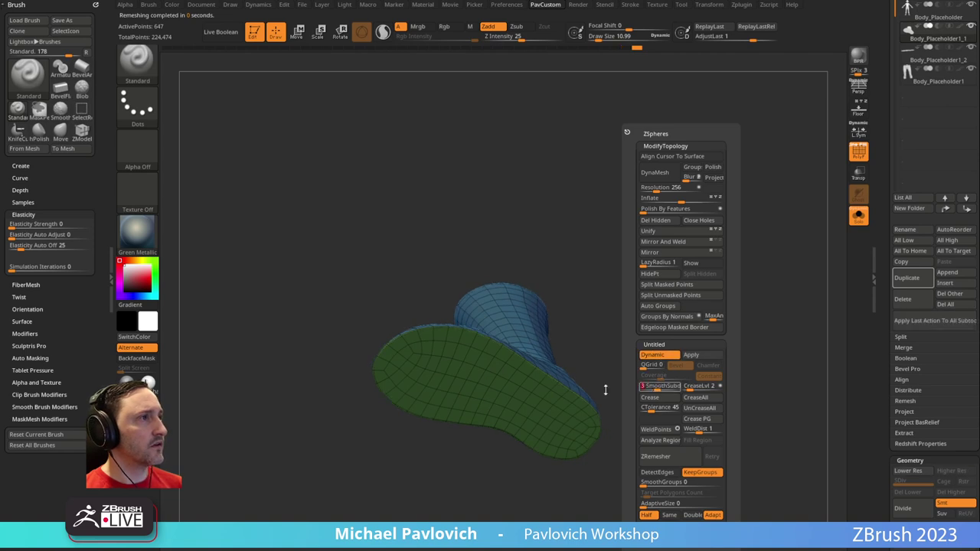
pyautogui.moveTo(645, 289); pyautogui.dragTo(648, 401)
pyautogui.press('space')
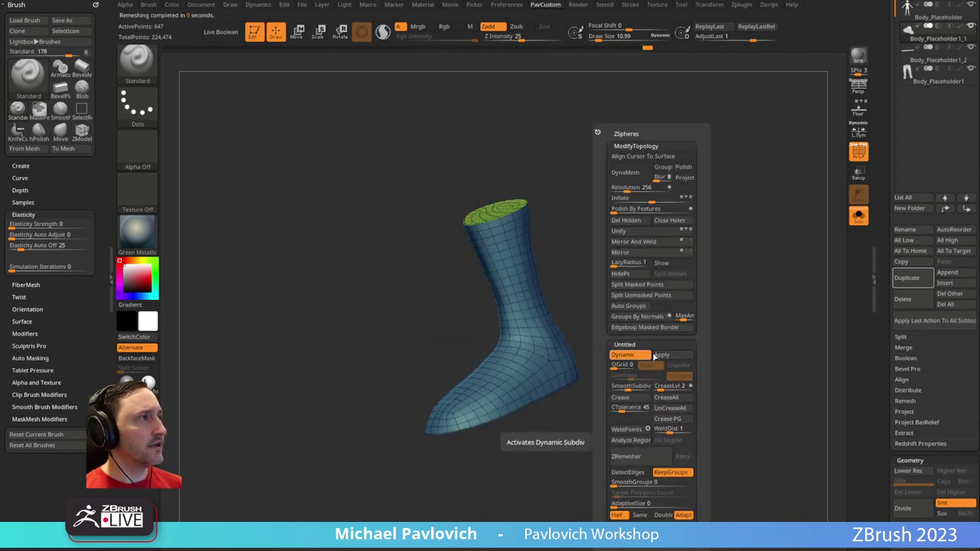
pyautogui.click(663, 355)
# Show all subtools without the wireframe and sculpt the first creases across the front of the boot's ankle with the Standard brush
pyautogui.moveTo(557, 302)
pyautogui.mouseDown()
pyautogui.moveTo(614, 264)
pyautogui.moveTo(676, 245)
pyautogui.moveTo(660, 290)
pyautogui.mouseUp()
pyautogui.click(866, 219)
pyautogui.hotkey('shift', 'f')
pyautogui.press('s')
pyautogui.click(494, 373)
pyautogui.moveTo(494, 372); pyautogui.dragTo(485, 373)
pyautogui.moveTo(479, 374); pyautogui.dragTo(518, 355)
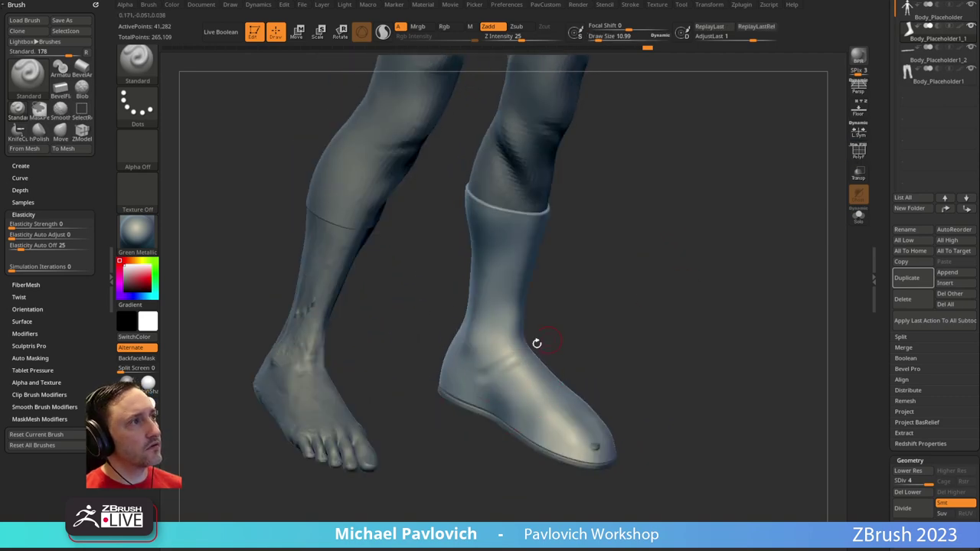
# Extend the ankle creases around both sides of the boot and smooth the surface over the front of the foot
pyautogui.moveTo(583, 336); pyautogui.dragTo(515, 361)
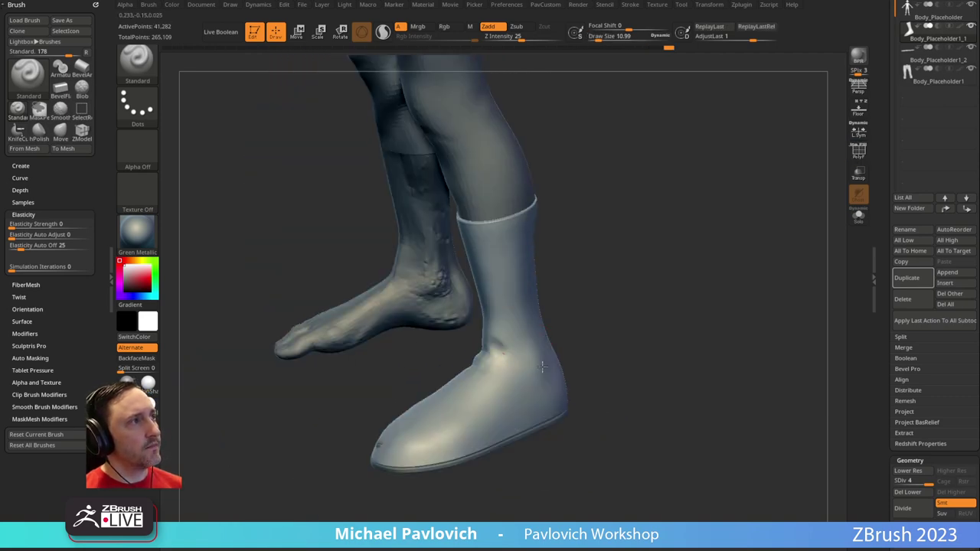
pyautogui.moveTo(581, 352); pyautogui.dragTo(540, 371)
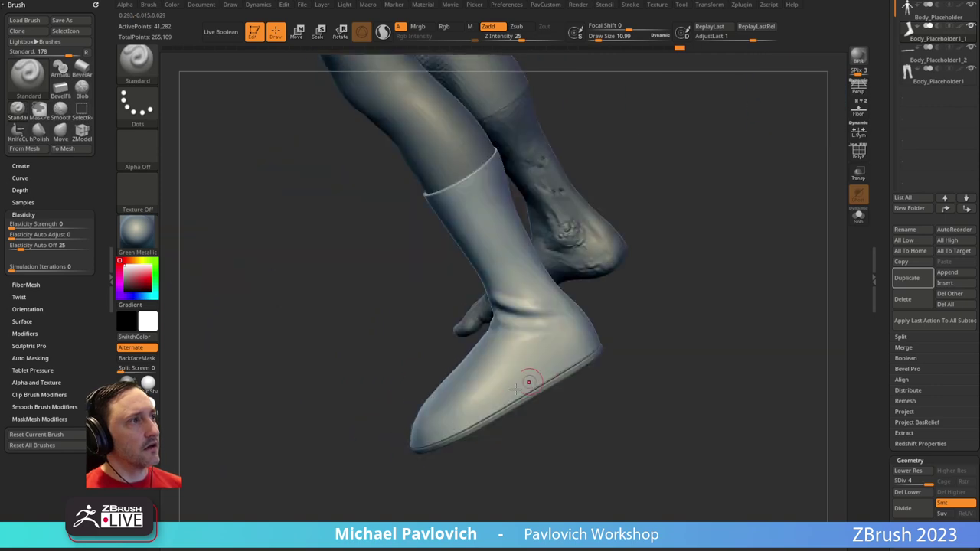
pyautogui.moveTo(662, 339); pyautogui.dragTo(643, 341)
pyautogui.press('s')
pyautogui.moveTo(498, 427)
pyautogui.mouseDown()
pyautogui.moveTo(497, 409)
pyautogui.moveTo(511, 423)
pyautogui.mouseUp()
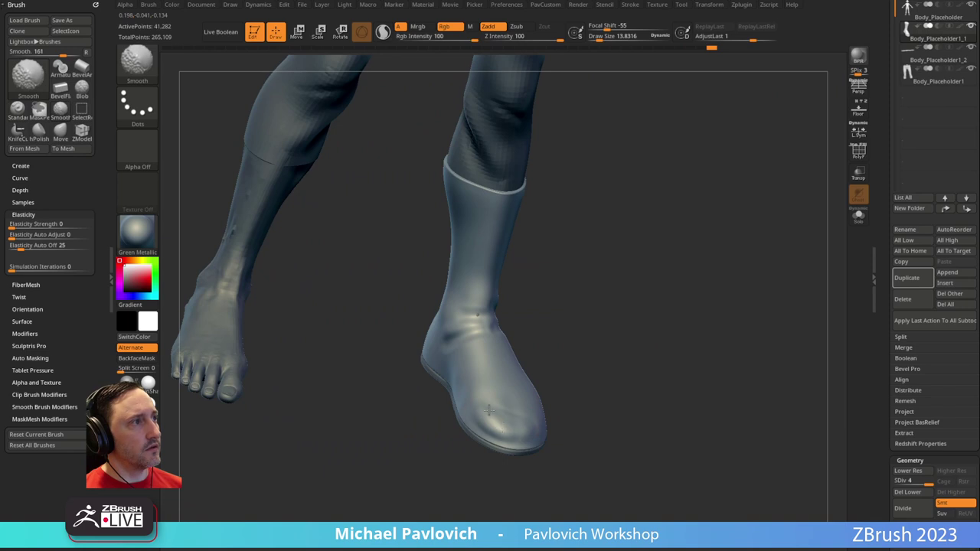
# Undo the last stroke and sculpt a crease across the middle of the boot shaft with a larger Standard brush
pyautogui.moveTo(605, 361); pyautogui.dragTo(593, 301)
pyautogui.keyDown('alt'); pyautogui.moveTo(586, 257); pyautogui.dragTo(601, 332); pyautogui.keyUp('alt')
pyautogui.moveTo(460, 342)
pyautogui.keyDown('alt'); pyautogui.mouseDown()
pyautogui.moveTo(579, 316)
pyautogui.moveTo(625, 321)
pyautogui.mouseUp(); pyautogui.keyUp('alt')
pyautogui.moveTo(684, 296)
pyautogui.keyDown('alt'); pyautogui.mouseDown()
pyautogui.moveTo(592, 306)
pyautogui.moveTo(598, 314)
pyautogui.mouseUp(); pyautogui.keyUp('alt')
pyautogui.press('s')
pyautogui.hotkey('ctrl', 'z')
pyautogui.moveTo(527, 333); pyautogui.dragTo(525, 333)
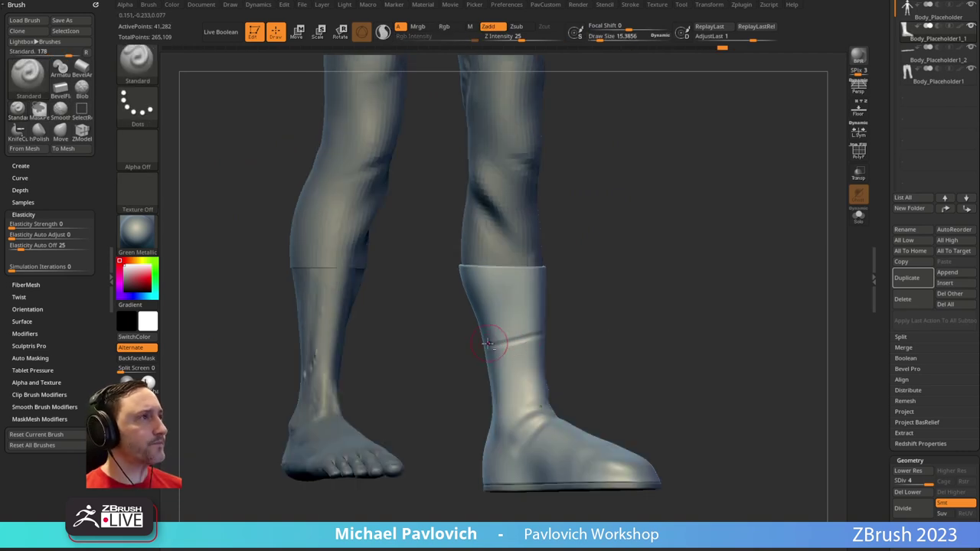
# Sculpt horizontal folds down the front of the boot shaft and soften them with the Smooth brush
pyautogui.moveTo(605, 306)
pyautogui.mouseDown()
pyautogui.moveTo(558, 324)
pyautogui.moveTo(574, 306)
pyautogui.mouseUp()
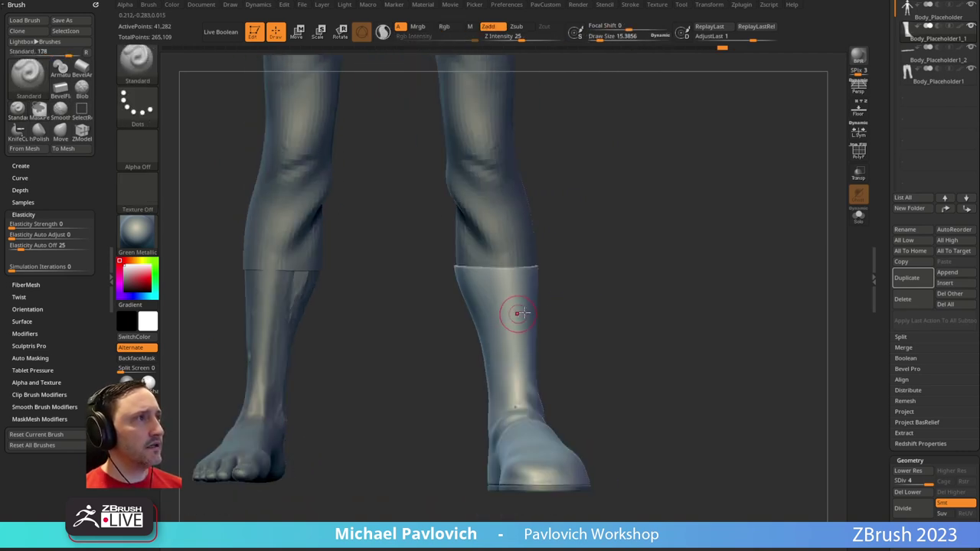
pyautogui.moveTo(506, 333); pyautogui.dragTo(545, 325)
pyautogui.moveTo(593, 316)
pyautogui.mouseDown()
pyautogui.moveTo(533, 325)
pyautogui.moveTo(507, 375)
pyautogui.mouseUp()
pyautogui.press('shift')
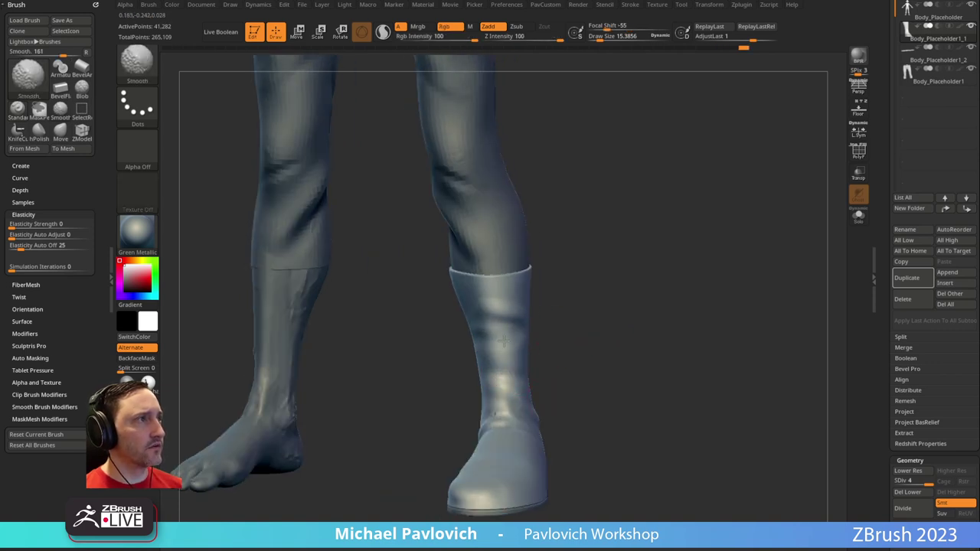
pyautogui.keyDown('shift'); pyautogui.moveTo(631, 290); pyautogui.dragTo(501, 329); pyautogui.keyUp('shift')
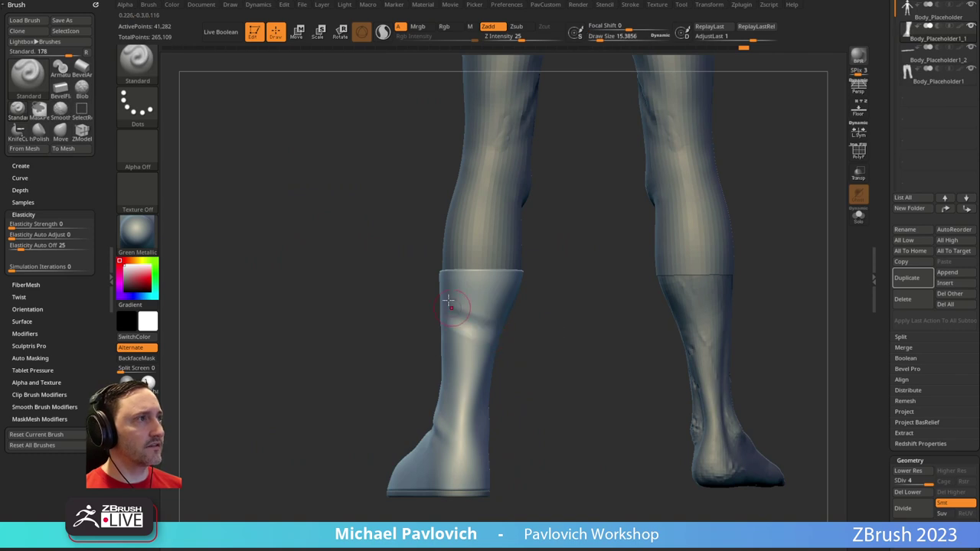
# Continue the folds around the back and sides of the boot shaft, from the calf down to the heel
pyautogui.keyDown('alt'); pyautogui.moveTo(508, 366); pyautogui.dragTo(517, 344); pyautogui.keyUp('alt')
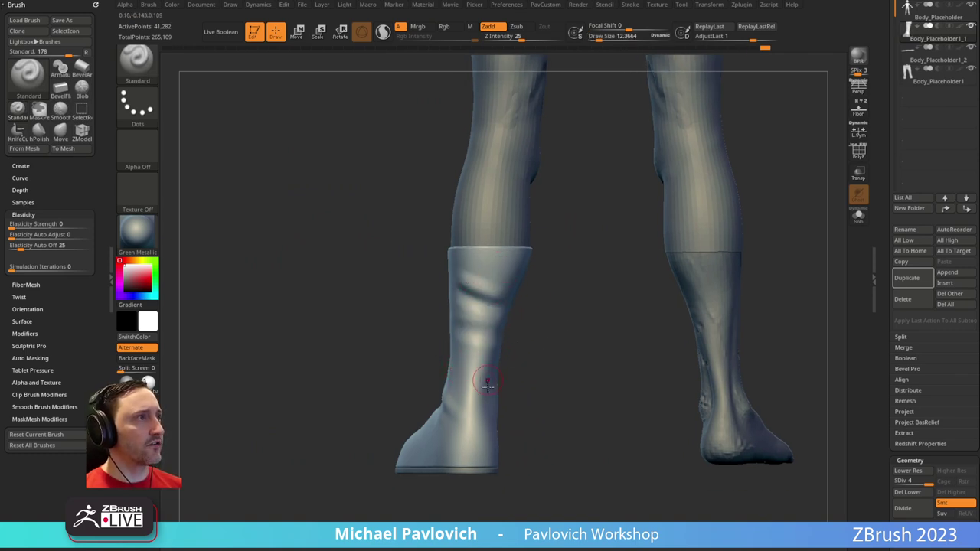
pyautogui.moveTo(473, 383); pyautogui.dragTo(510, 357, button='right')
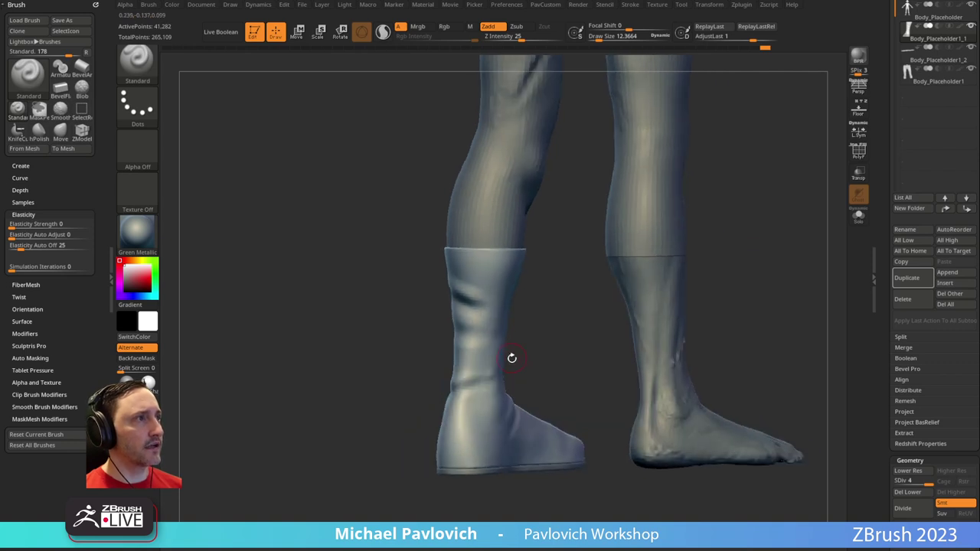
pyautogui.press('shift')
pyautogui.moveTo(482, 287)
pyautogui.mouseDown(button='right')
pyautogui.moveTo(528, 294)
pyautogui.moveTo(574, 331)
pyautogui.mouseUp(button='right')
pyautogui.press('shift')
pyautogui.moveTo(414, 370); pyautogui.dragTo(626, 346, button='right')
# Mask a tall rounded rectangular panel down the front of the boot shaft, from below the cuff to the ankle
pyautogui.moveTo(466, 338)
pyautogui.keyDown('ctrl'); pyautogui.mouseDown()
pyautogui.moveTo(458, 285)
pyautogui.moveTo(483, 280)
pyautogui.mouseUp(); pyautogui.keyUp('ctrl')
pyautogui.moveTo(544, 262); pyautogui.dragTo(490, 282, button='right')
pyautogui.press('s')
pyautogui.moveTo(462, 283)
pyautogui.keyDown('ctrl'); pyautogui.mouseDown()
pyautogui.moveTo(490, 277)
pyautogui.moveTo(498, 386)
pyautogui.mouseUp(); pyautogui.keyUp('ctrl')
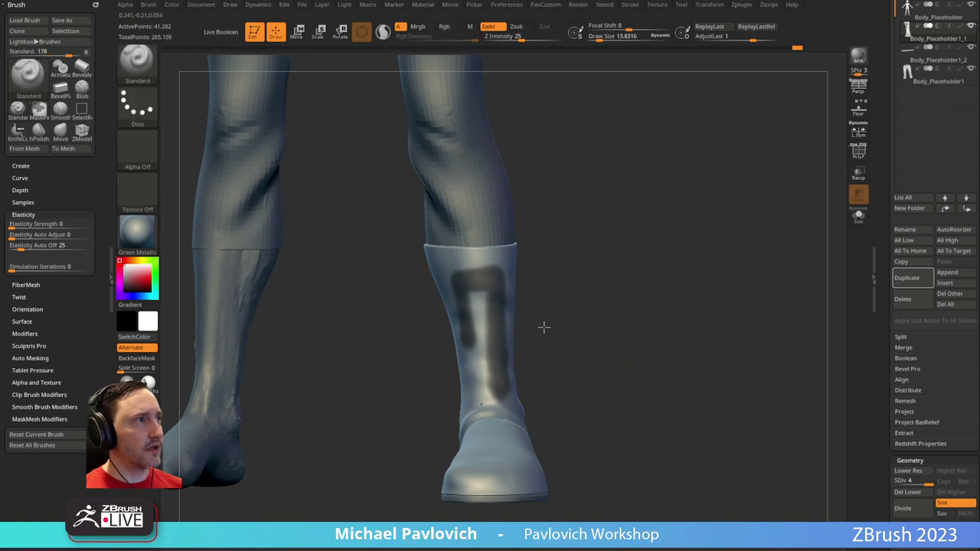
pyautogui.moveTo(535, 332); pyautogui.dragTo(575, 321)
pyautogui.moveTo(462, 287)
pyautogui.keyDown('ctrl'); pyautogui.mouseDown()
pyautogui.moveTo(469, 374)
pyautogui.moveTo(502, 390)
pyautogui.mouseUp(); pyautogui.keyUp('ctrl')
pyautogui.moveTo(554, 345); pyautogui.dragTo(514, 360)
pyautogui.keyDown('ctrl'); pyautogui.moveTo(477, 283); pyautogui.dragTo(472, 291); pyautogui.keyUp('ctrl')
pyautogui.moveTo(498, 348); pyautogui.dragTo(536, 280, button='right')
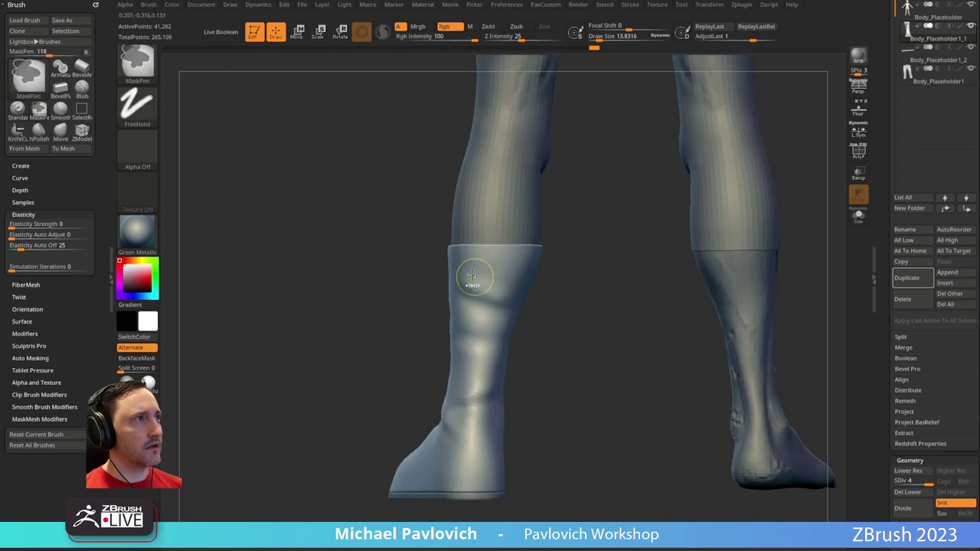
pyautogui.moveTo(501, 281)
pyautogui.keyDown('ctrl'); pyautogui.mouseDown()
pyautogui.moveTo(487, 463)
pyautogui.moveTo(469, 348)
pyautogui.moveTo(475, 279)
pyautogui.mouseUp(); pyautogui.keyUp('ctrl')
pyautogui.moveTo(571, 327)
pyautogui.mouseDown(button='right')
pyautogui.moveTo(571, 313)
pyautogui.moveTo(631, 300)
pyautogui.mouseUp(button='right')
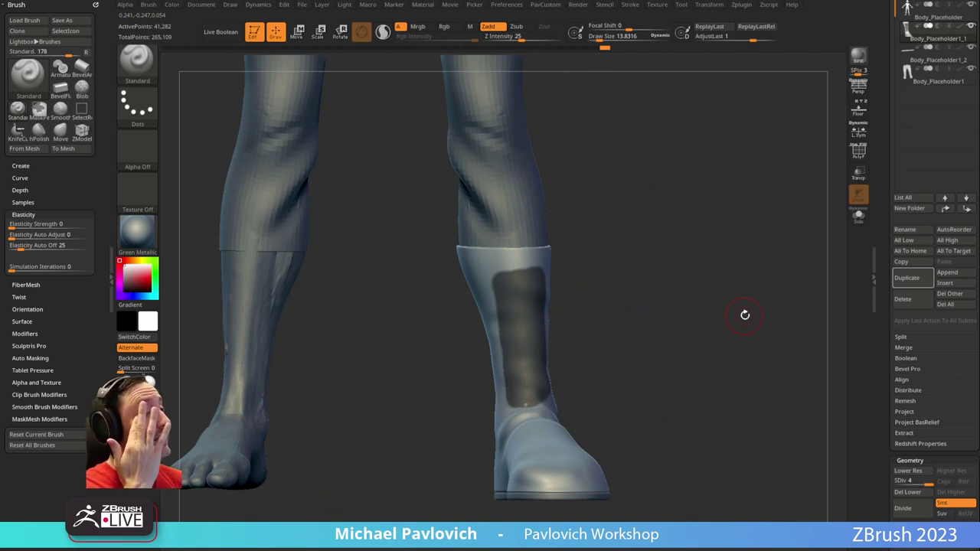
# Extract the masked panel with a thickness of 0.00105 and accept it as a new subtool
pyautogui.click(897, 432)
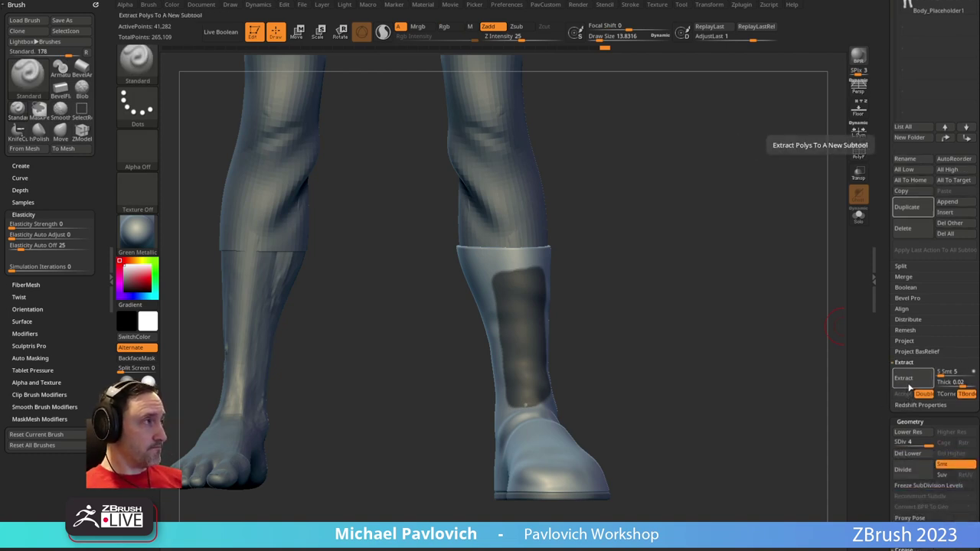
pyautogui.click(908, 390)
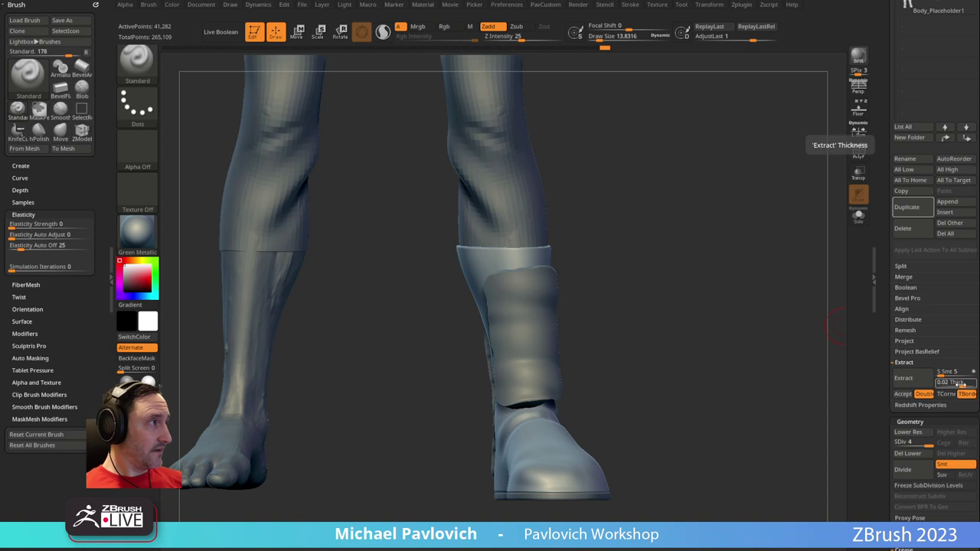
pyautogui.moveTo(960, 382); pyautogui.dragTo(953, 382)
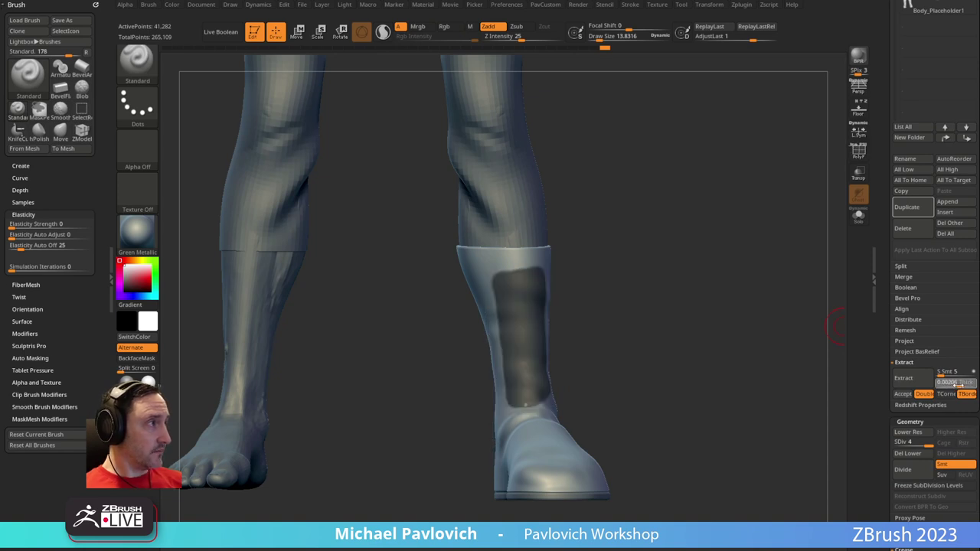
pyautogui.click(922, 380)
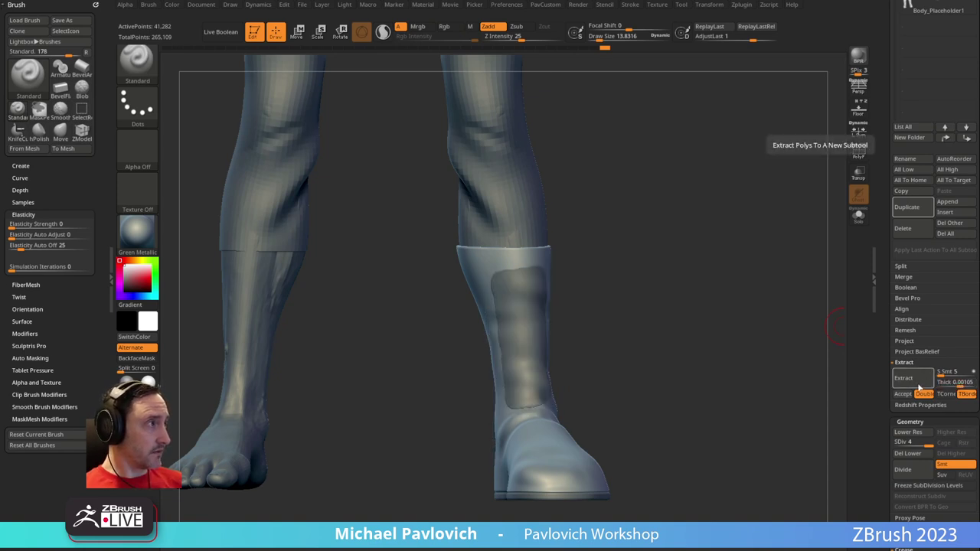
pyautogui.click(900, 393)
# Select the extracted panel, isolate it with Solo, and turn on its polygroup wireframe
pyautogui.moveTo(657, 277)
pyautogui.mouseDown()
pyautogui.moveTo(641, 216)
pyautogui.moveTo(663, 238)
pyautogui.moveTo(732, 238)
pyautogui.mouseUp()
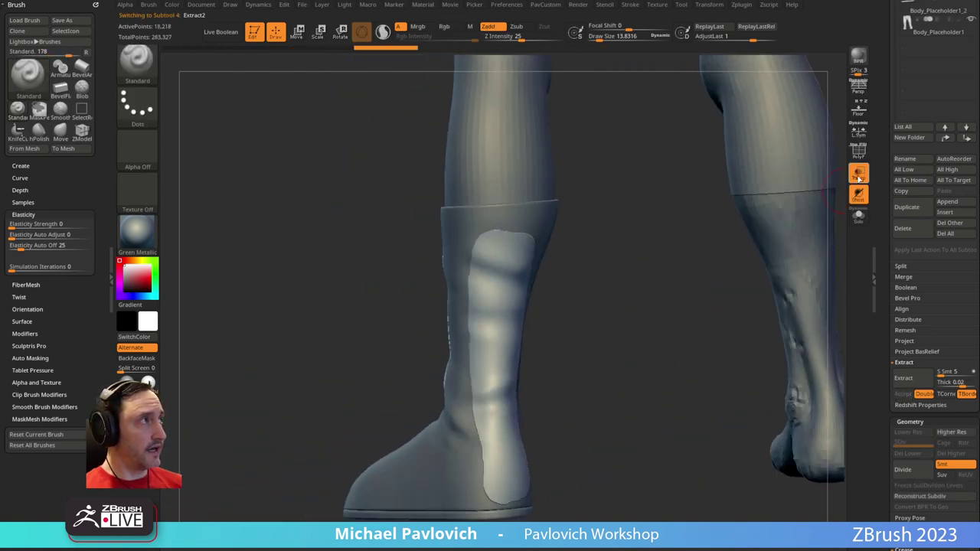
pyautogui.click(857, 177)
pyautogui.click(858, 215)
pyautogui.moveTo(643, 269); pyautogui.dragTo(722, 266)
pyautogui.click(858, 152)
pyautogui.keyDown('alt'); pyautogui.moveTo(755, 210); pyautogui.dragTo(717, 289); pyautogui.keyUp('alt')
# Remesh the panel with ZRemesher set to Half, KeepGroups on, SmoothGroups 1 and AdaptiveSize 0
pyautogui.press('3')
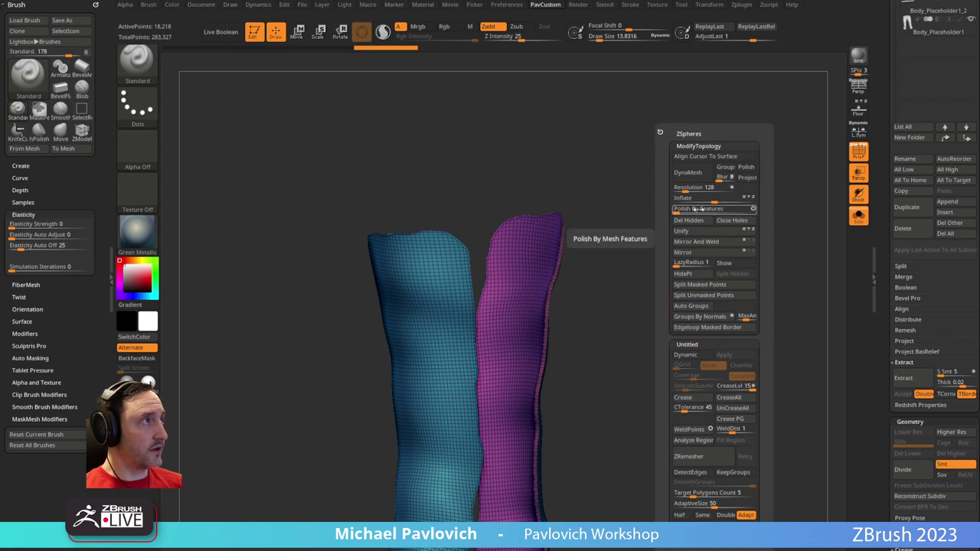
pyautogui.moveTo(446, 182); pyautogui.dragTo(665, 248)
pyautogui.press('4')
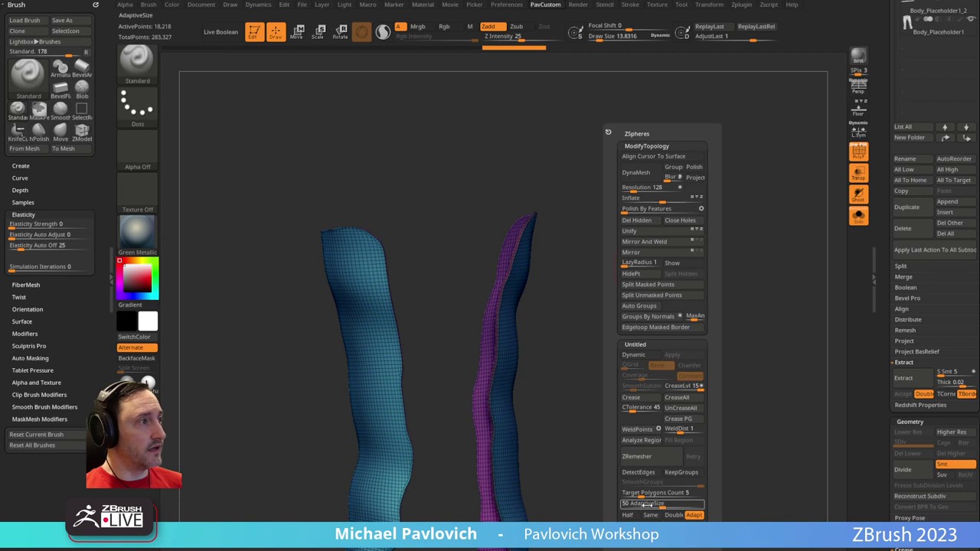
pyautogui.moveTo(643, 505); pyautogui.dragTo(622, 504)
pyautogui.click(631, 516)
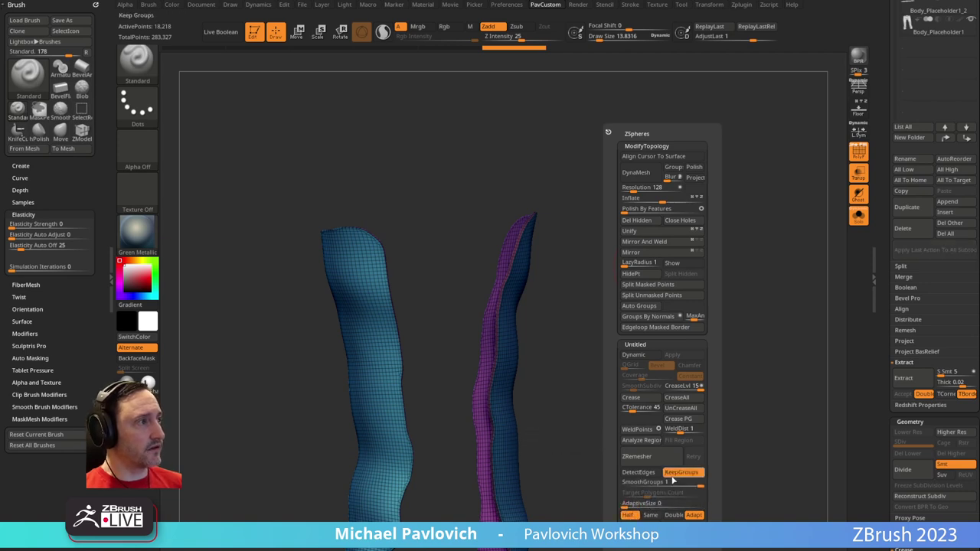
pyautogui.click(649, 456)
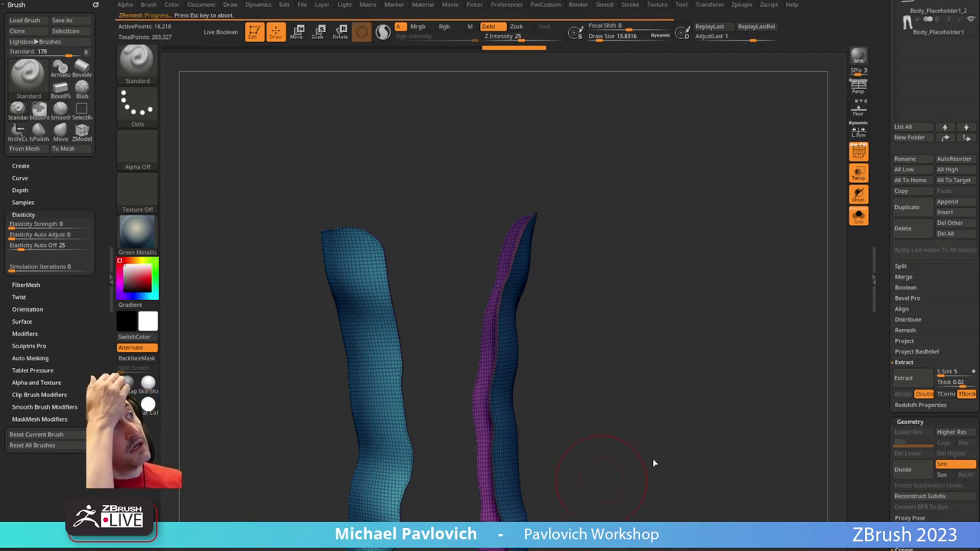
# Isolate the blue polygroup of the panel with SelectRect and delete the hidden polygons, leaving a single-sided sheet
pyautogui.moveTo(621, 234); pyautogui.dragTo(647, 227)
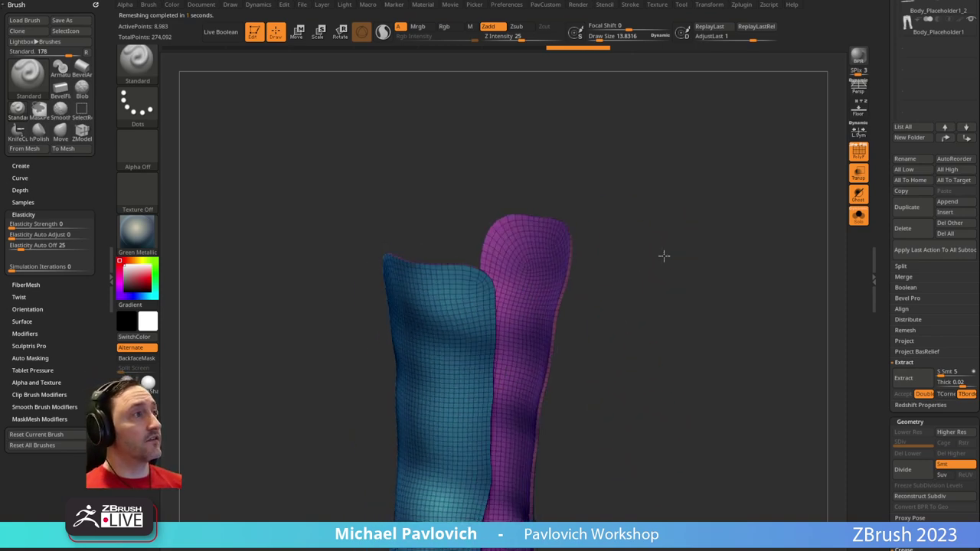
pyautogui.moveTo(669, 262); pyautogui.dragTo(651, 262)
pyautogui.keyDown('ctrl'); pyautogui.keyDown('shift'); pyautogui.click(139, 65); pyautogui.keyUp('shift'); pyautogui.keyUp('ctrl')
pyautogui.keyDown('ctrl'); pyautogui.keyDown('shift'); pyautogui.click(236, 74); pyautogui.keyUp('shift'); pyautogui.keyUp('ctrl')
pyautogui.keyDown('ctrl'); pyautogui.keyDown('shift'); pyautogui.click(440, 249); pyautogui.keyUp('shift'); pyautogui.keyUp('ctrl')
pyautogui.keyDown('ctrl'); pyautogui.keyDown('shift'); pyautogui.moveTo(624, 226); pyautogui.dragTo(675, 315); pyautogui.keyUp('shift'); pyautogui.keyUp('ctrl')
pyautogui.moveTo(691, 271); pyautogui.dragTo(535, 271)
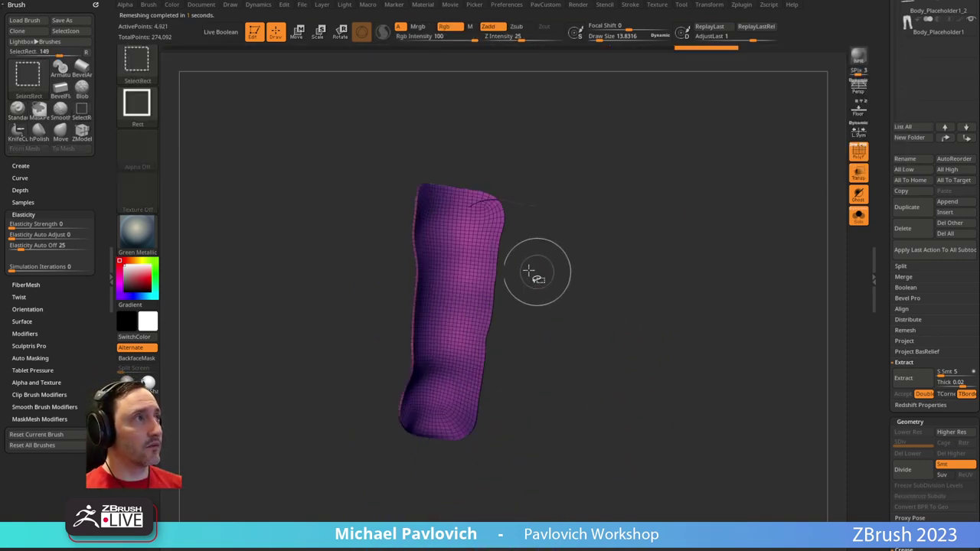
pyautogui.keyDown('ctrl'); pyautogui.keyDown('shift'); pyautogui.click(629, 209); pyautogui.keyUp('shift'); pyautogui.keyUp('ctrl')
pyautogui.keyDown('ctrl'); pyautogui.keyDown('shift'); pyautogui.click(566, 245); pyautogui.keyUp('shift'); pyautogui.keyUp('ctrl')
pyautogui.moveTo(656, 219)
pyautogui.mouseDown()
pyautogui.moveTo(600, 234)
pyautogui.moveTo(718, 245)
pyautogui.moveTo(616, 234)
pyautogui.moveTo(678, 243)
pyautogui.mouseUp()
pyautogui.press('2')
pyautogui.click(655, 221)
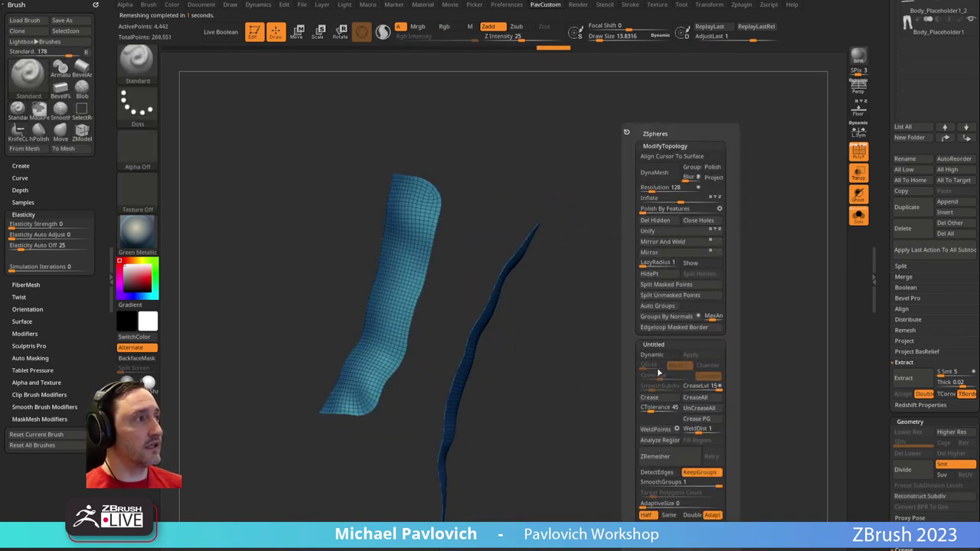
# Remesh the single-sided panel again with ZRemesher at Half, keeping its groups
pyautogui.click(666, 467)
pyautogui.press('space')
pyautogui.click(664, 457)
# With the ZModeler brush, give the panel a separate polygroup rim around its border and flip its polygons
pyautogui.moveTo(703, 213)
pyautogui.mouseDown()
pyautogui.moveTo(440, 289)
pyautogui.moveTo(431, 275)
pyautogui.mouseUp()
pyautogui.press('b')
pyautogui.press('z')
pyautogui.press('m')
pyautogui.press('space')
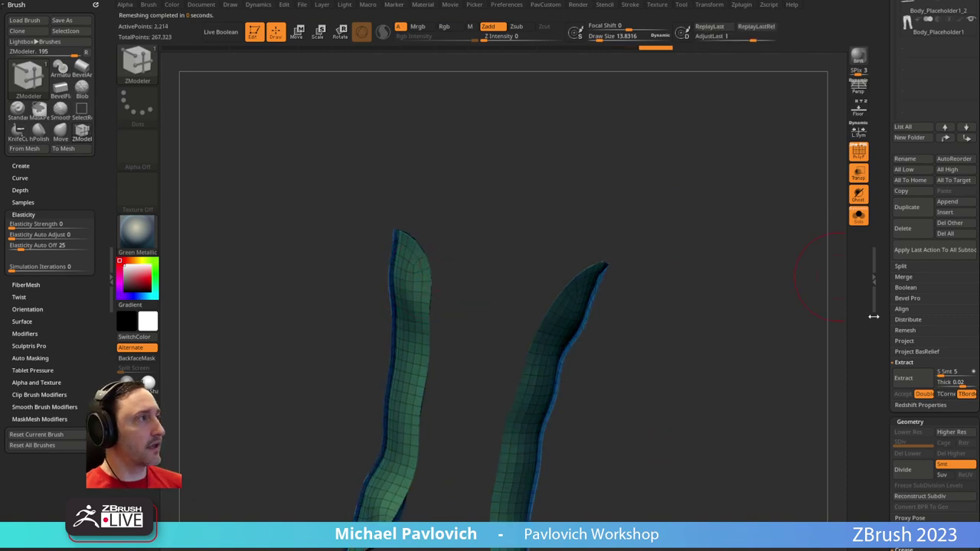
pyautogui.scroll(-10, 893, 157)
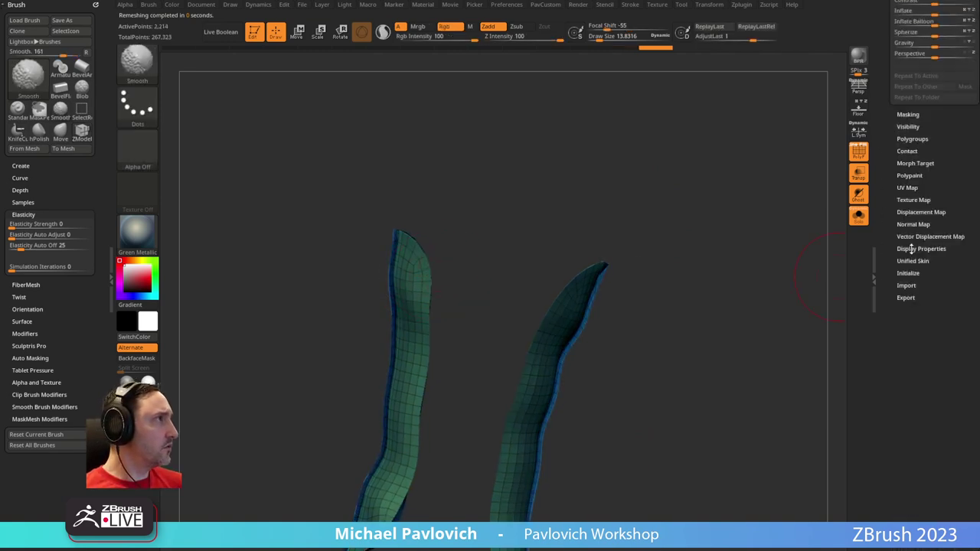
pyautogui.click(915, 249)
pyautogui.click(940, 284)
pyautogui.moveTo(678, 276)
pyautogui.mouseDown()
pyautogui.moveTo(722, 177)
pyautogui.moveTo(726, 191)
pyautogui.moveTo(702, 217)
pyautogui.moveTo(546, 175)
pyautogui.moveTo(439, 179)
pyautogui.mouseUp()
pyautogui.hotkey('ctrl', 'z')
pyautogui.keyDown('ctrl'); pyautogui.moveTo(515, 144); pyautogui.dragTo(644, 162, button='right'); pyautogui.keyUp('ctrl')
# Bevel the complete edge loop between the panel's face and rim with ZModeler, using a single row
pyautogui.press('space')
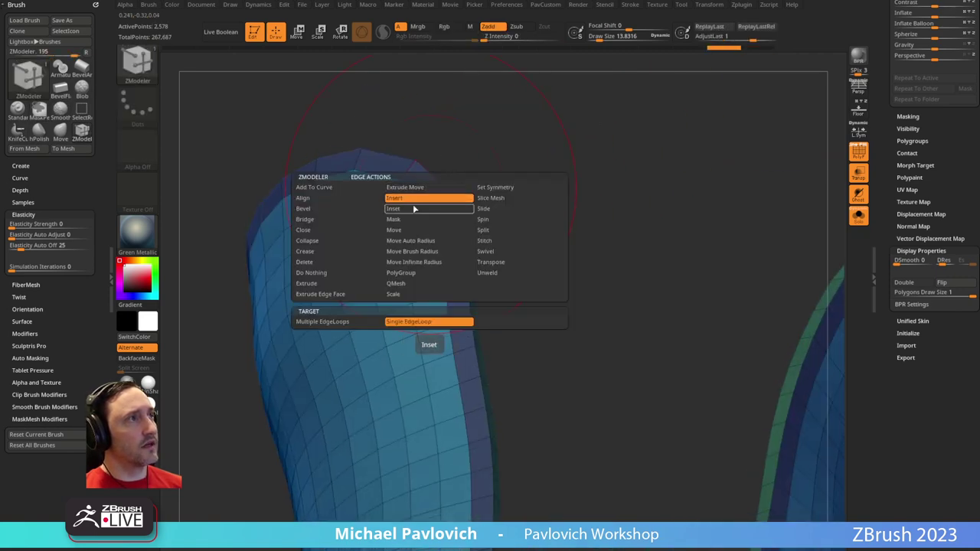
pyautogui.press('space')
pyautogui.click(339, 227)
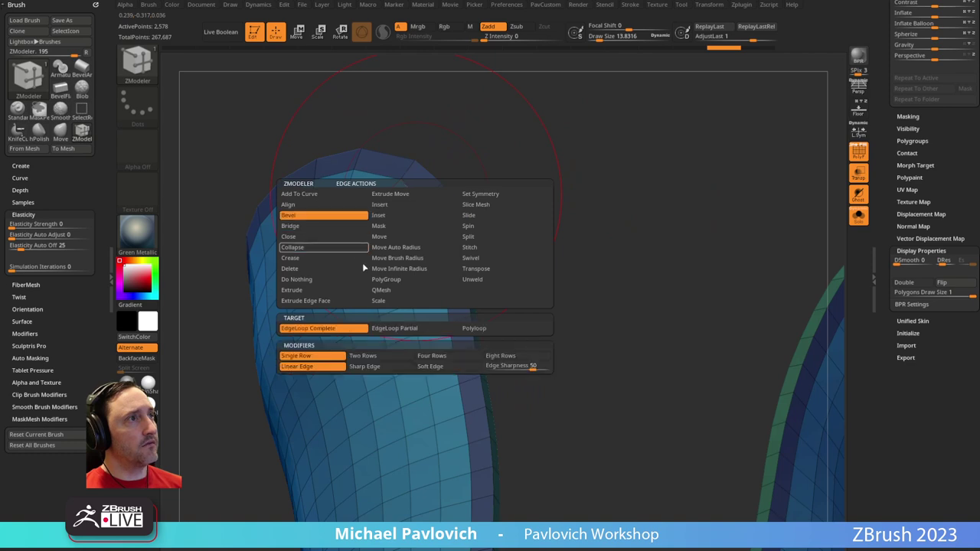
pyautogui.click(322, 329)
pyautogui.click(432, 217)
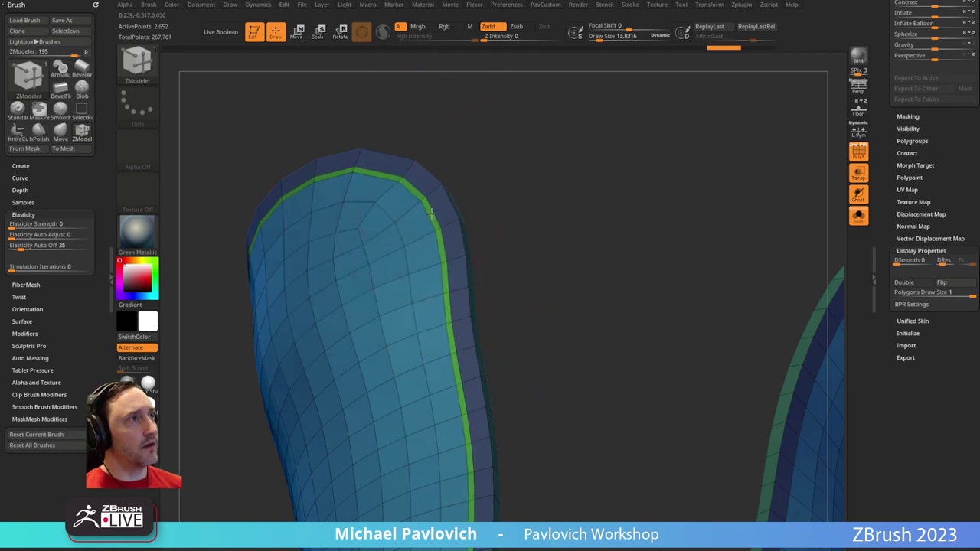
# Inset the beveled strip as a region, targeting Polygroup All with the Legacy and No Size Limit options
pyautogui.press('space')
pyautogui.click(416, 185)
pyautogui.click(486, 306)
pyautogui.press('space')
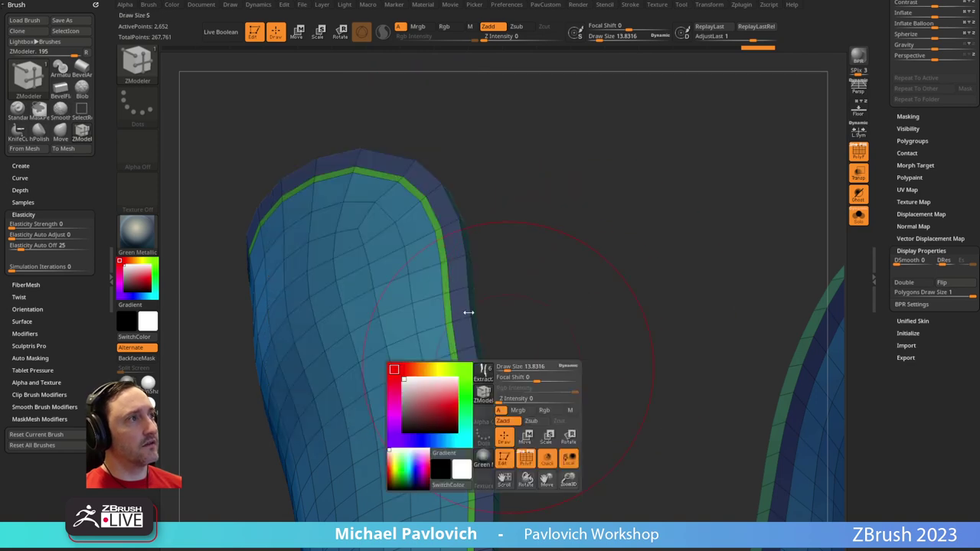
pyautogui.press('space')
pyautogui.click(514, 421)
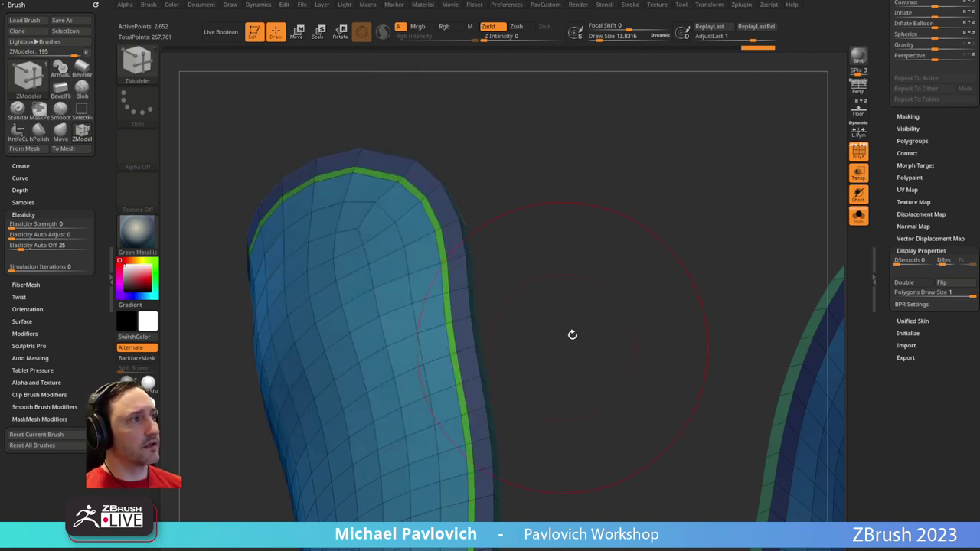
pyautogui.press('space')
pyautogui.click(388, 432)
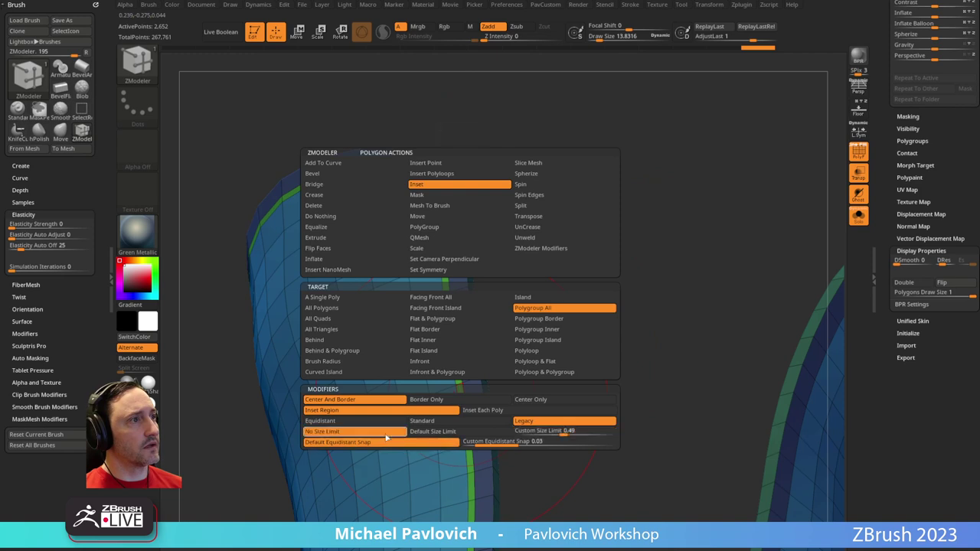
pyautogui.keyDown('ctrl'); pyautogui.moveTo(595, 212); pyautogui.dragTo(610, 294, button='right'); pyautogui.keyUp('ctrl')
pyautogui.moveTo(457, 304); pyautogui.dragTo(458, 306)
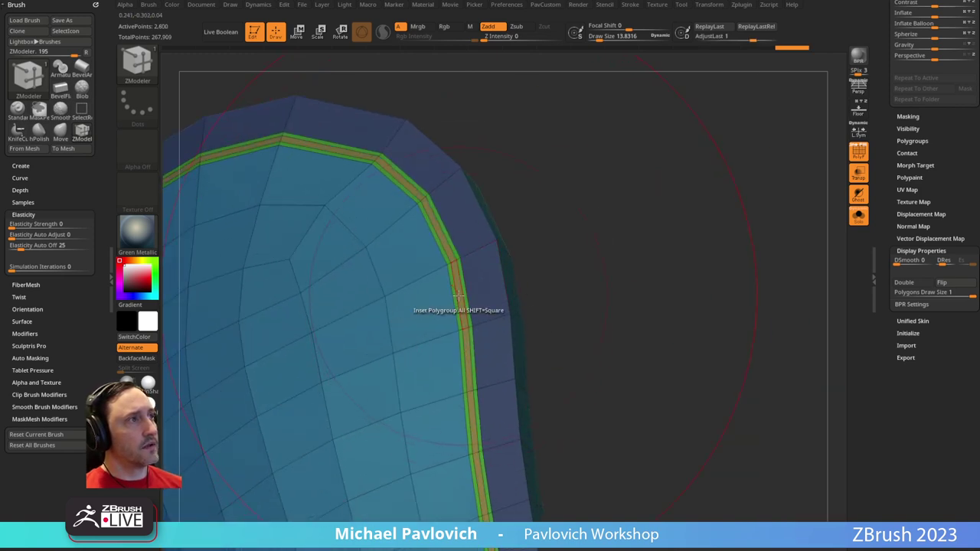
# Offset the strip's inset center with a ZModeler QMesh polygon action on Polygroup All
pyautogui.press('space')
pyautogui.click(441, 250)
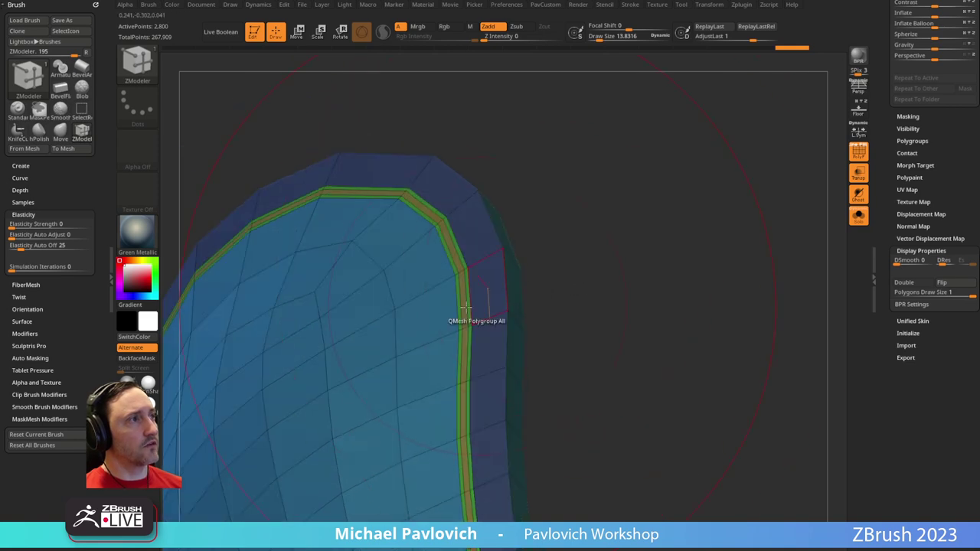
pyautogui.moveTo(463, 306); pyautogui.dragTo(466, 300)
# Insert edge loops along the panel's rim with the ZModeler edge action Insert, targeting Multiple EdgeLoops
pyautogui.keyDown('ctrl'); pyautogui.moveTo(466, 299); pyautogui.dragTo(547, 260, button='right'); pyautogui.keyUp('ctrl')
pyautogui.press('space')
pyautogui.click(427, 241)
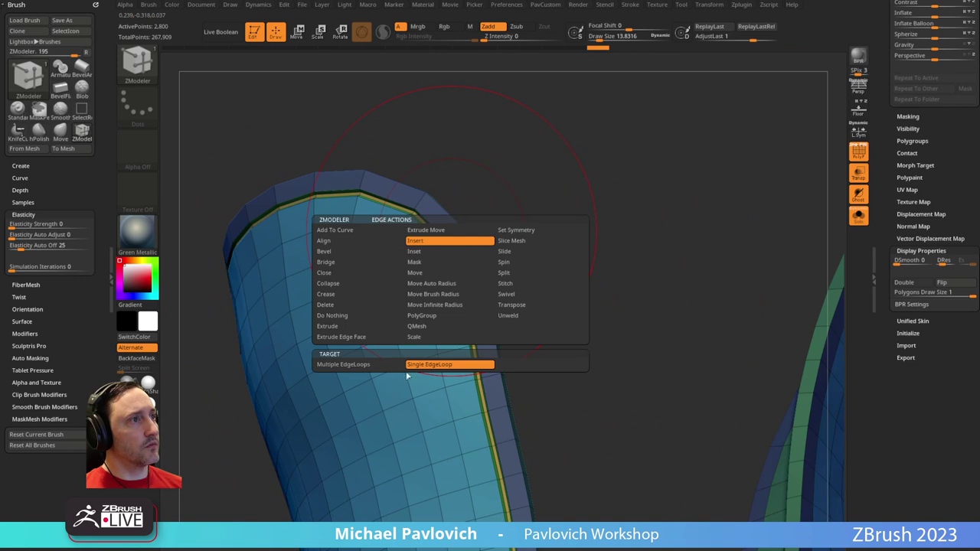
pyautogui.click(389, 366)
pyautogui.click(500, 403)
# Regroup the panel's isolated polygons into one polygroup, hide the polyframe and turn on dynamic subdivision
pyautogui.moveTo(577, 268); pyautogui.dragTo(613, 166)
pyautogui.keyDown('ctrl'); pyautogui.keyDown('shift'); pyautogui.click(480, 267); pyautogui.keyUp('shift'); pyautogui.keyUp('ctrl')
pyautogui.hotkey('ctrl', 'w')
pyautogui.moveTo(726, 247); pyautogui.dragTo(719, 212)
pyautogui.hotkey('shift', 'f')
pyautogui.press('d')
pyautogui.click(549, 175)
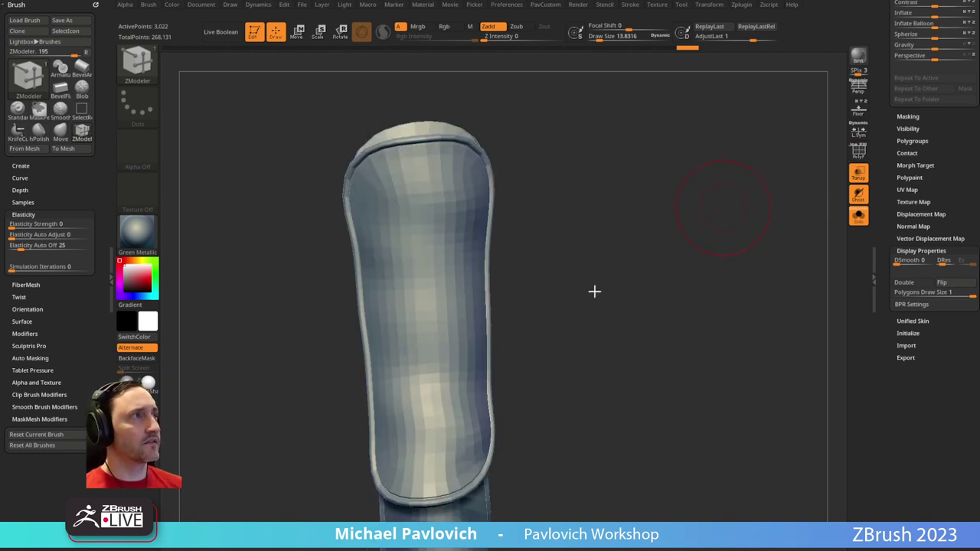
# Select the Standard brush, compare the panel with dynamic subdivision off and on, and open the Dynamic Subdiv settings
pyautogui.moveTo(603, 275)
pyautogui.mouseDown()
pyautogui.moveTo(527, 201)
pyautogui.moveTo(671, 282)
pyautogui.moveTo(482, 278)
pyautogui.mouseUp()
pyautogui.moveTo(543, 168); pyautogui.dragTo(558, 219)
pyautogui.press('b')
pyautogui.press('s')
pyautogui.press('t')
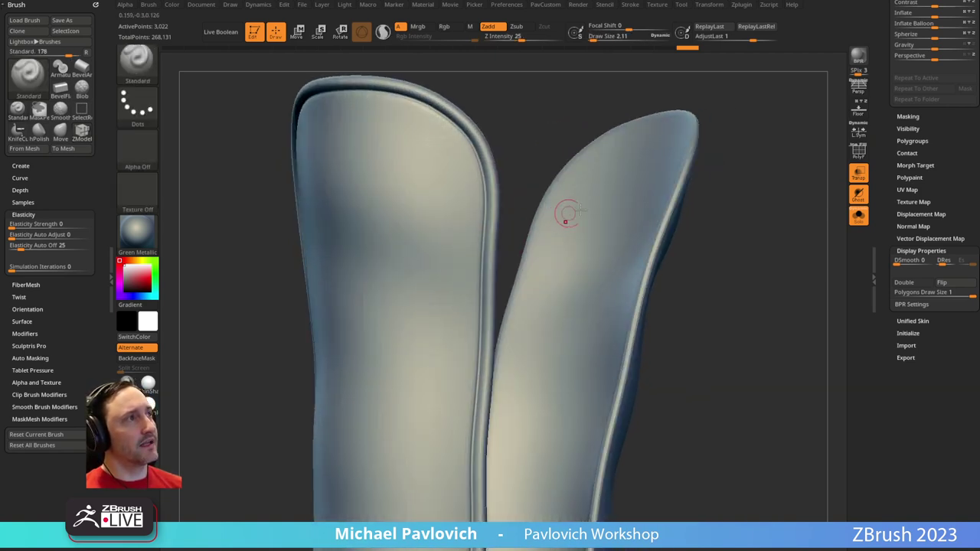
pyautogui.hotkey('shift', 'd')
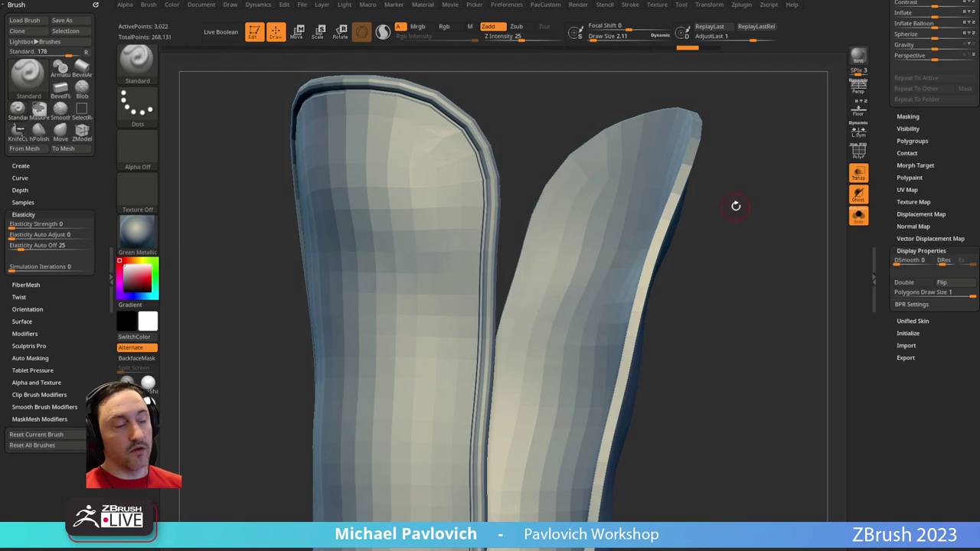
pyautogui.press('d')
pyautogui.moveTo(879, 181); pyautogui.dragTo(880, 277)
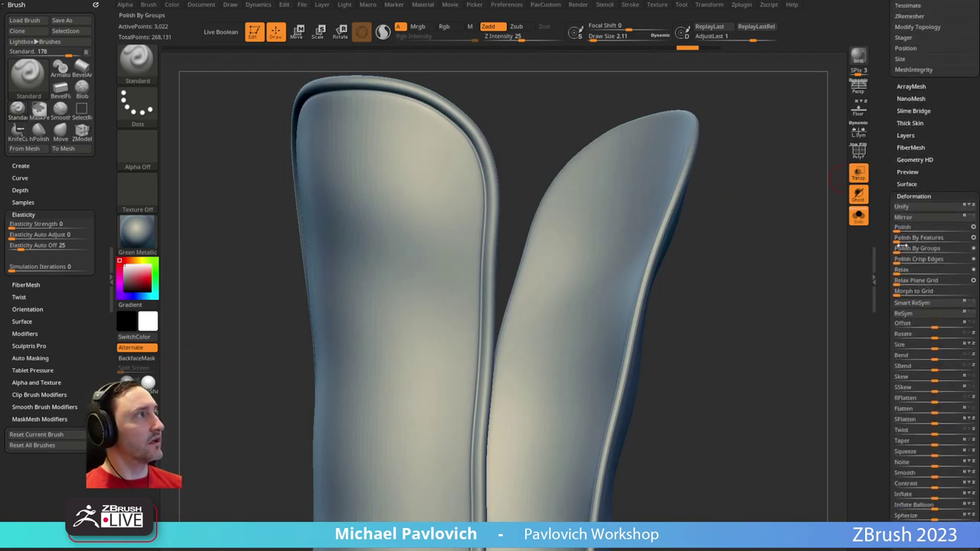
pyautogui.moveTo(886, 131); pyautogui.dragTo(887, 250)
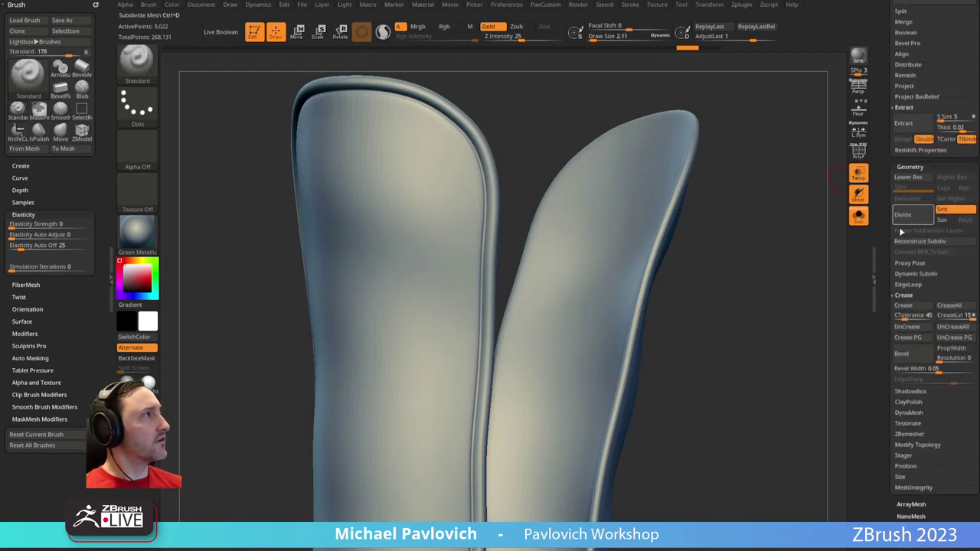
pyautogui.click(915, 273)
pyautogui.hotkey('shift', 'd')
pyautogui.press('d')
# Set the draw size to about 13.8 and check the panel from several angles with dynamic subdivision off and on
pyautogui.press('s')
pyautogui.moveTo(746, 293)
pyautogui.mouseDown()
pyautogui.moveTo(728, 291)
pyautogui.moveTo(732, 271)
pyautogui.moveTo(755, 274)
pyautogui.moveTo(713, 265)
pyautogui.moveTo(731, 295)
pyautogui.mouseUp()
pyautogui.press('s')
pyautogui.moveTo(502, 291); pyautogui.dragTo(483, 291)
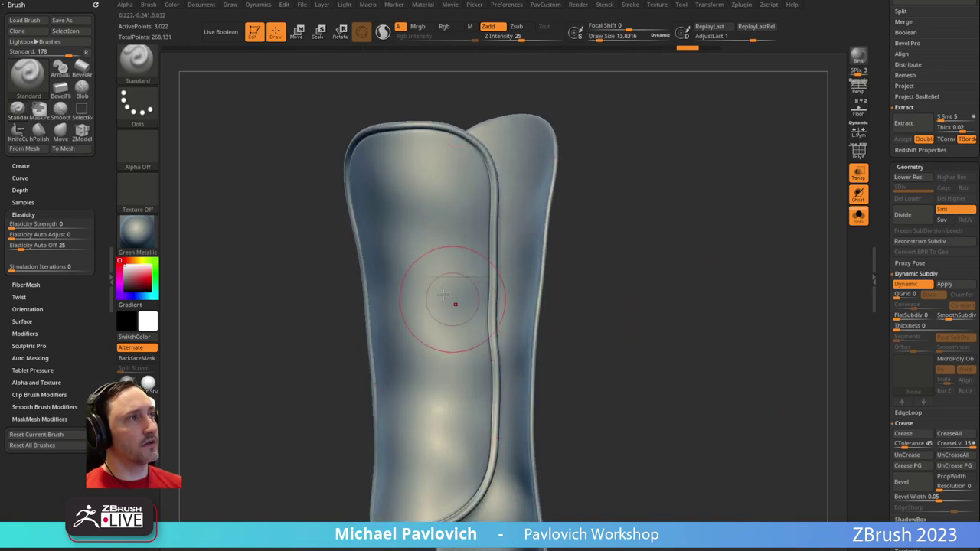
pyautogui.moveTo(608, 289); pyautogui.dragTo(582, 291)
pyautogui.moveTo(636, 269)
pyautogui.mouseDown()
pyautogui.moveTo(452, 269)
pyautogui.moveTo(430, 287)
pyautogui.mouseUp()
pyautogui.hotkey('shift', 'd')
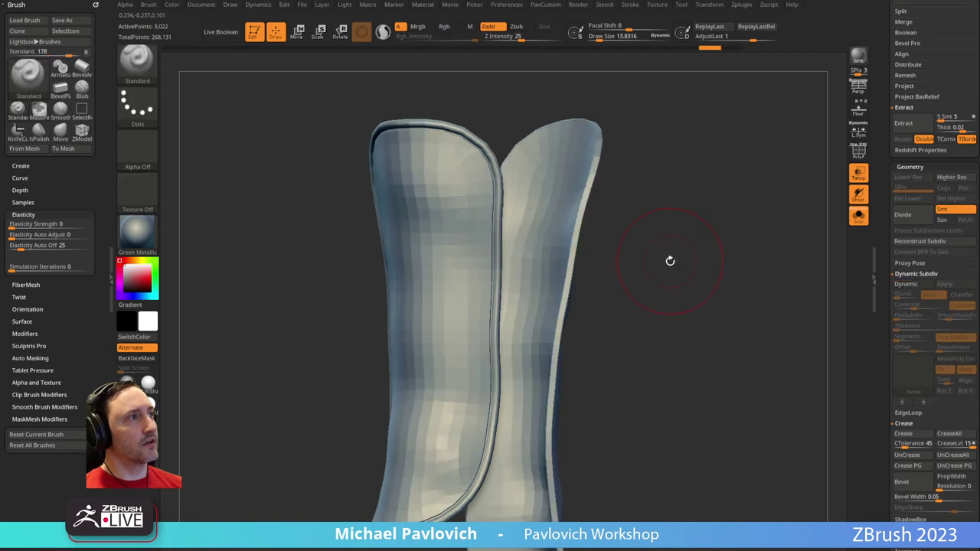
pyautogui.press('d')
pyautogui.press('d')
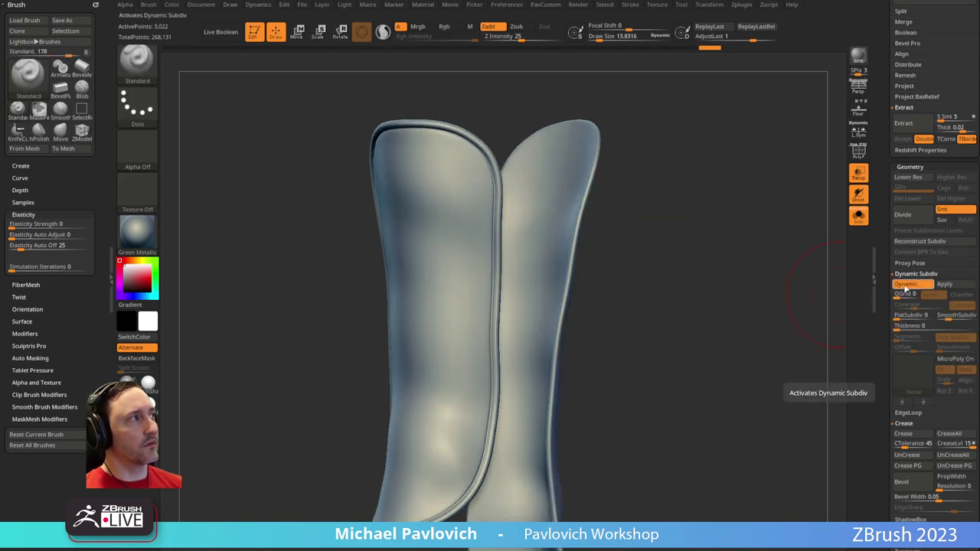
# Apply the dynamic subdivision as real levels up to SDiv 3 and sculpt a short fold into the panel's side edge
pyautogui.moveTo(480, 266)
pyautogui.mouseDown()
pyautogui.moveTo(454, 260)
pyautogui.moveTo(495, 269)
pyautogui.mouseUp()
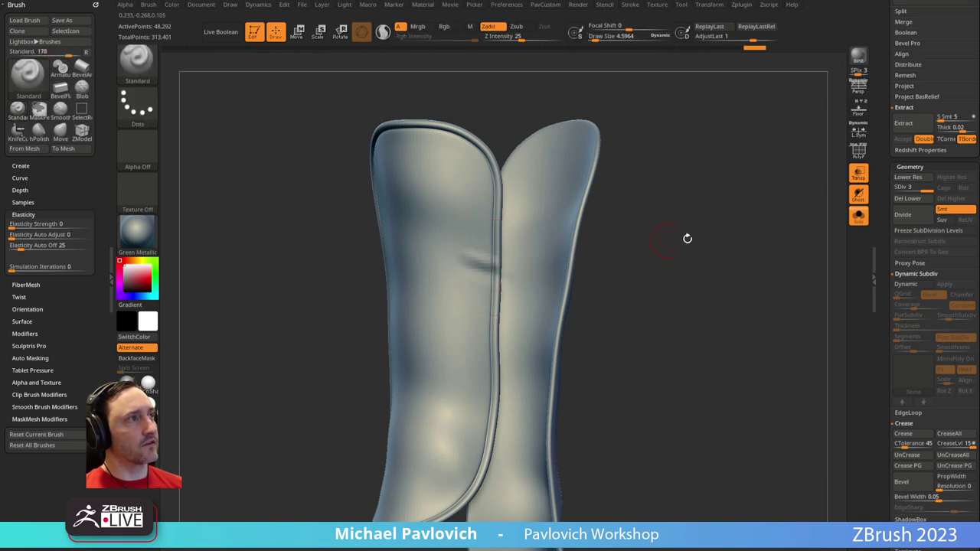
pyautogui.moveTo(917, 189)
pyautogui.mouseDown()
pyautogui.moveTo(898, 190)
pyautogui.moveTo(930, 189)
pyautogui.mouseUp()
pyautogui.keyDown('alt'); pyautogui.moveTo(787, 202); pyautogui.dragTo(718, 260); pyautogui.keyUp('alt')
pyautogui.moveTo(483, 295)
pyautogui.mouseDown()
pyautogui.moveTo(449, 283)
pyautogui.moveTo(461, 272)
pyautogui.mouseUp()
pyautogui.moveTo(528, 260)
pyautogui.mouseDown()
pyautogui.moveTo(532, 200)
pyautogui.moveTo(525, 269)
pyautogui.mouseUp()
pyautogui.keyDown('shift'); pyautogui.moveTo(457, 282); pyautogui.dragTo(461, 257); pyautogui.keyUp('shift')
pyautogui.moveTo(693, 253)
pyautogui.mouseDown(button='right')
pyautogui.moveTo(709, 227)
pyautogui.moveTo(650, 242)
pyautogui.moveTo(671, 240)
pyautogui.mouseUp(button='right')
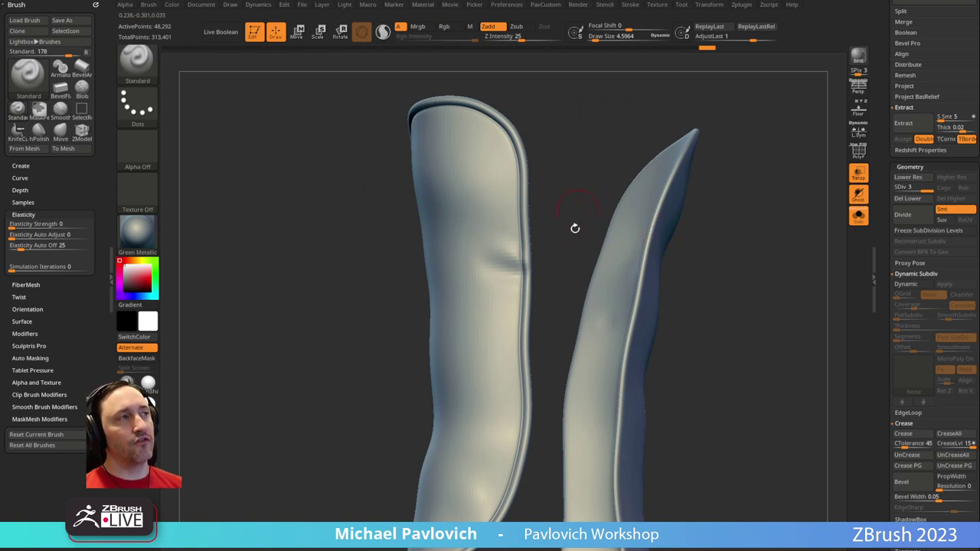
pyautogui.moveTo(566, 224); pyautogui.dragTo(560, 202, button='right')
pyautogui.moveTo(448, 131)
pyautogui.mouseDown(button='right')
pyautogui.moveTo(535, 142)
pyautogui.moveTo(453, 131)
pyautogui.mouseUp(button='right')
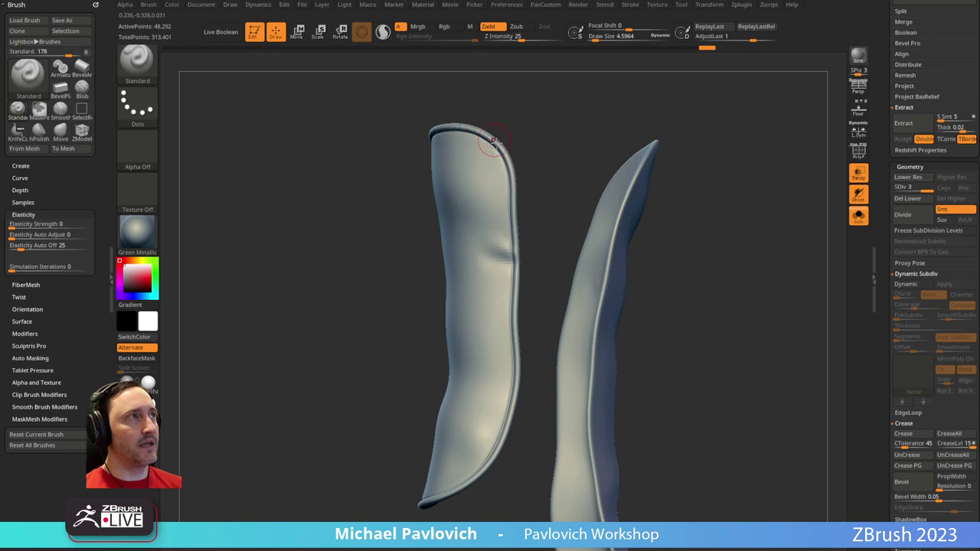
# Check the panel at SDiv 1, turn off Solo, Ghost and Transparency to show the boot, and return to SDiv 3
pyautogui.click(900, 188)
pyautogui.keyDown('ctrl'); pyautogui.moveTo(772, 157); pyautogui.dragTo(773, 201, button='right'); pyautogui.keyUp('ctrl')
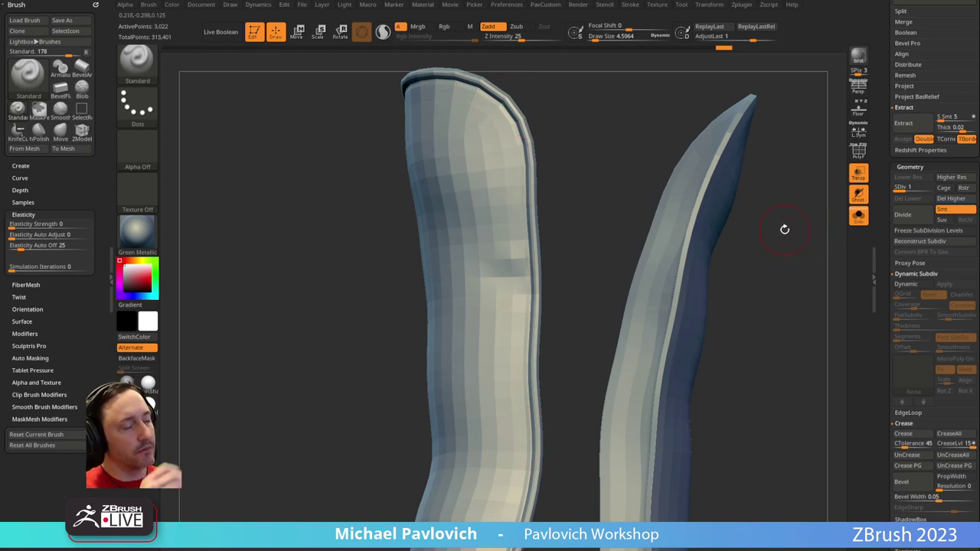
pyautogui.click(857, 217)
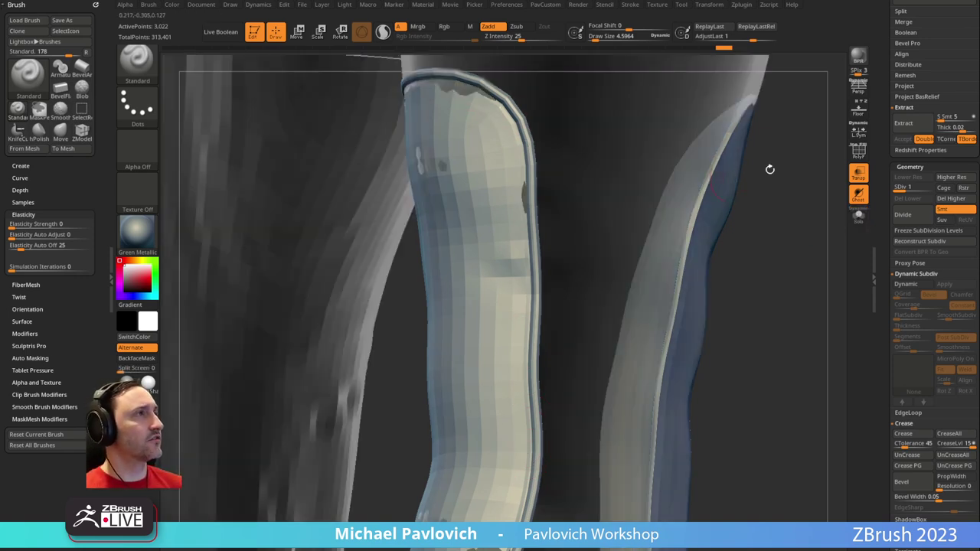
pyautogui.click(857, 195)
pyautogui.click(858, 173)
pyautogui.click(927, 189)
# Sculpt and smooth more folds across the middle and lower part of the panel with the Standard brush
pyautogui.moveTo(767, 258)
pyautogui.mouseDown()
pyautogui.moveTo(772, 236)
pyautogui.moveTo(772, 245)
pyautogui.mouseUp()
pyautogui.press('s')
pyautogui.click(449, 402)
pyautogui.moveTo(440, 407); pyautogui.dragTo(453, 397)
pyautogui.hotkey('ctrl', 'z')
pyautogui.moveTo(561, 363); pyautogui.dragTo(505, 337)
pyautogui.press('s')
pyautogui.moveTo(465, 396); pyautogui.dragTo(486, 381)
pyautogui.moveTo(542, 348)
pyautogui.mouseDown()
pyautogui.moveTo(629, 260)
pyautogui.moveTo(638, 271)
pyautogui.moveTo(617, 272)
pyautogui.mouseUp()
pyautogui.keyDown('shift'); pyautogui.moveTo(454, 391); pyautogui.dragTo(450, 407); pyautogui.keyUp('shift')
pyautogui.moveTo(633, 256)
pyautogui.mouseDown()
pyautogui.moveTo(618, 283)
pyautogui.moveTo(700, 280)
pyautogui.moveTo(661, 242)
pyautogui.moveTo(657, 275)
pyautogui.mouseUp()
pyautogui.press('s')
pyautogui.moveTo(431, 215); pyautogui.dragTo(436, 214)
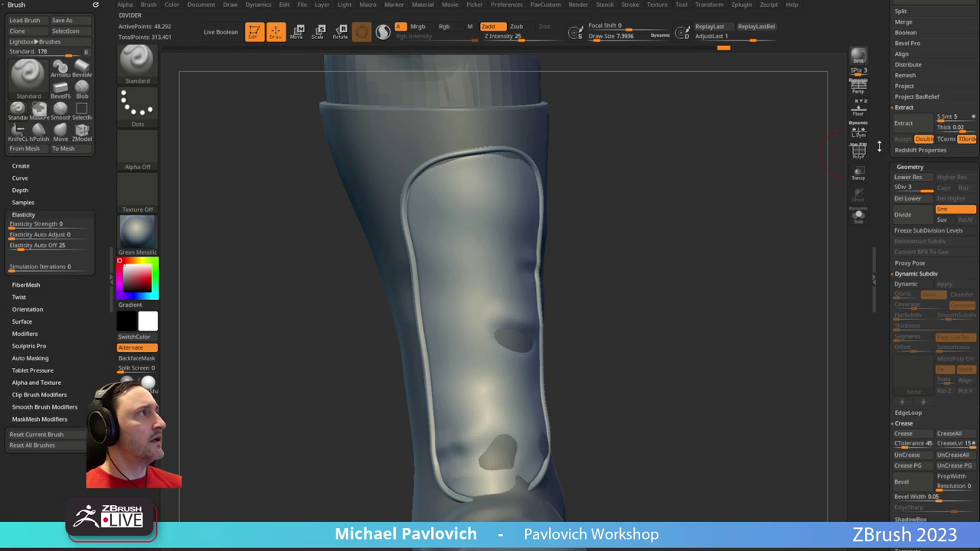
# Pull the panel's lower areas outward with the Move brush so they cover the boot surface poking through
pyautogui.moveTo(878, 147); pyautogui.dragTo(872, 314)
pyautogui.moveTo(798, 298)
pyautogui.mouseDown()
pyautogui.moveTo(713, 275)
pyautogui.moveTo(491, 327)
pyautogui.mouseUp()
pyautogui.press('b')
pyautogui.press('m')
pyautogui.press('v')
pyautogui.moveTo(507, 353); pyautogui.dragTo(517, 376)
pyautogui.moveTo(484, 445); pyautogui.dragTo(494, 446)
pyautogui.moveTo(521, 391)
pyautogui.mouseDown()
pyautogui.moveTo(523, 340)
pyautogui.moveTo(597, 266)
pyautogui.mouseUp()
# Switch to the Clay brush and give it the DragDot stroke
pyautogui.press('s')
pyautogui.press('b')
pyautogui.press('s')
pyautogui.press('t')
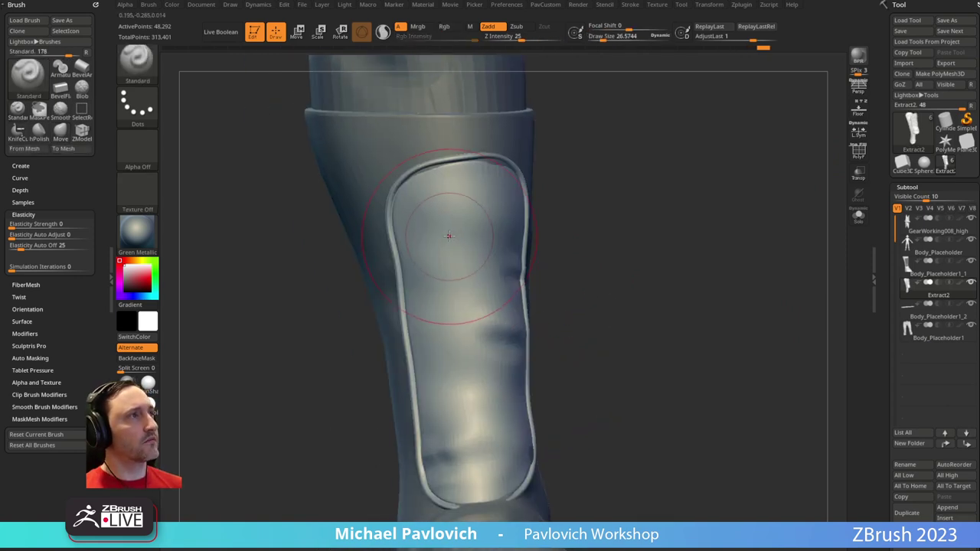
pyautogui.moveTo(436, 237); pyautogui.dragTo(406, 209, button='right')
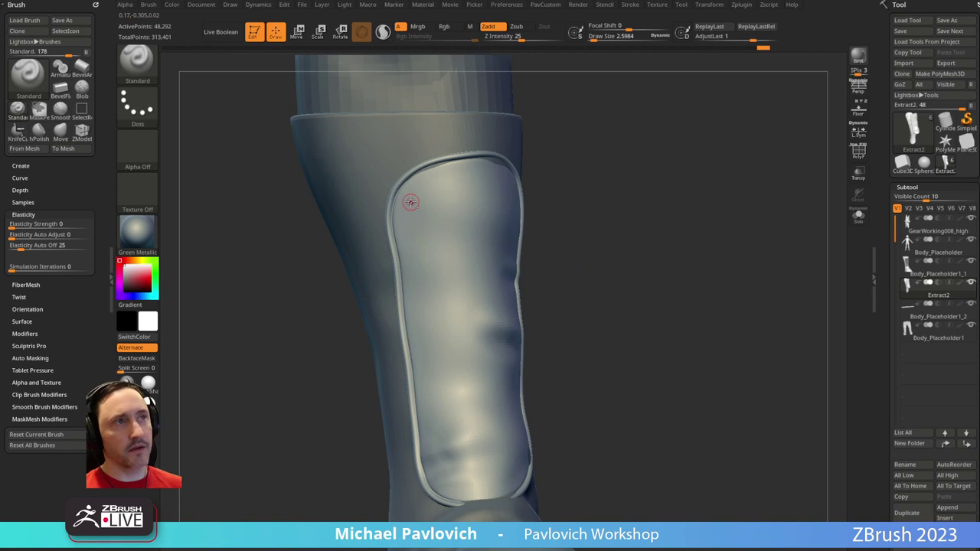
pyautogui.press('b')
pyautogui.press('c')
pyautogui.press('l')
pyautogui.click(138, 111)
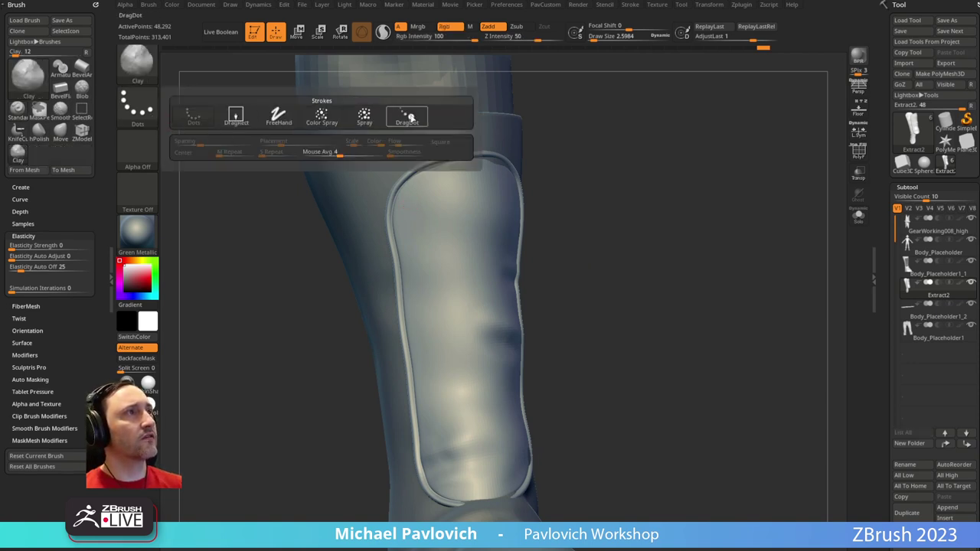
pyautogui.click(407, 116)
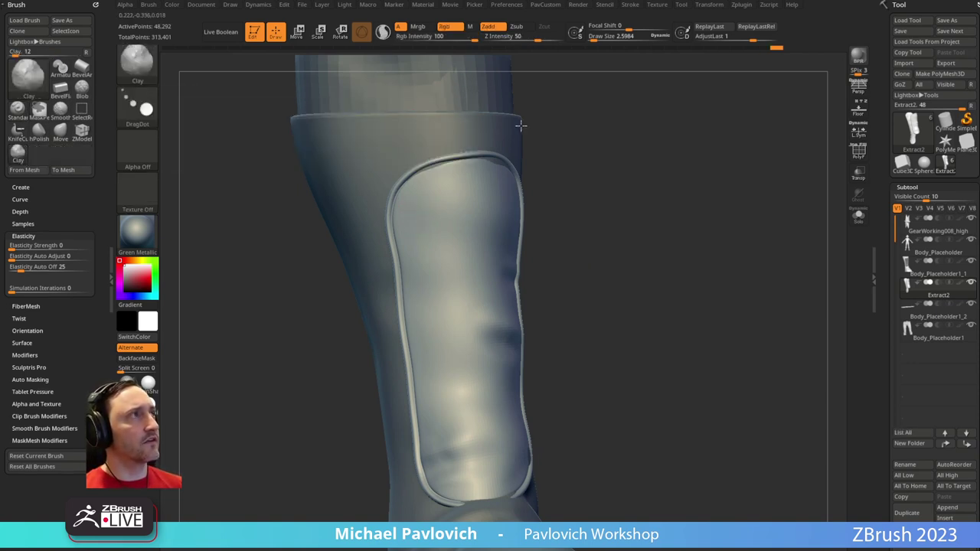
# Tune the Clay brush with test dimples on the panel, setting focal shift -71, Z intensity 96 and draw size about 4.6
pyautogui.moveTo(627, 27); pyautogui.dragTo(614, 27)
pyautogui.click(596, 36)
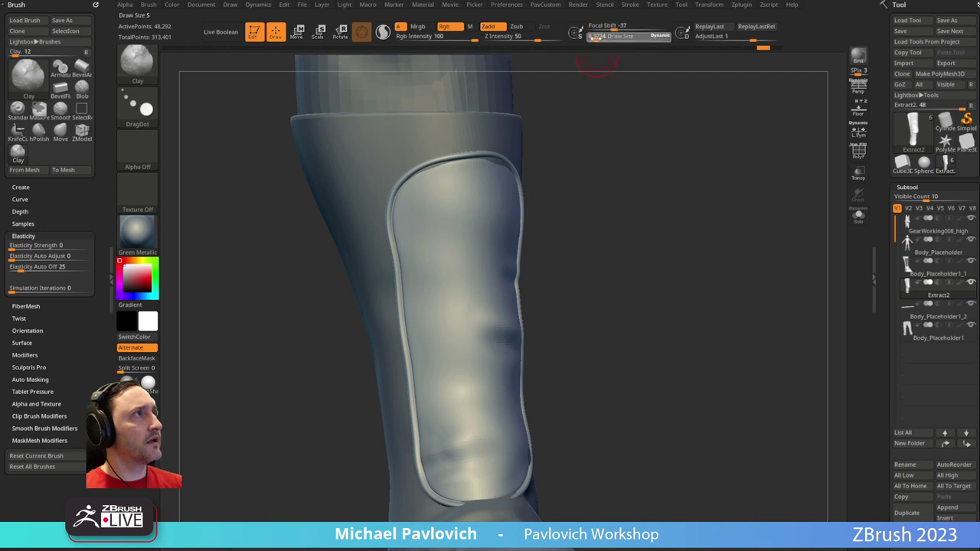
pyautogui.moveTo(522, 40); pyautogui.dragTo(531, 39)
pyautogui.press('s')
pyautogui.moveTo(421, 205); pyautogui.dragTo(415, 211)
pyautogui.hotkey('ctrl', 'z')
pyautogui.click(590, 27)
pyautogui.hotkey('ctrl', 'z')
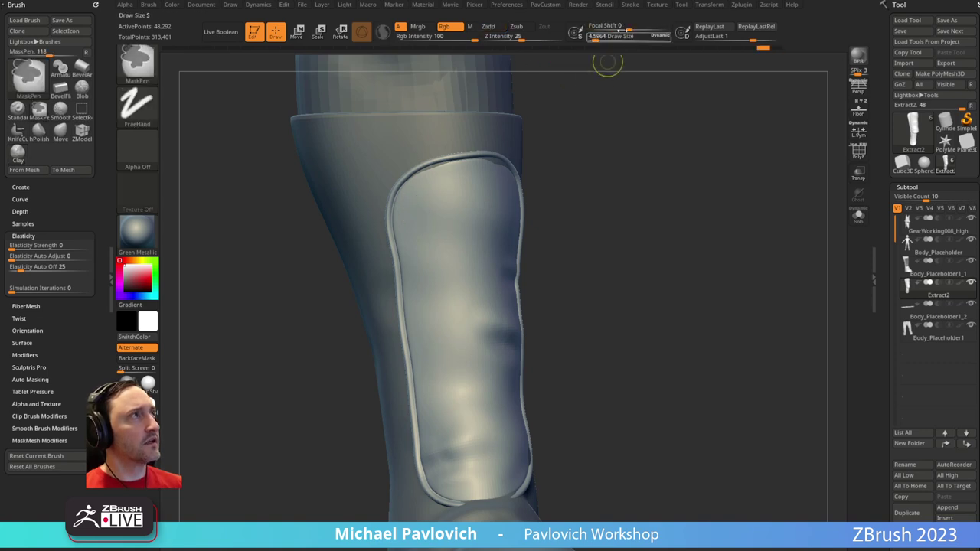
pyautogui.click(601, 27)
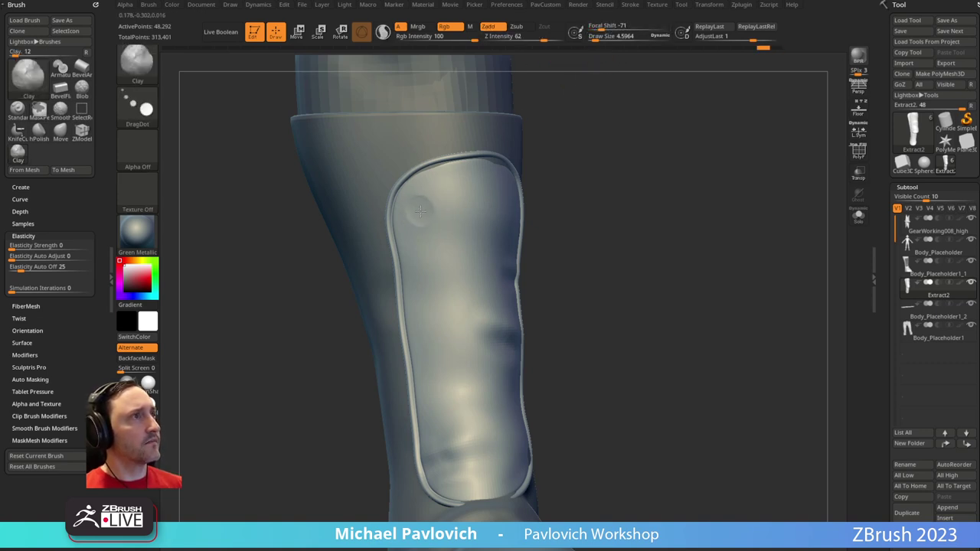
pyautogui.moveTo(551, 38); pyautogui.dragTo(561, 37)
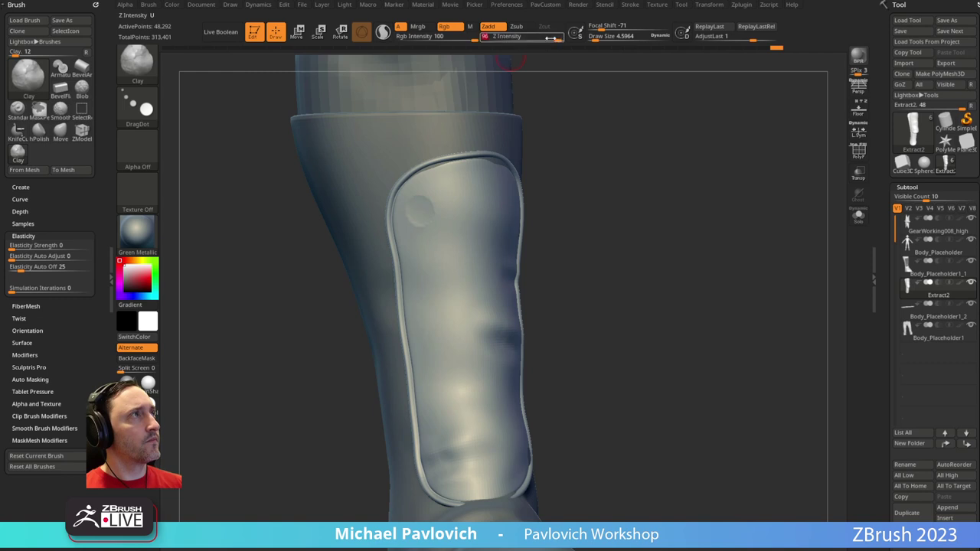
# Stamp round dimples into the panel's upper corner, three along the opposite side and one near the lower edge
pyautogui.click(417, 205)
pyautogui.moveTo(531, 175); pyautogui.dragTo(592, 197)
pyautogui.moveTo(532, 204)
pyautogui.mouseDown()
pyautogui.moveTo(542, 194)
pyautogui.moveTo(530, 193)
pyautogui.mouseUp()
pyautogui.moveTo(536, 236); pyautogui.dragTo(486, 249)
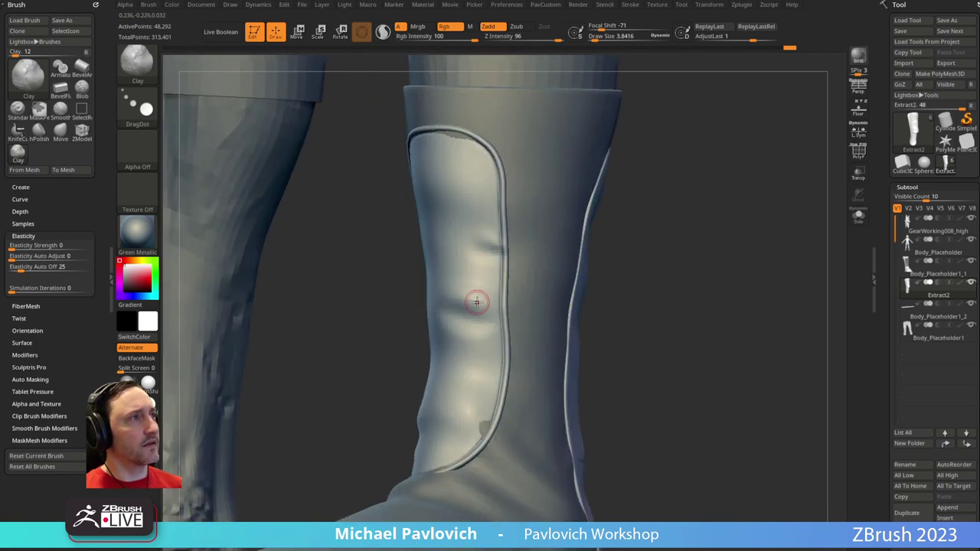
pyautogui.click(477, 302)
pyautogui.moveTo(609, 251); pyautogui.dragTo(673, 241)
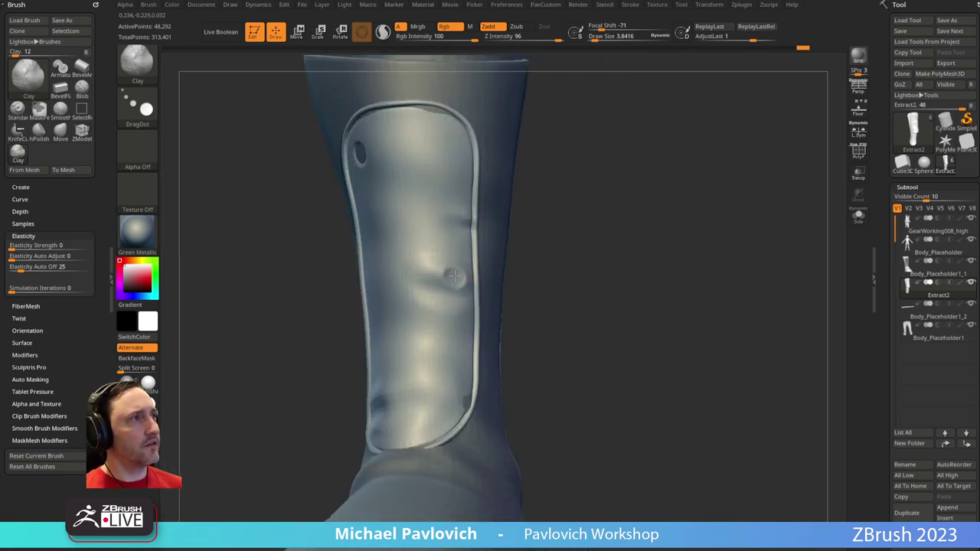
pyautogui.click(454, 276)
pyautogui.moveTo(547, 260); pyautogui.dragTo(451, 340)
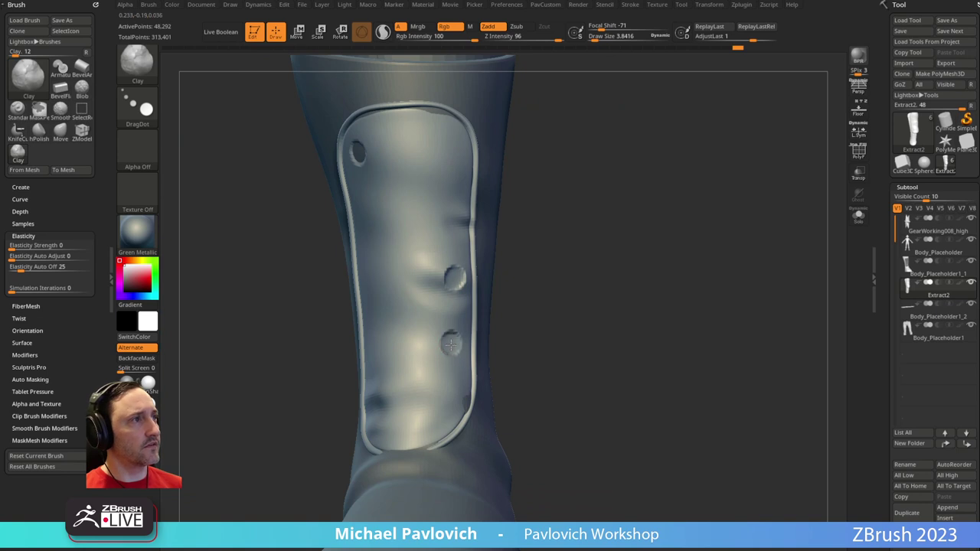
pyautogui.click(449, 385)
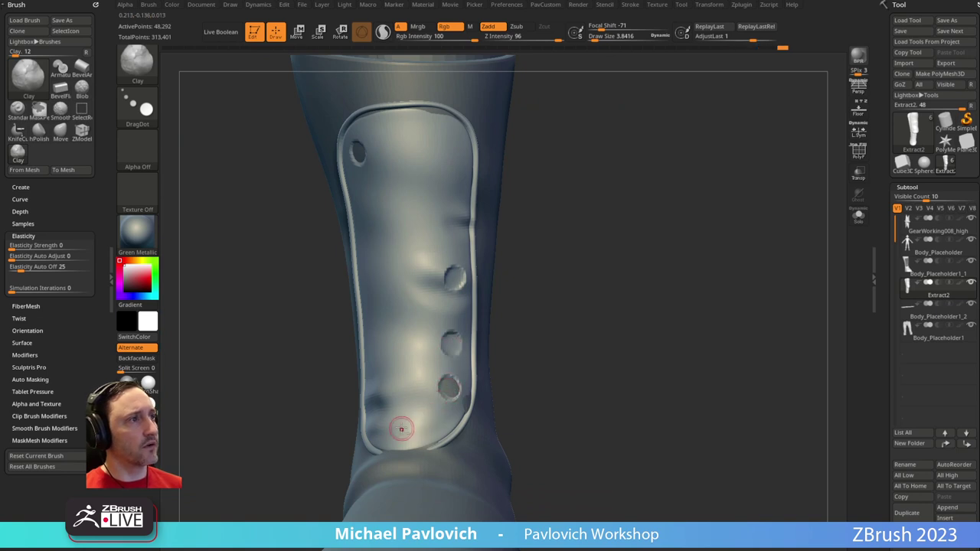
pyautogui.click(399, 429)
# Stamp two round dimples along the panel's other side and one near the upper edge
pyautogui.moveTo(582, 322)
pyautogui.mouseDown()
pyautogui.moveTo(564, 311)
pyautogui.moveTo(355, 323)
pyautogui.mouseUp()
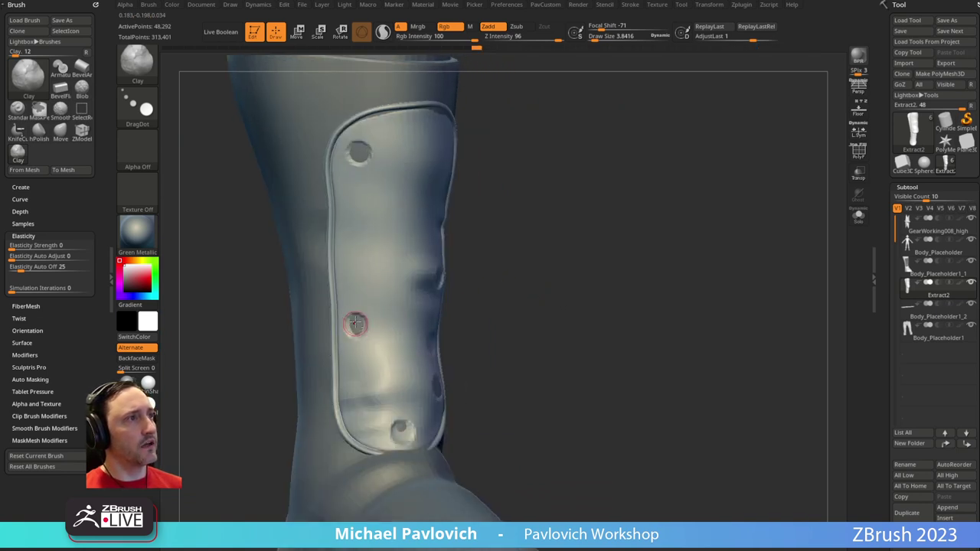
pyautogui.click(349, 256)
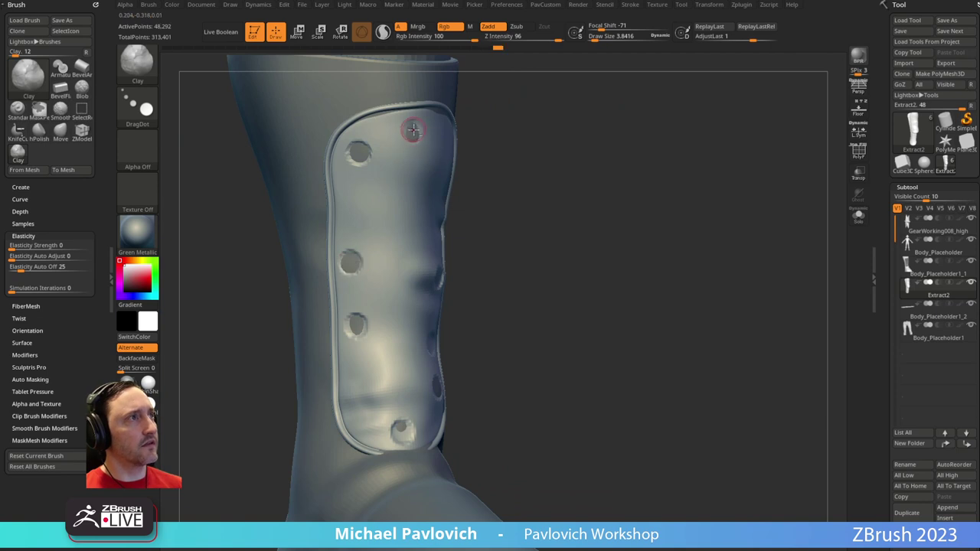
pyautogui.moveTo(588, 145); pyautogui.dragTo(636, 155)
# Isolate the front panel and choose the Fasteners_6 mesh of the IMM ModelKit insert brush
pyautogui.click(858, 215)
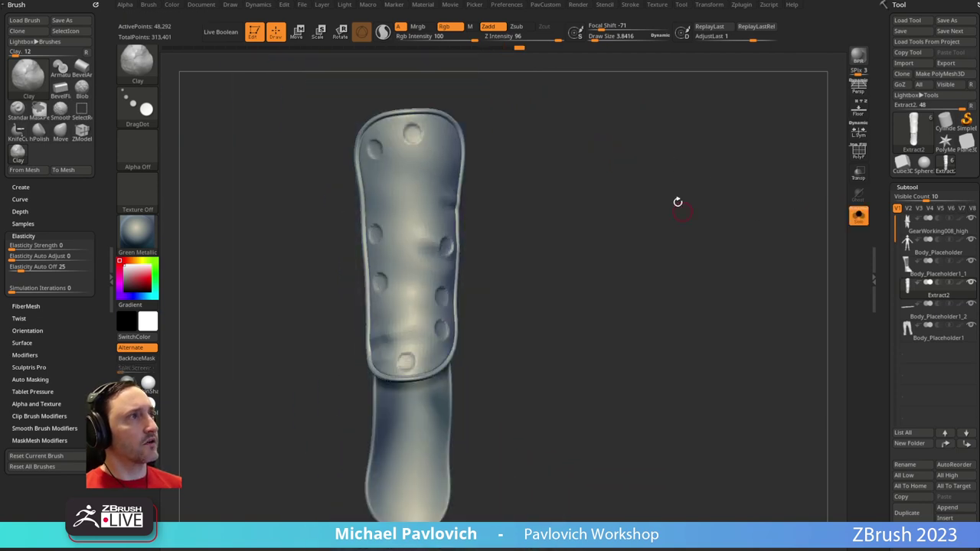
pyautogui.moveTo(682, 212); pyautogui.dragTo(677, 220)
pyautogui.moveTo(581, 201); pyautogui.dragTo(599, 218)
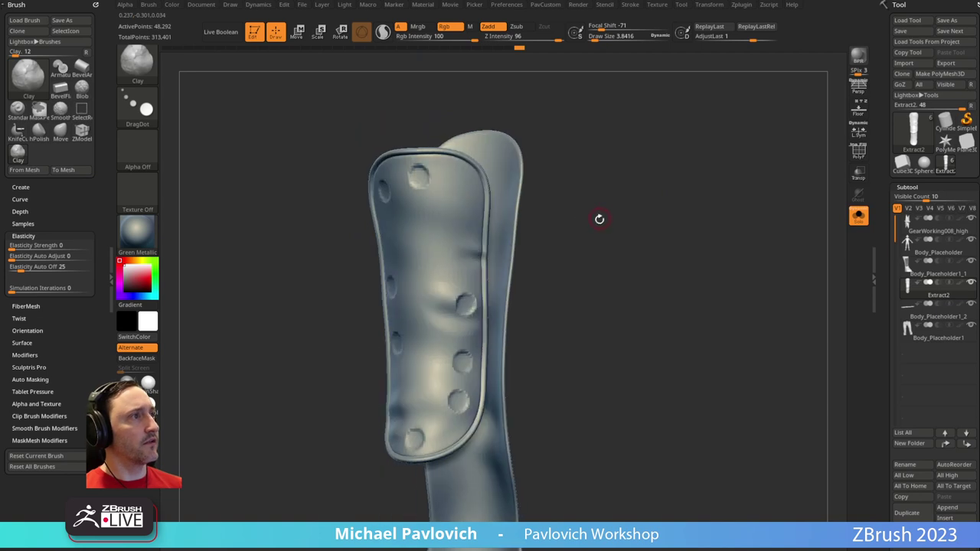
pyautogui.press('i')
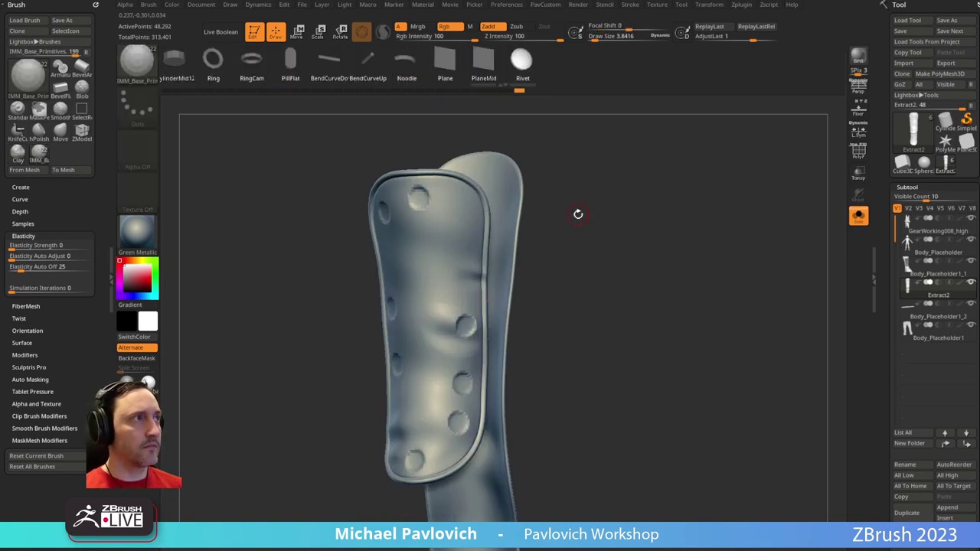
pyautogui.moveTo(595, 264); pyautogui.dragTo(577, 224)
pyautogui.press('b')
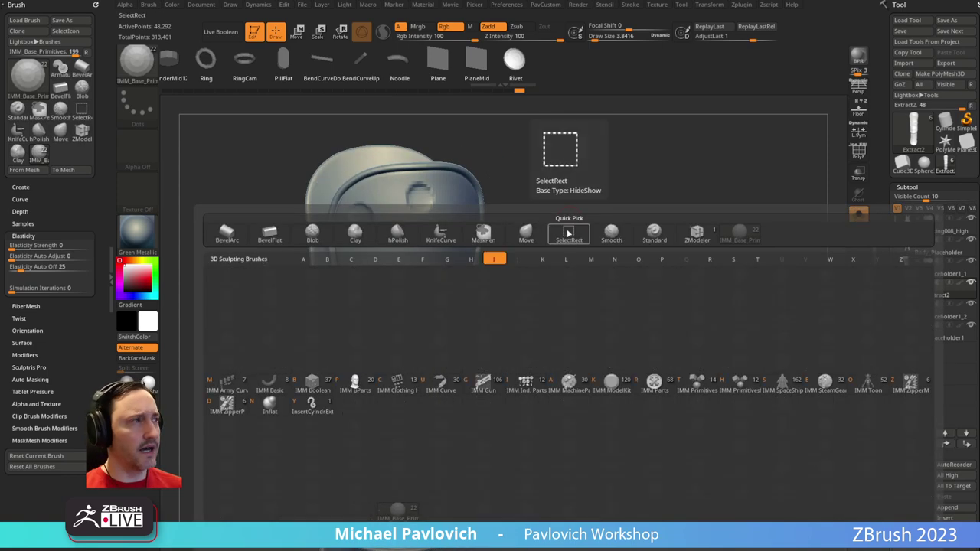
pyautogui.click(643, 404)
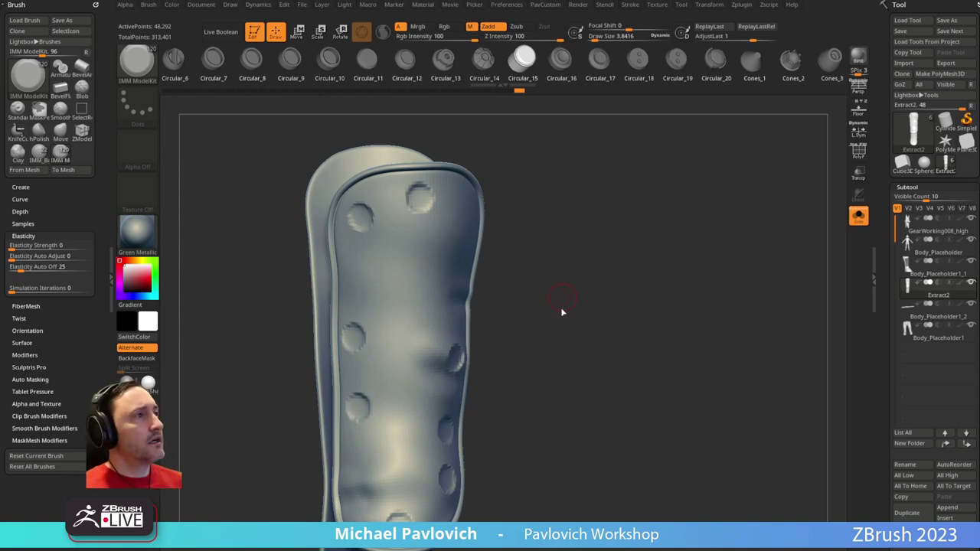
pyautogui.press('m')
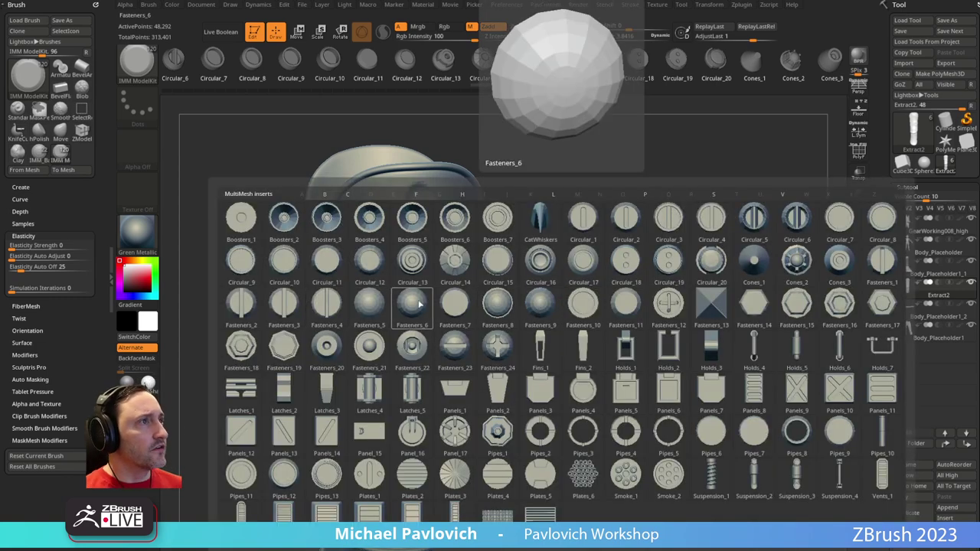
pyautogui.click(410, 309)
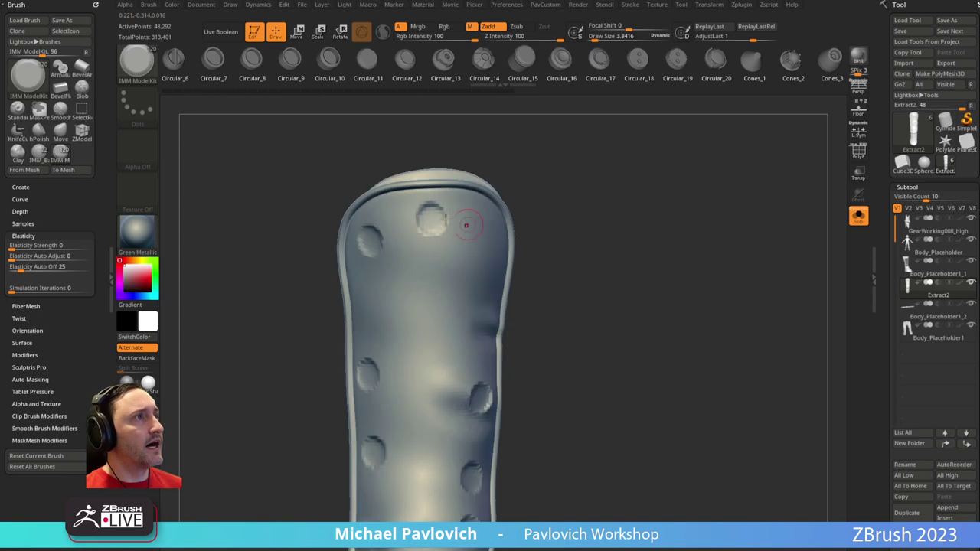
# Leave solo mode, make the GearWorking008_high star the active subtool and frame the whole figure
pyautogui.scroll(-8, 877, 292)
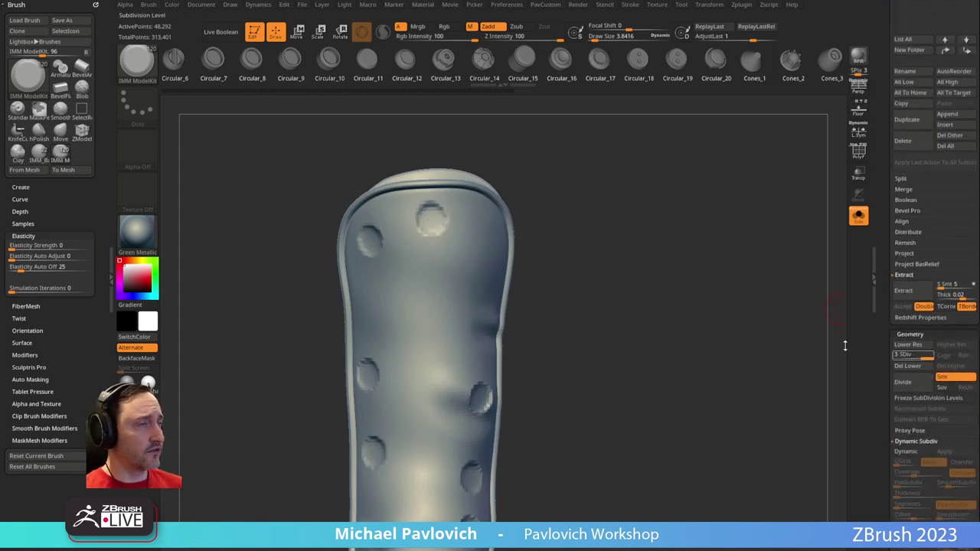
pyautogui.scroll(8, 885, 226)
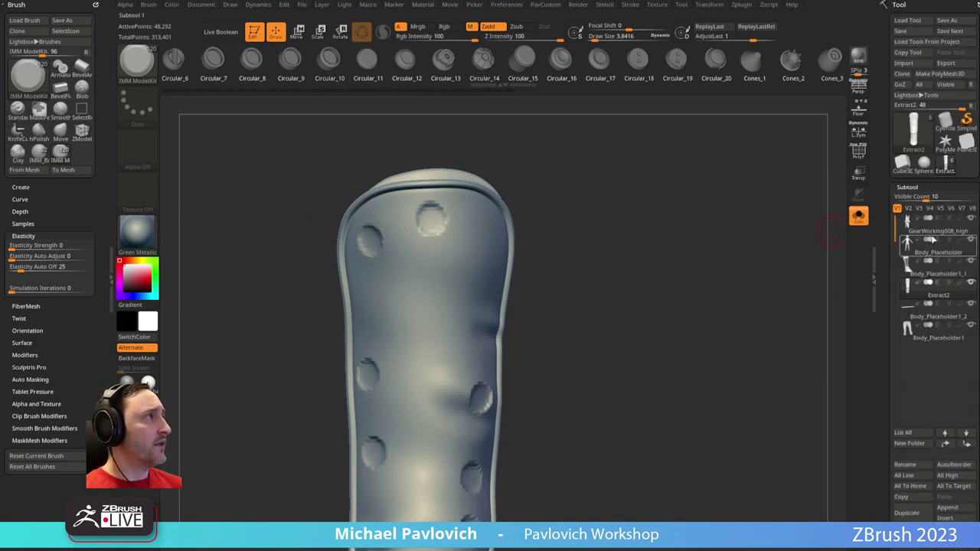
pyautogui.click(858, 216)
pyautogui.keyDown('ctrl'); pyautogui.moveTo(678, 244); pyautogui.dragTo(679, 195, button='right'); pyautogui.keyUp('ctrl')
pyautogui.click(949, 233)
pyautogui.press('f')
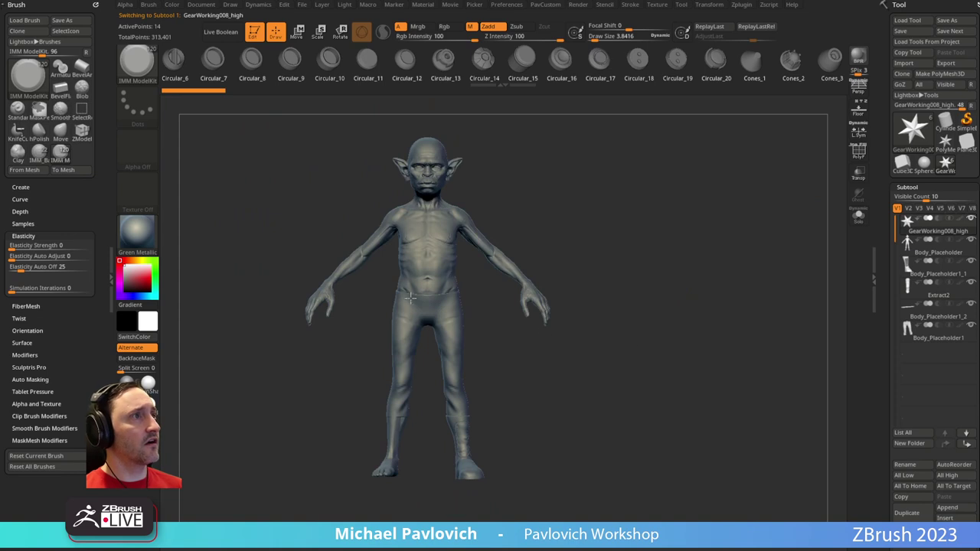
# Examine the star subtool inside the figure's chest with transparency on, and return to the opaque boot panel
pyautogui.click(858, 173)
pyautogui.moveTo(704, 236)
pyautogui.mouseDown()
pyautogui.moveTo(512, 239)
pyautogui.moveTo(546, 203)
pyautogui.moveTo(580, 217)
pyautogui.moveTo(808, 231)
pyautogui.mouseUp()
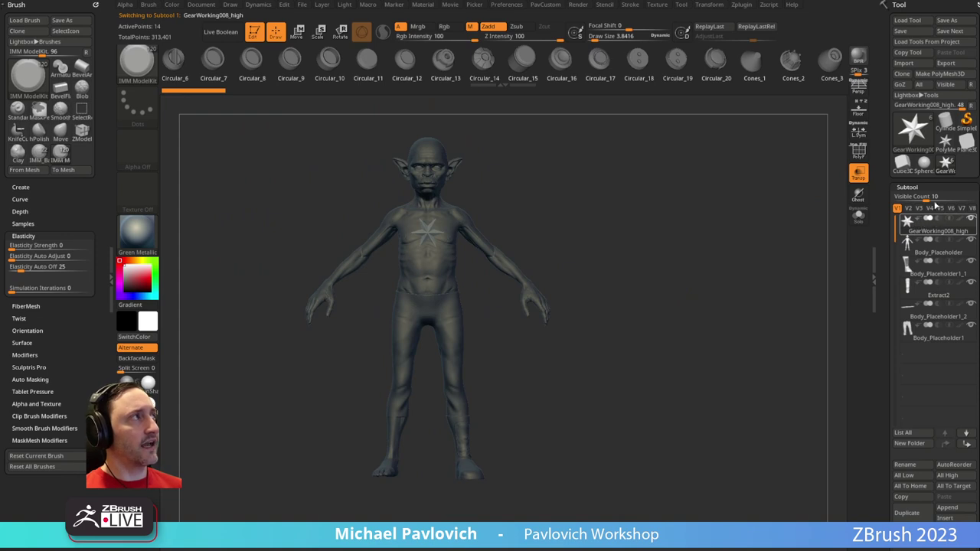
pyautogui.moveTo(940, 231)
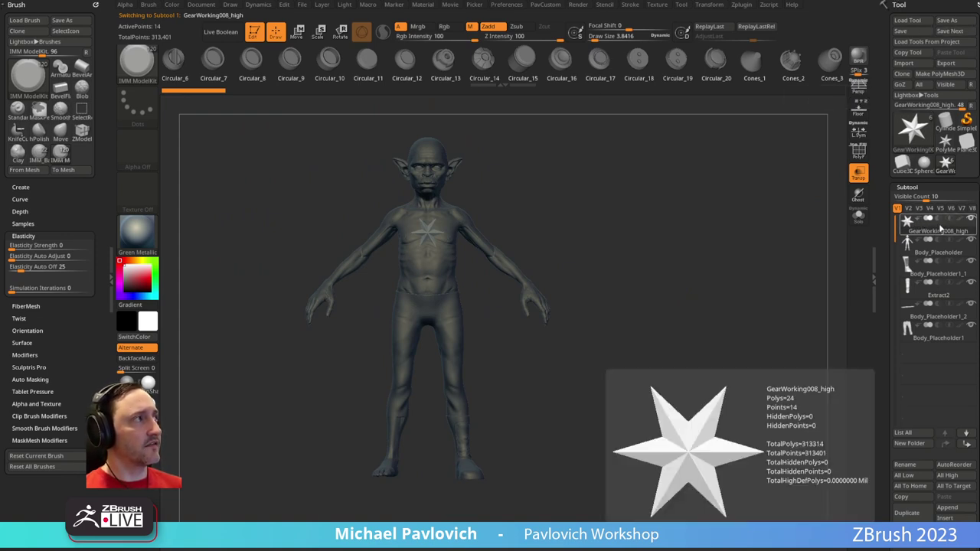
pyautogui.keyDown('alt'); pyautogui.moveTo(711, 254); pyautogui.dragTo(717, 274); pyautogui.keyUp('alt')
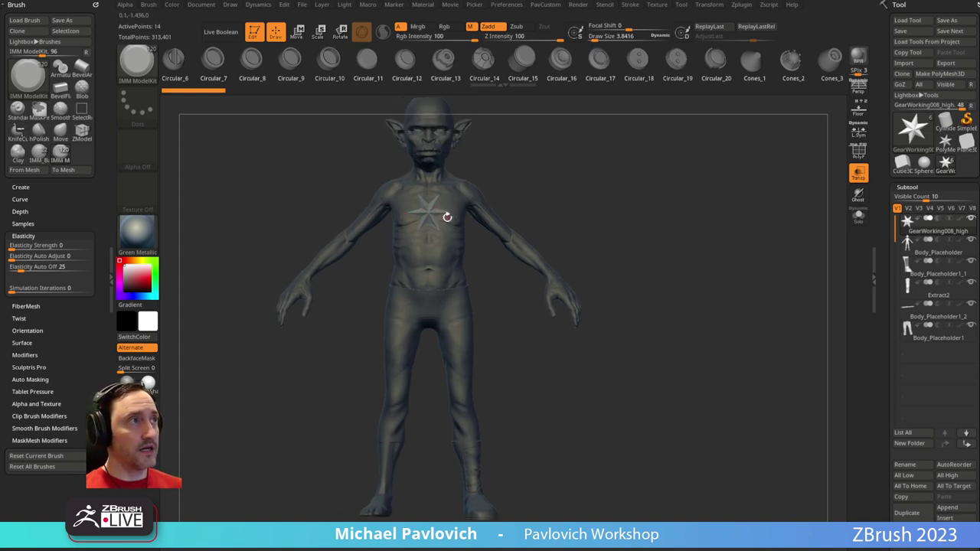
pyautogui.keyDown('alt'); pyautogui.moveTo(565, 420); pyautogui.dragTo(676, 300); pyautogui.keyUp('alt')
pyautogui.click(857, 173)
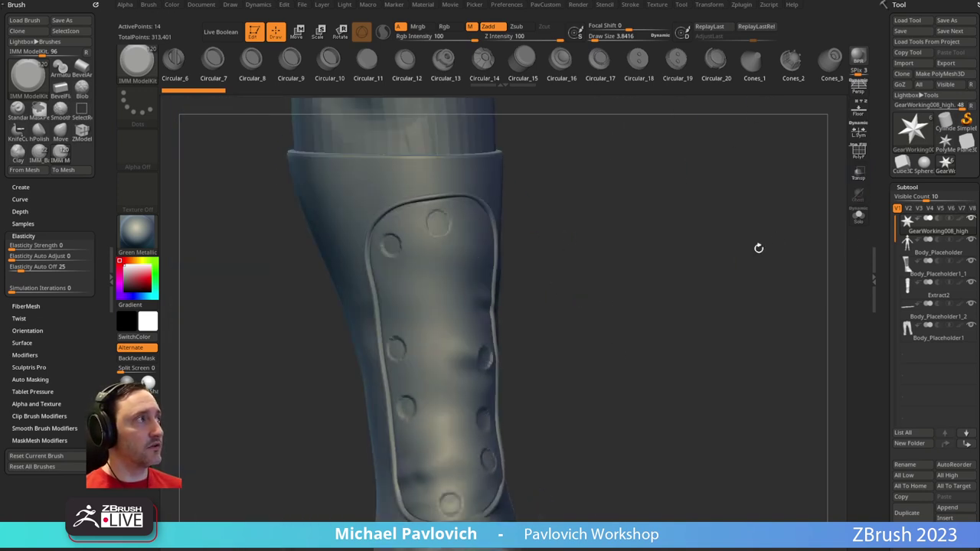
# Switch to the IMM Base Primitives insert brush with the Rivet mesh
pyautogui.moveTo(635, 269); pyautogui.dragTo(617, 243)
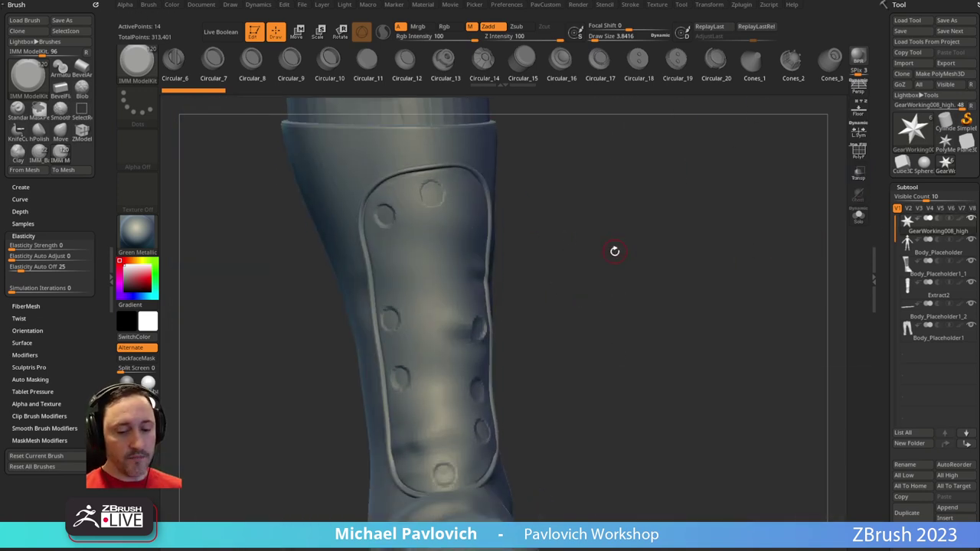
pyautogui.press('5')
pyautogui.press('m')
pyautogui.click(674, 372)
pyautogui.moveTo(682, 310)
pyautogui.keyDown('alt'); pyautogui.mouseDown()
pyautogui.moveTo(683, 285)
pyautogui.moveTo(435, 235)
pyautogui.mouseUp(); pyautogui.keyUp('alt')
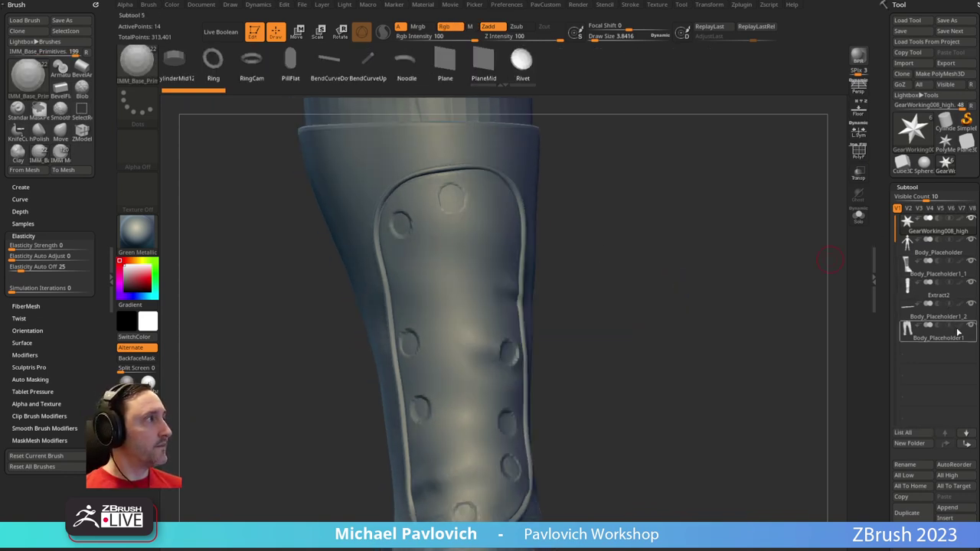
# Hide every subtool except the GearWorking008_high star, the front panel and the body placeholder
pyautogui.click(971, 220)
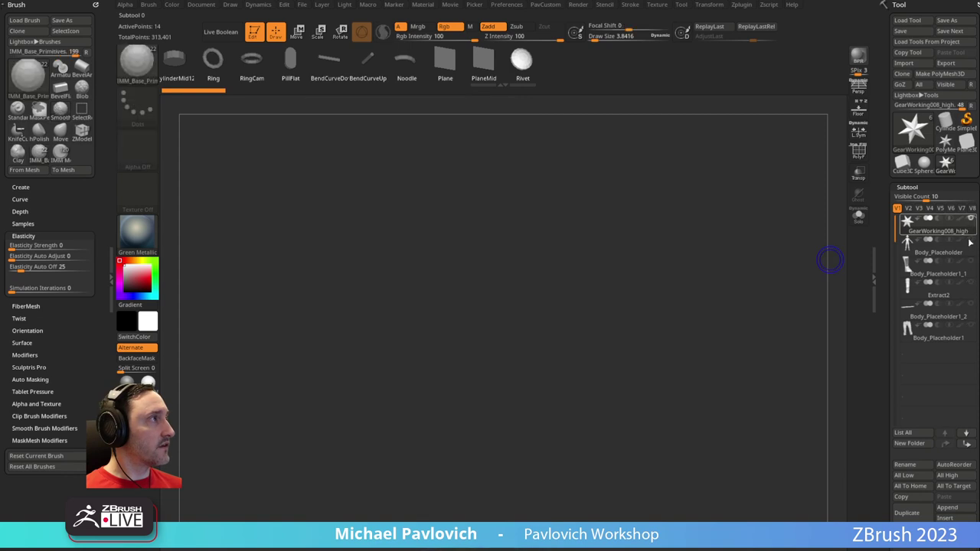
pyautogui.click(972, 283)
pyautogui.moveTo(614, 211); pyautogui.dragTo(503, 98)
pyautogui.moveTo(402, 249)
pyautogui.mouseDown()
pyautogui.moveTo(451, 230)
pyautogui.moveTo(413, 245)
pyautogui.mouseUp()
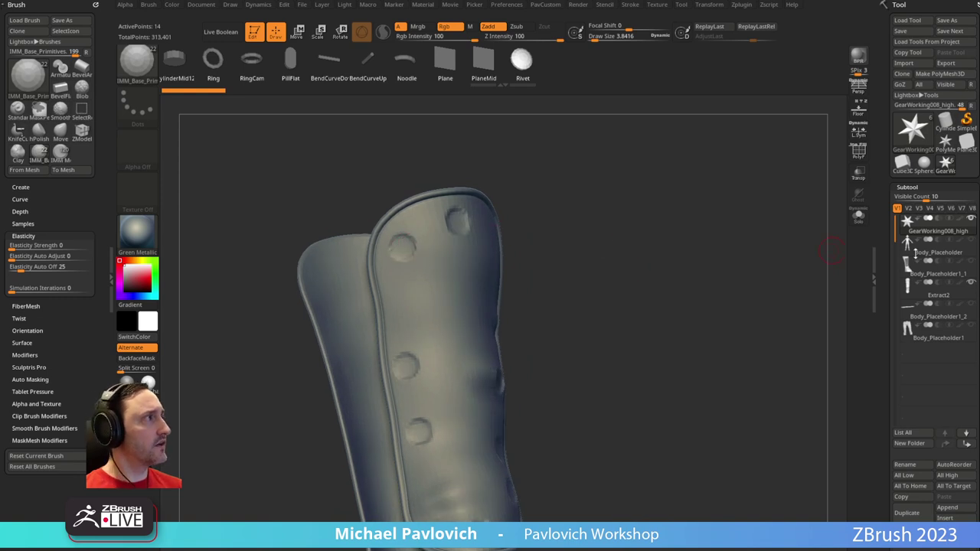
pyautogui.click(972, 242)
pyautogui.moveTo(505, 235)
pyautogui.mouseDown()
pyautogui.moveTo(530, 231)
pyautogui.moveTo(517, 233)
pyautogui.mouseUp()
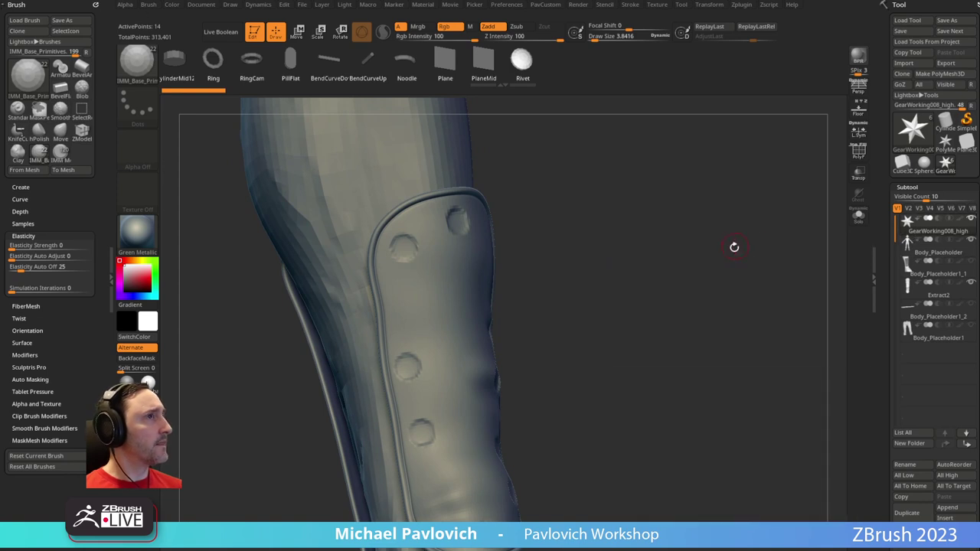
# Show the boot subtool again and reselect the GearWorking008_high star
pyautogui.keyDown('alt'); pyautogui.moveTo(458, 222); pyautogui.dragTo(477, 243, button='right'); pyautogui.keyUp('alt')
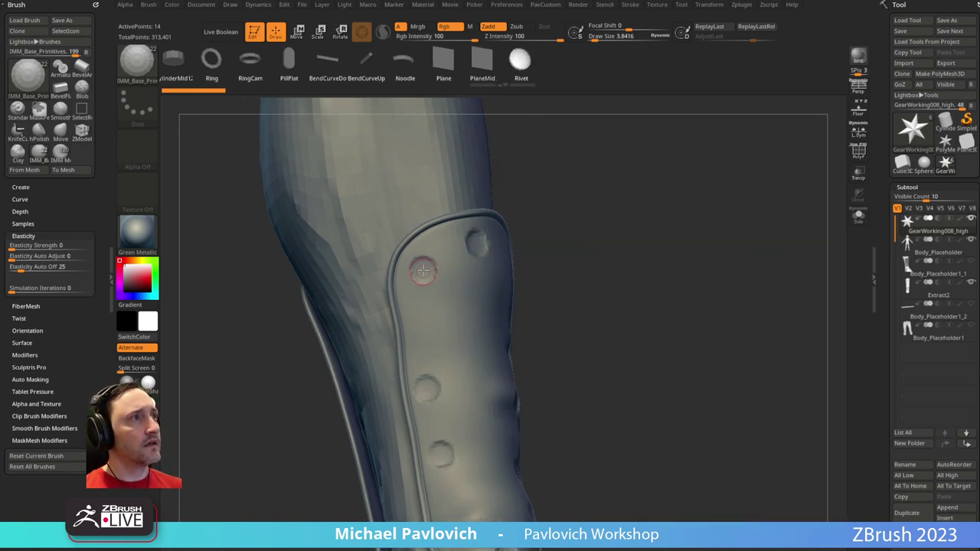
pyautogui.moveTo(423, 271); pyautogui.dragTo(410, 271, button='right')
pyautogui.keyDown('ctrl'); pyautogui.moveTo(711, 287); pyautogui.dragTo(612, 295, button='right'); pyautogui.keyUp('ctrl')
pyautogui.click(972, 262)
pyautogui.moveTo(443, 308)
pyautogui.mouseDown(button='right')
pyautogui.moveTo(451, 315)
pyautogui.moveTo(443, 307)
pyautogui.mouseUp(button='right')
pyautogui.moveTo(444, 307); pyautogui.dragTo(541, 229)
pyautogui.click(925, 251)
pyautogui.click(936, 233)
# Try inserting a rivet on the figure's chest, checking the star with transparency, and undo the insertion
pyautogui.moveTo(709, 239); pyautogui.dragTo(661, 236, button='right')
pyautogui.keyDown('alt'); pyautogui.moveTo(662, 138); pyautogui.dragTo(723, 355, button='right'); pyautogui.keyUp('alt')
pyautogui.click(858, 173)
pyautogui.moveTo(743, 223); pyautogui.dragTo(479, 338)
pyautogui.keyDown('shift'); pyautogui.moveTo(663, 265); pyautogui.dragTo(676, 265, button='right'); pyautogui.keyUp('shift')
pyautogui.hotkey('ctrl', 'z')
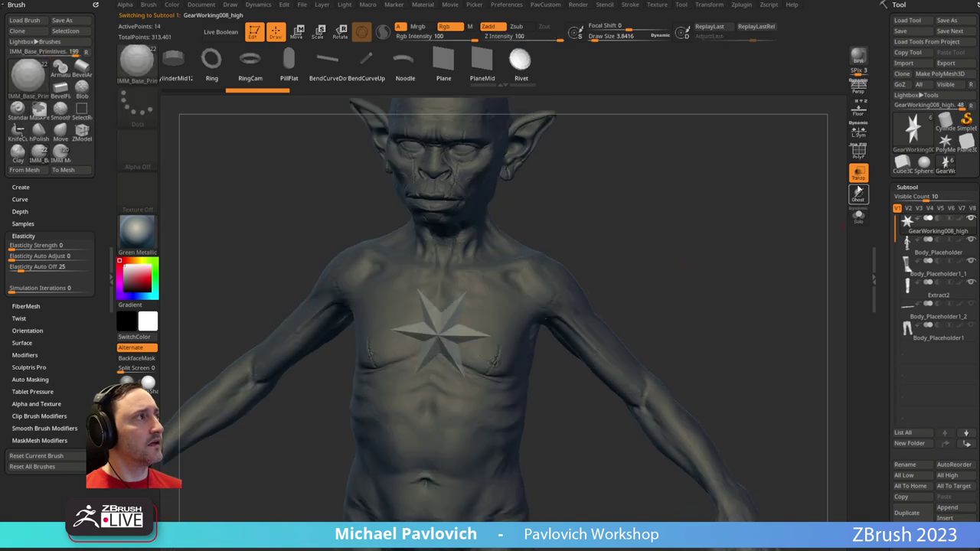
pyautogui.click(858, 173)
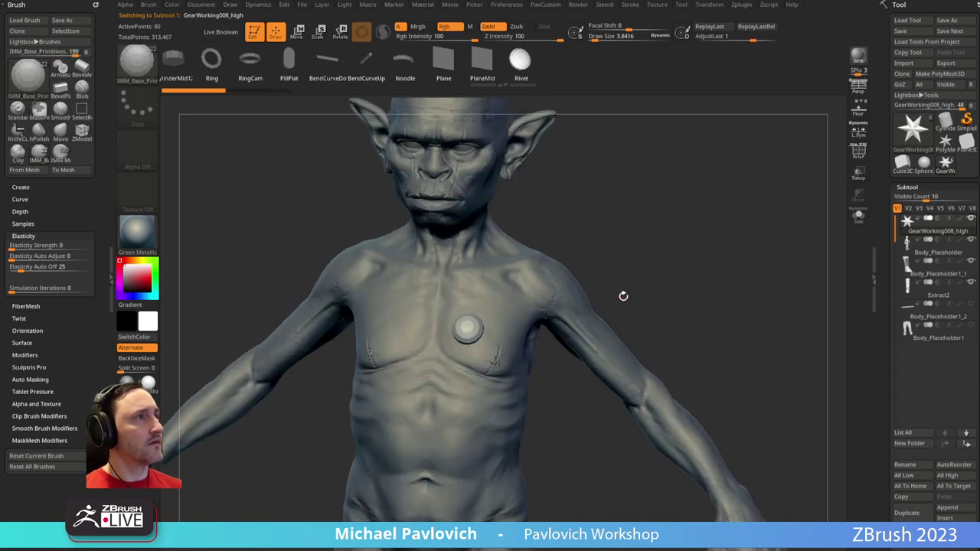
pyautogui.hotkey('ctrl', 'z')
# Undo the remaining test insertion and return to the boot's front panel
pyautogui.keyDown('alt'); pyautogui.moveTo(584, 477); pyautogui.dragTo(514, 235); pyautogui.keyUp('alt')
pyautogui.moveTo(487, 277); pyautogui.dragTo(505, 285)
pyautogui.keyDown('alt'); pyautogui.moveTo(580, 458); pyautogui.dragTo(551, 267); pyautogui.keyUp('alt')
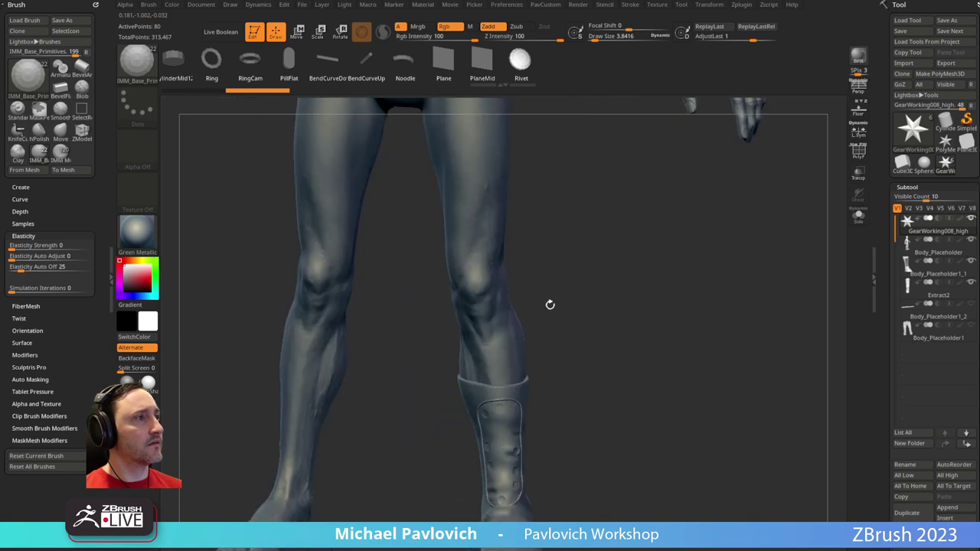
pyautogui.hotkey('ctrl', 'z')
pyautogui.keyDown('alt'); pyautogui.moveTo(646, 340); pyautogui.dragTo(695, 199); pyautogui.keyUp('alt')
pyautogui.keyDown('alt'); pyautogui.moveTo(696, 435); pyautogui.dragTo(693, 186); pyautogui.keyUp('alt')
# Try a rivet in the dimple near the panel's upper edge and undo it
pyautogui.scroll(-3, 694, 187)
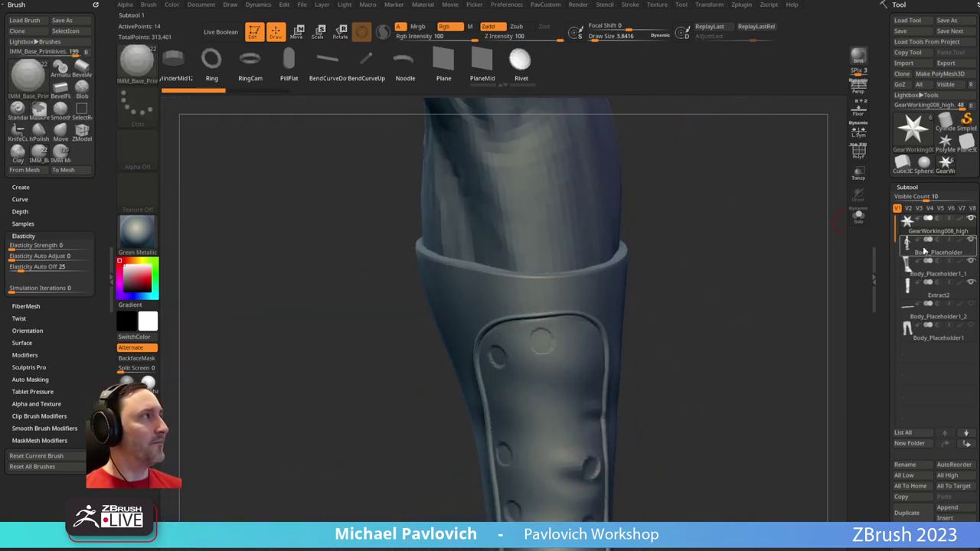
pyautogui.scroll(-3, 562, 235)
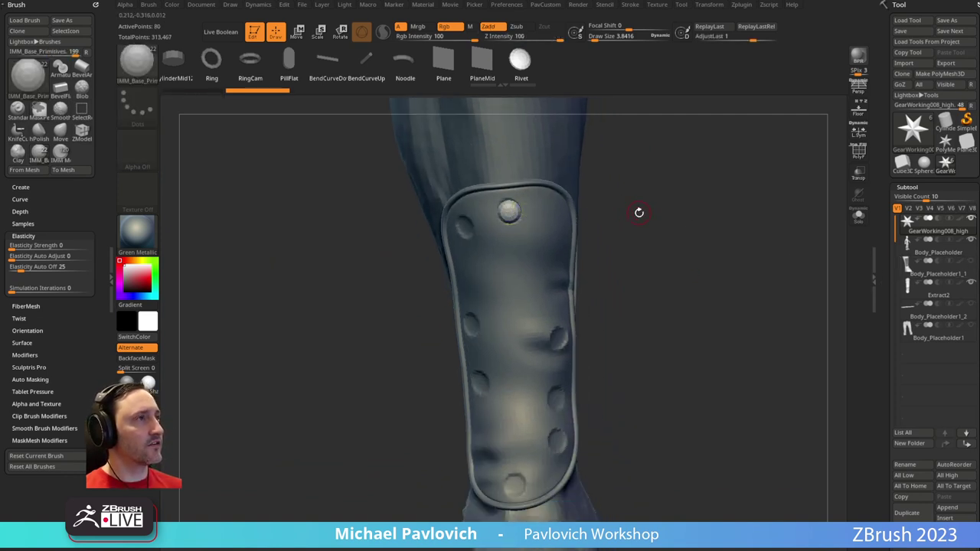
pyautogui.moveTo(639, 212); pyautogui.dragTo(516, 214)
pyautogui.hotkey('ctrl', 'z')
pyautogui.press('s')
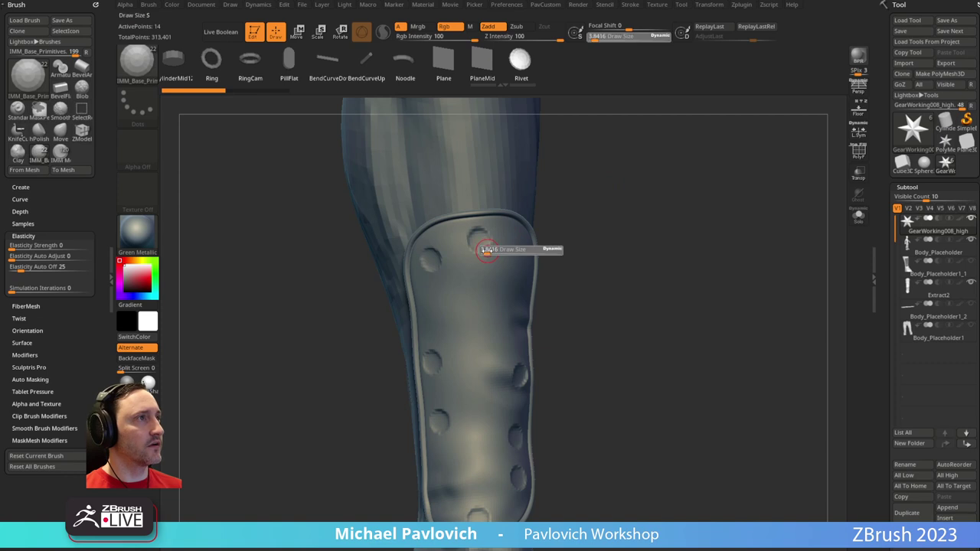
pyautogui.moveTo(605, 123); pyautogui.dragTo(433, 218)
# Insert rivets into the panel's upper-edge dimple, its upper-corner dimple and the two dimples below that corner
pyautogui.press('f')
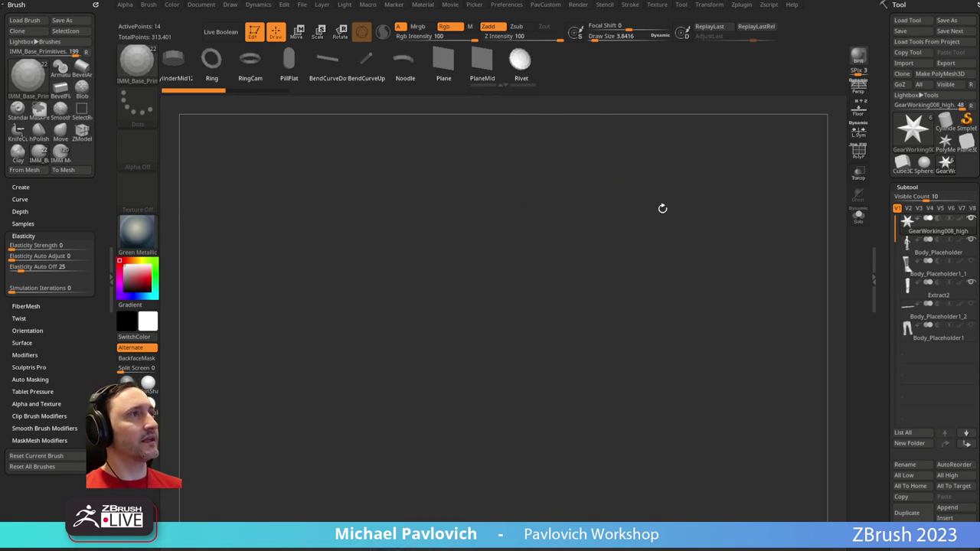
pyautogui.moveTo(658, 211); pyautogui.dragTo(705, 392)
pyautogui.press('f')
pyautogui.press('f')
pyautogui.keyDown('alt'); pyautogui.moveTo(568, 320); pyautogui.dragTo(520, 334); pyautogui.keyUp('alt')
pyautogui.keyDown('alt'); pyautogui.moveTo(617, 273); pyautogui.dragTo(666, 114); pyautogui.keyUp('alt')
pyautogui.moveTo(648, 382); pyautogui.dragTo(488, 323)
pyautogui.keyDown('alt'); pyautogui.moveTo(642, 327); pyautogui.dragTo(608, 290); pyautogui.keyUp('alt')
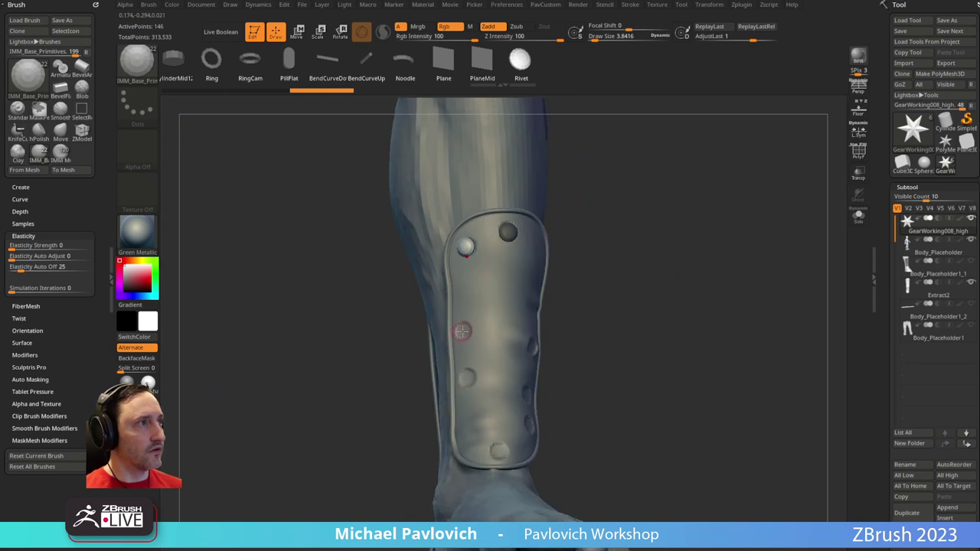
pyautogui.moveTo(462, 330); pyautogui.dragTo(462, 331)
pyautogui.moveTo(468, 378); pyautogui.dragTo(469, 380)
# Show the insert brush's depth settings and insert rivets into the panel's lower-edge dimple and the three dimples along its other side
pyautogui.keyDown('alt'); pyautogui.moveTo(594, 358); pyautogui.dragTo(524, 326); pyautogui.keyUp('alt')
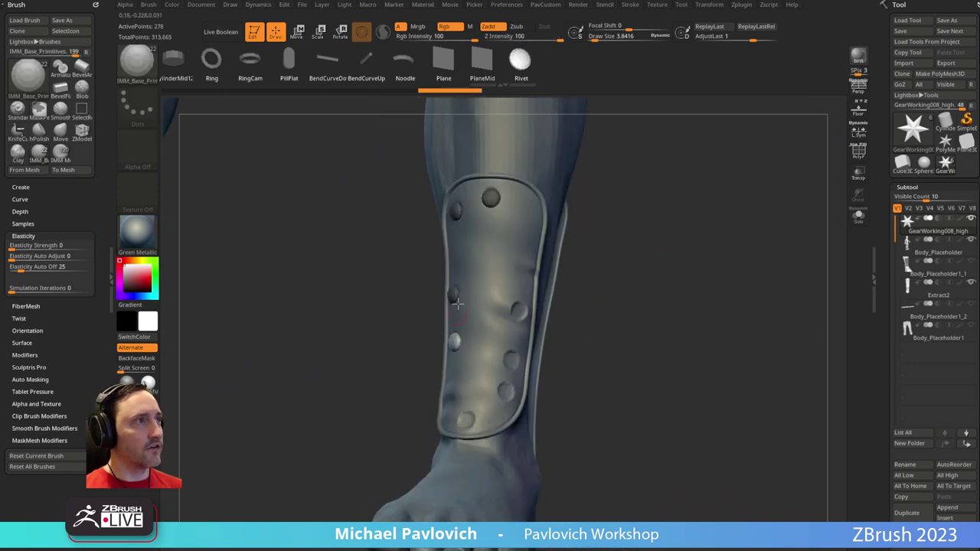
pyautogui.click(20, 212)
pyautogui.moveTo(530, 263); pyautogui.dragTo(470, 359)
pyautogui.click(476, 379)
pyautogui.click(471, 359)
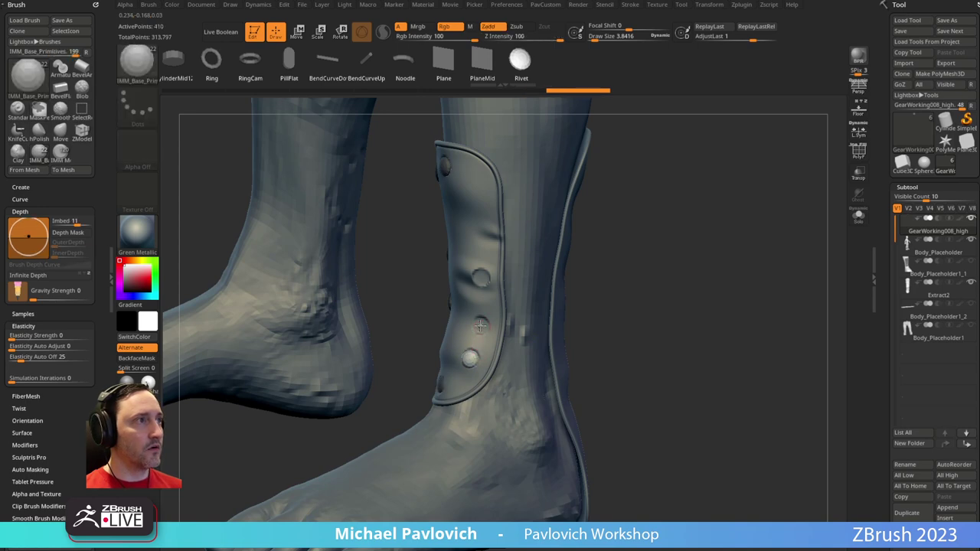
pyautogui.click(480, 326)
pyautogui.click(482, 279)
# Isolate the active subtool, split the rivets from the star into their own subtool and make that subtool active
pyautogui.moveTo(589, 299); pyautogui.dragTo(813, 260)
pyautogui.click(858, 216)
pyautogui.moveTo(757, 273); pyautogui.dragTo(630, 217)
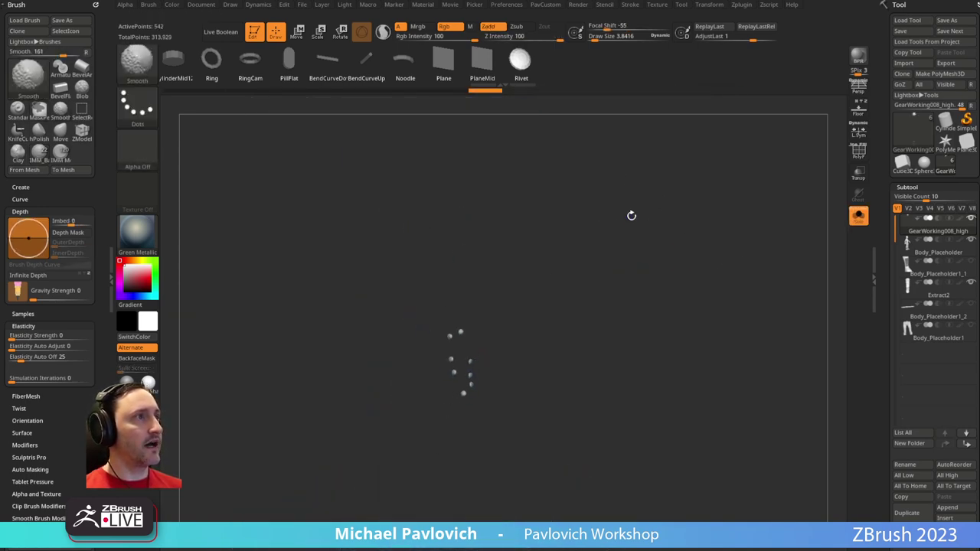
pyautogui.keyDown('ctrl'); pyautogui.keyDown('shift'); pyautogui.moveTo(403, 196); pyautogui.dragTo(505, 300); pyautogui.keyUp('shift'); pyautogui.keyUp('ctrl')
pyautogui.press('space')
pyautogui.click(701, 276)
pyautogui.click(919, 255)
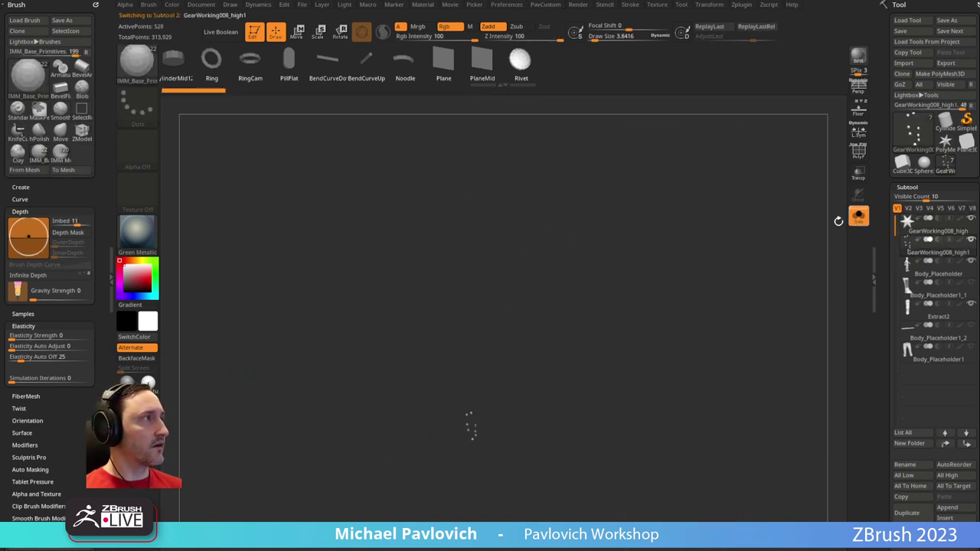
pyautogui.click(858, 217)
# Make the front panel the active subtool and try to insert a rivet at its upper corner
pyautogui.keyDown('alt'); pyautogui.moveTo(684, 431); pyautogui.dragTo(589, 398); pyautogui.keyUp('alt')
pyautogui.keyDown('alt'); pyautogui.click(461, 256); pyautogui.keyUp('alt')
pyautogui.keyDown('alt'); pyautogui.moveTo(540, 145); pyautogui.dragTo(590, 257); pyautogui.keyUp('alt')
pyautogui.click(433, 314)
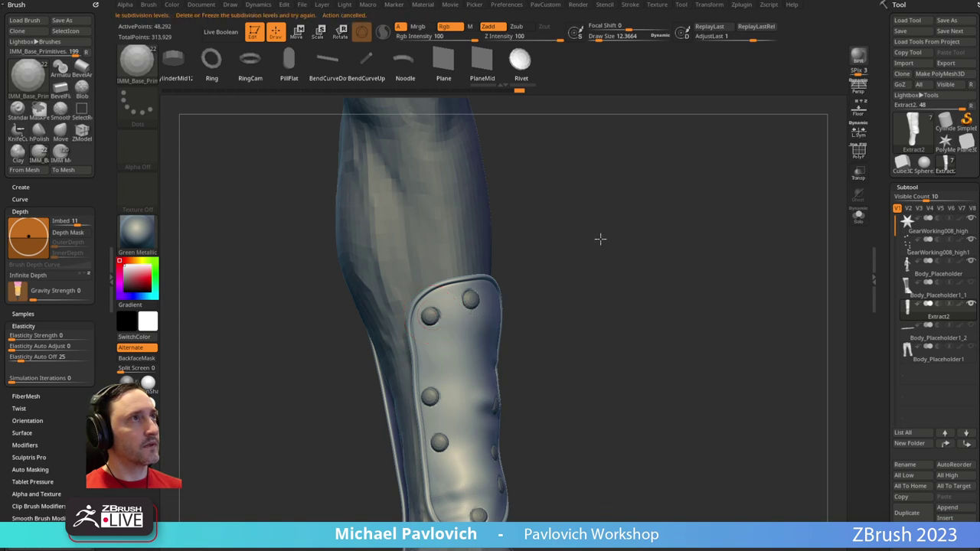
# Switch to the Standard brush and set the draw size to about 52
pyautogui.moveTo(605, 274); pyautogui.dragTo(604, 251)
pyautogui.press('b')
pyautogui.press('s')
pyautogui.press('t')
pyautogui.press('s')
pyautogui.moveTo(540, 282); pyautogui.dragTo(535, 282)
# Make the rivets the active subtool and switch to the Move brush
pyautogui.keyDown('alt'); pyautogui.click(471, 279); pyautogui.keyUp('alt')
pyautogui.moveTo(597, 228)
pyautogui.mouseDown()
pyautogui.moveTo(596, 256)
pyautogui.moveTo(567, 269)
pyautogui.moveTo(649, 257)
pyautogui.mouseUp()
pyautogui.press('b')
pyautogui.press('m')
pyautogui.press('v')
# Turn on PolyFrame, center the move gizmo on the rivet at the panel's upper corner and clear the mask
pyautogui.click(856, 156)
pyautogui.click(854, 218)
pyautogui.moveTo(753, 233)
pyautogui.mouseDown()
pyautogui.moveTo(642, 252)
pyautogui.moveTo(757, 240)
pyautogui.mouseUp()
pyautogui.click(854, 219)
pyautogui.press('w')
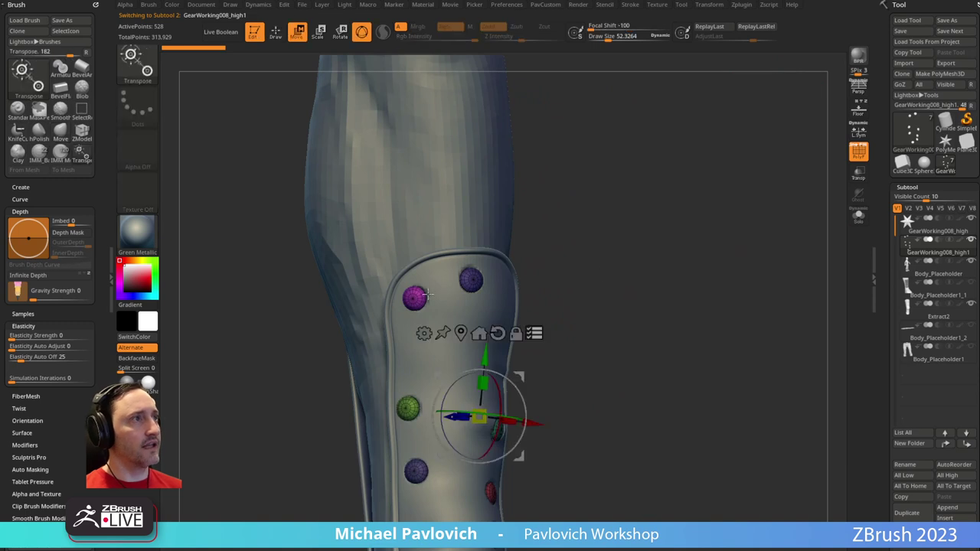
pyautogui.keyDown('ctrl'); pyautogui.click(415, 298); pyautogui.keyUp('ctrl')
pyautogui.click(469, 215)
pyautogui.keyDown('ctrl'); pyautogui.moveTo(590, 204); pyautogui.dragTo(601, 300); pyautogui.keyUp('ctrl')
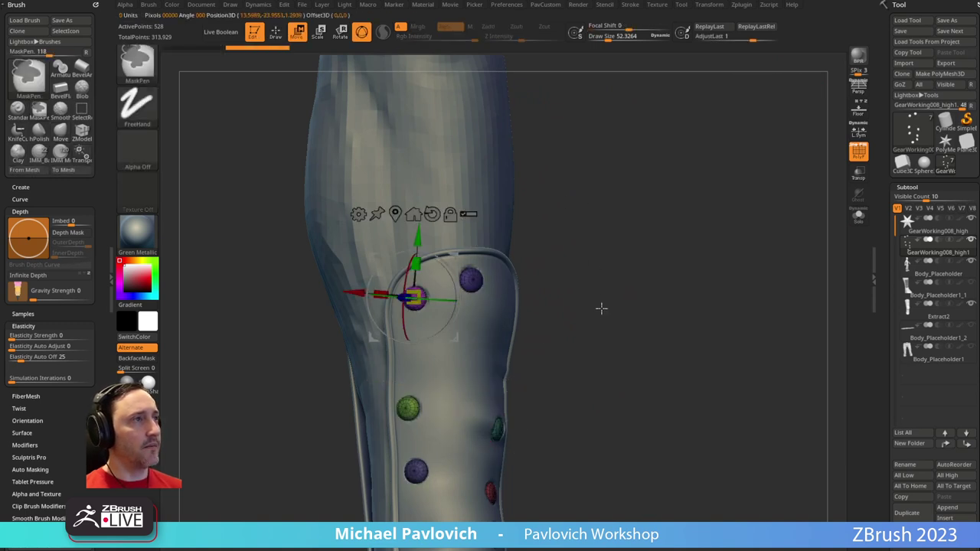
# Give each rivet its own polygroup with Auto Groups
pyautogui.press('2')
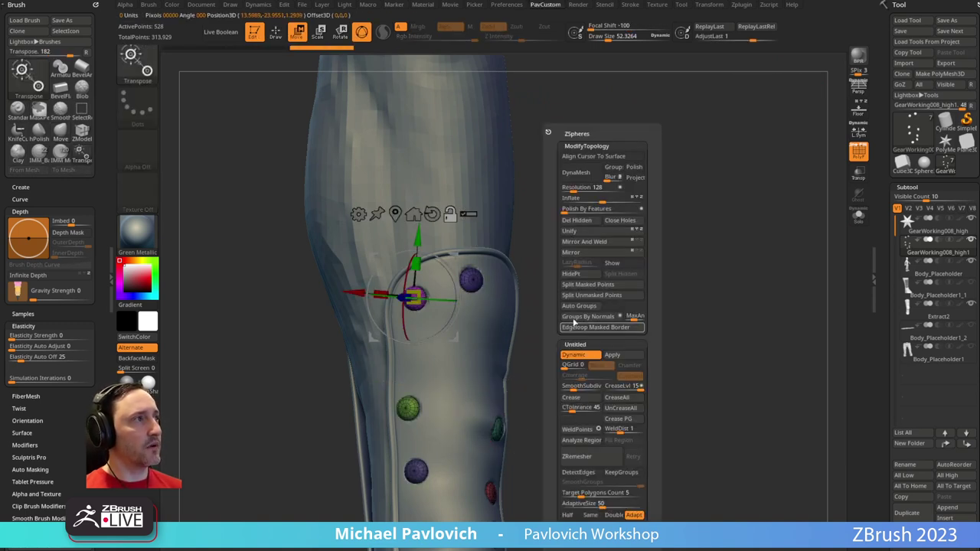
pyautogui.click(574, 305)
# Try to isolate and shift the two upper rivets with the move gizmo, then undo those changes
pyautogui.keyDown('ctrl'); pyautogui.click(474, 284); pyautogui.keyUp('ctrl')
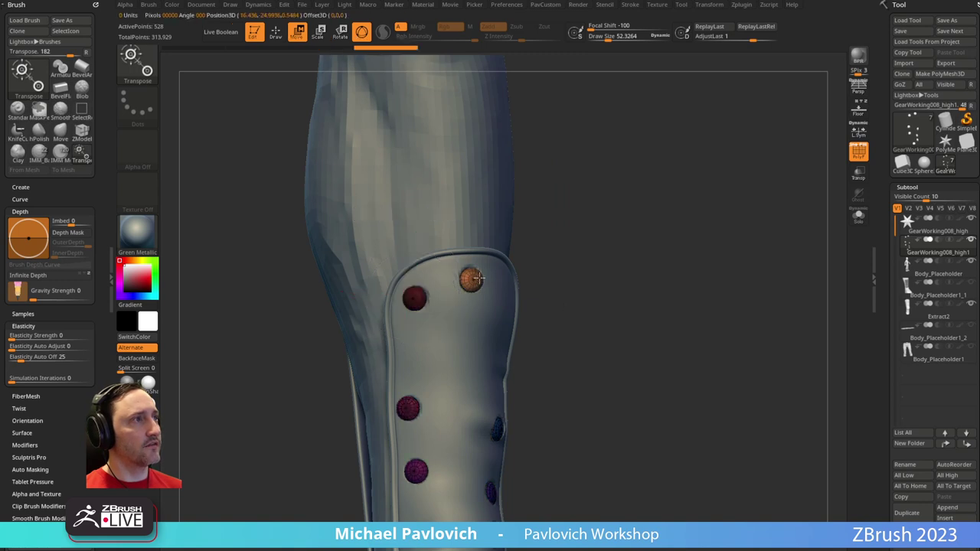
pyautogui.keyDown('ctrl'); pyautogui.click(411, 301); pyautogui.keyUp('ctrl')
pyautogui.moveTo(555, 282); pyautogui.dragTo(460, 272, button='right')
pyautogui.moveTo(450, 259); pyautogui.dragTo(452, 259)
pyautogui.hotkey('ctrl', 'z')
pyautogui.hotkey('ctrl', 'z')
pyautogui.hotkey('ctrl', 'z')
# Return to the Move brush with a draw size of 1 and open its Auto Masking settings
pyautogui.press('q')
pyautogui.moveTo(637, 238); pyautogui.dragTo(663, 253, button='right')
pyautogui.press('s')
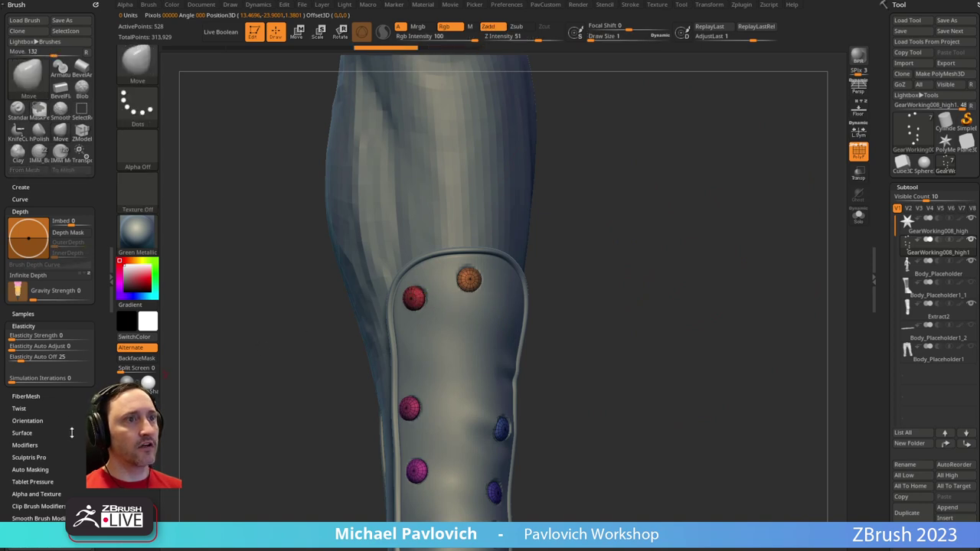
pyautogui.scroll(-3, 52, 394)
pyautogui.press('shift')
pyautogui.click(29, 354)
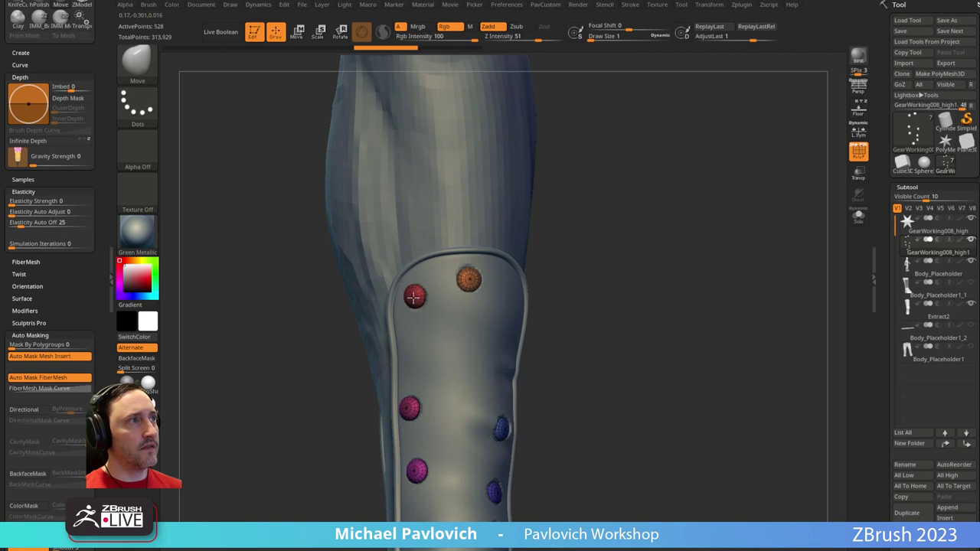
# Nudge individual rivets on both sides of the panel with the Move brush so they sit on its surface
pyautogui.click(470, 279)
pyautogui.moveTo(587, 297); pyautogui.dragTo(420, 332)
pyautogui.click(423, 332)
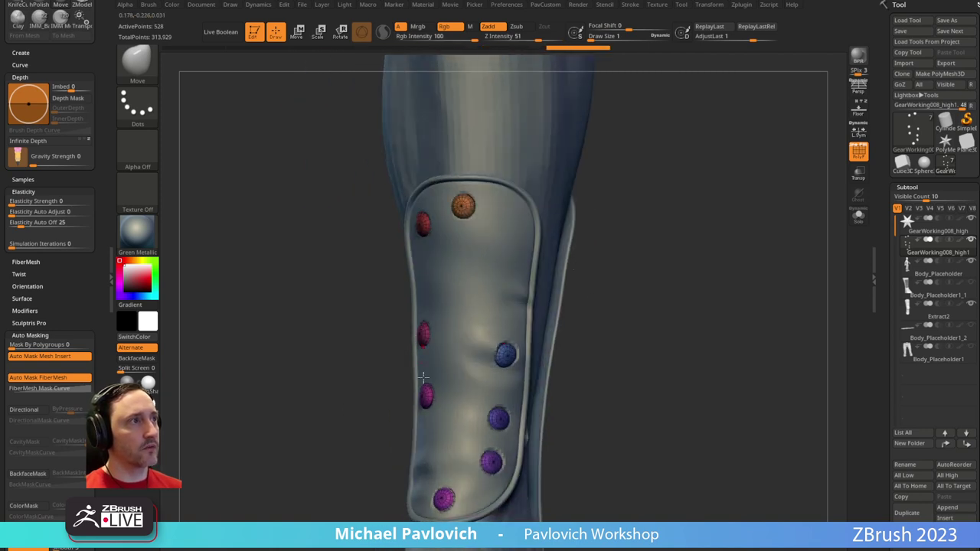
pyautogui.click(426, 393)
pyautogui.moveTo(610, 331); pyautogui.dragTo(568, 342)
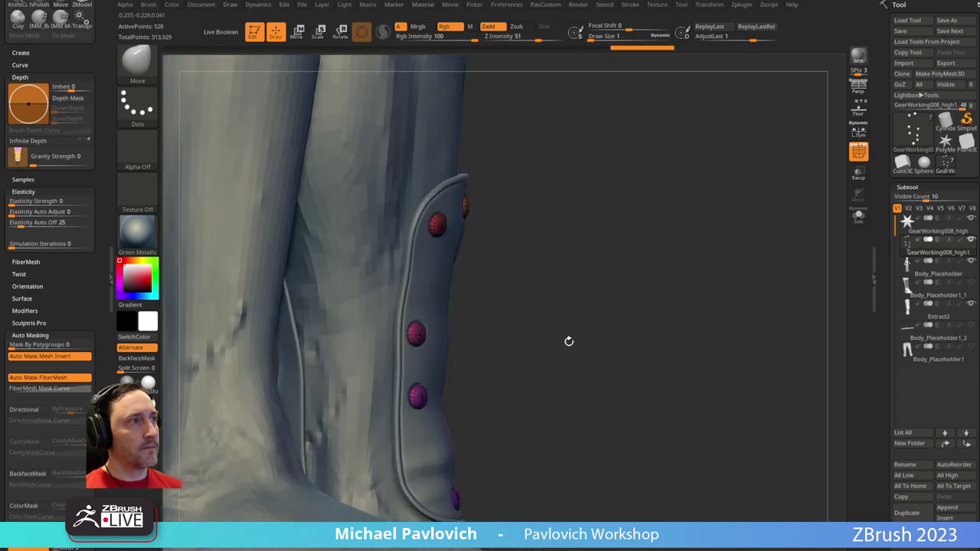
pyautogui.click(416, 396)
pyautogui.moveTo(497, 383)
pyautogui.mouseDown()
pyautogui.moveTo(520, 380)
pyautogui.moveTo(463, 448)
pyautogui.mouseUp()
pyautogui.moveTo(571, 313); pyautogui.dragTo(518, 321)
pyautogui.click(498, 337)
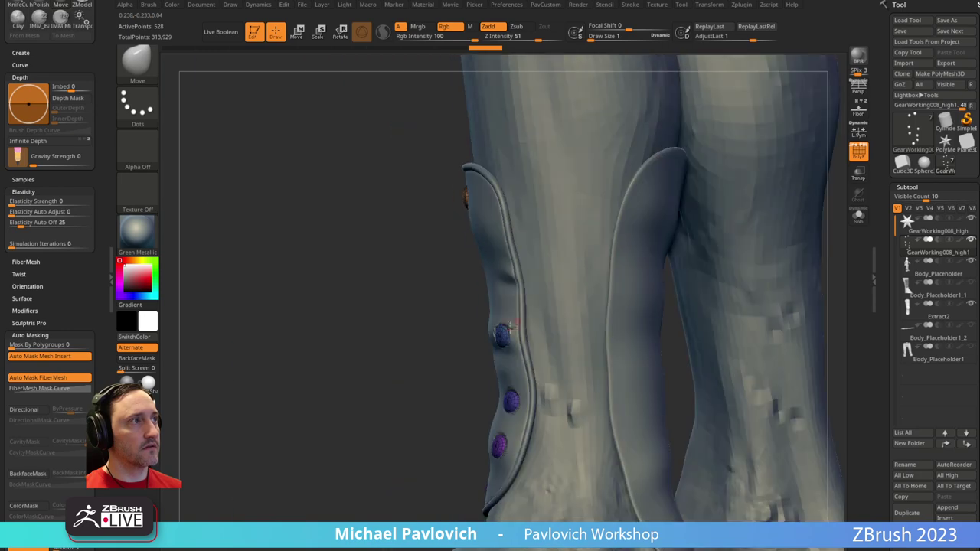
pyautogui.moveTo(468, 341); pyautogui.dragTo(401, 357)
pyautogui.moveTo(639, 274); pyautogui.dragTo(580, 258)
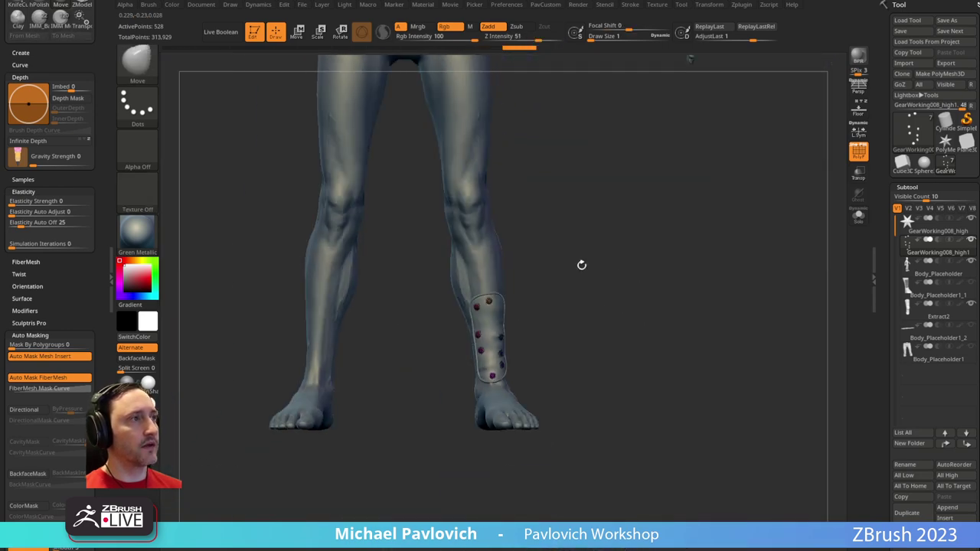
# Turn off PolyFrame, show all subtools and set the Standard brush's draw size to about 7
pyautogui.hotkey('shift', 'f')
pyautogui.keyDown('alt'); pyautogui.moveTo(656, 223); pyautogui.dragTo(660, 321); pyautogui.keyUp('alt')
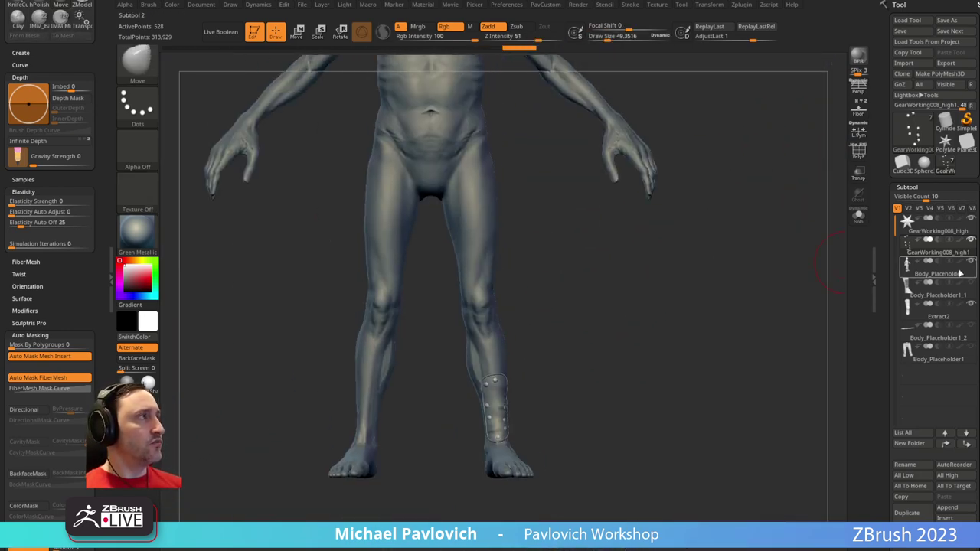
pyautogui.keyDown('shift'); pyautogui.click(971, 240); pyautogui.keyUp('shift')
pyautogui.keyDown('shift'); pyautogui.click(970, 241); pyautogui.keyUp('shift')
pyautogui.moveTo(787, 255)
pyautogui.mouseDown()
pyautogui.moveTo(661, 295)
pyautogui.moveTo(662, 315)
pyautogui.moveTo(661, 279)
pyautogui.moveTo(666, 288)
pyautogui.moveTo(635, 344)
pyautogui.mouseUp()
pyautogui.press('s')
pyautogui.moveTo(526, 380); pyautogui.dragTo(512, 380)
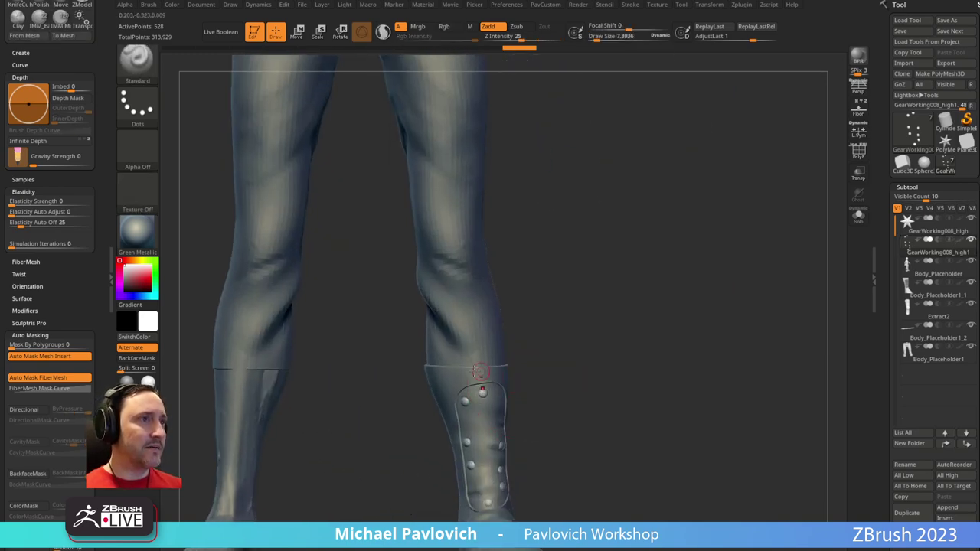
# Make the boot Body_Placeholder1_1 the active subtool and isolate it with Solo and PolyFrame on
pyautogui.keyDown('alt'); pyautogui.click(492, 376); pyautogui.keyUp('alt')
pyautogui.keyDown('alt'); pyautogui.moveTo(637, 329); pyautogui.dragTo(660, 260); pyautogui.keyUp('alt')
pyautogui.click(858, 215)
pyautogui.click(858, 153)
pyautogui.moveTo(748, 262)
pyautogui.keyDown('alt'); pyautogui.mouseDown()
pyautogui.moveTo(730, 253)
pyautogui.moveTo(736, 263)
pyautogui.mouseUp(); pyautogui.keyUp('alt')
pyautogui.keyDown('ctrl'); pyautogui.moveTo(765, 272); pyautogui.dragTo(823, 297); pyautogui.keyUp('ctrl')
# Duplicate the boot subtool and delete the copy's lower subdivision levels
pyautogui.moveTo(885, 361); pyautogui.dragTo(886, 281)
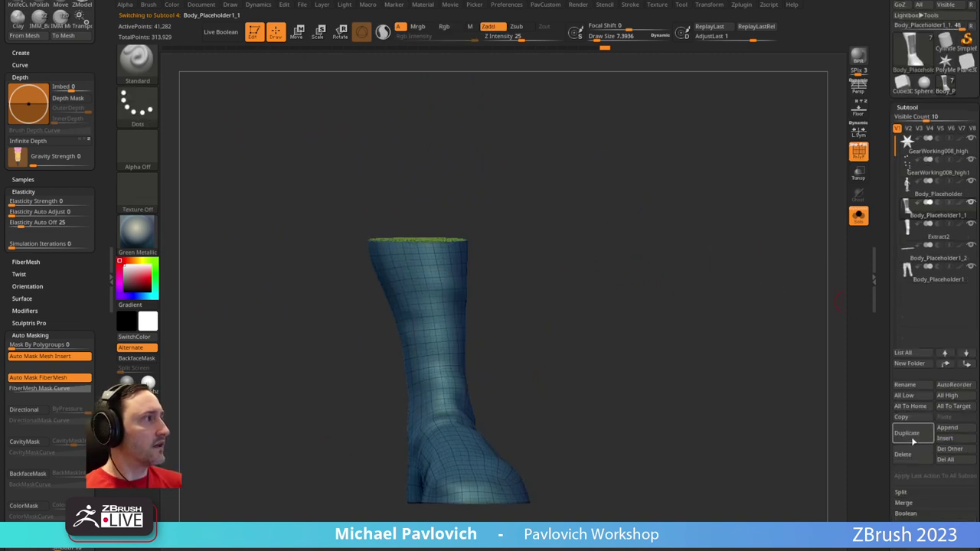
pyautogui.click(914, 440)
pyautogui.keyDown('alt'); pyautogui.moveTo(663, 332); pyautogui.dragTo(677, 285); pyautogui.keyUp('alt')
pyautogui.moveTo(879, 282); pyautogui.dragTo(881, 131)
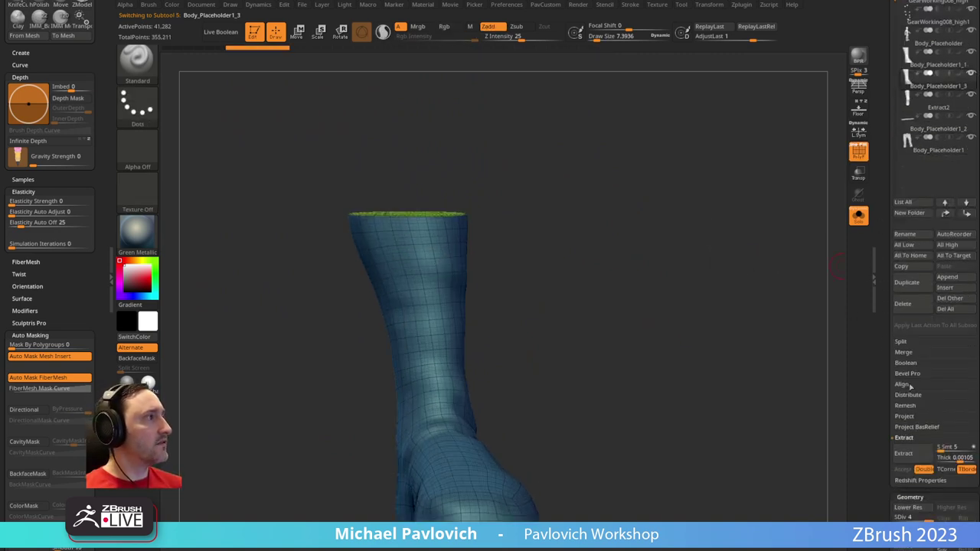
pyautogui.moveTo(885, 431); pyautogui.dragTo(885, 371)
pyautogui.click(909, 469)
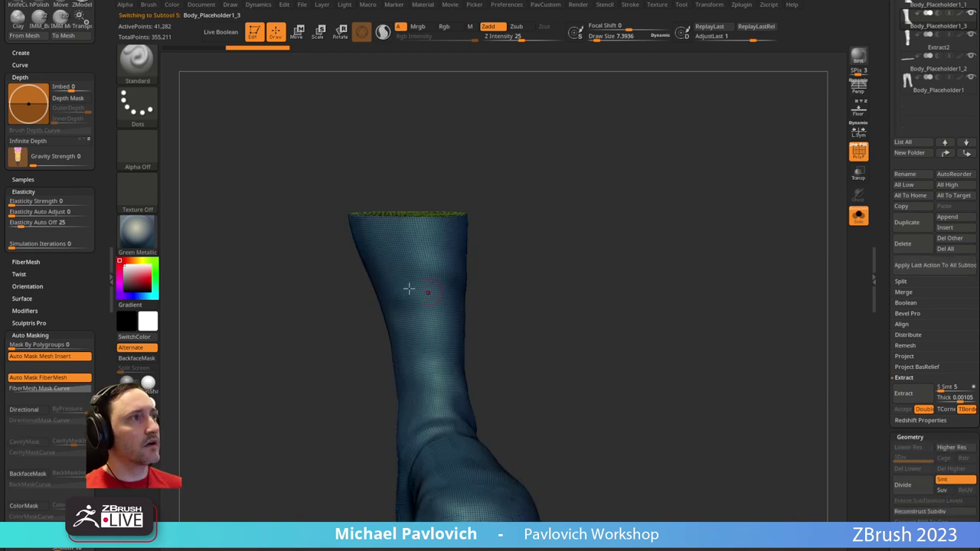
# Slice three slightly tilted bands around the lower shaft of the boot copy with the SliceCurve brush
pyautogui.keyDown('ctrl'); pyautogui.keyDown('shift'); pyautogui.click(137, 59); pyautogui.keyUp('shift'); pyautogui.keyUp('ctrl')
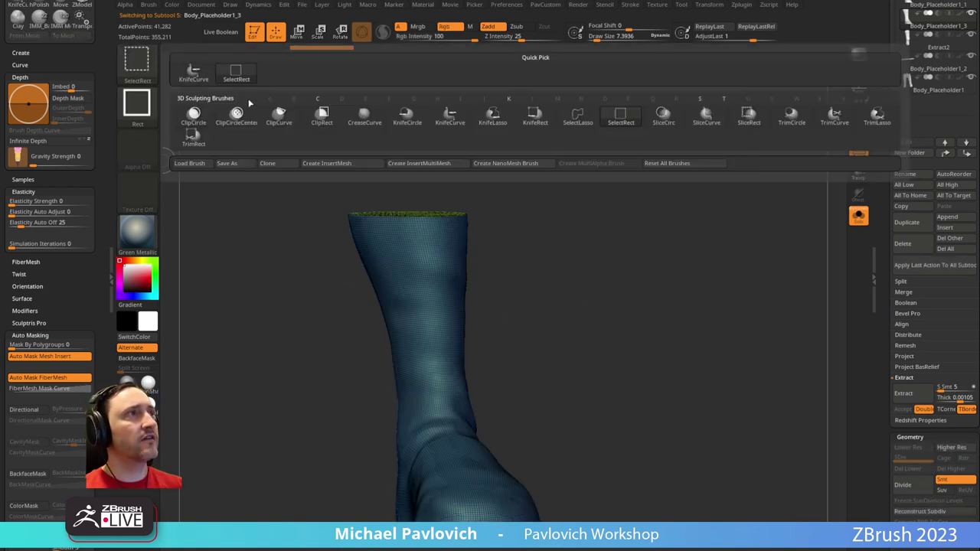
pyautogui.click(695, 124)
pyautogui.press('space')
pyautogui.moveTo(339, 332); pyautogui.dragTo(651, 251)
pyautogui.moveTo(362, 351); pyautogui.dragTo(512, 334)
pyautogui.keyDown('ctrl'); pyautogui.keyDown('shift'); pyautogui.moveTo(357, 382); pyautogui.dragTo(609, 338); pyautogui.keyUp('shift'); pyautogui.keyUp('ctrl')
# Isolate the three sliced bands with SelectRect and delete the rest of the boot copy
pyautogui.keyDown('ctrl'); pyautogui.keyDown('shift'); pyautogui.click(138, 68); pyautogui.keyUp('shift'); pyautogui.keyUp('ctrl')
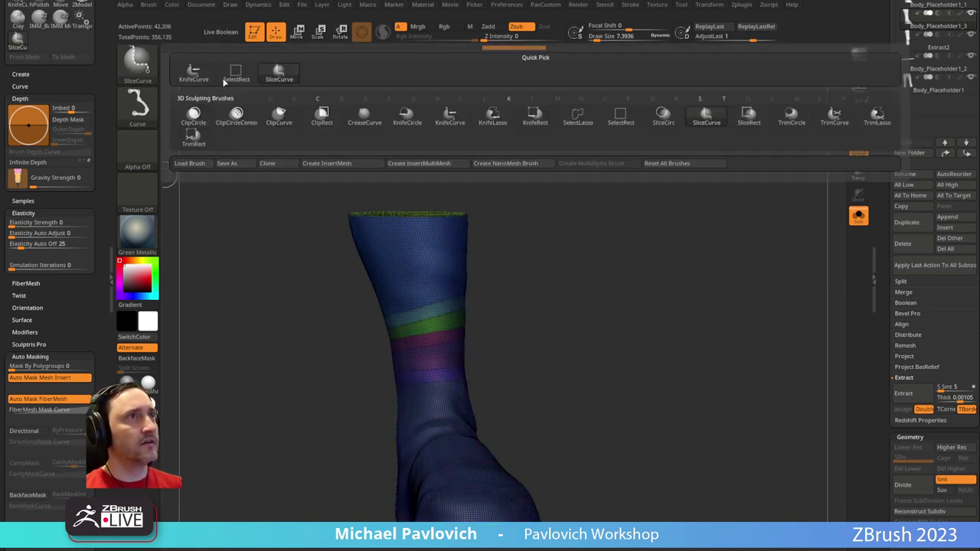
pyautogui.keyDown('ctrl'); pyautogui.keyDown('shift'); pyautogui.click(237, 79); pyautogui.keyUp('shift'); pyautogui.keyUp('ctrl')
pyautogui.keyDown('ctrl'); pyautogui.keyDown('shift'); pyautogui.click(436, 309); pyautogui.keyUp('shift'); pyautogui.keyUp('ctrl')
pyautogui.keyDown('ctrl'); pyautogui.keyDown('shift'); pyautogui.moveTo(538, 250); pyautogui.dragTo(497, 329); pyautogui.keyUp('shift'); pyautogui.keyUp('ctrl')
pyautogui.keyDown('ctrl'); pyautogui.keyDown('shift'); pyautogui.click(453, 341); pyautogui.keyUp('shift'); pyautogui.keyUp('ctrl')
pyautogui.keyDown('ctrl'); pyautogui.keyDown('shift'); pyautogui.click(447, 375); pyautogui.keyUp('shift'); pyautogui.keyUp('ctrl')
pyautogui.keyDown('ctrl'); pyautogui.keyDown('shift'); pyautogui.moveTo(597, 247); pyautogui.dragTo(639, 299); pyautogui.keyUp('shift'); pyautogui.keyUp('ctrl')
pyautogui.press('2')
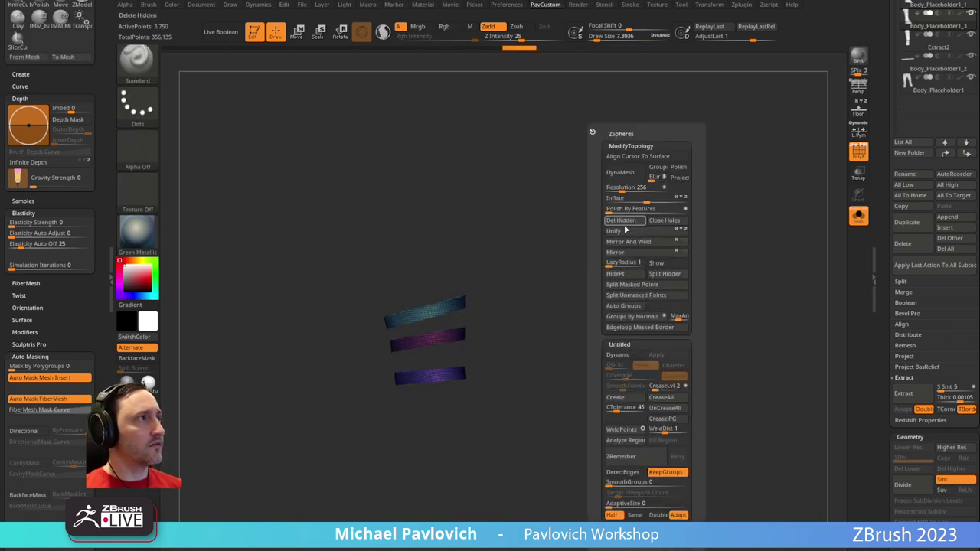
pyautogui.click(621, 220)
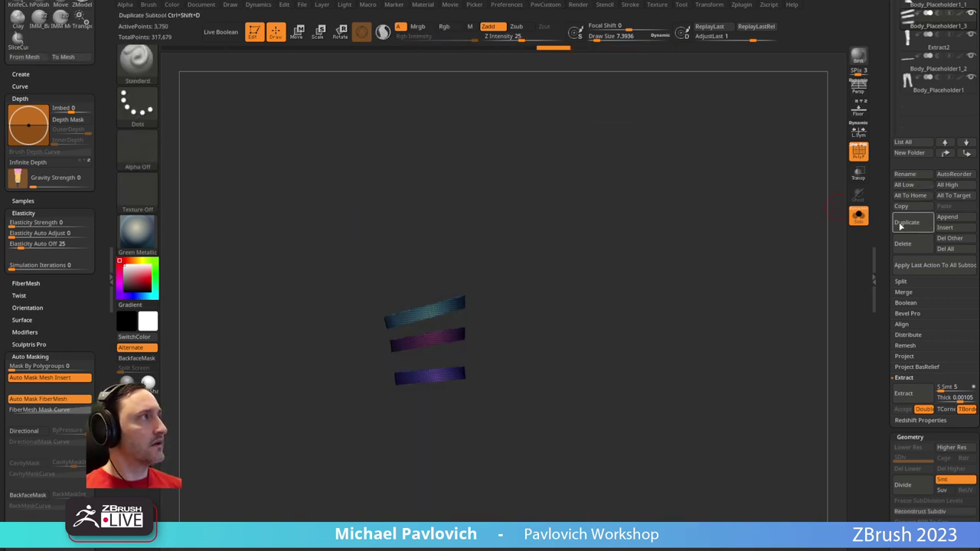
# Duplicate the bands into a second subtool and restore the full boot on Body_Placeholder1_3
pyautogui.moveTo(882, 227); pyautogui.dragTo(873, 296)
pyautogui.click(920, 243)
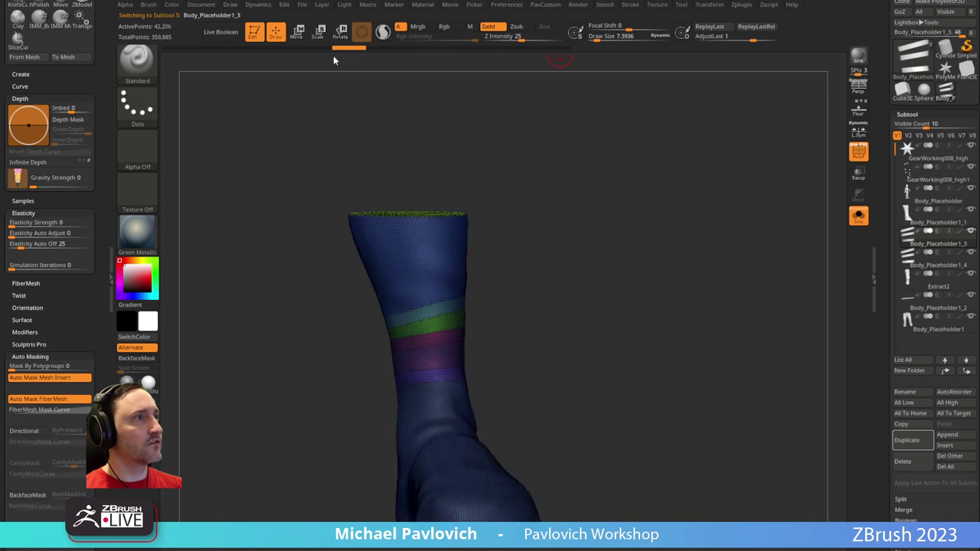
# Slice three bands around the boot's shaft with SliceCurve, tilted opposite to the first set
pyautogui.keyDown('ctrl'); pyautogui.keyDown('shift'); pyautogui.moveTo(349, 292); pyautogui.dragTo(606, 342); pyautogui.keyUp('shift'); pyautogui.keyUp('ctrl')
pyautogui.keyDown('ctrl'); pyautogui.keyDown('shift'); pyautogui.click(389, 197); pyautogui.keyUp('shift'); pyautogui.keyUp('ctrl')
pyautogui.press('b')
pyautogui.click(277, 75)
pyautogui.keyDown('ctrl'); pyautogui.keyDown('shift'); pyautogui.moveTo(306, 284); pyautogui.dragTo(581, 344); pyautogui.keyUp('shift'); pyautogui.keyUp('ctrl')
pyautogui.moveTo(360, 329)
pyautogui.keyDown('ctrl'); pyautogui.keyDown('shift'); pyautogui.mouseDown()
pyautogui.moveTo(525, 375)
pyautogui.moveTo(582, 369)
pyautogui.mouseUp(); pyautogui.keyUp('shift'); pyautogui.keyUp('ctrl')
pyautogui.keyDown('ctrl'); pyautogui.keyDown('shift'); pyautogui.moveTo(432, 370); pyautogui.dragTo(588, 367); pyautogui.keyUp('shift'); pyautogui.keyUp('ctrl')
# Isolate the three new bands with SelectRect by hiding them and inverting the visibility
pyautogui.keyDown('ctrl'); pyautogui.keyDown('shift'); pyautogui.click(143, 66); pyautogui.keyUp('shift'); pyautogui.keyUp('ctrl')
pyautogui.keyDown('ctrl'); pyautogui.keyDown('shift'); pyautogui.click(239, 75); pyautogui.keyUp('shift'); pyautogui.keyUp('ctrl')
pyautogui.keyDown('ctrl'); pyautogui.keyDown('shift'); pyautogui.click(457, 313); pyautogui.keyUp('shift'); pyautogui.keyUp('ctrl')
pyautogui.keyDown('ctrl'); pyautogui.keyDown('shift'); pyautogui.click(458, 313); pyautogui.keyUp('shift'); pyautogui.keyUp('ctrl')
pyautogui.keyDown('ctrl'); pyautogui.keyDown('shift'); pyautogui.click(452, 340); pyautogui.keyUp('shift'); pyautogui.keyUp('ctrl')
pyautogui.keyDown('ctrl'); pyautogui.keyDown('shift'); pyautogui.click(450, 370); pyautogui.keyUp('shift'); pyautogui.keyUp('ctrl')
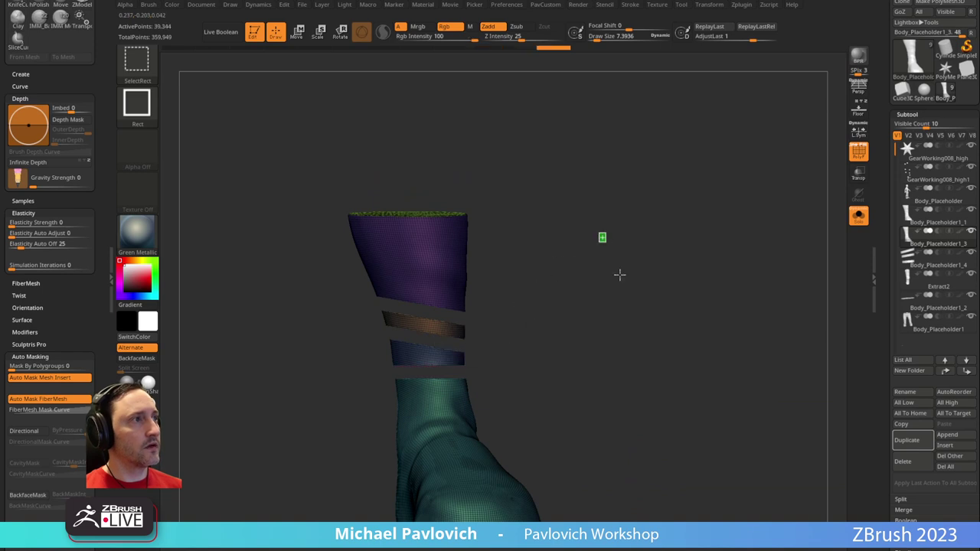
pyautogui.keyDown('ctrl'); pyautogui.keyDown('shift'); pyautogui.moveTo(603, 238); pyautogui.dragTo(620, 304); pyautogui.keyUp('shift'); pyautogui.keyUp('ctrl')
# Delete the hidden boot geometry and merge the new bands with the first set of bands
pyautogui.press('`')
pyautogui.hotkey('ctrl', 'e')
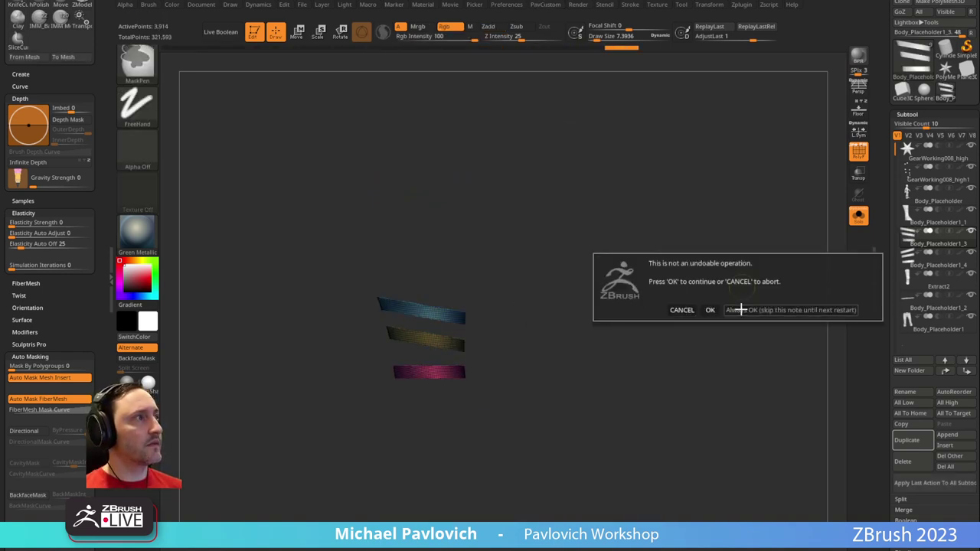
pyautogui.click(710, 310)
# ZRemesh the merged bands repeatedly with Half and KeepGroups on to reduce them to low-poly strips
pyautogui.press('3')
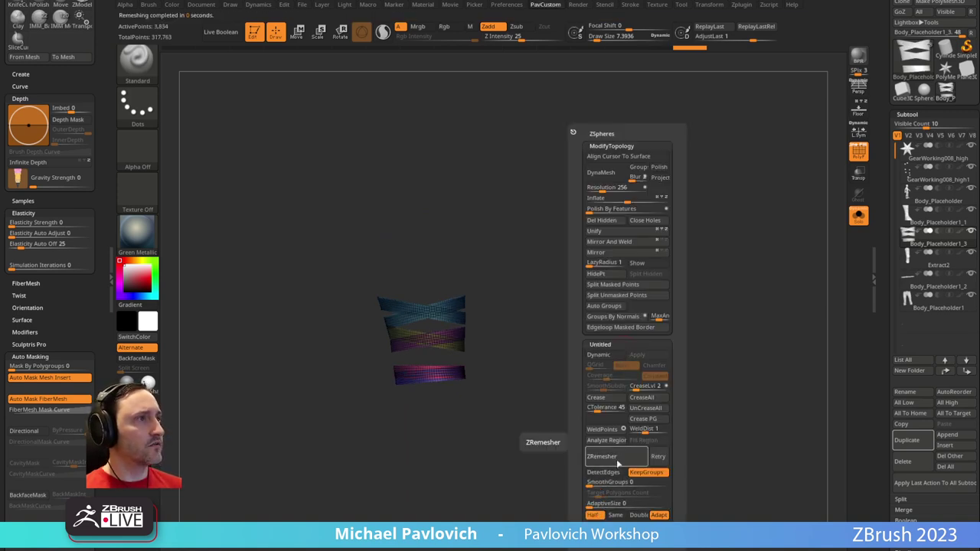
pyautogui.click(616, 459)
pyautogui.press('space')
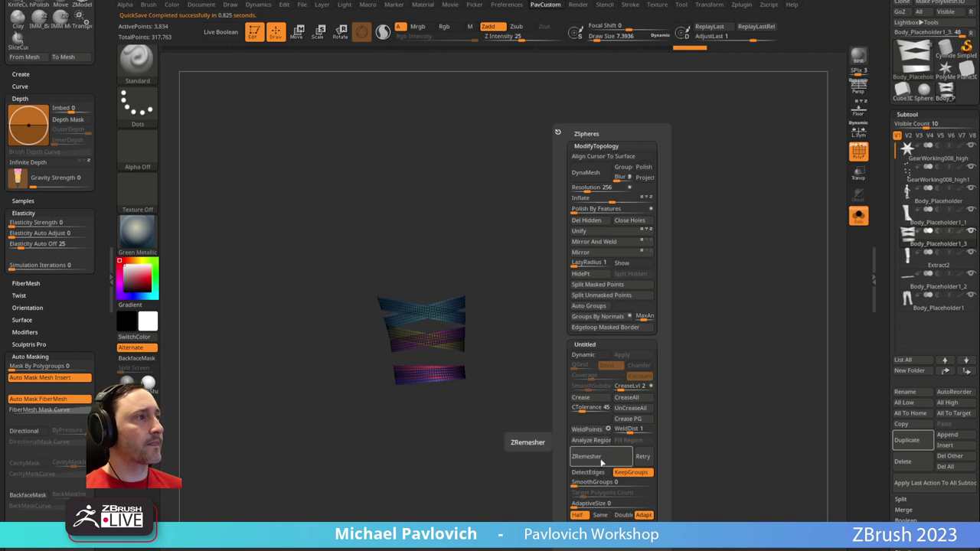
pyautogui.click(600, 458)
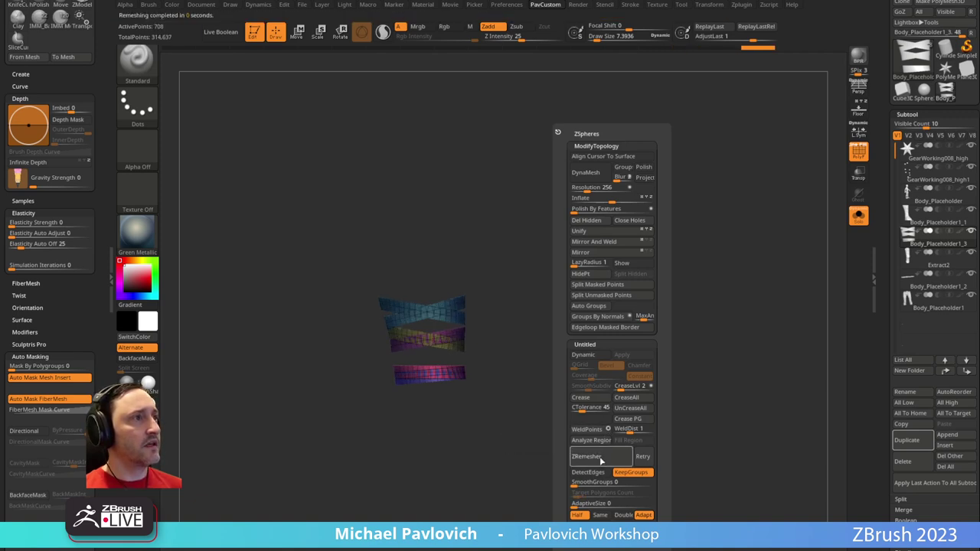
pyautogui.click(600, 458)
# Switch to the ZModeler brush for editing the remeshed bands
pyautogui.moveTo(483, 383)
pyautogui.keyDown('ctrl'); pyautogui.mouseDown(button='right')
pyautogui.moveTo(614, 313)
pyautogui.moveTo(597, 322)
pyautogui.mouseUp(button='right'); pyautogui.keyUp('ctrl')
pyautogui.press('b')
pyautogui.press('z')
pyautogui.press('m')
pyautogui.hotkey('shift', 'f')
pyautogui.moveTo(500, 212); pyautogui.dragTo(534, 239)
# Try to thicken the bands with the QMesh action on Polygroup All
pyautogui.press('space')
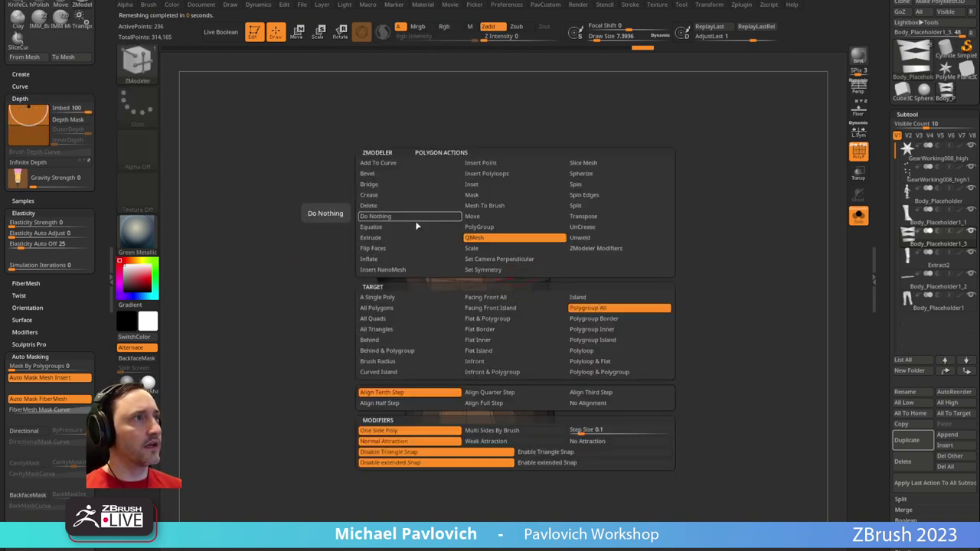
pyautogui.click(473, 238)
pyautogui.moveTo(534, 297); pyautogui.dragTo(533, 301)
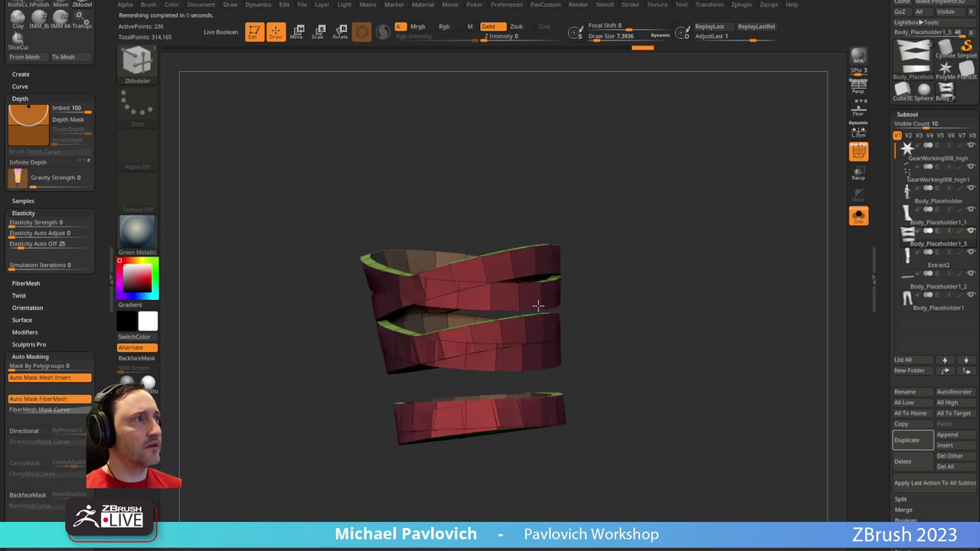
pyautogui.hotkey('ctrl', 'z')
# Thicken the bands with the Extrude action on Polygroup All and turn on dynamic subdivision
pyautogui.press('space')
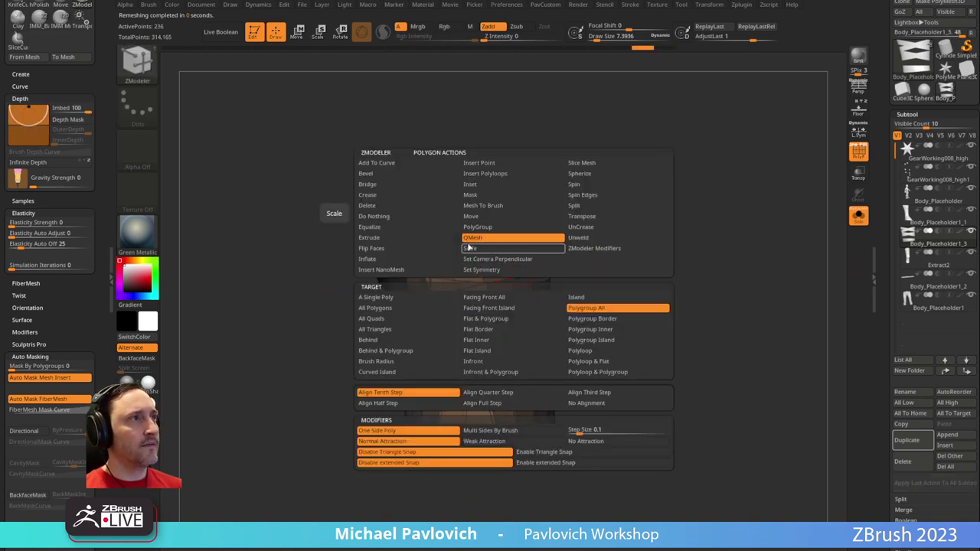
pyautogui.click(575, 297)
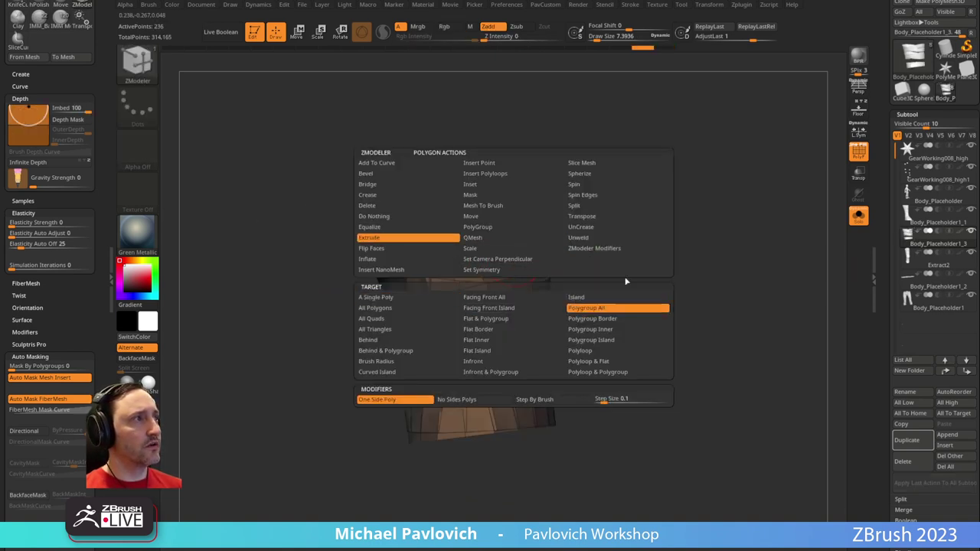
pyautogui.moveTo(501, 286); pyautogui.dragTo(517, 281)
pyautogui.moveTo(514, 278); pyautogui.dragTo(585, 312, button='right')
pyautogui.press('d')
pyautogui.moveTo(592, 247); pyautogui.dragTo(476, 306, button='right')
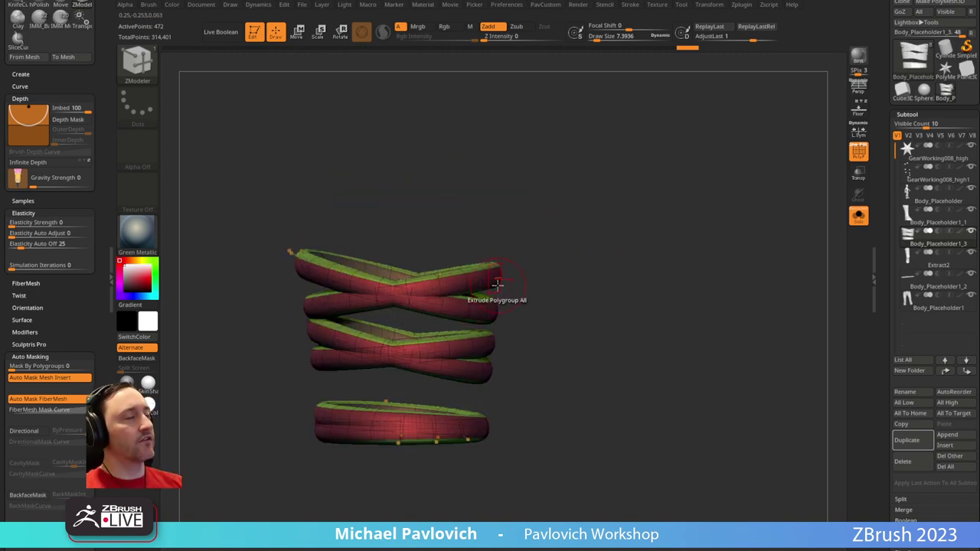
# Leave Solo mode and turn off PolyFrame to show the straps together with the boot and panels
pyautogui.click(867, 218)
pyautogui.hotkey('shift', 'f')
pyautogui.moveTo(698, 196); pyautogui.dragTo(667, 242, button='right')
pyautogui.press('3')
pyautogui.moveTo(662, 201); pyautogui.dragTo(651, 199)
pyautogui.moveTo(536, 248)
pyautogui.mouseDown(button='right')
pyautogui.moveTo(564, 253)
pyautogui.moveTo(531, 246)
pyautogui.mouseUp(button='right')
pyautogui.press('3')
# Mask every strap except one of the uppermost crossing pair and shift that strap with the move gizmo
pyautogui.press('w')
pyautogui.keyDown('ctrl'); pyautogui.click(459, 288); pyautogui.keyUp('ctrl')
pyautogui.moveTo(498, 263)
pyautogui.mouseDown()
pyautogui.moveTo(506, 276)
pyautogui.moveTo(499, 259)
pyautogui.mouseUp()
pyautogui.press('q')
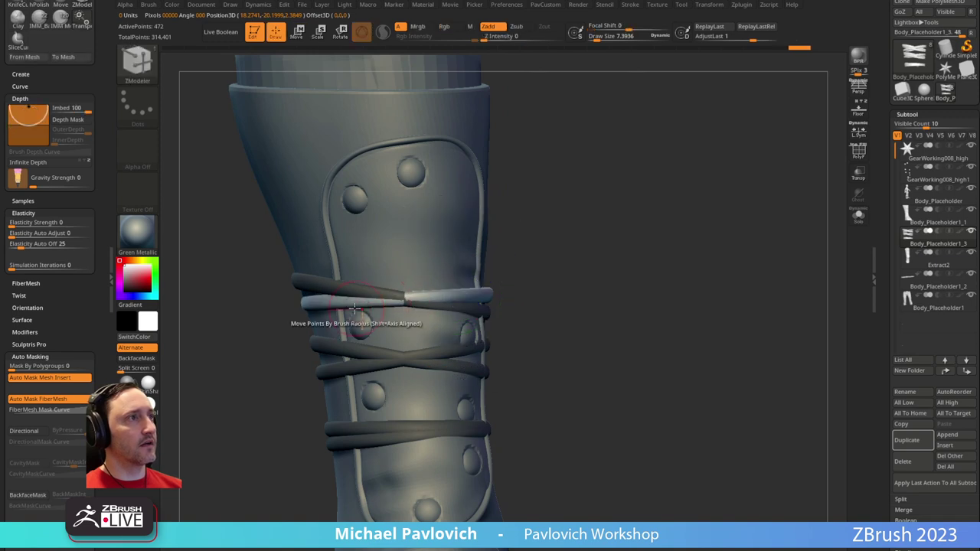
# Switch to the Move brush with a draw size of about 27
pyautogui.press('s')
pyautogui.press('b')
pyautogui.press('m')
pyautogui.press('v')
pyautogui.press('s')
pyautogui.click(300, 301)
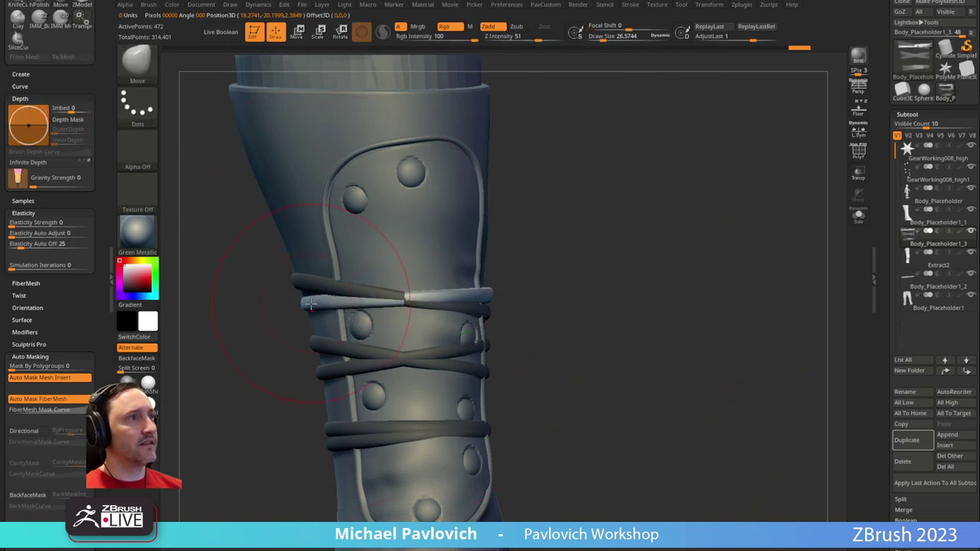
# Raise the draw size to about 52 and reshape the unmasked strap around the boot
pyautogui.moveTo(391, 263); pyautogui.dragTo(419, 282, button='right')
pyautogui.press('s')
pyautogui.click(422, 287)
pyautogui.moveTo(424, 292); pyautogui.dragTo(434, 299)
pyautogui.moveTo(483, 269)
pyautogui.mouseDown(button='right')
pyautogui.moveTo(539, 253)
pyautogui.moveTo(312, 305)
pyautogui.mouseUp(button='right')
pyautogui.moveTo(294, 296); pyautogui.dragTo(298, 312)
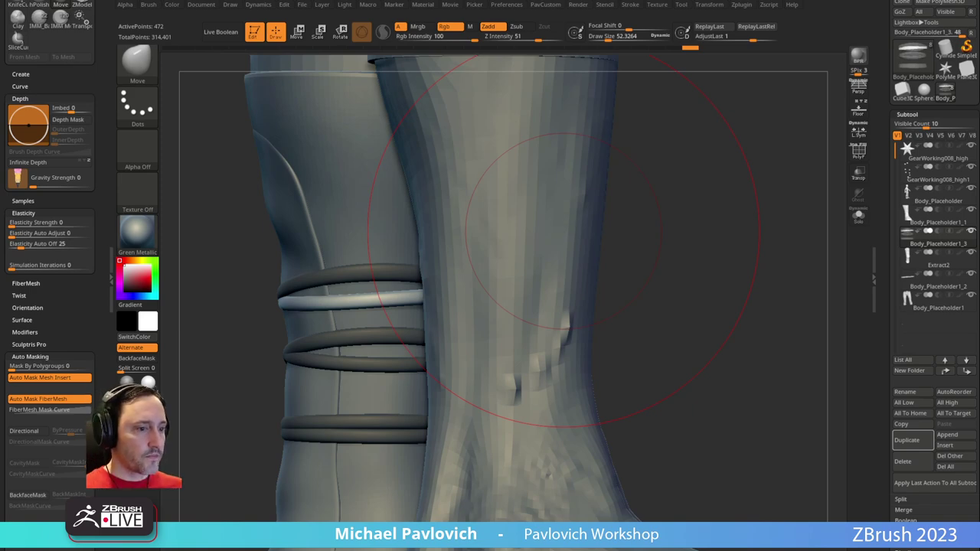
# Clear the mask and switch to the Knot insert brush with a draw size of 1
pyautogui.press('b')
pyautogui.press('k')
pyautogui.press('n')
pyautogui.moveTo(709, 189); pyautogui.dragTo(660, 256)
pyautogui.moveTo(659, 259)
pyautogui.keyDown('ctrl'); pyautogui.mouseDown()
pyautogui.moveTo(647, 274)
pyautogui.moveTo(617, 275)
pyautogui.moveTo(615, 303)
pyautogui.mouseUp(); pyautogui.keyUp('ctrl')
pyautogui.press('s')
pyautogui.press('b')
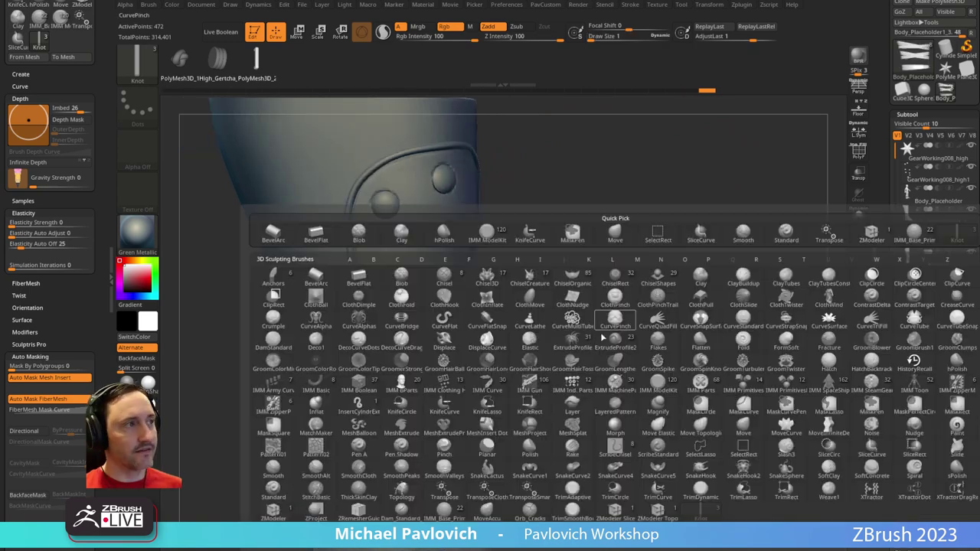
pyautogui.click(698, 517)
# Try to insert the High_Gertcha mesh from the Knot brush where the straps cross
pyautogui.press('m')
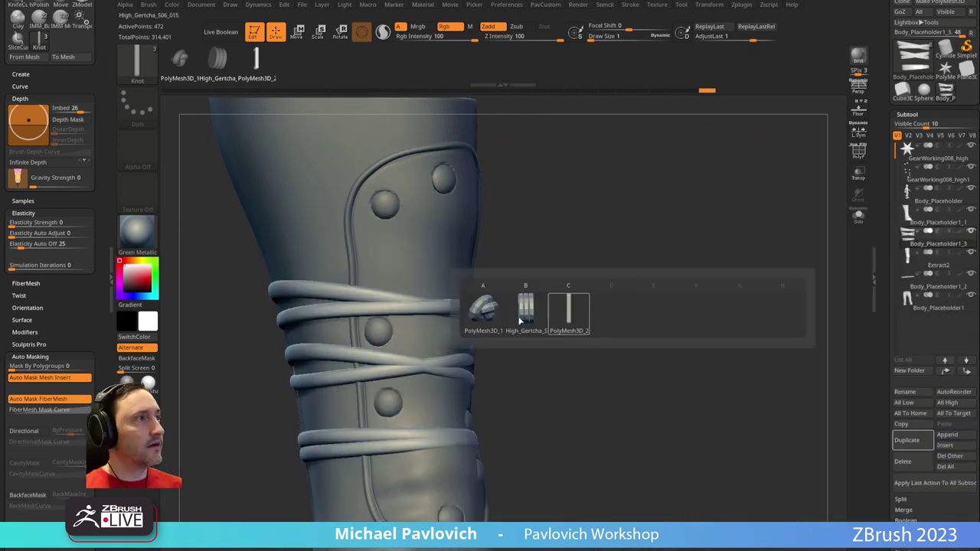
pyautogui.click(537, 320)
pyautogui.moveTo(424, 359); pyautogui.dragTo(468, 352)
pyautogui.moveTo(586, 315); pyautogui.dragTo(566, 320)
pyautogui.hotkey('ctrl', 'z')
# Insert the PolyMesh3D_1 knot where the middle straps cross and reposition it with the move gizmo
pyautogui.press('m')
pyautogui.click(419, 364)
pyautogui.moveTo(515, 356); pyautogui.dragTo(454, 362)
pyautogui.moveTo(528, 361); pyautogui.dragTo(451, 355, button='right')
pyautogui.press('w')
pyautogui.moveTo(452, 336)
pyautogui.mouseDown()
pyautogui.moveTo(462, 342)
pyautogui.moveTo(473, 326)
pyautogui.moveTo(502, 332)
pyautogui.mouseUp()
pyautogui.press('q')
# Clear the mask, make the Extract2 panels active and set the Standard brush's draw size to about 27
pyautogui.moveTo(659, 304); pyautogui.dragTo(741, 312, button='right')
pyautogui.keyDown('ctrl'); pyautogui.moveTo(700, 321); pyautogui.dragTo(689, 334); pyautogui.keyUp('ctrl')
pyautogui.moveTo(688, 334)
pyautogui.keyDown('ctrl'); pyautogui.mouseDown(button='right')
pyautogui.moveTo(674, 308)
pyautogui.moveTo(648, 312)
pyautogui.mouseUp(button='right'); pyautogui.keyUp('ctrl')
pyautogui.keyDown('alt'); pyautogui.click(538, 317); pyautogui.keyUp('alt')
pyautogui.moveTo(594, 291); pyautogui.dragTo(551, 307, button='right')
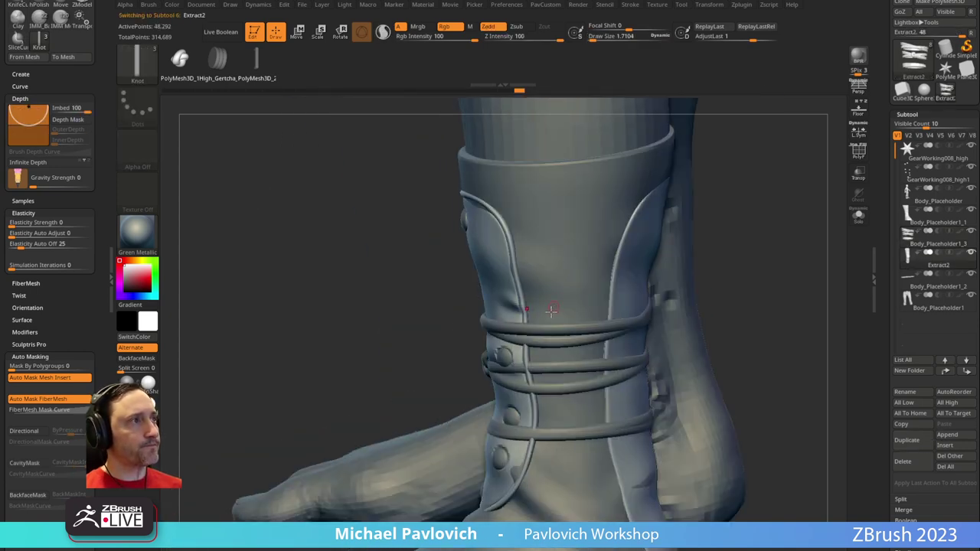
pyautogui.click(568, 303)
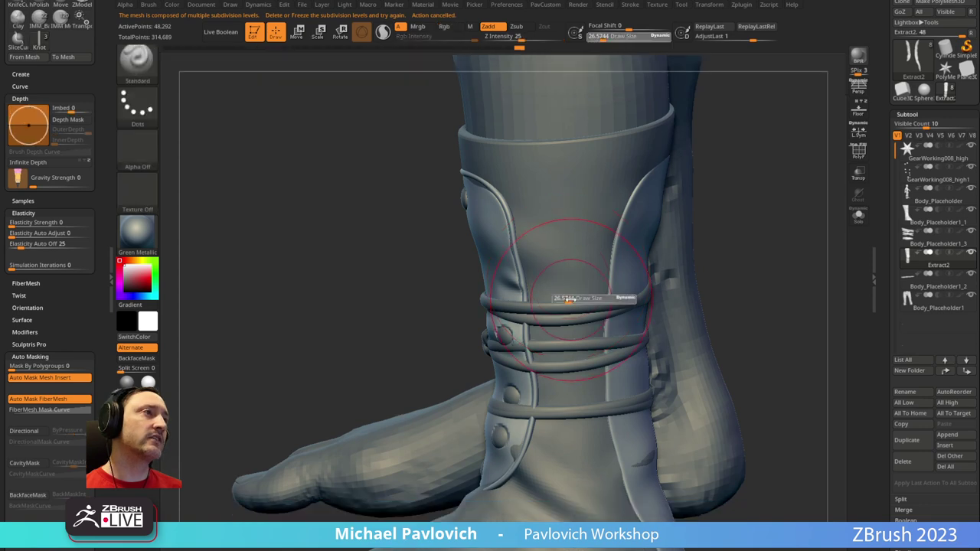
# Make the boot mesh active and build up its surface around the upper strap with a draw size of about 10
pyautogui.keyDown('alt'); pyautogui.click(735, 238); pyautogui.keyUp('alt')
pyautogui.moveTo(530, 315); pyautogui.dragTo(596, 314)
pyautogui.moveTo(742, 280); pyautogui.dragTo(632, 365)
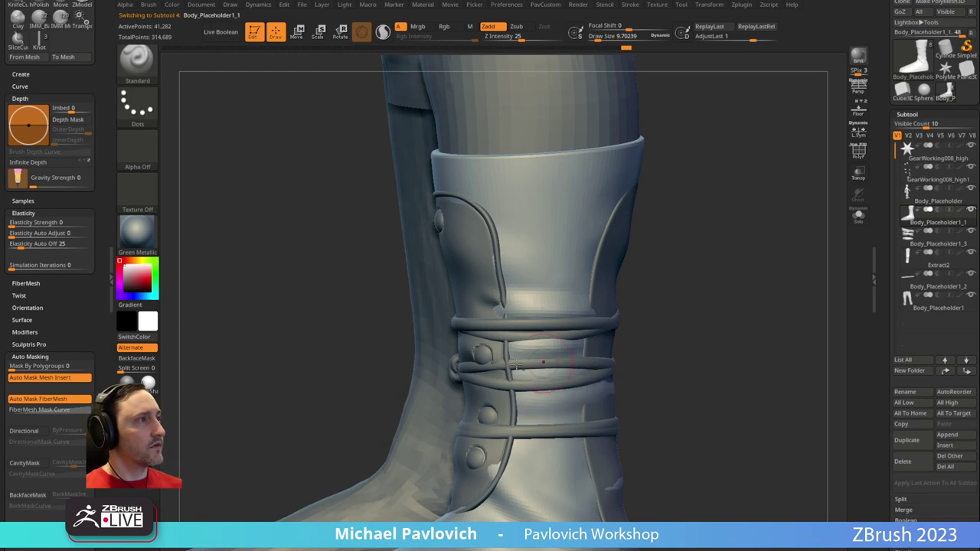
pyautogui.moveTo(673, 296)
pyautogui.mouseDown()
pyautogui.moveTo(680, 299)
pyautogui.moveTo(490, 320)
pyautogui.moveTo(612, 375)
pyautogui.mouseUp()
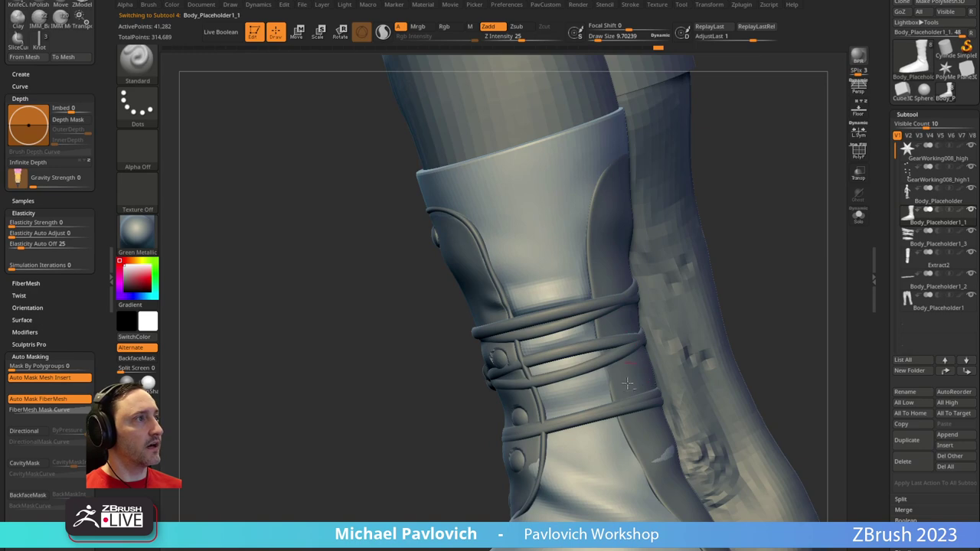
pyautogui.moveTo(734, 306); pyautogui.dragTo(687, 299)
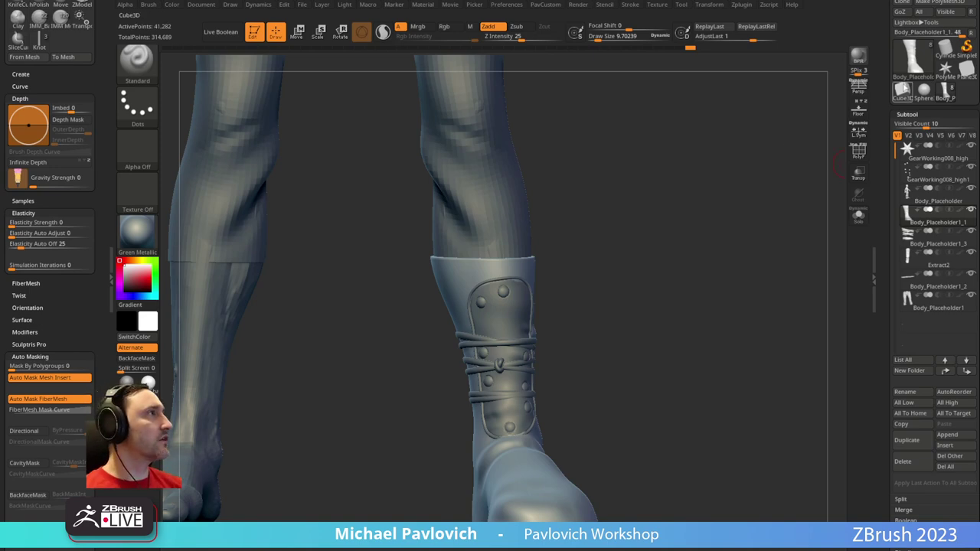
# Switch to the Helix3D primitive and flatten its radius profile so the coils run in a straight, even column
pyautogui.click(911, 61)
pyautogui.click(814, 126)
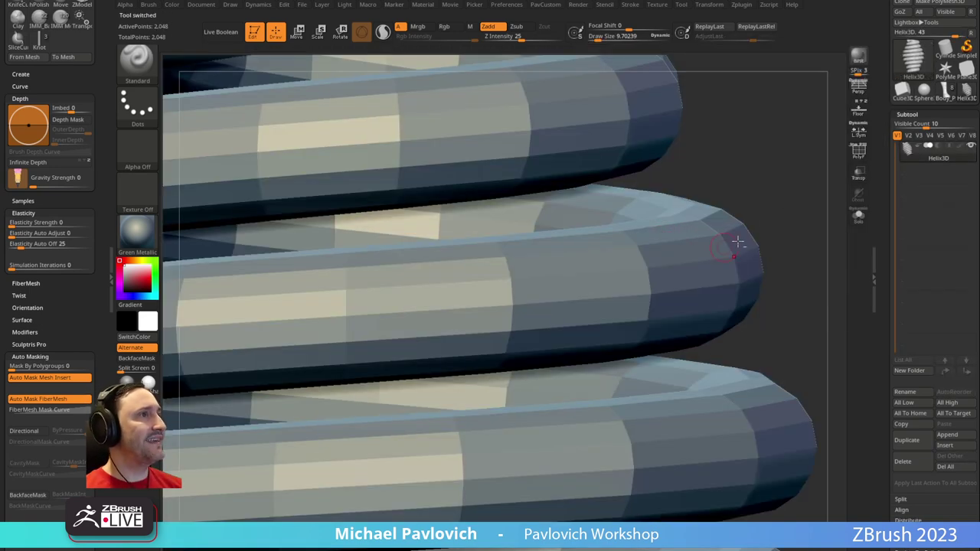
pyautogui.moveTo(868, 254); pyautogui.dragTo(878, 109)
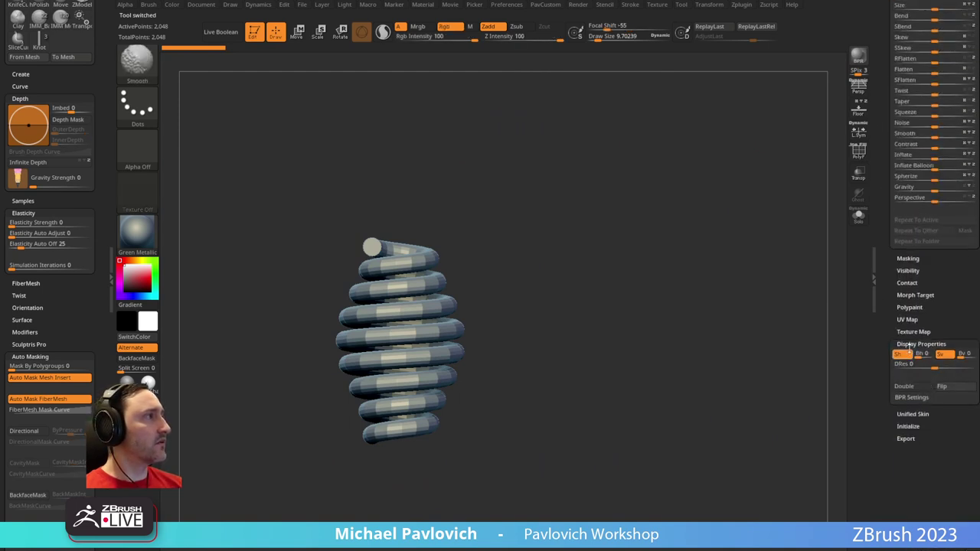
pyautogui.keyDown('shift'); pyautogui.click(911, 343); pyautogui.keyUp('shift')
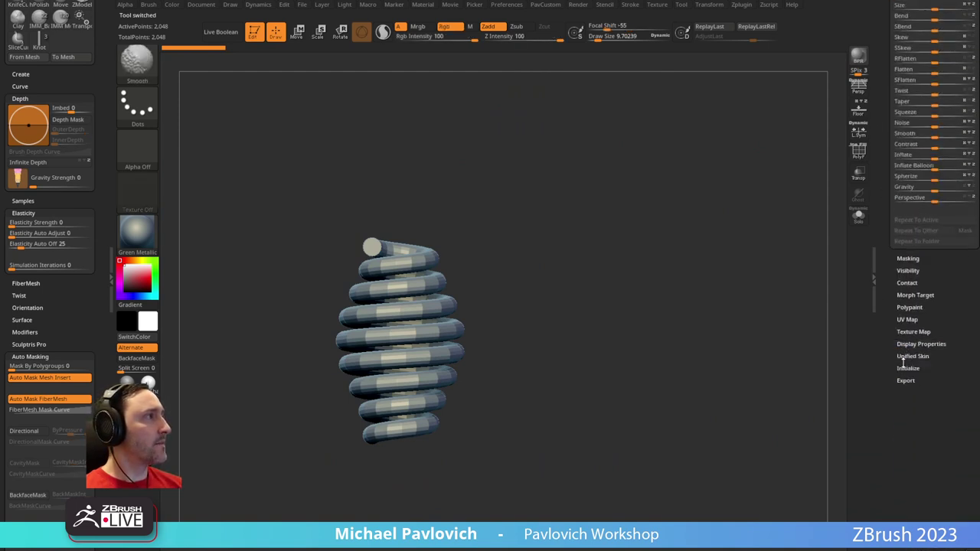
pyautogui.click(905, 365)
pyautogui.click(923, 375)
pyautogui.moveTo(929, 391); pyautogui.dragTo(774, 390)
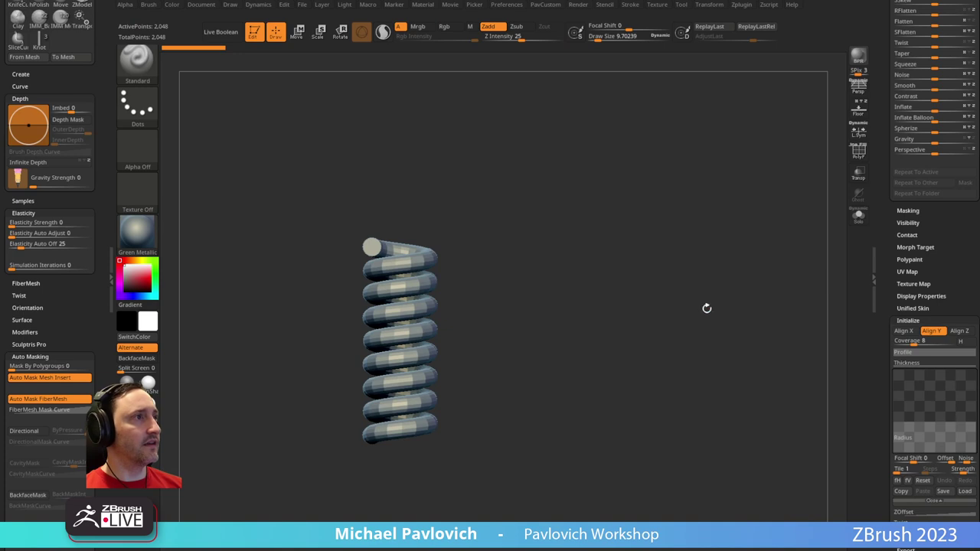
# Convert the helix to a PolyMesh3D and insert it as a subtool of the character
pyautogui.keyDown('alt'); pyautogui.moveTo(633, 286); pyautogui.dragTo(672, 304); pyautogui.keyUp('alt')
pyautogui.moveTo(883, 229); pyautogui.dragTo(881, 490)
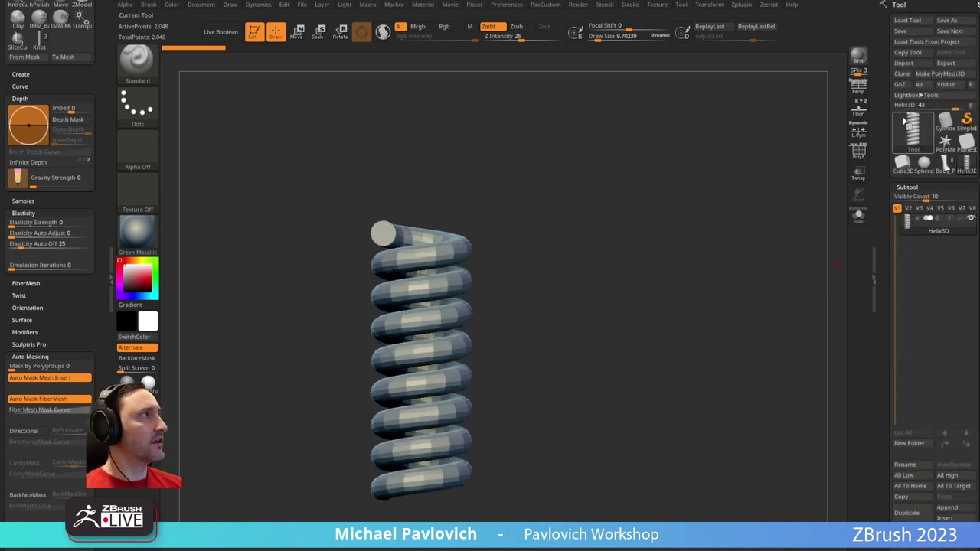
pyautogui.click(924, 74)
pyautogui.click(945, 164)
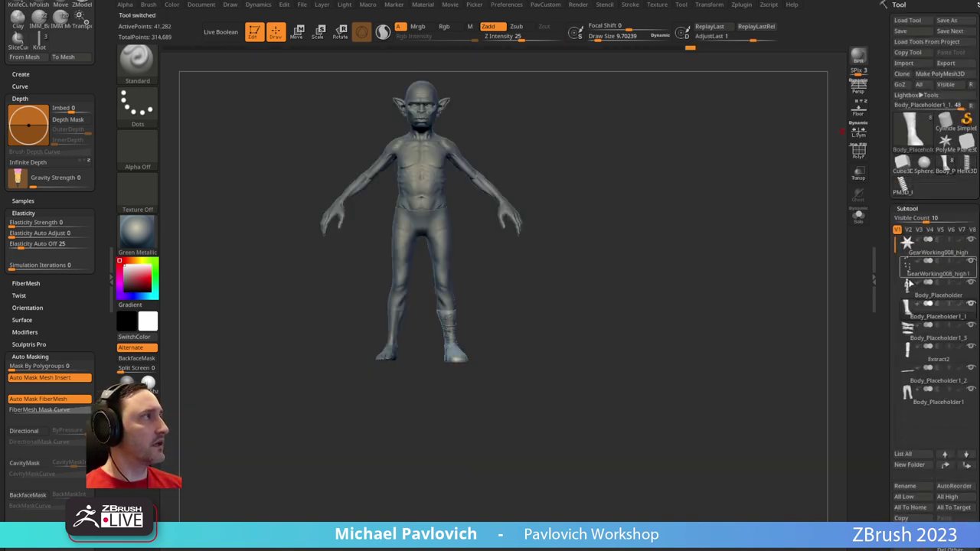
pyautogui.click(954, 529)
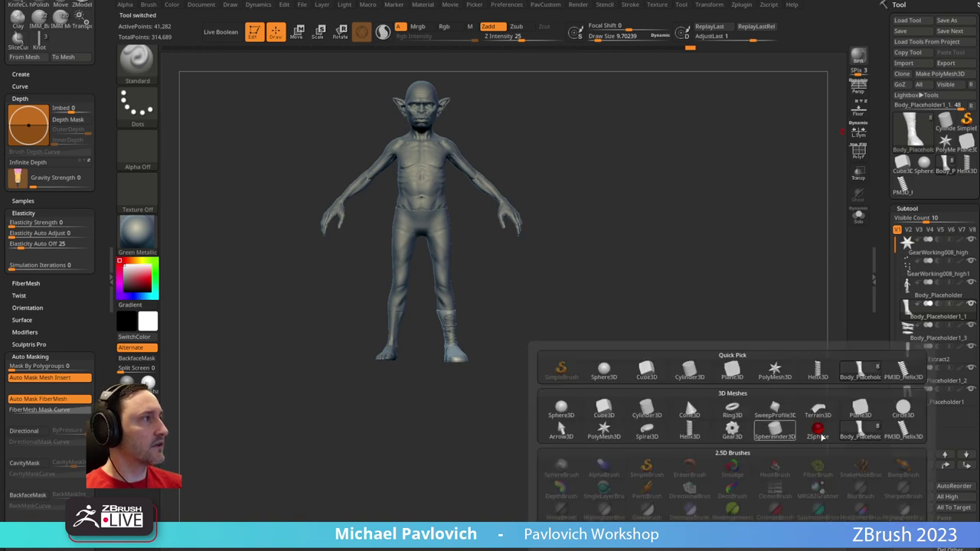
pyautogui.click(903, 431)
# Move, scale and rotate the helix with the gizmo so it wraps around the character's forearm
pyautogui.press('w')
pyautogui.moveTo(433, 334); pyautogui.dragTo(339, 351)
pyautogui.moveTo(434, 335); pyautogui.dragTo(394, 298)
pyautogui.moveTo(427, 267); pyautogui.dragTo(570, 77)
pyautogui.keyDown('alt'); pyautogui.moveTo(664, 63); pyautogui.dragTo(647, 221, button='right'); pyautogui.keyUp('alt')
pyautogui.moveTo(647, 221); pyautogui.dragTo(575, 214, button='right')
pyautogui.moveTo(518, 215); pyautogui.dragTo(541, 203)
pyautogui.moveTo(562, 184); pyautogui.dragTo(555, 234, button='right')
pyautogui.moveTo(548, 236); pyautogui.dragTo(543, 261)
pyautogui.moveTo(623, 203); pyautogui.dragTo(563, 172, button='right')
pyautogui.moveTo(545, 229); pyautogui.dragTo(548, 243)
pyautogui.moveTo(542, 285); pyautogui.dragTo(544, 288)
pyautogui.press('q')
pyautogui.moveTo(471, 224); pyautogui.dragTo(601, 203)
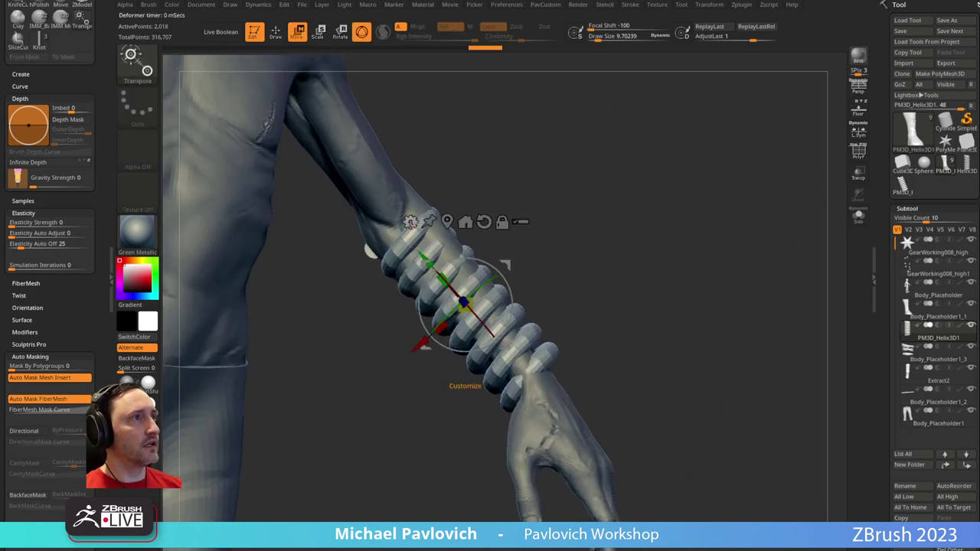
# Add a Bend Curve deformer to the helix and adjust its points to follow the forearm and narrow toward the wrist
pyautogui.click(410, 222)
pyautogui.click(503, 252)
pyautogui.moveTo(667, 241); pyautogui.dragTo(662, 205)
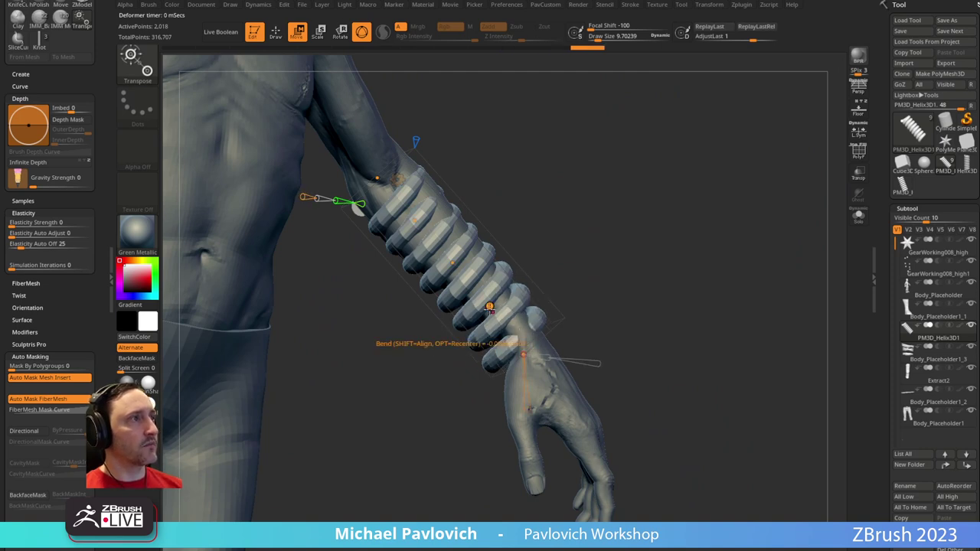
pyautogui.moveTo(451, 260); pyautogui.dragTo(455, 258)
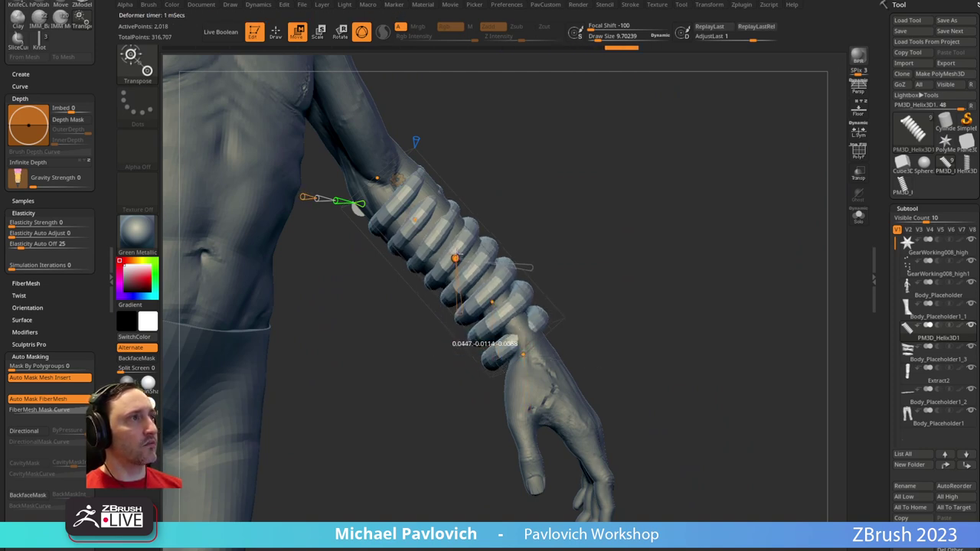
pyautogui.moveTo(414, 220); pyautogui.dragTo(417, 218)
pyautogui.moveTo(377, 176)
pyautogui.mouseDown()
pyautogui.moveTo(388, 169)
pyautogui.moveTo(380, 176)
pyautogui.mouseUp()
pyautogui.moveTo(613, 186); pyautogui.dragTo(528, 351)
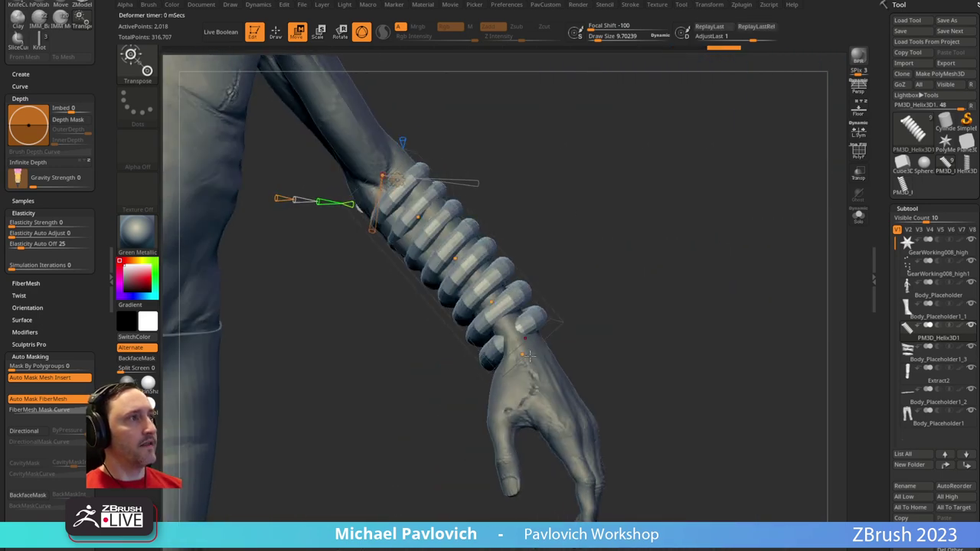
pyautogui.moveTo(597, 313); pyautogui.dragTo(585, 303)
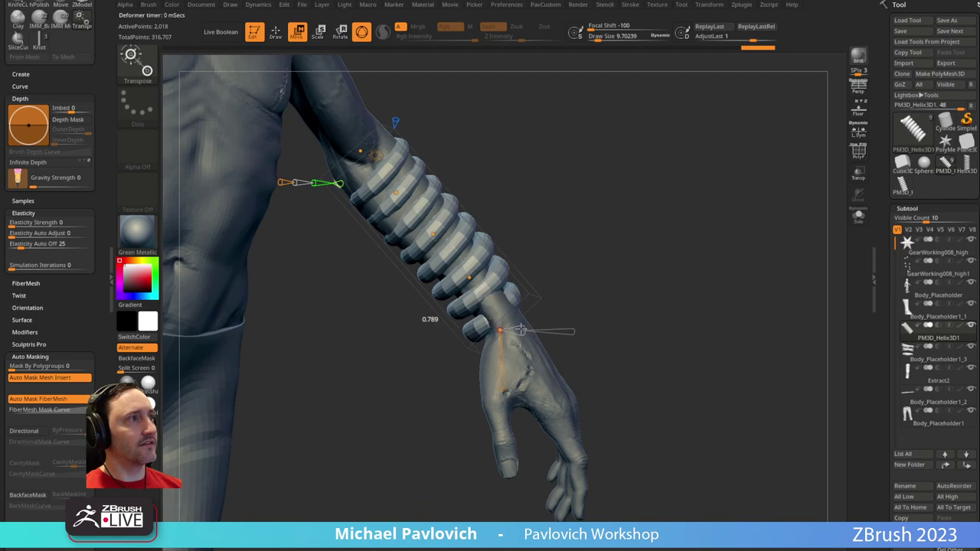
pyautogui.moveTo(579, 293); pyautogui.dragTo(530, 285)
pyautogui.moveTo(478, 323); pyautogui.dragTo(517, 248)
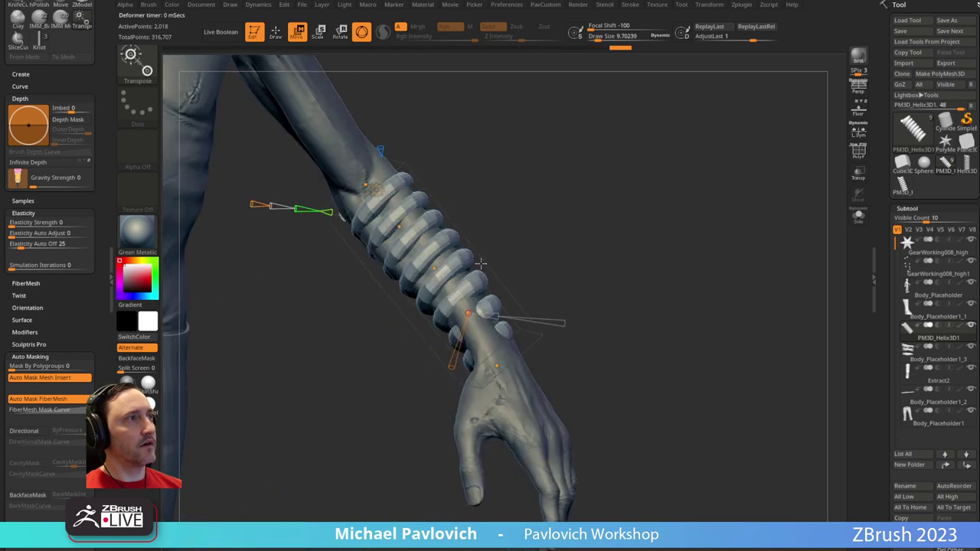
# Leave the deformer and pull the coils onto the wrist with the Move brush at a draw size of about 36
pyautogui.press('q')
pyautogui.moveTo(582, 326); pyautogui.dragTo(456, 344)
pyautogui.press('b')
pyautogui.press('m')
pyautogui.press('v')
pyautogui.moveTo(423, 377)
pyautogui.mouseDown()
pyautogui.moveTo(463, 356)
pyautogui.moveTo(433, 361)
pyautogui.moveTo(477, 346)
pyautogui.mouseUp()
pyautogui.press('s')
pyautogui.moveTo(605, 333)
pyautogui.mouseDown()
pyautogui.moveTo(495, 320)
pyautogui.moveTo(509, 339)
pyautogui.moveTo(557, 352)
pyautogui.mouseUp()
pyautogui.press('s')
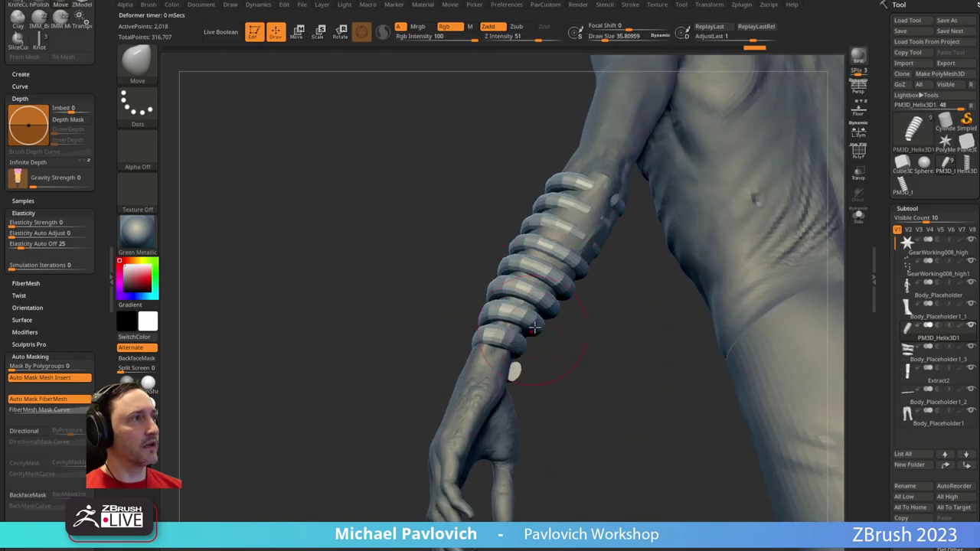
pyautogui.moveTo(551, 307); pyautogui.dragTo(544, 303)
pyautogui.moveTo(581, 306); pyautogui.dragTo(547, 315)
# Fit the remaining coils closely around the forearm with the Move brush at a draw size of about 41
pyautogui.press('s')
pyautogui.moveTo(554, 325)
pyautogui.mouseDown()
pyautogui.moveTo(549, 316)
pyautogui.moveTo(522, 335)
pyautogui.mouseUp()
pyautogui.moveTo(552, 366)
pyautogui.mouseDown()
pyautogui.moveTo(543, 362)
pyautogui.moveTo(544, 377)
pyautogui.mouseUp()
pyautogui.press('s')
pyautogui.moveTo(542, 378); pyautogui.dragTo(515, 330)
pyautogui.moveTo(618, 304); pyautogui.dragTo(637, 327)
pyautogui.moveTo(599, 300); pyautogui.dragTo(592, 296)
pyautogui.moveTo(525, 273)
pyautogui.mouseDown()
pyautogui.moveTo(563, 309)
pyautogui.moveTo(517, 271)
pyautogui.moveTo(514, 181)
pyautogui.mouseUp()
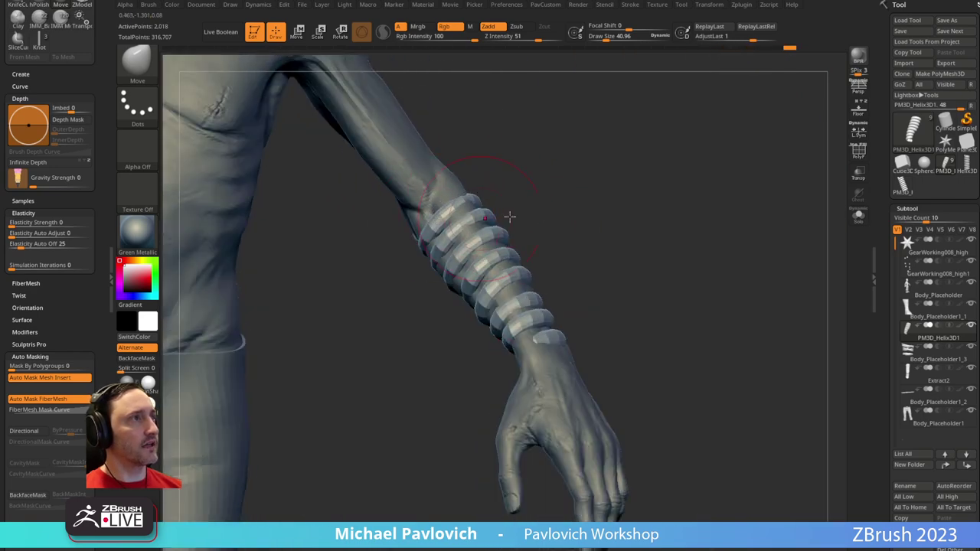
# Isolate the helix with polyframes shown and regroup it by normals with a maximum angle of 67.75
pyautogui.click(858, 152)
pyautogui.click(859, 216)
pyautogui.press('f')
pyautogui.press('s')
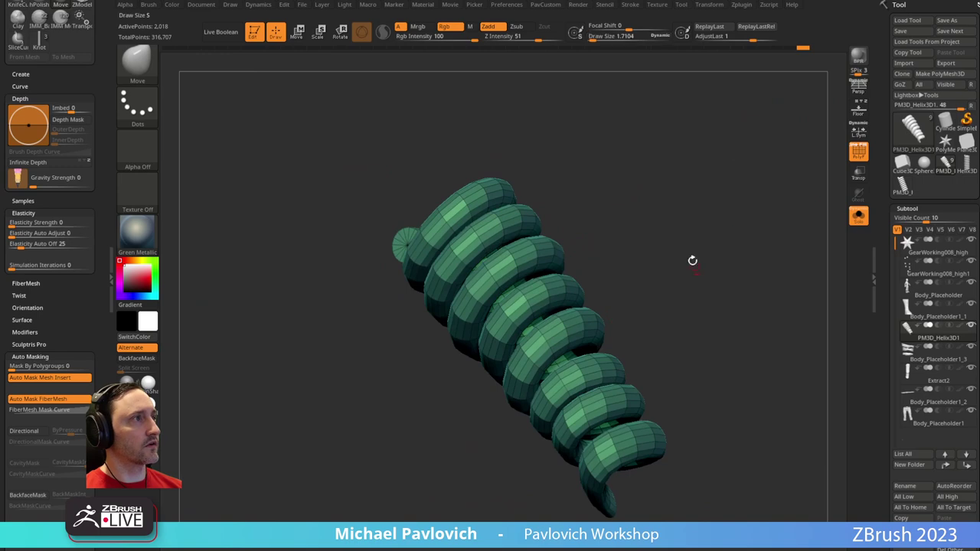
pyautogui.moveTo(733, 267); pyautogui.dragTo(643, 247)
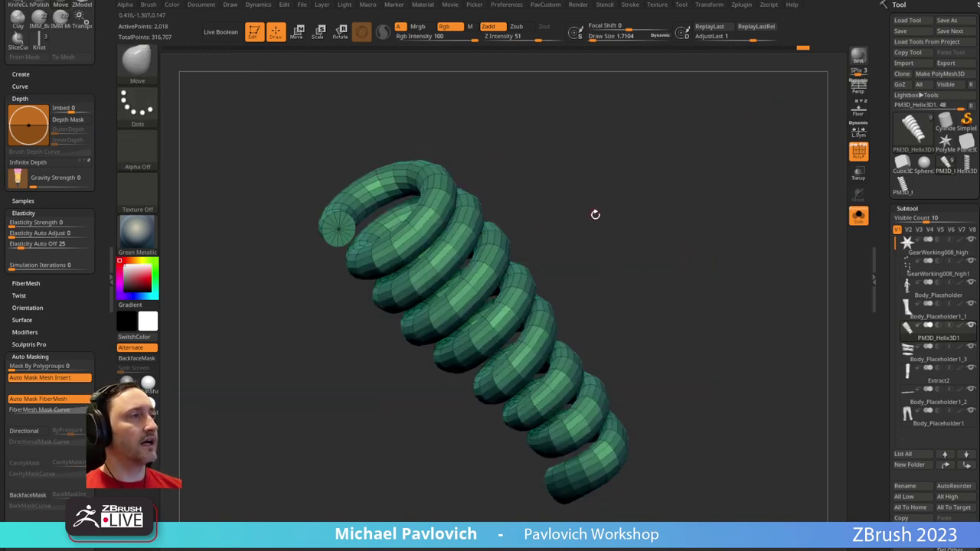
pyautogui.press('3')
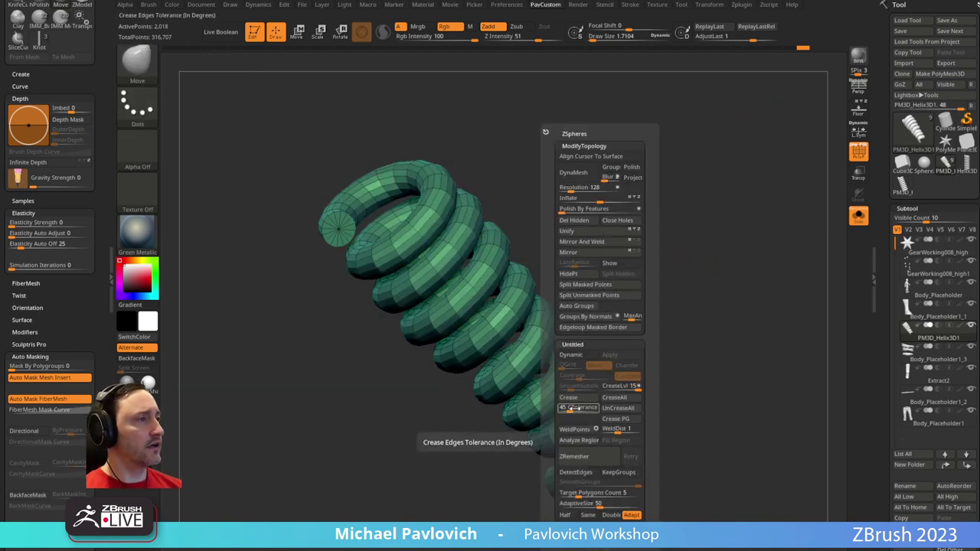
pyautogui.moveTo(571, 410); pyautogui.dragTo(575, 411)
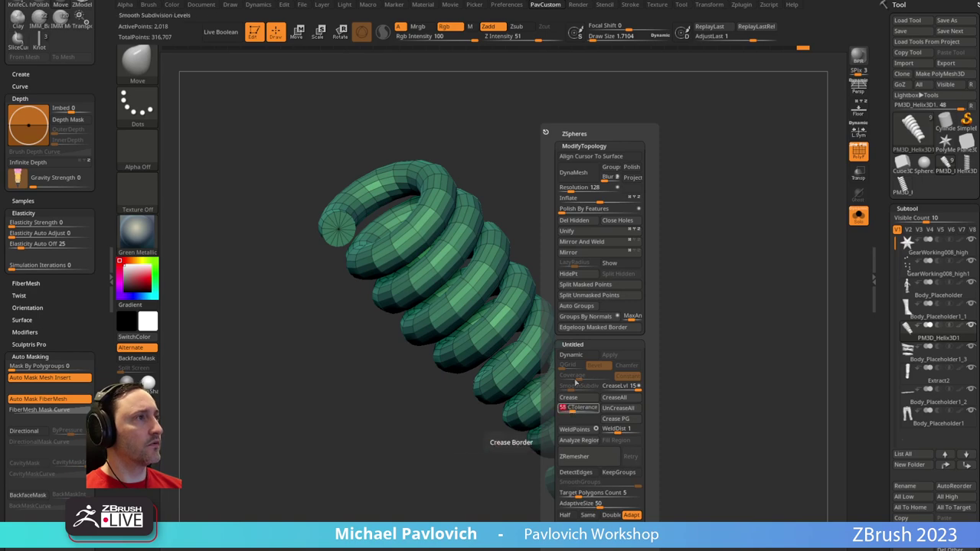
pyautogui.click(632, 316)
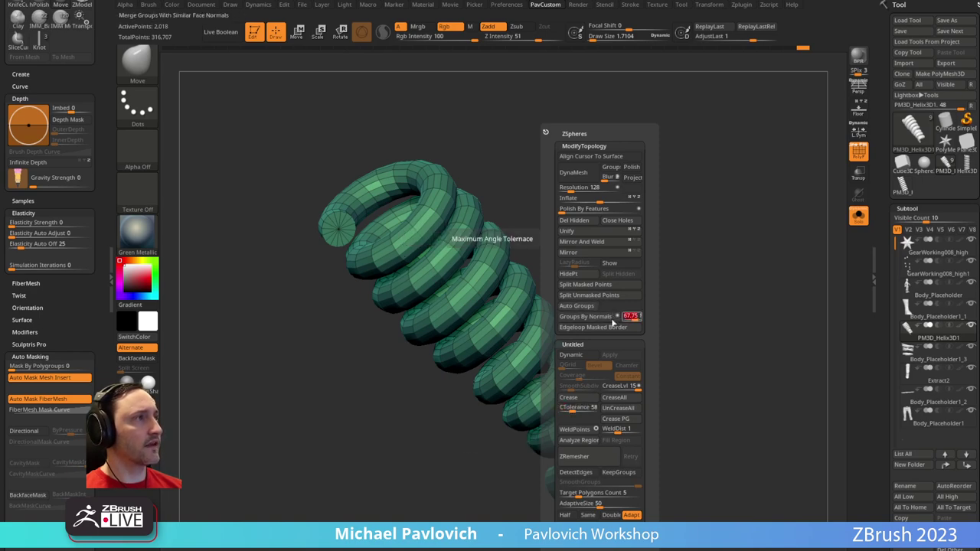
pyautogui.click(588, 316)
pyautogui.moveTo(688, 222); pyautogui.dragTo(638, 140)
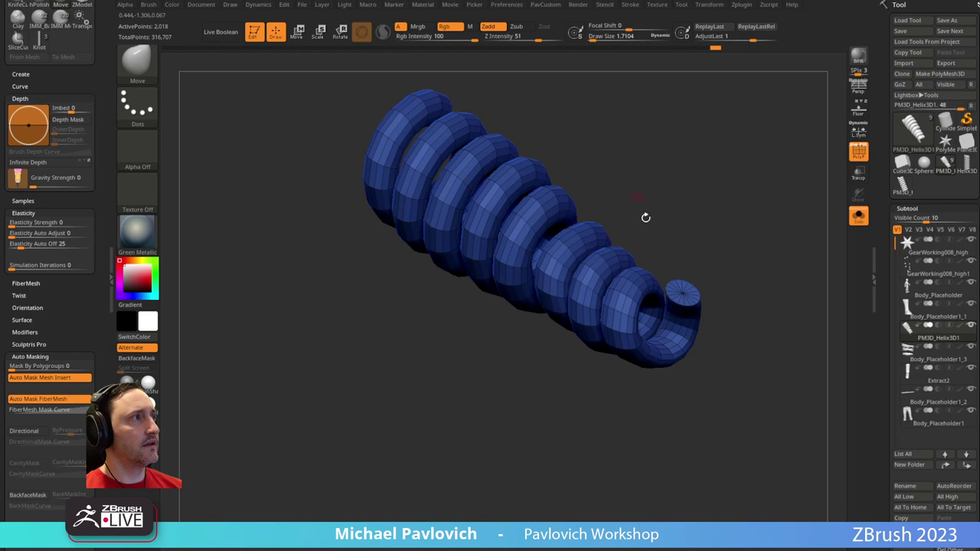
# Hide the end cap at the wide end of the helix and delete the hidden geometry
pyautogui.moveTo(711, 258); pyautogui.dragTo(478, 172)
pyautogui.keyDown('ctrl'); pyautogui.keyDown('shift'); pyautogui.click(407, 147); pyautogui.keyUp('shift'); pyautogui.keyUp('ctrl')
pyautogui.keyDown('ctrl'); pyautogui.keyDown('shift'); pyautogui.click(409, 126); pyautogui.keyUp('shift'); pyautogui.keyUp('ctrl')
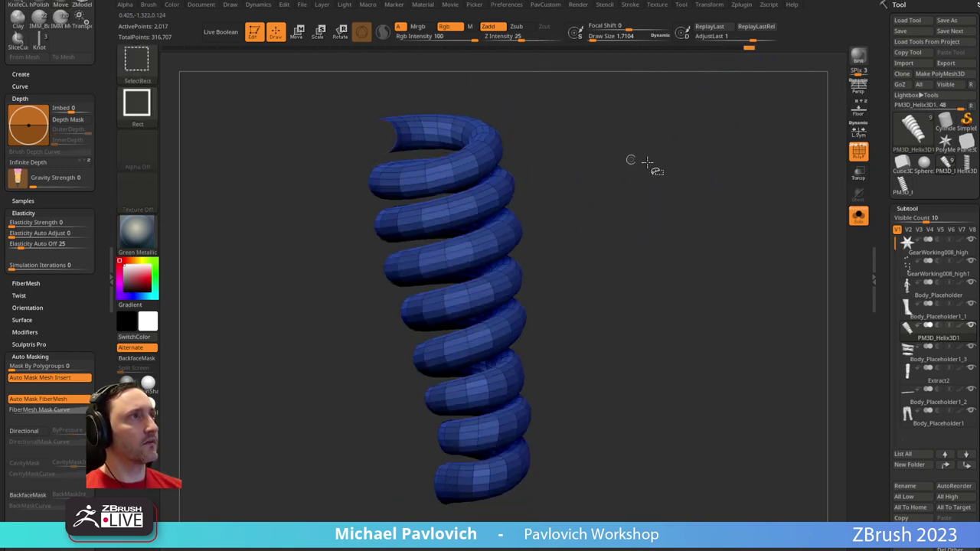
pyautogui.press('2')
pyautogui.click(638, 221)
pyautogui.moveTo(724, 229)
pyautogui.mouseDown()
pyautogui.moveTo(622, 274)
pyautogui.moveTo(616, 289)
pyautogui.moveTo(792, 208)
pyautogui.moveTo(577, 225)
pyautogui.mouseUp()
# Switch to the ZModeler brush and delete the end cap at the narrow end of the helix
pyautogui.press('b')
pyautogui.press('z')
pyautogui.press('m')
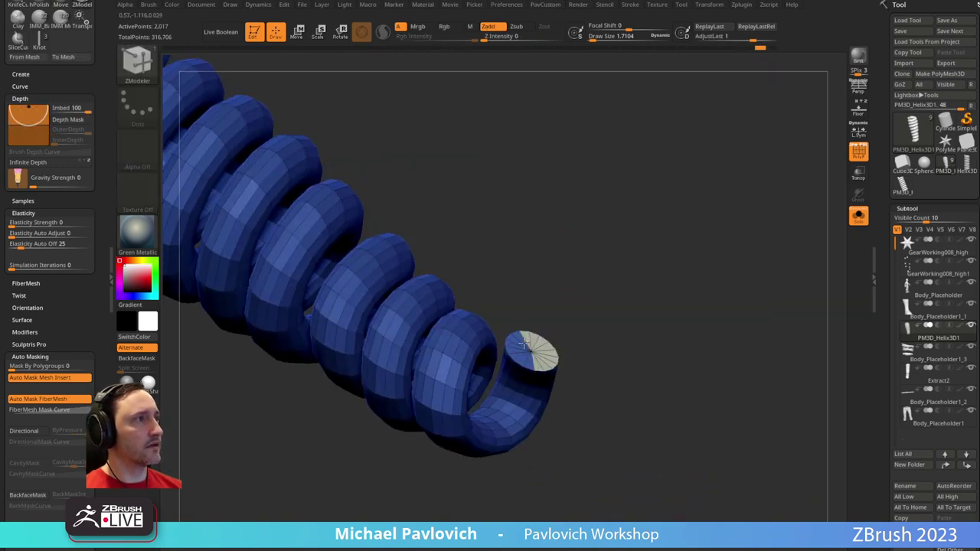
pyautogui.keyDown('ctrl'); pyautogui.keyDown('shift'); pyautogui.click(534, 357); pyautogui.keyUp('shift'); pyautogui.keyUp('ctrl')
pyautogui.keyDown('ctrl'); pyautogui.keyDown('shift'); pyautogui.moveTo(594, 300); pyautogui.dragTo(645, 302); pyautogui.keyUp('shift'); pyautogui.keyUp('ctrl')
pyautogui.press('2')
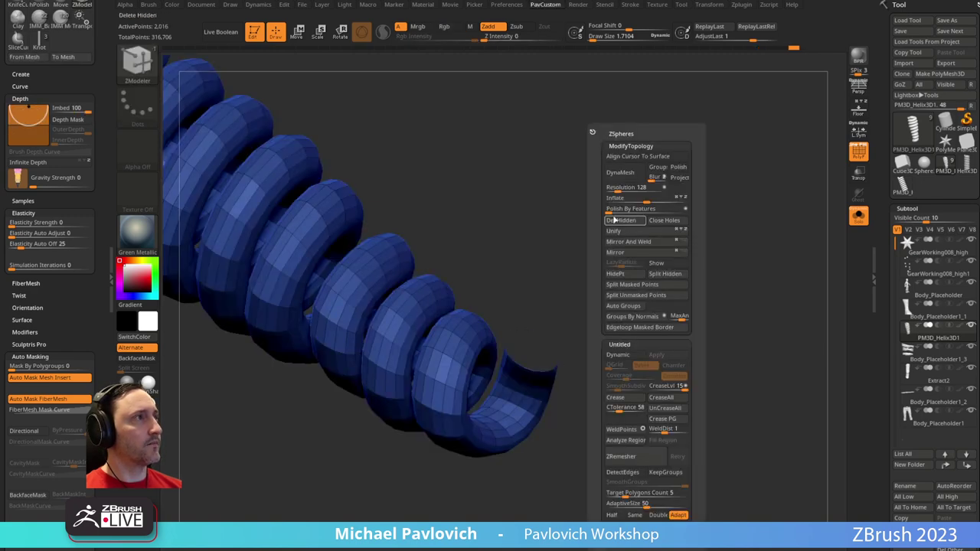
pyautogui.click(614, 219)
pyautogui.moveTo(537, 241); pyautogui.dragTo(459, 296)
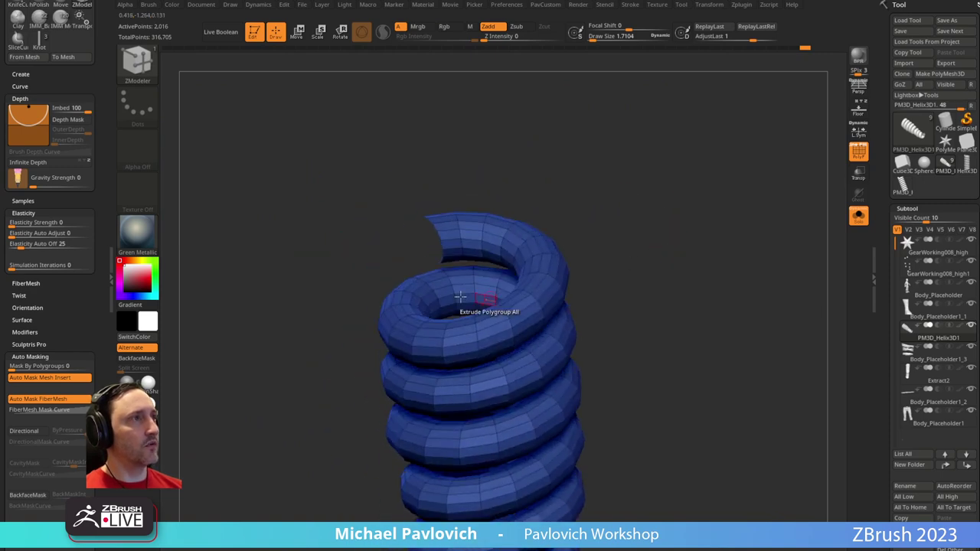
# Polygroup two neighbouring polygon loops along the outside of the helix and delete the rest of its geometry
pyautogui.press('space')
pyautogui.click(509, 321)
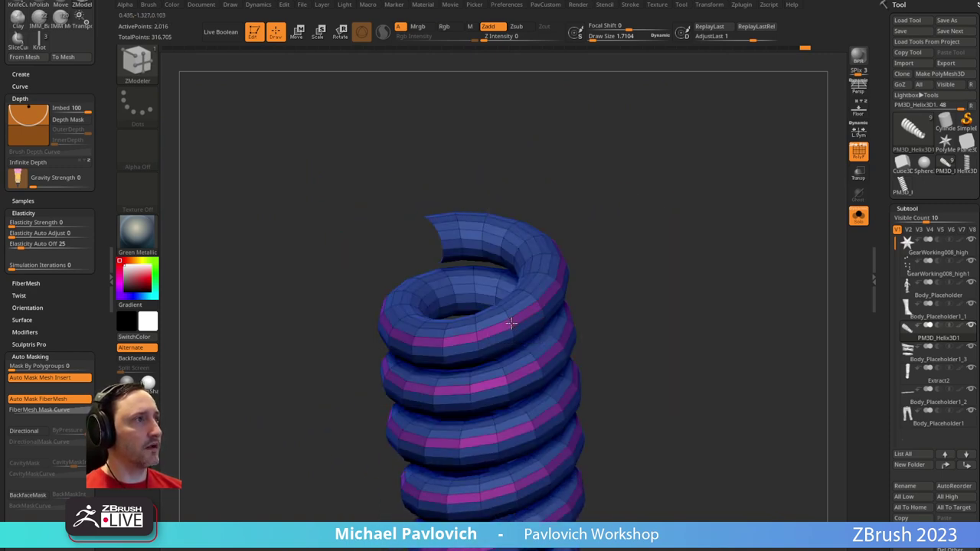
pyautogui.keyDown('ctrl'); pyautogui.keyDown('shift'); pyautogui.click(512, 331); pyautogui.keyUp('shift'); pyautogui.keyUp('ctrl')
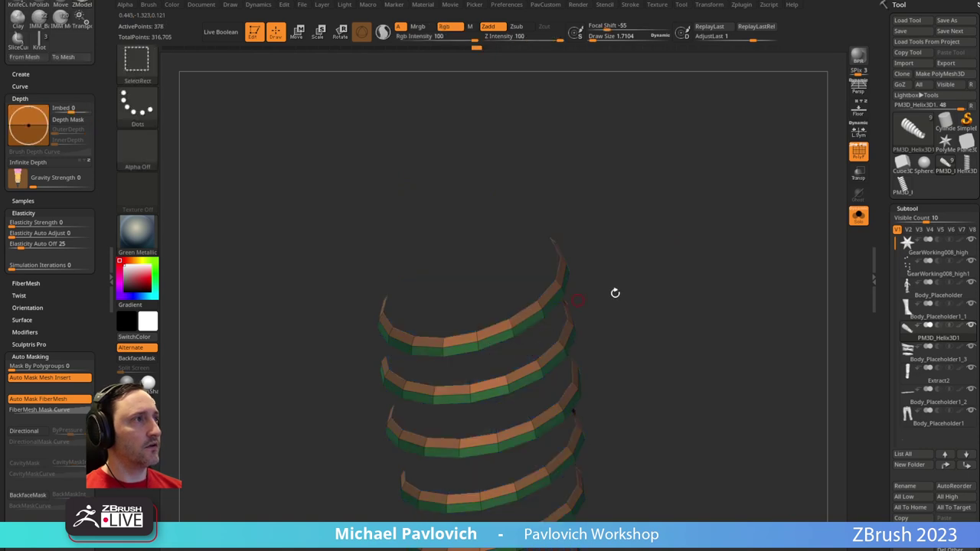
pyautogui.press('4')
pyautogui.click(640, 220)
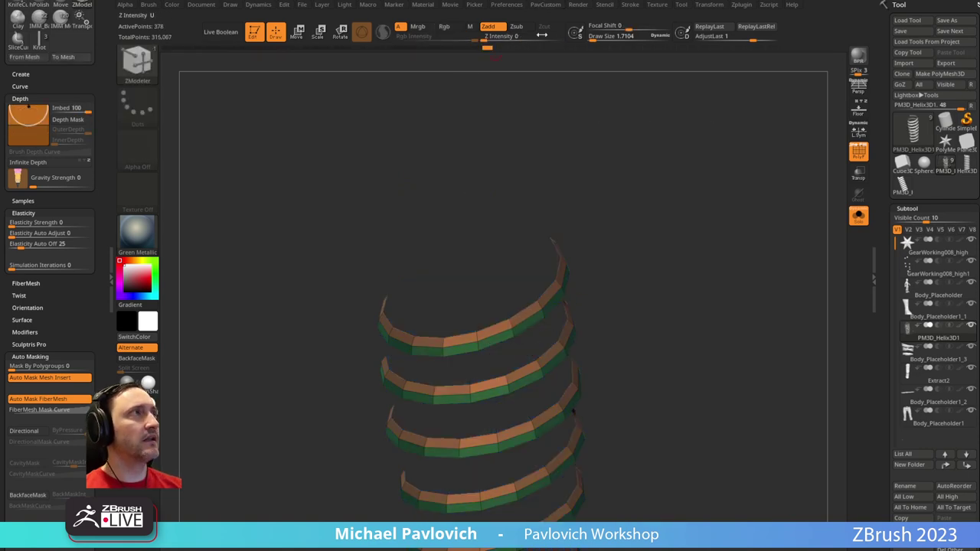
# Frame the mesh with a curve along the polygroup boundary only, leaving out borders and creased edges
pyautogui.click(629, 6)
pyautogui.moveTo(378, 55); pyautogui.dragTo(65, 94)
pyautogui.click(45, 233)
pyautogui.keyDown('shift'); pyautogui.click(31, 310); pyautogui.keyUp('shift')
pyautogui.keyDown('shift'); pyautogui.click(19, 225); pyautogui.keyUp('shift')
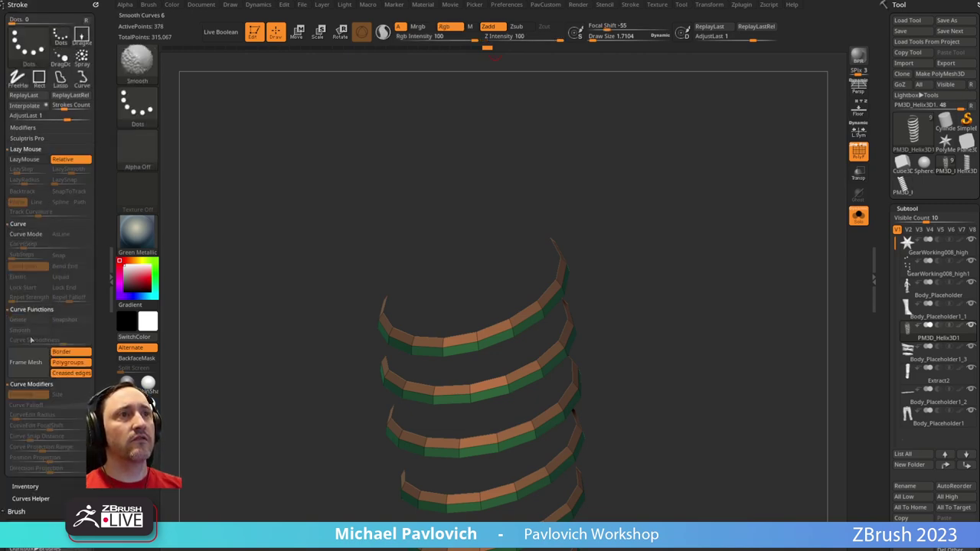
pyautogui.click(25, 366)
# Switch to the IMM Curve brush and choose the Bracelet Link insert mesh
pyautogui.press('b')
pyautogui.press('c')
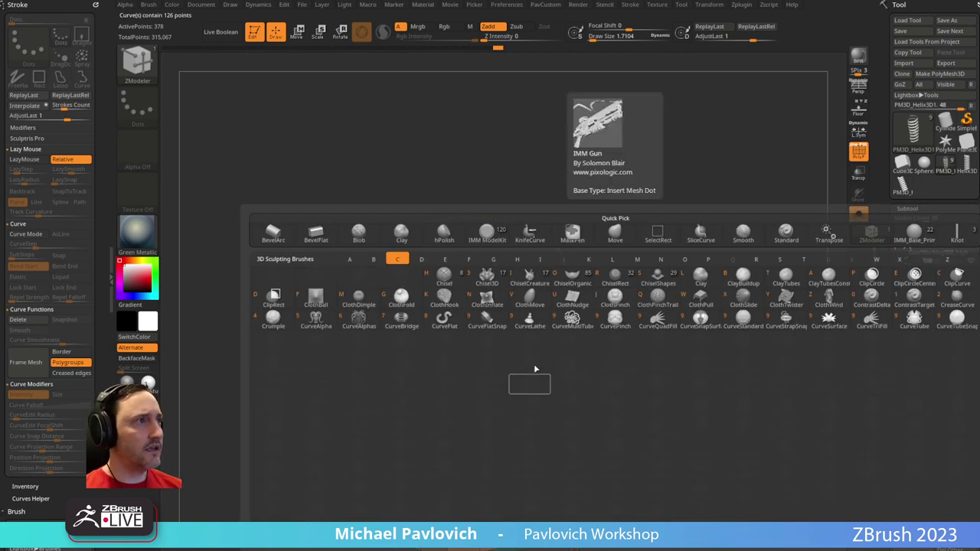
pyautogui.press('b')
pyautogui.press('i')
pyautogui.press('c')
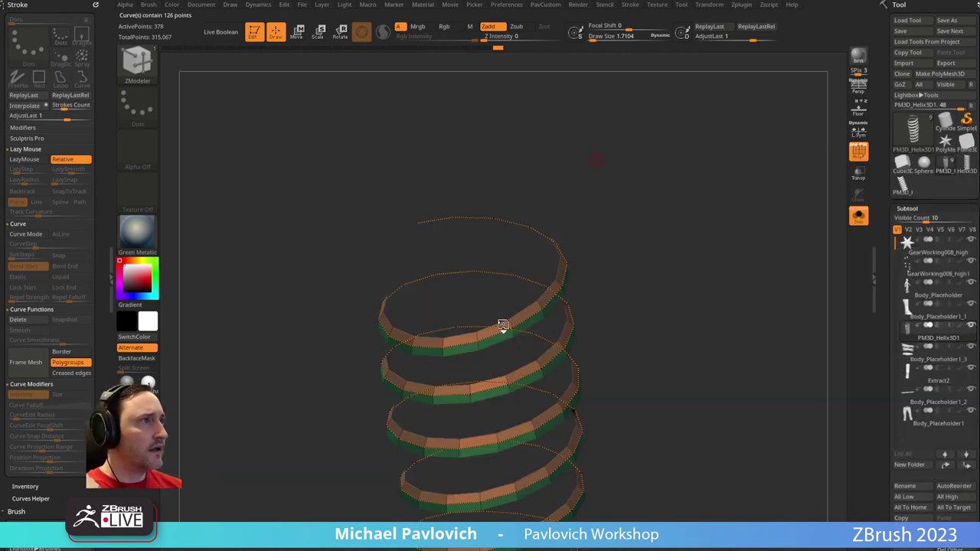
pyautogui.press('m')
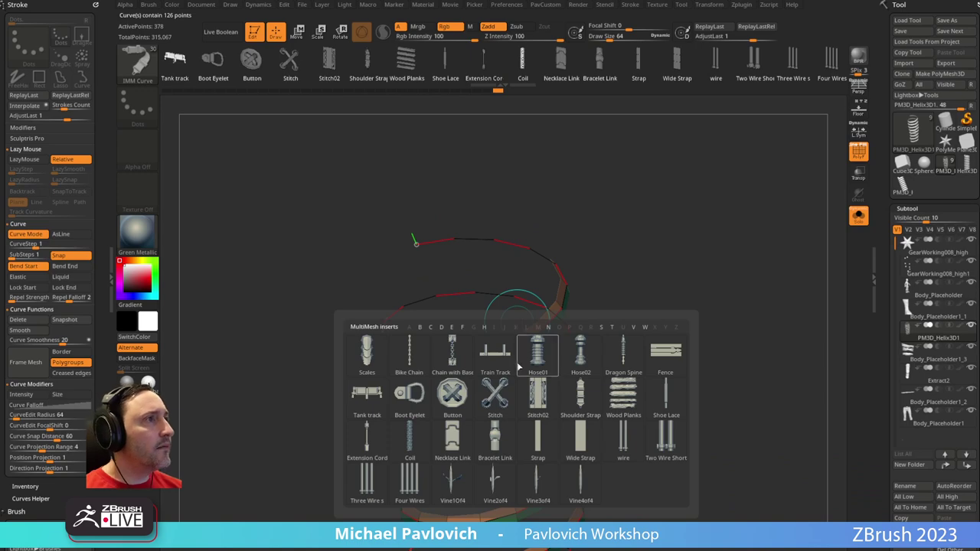
pyautogui.click(452, 440)
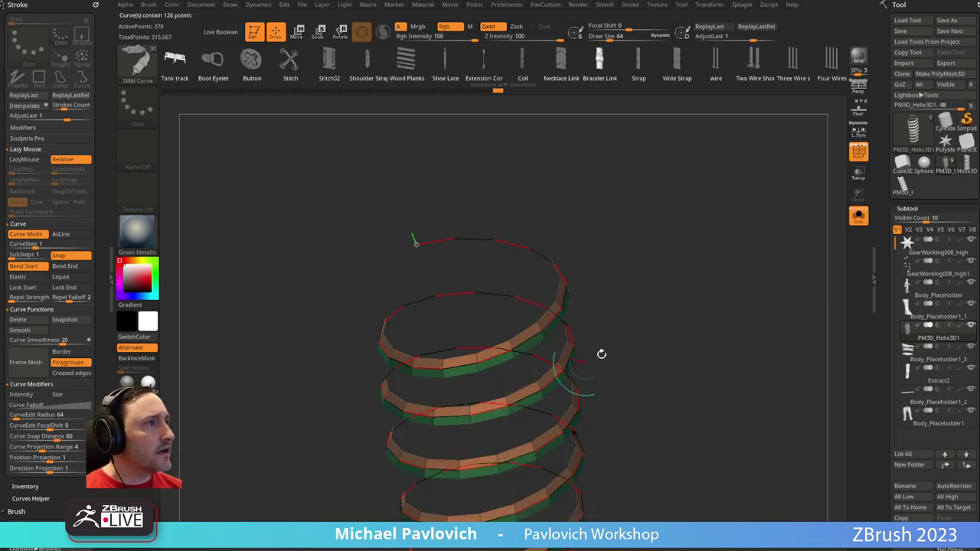
# Try applying the bracelet links along the helix curve at several draw sizes and undo these attempts
pyautogui.press('s')
pyautogui.moveTo(686, 280); pyautogui.dragTo(697, 280)
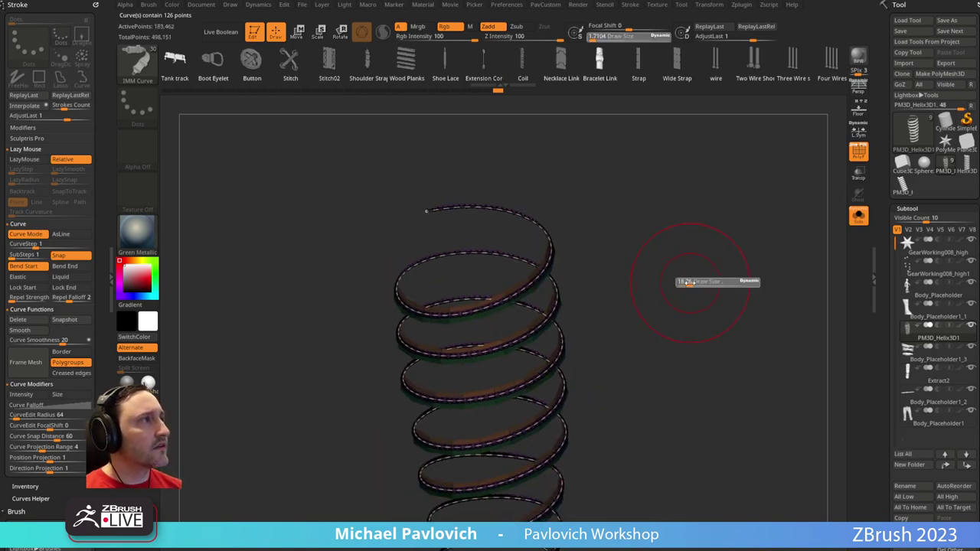
pyautogui.click(550, 263)
pyautogui.moveTo(644, 264)
pyautogui.mouseDown()
pyautogui.moveTo(668, 266)
pyautogui.moveTo(570, 276)
pyautogui.mouseUp()
pyautogui.press('s')
pyautogui.click(541, 274)
pyautogui.press('s')
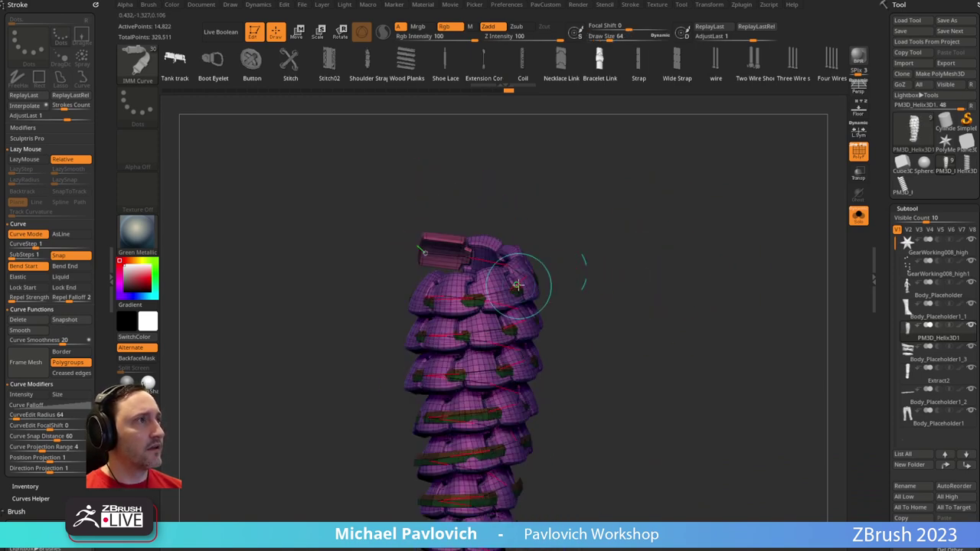
pyautogui.click(520, 284)
pyautogui.press('s')
pyautogui.moveTo(625, 260)
pyautogui.mouseDown()
pyautogui.moveTo(635, 266)
pyautogui.moveTo(595, 274)
pyautogui.moveTo(557, 267)
pyautogui.moveTo(623, 265)
pyautogui.moveTo(654, 294)
pyautogui.mouseUp()
pyautogui.hotkey('ctrl', 'z')
pyautogui.hotkey('ctrl', 'z')
pyautogui.hotkey('ctrl', 'z')
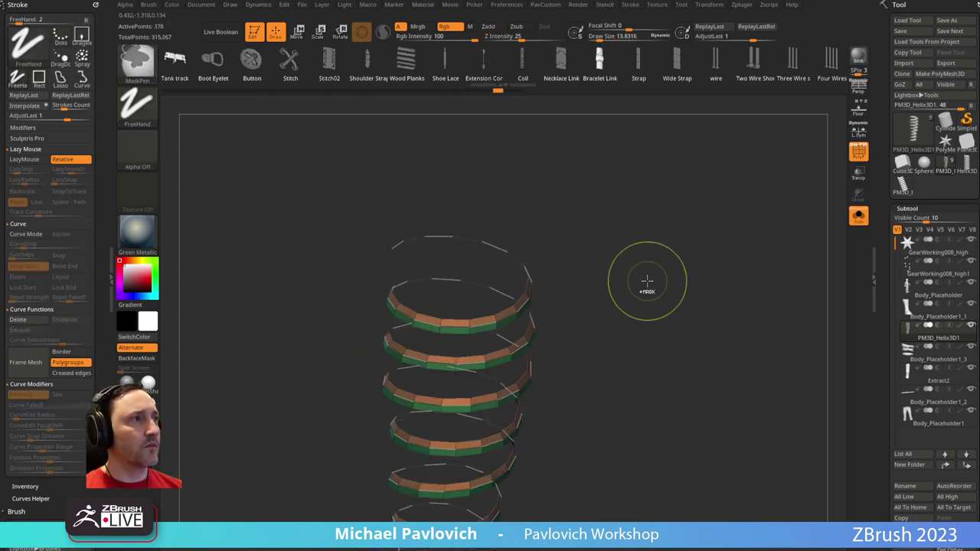
pyautogui.hotkey('ctrl', 'z')
# Set the brush's imbed depth to 14 and apply the bracelet links along the helix curve, showing the whole figure without polyframe
pyautogui.click(17, 511)
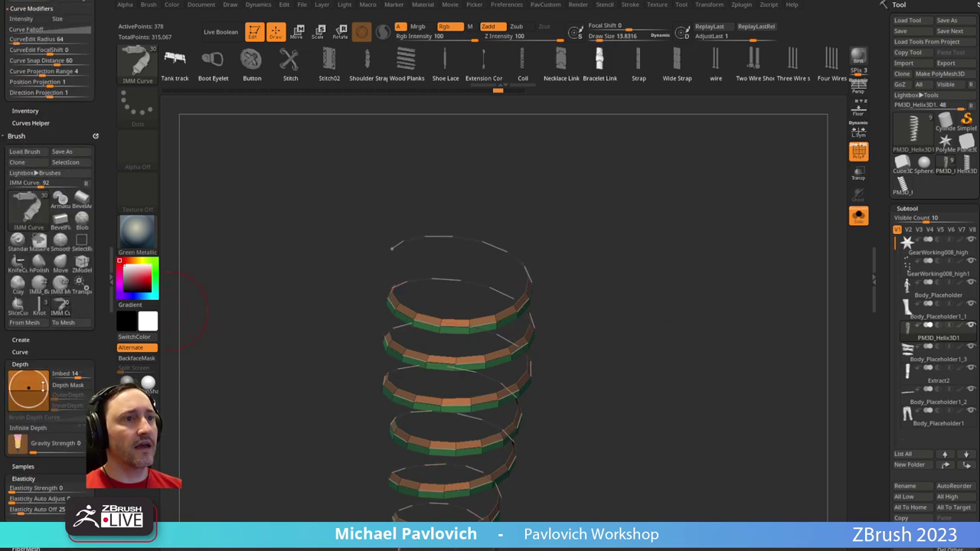
pyautogui.click(503, 327)
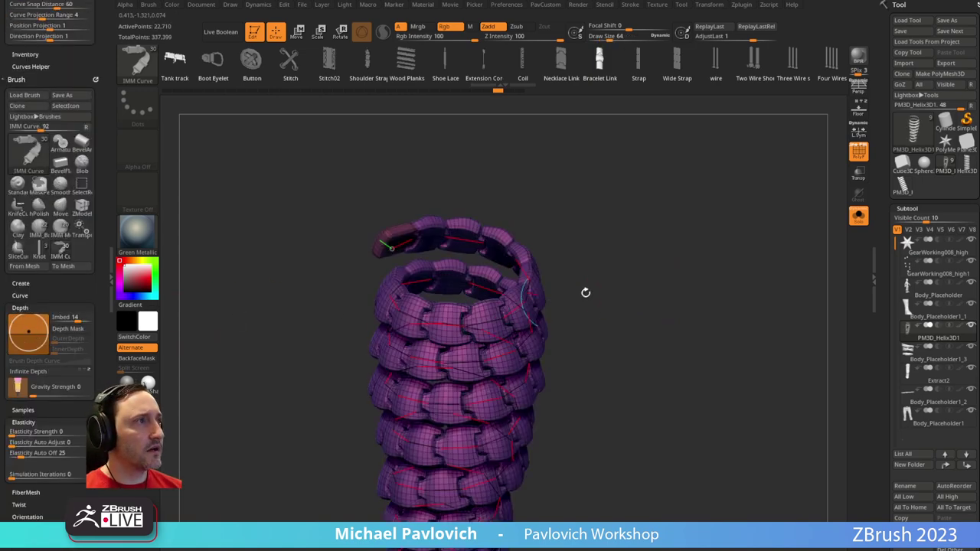
pyautogui.moveTo(612, 291)
pyautogui.mouseDown()
pyautogui.moveTo(650, 235)
pyautogui.moveTo(641, 262)
pyautogui.moveTo(696, 265)
pyautogui.moveTo(667, 241)
pyautogui.moveTo(647, 252)
pyautogui.mouseUp()
pyautogui.click(858, 216)
pyautogui.click(860, 155)
pyautogui.moveTo(773, 210); pyautogui.dragTo(681, 264)
pyautogui.moveTo(631, 200); pyautogui.dragTo(708, 254)
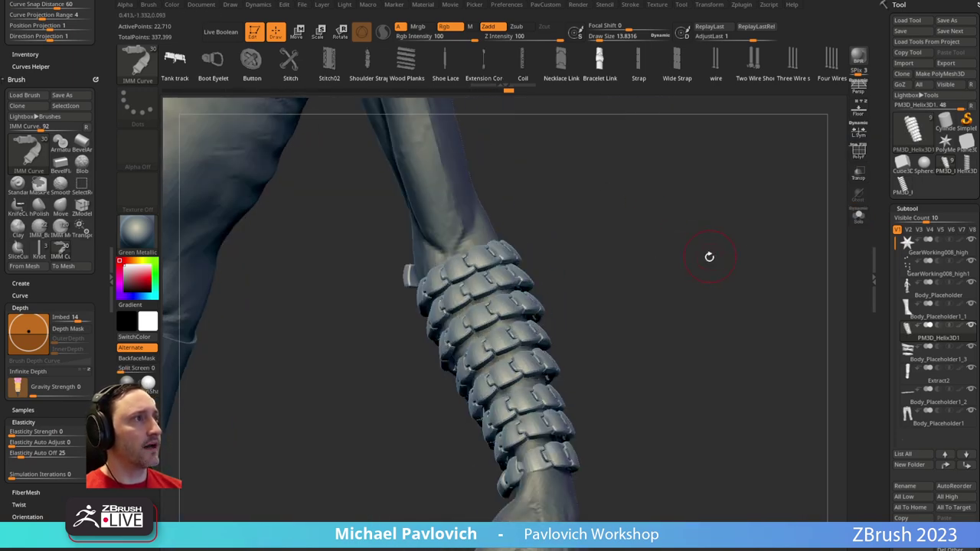
# Split the bracelet links and the helix strip into separate subtools and check the links in solo view
pyautogui.press('2')
pyautogui.click(704, 289)
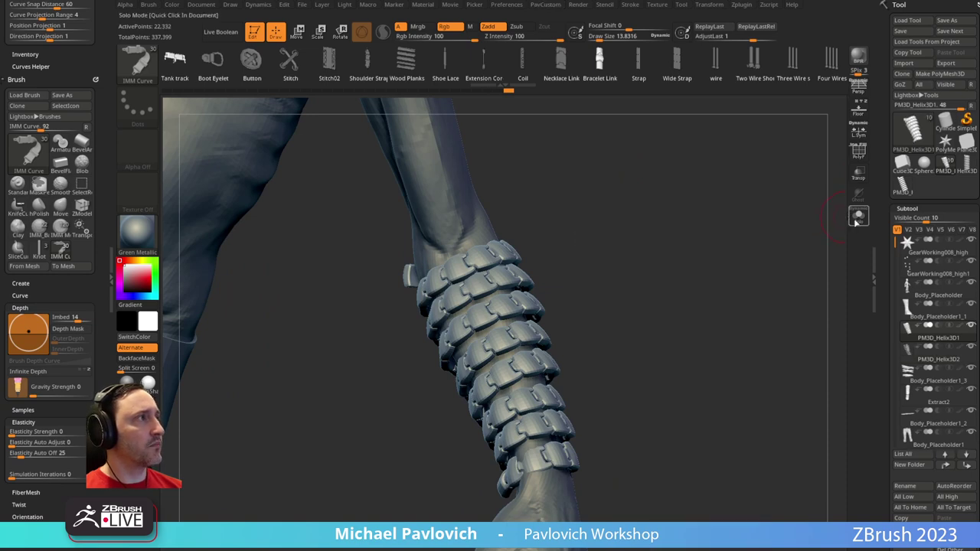
pyautogui.click(858, 218)
pyautogui.press('space')
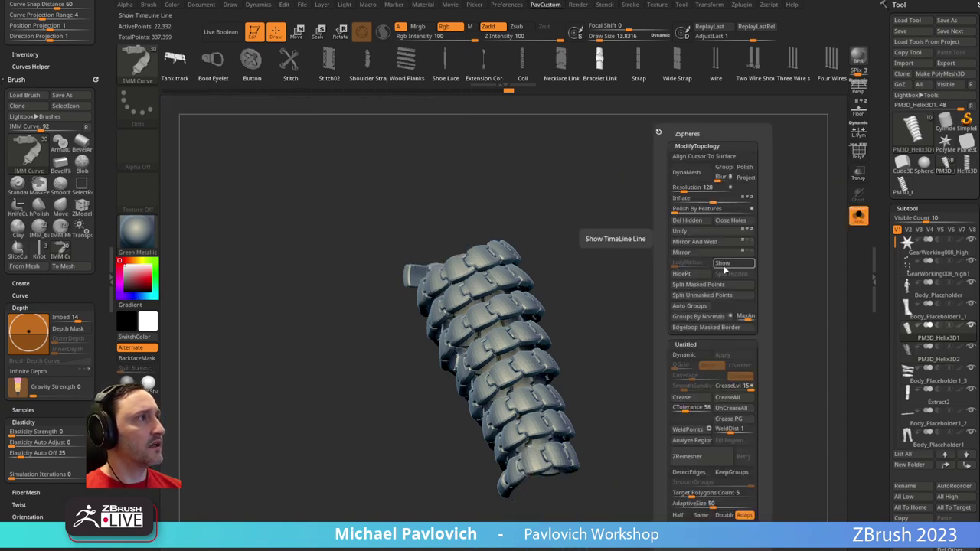
pyautogui.click(857, 218)
# Adjust the fit of the bracelet links around the forearm using the Move brush at a larger draw size
pyautogui.moveTo(756, 253)
pyautogui.mouseDown()
pyautogui.moveTo(706, 260)
pyautogui.moveTo(778, 245)
pyautogui.mouseUp()
pyautogui.moveTo(626, 272); pyautogui.dragTo(584, 286)
pyautogui.press('s')
pyautogui.moveTo(584, 286); pyautogui.dragTo(596, 286)
pyautogui.press('b')
pyautogui.press('m')
pyautogui.press('v')
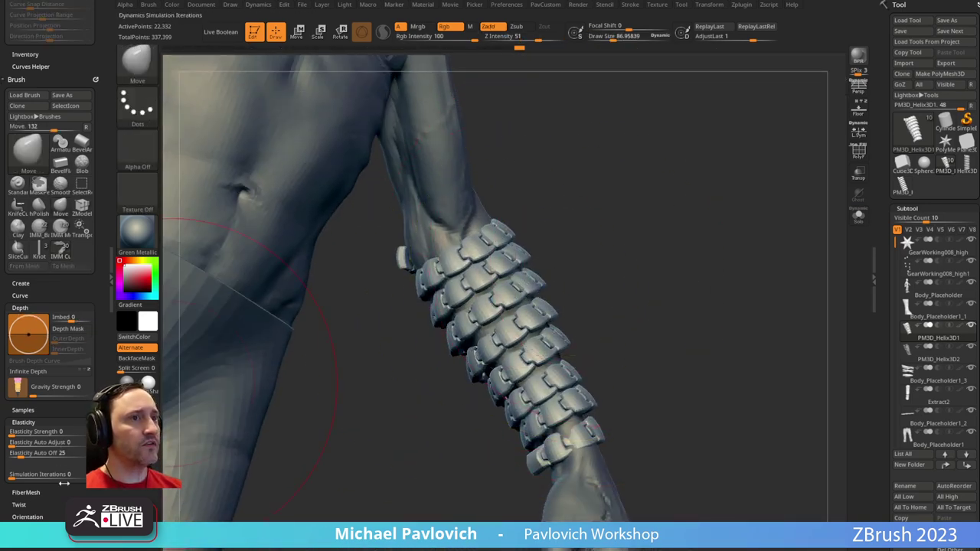
pyautogui.scroll(-10, 46, 344)
pyautogui.press('s')
pyautogui.click(557, 308)
pyautogui.moveTo(536, 295); pyautogui.dragTo(528, 297)
pyautogui.moveTo(461, 324); pyautogui.dragTo(476, 318)
# Switch to the Standard brush and make the trousers the active subtool
pyautogui.moveTo(613, 298)
pyautogui.mouseDown(button='right')
pyautogui.moveTo(475, 317)
pyautogui.moveTo(528, 300)
pyautogui.moveTo(555, 337)
pyautogui.moveTo(614, 319)
pyautogui.moveTo(616, 300)
pyautogui.mouseUp(button='right')
pyautogui.moveTo(597, 301)
pyautogui.keyDown('shift'); pyautogui.mouseDown(button='right')
pyautogui.moveTo(623, 302)
pyautogui.moveTo(639, 240)
pyautogui.moveTo(534, 406)
pyautogui.mouseUp(button='right'); pyautogui.keyUp('shift')
pyautogui.press('s')
pyautogui.click(592, 316)
pyautogui.press('b')
pyautogui.press('s')
pyautogui.press('t')
pyautogui.moveTo(484, 469)
pyautogui.keyDown('alt'); pyautogui.mouseDown(button='right')
pyautogui.moveTo(487, 378)
pyautogui.moveTo(464, 390)
pyautogui.mouseUp(button='right'); pyautogui.keyUp('alt')
pyautogui.keyDown('alt'); pyautogui.click(450, 395); pyautogui.keyUp('alt')
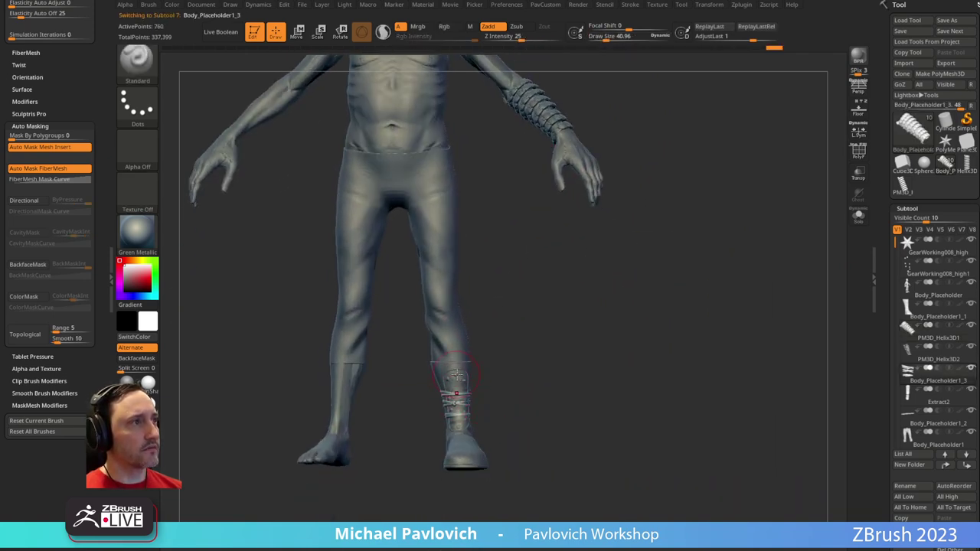
pyautogui.keyDown('alt'); pyautogui.click(456, 375); pyautogui.keyUp('alt')
pyautogui.keyDown('alt'); pyautogui.moveTo(532, 270); pyautogui.dragTo(545, 369, button='right'); pyautogui.keyUp('alt')
pyautogui.keyDown('alt'); pyautogui.click(470, 346); pyautogui.keyUp('alt')
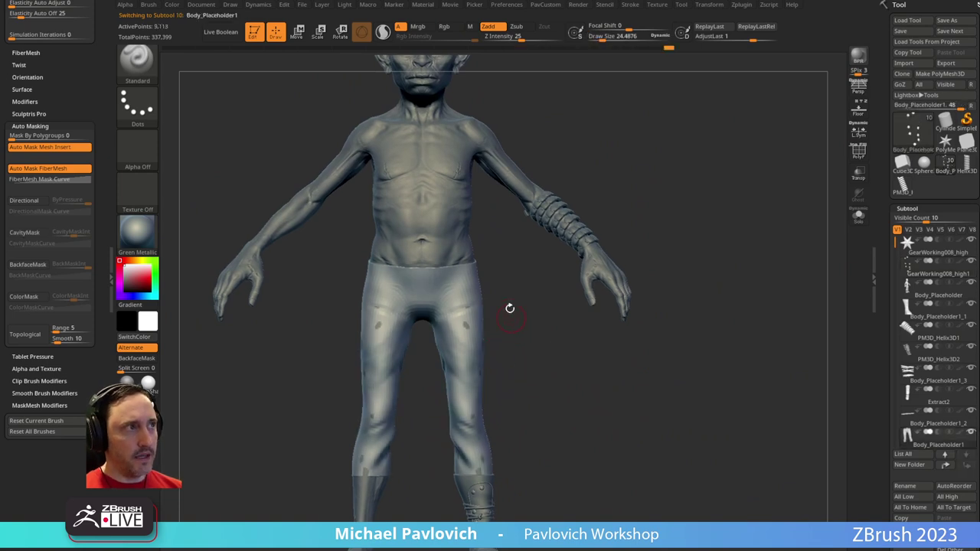
# Make the body the active subtool and duplicate it
pyautogui.keyDown('alt'); pyautogui.moveTo(511, 317); pyautogui.dragTo(516, 343); pyautogui.keyUp('alt')
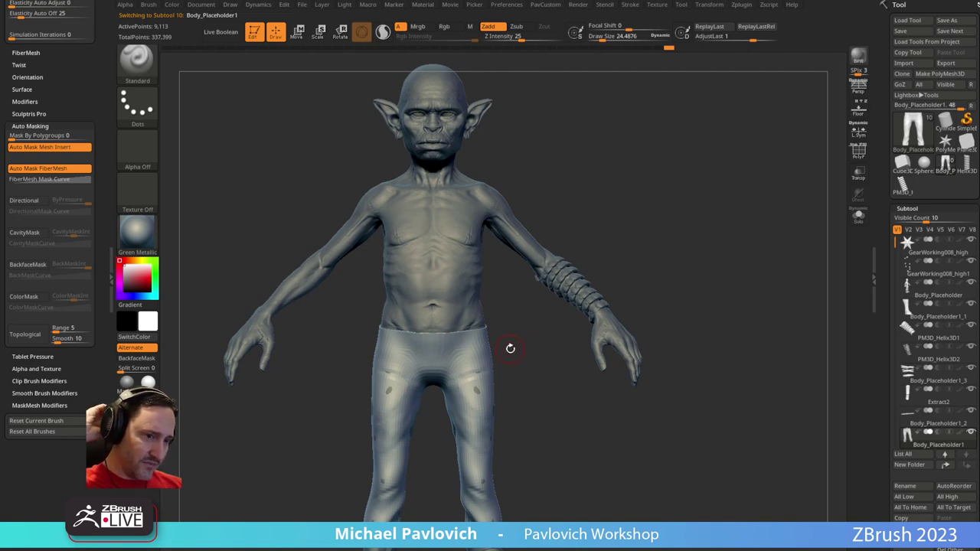
pyautogui.moveTo(518, 329); pyautogui.dragTo(592, 201)
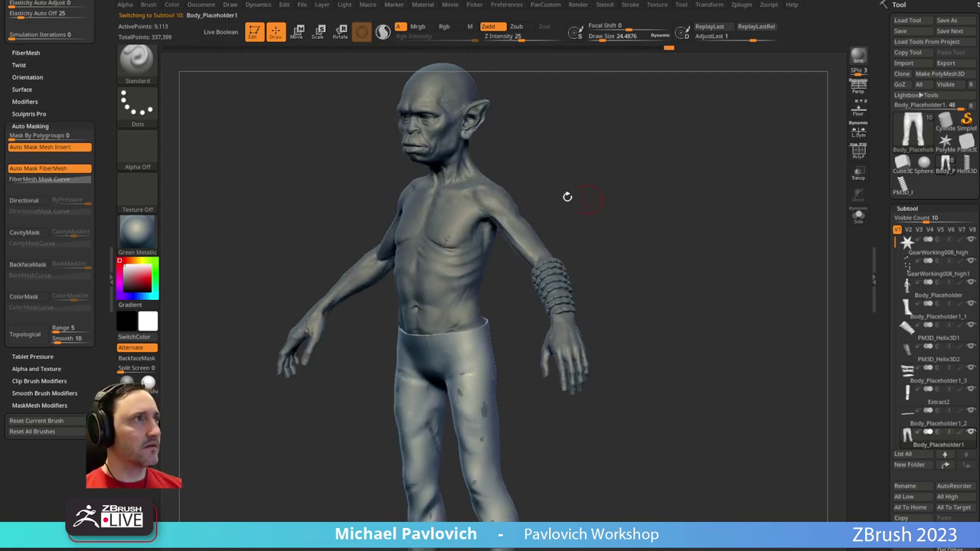
pyautogui.keyDown('alt'); pyautogui.moveTo(583, 144); pyautogui.dragTo(542, 243); pyautogui.keyUp('alt')
pyautogui.keyDown('alt'); pyautogui.click(528, 257); pyautogui.keyUp('alt')
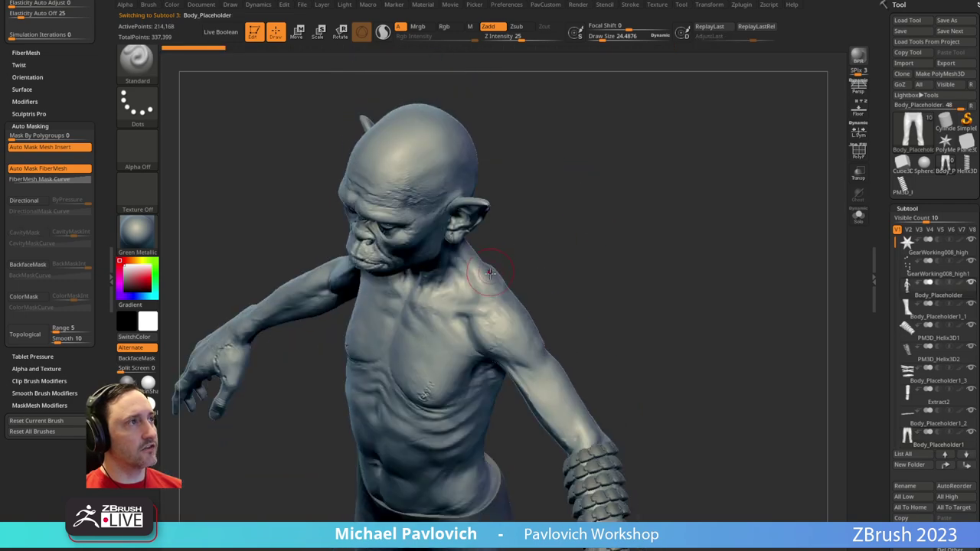
pyautogui.moveTo(883, 331); pyautogui.dragTo(890, 405)
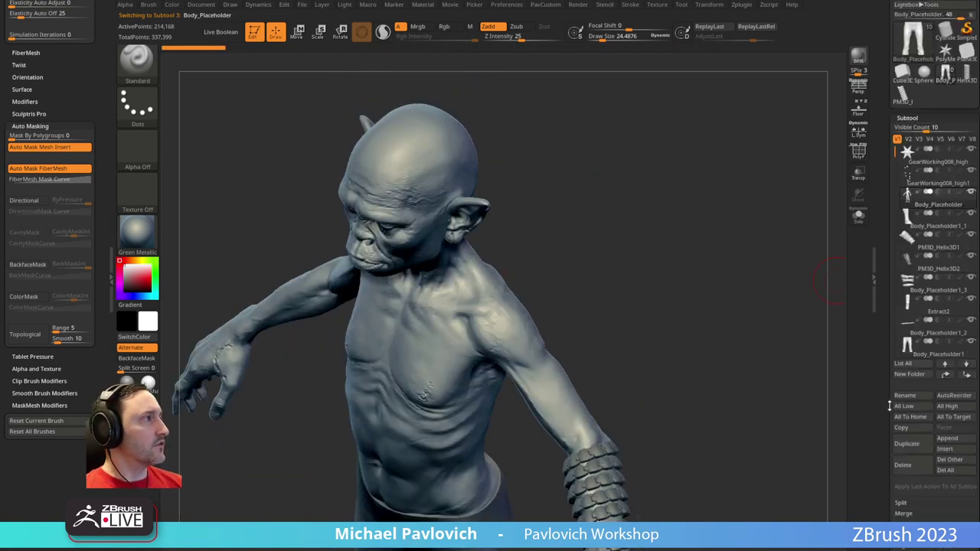
pyautogui.click(907, 447)
# Paint a symmetrical mask over the tops of the shoulders, from the upper chest towards the back, on the duplicated body
pyautogui.moveTo(616, 172); pyautogui.dragTo(660, 257)
pyautogui.moveTo(467, 266)
pyautogui.keyDown('ctrl'); pyautogui.mouseDown()
pyautogui.moveTo(495, 239)
pyautogui.moveTo(498, 247)
pyautogui.mouseUp(); pyautogui.keyUp('ctrl')
pyautogui.hotkey('ctrl', 'z')
pyautogui.moveTo(459, 262); pyautogui.dragTo(437, 277, button='right')
pyautogui.moveTo(465, 271)
pyautogui.keyDown('ctrl'); pyautogui.mouseDown()
pyautogui.moveTo(498, 239)
pyautogui.moveTo(467, 268)
pyautogui.mouseUp(); pyautogui.keyUp('ctrl')
pyautogui.moveTo(478, 264); pyautogui.dragTo(421, 310, button='right')
pyautogui.moveTo(486, 245)
pyautogui.keyDown('ctrl'); pyautogui.mouseDown()
pyautogui.moveTo(501, 237)
pyautogui.moveTo(513, 251)
pyautogui.mouseUp(); pyautogui.keyUp('ctrl')
pyautogui.moveTo(459, 269); pyautogui.dragTo(493, 244, button='right')
pyautogui.keyDown('ctrl'); pyautogui.moveTo(438, 282); pyautogui.dragTo(474, 251); pyautogui.keyUp('ctrl')
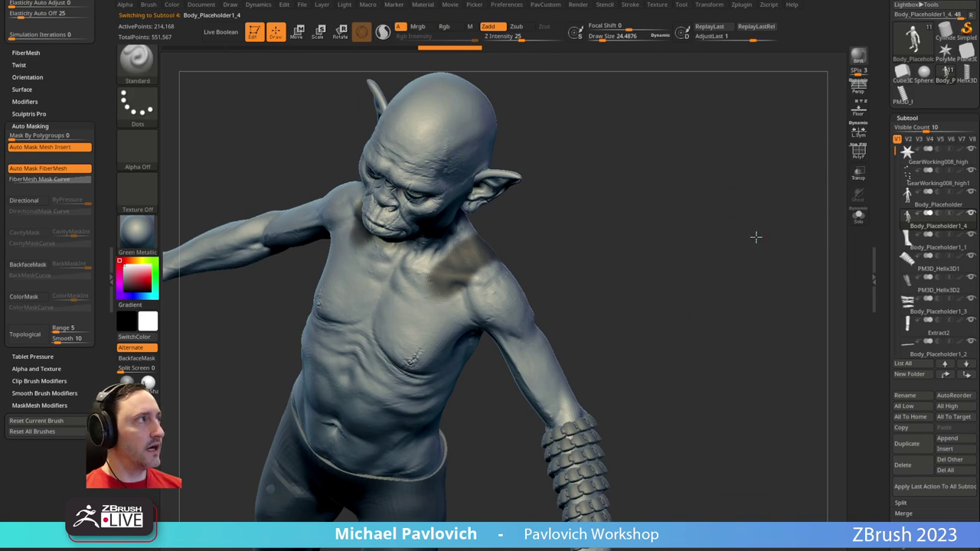
pyautogui.keyDown('ctrl'); pyautogui.moveTo(754, 226); pyautogui.dragTo(722, 290, button='right'); pyautogui.keyUp('ctrl')
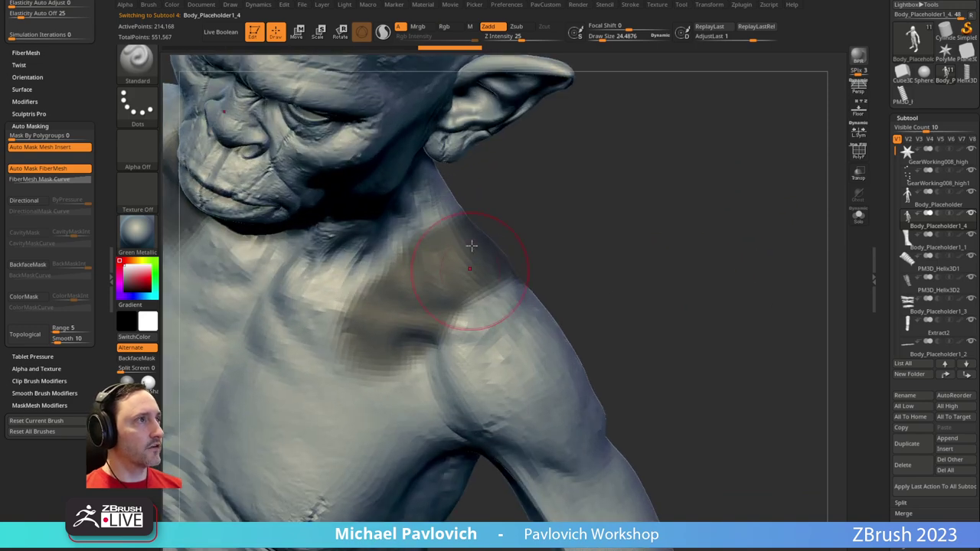
# Insert an edge loop along the border of the shoulder mask and isolate the resulting shoulder polygroup with the mask cleared
pyautogui.click(858, 151)
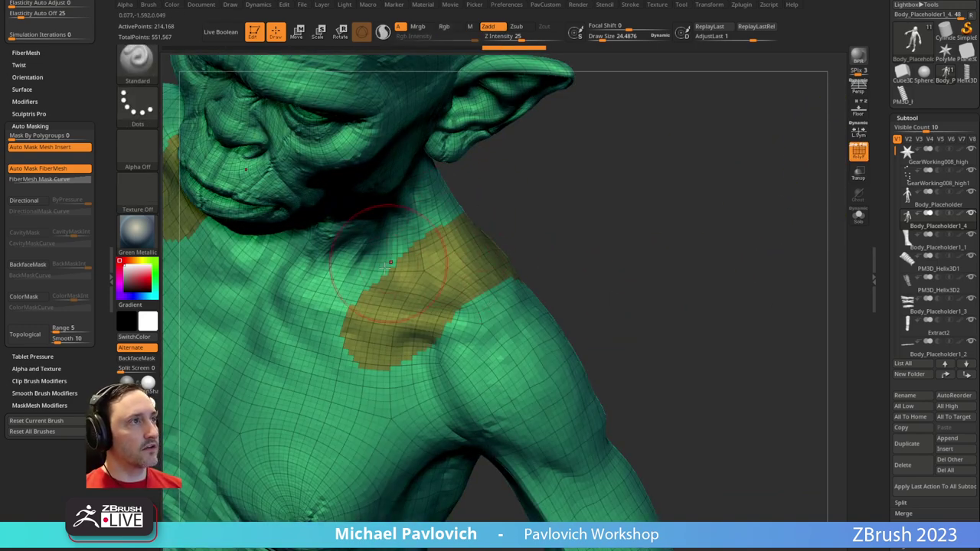
pyautogui.keyDown('ctrl'); pyautogui.click(568, 268); pyautogui.keyUp('ctrl')
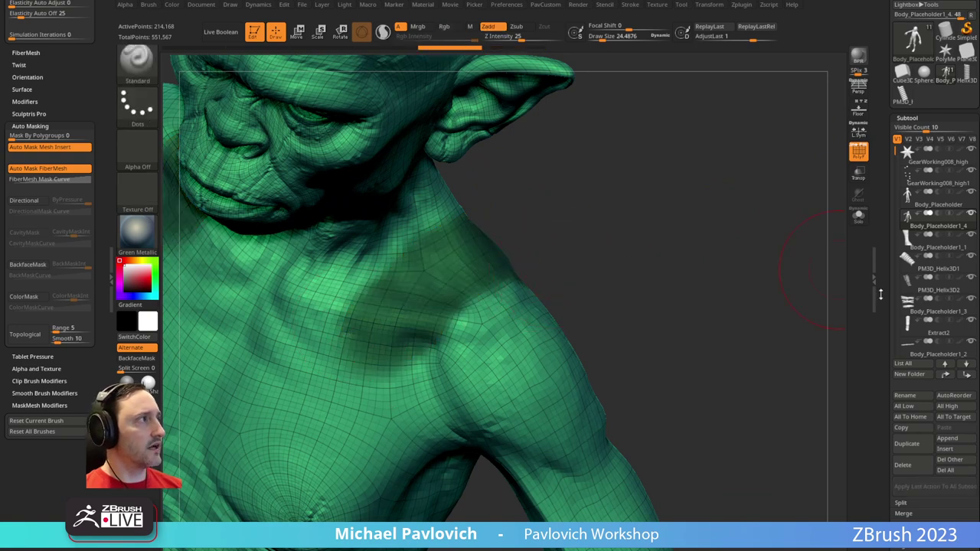
pyautogui.scroll(-10, 881, 290)
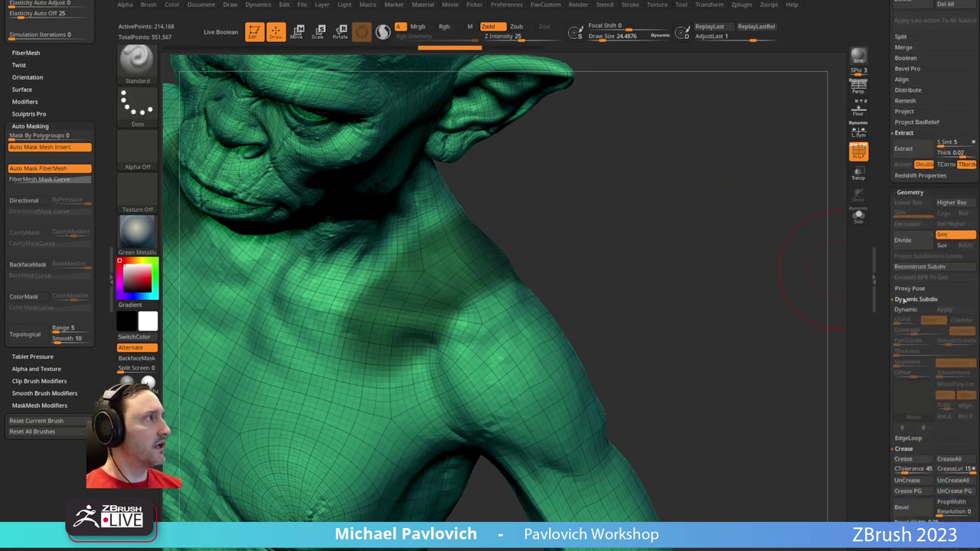
pyautogui.keyDown('shift'); pyautogui.click(915, 299); pyautogui.keyUp('shift')
pyautogui.keyDown('shift'); pyautogui.click(903, 312); pyautogui.keyUp('shift')
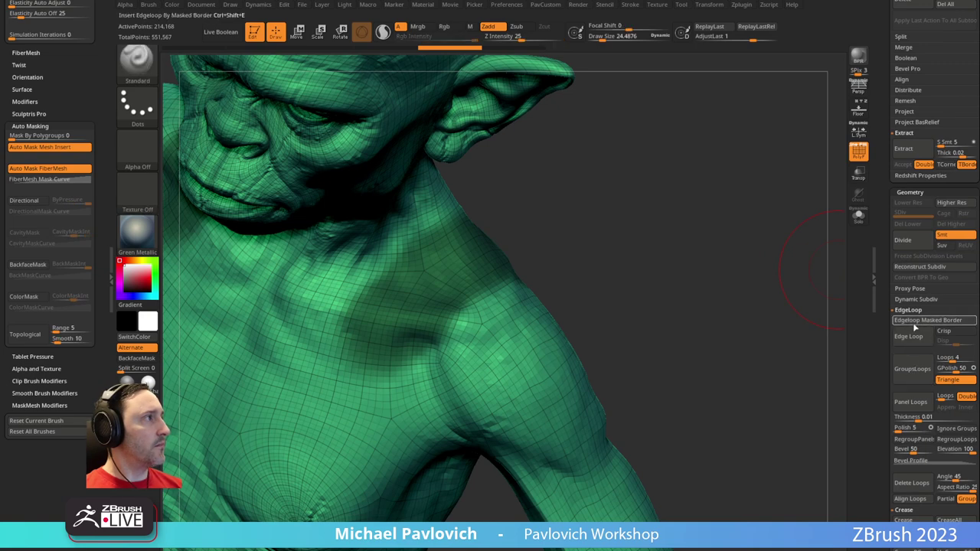
pyautogui.click(914, 322)
pyautogui.keyDown('ctrl'); pyautogui.moveTo(704, 315); pyautogui.dragTo(666, 310); pyautogui.keyUp('ctrl')
pyautogui.keyDown('ctrl'); pyautogui.keyDown('shift'); pyautogui.click(480, 269); pyautogui.keyUp('shift'); pyautogui.keyUp('ctrl')
# Delete the hidden body geometry and ZRemesh the two shoulder patches at half density with adaptive size 0
pyautogui.press('space')
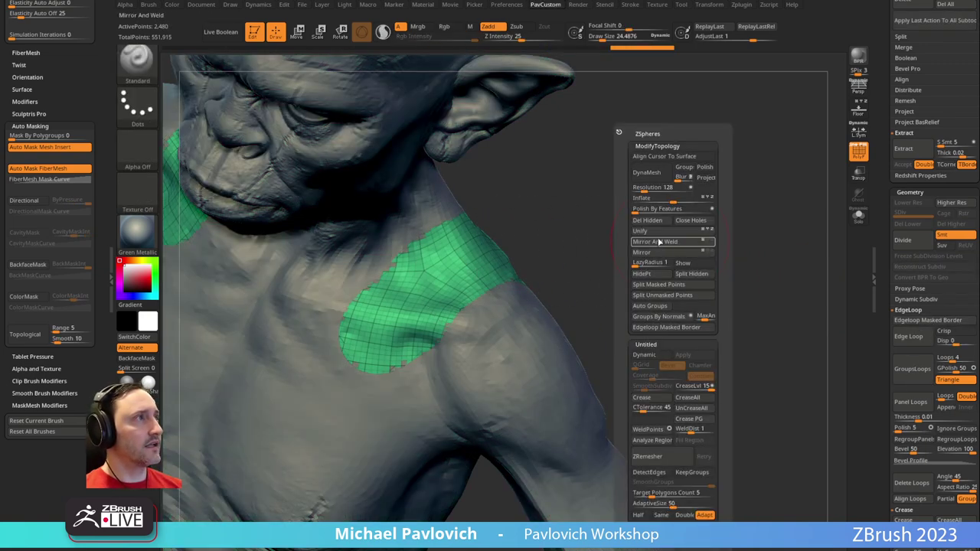
pyautogui.click(637, 514)
pyautogui.click(657, 458)
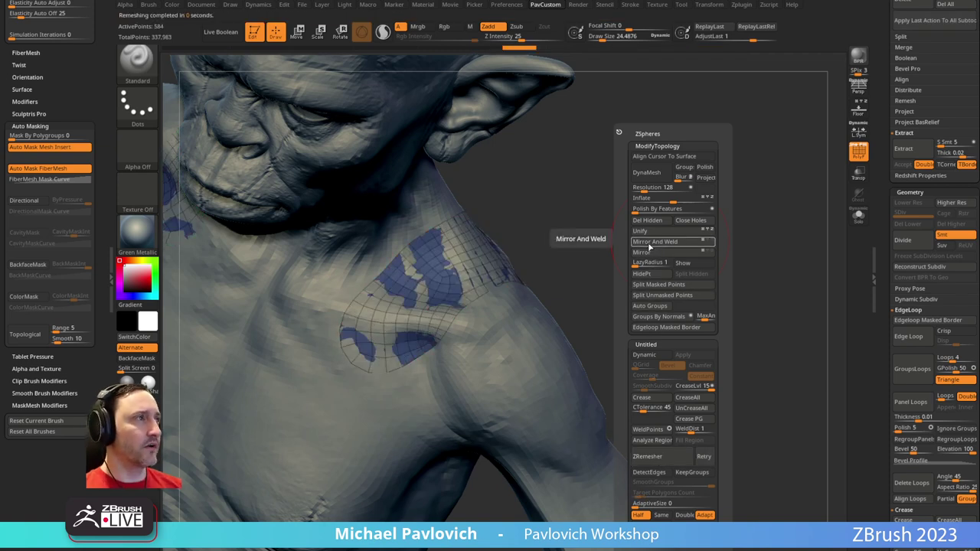
pyautogui.click(712, 209)
pyautogui.click(649, 457)
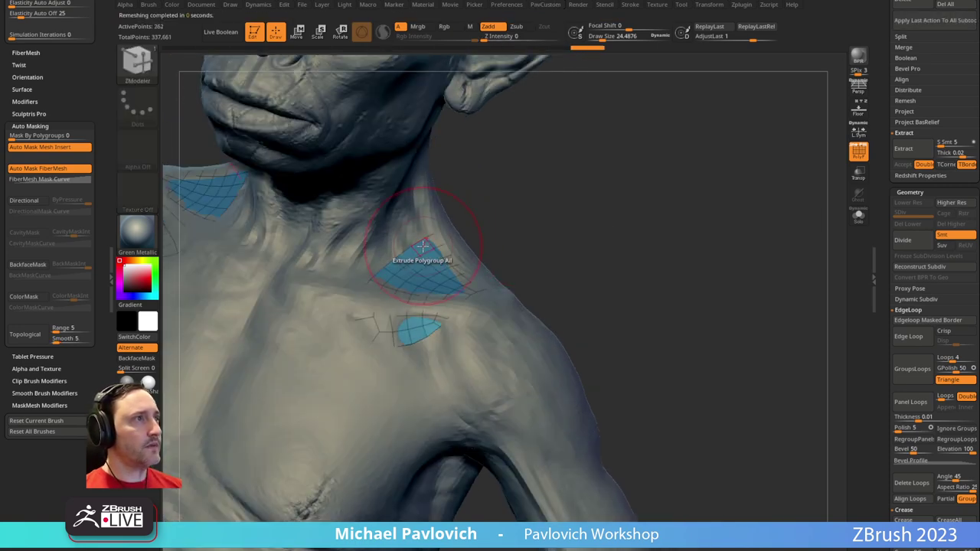
# Extrude the shoulder patches with ZModeler into thick pads with a raised rim and smooth them with dynamic subdivision
pyautogui.moveTo(423, 246); pyautogui.dragTo(548, 249)
pyautogui.moveTo(501, 292)
pyautogui.mouseDown()
pyautogui.moveTo(512, 306)
pyautogui.moveTo(510, 281)
pyautogui.mouseUp()
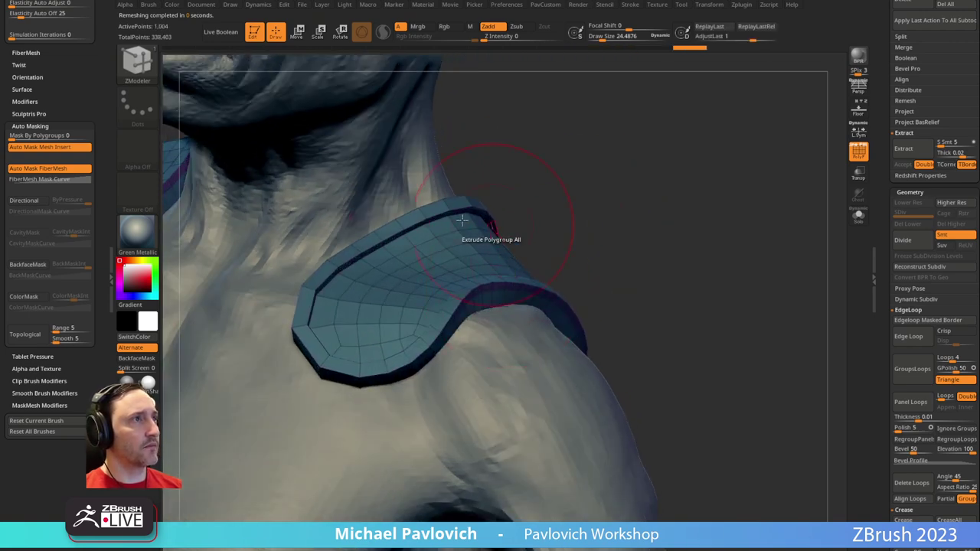
pyautogui.press('d')
pyautogui.click(864, 158)
pyautogui.moveTo(717, 247); pyautogui.dragTo(717, 311)
pyautogui.moveTo(490, 300); pyautogui.dragTo(498, 305)
pyautogui.keyDown('alt'); pyautogui.moveTo(627, 295); pyautogui.dragTo(462, 307); pyautogui.keyUp('alt')
pyautogui.moveTo(590, 264)
pyautogui.mouseDown()
pyautogui.moveTo(567, 285)
pyautogui.moveTo(604, 278)
pyautogui.moveTo(594, 268)
pyautogui.mouseUp()
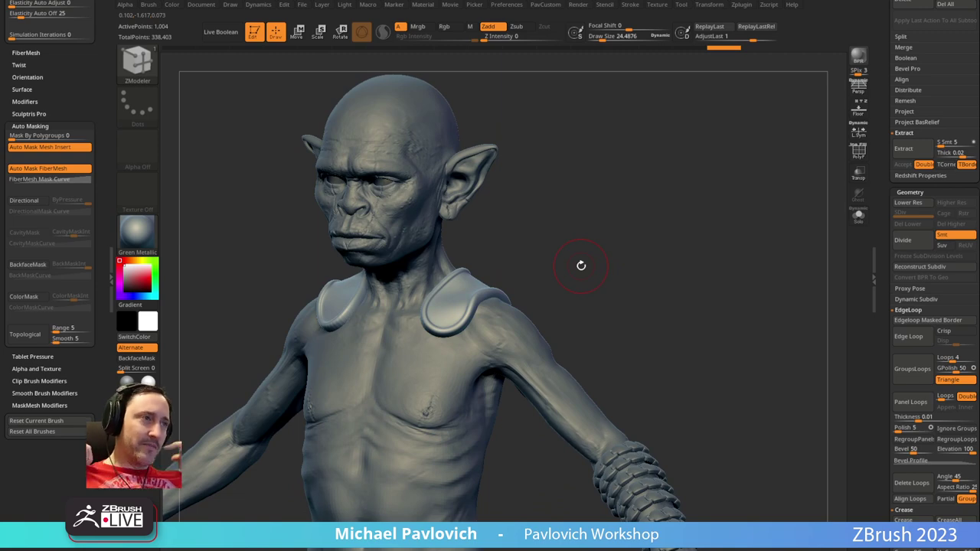
# Make the body the active subtool and switch to the Topology brush with a draw size of about 15
pyautogui.moveTo(588, 192); pyautogui.dragTo(574, 245)
pyautogui.keyDown('alt'); pyautogui.click(527, 324); pyautogui.keyUp('alt')
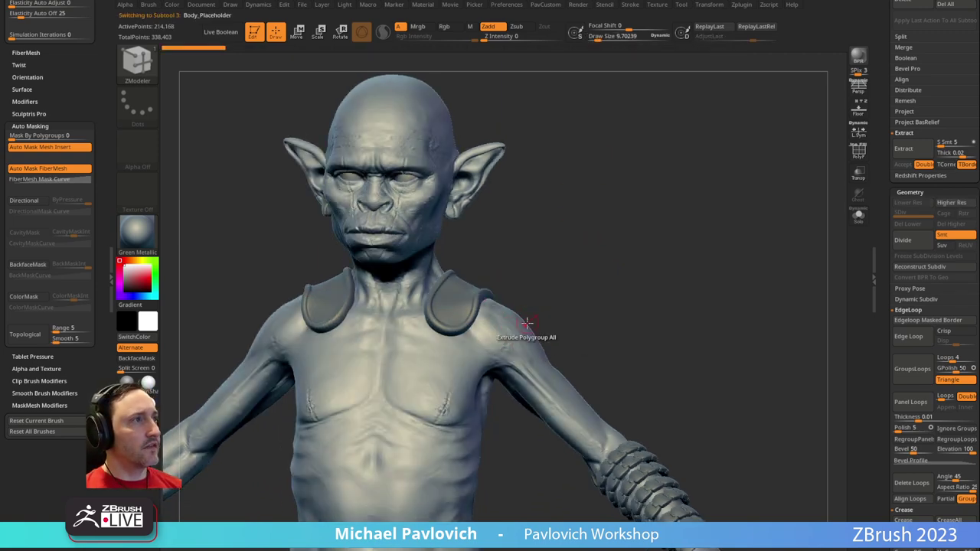
pyautogui.scroll(-5, 916, 347)
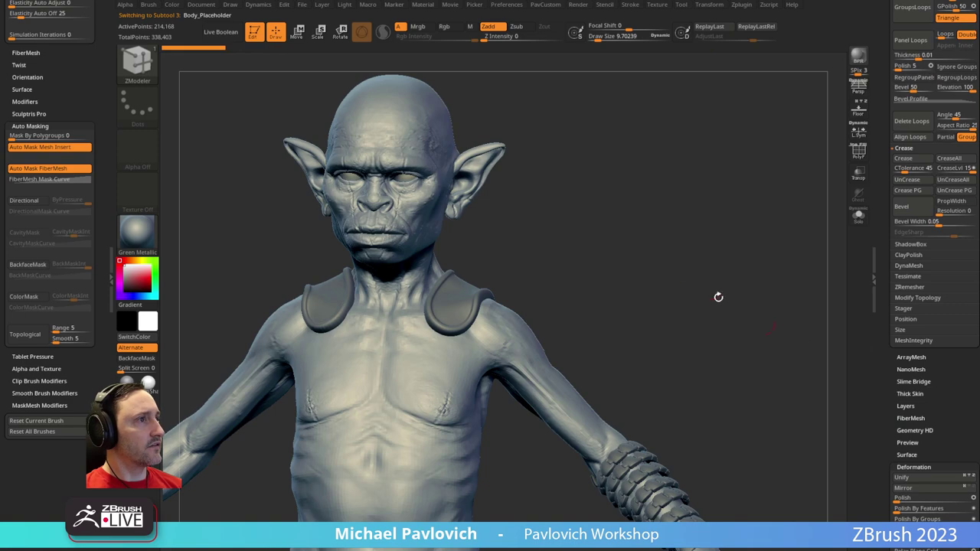
pyautogui.keyDown('alt'); pyautogui.moveTo(764, 324); pyautogui.dragTo(775, 264); pyautogui.keyUp('alt')
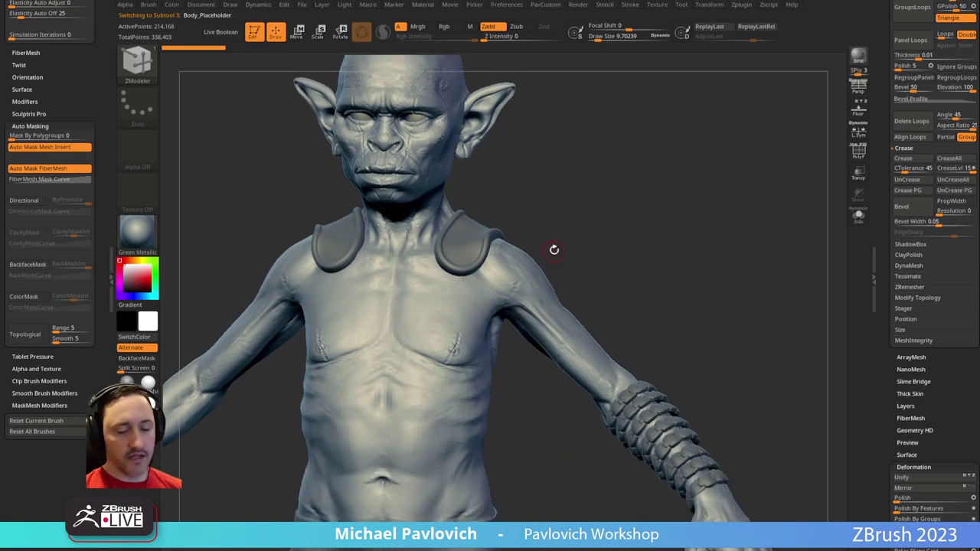
pyautogui.press('b')
pyautogui.press('t')
pyautogui.press('o')
pyautogui.moveTo(639, 207)
pyautogui.keyDown('alt'); pyautogui.mouseDown()
pyautogui.moveTo(684, 188)
pyautogui.moveTo(611, 215)
pyautogui.mouseUp(); pyautogui.keyUp('alt')
pyautogui.press('s')
pyautogui.moveTo(610, 215); pyautogui.dragTo(614, 216)
# Turn on transparency with ghosting so the other subtools become see-through over the body
pyautogui.click(858, 174)
pyautogui.moveTo(722, 218)
pyautogui.mouseDown()
pyautogui.moveTo(741, 207)
pyautogui.moveTo(697, 228)
pyautogui.mouseUp()
pyautogui.click(858, 196)
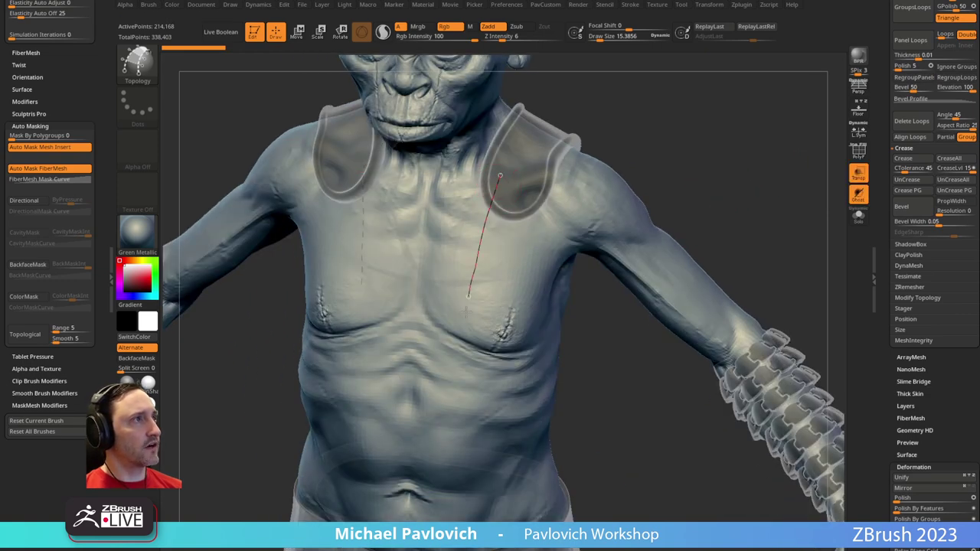
# Draw two lengthwise curves and several crossing curves on the chest below the shoulder pad to lay out the strap topology
pyautogui.moveTo(467, 304); pyautogui.dragTo(464, 337)
pyautogui.moveTo(701, 159)
pyautogui.mouseDown()
pyautogui.moveTo(583, 155)
pyautogui.moveTo(694, 144)
pyautogui.mouseUp()
pyautogui.moveTo(493, 353); pyautogui.dragTo(496, 349)
pyautogui.moveTo(662, 172); pyautogui.dragTo(712, 169)
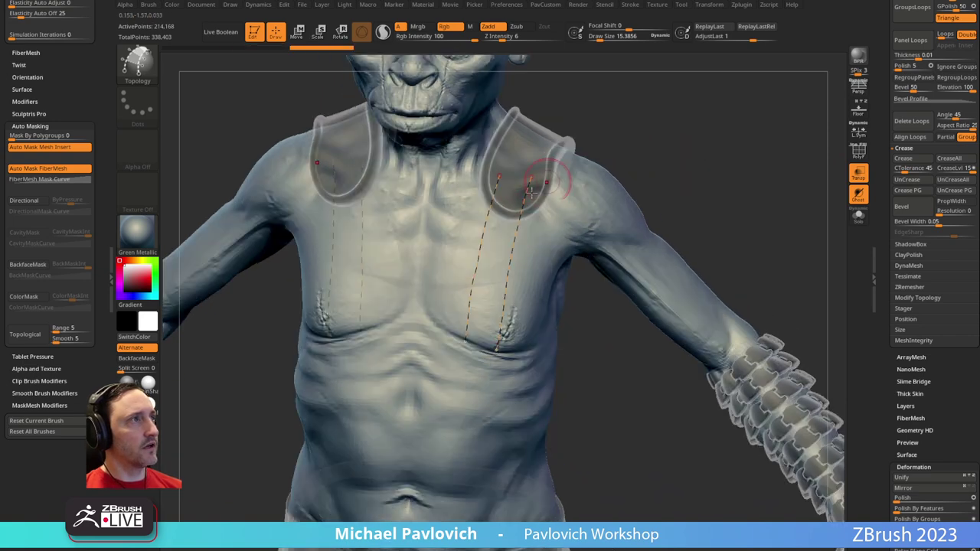
pyautogui.moveTo(498, 183); pyautogui.dragTo(535, 207)
pyautogui.moveTo(471, 241); pyautogui.dragTo(544, 255)
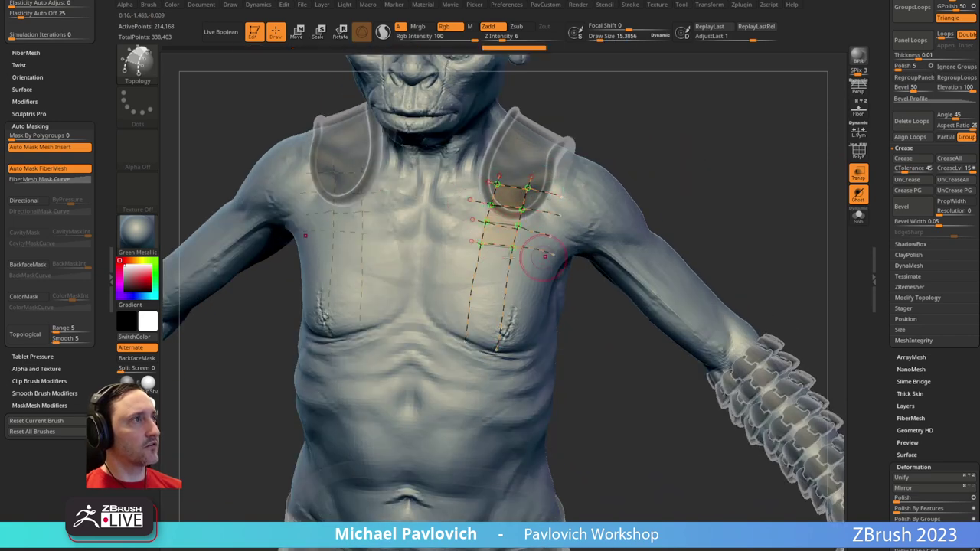
pyautogui.moveTo(457, 290); pyautogui.dragTo(542, 303)
# Generate thick strap meshes from the topology curves, separate them from the body and isolate them with polyframe on
pyautogui.moveTo(755, 239)
pyautogui.mouseDown()
pyautogui.moveTo(673, 233)
pyautogui.moveTo(785, 199)
pyautogui.moveTo(830, 205)
pyautogui.moveTo(739, 189)
pyautogui.mouseUp()
pyautogui.click(619, 228)
pyautogui.press('space')
pyautogui.click(746, 287)
pyautogui.hotkey('shift', 'f')
pyautogui.click(858, 217)
# Smooth the straps with the ZModeler brush active and check them with dynamic subdivision against the body
pyautogui.press('b')
pyautogui.press('z')
pyautogui.press('m')
pyautogui.moveTo(577, 354); pyautogui.dragTo(564, 347)
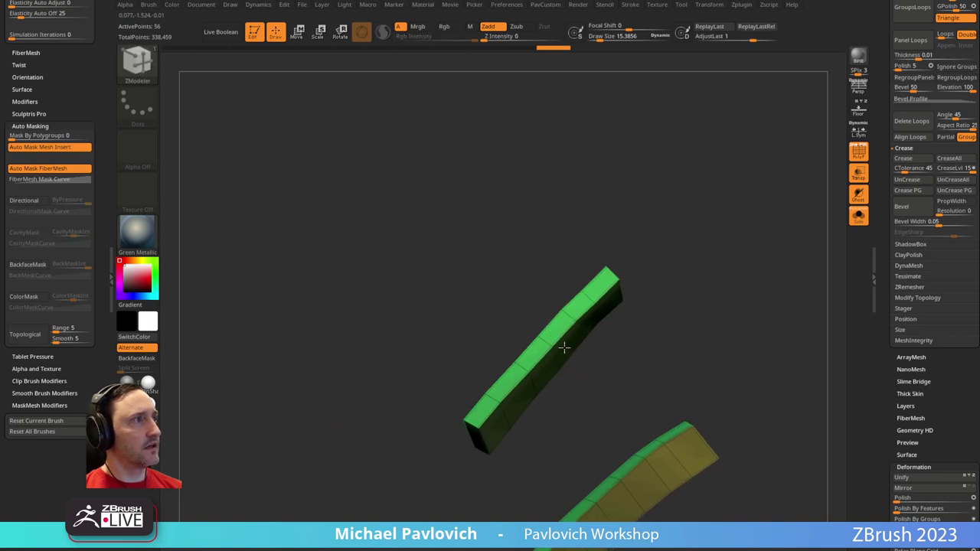
pyautogui.moveTo(606, 314); pyautogui.dragTo(667, 327)
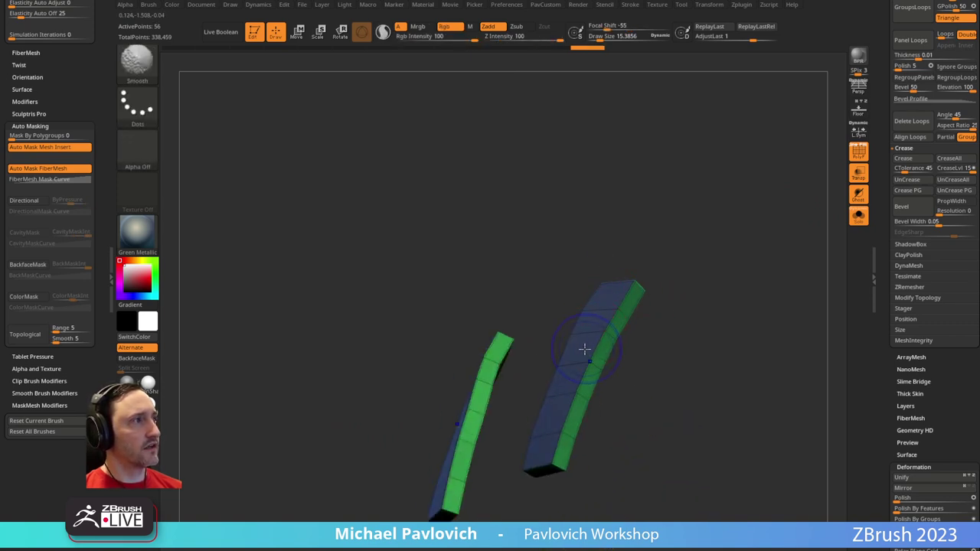
pyautogui.press('d')
pyautogui.hotkey('shift', 'd')
pyautogui.click(858, 216)
pyautogui.moveTo(808, 218); pyautogui.dragTo(737, 171)
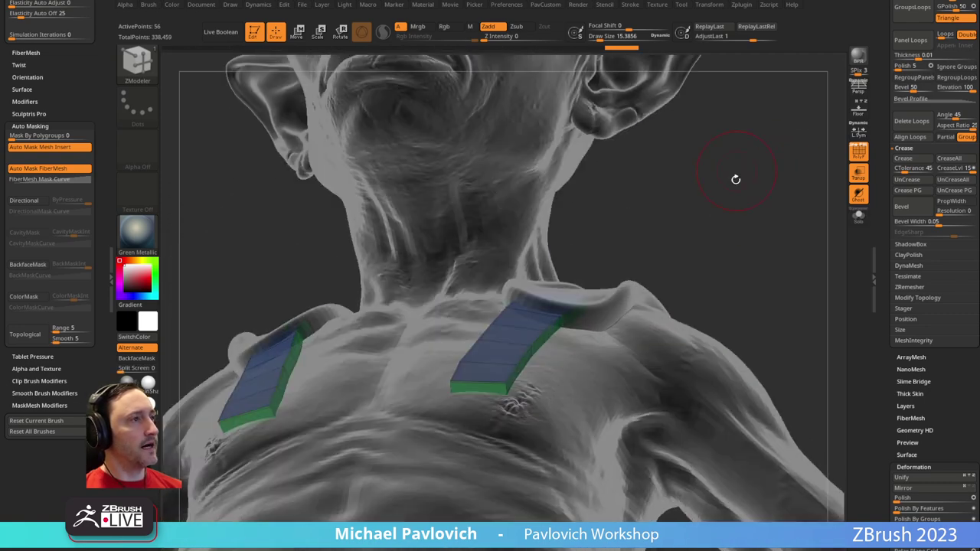
# Regroup the lower end faces of the isolated straps and even out the shape with Polish By Features
pyautogui.click(858, 216)
pyautogui.keyDown('alt'); pyautogui.click(475, 391); pyautogui.keyUp('alt')
pyautogui.click(475, 392)
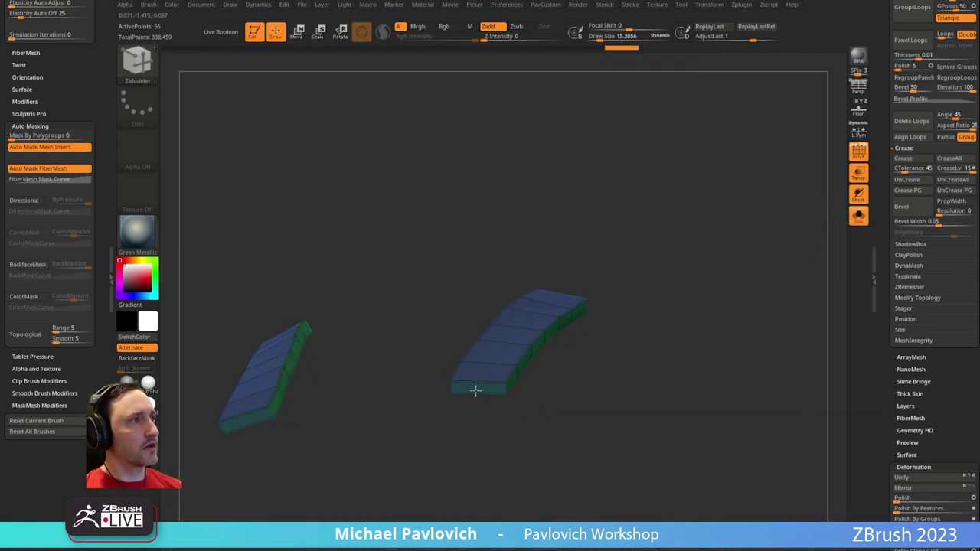
pyautogui.moveTo(478, 386); pyautogui.dragTo(705, 273)
pyautogui.click(554, 322)
pyautogui.press('`')
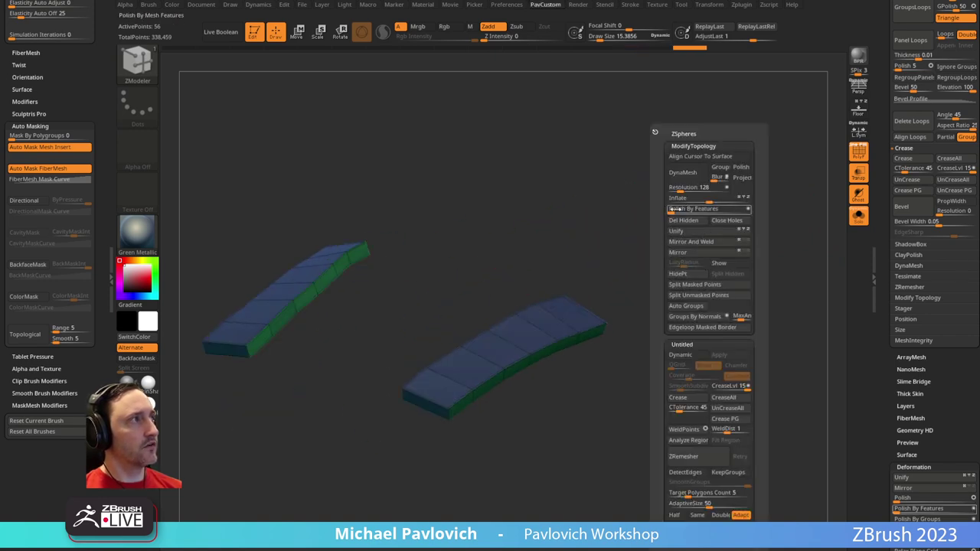
pyautogui.moveTo(689, 212); pyautogui.dragTo(857, 216)
pyautogui.click(857, 216)
pyautogui.moveTo(759, 243)
pyautogui.mouseDown()
pyautogui.moveTo(730, 257)
pyautogui.moveTo(736, 203)
pyautogui.moveTo(777, 251)
pyautogui.moveTo(762, 232)
pyautogui.mouseUp()
pyautogui.click(859, 160)
pyautogui.click(858, 217)
pyautogui.click(858, 157)
# Extrude the front faces at the straps' lower ends into detached two-segment flaps lying in front of the straps
pyautogui.moveTo(803, 179); pyautogui.dragTo(756, 216)
pyautogui.keyDown('alt'); pyautogui.moveTo(512, 342); pyautogui.dragTo(503, 385); pyautogui.keyUp('alt')
pyautogui.moveTo(577, 314); pyautogui.dragTo(531, 339)
pyautogui.press('alt')
pyautogui.press('alt')
pyautogui.click(520, 345)
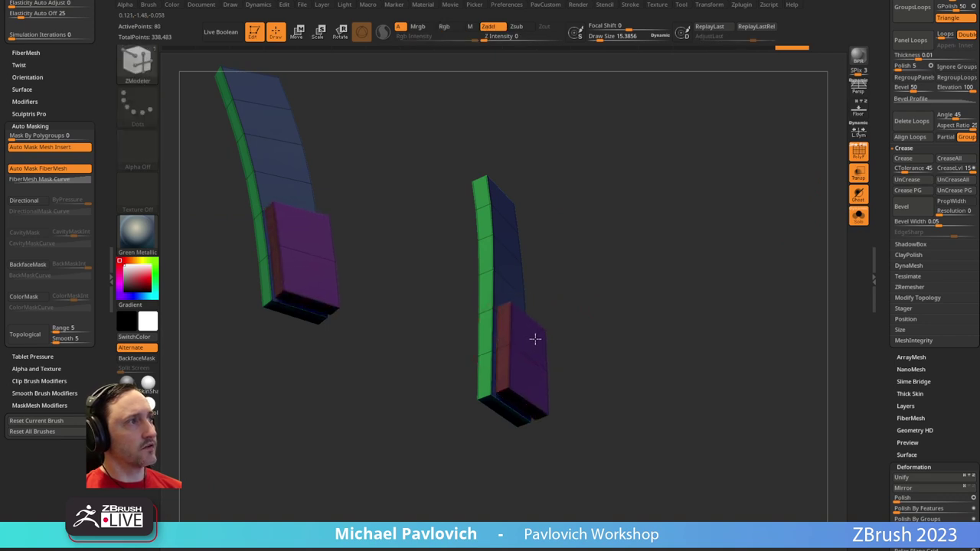
# Delete the lower end faces of both the straps and their flaps to leave open holes
pyautogui.moveTo(582, 295); pyautogui.dragTo(566, 323)
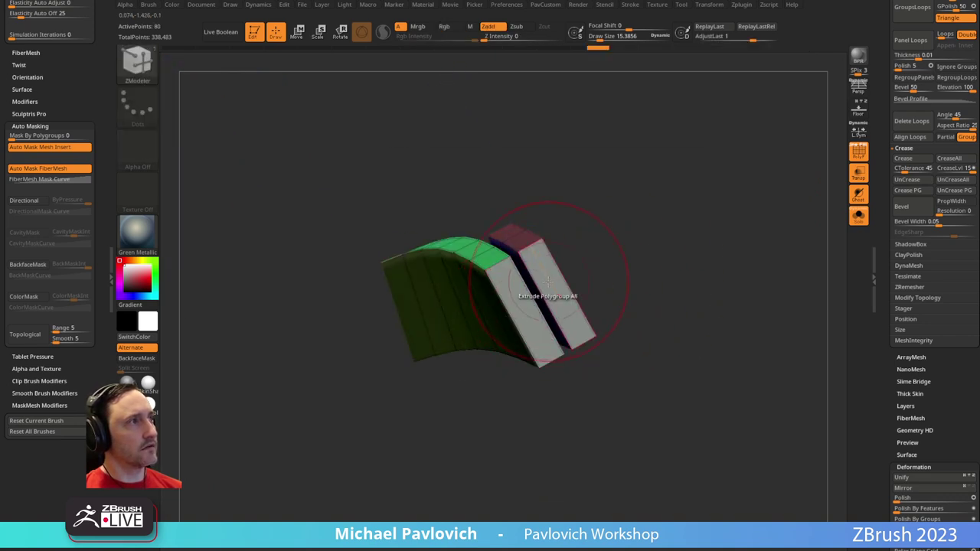
pyautogui.press('space')
pyautogui.click(404, 207)
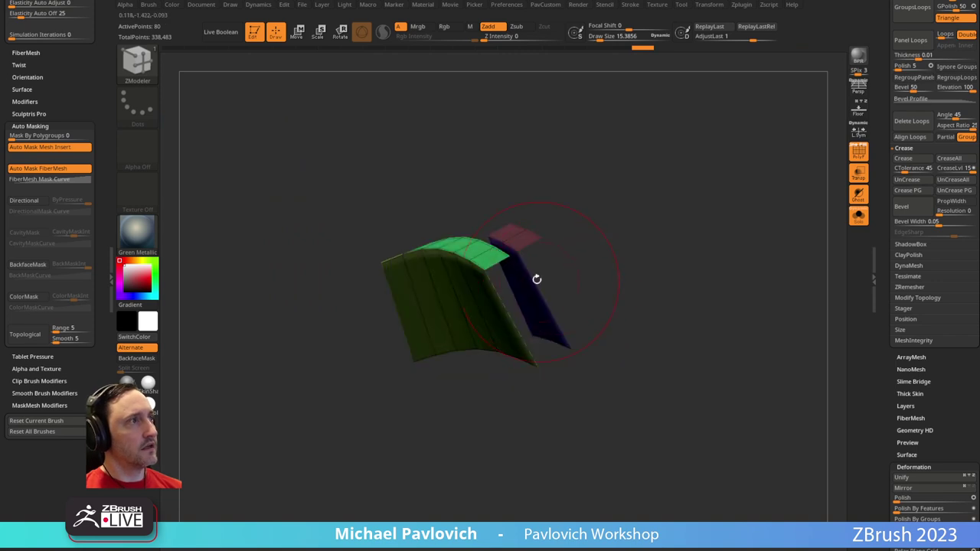
# Bridge the open lower ends of strap and flap with the ZModeler Bridge edge action set to Two Holes
pyautogui.press('space')
pyautogui.click(427, 290)
pyautogui.click(427, 271)
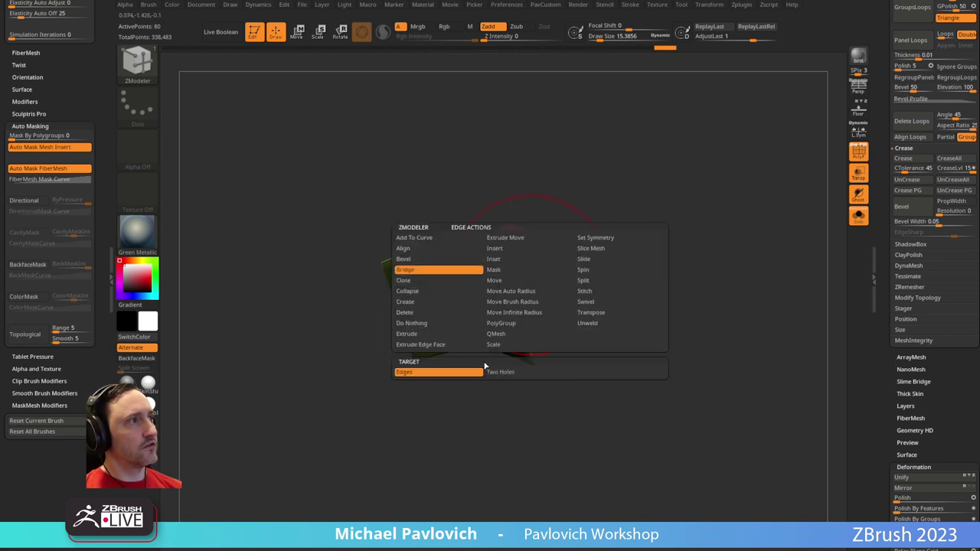
pyautogui.click(508, 371)
pyautogui.moveTo(607, 294); pyautogui.dragTo(505, 254)
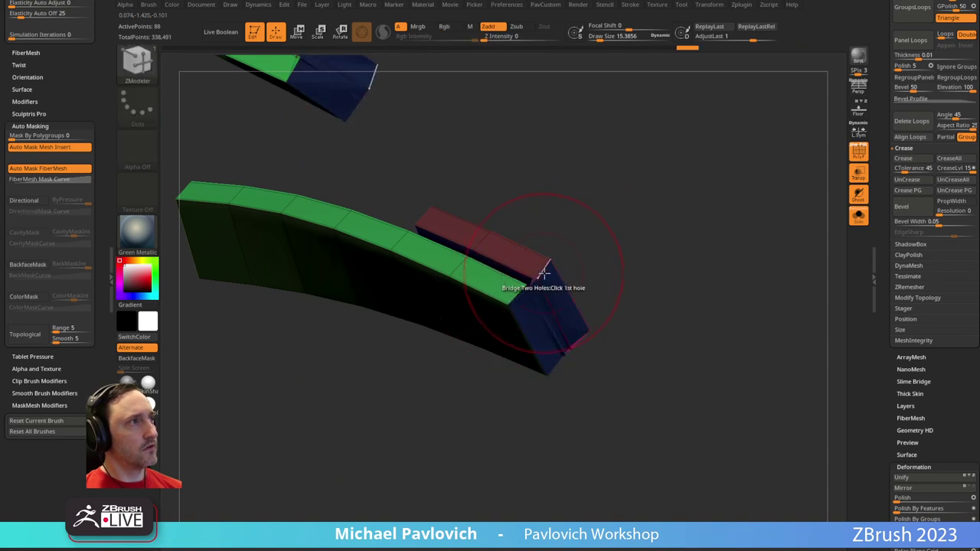
pyautogui.moveTo(517, 293); pyautogui.dragTo(661, 319)
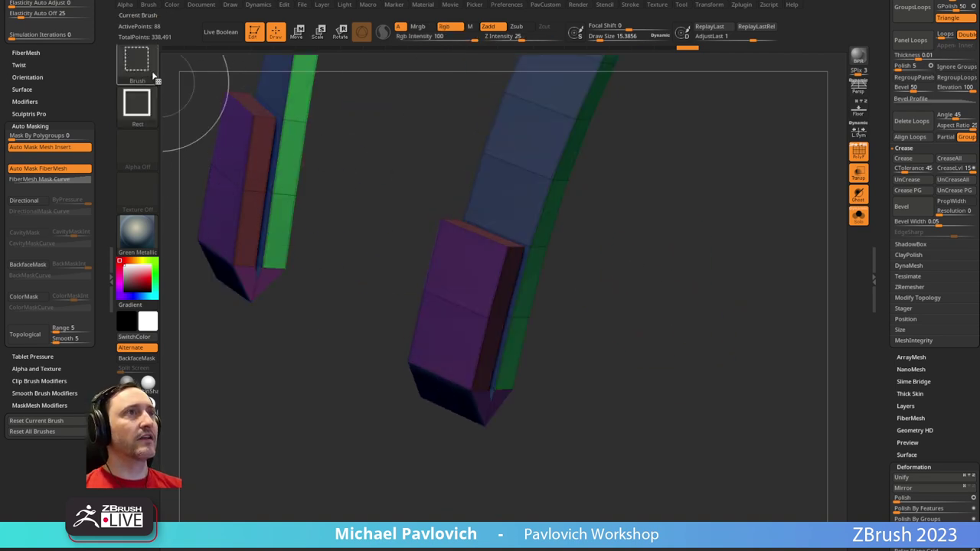
# Switch the selection brush to SelectLasso, hide the straps' side faces and apply Auto Groups to the remaining faces
pyautogui.keyDown('ctrl'); pyautogui.keyDown('shift'); pyautogui.click(137, 61); pyautogui.keyUp('shift'); pyautogui.keyUp('ctrl')
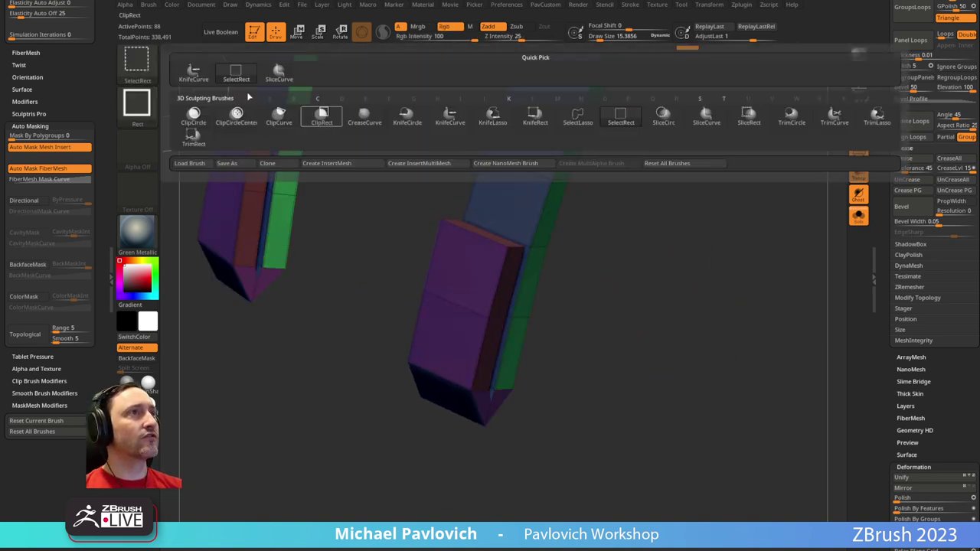
pyautogui.click(577, 117)
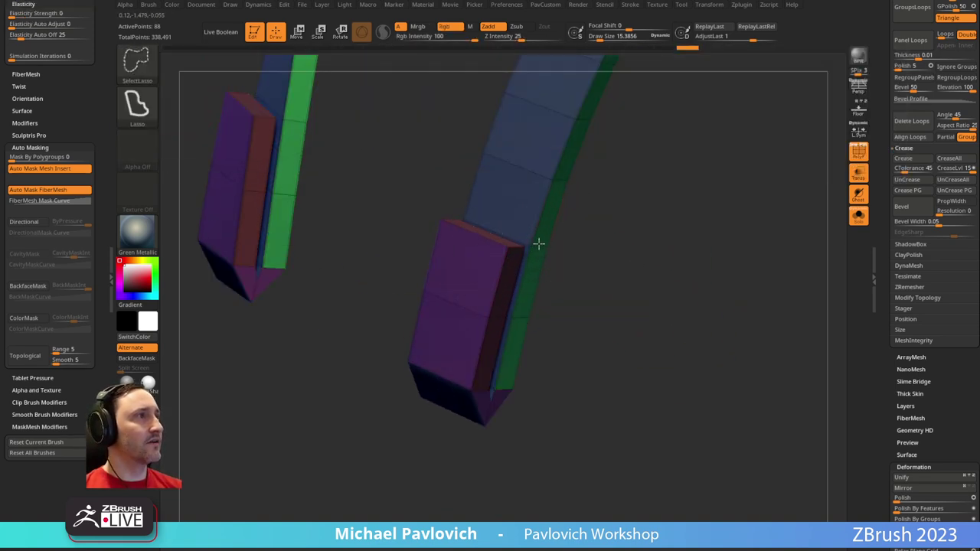
pyautogui.press('2')
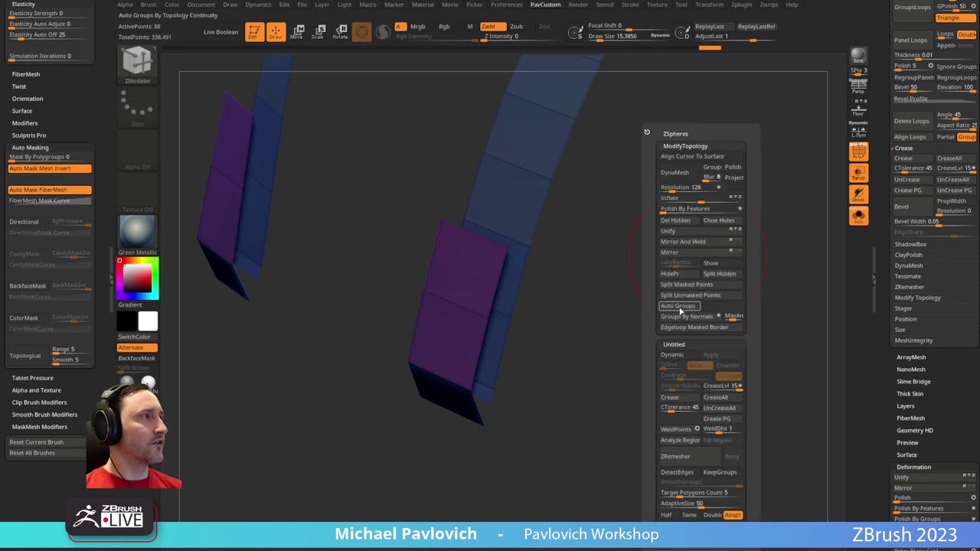
pyautogui.click(681, 306)
pyautogui.hotkey('ctrl', 'shift')
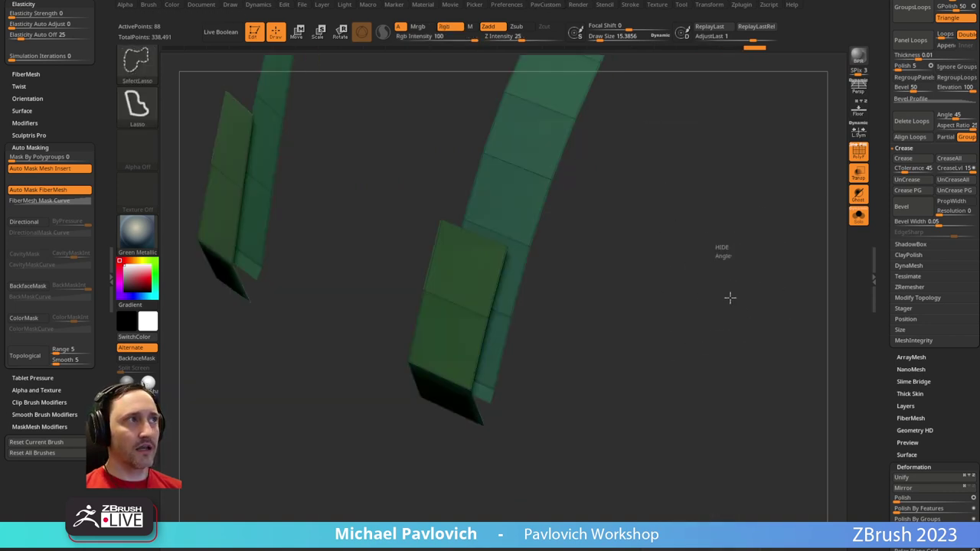
pyautogui.moveTo(726, 326)
pyautogui.mouseDown()
pyautogui.moveTo(724, 265)
pyautogui.moveTo(736, 286)
pyautogui.mouseUp()
# Assign new polygroups to the end caps and side faces of the straps at a draw size of about 3
pyautogui.press('s')
pyautogui.click(705, 287)
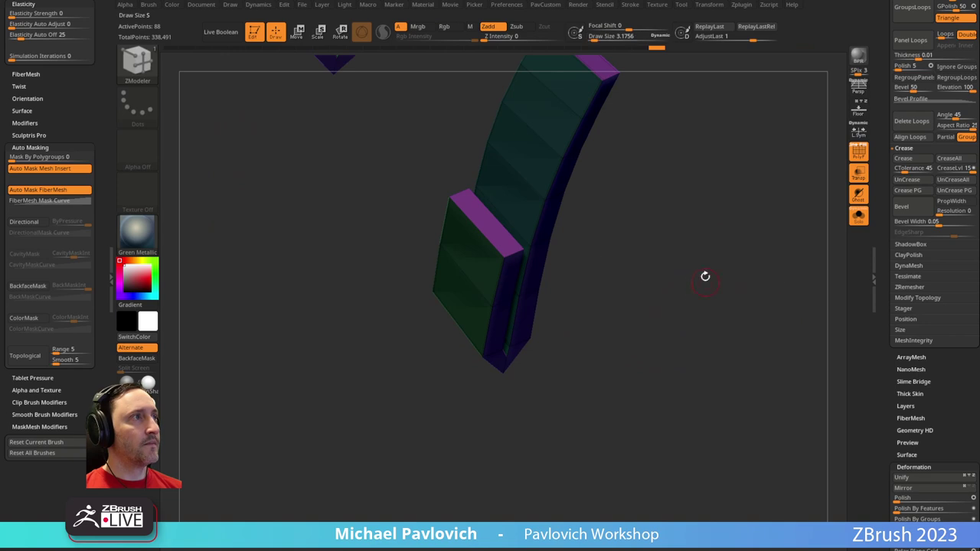
pyautogui.click(474, 223)
pyautogui.moveTo(570, 253); pyautogui.dragTo(610, 244)
pyautogui.keyDown('alt'); pyautogui.click(556, 164); pyautogui.keyUp('alt')
pyautogui.hotkey('ctrl', 'w')
pyautogui.hotkey('ctrl', 'w')
pyautogui.hotkey('ctrl', 'w')
# Turn on dynamic subdivision, clear all creases on the straps and crease the polygroup borders
pyautogui.moveTo(678, 184); pyautogui.dragTo(685, 289)
pyautogui.press('3')
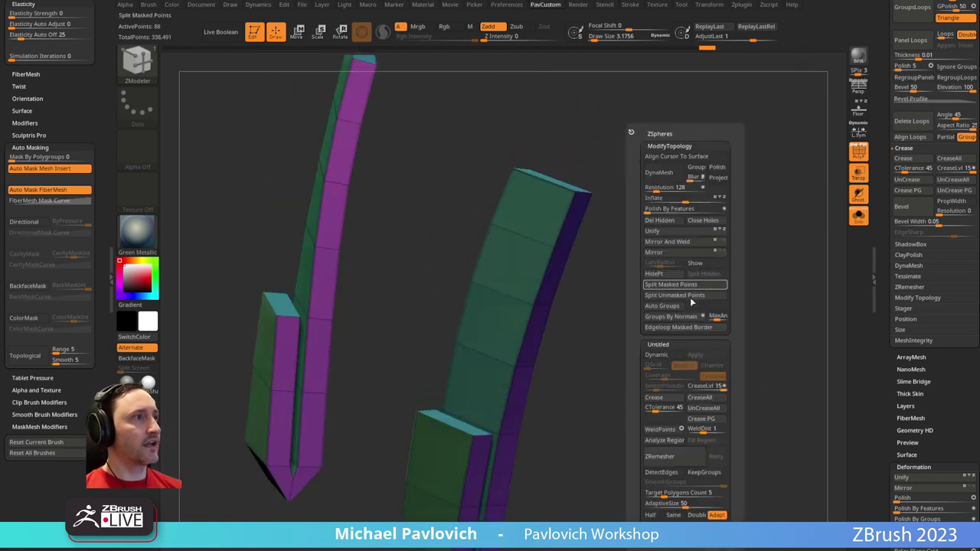
pyautogui.click(703, 420)
pyautogui.keyDown('alt'); pyautogui.moveTo(621, 417); pyautogui.dragTo(640, 330); pyautogui.keyUp('alt')
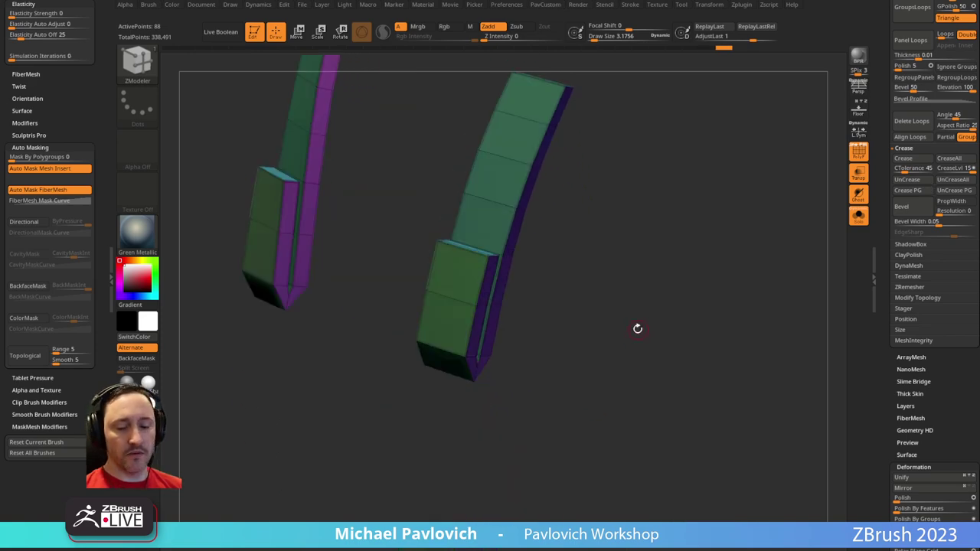
pyautogui.moveTo(755, 239); pyautogui.dragTo(704, 302)
pyautogui.press('3')
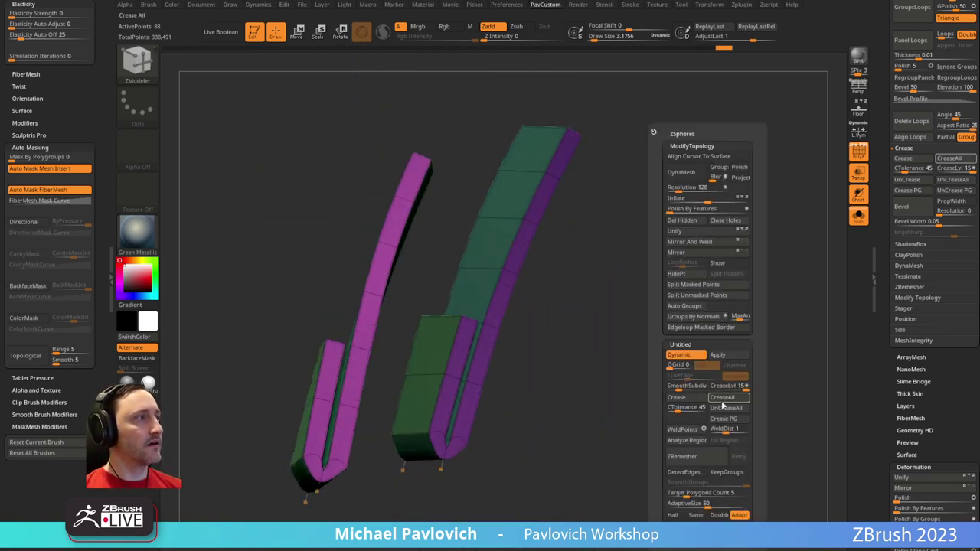
pyautogui.click(722, 410)
pyautogui.click(721, 421)
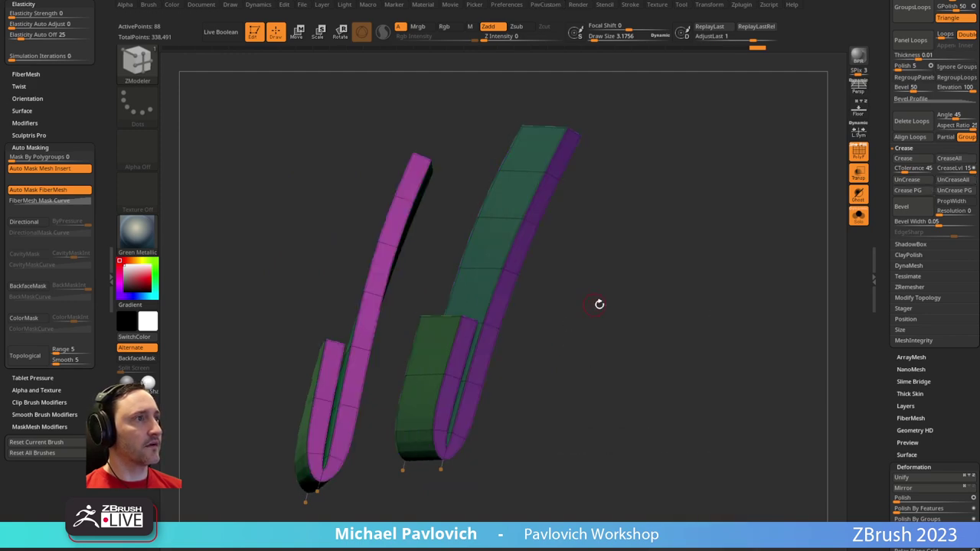
# Set the straps' crease level to 2 to soften the creased edges
pyautogui.moveTo(590, 306); pyautogui.dragTo(618, 328)
pyautogui.press('space')
pyautogui.click(661, 387)
pyautogui.write('2')
pyautogui.press('Return')
pyautogui.click(620, 388)
pyautogui.press('Return')
# Show the whole figure and turn off polyframe and transparency to inspect the straps on the chest
pyautogui.click(858, 217)
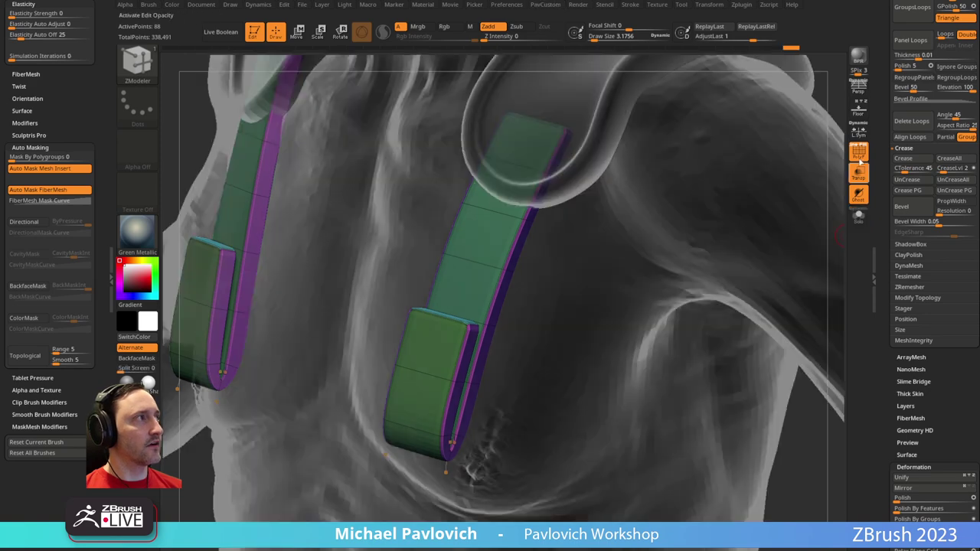
pyautogui.click(858, 152)
pyautogui.keyDown('alt'); pyautogui.moveTo(621, 268); pyautogui.dragTo(843, 172); pyautogui.keyUp('alt')
pyautogui.click(858, 173)
pyautogui.moveTo(811, 229); pyautogui.dragTo(624, 235)
pyautogui.keyDown('alt'); pyautogui.moveTo(602, 227); pyautogui.dragTo(485, 334, button='right'); pyautogui.keyUp('alt')
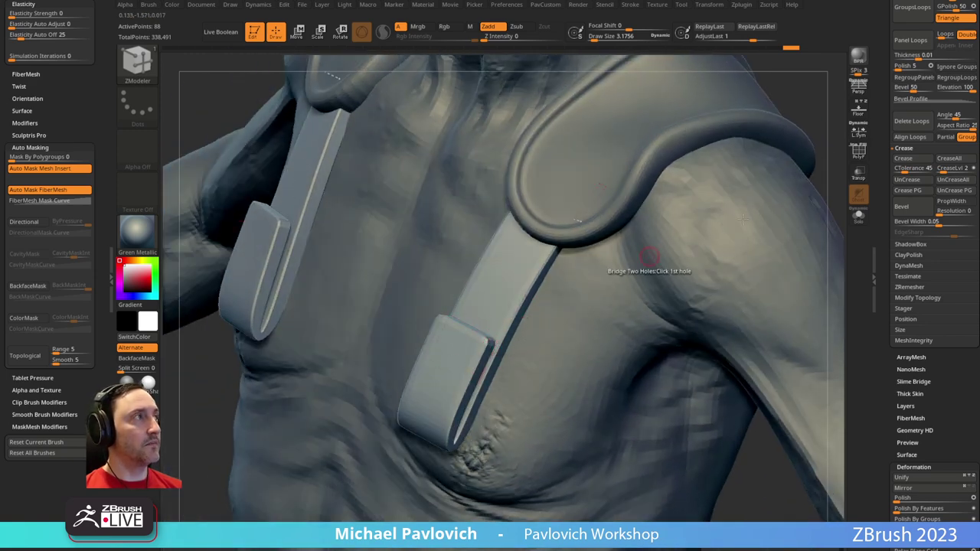
# Isolate the straps, merge the flap's end cap into the side polygroup and crease the polygroup borders again
pyautogui.click(858, 152)
pyautogui.click(858, 216)
pyautogui.moveTo(694, 267); pyautogui.dragTo(596, 107)
pyautogui.moveTo(551, 192); pyautogui.dragTo(476, 354)
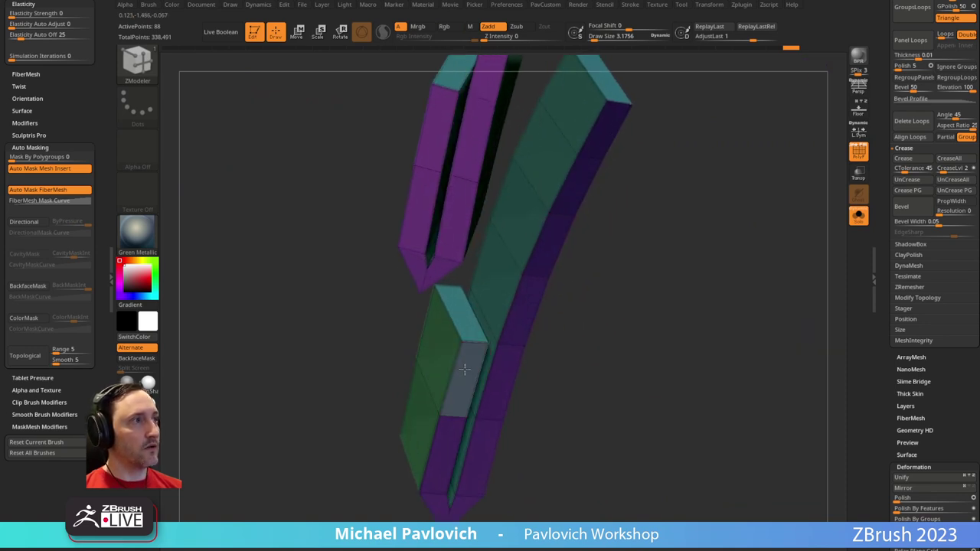
pyautogui.click(466, 337)
pyautogui.moveTo(615, 294); pyautogui.dragTo(627, 263)
pyautogui.press('3')
pyautogui.click(698, 421)
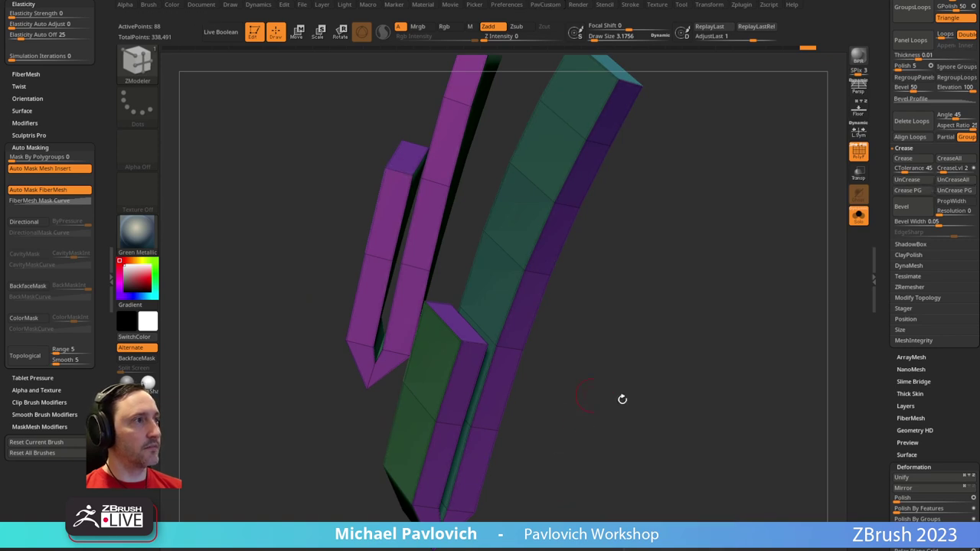
# Check the rounded flap ends with dynamic subdivision, first isolated and on the whole figure without polyframe
pyautogui.press('f')
pyautogui.press('d')
pyautogui.moveTo(597, 352); pyautogui.dragTo(577, 322)
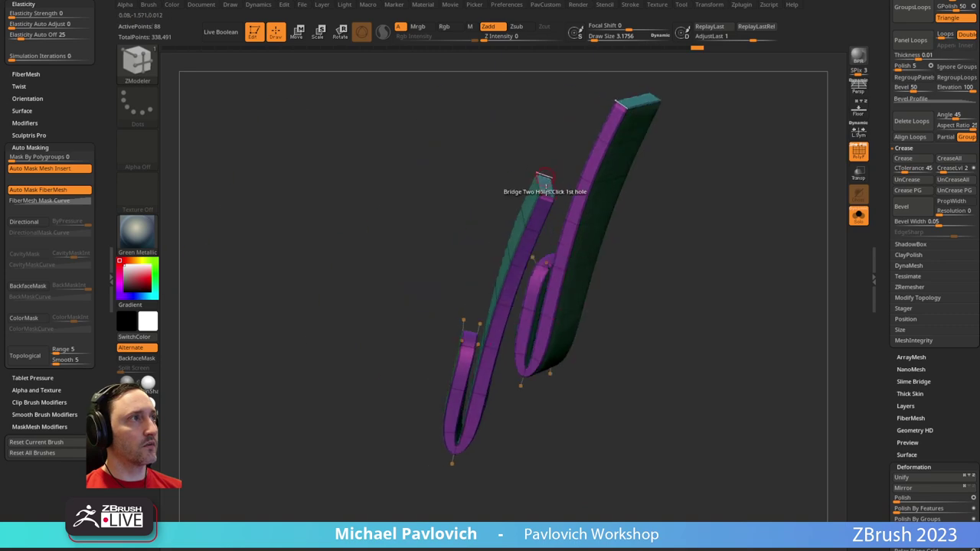
pyautogui.click(858, 215)
pyautogui.click(858, 156)
pyautogui.moveTo(328, 344); pyautogui.dragTo(799, 145)
# Mask part of the straps and adjust the position of the folded flaps with the Move gizmo
pyautogui.press('w')
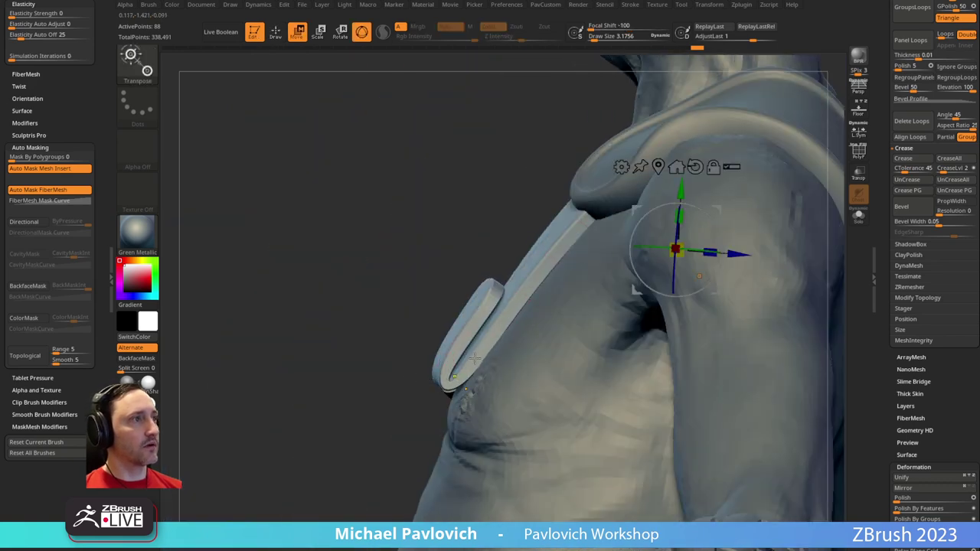
pyautogui.keyDown('ctrl'); pyautogui.click(461, 346); pyautogui.keyUp('ctrl')
pyautogui.keyDown('ctrl'); pyautogui.moveTo(428, 404); pyautogui.dragTo(406, 424); pyautogui.keyUp('ctrl')
pyautogui.moveTo(511, 325); pyautogui.dragTo(513, 330)
# Enable topological auto masking for the Move brush at a draw size of about 27 and reshape the folded flap
pyautogui.press('q')
pyautogui.moveTo(411, 359)
pyautogui.mouseDown()
pyautogui.moveTo(424, 350)
pyautogui.moveTo(417, 340)
pyautogui.moveTo(466, 323)
pyautogui.mouseUp()
pyautogui.press('s')
pyautogui.click(28, 356)
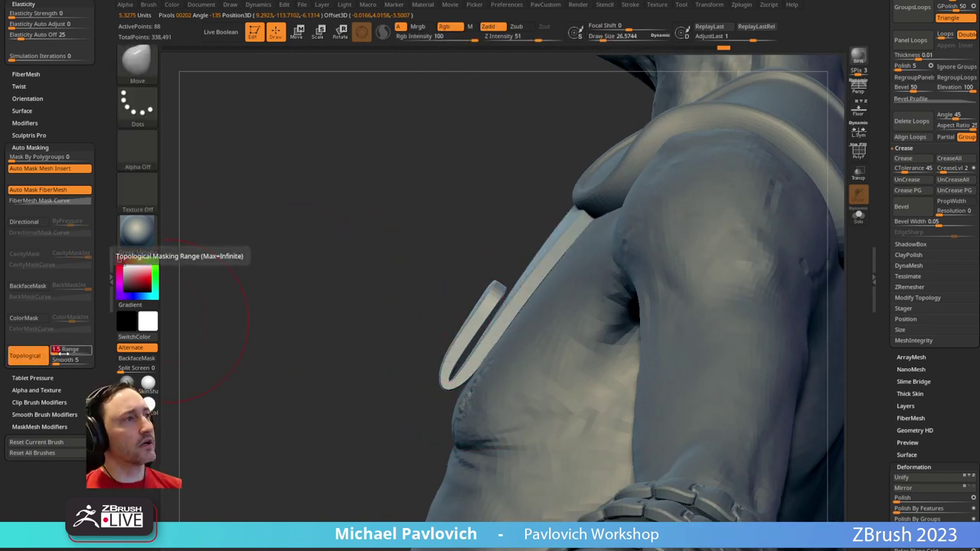
pyautogui.moveTo(444, 267)
pyautogui.mouseDown()
pyautogui.moveTo(515, 287)
pyautogui.moveTo(485, 308)
pyautogui.mouseUp()
# Apply the straps' dynamic subdivision and sculpt a round dimple into each flap with the Standard brush at size about 10
pyautogui.moveTo(766, 329); pyautogui.dragTo(648, 321)
pyautogui.press('3')
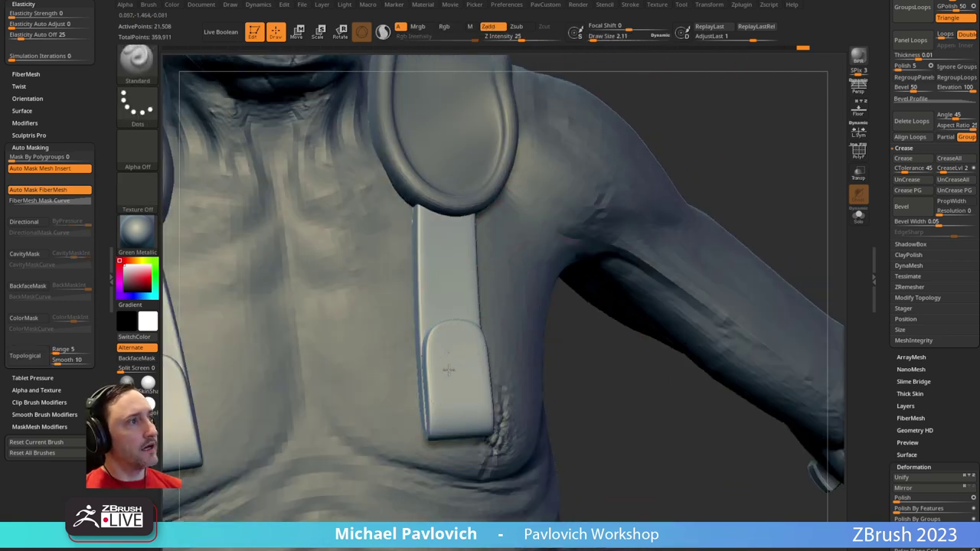
pyautogui.press('s')
pyautogui.moveTo(459, 361); pyautogui.dragTo(463, 369)
pyautogui.press('s')
pyautogui.moveTo(595, 358); pyautogui.dragTo(591, 358)
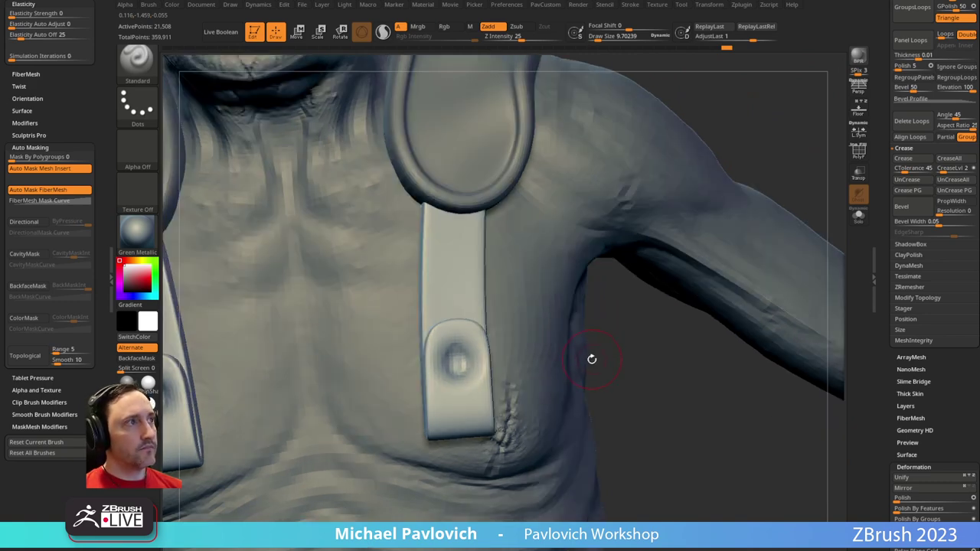
# Make GearWorking008_high the active subtool and insert a Rivet from the insert-mesh brush into the flap's dimple
pyautogui.moveTo(882, 205); pyautogui.dragTo(885, 268)
pyautogui.click(906, 245)
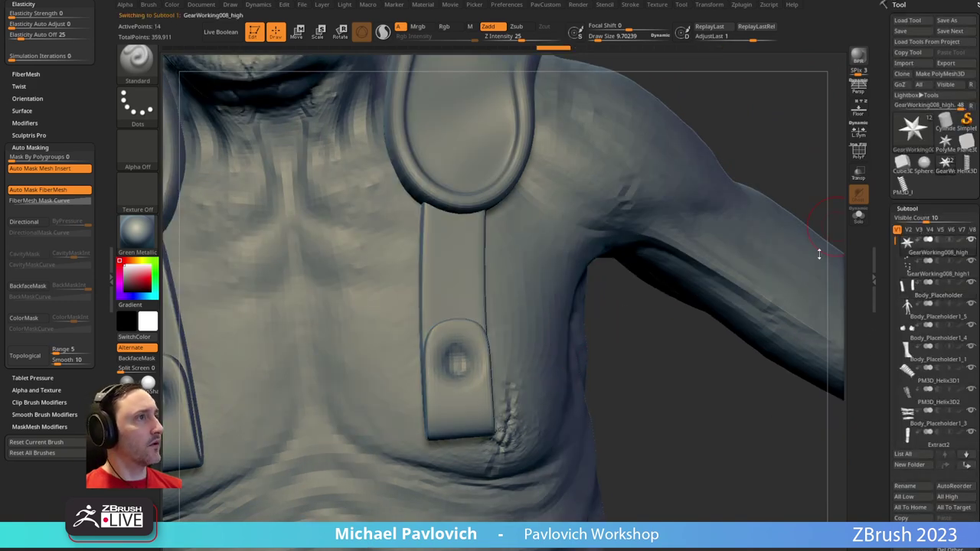
pyautogui.keyDown('alt'); pyautogui.moveTo(642, 364); pyautogui.dragTo(710, 341); pyautogui.keyUp('alt')
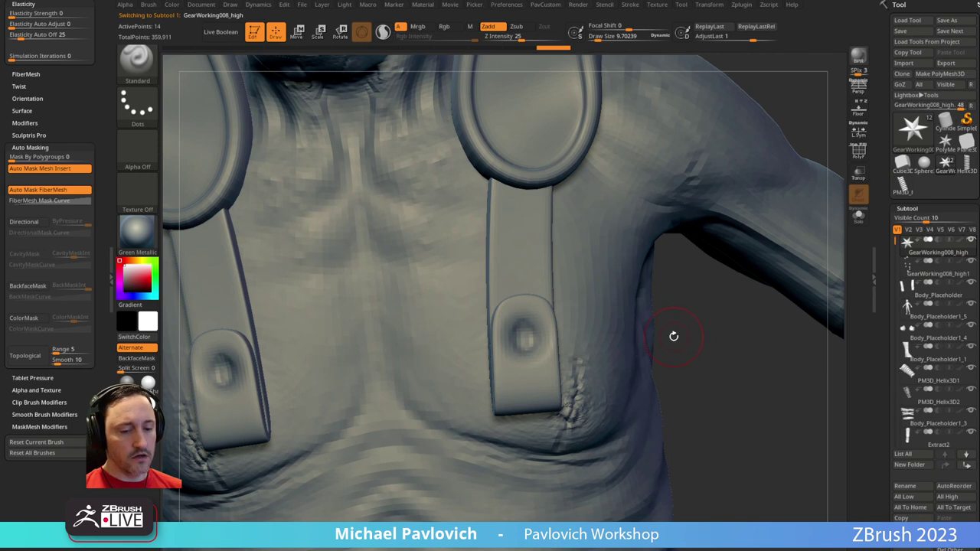
pyautogui.press('4')
pyautogui.press('m')
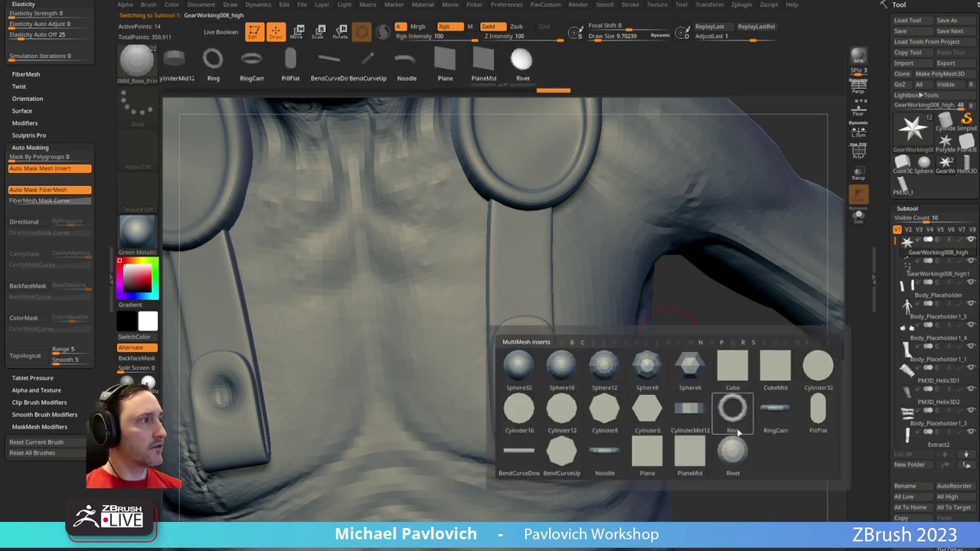
pyautogui.click(733, 453)
pyautogui.moveTo(527, 356); pyautogui.dragTo(539, 369)
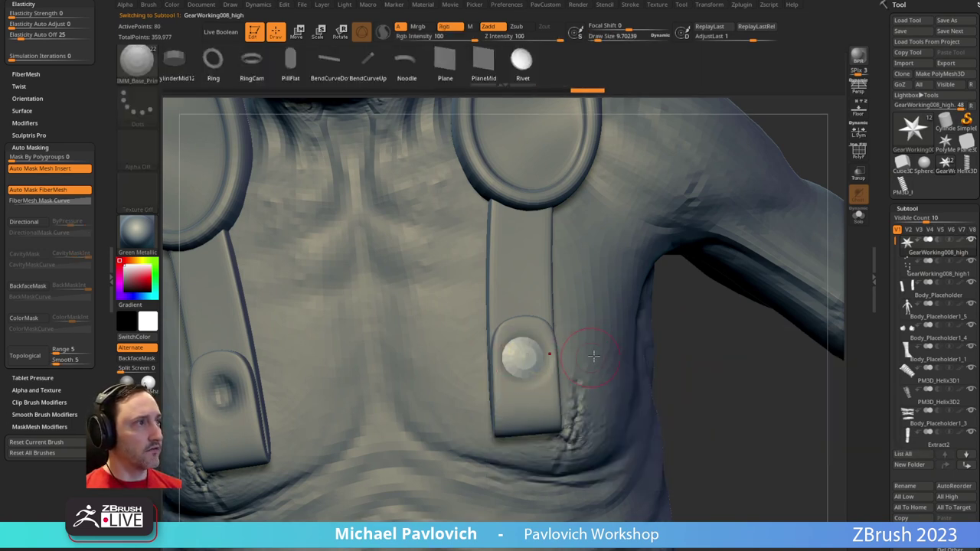
# Undo the oversized rivet, reinsert it in the flap's dimple at draw size about 4.6 and clear the mask
pyautogui.hotkey('ctrl', 'z')
pyautogui.press('s')
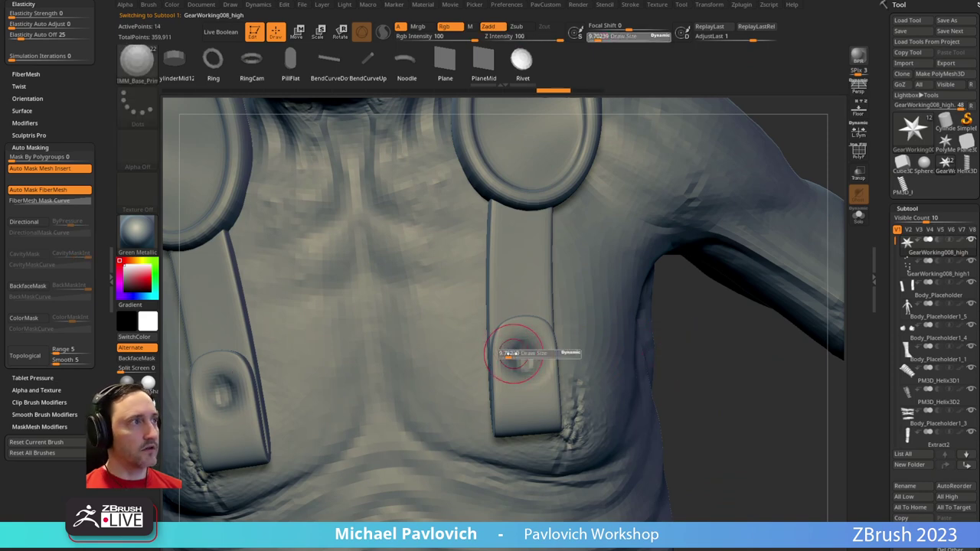
pyautogui.moveTo(508, 353); pyautogui.dragTo(527, 359)
pyautogui.moveTo(536, 357); pyautogui.dragTo(681, 337, button='right')
pyautogui.press('w')
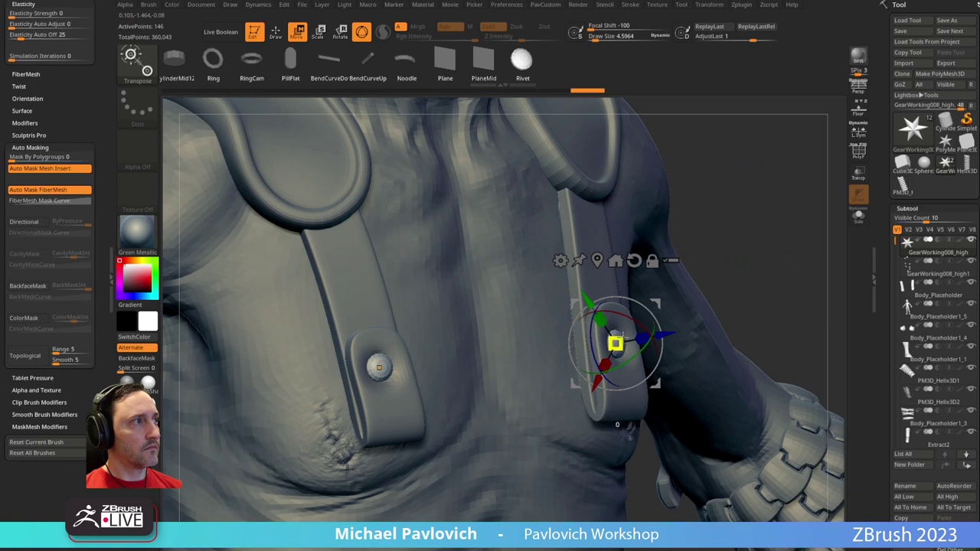
pyautogui.keyDown('ctrl'); pyautogui.moveTo(735, 245); pyautogui.dragTo(804, 183); pyautogui.keyUp('ctrl')
# Turn on local symmetry and adjust the rivets' position on the strap flaps with the Move gizmo
pyautogui.moveTo(834, 177); pyautogui.dragTo(782, 189, button='right')
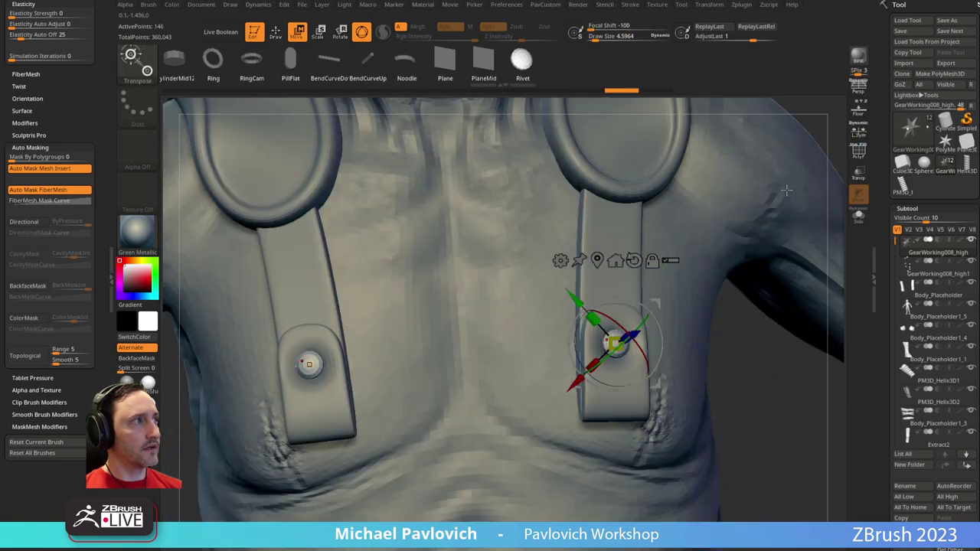
pyautogui.click(858, 129)
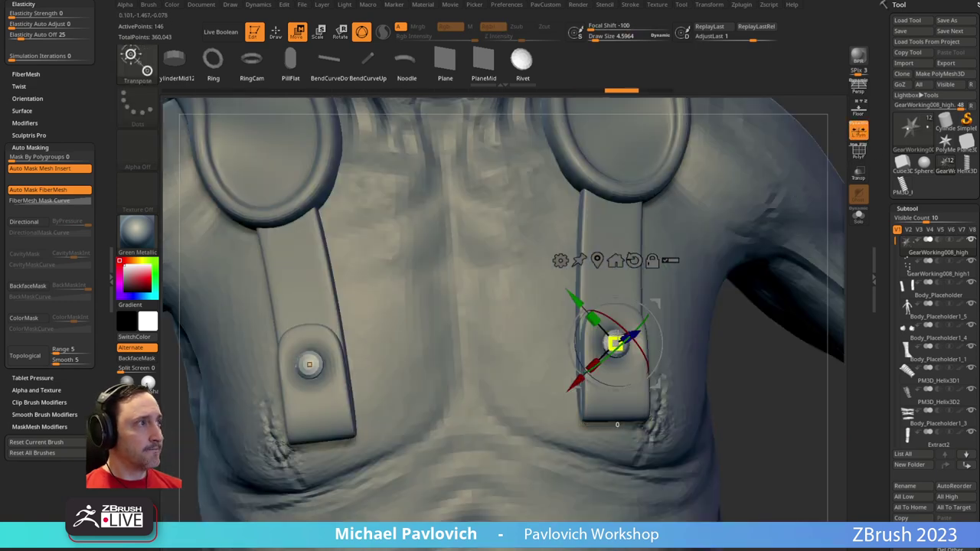
pyautogui.moveTo(634, 327); pyautogui.dragTo(689, 303)
pyautogui.press('q')
pyautogui.moveTo(688, 306)
pyautogui.mouseDown(button='right')
pyautogui.moveTo(639, 318)
pyautogui.moveTo(702, 361)
pyautogui.mouseUp(button='right')
# Solo the subtool, isolate the two rivets and split the hidden star into its own subtool with Split Hidden
pyautogui.moveTo(704, 360); pyautogui.dragTo(651, 251)
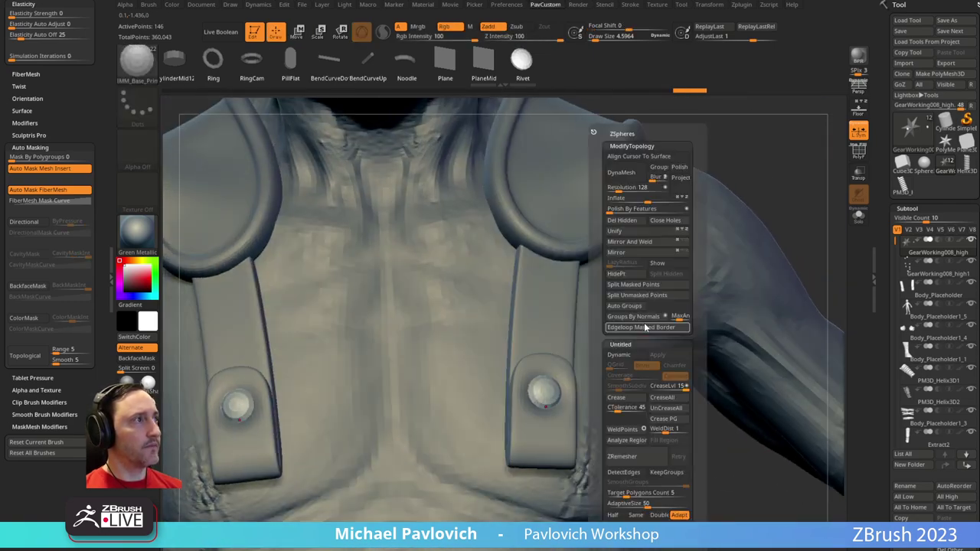
pyautogui.click(857, 215)
pyautogui.moveTo(666, 328)
pyautogui.keyDown('ctrl'); pyautogui.keyDown('shift'); pyautogui.mouseDown()
pyautogui.moveTo(528, 414)
pyautogui.moveTo(528, 375)
pyautogui.moveTo(551, 364)
pyautogui.moveTo(528, 391)
pyautogui.moveTo(565, 401)
pyautogui.mouseUp(); pyautogui.keyUp('shift'); pyautogui.keyUp('ctrl')
pyautogui.keyDown('ctrl'); pyautogui.keyDown('shift'); pyautogui.click(610, 325); pyautogui.keyUp('shift'); pyautogui.keyUp('ctrl')
pyautogui.press('space')
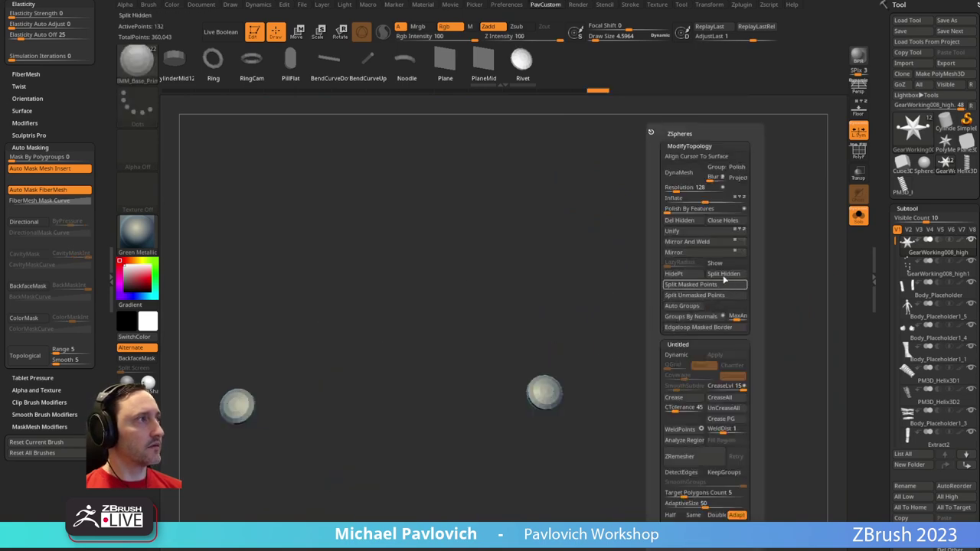
pyautogui.click(723, 284)
# Make the Body_Placeholder straps active and sculpt subtle dents and wrinkles with the Standard brush at draw size about 10
pyautogui.hotkey('alt', 'shift', 's')
pyautogui.moveTo(788, 184)
pyautogui.mouseDown()
pyautogui.moveTo(799, 142)
pyautogui.moveTo(783, 145)
pyautogui.mouseUp()
pyautogui.press('s')
pyautogui.keyDown('alt'); pyautogui.click(568, 277); pyautogui.keyUp('alt')
pyautogui.moveTo(568, 277)
pyautogui.keyDown('ctrl'); pyautogui.keyDown('shift'); pyautogui.mouseDown()
pyautogui.moveTo(569, 257)
pyautogui.moveTo(595, 256)
pyautogui.mouseUp(); pyautogui.keyUp('shift'); pyautogui.keyUp('ctrl')
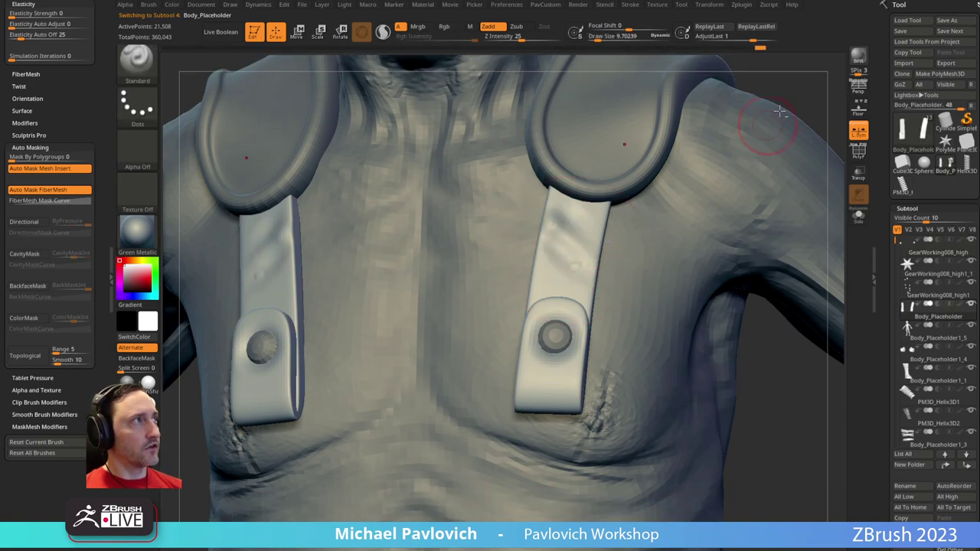
pyautogui.moveTo(778, 379)
pyautogui.keyDown('alt'); pyautogui.mouseDown()
pyautogui.moveTo(780, 256)
pyautogui.moveTo(701, 363)
pyautogui.mouseUp(); pyautogui.keyUp('alt')
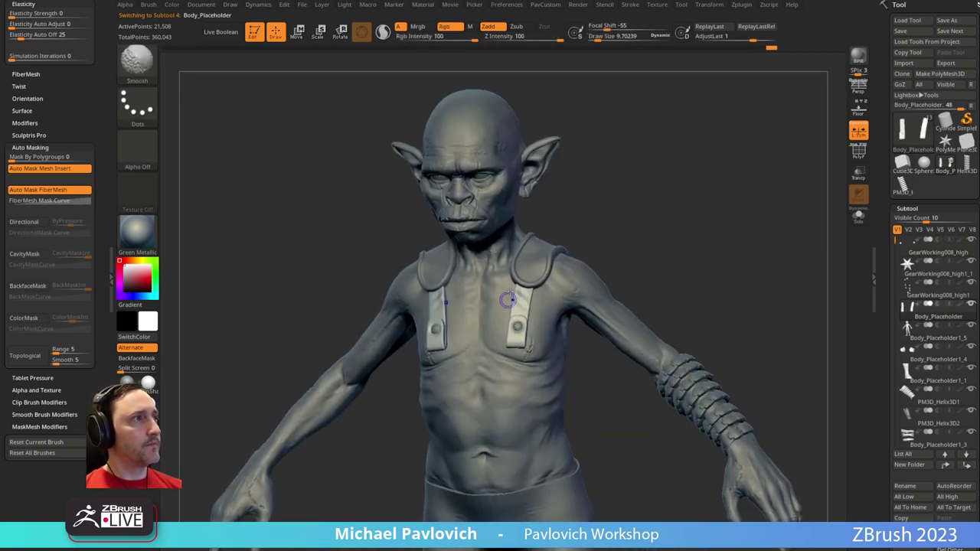
# Compare the figure's front and back with the finished character reference image in XnView MP
pyautogui.moveTo(542, 284)
pyautogui.mouseDown(button='right')
pyautogui.moveTo(617, 234)
pyautogui.moveTo(655, 222)
pyautogui.moveTo(696, 240)
pyautogui.moveTo(701, 230)
pyautogui.mouseUp(button='right')
pyautogui.moveTo(639, 0); pyautogui.dragTo(648, 16)
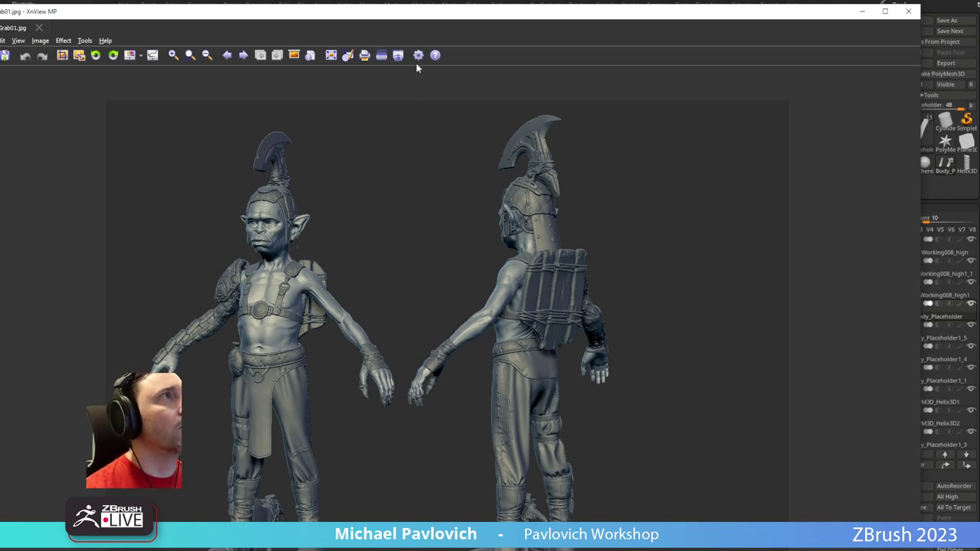
pyautogui.moveTo(429, 17); pyautogui.dragTo(0, 16)
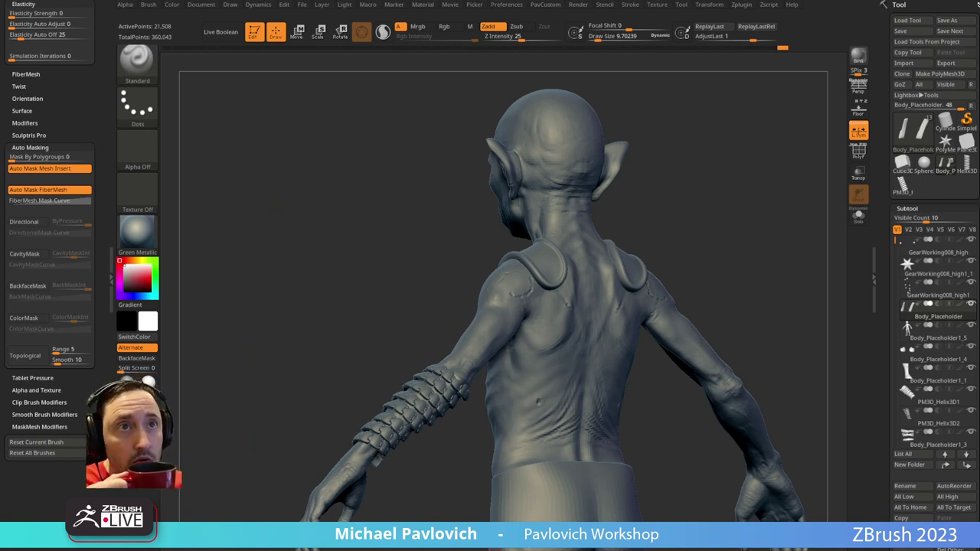
pyautogui.moveTo(531, 243); pyautogui.dragTo(676, 223, button='right')
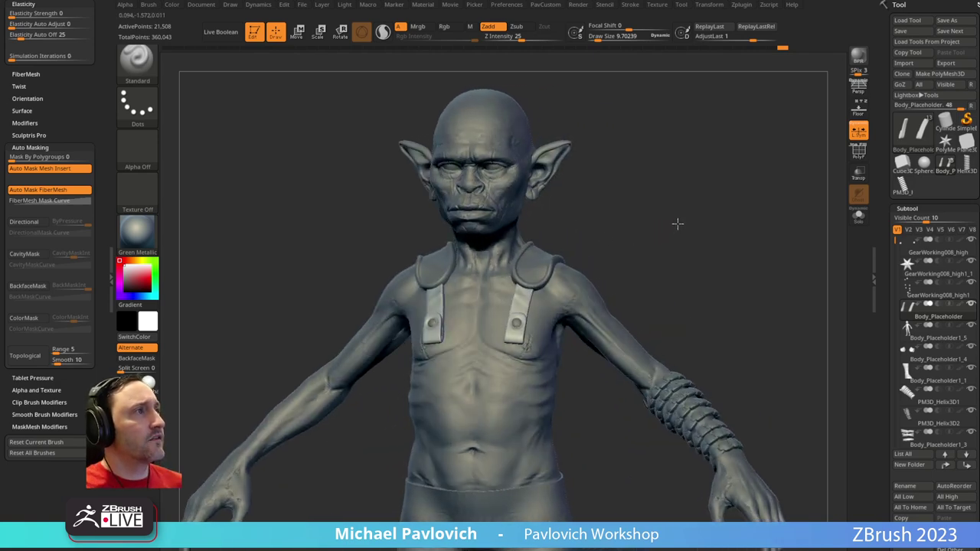
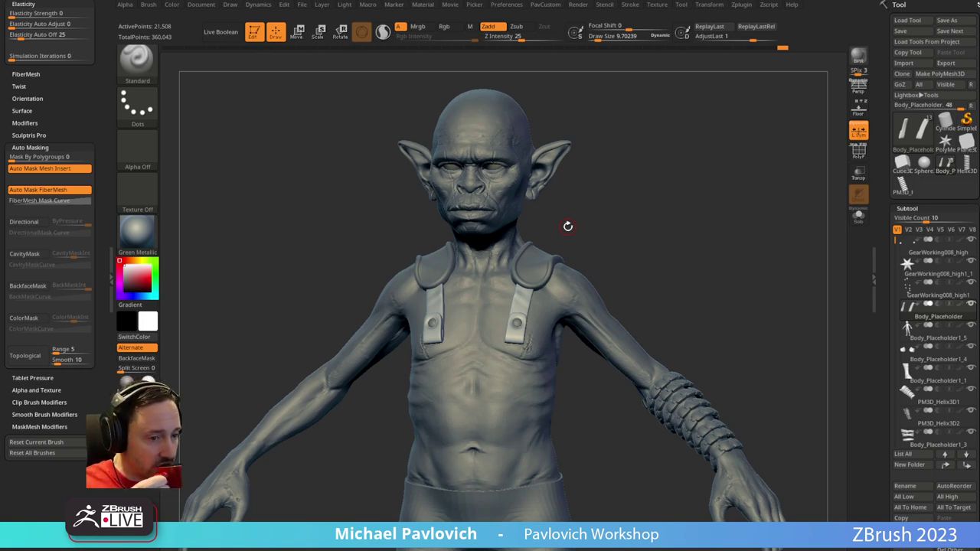
pyautogui.moveTo(605, 239); pyautogui.dragTo(543, 258)
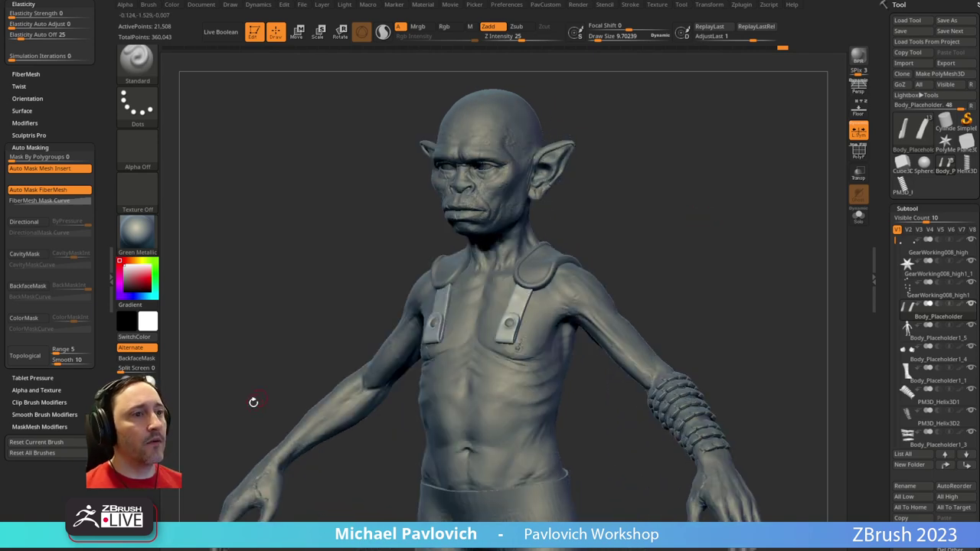
pyautogui.press('super')
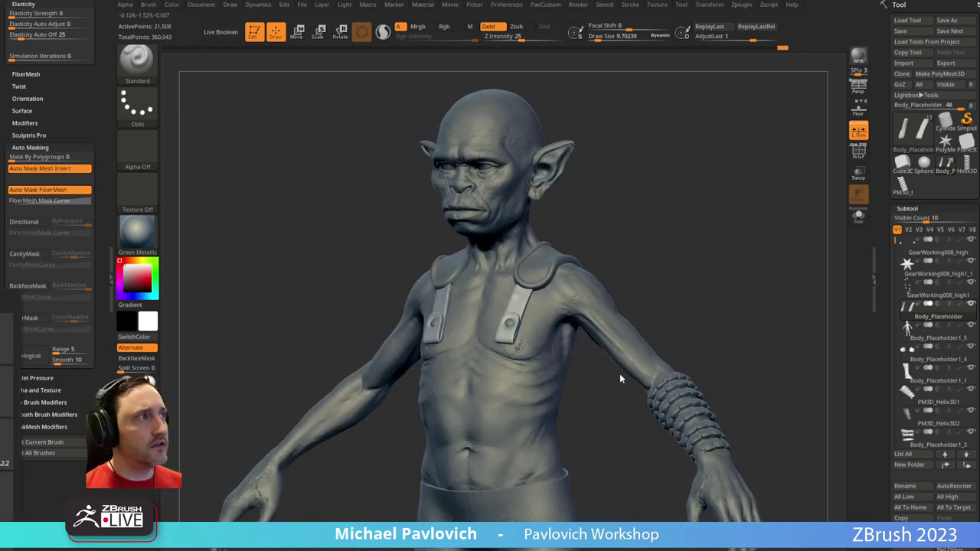
pyautogui.moveTo(782, 258); pyautogui.dragTo(789, 253)
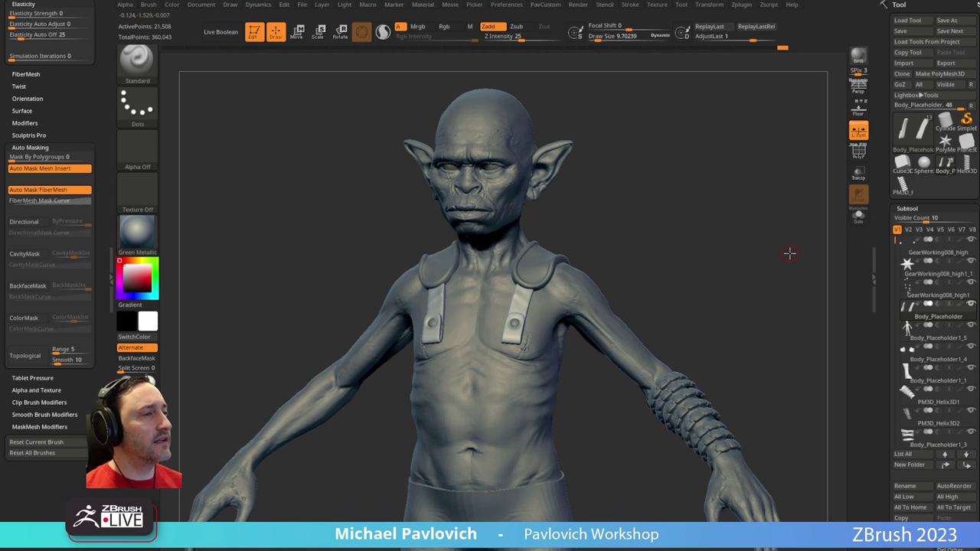
# Set the draw size to about 21 and make the star subtool GearWorking008_high1_1 active
pyautogui.moveTo(679, 209); pyautogui.dragTo(676, 221)
pyautogui.press('s')
pyautogui.moveTo(677, 217)
pyautogui.mouseDown()
pyautogui.moveTo(718, 226)
pyautogui.moveTo(690, 239)
pyautogui.moveTo(683, 202)
pyautogui.mouseUp()
pyautogui.press('s')
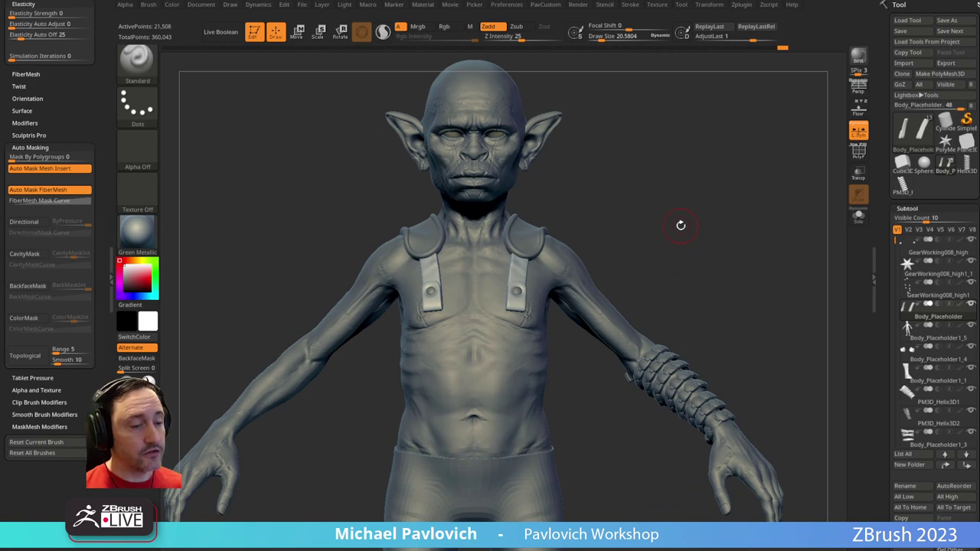
pyautogui.keyDown('alt'); pyautogui.moveTo(681, 208); pyautogui.dragTo(649, 219); pyautogui.keyUp('alt')
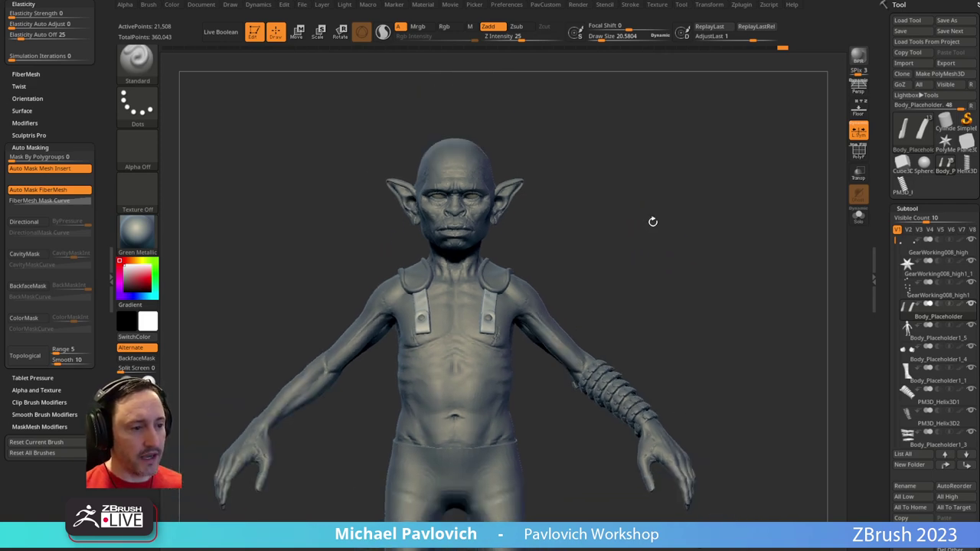
pyautogui.moveTo(711, 223); pyautogui.dragTo(600, 232)
pyautogui.keyDown('alt'); pyautogui.click(539, 321); pyautogui.keyUp('alt')
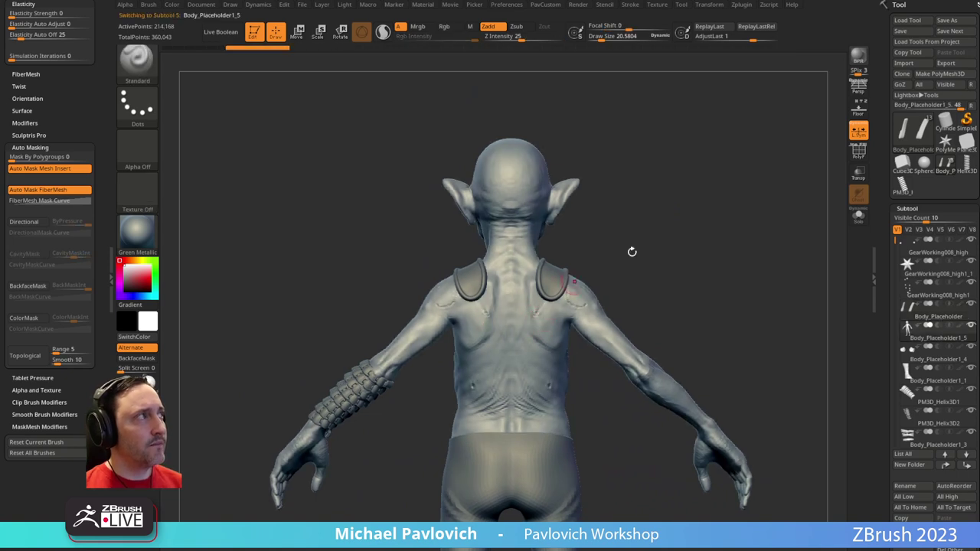
pyautogui.click(909, 267)
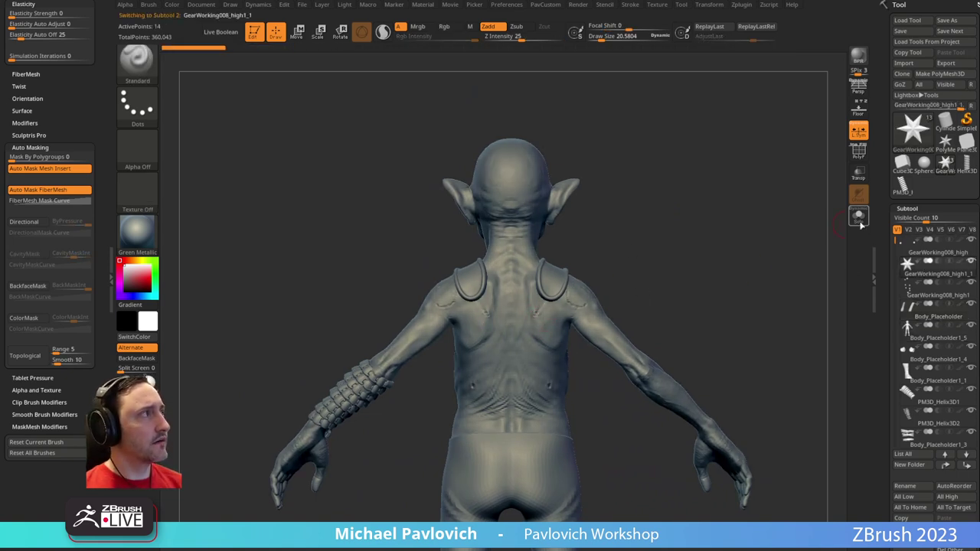
# Activate the IMM base primitives brush, choose a different primitive from Rivet and show the whole figure without transparency
pyautogui.click(858, 216)
pyautogui.press('b')
pyautogui.press('i')
pyautogui.press('p')
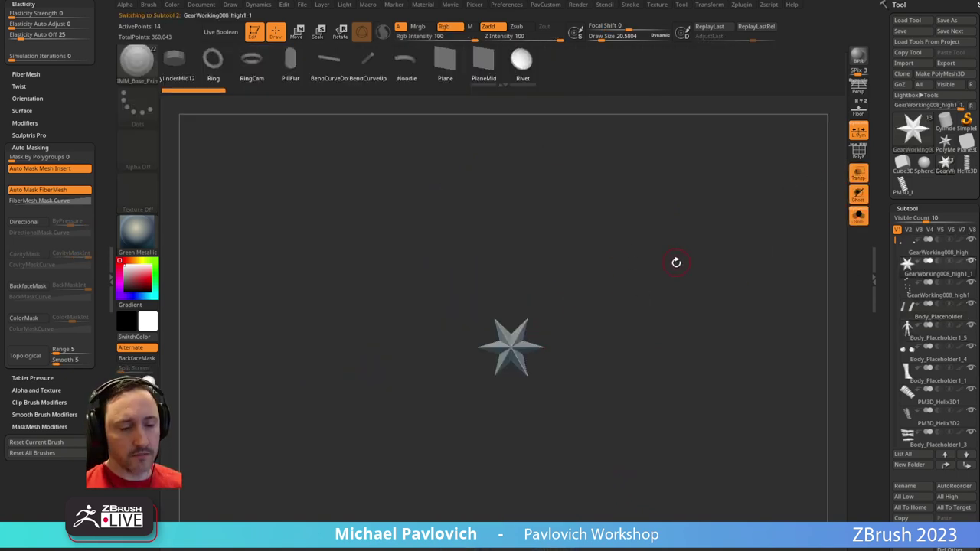
pyautogui.press('m')
pyautogui.click(738, 288)
pyautogui.click(858, 221)
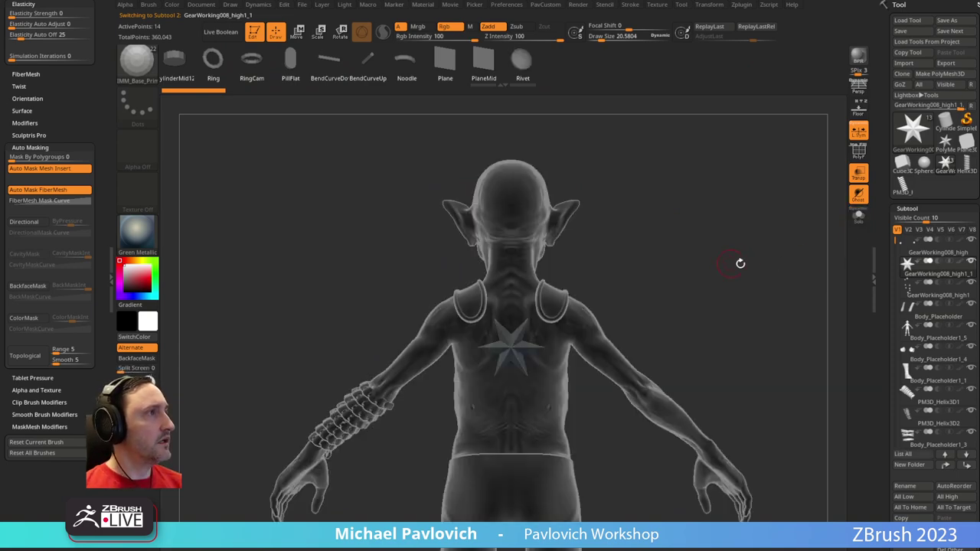
pyautogui.keyDown('alt'); pyautogui.moveTo(728, 264); pyautogui.dragTo(707, 223); pyautogui.keyUp('alt')
pyautogui.click(858, 176)
# Try to insert the chosen primitive on the figure's upper back and position it with the gizmo
pyautogui.moveTo(488, 307); pyautogui.dragTo(490, 361)
pyautogui.keyDown('shift'); pyautogui.moveTo(628, 275); pyautogui.dragTo(710, 253); pyautogui.keyUp('shift')
pyautogui.press('w')
pyautogui.keyDown('alt'); pyautogui.moveTo(763, 218); pyautogui.dragTo(557, 299); pyautogui.keyUp('alt')
pyautogui.hotkey('ctrl', 'z')
pyautogui.press('q')
# Turn off local symmetry for the star subtool
pyautogui.click(858, 132)
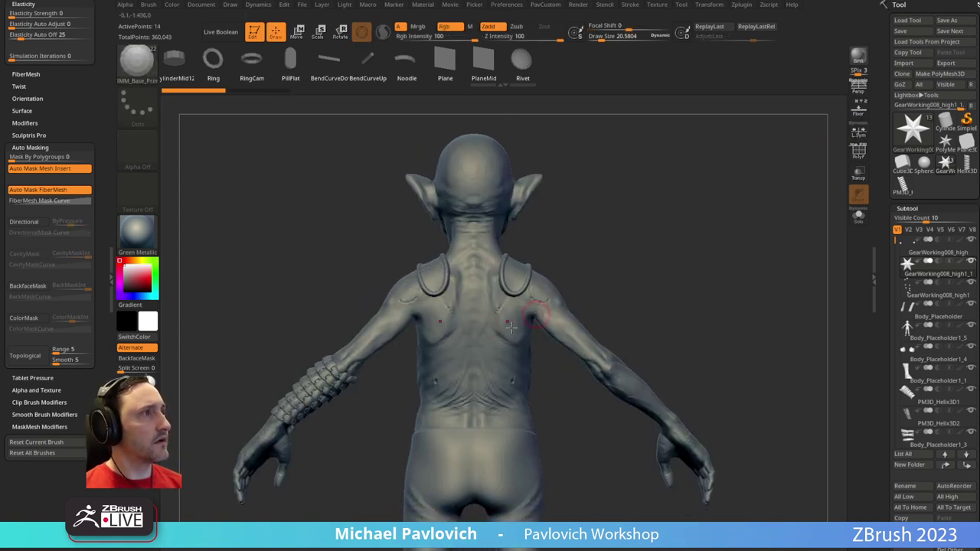
# Insert a box primitive on the character's back and split the masked points so the box becomes its own subtool
pyautogui.moveTo(474, 326); pyautogui.dragTo(473, 365)
pyautogui.moveTo(576, 288); pyautogui.dragTo(691, 265)
pyautogui.press('space')
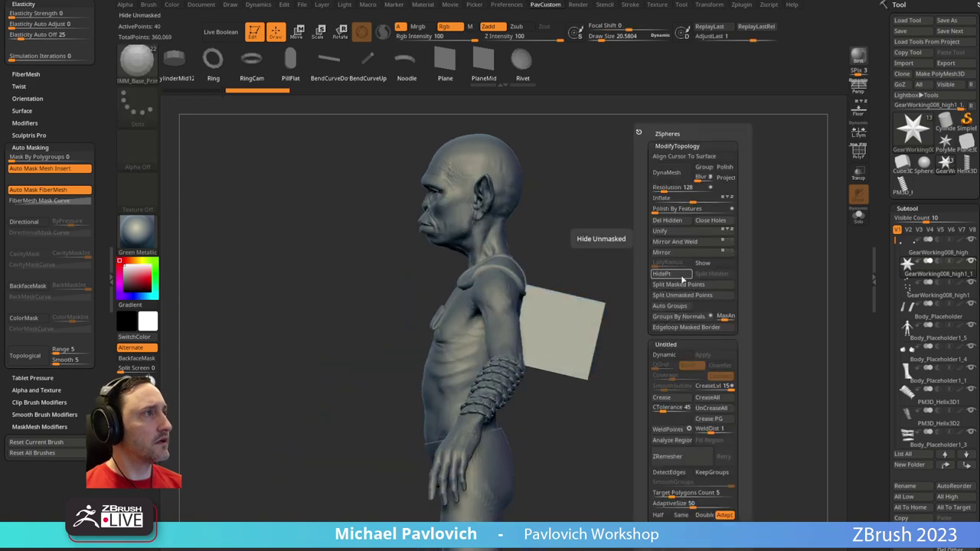
pyautogui.click(685, 286)
# Rotate the box with the gizmo so it sits upright against the character's back
pyautogui.press('w')
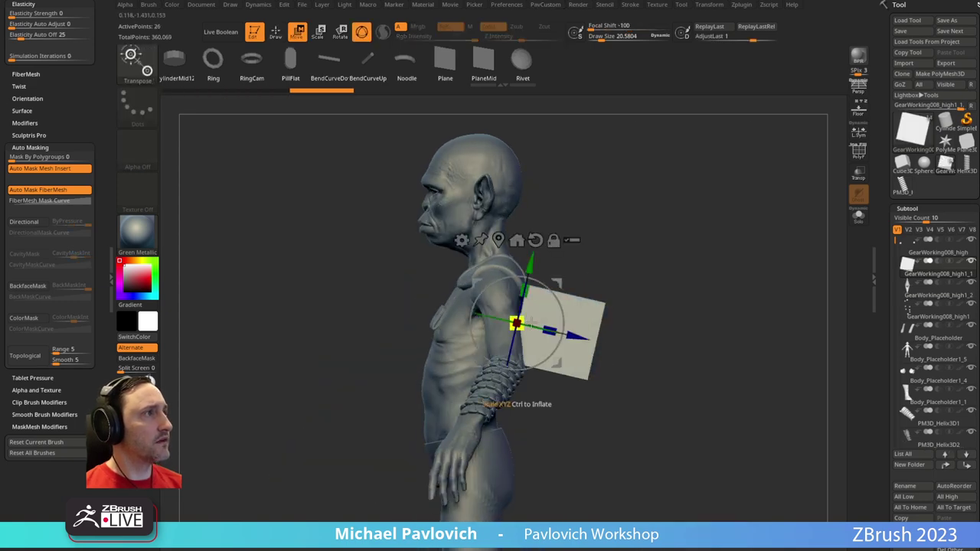
pyautogui.moveTo(551, 330); pyautogui.dragTo(565, 300)
pyautogui.moveTo(557, 284)
pyautogui.mouseDown()
pyautogui.moveTo(584, 286)
pyautogui.moveTo(577, 293)
pyautogui.moveTo(573, 286)
pyautogui.moveTo(679, 245)
pyautogui.mouseUp()
pyautogui.press('q')
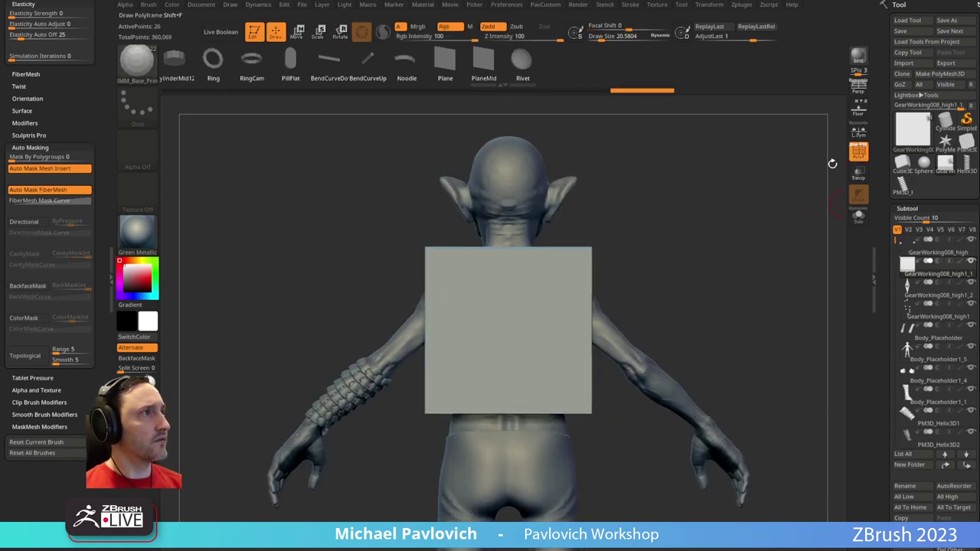
# Show the box's wireframe and DynaMesh it, raising the resolution to 320
pyautogui.click(852, 158)
pyautogui.keyDown('alt'); pyautogui.moveTo(770, 221); pyautogui.dragTo(722, 234); pyautogui.keyUp('alt')
pyautogui.press('4')
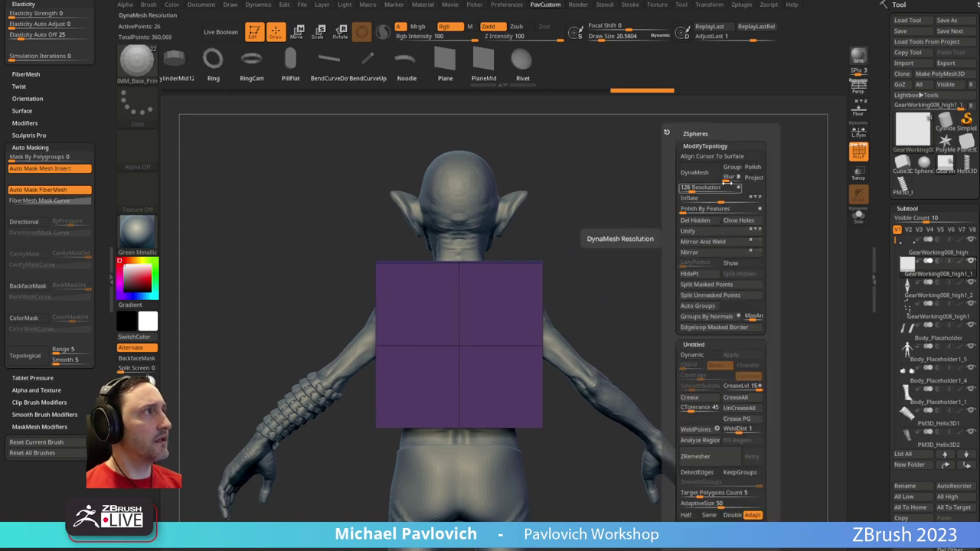
pyautogui.click(694, 172)
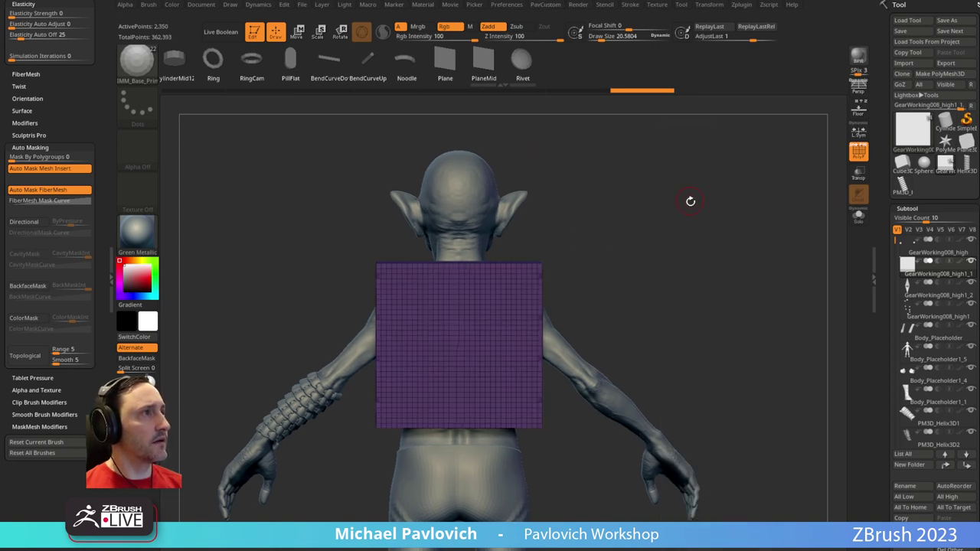
pyautogui.press('4')
pyautogui.click(666, 190)
pyautogui.keyDown('ctrl'); pyautogui.moveTo(705, 165); pyautogui.dragTo(677, 226); pyautogui.keyUp('ctrl')
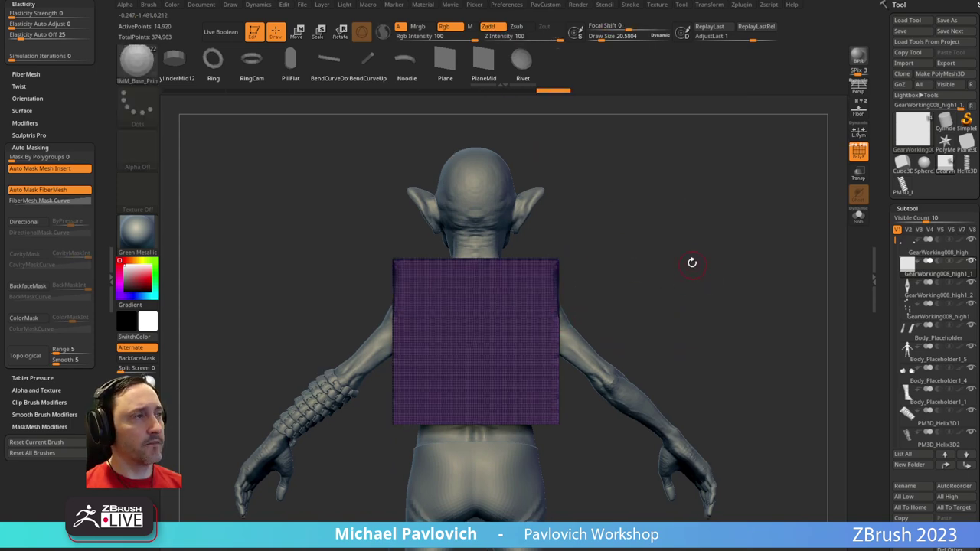
# Set KnifeCurve as the active cutting brush in place of SelectLasso
pyautogui.hotkey('ctrl', 'shift')
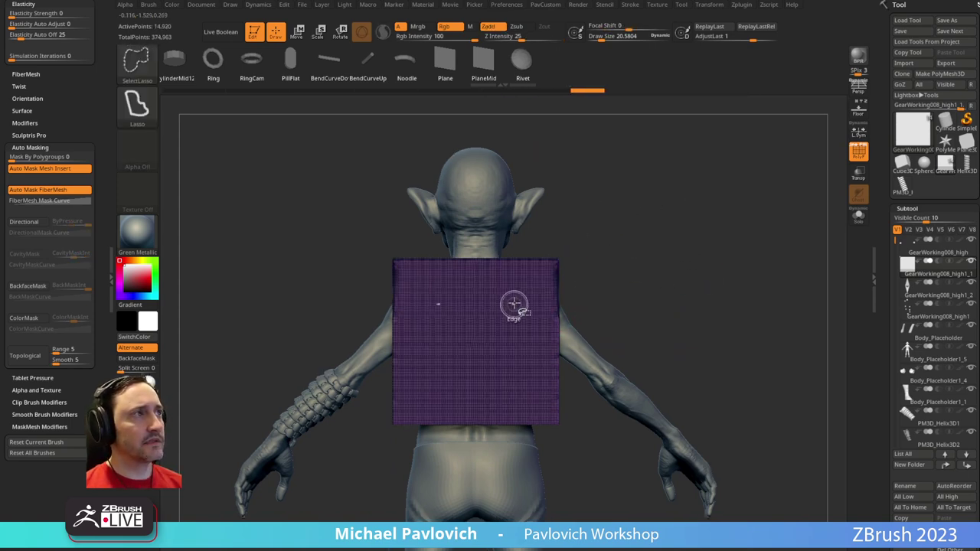
pyautogui.hotkey('ctrl', 'shift')
pyautogui.keyDown('ctrl'); pyautogui.keyDown('shift'); pyautogui.click(137, 60); pyautogui.keyUp('shift'); pyautogui.keyUp('ctrl')
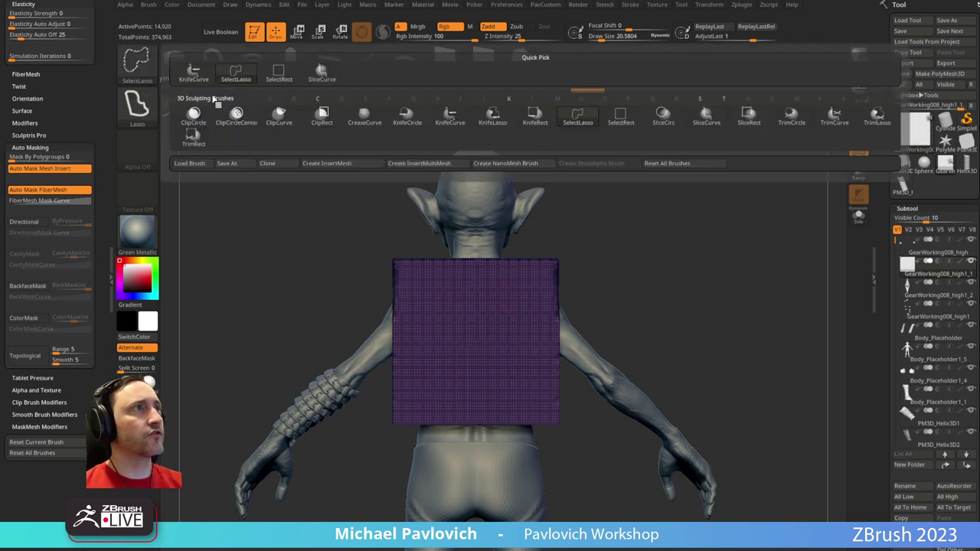
pyautogui.keyDown('ctrl'); pyautogui.keyDown('shift'); pyautogui.click(193, 76); pyautogui.keyUp('shift'); pyautogui.keyUp('ctrl')
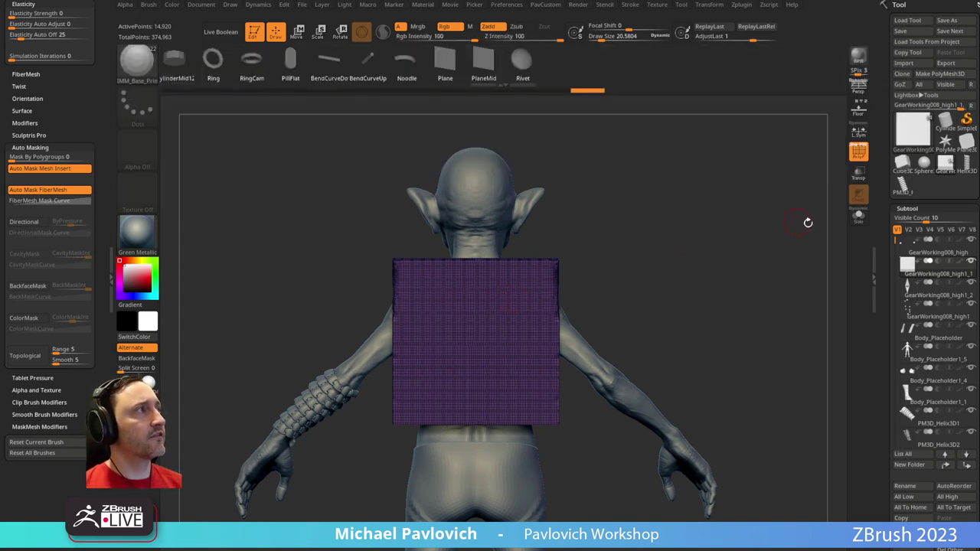
pyautogui.moveTo(641, 253); pyautogui.dragTo(652, 238)
pyautogui.keyDown('ctrl'); pyautogui.keyDown('shift'); pyautogui.moveTo(436, 151); pyautogui.dragTo(433, 441); pyautogui.keyUp('shift'); pyautogui.keyUp('ctrl')
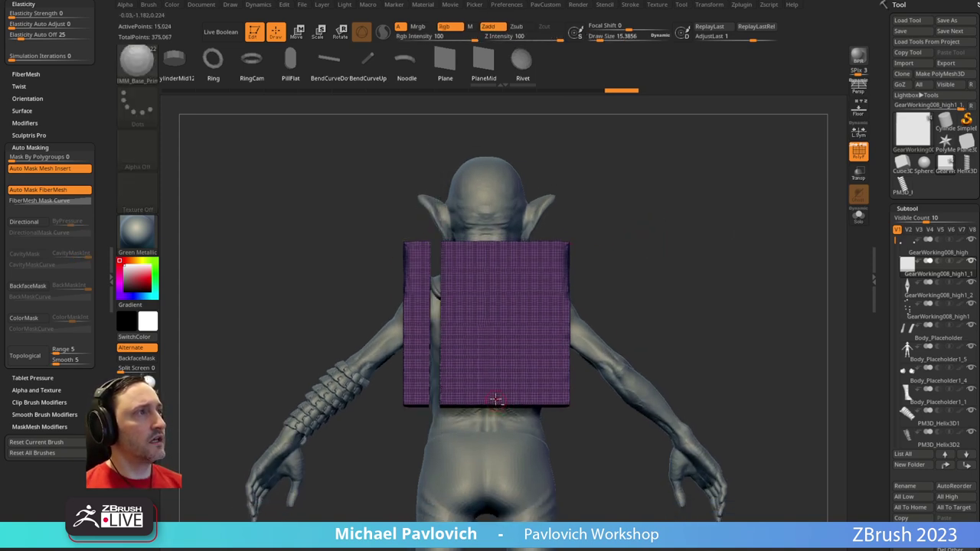
pyautogui.hotkey('ctrl', 'z')
# Reduce the draw size, cut the box with vertical KnifeCurve strokes into four separate planks, and re-DynaMesh them
pyautogui.press('s')
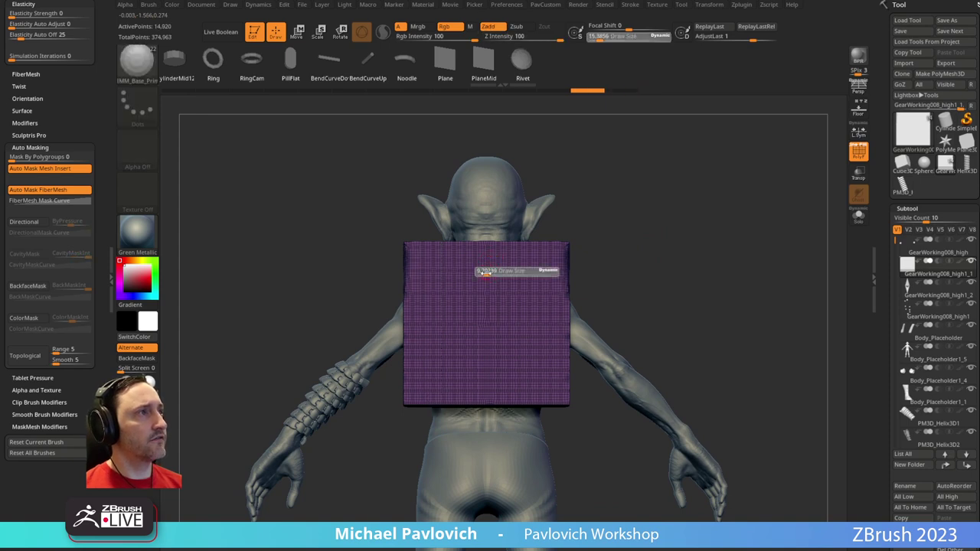
pyautogui.keyDown('ctrl'); pyautogui.keyDown('shift'); pyautogui.moveTo(437, 144); pyautogui.dragTo(446, 435); pyautogui.keyUp('shift'); pyautogui.keyUp('ctrl')
pyautogui.moveTo(490, 147)
pyautogui.keyDown('ctrl'); pyautogui.keyDown('shift'); pyautogui.mouseDown()
pyautogui.moveTo(506, 387)
pyautogui.moveTo(477, 440)
pyautogui.moveTo(528, 449)
pyautogui.mouseUp(); pyautogui.keyUp('shift'); pyautogui.keyUp('ctrl')
pyautogui.moveTo(732, 221)
pyautogui.mouseDown()
pyautogui.moveTo(776, 238)
pyautogui.moveTo(618, 234)
pyautogui.moveTo(574, 298)
pyautogui.moveTo(534, 290)
pyautogui.moveTo(468, 308)
pyautogui.moveTo(520, 298)
pyautogui.mouseUp()
pyautogui.moveTo(662, 245); pyautogui.dragTo(721, 245)
pyautogui.keyDown('ctrl'); pyautogui.moveTo(684, 184); pyautogui.dragTo(717, 312); pyautogui.keyUp('ctrl')
pyautogui.keyDown('shift'); pyautogui.moveTo(723, 260); pyautogui.dragTo(689, 237); pyautogui.keyUp('shift')
# Raise the DynaMesh resolution to 544 and remesh the four planks
pyautogui.press('space')
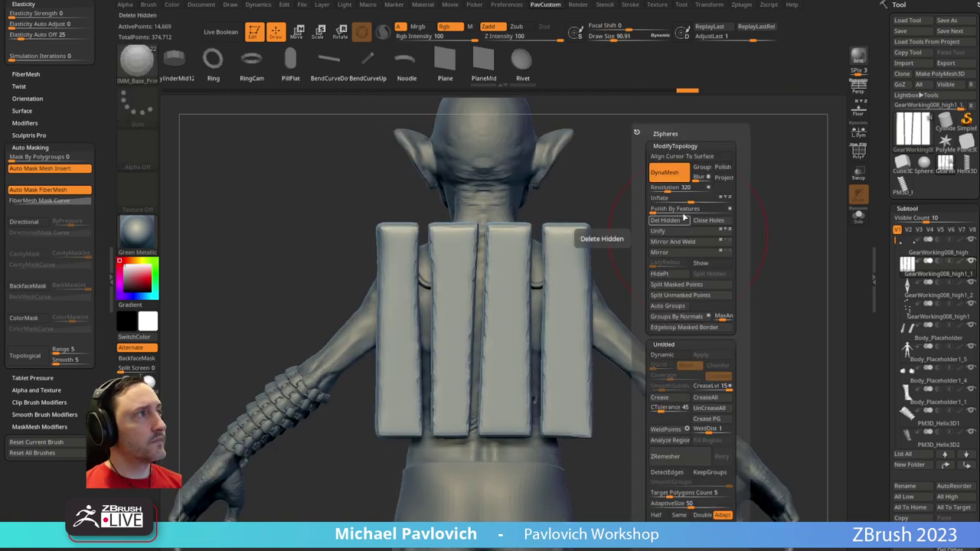
pyautogui.keyDown('shift'); pyautogui.moveTo(576, 243); pyautogui.dragTo(558, 258); pyautogui.keyUp('shift')
pyautogui.moveTo(686, 205)
pyautogui.keyDown('ctrl'); pyautogui.mouseDown()
pyautogui.moveTo(720, 188)
pyautogui.moveTo(677, 218)
pyautogui.mouseUp(); pyautogui.keyUp('ctrl')
pyautogui.hotkey('ctrl', 'd')
# Flatten the upper ends and edges of the two right-hand planks with TrimDynamic at a draw size of about 27
pyautogui.press('b')
pyautogui.press('t')
pyautogui.press('d')
pyautogui.press('s')
pyautogui.moveTo(589, 234); pyautogui.dragTo(582, 234)
pyautogui.moveTo(552, 209)
pyautogui.mouseDown()
pyautogui.moveTo(592, 203)
pyautogui.moveTo(597, 265)
pyautogui.mouseUp()
pyautogui.moveTo(656, 206); pyautogui.dragTo(692, 184)
pyautogui.press('s')
pyautogui.moveTo(571, 236); pyautogui.dragTo(567, 234)
pyautogui.moveTo(565, 226); pyautogui.dragTo(503, 212, button='right')
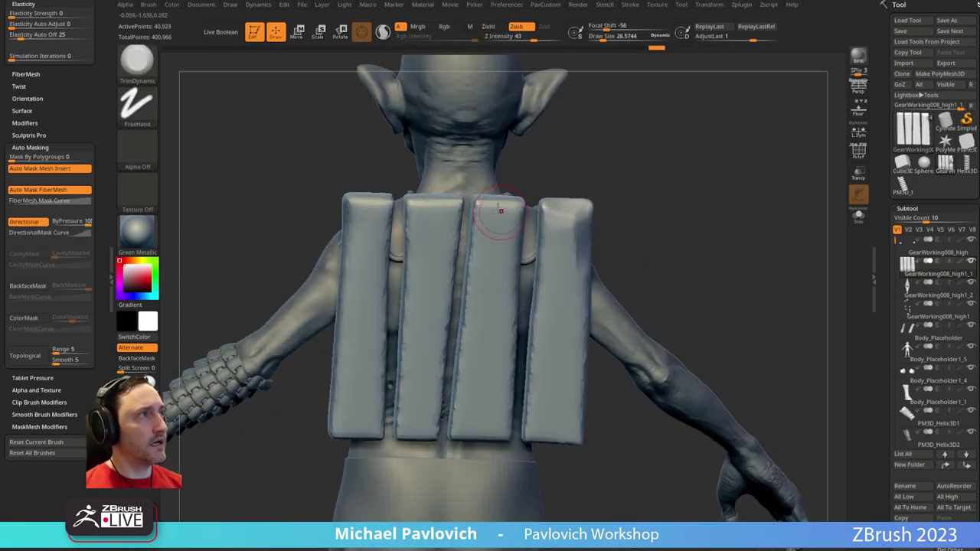
pyautogui.moveTo(478, 230); pyautogui.dragTo(480, 211)
pyautogui.moveTo(627, 153)
pyautogui.keyDown('alt'); pyautogui.mouseDown()
pyautogui.moveTo(684, 162)
pyautogui.moveTo(677, 180)
pyautogui.mouseUp(); pyautogui.keyUp('alt')
pyautogui.moveTo(468, 215)
pyautogui.mouseDown()
pyautogui.moveTo(457, 209)
pyautogui.moveTo(476, 213)
pyautogui.mouseUp()
# Reduce the draw size to about 19, isolate a single plank by its polygroup, and turn on Solo mode
pyautogui.press('s')
pyautogui.press('2')
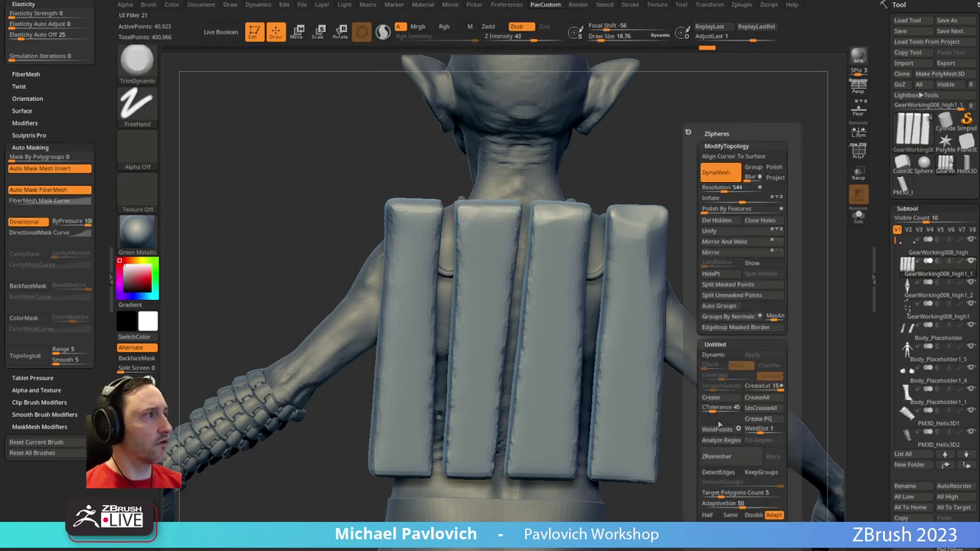
pyautogui.hotkey('shift', 'f')
pyautogui.hotkey('ctrl', 'shift')
pyautogui.keyDown('ctrl'); pyautogui.keyDown('shift'); pyautogui.click(590, 224); pyautogui.keyUp('shift'); pyautogui.keyUp('ctrl')
pyautogui.click(860, 213)
pyautogui.hotkey('shift', 'f')
# Trim the isolated plank's side edge and show all four planks again
pyautogui.moveTo(813, 175); pyautogui.dragTo(666, 225)
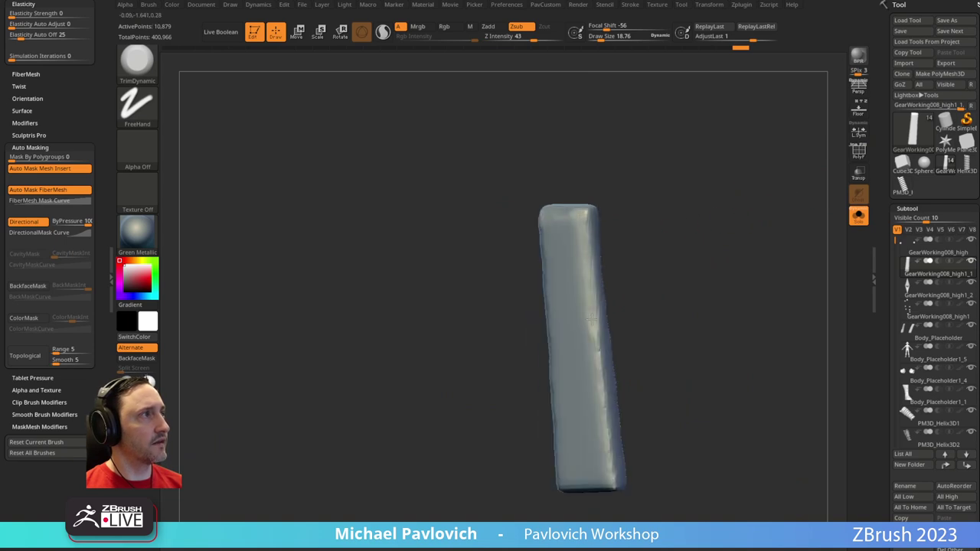
pyautogui.moveTo(553, 387); pyautogui.dragTo(554, 402)
pyautogui.keyDown('shift'); pyautogui.moveTo(664, 297); pyautogui.dragTo(698, 271); pyautogui.keyUp('shift')
pyautogui.keyDown('ctrl'); pyautogui.keyDown('shift'); pyautogui.click(762, 254); pyautogui.keyUp('shift'); pyautogui.keyUp('ctrl')
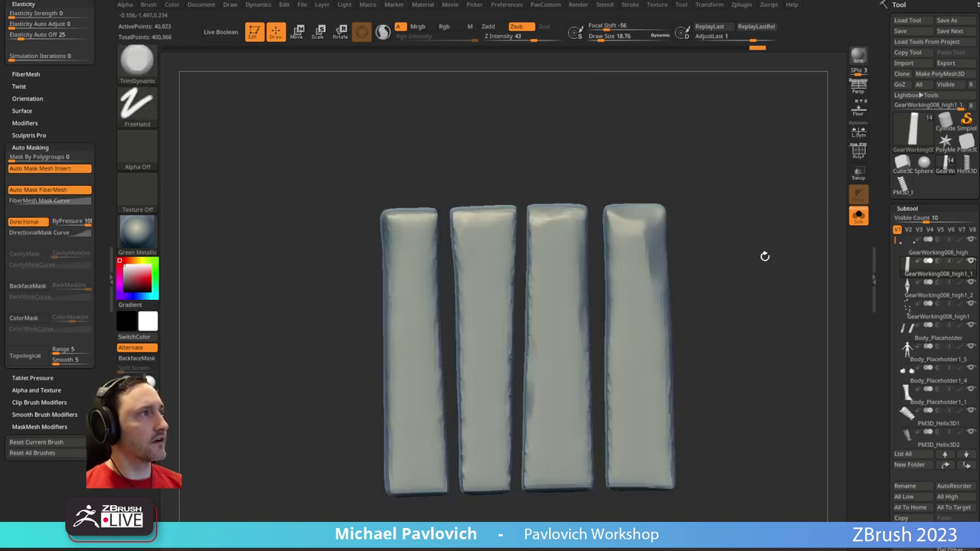
# Move the third, fourth and first planks individually to narrow the gaps between all four planks
pyautogui.keyDown('alt'); pyautogui.moveTo(763, 258); pyautogui.dragTo(758, 253); pyautogui.keyUp('alt')
pyautogui.press('w')
pyautogui.keyDown('alt'); pyautogui.click(574, 258); pyautogui.keyUp('alt')
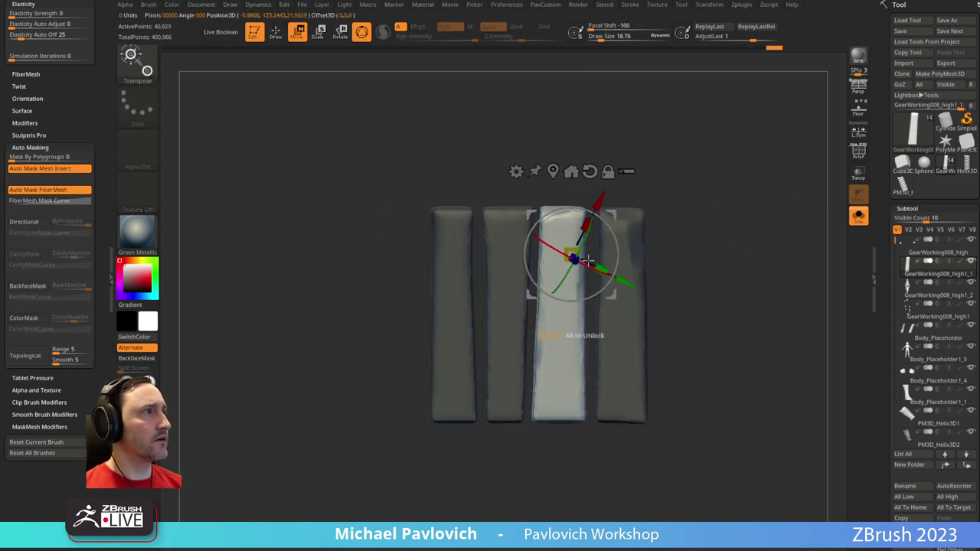
pyautogui.moveTo(615, 215); pyautogui.dragTo(610, 214)
pyautogui.keyDown('ctrl'); pyautogui.click(628, 235); pyautogui.keyUp('ctrl')
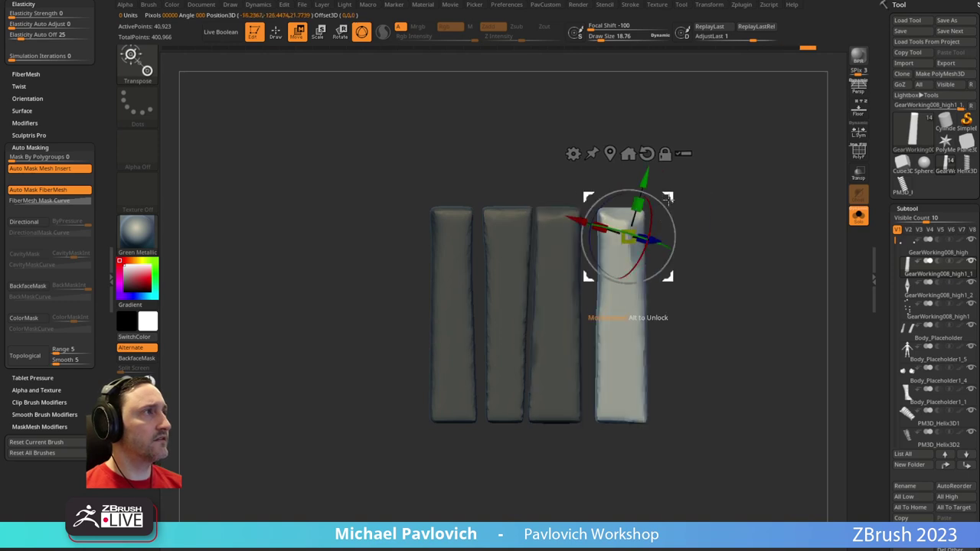
pyautogui.moveTo(668, 199); pyautogui.dragTo(656, 201)
pyautogui.keyDown('alt'); pyautogui.click(455, 256); pyautogui.keyUp('alt')
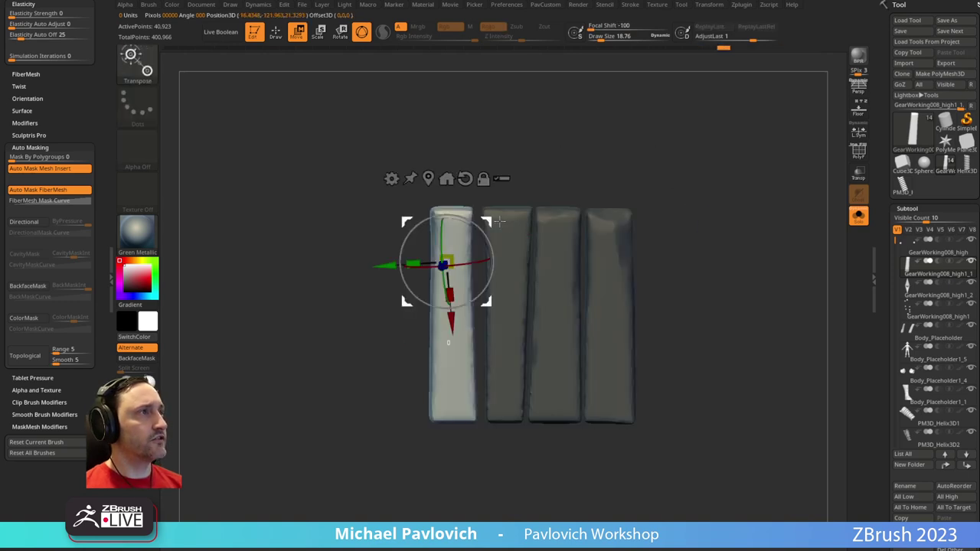
pyautogui.press('q')
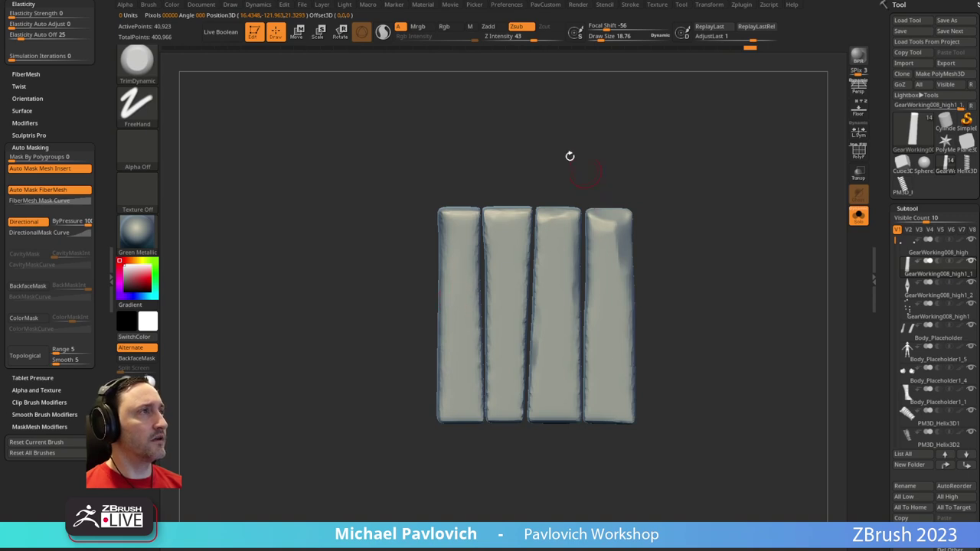
# Cut away the lower outer corner of the two left-hand planks along a curved line with KnifeCurve
pyautogui.keyDown('alt'); pyautogui.moveTo(705, 244); pyautogui.dragTo(671, 257); pyautogui.keyUp('alt')
pyautogui.keyDown('alt'); pyautogui.moveTo(665, 302); pyautogui.dragTo(659, 266); pyautogui.keyUp('alt')
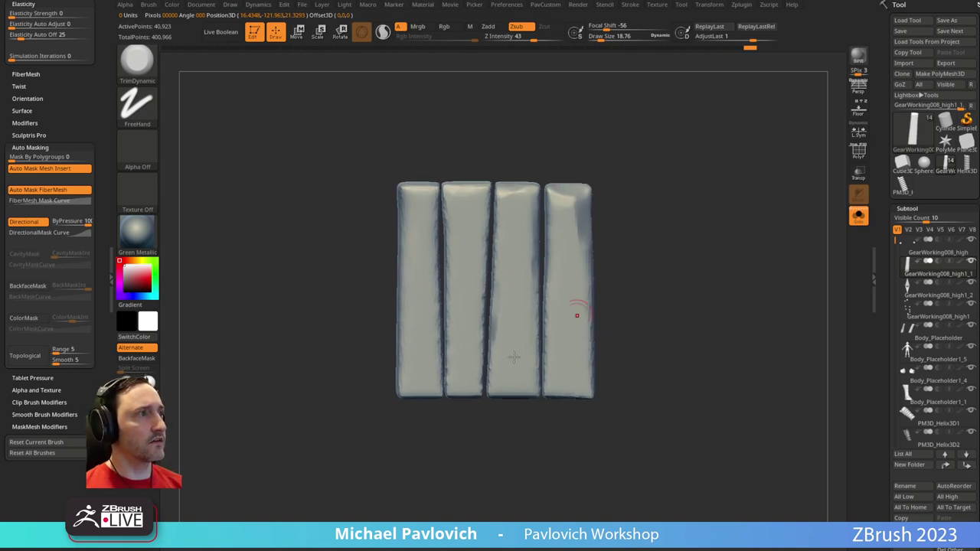
pyautogui.press('b')
pyautogui.press('k')
pyautogui.press('c')
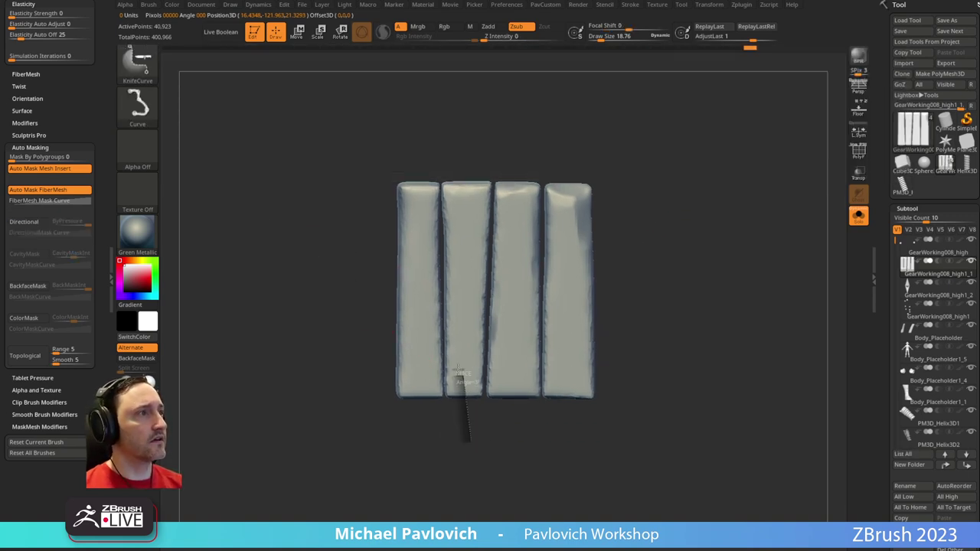
pyautogui.keyDown('ctrl'); pyautogui.keyDown('shift'); pyautogui.moveTo(416, 329); pyautogui.dragTo(417, 331); pyautogui.keyUp('shift'); pyautogui.keyUp('ctrl')
pyautogui.hotkey('ctrl', 'z')
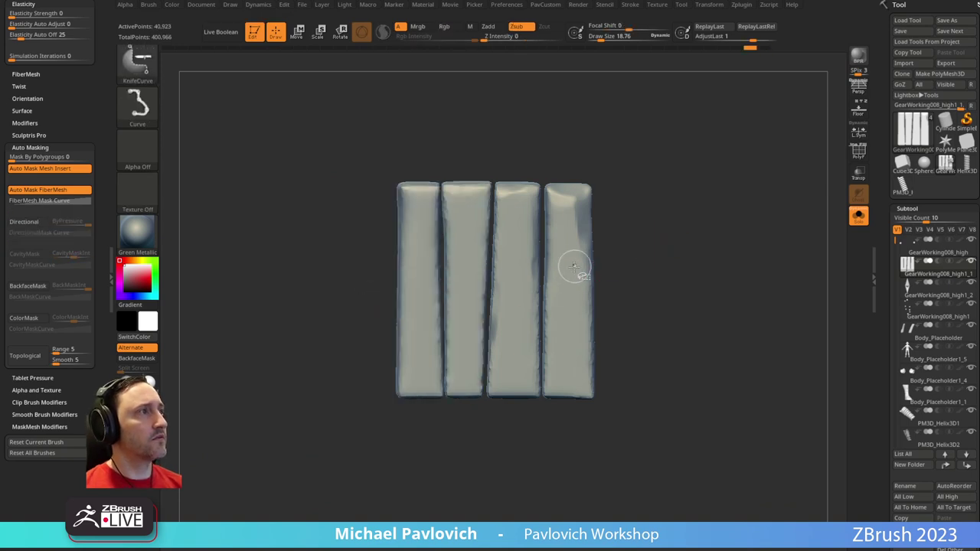
pyautogui.keyDown('ctrl'); pyautogui.keyDown('shift'); pyautogui.moveTo(455, 464); pyautogui.dragTo(457, 367); pyautogui.keyUp('shift'); pyautogui.keyUp('ctrl')
pyautogui.keyDown('ctrl'); pyautogui.keyDown('shift'); pyautogui.moveTo(418, 327); pyautogui.dragTo(381, 298); pyautogui.keyUp('shift'); pyautogui.keyUp('ctrl')
pyautogui.moveTo(672, 236); pyautogui.dragTo(690, 173)
pyautogui.moveTo(689, 231); pyautogui.dragTo(771, 221)
# Auto-group the cut planks and re-DynaMesh them at a resolution above 544
pyautogui.press('2')
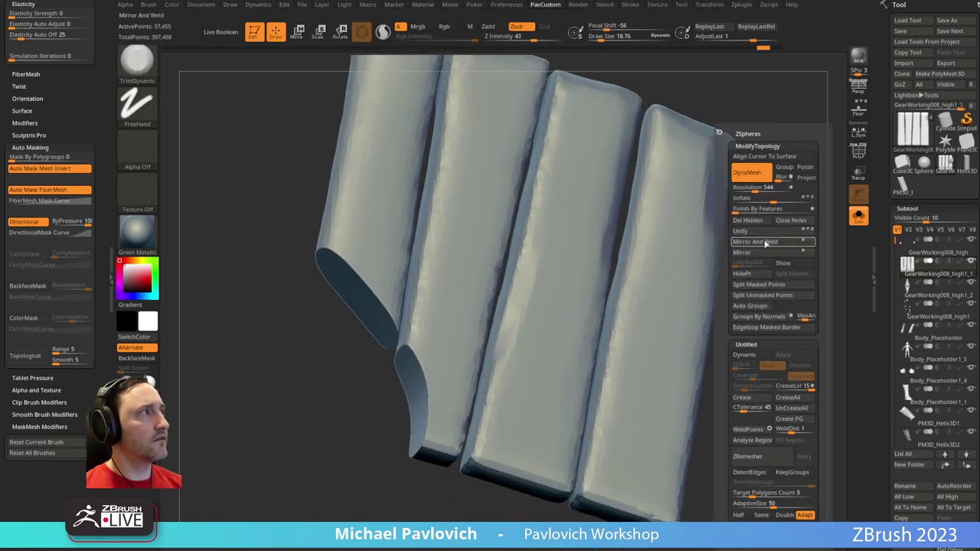
pyautogui.click(752, 304)
pyautogui.press('2')
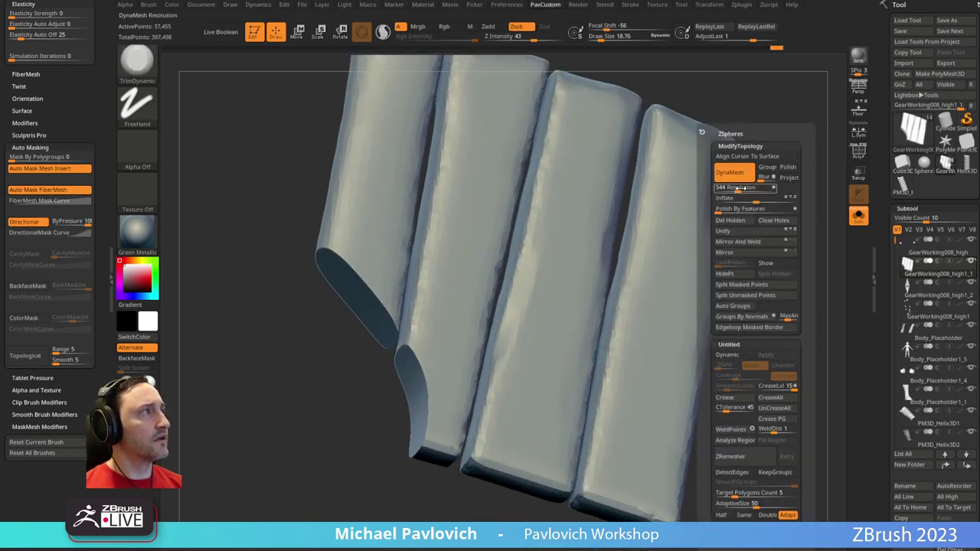
pyautogui.keyDown('ctrl'); pyautogui.moveTo(789, 275); pyautogui.dragTo(783, 278); pyautogui.keyUp('ctrl')
# Smooth and trim the freshly cut faces of the two left-hand planks
pyautogui.keyDown('shift'); pyautogui.moveTo(364, 303); pyautogui.dragTo(370, 381); pyautogui.keyUp('shift')
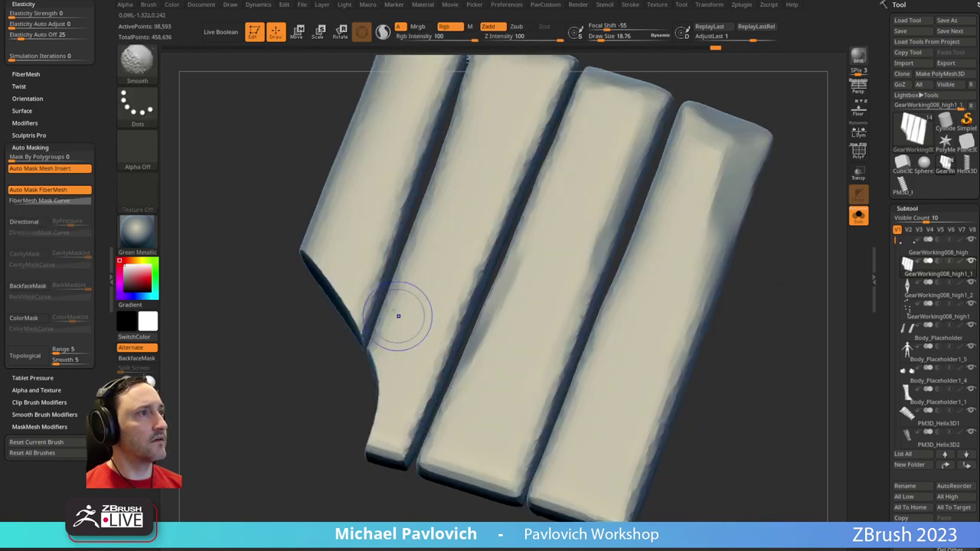
pyautogui.moveTo(285, 325); pyautogui.dragTo(334, 309)
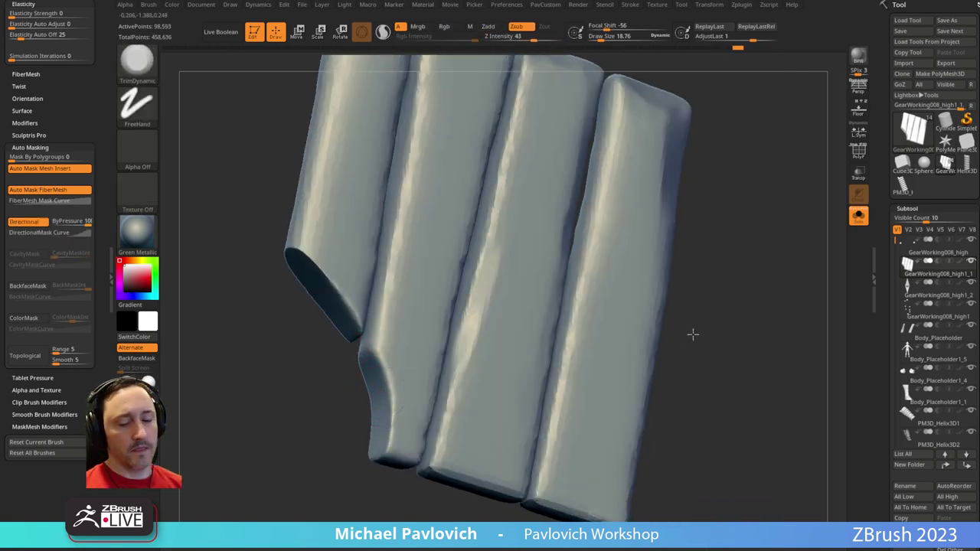
pyautogui.moveTo(689, 339); pyautogui.dragTo(485, 291)
pyautogui.moveTo(319, 326)
pyautogui.mouseDown()
pyautogui.moveTo(373, 300)
pyautogui.moveTo(425, 377)
pyautogui.mouseUp()
pyautogui.moveTo(300, 370)
pyautogui.mouseDown()
pyautogui.moveTo(356, 312)
pyautogui.moveTo(333, 338)
pyautogui.moveTo(503, 207)
pyautogui.moveTo(564, 221)
pyautogui.moveTo(608, 284)
pyautogui.mouseUp()
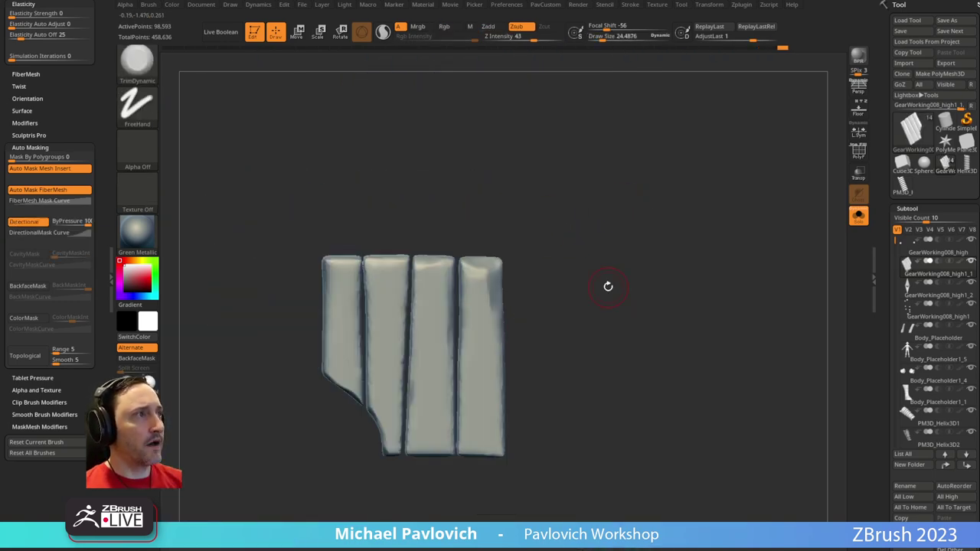
# Switch to XnView MP to examine the plank backpack in the reference image ZGrab01.jpg, and return to ZBrush
pyautogui.moveTo(979, 29); pyautogui.dragTo(627, 18)
pyautogui.scroll(4, 599, 293)
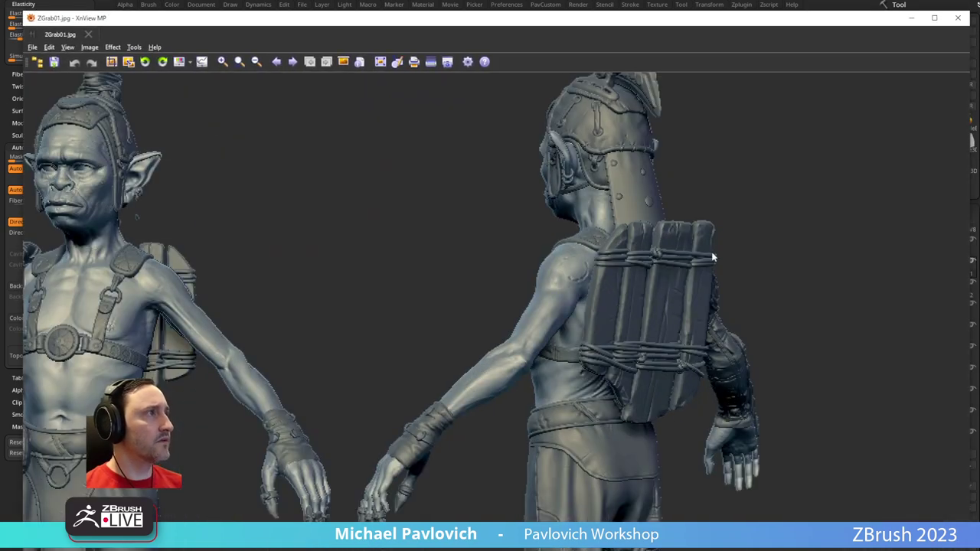
pyautogui.hotkey('alt', 'Tab')
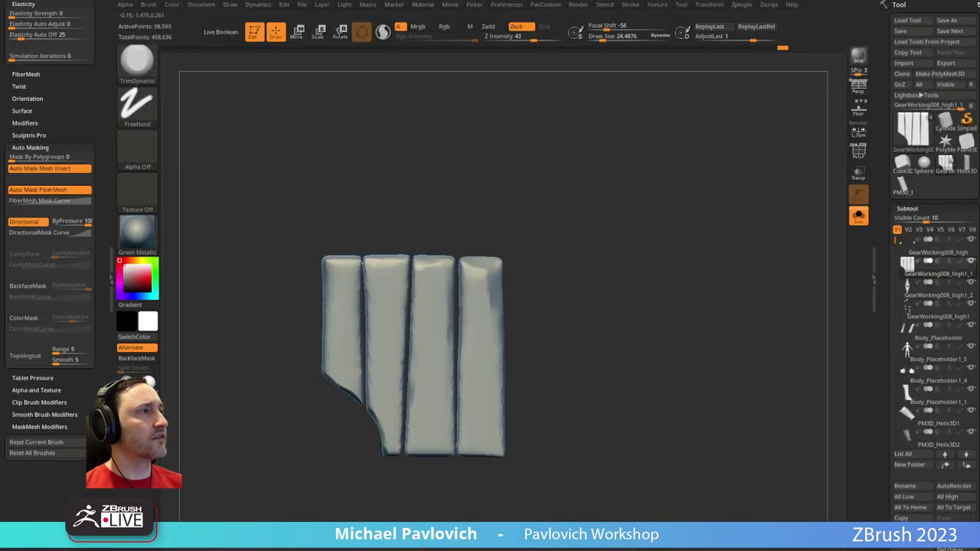
# Append a Plane3D mesh as a new subtool
pyautogui.moveTo(621, 207); pyautogui.dragTo(497, 277)
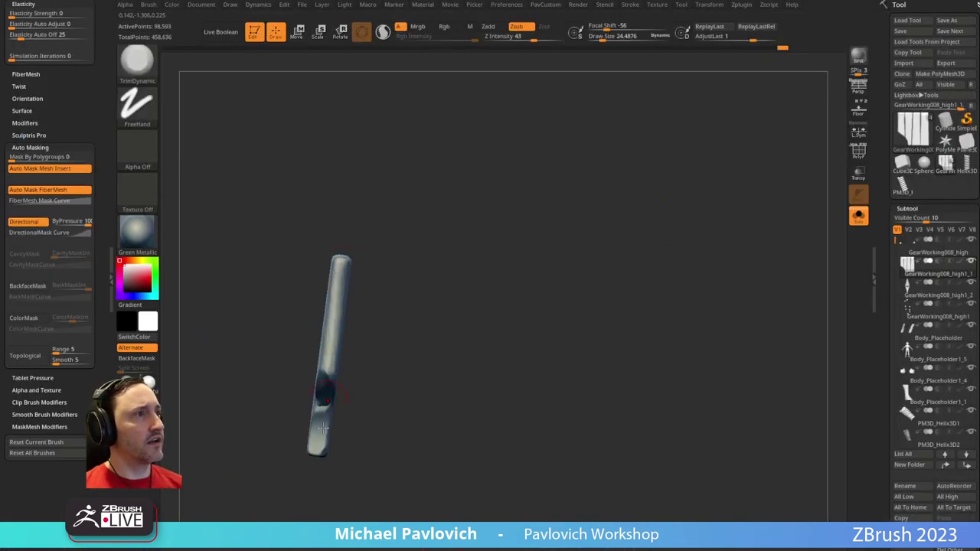
pyautogui.moveTo(498, 241); pyautogui.dragTo(678, 282)
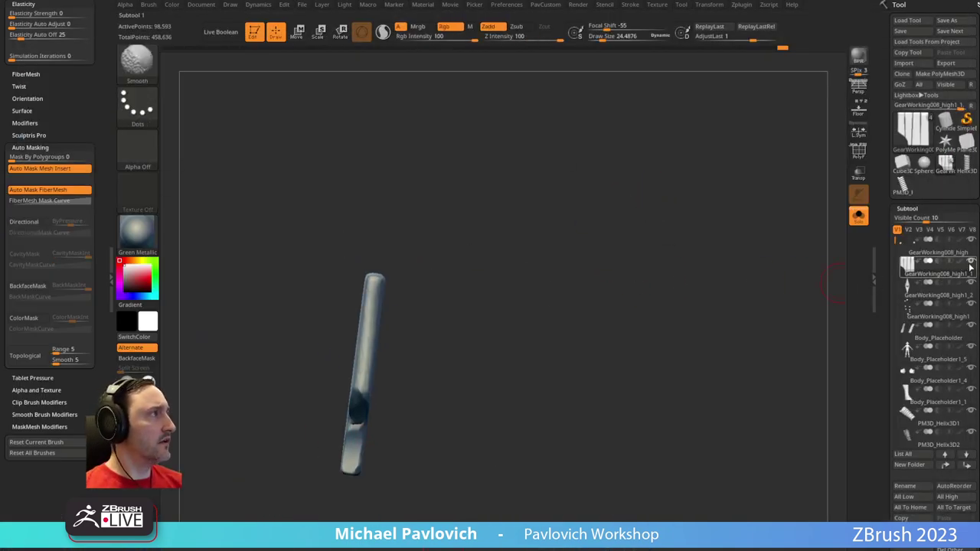
pyautogui.moveTo(407, 354); pyautogui.dragTo(712, 312)
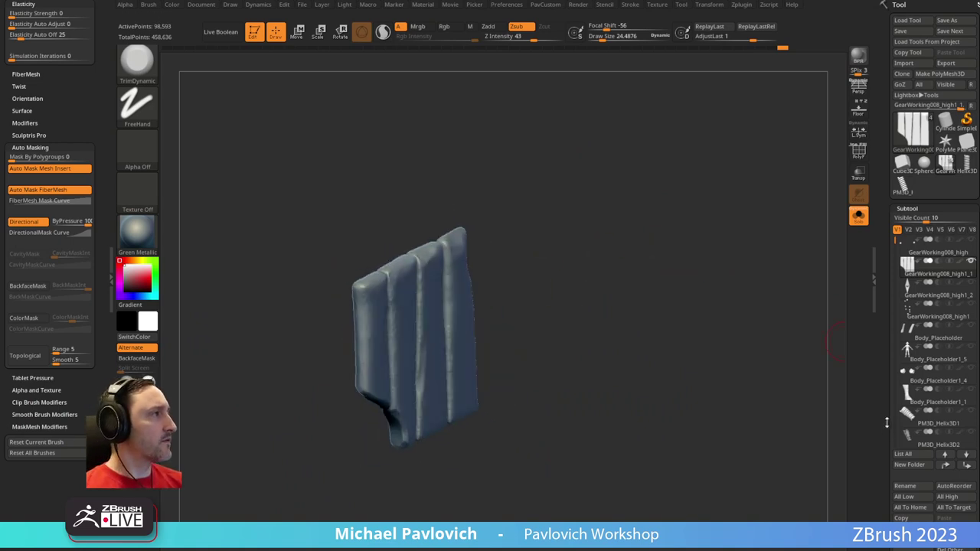
pyautogui.moveTo(885, 428); pyautogui.dragTo(888, 277)
pyautogui.click(949, 378)
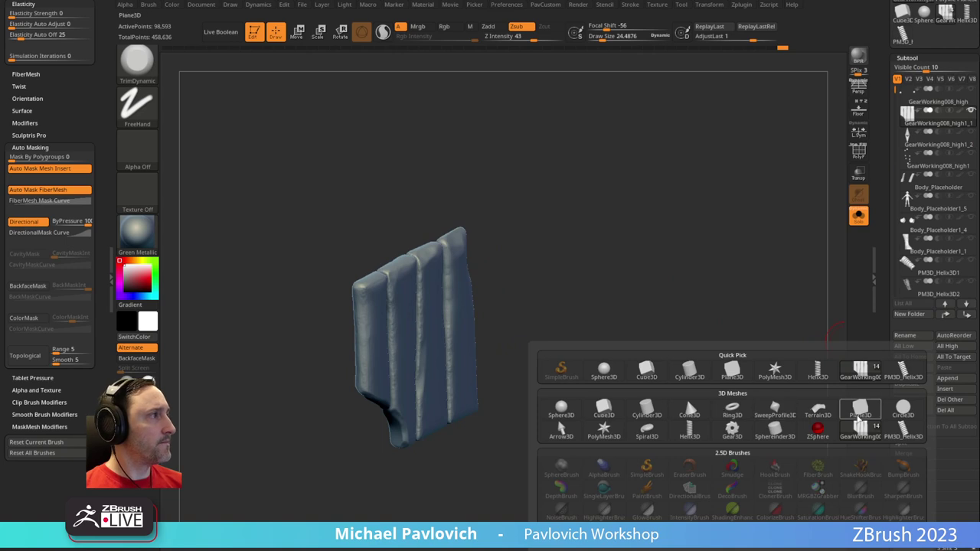
pyautogui.click(860, 418)
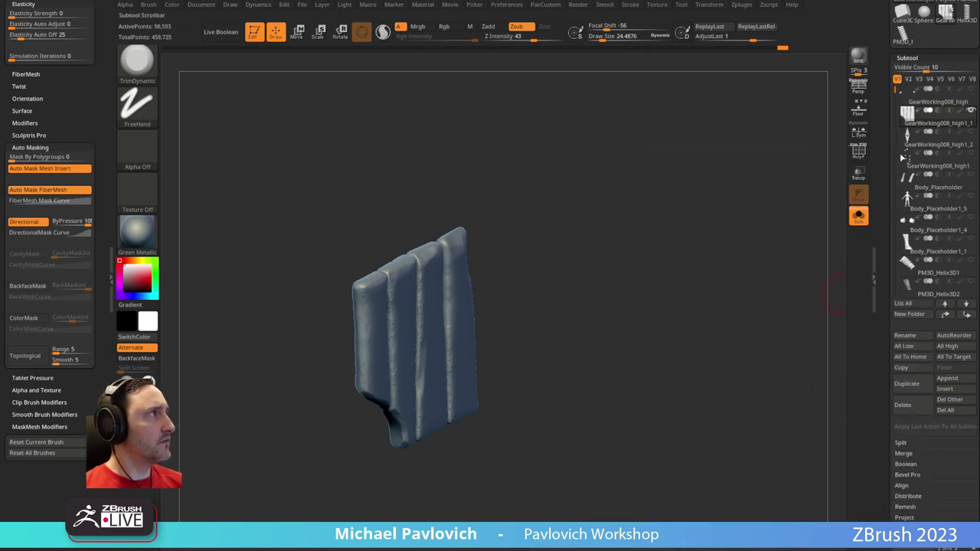
# Select the PM3D_Plane3D1 subtool and move it up the list to directly beneath GearWorking008_high1_1
pyautogui.moveTo(895, 97); pyautogui.dragTo(896, 199)
pyautogui.click(929, 251)
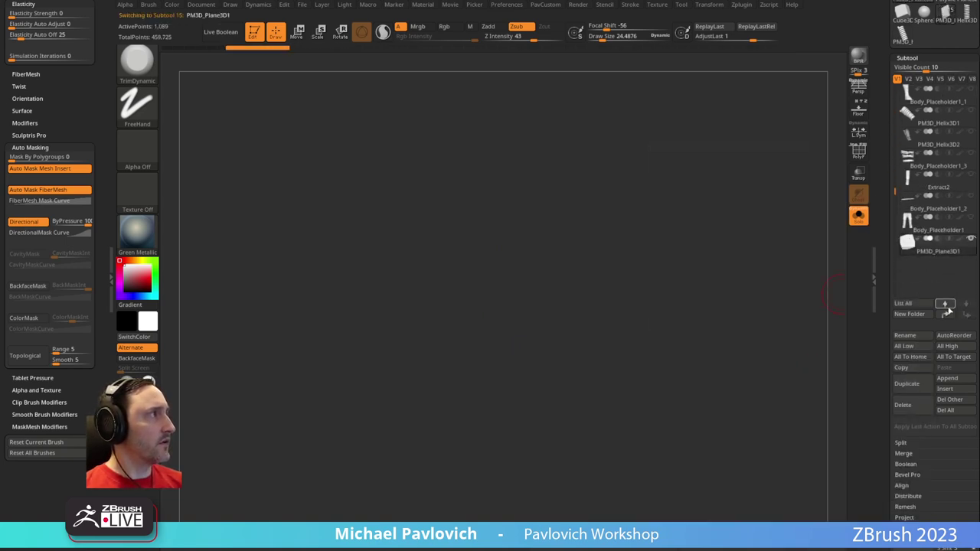
pyautogui.keyDown('shift'); pyautogui.click(945, 313); pyautogui.keyUp('shift')
pyautogui.click(967, 315)
pyautogui.click(967, 315)
pyautogui.click(966, 315)
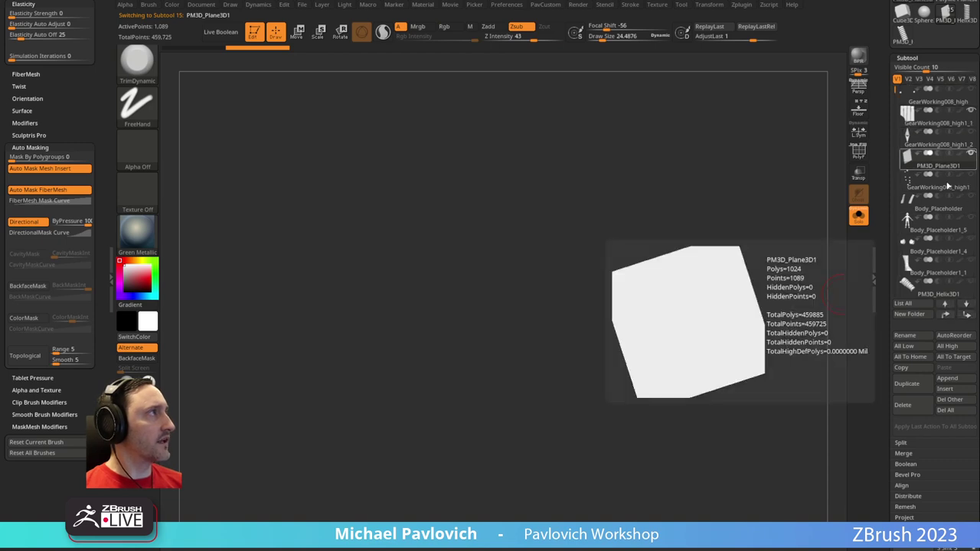
pyautogui.click(946, 314)
# Turn off solo mode and position the plane so that it passes crosswise through the planks
pyautogui.moveTo(765, 221)
pyautogui.mouseDown()
pyautogui.moveTo(702, 234)
pyautogui.moveTo(677, 253)
pyautogui.moveTo(645, 227)
pyautogui.mouseUp()
pyautogui.press('w')
pyautogui.press('f')
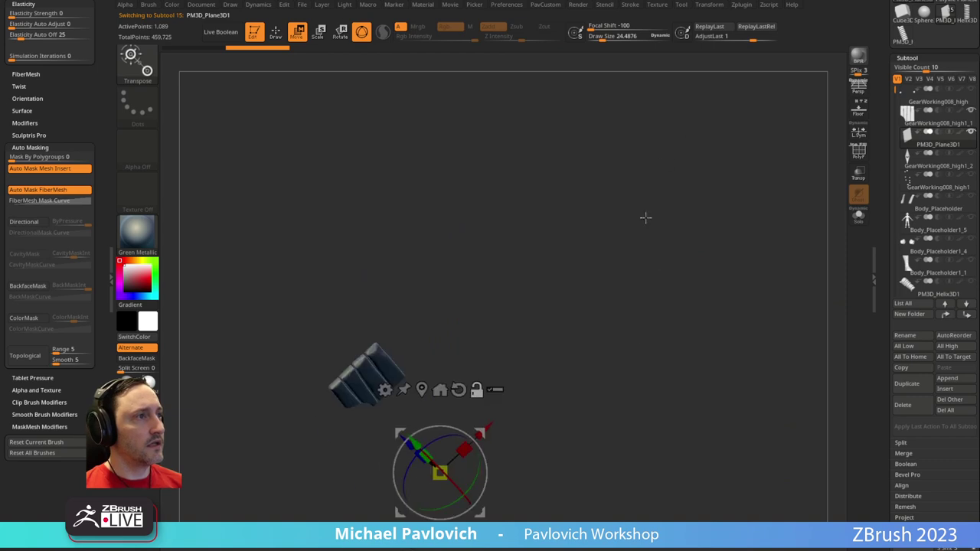
pyautogui.moveTo(490, 273); pyautogui.dragTo(591, 334)
pyautogui.moveTo(531, 277); pyautogui.dragTo(675, 166)
pyautogui.moveTo(788, 205); pyautogui.dragTo(746, 243)
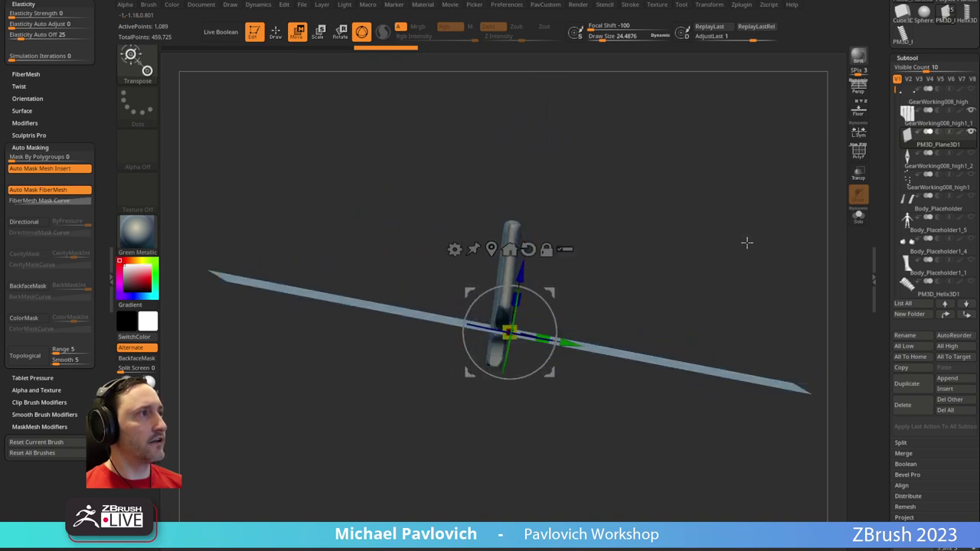
pyautogui.moveTo(592, 288); pyautogui.dragTo(585, 289)
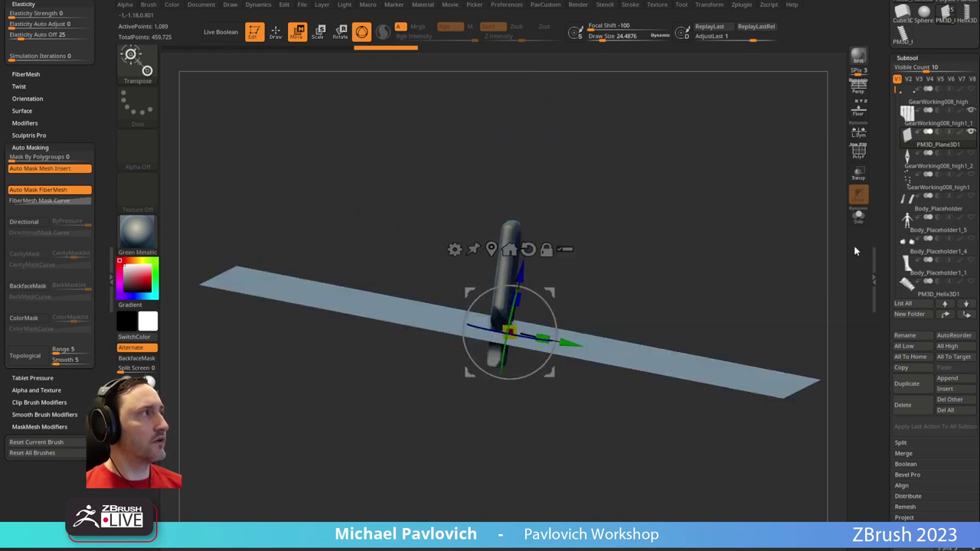
pyautogui.moveTo(749, 274); pyautogui.dragTo(656, 294)
# Turn on Dynamic Subdiv for the plane and give it a thickness of 0.0016
pyautogui.moveTo(884, 268); pyautogui.dragTo(880, 131)
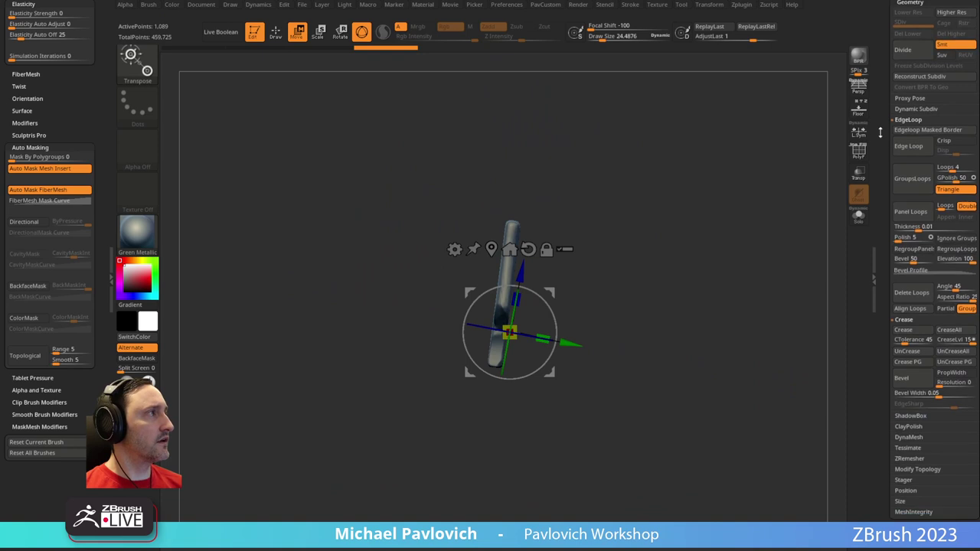
pyautogui.click(908, 120)
pyautogui.click(904, 128)
pyautogui.click(915, 110)
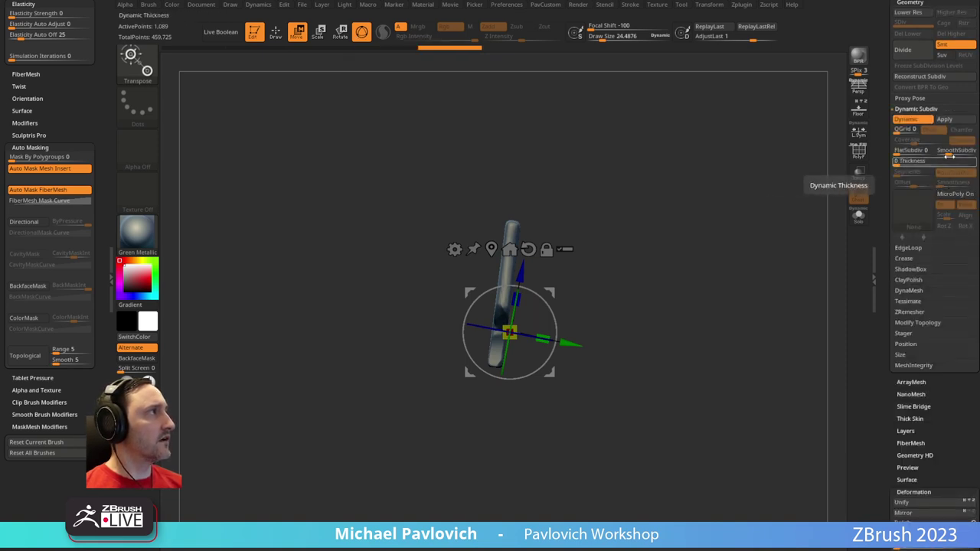
pyautogui.click(938, 154)
pyautogui.moveTo(905, 161); pyautogui.dragTo(908, 162)
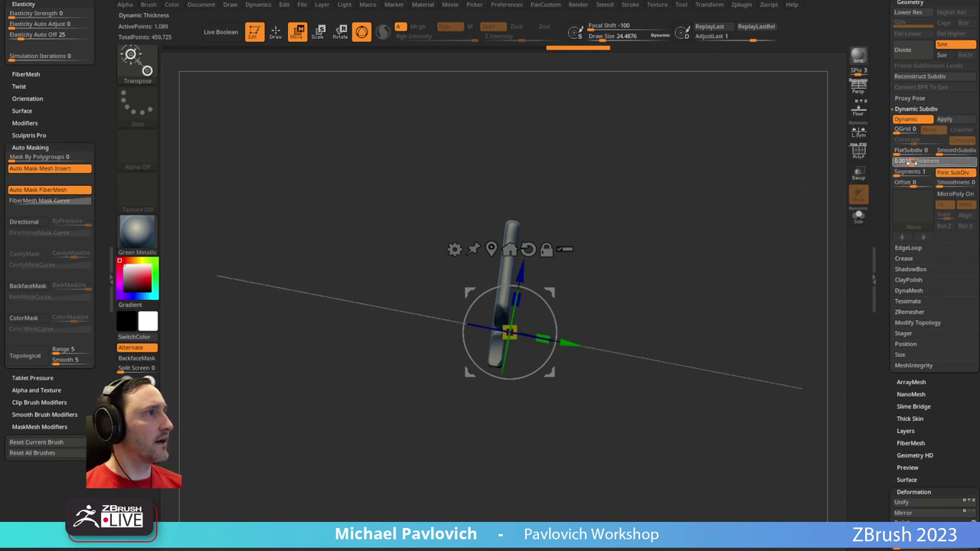
# Raise the plane to about mid-height of the planks and turn off its Dynamic Subdiv
pyautogui.moveTo(529, 290)
pyautogui.mouseDown()
pyautogui.moveTo(548, 281)
pyautogui.moveTo(543, 247)
pyautogui.moveTo(535, 251)
pyautogui.mouseUp()
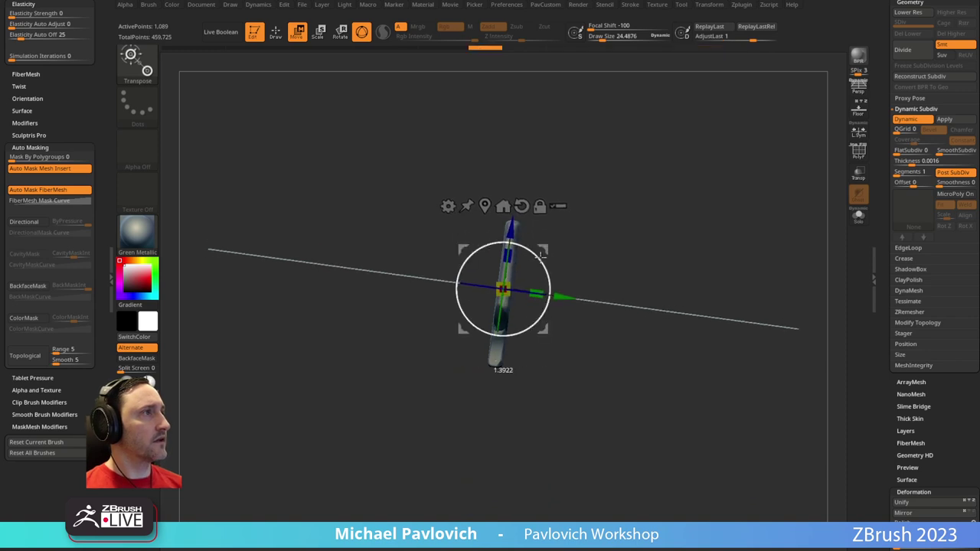
pyautogui.press('q')
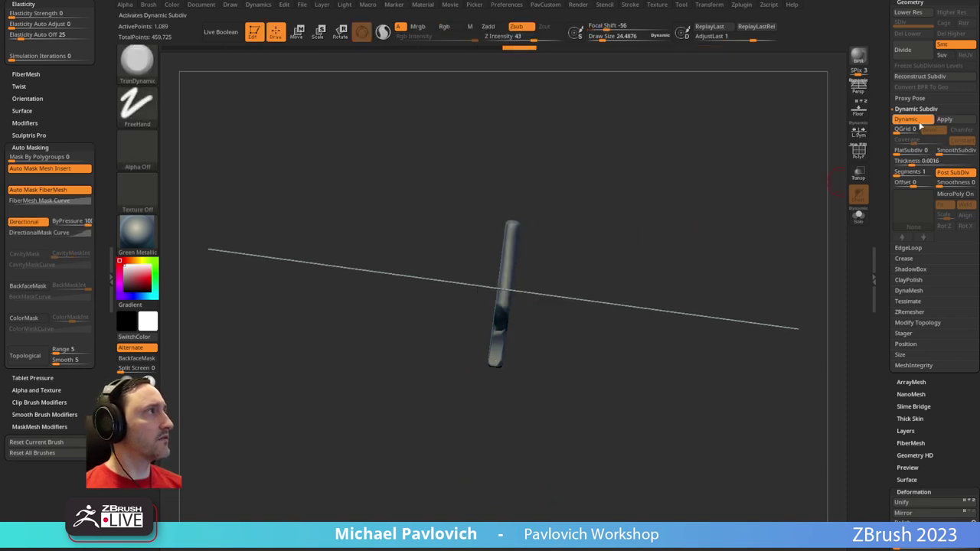
pyautogui.moveTo(912, 162); pyautogui.dragTo(915, 162)
pyautogui.click(906, 119)
# Turn on transparency so the cross-sections of the planks show through the plane
pyautogui.moveTo(756, 170); pyautogui.dragTo(758, 206)
pyautogui.press('w')
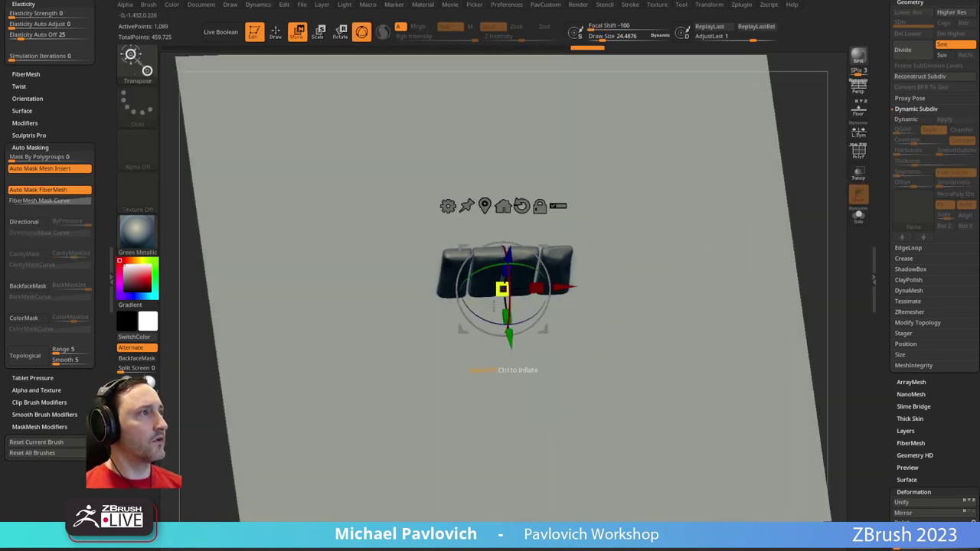
pyautogui.click(514, 365)
pyautogui.moveTo(823, 191); pyautogui.dragTo(558, 329)
pyautogui.click(545, 337)
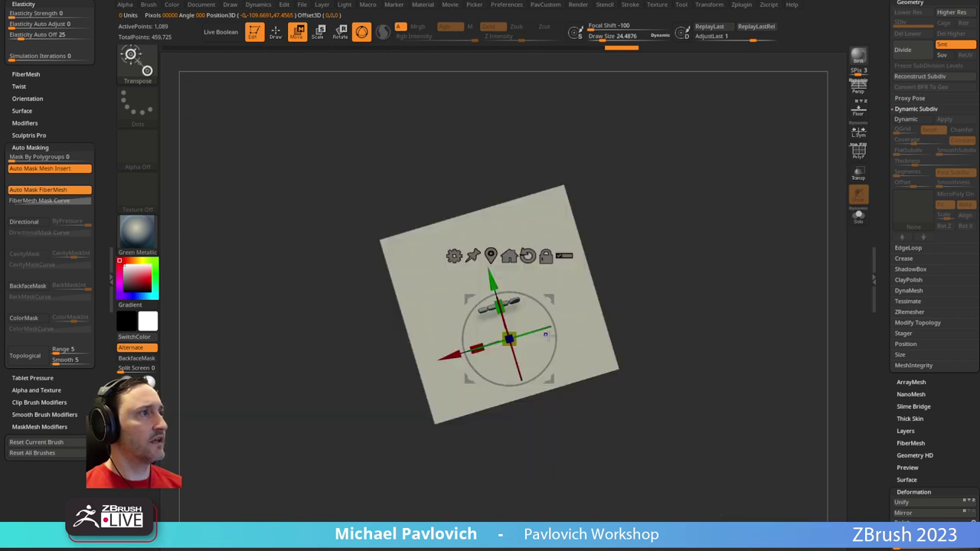
pyautogui.moveTo(707, 266); pyautogui.dragTo(648, 255)
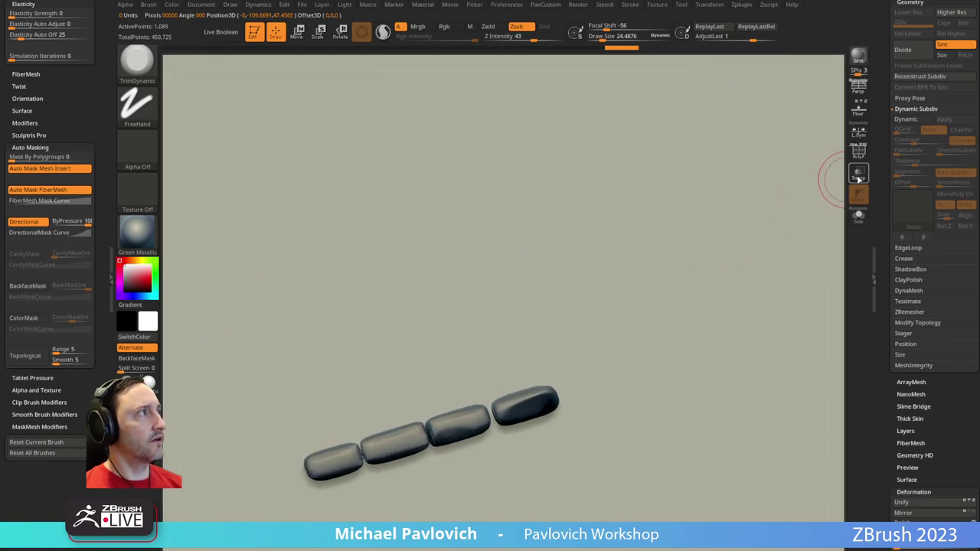
pyautogui.click(858, 174)
pyautogui.moveTo(523, 342); pyautogui.dragTo(584, 173)
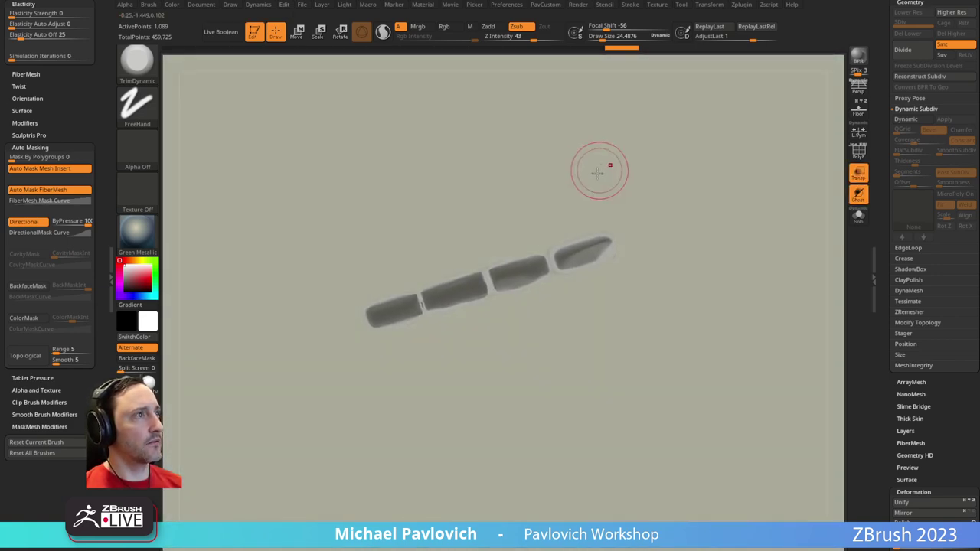
# Draw a CurveFlat strip on the plane with draw size 5.44, looping and weaving it around the four planks
pyautogui.press('b')
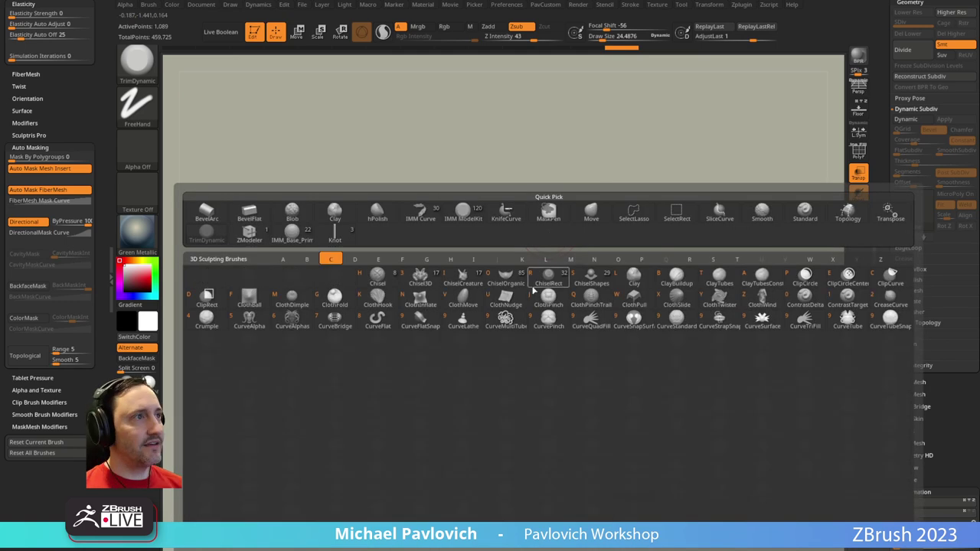
pyautogui.click(368, 336)
pyautogui.write('s')
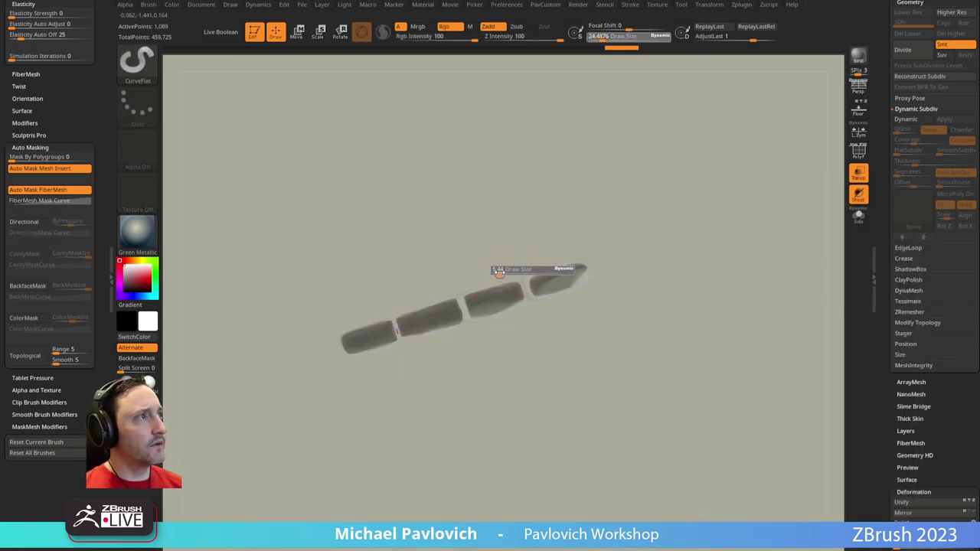
pyautogui.write('5.44')
pyautogui.press('Return')
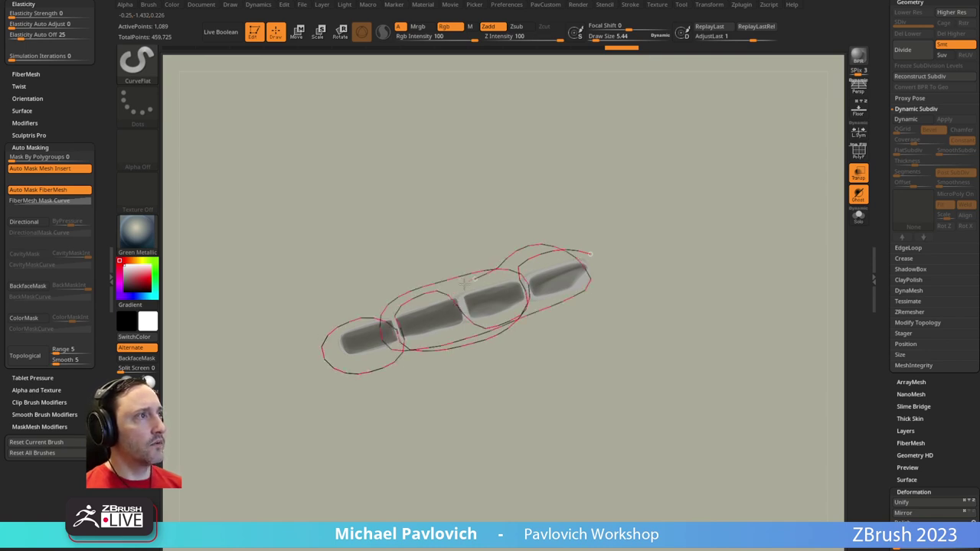
pyautogui.moveTo(326, 324); pyautogui.dragTo(370, 357)
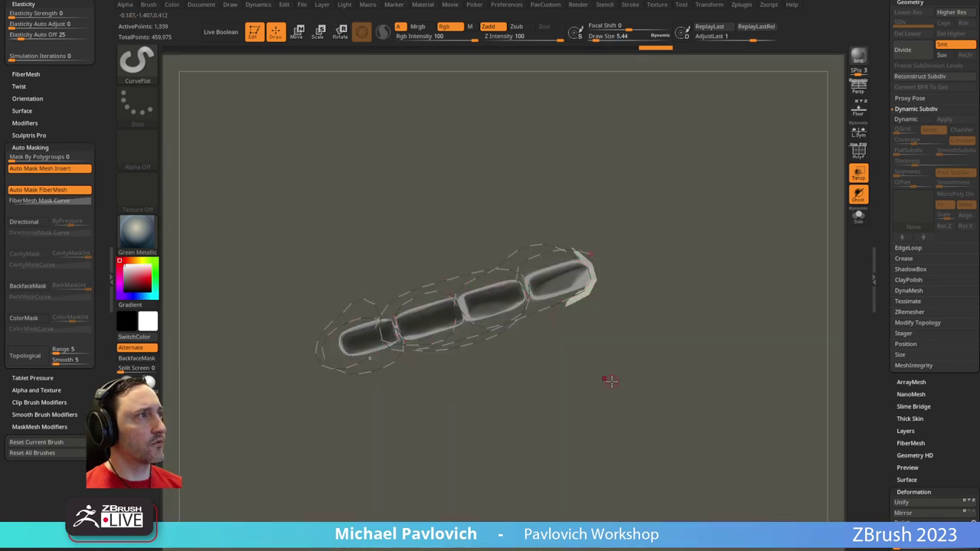
pyautogui.click(780, 239)
# Isolate the plane subtool and split its masked points away from the new curve strip
pyautogui.click(858, 216)
pyautogui.moveTo(722, 226); pyautogui.dragTo(689, 208, button='right')
pyautogui.press('4')
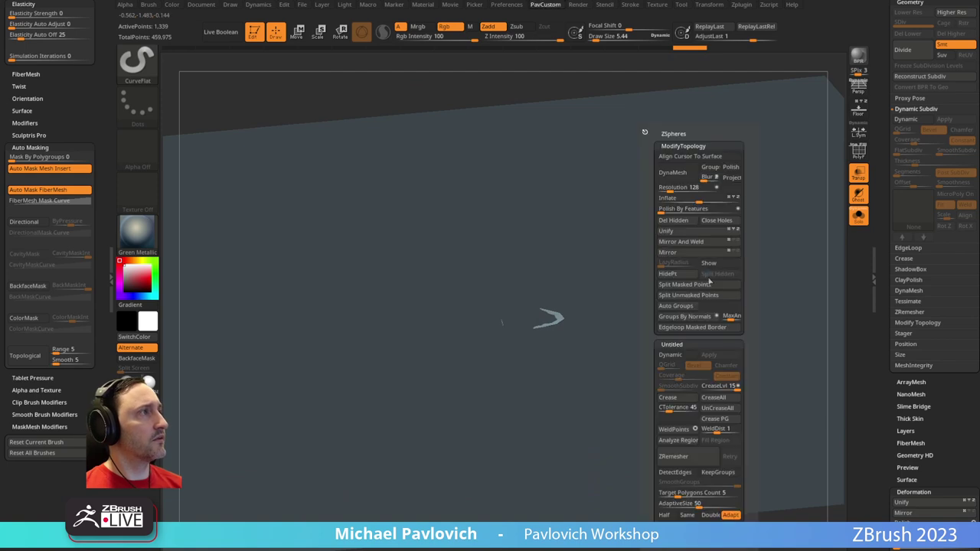
pyautogui.click(701, 283)
# Make the woven strip the active subtool and show it with the planks, with transparency off and PolyFrame on
pyautogui.press('w')
pyautogui.keyDown('alt'); pyautogui.click(566, 208); pyautogui.keyUp('alt')
pyautogui.keyDown('shift'); pyautogui.moveTo(521, 240); pyautogui.dragTo(633, 228, button='right'); pyautogui.keyUp('shift')
pyautogui.keyDown('alt'); pyautogui.moveTo(418, 302); pyautogui.dragTo(369, 350); pyautogui.keyUp('alt')
pyautogui.press('q')
pyautogui.moveTo(490, 247)
pyautogui.mouseDown()
pyautogui.moveTo(525, 215)
pyautogui.moveTo(672, 179)
pyautogui.moveTo(766, 196)
pyautogui.mouseUp()
pyautogui.click(857, 215)
pyautogui.click(851, 170)
pyautogui.moveTo(536, 230); pyautogui.dragTo(630, 201, button='right')
pyautogui.click(856, 150)
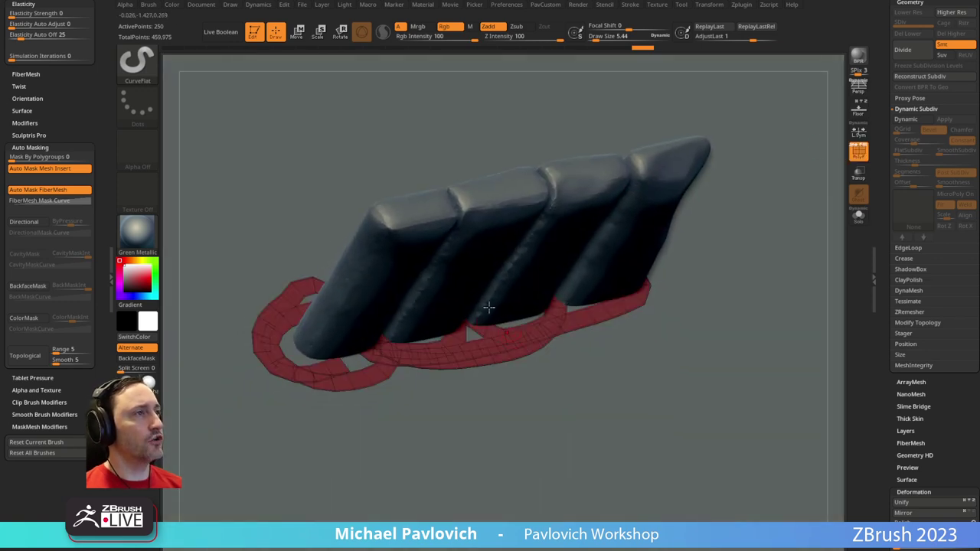
# Extrude the strip's whole polygroup with ZModeler to give the woven band thickness
pyautogui.hotkey('alt', 'q')
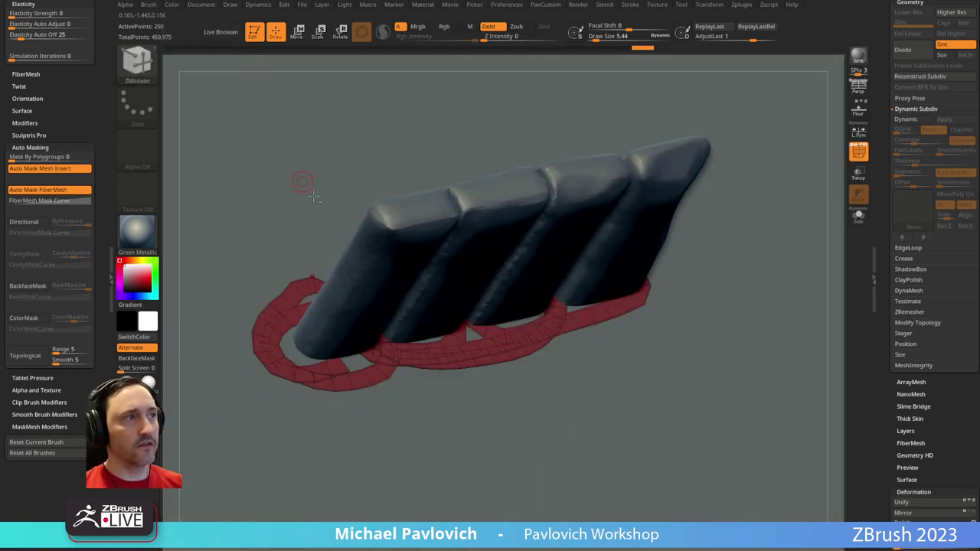
pyautogui.press('space')
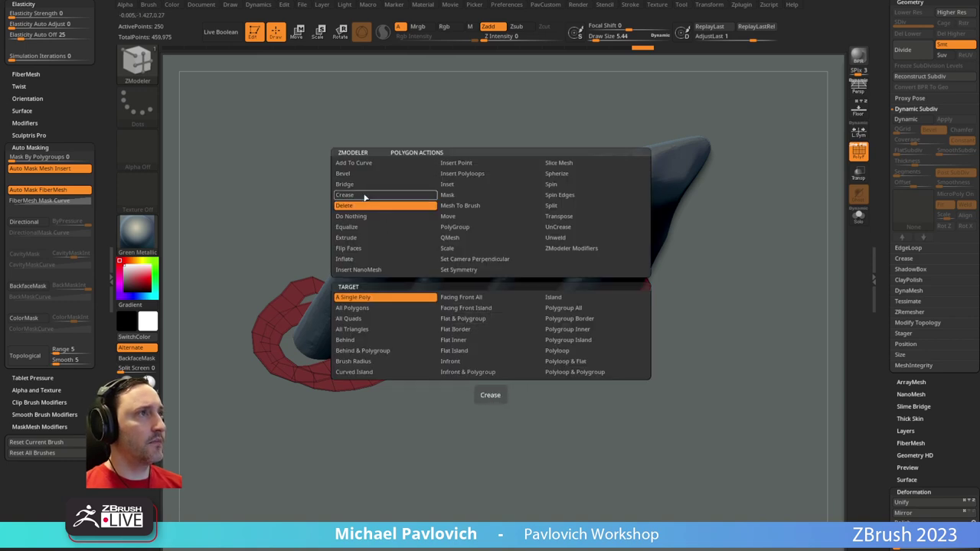
pyautogui.click(373, 238)
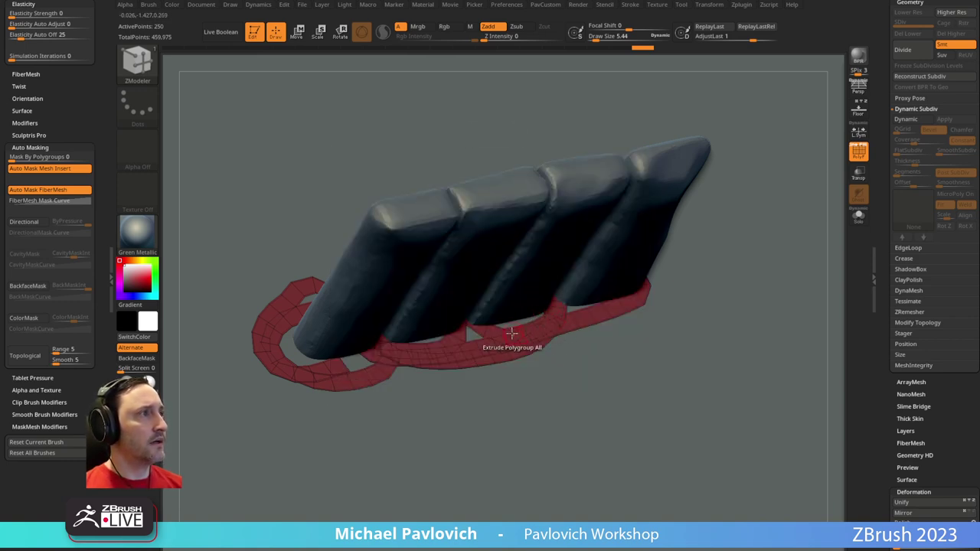
pyautogui.moveTo(493, 332); pyautogui.dragTo(502, 313)
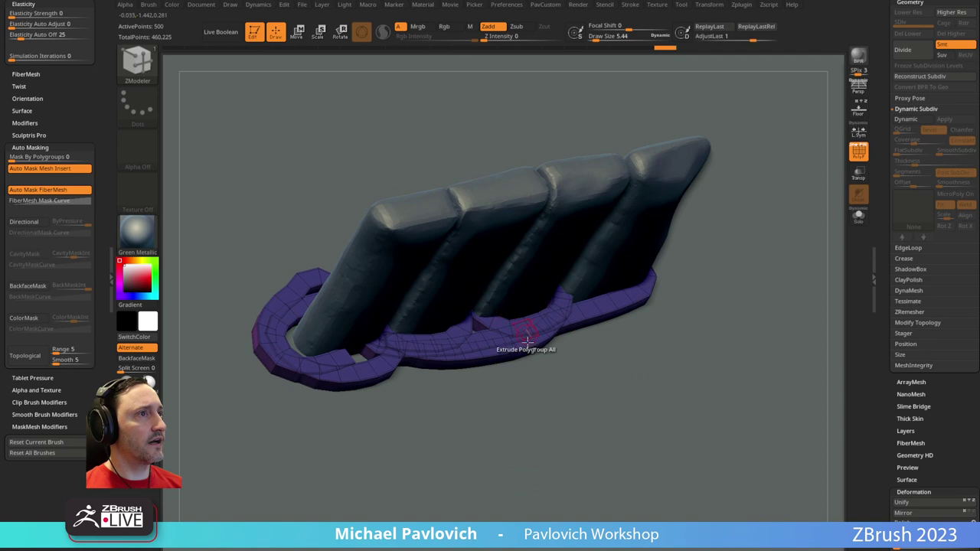
# Turn on Dynamic Subdiv for the band, adjust its SmoothSubdiv level and hide PolyFrame
pyautogui.press('4')
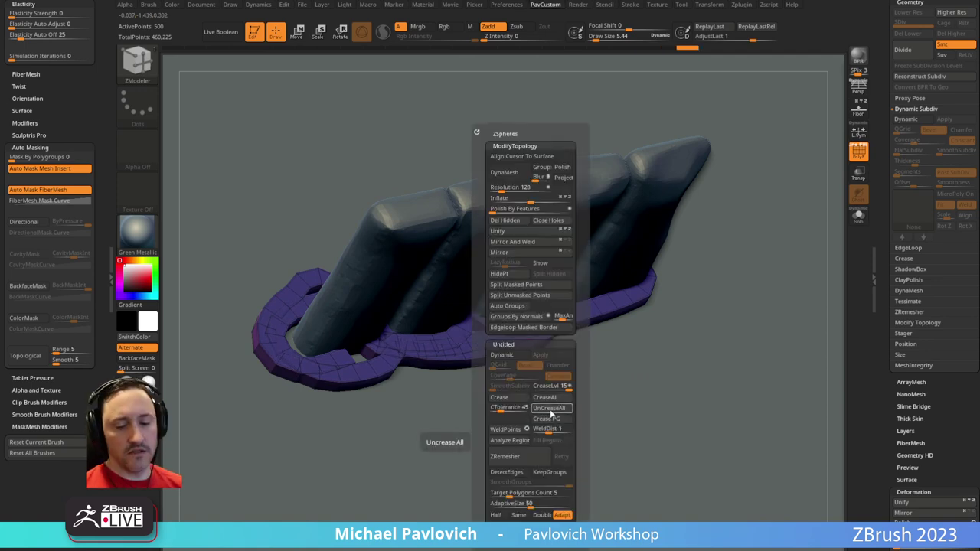
pyautogui.press('d')
pyautogui.moveTo(887, 267); pyautogui.dragTo(886, 180)
pyautogui.keyDown('shift'); pyautogui.click(903, 218); pyautogui.keyUp('shift')
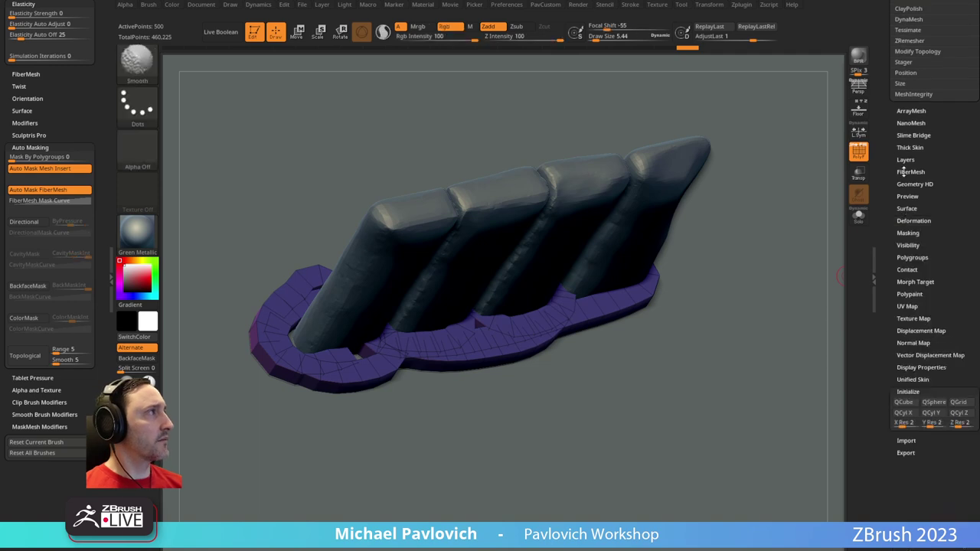
pyautogui.moveTo(888, 138); pyautogui.dragTo(889, 253)
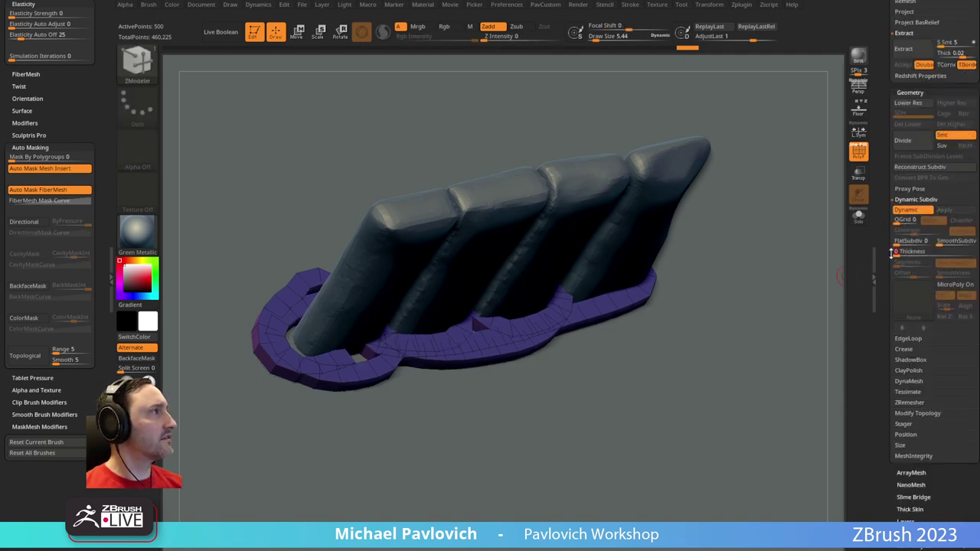
pyautogui.click(947, 243)
pyautogui.moveTo(625, 259); pyautogui.dragTo(535, 321, button='right')
pyautogui.moveTo(515, 365); pyautogui.dragTo(520, 356)
pyautogui.click(858, 154)
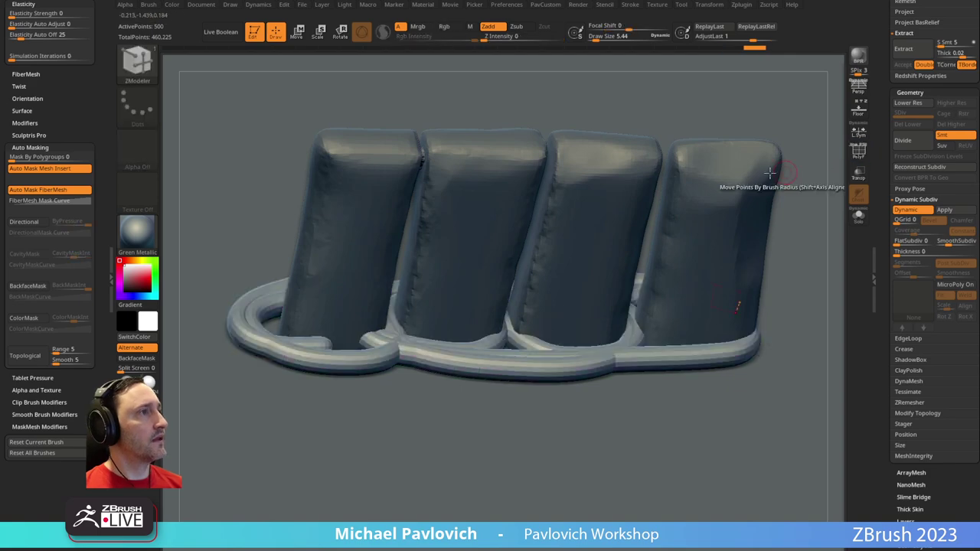
# Thin the woven band into a slimmer rope with the Inflate deformation
pyautogui.moveTo(800, 168); pyautogui.dragTo(753, 225, button='right')
pyautogui.press('2')
pyautogui.moveTo(755, 198); pyautogui.dragTo(752, 201)
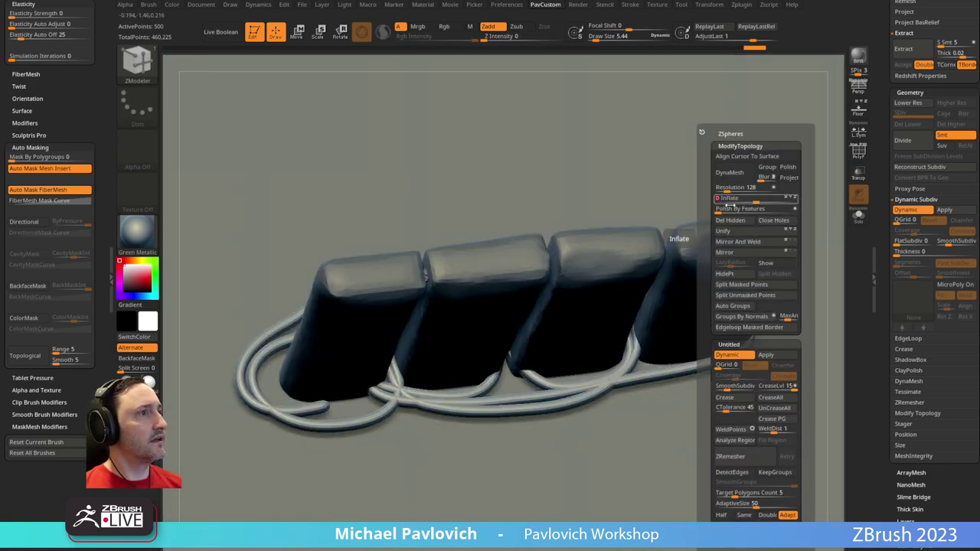
# Reshape the rope's run across the planks with the Move brush and smooth it at a large draw size
pyautogui.keyDown('shift'); pyautogui.moveTo(636, 237); pyautogui.dragTo(615, 246, button='right'); pyautogui.keyUp('shift')
pyautogui.press('s')
pyautogui.moveTo(485, 320)
pyautogui.mouseDown()
pyautogui.moveTo(507, 318)
pyautogui.moveTo(470, 323)
pyautogui.moveTo(535, 319)
pyautogui.mouseUp()
pyautogui.press('b')
pyautogui.press('m')
pyautogui.press('v')
pyautogui.press('s')
pyautogui.moveTo(600, 288)
pyautogui.mouseDown()
pyautogui.moveTo(641, 305)
pyautogui.moveTo(643, 323)
pyautogui.moveTo(614, 323)
pyautogui.mouseUp()
pyautogui.moveTo(571, 296); pyautogui.dragTo(565, 305)
pyautogui.press('s')
pyautogui.moveTo(492, 296)
pyautogui.mouseDown()
pyautogui.moveTo(502, 296)
pyautogui.moveTo(444, 317)
pyautogui.mouseUp()
pyautogui.moveTo(527, 305); pyautogui.dragTo(582, 309)
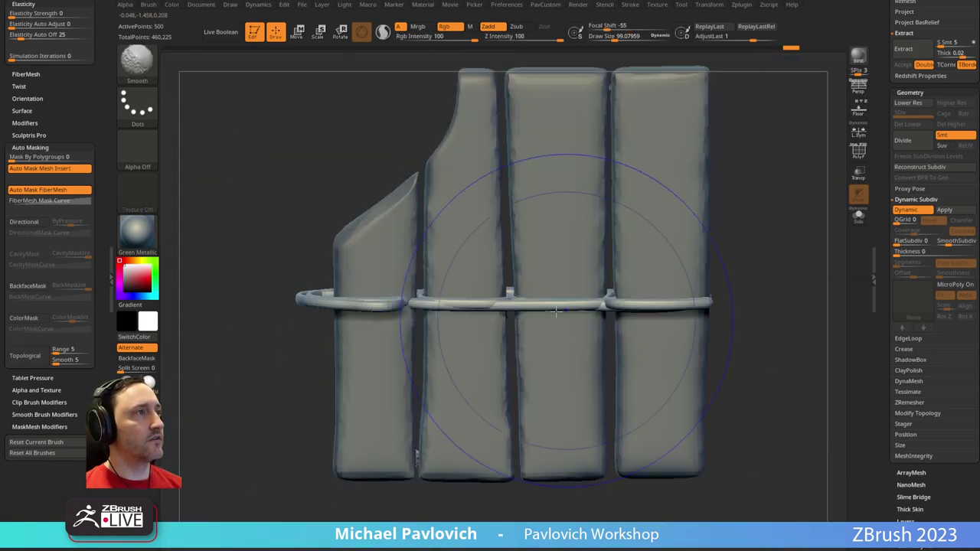
# Nudge the middle of the rope up and down so it runs unevenly across the central planks
pyautogui.moveTo(492, 303); pyautogui.dragTo(493, 321)
pyautogui.moveTo(571, 310); pyautogui.dragTo(594, 331)
pyautogui.press('s')
pyautogui.moveTo(525, 327); pyautogui.dragTo(519, 327)
pyautogui.moveTo(517, 320); pyautogui.dragTo(514, 310)
# Pull the rope's loop around the shortest plank into shape and lower its loose end
pyautogui.moveTo(366, 307)
pyautogui.mouseDown()
pyautogui.moveTo(381, 320)
pyautogui.moveTo(414, 321)
pyautogui.moveTo(408, 289)
pyautogui.mouseUp()
pyautogui.press('s')
pyautogui.moveTo(328, 295)
pyautogui.mouseDown()
pyautogui.moveTo(344, 287)
pyautogui.moveTo(337, 310)
pyautogui.moveTo(377, 313)
pyautogui.mouseUp()
pyautogui.press('s')
pyautogui.moveTo(368, 317); pyautogui.dragTo(368, 309)
pyautogui.moveTo(371, 309); pyautogui.dragTo(400, 300, button='right')
pyautogui.moveTo(398, 301); pyautogui.dragTo(396, 328)
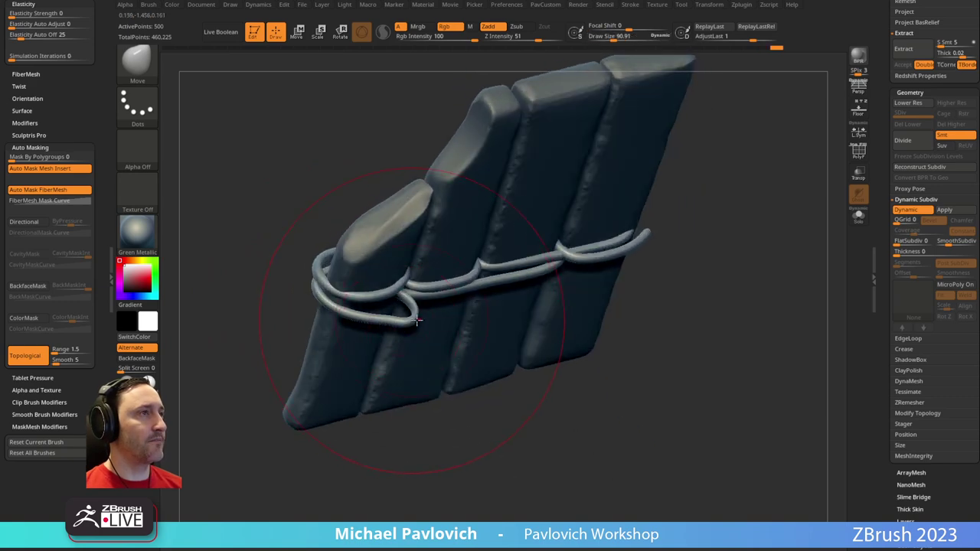
# Tuck the rope's loose end in against the shortest plank with a smaller Move brush
pyautogui.press('[')
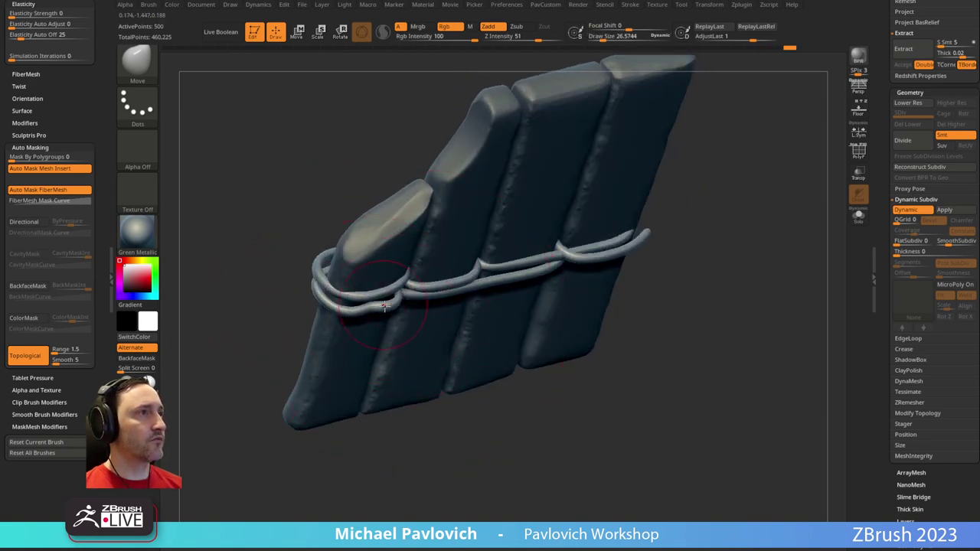
pyautogui.moveTo(351, 297); pyautogui.dragTo(329, 305, button='right')
pyautogui.press(']')
pyautogui.moveTo(386, 313); pyautogui.dragTo(337, 304)
pyautogui.moveTo(336, 305); pyautogui.dragTo(383, 313, button='right')
pyautogui.moveTo(530, 276); pyautogui.dragTo(611, 241, button='right')
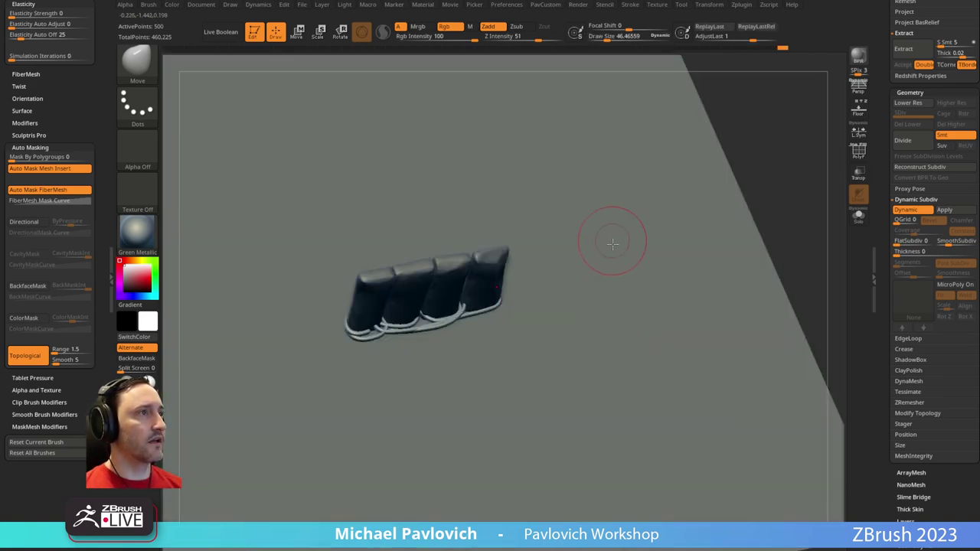
# Delete the PM3D_Plane3D1 rope and PM3D_Plane3D2 plane subtools
pyautogui.moveTo(877, 169); pyautogui.dragTo(872, 349)
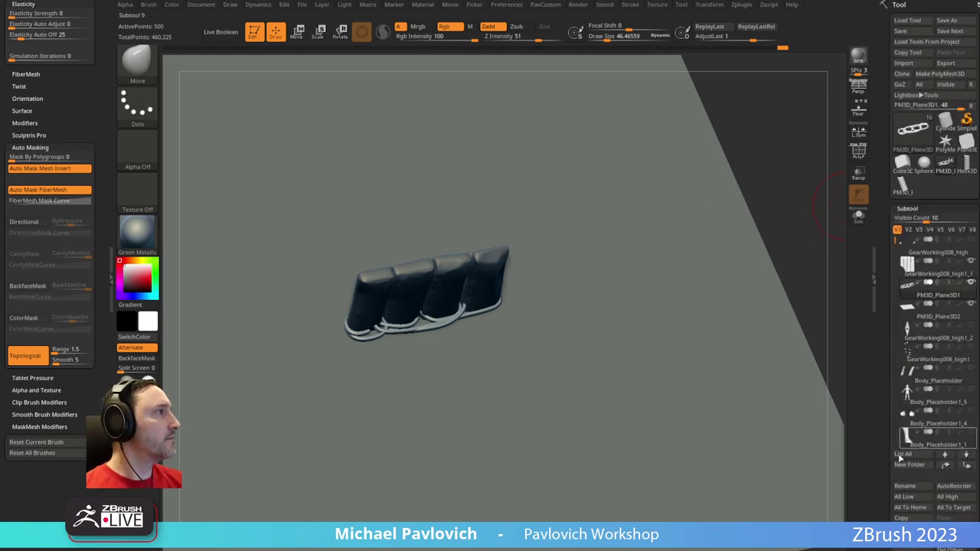
pyautogui.click(897, 546)
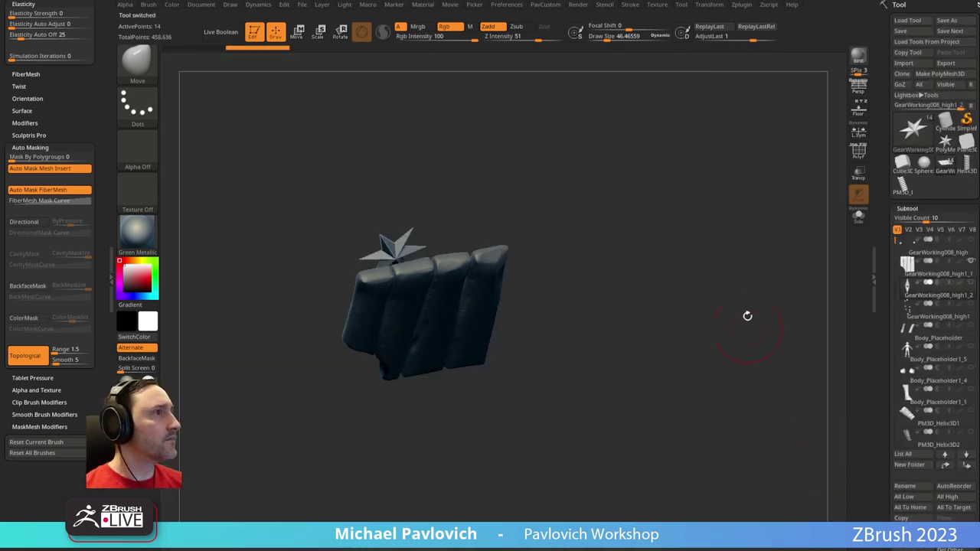
# Bring the whole character into view, select the body and duplicate its subtool
pyautogui.keyDown('shift'); pyautogui.moveTo(746, 316); pyautogui.dragTo(697, 230); pyautogui.keyUp('shift')
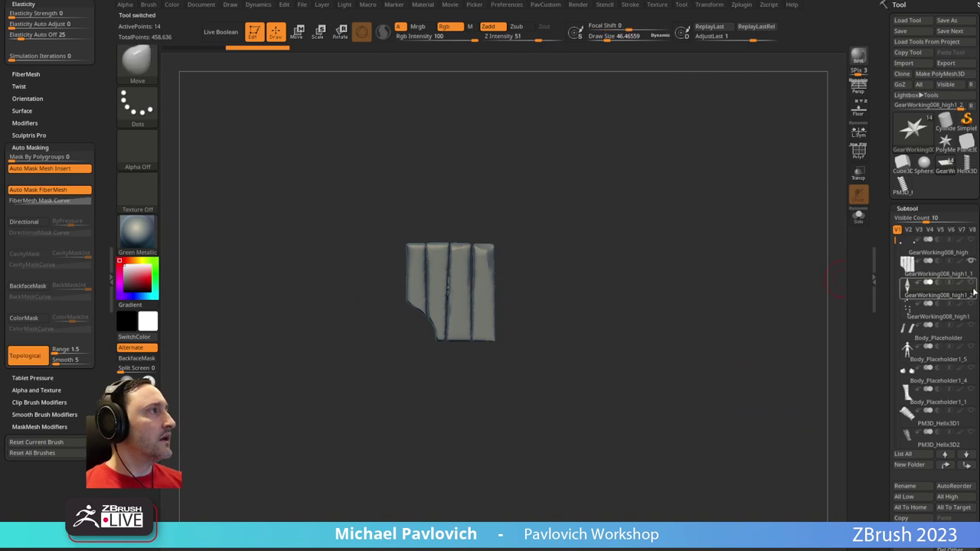
pyautogui.moveTo(668, 268); pyautogui.dragTo(749, 265)
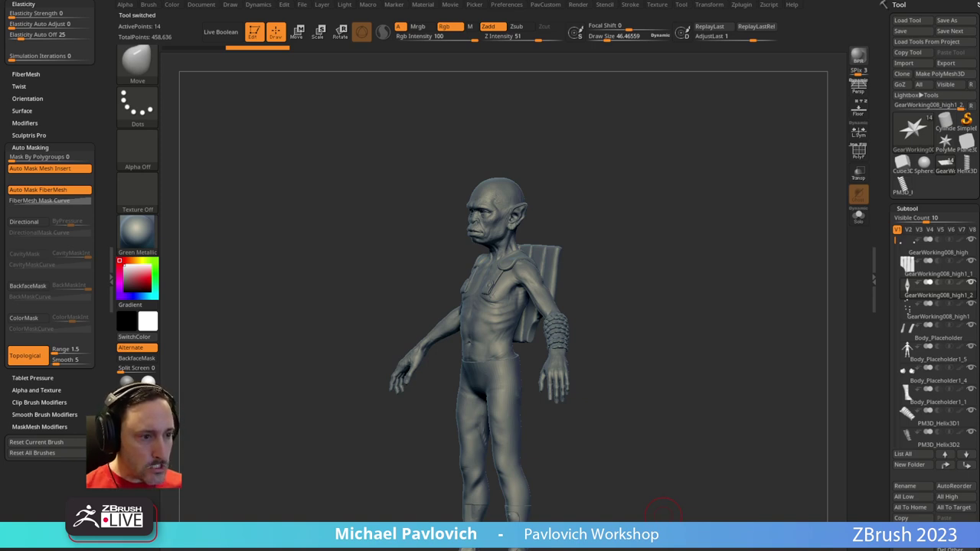
pyautogui.moveTo(653, 160); pyautogui.dragTo(636, 143)
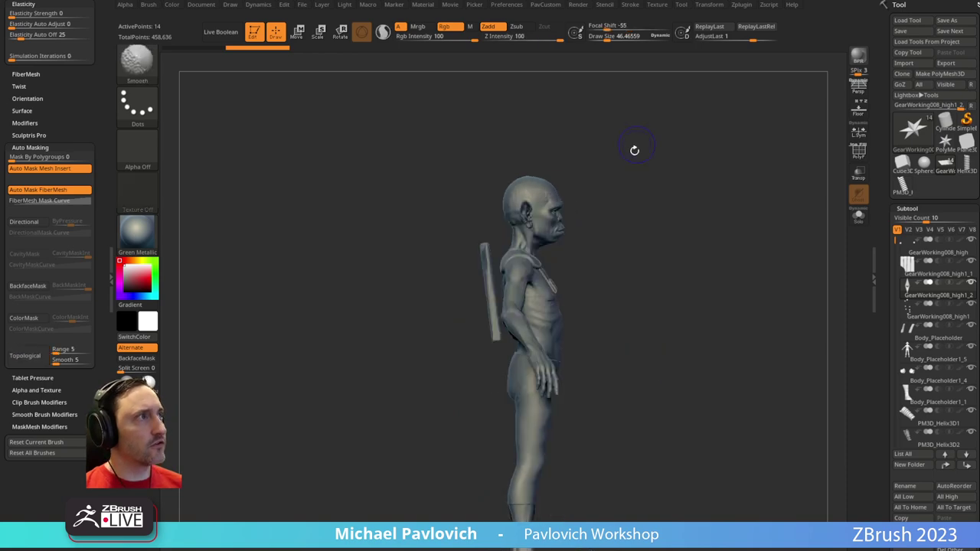
pyautogui.keyDown('shift'); pyautogui.moveTo(754, 227); pyautogui.dragTo(717, 225); pyautogui.keyUp('shift')
pyautogui.moveTo(697, 177)
pyautogui.keyDown('alt'); pyautogui.mouseDown()
pyautogui.moveTo(745, 192)
pyautogui.moveTo(514, 272)
pyautogui.mouseUp(); pyautogui.keyUp('alt')
pyautogui.scroll(-5, 890, 297)
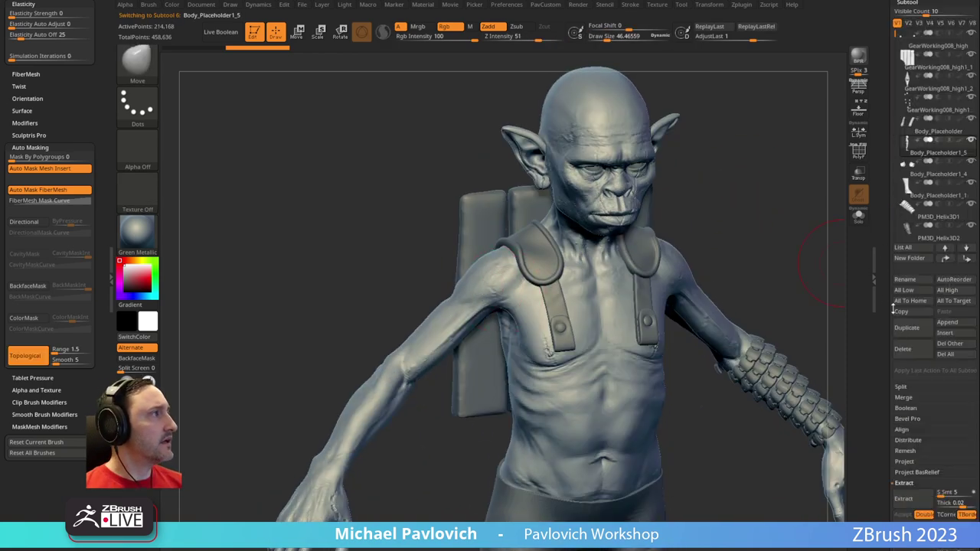
pyautogui.click(910, 329)
# Mask an oval area over the duplicated body's right shoulder and upper arm with a draw size of about 31
pyautogui.moveTo(746, 181); pyautogui.dragTo(830, 178)
pyautogui.press('b')
pyautogui.press('s')
pyautogui.press('t')
pyautogui.press('s')
pyautogui.moveTo(490, 285)
pyautogui.mouseDown()
pyautogui.moveTo(467, 306)
pyautogui.moveTo(501, 272)
pyautogui.mouseUp()
pyautogui.moveTo(696, 212); pyautogui.dragTo(691, 264)
pyautogui.press('s')
pyautogui.moveTo(490, 284)
pyautogui.mouseDown()
pyautogui.moveTo(469, 296)
pyautogui.moveTo(482, 264)
pyautogui.moveTo(514, 277)
pyautogui.mouseUp()
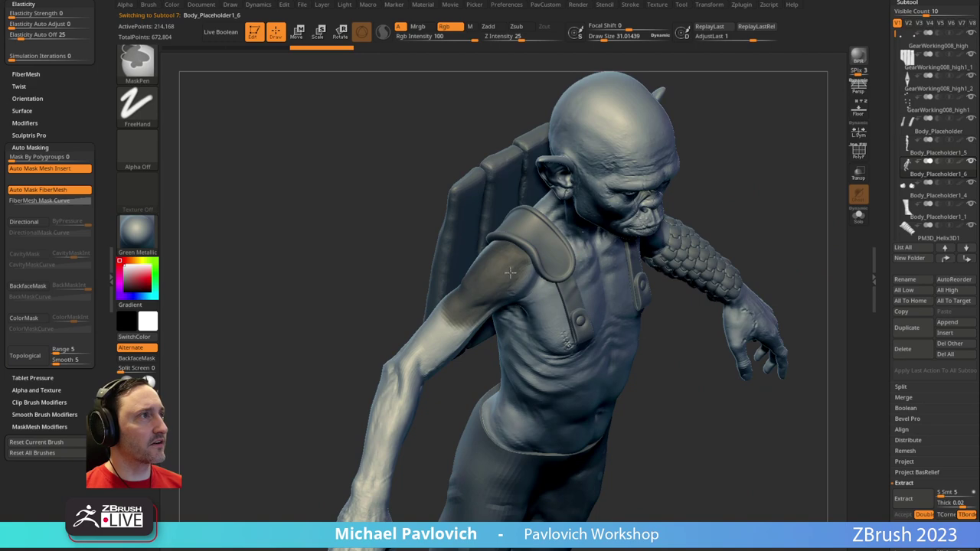
pyautogui.moveTo(754, 195); pyautogui.dragTo(799, 157)
pyautogui.moveTo(474, 288)
pyautogui.keyDown('ctrl'); pyautogui.mouseDown()
pyautogui.moveTo(479, 300)
pyautogui.moveTo(528, 264)
pyautogui.mouseUp(); pyautogui.keyUp('ctrl')
# Make the masked shoulder patch its own polygroup, isolate it and delete the rest of the duplicated body
pyautogui.moveTo(753, 214)
pyautogui.mouseDown()
pyautogui.moveTo(715, 217)
pyautogui.moveTo(723, 223)
pyautogui.mouseUp()
pyautogui.hotkey('ctrl', 'w')
pyautogui.keyDown('ctrl'); pyautogui.keyDown('shift'); pyautogui.click(496, 287); pyautogui.keyUp('shift'); pyautogui.keyUp('ctrl')
pyautogui.press('q')
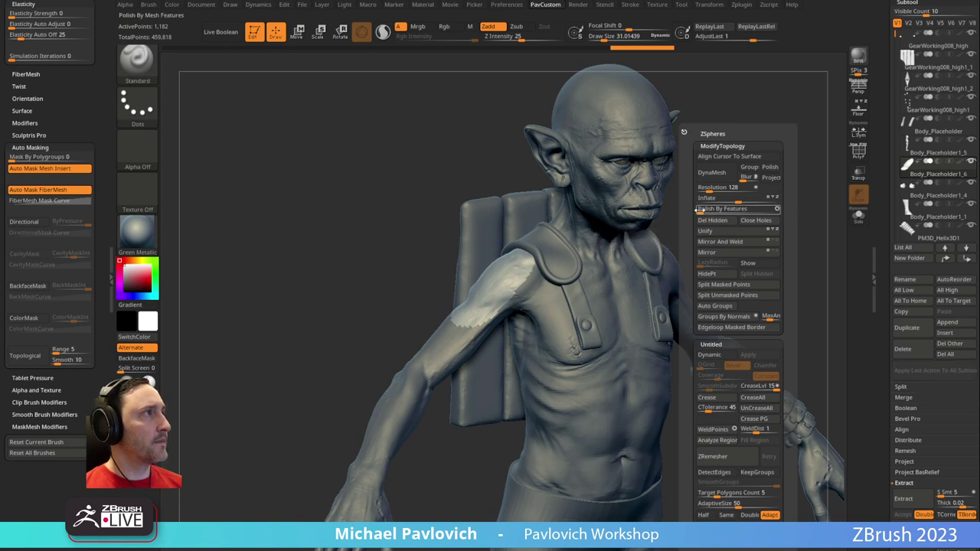
pyautogui.click(715, 221)
# Remesh the shoulder patch with ZRemesher at Half with Adaptive Size 0, and view it alone with transparency enabled
pyautogui.click(702, 515)
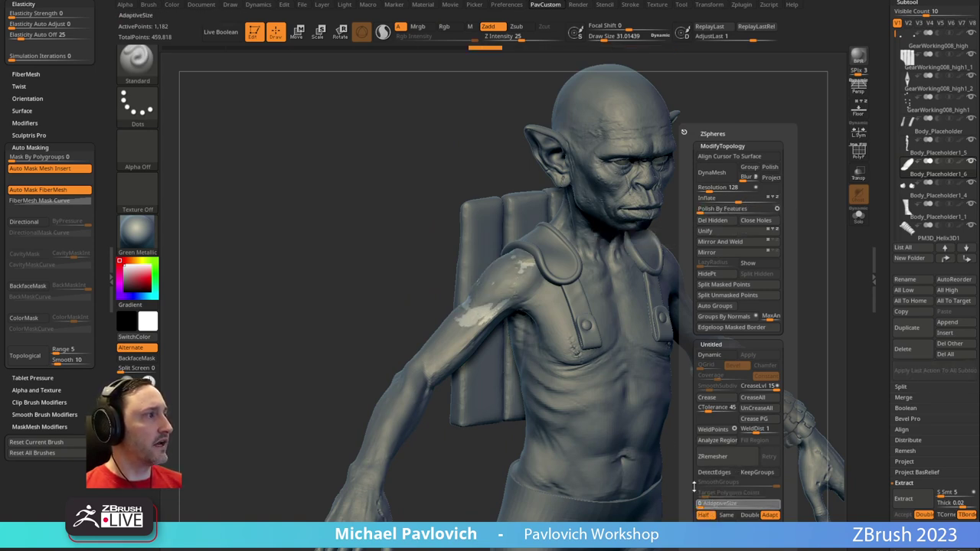
pyautogui.click(723, 460)
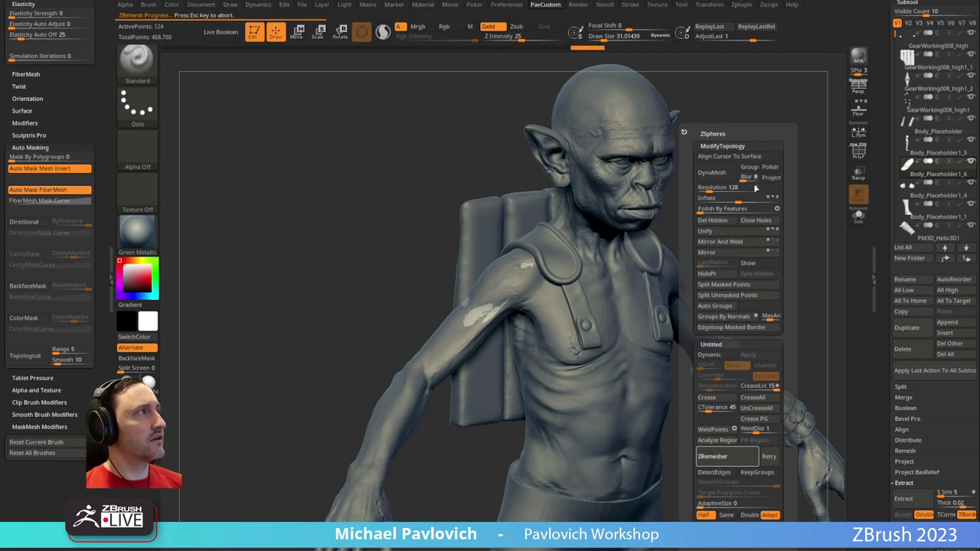
pyautogui.click(858, 173)
pyautogui.click(857, 222)
pyautogui.moveTo(807, 223); pyautogui.dragTo(782, 216)
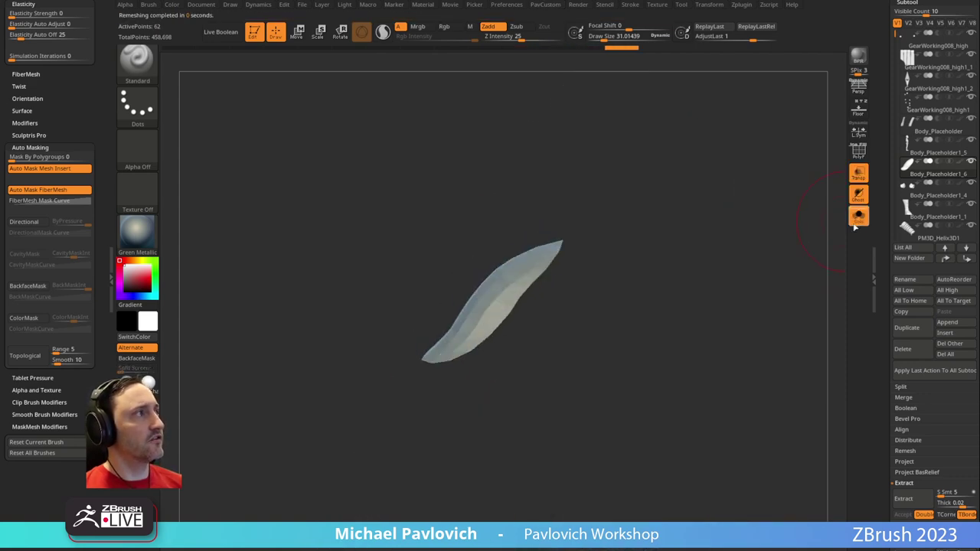
# Show the body again and extrude the shoulder patch with ZModeler into a thick pad
pyautogui.click(854, 224)
pyautogui.press('b')
pyautogui.press('z')
pyautogui.press('m')
pyautogui.moveTo(481, 296); pyautogui.dragTo(470, 286)
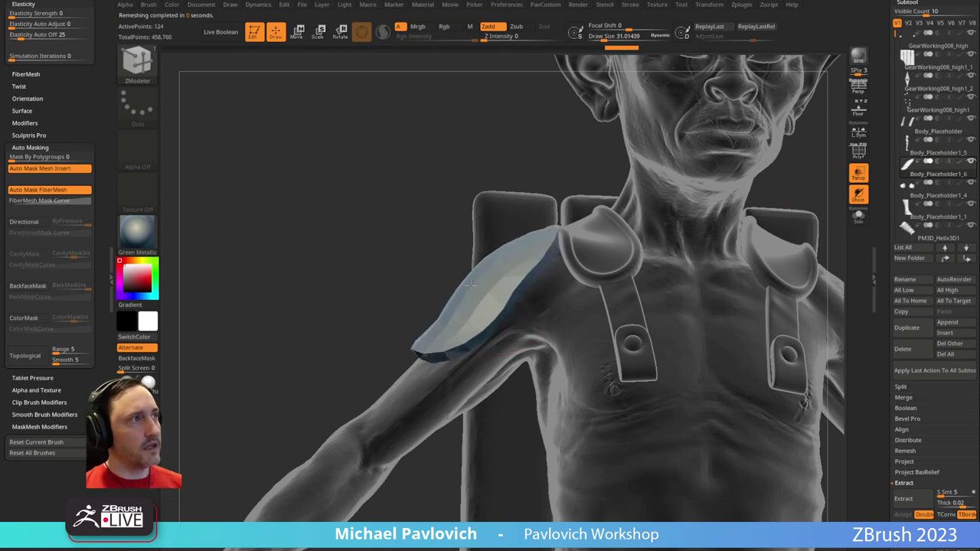
# Shape the shoulder pad with the Move brush so it widens around the upper arm and reaches the strap
pyautogui.moveTo(374, 288); pyautogui.dragTo(459, 291)
pyautogui.press('b')
pyautogui.press('m')
pyautogui.press('v')
pyautogui.moveTo(555, 252); pyautogui.dragTo(495, 260)
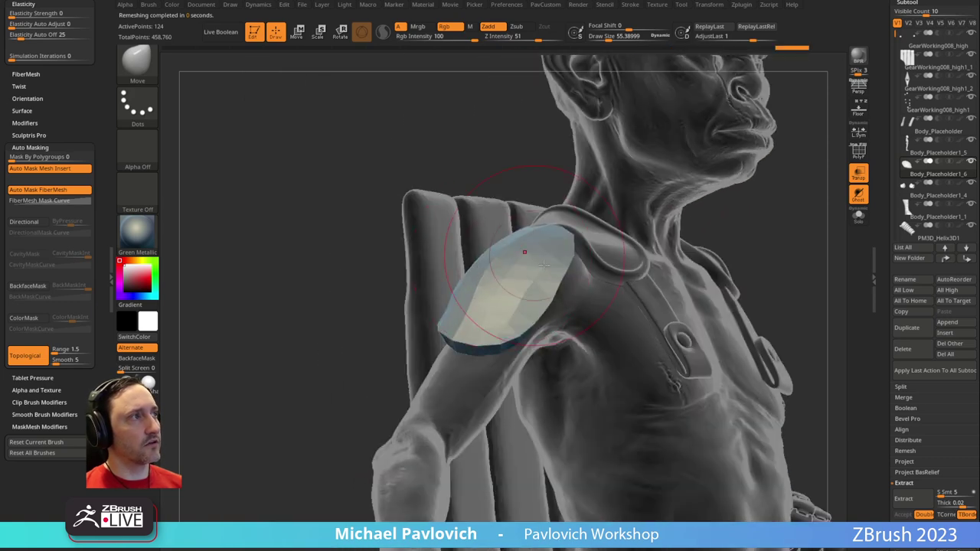
pyautogui.moveTo(328, 322); pyautogui.dragTo(492, 303)
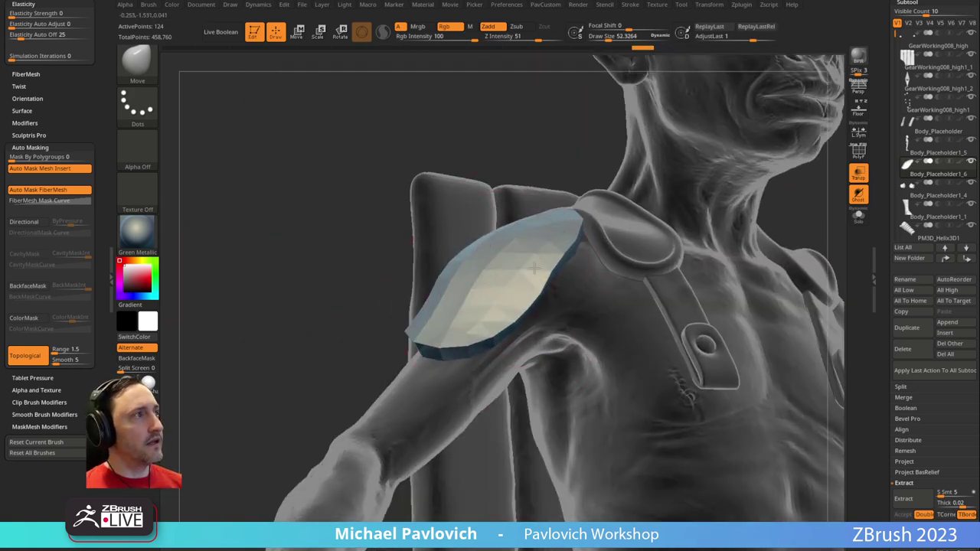
pyautogui.moveTo(580, 265); pyautogui.dragTo(551, 231)
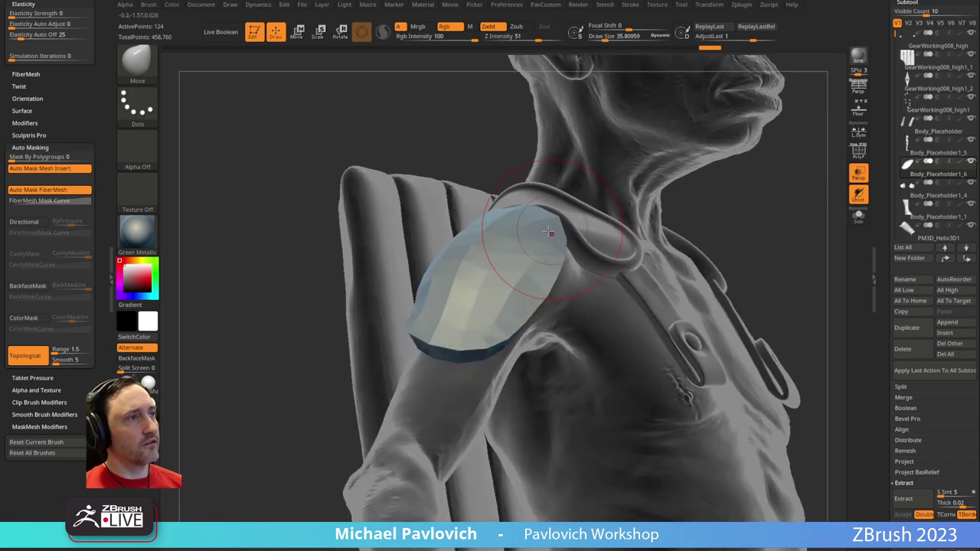
pyautogui.moveTo(778, 208); pyautogui.dragTo(572, 245)
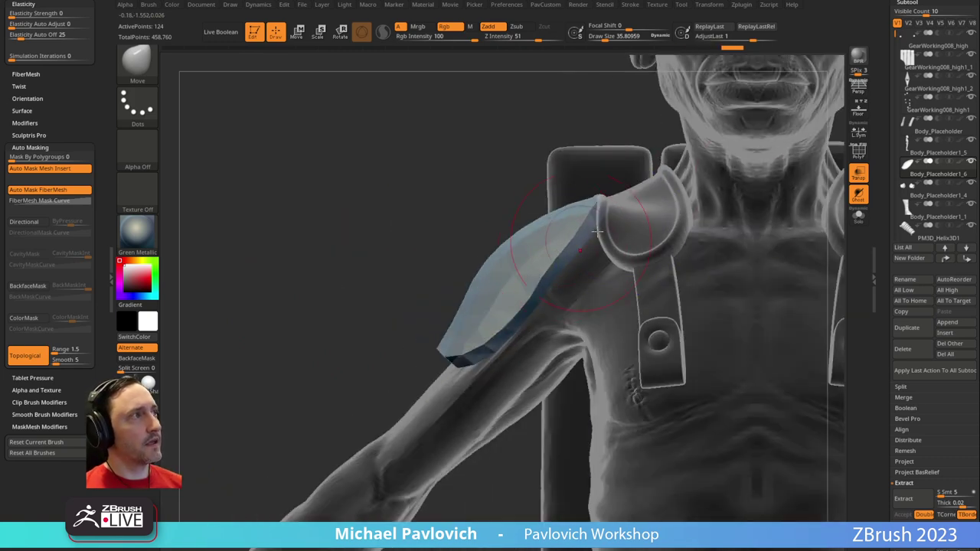
# Display the shoulder pad with its polyframe on and transparency off
pyautogui.click(859, 157)
pyautogui.moveTo(363, 269); pyautogui.dragTo(383, 237)
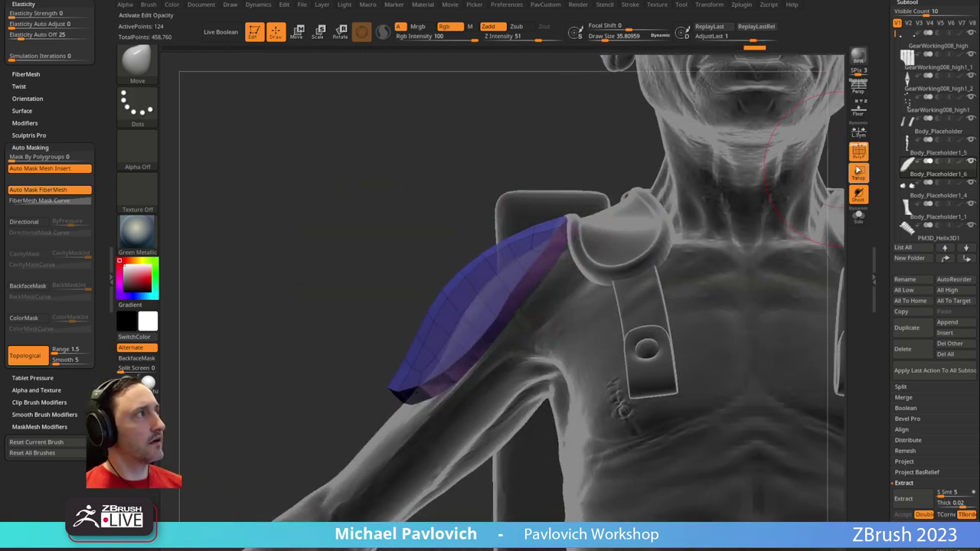
pyautogui.click(858, 173)
pyautogui.moveTo(809, 169)
pyautogui.mouseDown()
pyautogui.moveTo(343, 271)
pyautogui.moveTo(421, 268)
pyautogui.mouseUp()
pyautogui.press('w')
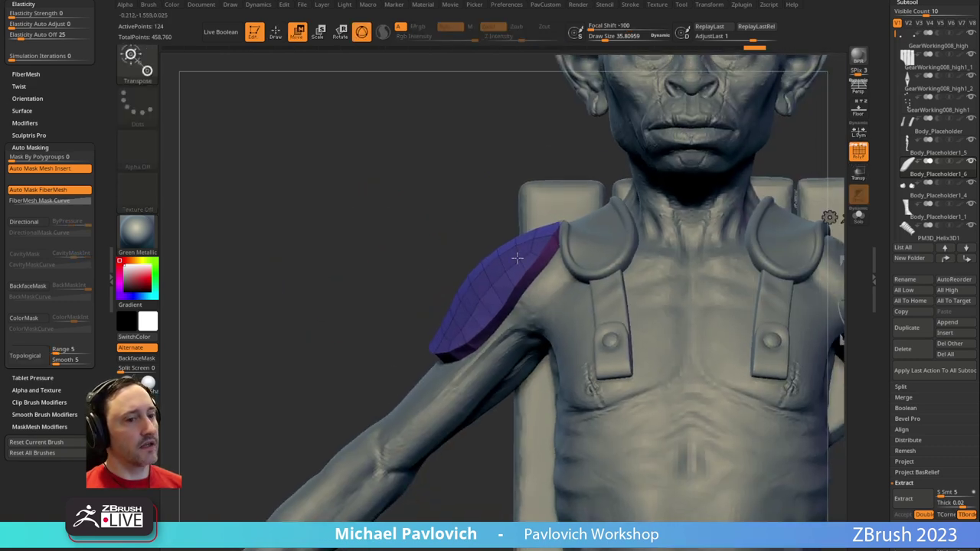
pyautogui.click(521, 255)
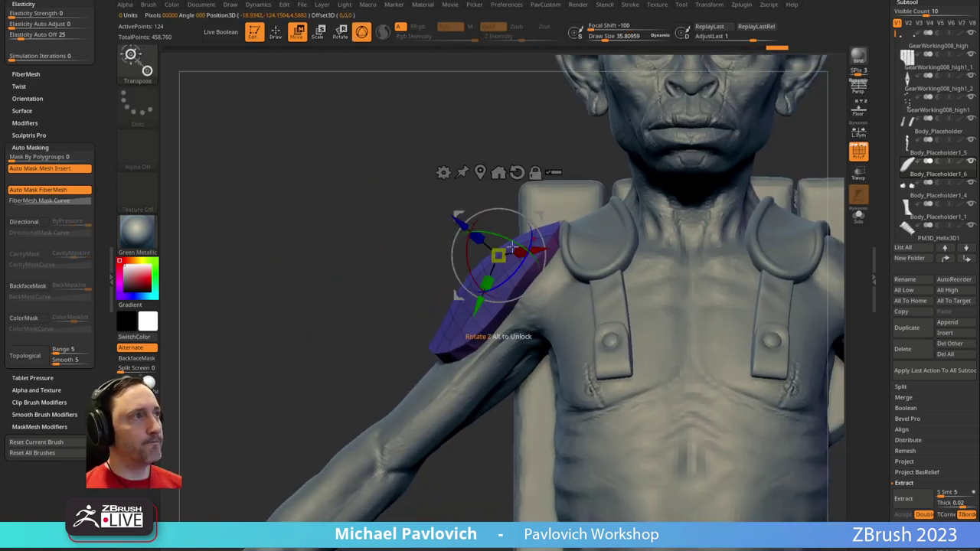
pyautogui.press('q')
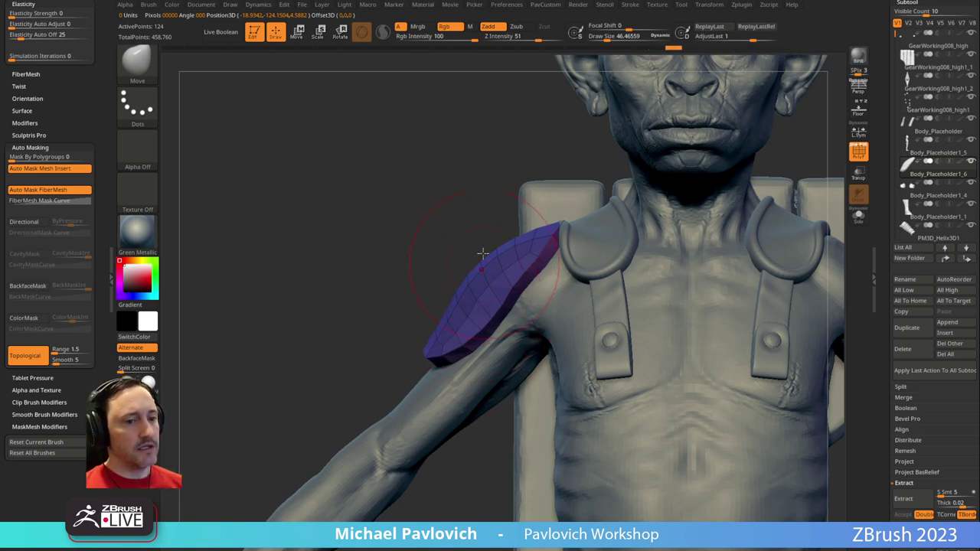
# Turn on dynamic subdivision for the shoulder pad, crease its polygroup borders and adjust the crease level
pyautogui.press('d')
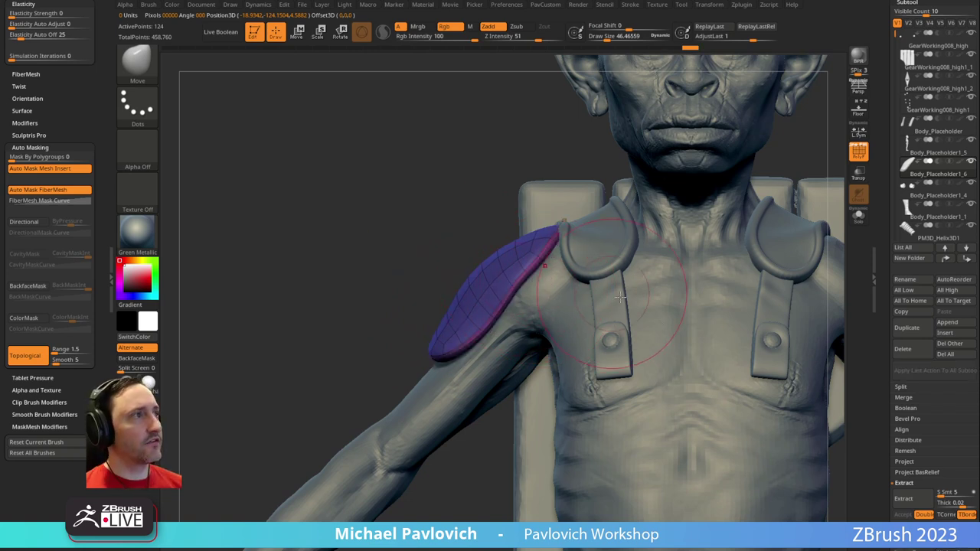
pyautogui.press('3')
pyautogui.click(684, 423)
pyautogui.moveTo(680, 388); pyautogui.dragTo(668, 391)
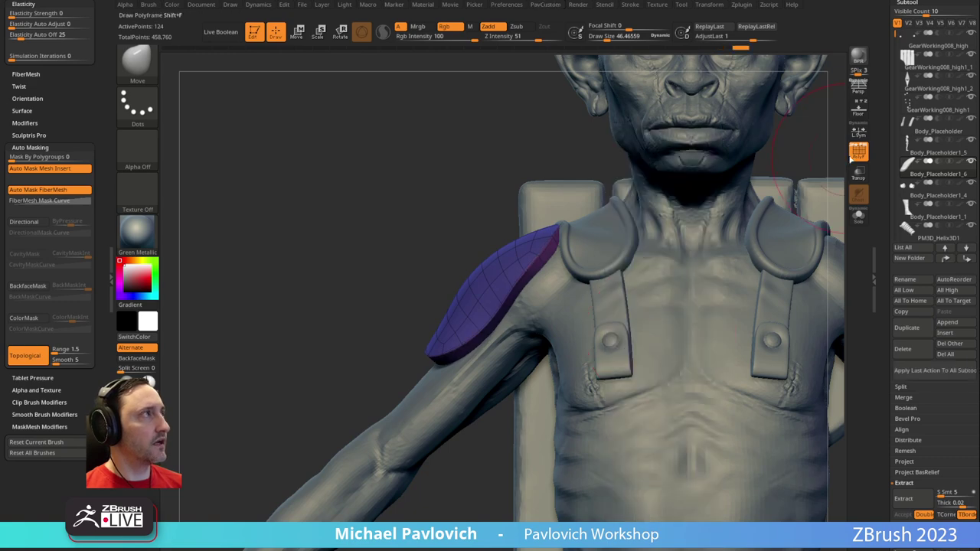
pyautogui.moveTo(433, 223)
pyautogui.mouseDown()
pyautogui.moveTo(584, 219)
pyautogui.moveTo(696, 231)
pyautogui.mouseUp()
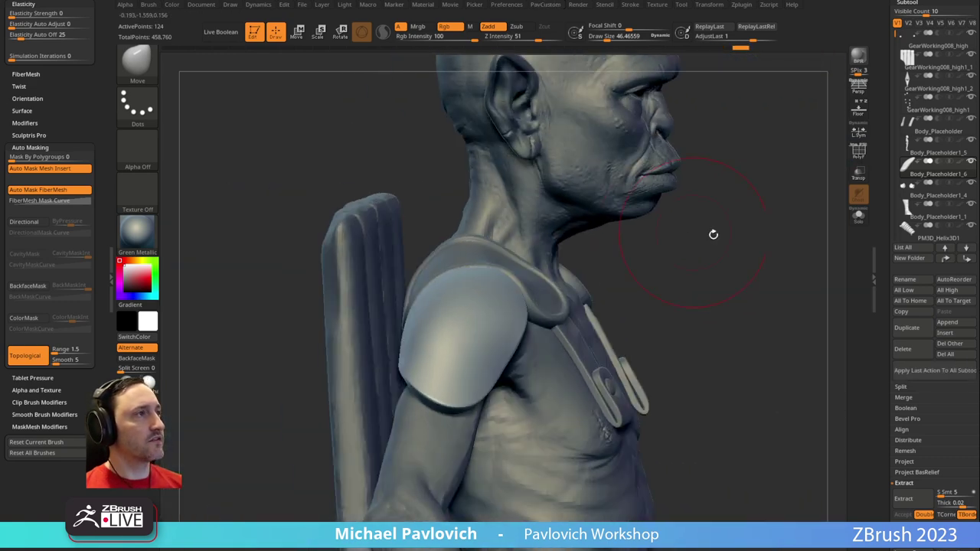
# Duplicate the shoulder pad, isolate the copy's outer surface and delete its hidden faces
pyautogui.click(905, 327)
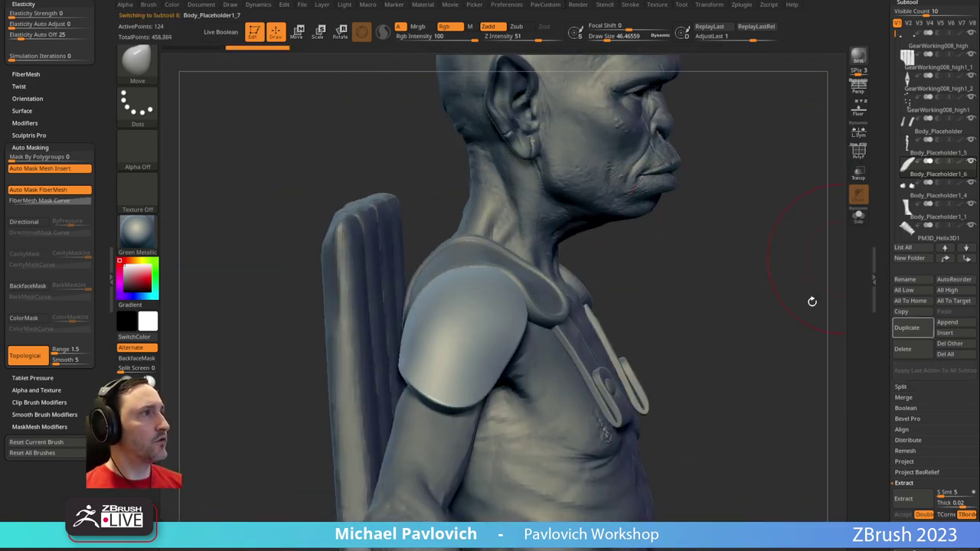
pyautogui.keyDown('ctrl'); pyautogui.keyDown('shift'); pyautogui.click(485, 303); pyautogui.keyUp('shift'); pyautogui.keyUp('ctrl')
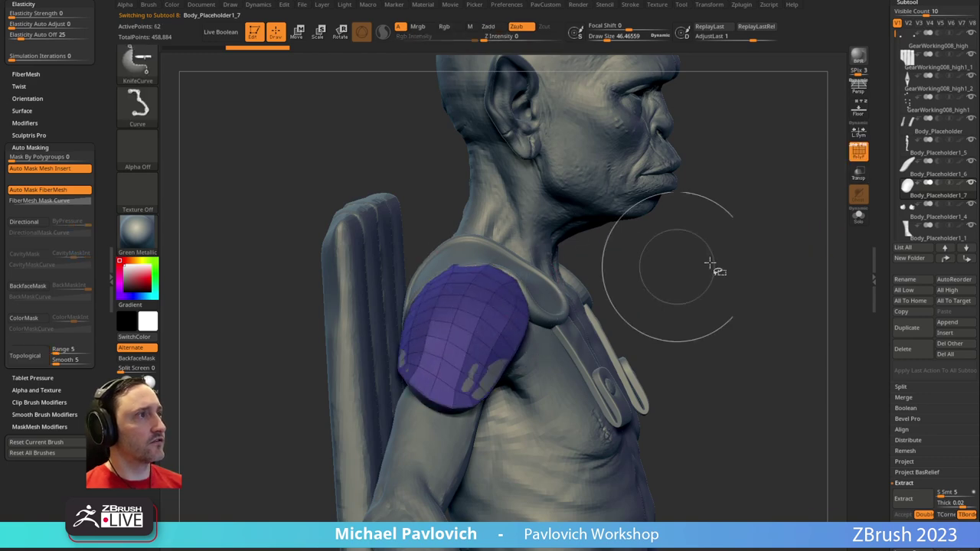
pyautogui.moveTo(796, 274); pyautogui.dragTo(715, 277)
pyautogui.press('2')
pyautogui.click(697, 221)
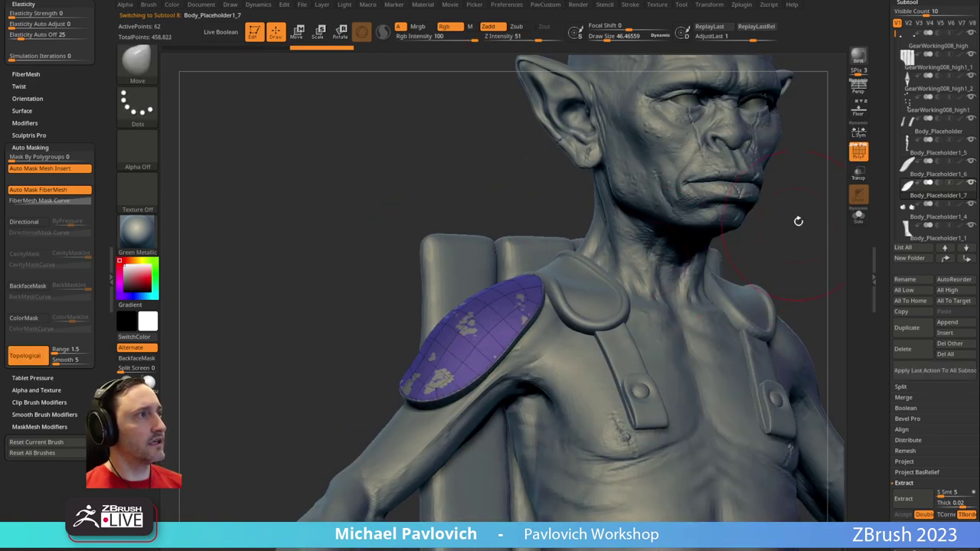
# Extrude the copied surface with ZModeler into a slightly smaller second plate stacked on the shoulder pad
pyautogui.keyDown('alt'); pyautogui.moveTo(794, 225); pyautogui.dragTo(704, 273); pyautogui.keyUp('alt')
pyautogui.press('b')
pyautogui.press('z')
pyautogui.press('m')
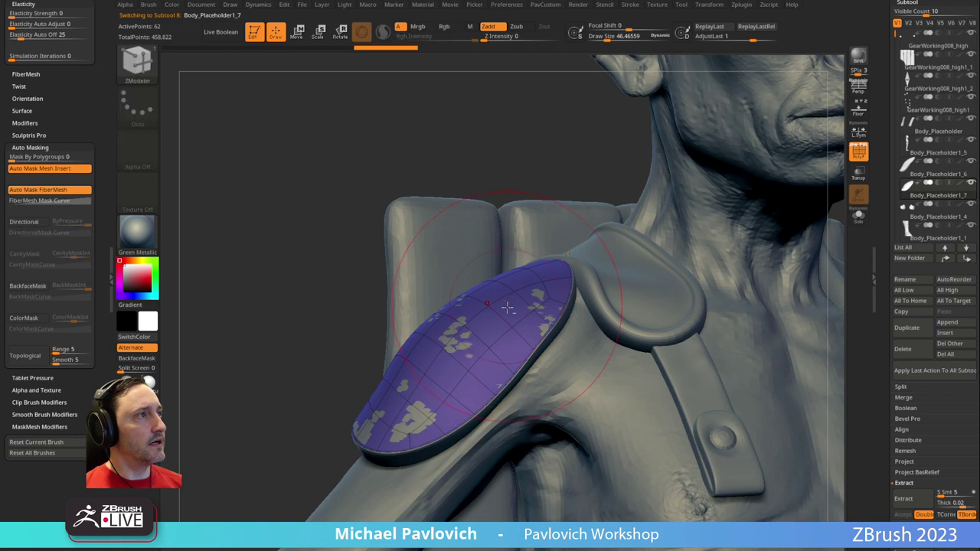
pyautogui.moveTo(509, 307); pyautogui.dragTo(494, 283)
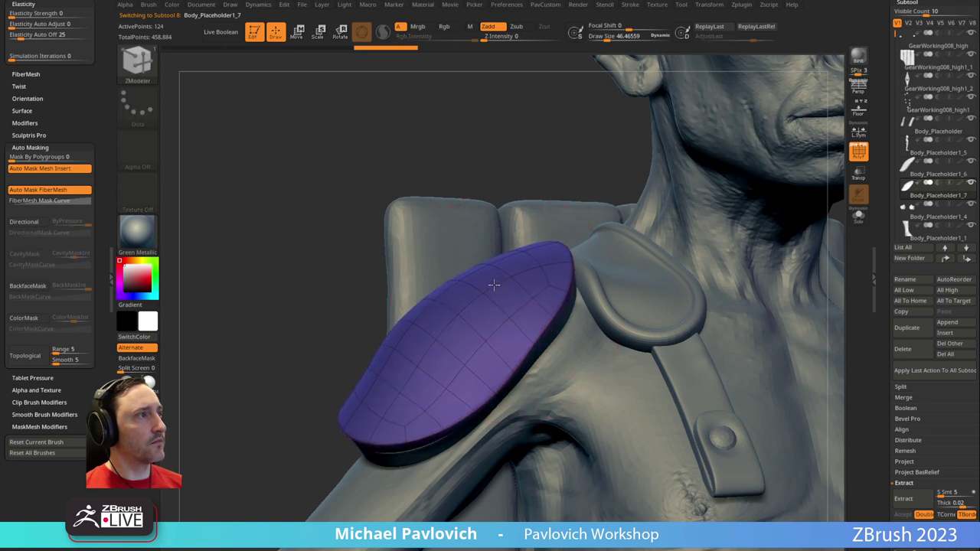
pyautogui.hotkey('ctrl', 'z')
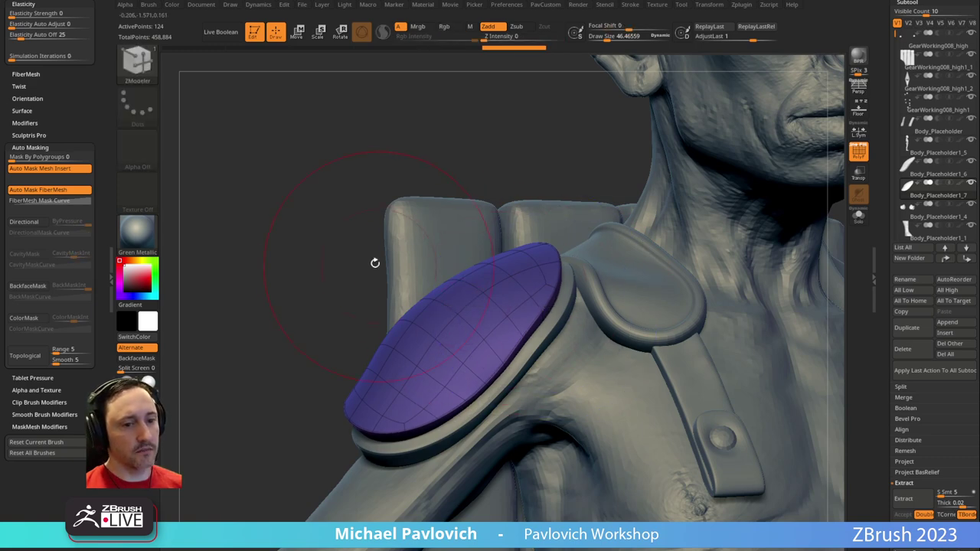
# Lower the upper plate's top and bottom ends onto the shoulder pad with the Move Topological brush
pyautogui.moveTo(383, 267); pyautogui.dragTo(363, 253)
pyautogui.moveTo(525, 327); pyautogui.dragTo(514, 302)
pyautogui.press('Tab')
pyautogui.press('b')
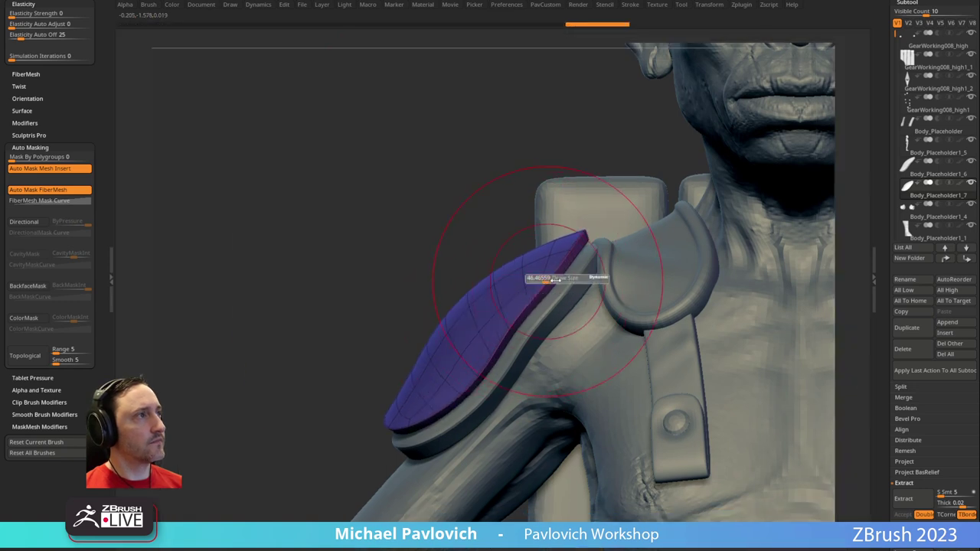
pyautogui.press('m')
pyautogui.press('t')
pyautogui.moveTo(559, 247); pyautogui.dragTo(564, 266)
pyautogui.moveTo(413, 404); pyautogui.dragTo(412, 425)
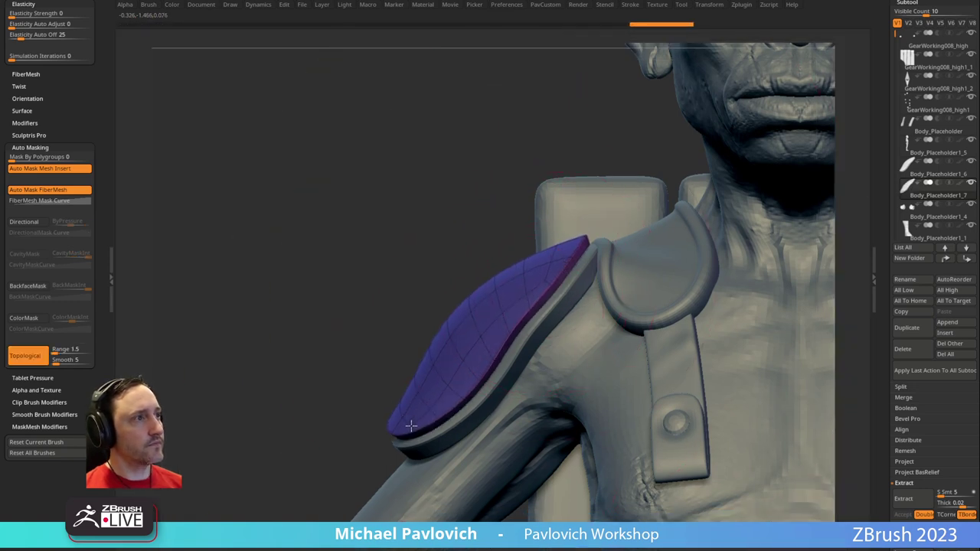
# Switch to the Standard brush at a draw size of about 6.37 and frame the stacked plates from the side
pyautogui.moveTo(363, 336); pyautogui.dragTo(448, 331, button='right')
pyautogui.press('1')
pyautogui.press('s')
pyautogui.moveTo(457, 332); pyautogui.dragTo(449, 332)
pyautogui.moveTo(424, 273)
pyautogui.mouseDown(button='right')
pyautogui.moveTo(431, 303)
pyautogui.moveTo(436, 269)
pyautogui.mouseUp(button='right')
pyautogui.moveTo(436, 270); pyautogui.dragTo(511, 301, button='right')
pyautogui.press('space')
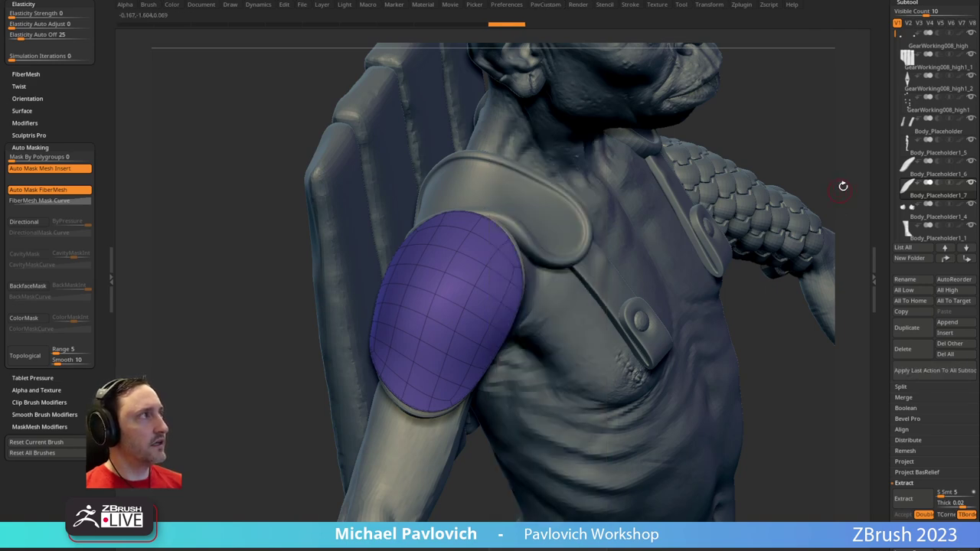
pyautogui.moveTo(840, 190); pyautogui.dragTo(615, 289, button='right')
pyautogui.moveTo(777, 249)
pyautogui.keyDown('alt'); pyautogui.mouseDown(button='right')
pyautogui.moveTo(754, 265)
pyautogui.moveTo(722, 263)
pyautogui.mouseUp(button='right'); pyautogui.keyUp('alt')
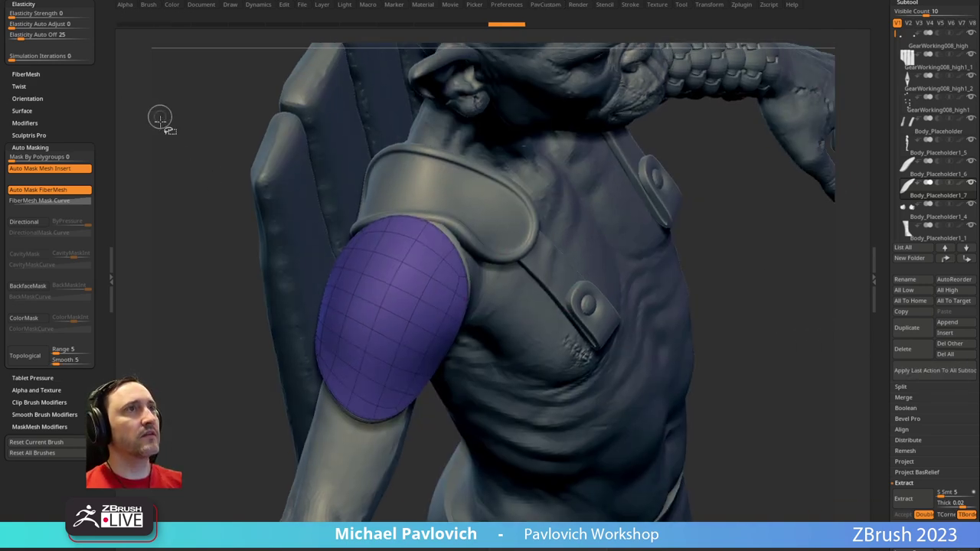
# Convert the upper shoulder plate into dense, subdivided geometry
pyautogui.press('space')
pyautogui.click(828, 356)
pyautogui.moveTo(888, 346); pyautogui.dragTo(891, 225)
pyautogui.click(911, 132)
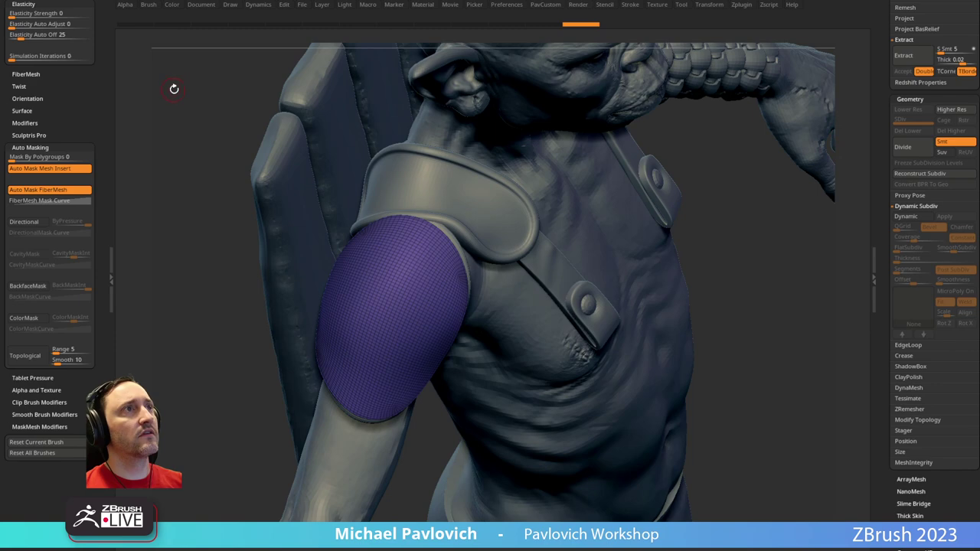
pyautogui.press('Tab')
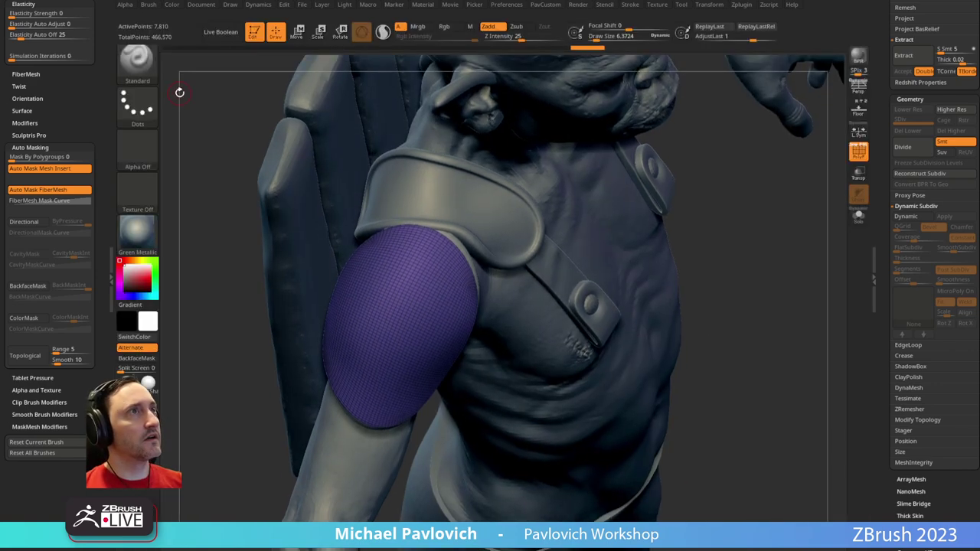
# Cut the lower front part off the upper shoulder plate along an arc with the Knife Curve brush
pyautogui.scroll(10, 88, 191)
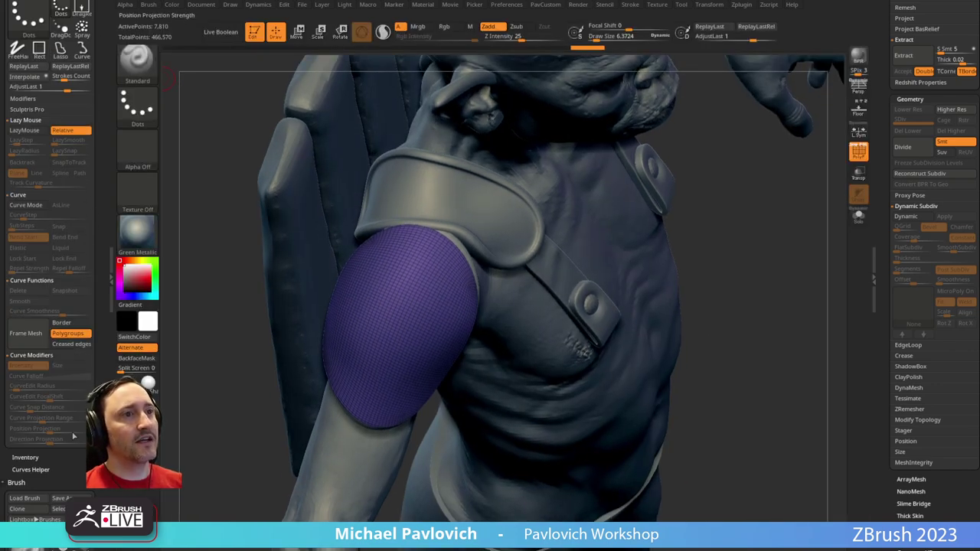
pyautogui.moveTo(679, 327)
pyautogui.mouseDown()
pyautogui.moveTo(758, 355)
pyautogui.moveTo(742, 287)
pyautogui.moveTo(431, 288)
pyautogui.moveTo(361, 424)
pyautogui.mouseUp()
pyautogui.moveTo(764, 340); pyautogui.dragTo(758, 238)
# ZRemesh the cut upper shoulder plate repeatedly at half density with KeepGroups enabled until its topology is coarse
pyautogui.press('4')
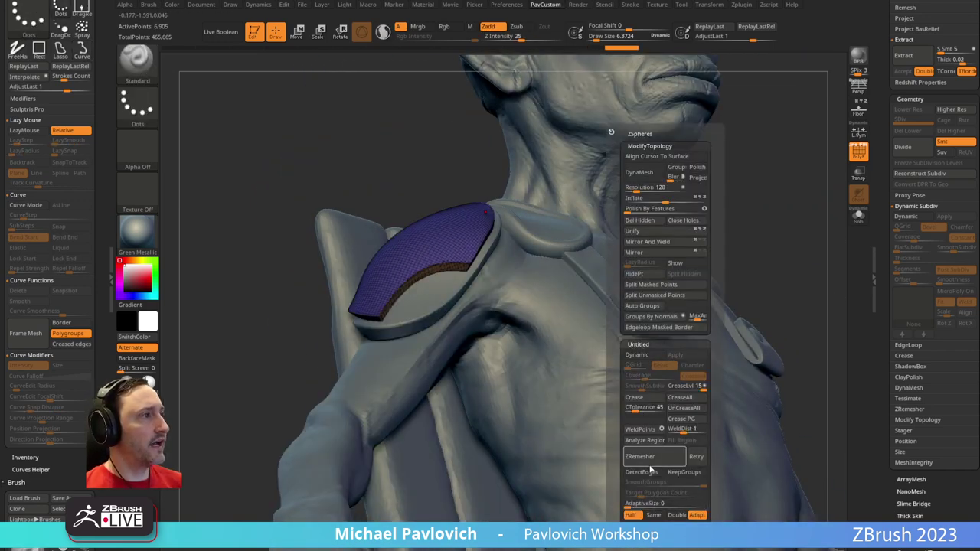
pyautogui.click(687, 473)
pyautogui.click(651, 457)
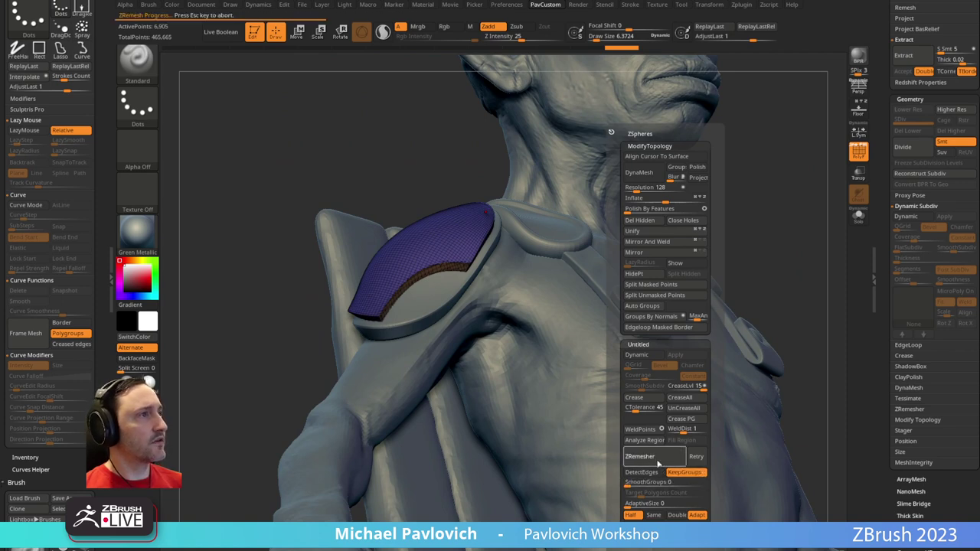
pyautogui.click(652, 456)
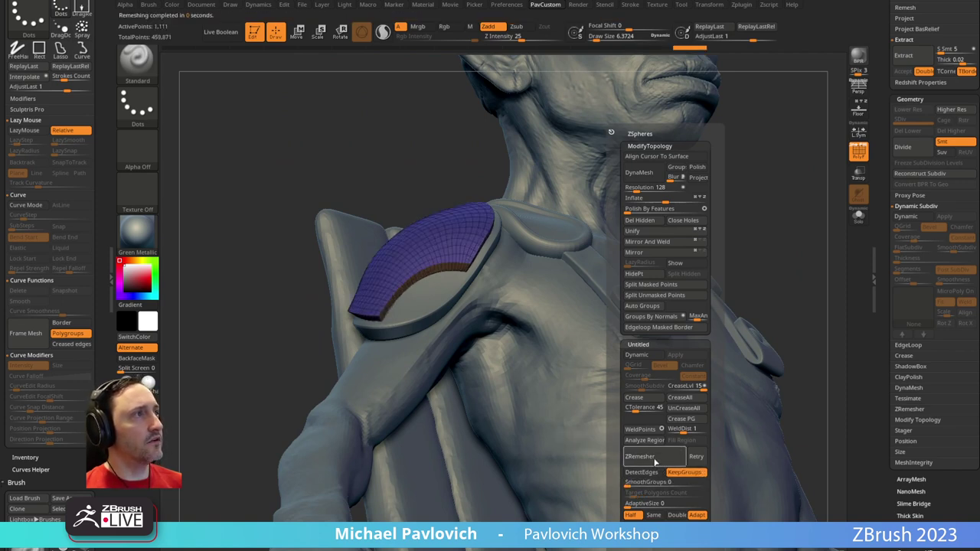
pyautogui.click(655, 458)
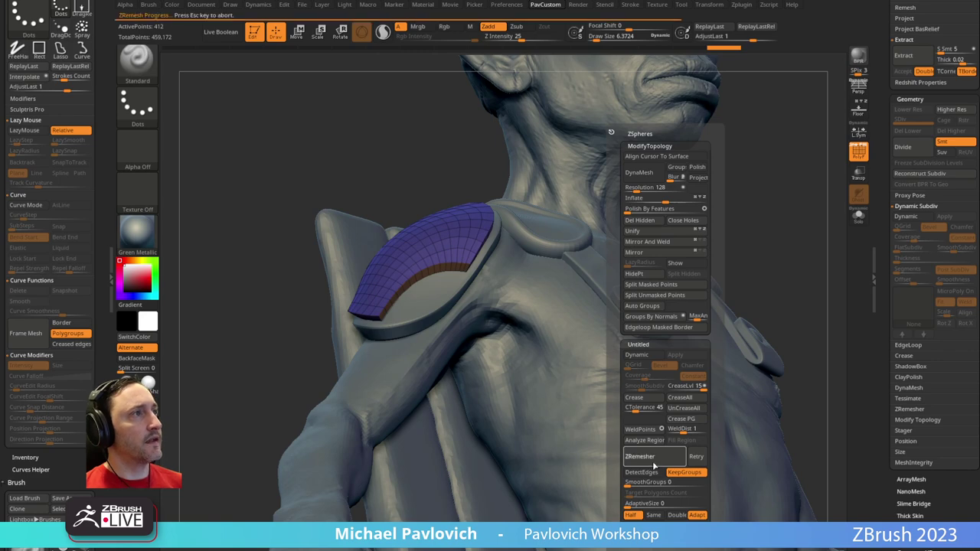
# Set the upper plate's crease level to 1 and turn on dynamic subdivision
pyautogui.moveTo(543, 287); pyautogui.dragTo(589, 352, button='right')
pyautogui.press('space')
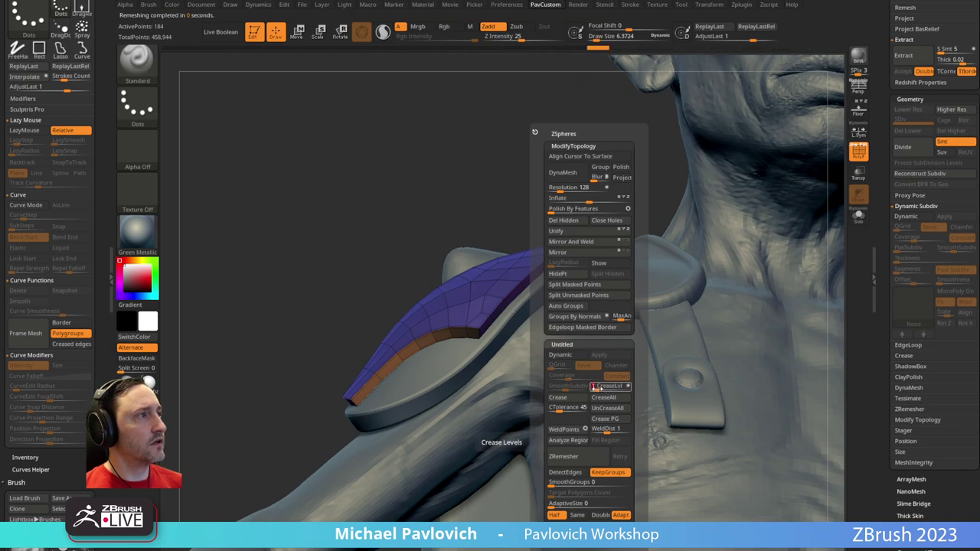
pyautogui.press('d')
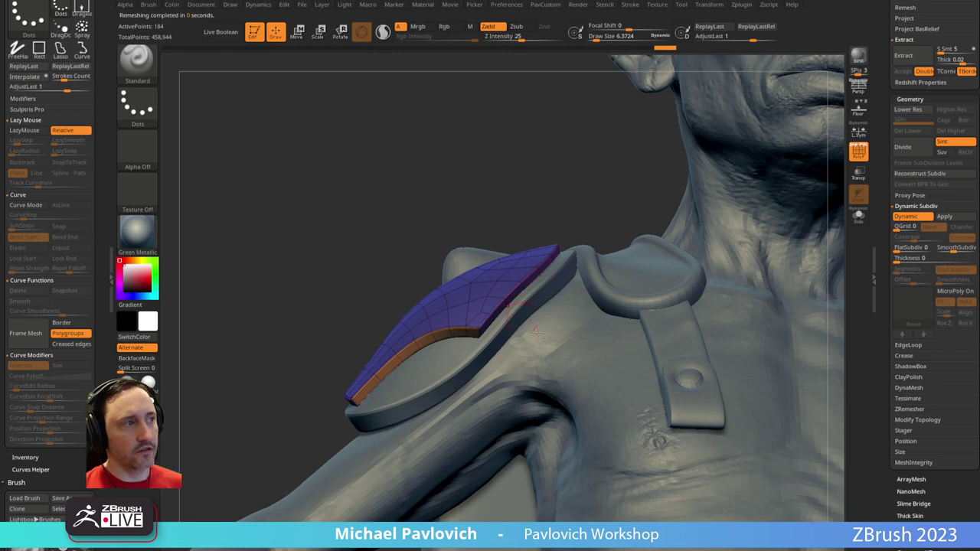
pyautogui.press('space')
pyautogui.moveTo(324, 290); pyautogui.dragTo(319, 297)
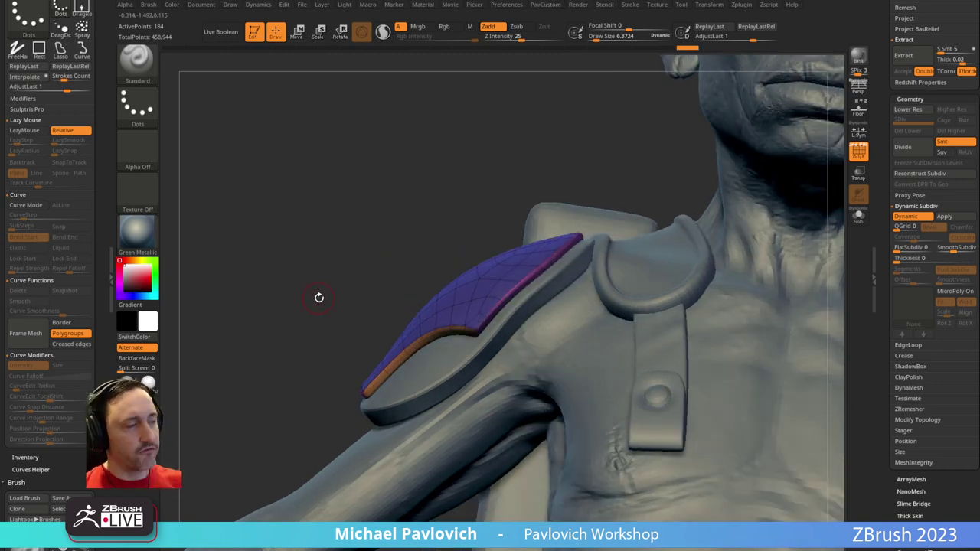
pyautogui.moveTo(415, 200); pyautogui.dragTo(446, 293)
pyautogui.moveTo(680, 243); pyautogui.dragTo(636, 223)
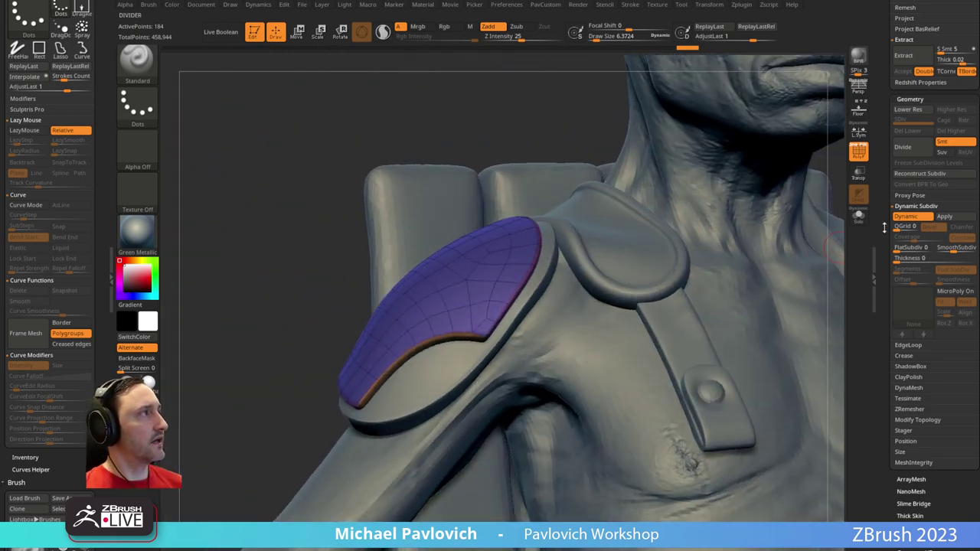
# Duplicate the upper shoulder plate subtool and apply its dynamic subdivision as real subdivision levels
pyautogui.moveTo(878, 231); pyautogui.dragTo(879, 306)
pyautogui.click(910, 175)
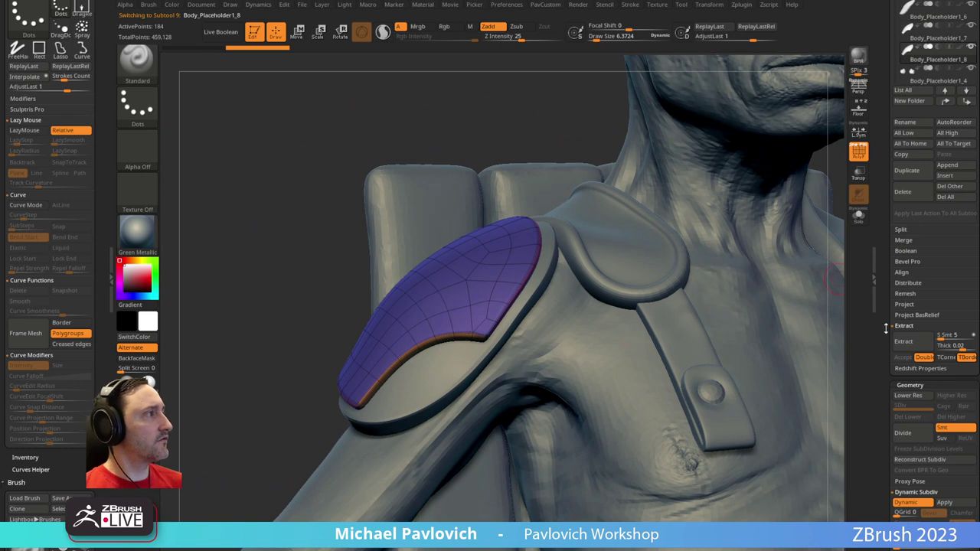
pyautogui.scroll(-2, 885, 327)
pyautogui.click(941, 449)
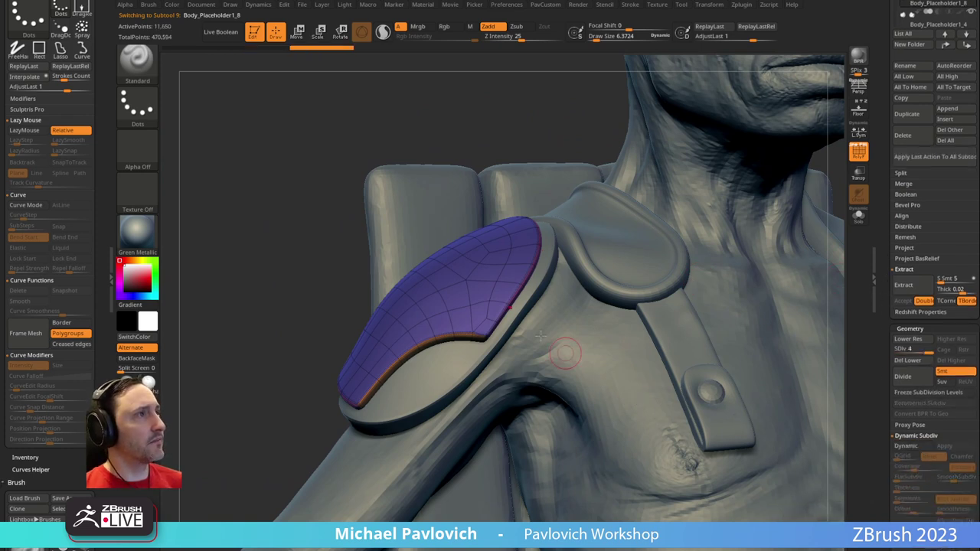
# Isolate the face polygroup of the subdivided plate and shrink the visible area inward from the rim
pyautogui.keyDown('ctrl'); pyautogui.keyDown('shift'); pyautogui.click(468, 284); pyautogui.keyUp('shift'); pyautogui.keyUp('ctrl')
pyautogui.press('space')
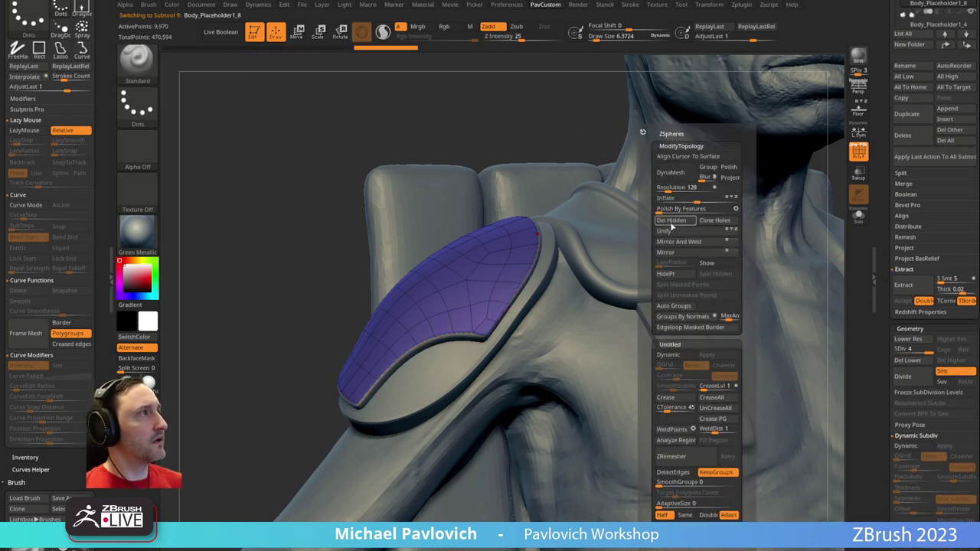
pyautogui.hotkey('ctrl', 'shift')
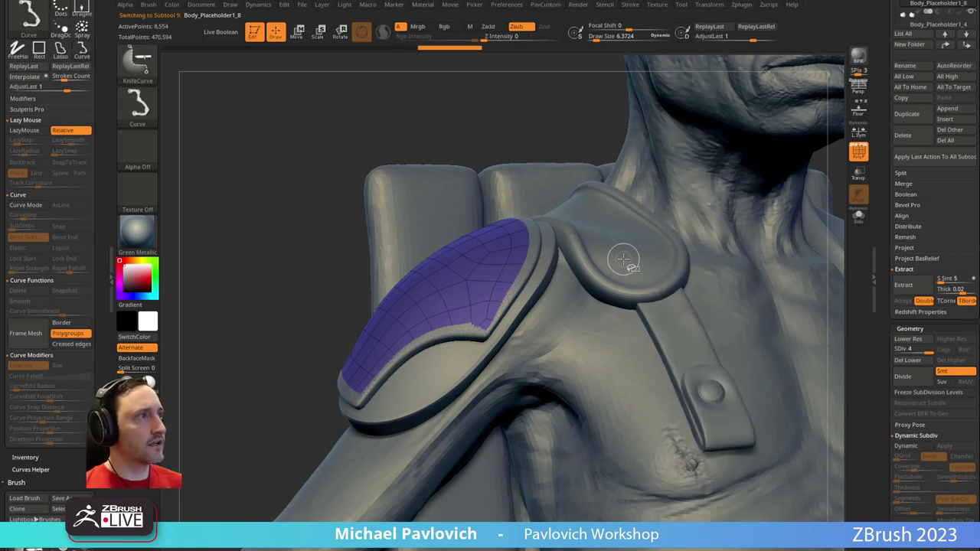
# Delete the plate's lower subdivision levels and hidden rim geometry, and polish the remaining panel by features
pyautogui.press('space')
pyautogui.click(616, 215)
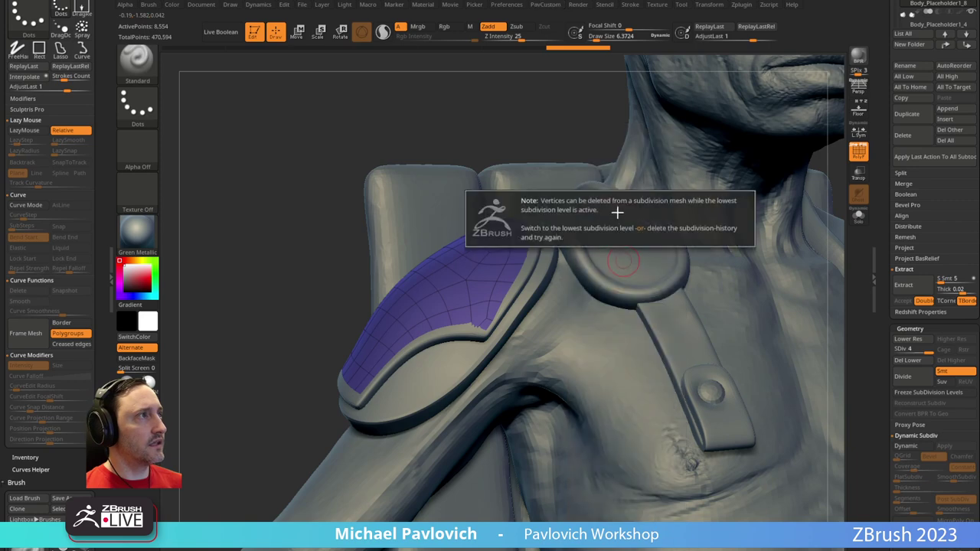
pyautogui.click(906, 360)
pyautogui.press('space')
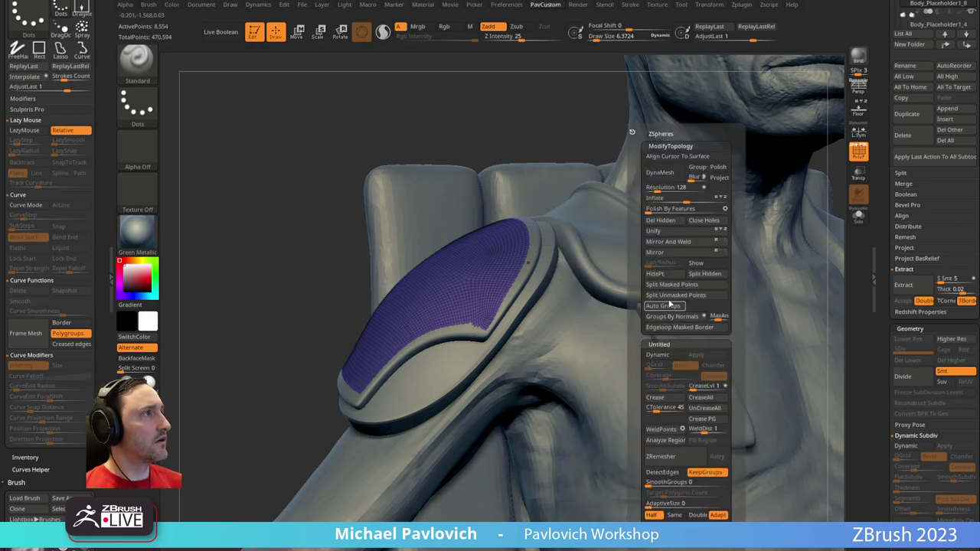
pyautogui.click(649, 209)
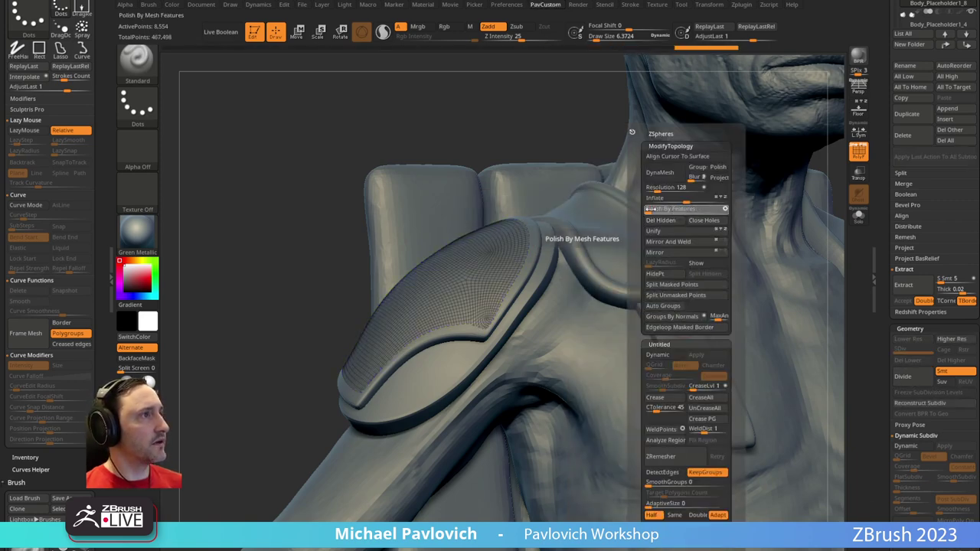
pyautogui.moveTo(532, 265); pyautogui.dragTo(587, 243, button='right')
pyautogui.moveTo(587, 243); pyautogui.dragTo(459, 142)
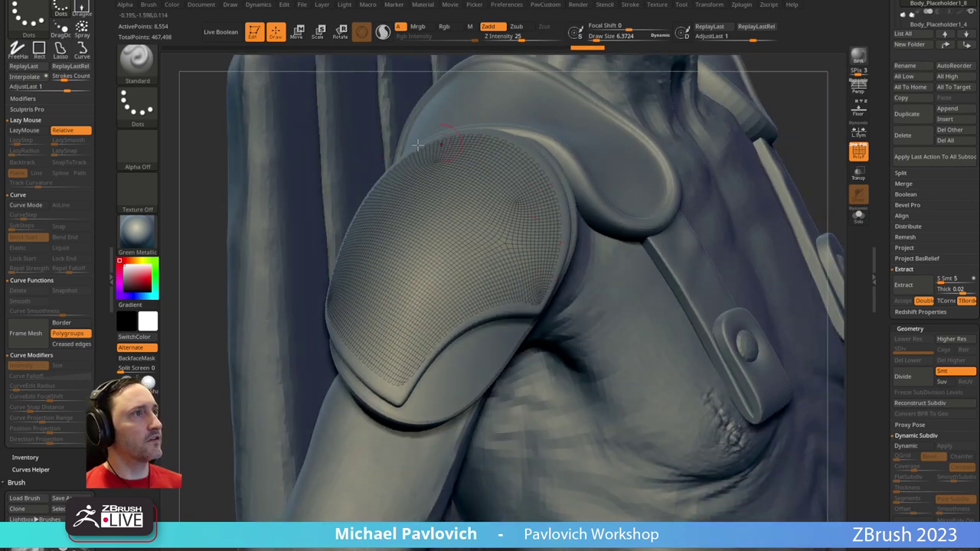
pyautogui.moveTo(493, 322); pyautogui.dragTo(190, 298)
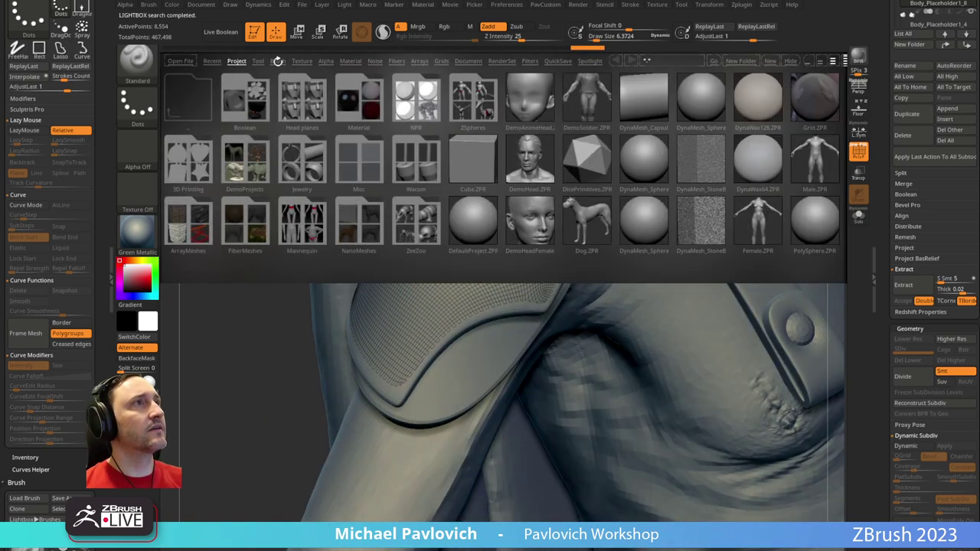
pyautogui.click(278, 61)
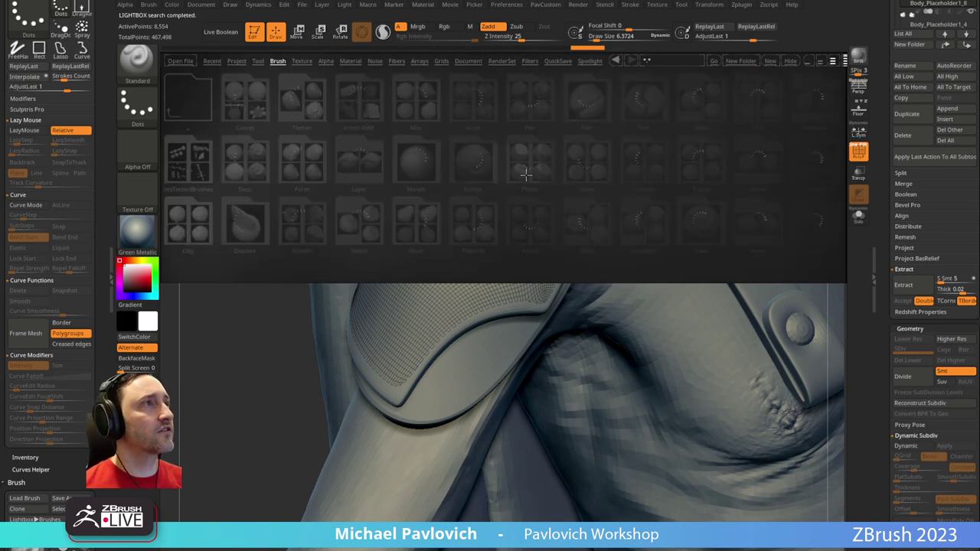
pyautogui.scroll(-1, 525, 184)
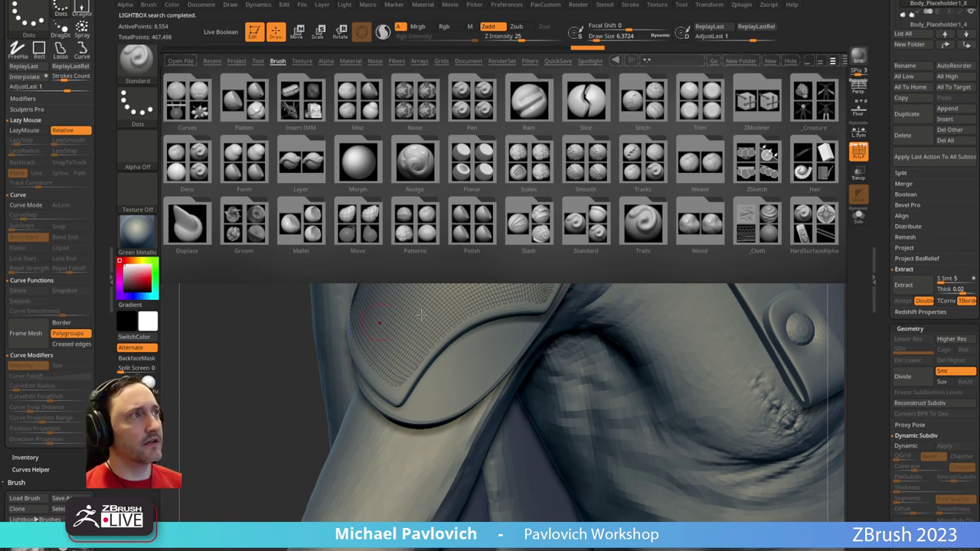
# ZRemesh the trimmed shoulder panel several times at half density with KeepGroups on
pyautogui.moveTo(505, 289); pyautogui.dragTo(536, 276, button='right')
pyautogui.press('4')
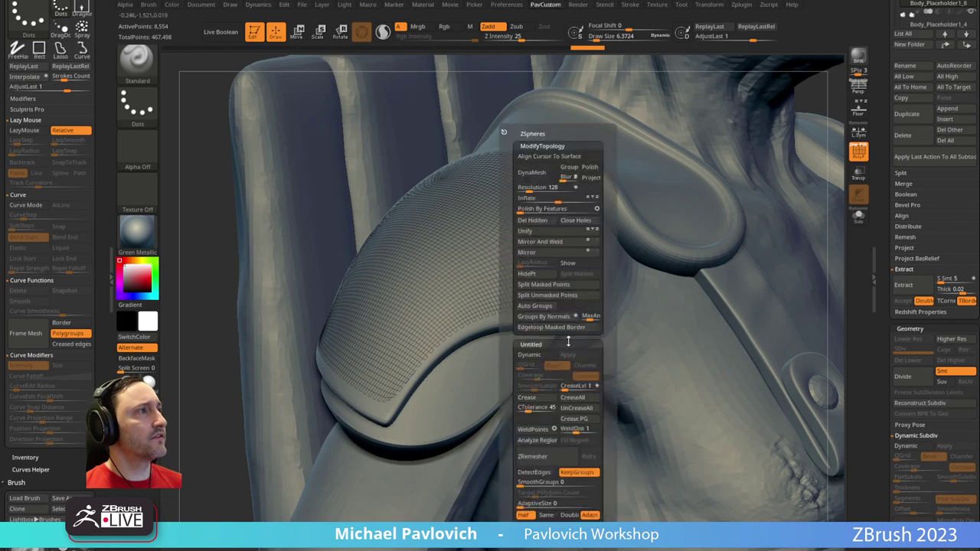
pyautogui.click(539, 457)
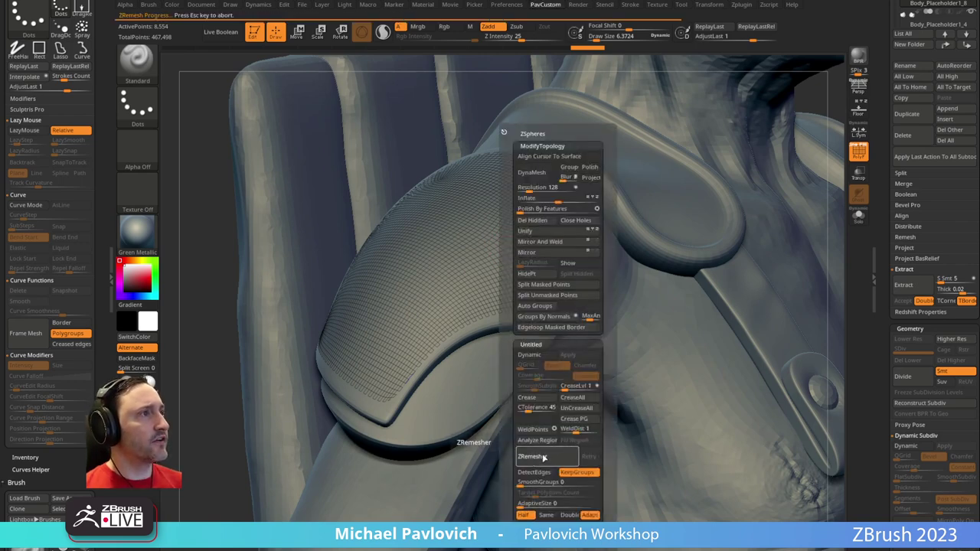
pyautogui.click(542, 456)
pyautogui.click(542, 457)
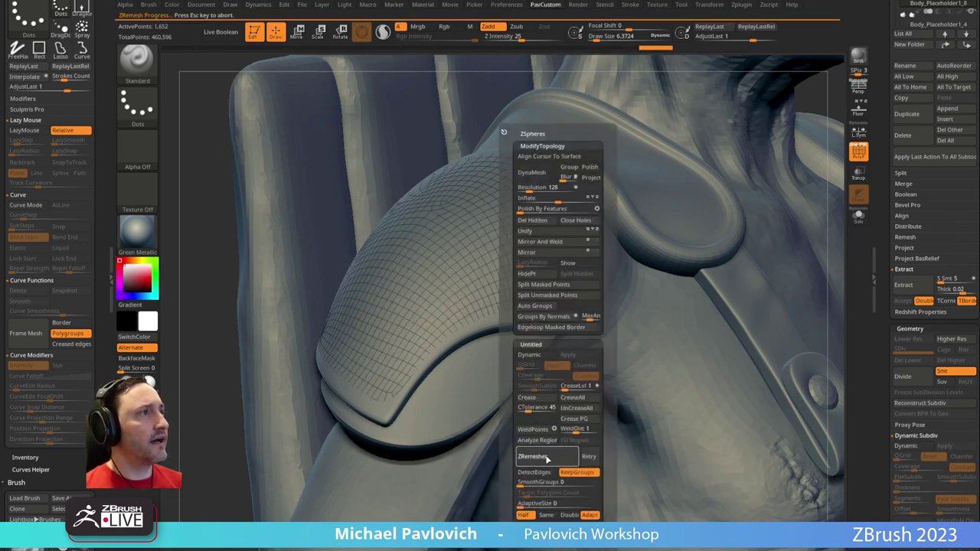
# Give the remeshed shoulder panel thickness by extruding its surface outward with the ZModeler brush
pyautogui.moveTo(514, 300)
pyautogui.keyDown('alt'); pyautogui.mouseDown(button='right')
pyautogui.moveTo(546, 275)
pyautogui.moveTo(635, 246)
pyautogui.mouseUp(button='right'); pyautogui.keyUp('alt')
pyautogui.press('b')
pyautogui.press('z')
pyautogui.press('m')
pyautogui.moveTo(582, 229); pyautogui.dragTo(582, 207)
pyautogui.moveTo(601, 201); pyautogui.dragTo(577, 156, button='right')
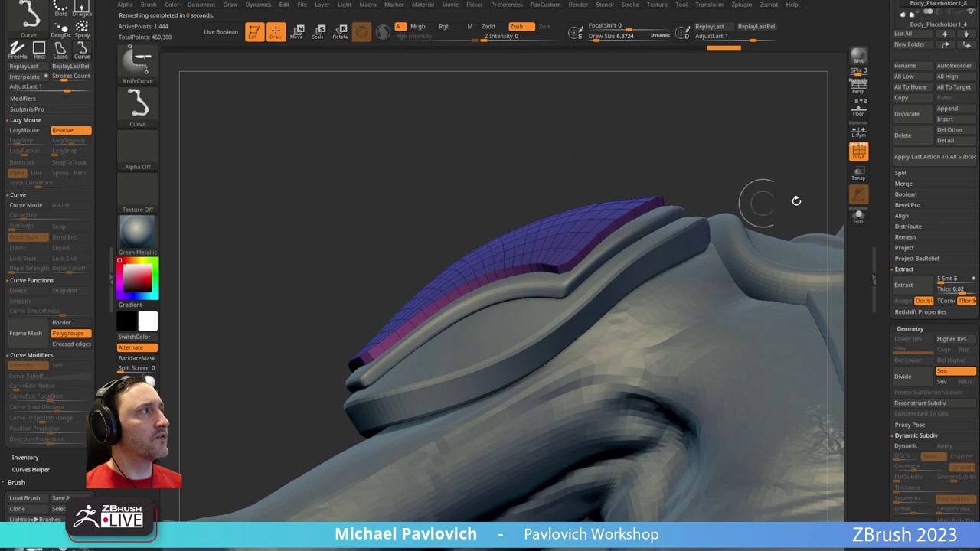
# Solo the thickened panel and invert the visible polygroups so that only its narrow side walls show
pyautogui.click(858, 215)
pyautogui.keyDown('ctrl'); pyautogui.keyDown('shift'); pyautogui.click(546, 240); pyautogui.keyUp('shift'); pyautogui.keyUp('ctrl')
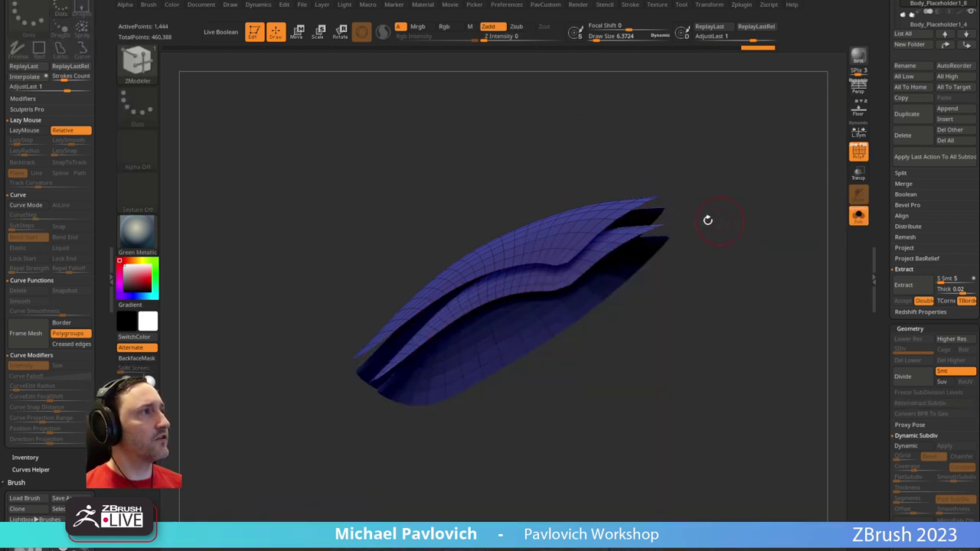
pyautogui.keyDown('ctrl'); pyautogui.keyDown('shift'); pyautogui.click(147, 73); pyautogui.keyUp('shift'); pyautogui.keyUp('ctrl')
pyautogui.keyDown('ctrl'); pyautogui.keyDown('shift'); pyautogui.click(321, 77); pyautogui.keyUp('shift'); pyautogui.keyUp('ctrl')
pyautogui.moveTo(697, 199)
pyautogui.keyDown('ctrl'); pyautogui.keyDown('shift'); pyautogui.mouseDown()
pyautogui.moveTo(730, 169)
pyautogui.moveTo(678, 180)
pyautogui.moveTo(678, 155)
pyautogui.moveTo(659, 227)
pyautogui.mouseUp(); pyautogui.keyUp('shift'); pyautogui.keyUp('ctrl')
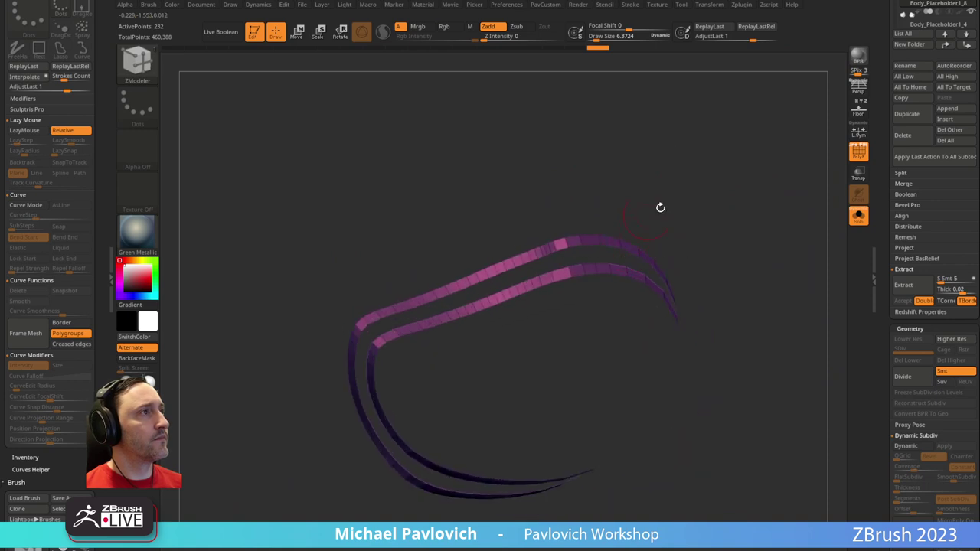
# Delete the hidden faces, auto-group the two wall strips and keep only the upper strip
pyautogui.press('2')
pyautogui.click(685, 221)
pyautogui.click(677, 305)
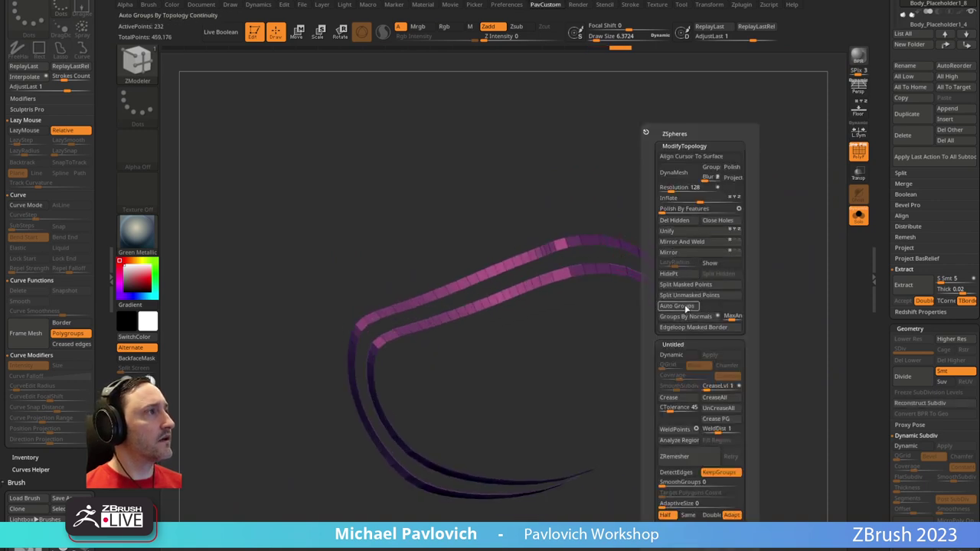
pyautogui.keyDown('ctrl'); pyautogui.keyDown('shift'); pyautogui.click(557, 245); pyautogui.keyUp('shift'); pyautogui.keyUp('ctrl')
pyautogui.press('space')
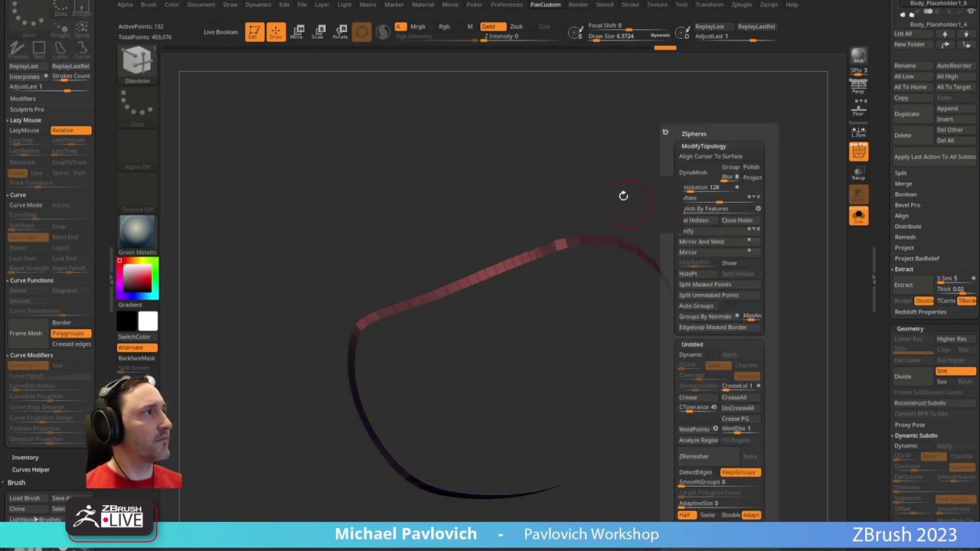
# Extrude the remaining strip with ZModeler into a raised trim, turn on dynamic subdivision and show the full model again
pyautogui.moveTo(632, 204); pyautogui.dragTo(614, 210)
pyautogui.moveTo(559, 244); pyautogui.dragTo(657, 215)
pyautogui.press('d')
pyautogui.click(856, 215)
pyautogui.click(857, 153)
pyautogui.moveTo(827, 229); pyautogui.dragTo(575, 248, button='right')
pyautogui.moveTo(536, 234); pyautogui.dragTo(484, 251)
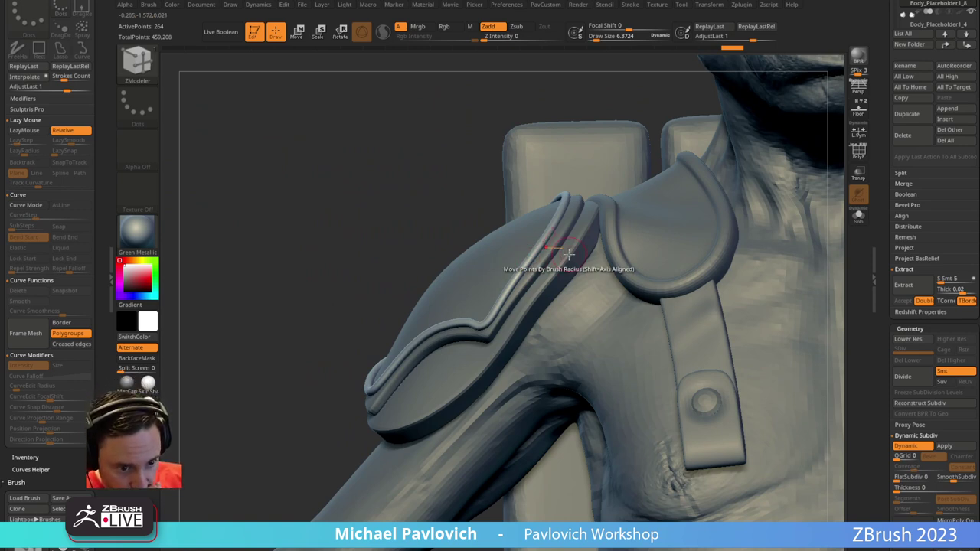
# Switch to the Standard brush, duplicate the upper shoulder plate again and apply dynamic subdivision to the active plate
pyautogui.moveTo(587, 219)
pyautogui.mouseDown(button='right')
pyautogui.moveTo(650, 242)
pyautogui.moveTo(709, 197)
pyautogui.moveTo(534, 288)
pyautogui.mouseUp(button='right')
pyautogui.press('s')
pyautogui.press('t')
pyautogui.keyDown('alt'); pyautogui.click(523, 283); pyautogui.keyUp('alt')
pyautogui.moveTo(780, 172)
pyautogui.mouseDown(button='right')
pyautogui.moveTo(816, 177)
pyautogui.moveTo(775, 199)
pyautogui.mouseUp(button='right')
pyautogui.moveTo(882, 311); pyautogui.dragTo(881, 327)
pyautogui.click(907, 139)
pyautogui.moveTo(881, 190); pyautogui.dragTo(881, 85)
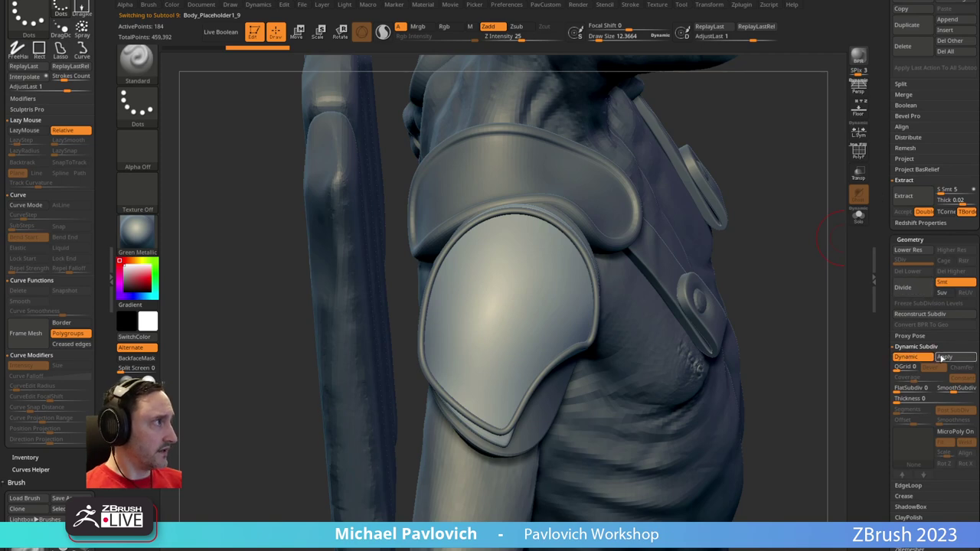
pyautogui.click(944, 357)
# Paint an S-shaped scroll mask on the shoulder plate at draw size 5.44 and convert it into a polygroup
pyautogui.moveTo(765, 212)
pyautogui.mouseDown()
pyautogui.moveTo(542, 271)
pyautogui.moveTo(547, 258)
pyautogui.moveTo(457, 300)
pyautogui.moveTo(542, 357)
pyautogui.moveTo(490, 344)
pyautogui.mouseUp()
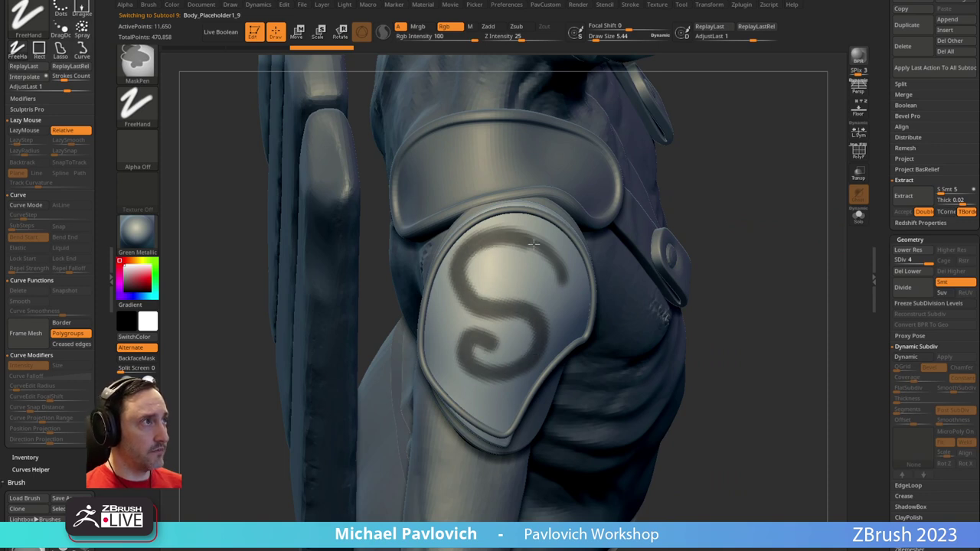
pyautogui.moveTo(766, 245); pyautogui.dragTo(785, 233)
pyautogui.press('ctrl')
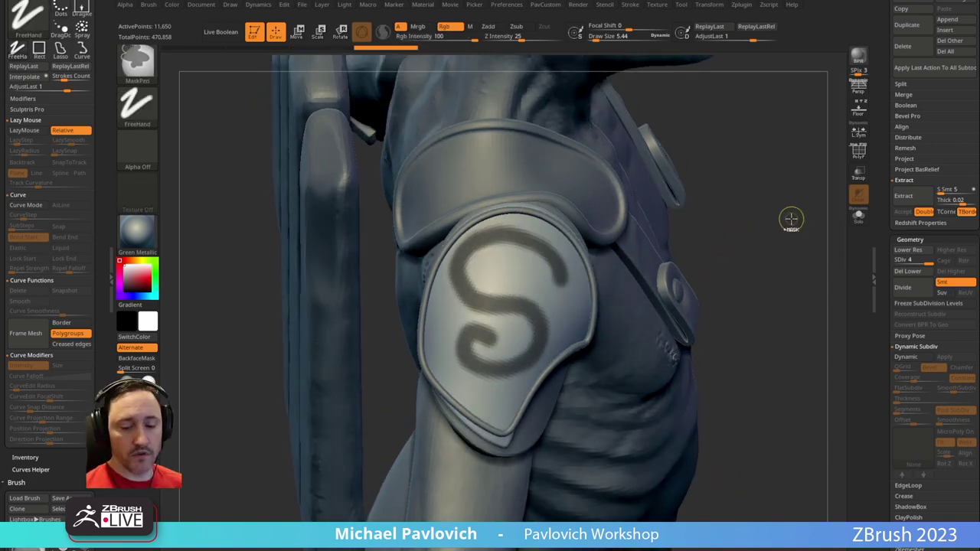
pyautogui.hotkey('ctrl', 'w')
# Isolate the S-shaped polygroup, delete the lower subdivision levels and hidden geometry, and polish the scroll by features
pyautogui.keyDown('ctrl'); pyautogui.keyDown('shift'); pyautogui.click(564, 260); pyautogui.keyUp('shift'); pyautogui.keyUp('ctrl')
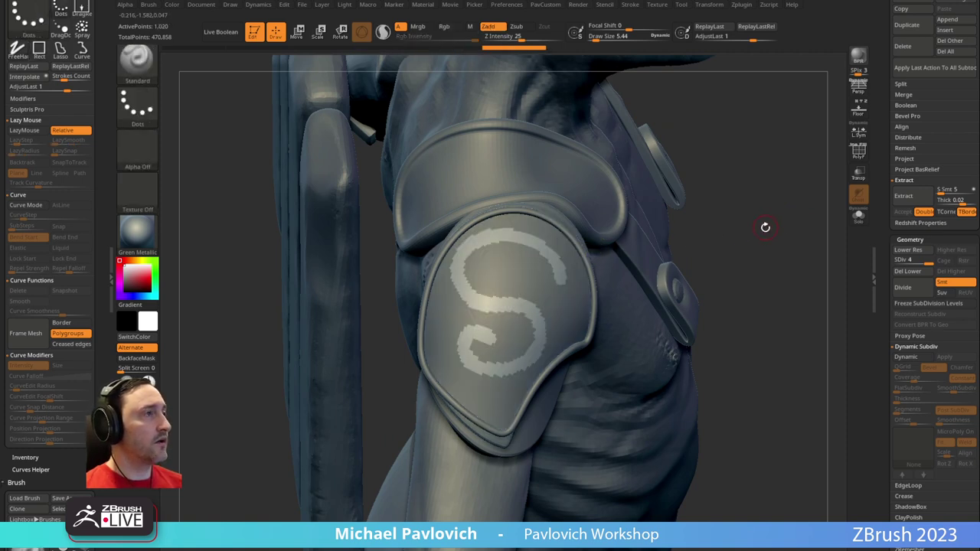
pyautogui.press('space')
pyautogui.click(747, 222)
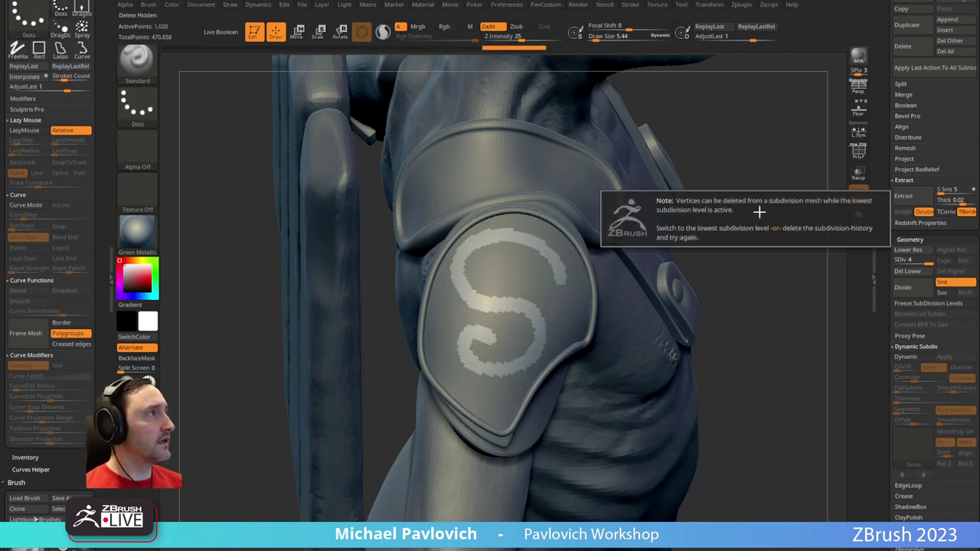
pyautogui.click(909, 271)
pyautogui.press('space')
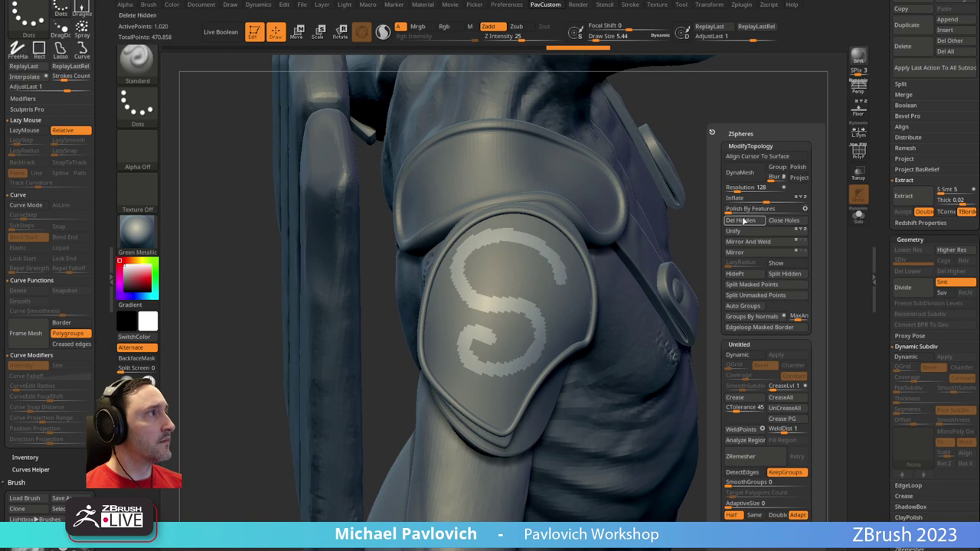
pyautogui.click(731, 210)
# Solo the S-shaped scroll with polyframe on and ZRemesh it repeatedly at half density with KeepGroups enabled
pyautogui.click(858, 151)
pyautogui.click(858, 216)
pyautogui.press('space')
pyautogui.click(746, 457)
pyautogui.click(749, 456)
pyautogui.click(750, 456)
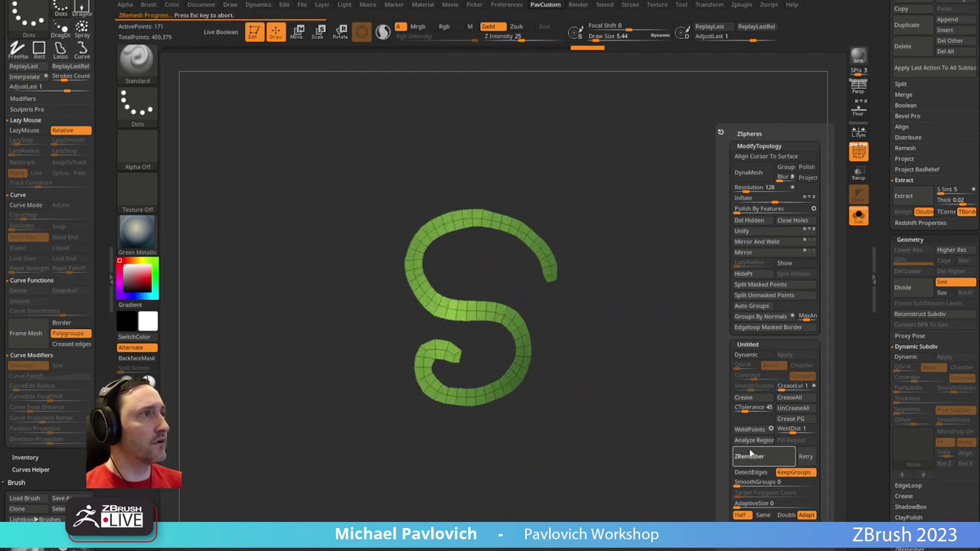
# Switch to the ZModeler brush and split an edge of the scroll's lower hook using the Split edge action
pyautogui.keyDown('alt'); pyautogui.moveTo(588, 305); pyautogui.dragTo(711, 324); pyautogui.keyUp('alt')
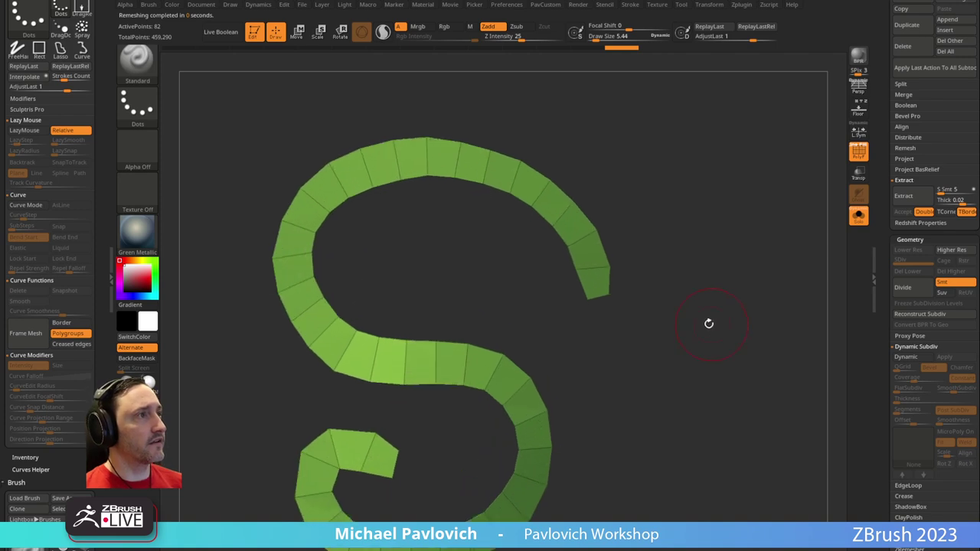
pyautogui.keyDown('alt'); pyautogui.moveTo(470, 415); pyautogui.dragTo(547, 267); pyautogui.keyUp('alt')
pyautogui.press('b')
pyautogui.press('z')
pyautogui.press('m')
pyautogui.press('space')
pyautogui.press('space')
pyautogui.click(466, 261)
pyautogui.click(467, 270)
pyautogui.click(464, 281)
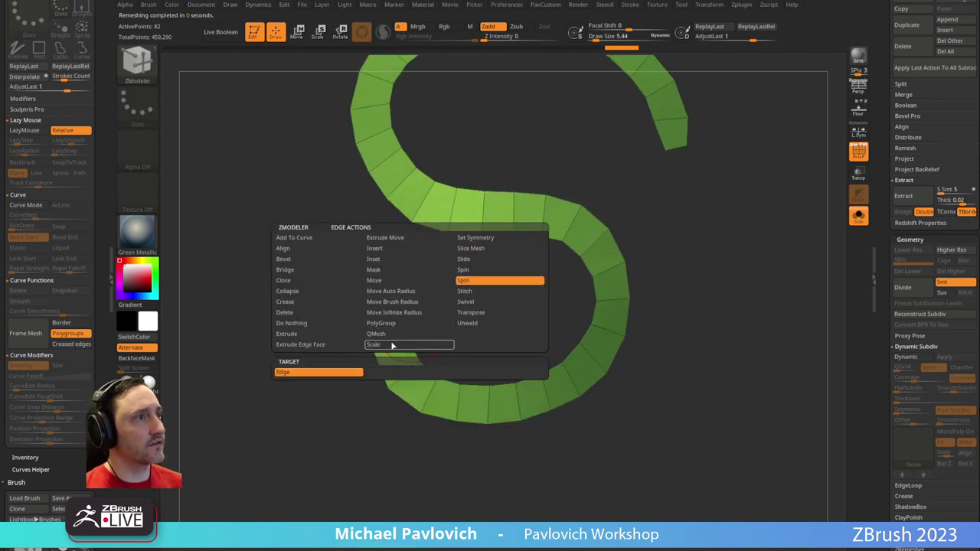
# Set the ZModeler edge action to Delete and remove the distorted polygon in the scroll's lower hook
pyautogui.press('space')
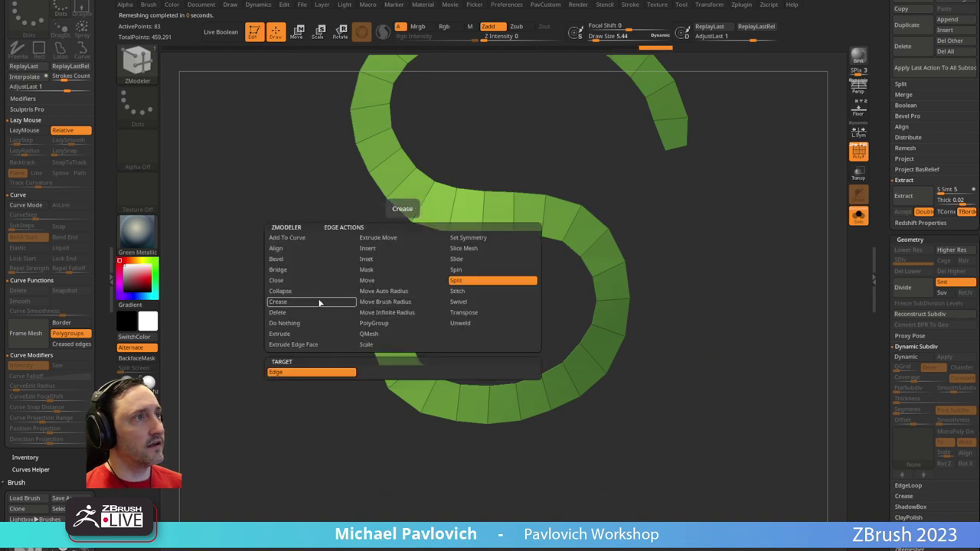
pyautogui.click(310, 280)
pyautogui.click(301, 313)
pyautogui.click(395, 324)
pyautogui.click(393, 334)
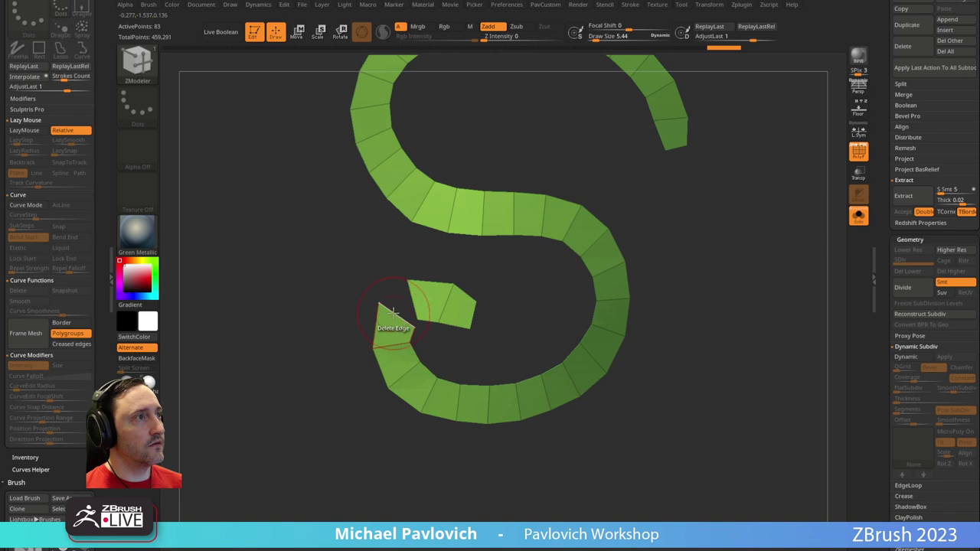
# Try to bridge the open edges on either side of the gap in the scroll's lower hook
pyautogui.press('space')
pyautogui.click(268, 270)
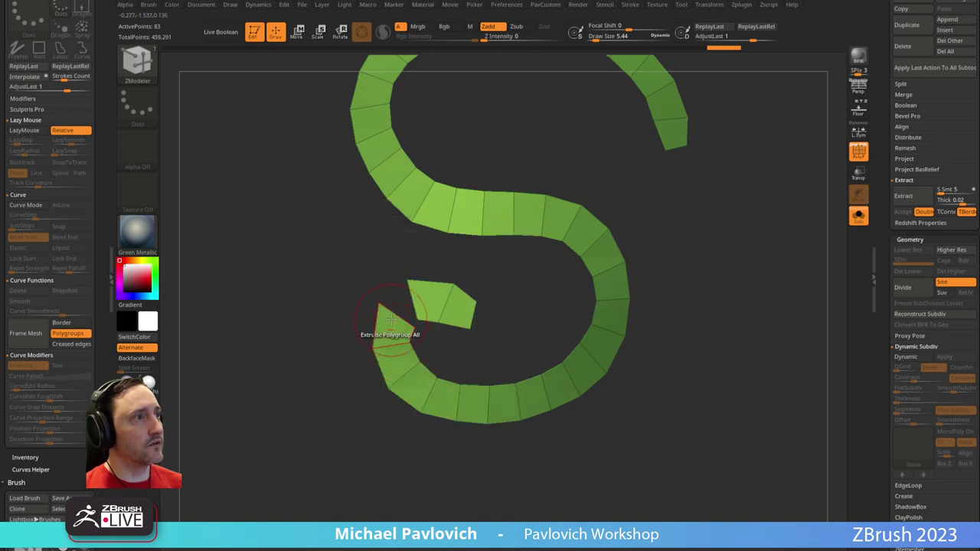
pyautogui.click(392, 313)
pyautogui.click(422, 295)
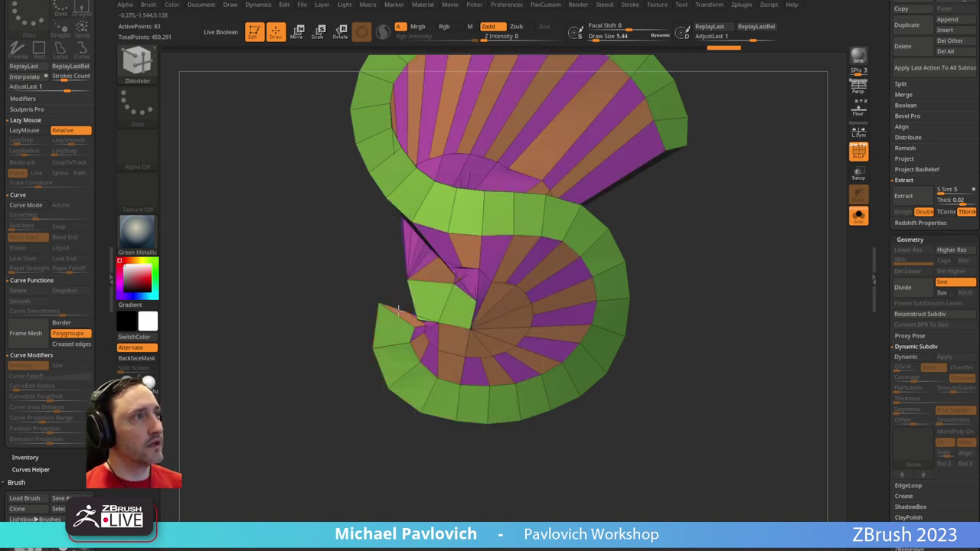
# Dismiss the crash notices, load the recovered tool from the QuickSave files and place it on the canvas in Edit mode
pyautogui.click(646, 299)
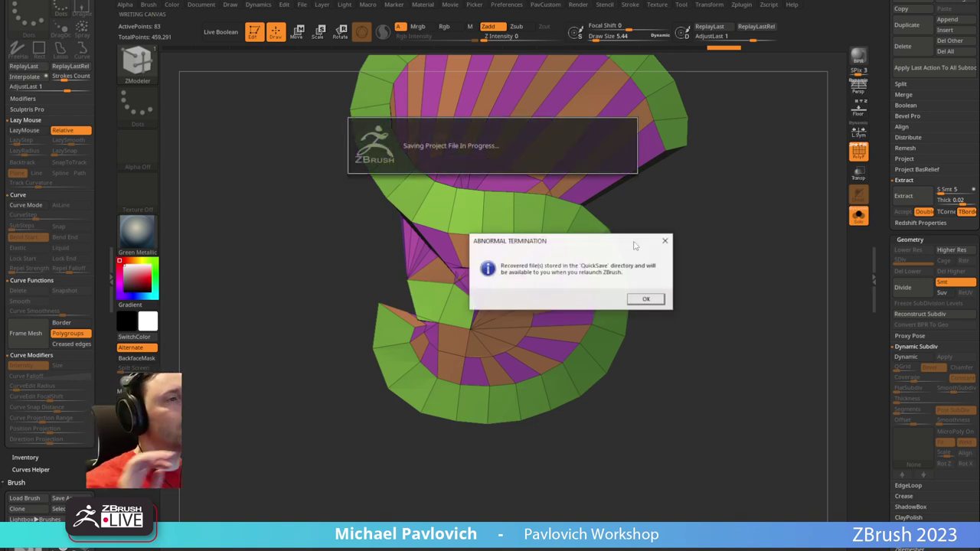
pyautogui.click(645, 298)
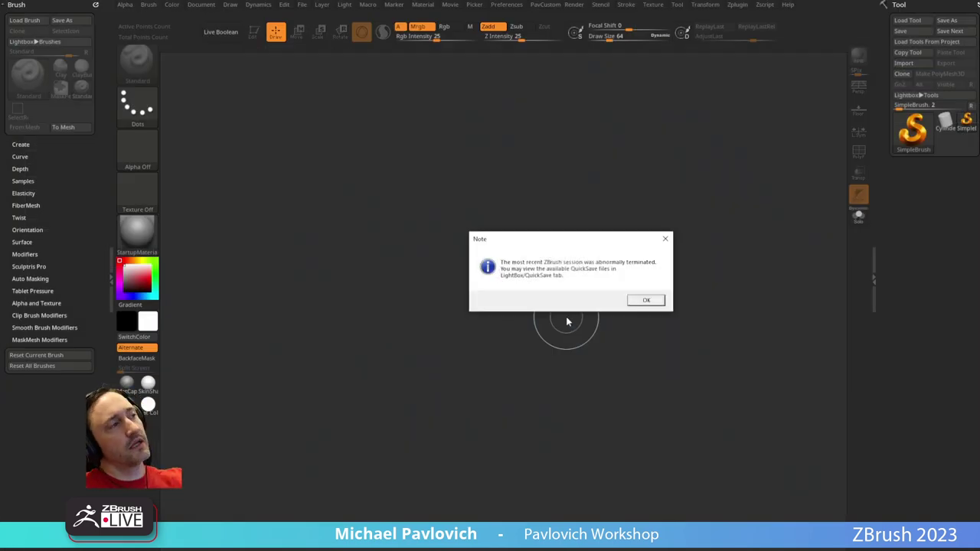
pyautogui.click(646, 300)
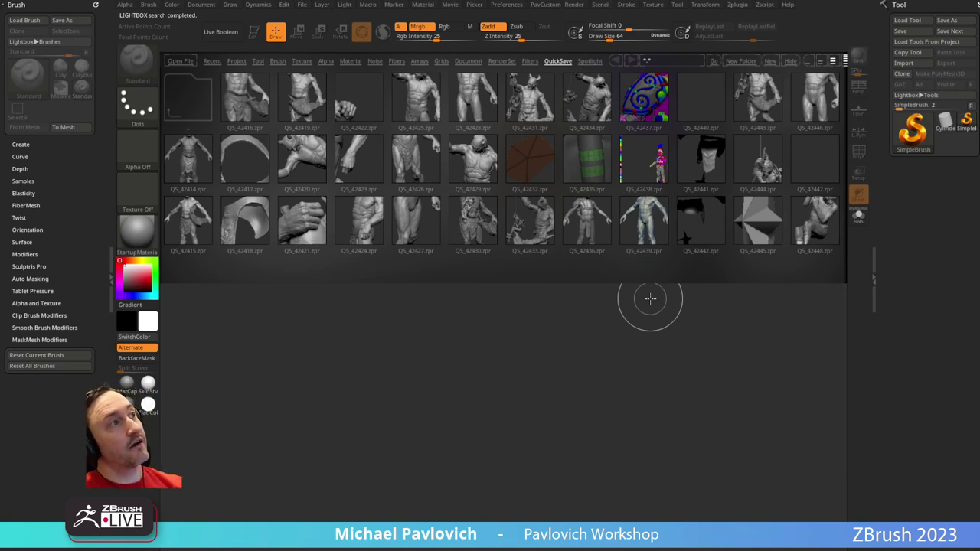
pyautogui.scroll(-5, 652, 197)
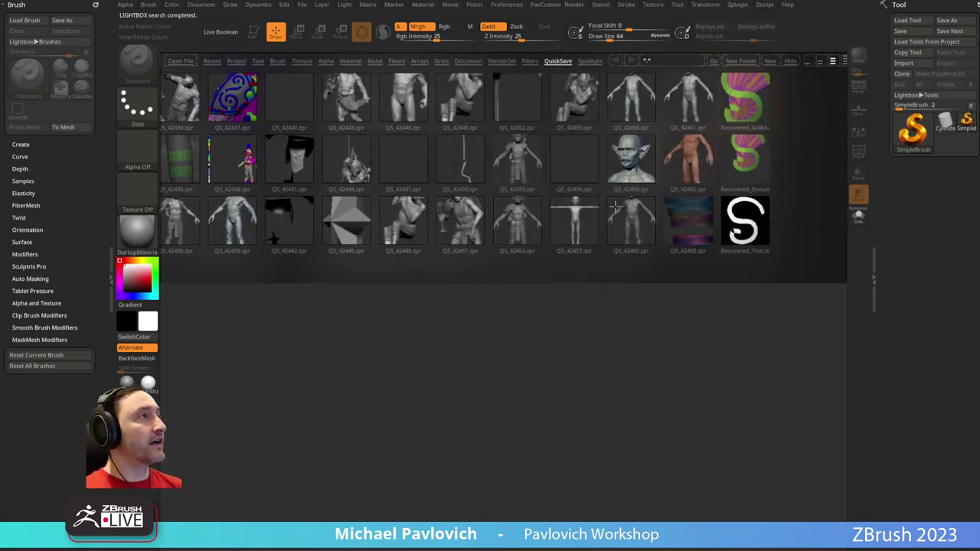
pyautogui.doubleClick(729, 221)
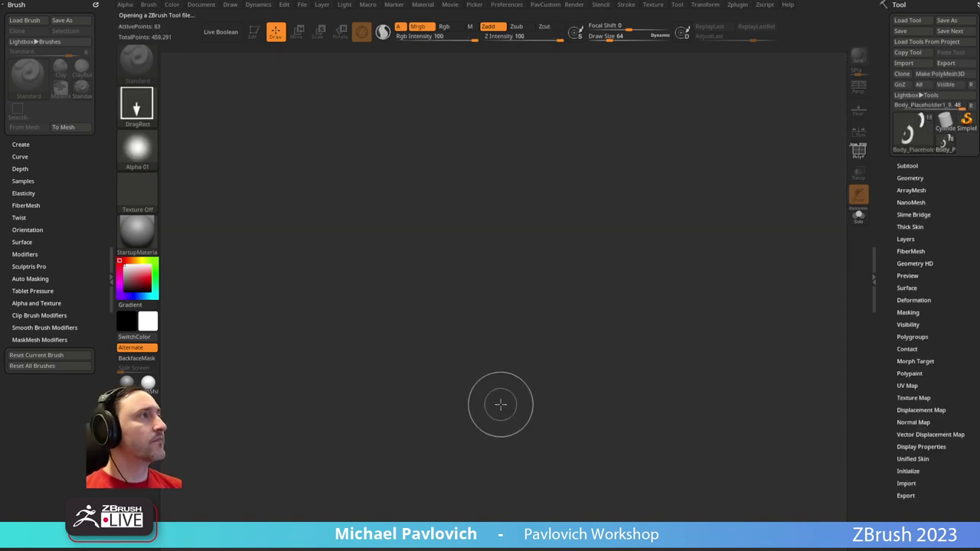
pyautogui.moveTo(416, 268); pyautogui.dragTo(460, 406)
pyautogui.click(254, 31)
pyautogui.press('f')
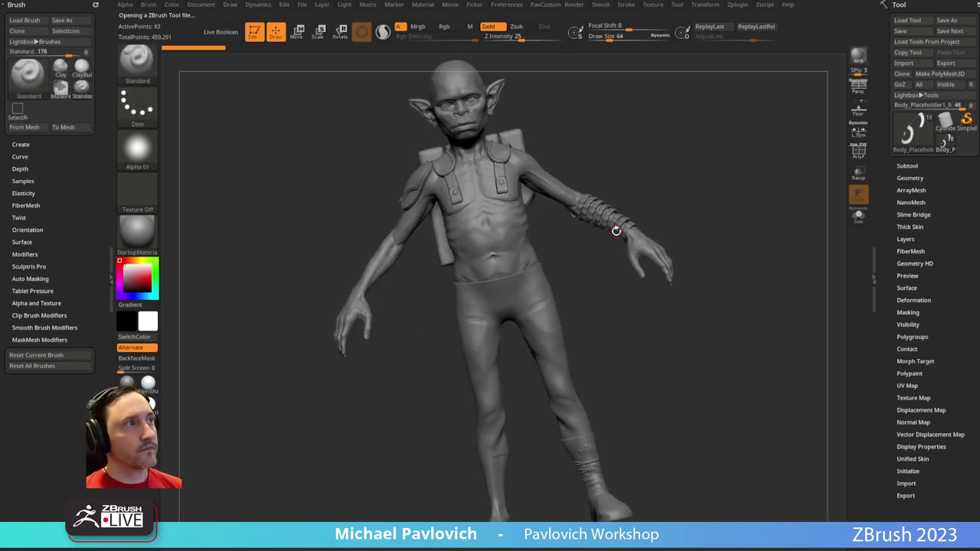
# Isolate the S-shaped scroll in Solo mode with polyframe on, frame it and switch to the ZModeler brush
pyautogui.moveTo(692, 150); pyautogui.dragTo(704, 498)
pyautogui.keyDown('alt'); pyautogui.moveTo(722, 247); pyautogui.dragTo(735, 345); pyautogui.keyUp('alt')
pyautogui.click(858, 217)
pyautogui.moveTo(752, 222); pyautogui.dragTo(708, 379)
pyautogui.click(857, 152)
pyautogui.keyDown('alt'); pyautogui.moveTo(753, 163); pyautogui.dragTo(685, 397); pyautogui.keyUp('alt')
pyautogui.keyDown('alt'); pyautogui.moveTo(708, 92); pyautogui.dragTo(667, 470); pyautogui.keyUp('alt')
pyautogui.press('b')
pyautogui.press('z')
pyautogui.press('m')
pyautogui.moveTo(651, 354); pyautogui.dragTo(656, 341)
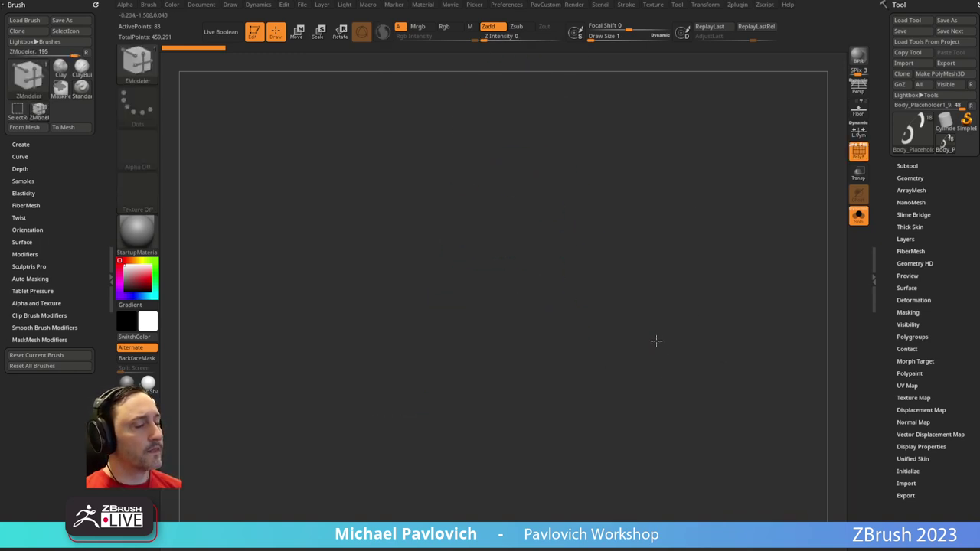
pyautogui.press('f')
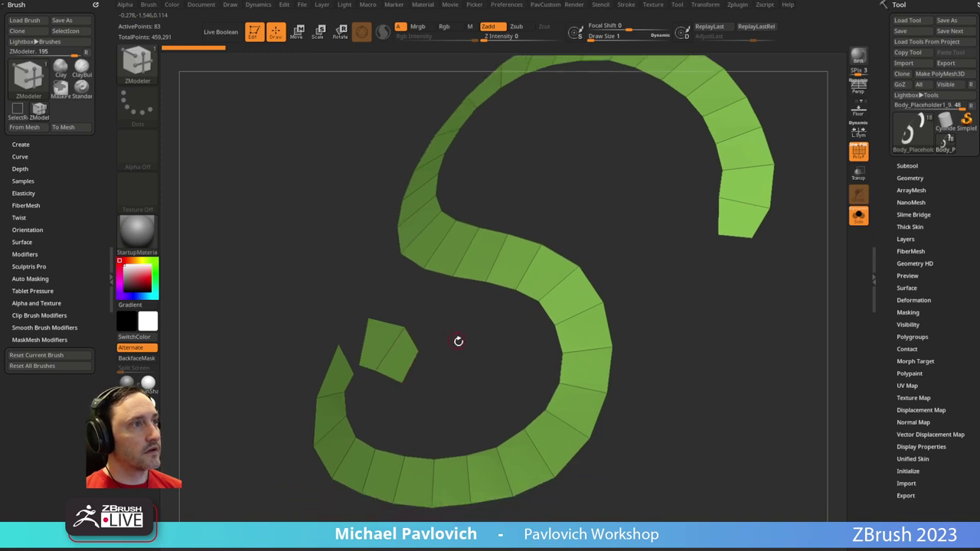
# Bridge the two open edges across the gap in the scroll's lower hook with the ZModeler Bridge action
pyautogui.press('space')
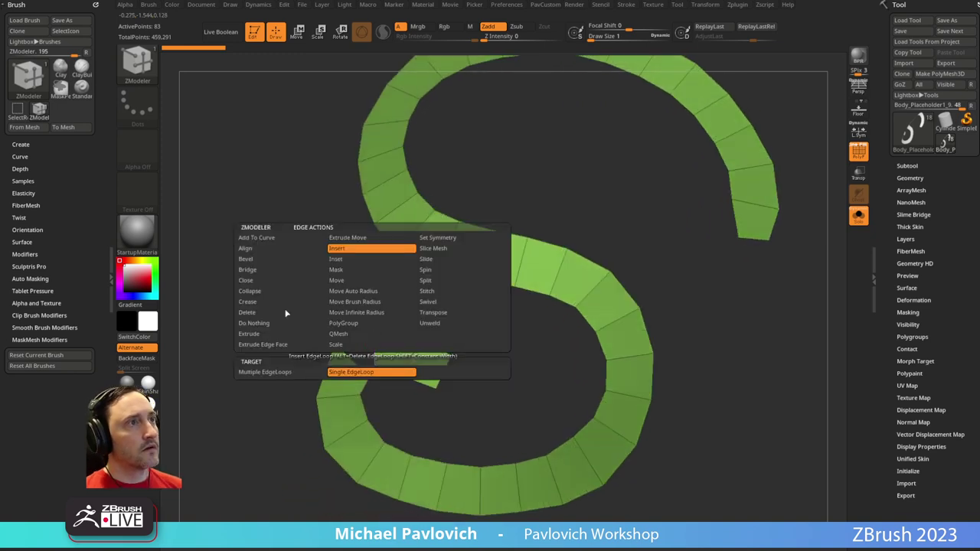
pyautogui.click(272, 270)
pyautogui.click(267, 374)
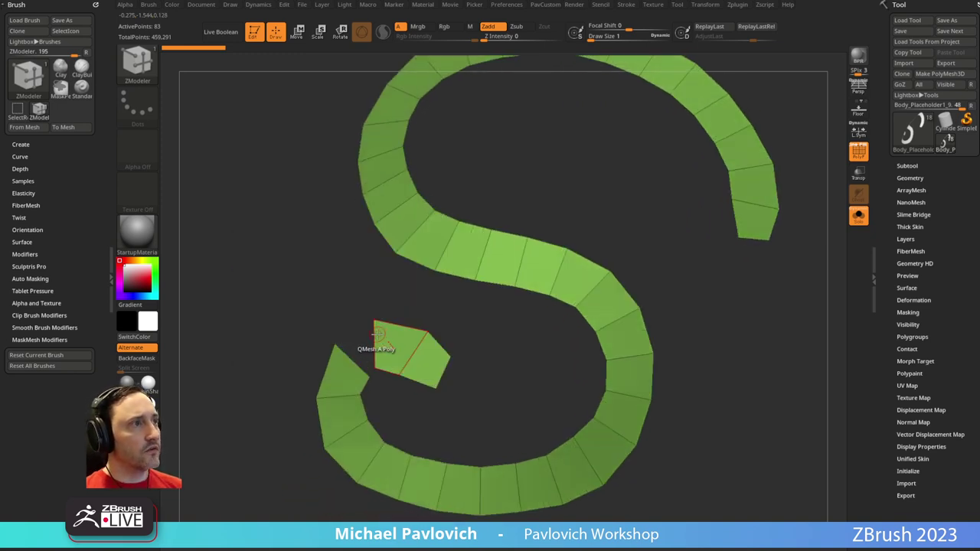
pyautogui.click(344, 351)
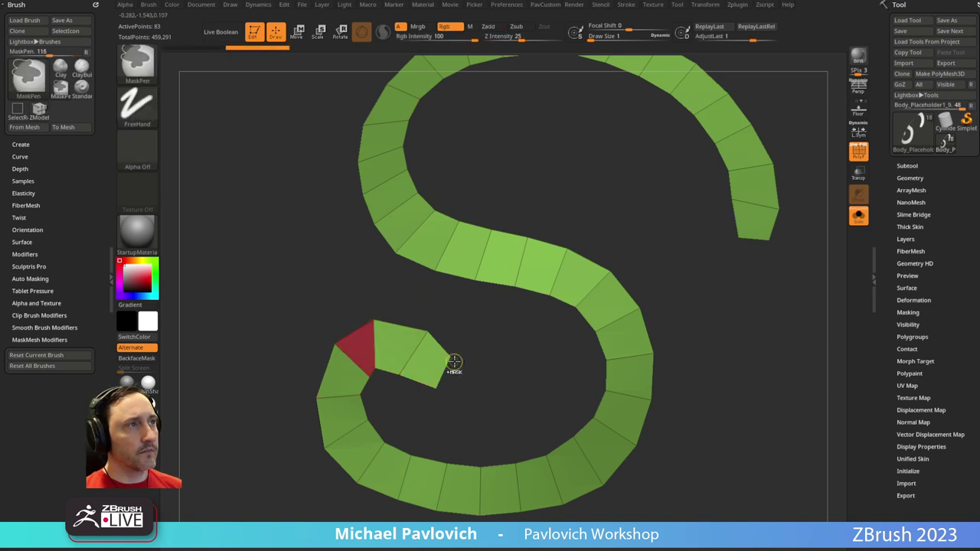
# Regroup the scroll as one polygroup and even out its bridged hook with the Move brush at draw size 2.11
pyautogui.moveTo(556, 199); pyautogui.dragTo(548, 191)
pyautogui.press('s')
pyautogui.moveTo(417, 355); pyautogui.dragTo(389, 373)
pyautogui.press('b')
pyautogui.press('m')
pyautogui.press('v')
pyautogui.moveTo(364, 376); pyautogui.dragTo(349, 383)
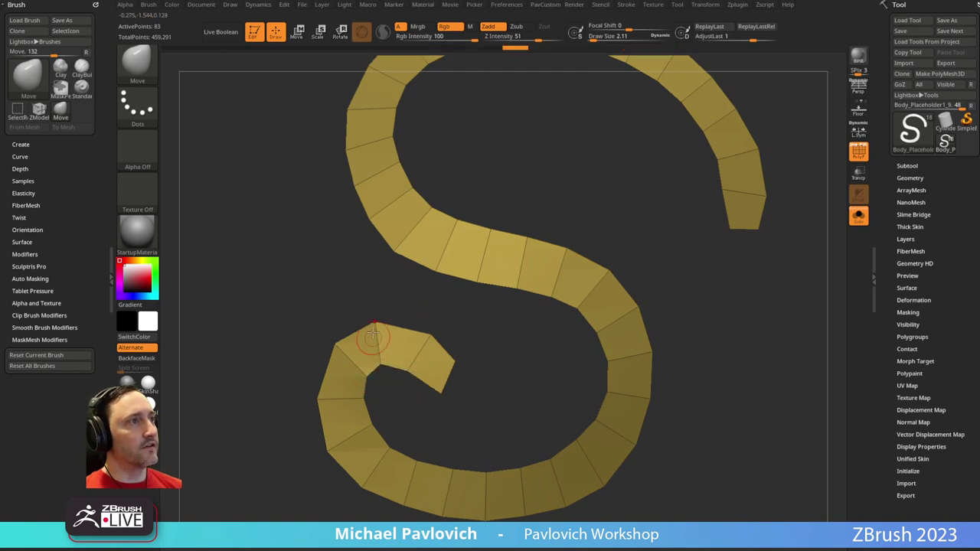
# Extrude the whole scroll with ZModeler QMesh on Polygroup All and preview it with dynamic subdivision
pyautogui.moveTo(678, 297); pyautogui.dragTo(625, 232)
pyautogui.press('b')
pyautogui.press('z')
pyautogui.press('m')
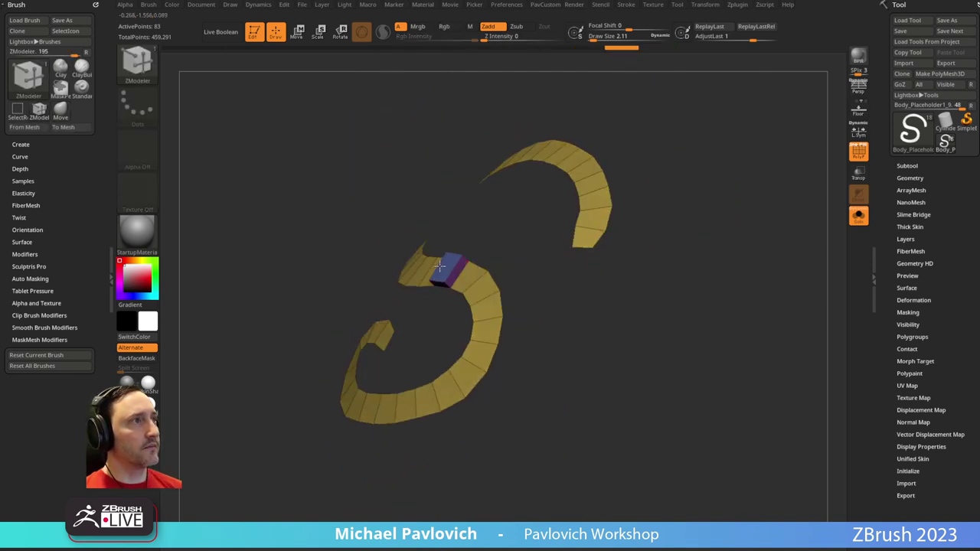
pyautogui.press('space')
pyautogui.click(514, 309)
pyautogui.moveTo(422, 267); pyautogui.dragTo(492, 278)
pyautogui.moveTo(579, 299); pyautogui.dragTo(642, 329)
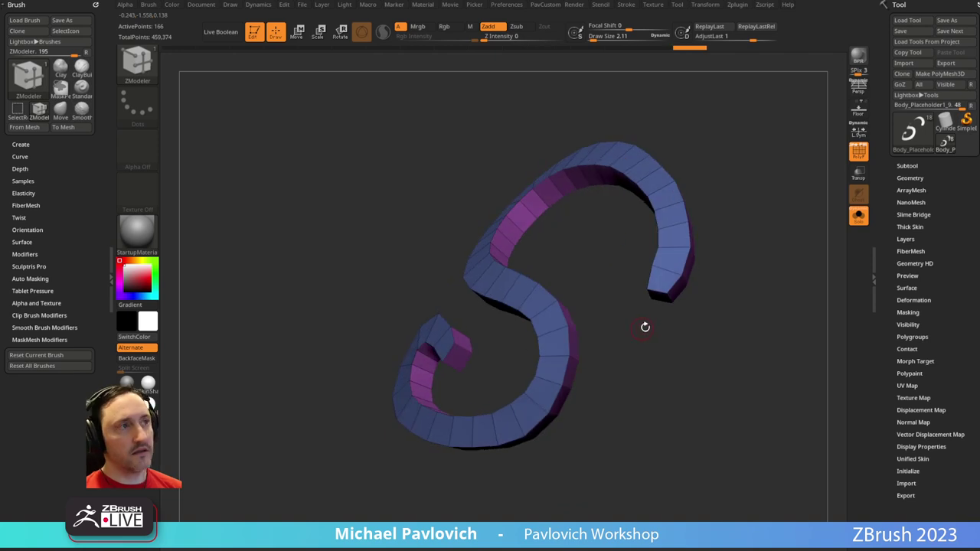
pyautogui.press('d')
pyautogui.click(572, 174)
pyautogui.moveTo(765, 196); pyautogui.dragTo(746, 413)
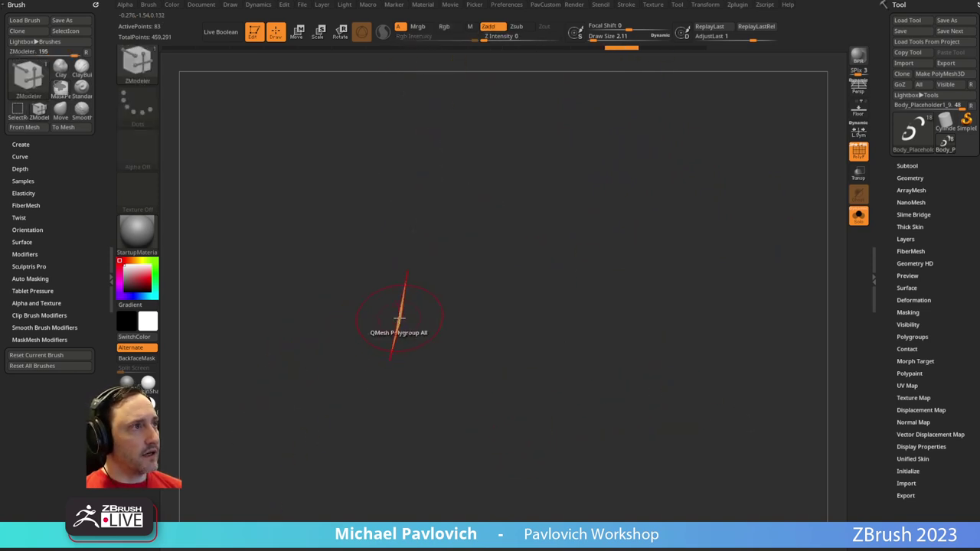
# Delete the thin sliver polygon with the ZModeler Delete action targeting A Single Poly
pyautogui.press('space')
pyautogui.click(271, 207)
pyautogui.click(267, 298)
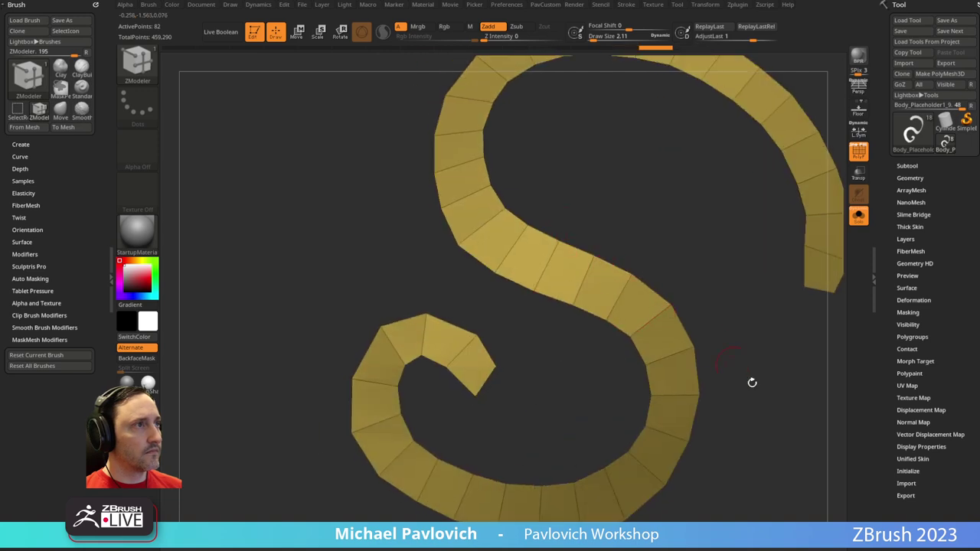
pyautogui.press('g')
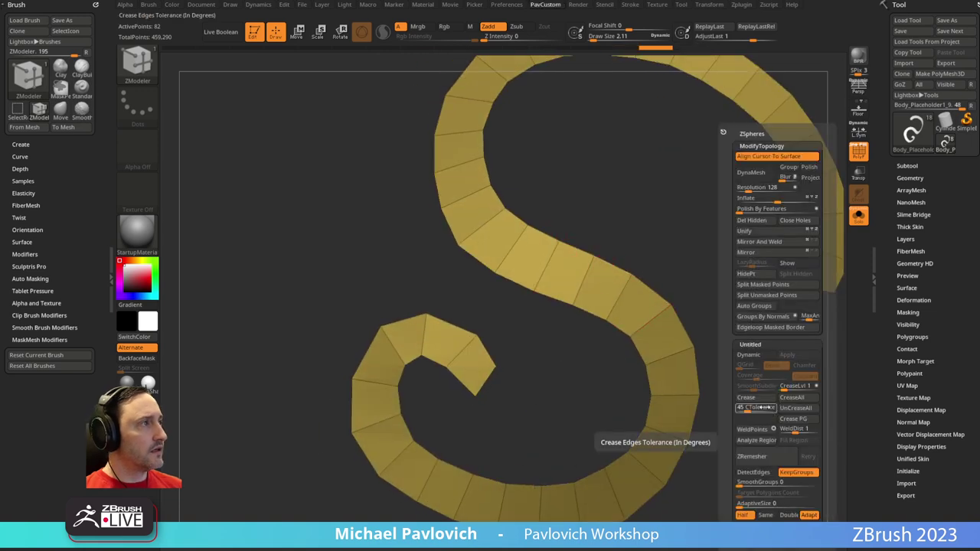
pyautogui.keyDown('ctrl'); pyautogui.moveTo(732, 474); pyautogui.dragTo(744, 435, button='right'); pyautogui.keyUp('ctrl')
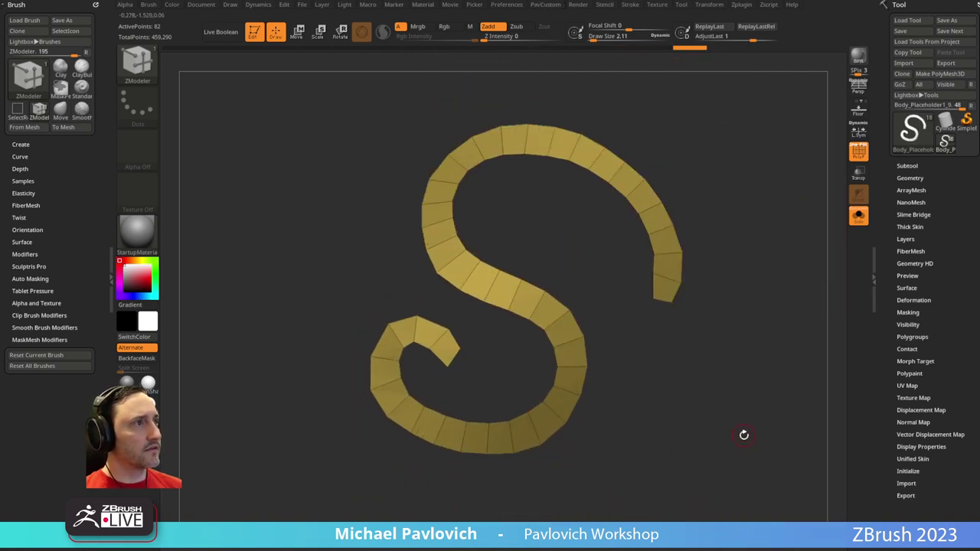
# Give the cleaned flat scroll thickness by extruding it with ZModeler QMesh on Polygroup All
pyautogui.moveTo(711, 192); pyautogui.dragTo(489, 215)
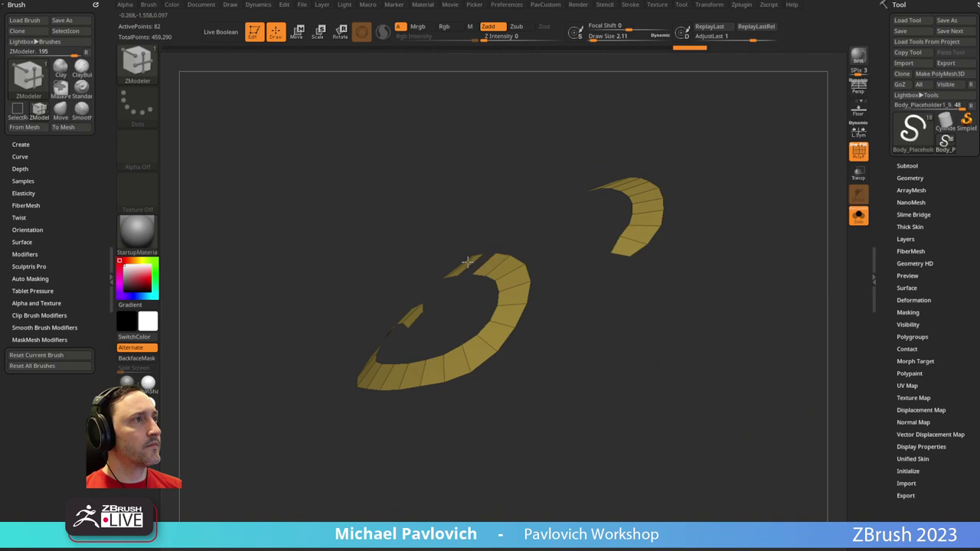
pyautogui.press('space')
pyautogui.click(471, 238)
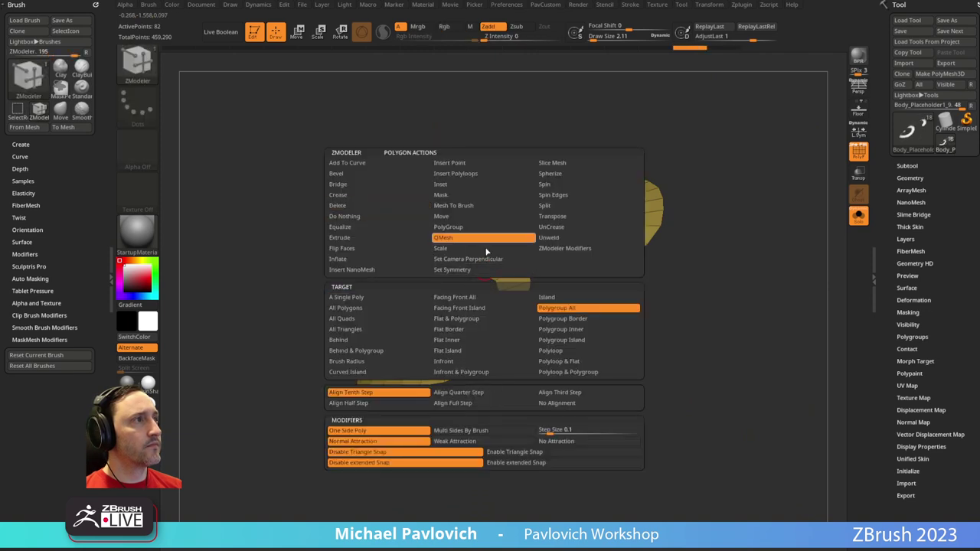
pyautogui.moveTo(501, 269); pyautogui.dragTo(501, 255)
pyautogui.moveTo(561, 295); pyautogui.dragTo(556, 245)
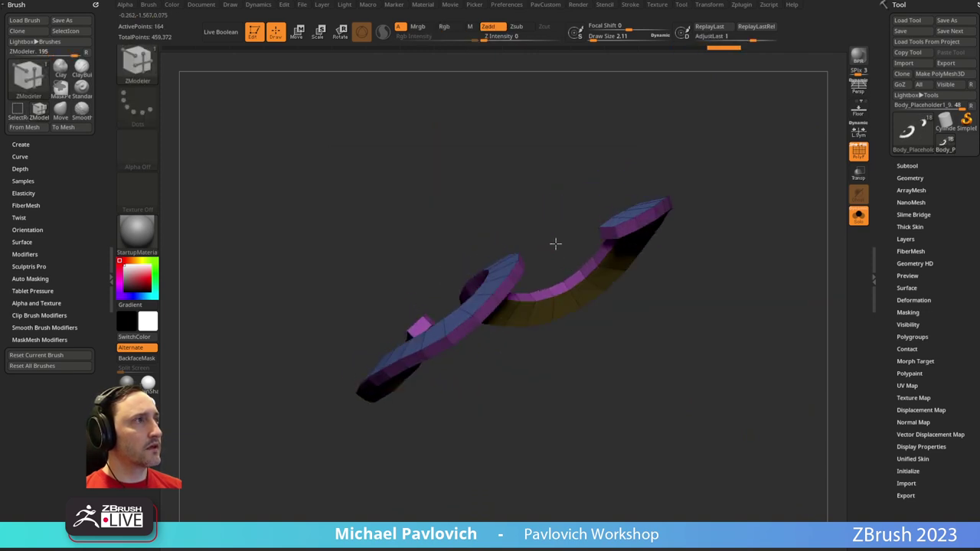
pyautogui.moveTo(630, 350); pyautogui.dragTo(723, 345)
# Turn on dynamic subdivision for the scroll, then leave Solo mode and hide the polyframe to show it on the shoulder plate
pyautogui.press('d')
pyautogui.press('2')
pyautogui.moveTo(726, 201); pyautogui.dragTo(727, 201)
pyautogui.hotkey('shift', 'd')
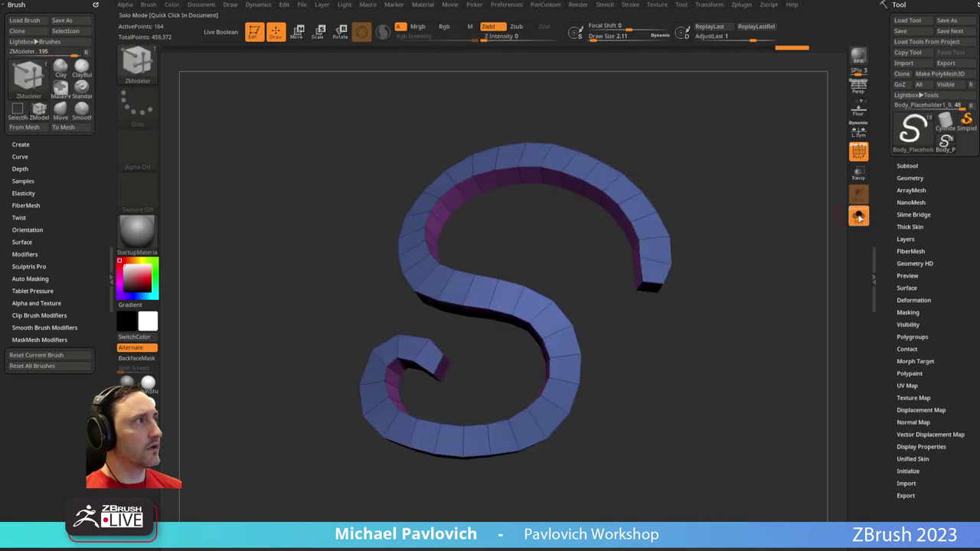
pyautogui.click(858, 216)
pyautogui.hotkey('shift', 'f')
pyautogui.keyDown('alt'); pyautogui.moveTo(685, 266); pyautogui.dragTo(635, 245); pyautogui.keyUp('alt')
pyautogui.press('d')
pyautogui.keyDown('alt'); pyautogui.moveTo(769, 239); pyautogui.dragTo(685, 242); pyautogui.keyUp('alt')
pyautogui.press('2')
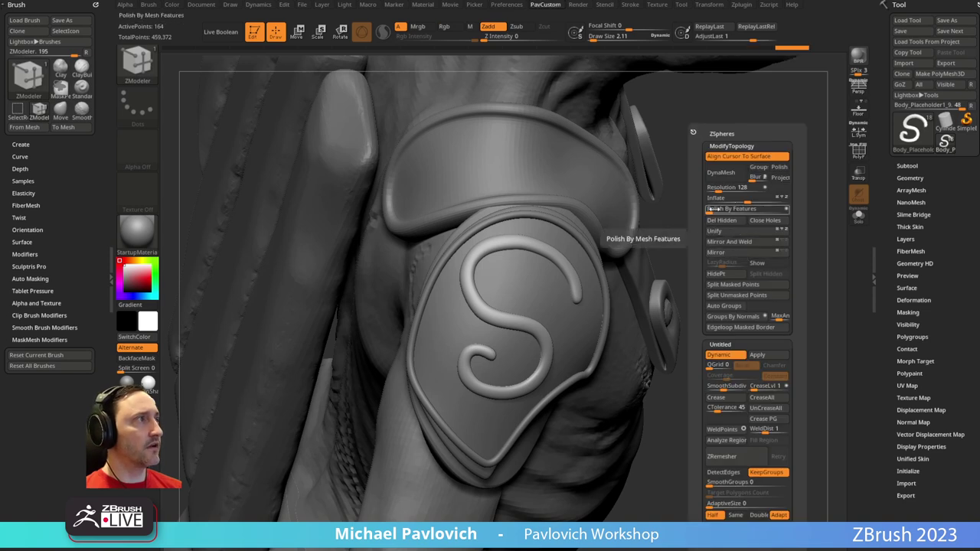
# Polish the scroll by features and inflate it to restore its thickness
pyautogui.moveTo(786, 209); pyautogui.dragTo(707, 209)
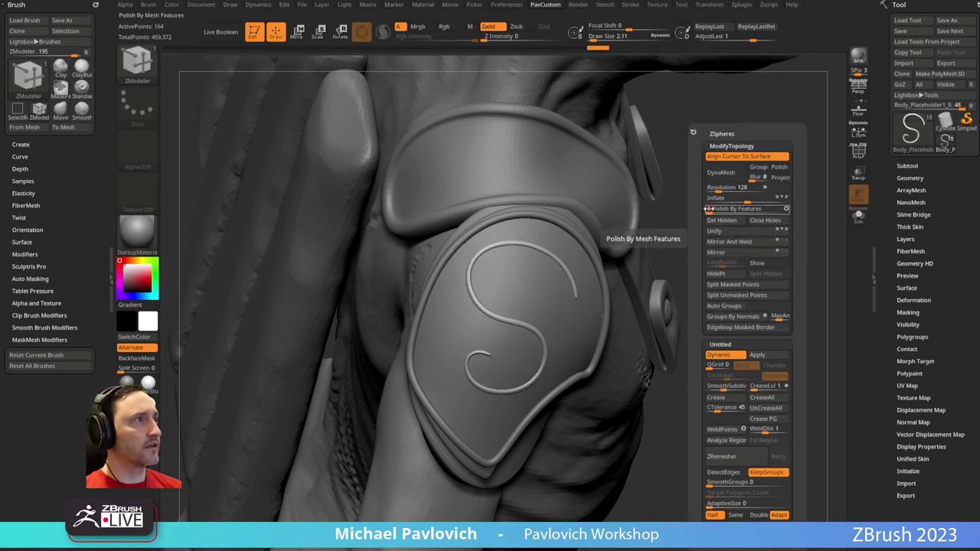
pyautogui.press('space')
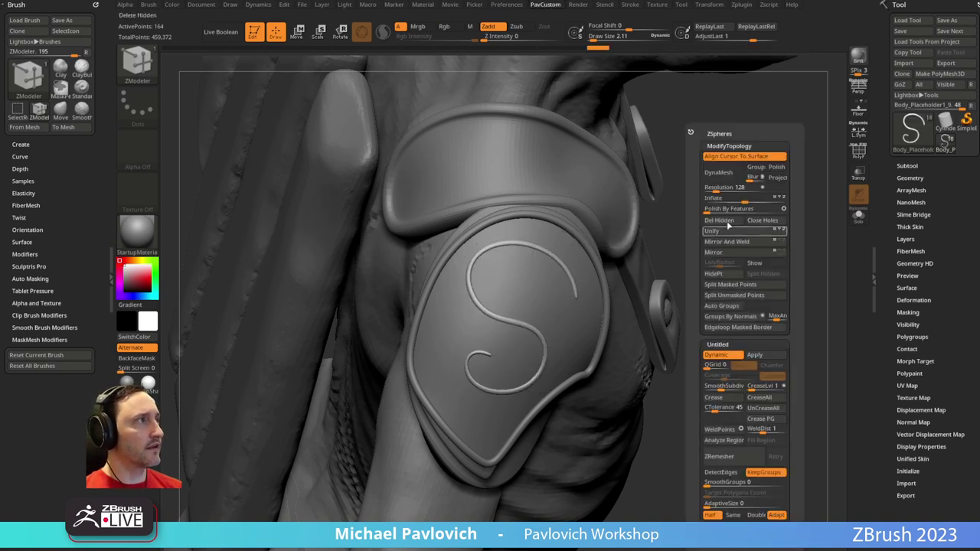
pyautogui.moveTo(745, 200); pyautogui.dragTo(752, 201)
pyautogui.moveTo(744, 240); pyautogui.dragTo(765, 226)
# Select the shoulder plate beneath the scroll and apply its dynamic subdivision
pyautogui.keyDown('alt'); pyautogui.click(540, 309); pyautogui.keyUp('alt')
pyautogui.moveTo(753, 264); pyautogui.dragTo(754, 244)
pyautogui.press('space')
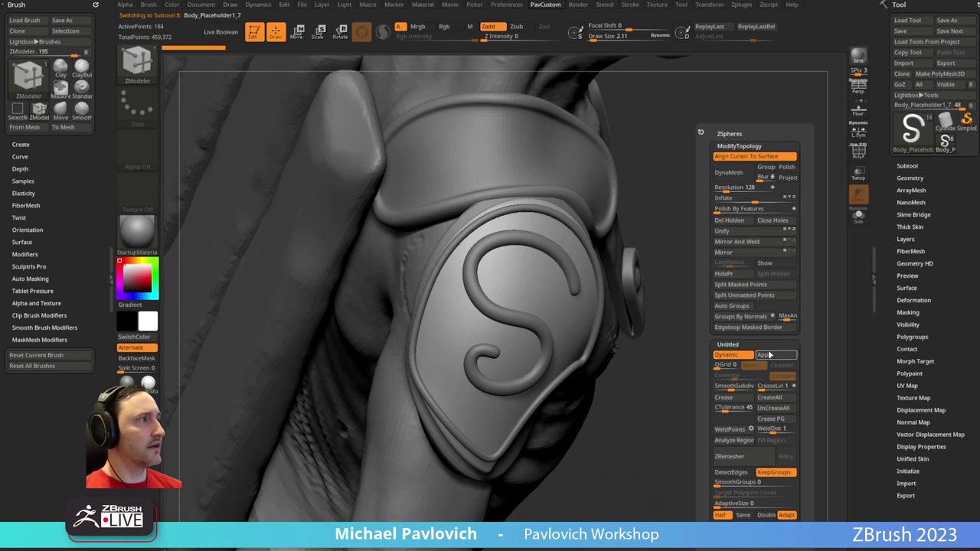
pyautogui.click(770, 355)
# With transparency on, build up the shoulder plate's surface against the scroll's upper-left curve using the Standard brush at draw size 5.44
pyautogui.moveTo(690, 305); pyautogui.dragTo(678, 305)
pyautogui.press('b')
pyautogui.press('s')
pyautogui.press('t')
pyautogui.press('s')
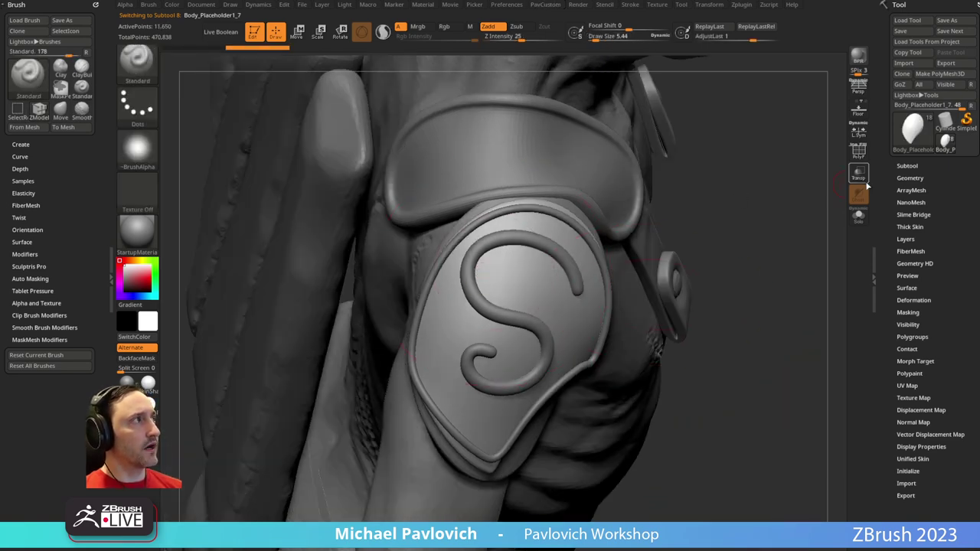
pyautogui.click(860, 176)
pyautogui.moveTo(776, 223); pyautogui.dragTo(793, 250)
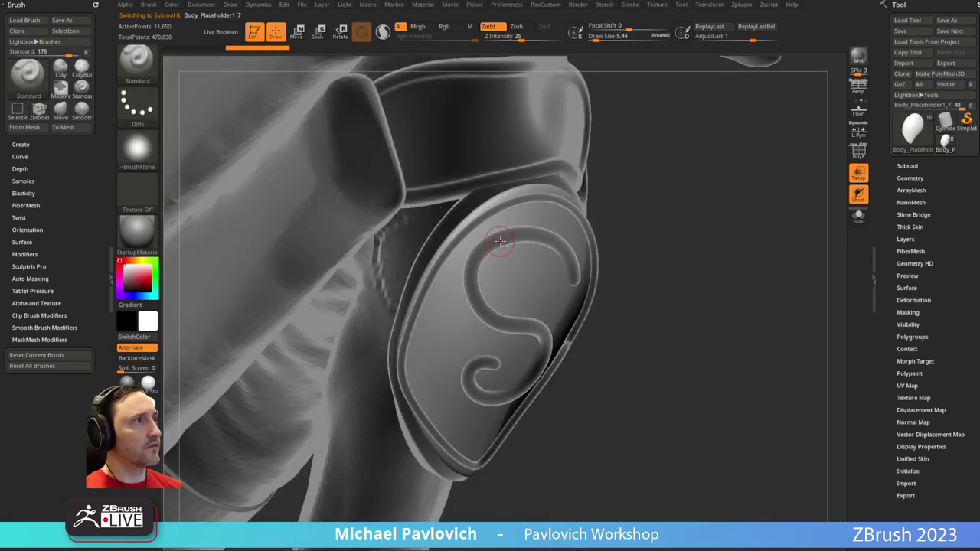
pyautogui.click(472, 278)
pyautogui.moveTo(640, 315); pyautogui.dragTo(596, 308)
pyautogui.moveTo(472, 305); pyautogui.dragTo(510, 323)
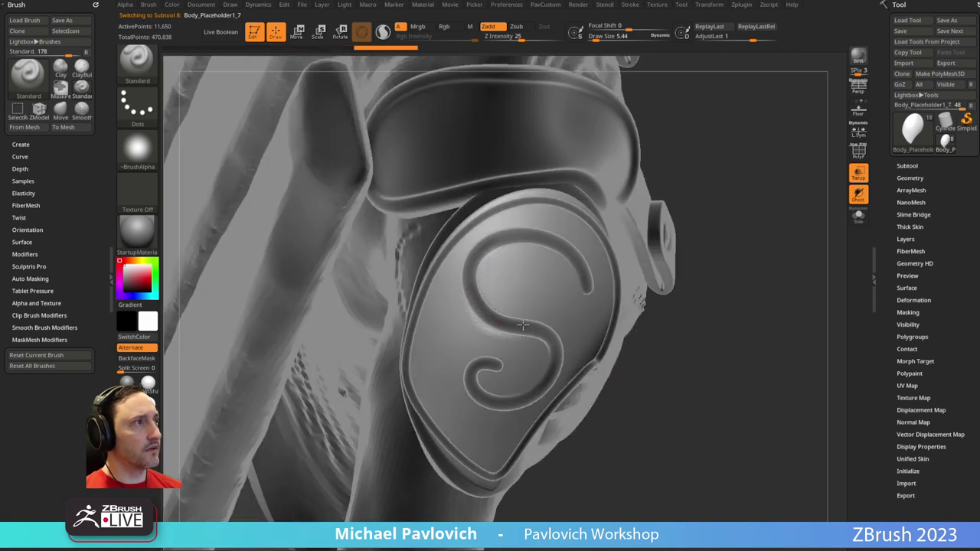
# Raise the plate surface along the scroll's lower hook and inside its upper curve, finishing with transparency off
pyautogui.moveTo(636, 335); pyautogui.dragTo(601, 314)
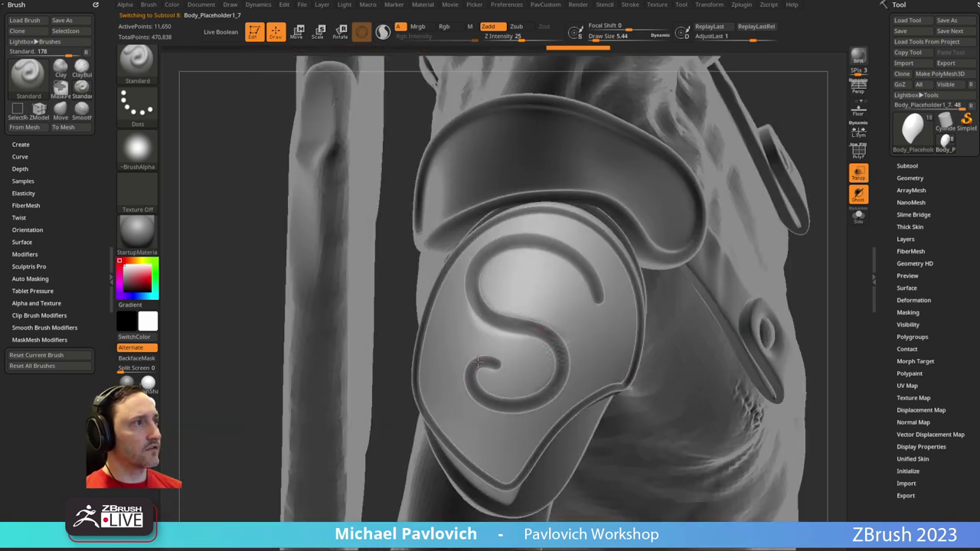
pyautogui.moveTo(478, 362); pyautogui.dragTo(532, 385)
pyautogui.moveTo(546, 395)
pyautogui.mouseDown(button='right')
pyautogui.moveTo(568, 280)
pyautogui.moveTo(513, 264)
pyautogui.mouseUp(button='right')
pyautogui.moveTo(481, 258)
pyautogui.mouseDown()
pyautogui.moveTo(560, 258)
pyautogui.moveTo(588, 281)
pyautogui.mouseUp()
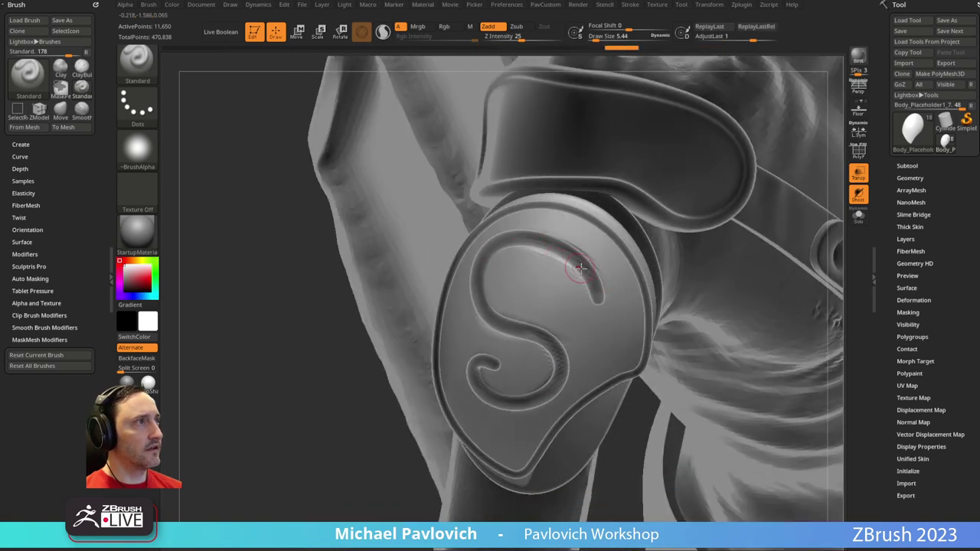
pyautogui.moveTo(579, 273); pyautogui.dragTo(573, 232, button='right')
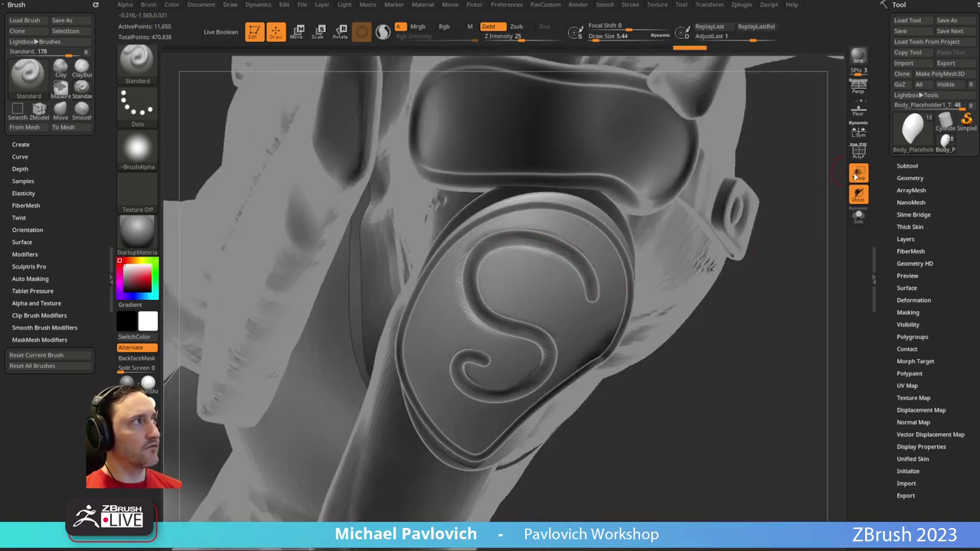
pyautogui.click(851, 172)
# Swell the plate surface inside the scroll's upper curve with the Inflat brush
pyautogui.press('b')
pyautogui.press('i')
pyautogui.press('n')
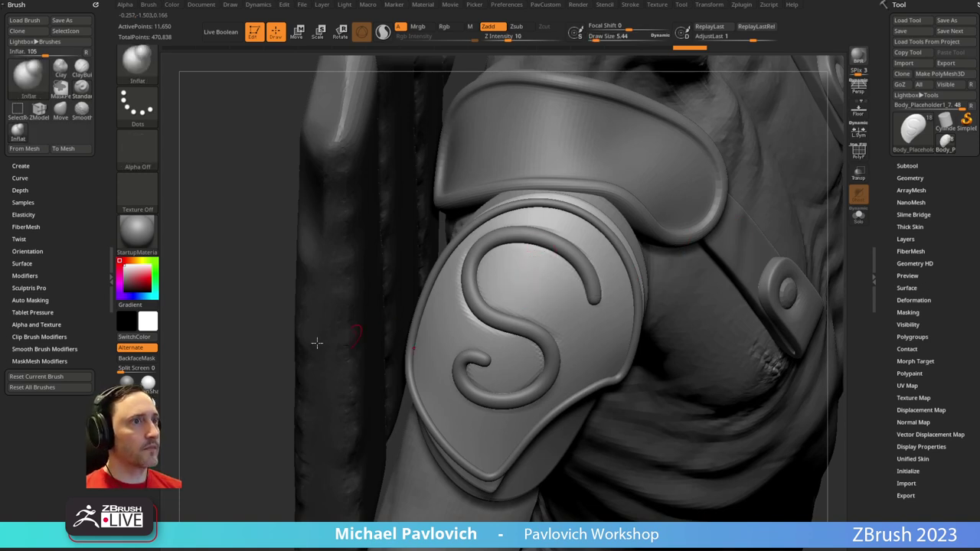
pyautogui.press('s')
pyautogui.moveTo(520, 276)
pyautogui.mouseDown()
pyautogui.moveTo(497, 275)
pyautogui.moveTo(507, 268)
pyautogui.moveTo(536, 295)
pyautogui.mouseUp()
pyautogui.moveTo(571, 354)
pyautogui.mouseDown(button='right')
pyautogui.moveTo(549, 287)
pyautogui.moveTo(482, 360)
pyautogui.moveTo(425, 322)
pyautogui.mouseUp(button='right')
pyautogui.moveTo(596, 377); pyautogui.dragTo(448, 341, button='right')
pyautogui.moveTo(585, 288); pyautogui.dragTo(522, 309, button='right')
# Sculpt stress wrinkles in the plate radiating from the scroll's upper loop with the Standard brush
pyautogui.press('b')
pyautogui.press('s')
pyautogui.press('t')
pyautogui.press('s')
pyautogui.moveTo(469, 373); pyautogui.dragTo(517, 365)
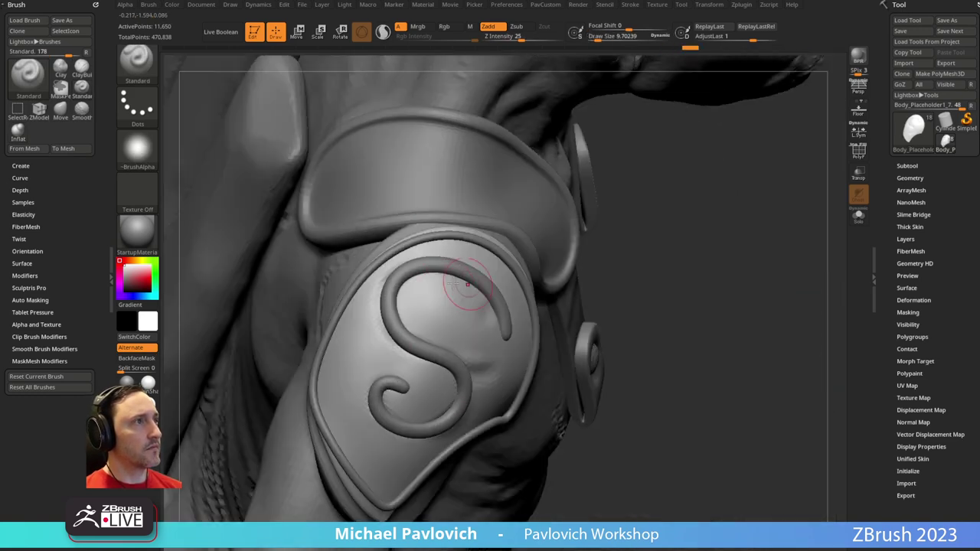
pyautogui.moveTo(471, 345); pyautogui.dragTo(421, 305, button='right')
pyautogui.moveTo(463, 299); pyautogui.dragTo(399, 306)
pyautogui.moveTo(442, 312); pyautogui.dragTo(419, 315, button='right')
pyautogui.moveTo(419, 312); pyautogui.dragTo(437, 314)
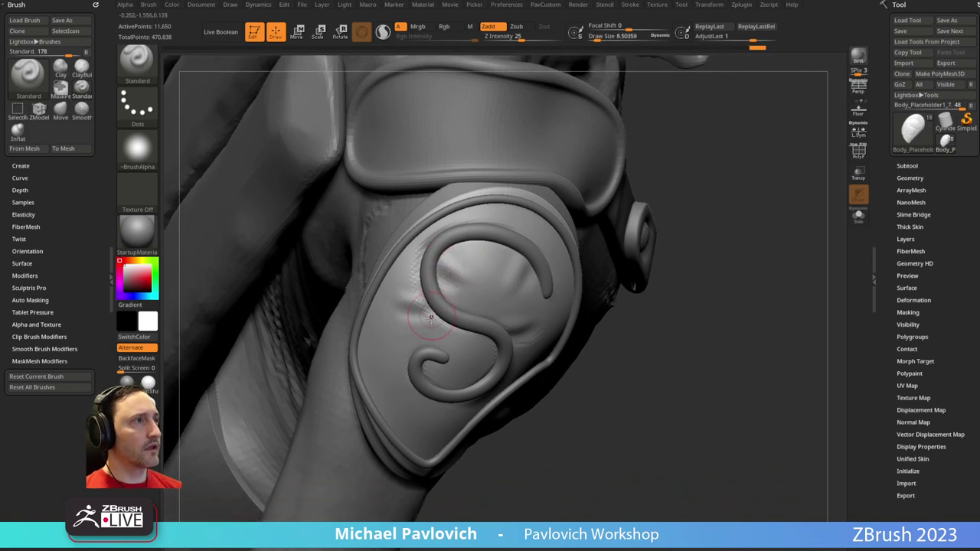
# Add stress wrinkles to the plate inside and beside the scroll's lower hook
pyautogui.moveTo(507, 312); pyautogui.dragTo(465, 345, button='right')
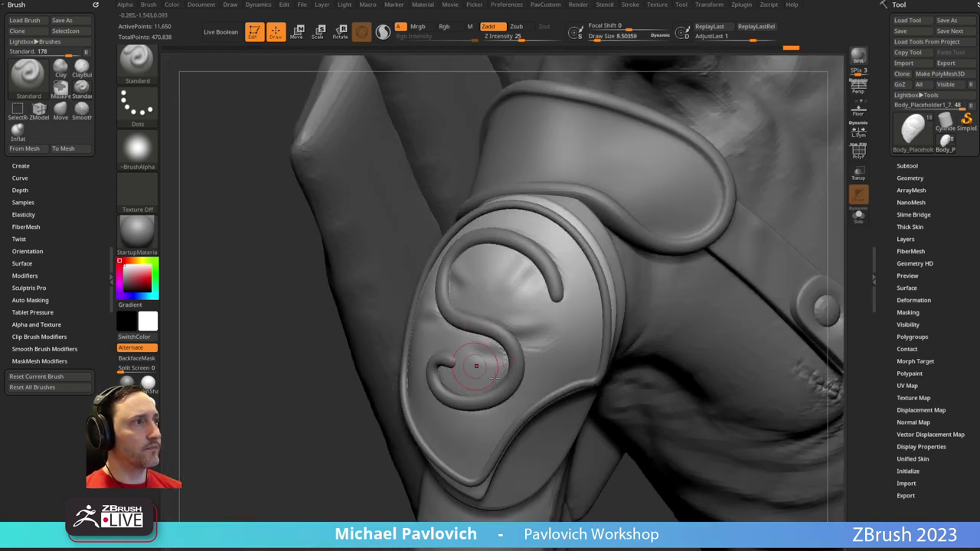
pyautogui.moveTo(491, 396); pyautogui.dragTo(446, 388, button='right')
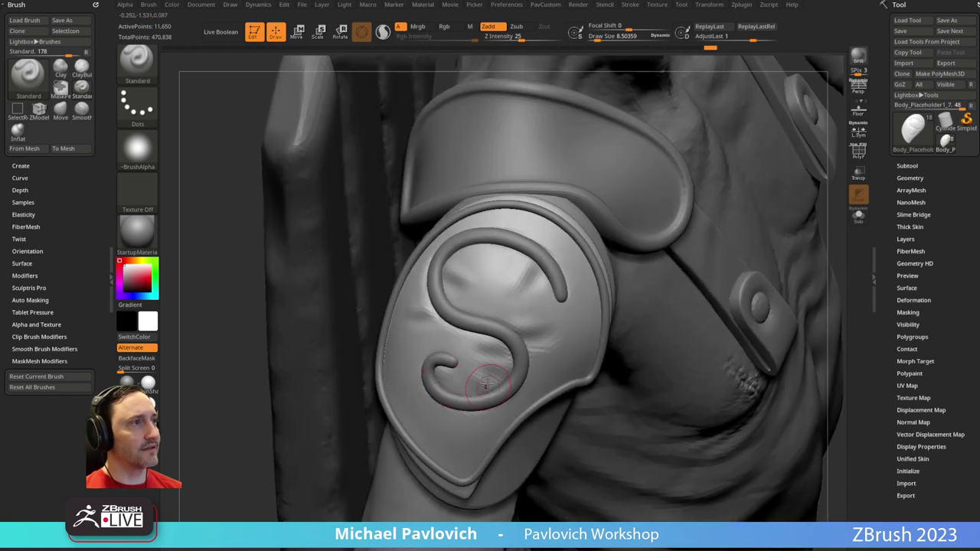
pyautogui.moveTo(414, 385); pyautogui.dragTo(425, 388)
pyautogui.moveTo(417, 382)
pyautogui.mouseDown()
pyautogui.moveTo(402, 374)
pyautogui.moveTo(417, 375)
pyautogui.mouseUp()
pyautogui.moveTo(406, 374); pyautogui.dragTo(298, 348, button='right')
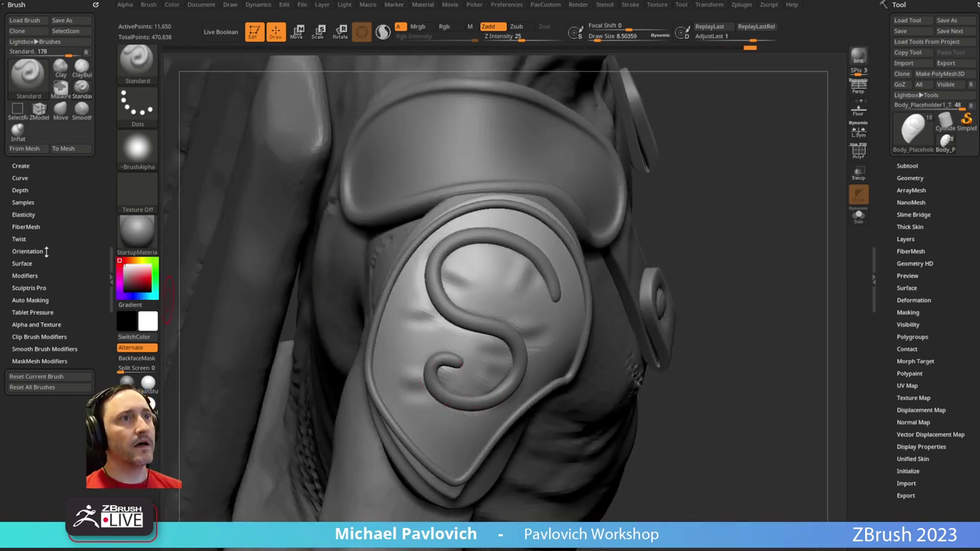
# Activate the Pinch brush with Simulation Iterations at 100 and a draw size of about 24.49
pyautogui.press('b')
pyautogui.press('p')
pyautogui.press('i')
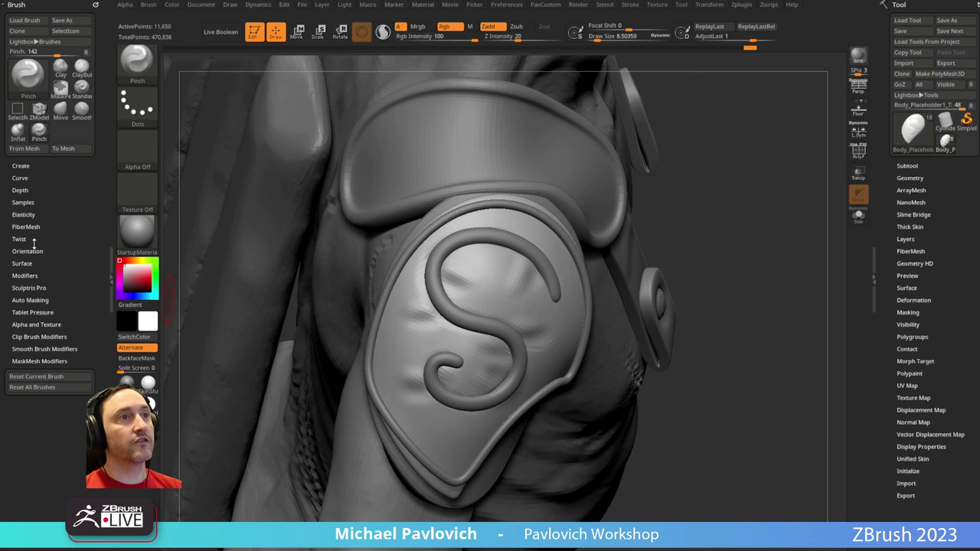
pyautogui.click(23, 214)
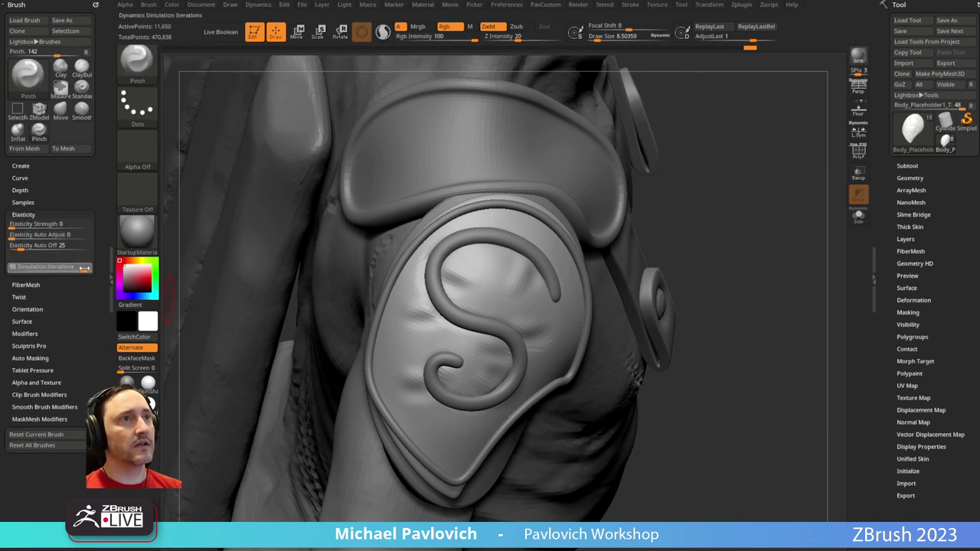
pyautogui.moveTo(730, 240); pyautogui.dragTo(682, 244)
pyautogui.press('s')
# Pinch the wrinkles around the scroll's upper loop and on the plate's outer side beside the lower hook
pyautogui.moveTo(457, 308); pyautogui.dragTo(466, 309)
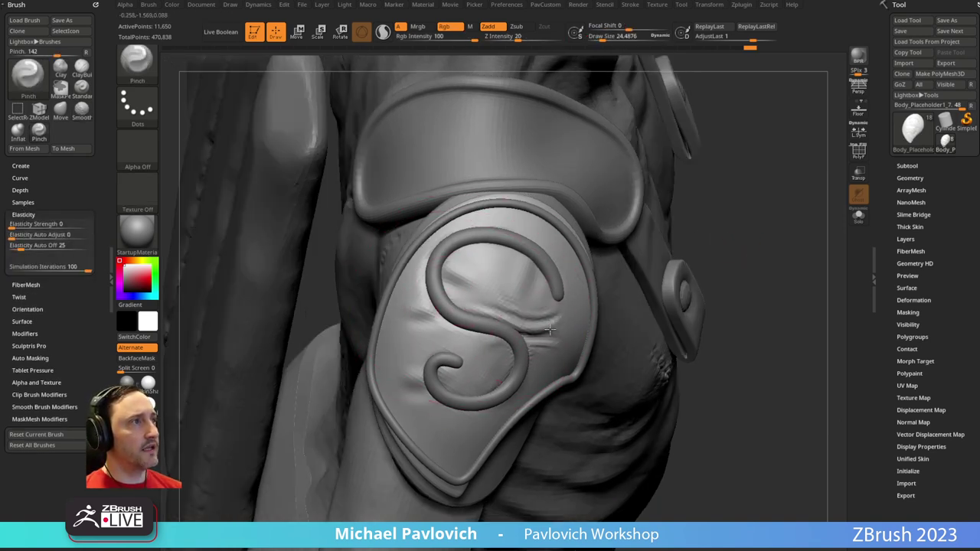
pyautogui.moveTo(553, 329); pyautogui.dragTo(506, 333)
pyautogui.moveTo(515, 288); pyautogui.dragTo(526, 260)
pyautogui.moveTo(444, 265)
pyautogui.mouseDown()
pyautogui.moveTo(468, 285)
pyautogui.moveTo(409, 318)
pyautogui.mouseUp()
pyautogui.moveTo(466, 341); pyautogui.dragTo(436, 345, button='right')
pyautogui.moveTo(407, 372); pyautogui.dragTo(428, 371)
pyautogui.moveTo(404, 395); pyautogui.dragTo(428, 390)
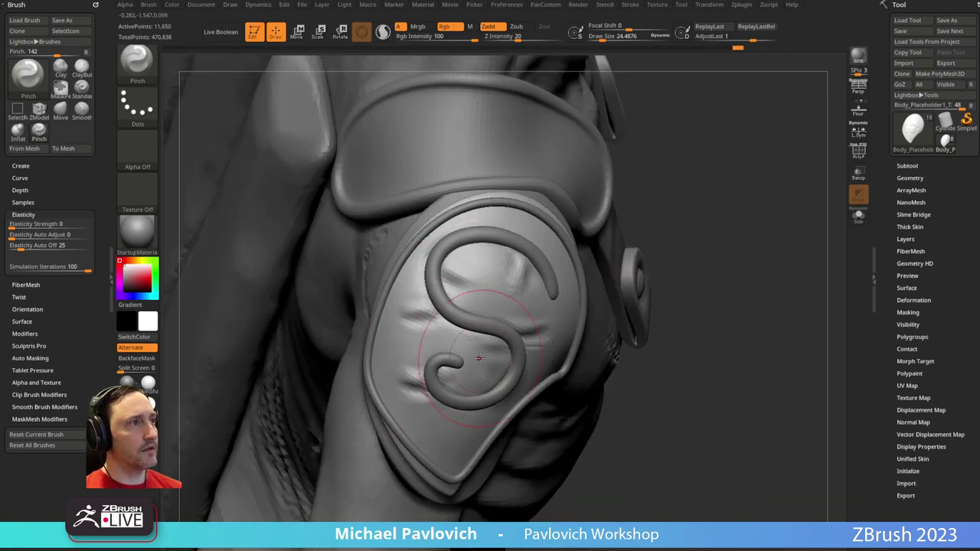
# Sharpen the wrinkles inside the scroll's lower hook and upper loop with the Pinch brush
pyautogui.moveTo(479, 355); pyautogui.dragTo(536, 352, button='right')
pyautogui.moveTo(462, 351); pyautogui.dragTo(497, 358)
pyautogui.moveTo(473, 363); pyautogui.dragTo(510, 374)
pyautogui.moveTo(617, 295); pyautogui.dragTo(662, 291, button='right')
pyautogui.moveTo(514, 284); pyautogui.dragTo(528, 268)
# Set the Smooth brush intensity to 19 and soften the pinched wrinkles around the scroll
pyautogui.press('s')
pyautogui.moveTo(555, 333); pyautogui.dragTo(541, 333)
pyautogui.keyDown('shift'); pyautogui.moveTo(531, 36); pyautogui.dragTo(511, 35); pyautogui.keyUp('shift')
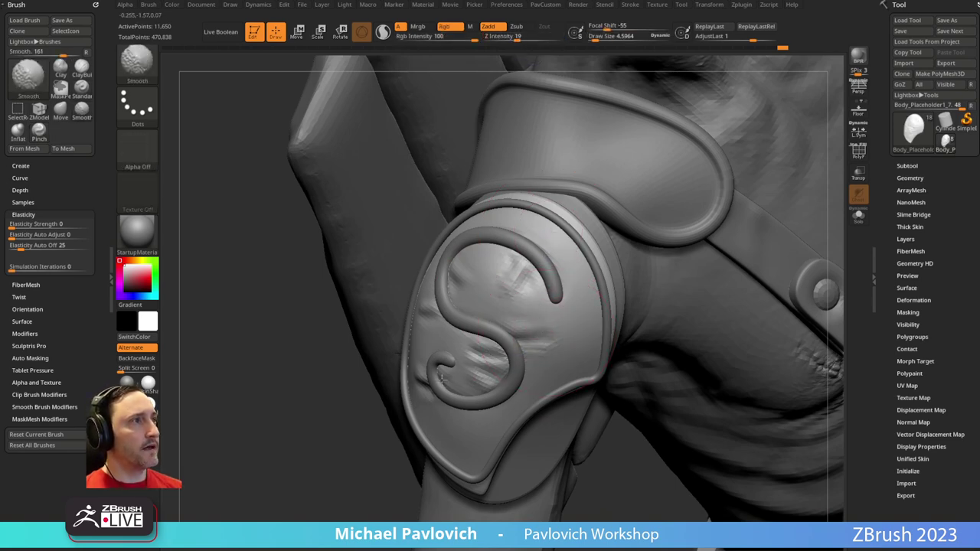
pyautogui.moveTo(434, 393); pyautogui.dragTo(463, 375, button='right')
pyautogui.moveTo(415, 303)
pyautogui.keyDown('ctrl'); pyautogui.mouseDown(button='right')
pyautogui.moveTo(419, 260)
pyautogui.moveTo(509, 230)
pyautogui.moveTo(471, 246)
pyautogui.mouseUp(button='right'); pyautogui.keyUp('ctrl')
pyautogui.keyDown('ctrl'); pyautogui.moveTo(490, 248); pyautogui.dragTo(512, 275, button='right'); pyautogui.keyUp('ctrl')
pyautogui.press('s')
pyautogui.moveTo(525, 309); pyautogui.dragTo(534, 309)
pyautogui.keyDown('alt'); pyautogui.click(529, 261); pyautogui.keyUp('alt')
pyautogui.keyDown('ctrl'); pyautogui.moveTo(527, 259); pyautogui.dragTo(530, 245, button='right'); pyautogui.keyUp('ctrl')
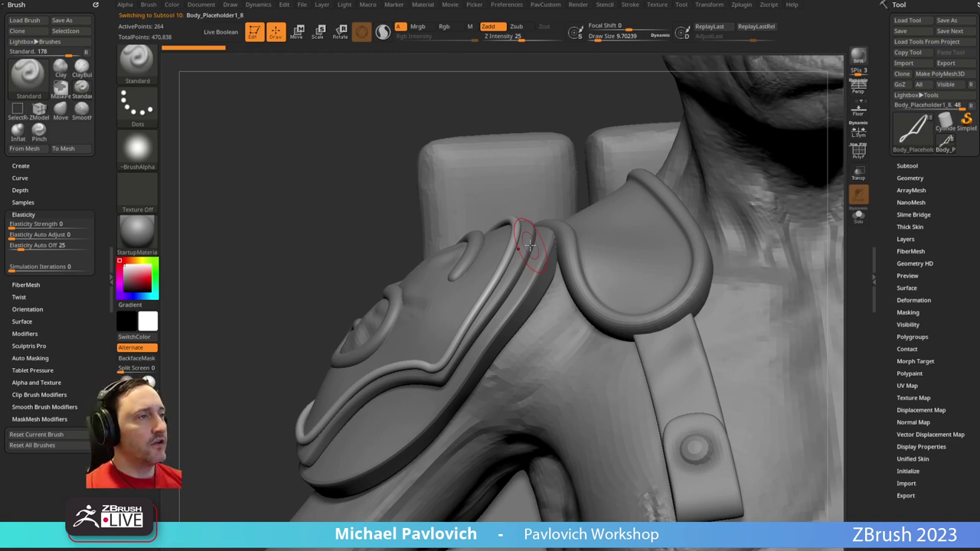
pyautogui.moveTo(493, 196); pyautogui.dragTo(505, 278, button='right')
pyautogui.press('s')
pyautogui.moveTo(505, 278); pyautogui.dragTo(499, 278)
pyautogui.moveTo(518, 247)
pyautogui.mouseDown(button='right')
pyautogui.moveTo(514, 257)
pyautogui.moveTo(482, 235)
pyautogui.mouseUp(button='right')
pyautogui.press('s')
pyautogui.moveTo(521, 264); pyautogui.dragTo(527, 263)
# Select the lower shoulder plate under the trimmed one and set its crease level to 1
pyautogui.keyDown('alt'); pyautogui.click(529, 258); pyautogui.keyUp('alt')
pyautogui.keyDown('alt'); pyautogui.moveTo(597, 266); pyautogui.dragTo(536, 253, button='right'); pyautogui.keyUp('alt')
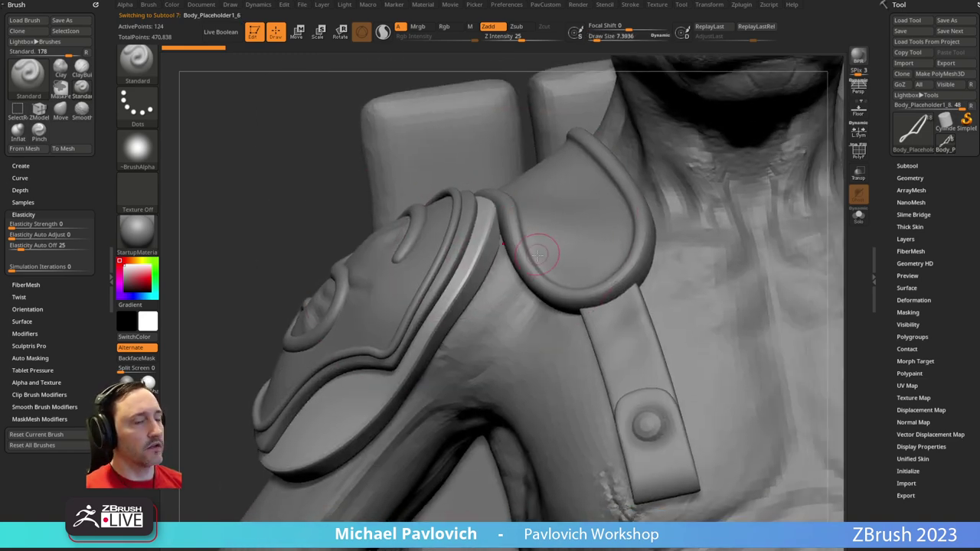
pyautogui.press('2')
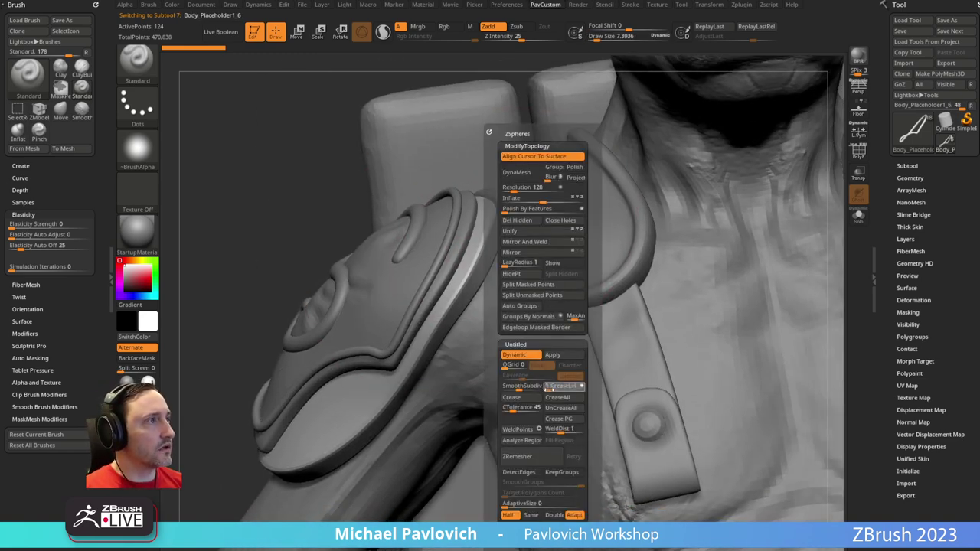
pyautogui.moveTo(549, 389); pyautogui.dragTo(546, 389)
pyautogui.keyDown('ctrl'); pyautogui.moveTo(440, 260); pyautogui.dragTo(442, 229, button='right'); pyautogui.keyUp('ctrl')
pyautogui.moveTo(441, 230); pyautogui.dragTo(453, 268, button='right')
pyautogui.moveTo(494, 208); pyautogui.dragTo(440, 292, button='right')
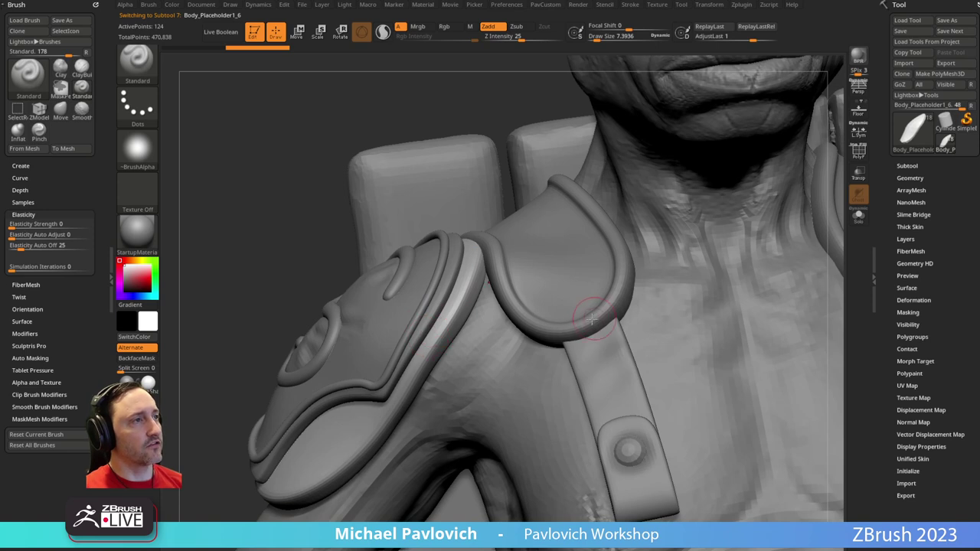
# Show the subtool list together with the geometry options
pyautogui.keyDown('shift'); pyautogui.click(900, 178); pyautogui.keyUp('shift')
pyautogui.moveTo(961, 194); pyautogui.dragTo(961, 165)
pyautogui.keyDown('shift'); pyautogui.click(900, 140); pyautogui.keyUp('shift')
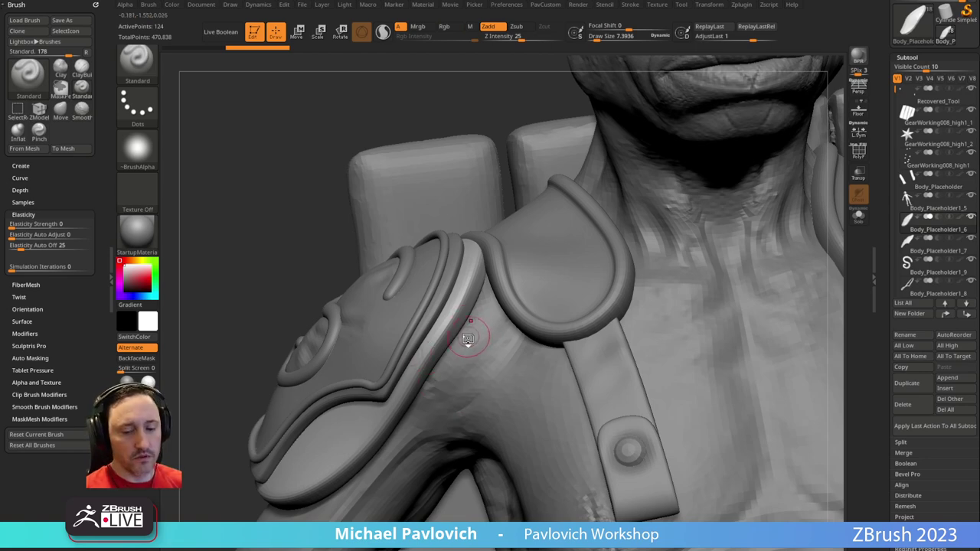
# Try inserting a Ring from the IMM Base Primitives brush on the front edge of the lower shoulder plate
pyautogui.press('b')
pyautogui.press('i')
pyautogui.press('p')
pyautogui.press('m')
pyautogui.click(529, 406)
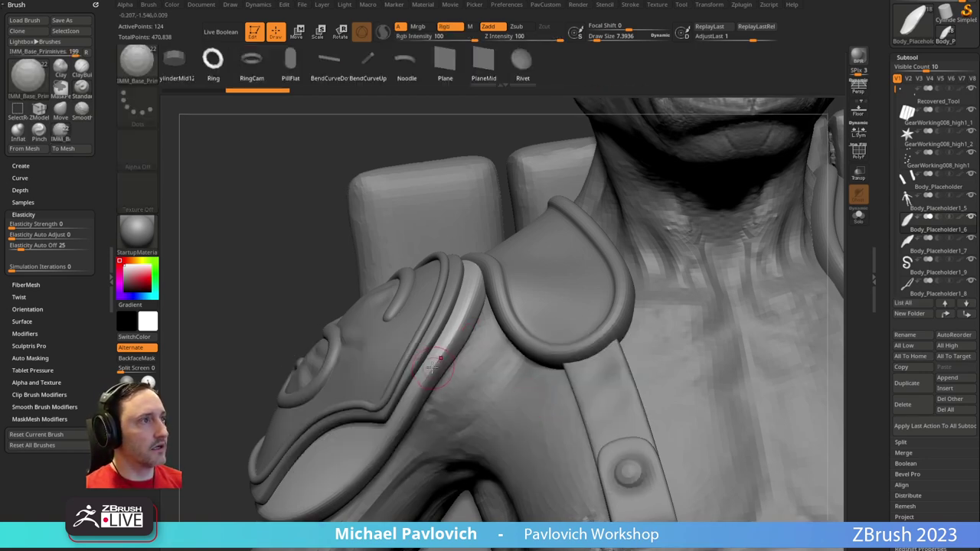
pyautogui.moveTo(440, 358); pyautogui.dragTo(448, 376)
# Try rotating and moving the inserted ring so it wraps around the plate's edge as a binding
pyautogui.moveTo(494, 418); pyautogui.dragTo(554, 438, button='right')
pyautogui.press('w')
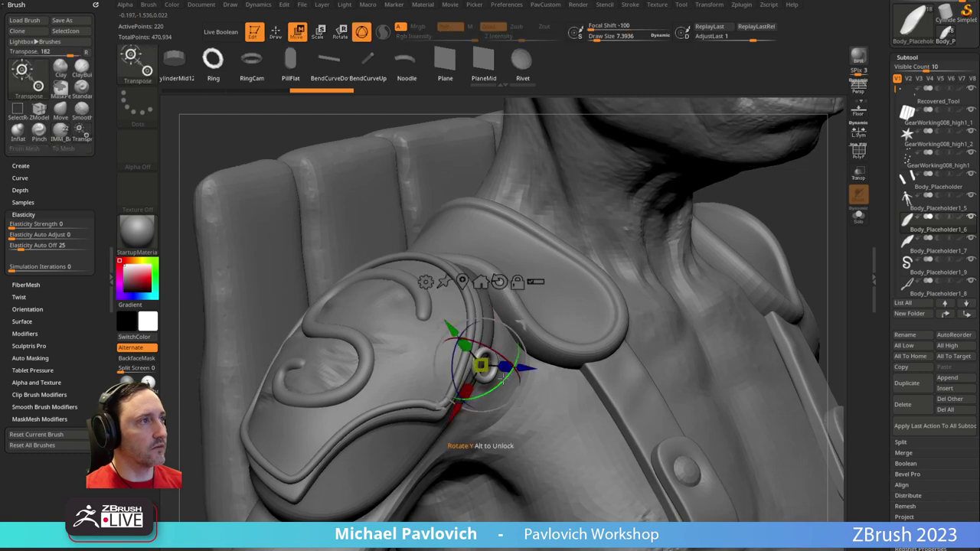
pyautogui.moveTo(509, 370); pyautogui.dragTo(491, 392)
pyautogui.moveTo(522, 327); pyautogui.dragTo(514, 330)
pyautogui.moveTo(517, 337); pyautogui.dragTo(454, 340, button='right')
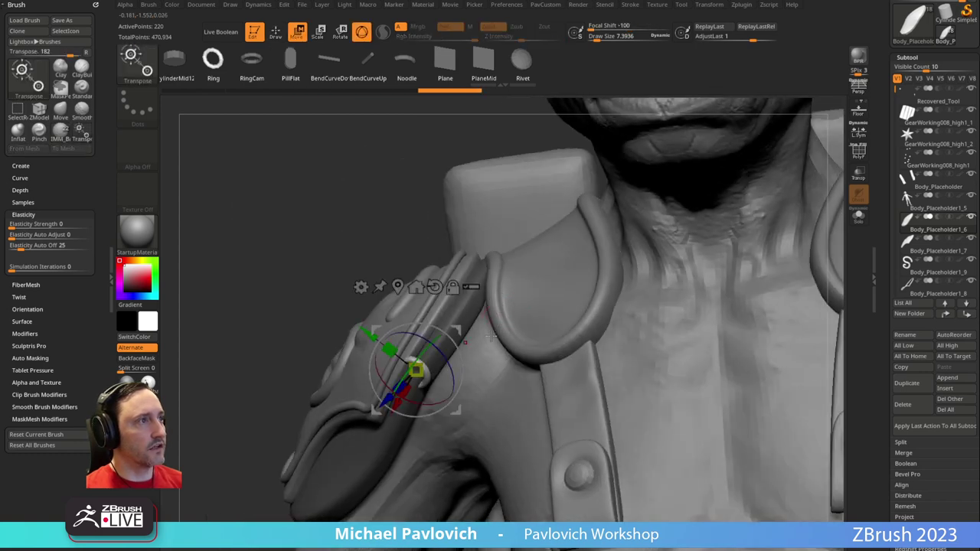
pyautogui.moveTo(458, 330)
pyautogui.keyDown('ctrl'); pyautogui.mouseDown()
pyautogui.moveTo(415, 373)
pyautogui.moveTo(460, 330)
pyautogui.mouseUp(); pyautogui.keyUp('ctrl')
# Undo the ring's transforms and its insertion on the lower shoulder plate
pyautogui.press('q')
pyautogui.hotkey('ctrl', 'z')
pyautogui.hotkey('ctrl', 'z')
pyautogui.hotkey('ctrl', 'z')
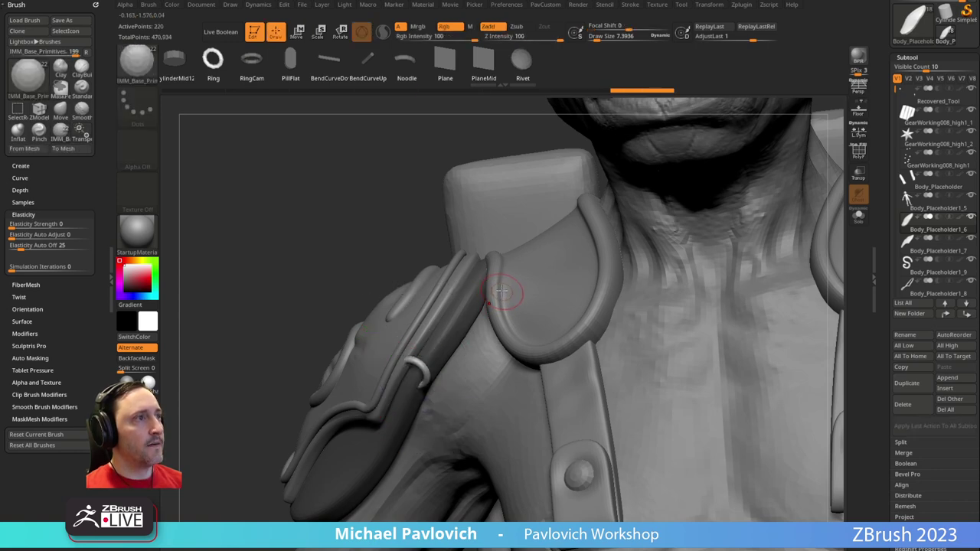
pyautogui.hotkey('ctrl', 'z')
pyautogui.hotkey('ctrl', 'z')
pyautogui.hotkey('ctrl', 'z')
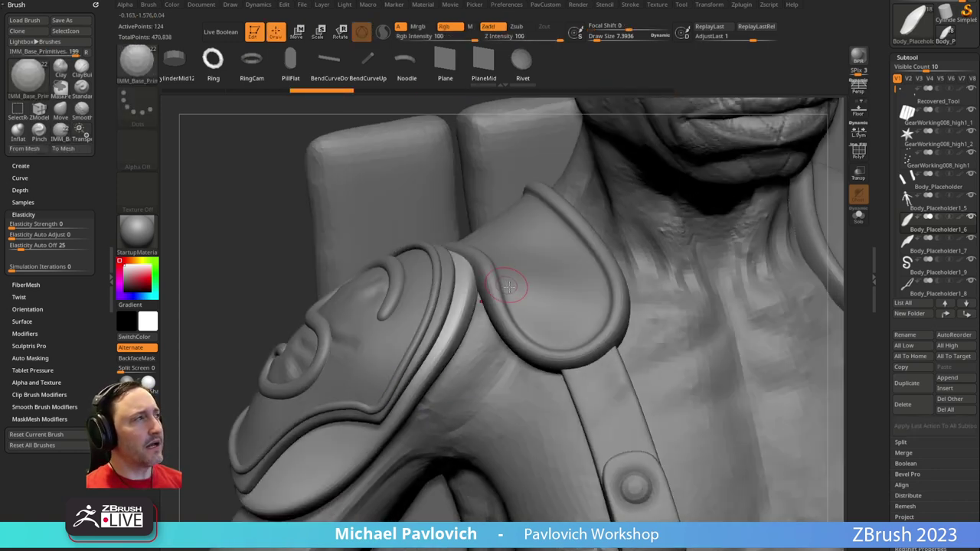
# Duplicate the lower shoulder plate subtool and turn on the polyframe display
pyautogui.click(907, 384)
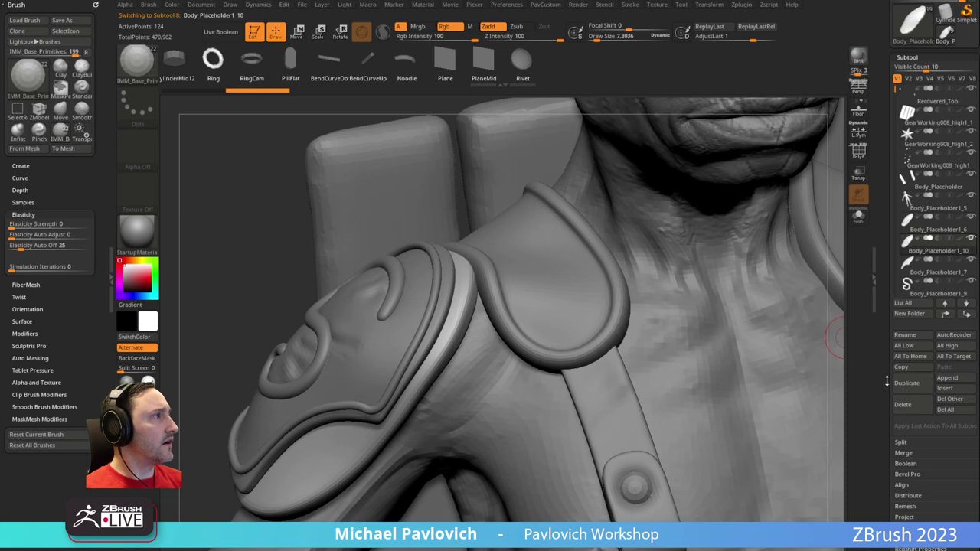
pyautogui.moveTo(771, 359); pyautogui.dragTo(568, 170, button='right')
pyautogui.click(860, 151)
pyautogui.moveTo(578, 271); pyautogui.dragTo(552, 304, button='right')
# Apply the duplicate plate's dynamic subdivision and delete its lower subdivision levels
pyautogui.press('space')
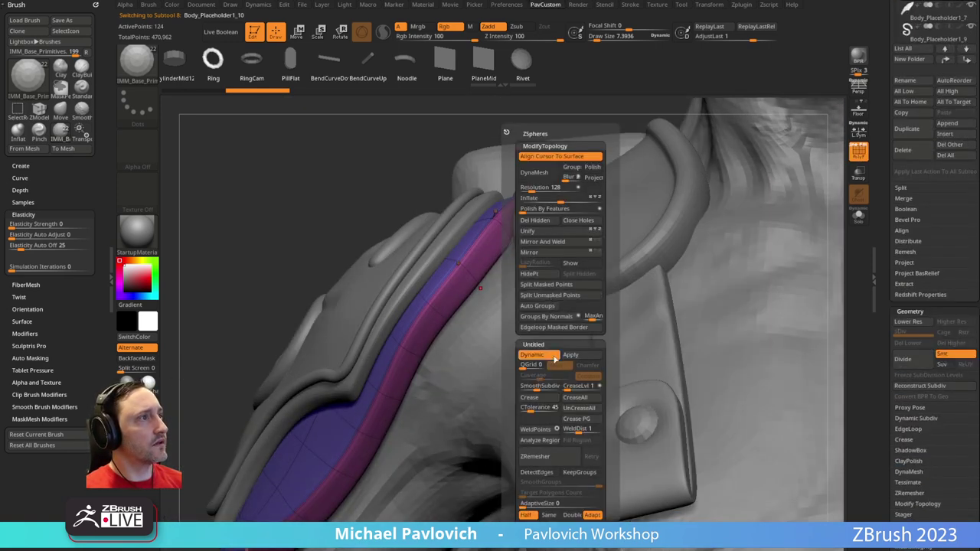
pyautogui.click(577, 356)
pyautogui.click(910, 344)
# Assign the whole duplicate plate to a single polygroup and isolate it in Solo mode
pyautogui.keyDown('ctrl'); pyautogui.moveTo(589, 237); pyautogui.dragTo(614, 237, button='right'); pyautogui.keyUp('ctrl')
pyautogui.hotkey('ctrl', 'w')
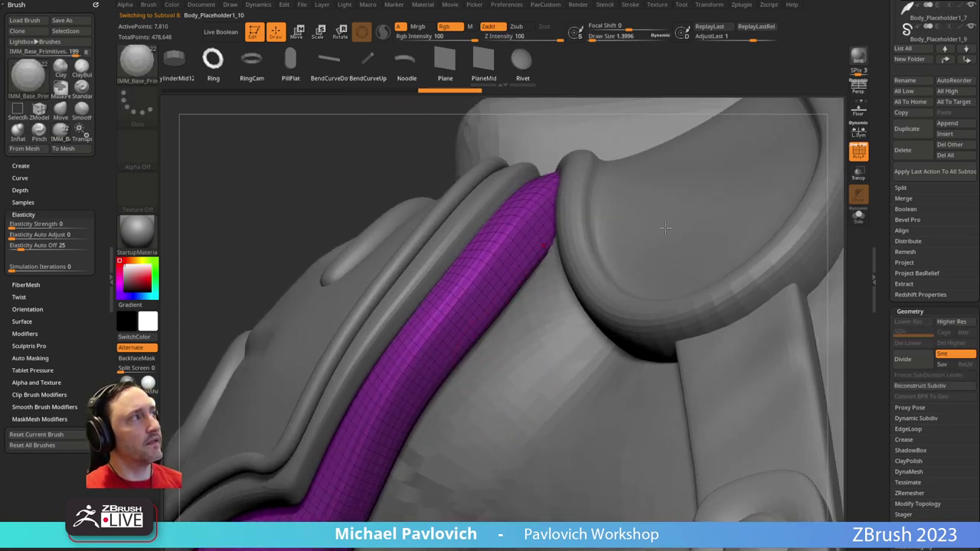
pyautogui.click(862, 218)
pyautogui.moveTo(739, 260)
pyautogui.mouseDown(button='right')
pyautogui.moveTo(684, 283)
pyautogui.moveTo(615, 252)
pyautogui.mouseUp(button='right')
# Mark three polygon strips across the plate's front edge with ZModeler and hide the rest of the duplicate
pyautogui.press('b')
pyautogui.press('z')
pyautogui.press('m')
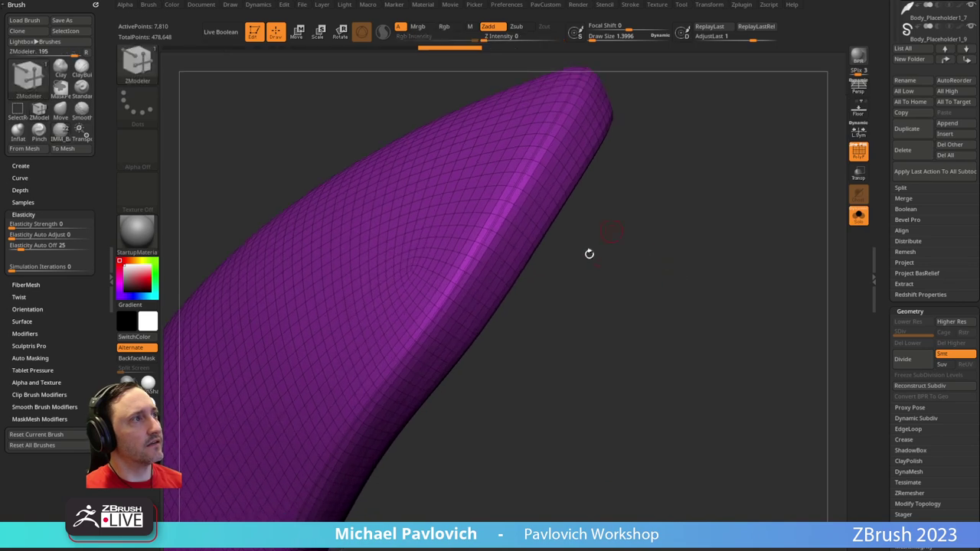
pyautogui.moveTo(485, 276)
pyautogui.mouseDown(button='right')
pyautogui.moveTo(568, 269)
pyautogui.moveTo(483, 280)
pyautogui.moveTo(512, 179)
pyautogui.moveTo(475, 274)
pyautogui.moveTo(508, 278)
pyautogui.moveTo(475, 268)
pyautogui.moveTo(464, 229)
pyautogui.moveTo(510, 277)
pyautogui.moveTo(480, 275)
pyautogui.mouseUp(button='right')
pyautogui.moveTo(526, 300); pyautogui.dragTo(510, 262, button='right')
pyautogui.keyDown('ctrl'); pyautogui.keyDown('shift'); pyautogui.click(465, 228); pyautogui.keyUp('shift'); pyautogui.keyUp('ctrl')
pyautogui.keyDown('ctrl'); pyautogui.keyDown('shift'); pyautogui.moveTo(551, 233); pyautogui.dragTo(615, 252); pyautogui.keyUp('shift'); pyautogui.keyUp('ctrl')
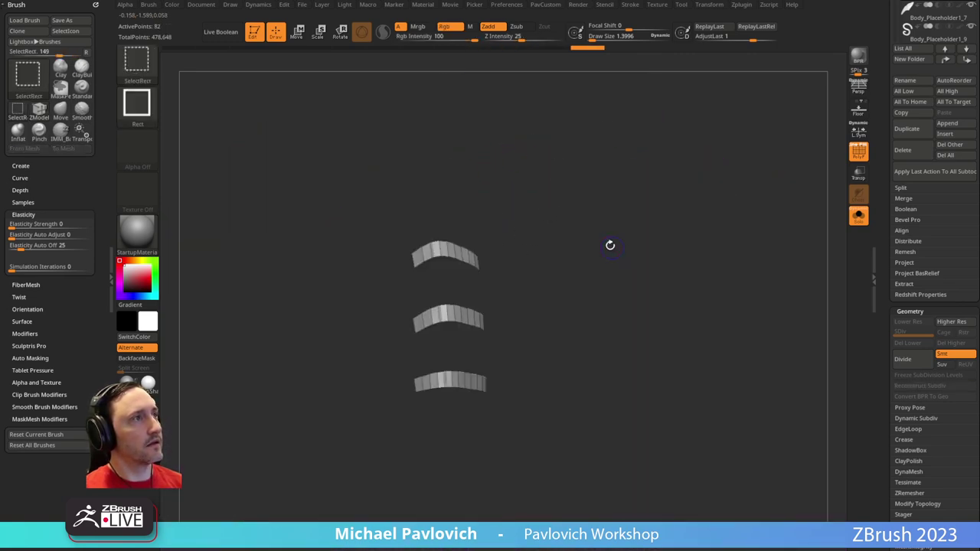
# Delete the duplicate plate's hidden geometry so only the three strips are kept
pyautogui.press('space')
pyautogui.click(583, 221)
pyautogui.moveTo(490, 230); pyautogui.dragTo(459, 238, button='right')
pyautogui.click(457, 240)
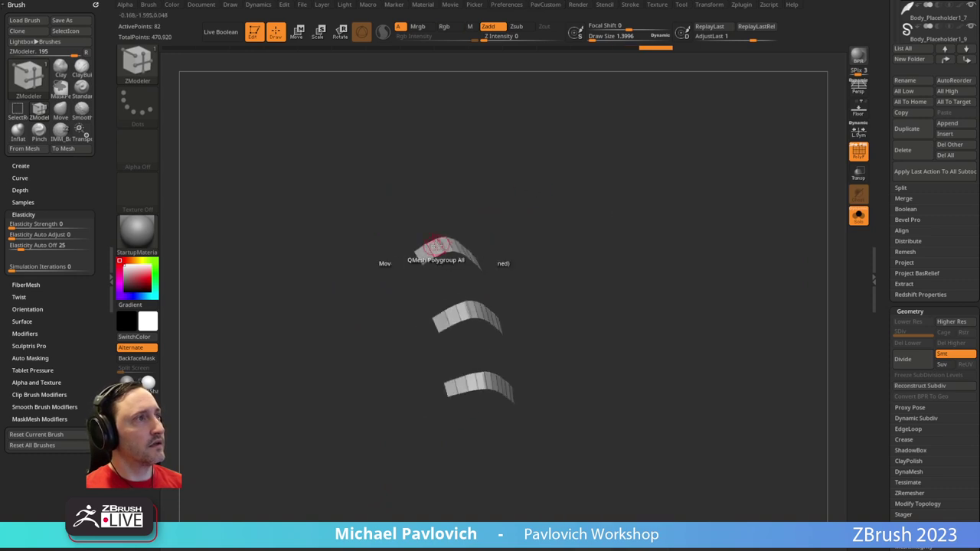
# Uncrease the three strips and extrude them into thick bands with ZModeler QMesh on Polygroup All
pyautogui.keyDown('ctrl'); pyautogui.click(572, 219); pyautogui.keyUp('ctrl')
pyautogui.press('space')
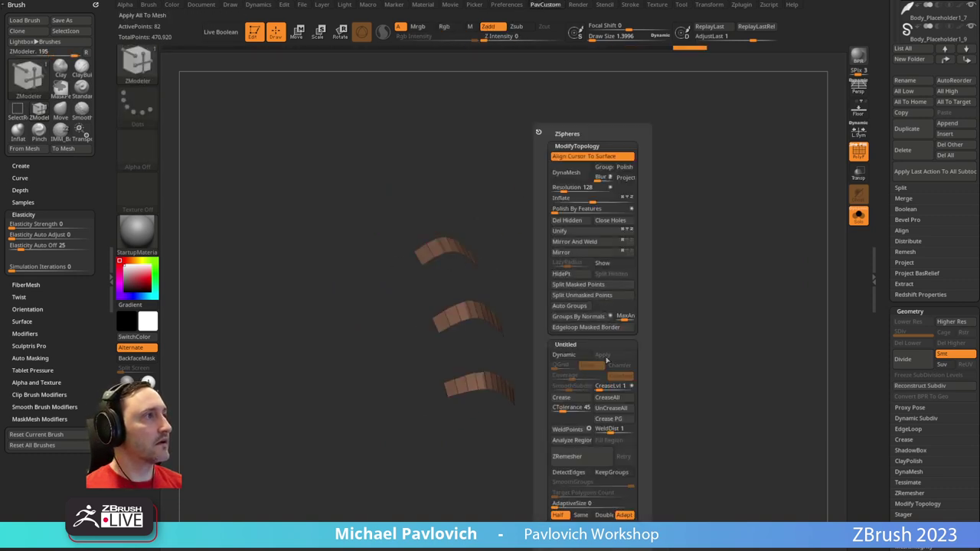
pyautogui.click(610, 409)
pyautogui.moveTo(432, 250); pyautogui.dragTo(437, 225)
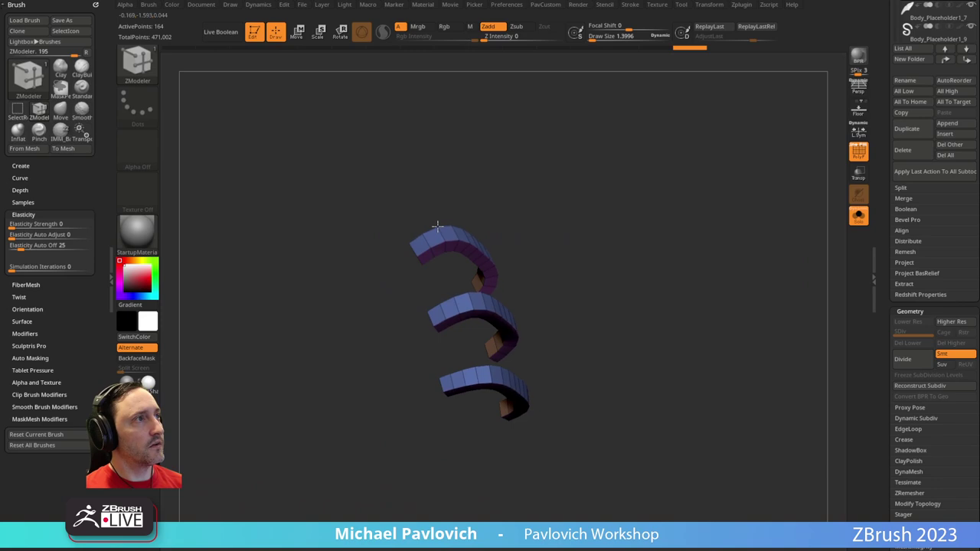
# Turn on dynamic subdivision for the three bands, leave Solo mode and hide the polyframe to view them on the shoulder plate
pyautogui.hotkey('ctrl', 'd')
pyautogui.click(856, 216)
pyautogui.hotkey('shift', 'f')
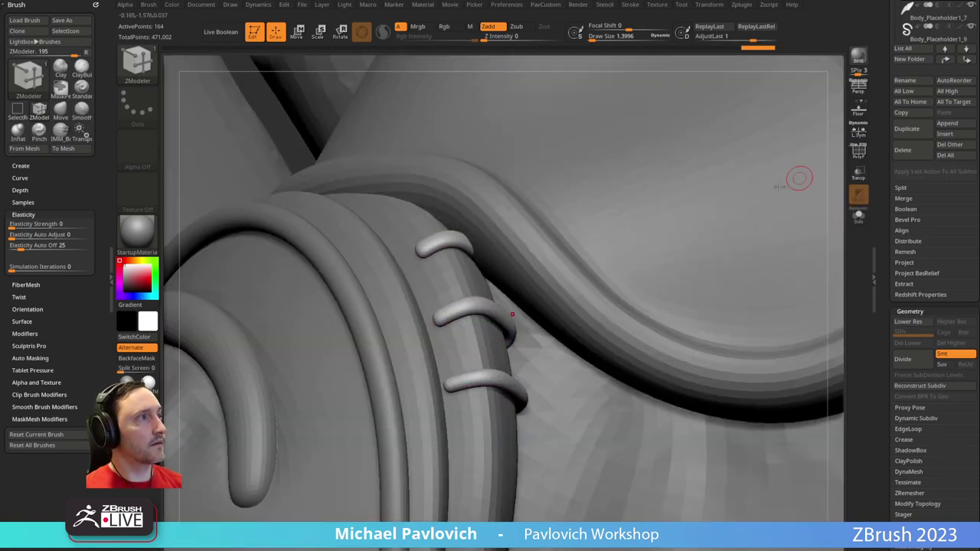
pyautogui.keyDown('ctrl'); pyautogui.moveTo(651, 287); pyautogui.dragTo(638, 225, button='right'); pyautogui.keyUp('ctrl')
pyautogui.press('space')
pyautogui.click(619, 307)
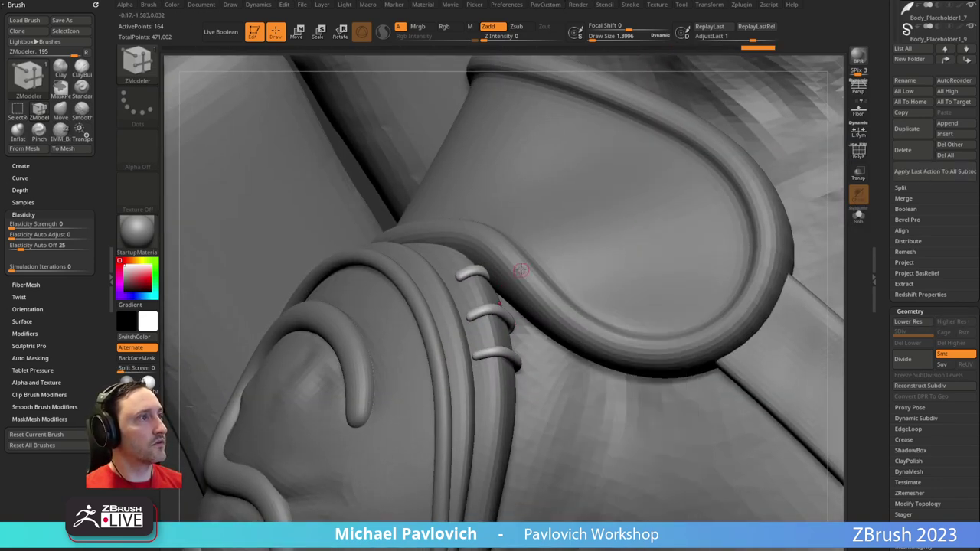
pyautogui.moveTo(590, 306); pyautogui.dragTo(557, 313, button='right')
# Duplicate the middle band with the gizmo and shift the copy's end with the Move brush so it crosses the original at an angle
pyautogui.press('w')
pyautogui.keyDown('ctrl'); pyautogui.click(496, 311); pyautogui.keyUp('ctrl')
pyautogui.moveTo(531, 277)
pyautogui.keyDown('ctrl'); pyautogui.mouseDown()
pyautogui.moveTo(540, 311)
pyautogui.moveTo(531, 280)
pyautogui.mouseUp(); pyautogui.keyUp('ctrl')
pyautogui.press('q')
pyautogui.moveTo(531, 280)
pyautogui.mouseDown(button='right')
pyautogui.moveTo(521, 236)
pyautogui.moveTo(499, 251)
pyautogui.mouseUp(button='right')
pyautogui.press('b')
pyautogui.press('m')
pyautogui.press('v')
pyautogui.press('[')
pyautogui.press('[')
pyautogui.press('[')
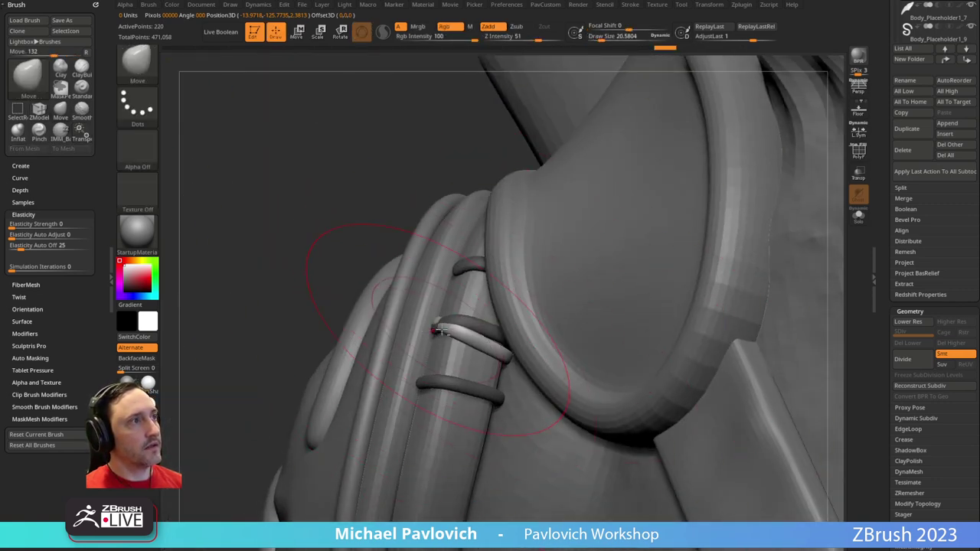
pyautogui.moveTo(440, 327); pyautogui.dragTo(446, 334)
pyautogui.press('[')
pyautogui.press('[')
pyautogui.moveTo(470, 331)
pyautogui.mouseDown(button='right')
pyautogui.moveTo(485, 320)
pyautogui.moveTo(478, 309)
pyautogui.mouseUp(button='right')
# Switch to the plate beneath the bands and subdivide it to level 5
pyautogui.keyDown('alt'); pyautogui.click(475, 306); pyautogui.keyUp('alt')
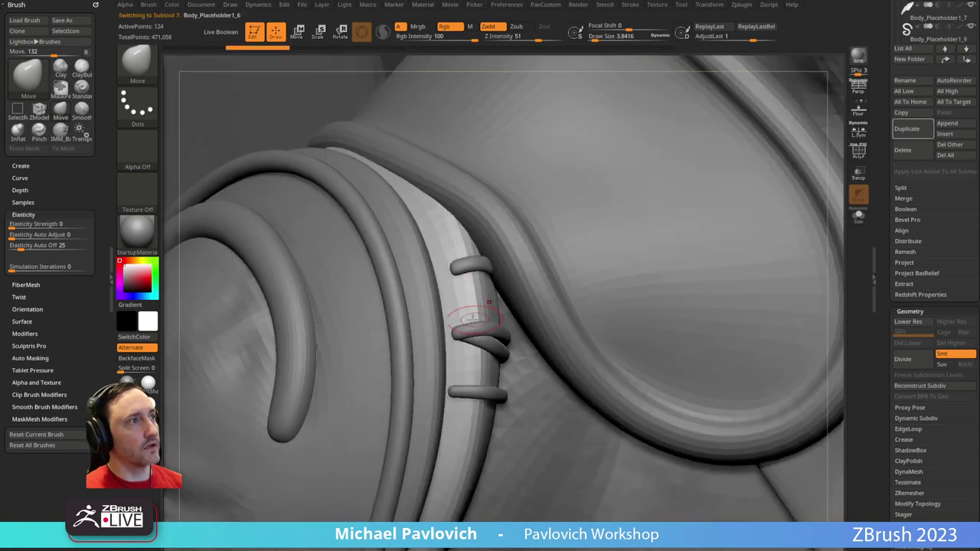
pyautogui.press('3')
pyautogui.click(515, 355)
pyautogui.hotkey('ctrl', 'd')
pyautogui.moveTo(505, 274); pyautogui.dragTo(472, 329, button='right')
# Raise the plate to subdivision level 6 and sculpt dents around the band ends with the Standard brush in ghosted transparency
pyautogui.press('b')
pyautogui.press('s')
pyautogui.press('t')
pyautogui.press('s')
pyautogui.click(858, 174)
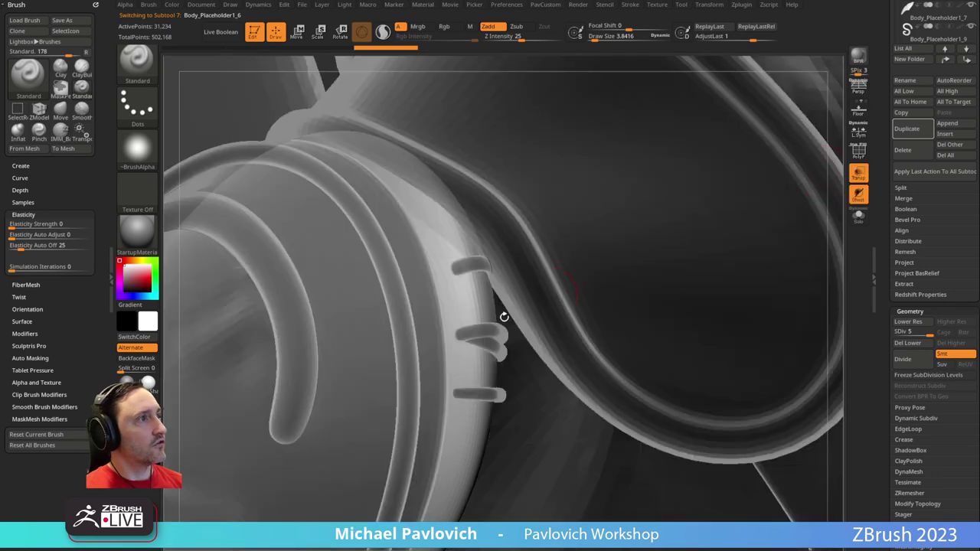
pyautogui.hotkey('ctrl', 'd')
pyautogui.press('s')
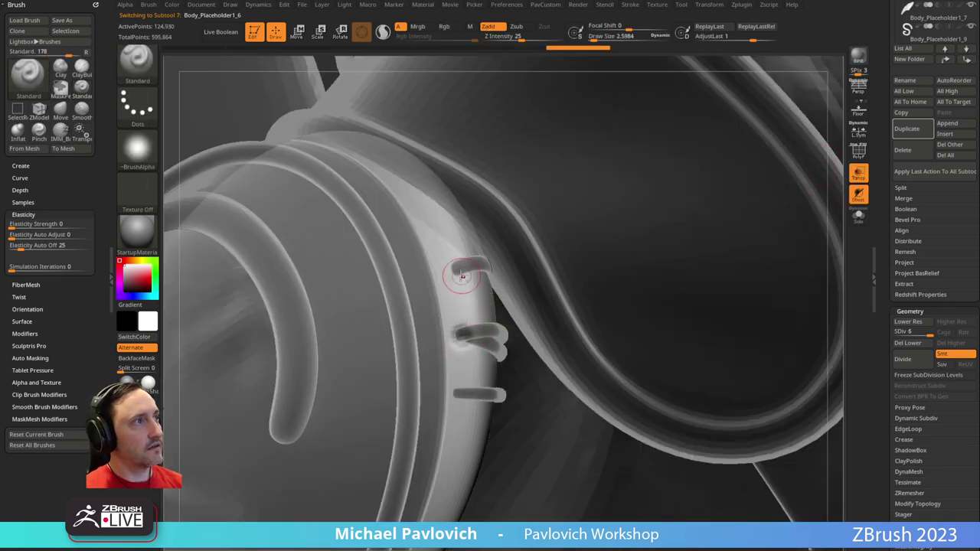
pyautogui.moveTo(462, 275); pyautogui.dragTo(446, 393, button='right')
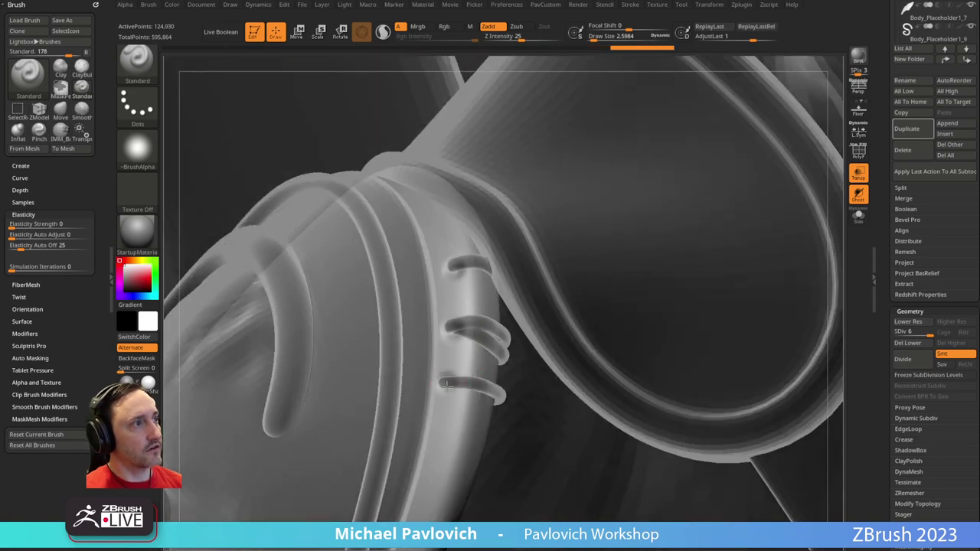
# Return to the bands subtool, turn off transparency and adjust the end of the doubled middle band with the Move brush
pyautogui.keyDown('alt'); pyautogui.click(480, 329); pyautogui.keyUp('alt')
pyautogui.moveTo(523, 265); pyautogui.dragTo(642, 214, button='right')
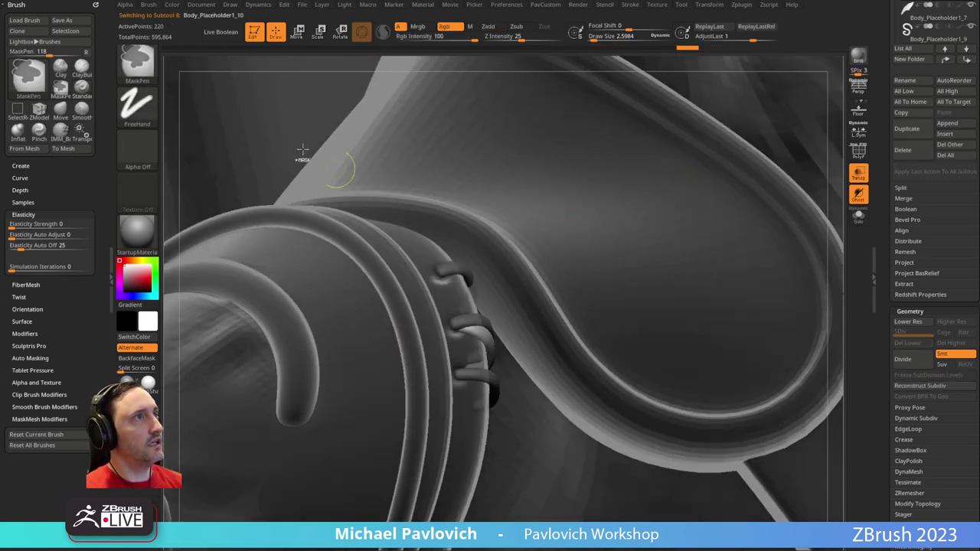
pyautogui.click(858, 173)
pyautogui.click(858, 215)
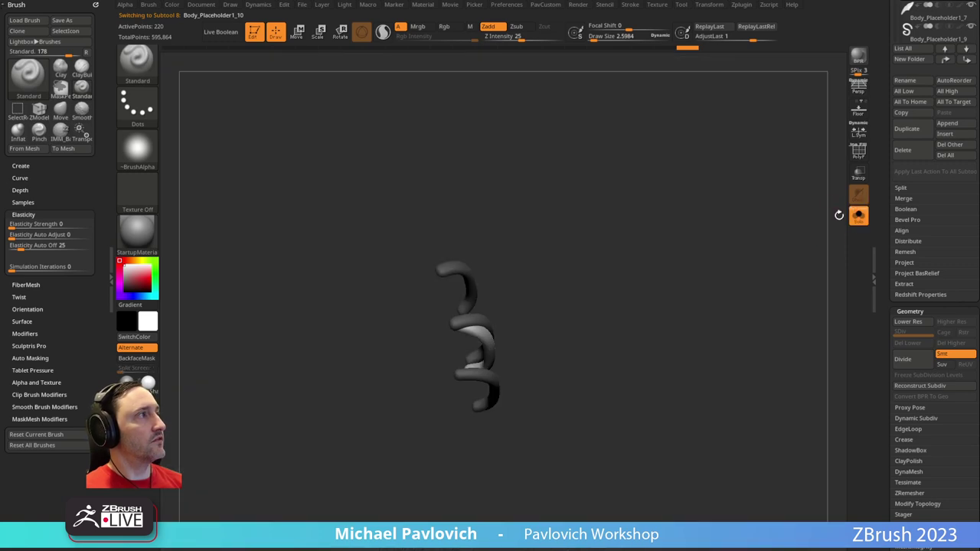
pyautogui.click(858, 216)
pyautogui.moveTo(692, 201); pyautogui.dragTo(567, 246, button='right')
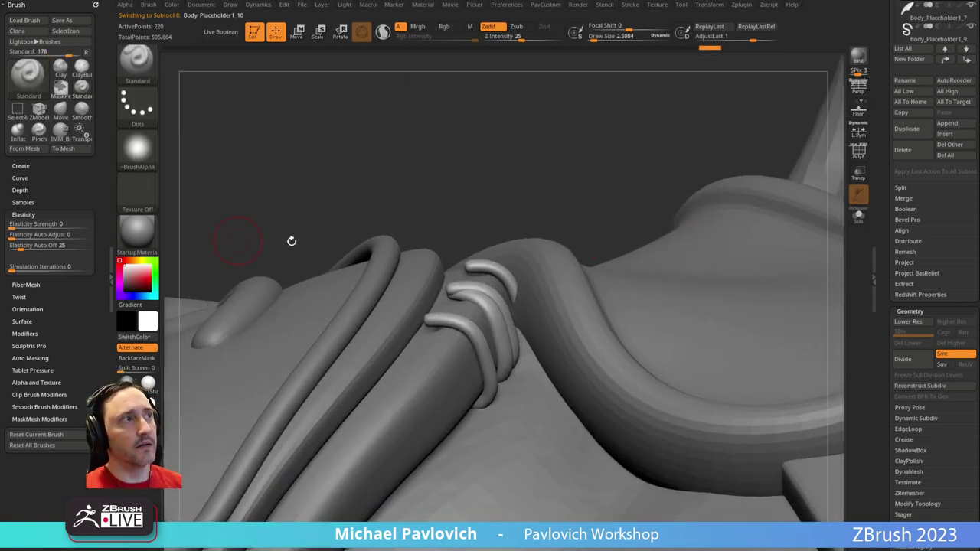
pyautogui.press('b')
pyautogui.press('m')
pyautogui.press('v')
pyautogui.press('space')
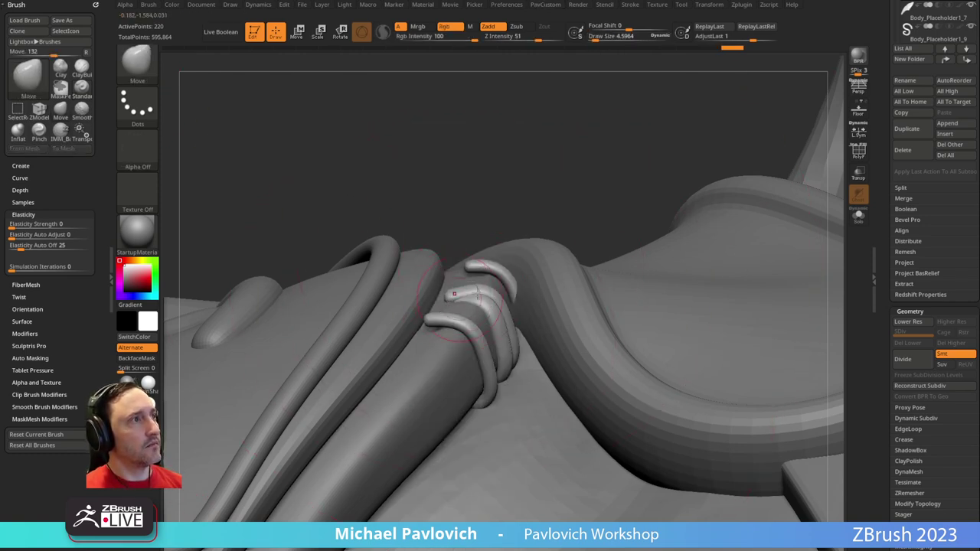
pyautogui.moveTo(446, 302); pyautogui.dragTo(459, 296)
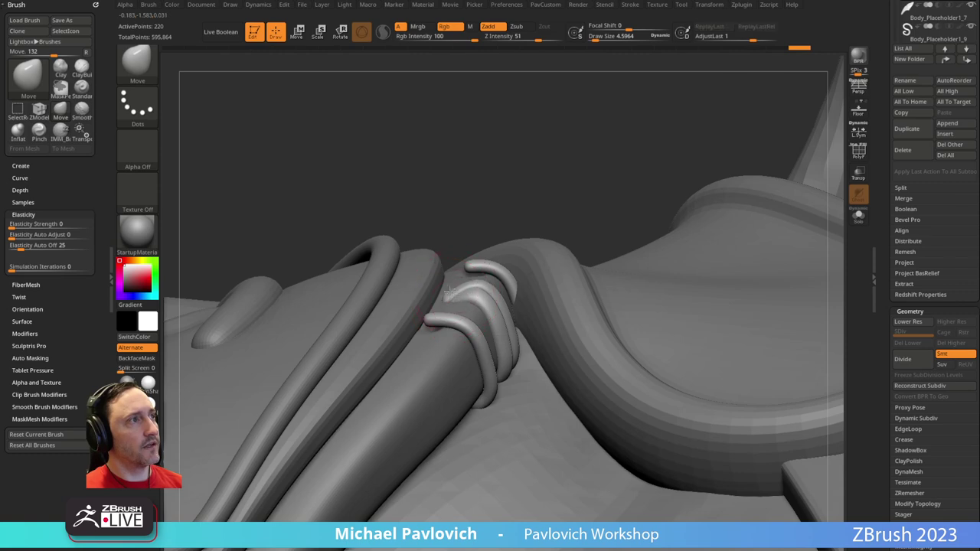
# Delete all subtools of the demonstration goblin and accept the non-undoable operation
pyautogui.moveTo(459, 295); pyautogui.dragTo(465, 352, button='right')
pyautogui.keyDown('ctrl'); pyautogui.moveTo(479, 259); pyautogui.dragTo(408, 256, button='right'); pyautogui.keyUp('ctrl')
pyautogui.moveTo(796, 194)
pyautogui.keyDown('alt'); pyautogui.mouseDown(button='right')
pyautogui.moveTo(735, 215)
pyautogui.moveTo(730, 197)
pyautogui.moveTo(709, 192)
pyautogui.moveTo(757, 199)
pyautogui.moveTo(707, 194)
pyautogui.mouseUp(button='right'); pyautogui.keyUp('alt')
pyautogui.press('b')
pyautogui.press('s')
pyautogui.press('t')
pyautogui.click(945, 155)
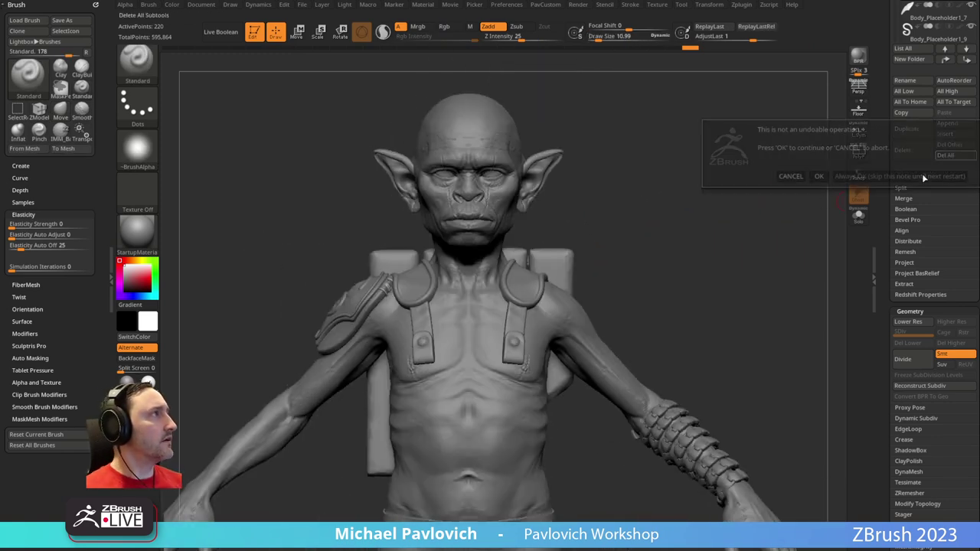
pyautogui.click(763, 175)
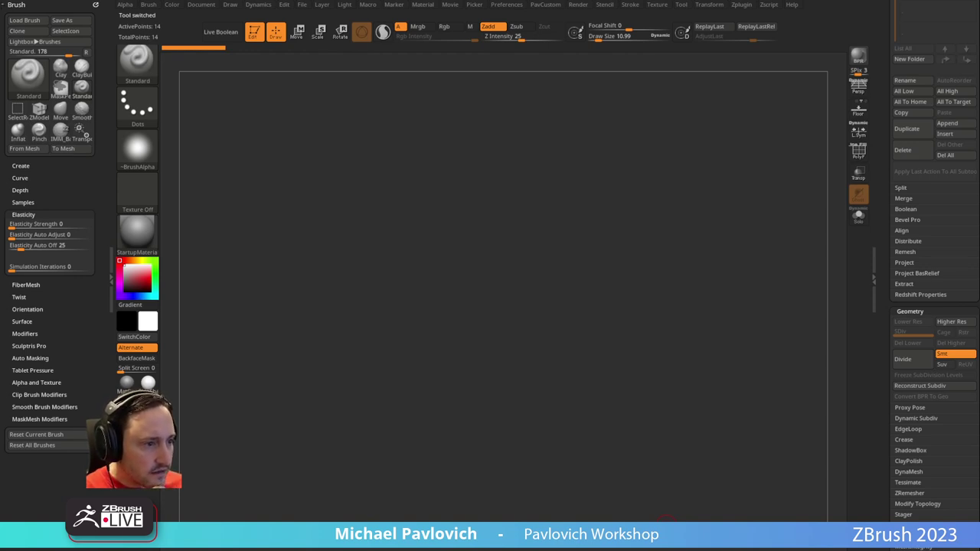
# Check the textured goblin in Character Creator, return to ZBrush and examine the finished gear's loincloth and chest belt emblems
pyautogui.hotkey('alt', 'Tab')
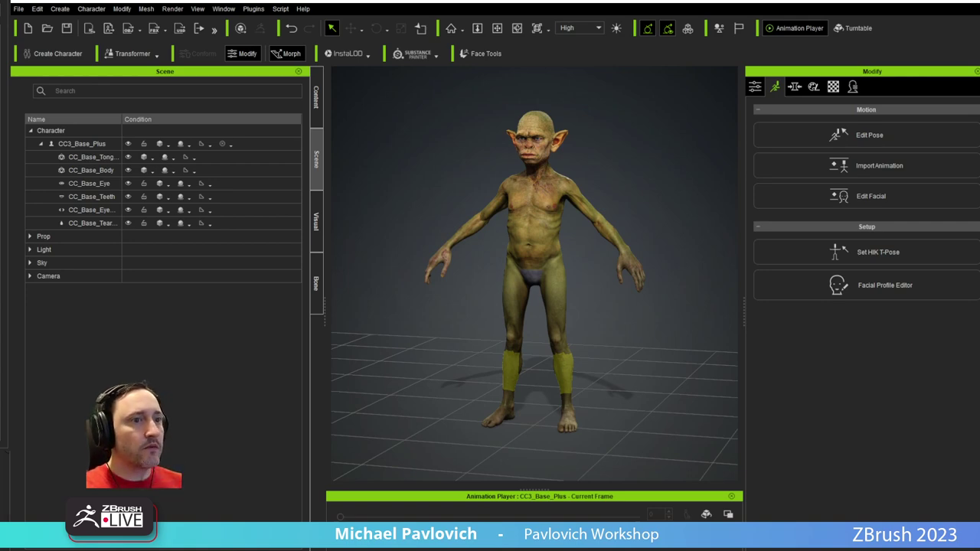
pyautogui.hotkey('alt', 'Tab')
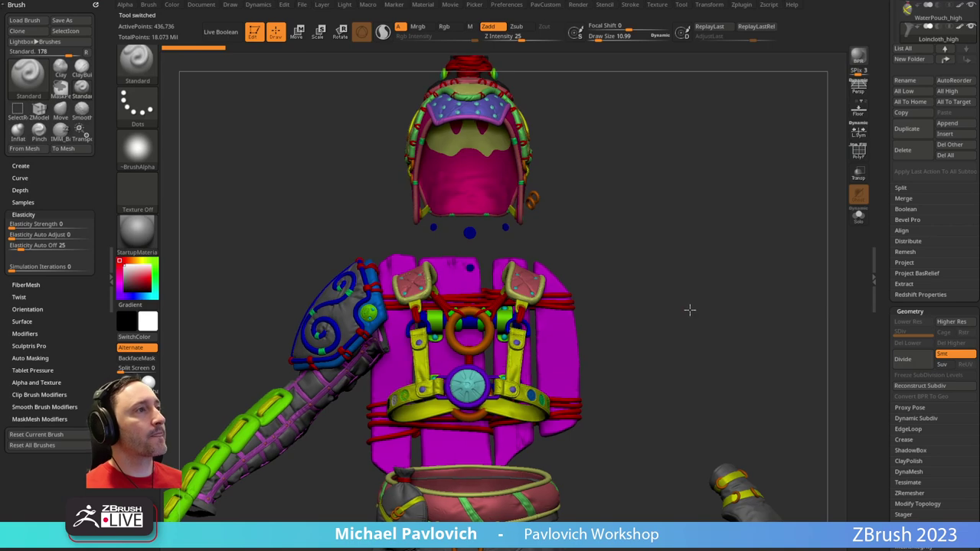
pyautogui.moveTo(882, 184); pyautogui.dragTo(882, 543)
pyautogui.keyDown('shift'); pyautogui.click(960, 219); pyautogui.keyUp('shift')
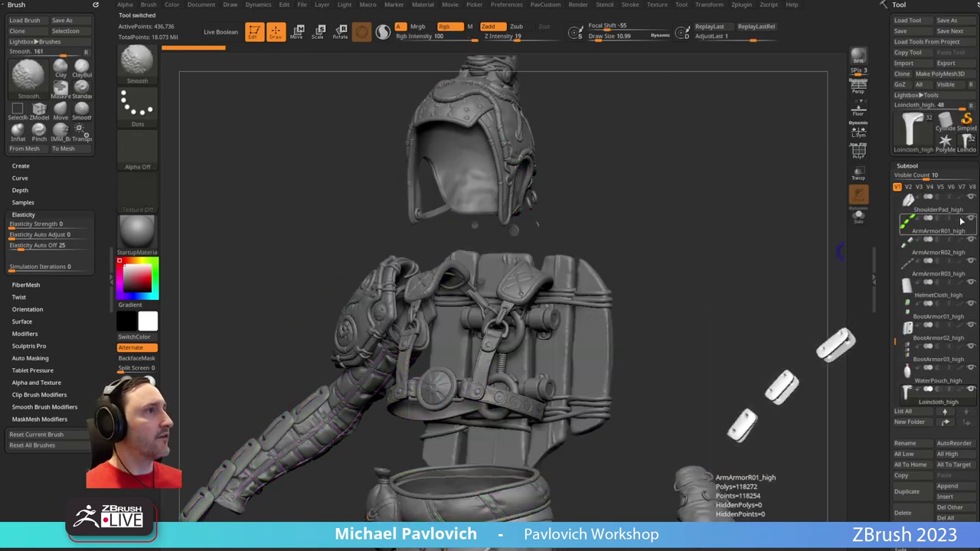
pyautogui.press('f')
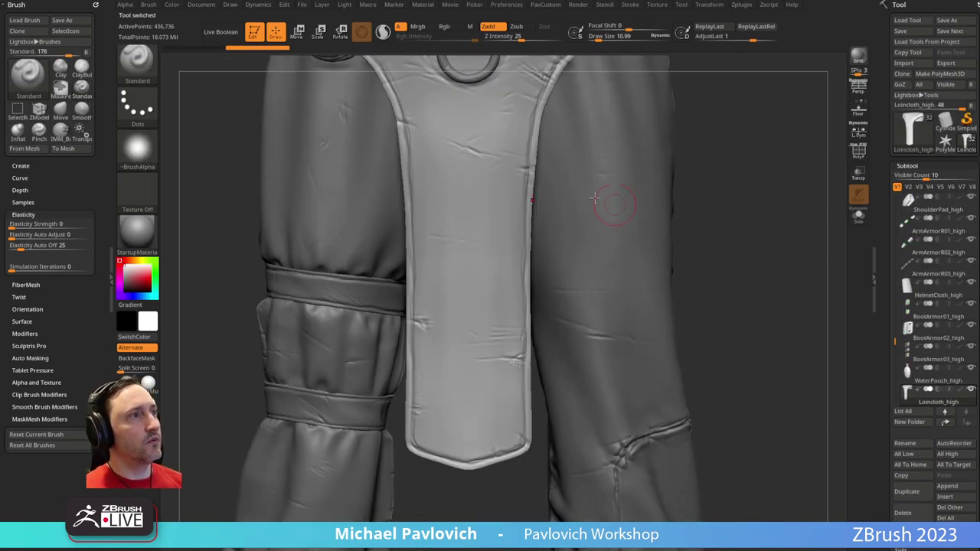
pyautogui.keyDown('alt'); pyautogui.moveTo(507, 165); pyautogui.dragTo(520, 442, button='right'); pyautogui.keyUp('alt')
pyautogui.moveTo(487, 194)
pyautogui.keyDown('alt'); pyautogui.mouseDown(button='right')
pyautogui.moveTo(518, 306)
pyautogui.moveTo(521, 449)
pyautogui.mouseUp(button='right'); pyautogui.keyUp('alt')
pyautogui.moveTo(435, 184)
pyautogui.keyDown('alt'); pyautogui.mouseDown(button='right')
pyautogui.moveTo(469, 298)
pyautogui.moveTo(563, 287)
pyautogui.moveTo(557, 350)
pyautogui.mouseUp(button='right'); pyautogui.keyUp('alt')
pyautogui.keyDown('alt'); pyautogui.moveTo(649, 201); pyautogui.dragTo(493, 289, button='right'); pyautogui.keyUp('alt')
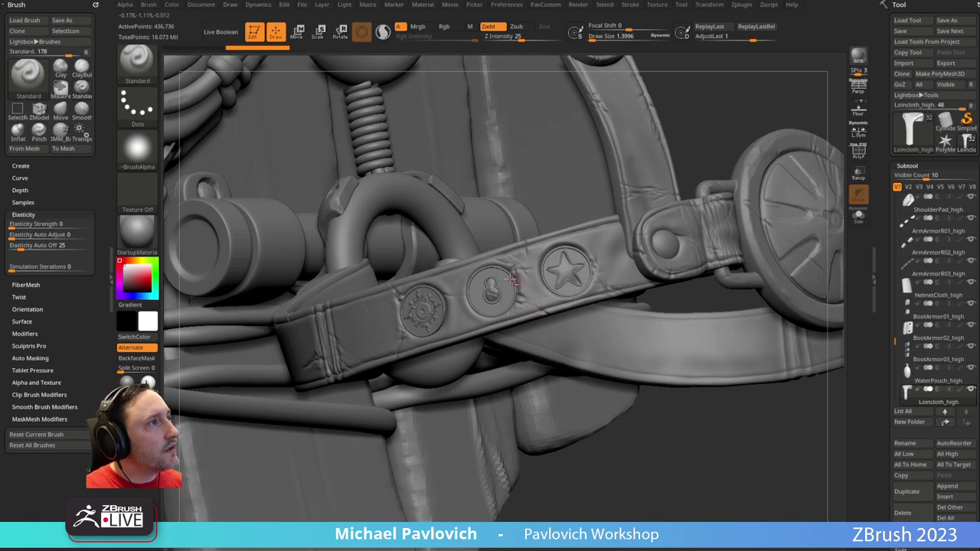
pyautogui.keyDown('alt'); pyautogui.click(515, 282); pyautogui.keyUp('alt')
pyautogui.moveTo(650, 256); pyautogui.dragTo(551, 240, button='right')
pyautogui.keyDown('alt'); pyautogui.moveTo(803, 264); pyautogui.dragTo(566, 286, button='right'); pyautogui.keyUp('alt')
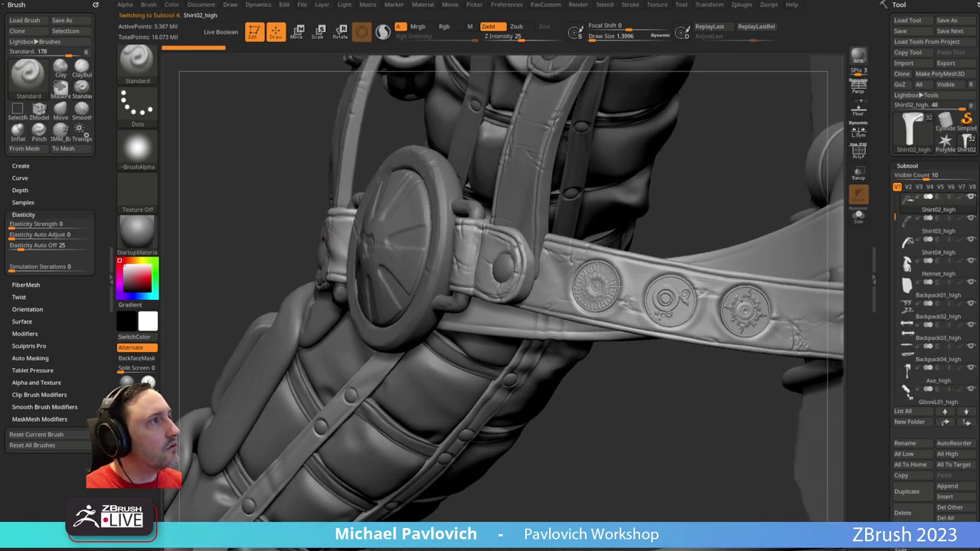
# Examine the finished chest harness, its buckle and the backpack pieces from several angles
pyautogui.moveTo(622, 225); pyautogui.dragTo(448, 265, button='right')
pyautogui.moveTo(528, 250); pyautogui.dragTo(568, 207, button='right')
pyautogui.moveTo(563, 224); pyautogui.dragTo(546, 224)
pyautogui.keyDown('alt'); pyautogui.click(544, 192); pyautogui.keyUp('alt')
pyautogui.moveTo(660, 164)
pyautogui.mouseDown(button='right')
pyautogui.moveTo(691, 216)
pyautogui.moveTo(685, 279)
pyautogui.mouseUp(button='right')
pyautogui.keyDown('alt'); pyautogui.click(511, 241); pyautogui.keyUp('alt')
pyautogui.moveTo(667, 220); pyautogui.dragTo(749, 239, button='right')
pyautogui.keyDown('alt'); pyautogui.click(586, 228); pyautogui.keyUp('alt')
# Hide Backpack01_high, Backpack02_high and Backpack04_high to inspect the harness and the gear behind them
pyautogui.click(971, 304)
pyautogui.keyDown('alt'); pyautogui.click(656, 234); pyautogui.keyUp('alt')
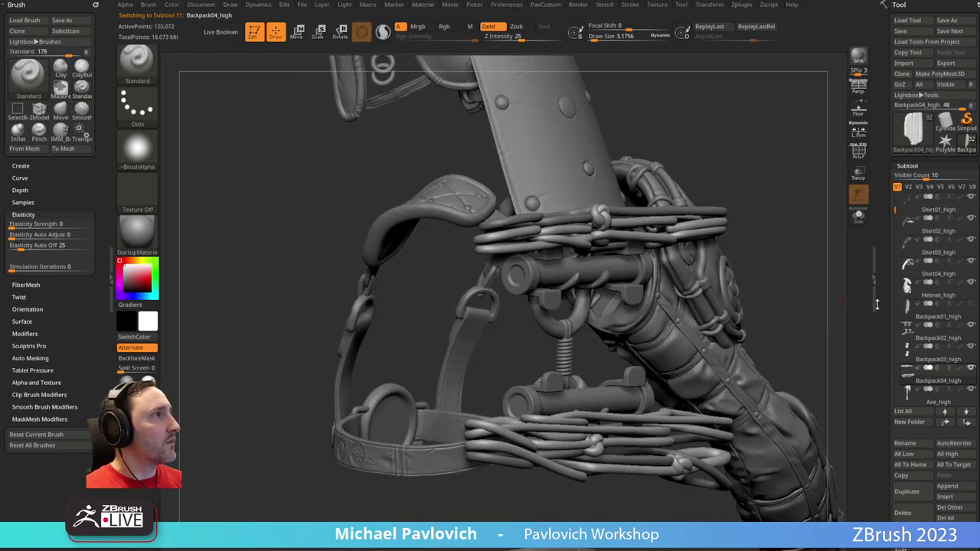
pyautogui.click(936, 363)
pyautogui.keyDown('alt'); pyautogui.moveTo(715, 234); pyautogui.dragTo(656, 235, button='right'); pyautogui.keyUp('alt')
pyautogui.click(970, 325)
pyautogui.click(946, 355)
pyautogui.moveTo(724, 220)
pyautogui.mouseDown(button='right')
pyautogui.moveTo(767, 221)
pyautogui.moveTo(752, 221)
pyautogui.moveTo(713, 275)
pyautogui.moveTo(714, 206)
pyautogui.moveTo(699, 182)
pyautogui.moveTo(763, 219)
pyautogui.moveTo(728, 208)
pyautogui.moveTo(728, 252)
pyautogui.moveTo(686, 251)
pyautogui.moveTo(775, 182)
pyautogui.moveTo(592, 474)
pyautogui.mouseUp(button='right')
# Examine the helmet's straps and trim and the shoulder pad's scrolls, wrinkles and bindings up close
pyautogui.press('s')
pyautogui.keyDown('alt'); pyautogui.click(551, 277); pyautogui.keyUp('alt')
pyautogui.keyDown('ctrl'); pyautogui.moveTo(713, 223); pyautogui.dragTo(461, 218, button='right'); pyautogui.keyUp('ctrl')
pyautogui.moveTo(691, 250); pyautogui.dragTo(419, 289, button='right')
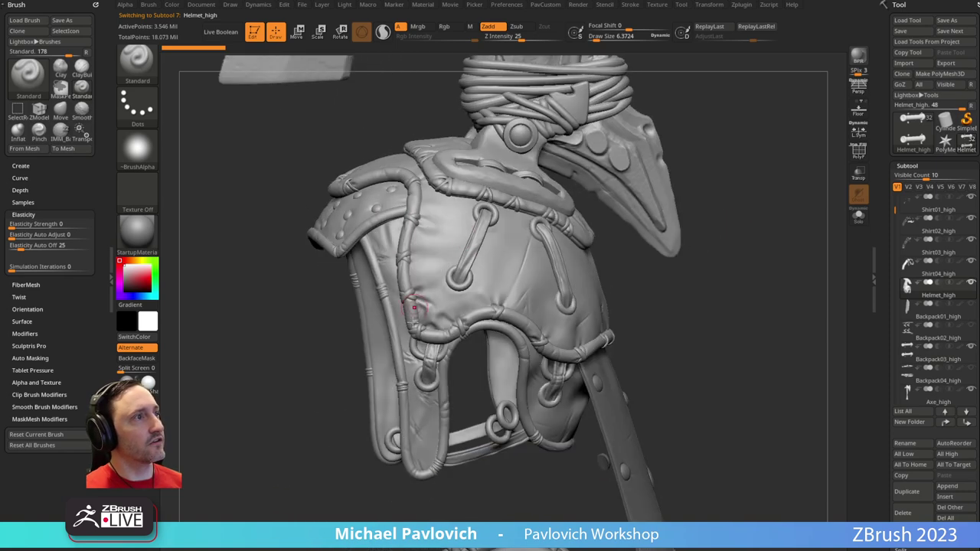
pyautogui.moveTo(721, 244); pyautogui.dragTo(381, 272, button='right')
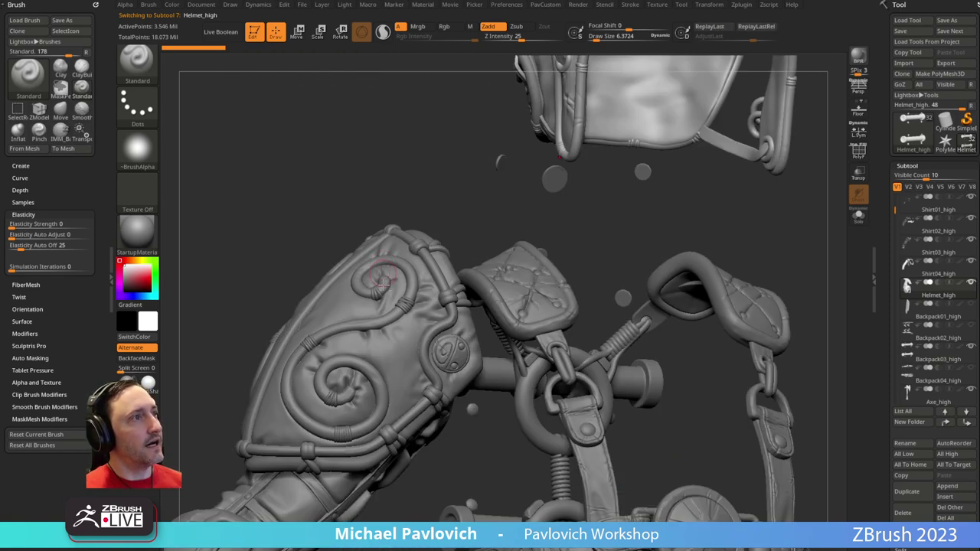
pyautogui.moveTo(310, 192); pyautogui.dragTo(349, 195, button='right')
pyautogui.keyDown('ctrl'); pyautogui.moveTo(436, 213); pyautogui.dragTo(490, 306, button='right'); pyautogui.keyUp('ctrl')
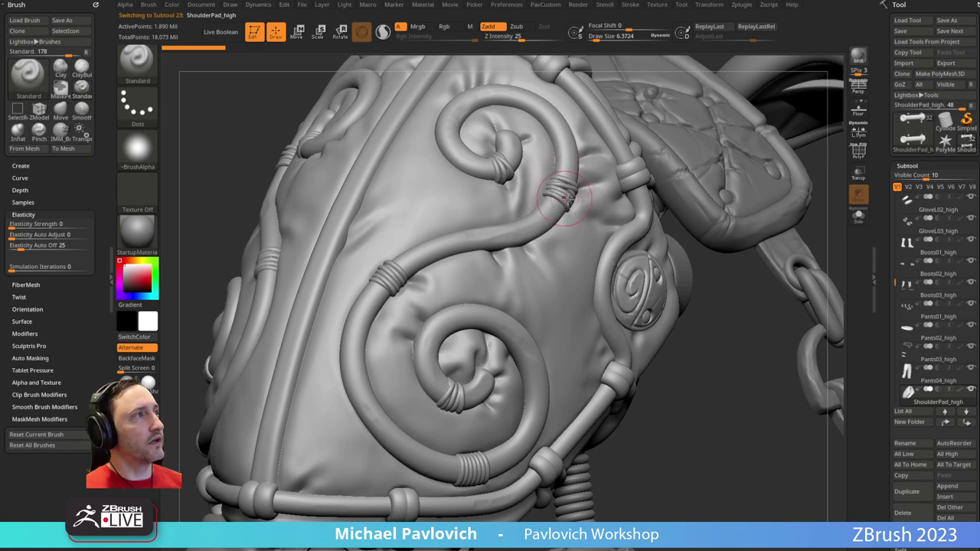
pyautogui.moveTo(520, 256); pyautogui.dragTo(436, 239, button='right')
pyautogui.keyDown('alt'); pyautogui.moveTo(368, 297); pyautogui.dragTo(480, 265, button='right'); pyautogui.keyUp('alt')
# Delete the forearm armour subtools ArmArmorR02_high, ArmArmorR03_high and ArmArmorR01_high so the padded sleeve is bare
pyautogui.keyDown('alt'); pyautogui.click(459, 259); pyautogui.keyUp('alt')
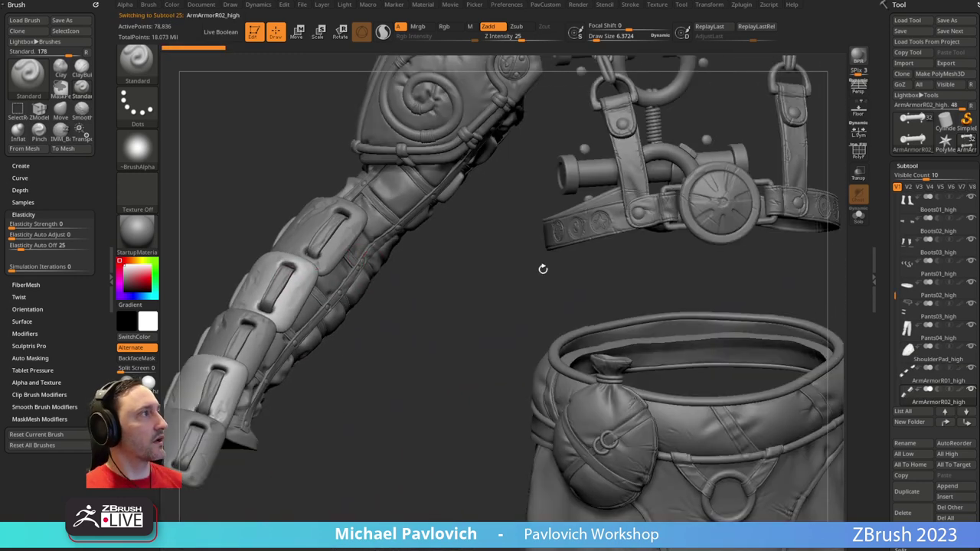
pyautogui.moveTo(498, 313); pyautogui.dragTo(870, 436, button='right')
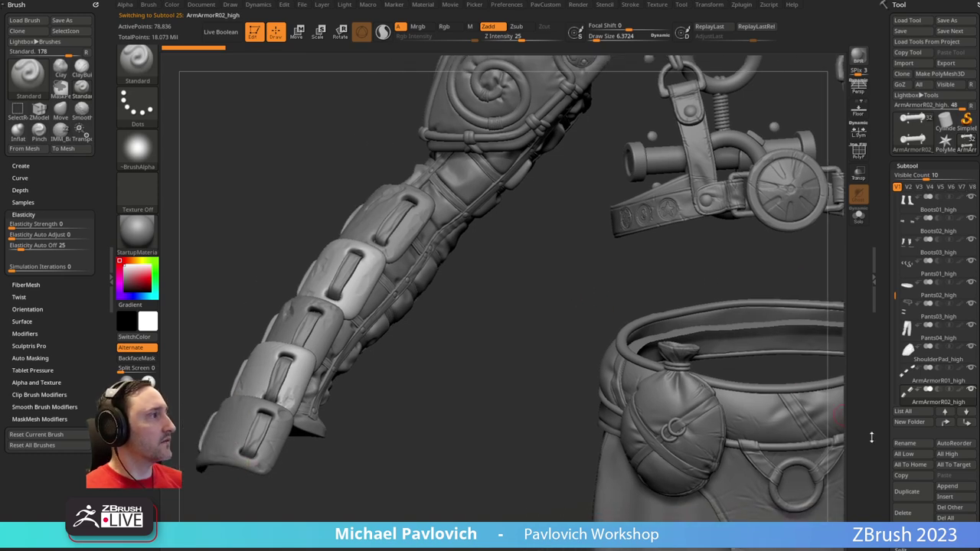
pyautogui.click(908, 514)
pyautogui.press('Return')
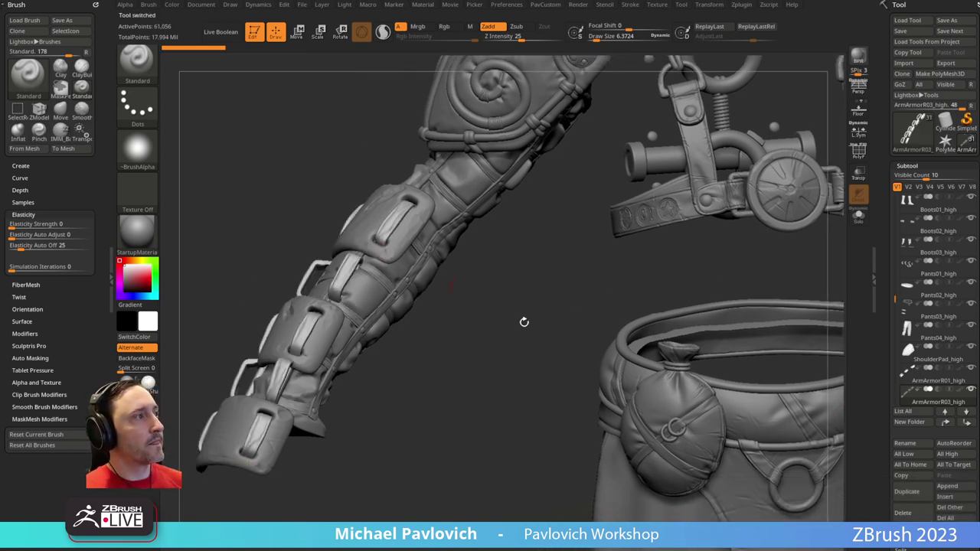
pyautogui.click(902, 514)
pyautogui.press('Return')
pyautogui.keyDown('alt'); pyautogui.click(388, 226); pyautogui.keyUp('alt')
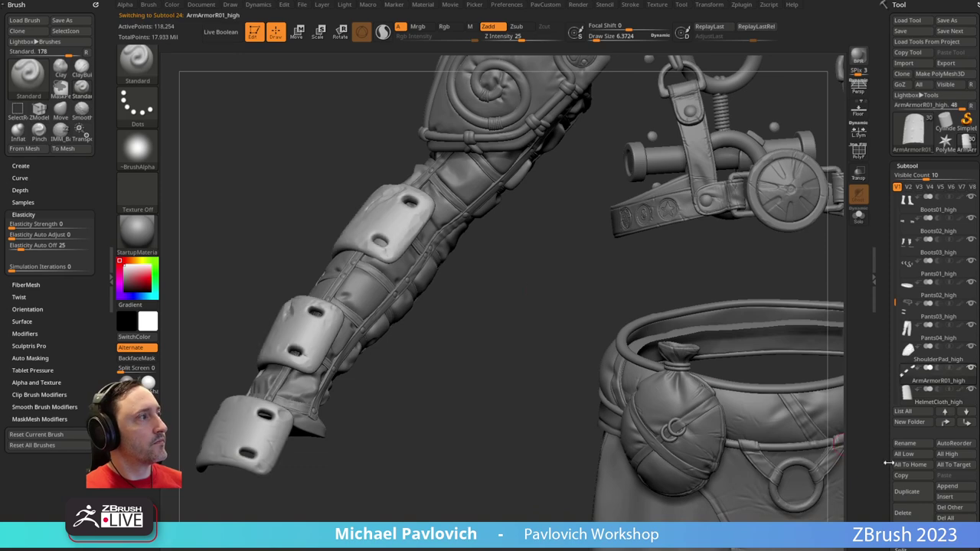
pyautogui.press('Return')
# Show all subtools again and switch to the padded sleeve Shirt02_high
pyautogui.click(969, 370)
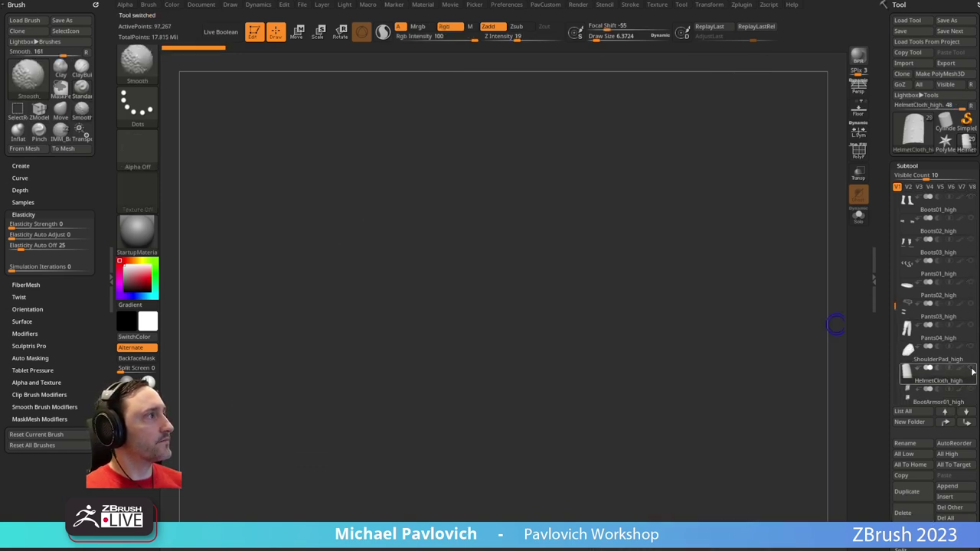
pyautogui.click(970, 371)
pyautogui.moveTo(886, 322); pyautogui.dragTo(831, 303)
pyautogui.moveTo(474, 375); pyautogui.dragTo(559, 364)
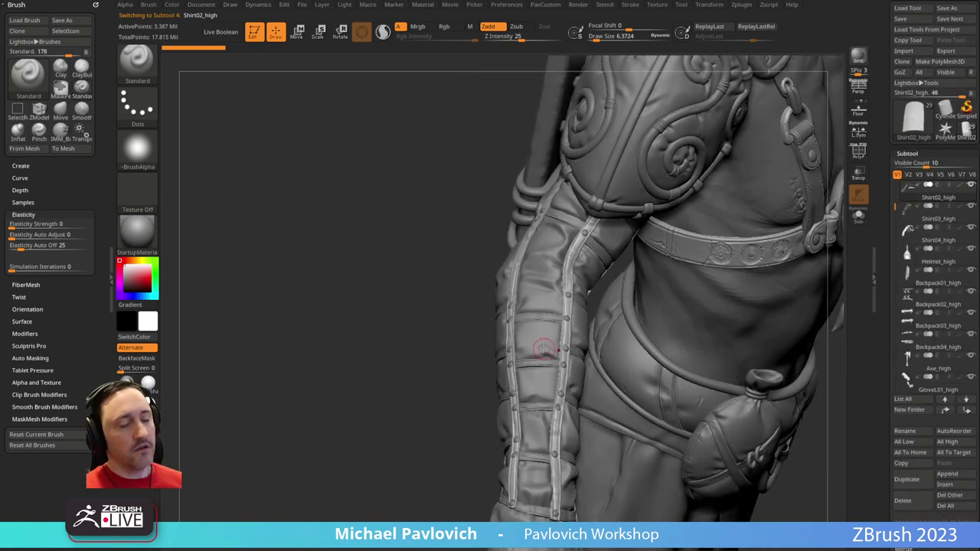
# Insert a Cube from the IMM Base Primitives brush on the upper sleeve and flatten it into a thin plate beside the arm
pyautogui.press('b')
pyautogui.press('i')
pyautogui.press('p')
pyautogui.press('m')
pyautogui.click(596, 374)
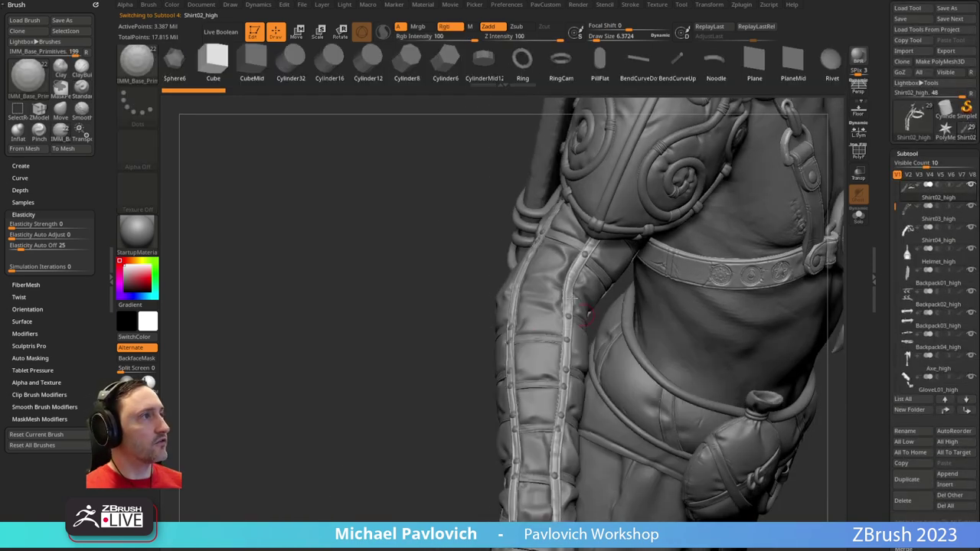
pyautogui.moveTo(544, 286); pyautogui.dragTo(538, 263)
pyautogui.moveTo(466, 260); pyautogui.dragTo(547, 245)
pyautogui.press('w')
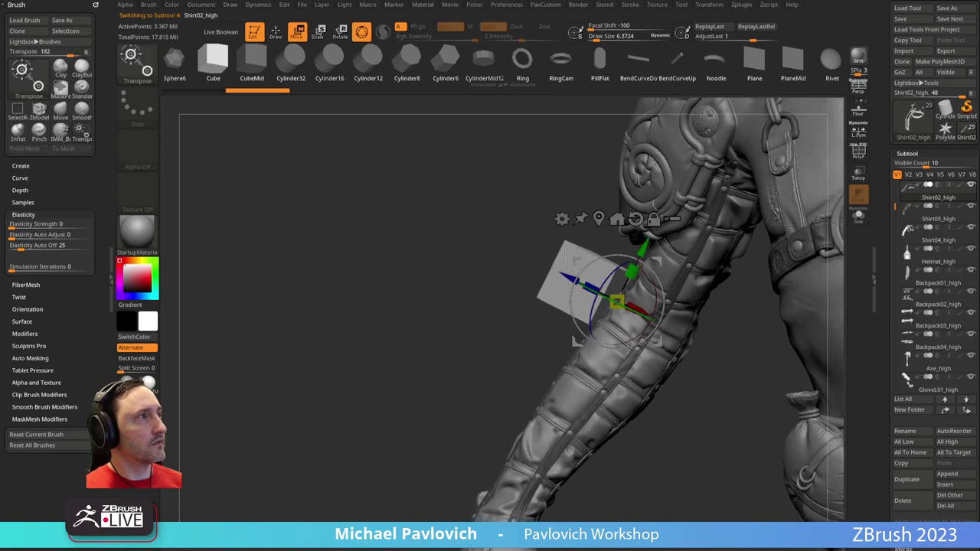
pyautogui.moveTo(589, 289); pyautogui.dragTo(612, 299)
# Split the thin plate from the sleeve by its masked points and isolate it in Solo mode
pyautogui.press('q')
pyautogui.press('`')
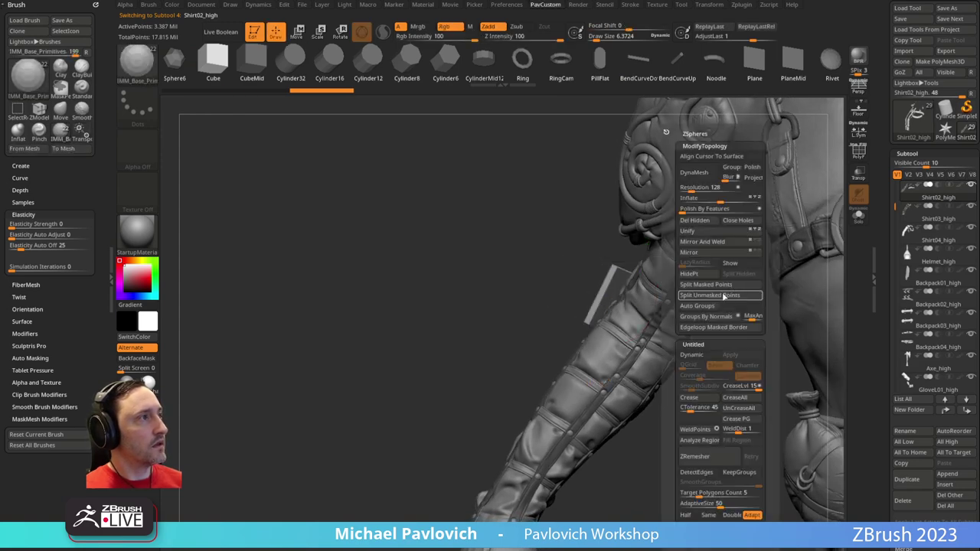
pyautogui.click(722, 286)
pyautogui.click(858, 215)
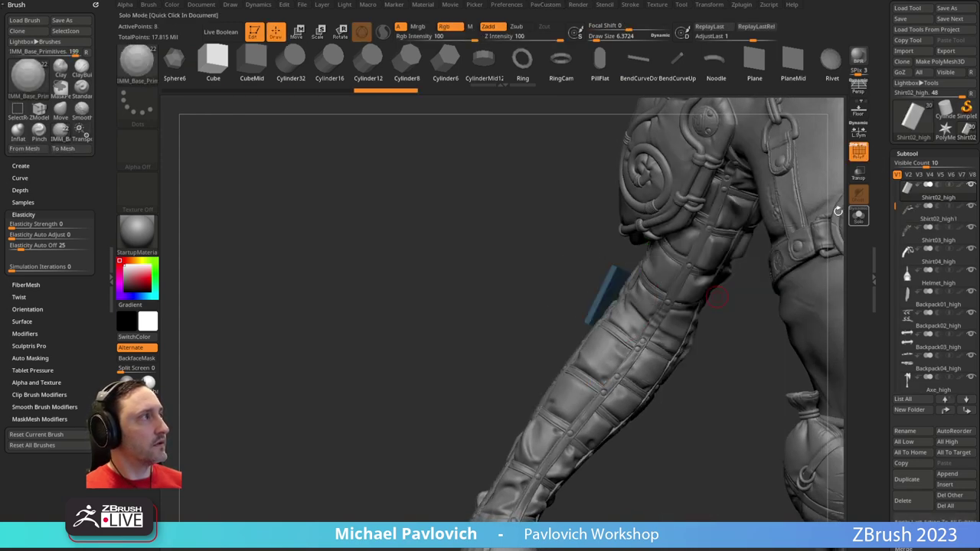
pyautogui.moveTo(649, 267); pyautogui.dragTo(707, 267)
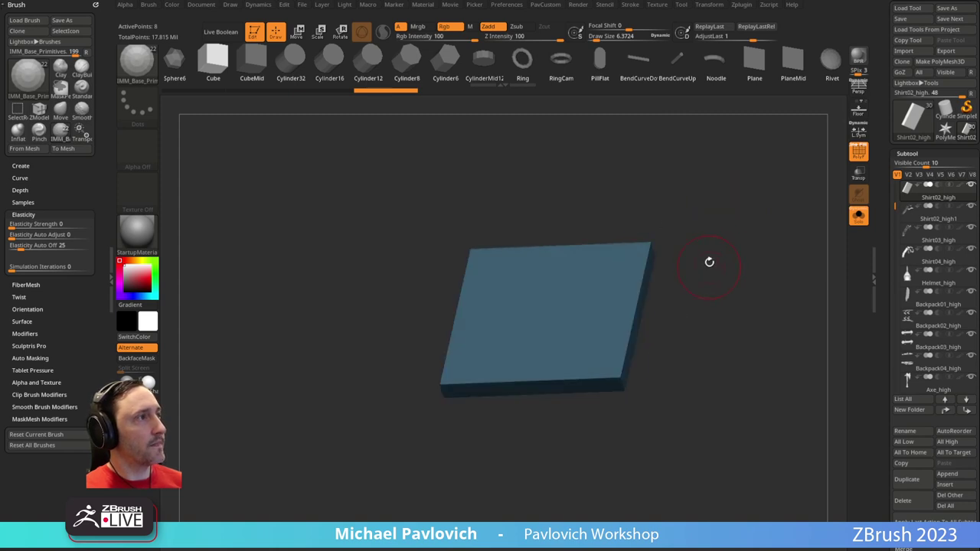
# Subdivide the isolated plate three times with subdivision smoothing off and delete its lower subdivision levels
pyautogui.press('space')
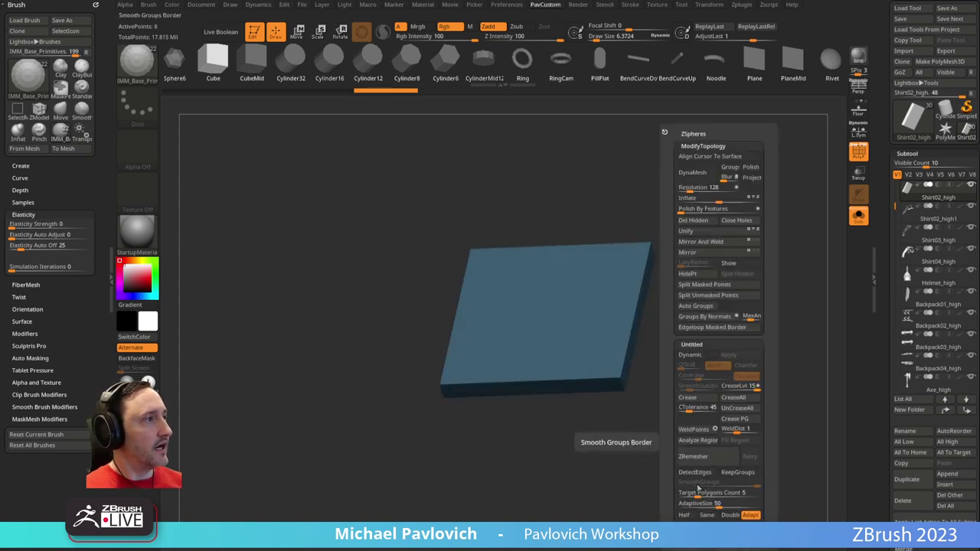
pyautogui.moveTo(885, 365); pyautogui.dragTo(891, 249)
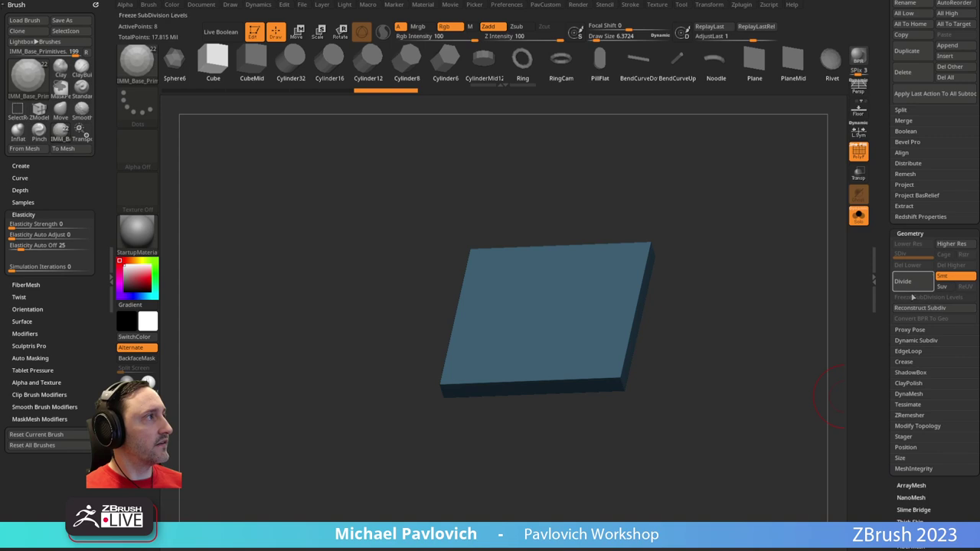
pyautogui.click(943, 277)
pyautogui.click(923, 283)
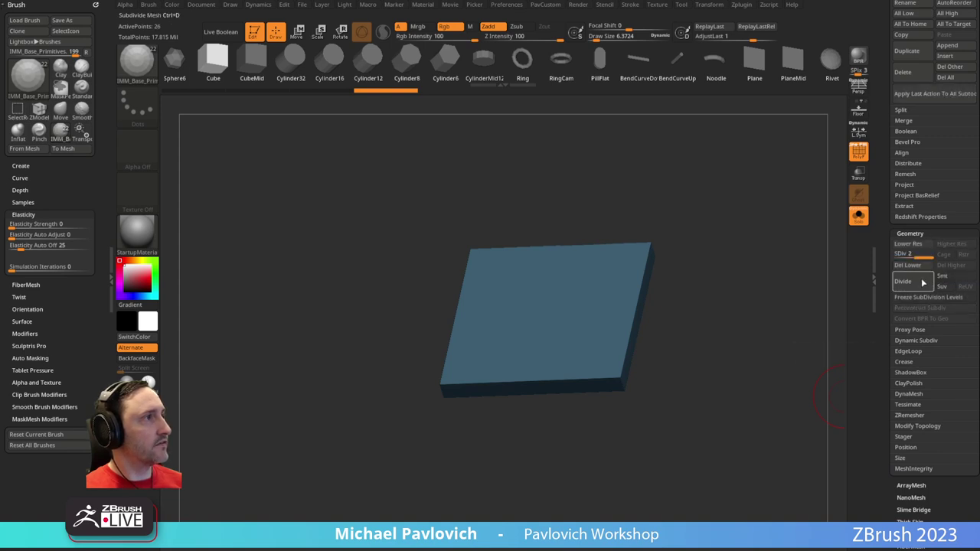
pyautogui.click(922, 266)
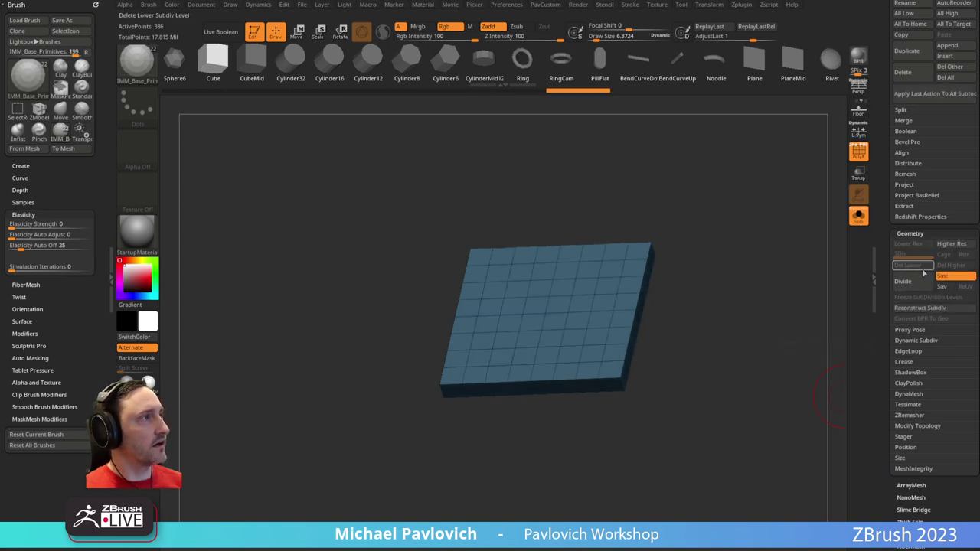
# Try to remove the extra edge loops running around the plate's thickness with the ZModeler brush
pyautogui.moveTo(735, 297); pyautogui.dragTo(768, 376, button='right')
pyautogui.press('b')
pyautogui.press('z')
pyautogui.press('m')
pyautogui.moveTo(571, 317)
pyautogui.mouseDown(button='right')
pyautogui.moveTo(760, 361)
pyautogui.moveTo(681, 320)
pyautogui.mouseUp(button='right')
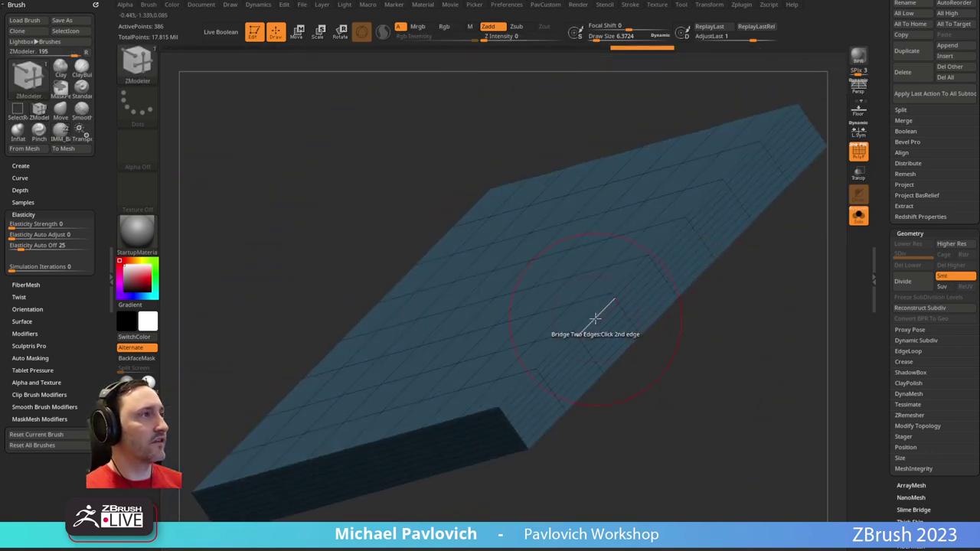
pyautogui.press('space')
pyautogui.click(571, 249)
pyautogui.keyDown('alt'); pyautogui.click(598, 313); pyautogui.keyUp('alt')
pyautogui.keyDown('alt'); pyautogui.click(613, 328); pyautogui.keyUp('alt')
pyautogui.keyDown('alt'); pyautogui.click(618, 333); pyautogui.keyUp('alt')
pyautogui.keyDown('alt'); pyautogui.click(622, 337); pyautogui.keyUp('alt')
pyautogui.keyDown('alt'); pyautogui.click(623, 342); pyautogui.keyUp('alt')
pyautogui.keyDown('ctrl'); pyautogui.moveTo(672, 339); pyautogui.dragTo(660, 324, button='right'); pyautogui.keyUp('ctrl')
pyautogui.moveTo(660, 325); pyautogui.dragTo(723, 354, button='right')
pyautogui.press('ctrl')
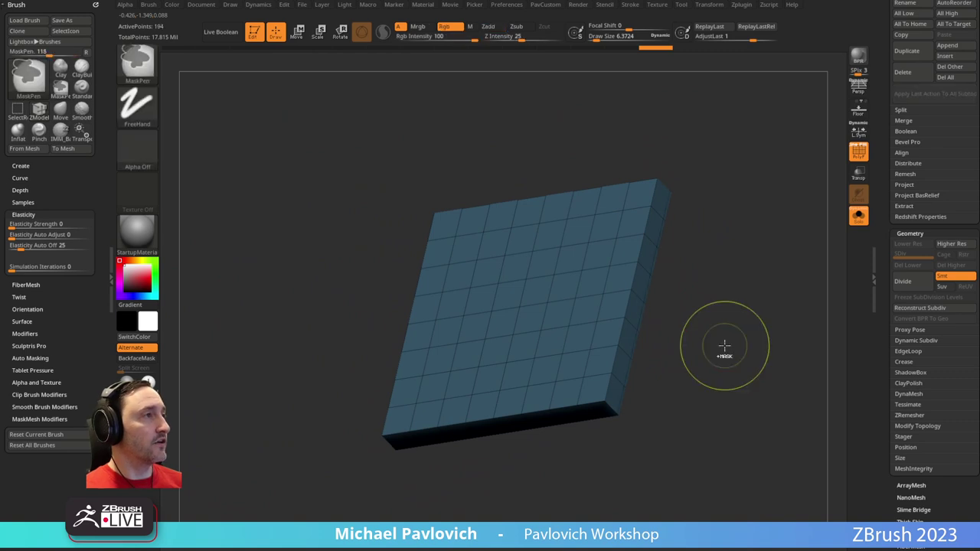
pyautogui.hotkey('ctrl', 'z')
pyautogui.hotkey('ctrl', 'z')
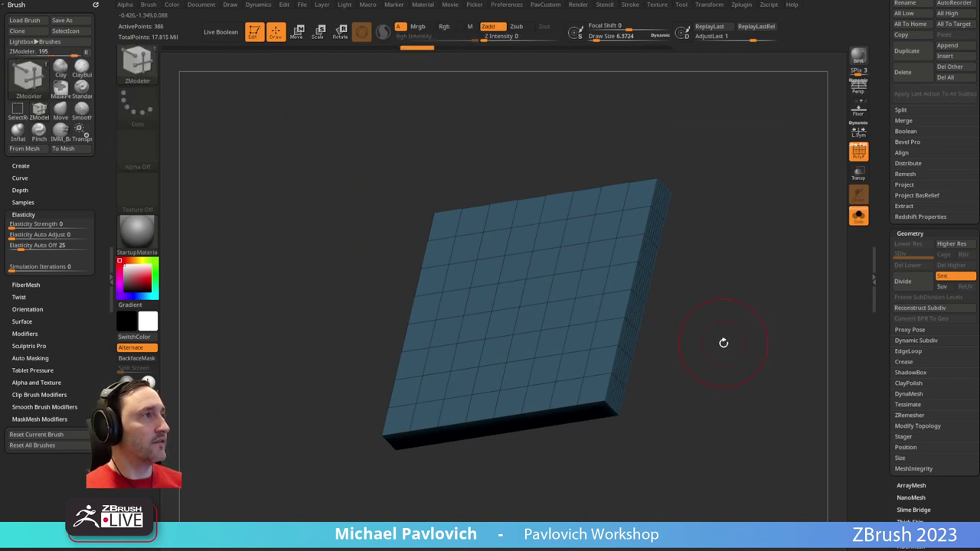
# ZRemesh the plate with DetectEdges, Half, Adapt and adaptive size 0, and show the surrounding subtools again
pyautogui.press('space')
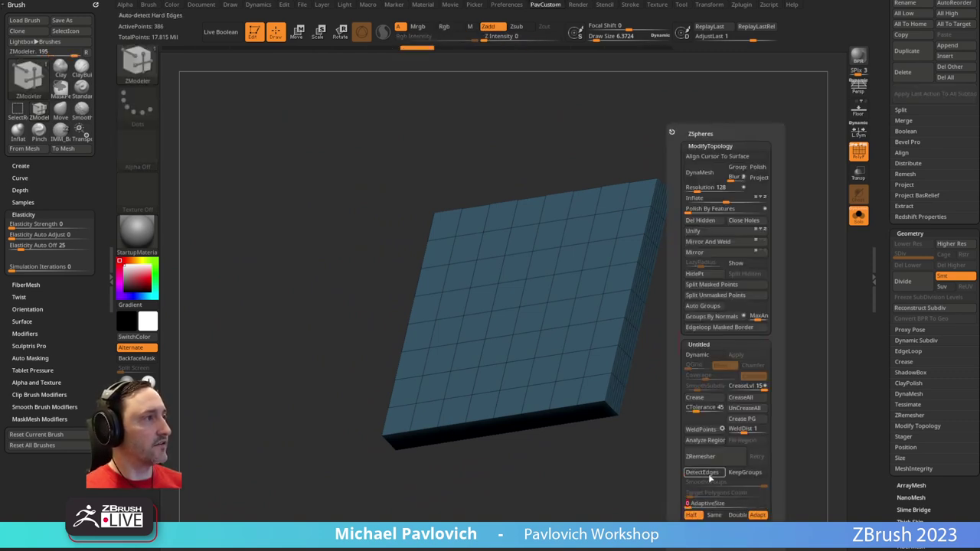
pyautogui.moveTo(708, 333); pyautogui.dragTo(765, 252, button='right')
pyautogui.press('w')
pyautogui.click(858, 215)
# Bend the plate into an arc over the upper sleeve with the Bend Curve deformer
pyautogui.keyDown('alt'); pyautogui.moveTo(591, 246); pyautogui.dragTo(605, 279, button='right'); pyautogui.keyUp('alt')
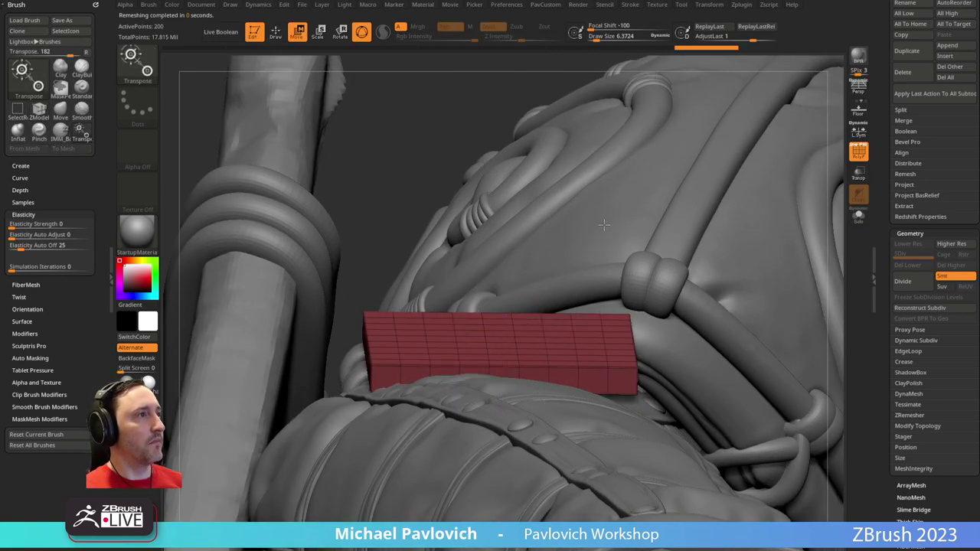
pyautogui.moveTo(601, 223); pyautogui.dragTo(630, 237, button='right')
pyautogui.moveTo(671, 335); pyautogui.dragTo(545, 285, button='right')
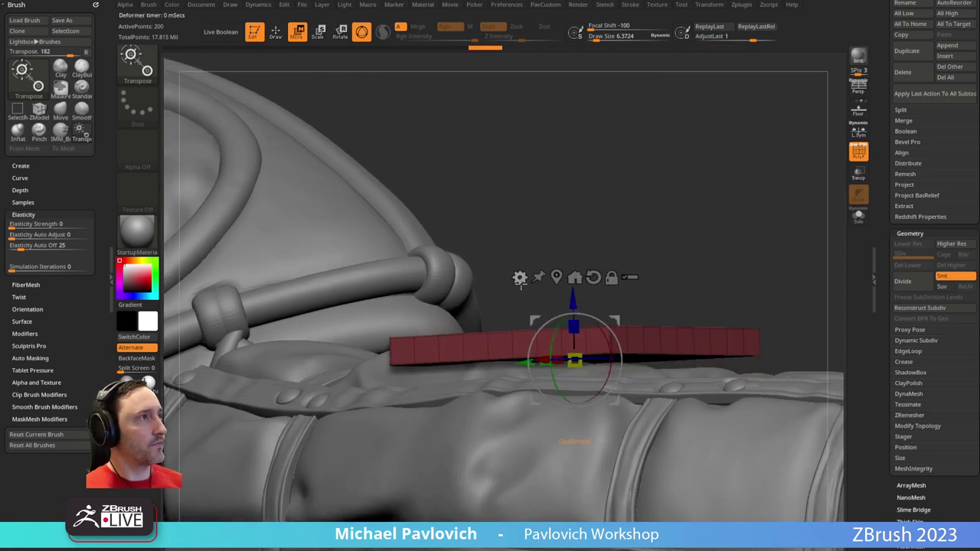
pyautogui.click(519, 277)
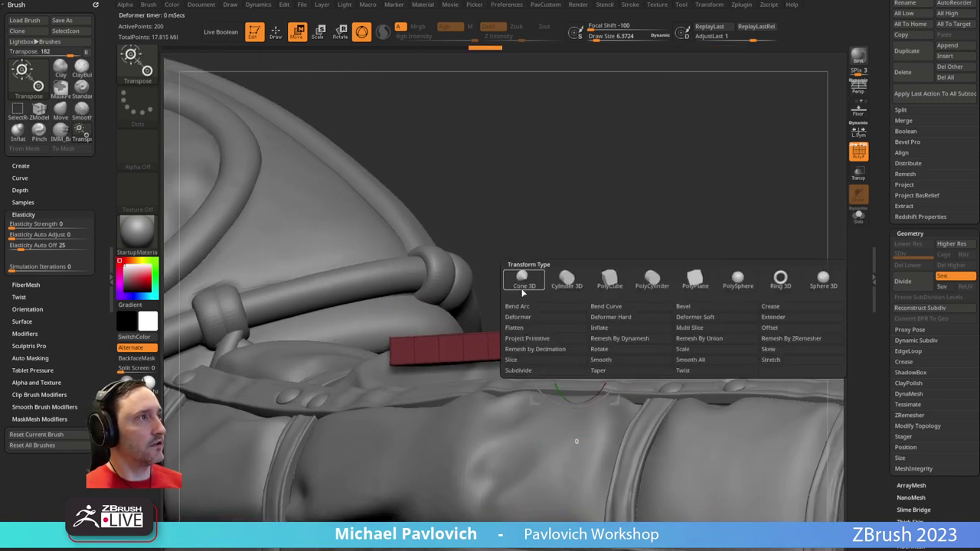
pyautogui.click(595, 307)
pyautogui.moveTo(684, 242); pyautogui.dragTo(570, 337, button='right')
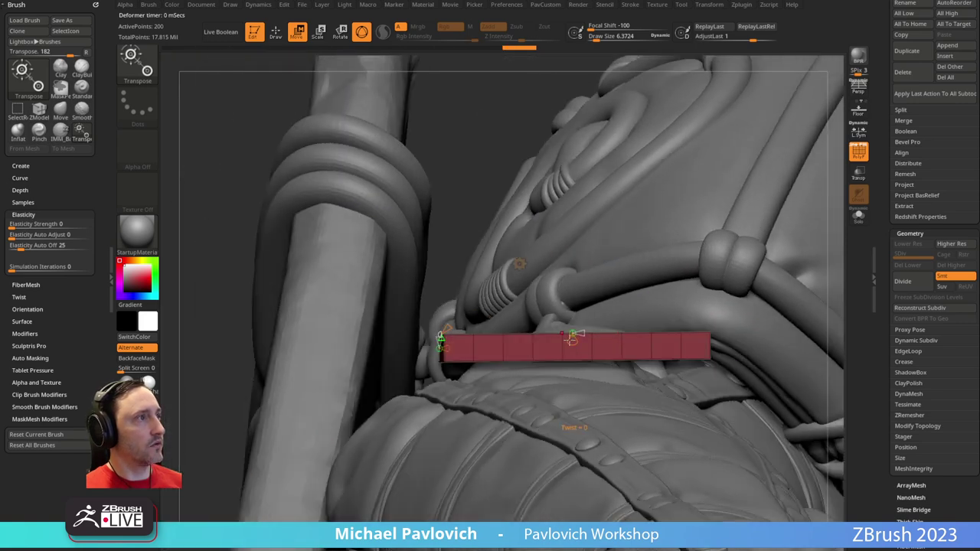
pyautogui.moveTo(572, 335); pyautogui.dragTo(572, 363)
pyautogui.moveTo(541, 288); pyautogui.dragTo(623, 289, button='right')
pyautogui.press('w')
pyautogui.moveTo(704, 303); pyautogui.dragTo(707, 301)
# Cut four two-polygon-wide strap slots through the curved plate near its corners with ZModeler
pyautogui.press('q')
pyautogui.moveTo(744, 236)
pyautogui.mouseDown(button='right')
pyautogui.moveTo(656, 306)
pyautogui.moveTo(666, 343)
pyautogui.moveTo(526, 240)
pyautogui.moveTo(448, 252)
pyautogui.moveTo(584, 254)
pyautogui.moveTo(582, 268)
pyautogui.mouseUp(button='right')
pyautogui.press('s')
pyautogui.moveTo(579, 277); pyautogui.dragTo(574, 277)
pyautogui.moveTo(582, 241); pyautogui.dragTo(590, 273, button='right')
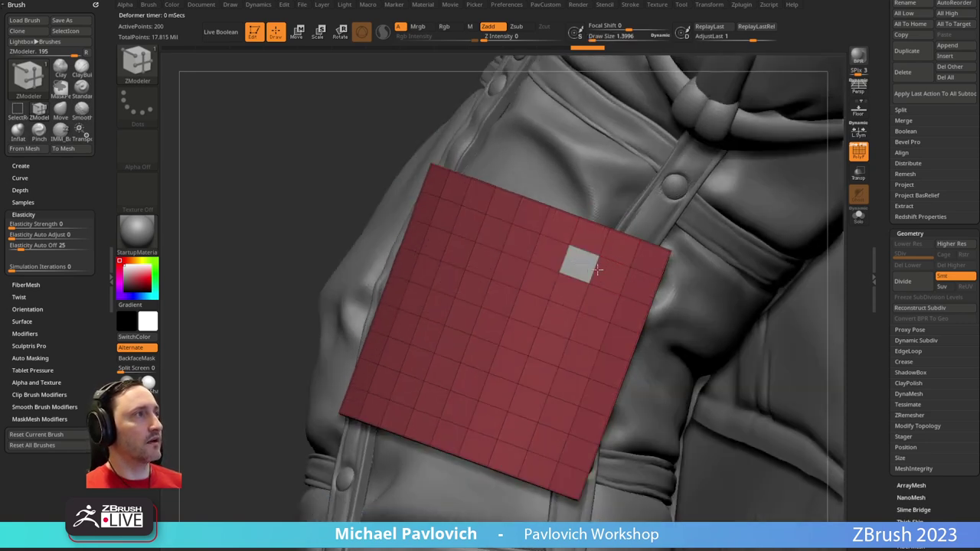
pyautogui.keyDown('alt'); pyautogui.moveTo(381, 380); pyautogui.dragTo(410, 391); pyautogui.keyUp('alt')
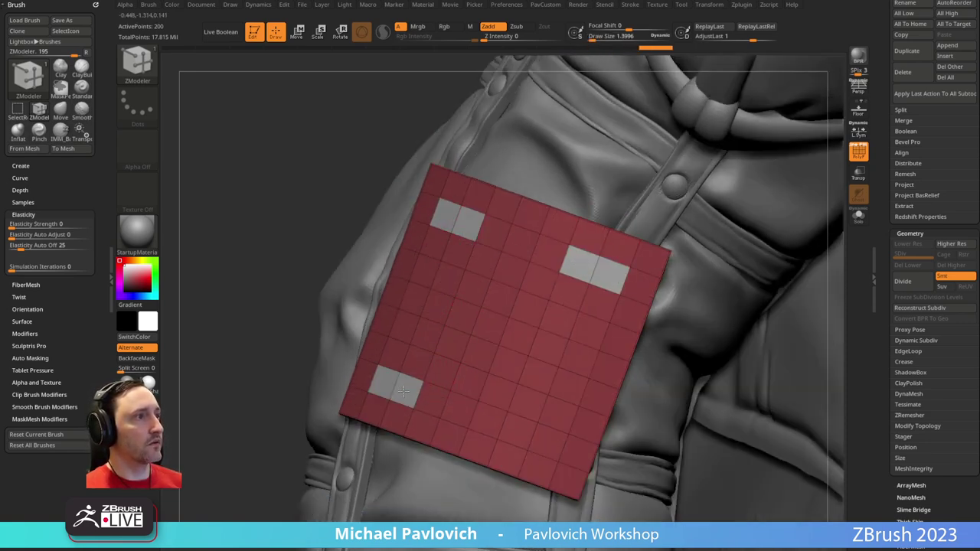
pyautogui.moveTo(531, 401); pyautogui.dragTo(576, 264, button='right')
pyautogui.press('space')
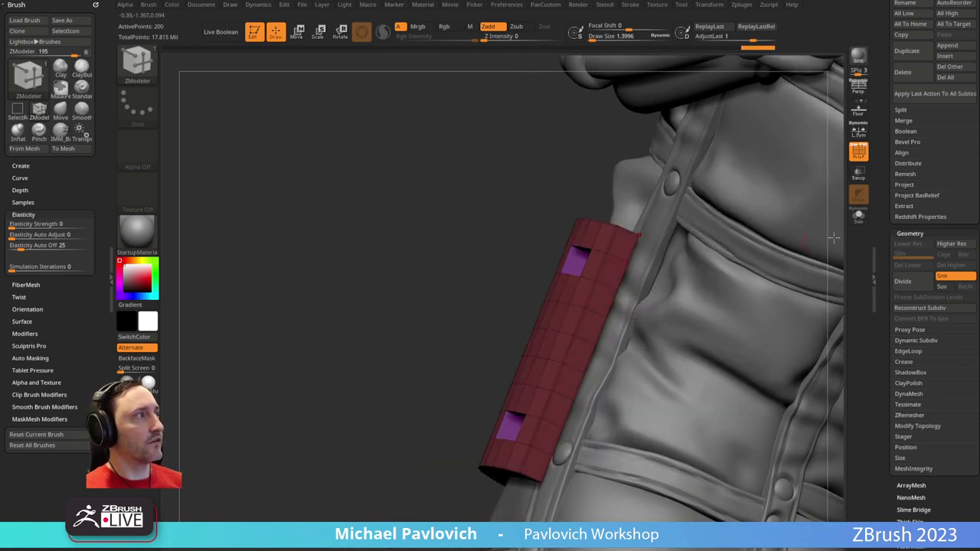
# Isolate the slotted plate, set its crease level to 2, and preview it with Dynamic Subdivision and the polyframe hidden
pyautogui.click(858, 217)
pyautogui.moveTo(728, 240); pyautogui.dragTo(730, 284, button='right')
pyautogui.press('`')
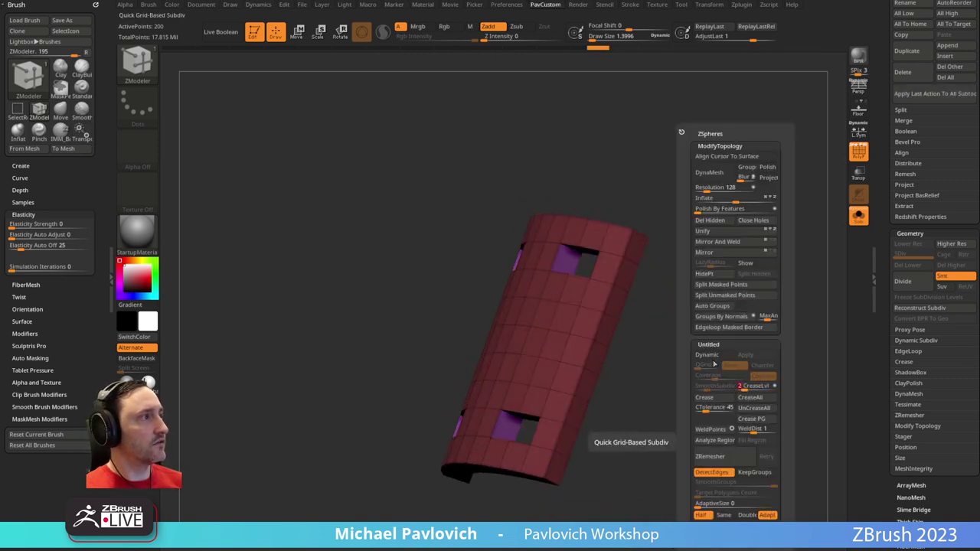
pyautogui.press('space')
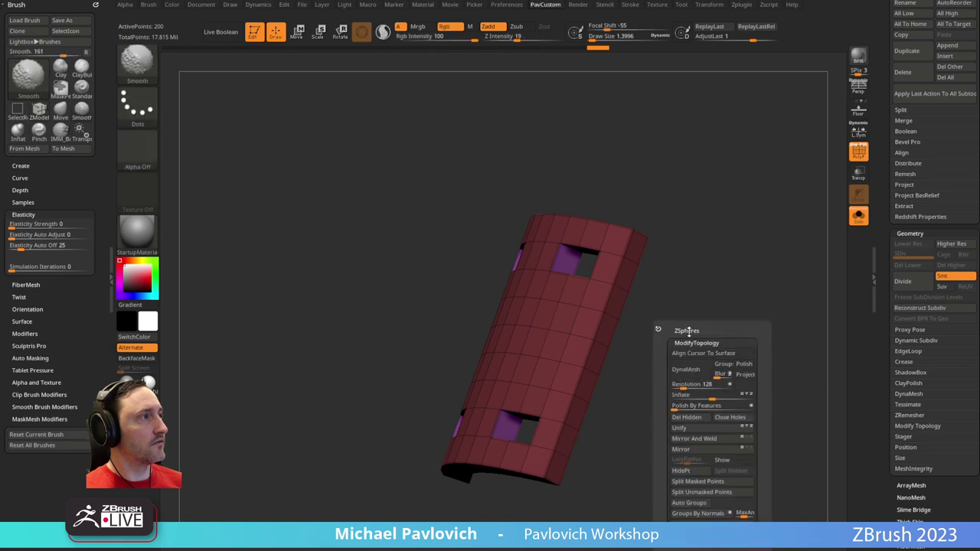
pyautogui.scroll(-4, 663, 428)
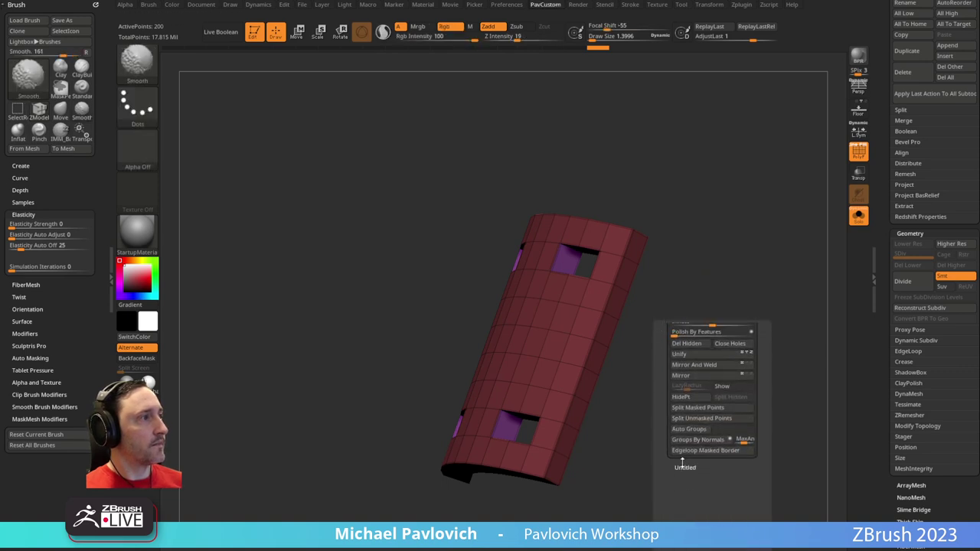
pyautogui.scroll(-3, 663, 442)
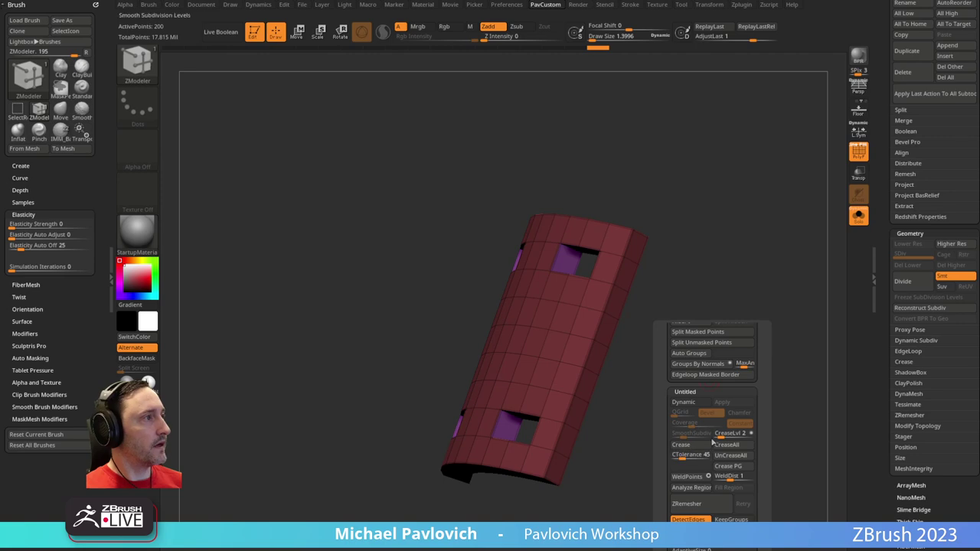
pyautogui.press('d')
pyautogui.moveTo(683, 434); pyautogui.dragTo(688, 436)
pyautogui.moveTo(664, 288); pyautogui.dragTo(758, 260)
pyautogui.click(861, 154)
# Remove all creases from the plate so its borders and slots round off
pyautogui.keyDown('alt'); pyautogui.moveTo(729, 223); pyautogui.dragTo(695, 267); pyautogui.keyUp('alt')
pyautogui.rightClick(595, 281)
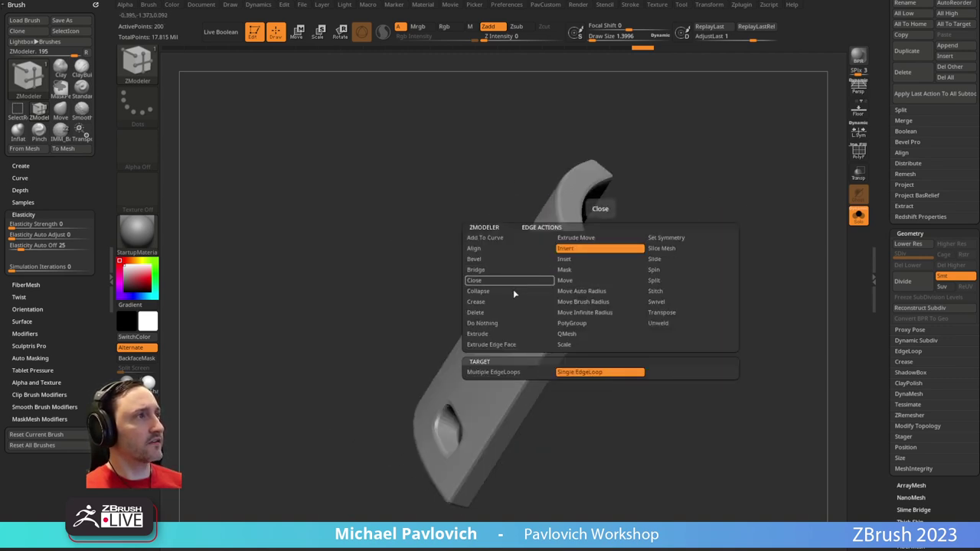
pyautogui.press('3')
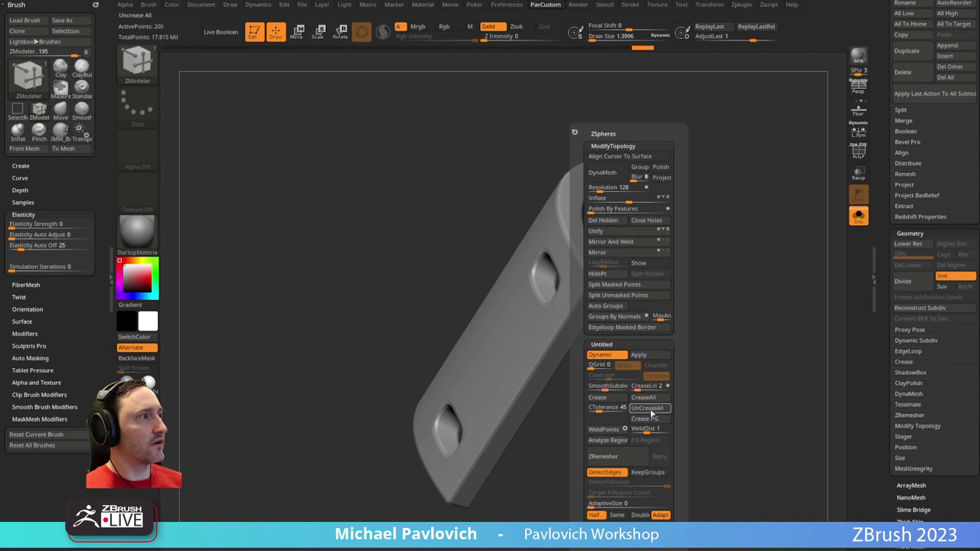
pyautogui.click(647, 408)
pyautogui.moveTo(694, 274); pyautogui.dragTo(711, 303)
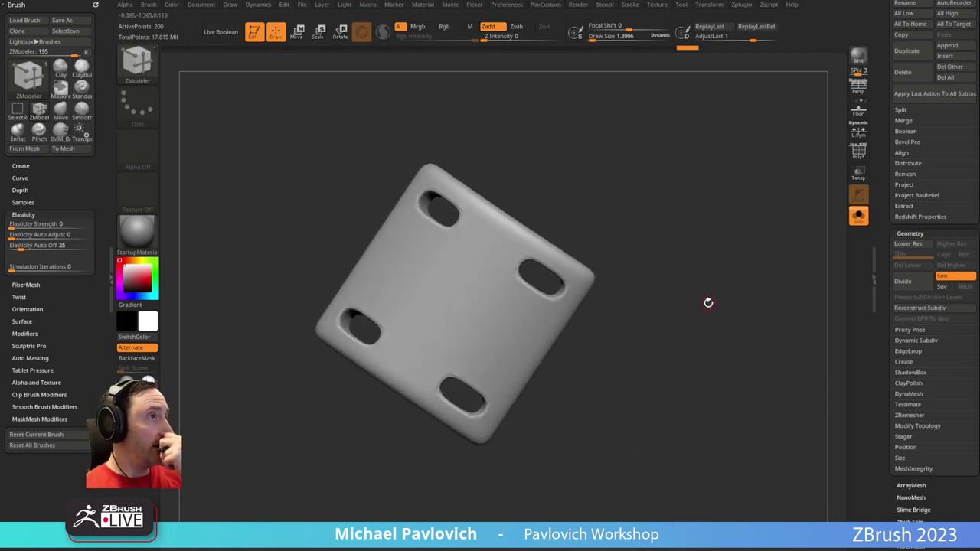
# Leave Solo mode and duplicate the plate three times down the arm to form four overlapping plates, then clear the mask
pyautogui.click(855, 218)
pyautogui.keyDown('ctrl'); pyautogui.moveTo(535, 268); pyautogui.dragTo(557, 218, button='right'); pyautogui.keyUp('ctrl')
pyautogui.press('w')
pyautogui.moveTo(497, 249); pyautogui.dragTo(325, 398)
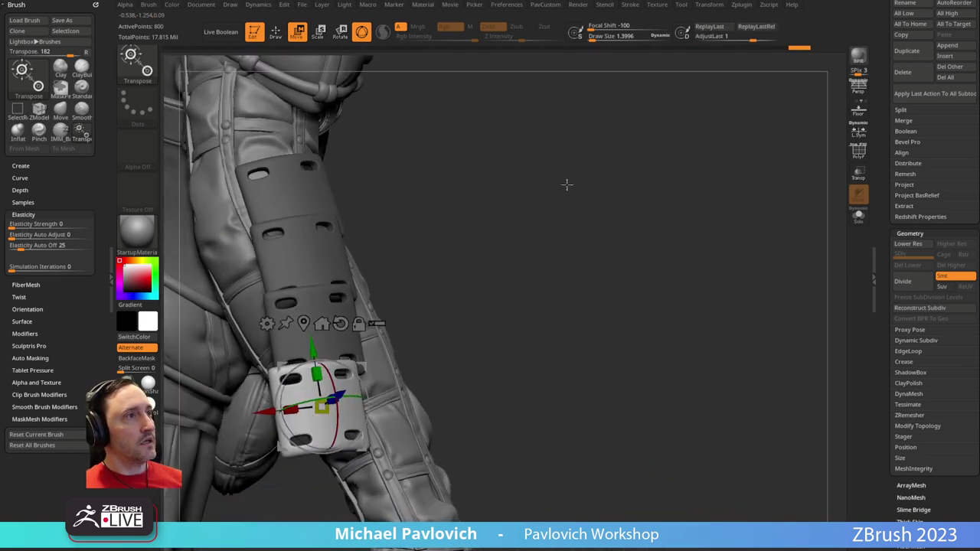
pyautogui.moveTo(603, 210)
pyautogui.mouseDown()
pyautogui.moveTo(592, 225)
pyautogui.moveTo(662, 192)
pyautogui.mouseUp()
pyautogui.press('q')
pyautogui.keyDown('ctrl'); pyautogui.click(551, 266); pyautogui.keyUp('ctrl')
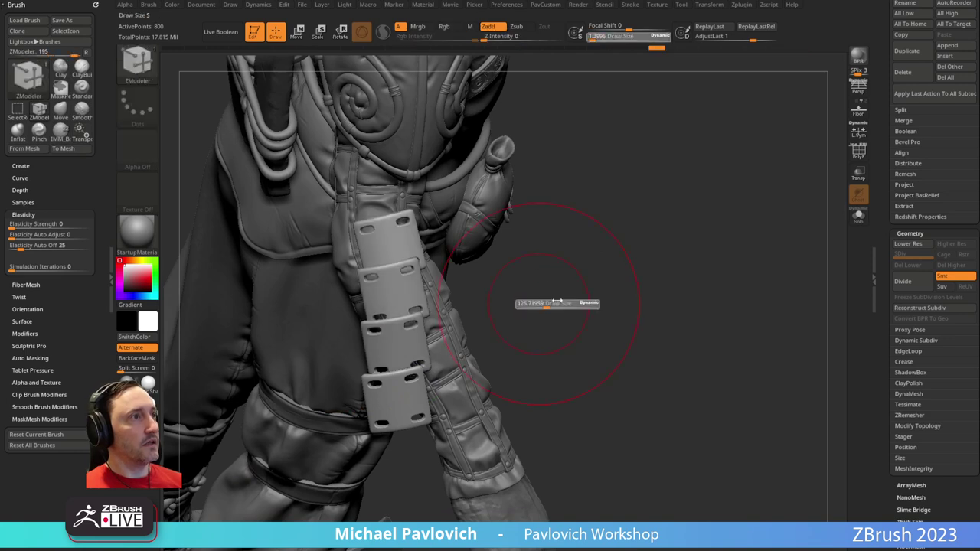
# Push the row of plates along the sleeve's bend with the Move brush at draw size about 108
pyautogui.press('b')
pyautogui.press('m')
pyautogui.press('v')
pyautogui.keyDown('shift'); pyautogui.click(31, 215); pyautogui.keyUp('shift')
pyautogui.keyDown('shift'); pyautogui.click(31, 300); pyautogui.keyUp('shift')
pyautogui.moveTo(423, 357); pyautogui.dragTo(464, 345)
pyautogui.press('s')
pyautogui.moveTo(466, 345); pyautogui.dragTo(455, 345)
pyautogui.moveTo(382, 256); pyautogui.dragTo(374, 258)
pyautogui.moveTo(445, 398); pyautogui.dragTo(464, 394)
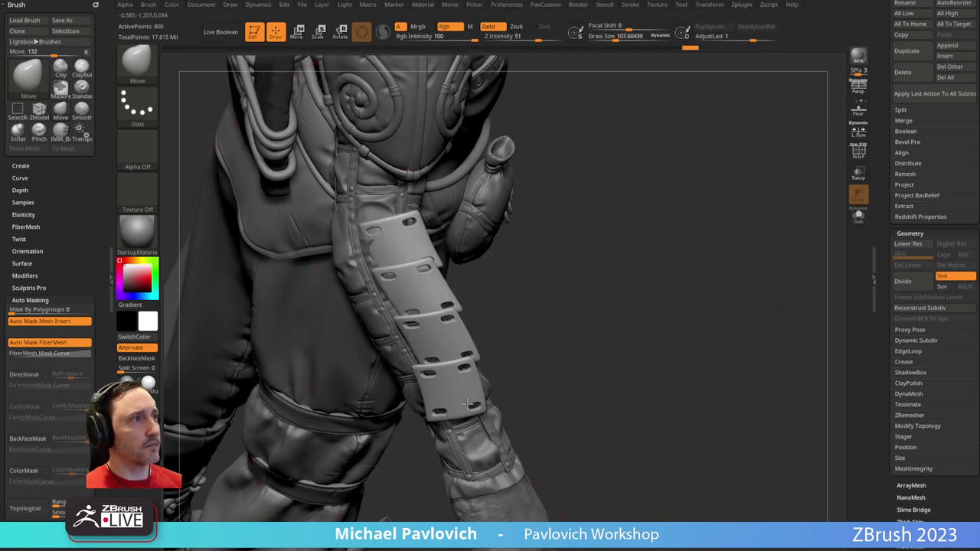
pyautogui.moveTo(378, 248); pyautogui.dragTo(368, 256)
pyautogui.moveTo(387, 294); pyautogui.dragTo(379, 300)
pyautogui.moveTo(417, 368); pyautogui.dragTo(422, 366)
# Auto-group the plates and rotate the lower ones individually with the gizmo to follow the sleeve
pyautogui.press('space')
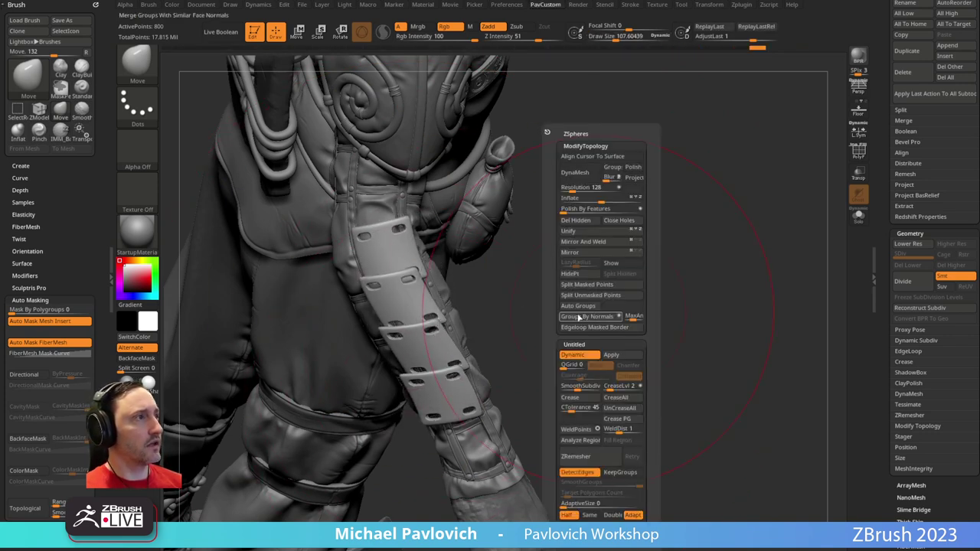
pyautogui.press('w')
pyautogui.moveTo(446, 288); pyautogui.dragTo(447, 293)
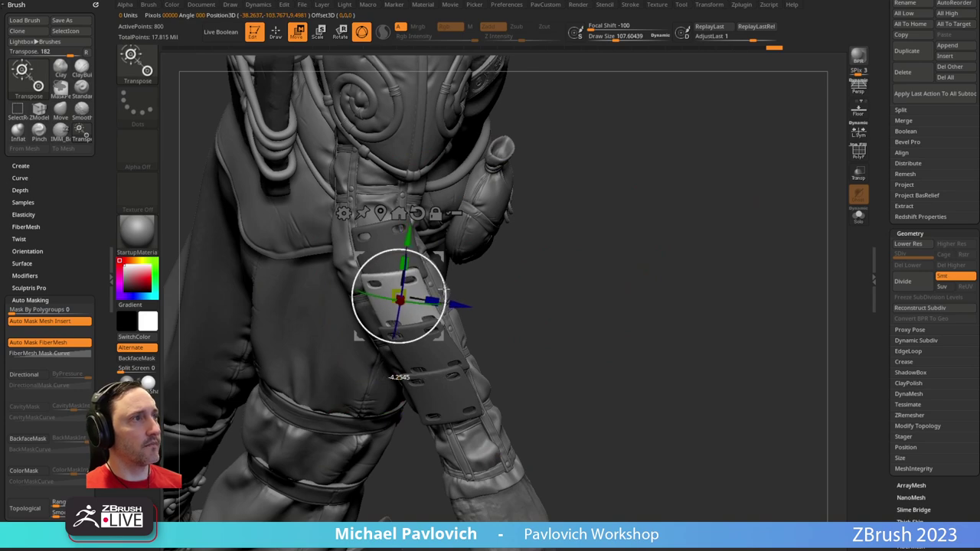
pyautogui.keyDown('ctrl'); pyautogui.click(435, 345); pyautogui.keyUp('ctrl')
pyautogui.moveTo(464, 326)
pyautogui.mouseDown()
pyautogui.moveTo(452, 398)
pyautogui.moveTo(459, 383)
pyautogui.moveTo(448, 394)
pyautogui.mouseUp()
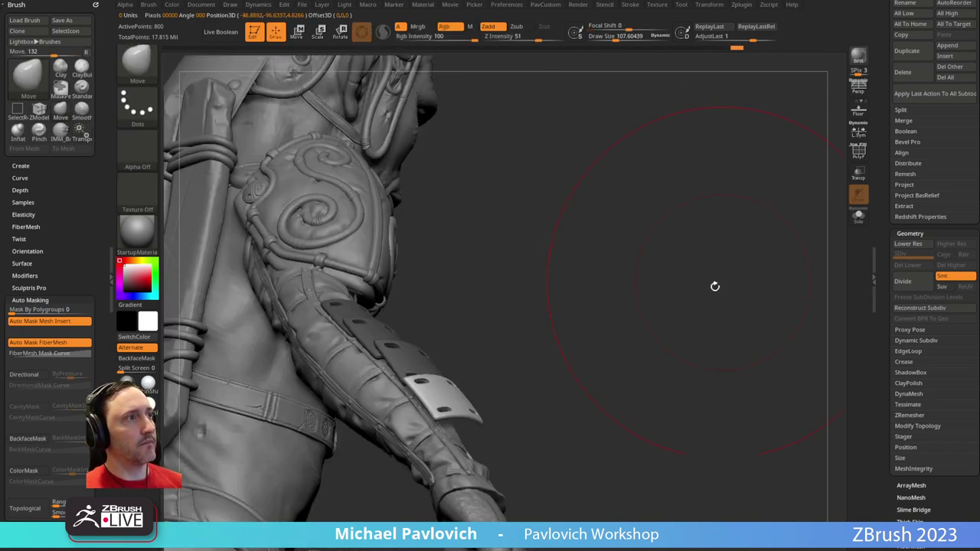
# Move and tilt the plates one at a time so they lie along the sleeve's outer side, then clear the mask
pyautogui.moveTo(723, 279); pyautogui.dragTo(543, 344)
pyautogui.moveTo(608, 424); pyautogui.dragTo(416, 383)
pyautogui.press('w')
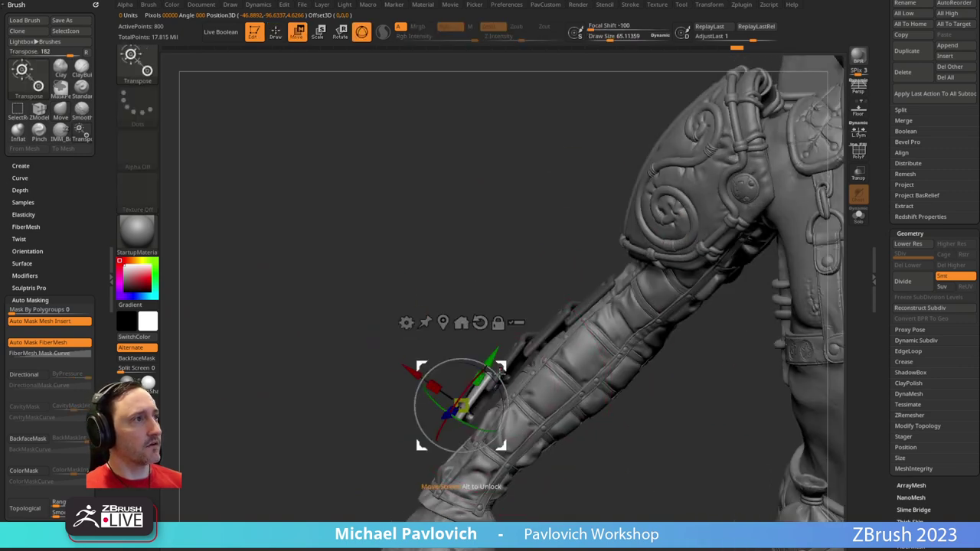
pyautogui.moveTo(506, 373); pyautogui.dragTo(514, 384)
pyautogui.keyDown('alt'); pyautogui.click(520, 356); pyautogui.keyUp('alt')
pyautogui.moveTo(551, 312); pyautogui.dragTo(610, 285)
pyautogui.moveTo(520, 272); pyautogui.dragTo(414, 337)
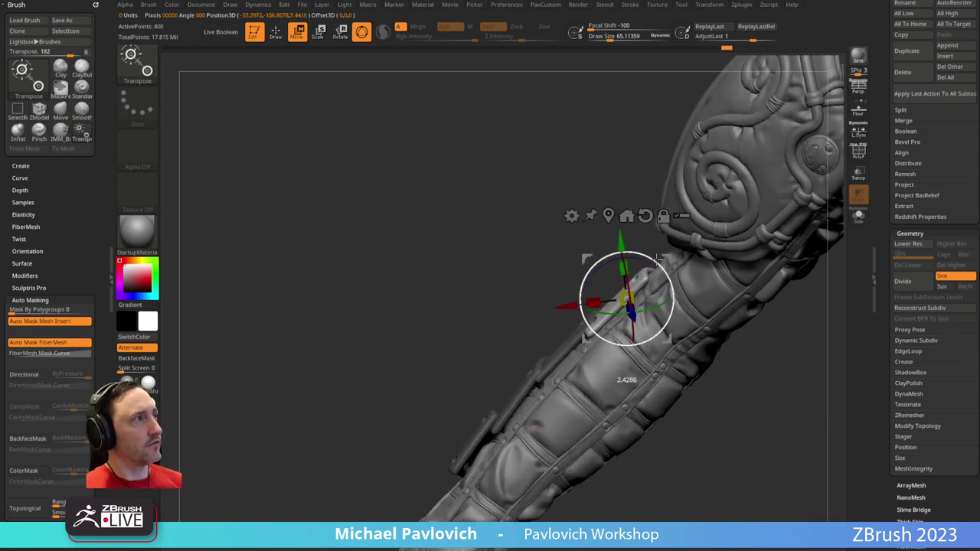
pyautogui.press('ctrl')
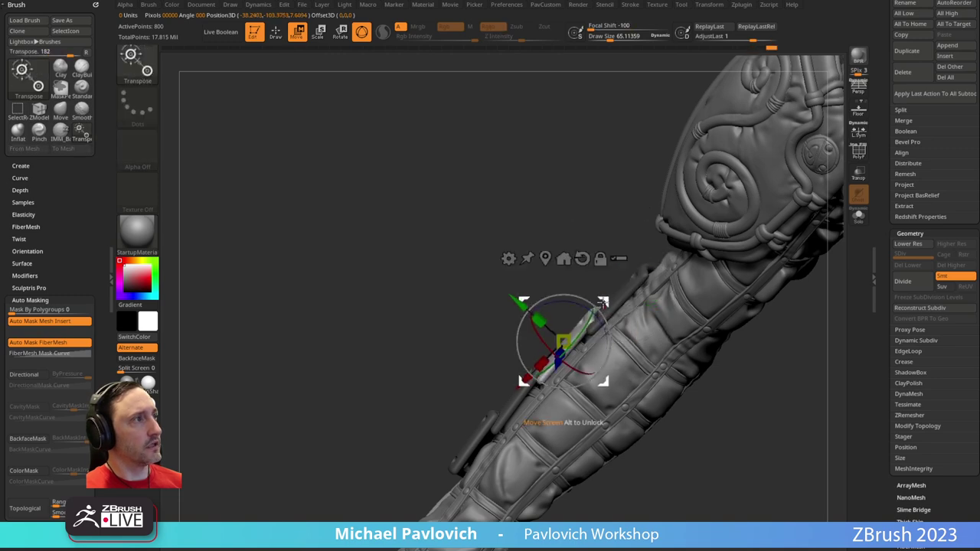
pyautogui.press('q')
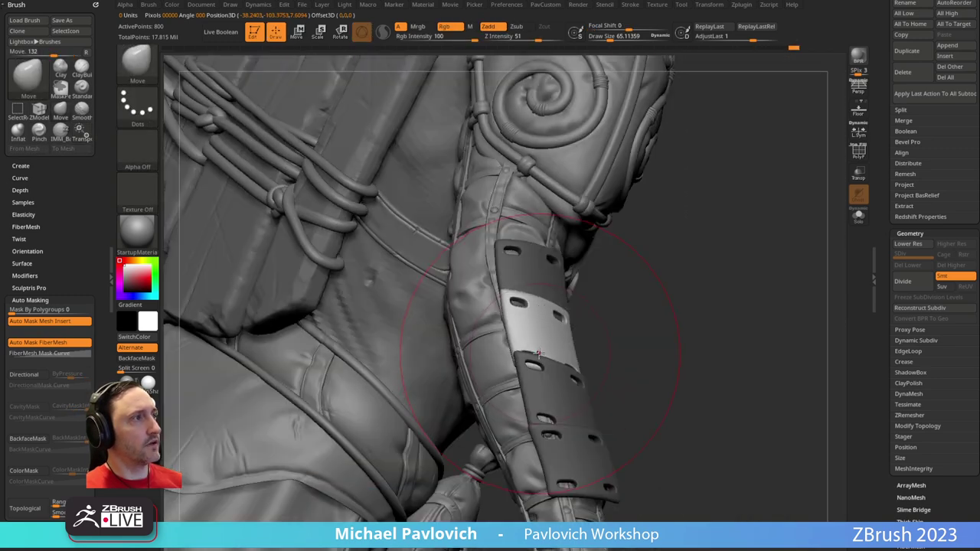
pyautogui.press('[')
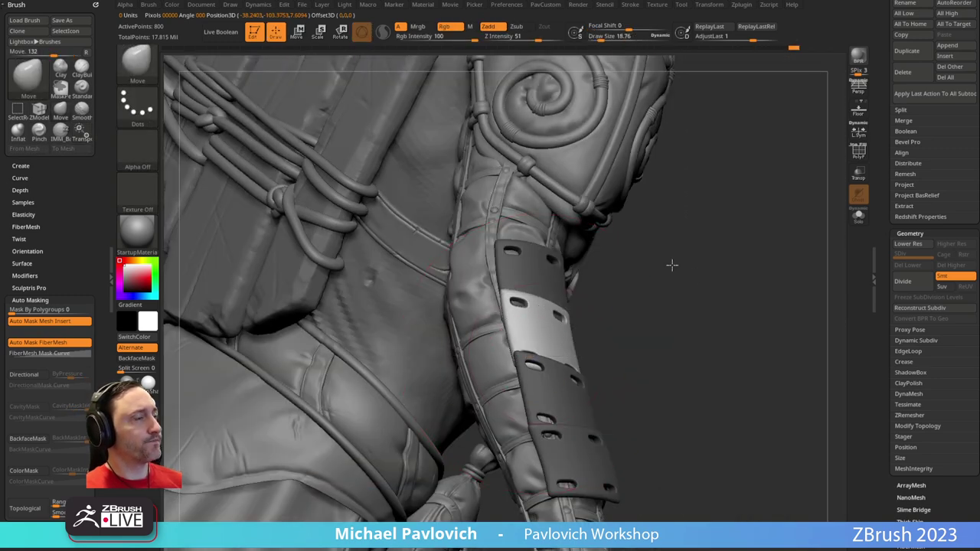
pyautogui.moveTo(693, 277); pyautogui.dragTo(505, 349)
pyautogui.keyDown('ctrl'); pyautogui.moveTo(741, 310); pyautogui.dragTo(781, 287); pyautogui.keyUp('ctrl')
# Isolate the plates with polyframe shown, duplicate their subtool, and turn off Dynamic Subdivision on the copy
pyautogui.click(856, 217)
pyautogui.hotkey('shift', 'f')
pyautogui.keyDown('alt'); pyautogui.moveTo(627, 220); pyautogui.dragTo(488, 210, button='right'); pyautogui.keyUp('alt')
pyautogui.keyDown('ctrl'); pyautogui.moveTo(498, 367); pyautogui.dragTo(639, 264, button='right'); pyautogui.keyUp('ctrl')
pyautogui.moveTo(880, 181); pyautogui.dragTo(879, 273)
pyautogui.click(907, 310)
pyautogui.moveTo(586, 337)
pyautogui.mouseDown()
pyautogui.moveTo(623, 301)
pyautogui.moveTo(695, 317)
pyautogui.mouseUp()
pyautogui.hotkey('shift', 'd')
# Assign a separate polygroup to the two strips extending lengthwise from the upper slots of the uppermost plate with ZModeler
pyautogui.press('b')
pyautogui.press('z')
pyautogui.press('m')
pyautogui.press('space')
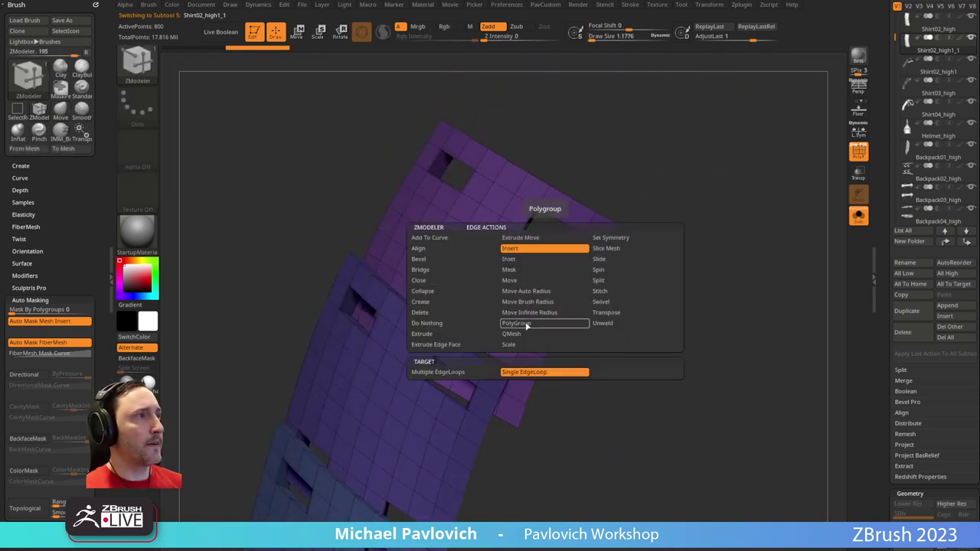
pyautogui.click(524, 333)
pyautogui.click(523, 325)
pyautogui.click(549, 270)
pyautogui.click(525, 260)
pyautogui.moveTo(525, 259); pyautogui.dragTo(508, 203, button='right')
pyautogui.click(436, 202)
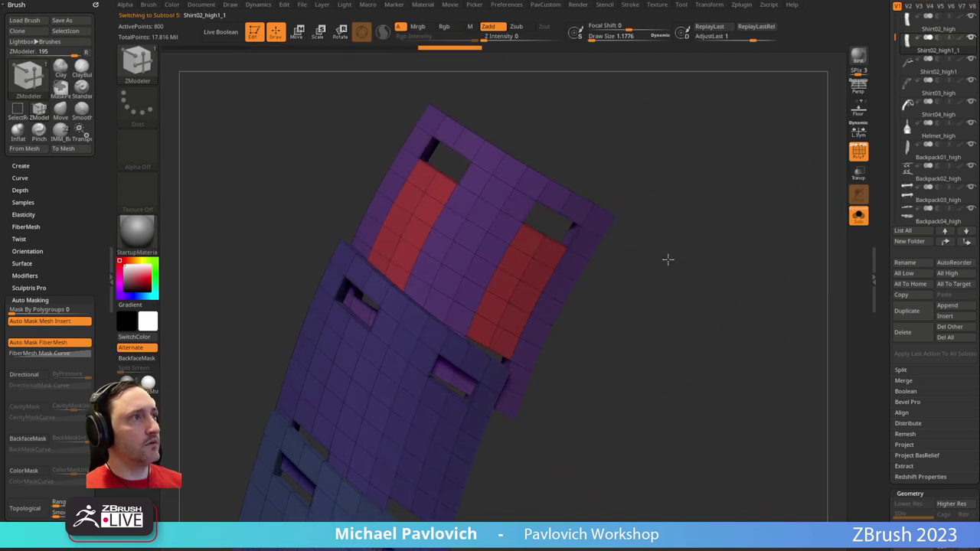
# Assign the separate strip polygroup to the two lengthwise strips between the slots on the second and third plates
pyautogui.moveTo(666, 284); pyautogui.dragTo(452, 308, button='right')
pyautogui.click(448, 297)
pyautogui.click(448, 296)
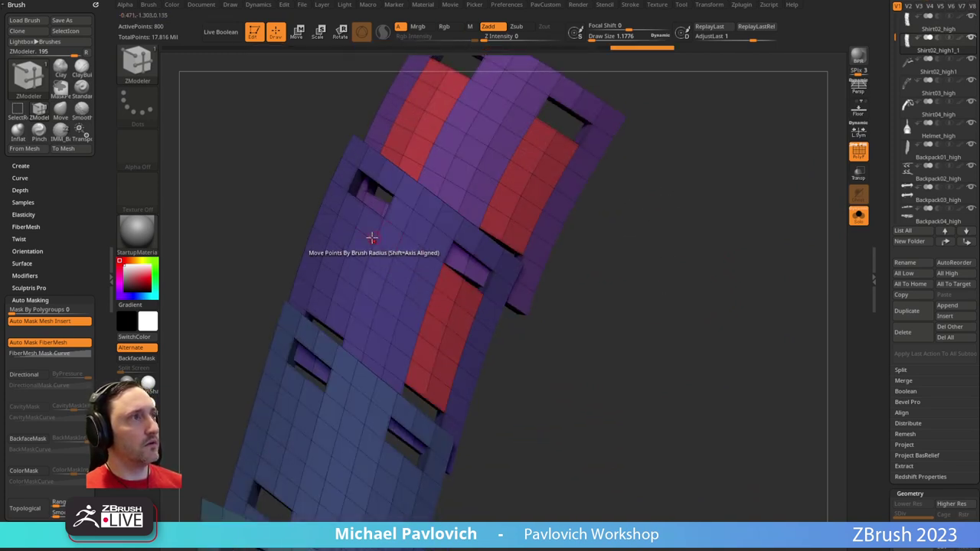
pyautogui.click(373, 236)
pyautogui.click(351, 223)
pyautogui.keyDown('alt'); pyautogui.moveTo(611, 297); pyautogui.dragTo(640, 165); pyautogui.keyUp('alt')
pyautogui.click(428, 353)
pyautogui.click(402, 332)
pyautogui.click(332, 273)
pyautogui.click(314, 265)
# Assign the same strip polygroup to the two lengthwise strips between the slots of the lowest plate
pyautogui.keyDown('alt'); pyautogui.moveTo(545, 331); pyautogui.dragTo(543, 288); pyautogui.keyUp('alt')
pyautogui.hotkey('ctrl', 'z')
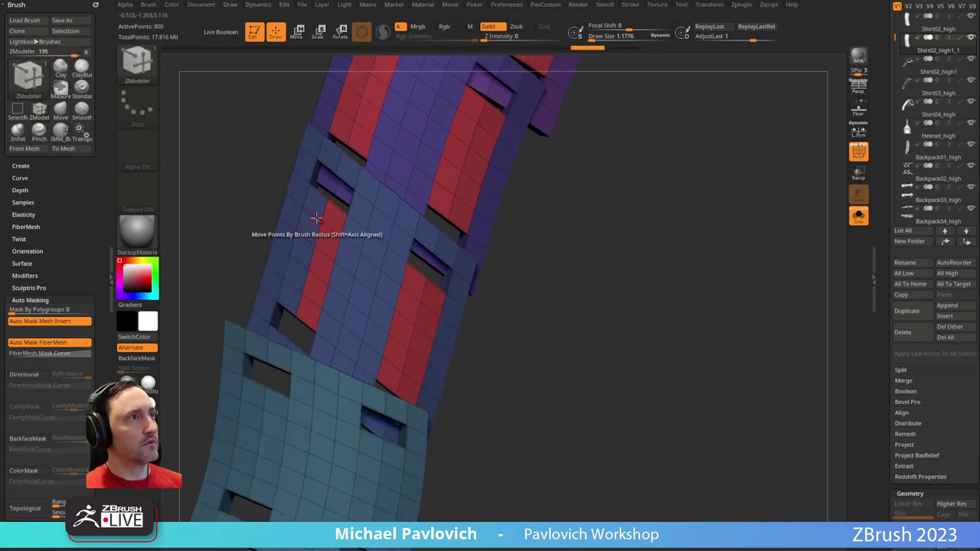
pyautogui.moveTo(545, 335); pyautogui.dragTo(437, 357, button='right')
pyautogui.click(404, 348)
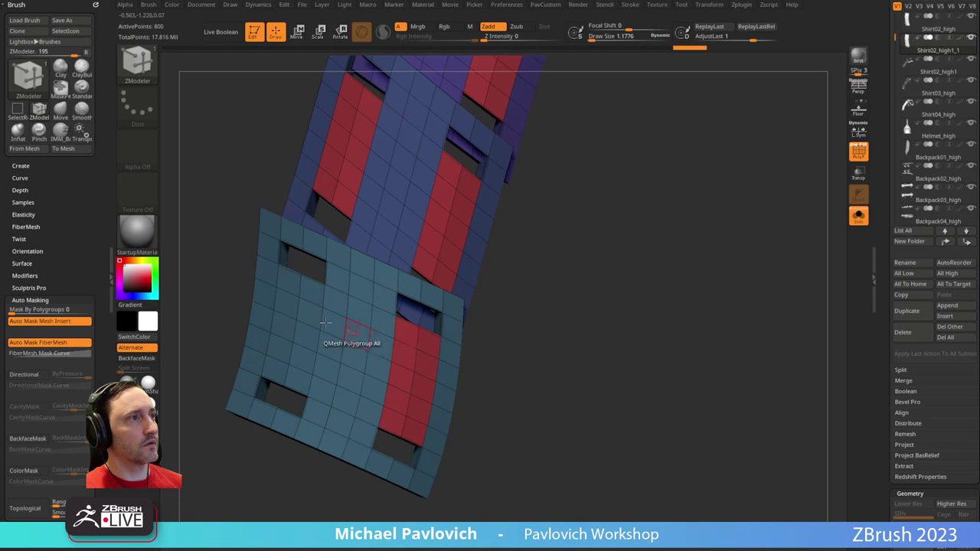
pyautogui.click(307, 302)
pyautogui.click(291, 306)
# Keep only the strips by isolating their polygroup and deleting the rest, and thicken them into strap loops with ZModeler QMesh
pyautogui.keyDown('ctrl'); pyautogui.keyDown('shift'); pyautogui.click(309, 312); pyautogui.keyUp('shift'); pyautogui.keyUp('ctrl')
pyautogui.press('space')
pyautogui.click(613, 221)
pyautogui.moveTo(505, 265); pyautogui.dragTo(443, 197, button='right')
pyautogui.moveTo(406, 169); pyautogui.dragTo(431, 185)
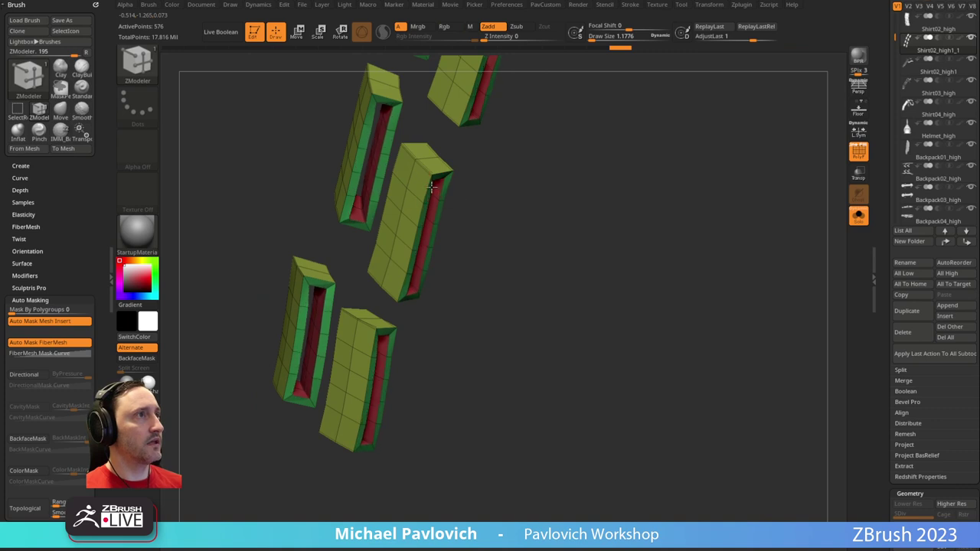
# Crease the strap loops along their polygroup borders and turn on Dynamic Subdivision
pyautogui.press('space')
pyautogui.click(587, 417)
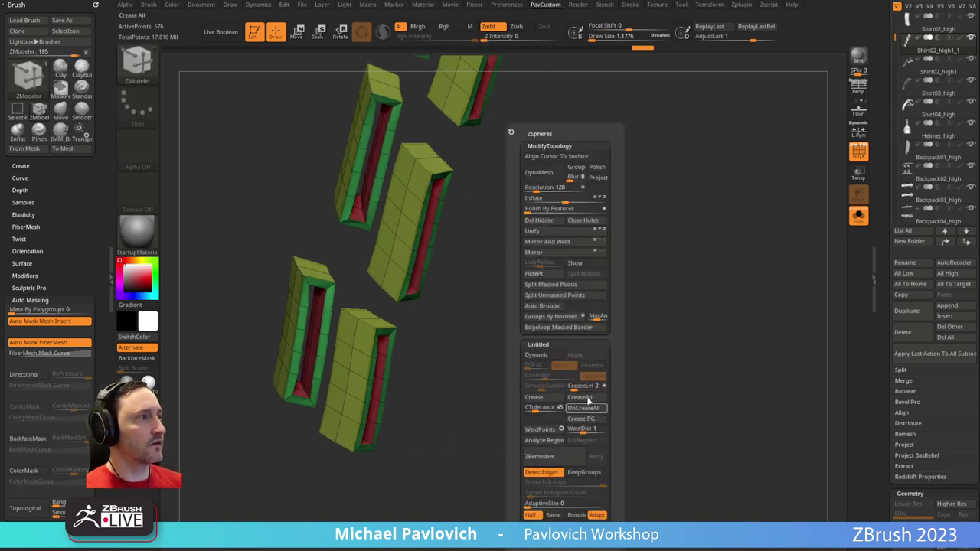
pyautogui.click(536, 354)
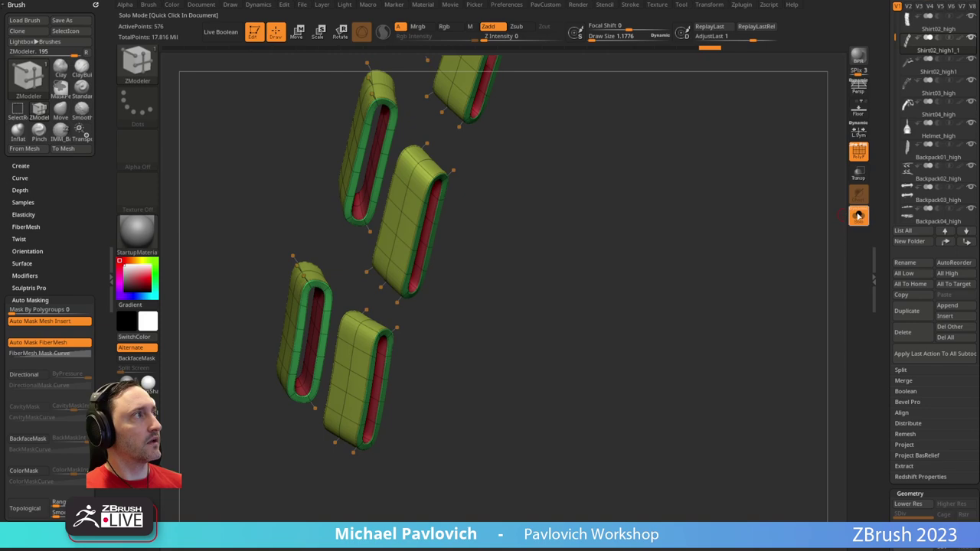
# Leave solo mode, turn off polyframe, and apply the straps' Dynamic Subdivision as real subdivision levels
pyautogui.hotkey('alt', 's')
pyautogui.hotkey('shift', 'f')
pyautogui.press('space')
pyautogui.click(717, 356)
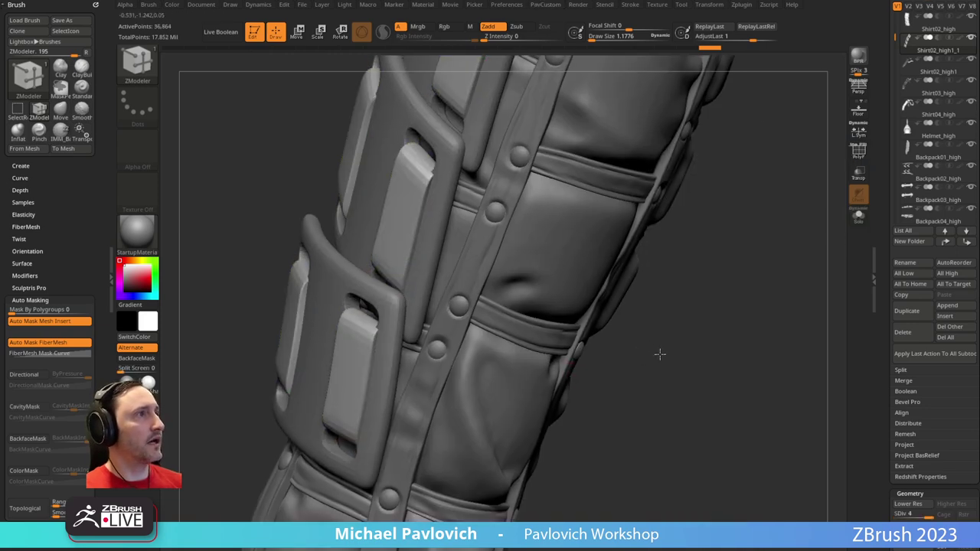
# Sculpt soft lengthwise strokes on the straps of the upper arm plates with the Standard brush
pyautogui.moveTo(656, 349); pyautogui.dragTo(735, 337)
pyautogui.press('b')
pyautogui.press('s')
pyautogui.press('t')
pyautogui.moveTo(543, 299)
pyautogui.mouseDown()
pyautogui.moveTo(597, 337)
pyautogui.moveTo(540, 314)
pyautogui.mouseUp()
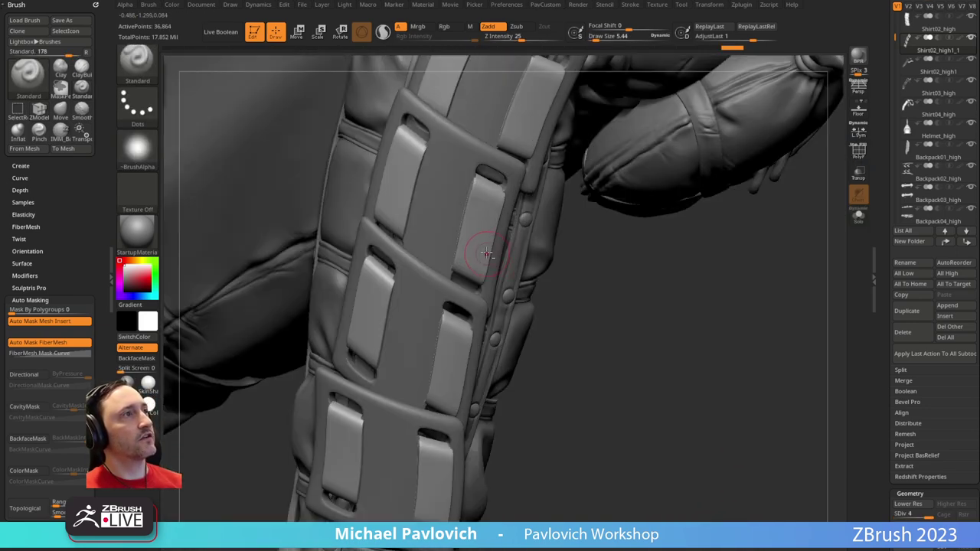
pyautogui.moveTo(470, 257); pyautogui.dragTo(487, 214)
pyautogui.moveTo(642, 325); pyautogui.dragTo(586, 268)
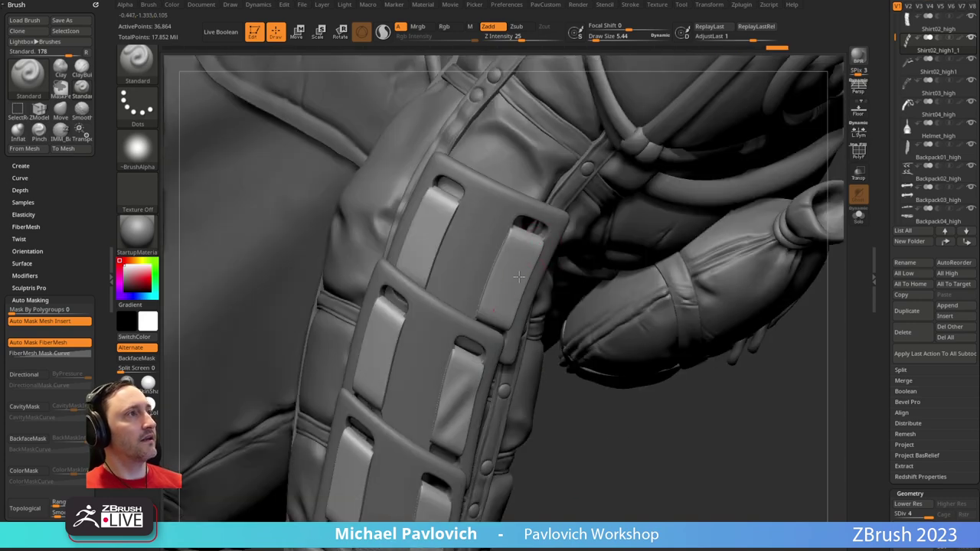
pyautogui.moveTo(497, 307); pyautogui.dragTo(520, 272)
pyautogui.moveTo(490, 300); pyautogui.dragTo(526, 239)
pyautogui.moveTo(412, 250); pyautogui.dragTo(435, 211)
pyautogui.moveTo(409, 275); pyautogui.dragTo(435, 208)
pyautogui.keyDown('alt'); pyautogui.moveTo(577, 389); pyautogui.dragTo(545, 354); pyautogui.keyUp('alt')
pyautogui.hotkey('ctrl', 'shift', 'z')
pyautogui.hotkey('ctrl', 'shift', 'z')
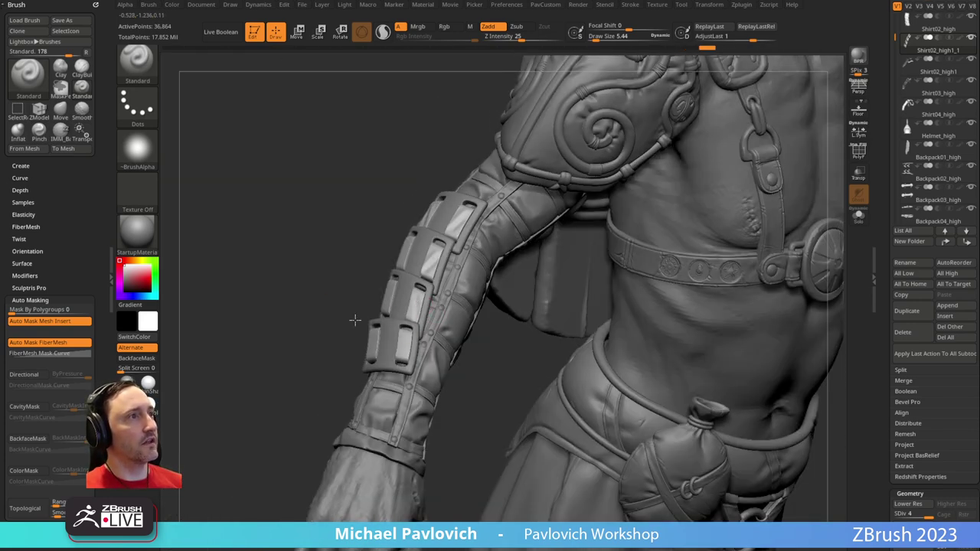
pyautogui.keyDown('alt'); pyautogui.moveTo(669, 261); pyautogui.dragTo(651, 191); pyautogui.keyUp('alt')
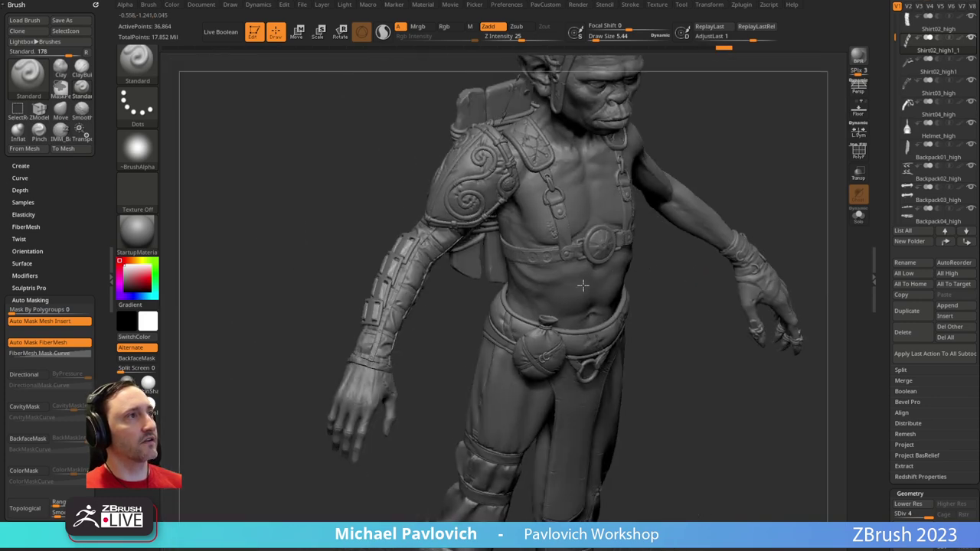
pyautogui.hotkey('ctrl', 'shift', 'z')
# Examine the whole goblin from the side and front, covering the sleeve armour, belt, harness and helmet
pyautogui.moveTo(752, 174); pyautogui.dragTo(726, 225)
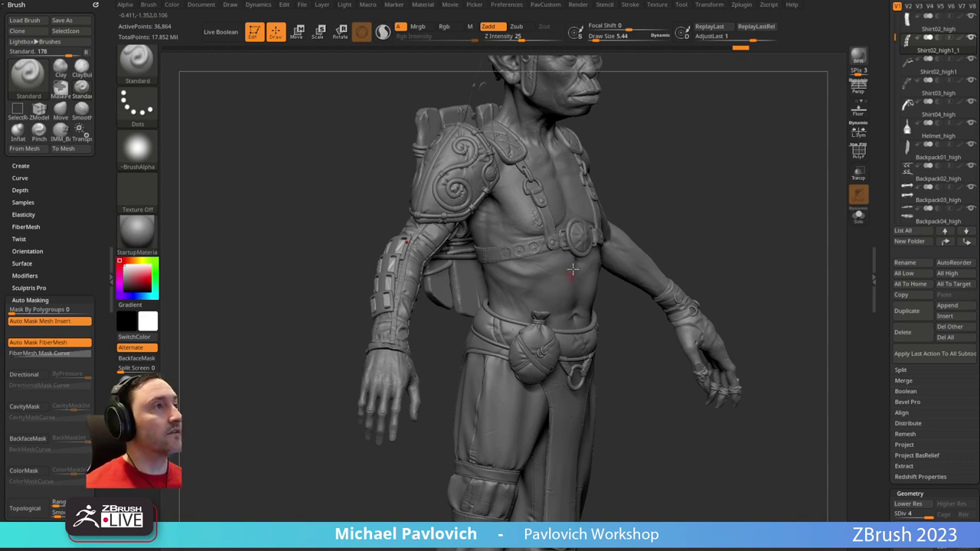
pyautogui.moveTo(731, 181); pyautogui.dragTo(677, 185)
pyautogui.moveTo(753, 165)
pyautogui.mouseDown()
pyautogui.moveTo(737, 172)
pyautogui.moveTo(750, 139)
pyautogui.moveTo(754, 151)
pyautogui.moveTo(774, 127)
pyautogui.mouseUp()
pyautogui.moveTo(712, 375)
pyautogui.mouseDown()
pyautogui.moveTo(744, 410)
pyautogui.moveTo(748, 297)
pyautogui.moveTo(781, 350)
pyautogui.moveTo(662, 348)
pyautogui.moveTo(674, 353)
pyautogui.mouseUp()
pyautogui.keyDown('alt'); pyautogui.moveTo(749, 297); pyautogui.dragTo(710, 492); pyautogui.keyUp('alt')
pyautogui.moveTo(768, 158)
pyautogui.mouseDown()
pyautogui.moveTo(759, 282)
pyautogui.moveTo(760, 253)
pyautogui.moveTo(732, 253)
pyautogui.moveTo(764, 301)
pyautogui.moveTo(700, 313)
pyautogui.moveTo(698, 301)
pyautogui.moveTo(747, 299)
pyautogui.moveTo(749, 242)
pyautogui.mouseUp()
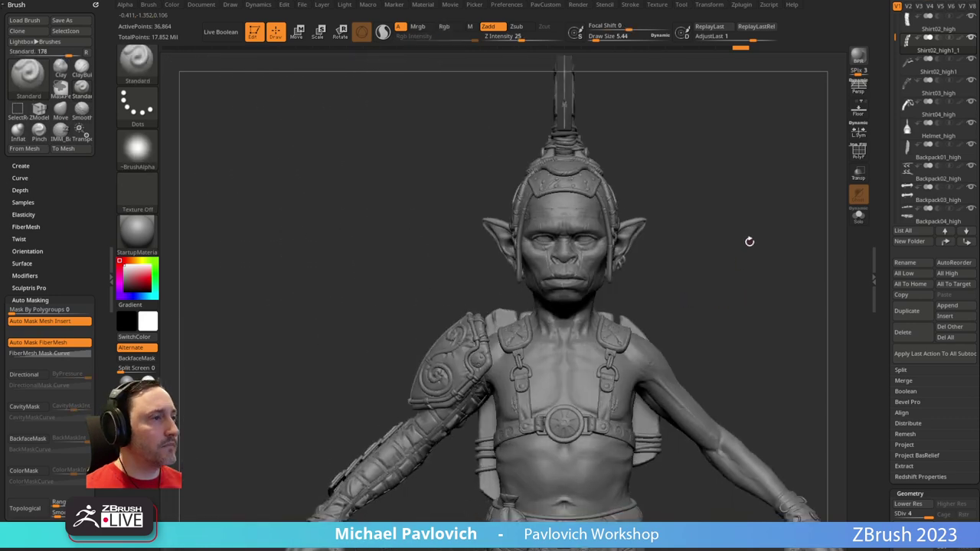
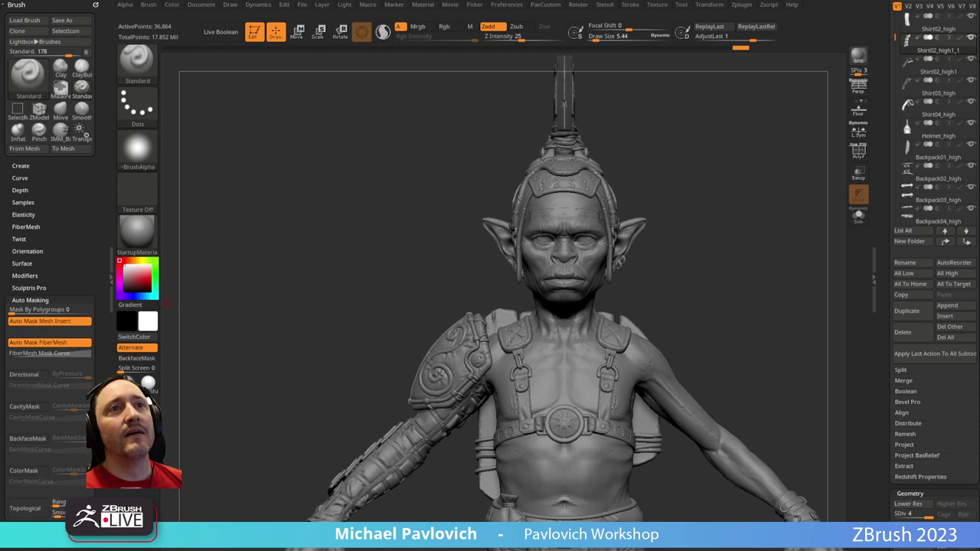
pyautogui.moveTo(686, 225)
pyautogui.mouseDown()
pyautogui.moveTo(674, 229)
pyautogui.moveTo(705, 229)
pyautogui.mouseUp()
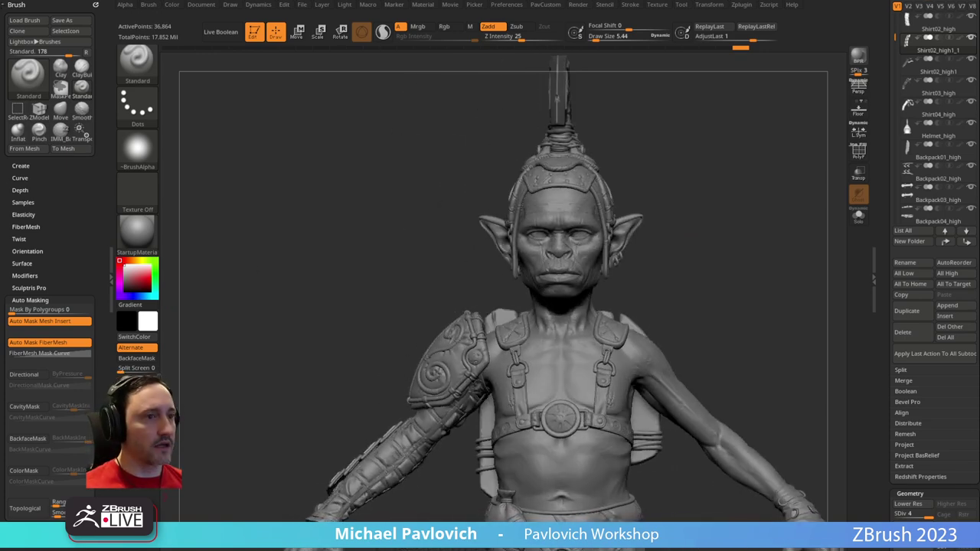
# Switch to Character Creator 4 and examine the textured goblin body in the viewport
pyautogui.hotkey('alt', 'Tab')
pyautogui.keyDown('alt'); pyautogui.moveTo(502, 314); pyautogui.dragTo(495, 319); pyautogui.keyUp('alt')
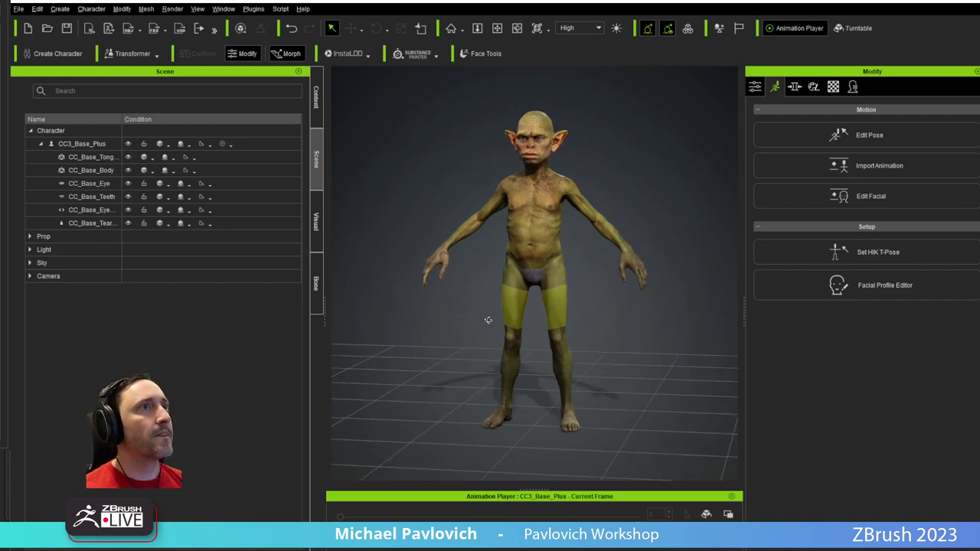
pyautogui.keyDown('alt'); pyautogui.moveTo(494, 319); pyautogui.dragTo(462, 332, button='middle'); pyautogui.keyUp('alt')
pyautogui.keyDown('alt'); pyautogui.moveTo(461, 332); pyautogui.dragTo(479, 337); pyautogui.keyUp('alt')
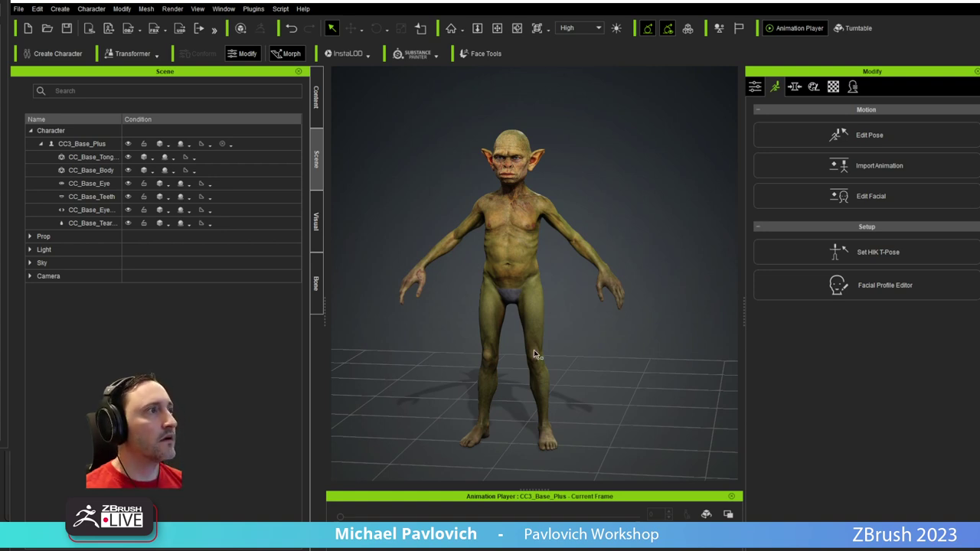
pyautogui.keyDown('alt'); pyautogui.moveTo(537, 356); pyautogui.dragTo(636, 339); pyautogui.keyUp('alt')
# Open another project from the Goblin2 folder without saving the current one, loading it with Replace All
pyautogui.click(18, 9)
pyautogui.click(33, 33)
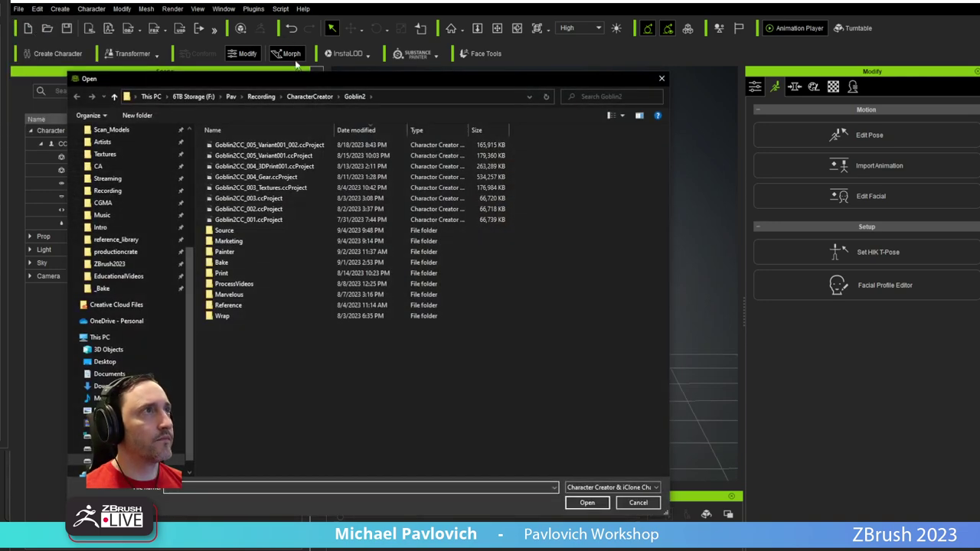
pyautogui.moveTo(300, 79); pyautogui.dragTo(1, 81)
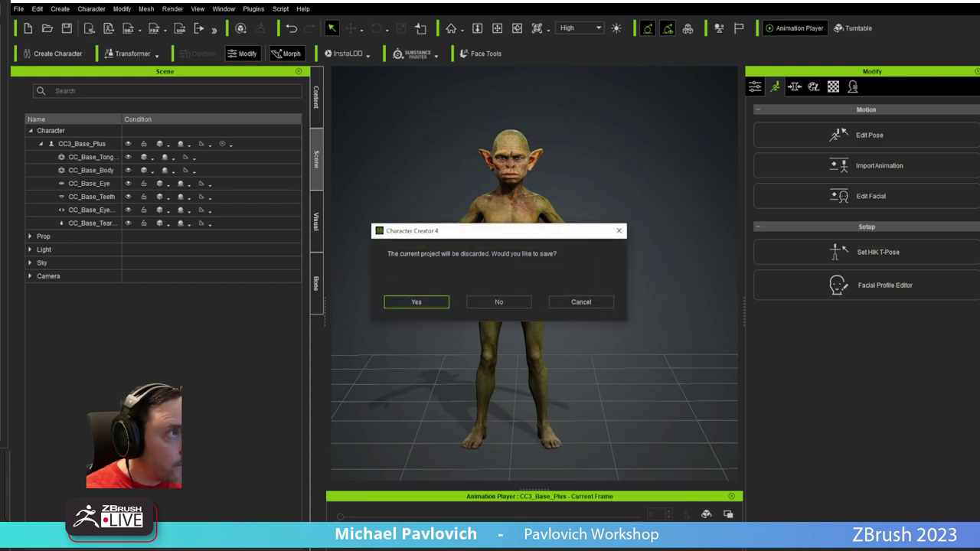
pyautogui.click(490, 297)
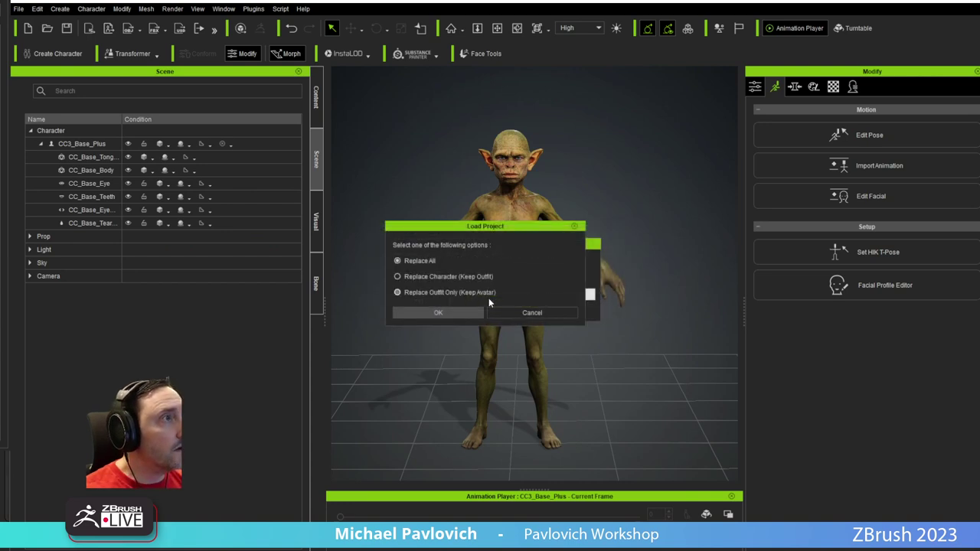
pyautogui.click(447, 308)
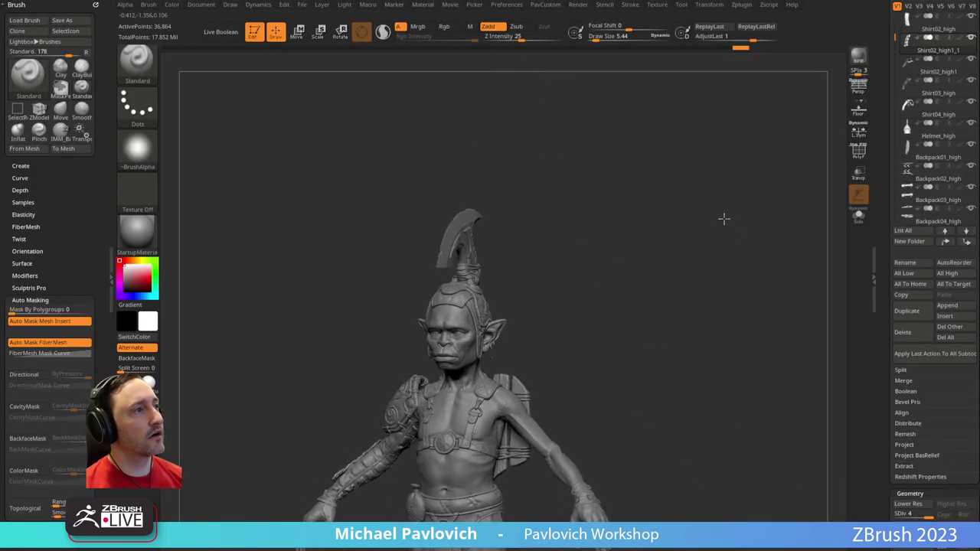
# In ZBrush, hide the Body_Placeholder subtool and select Shirt01_high
pyautogui.moveTo(723, 218); pyautogui.dragTo(735, 235)
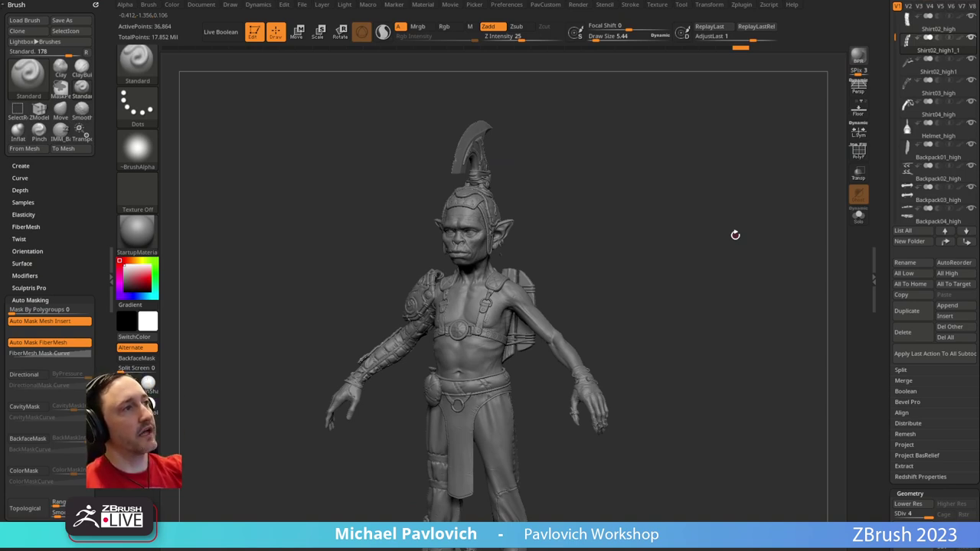
pyautogui.moveTo(889, 138); pyautogui.dragTo(891, 318)
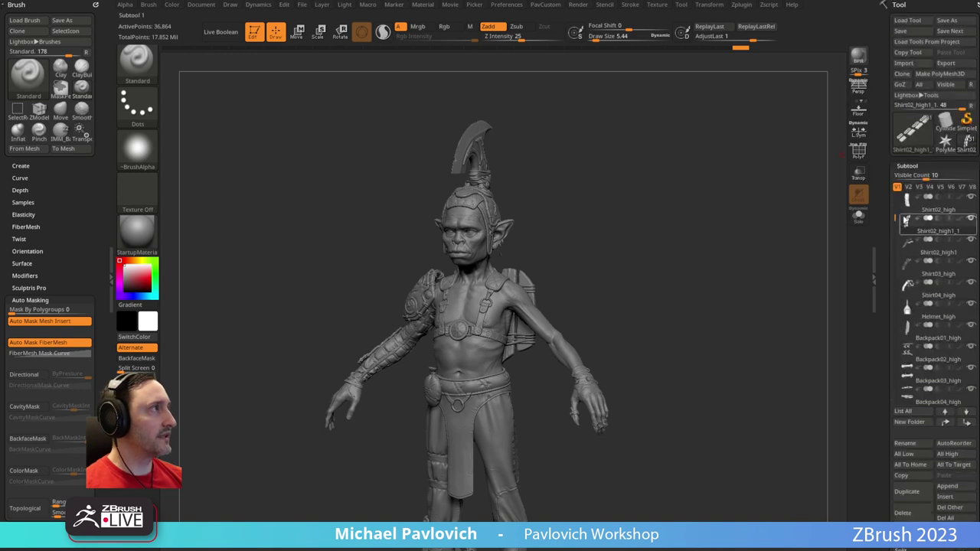
pyautogui.scroll(2, 895, 218)
pyautogui.click(971, 219)
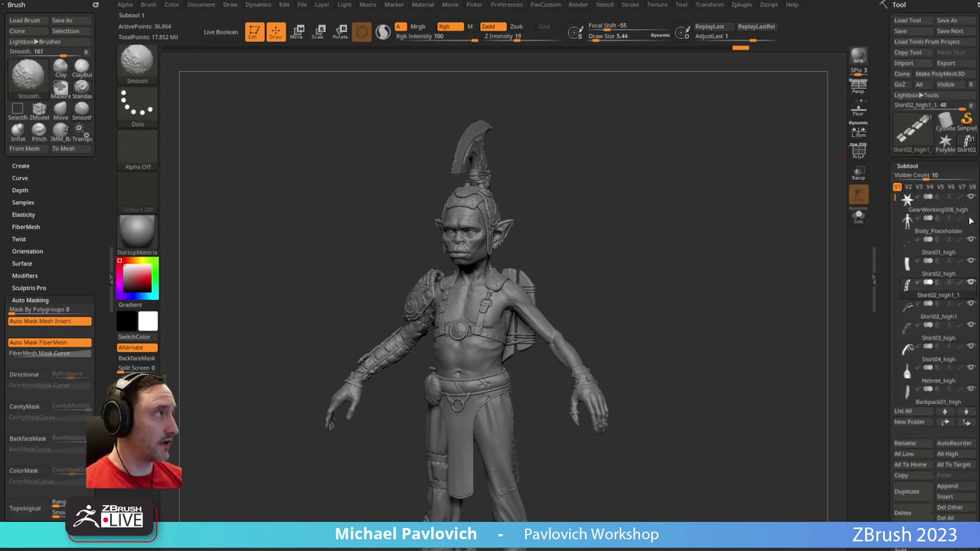
pyautogui.click(930, 246)
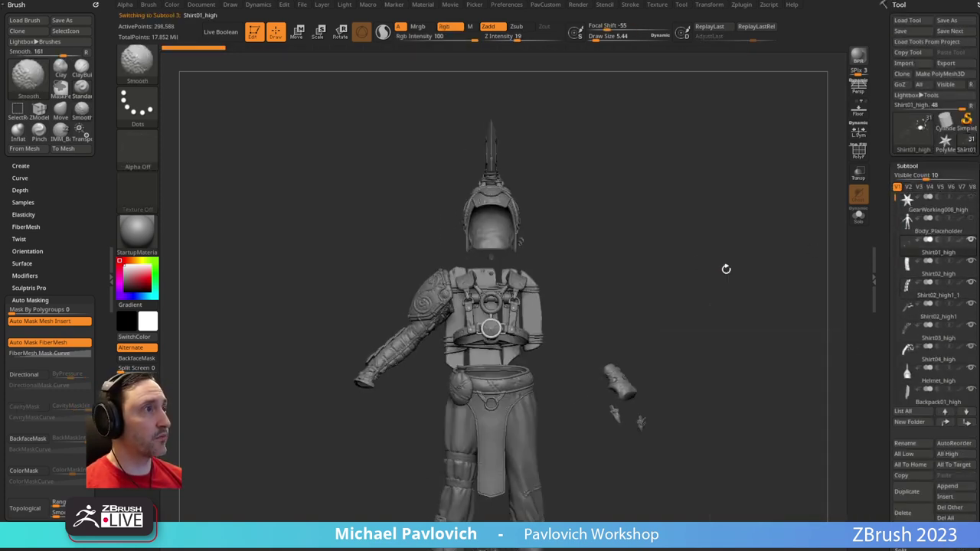
# Turn on polypaint display for all subtools and enlarge the brush's draw size
pyautogui.moveTo(708, 238)
pyautogui.keyDown('alt'); pyautogui.mouseDown()
pyautogui.moveTo(732, 237)
pyautogui.moveTo(656, 273)
pyautogui.moveTo(444, 290)
pyautogui.mouseUp(); pyautogui.keyUp('alt')
pyautogui.keyDown('shift'); pyautogui.click(958, 241); pyautogui.keyUp('shift')
pyautogui.press('s')
pyautogui.press('s')
pyautogui.click(590, 285)
pyautogui.moveTo(585, 283); pyautogui.dragTo(566, 283)
# Switch to Substance 3D Painter and open the goblin's textured gear project, discarding changes to the current one
pyautogui.hotkey('alt', 'Tab')
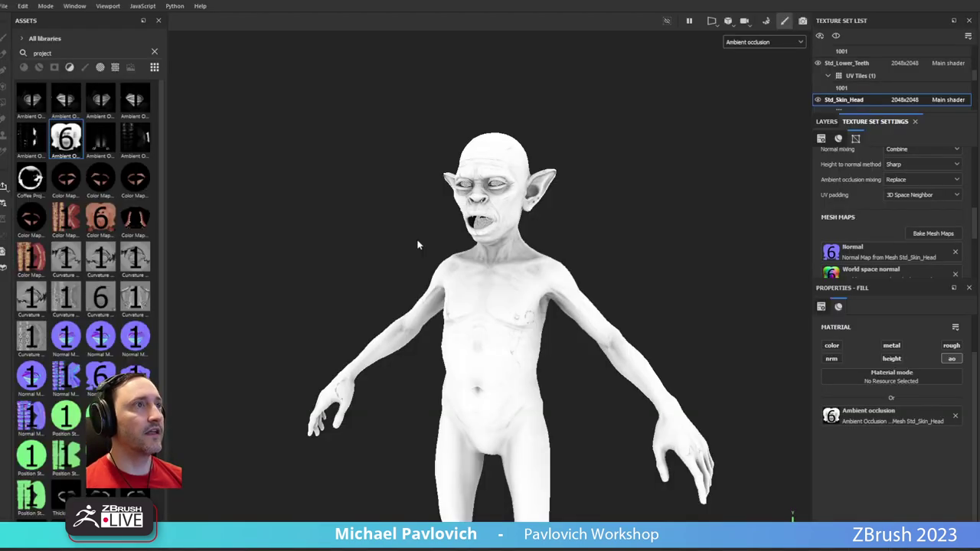
pyautogui.click(6, 6)
pyautogui.click(11, 29)
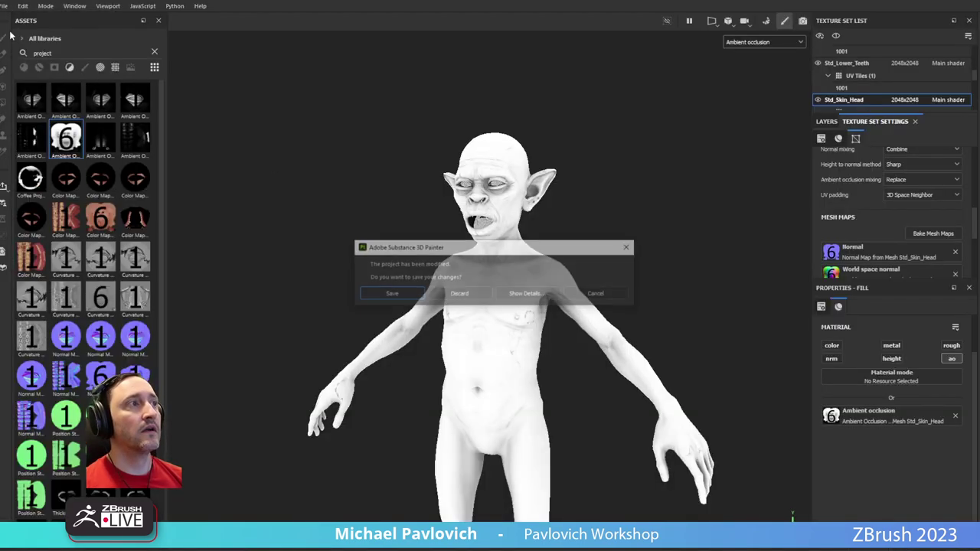
pyautogui.click(463, 291)
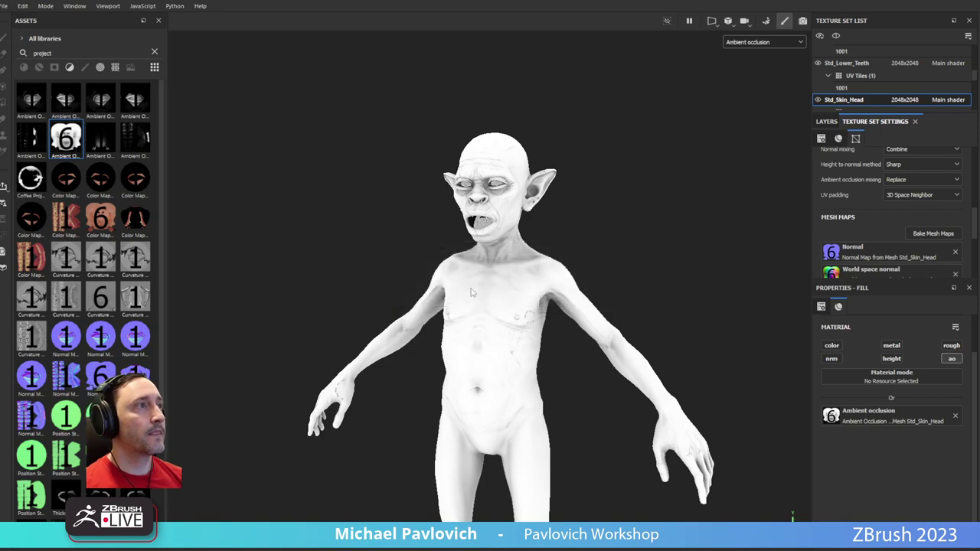
pyautogui.press('Escape')
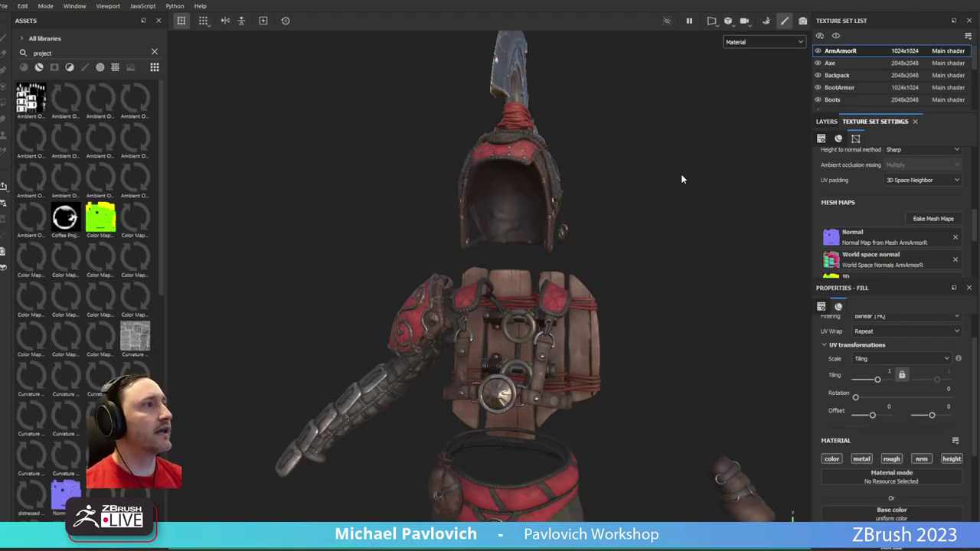
# Examine the textured helmet and torso gear, and show and hide the display settings in the rendering view
pyautogui.keyDown('alt'); pyautogui.moveTo(513, 186); pyautogui.dragTo(447, 348); pyautogui.keyUp('alt')
pyautogui.keyDown('alt'); pyautogui.moveTo(447, 348); pyautogui.dragTo(487, 498, button='middle'); pyautogui.keyUp('alt')
pyautogui.keyDown('alt'); pyautogui.moveTo(486, 497); pyautogui.dragTo(414, 459); pyautogui.keyUp('alt')
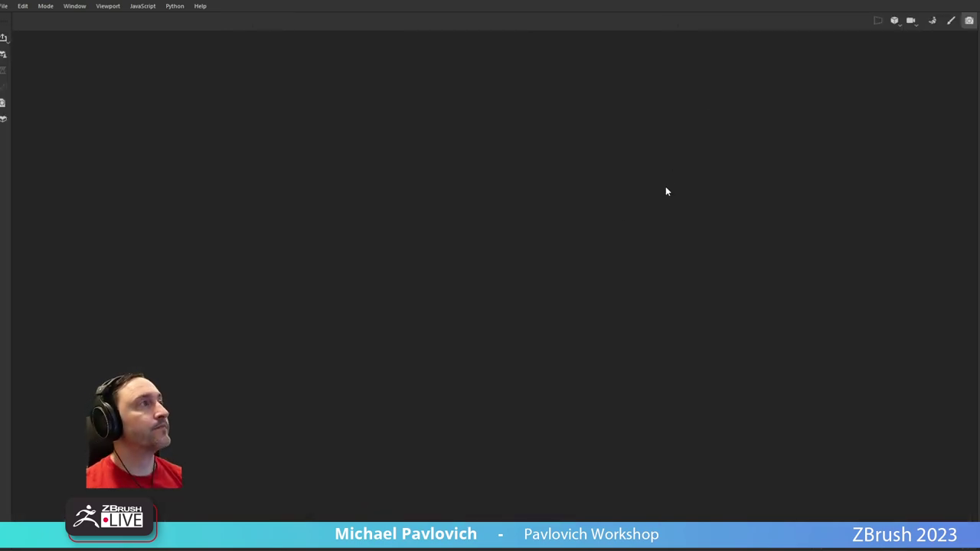
pyautogui.click(979, 74)
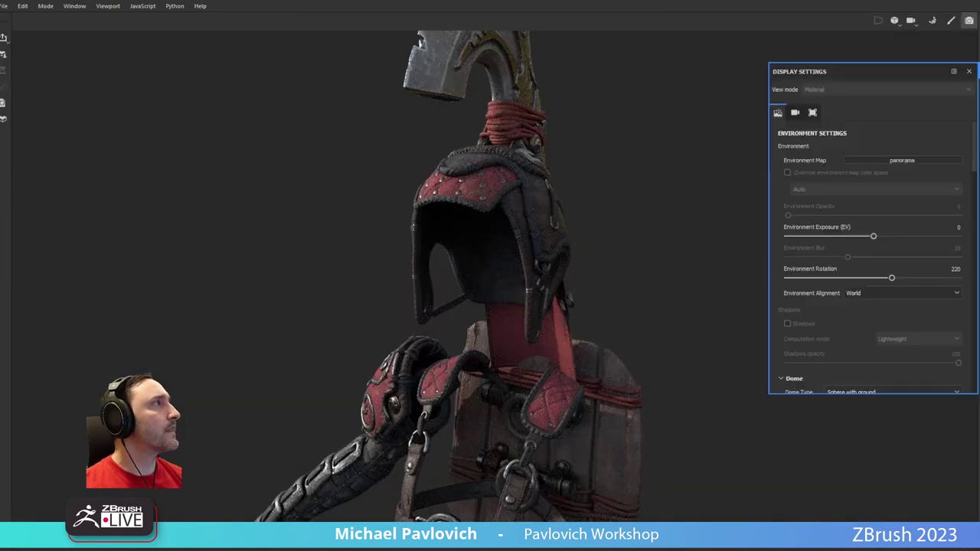
pyautogui.click(979, 74)
# Rotate the environment lighting and examine the rendered shoulder armour, sleeve plates and harness up close
pyautogui.keyDown('shift'); pyautogui.moveTo(618, 207); pyautogui.dragTo(660, 203, button='right'); pyautogui.keyUp('shift')
pyautogui.keyDown('alt'); pyautogui.moveTo(695, 222); pyautogui.dragTo(720, 46, button='middle'); pyautogui.keyUp('alt')
pyautogui.keyDown('alt'); pyautogui.moveTo(747, 192); pyautogui.dragTo(570, 253); pyautogui.keyUp('alt')
pyautogui.scroll(5, 524, 243)
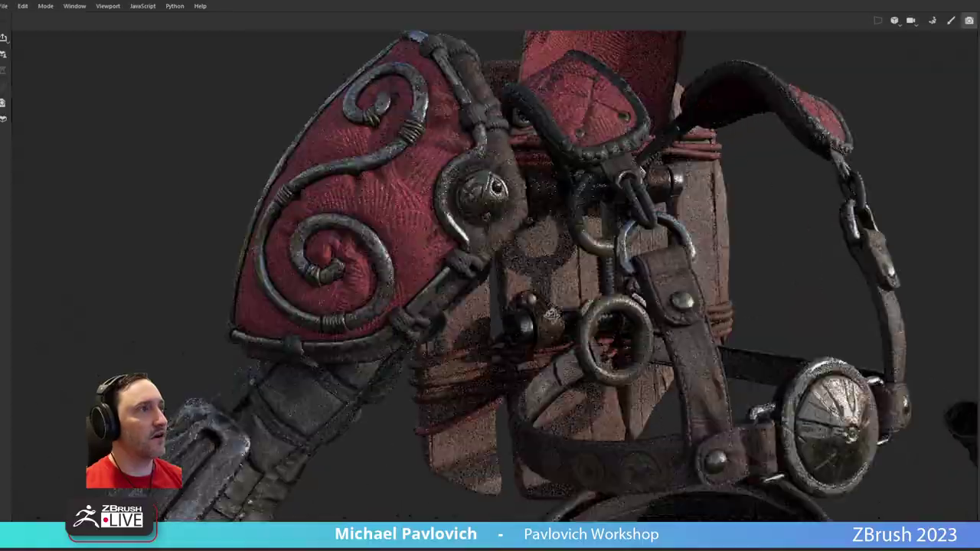
pyautogui.keyDown('alt'); pyautogui.moveTo(551, 314); pyautogui.dragTo(499, 223); pyautogui.keyUp('alt')
pyautogui.scroll(1, 550, 290)
pyautogui.keyDown('alt'); pyautogui.moveTo(550, 289); pyautogui.dragTo(591, 381); pyautogui.keyUp('alt')
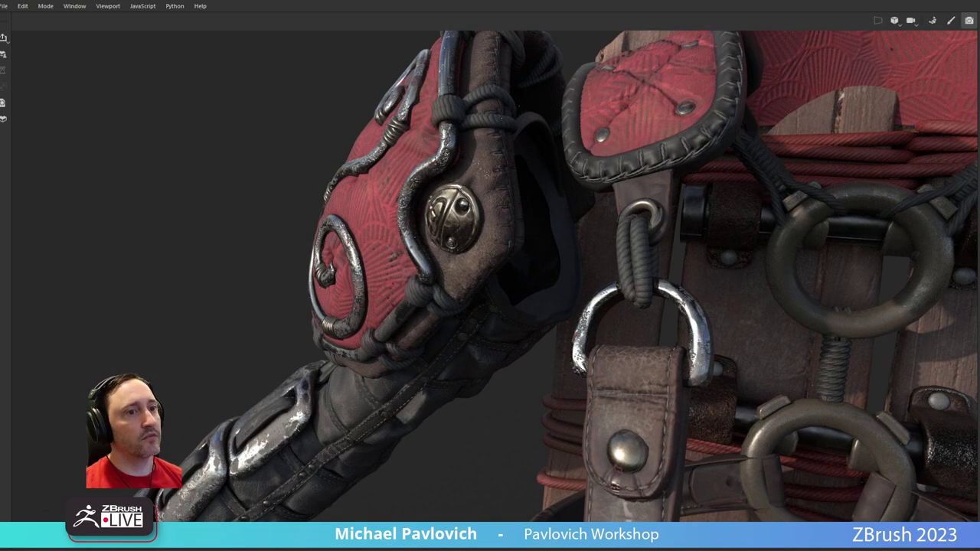
# Switch back to ZBrush, examine the colour-coded shoulder armour and harness pads, and reduce the draw size to 1.3996
pyautogui.hotkey('alt', 'Tab')
pyautogui.moveTo(581, 330)
pyautogui.keyDown('alt'); pyautogui.mouseDown()
pyautogui.moveTo(600, 245)
pyautogui.moveTo(617, 221)
pyautogui.mouseUp(); pyautogui.keyUp('alt')
pyautogui.moveTo(252, 371); pyautogui.dragTo(350, 390)
pyautogui.keyDown('alt'); pyautogui.moveTo(431, 163); pyautogui.dragTo(286, 171); pyautogui.keyUp('alt')
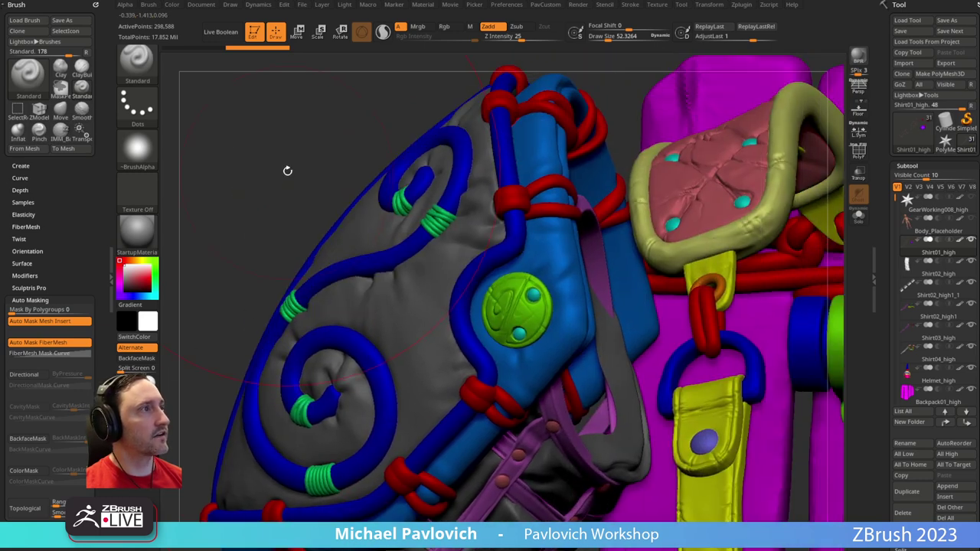
pyautogui.moveTo(287, 171); pyautogui.dragTo(345, 286, button='right')
pyautogui.press('s')
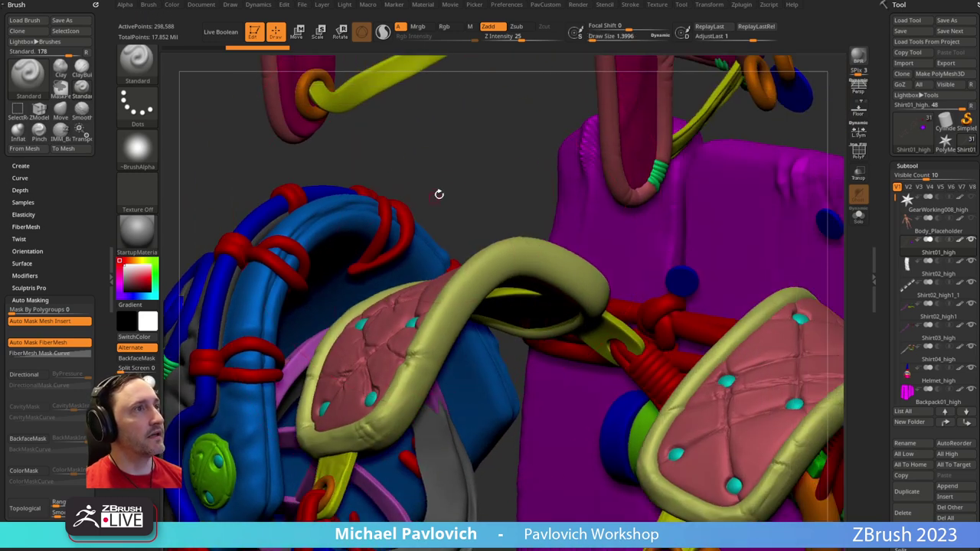
# Switch to Substance 3D Painter, restore the interface panels and select the Shirt texture set from the goblin's torso gear
pyautogui.click(434, 197)
pyautogui.moveTo(433, 197); pyautogui.dragTo(460, 184, button='right')
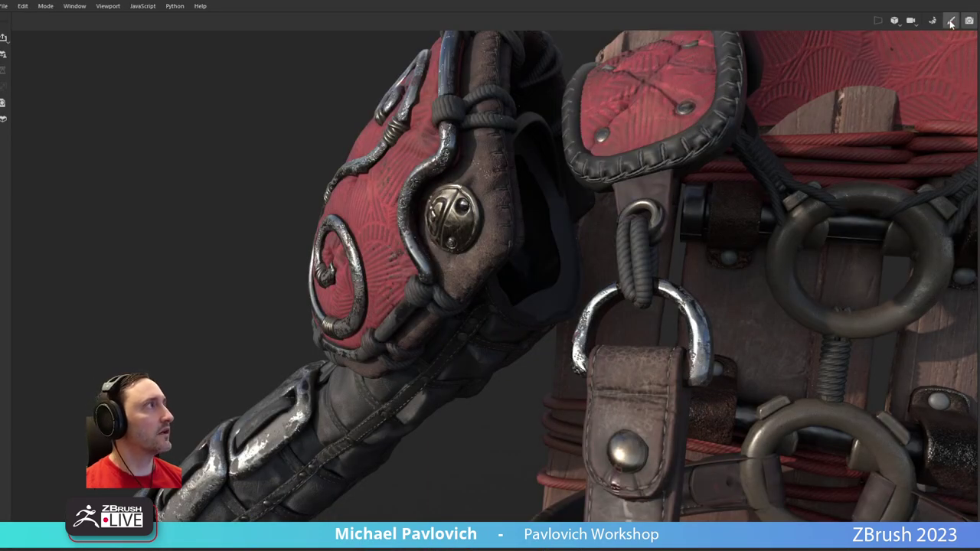
pyautogui.press('Tab')
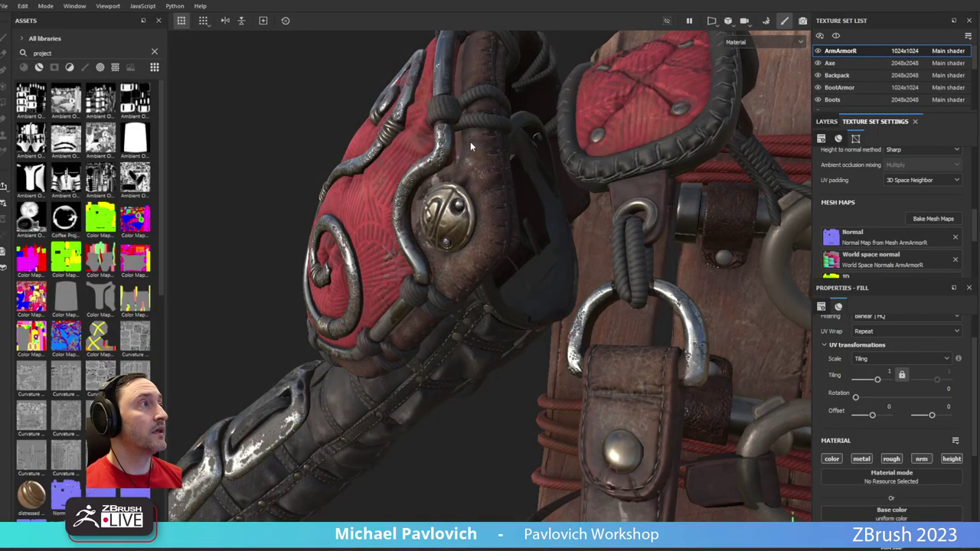
pyautogui.keyDown('alt'); pyautogui.moveTo(471, 146); pyautogui.dragTo(306, 291, button='middle'); pyautogui.keyUp('alt')
pyautogui.keyDown('alt'); pyautogui.moveTo(509, 280); pyautogui.dragTo(195, 101, button='right'); pyautogui.keyUp('alt')
pyautogui.keyDown('alt'); pyautogui.moveTo(483, 248); pyautogui.dragTo(406, 207, button='middle'); pyautogui.keyUp('alt')
pyautogui.moveTo(474, 239)
pyautogui.keyDown('alt'); pyautogui.mouseDown()
pyautogui.moveTo(528, 233)
pyautogui.moveTo(480, 231)
pyautogui.mouseUp(); pyautogui.keyUp('alt')
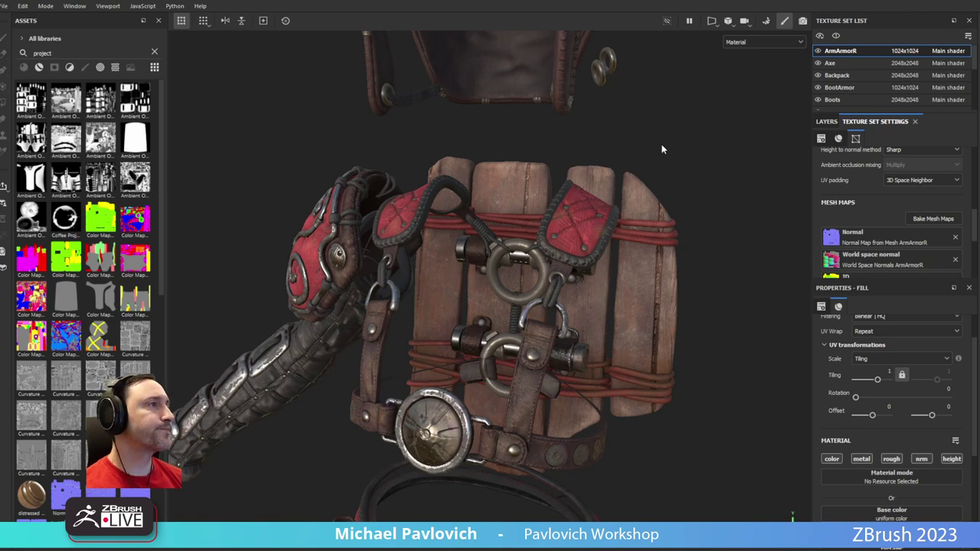
pyautogui.keyDown('ctrl'); pyautogui.keyDown('alt'); pyautogui.rightClick(664, 176); pyautogui.keyUp('alt'); pyautogui.keyUp('ctrl')
pyautogui.keyDown('alt'); pyautogui.moveTo(665, 176); pyautogui.dragTo(770, 128); pyautogui.keyUp('alt')
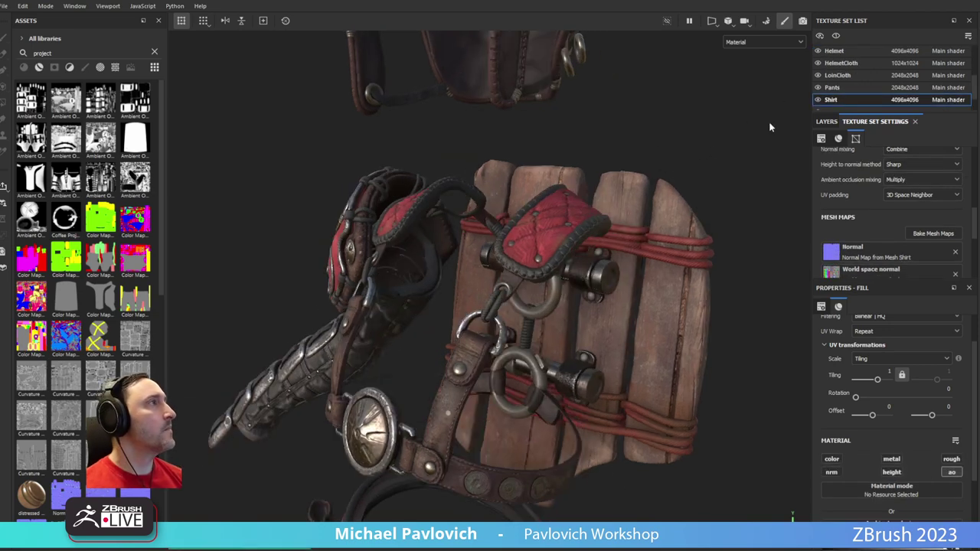
# Delete the Stitch_Straight_Other, Stich_Straight_Arm, Stitch-Straight and Stitch-Blanket layers from the Shirt texture set
pyautogui.click(827, 122)
pyautogui.scroll(-1, 726, 213)
pyautogui.scroll(-3, 875, 214)
pyautogui.scroll(-5, 881, 211)
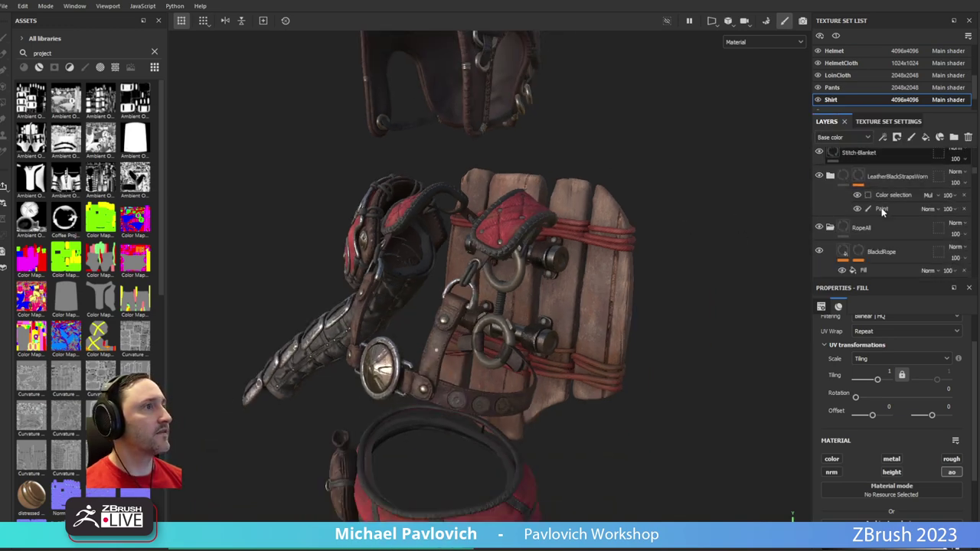
pyautogui.scroll(5, 897, 212)
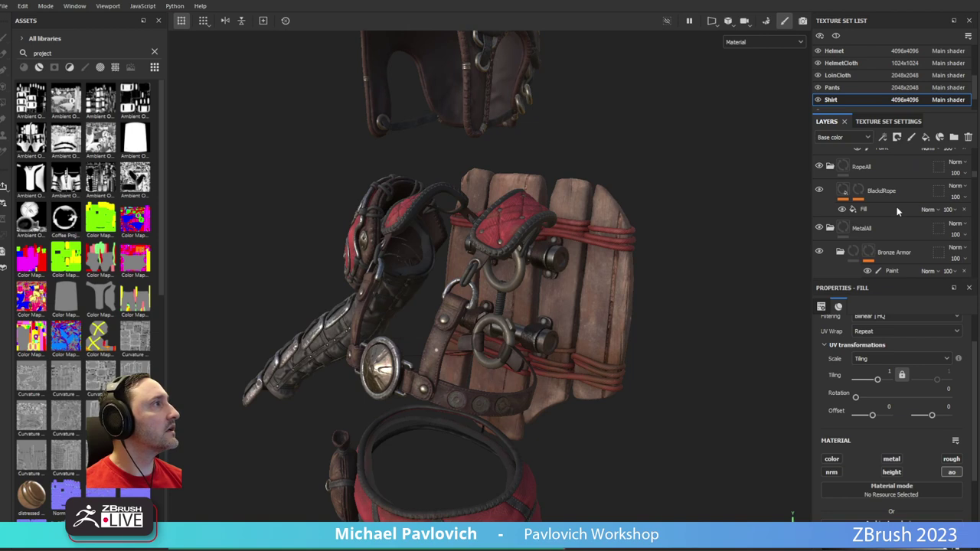
pyautogui.scroll(2, 897, 212)
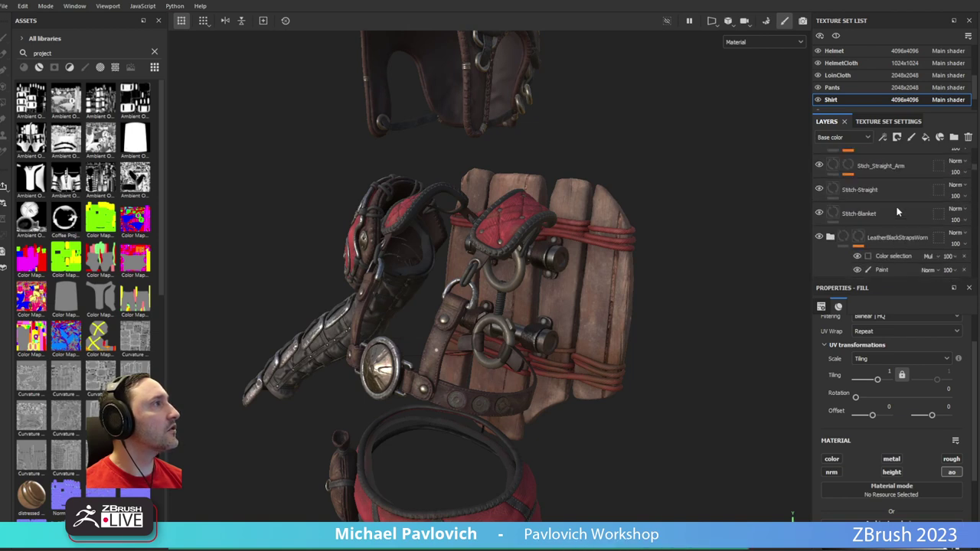
pyautogui.click(851, 189)
pyautogui.scroll(2, 897, 178)
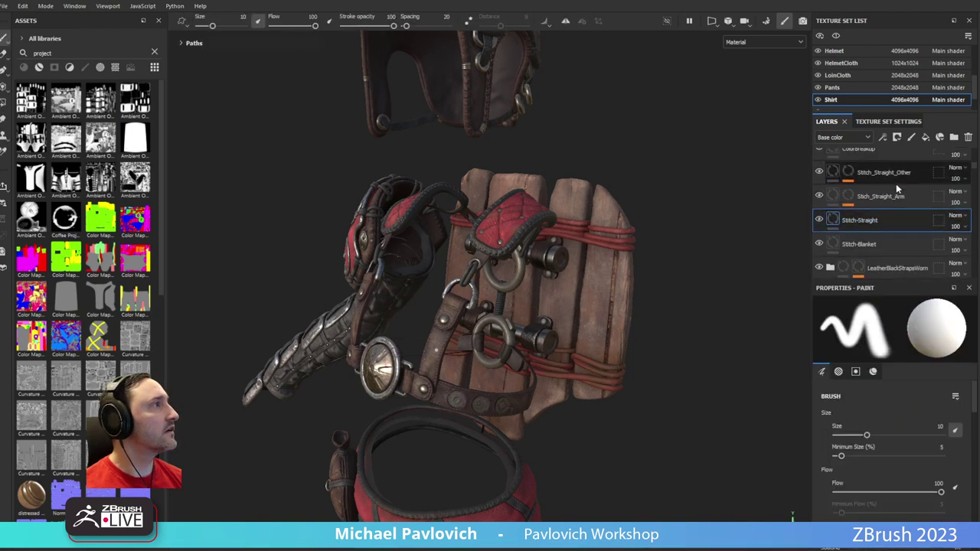
pyautogui.scroll(2, 888, 205)
pyautogui.click(888, 205)
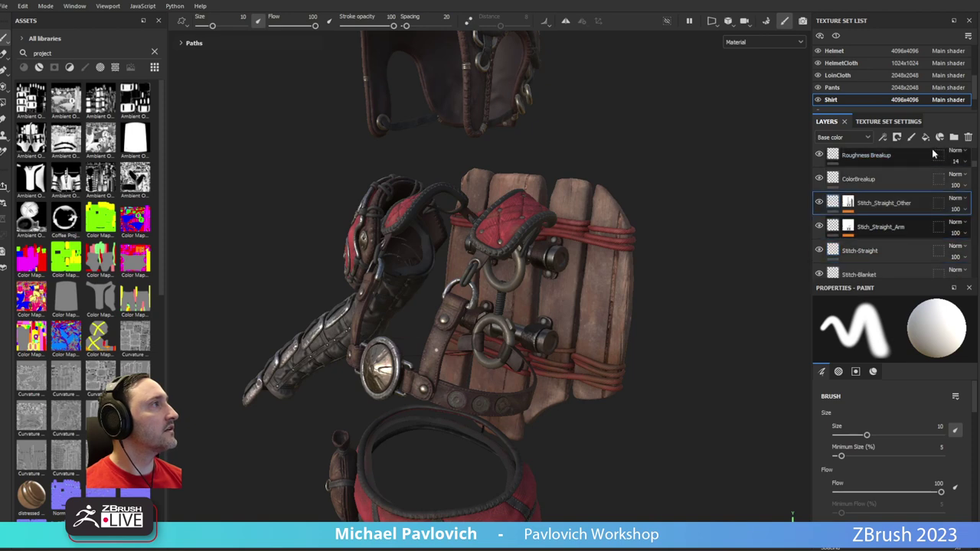
pyautogui.click(967, 137)
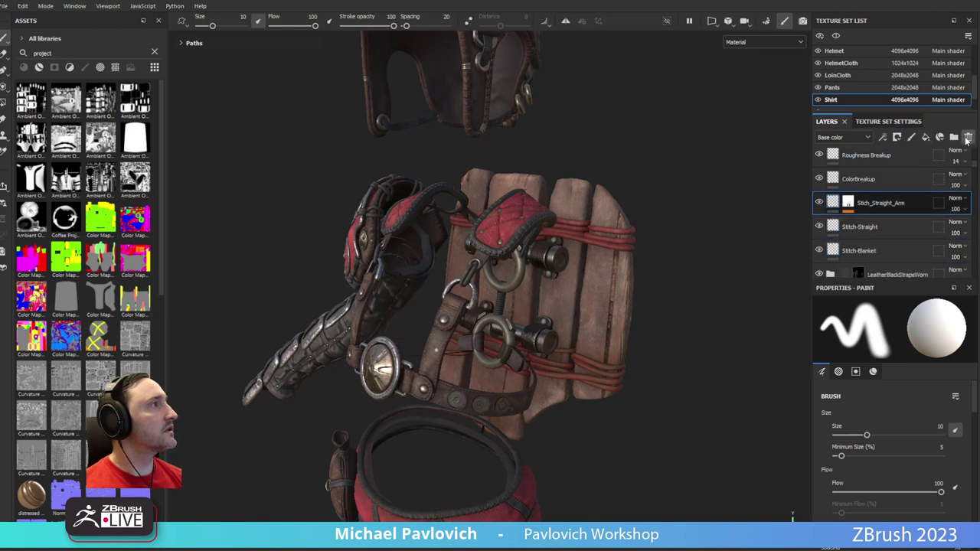
pyautogui.click(968, 137)
pyautogui.click(968, 137)
pyautogui.click(967, 137)
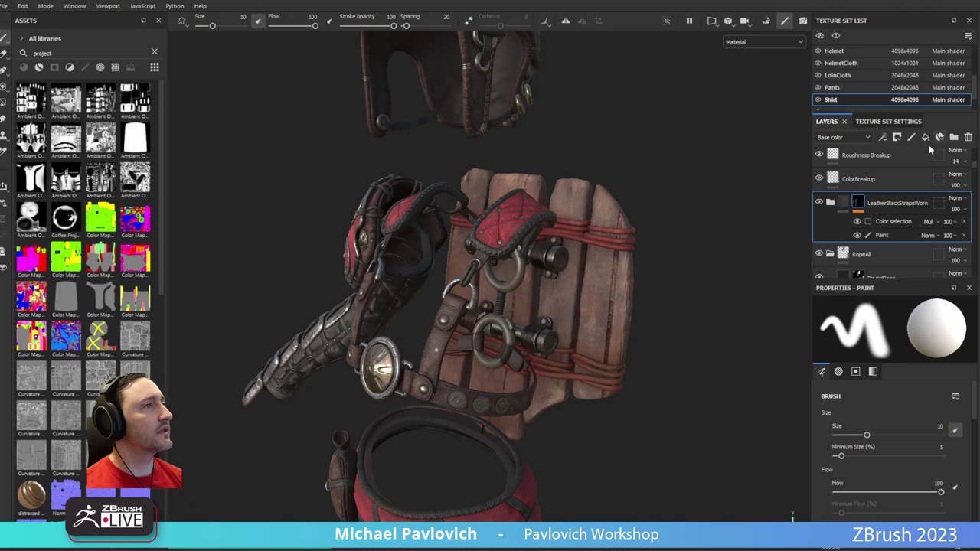
# Search the assets for "blanket", select the leather stitch brush and add a new paint layer above ColorBreakup
pyautogui.keyDown('alt'); pyautogui.moveTo(306, 240); pyautogui.dragTo(536, 339); pyautogui.keyUp('alt')
pyautogui.keyDown('alt'); pyautogui.moveTo(536, 340); pyautogui.dragTo(482, 285, button='right'); pyautogui.keyUp('alt')
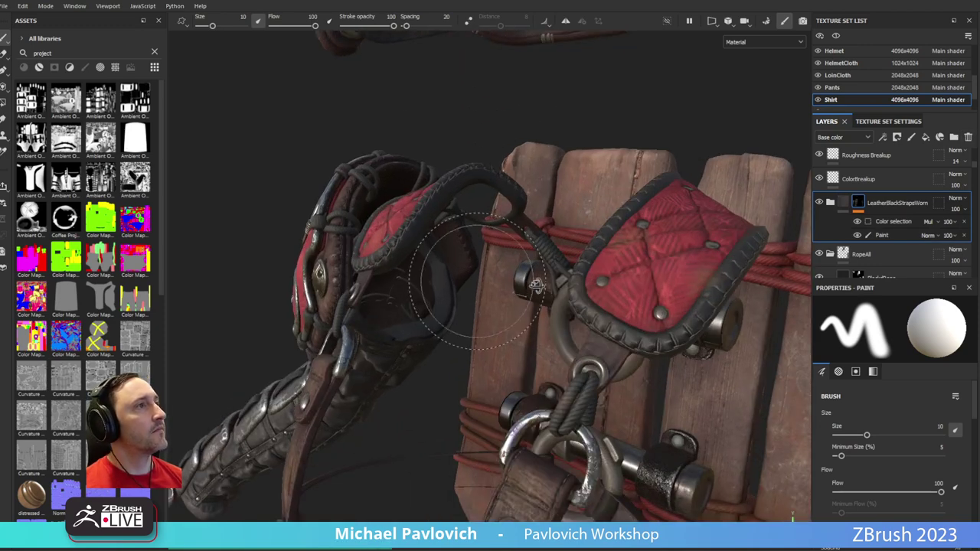
pyautogui.keyDown('alt'); pyautogui.moveTo(535, 286); pyautogui.dragTo(674, 261); pyautogui.keyUp('alt')
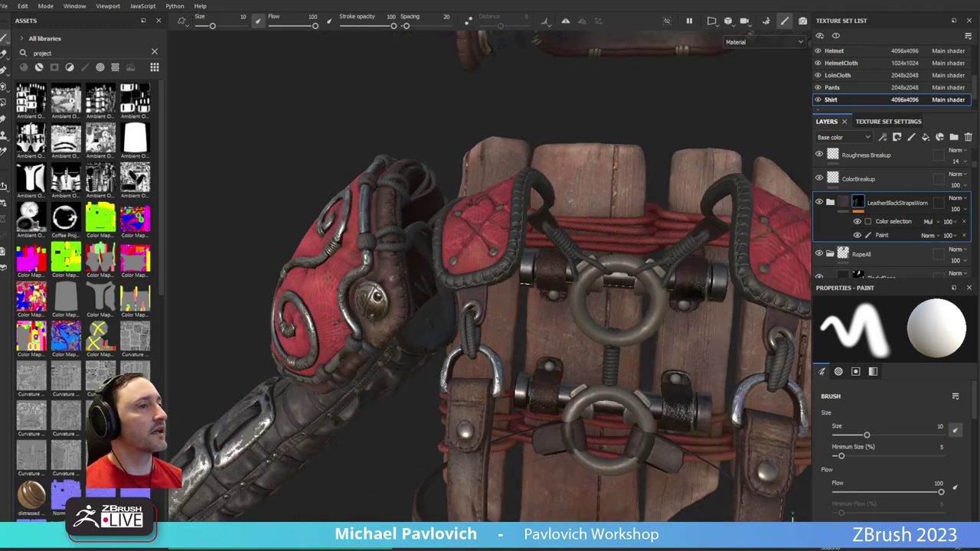
pyautogui.keyDown('alt'); pyautogui.moveTo(533, 297); pyautogui.dragTo(548, 297); pyautogui.keyUp('alt')
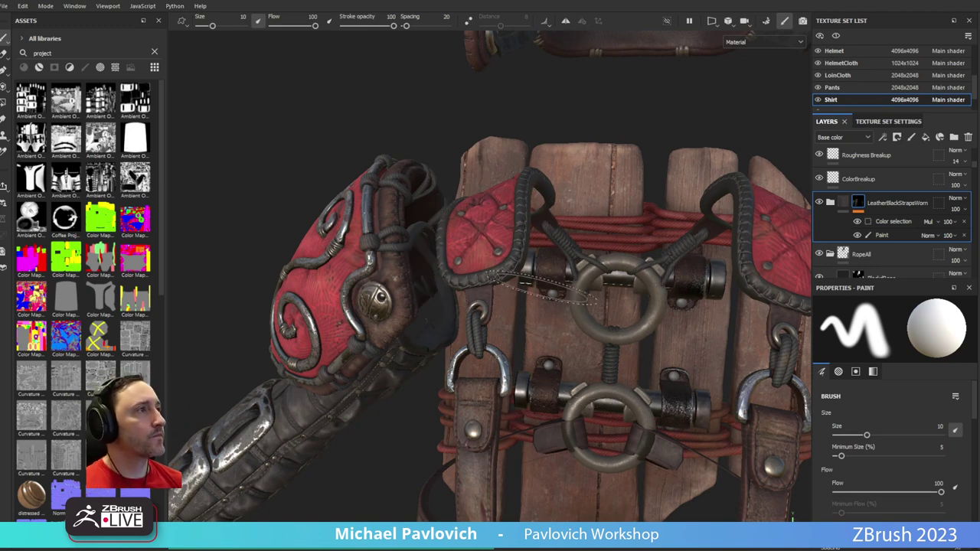
pyautogui.click(860, 180)
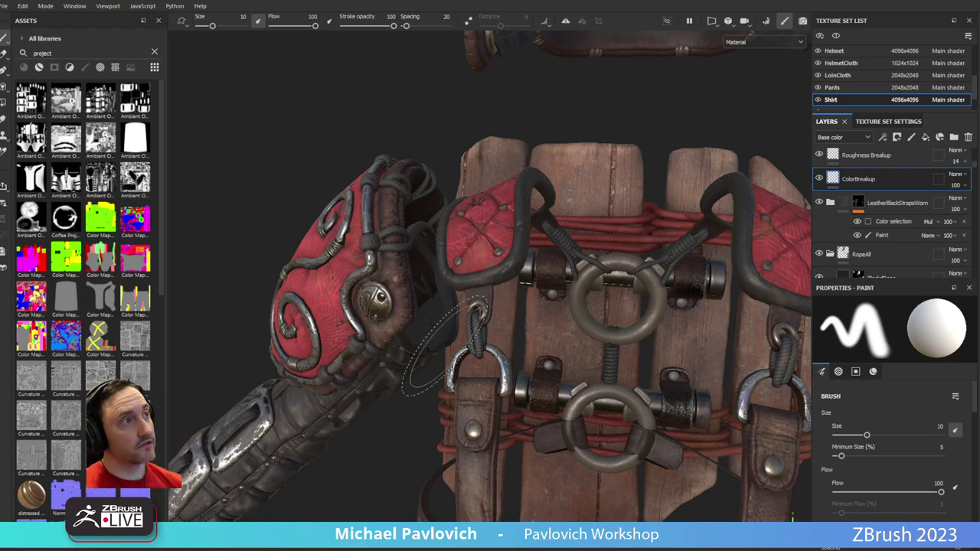
pyautogui.keyDown('alt'); pyautogui.moveTo(482, 348); pyautogui.dragTo(528, 321); pyautogui.keyUp('alt')
pyautogui.moveTo(528, 321)
pyautogui.keyDown('alt'); pyautogui.mouseDown(button='right')
pyautogui.moveTo(485, 208)
pyautogui.moveTo(593, 294)
pyautogui.moveTo(570, 295)
pyautogui.mouseUp(button='right'); pyautogui.keyUp('alt')
pyautogui.keyDown('alt'); pyautogui.moveTo(593, 294); pyautogui.dragTo(613, 350); pyautogui.keyUp('alt')
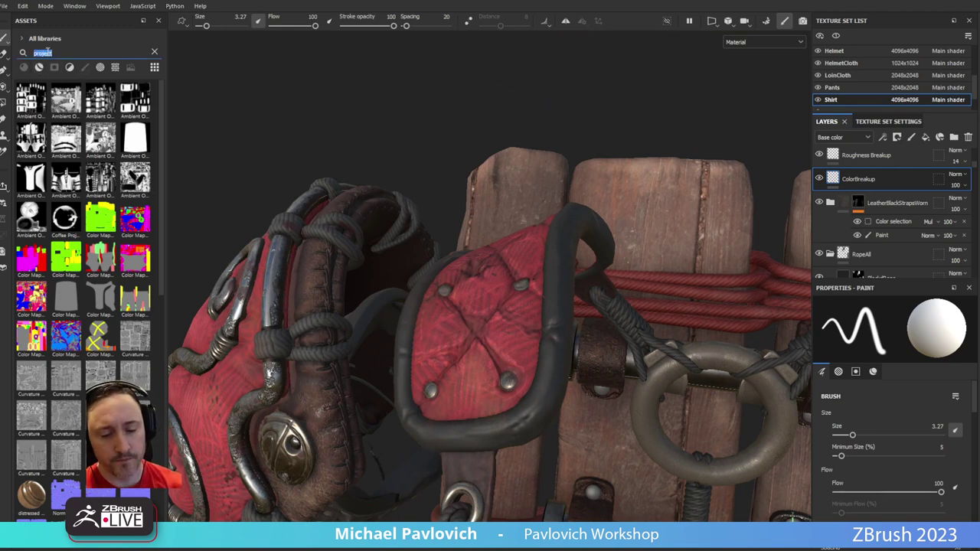
pyautogui.press('BackSpace')
pyautogui.write('blanket')
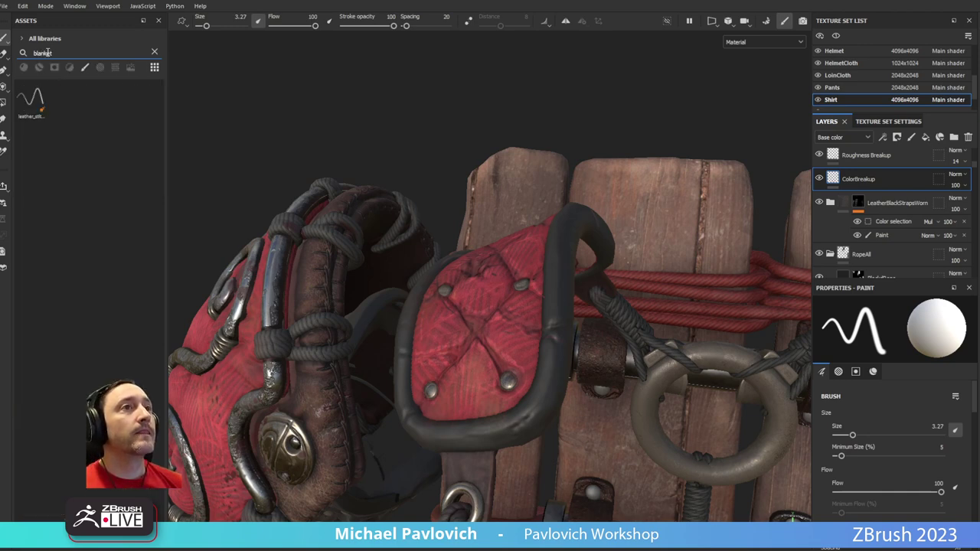
pyautogui.click(37, 102)
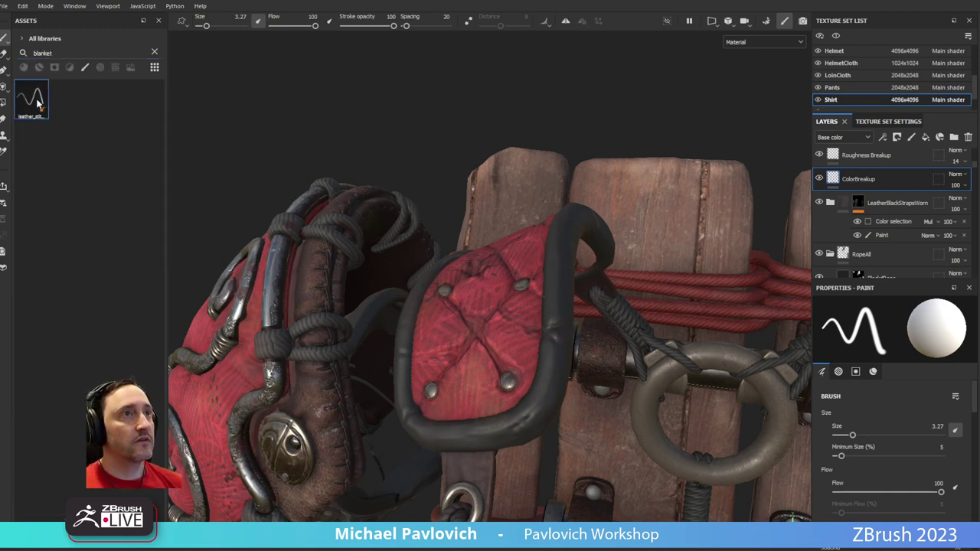
pyautogui.click(910, 139)
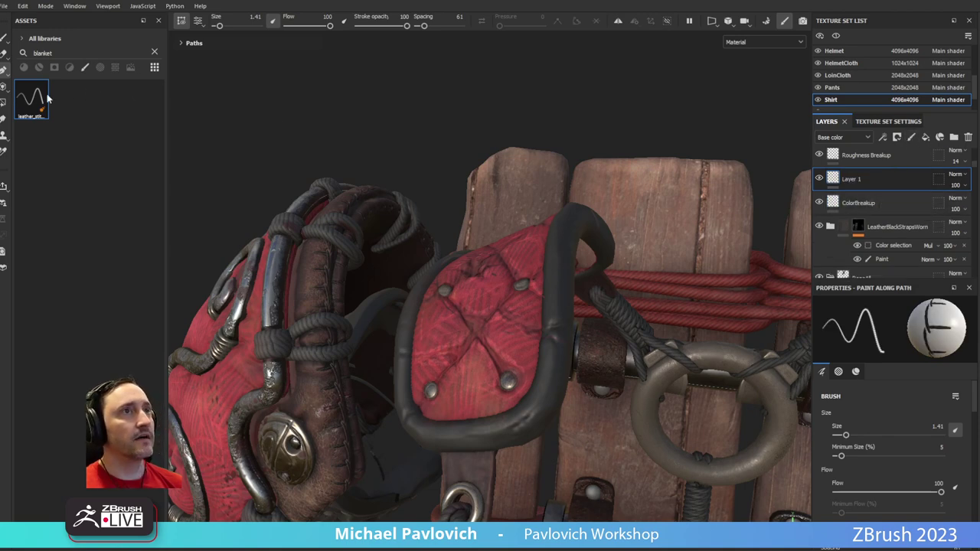
# Lay a seven-point blanket-stitch path down the side and along the lower edge of the red shoulder pad's black leather border
pyautogui.keyDown('alt'); pyautogui.moveTo(452, 230); pyautogui.dragTo(377, 208); pyautogui.keyUp('alt')
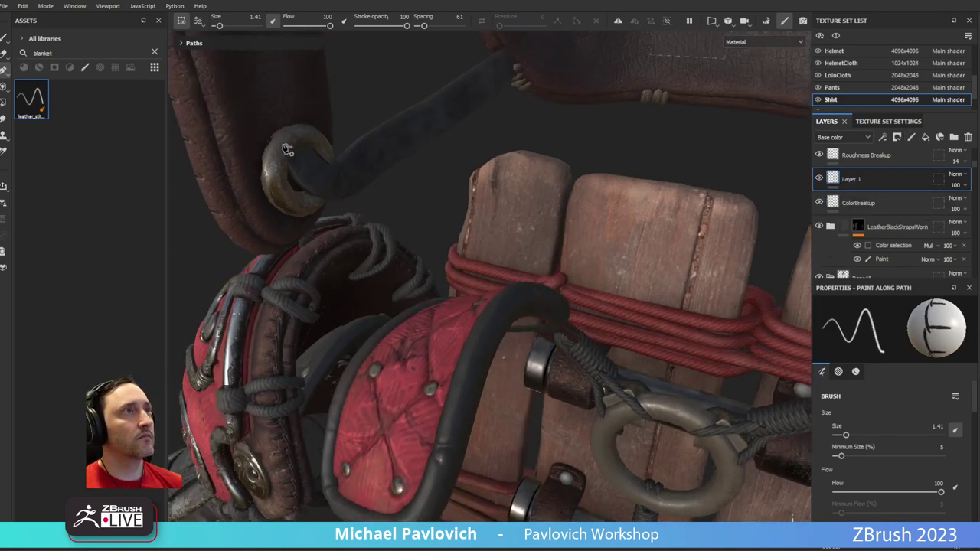
pyautogui.keyDown('alt'); pyautogui.moveTo(516, 320); pyautogui.dragTo(544, 258); pyautogui.keyUp('alt')
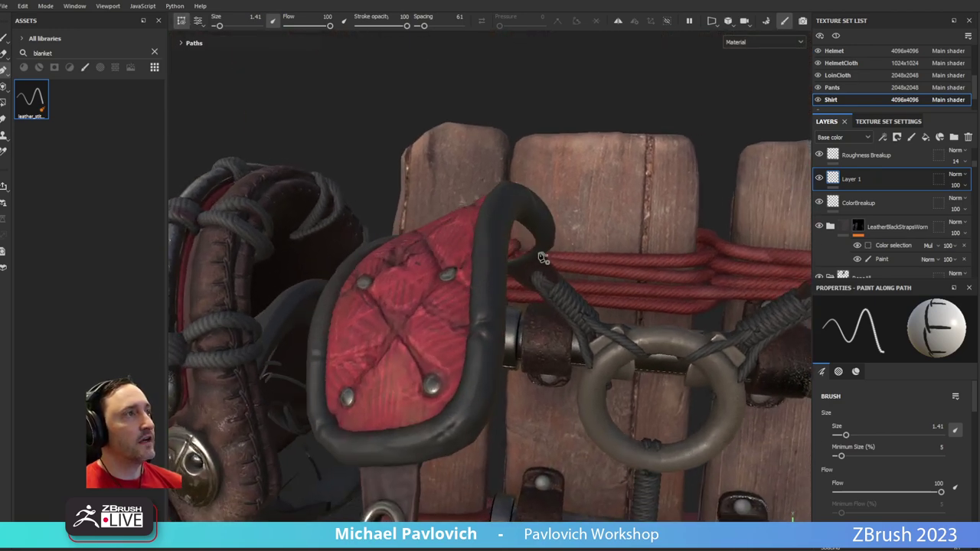
pyautogui.click(491, 207)
pyautogui.click(487, 262)
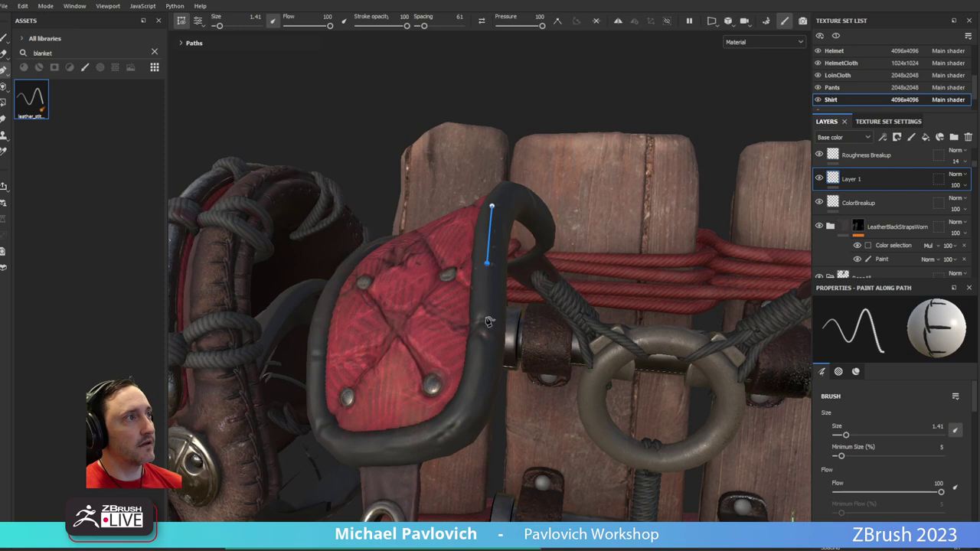
pyautogui.click(459, 431)
pyautogui.click(411, 445)
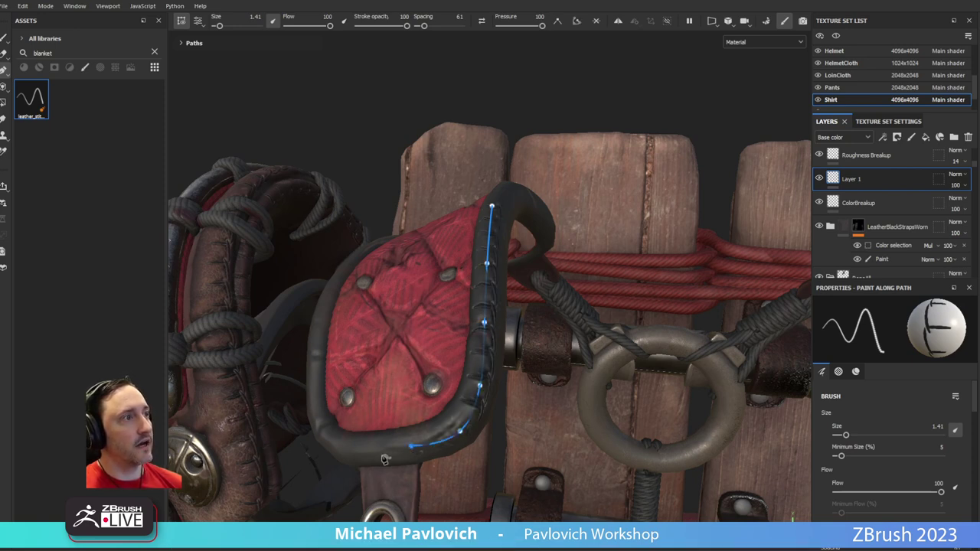
pyautogui.click(337, 448)
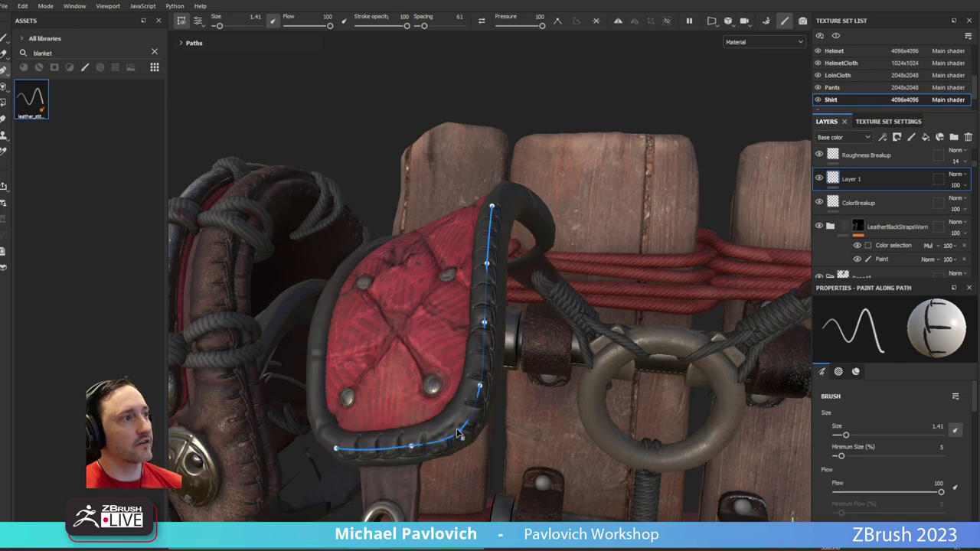
pyautogui.keyDown('alt'); pyautogui.moveTo(503, 296); pyautogui.dragTo(544, 263); pyautogui.keyUp('alt')
pyautogui.click(182, 22)
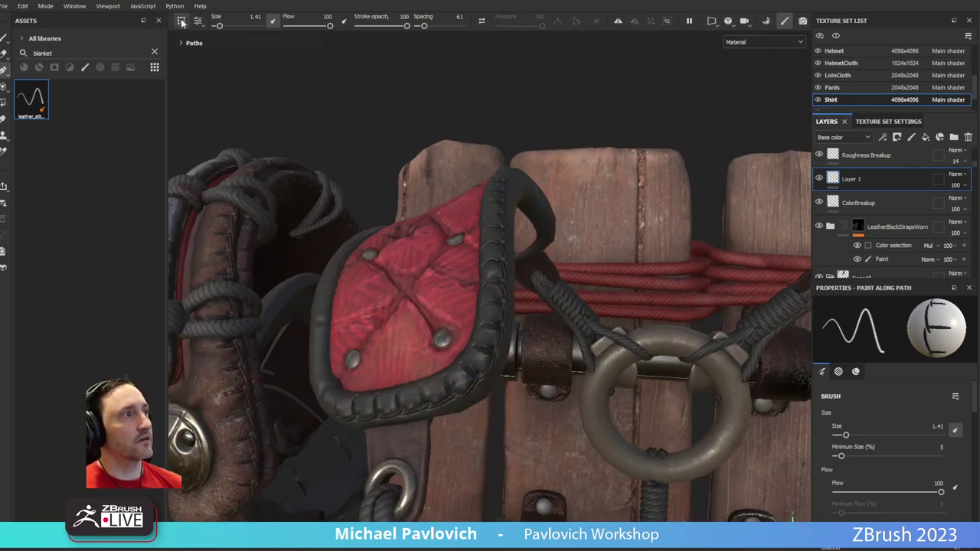
# Review the stitch material's parameters, set the puckering intensity to 0.77 and expand the technical parameters
pyautogui.keyDown('alt'); pyautogui.moveTo(621, 291); pyautogui.dragTo(618, 296); pyautogui.keyUp('alt')
pyautogui.scroll(-8, 861, 414)
pyautogui.scroll(-6, 880, 437)
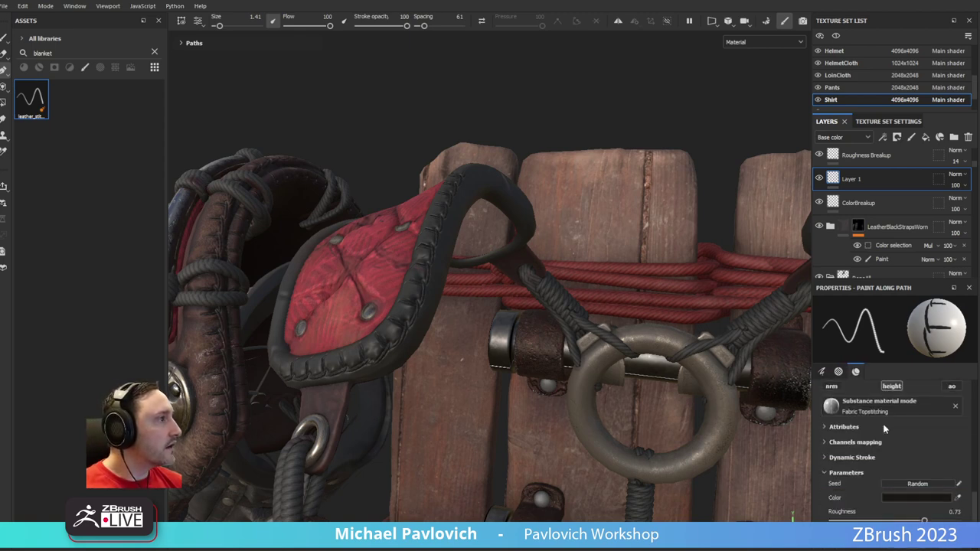
pyautogui.click(860, 479)
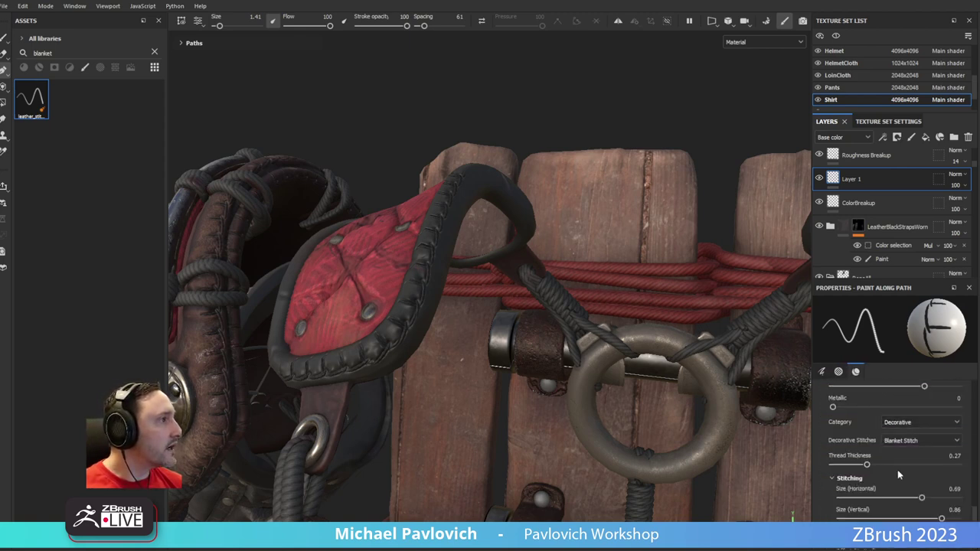
pyautogui.scroll(-2, 897, 469)
pyautogui.click(857, 494)
pyautogui.scroll(-2, 876, 490)
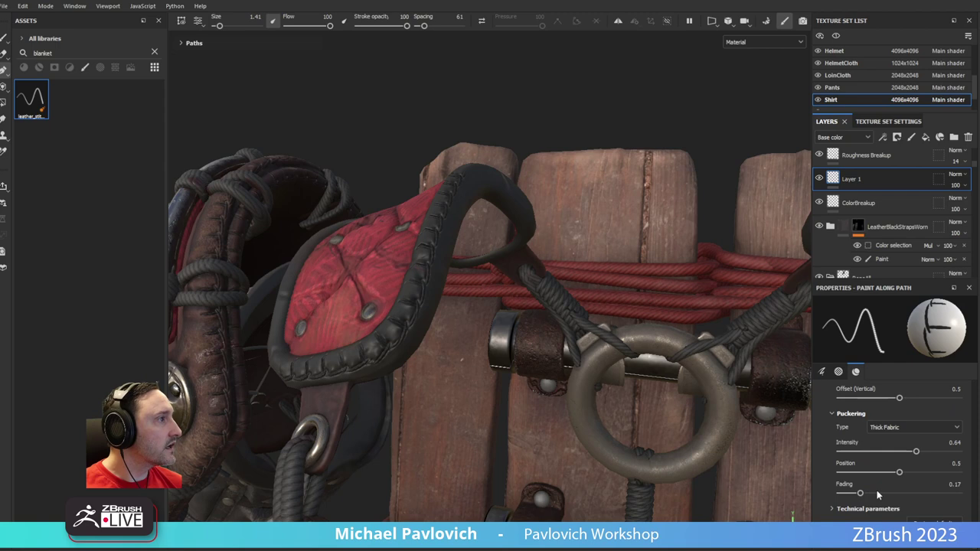
pyautogui.click(873, 454)
pyautogui.click(907, 452)
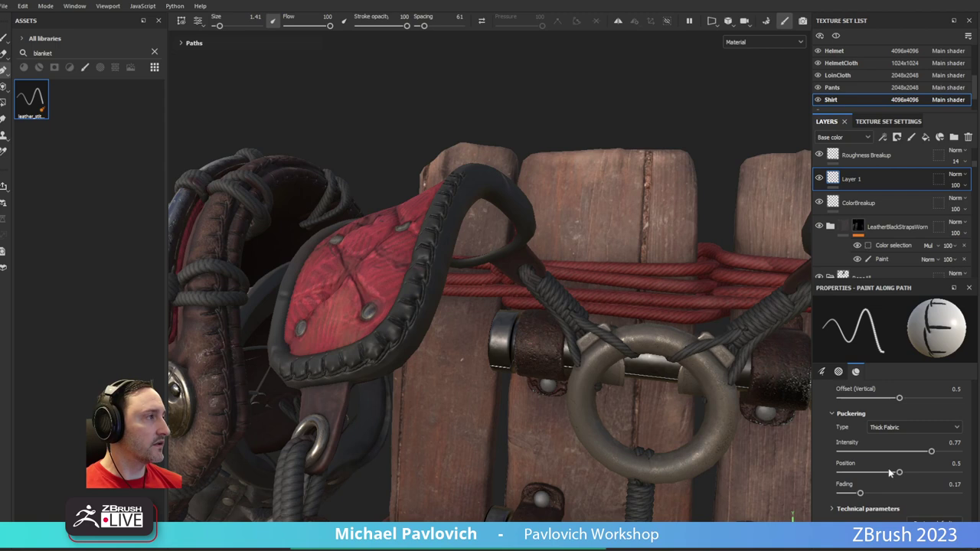
pyautogui.click(833, 509)
pyautogui.scroll(-8, 874, 490)
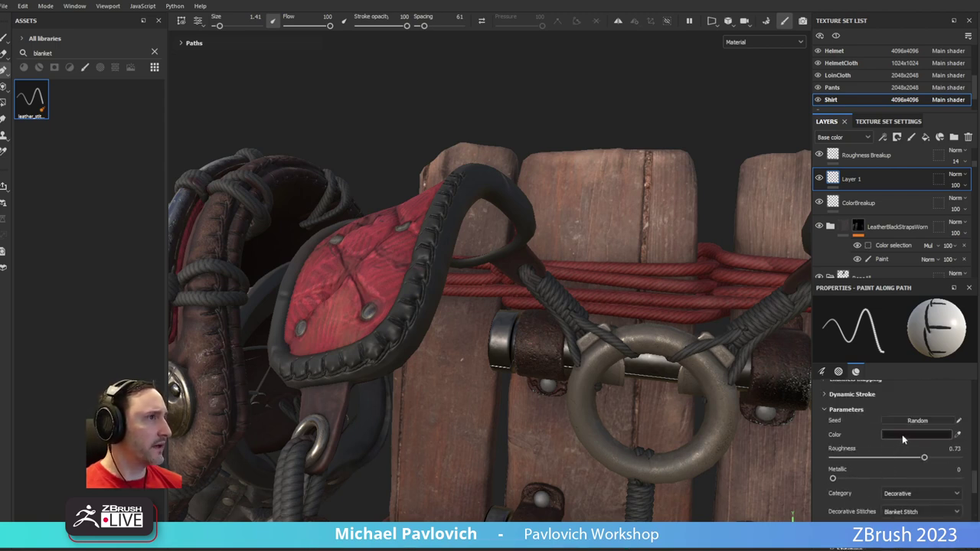
# Change the stitch thread colour to the greyish brown 615149
pyautogui.click(902, 435)
pyautogui.click(816, 357)
pyautogui.click(785, 323)
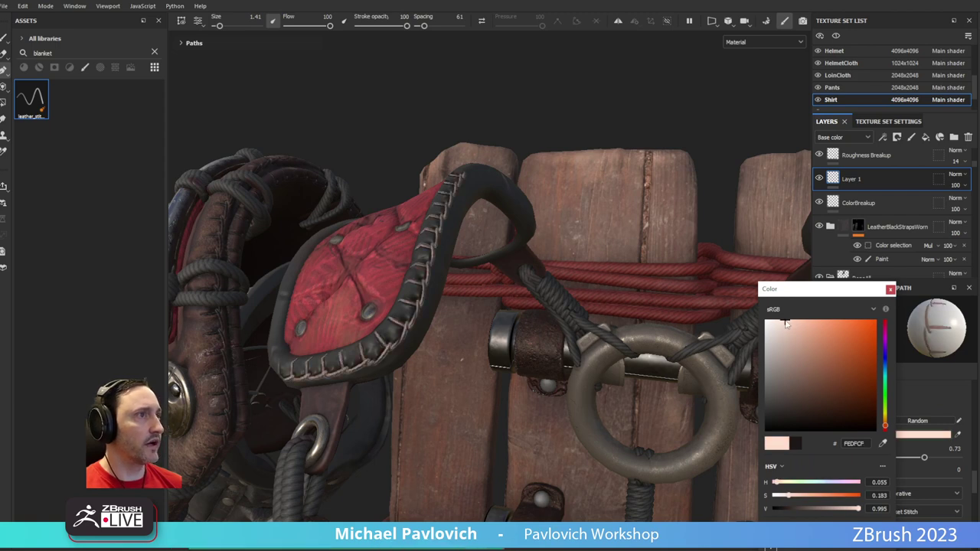
pyautogui.moveTo(785, 323); pyautogui.dragTo(791, 388)
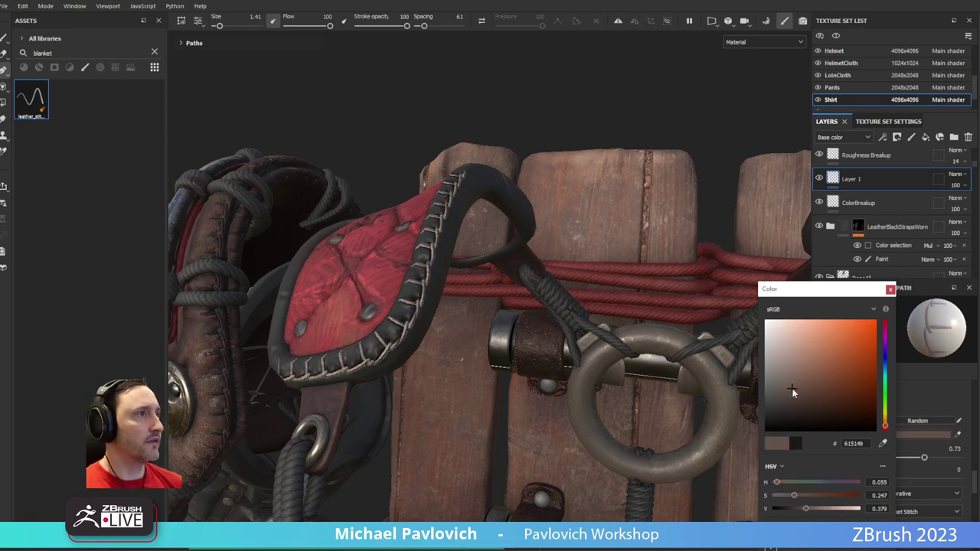
pyautogui.click(889, 289)
# Change the decorative stitch type to Honeycomb Stitch
pyautogui.scroll(-2, 877, 467)
pyautogui.scroll(-2, 867, 473)
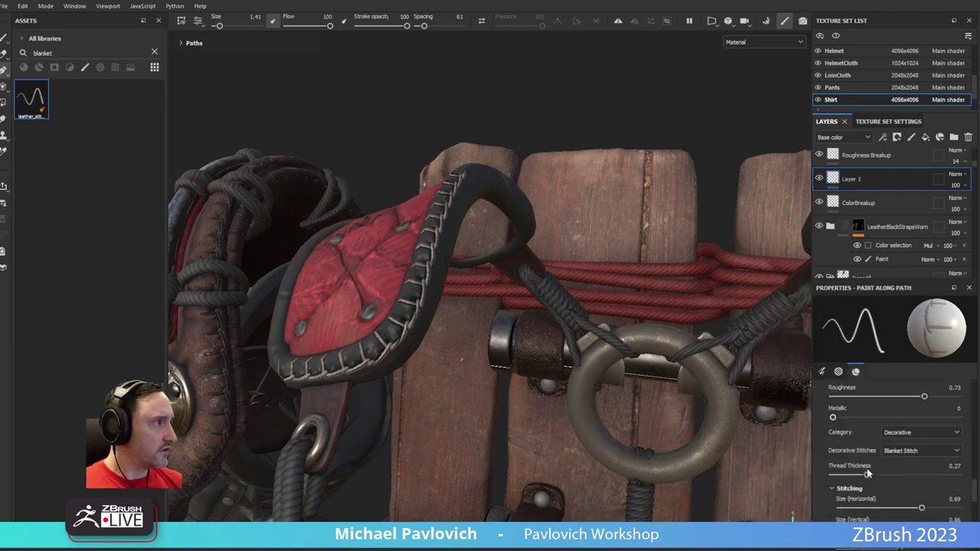
pyautogui.click(910, 451)
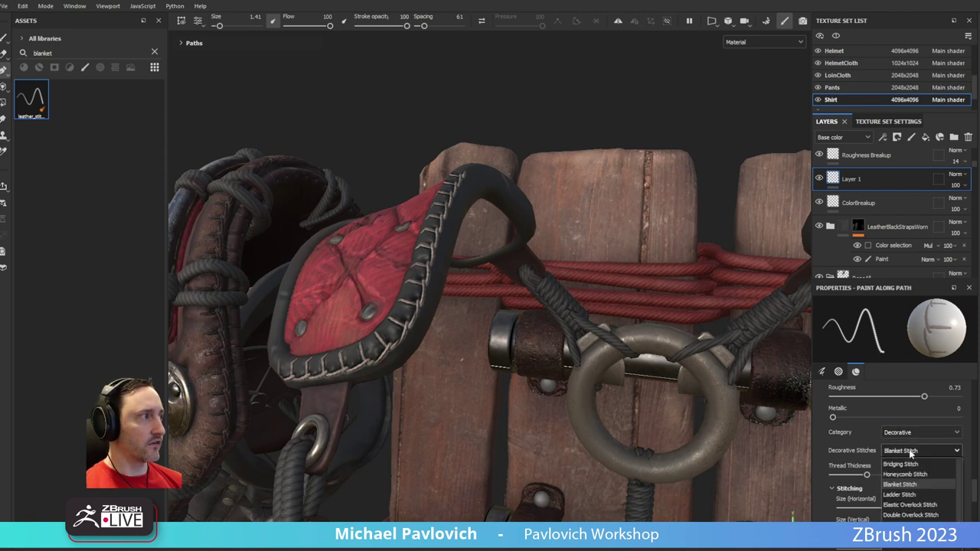
pyautogui.click(909, 472)
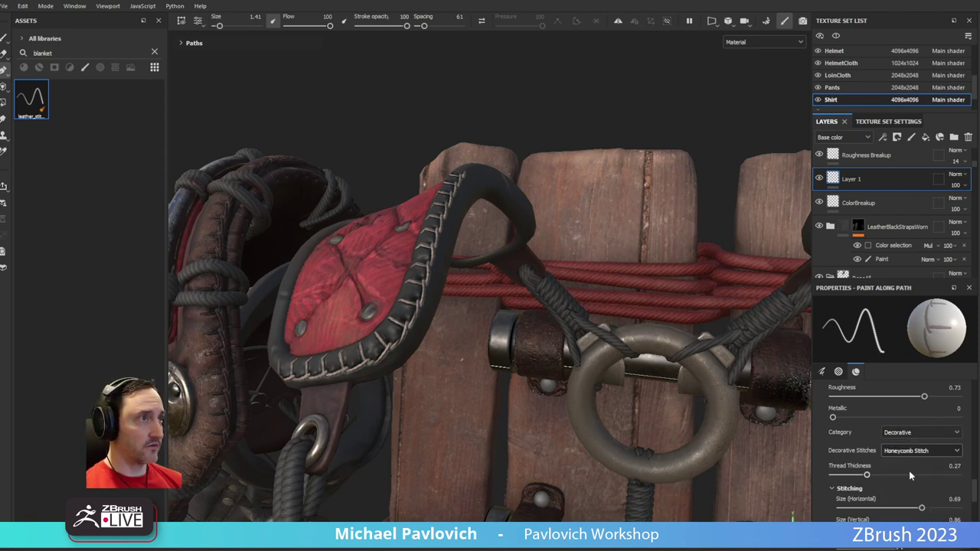
# Try the Blanket Stitch and Ladder Stitch on the path, and set the decorative stitch type to Elastic Overlock Stitch
pyautogui.click(911, 452)
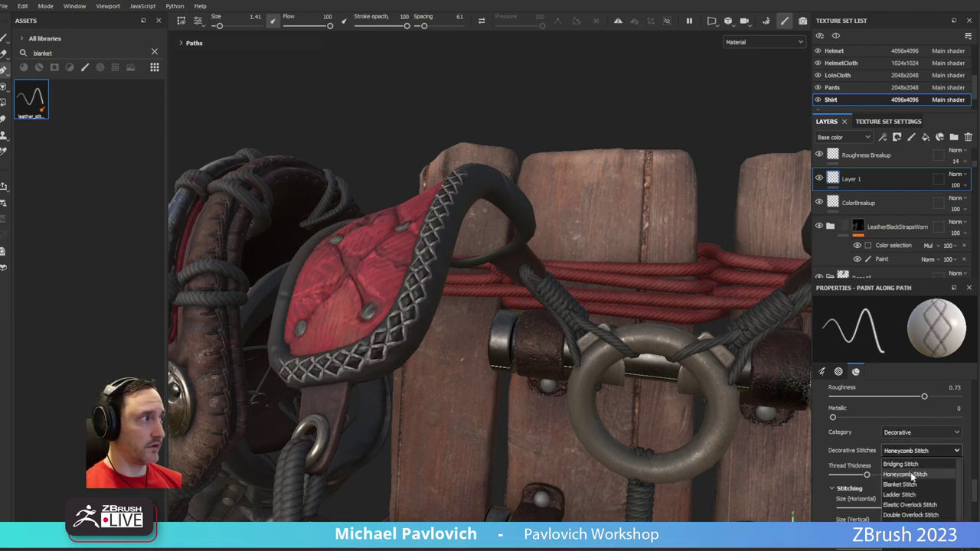
pyautogui.click(902, 483)
pyautogui.click(911, 451)
pyautogui.click(900, 494)
pyautogui.click(915, 454)
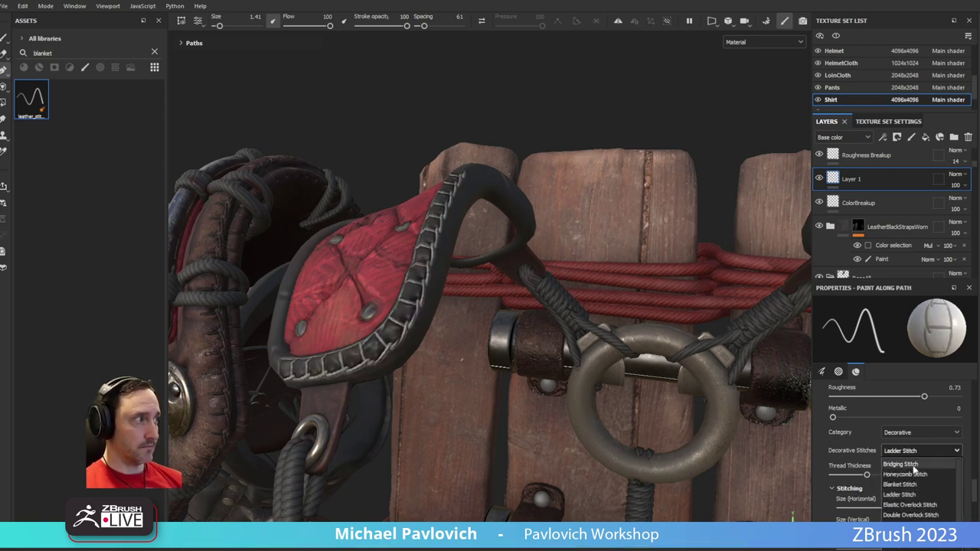
pyautogui.click(909, 505)
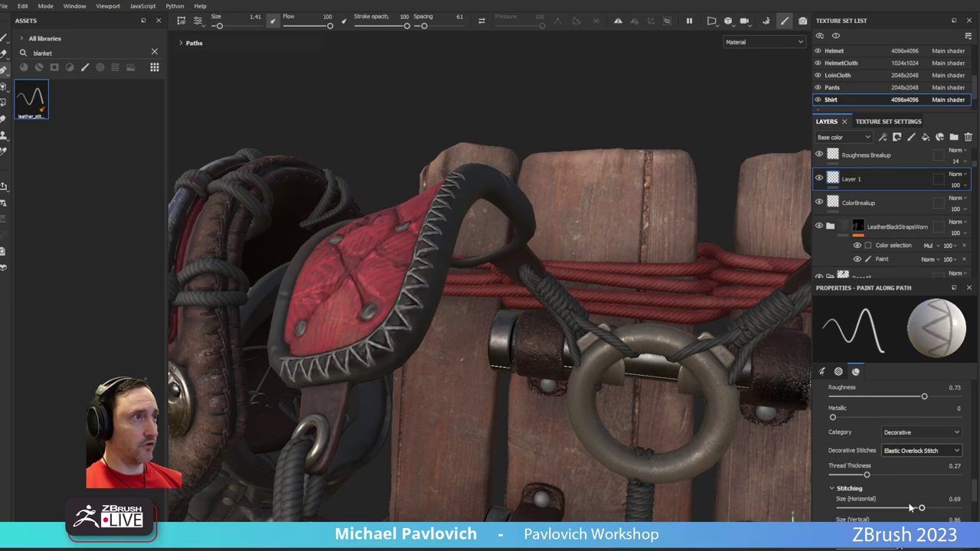
# Extend the stitch path from its lower-edge end up the opposite side of the shoulder pad's black leather border
pyautogui.keyDown('alt'); pyautogui.moveTo(553, 306); pyautogui.dragTo(503, 235); pyautogui.keyUp('alt')
pyautogui.keyDown('alt'); pyautogui.moveTo(540, 358); pyautogui.dragTo(657, 358); pyautogui.keyUp('alt')
pyautogui.click(181, 21)
pyautogui.keyDown('alt'); pyautogui.moveTo(477, 343); pyautogui.dragTo(487, 376); pyautogui.keyUp('alt')
pyautogui.click(443, 358)
pyautogui.click(444, 359)
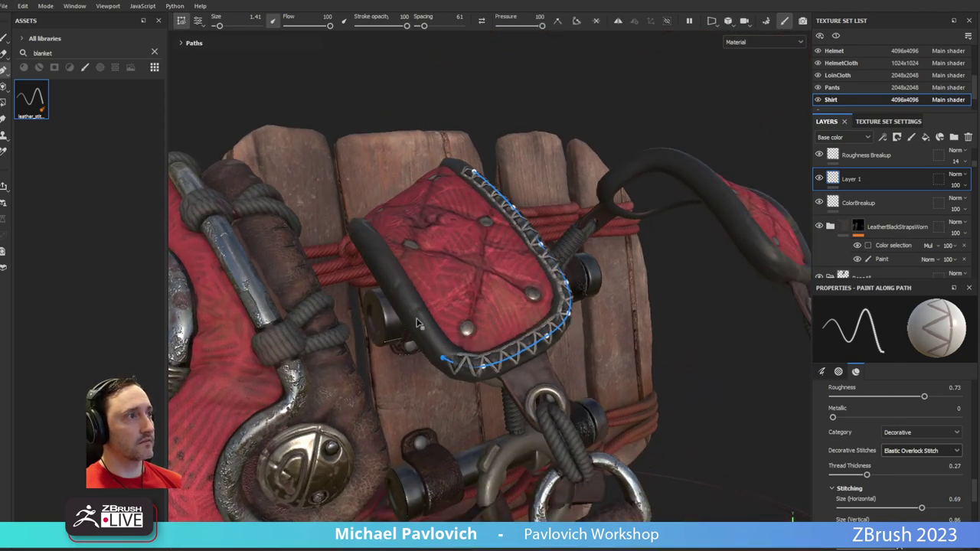
pyautogui.click(380, 264)
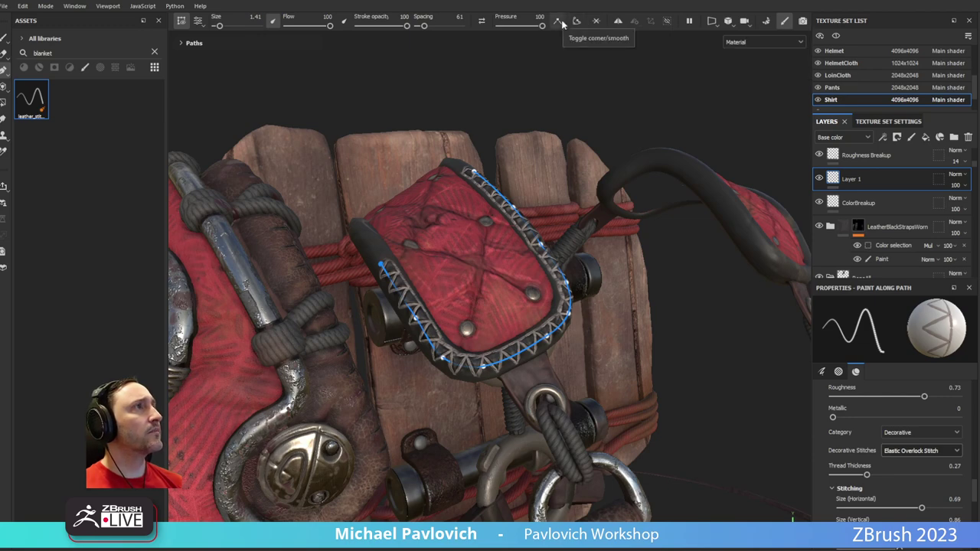
# Extend the other end of the stitch path along the back of the shoulder pad's border and around its rear corner
pyautogui.click(482, 23)
pyautogui.keyDown('alt'); pyautogui.moveTo(440, 157); pyautogui.dragTo(602, 291); pyautogui.keyUp('alt')
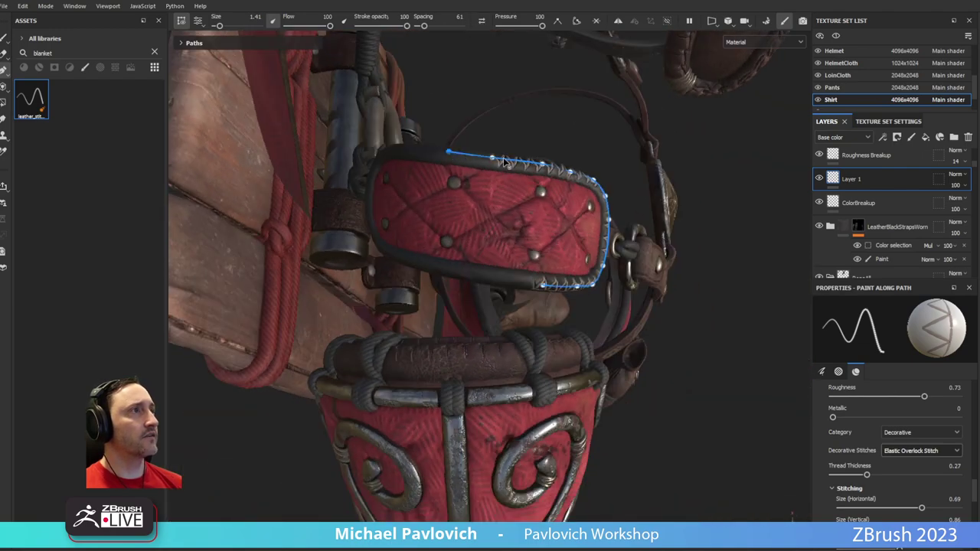
pyautogui.keyDown('alt'); pyautogui.moveTo(426, 156); pyautogui.dragTo(411, 145); pyautogui.keyUp('alt')
pyautogui.click(399, 139)
pyautogui.click(378, 163)
pyautogui.click(380, 192)
pyautogui.keyDown('alt'); pyautogui.moveTo(571, 175); pyautogui.dragTo(321, 83); pyautogui.keyUp('alt')
# Try a brush size of 0.86 on the stitch path, and set the size to 1.46
pyautogui.scroll(-8, 858, 434)
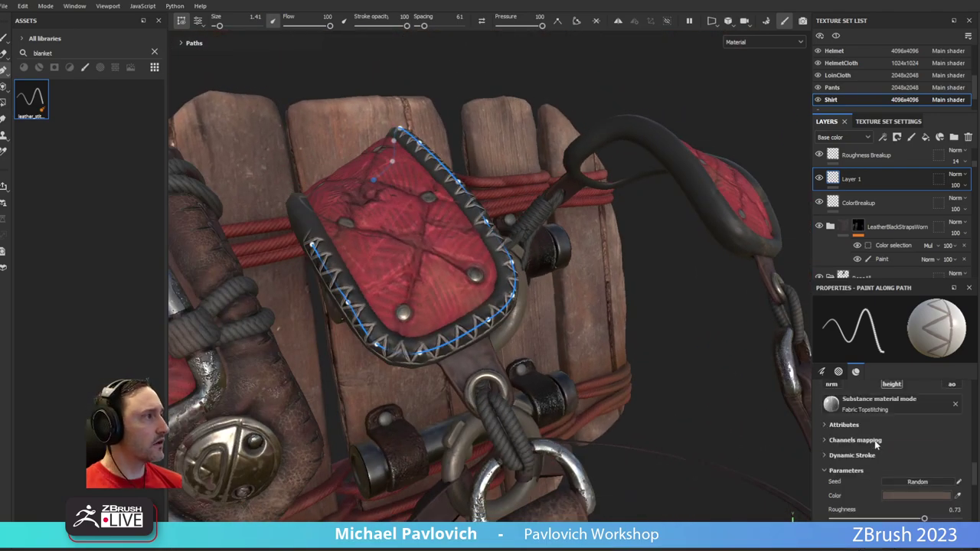
pyautogui.scroll(4, 874, 440)
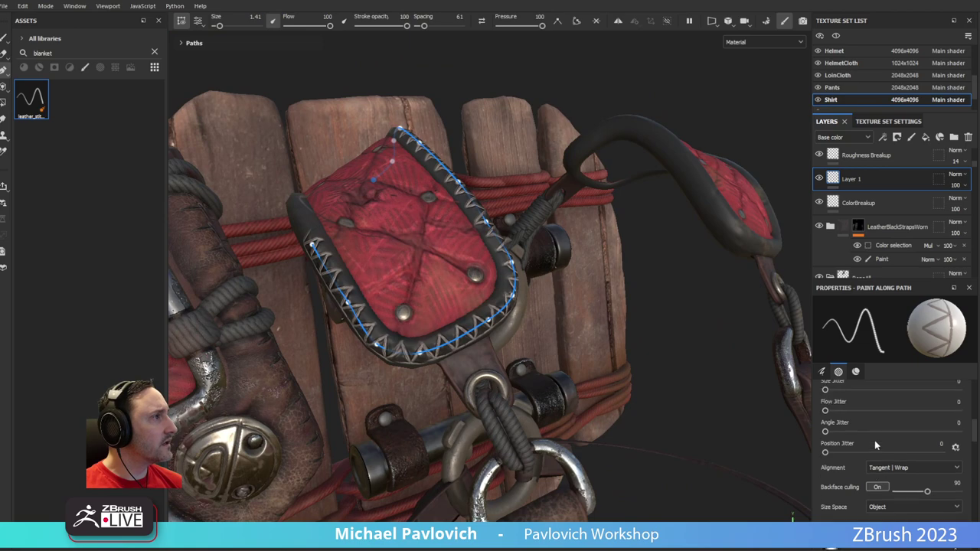
pyautogui.scroll(4, 858, 442)
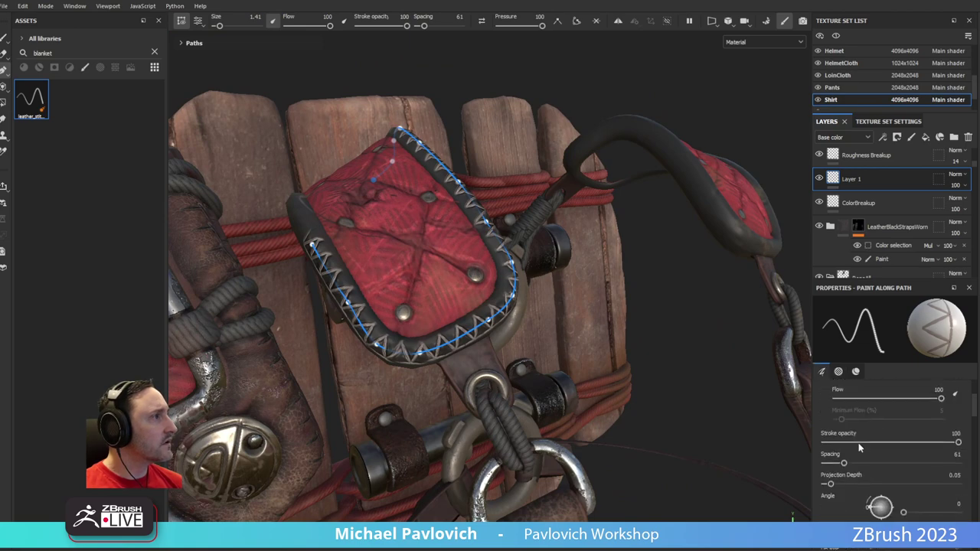
pyautogui.moveTo(844, 436); pyautogui.dragTo(842, 436)
pyautogui.keyDown('alt'); pyautogui.moveTo(593, 340); pyautogui.dragTo(580, 373); pyautogui.keyUp('alt')
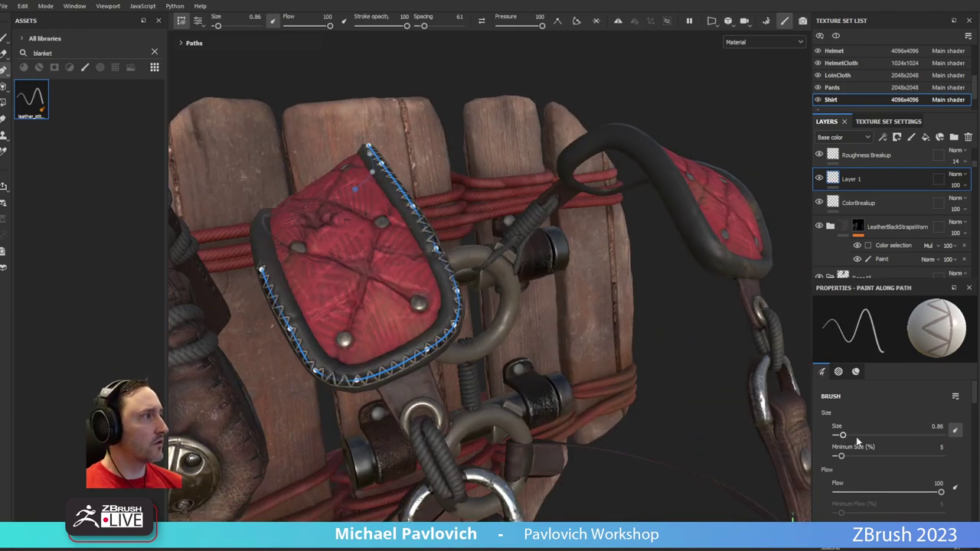
pyautogui.moveTo(844, 437); pyautogui.dragTo(846, 436)
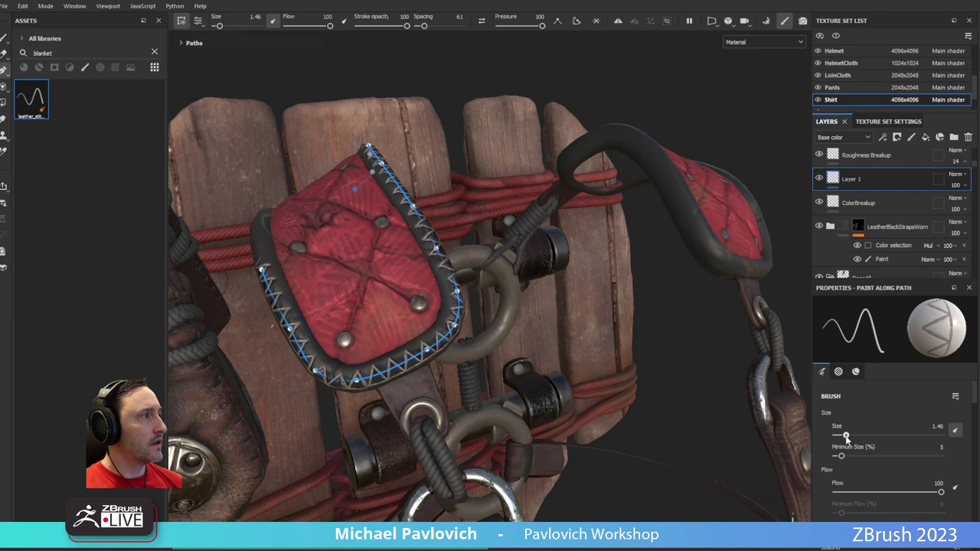
# Set the edge path's stitch category to Classic in the stitching material properties
pyautogui.scroll(-8, 873, 473)
pyautogui.scroll(-5, 873, 474)
pyautogui.click(914, 435)
pyautogui.click(908, 452)
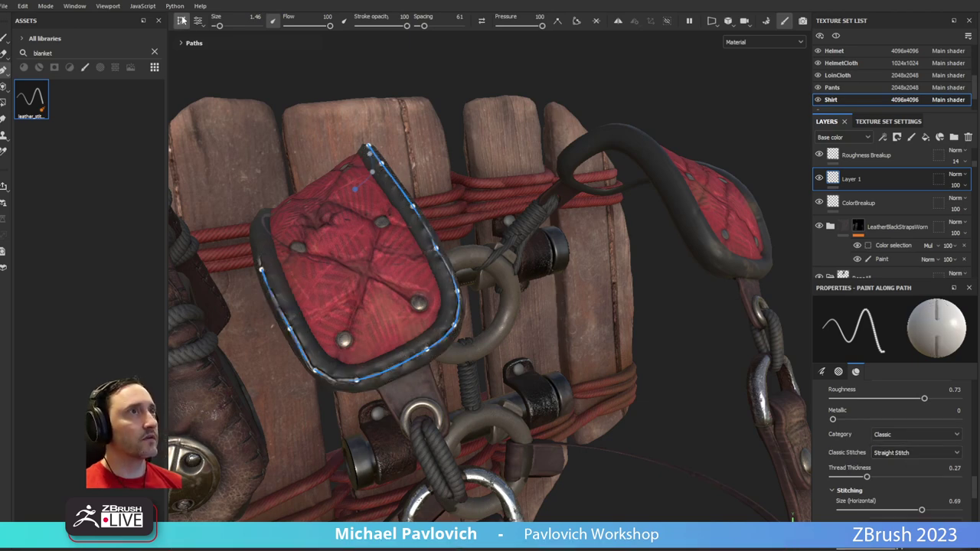
# Try the Double Stretch Stitch and the Triple Stretch Stitch on the shoulder pad's edge path
pyautogui.moveTo(559, 340)
pyautogui.keyDown('alt'); pyautogui.mouseDown()
pyautogui.moveTo(587, 326)
pyautogui.moveTo(545, 332)
pyautogui.mouseUp(); pyautogui.keyUp('alt')
pyautogui.click(911, 452)
pyautogui.click(913, 465)
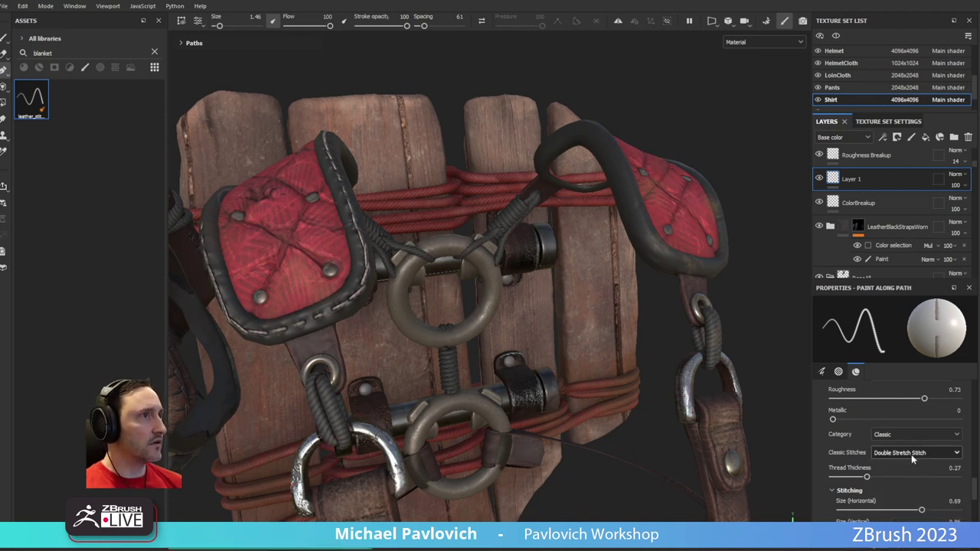
pyautogui.click(911, 454)
pyautogui.click(909, 488)
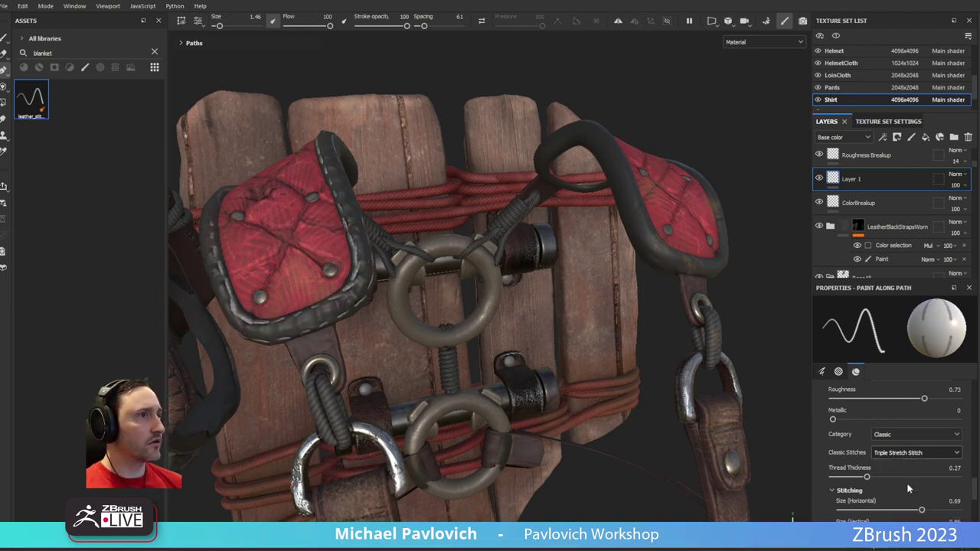
# Set the classic stitch type of the shoulder pad's edge path to Zigzag Stitch
pyautogui.click(896, 454)
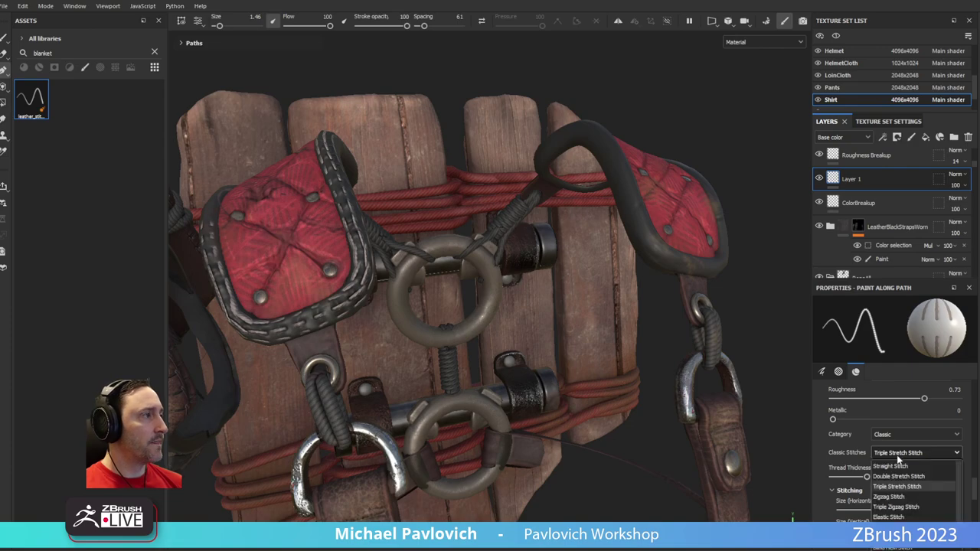
pyautogui.click(897, 496)
pyautogui.keyDown('alt'); pyautogui.moveTo(536, 306); pyautogui.dragTo(547, 236); pyautogui.keyUp('alt')
pyautogui.keyDown('alt'); pyautogui.moveTo(547, 235); pyautogui.dragTo(486, 319, button='right'); pyautogui.keyUp('alt')
pyautogui.keyDown('alt'); pyautogui.moveTo(486, 318); pyautogui.dragTo(455, 301); pyautogui.keyUp('alt')
pyautogui.keyDown('alt'); pyautogui.moveTo(521, 281); pyautogui.dragTo(461, 280, button='right'); pyautogui.keyUp('alt')
pyautogui.keyDown('alt'); pyautogui.moveTo(461, 280); pyautogui.dragTo(380, 94, button='middle'); pyautogui.keyUp('alt')
pyautogui.keyDown('alt'); pyautogui.moveTo(436, 262); pyautogui.dragTo(640, 323); pyautogui.keyUp('alt')
pyautogui.keyDown('alt'); pyautogui.moveTo(530, 365); pyautogui.dragTo(651, 254); pyautogui.keyUp('alt')
# Hide the lehenga_fabric layer and show it again to check its effect on the red pads
pyautogui.scroll(-3, 920, 212)
pyautogui.scroll(-6, 919, 207)
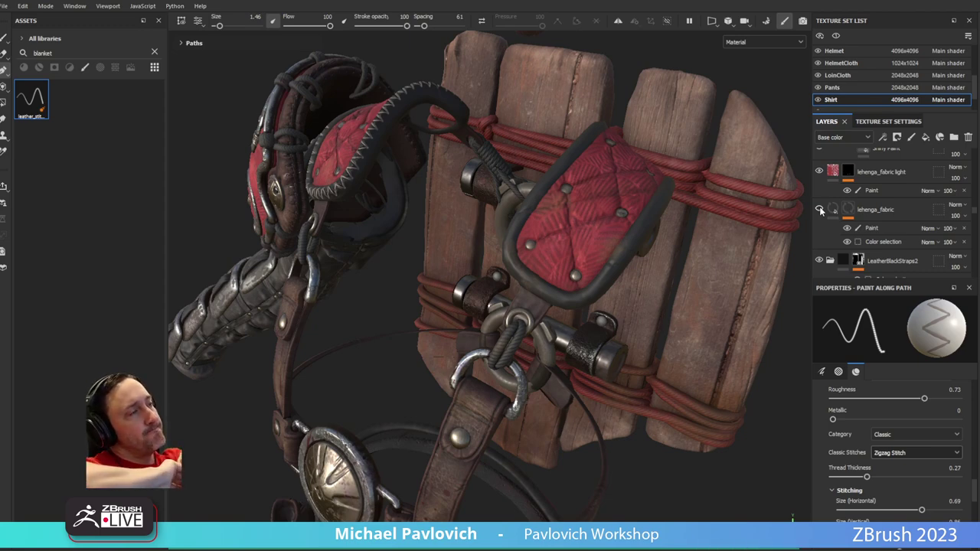
pyautogui.click(819, 210)
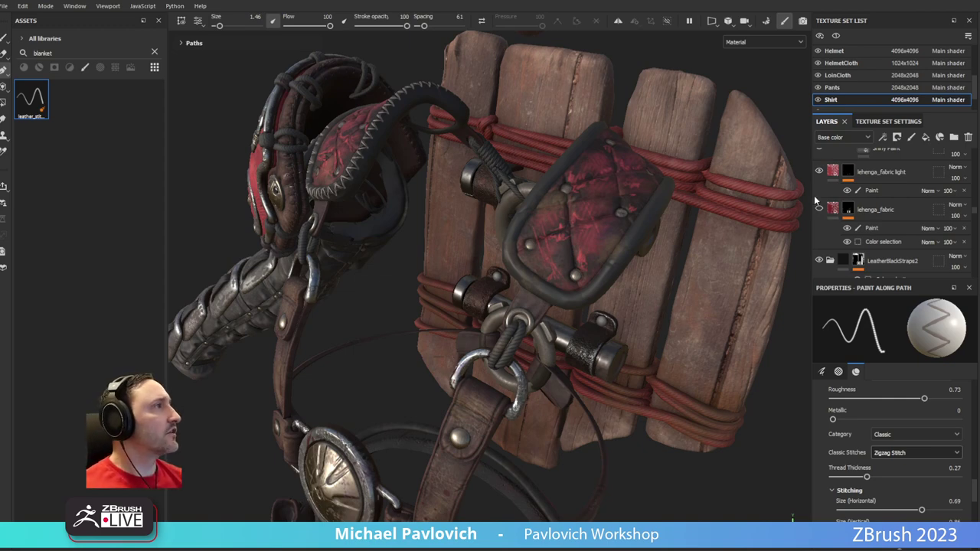
pyautogui.click(820, 209)
pyautogui.keyDown('alt'); pyautogui.moveTo(611, 169); pyautogui.dragTo(441, 133); pyautogui.keyUp('alt')
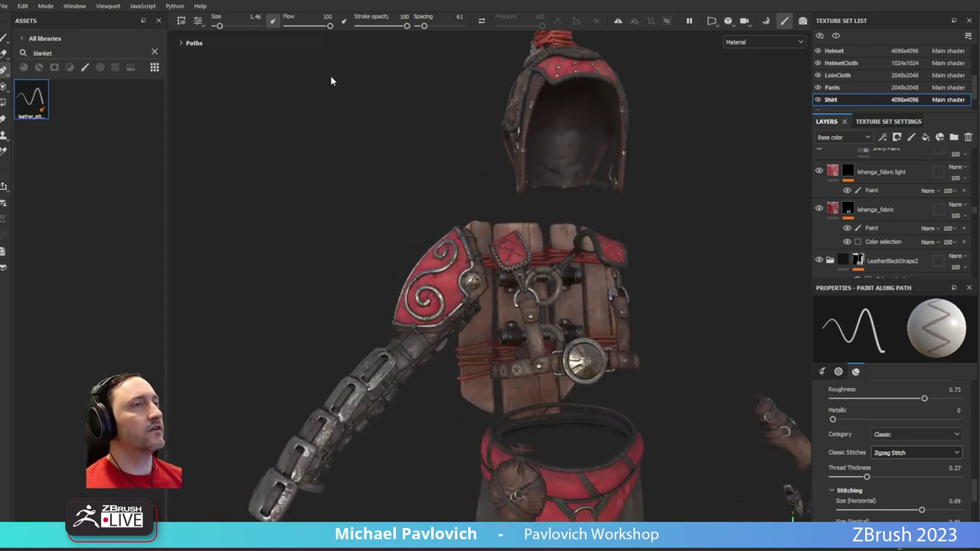
pyautogui.keyDown('alt'); pyautogui.moveTo(596, 298); pyautogui.dragTo(574, 179); pyautogui.keyUp('alt')
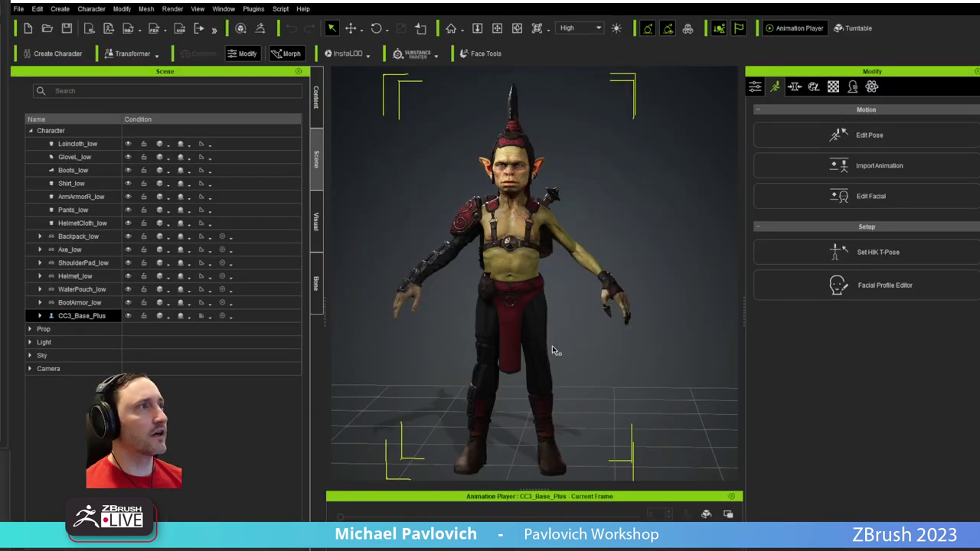
# Switch to Character Creator 4 and select the Axe_low, ShoulderPad_low and Helmet_low accessories in turn
pyautogui.keyDown('alt'); pyautogui.moveTo(481, 330); pyautogui.dragTo(453, 331); pyautogui.keyUp('alt')
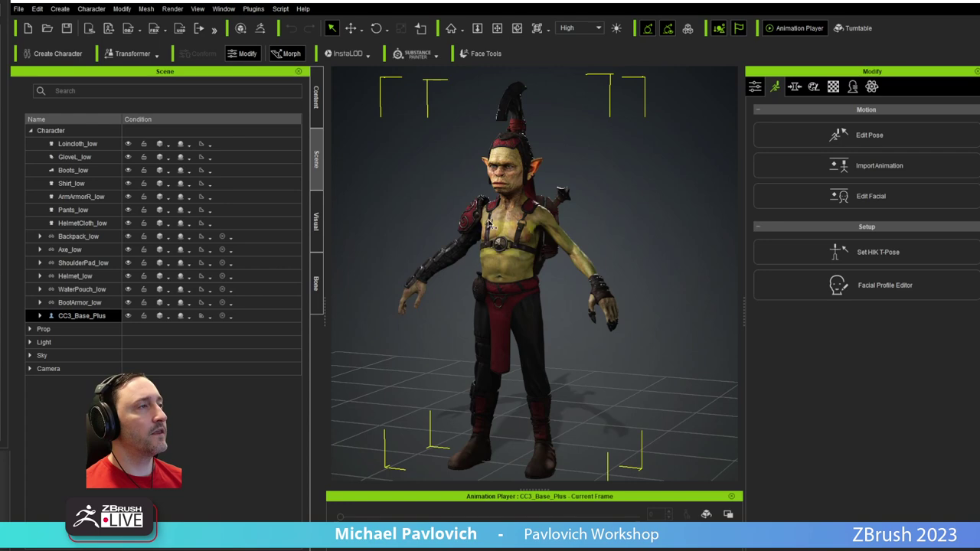
pyautogui.scroll(8, 490, 222)
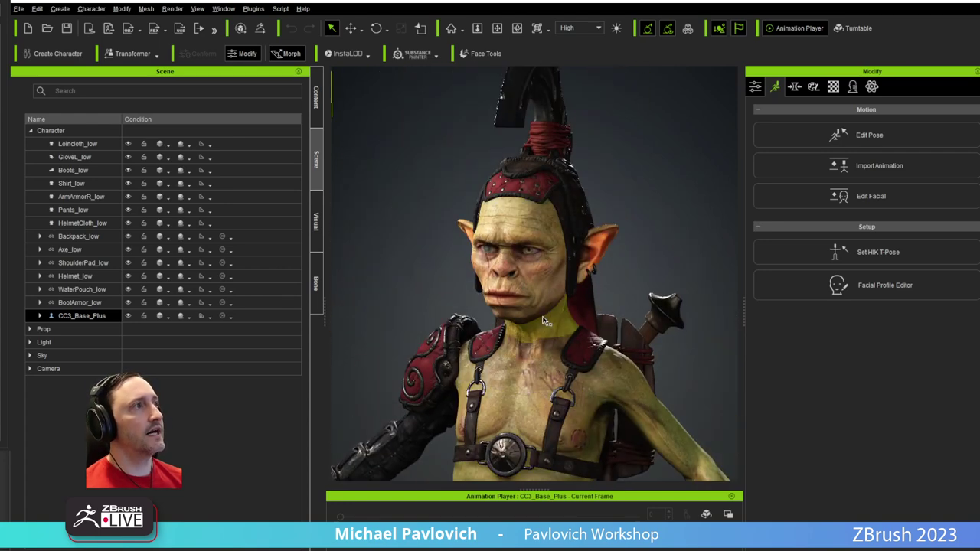
pyautogui.click(543, 323)
pyautogui.scroll(-3, 543, 323)
pyautogui.keyDown('alt'); pyautogui.moveTo(549, 371); pyautogui.dragTo(630, 319); pyautogui.keyUp('alt')
pyautogui.click(83, 250)
pyautogui.click(86, 266)
pyautogui.click(88, 277)
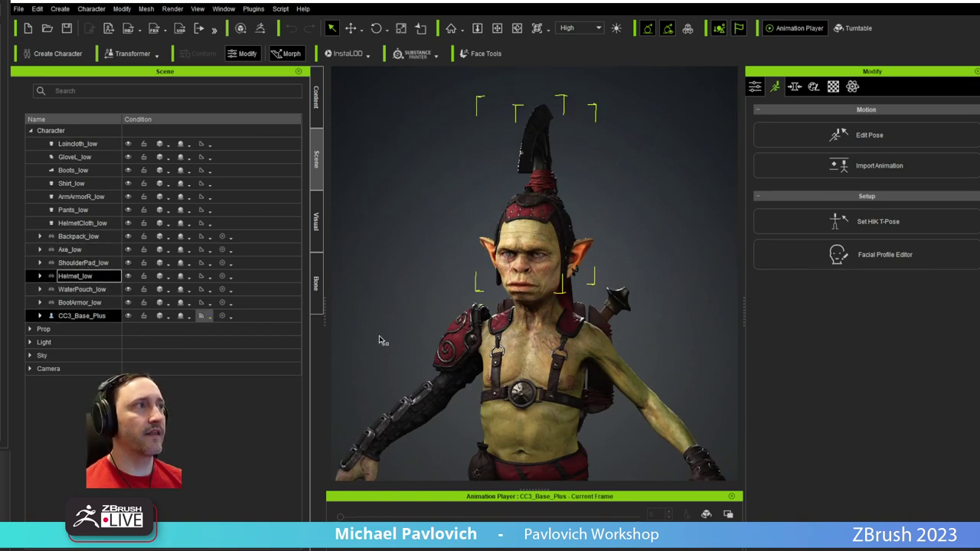
# Examine how the helmet, shoulder pad and backpack sit on the goblin from the front and side
pyautogui.keyDown('alt'); pyautogui.moveTo(547, 300); pyautogui.dragTo(564, 214, button='middle'); pyautogui.keyUp('alt')
pyautogui.keyDown('alt'); pyautogui.moveTo(564, 214); pyautogui.dragTo(583, 263); pyautogui.keyUp('alt')
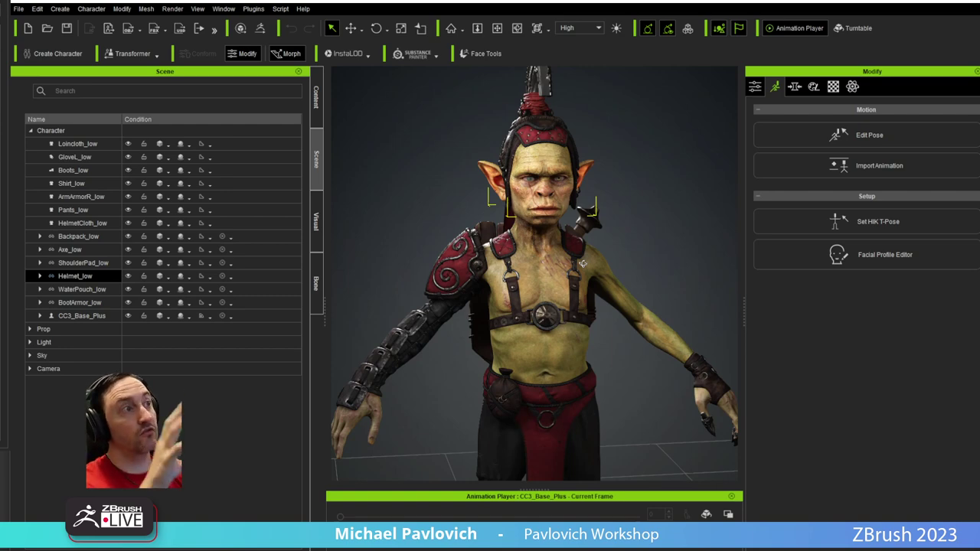
pyautogui.scroll(-3, 612, 195)
pyautogui.keyDown('alt'); pyautogui.moveTo(586, 214); pyautogui.dragTo(466, 243); pyautogui.keyUp('alt')
pyautogui.moveTo(566, 187); pyautogui.dragTo(514, 197, button='right')
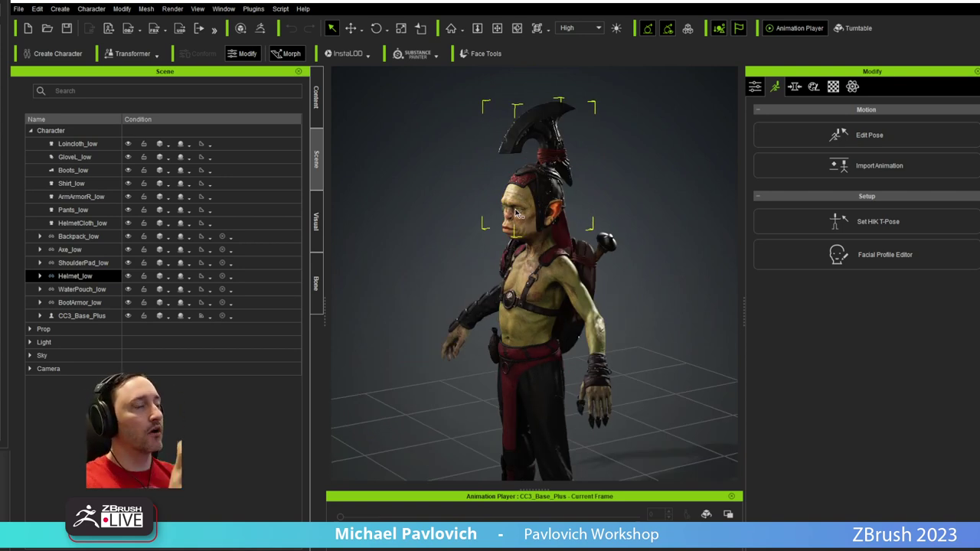
pyautogui.keyDown('alt'); pyautogui.moveTo(497, 275); pyautogui.dragTo(531, 295); pyautogui.keyUp('alt')
pyautogui.keyDown('alt'); pyautogui.moveTo(531, 302); pyautogui.dragTo(510, 299, button='middle'); pyautogui.keyUp('alt')
pyautogui.keyDown('alt'); pyautogui.moveTo(505, 294); pyautogui.dragTo(498, 164, button='right'); pyautogui.keyUp('alt')
# Select Loincloth_low, GloveL_low, Boots_low and Shirt_low in turn to identify the cloth pieces on the character
pyautogui.click(80, 144)
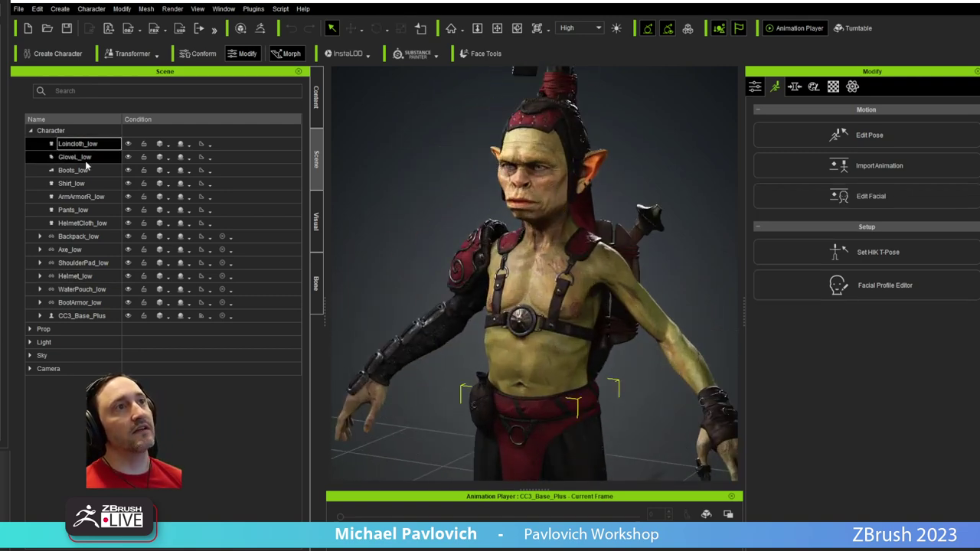
pyautogui.click(76, 157)
pyautogui.click(87, 173)
pyautogui.click(86, 185)
pyautogui.keyDown('alt'); pyautogui.moveTo(479, 294); pyautogui.dragTo(502, 240); pyautogui.keyUp('alt')
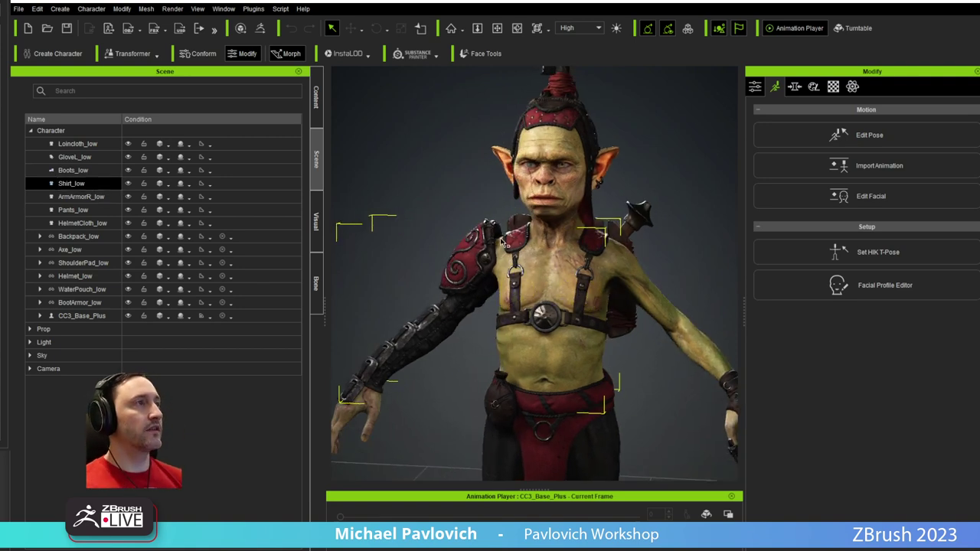
# Play the male Walk_M motion on the character and check how the outfit deforms
pyautogui.click(619, 547)
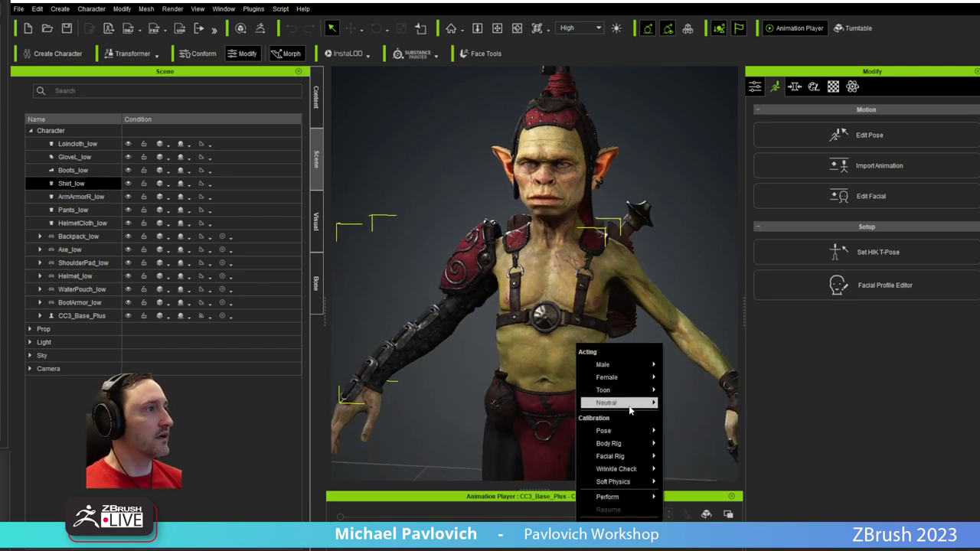
pyautogui.moveTo(629, 368)
pyautogui.click(689, 403)
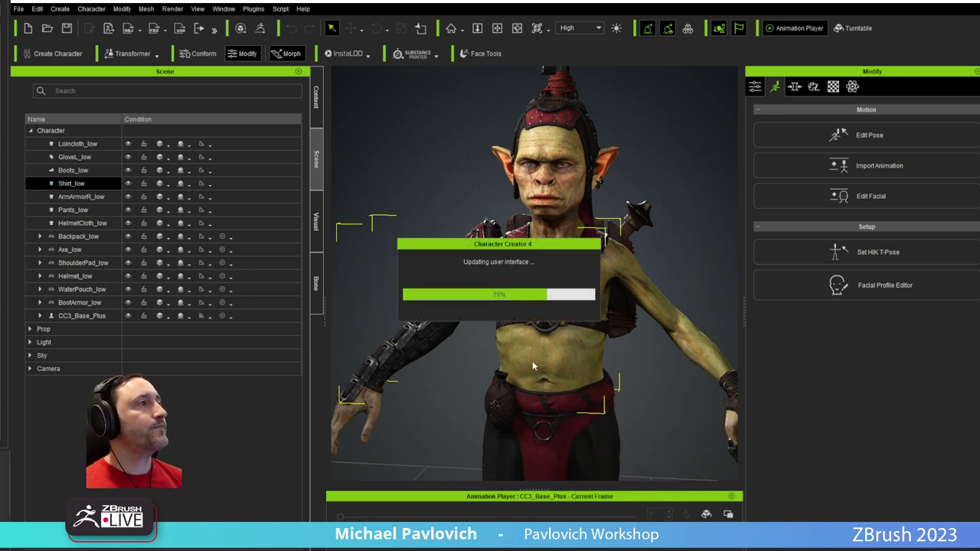
pyautogui.press('space')
pyautogui.moveTo(536, 247); pyautogui.dragTo(398, 249, button='right')
pyautogui.moveTo(630, 267); pyautogui.dragTo(428, 233, button='right')
pyautogui.scroll(5, 419, 228)
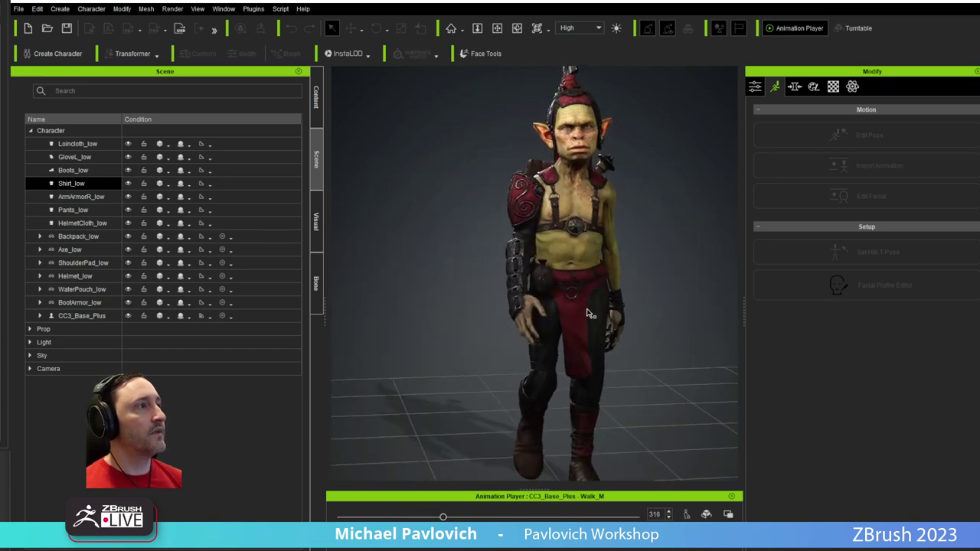
# Stop the walk by loading a calibration pose on the character
pyautogui.click(582, 535)
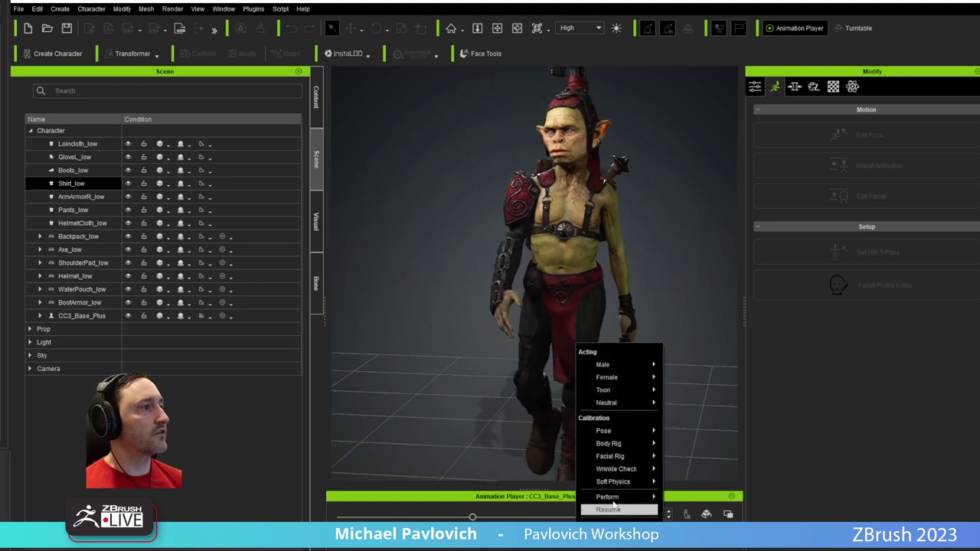
pyautogui.moveTo(605, 431)
pyautogui.click(704, 430)
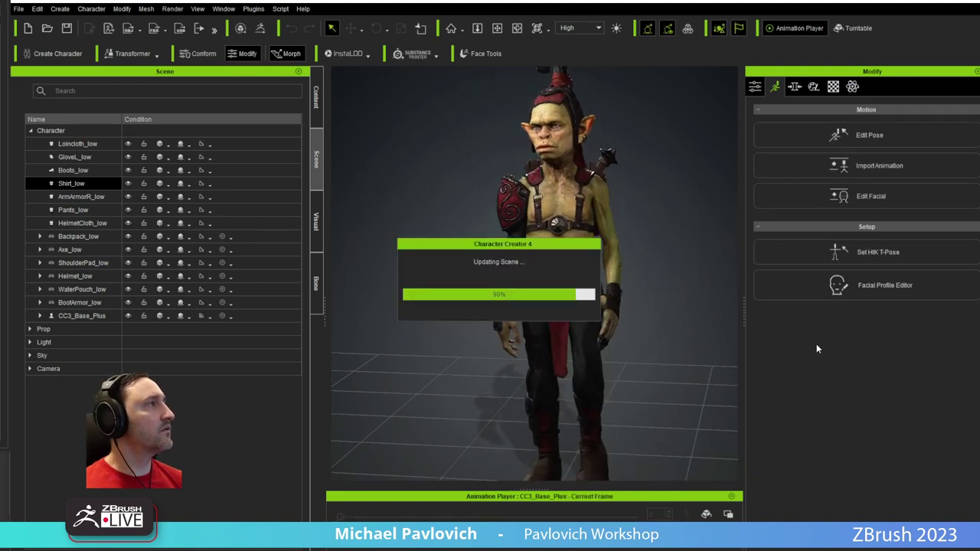
# Inspect the collision shapes of CC3_Base_Plus in the Character Collision Shape Editor and close the editor
pyautogui.click(81, 316)
pyautogui.click(754, 87)
pyautogui.scroll(-3, 882, 454)
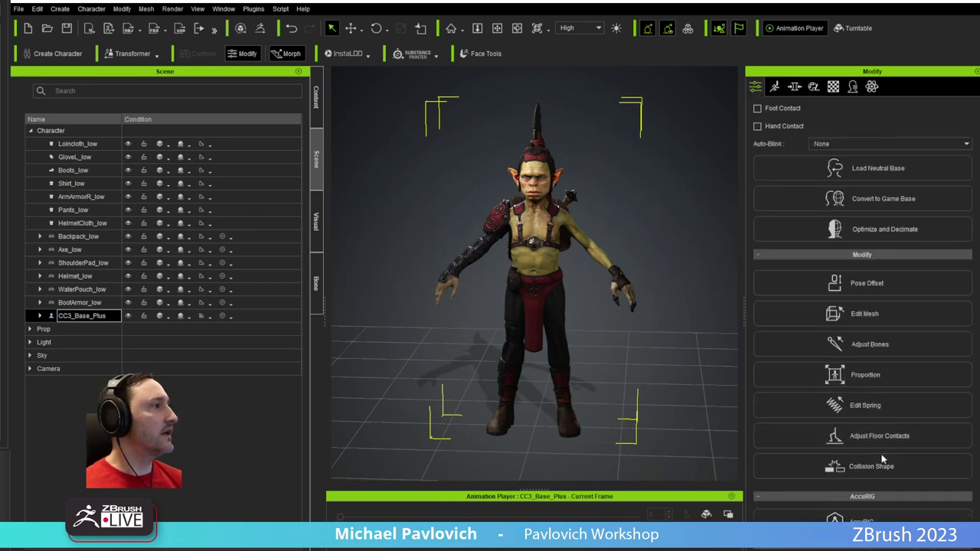
pyautogui.click(872, 467)
pyautogui.scroll(3, 538, 259)
pyautogui.scroll(2, 538, 258)
pyautogui.moveTo(409, 179); pyautogui.dragTo(574, 278, button='right')
pyautogui.moveTo(536, 310); pyautogui.dragTo(589, 247, button='right')
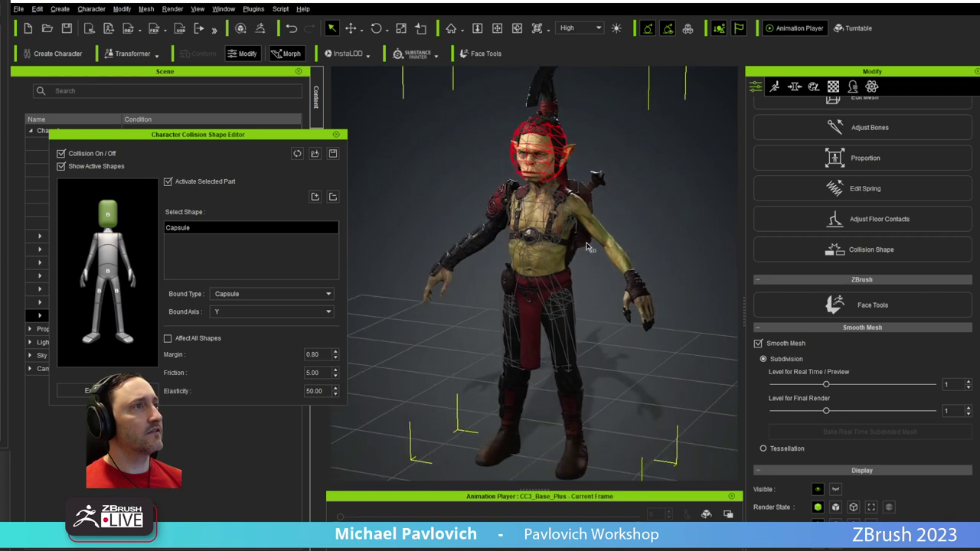
pyautogui.click(336, 134)
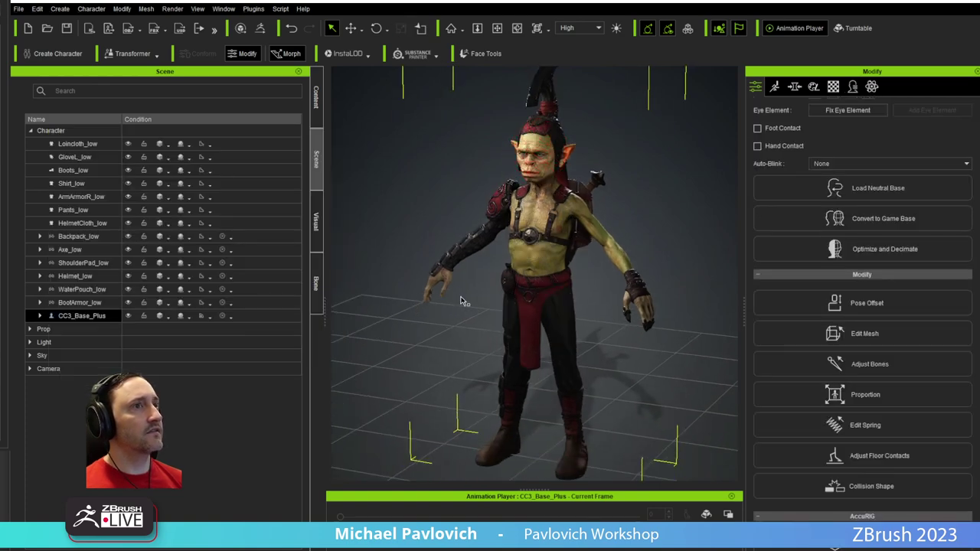
pyautogui.click(321, 118)
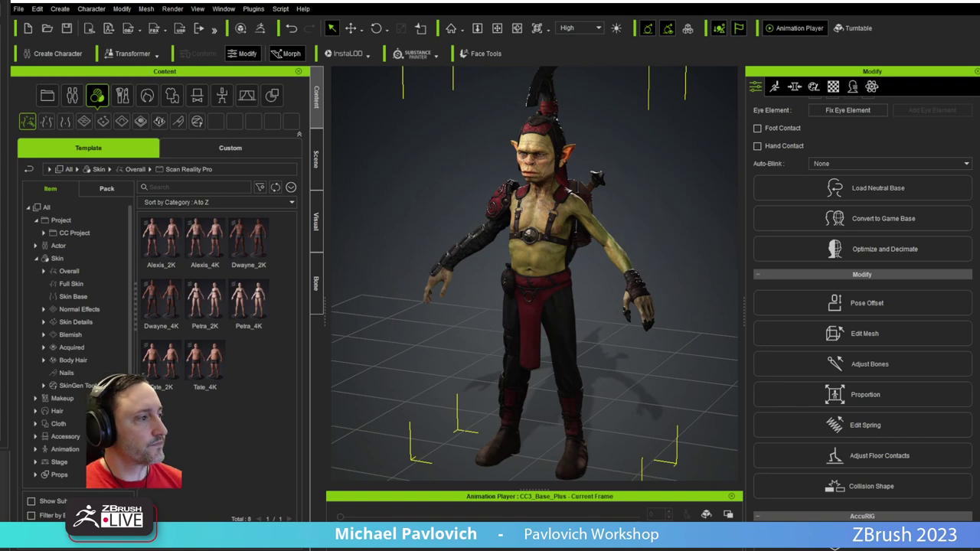
pyautogui.moveTo(547, 545); pyautogui.dragTo(495, 80)
pyautogui.moveTo(806, 72); pyautogui.dragTo(804, 550)
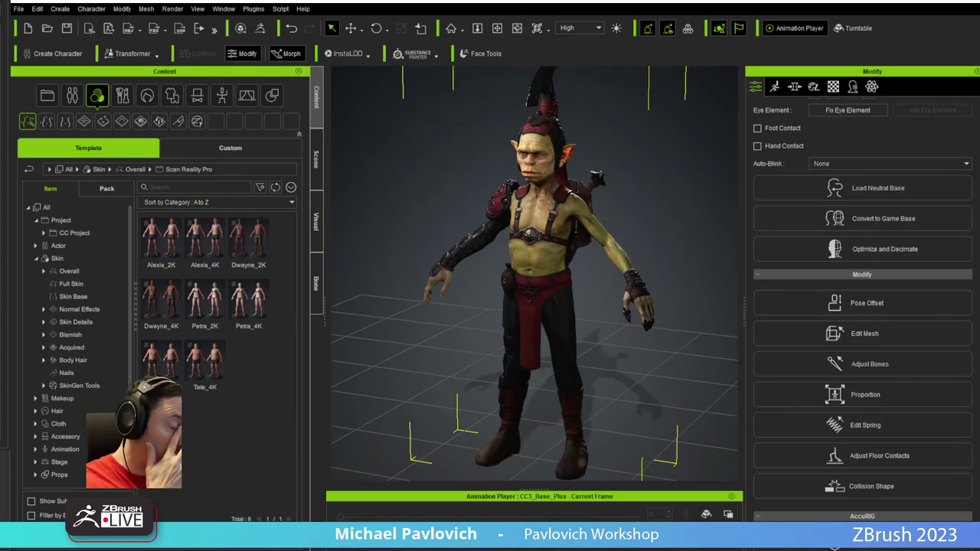
pyautogui.click(316, 158)
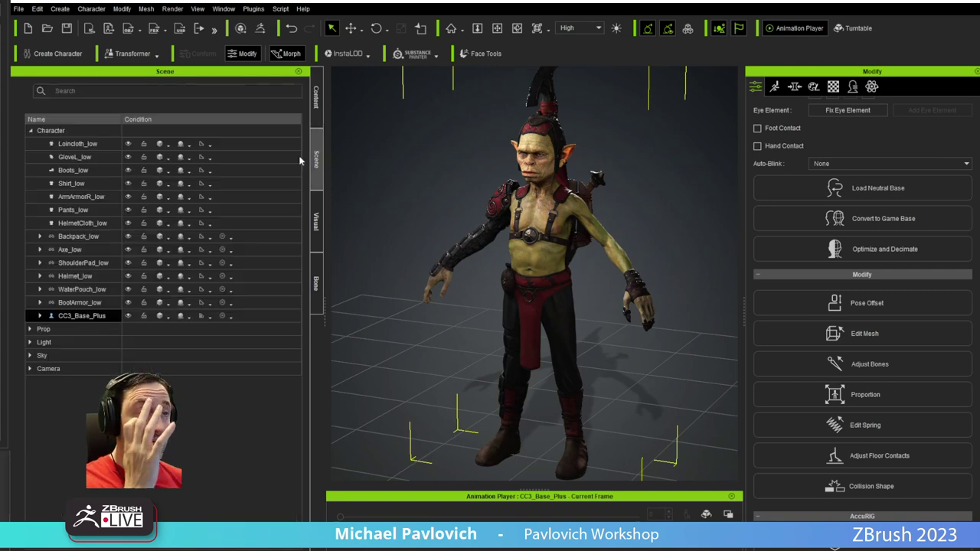
# Open the Animation category in the content library and expand its Motion-Plus and Motion folders
pyautogui.click(319, 99)
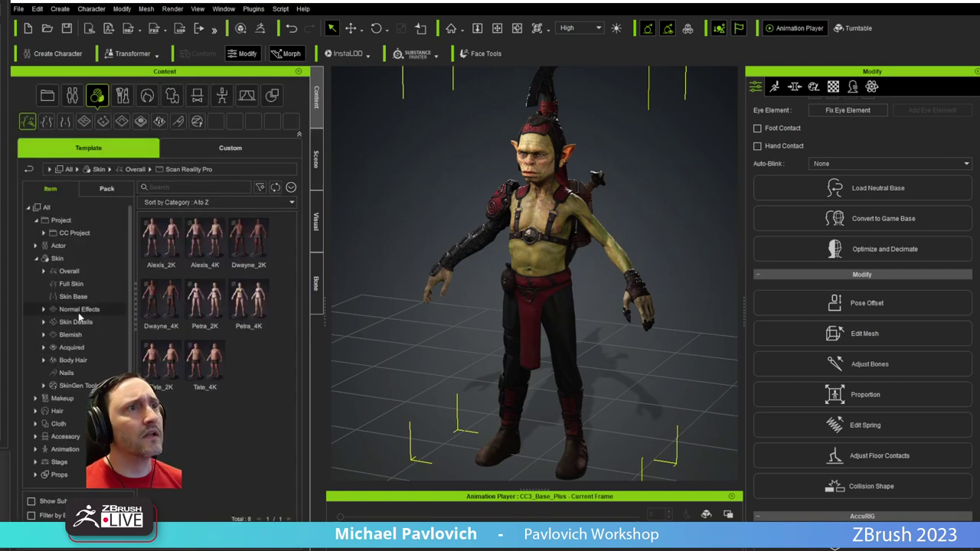
pyautogui.click(35, 245)
pyautogui.click(221, 95)
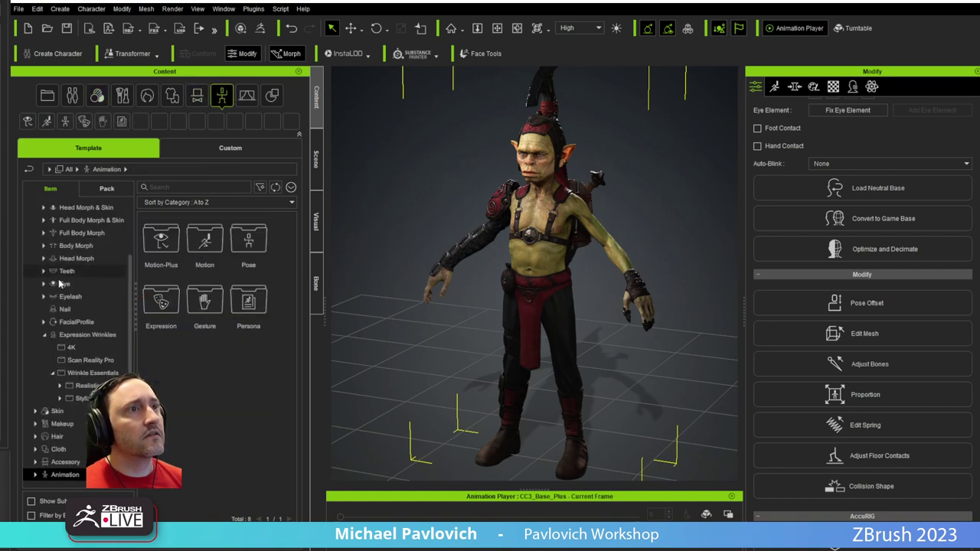
pyautogui.click(36, 476)
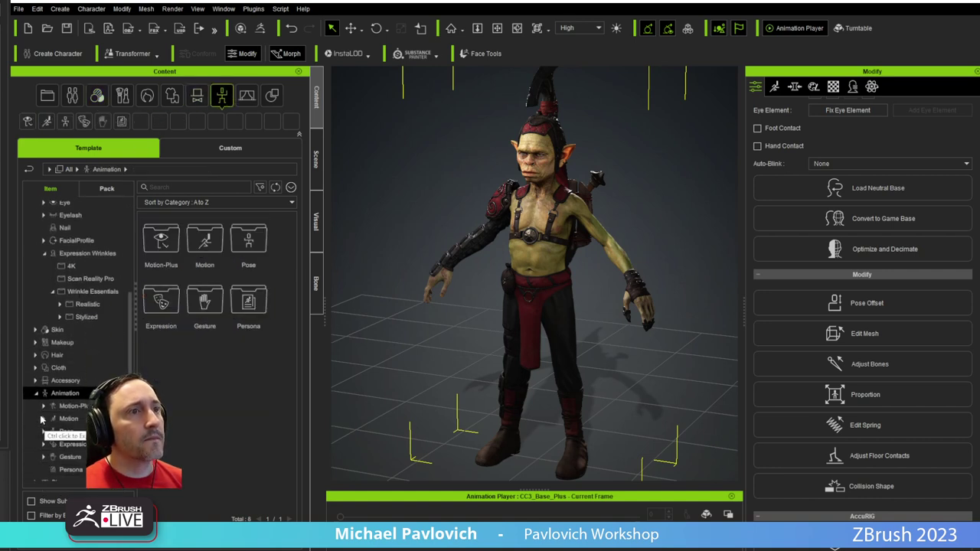
pyautogui.scroll(-1, 43, 410)
pyautogui.scroll(-2, 49, 417)
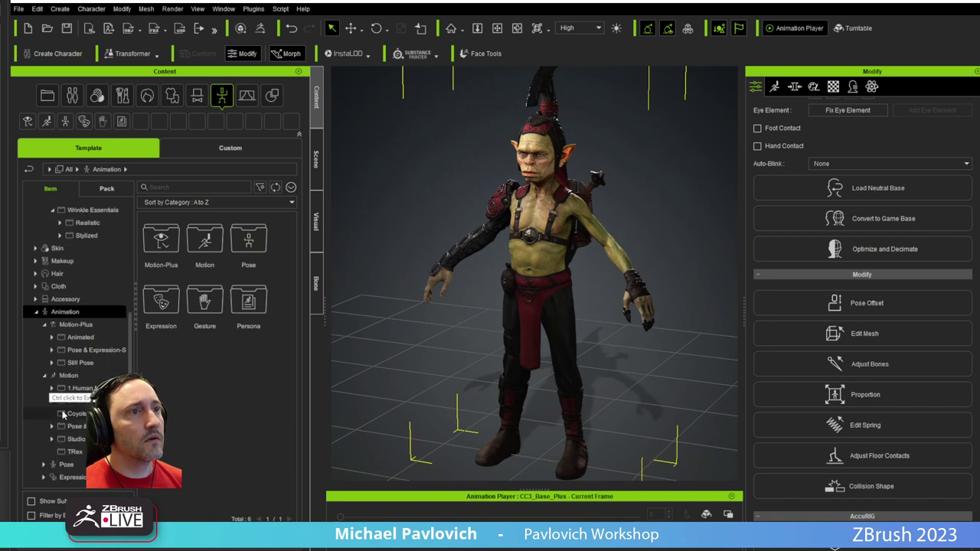
# Open the Barehanded folder of Studio Mocap-Hero Motion in the motion library
pyautogui.click(44, 375)
pyautogui.click(69, 412)
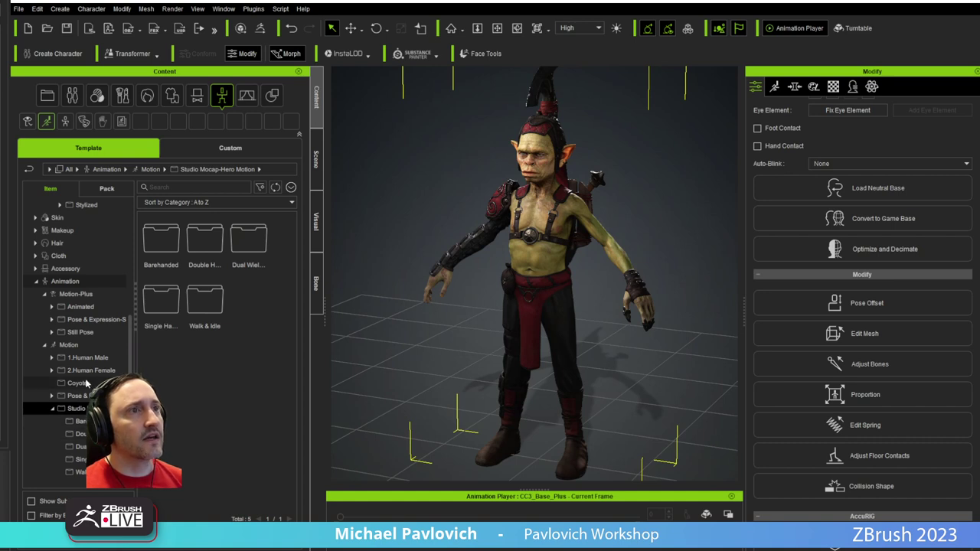
pyautogui.scroll(-1, 87, 384)
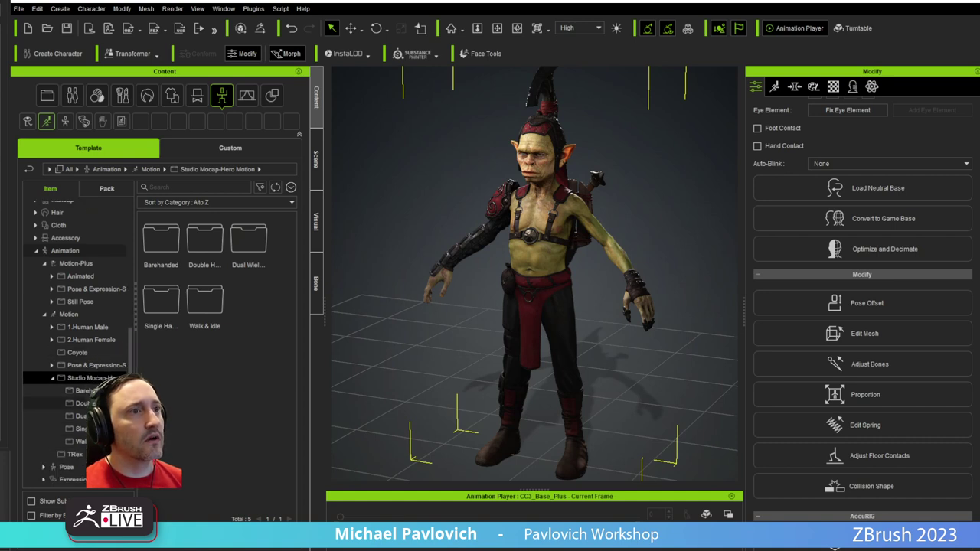
pyautogui.click(84, 390)
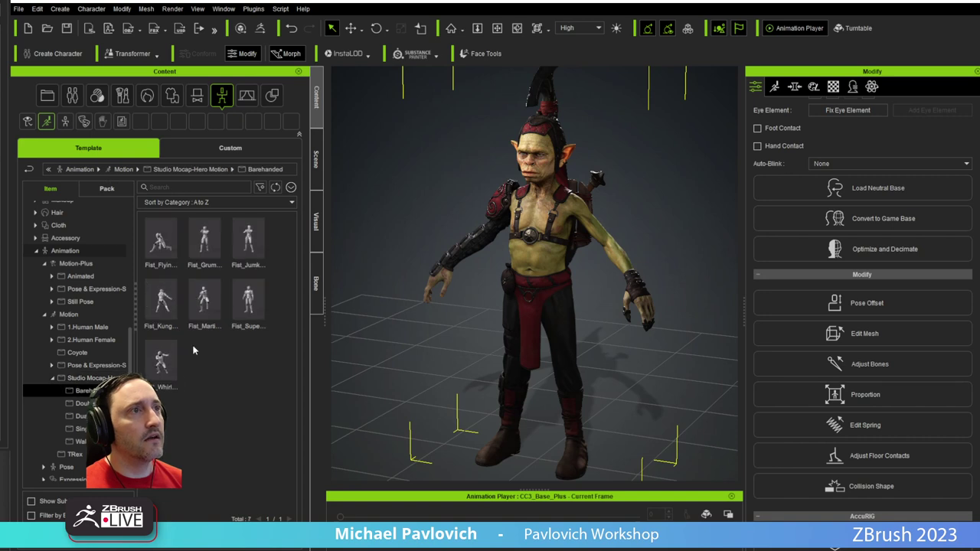
# Apply the Fist_KungFu_M motion to the character and locate the character in the scene
pyautogui.doubleClick(172, 303)
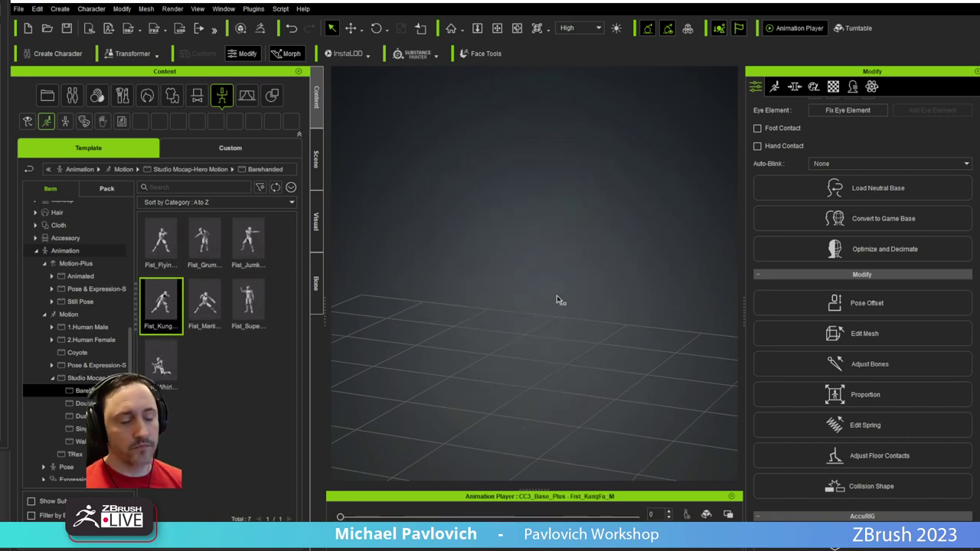
pyautogui.press('Home')
pyautogui.keyDown('alt'); pyautogui.moveTo(564, 298); pyautogui.dragTo(538, 306); pyautogui.keyUp('alt')
pyautogui.press('Home')
pyautogui.keyDown('alt'); pyautogui.moveTo(559, 312); pyautogui.dragTo(602, 200, button='right'); pyautogui.keyUp('alt')
pyautogui.keyDown('alt'); pyautogui.moveTo(602, 199); pyautogui.dragTo(424, 335); pyautogui.keyUp('alt')
# Move the character back onto the floor grid so it stands in the middle of the scene
pyautogui.press('w')
pyautogui.keyDown('alt'); pyautogui.moveTo(575, 323); pyautogui.dragTo(597, 480, button='right'); pyautogui.keyUp('alt')
pyautogui.keyDown('alt'); pyautogui.moveTo(567, 278); pyautogui.dragTo(386, 363, button='middle'); pyautogui.keyUp('alt')
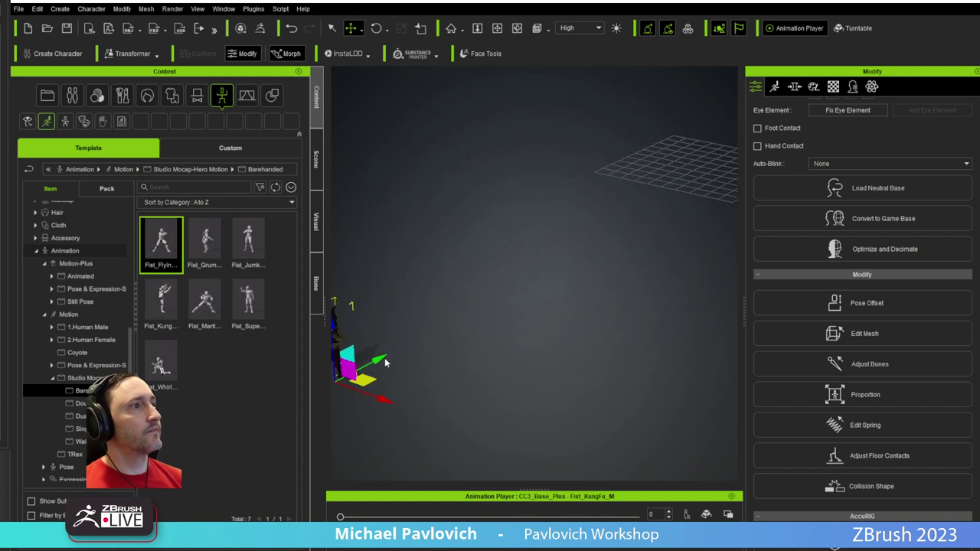
pyautogui.moveTo(617, 220); pyautogui.dragTo(756, 146)
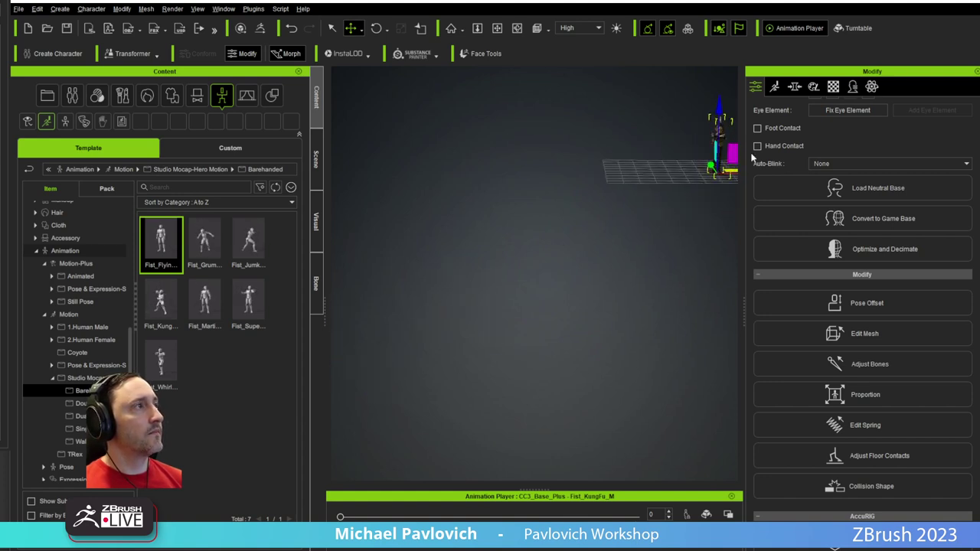
pyautogui.moveTo(677, 184); pyautogui.dragTo(480, 278, button='middle')
pyautogui.moveTo(609, 259); pyautogui.dragTo(556, 232)
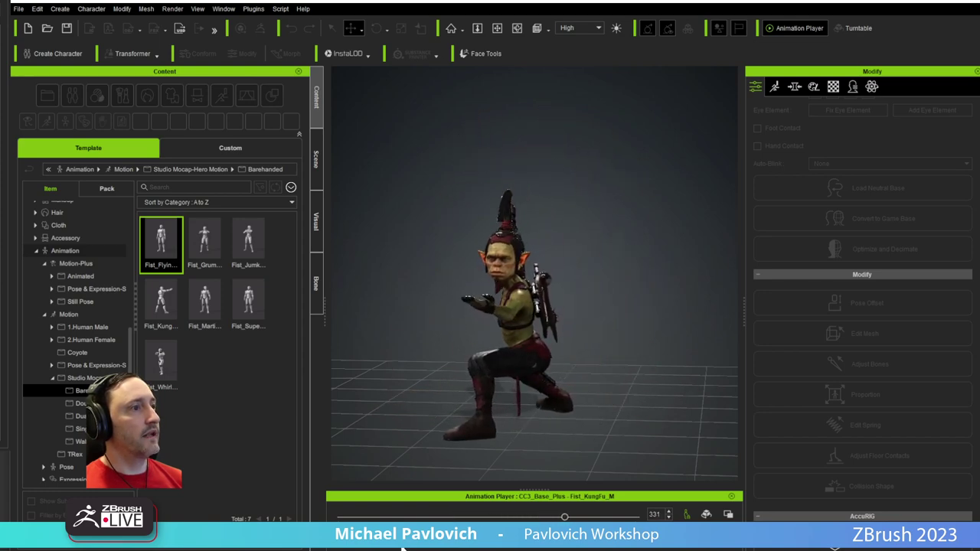
# Stop the kung fu motion playback and set the character to the calibration A-Pose
pyautogui.press('space')
pyautogui.moveTo(497, 324); pyautogui.dragTo(627, 307, button='right')
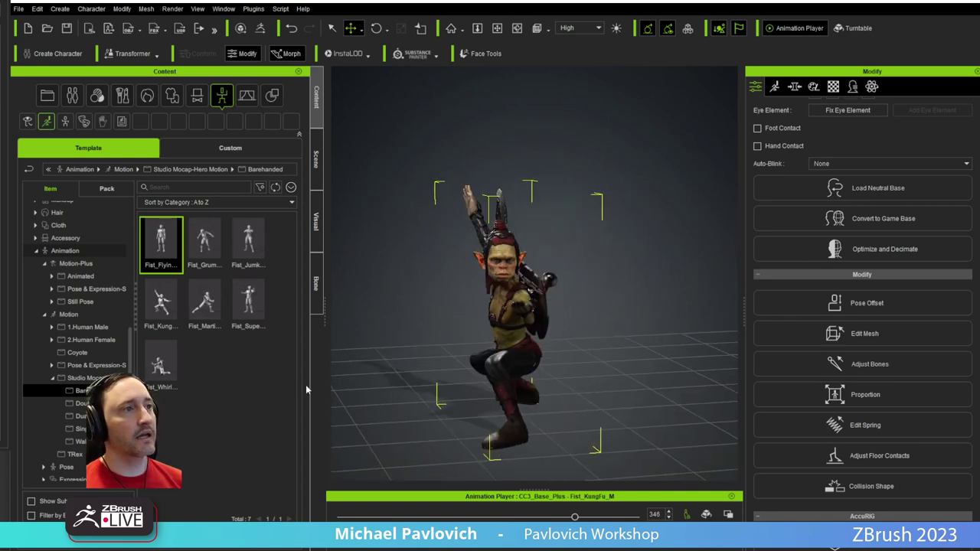
pyautogui.click(587, 530)
pyautogui.moveTo(636, 434)
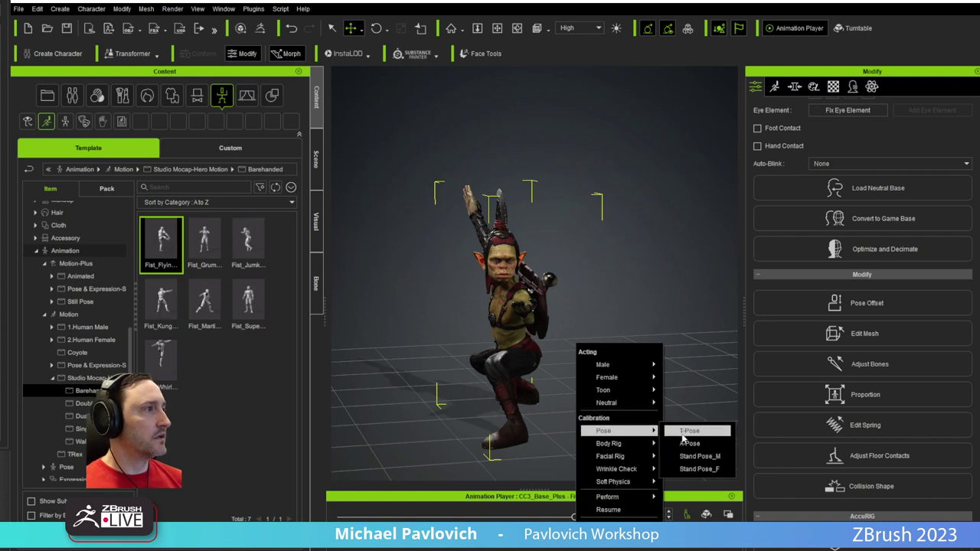
pyautogui.click(684, 445)
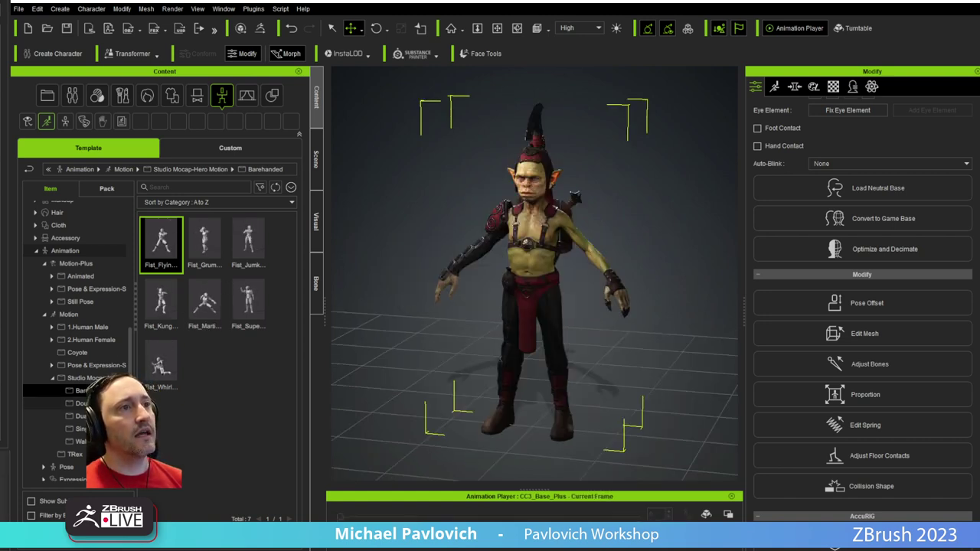
# Apply the Blade_Blast_M motion from the Single Handed folder of Studio Mocap-Hero Motion to the character
pyautogui.click(95, 403)
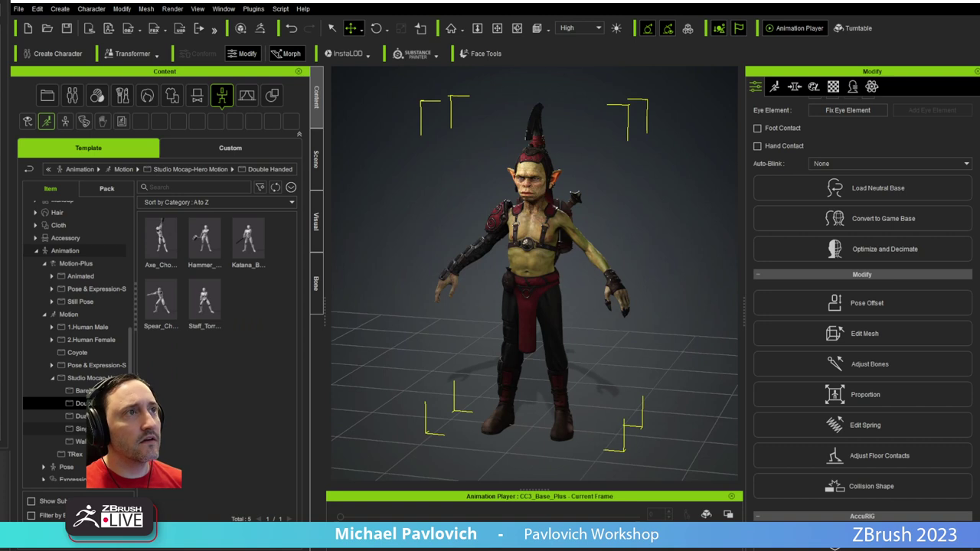
pyautogui.click(80, 429)
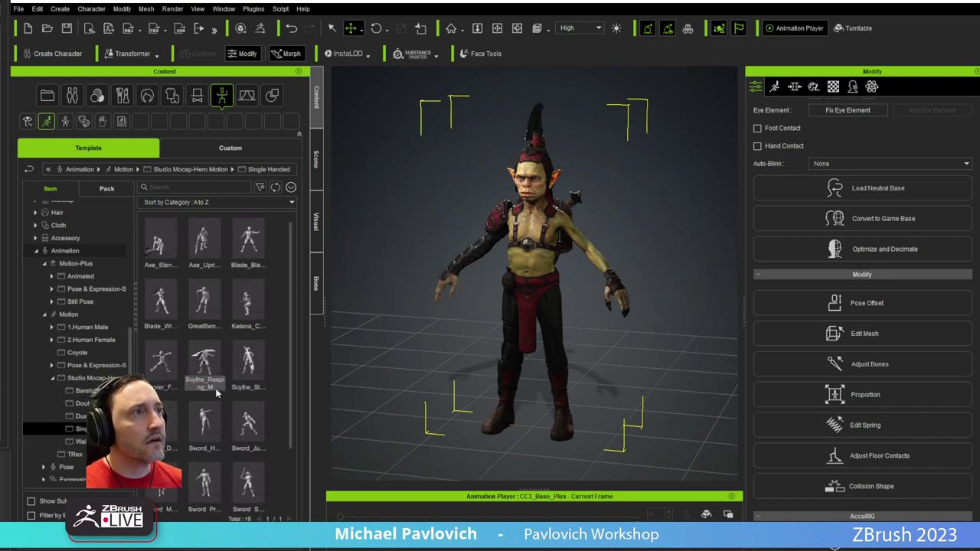
pyautogui.doubleClick(249, 247)
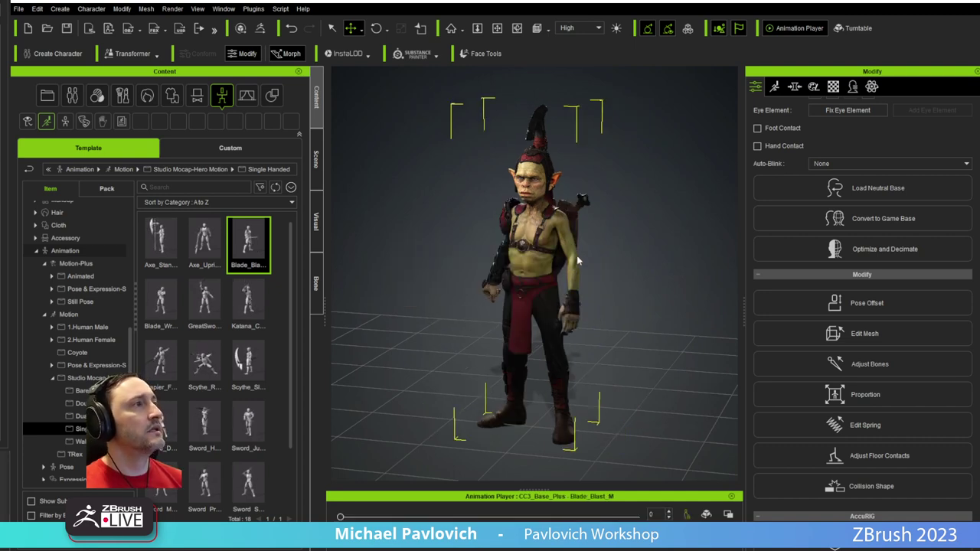
# Select the weapon on the character's back and attach it to the right hand bone, CC_Base_R_Hand
pyautogui.moveTo(458, 274); pyautogui.dragTo(405, 303, button='right')
pyautogui.click(584, 204)
pyautogui.moveTo(676, 273); pyautogui.dragTo(173, 261, button='right')
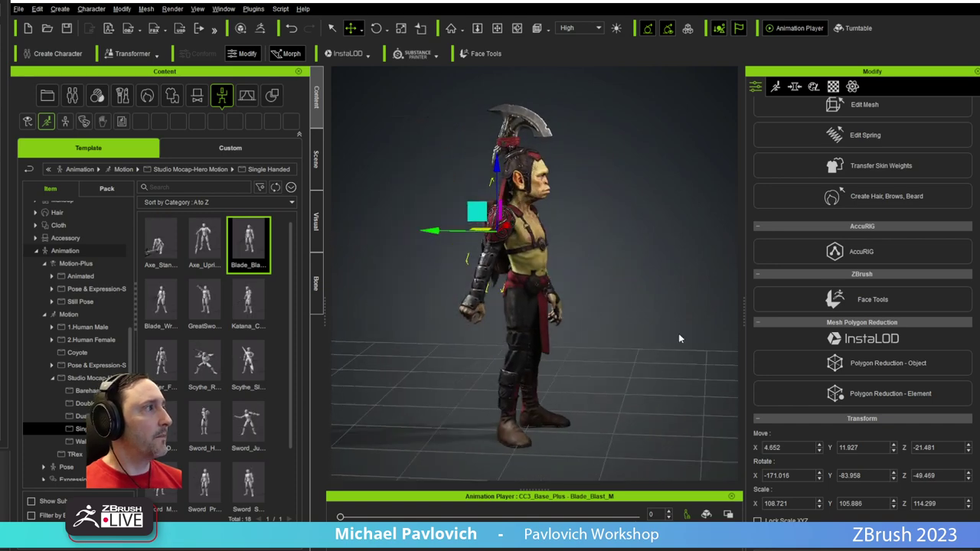
pyautogui.scroll(-10, 813, 365)
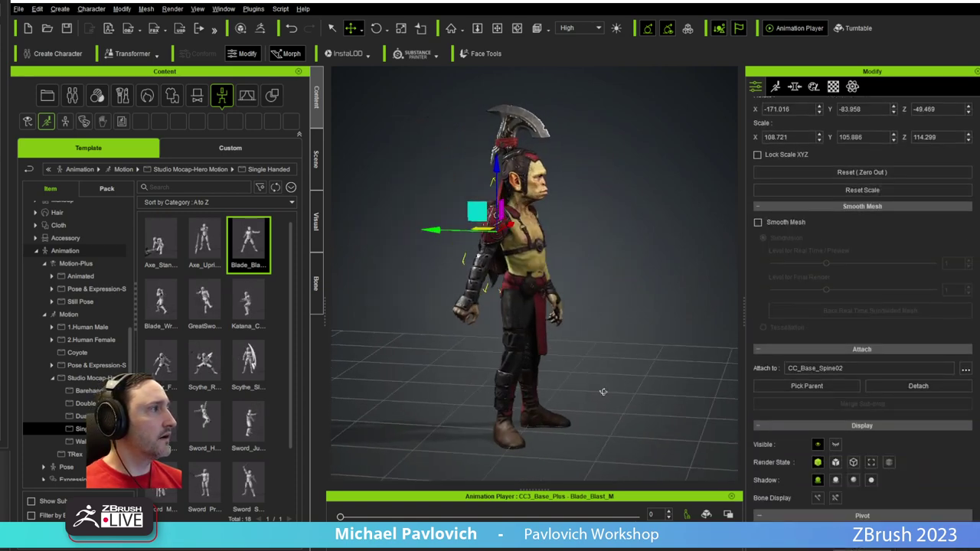
pyautogui.click(813, 388)
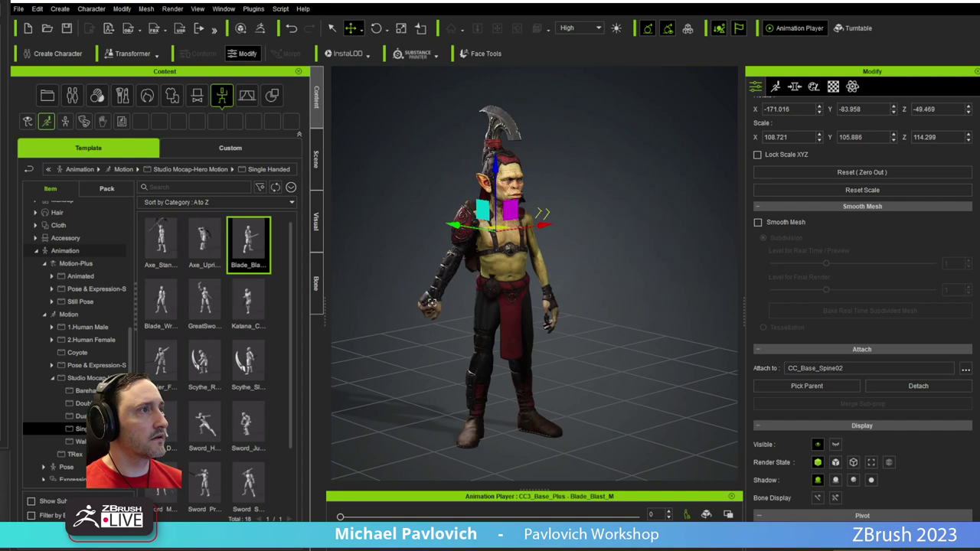
pyautogui.click(493, 329)
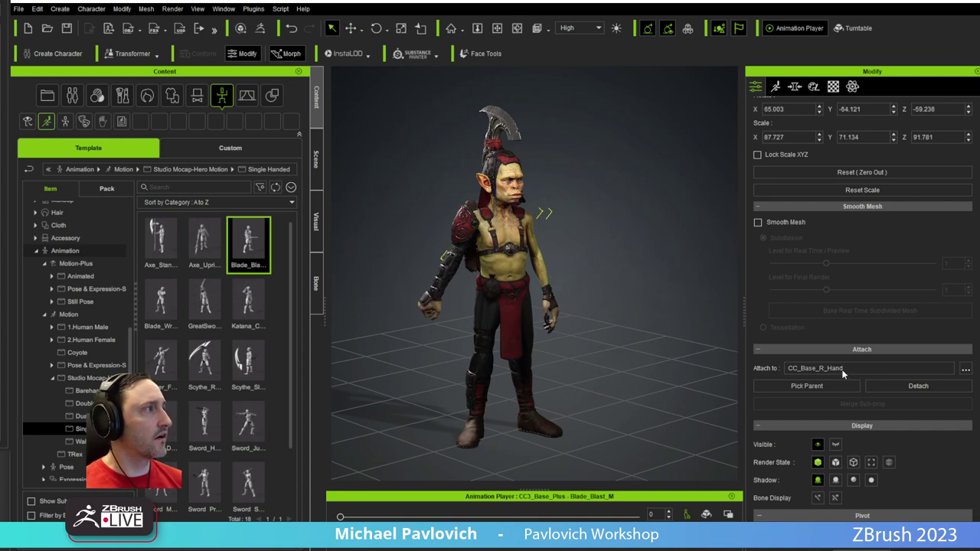
# Move the attached weapon off the character's back and down beside the right hand
pyautogui.press('e')
pyautogui.press('w')
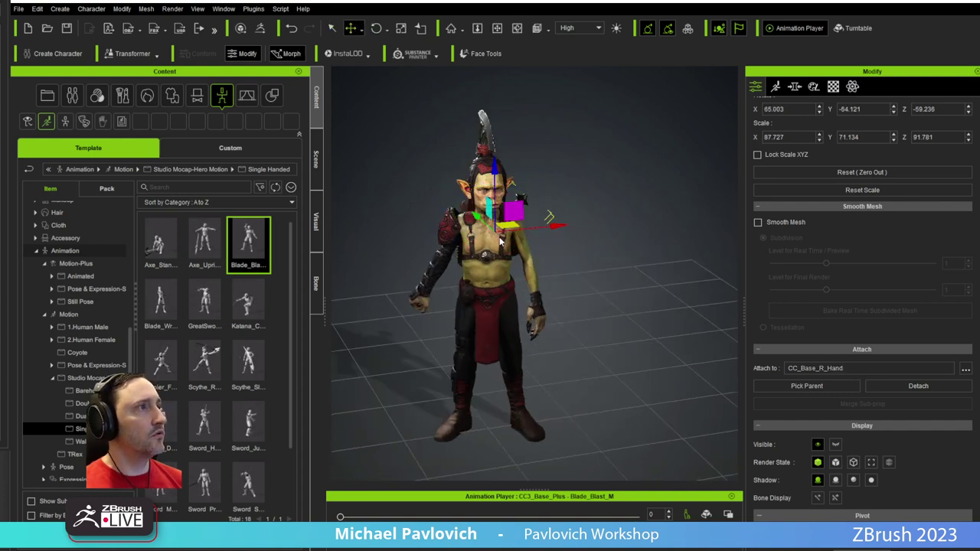
pyautogui.moveTo(512, 212); pyautogui.dragTo(628, 321)
pyautogui.scroll(-3, 857, 428)
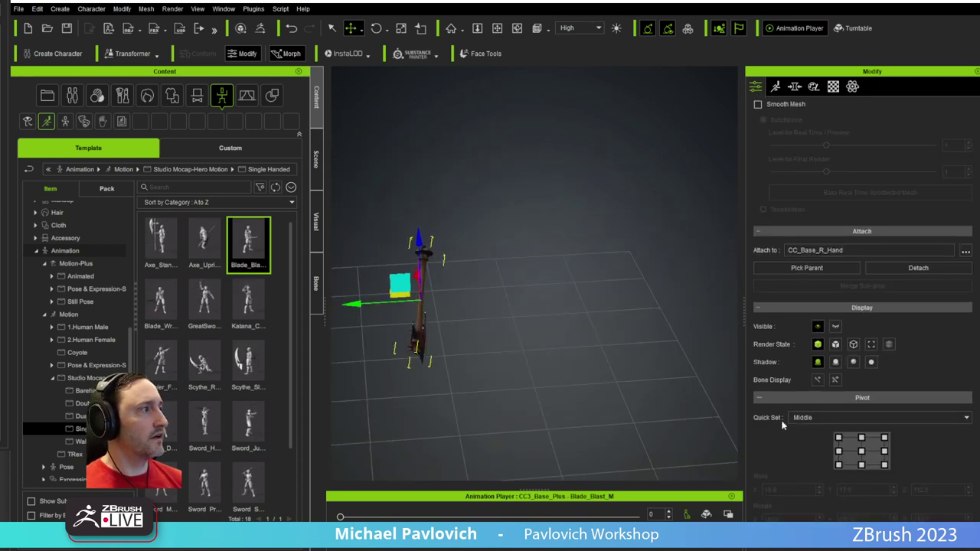
pyautogui.press('e')
pyautogui.press('w')
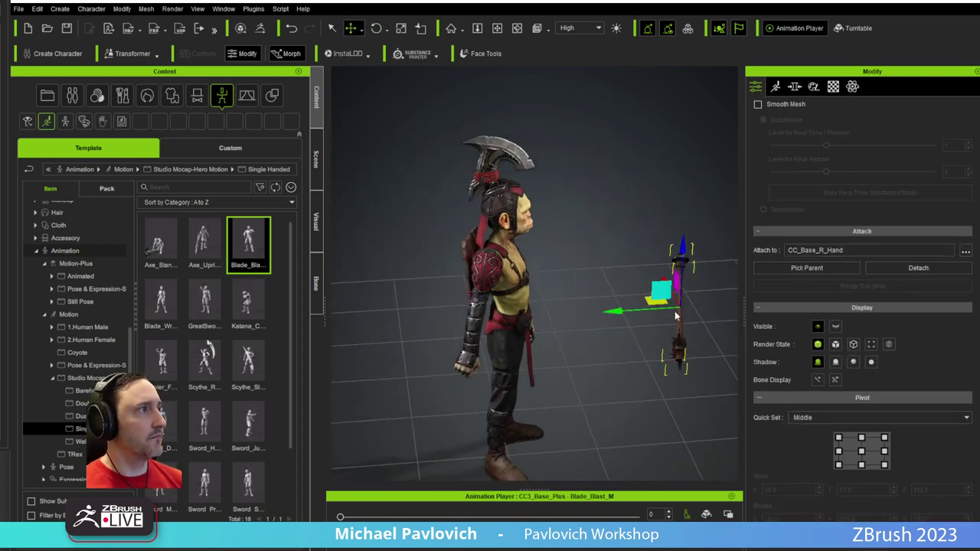
pyautogui.press('w')
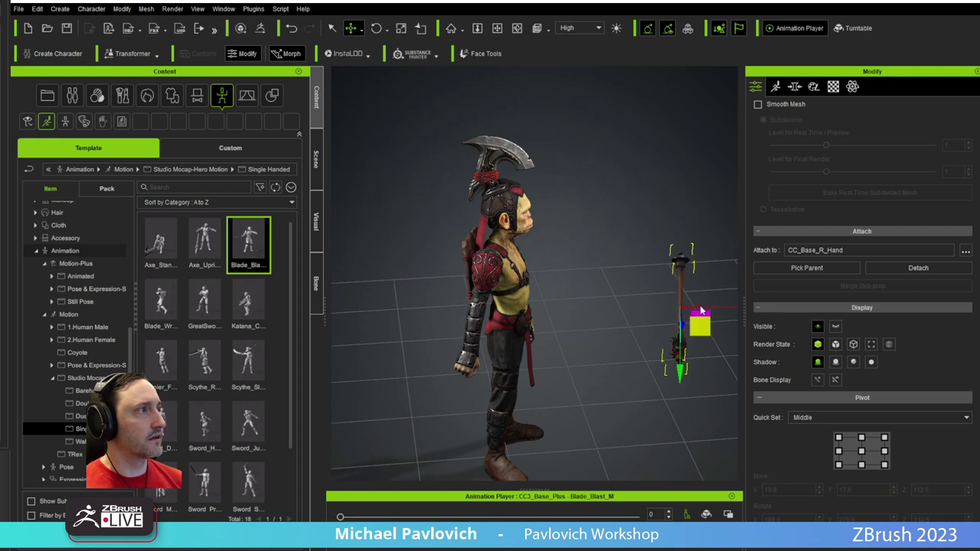
pyautogui.moveTo(700, 329); pyautogui.dragTo(484, 372)
# Rotate the weapon from upright toward the angle of the character's right-hand grip
pyautogui.press('e')
pyautogui.moveTo(525, 337); pyautogui.dragTo(451, 321)
pyautogui.moveTo(459, 327); pyautogui.dragTo(487, 328, button='middle')
pyautogui.moveTo(506, 325); pyautogui.dragTo(524, 387)
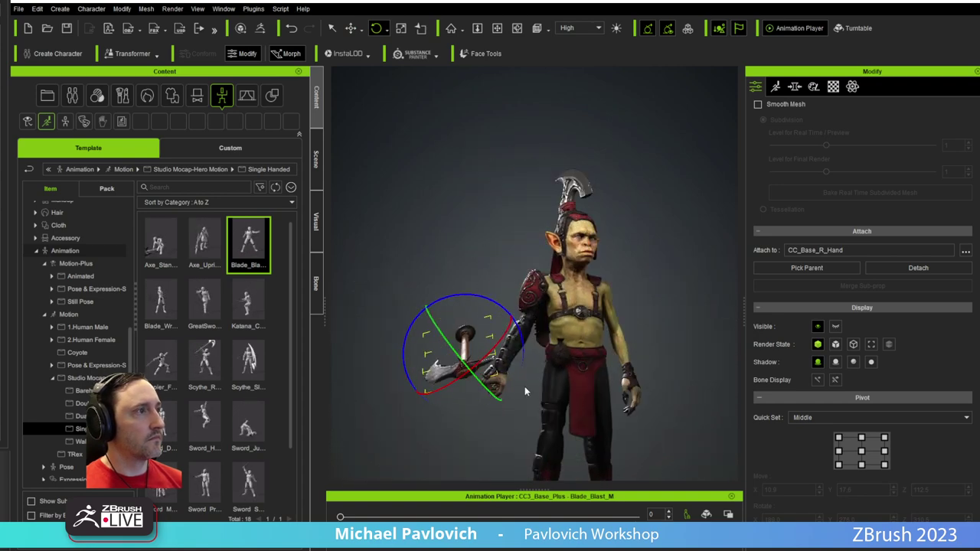
# Refine the weapon's position and rotation until the handle sits inside the character's closed right fist
pyautogui.press('w')
pyautogui.moveTo(461, 362); pyautogui.dragTo(436, 410)
pyautogui.moveTo(436, 410); pyautogui.dragTo(528, 429, button='right')
pyautogui.press('e')
pyautogui.moveTo(528, 429); pyautogui.dragTo(531, 426)
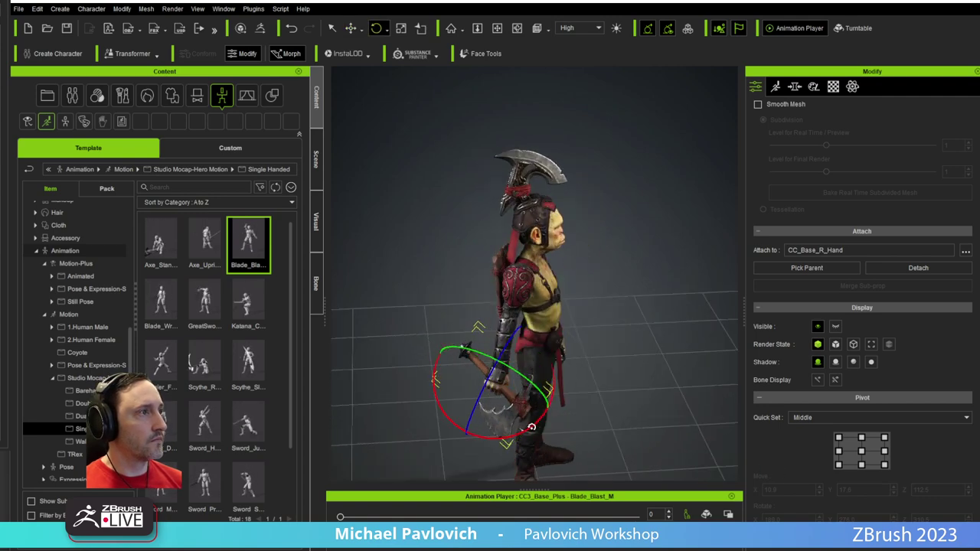
pyautogui.press('w')
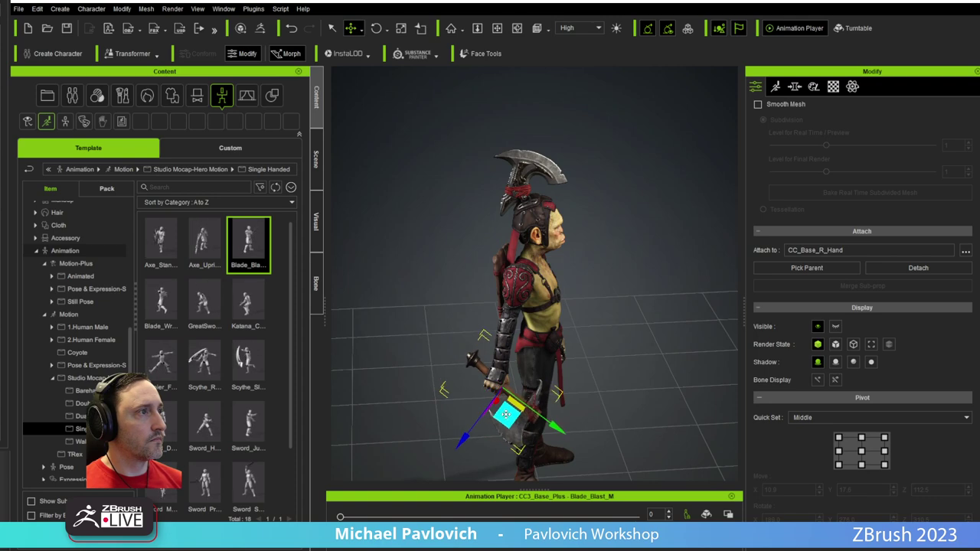
pyautogui.keyDown('alt'); pyautogui.moveTo(505, 414); pyautogui.dragTo(359, 293); pyautogui.keyUp('alt')
pyautogui.keyDown('alt'); pyautogui.moveTo(479, 373); pyautogui.dragTo(485, 210, button='middle'); pyautogui.keyUp('alt')
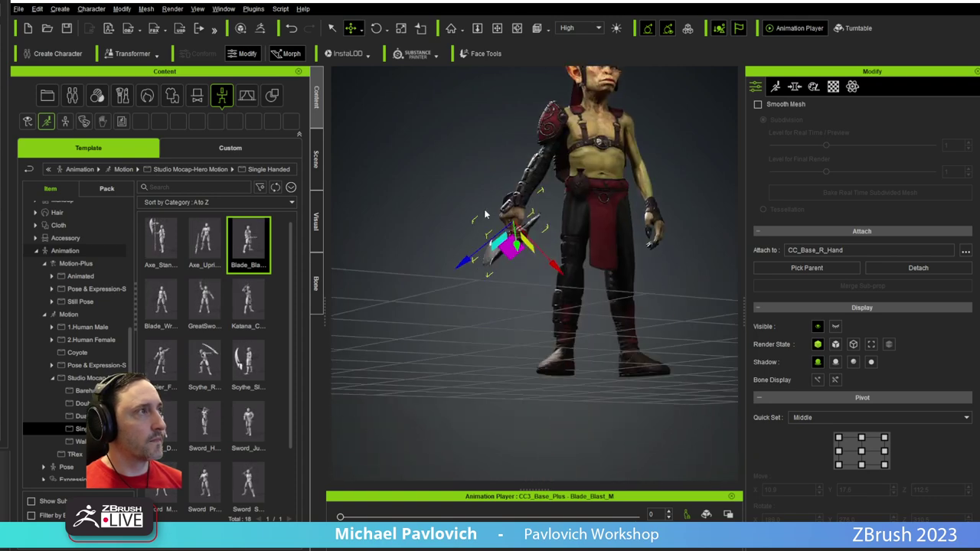
pyautogui.keyDown('alt'); pyautogui.moveTo(485, 209); pyautogui.dragTo(407, 119, button='right'); pyautogui.keyUp('alt')
pyautogui.keyDown('alt'); pyautogui.moveTo(493, 170); pyautogui.dragTo(505, 226); pyautogui.keyUp('alt')
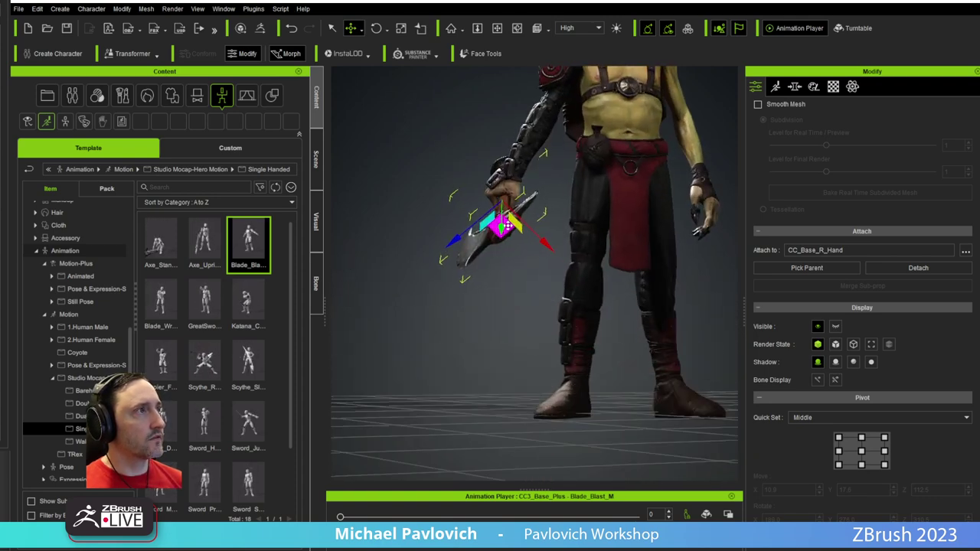
# Play the Blade_Blast_M motion to check the weapon in the hand from several sides, and pause playback
pyautogui.scroll(-5, 603, 187)
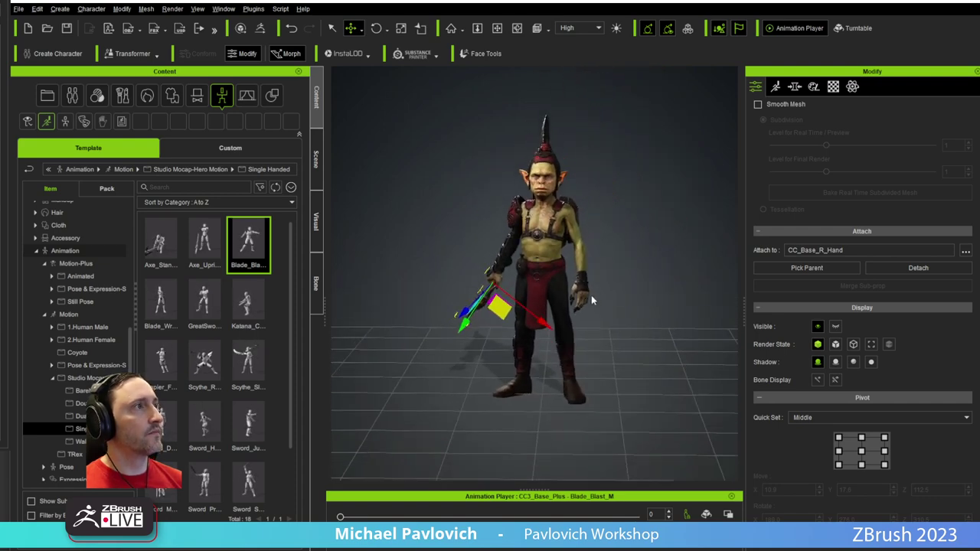
pyautogui.press('w')
pyautogui.moveTo(646, 259); pyautogui.dragTo(626, 276, button='middle')
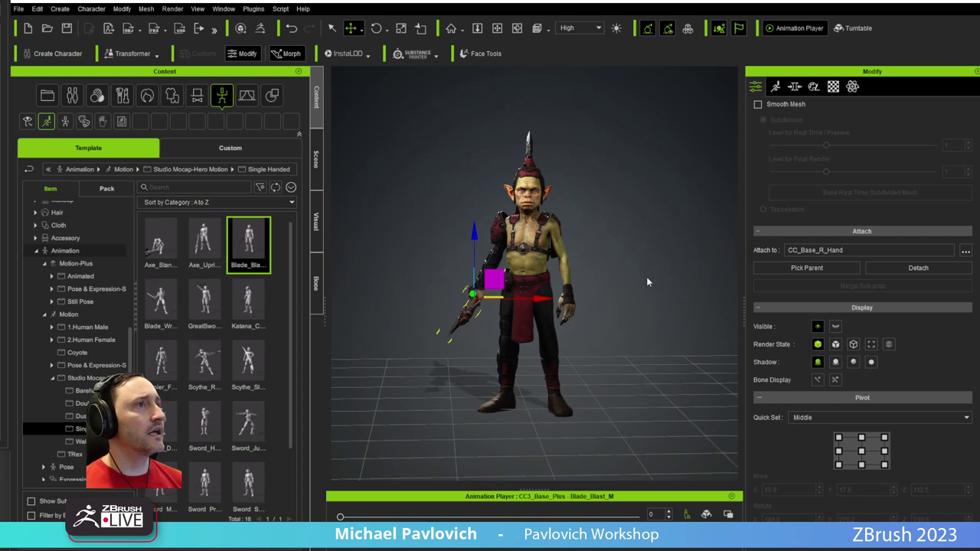
pyautogui.moveTo(644, 279); pyautogui.dragTo(624, 286, button='right')
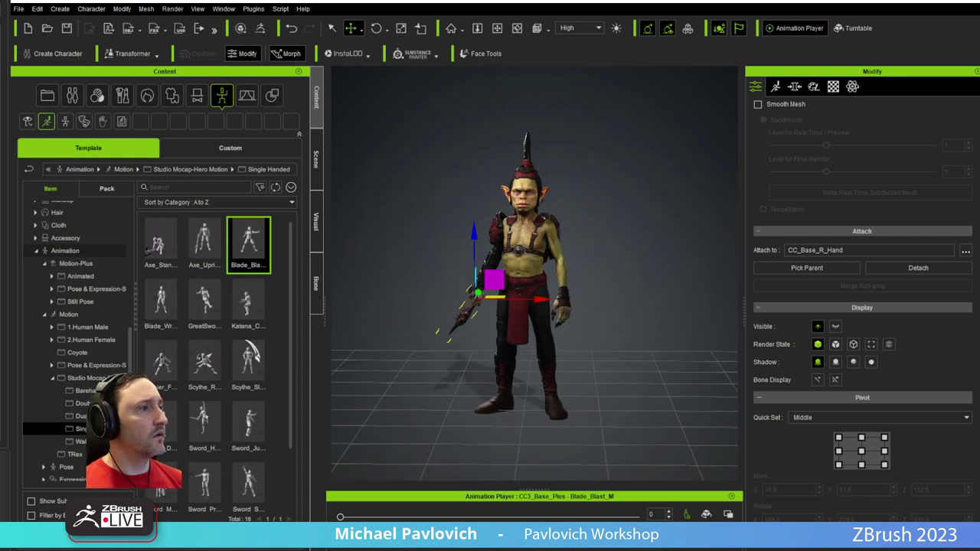
pyautogui.press('space')
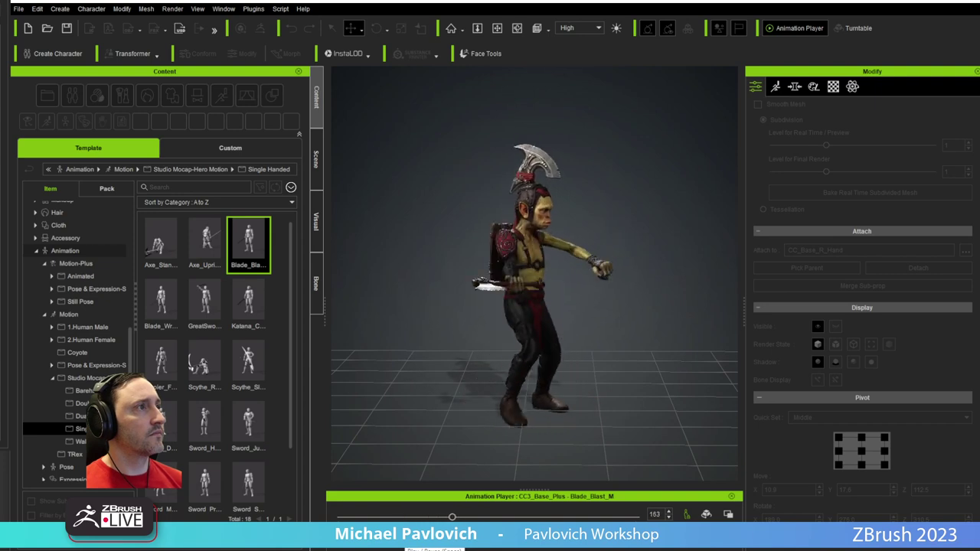
pyautogui.moveTo(557, 335); pyautogui.dragTo(400, 308, button='right')
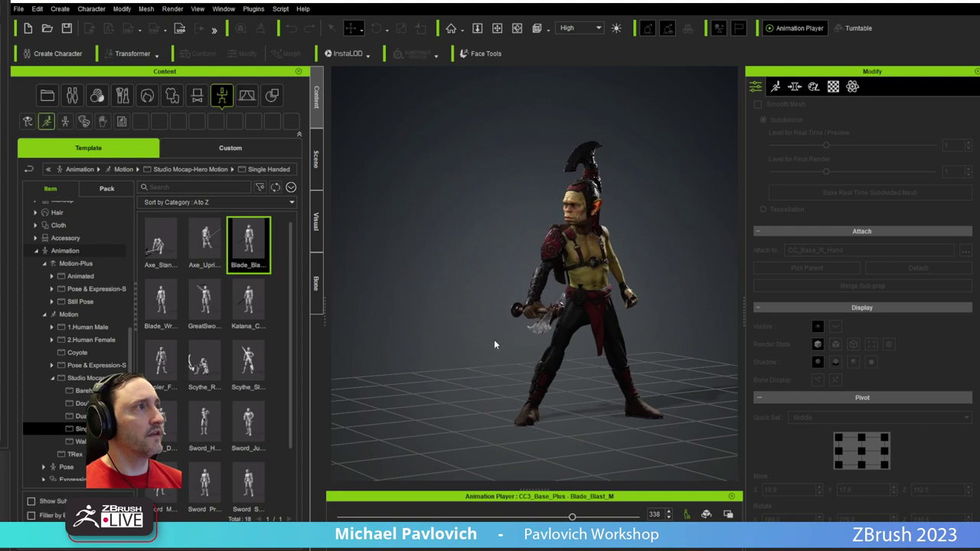
pyautogui.press('space')
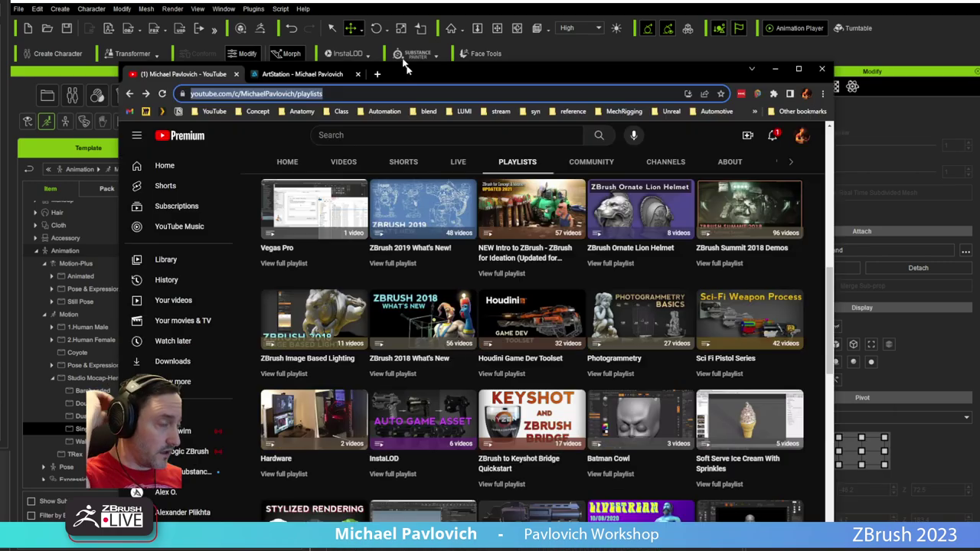
# Switch to the browser and open the full Reallusion Character Creator & ZBrush playlist on the YouTube channel
pyautogui.moveTo(402, 61); pyautogui.dragTo(381, 29)
pyautogui.scroll(11, 275, 188)
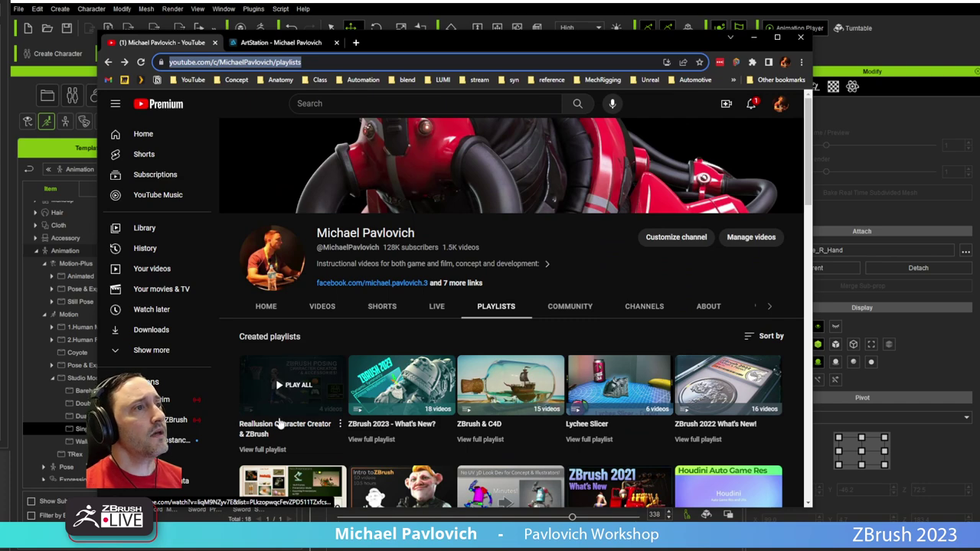
pyautogui.click(268, 449)
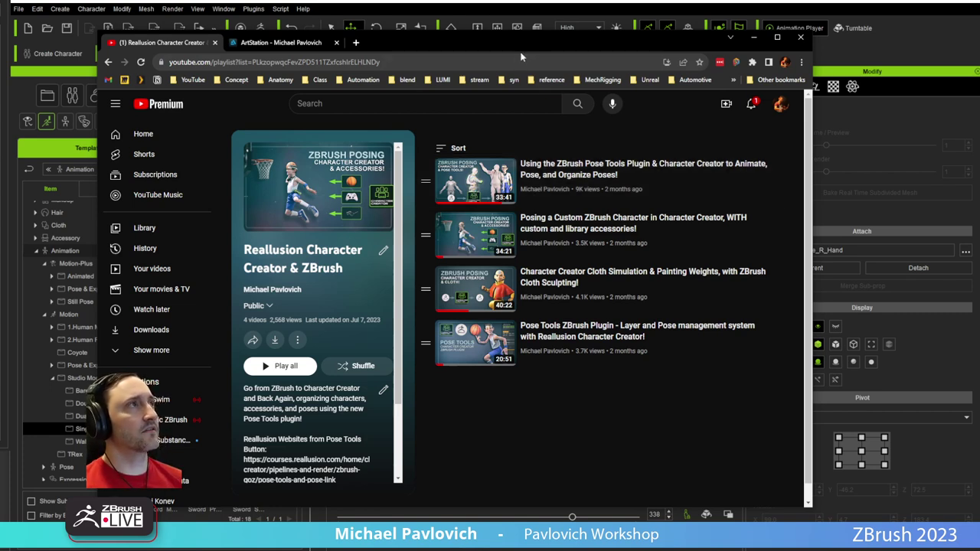
# Return to the YouTube channel's playlists page, select its web address and switch windows
pyautogui.click(110, 64)
pyautogui.click(230, 61)
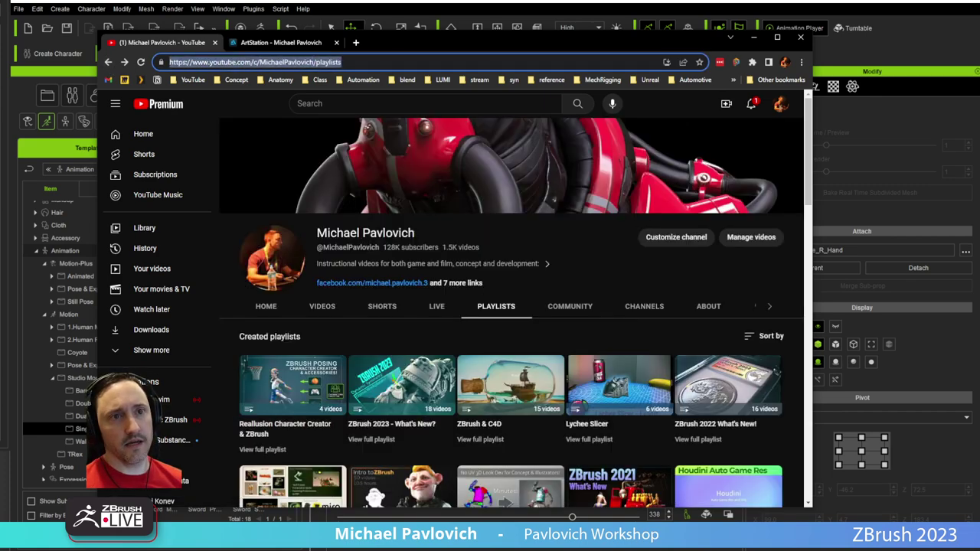
pyautogui.hotkey('alt', 'Tab')
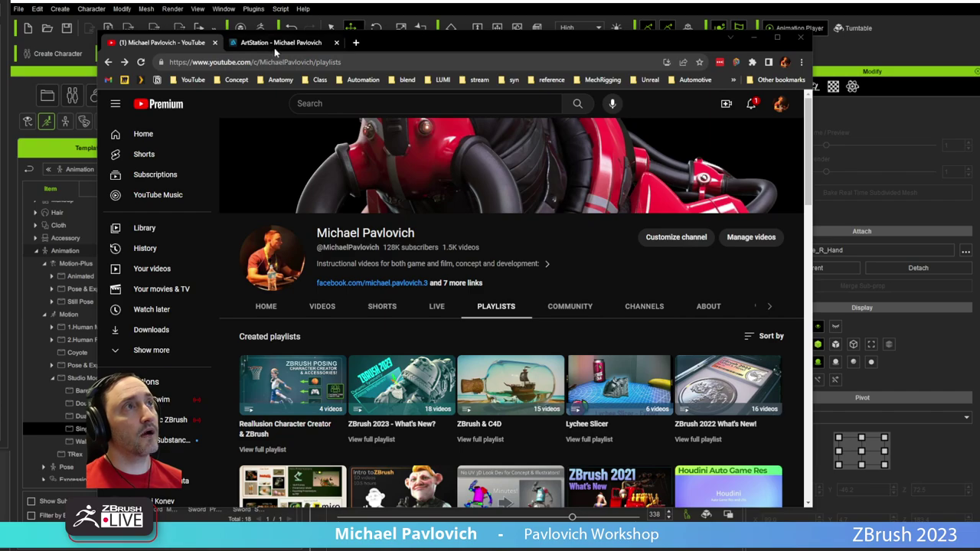
# Show the top of the artist's ArtStation portfolio page, select its web address and switch windows
pyautogui.click(270, 45)
pyautogui.click(313, 62)
pyautogui.scroll(15, 312, 348)
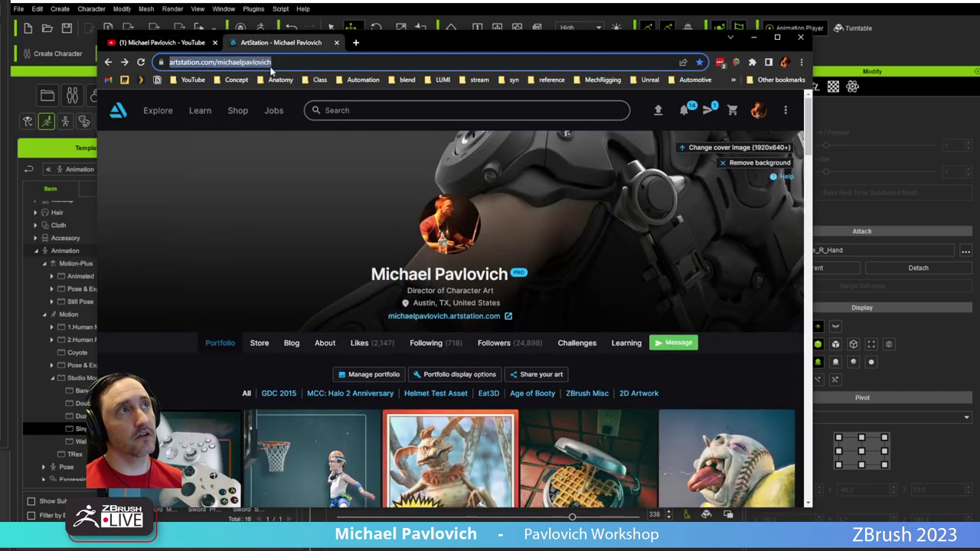
pyautogui.click(271, 64)
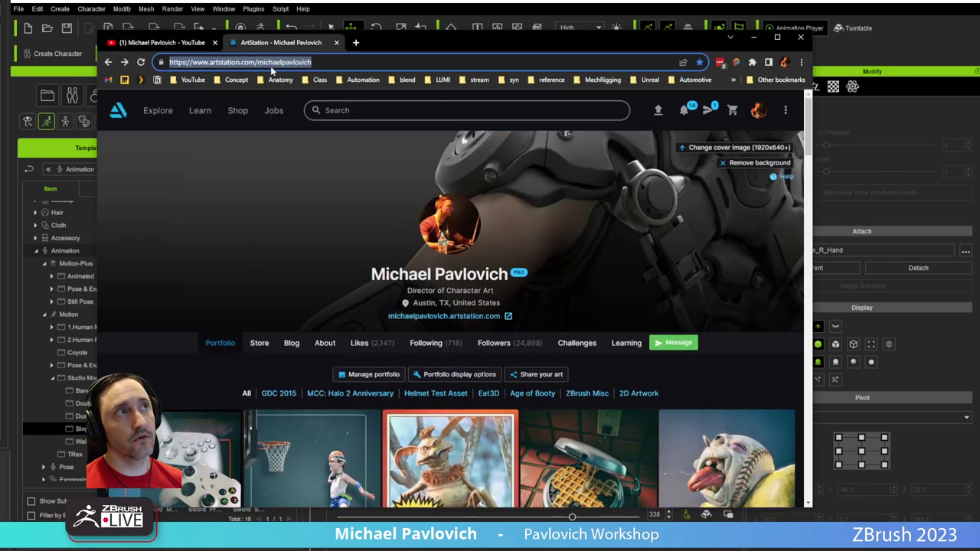
pyautogui.hotkey('alt', 'Tab')
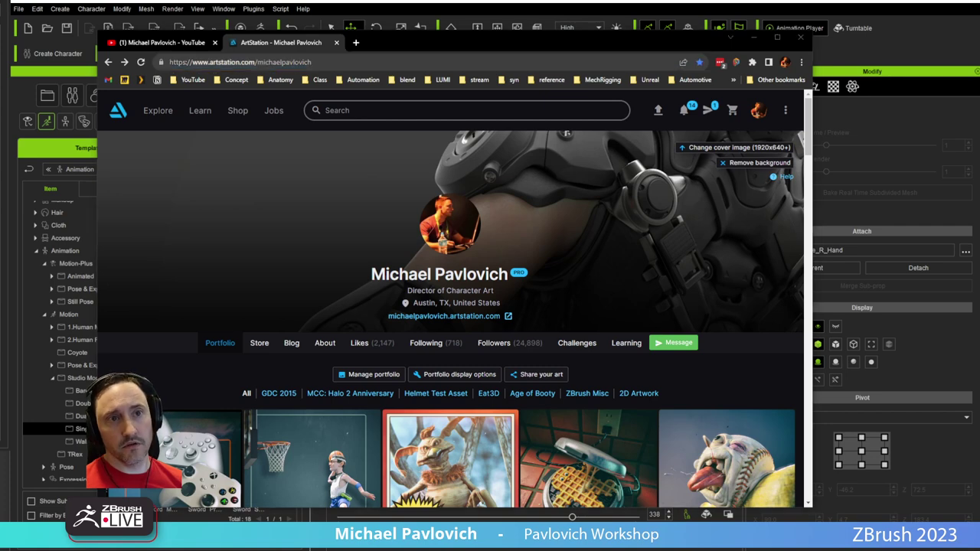
# Move the browser off the Character Creator 4 window and inspect the goblin holding its weapon from several sides
pyautogui.moveTo(385, 47); pyautogui.dragTo(373, 550)
pyautogui.moveTo(606, 214); pyautogui.dragTo(301, 205, button='right')
pyautogui.scroll(5, 580, 168)
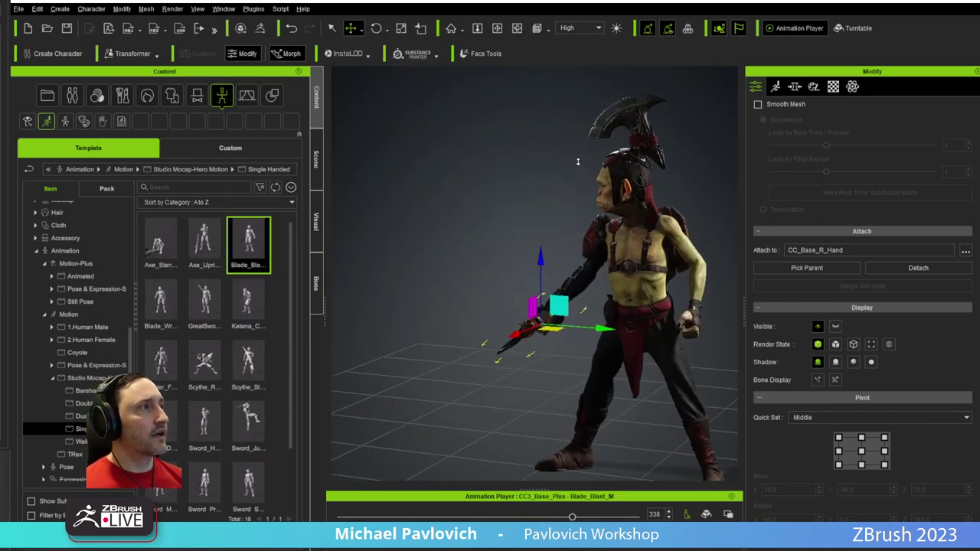
pyautogui.moveTo(501, 162); pyautogui.dragTo(524, 143, button='right')
pyautogui.scroll(-3, 668, 193)
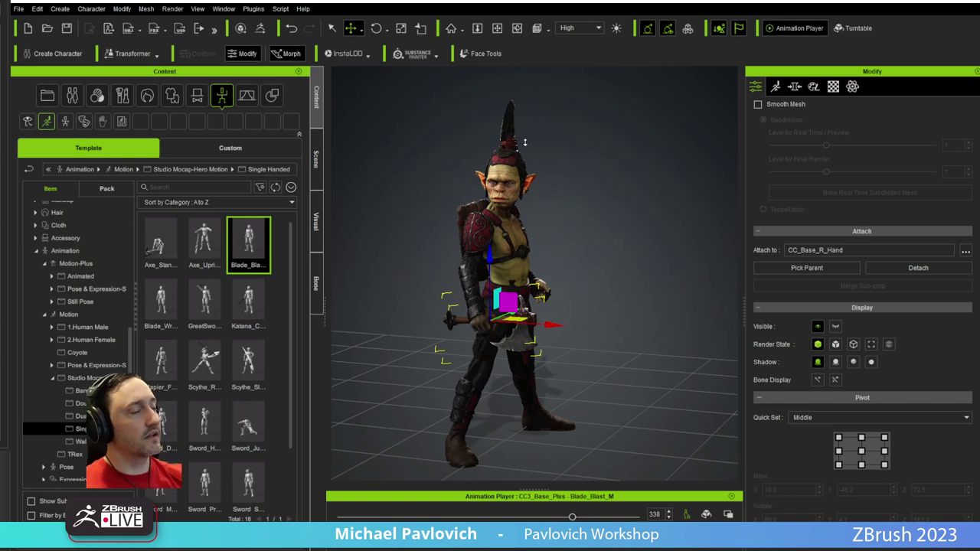
pyautogui.moveTo(530, 191); pyautogui.dragTo(488, 216, button='right')
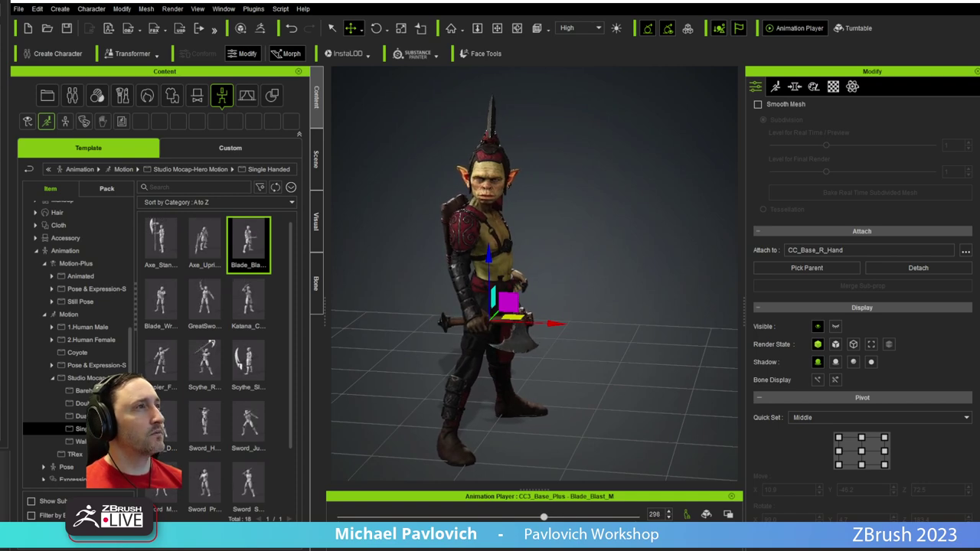
pyautogui.moveTo(562, 351); pyautogui.dragTo(497, 289, button='right')
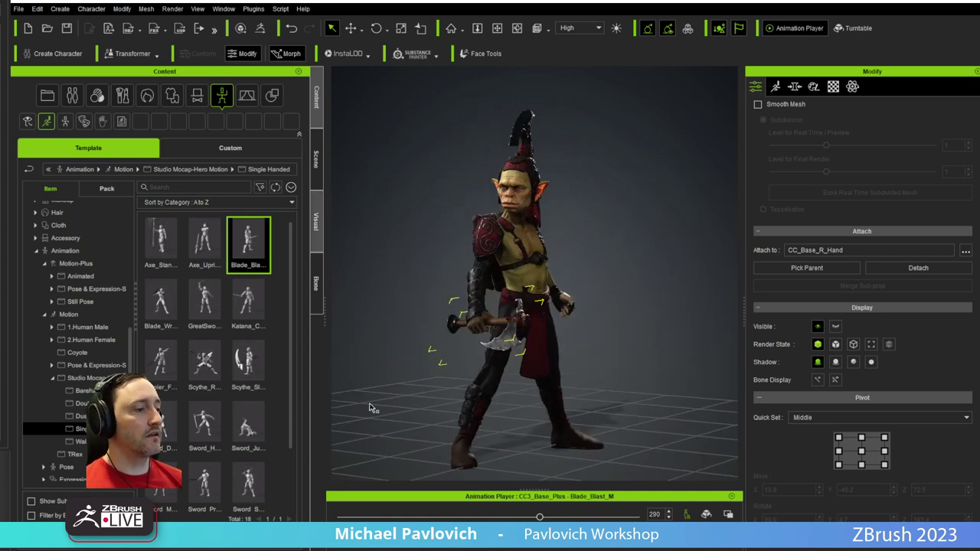
# Bring the Mixamo browser window over the scene and look through the Fantasy-genre animations
pyautogui.moveTo(979, 73); pyautogui.dragTo(460, 51)
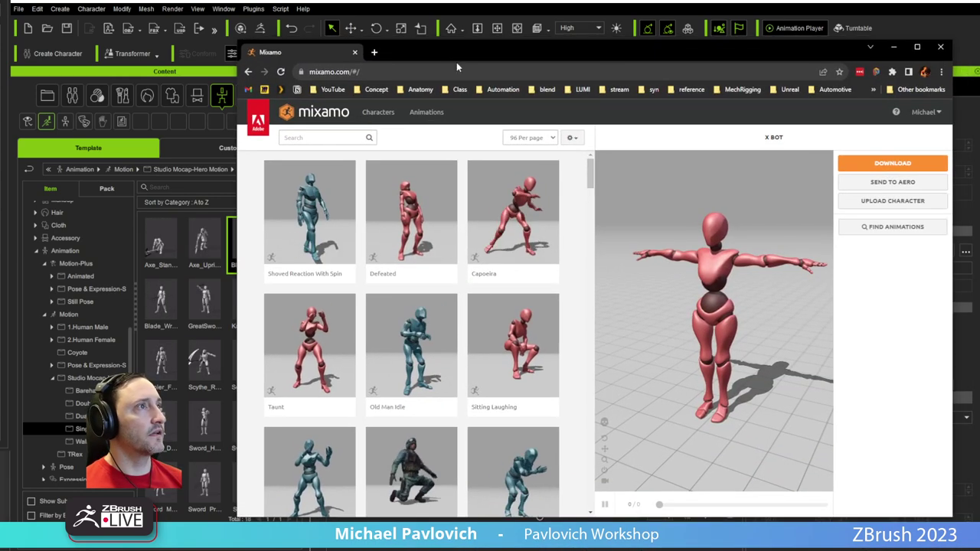
pyautogui.click(334, 138)
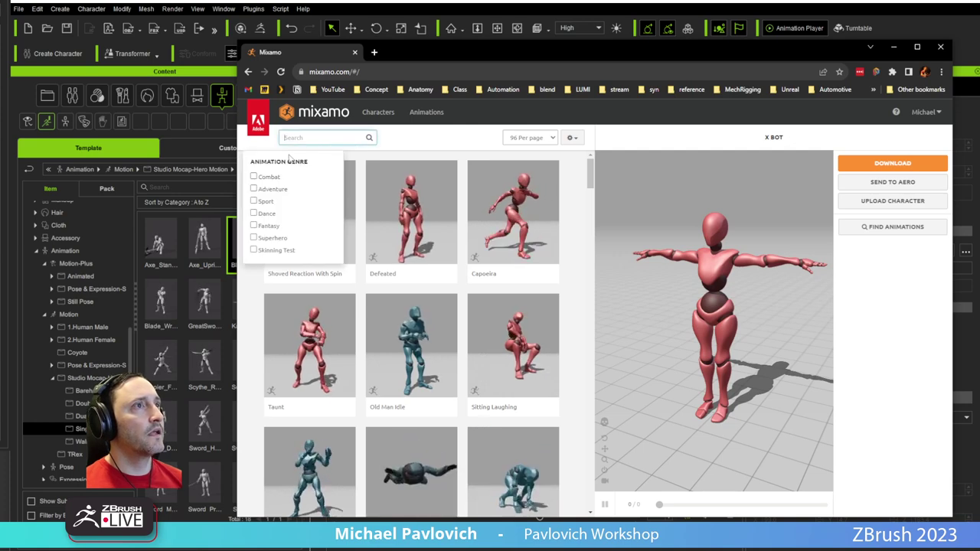
pyautogui.click(254, 225)
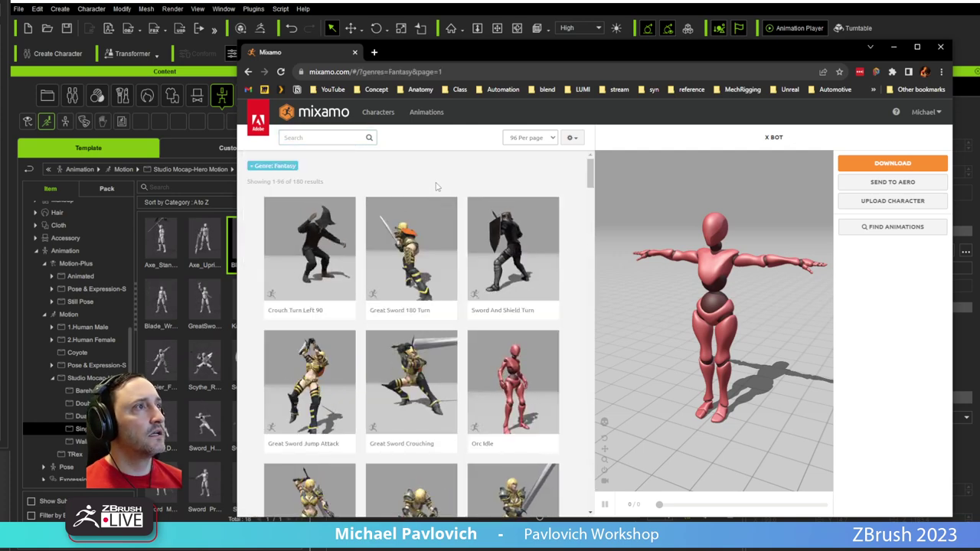
pyautogui.scroll(-1, 443, 243)
pyautogui.scroll(-10, 442, 242)
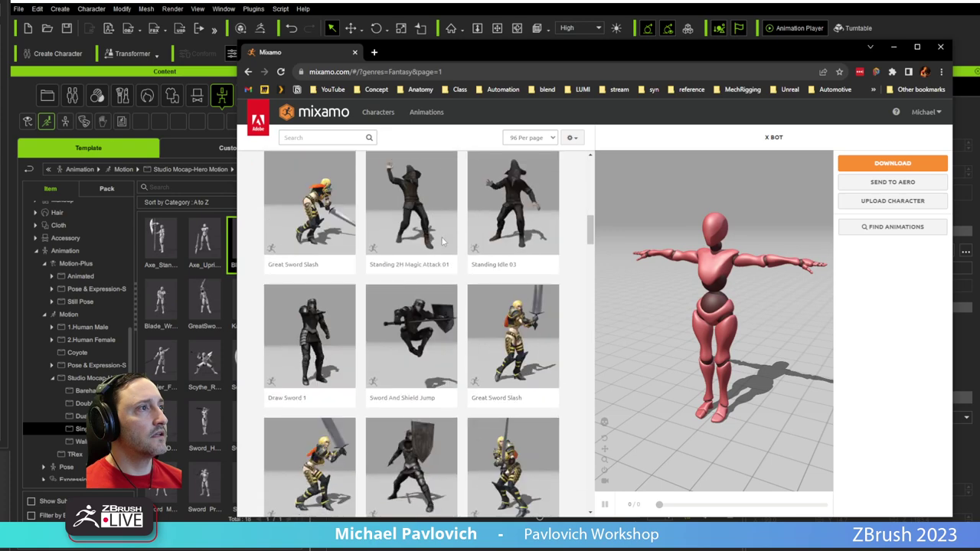
pyautogui.scroll(-5, 442, 242)
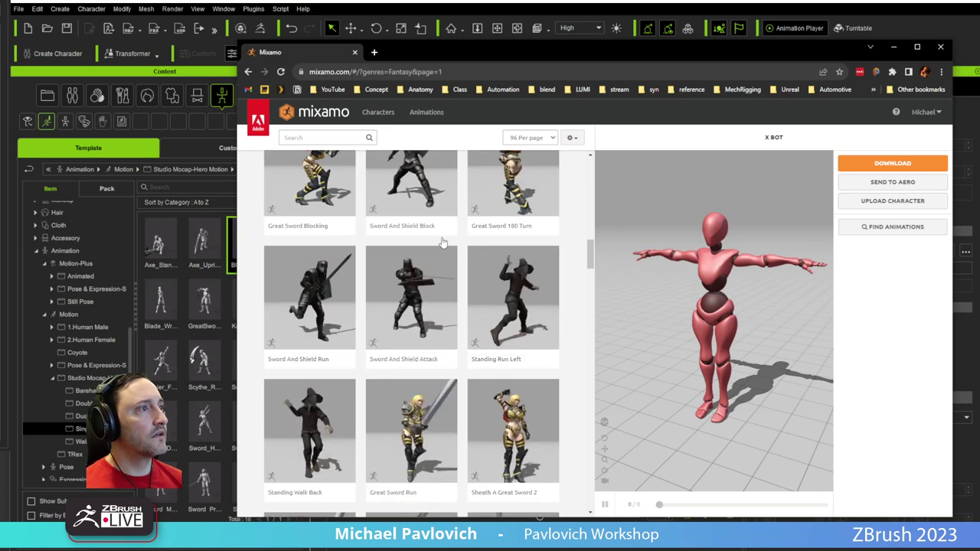
pyautogui.scroll(-10, 443, 243)
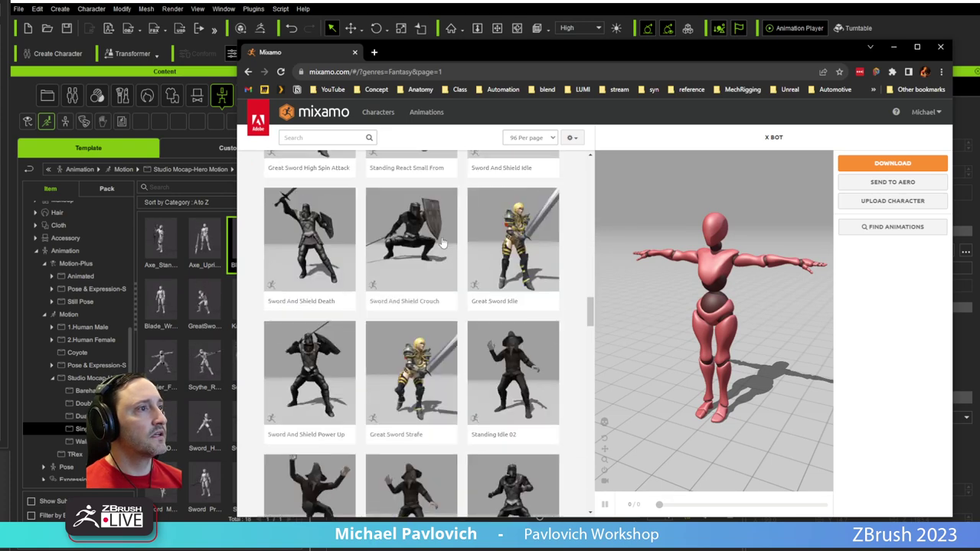
# Clear the Fantasy genre filter and search the Mixamo animations for "axe"
pyautogui.click(299, 138)
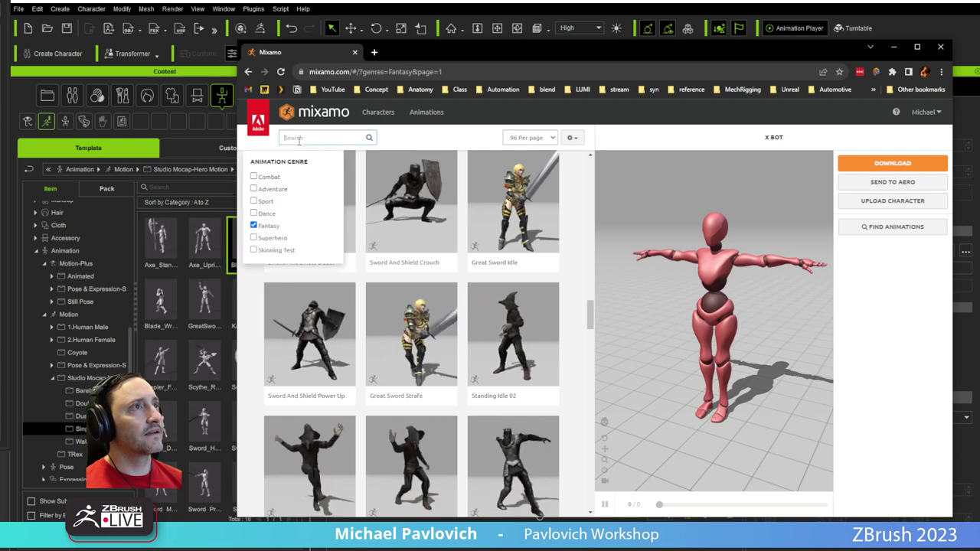
pyautogui.click(255, 226)
pyautogui.write('axe')
pyautogui.press('Return')
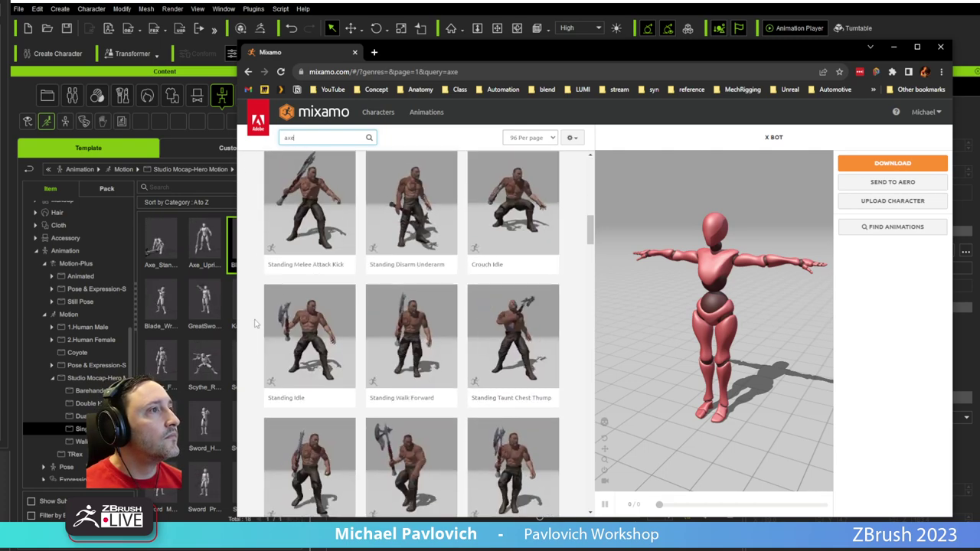
pyautogui.scroll(-1, 256, 323)
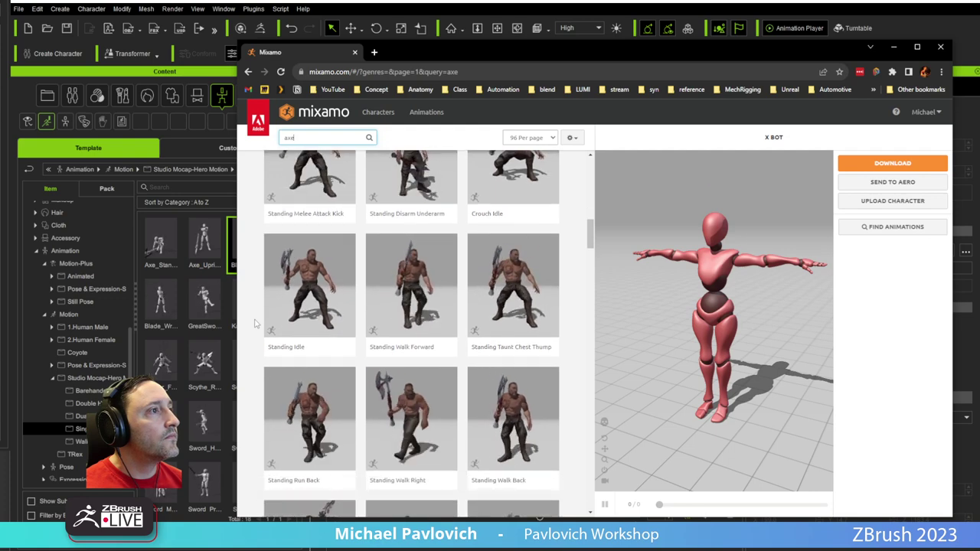
# Download the Standing Taunt Chest Thump animation from the axe results as FBX Binary at 30 frames per second, without skin
pyautogui.click(507, 290)
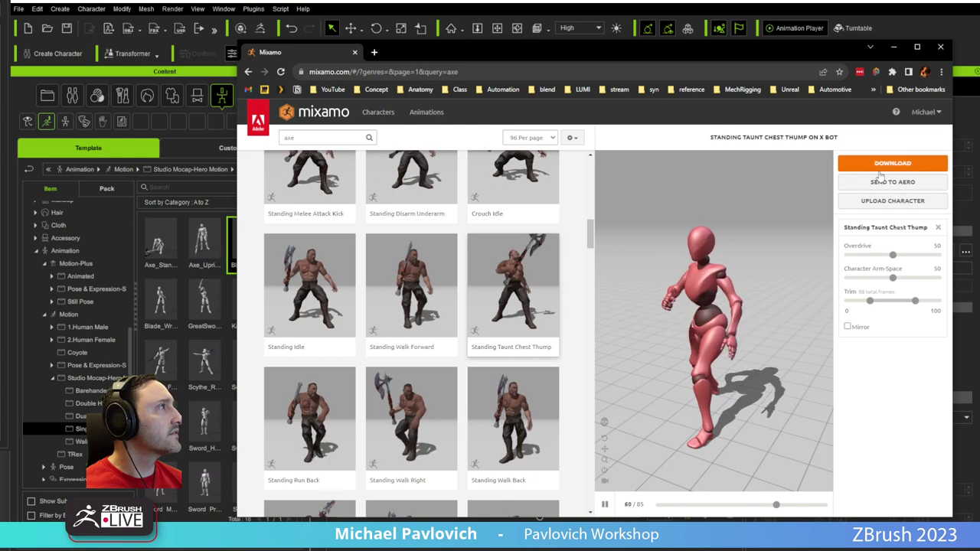
pyautogui.click(857, 163)
pyautogui.click(650, 205)
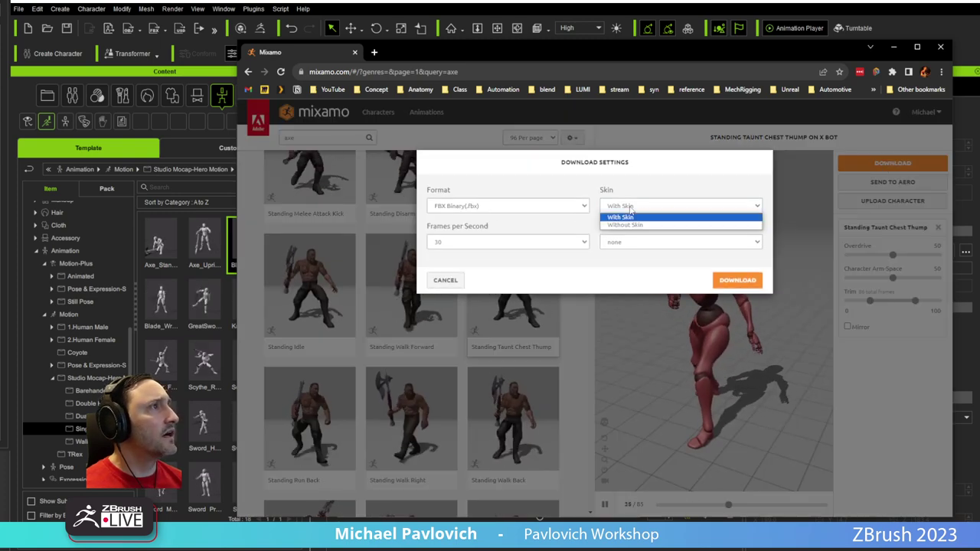
pyautogui.click(629, 223)
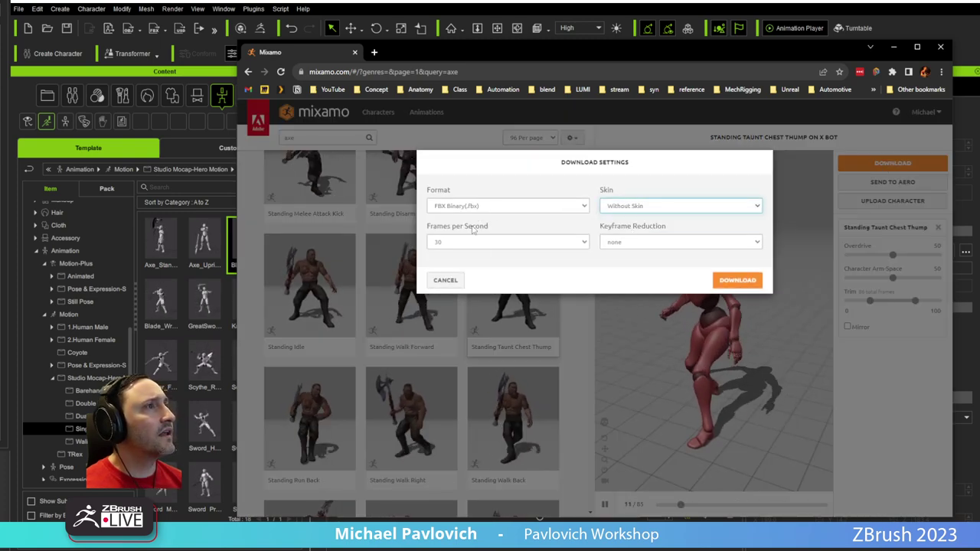
pyautogui.click(737, 280)
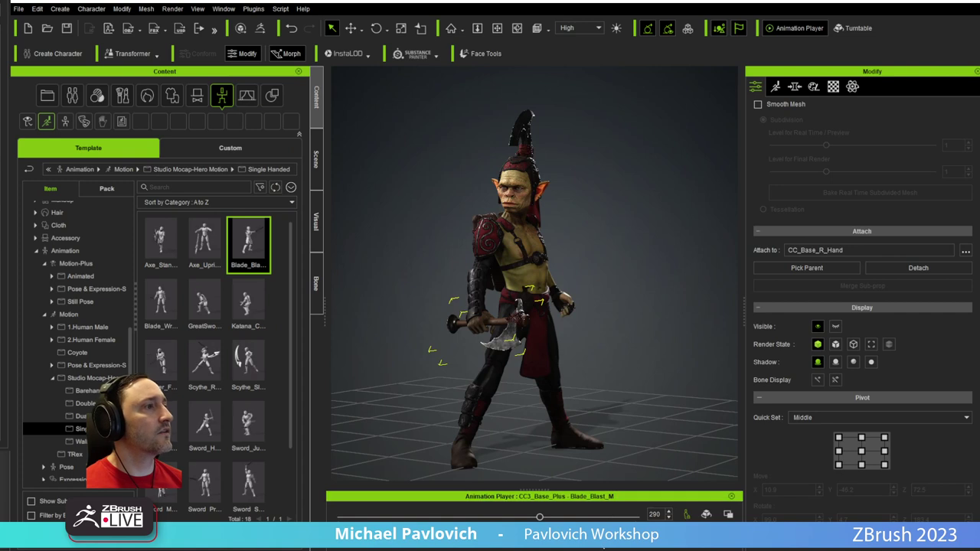
# Return to Character Creator 4 and remove the Blade_Blast_M motion from the goblin
pyautogui.rightClick(575, 344)
pyautogui.moveTo(620, 432)
pyautogui.click(693, 432)
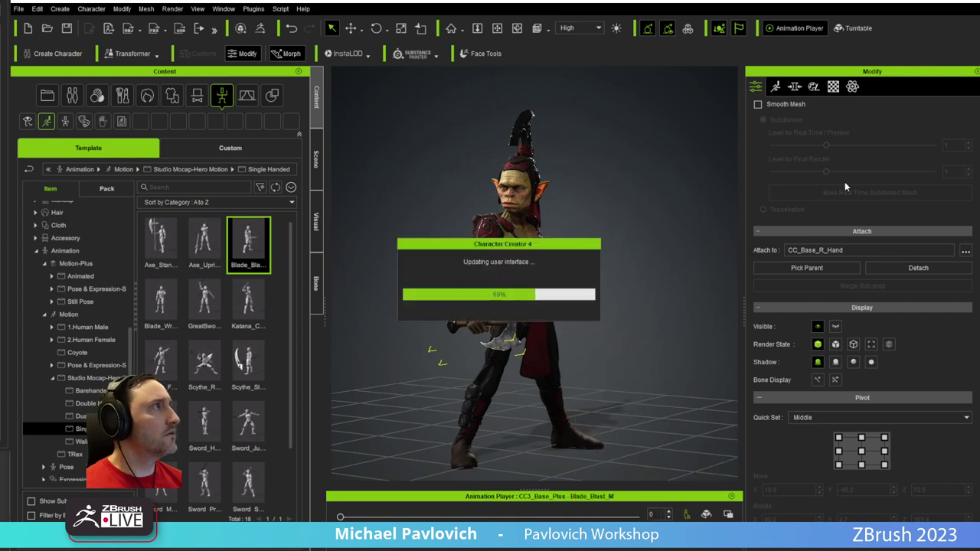
pyautogui.rightClick(576, 345)
pyautogui.moveTo(616, 497)
pyautogui.click(695, 498)
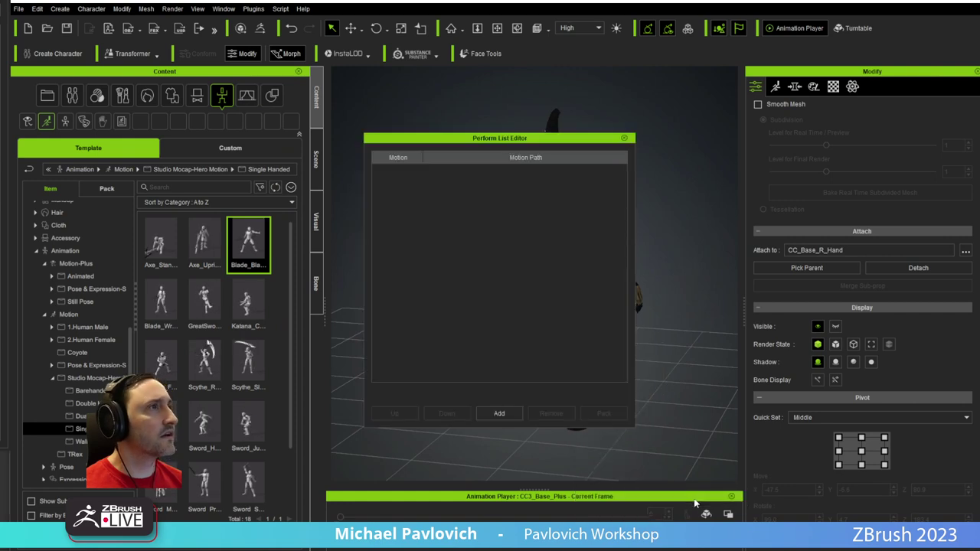
pyautogui.click(624, 138)
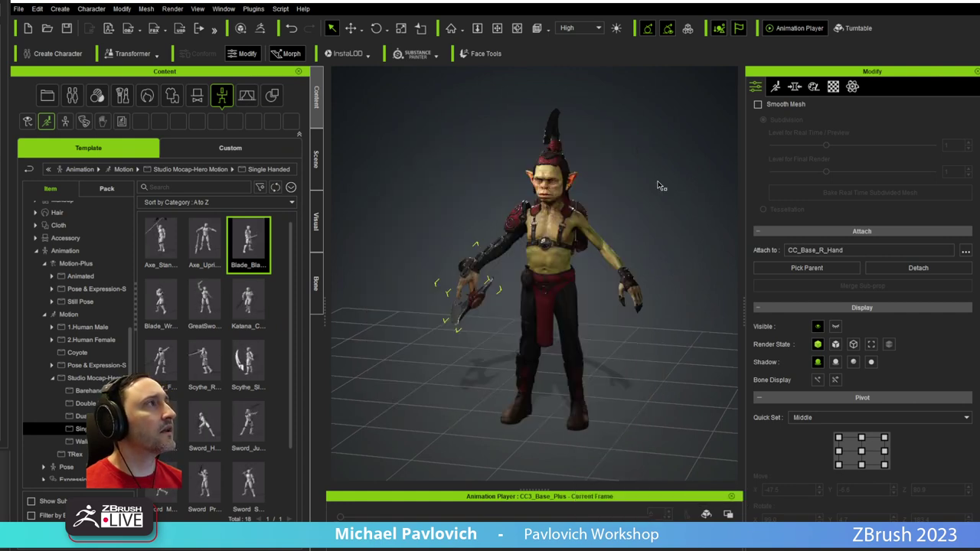
# Open the goblin's motion and pose settings
pyautogui.scroll(5, 795, 235)
pyautogui.click(776, 86)
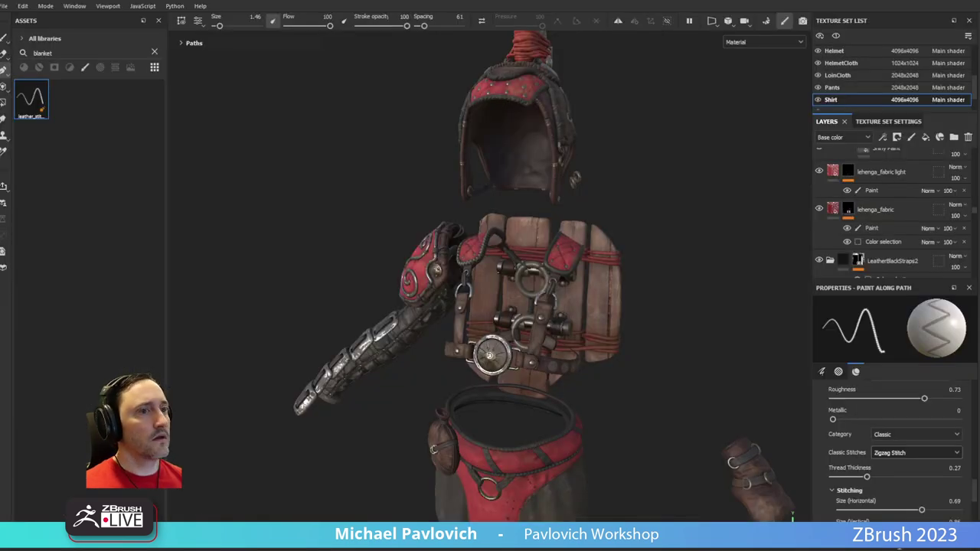
# Relaunch Character Creator 4 and open the Goblin2CC_004_Gear.ccProject project from the Goblin2 folder
pyautogui.press('super')
pyautogui.scroll(-3, 8, 406)
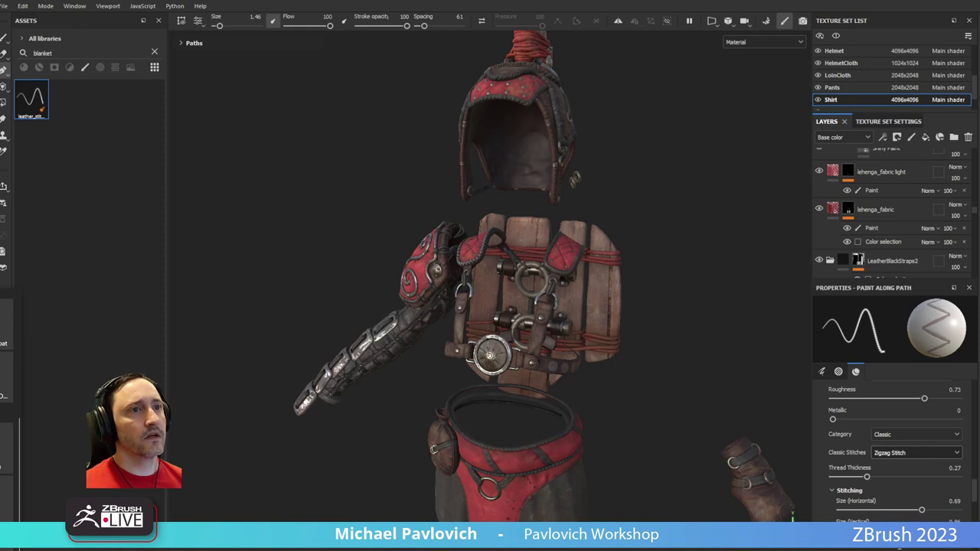
pyautogui.press('super')
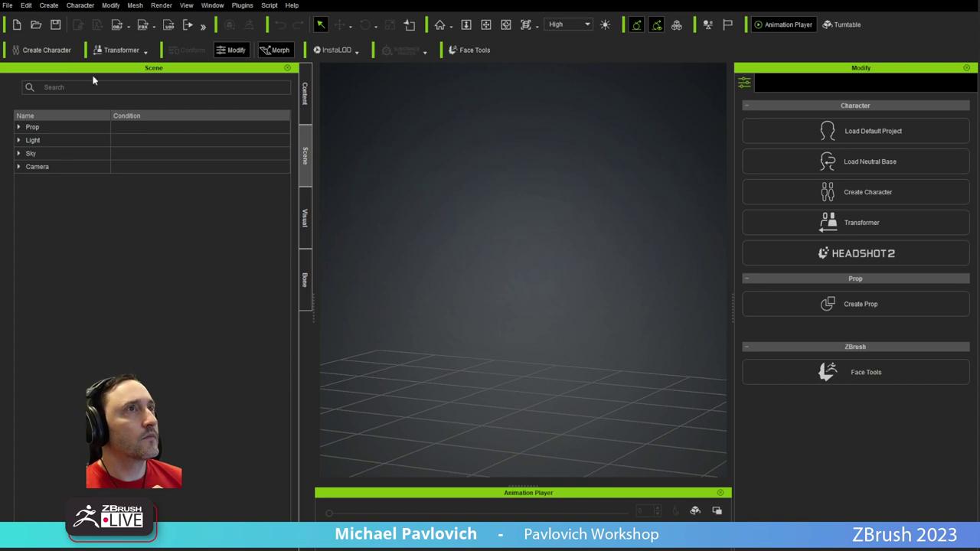
pyautogui.click(8, 5)
pyautogui.click(17, 34)
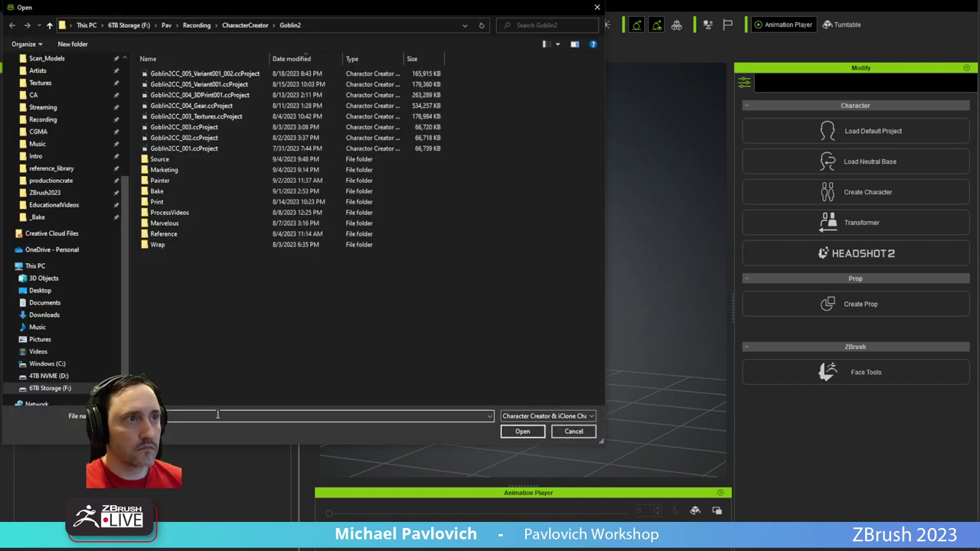
pyautogui.doubleClick(222, 107)
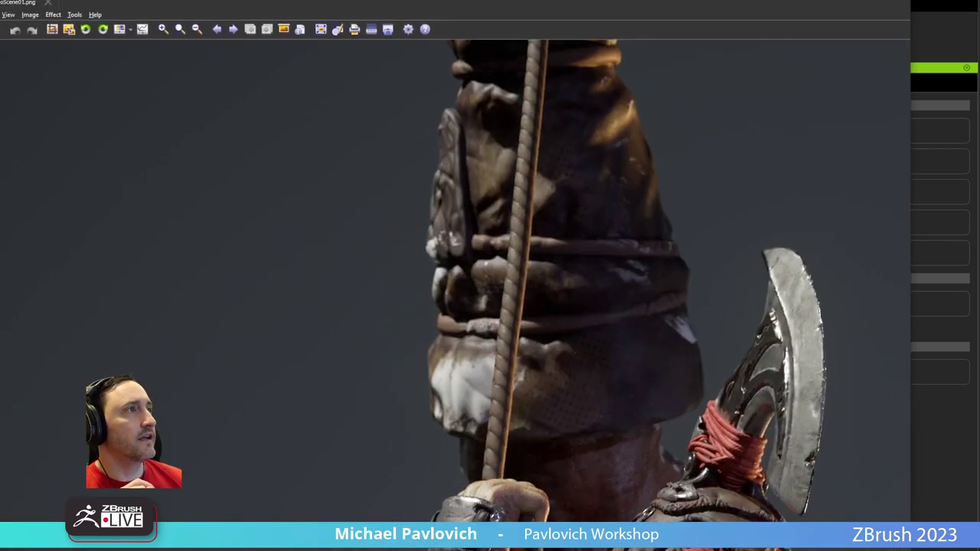
# View the render of the rope-climbing goblin beside the horned character as a whole, and switch back to Character Creator 4
pyautogui.scroll(-5, 533, 175)
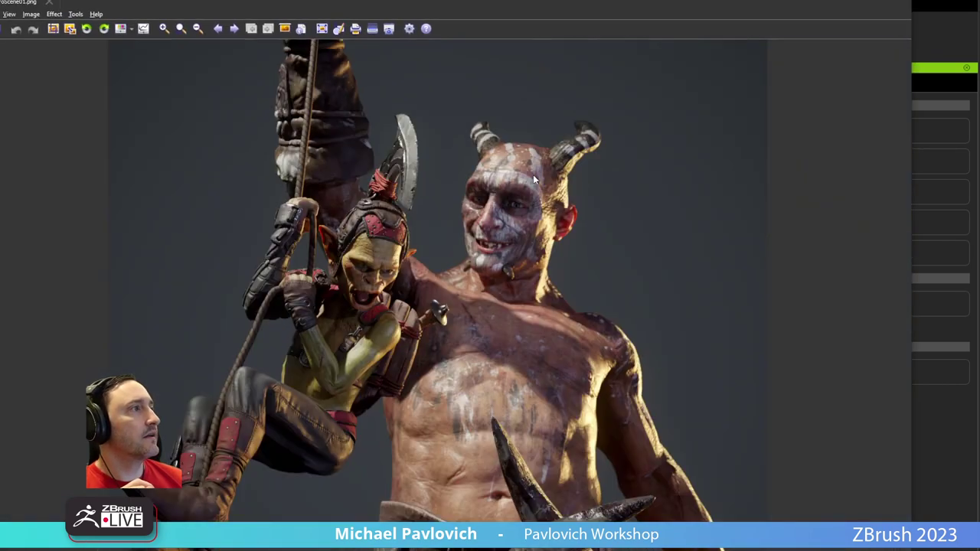
pyautogui.scroll(2, 532, 175)
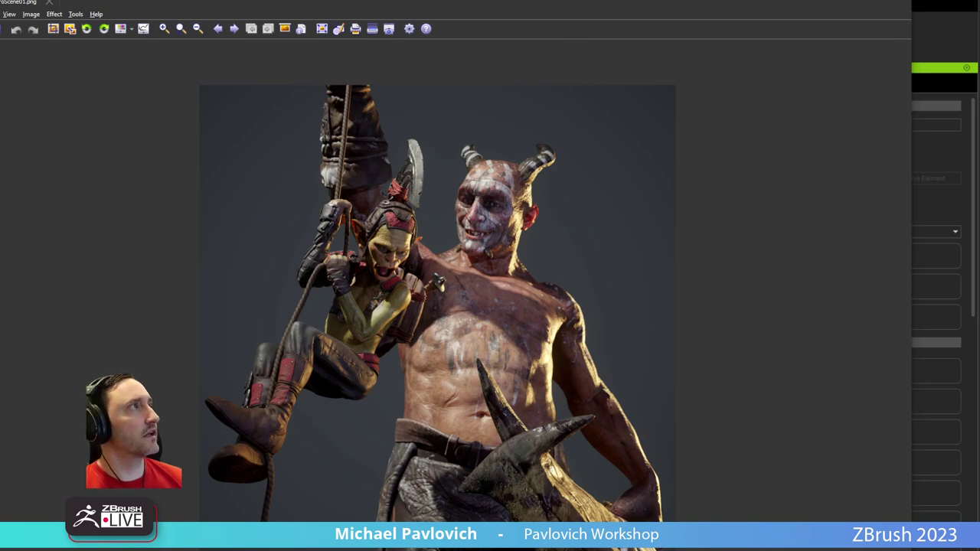
pyautogui.hotkey('alt', 'Tab')
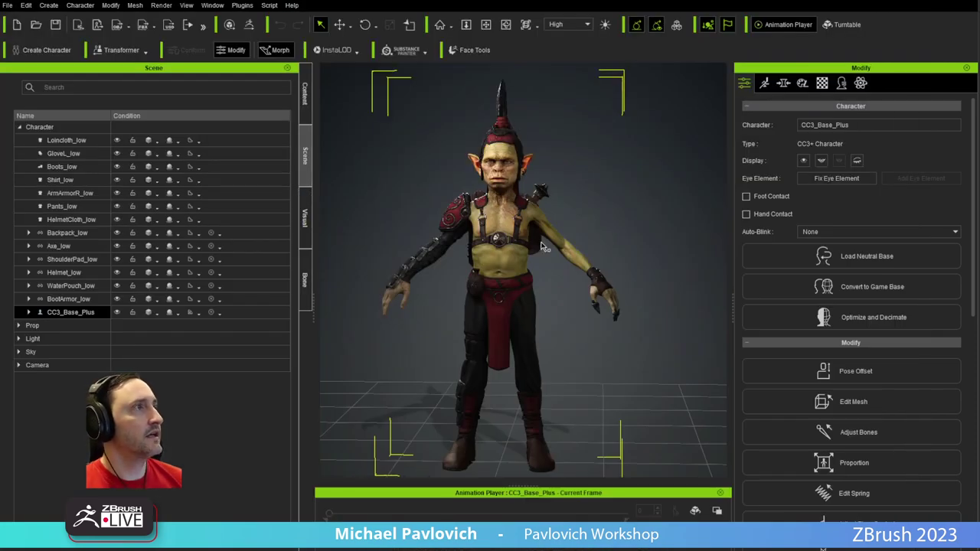
# Show the custom External Motion folder under Animation > Motion in the content library
pyautogui.click(305, 93)
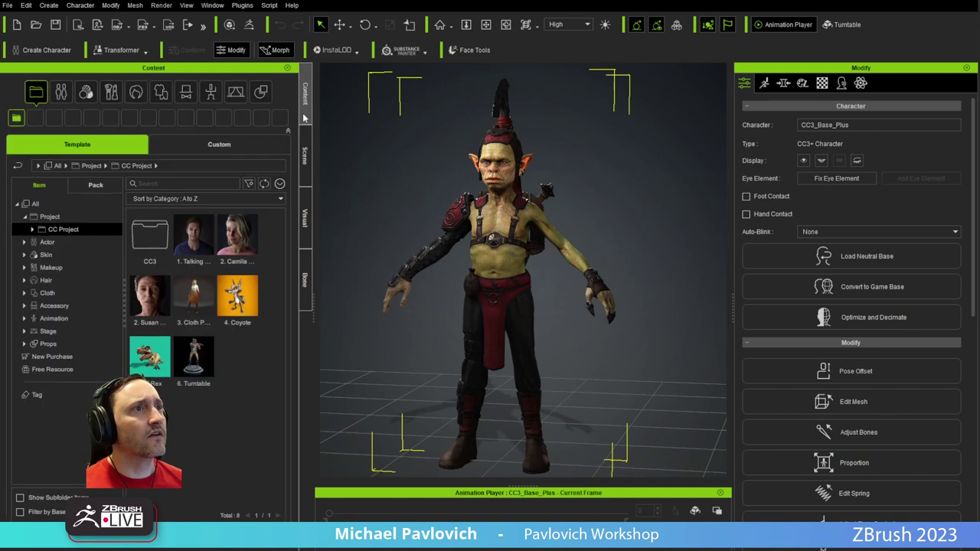
pyautogui.click(159, 140)
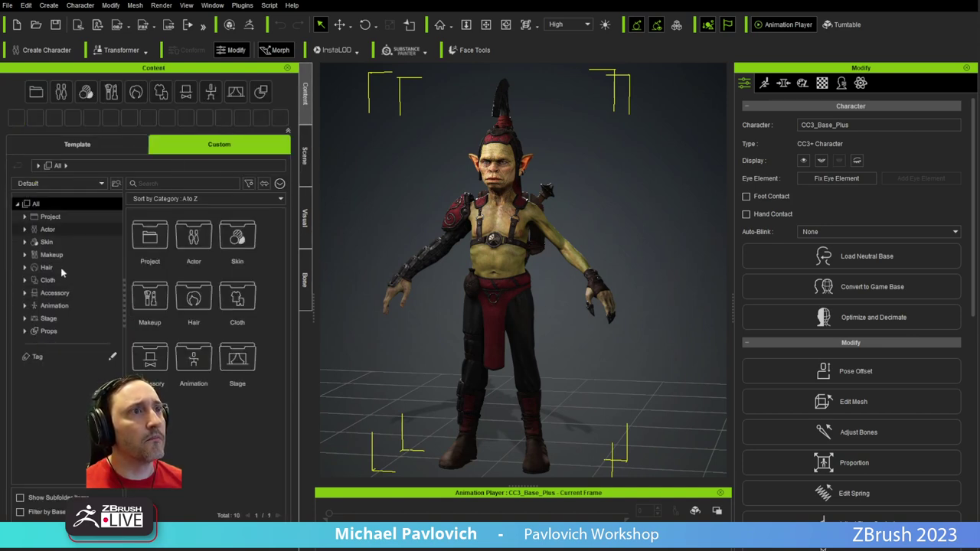
pyautogui.click(25, 306)
pyautogui.click(36, 333)
pyautogui.click(34, 331)
pyautogui.click(72, 344)
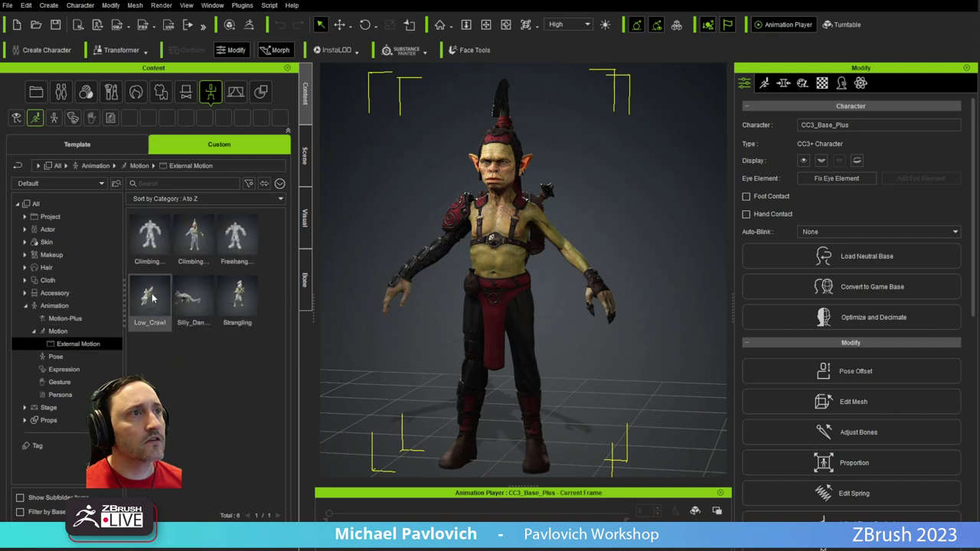
# Apply the Climbing_A_Rope2 motion to the goblin, play it and pause at frame 83
pyautogui.doubleClick(203, 239)
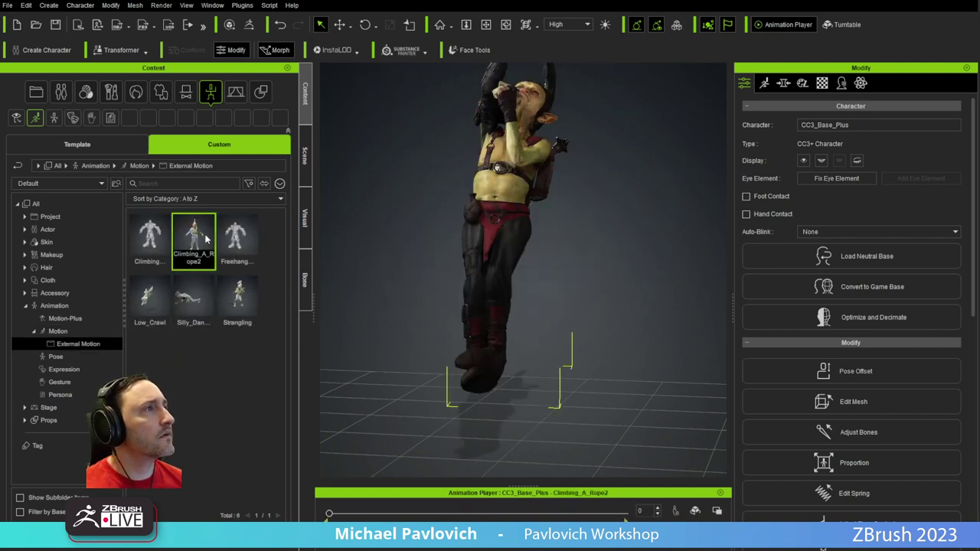
pyautogui.press('space')
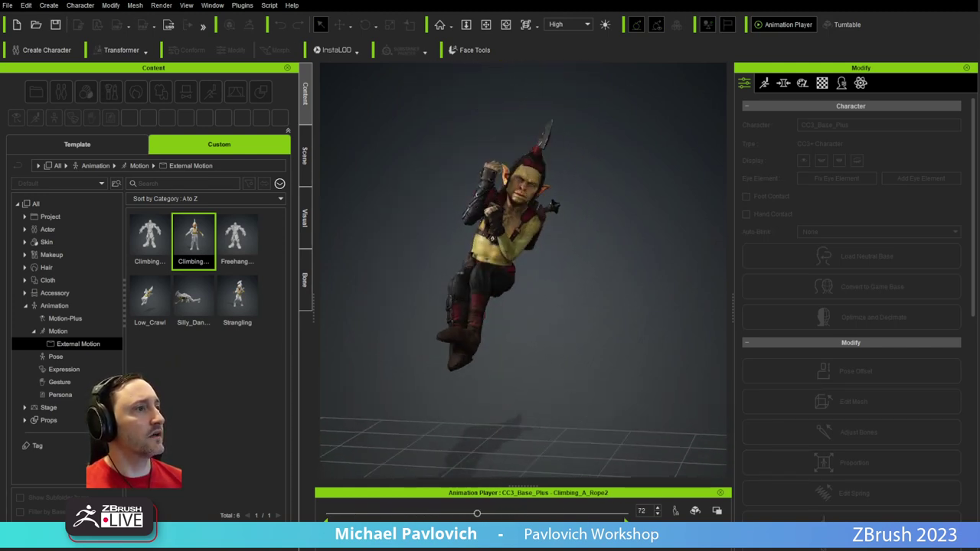
pyautogui.press('space')
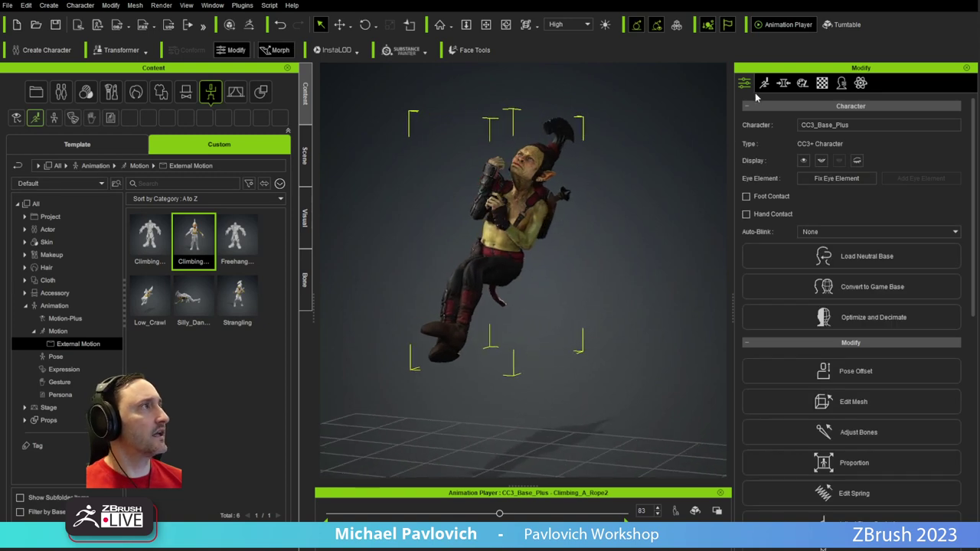
# Start editing the goblin's pose and rotate its head down from looking upward so that it faces the front
pyautogui.click(763, 83)
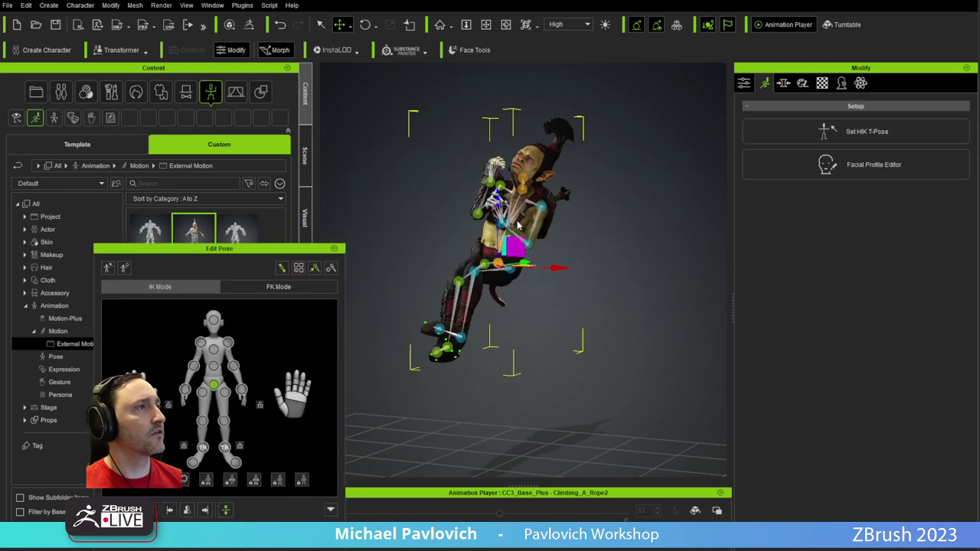
pyautogui.scroll(5, 505, 264)
pyautogui.moveTo(529, 160); pyautogui.dragTo(533, 276, button='middle')
pyautogui.click(532, 217)
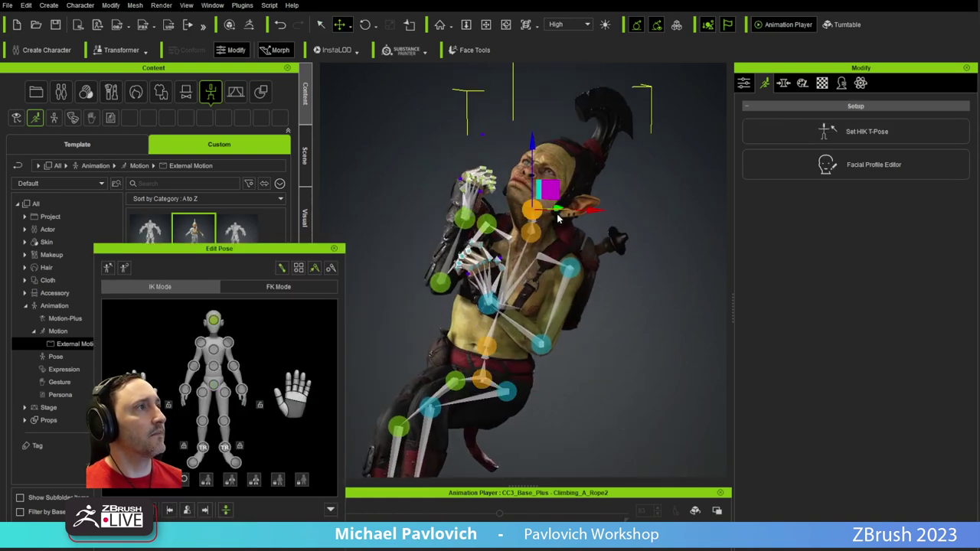
pyautogui.press('e')
pyautogui.moveTo(510, 186); pyautogui.dragTo(548, 214)
pyautogui.keyDown('alt'); pyautogui.moveTo(547, 214); pyautogui.dragTo(551, 191, button='right'); pyautogui.keyUp('alt')
pyautogui.moveTo(551, 192)
pyautogui.keyDown('alt'); pyautogui.mouseDown()
pyautogui.moveTo(572, 193)
pyautogui.moveTo(545, 200)
pyautogui.mouseUp(); pyautogui.keyUp('alt')
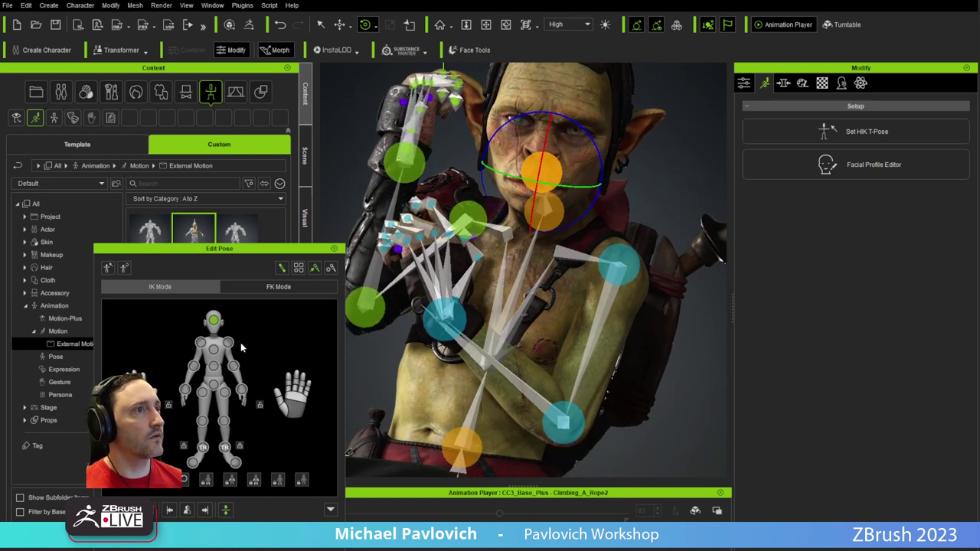
# Reduce the size and opacity of the pose bone gizmos and finish editing the pose
pyautogui.click(331, 267)
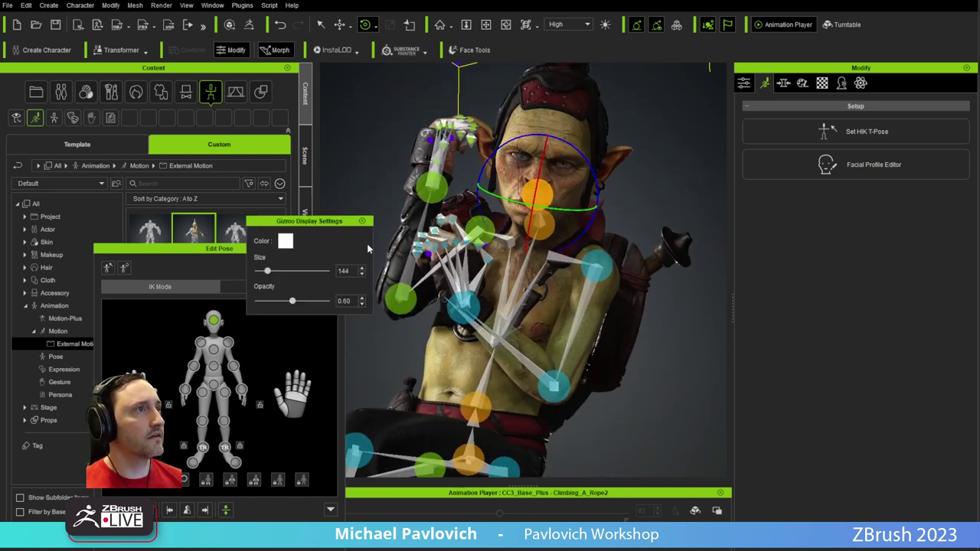
pyautogui.moveTo(266, 272); pyautogui.dragTo(262, 271)
pyautogui.moveTo(292, 301); pyautogui.dragTo(274, 301)
pyautogui.click(362, 221)
pyautogui.keyDown('alt'); pyautogui.moveTo(490, 222); pyautogui.dragTo(570, 220); pyautogui.keyUp('alt')
pyautogui.moveTo(295, 395); pyautogui.dragTo(337, 464)
pyautogui.moveTo(605, 306)
pyautogui.keyDown('alt'); pyautogui.mouseDown()
pyautogui.moveTo(388, 280)
pyautogui.moveTo(606, 287)
pyautogui.mouseUp(); pyautogui.keyUp('alt')
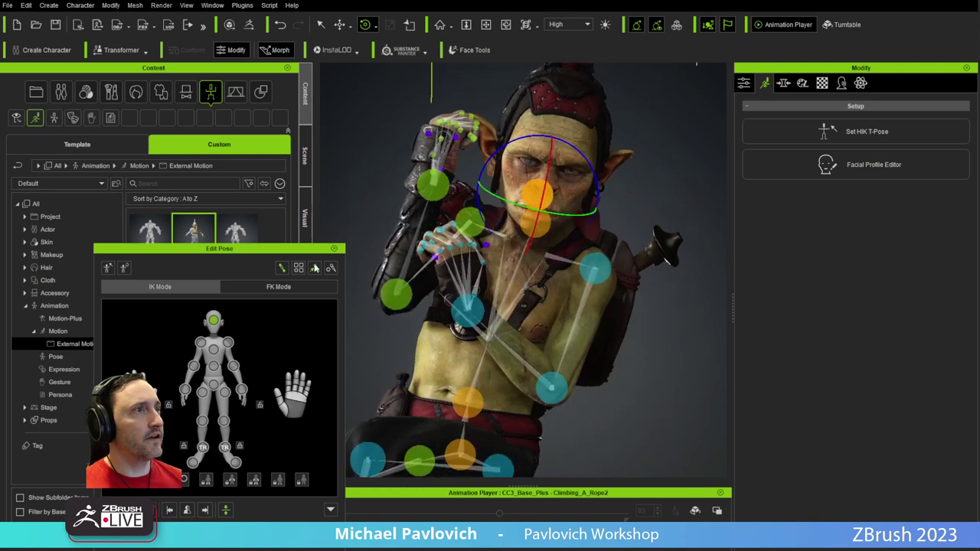
pyautogui.click(333, 250)
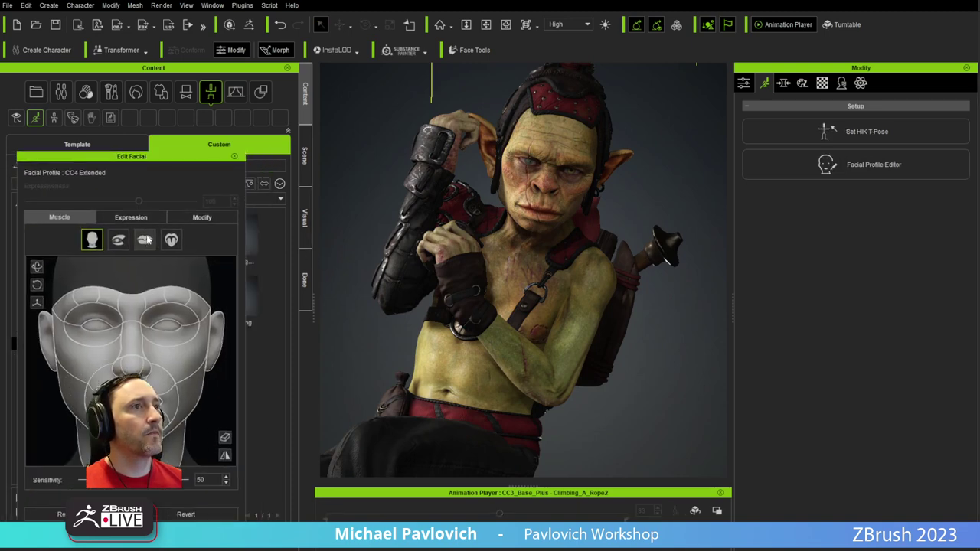
# Give the goblin a wide-open-mouth facial expression from the 05-Fear expression style
pyautogui.click(146, 221)
pyautogui.scroll(-5, 181, 374)
pyautogui.click(128, 238)
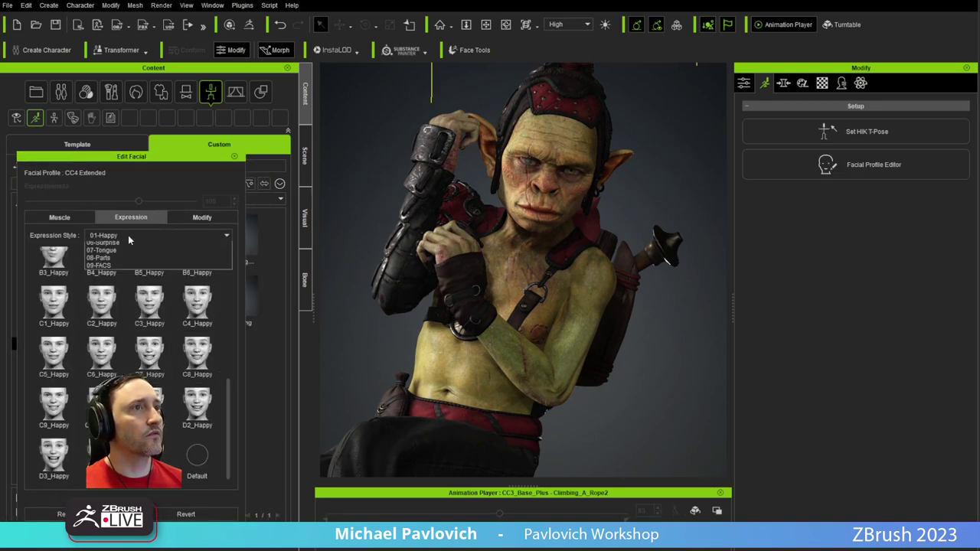
pyautogui.click(120, 276)
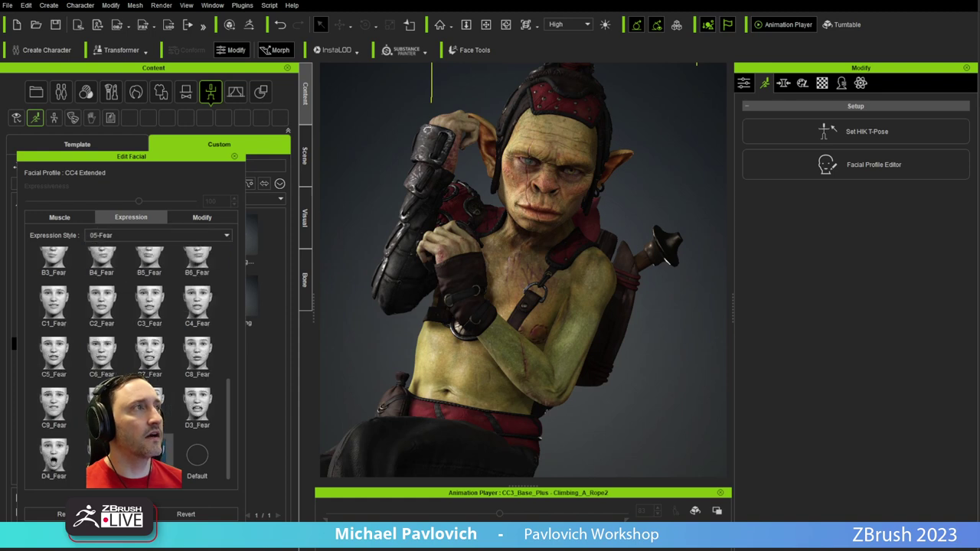
pyautogui.click(151, 456)
pyautogui.click(193, 408)
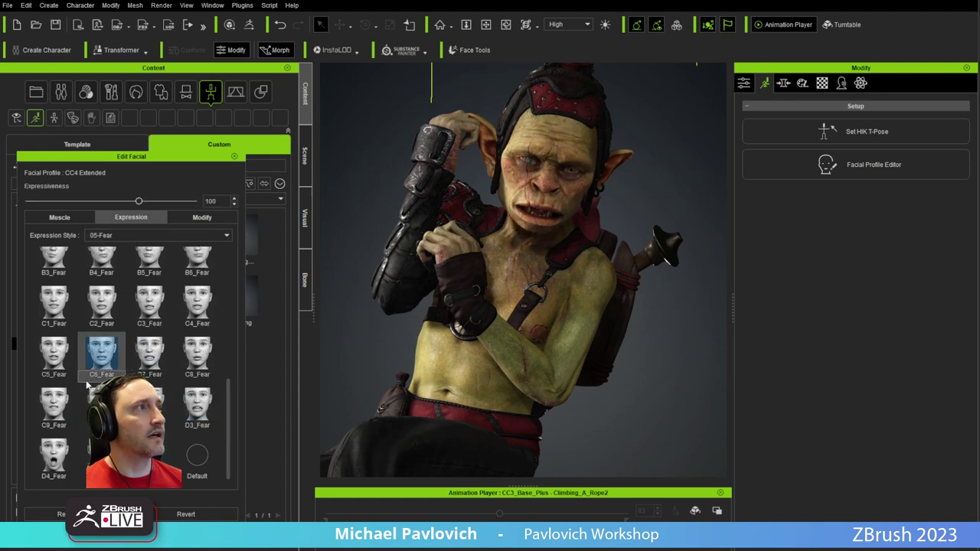
pyautogui.click(159, 455)
pyautogui.keyDown('alt'); pyautogui.moveTo(529, 254); pyautogui.dragTo(570, 230); pyautogui.keyUp('alt')
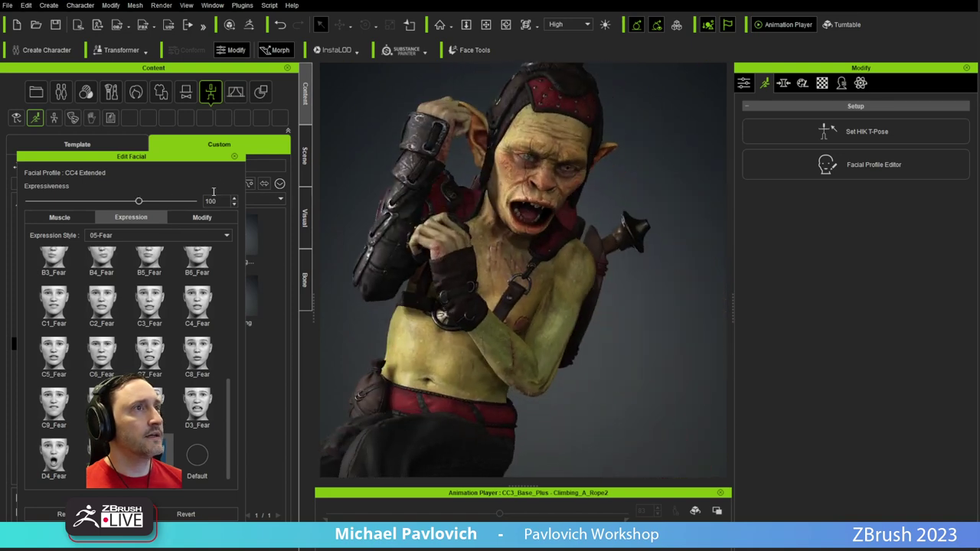
pyautogui.click(235, 156)
# Examine the posed goblin with its expression from several angles and as a full figure
pyautogui.keyDown('alt'); pyautogui.moveTo(625, 229); pyautogui.dragTo(600, 418, button='right'); pyautogui.keyUp('alt')
pyautogui.keyDown('alt'); pyautogui.moveTo(562, 298); pyautogui.dragTo(631, 304); pyautogui.keyUp('alt')
pyautogui.keyDown('alt'); pyautogui.moveTo(634, 306); pyautogui.dragTo(547, 195, button='right'); pyautogui.keyUp('alt')
pyautogui.keyDown('alt'); pyautogui.moveTo(547, 199); pyautogui.dragTo(527, 203); pyautogui.keyUp('alt')
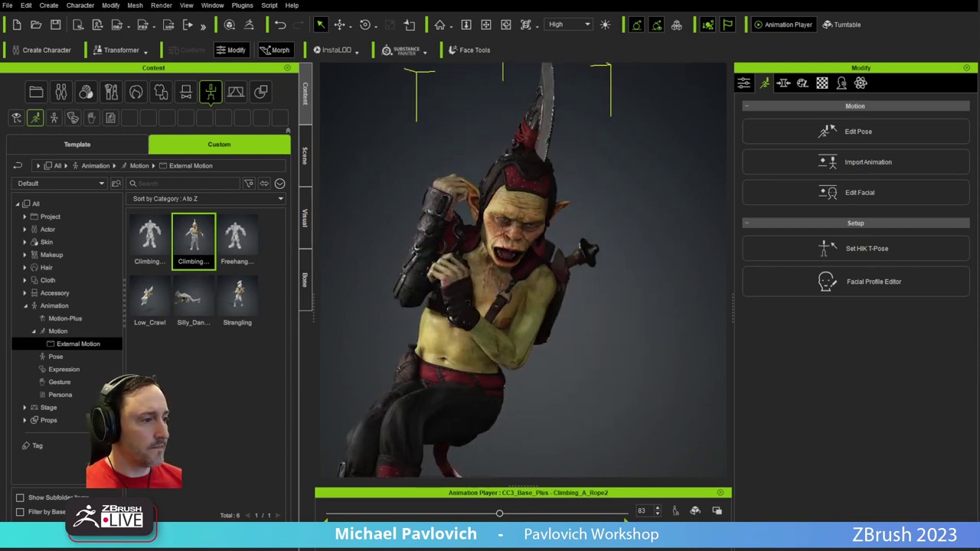
pyautogui.scroll(-3, 544, 405)
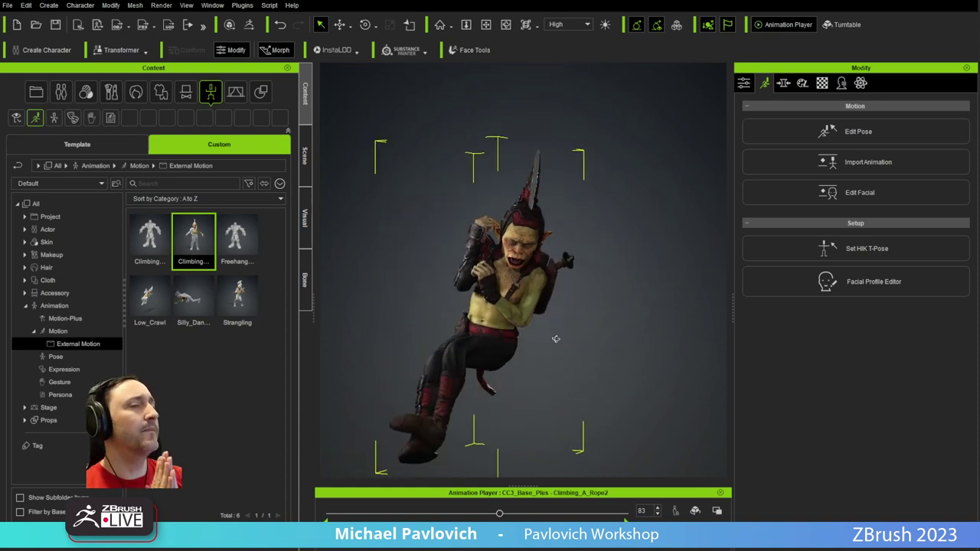
# Switch to ZBrush, clear out all subtools and load the standing geared goblin project without saving the changes
pyautogui.hotkey('alt', 'Tab')
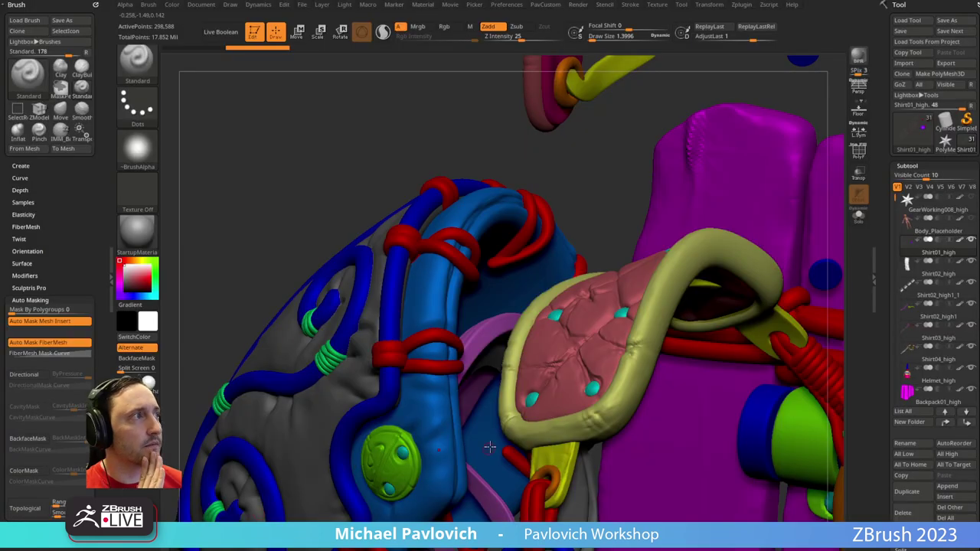
pyautogui.click(945, 519)
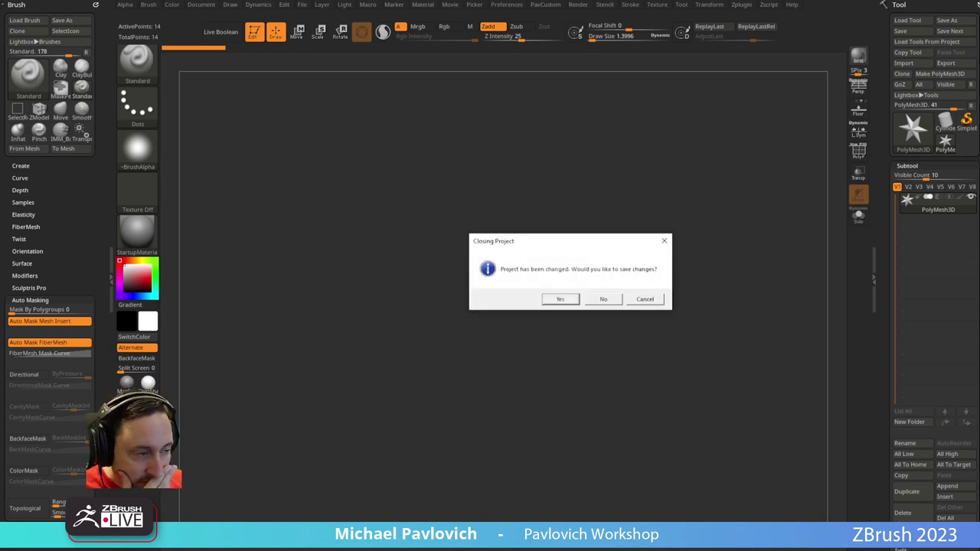
pyautogui.click(600, 299)
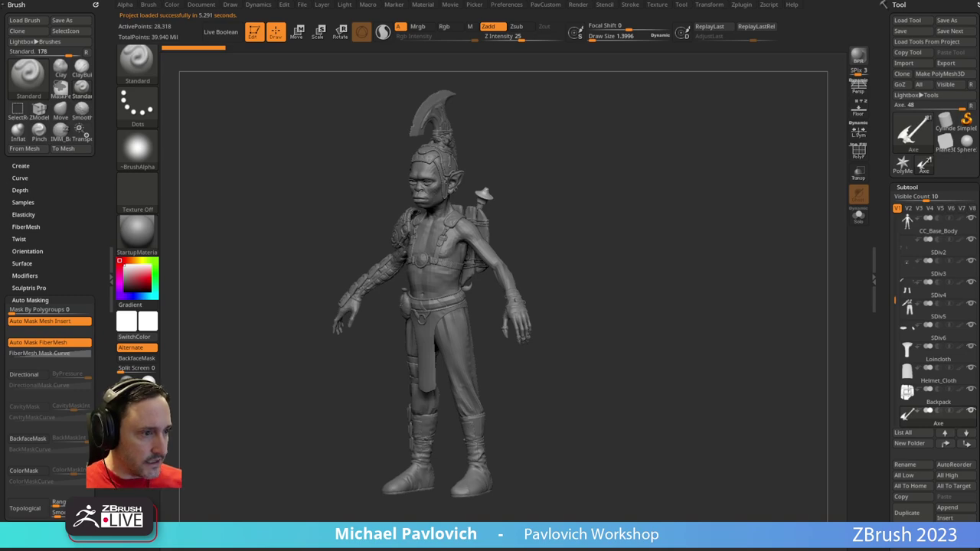
# Look over the standing goblin's gear and open the climbing-pose version split into pieces for printing
pyautogui.moveTo(537, 243)
pyautogui.mouseDown()
pyautogui.moveTo(650, 223)
pyautogui.moveTo(494, 301)
pyautogui.moveTo(639, 254)
pyautogui.moveTo(669, 227)
pyautogui.moveTo(611, 244)
pyautogui.moveTo(609, 172)
pyautogui.mouseUp()
pyautogui.press('s')
pyautogui.click(534, 158)
pyautogui.press('s')
pyautogui.moveTo(659, 237)
pyautogui.mouseDown()
pyautogui.moveTo(746, 264)
pyautogui.moveTo(717, 206)
pyautogui.mouseUp()
pyautogui.click(708, 207)
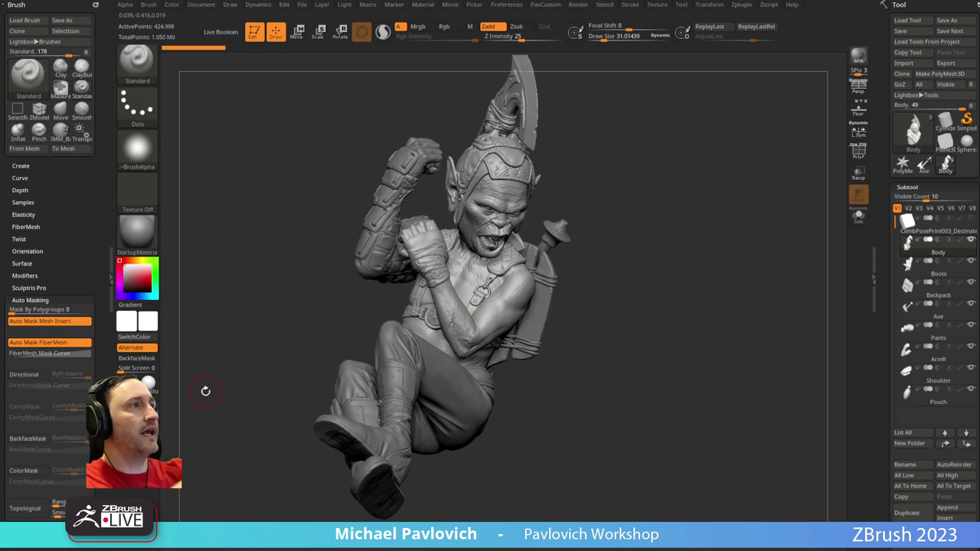
# Inspect the Body piece on its own and the assembled climbing goblin from several sides
pyautogui.moveTo(614, 189)
pyautogui.mouseDown()
pyautogui.moveTo(574, 175)
pyautogui.moveTo(594, 160)
pyautogui.moveTo(604, 197)
pyautogui.moveTo(507, 265)
pyautogui.mouseUp()
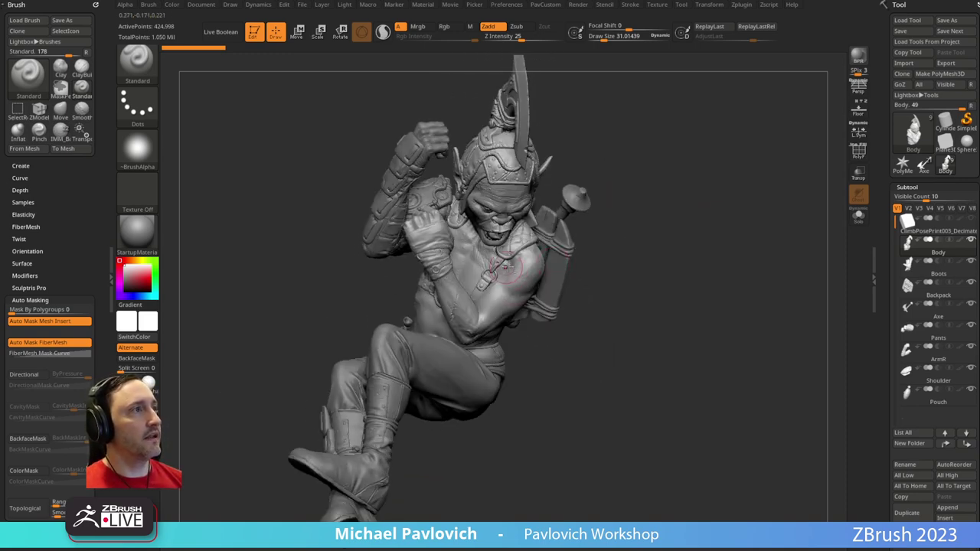
pyautogui.click(858, 217)
pyautogui.press('f')
pyautogui.moveTo(678, 258)
pyautogui.mouseDown()
pyautogui.moveTo(676, 199)
pyautogui.moveTo(657, 242)
pyautogui.moveTo(671, 183)
pyautogui.moveTo(707, 282)
pyautogui.moveTo(741, 255)
pyautogui.moveTo(750, 263)
pyautogui.moveTo(712, 245)
pyautogui.moveTo(742, 215)
pyautogui.moveTo(708, 227)
pyautogui.moveTo(434, 243)
pyautogui.mouseUp()
pyautogui.click(858, 216)
pyautogui.moveTo(605, 135); pyautogui.dragTo(497, 100)
pyautogui.moveTo(639, 160)
pyautogui.mouseDown()
pyautogui.moveTo(620, 193)
pyautogui.moveTo(702, 260)
pyautogui.moveTo(628, 281)
pyautogui.moveTo(420, 202)
pyautogui.mouseUp()
pyautogui.moveTo(524, 170); pyautogui.dragTo(550, 412)
pyautogui.moveTo(663, 302); pyautogui.dragTo(587, 240)
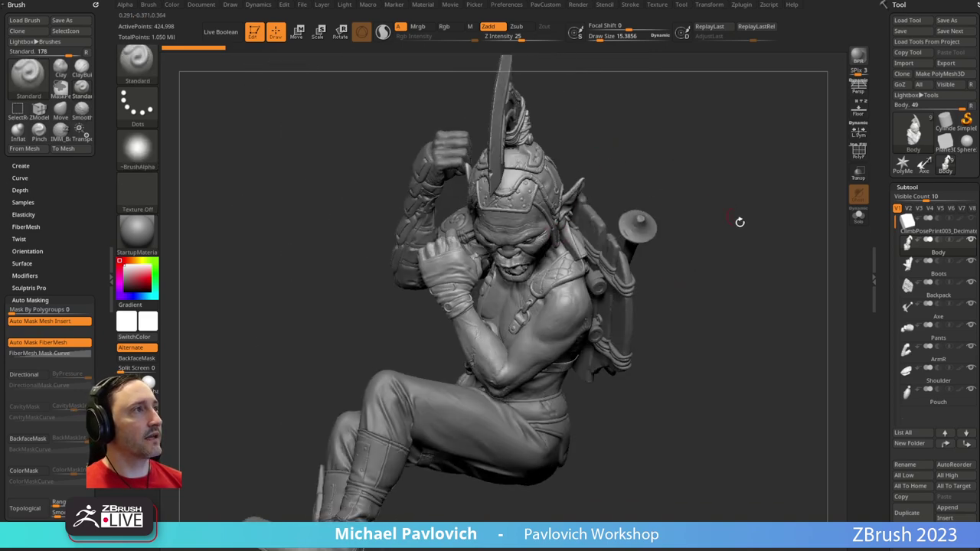
# Isolate the Body piece again, turn it to examine its joints, and bring all pieces back into view
pyautogui.moveTo(732, 212); pyautogui.dragTo(594, 229)
pyautogui.moveTo(690, 213); pyautogui.dragTo(770, 204)
pyautogui.click(858, 215)
pyautogui.moveTo(819, 223); pyautogui.dragTo(673, 238)
pyautogui.moveTo(620, 205); pyautogui.dragTo(538, 218)
pyautogui.click(858, 217)
pyautogui.moveTo(761, 219); pyautogui.dragTo(718, 306)
# Select the armored arm piece ArmR, inspect it in isolation, and show the whole figure again
pyautogui.keyDown('alt'); pyautogui.click(408, 204); pyautogui.keyUp('alt')
pyautogui.moveTo(737, 192); pyautogui.dragTo(873, 273)
pyautogui.click(859, 217)
pyautogui.moveTo(798, 235); pyautogui.dragTo(770, 217)
pyautogui.click(859, 216)
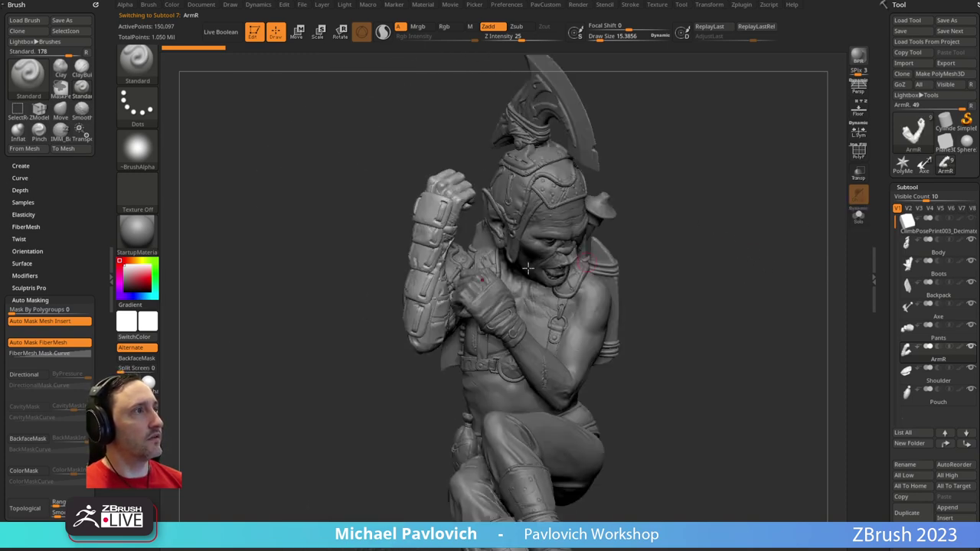
# Select the Body piece and examine in isolation where the armored arm plugs into it
pyautogui.keyDown('alt'); pyautogui.click(531, 297); pyautogui.keyUp('alt')
pyautogui.click(859, 216)
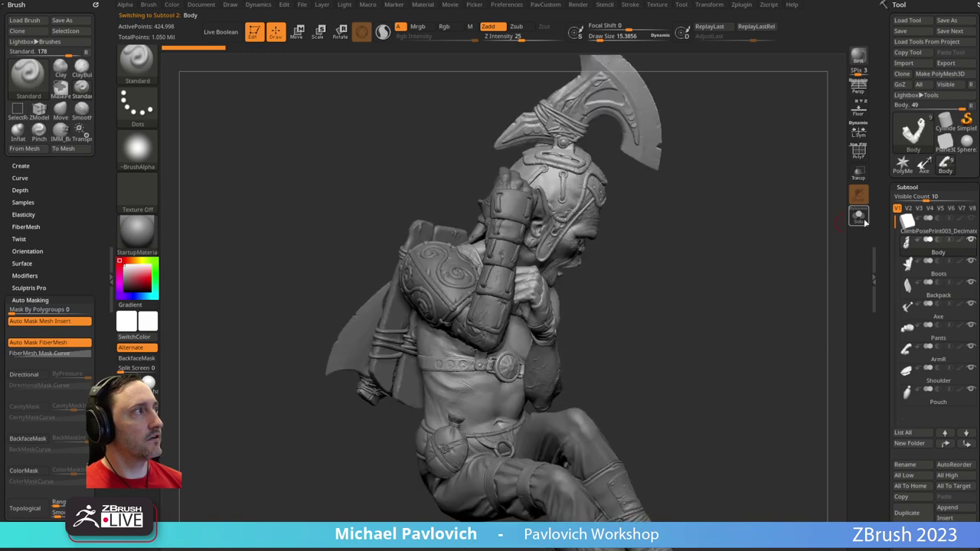
pyautogui.moveTo(815, 228); pyautogui.dragTo(711, 249)
pyautogui.moveTo(647, 243); pyautogui.dragTo(680, 235)
pyautogui.moveTo(781, 217); pyautogui.dragTo(826, 233)
# Select the Shoulder armor piece, check it in isolation, and restore the other pieces
pyautogui.keyDown('alt'); pyautogui.click(432, 269); pyautogui.keyUp('alt')
pyautogui.click(858, 220)
pyautogui.moveTo(721, 230); pyautogui.dragTo(724, 260)
pyautogui.click(858, 215)
# Isolate the ArmR piece and turn it to show the square key slot in the upper arm
pyautogui.moveTo(652, 228); pyautogui.dragTo(517, 287)
pyautogui.keyDown('alt'); pyautogui.click(449, 274); pyautogui.keyUp('alt')
pyautogui.moveTo(691, 249); pyautogui.dragTo(768, 237)
pyautogui.keyDown('alt'); pyautogui.click(564, 250); pyautogui.keyUp('alt')
pyautogui.click(858, 217)
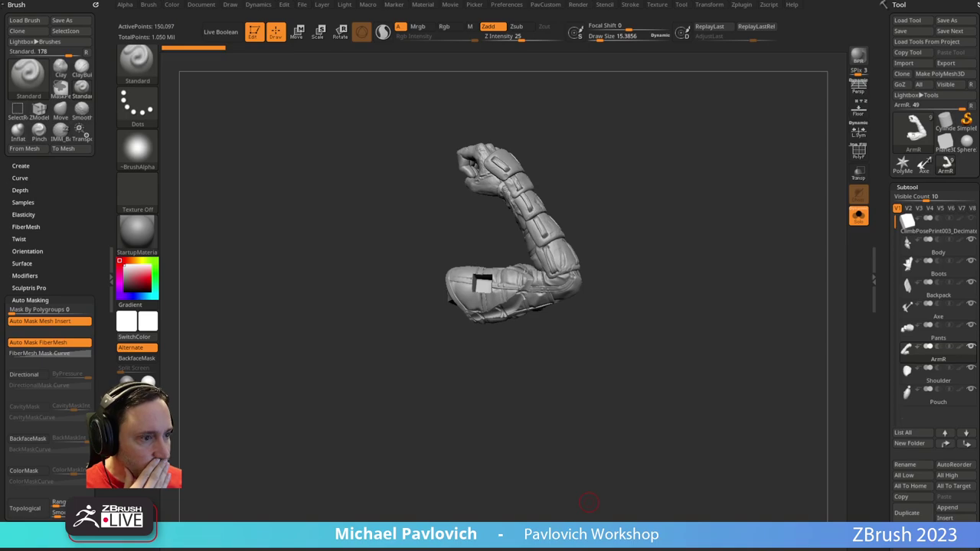
# Bring up the photo of the 3D-printed goblin parts and examine the torso, legs, arm and gear pieces closely
pyautogui.moveTo(528, 550); pyautogui.dragTo(528, 2)
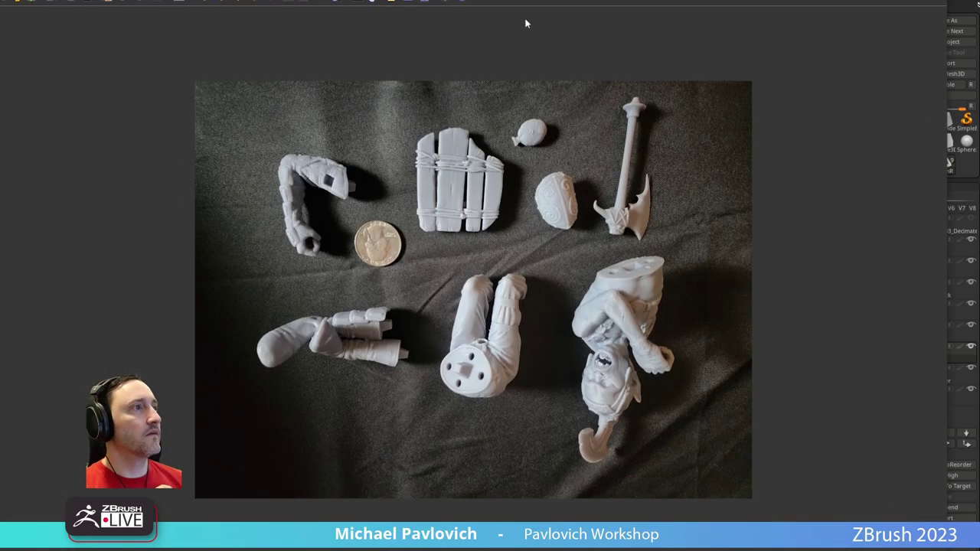
pyautogui.scroll(4, 521, 196)
pyautogui.scroll(-2, 521, 194)
pyautogui.scroll(4, 520, 195)
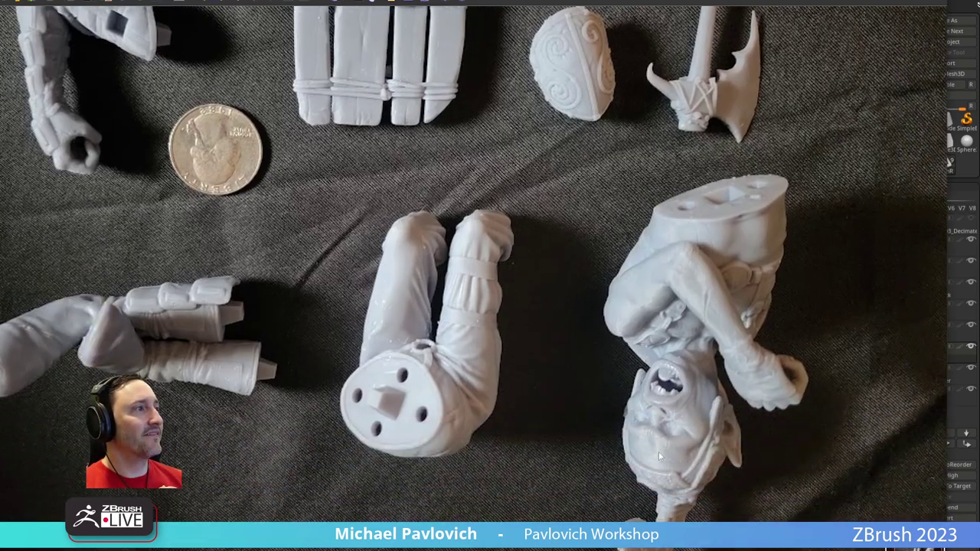
pyautogui.moveTo(658, 451); pyautogui.dragTo(662, 410)
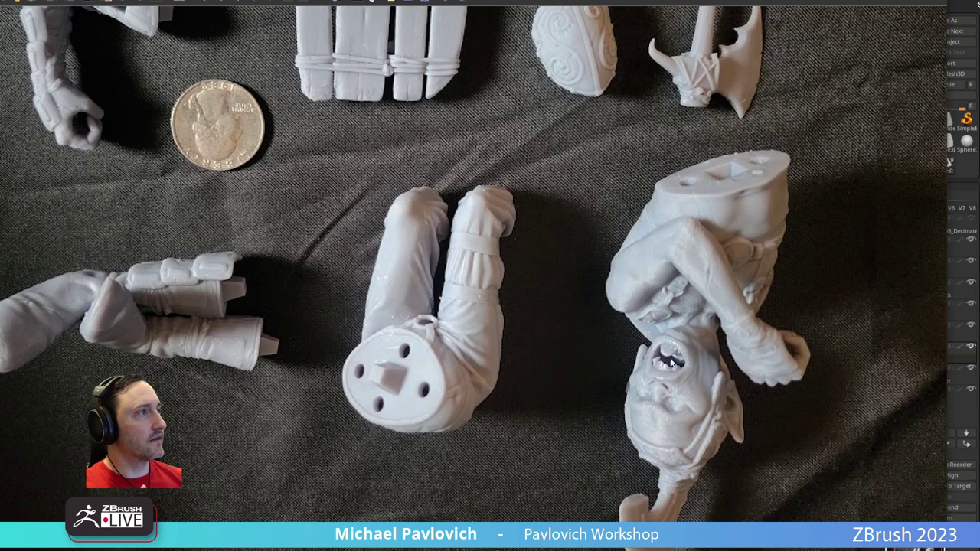
pyautogui.moveTo(712, 218); pyautogui.dragTo(742, 313)
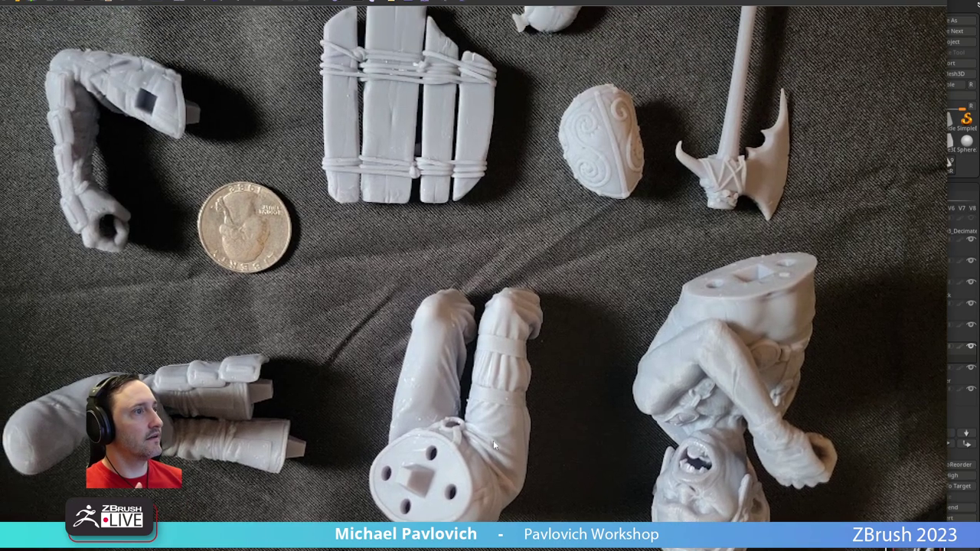
pyautogui.moveTo(447, 451); pyautogui.dragTo(566, 453)
pyautogui.moveTo(537, 118); pyautogui.dragTo(368, 231)
pyautogui.moveTo(339, 327); pyautogui.dragTo(365, 326)
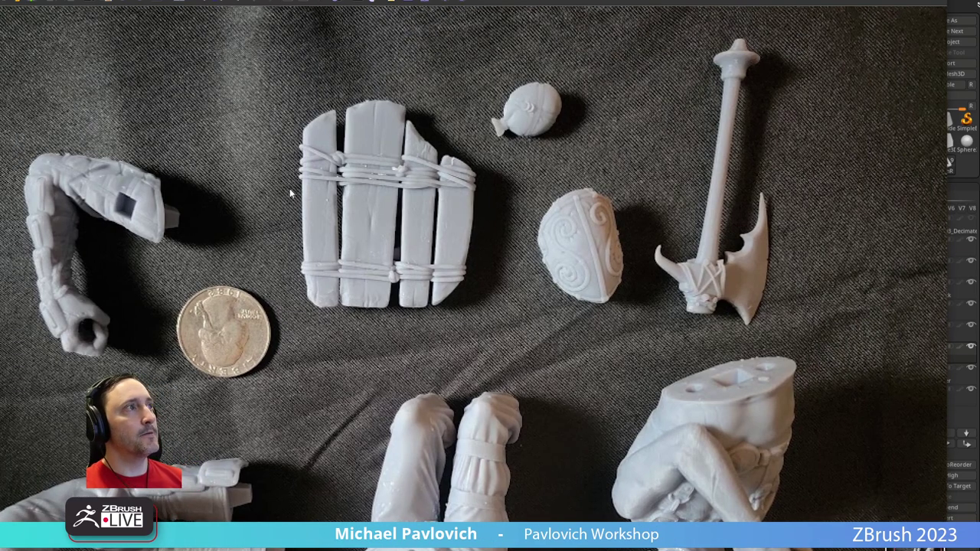
pyautogui.moveTo(334, 236); pyautogui.dragTo(405, 264)
# Return to ZBrush, view the isolated arm piece, and show the assembled goblin again
pyautogui.hotkey('alt', 'Tab')
pyautogui.moveTo(579, 244); pyautogui.dragTo(644, 207)
pyautogui.click(858, 216)
pyautogui.moveTo(792, 199)
pyautogui.mouseDown()
pyautogui.moveTo(756, 209)
pyautogui.moveTo(857, 173)
pyautogui.moveTo(650, 194)
pyautogui.moveTo(670, 207)
pyautogui.mouseUp()
# Bring up the YouTube channel's playlists page in the browser and search the channel for "3d print"
pyautogui.moveTo(528, 550); pyautogui.dragTo(438, 47)
pyautogui.click(218, 49)
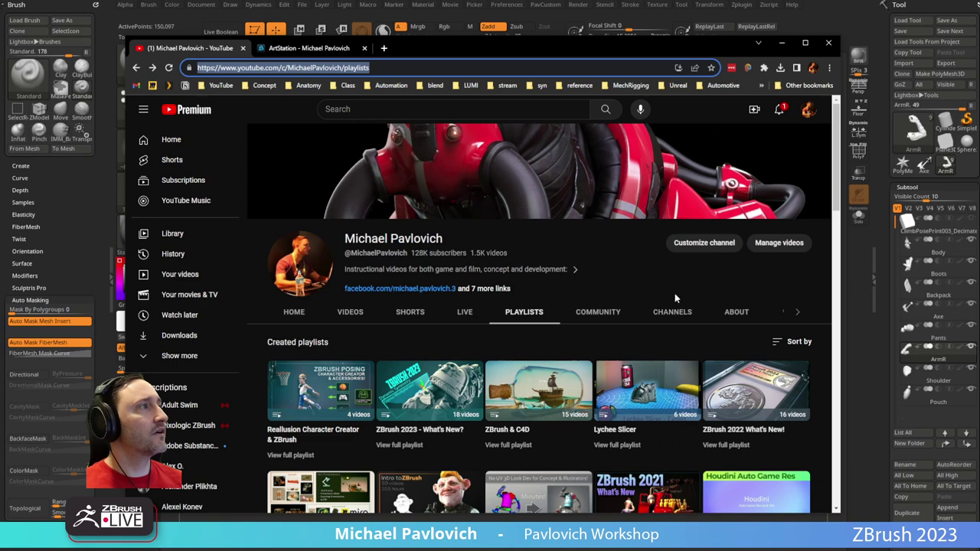
pyautogui.click(750, 313)
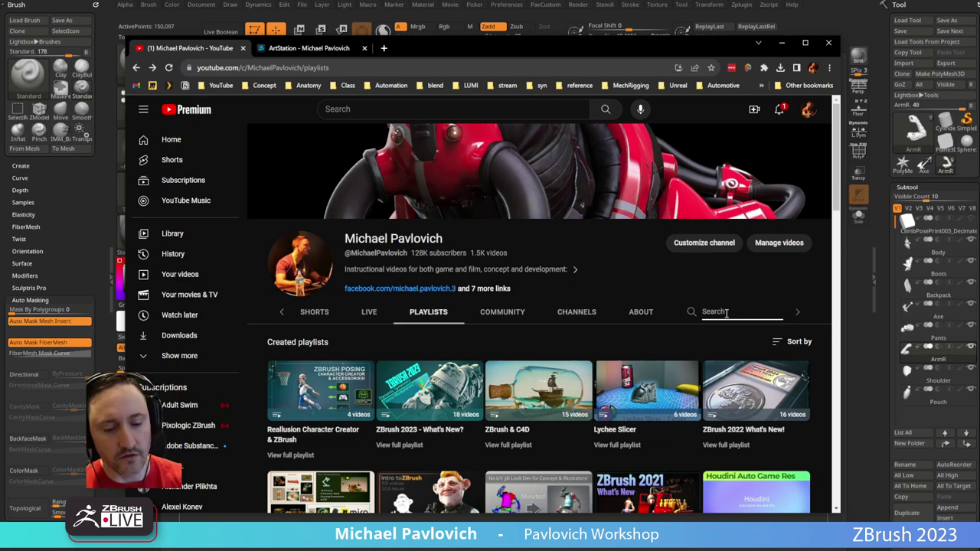
pyautogui.write('3d print')
pyautogui.press('Return')
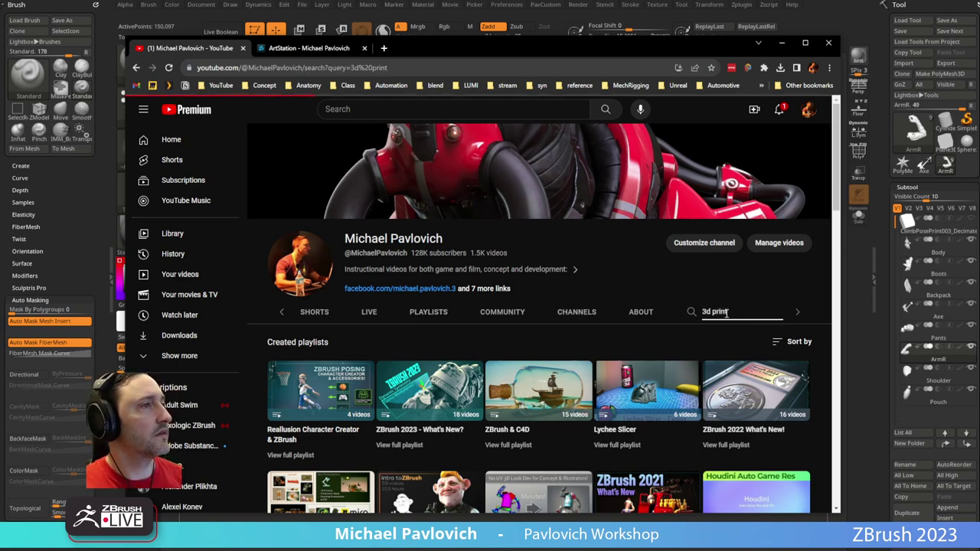
# Browse the channel's search results for videos on 3D print setup, key registration and hollowing
pyautogui.scroll(-2, 490, 352)
pyautogui.scroll(-5, 490, 353)
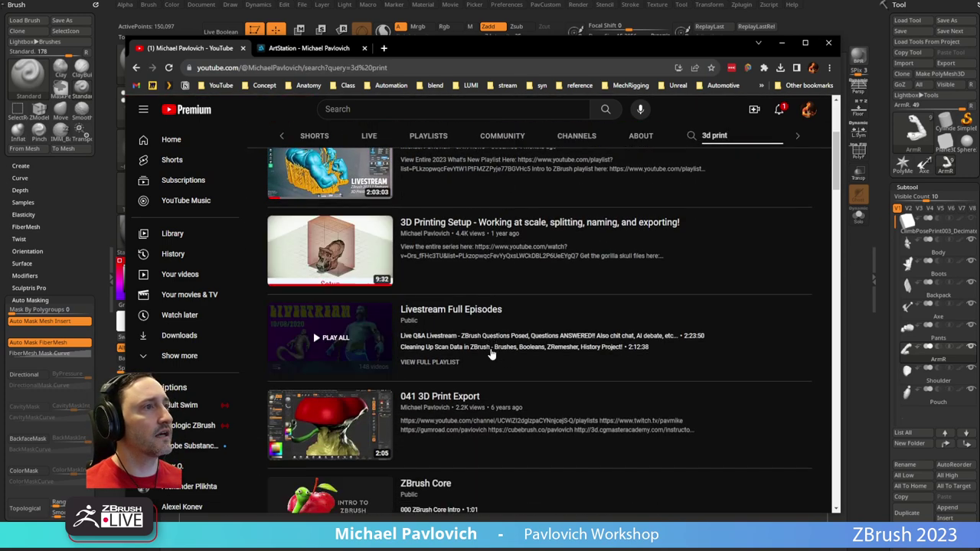
pyautogui.scroll(-5, 410, 334)
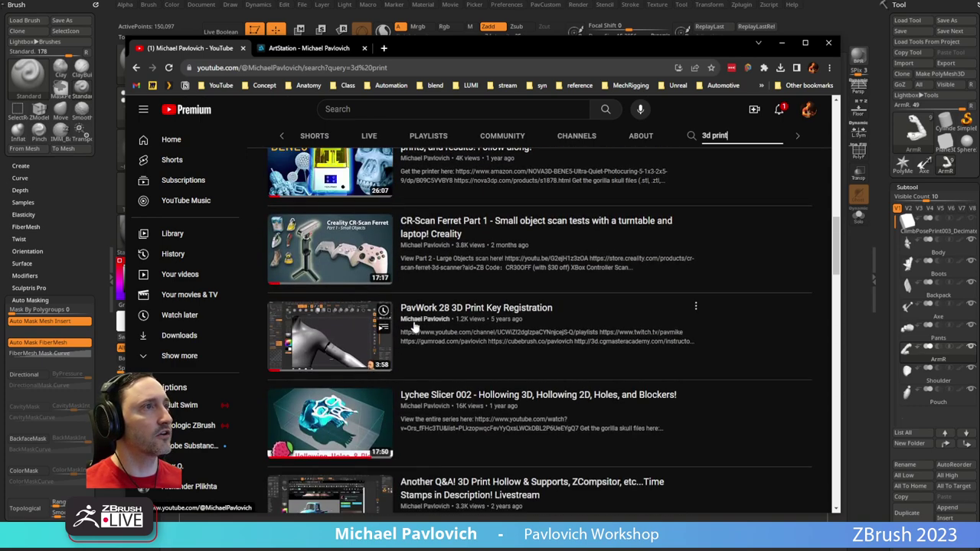
pyautogui.moveTo(350, 252)
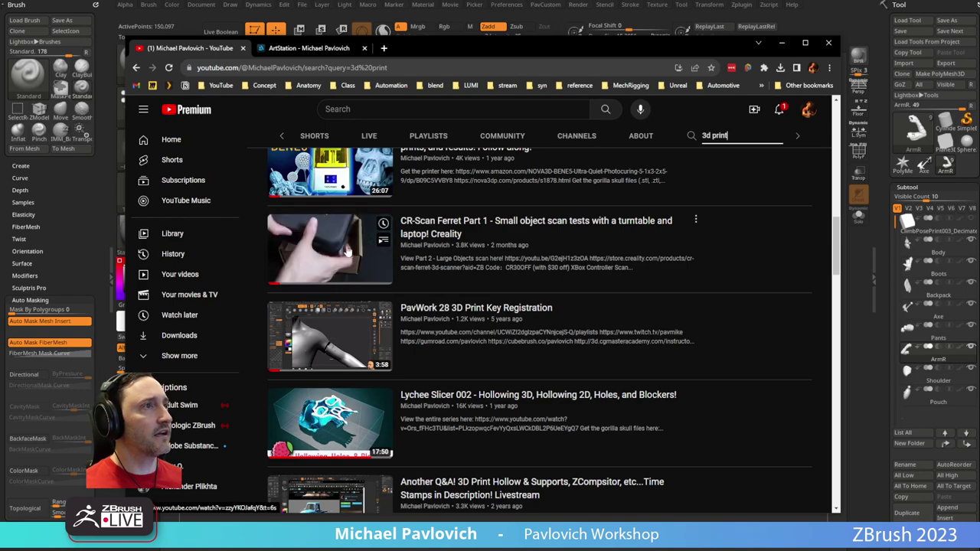
pyautogui.scroll(-2, 526, 281)
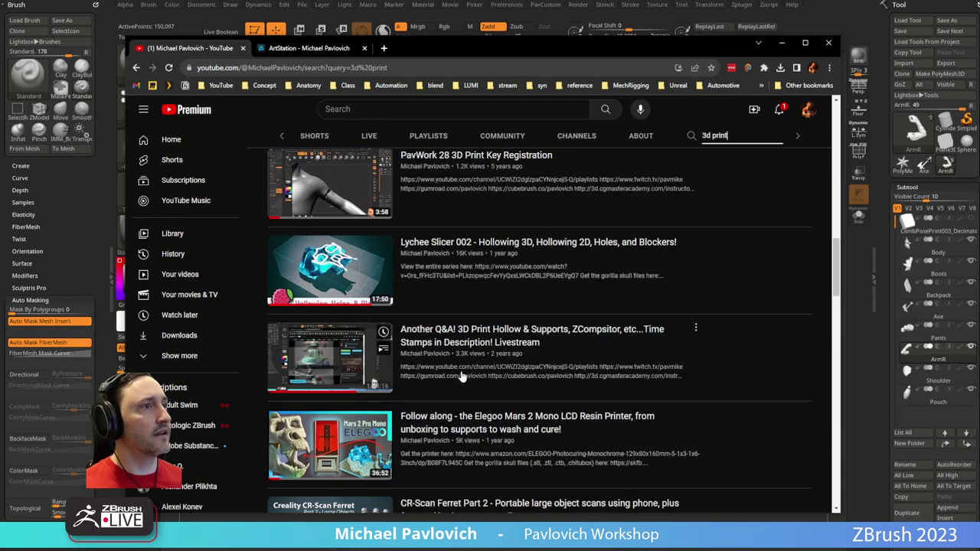
pyautogui.scroll(10, 441, 444)
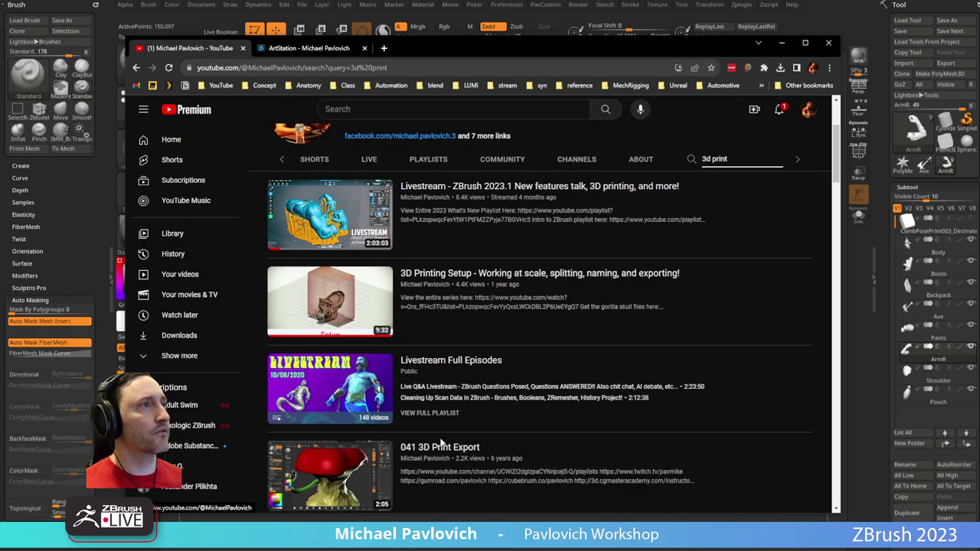
pyautogui.scroll(3, 405, 321)
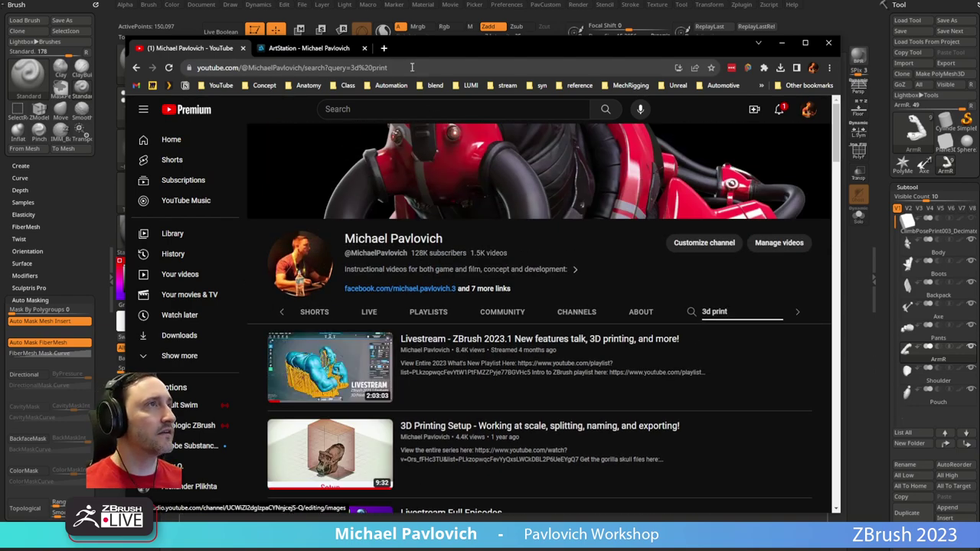
# Switch to Character Creator 4 and put the goblin into the T-Pose calibration pose, followed by the A-Pose
pyautogui.moveTo(413, 44); pyautogui.dragTo(428, 549)
pyautogui.moveTo(644, 368)
pyautogui.mouseDown()
pyautogui.moveTo(699, 354)
pyautogui.moveTo(636, 374)
pyautogui.mouseUp()
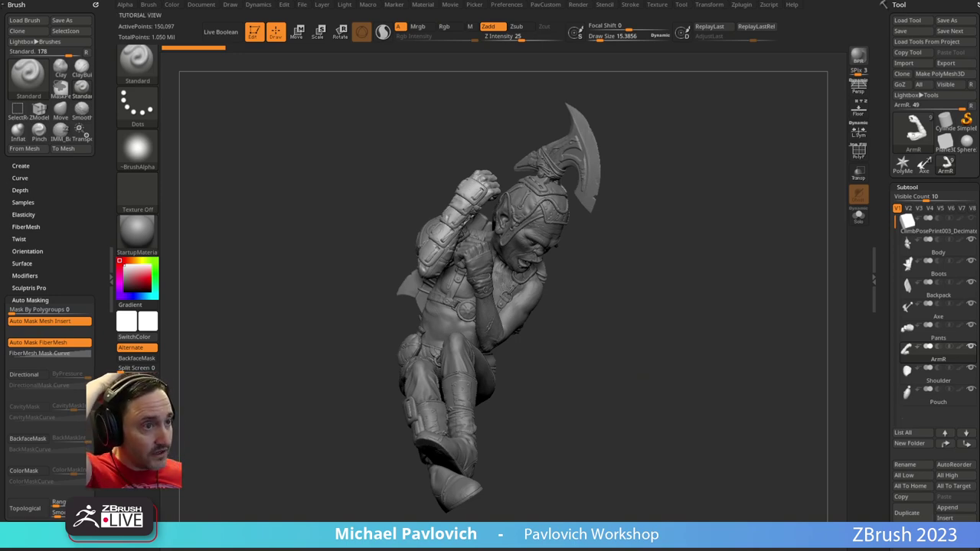
pyautogui.hotkey('alt', 'Tab')
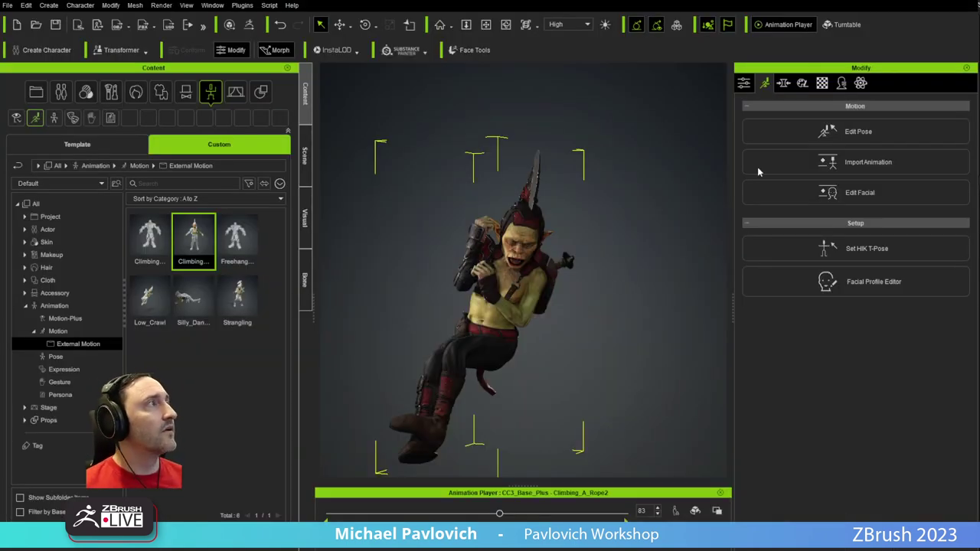
pyautogui.click(574, 535)
pyautogui.moveTo(610, 430)
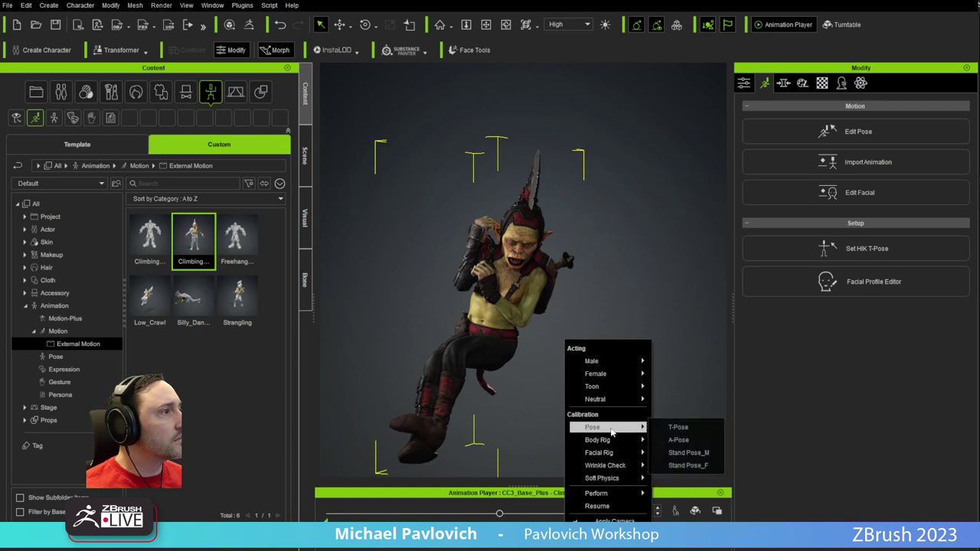
pyautogui.click(680, 428)
pyautogui.click(675, 511)
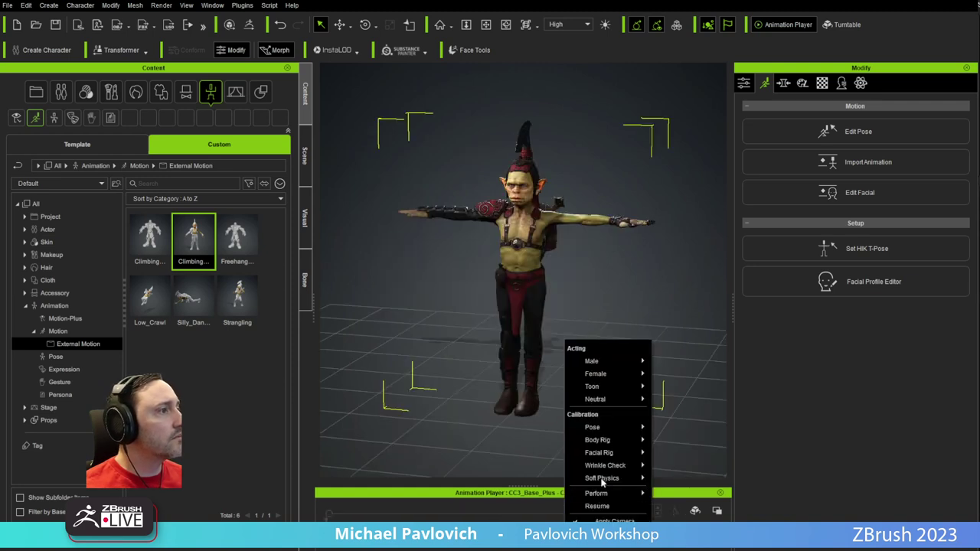
pyautogui.click(678, 439)
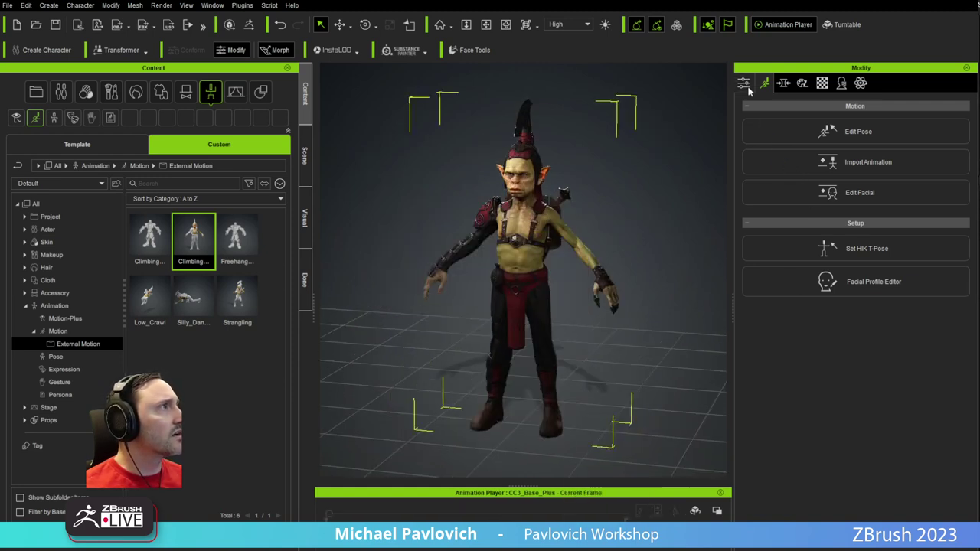
# Import the Standing Taunt Chest Thump.fbx animation onto the goblin, converting it with the Mixamo_ChXXCharacter motion profile
pyautogui.click(878, 163)
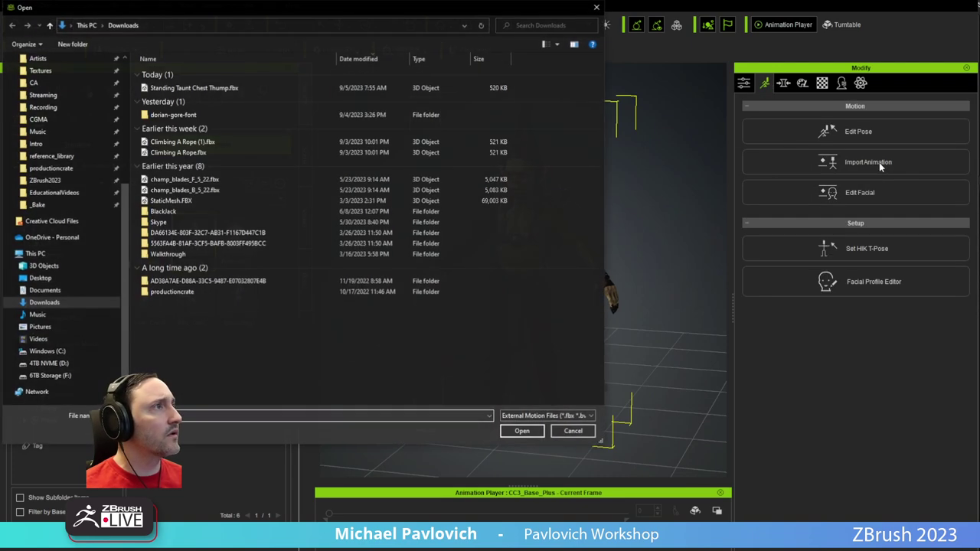
pyautogui.doubleClick(200, 88)
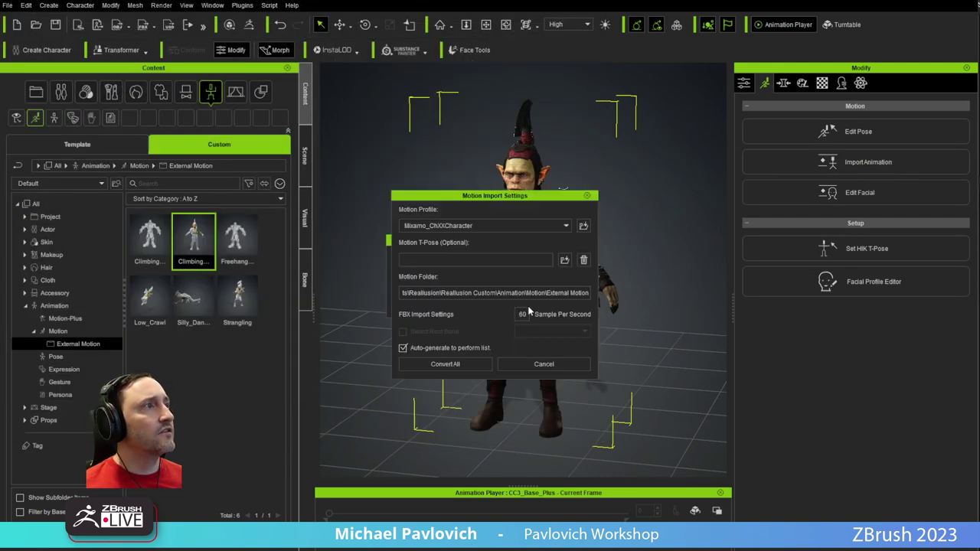
pyautogui.click(447, 364)
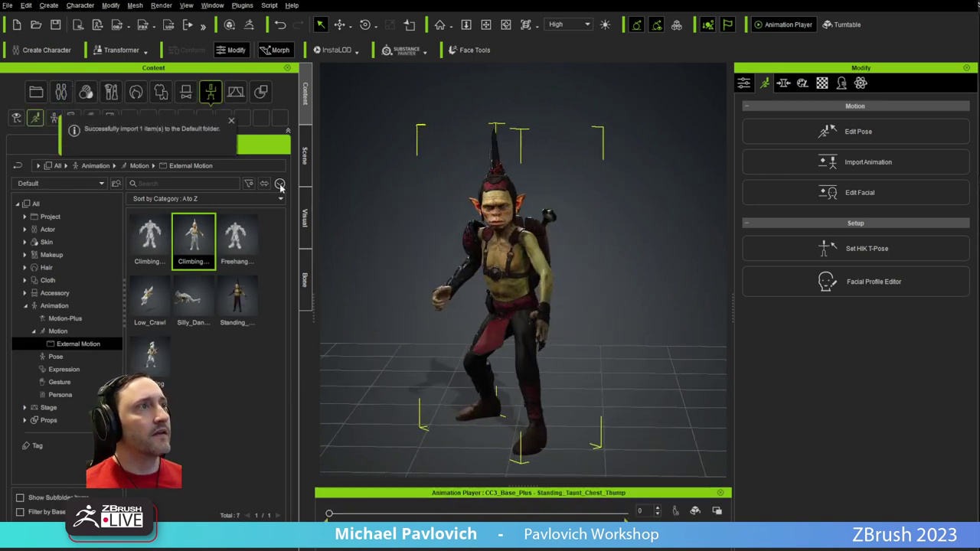
# Select the Axe_low accessory in the scene and bring up its attachment settings
pyautogui.click(304, 145)
pyautogui.click(71, 246)
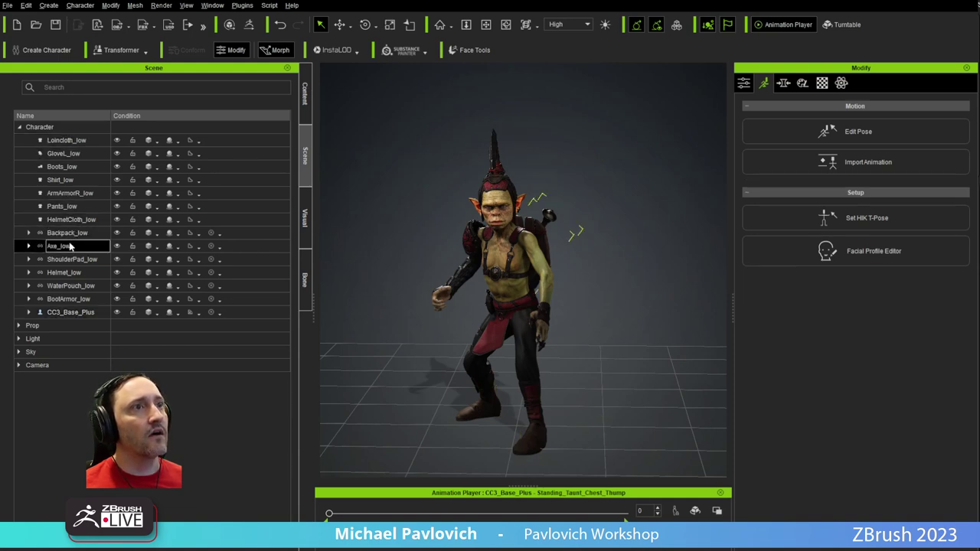
pyautogui.moveTo(444, 268); pyautogui.dragTo(84, 261, button='right')
pyautogui.moveTo(521, 274); pyautogui.dragTo(514, 340, button='right')
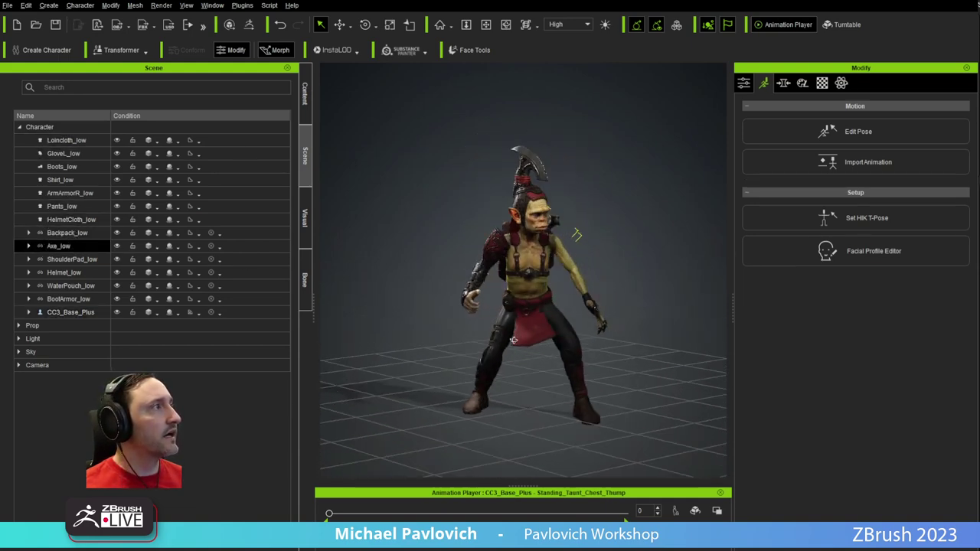
pyautogui.click(744, 84)
pyautogui.scroll(-3, 841, 425)
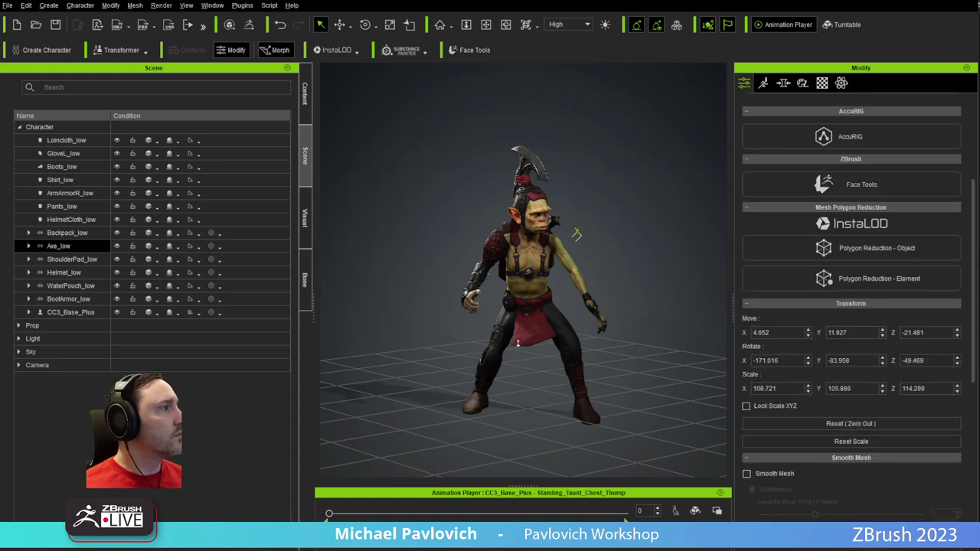
pyautogui.scroll(-5, 844, 435)
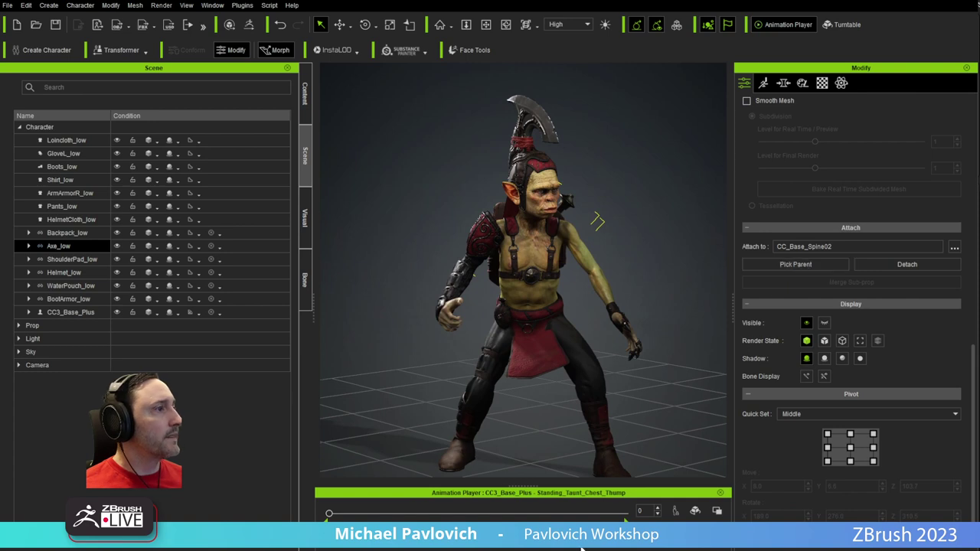
# Return the goblin to the A-Pose and attach the axe to the right hand bone, CC_Base_R_Hand
pyautogui.rightClick(566, 342)
pyautogui.moveTo(605, 427)
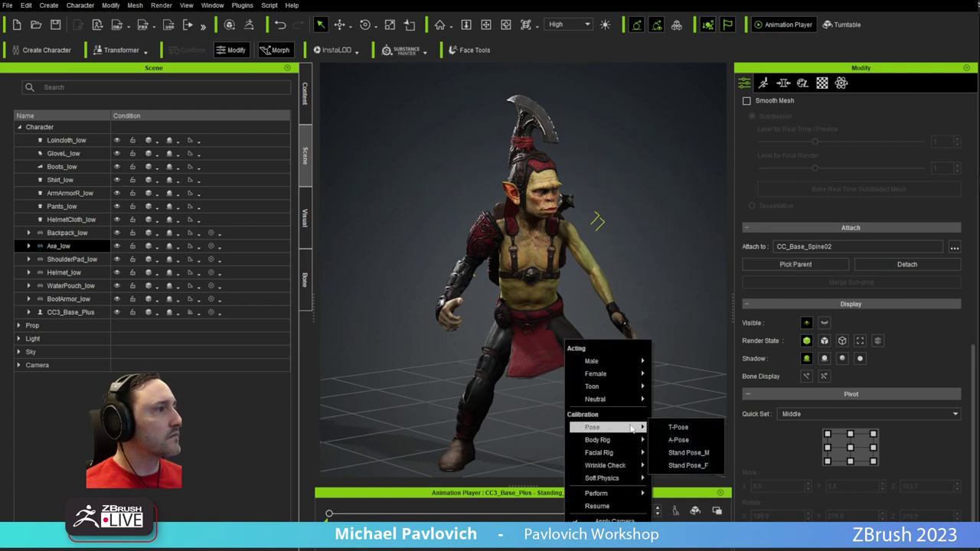
pyautogui.click(679, 440)
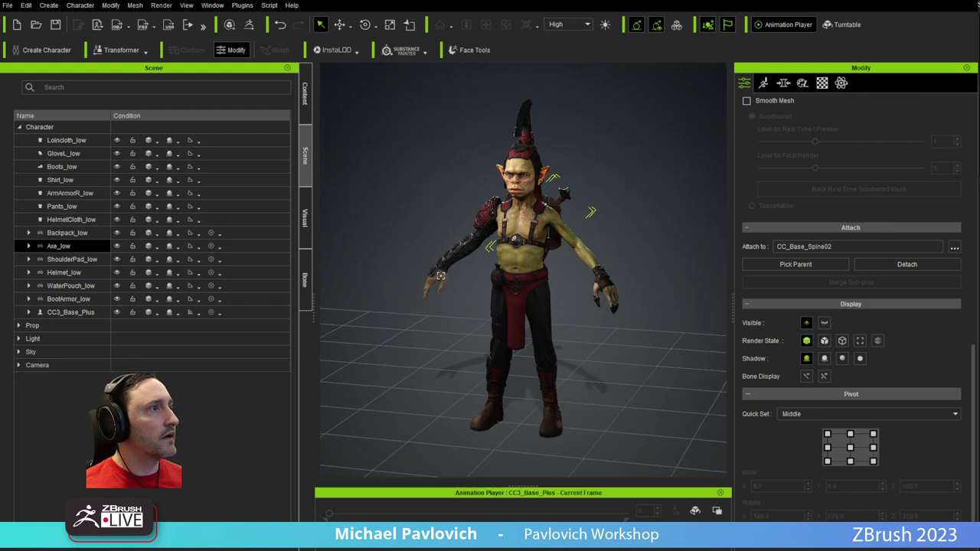
pyautogui.click(436, 274)
pyautogui.moveTo(449, 302); pyautogui.dragTo(636, 322, button='right')
# Move the axe down to the goblin's right hand and rotate it so the handle lies roughly horizontal
pyautogui.press('w')
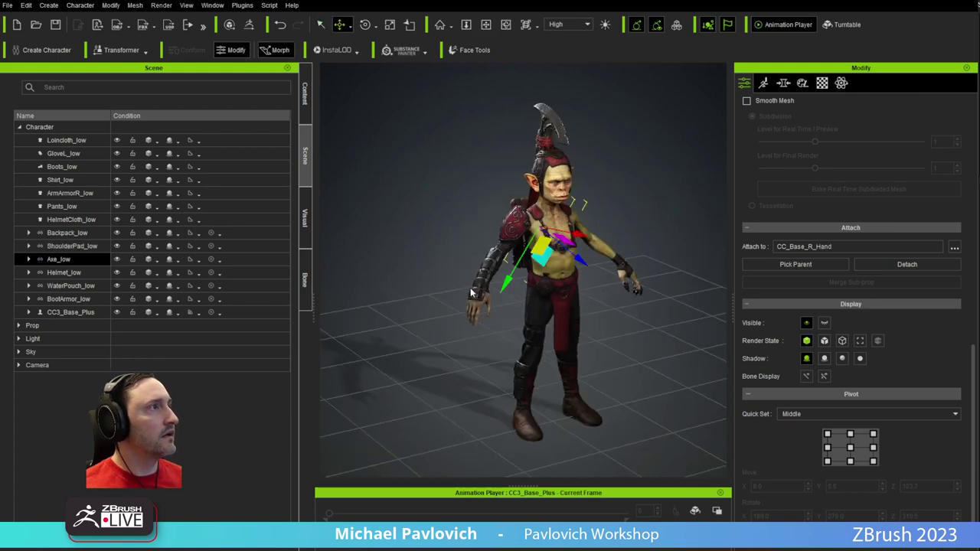
pyautogui.moveTo(528, 303); pyautogui.dragTo(717, 305, button='right')
pyautogui.press('e')
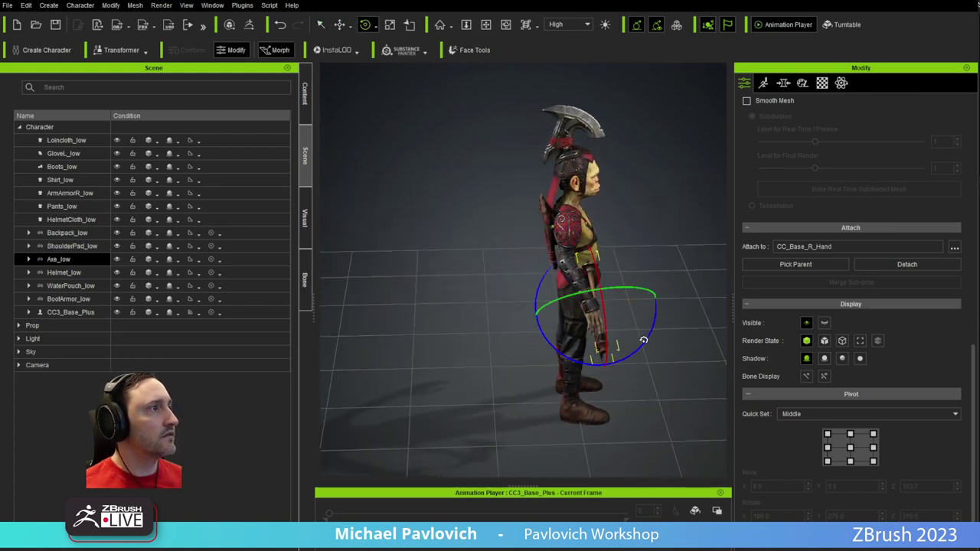
pyautogui.moveTo(633, 352); pyautogui.dragTo(682, 330)
pyautogui.moveTo(680, 331); pyautogui.dragTo(586, 315, button='right')
pyautogui.click(574, 320)
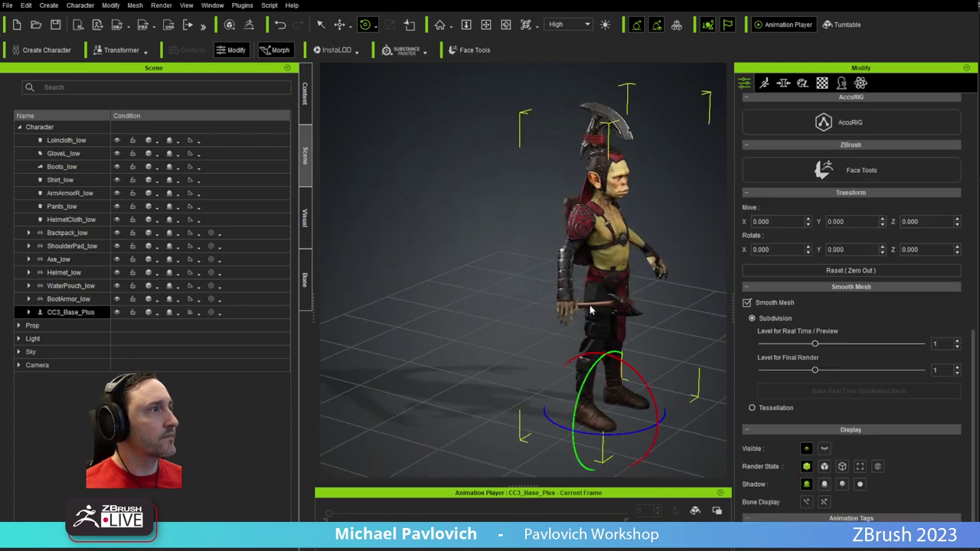
# Reposition the axe from several viewing angles until its handle sits in the goblin's right palm
pyautogui.click(590, 310)
pyautogui.press('w')
pyautogui.moveTo(589, 310); pyautogui.dragTo(601, 306, button='right')
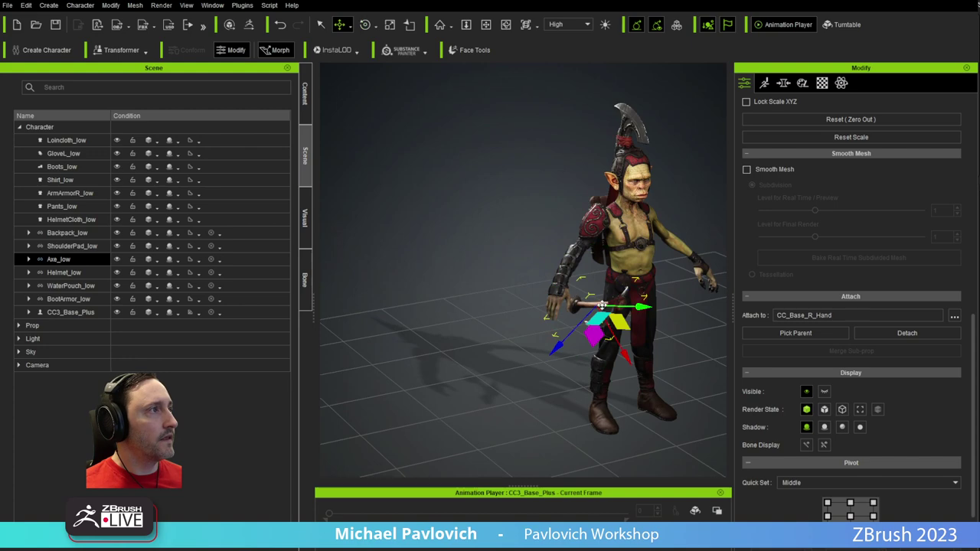
pyautogui.moveTo(601, 315); pyautogui.dragTo(562, 317)
pyautogui.scroll(5, 498, 223)
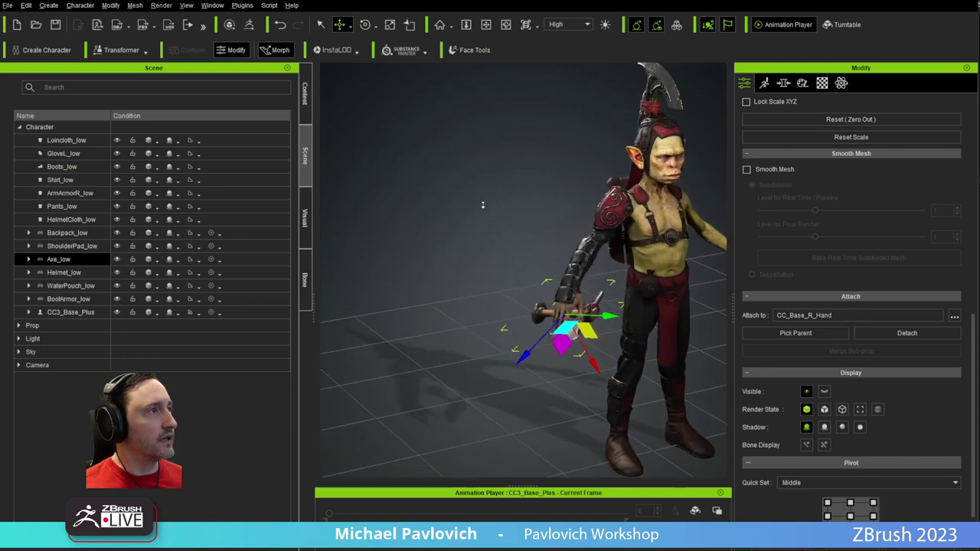
pyautogui.moveTo(612, 295); pyautogui.dragTo(557, 327, button='right')
pyautogui.moveTo(583, 358); pyautogui.dragTo(527, 339)
pyautogui.moveTo(528, 339); pyautogui.dragTo(588, 341, button='right')
pyautogui.moveTo(588, 341); pyautogui.dragTo(462, 298)
pyautogui.moveTo(462, 298); pyautogui.dragTo(691, 362, button='right')
pyautogui.moveTo(488, 275); pyautogui.dragTo(551, 289)
pyautogui.moveTo(551, 289); pyautogui.dragTo(459, 258, button='right')
pyautogui.moveTo(572, 274); pyautogui.dragTo(569, 273)
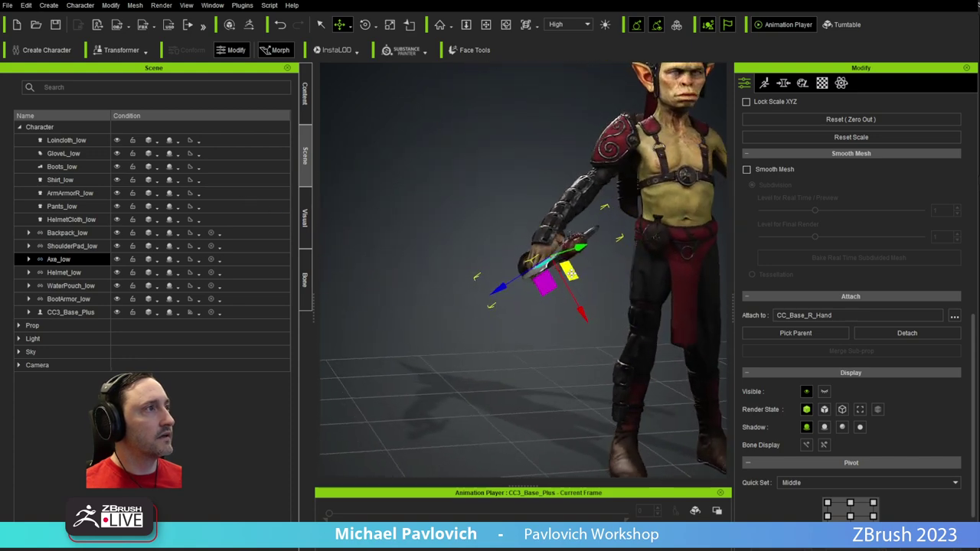
# Rotate the axe to line its handle up with the grip of the goblin's right hand
pyautogui.press('e')
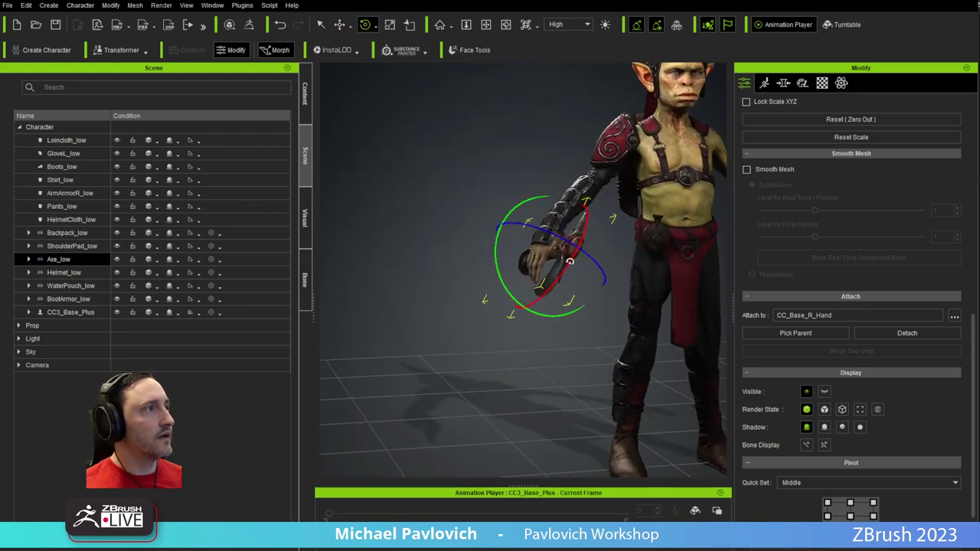
pyautogui.press('w')
pyautogui.keyDown('alt'); pyautogui.moveTo(603, 297); pyautogui.dragTo(624, 351, button='right'); pyautogui.keyUp('alt')
pyautogui.keyDown('alt'); pyautogui.moveTo(625, 350); pyautogui.dragTo(444, 350, button='middle'); pyautogui.keyUp('alt')
pyautogui.press('q')
pyautogui.press('w')
# Play the Standing_Taunt_Chest_Thump motion and examine from several angles how the axe follows the hand, stopping playback afterward
pyautogui.click(574, 535)
pyautogui.moveTo(613, 497)
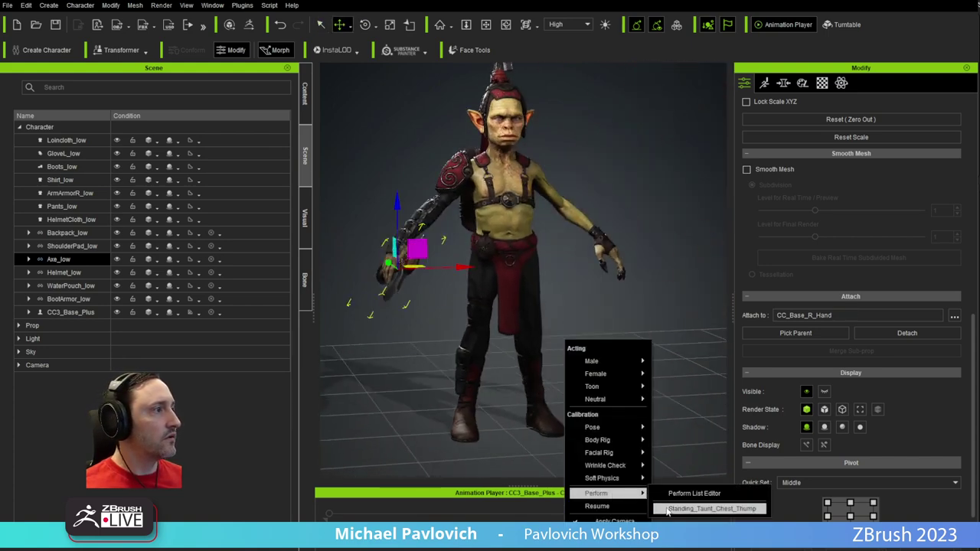
pyautogui.click(711, 508)
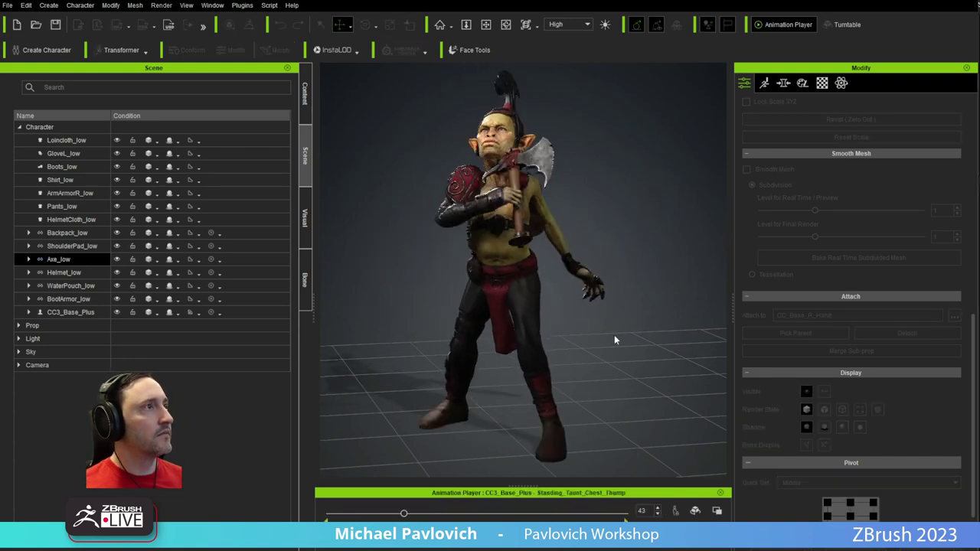
pyautogui.moveTo(612, 331); pyautogui.dragTo(303, 311, button='right')
pyautogui.scroll(-3, 460, 311)
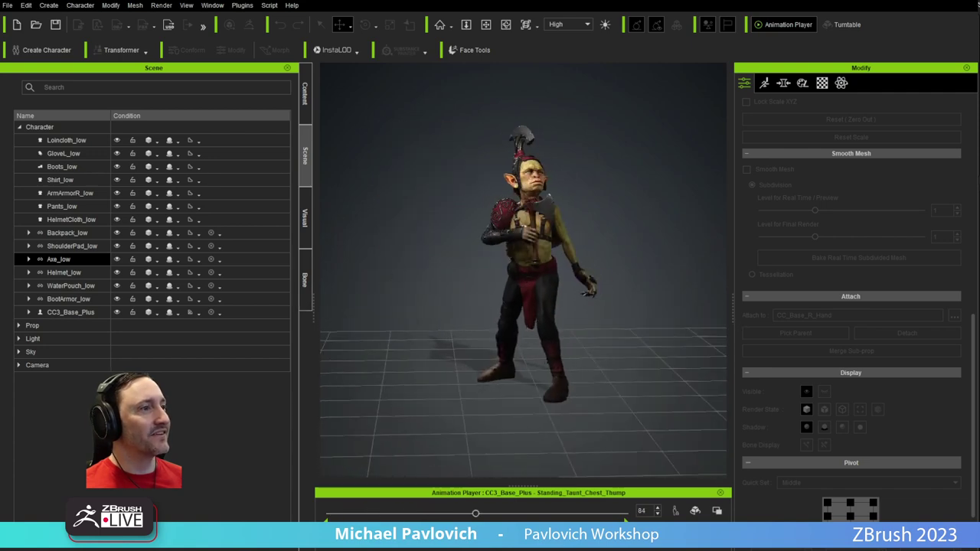
pyautogui.press('space')
pyautogui.moveTo(496, 444); pyautogui.dragTo(476, 461, button='right')
pyautogui.moveTo(452, 204); pyautogui.dragTo(536, 307, button='right')
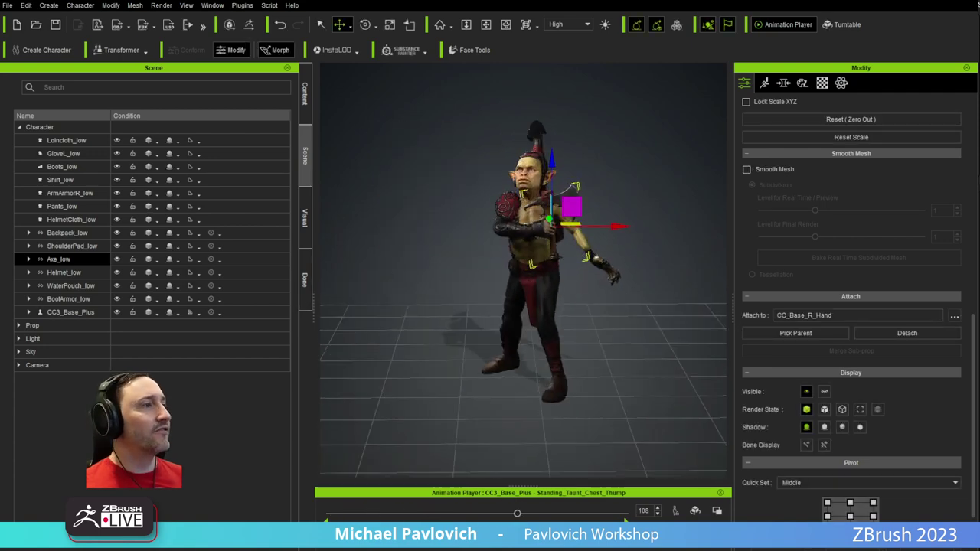
# Return the goblin to the A-Pose and delete all clothing and accessories from Loincloth_low through BootArmor_low
pyautogui.rightClick(565, 344)
pyautogui.moveTo(605, 427)
pyautogui.click(658, 428)
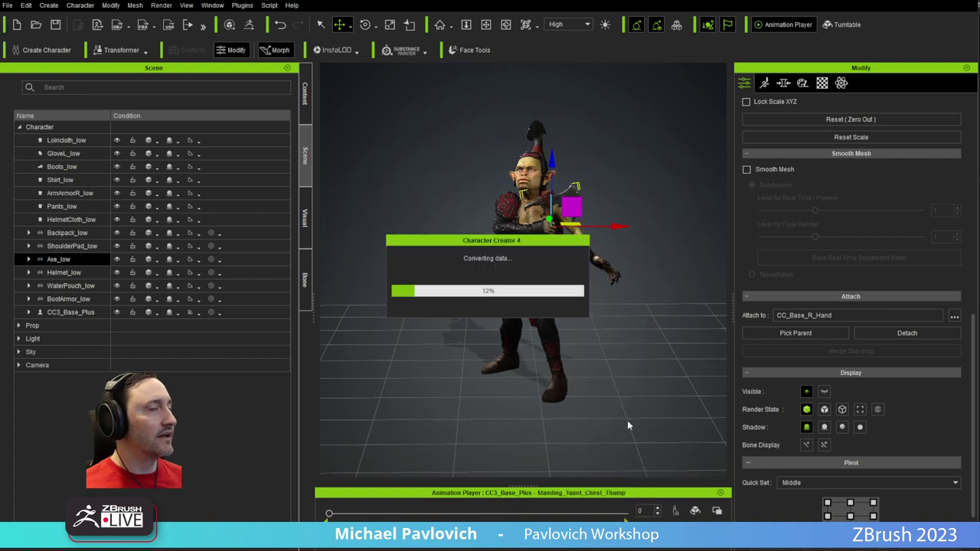
pyautogui.click(80, 141)
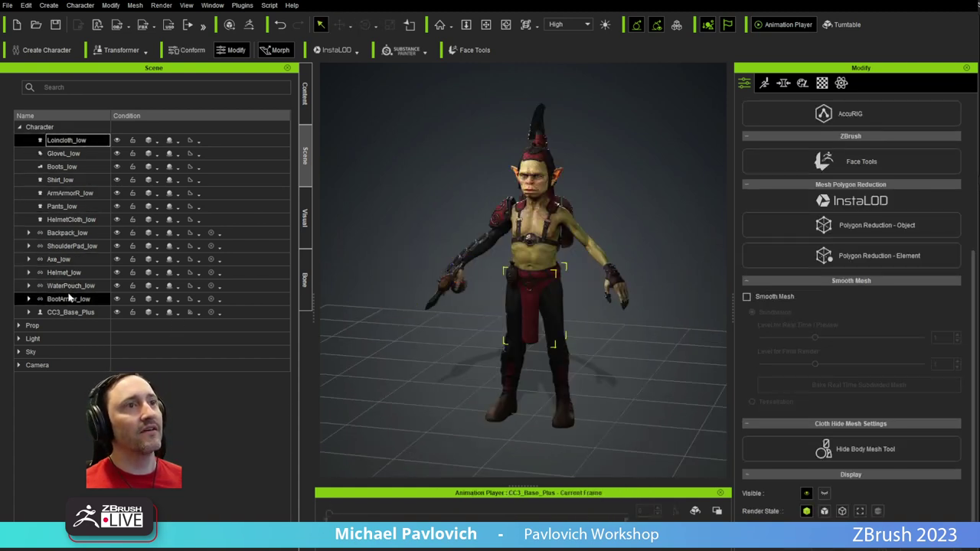
pyautogui.keyDown('shift'); pyautogui.click(69, 298); pyautogui.keyUp('shift')
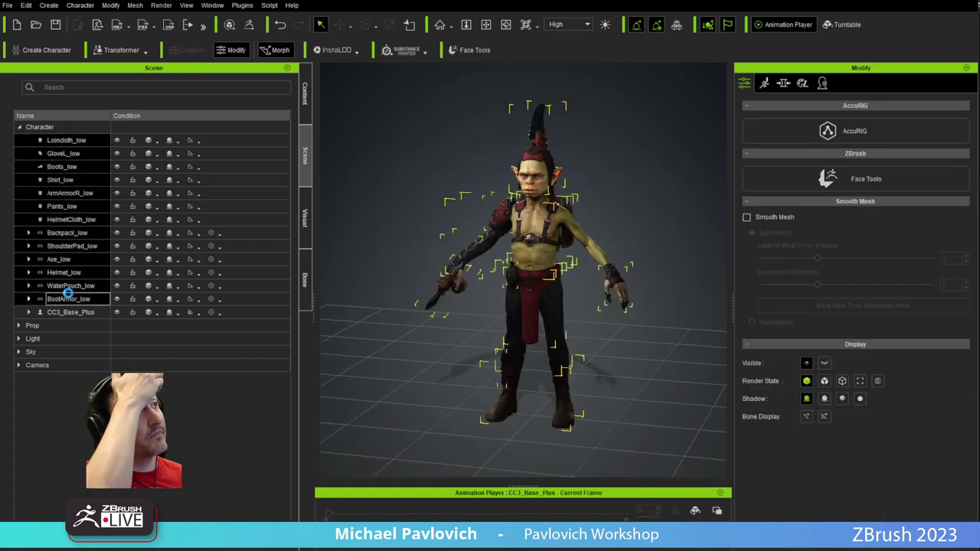
pyautogui.press('Delete')
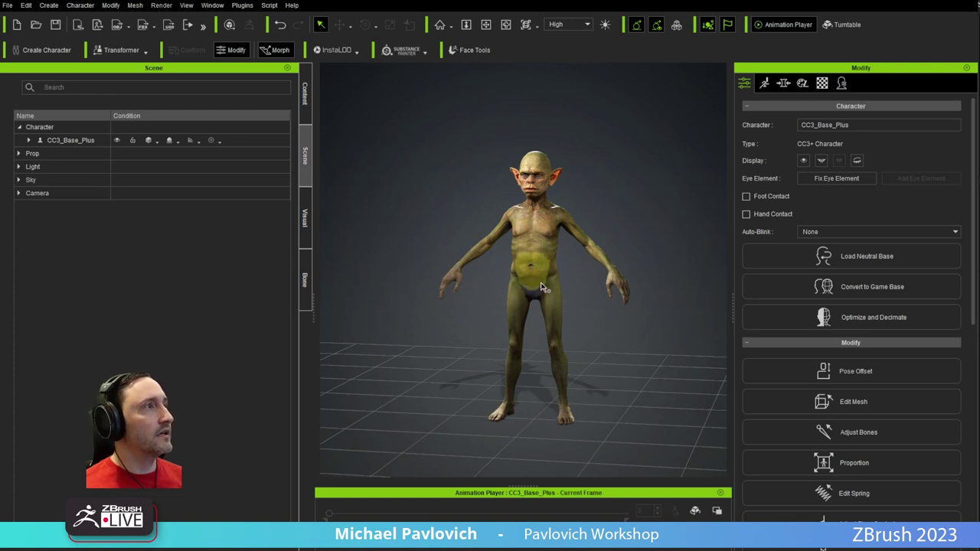
# Select the bare goblin, filter its body morphs by "sca" and raise Character Scale A to 85
pyautogui.click(554, 306)
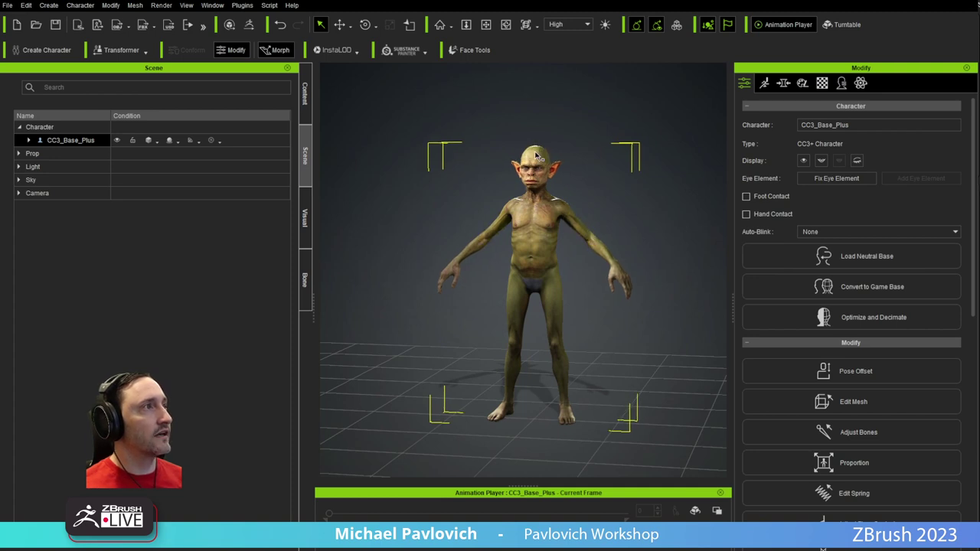
pyautogui.moveTo(569, 191); pyautogui.dragTo(586, 192, button='right')
pyautogui.click(782, 84)
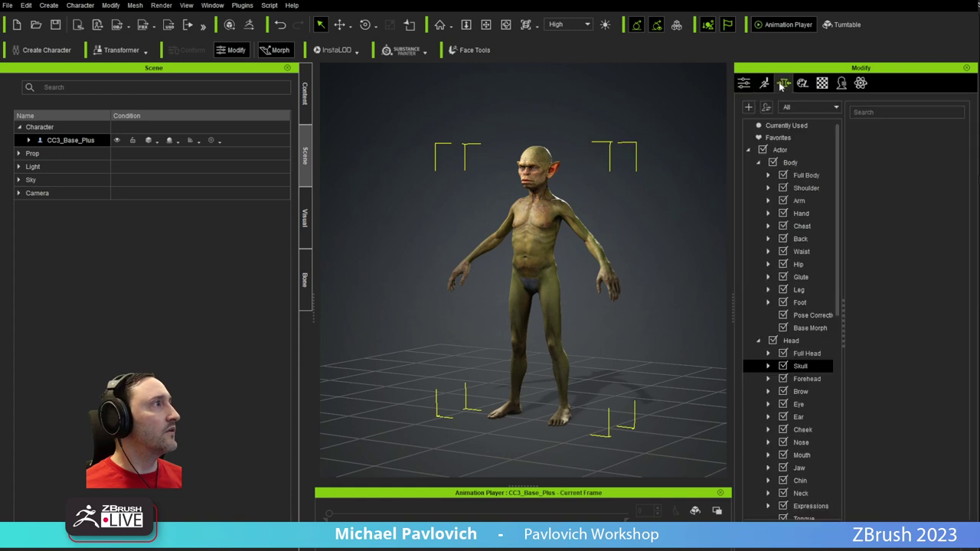
pyautogui.click(790, 163)
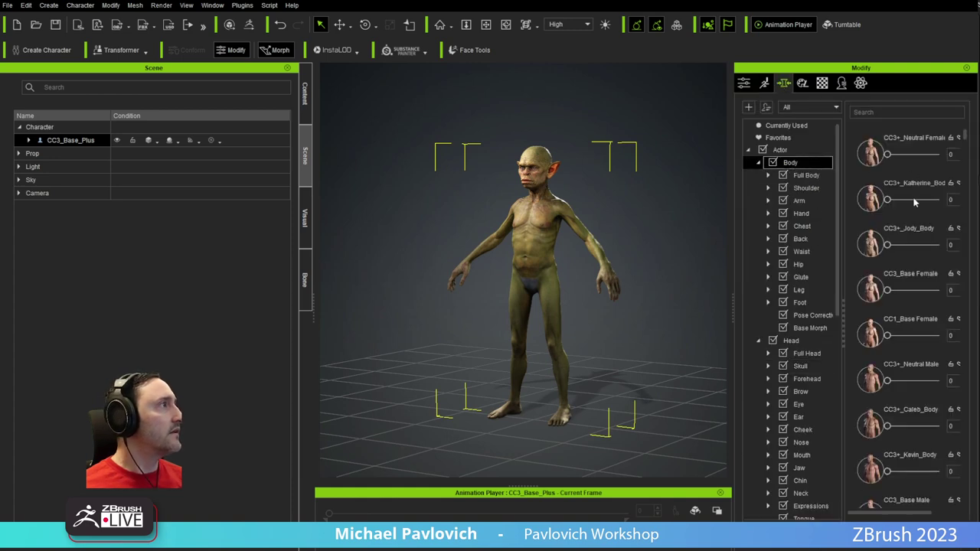
pyautogui.click(900, 112)
pyautogui.write('sca')
pyautogui.moveTo(911, 155); pyautogui.dragTo(931, 155)
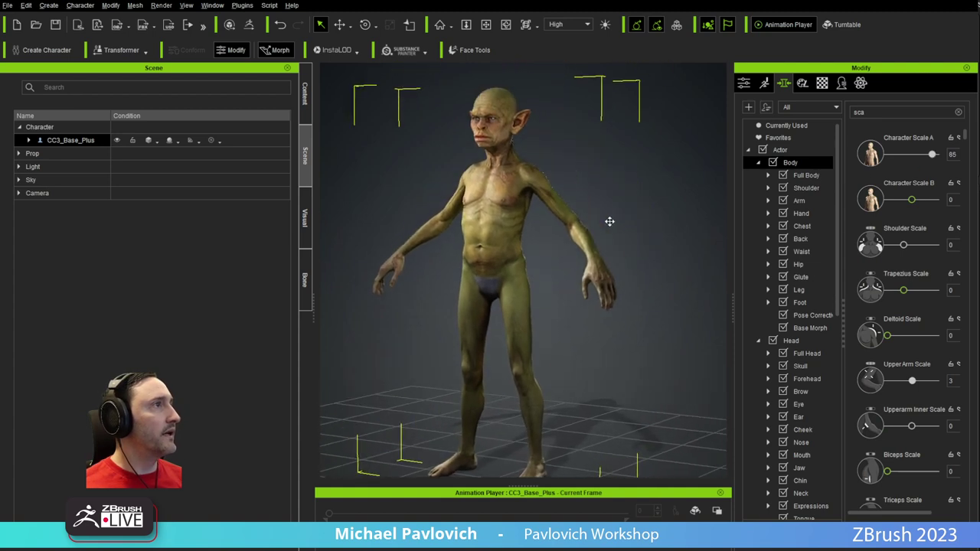
# Clear the morph filter and raise Body Muscular A to 70 among the goblin's Full Body morphs
pyautogui.scroll(-2, 928, 355)
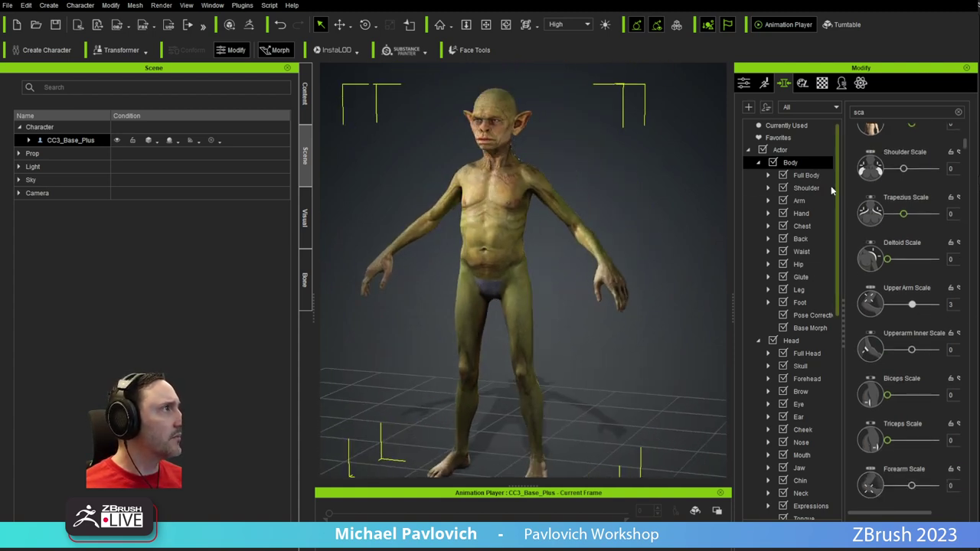
pyautogui.click(808, 175)
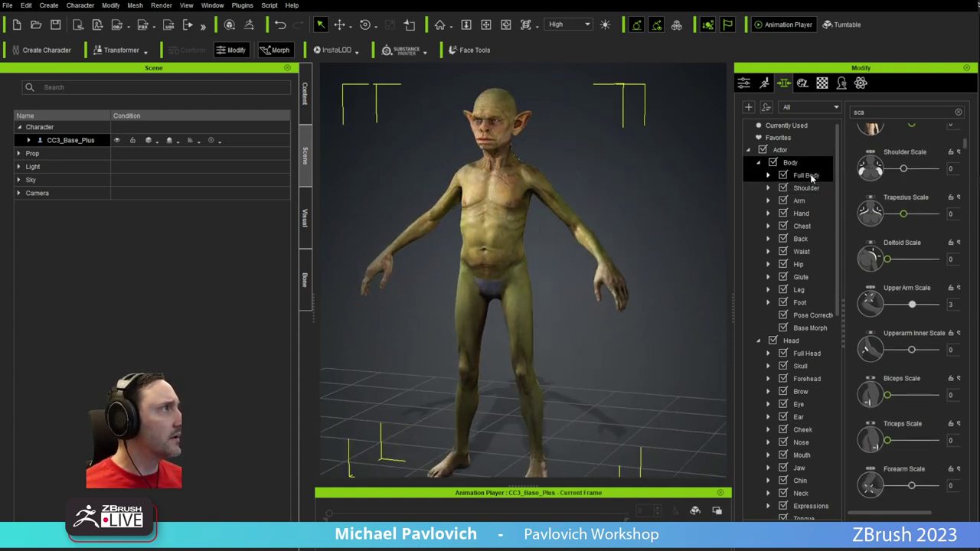
pyautogui.click(958, 113)
pyautogui.scroll(5, 898, 289)
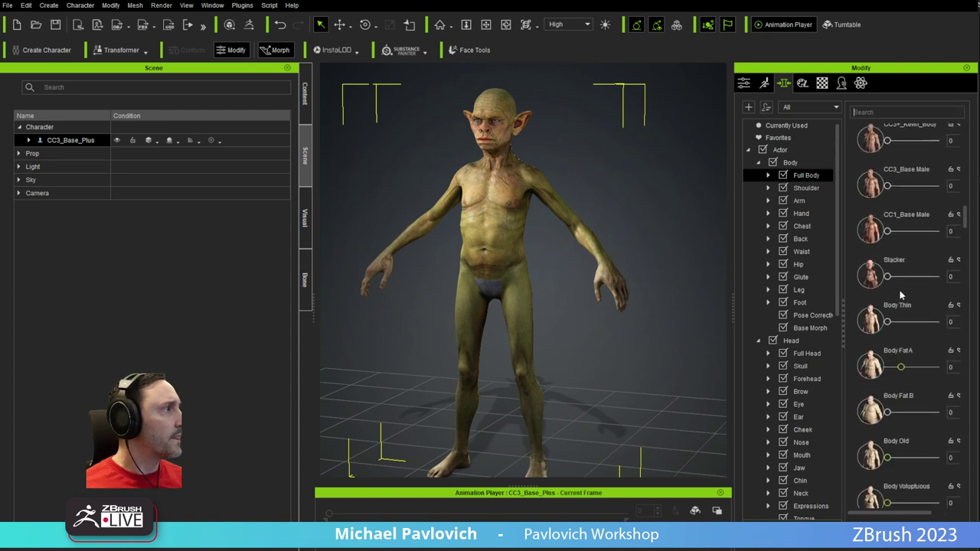
pyautogui.scroll(-3, 901, 293)
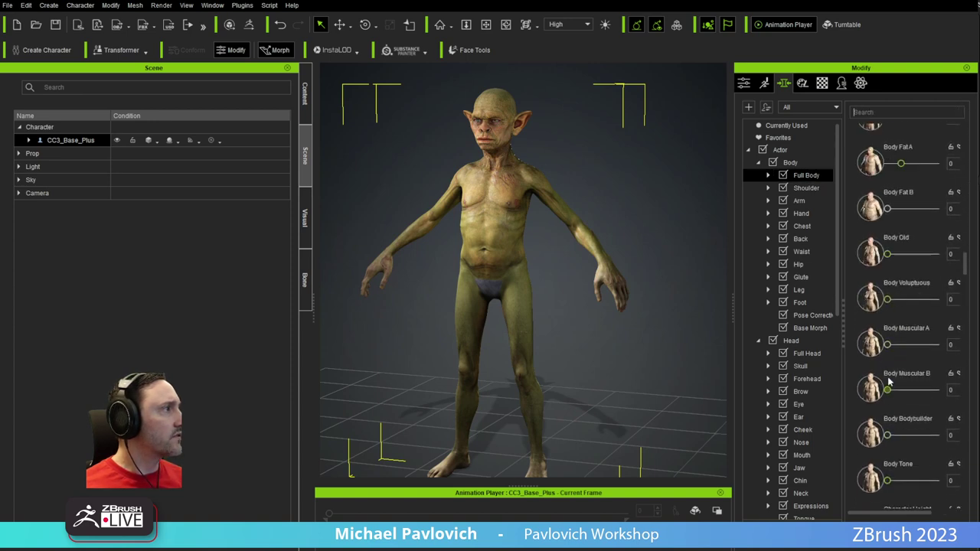
pyautogui.moveTo(900, 349); pyautogui.dragTo(921, 345)
pyautogui.moveTo(549, 243); pyautogui.dragTo(559, 312, button='right')
pyautogui.scroll(-2, 535, 243)
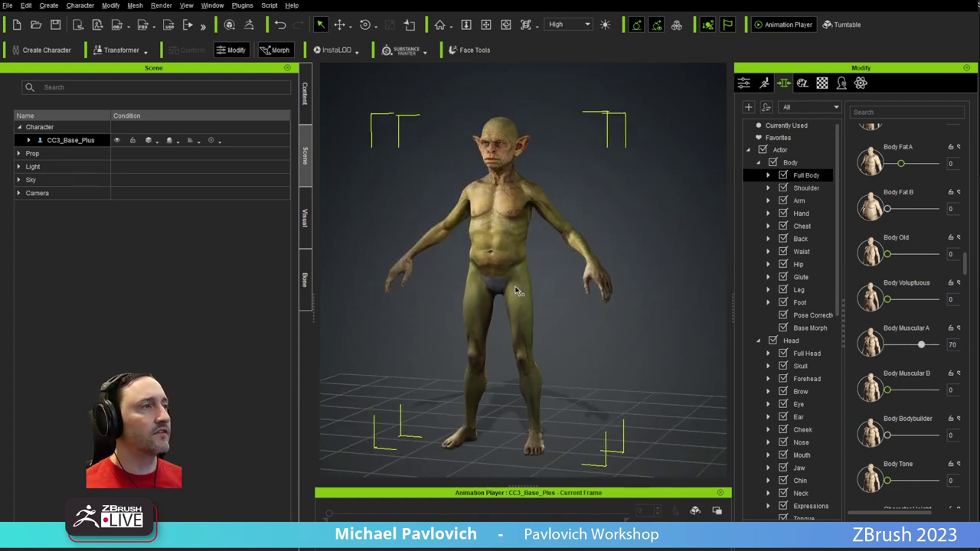
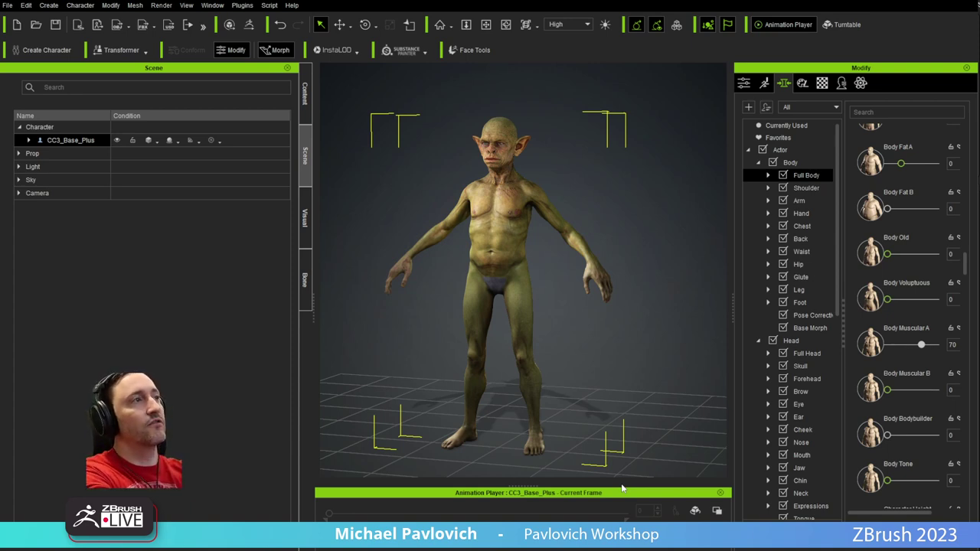
# Open the project Troll1_Accessories.ccProject from F:\Pav\Recording\CharacterCreator\Troll1, replacing everything in the current scene
pyautogui.click(7, 5)
pyautogui.click(46, 34)
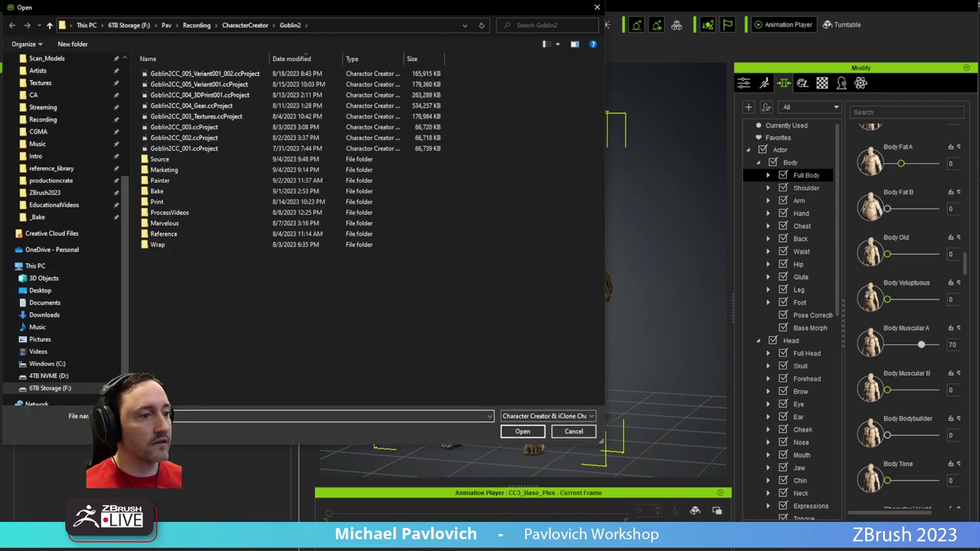
pyautogui.click(180, 415)
pyautogui.write('F:\\Pav\\Recording\\CharacterCreator\\Troll1')
pyautogui.press('Return')
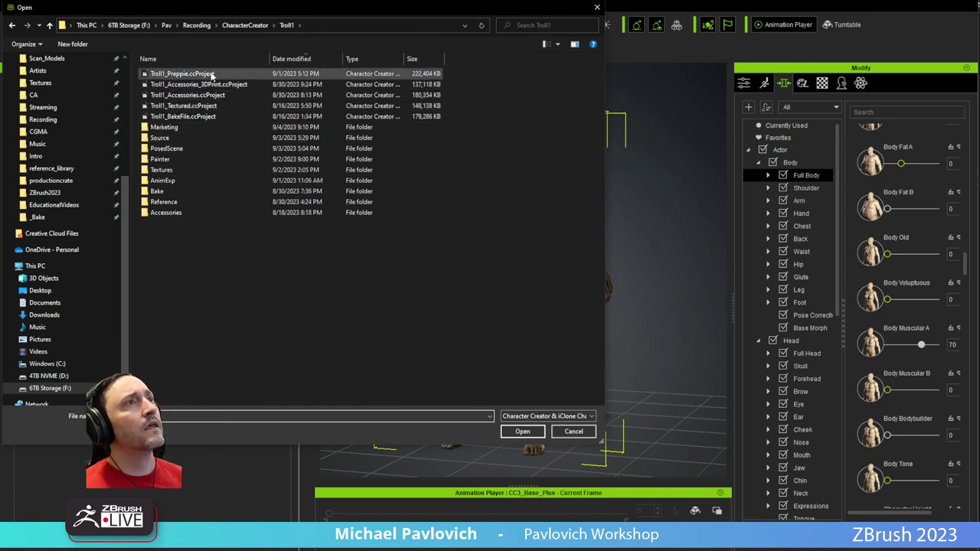
pyautogui.doubleClick(232, 95)
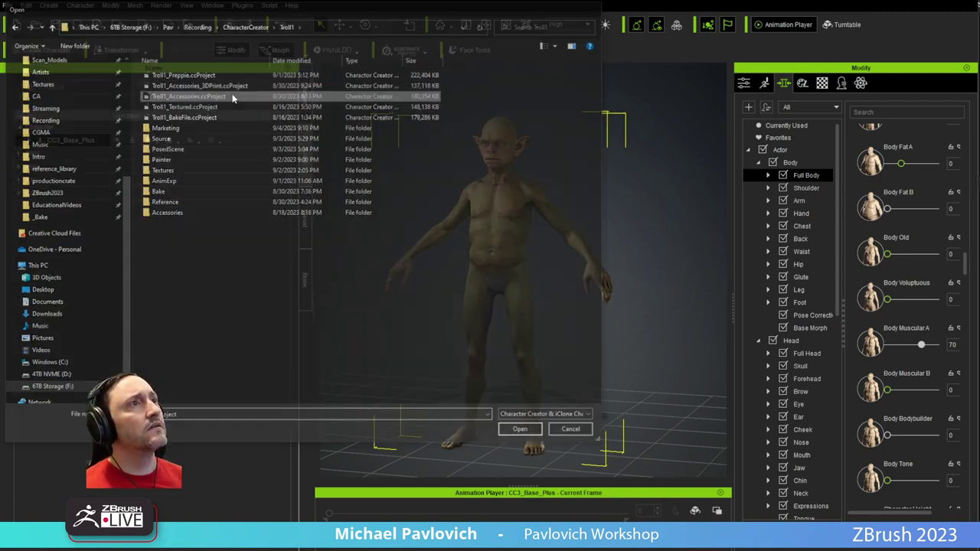
pyautogui.click(496, 299)
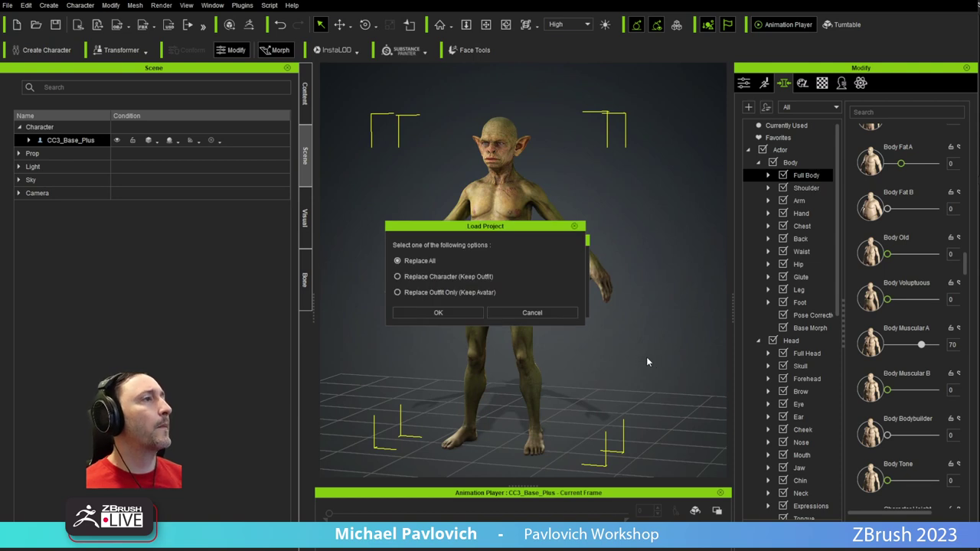
pyautogui.click(417, 313)
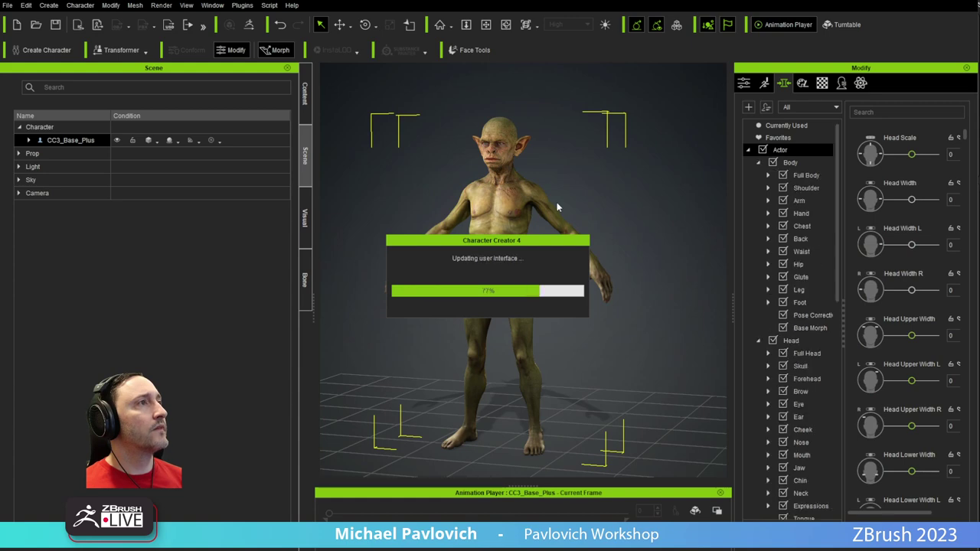
# Examine the troll's body and gear from several angles, including the loincloth, gauntlet and club
pyautogui.moveTo(519, 248); pyautogui.dragTo(196, 257, button='right')
pyautogui.moveTo(452, 281); pyautogui.dragTo(229, 429, button='right')
pyautogui.scroll(3, 396, 298)
pyautogui.moveTo(396, 298); pyautogui.dragTo(460, 125, button='middle')
pyautogui.scroll(2, 460, 118)
pyautogui.moveTo(459, 116); pyautogui.dragTo(315, 98, button='right')
pyautogui.scroll(-4, 518, 99)
pyautogui.moveTo(528, 103); pyautogui.dragTo(689, 295, button='middle')
pyautogui.moveTo(688, 294); pyautogui.dragTo(593, 269, button='right')
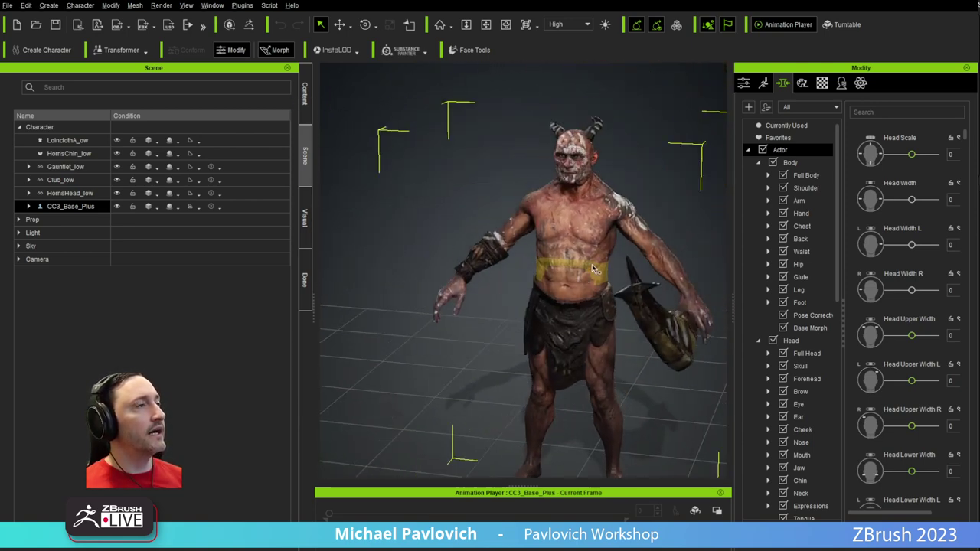
pyautogui.scroll(6, 593, 269)
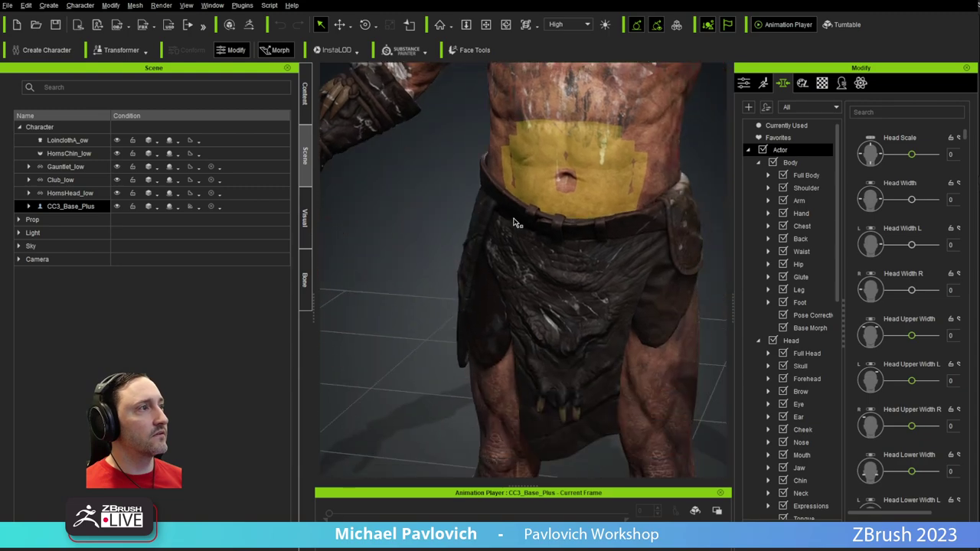
pyautogui.moveTo(517, 211); pyautogui.dragTo(580, 216, button='right')
pyautogui.moveTo(579, 216); pyautogui.dragTo(651, 245, button='middle')
pyautogui.scroll(-2, 612, 207)
pyautogui.moveTo(627, 199); pyautogui.dragTo(597, 186, button='right')
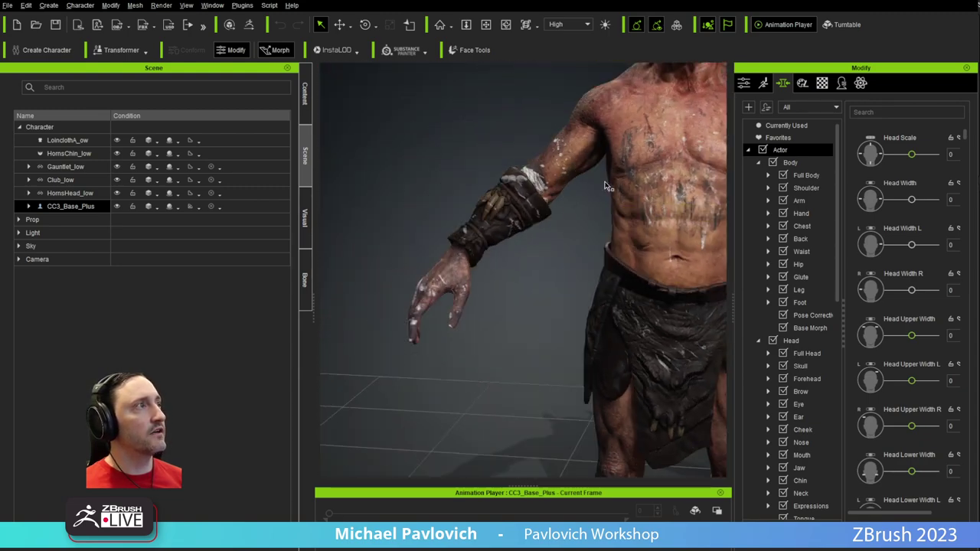
pyautogui.moveTo(597, 186); pyautogui.dragTo(410, 210, button='middle')
pyautogui.moveTo(410, 211); pyautogui.dragTo(526, 332, button='right')
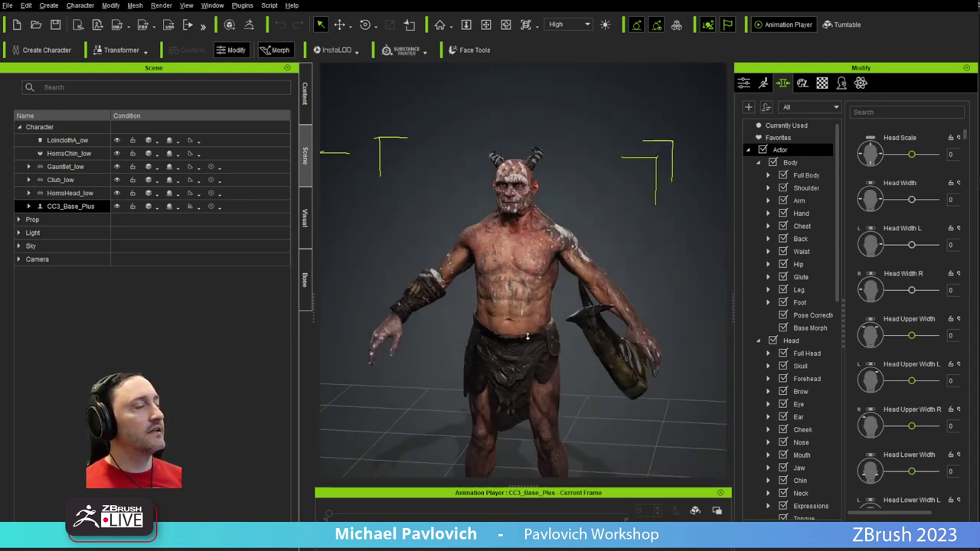
# Examine the troll's horned head and painted face up close, ending on a full-figure view
pyautogui.scroll(4, 559, 242)
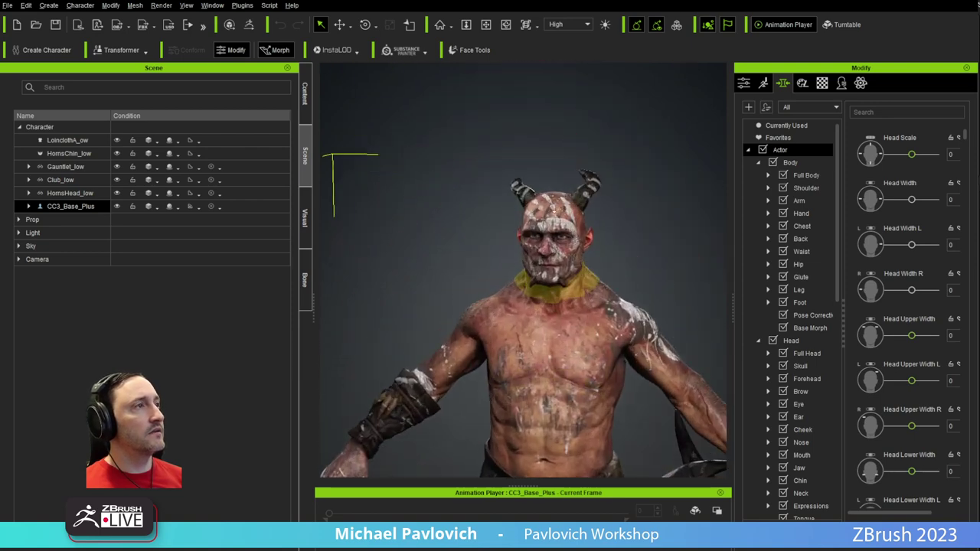
pyautogui.scroll(4, 559, 242)
pyautogui.moveTo(560, 241); pyautogui.dragTo(647, 219, button='right')
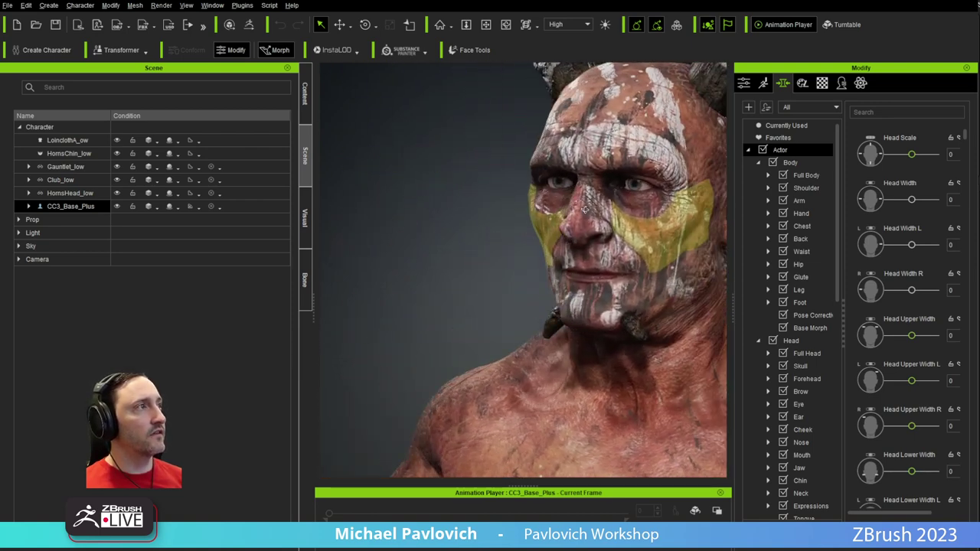
pyautogui.scroll(-5, 648, 220)
pyautogui.moveTo(507, 272); pyautogui.dragTo(463, 253, button='right')
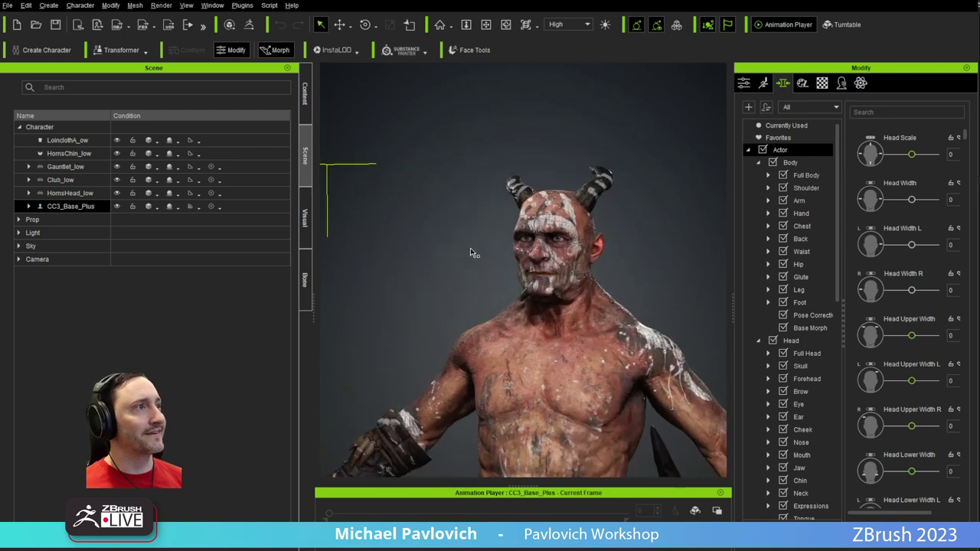
pyautogui.moveTo(463, 253); pyautogui.dragTo(402, 185, button='middle')
pyautogui.moveTo(621, 227); pyautogui.dragTo(612, 256, button='right')
pyautogui.keyDown('alt'); pyautogui.moveTo(612, 256); pyautogui.dragTo(591, 318, button='right'); pyautogui.keyUp('alt')
# Play the SpinAround_F soft physics motion on the troll to watch the loincloth move, stopping playback partway
pyautogui.rightClick(566, 344)
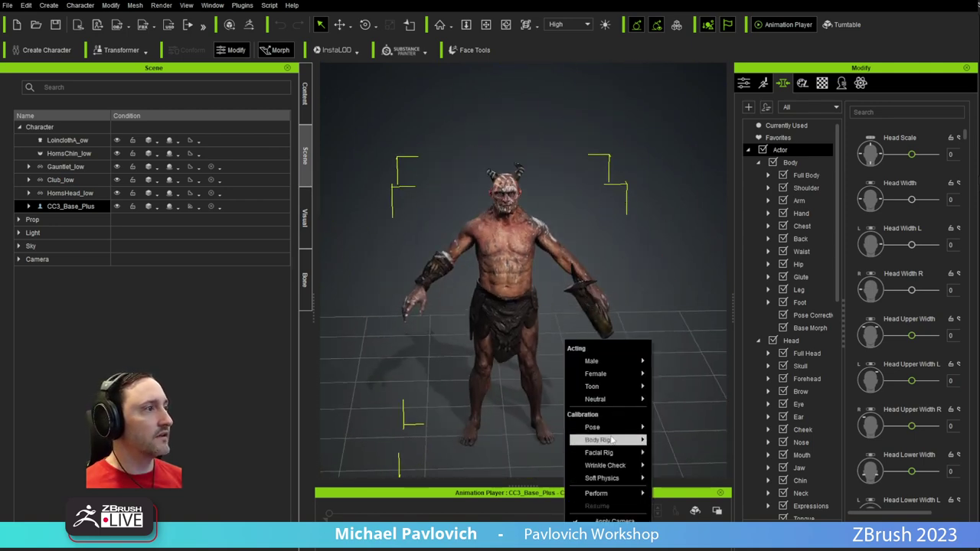
pyautogui.moveTo(617, 363)
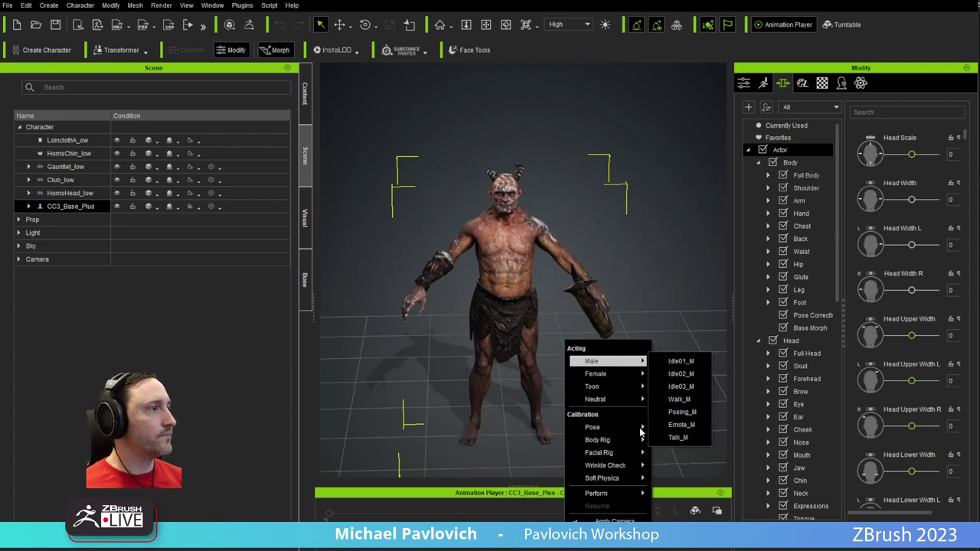
pyautogui.moveTo(635, 477)
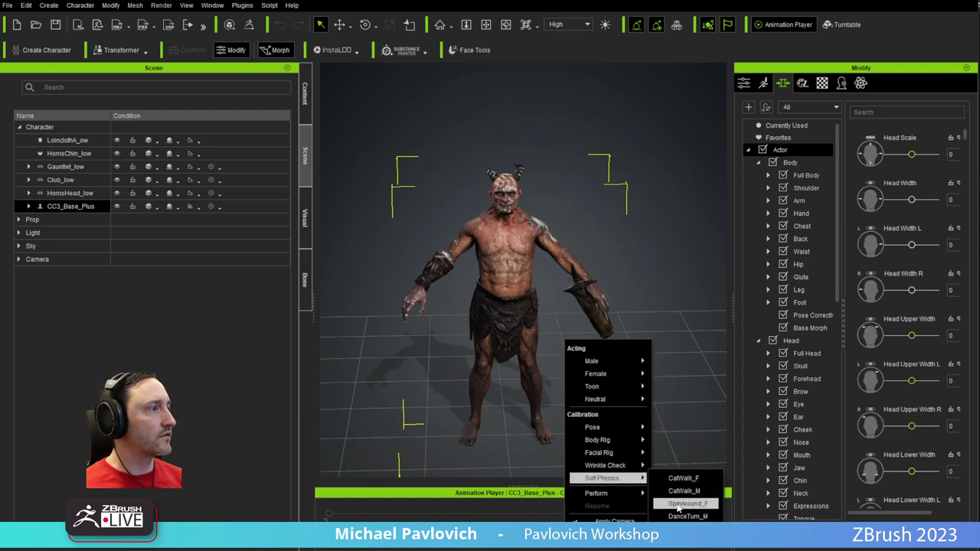
pyautogui.click(678, 504)
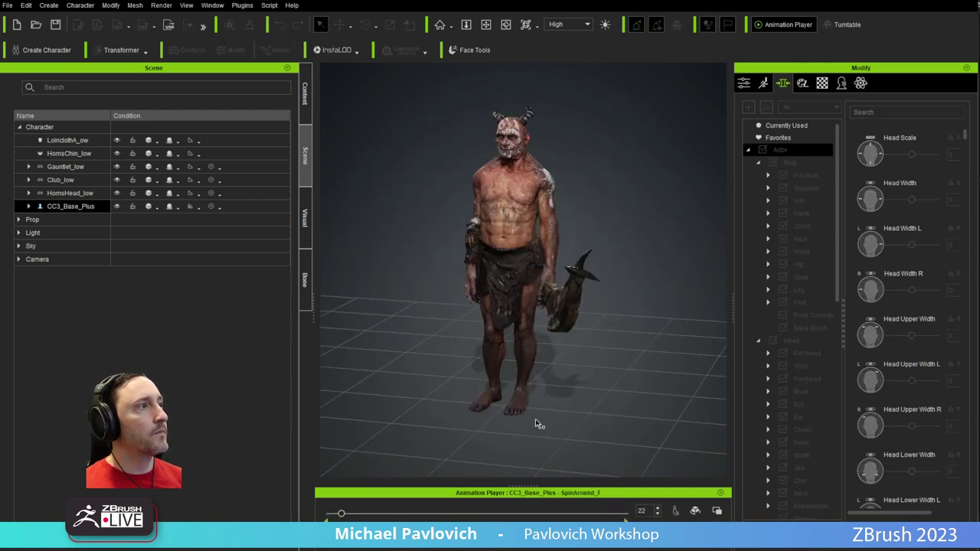
pyautogui.moveTo(542, 425); pyautogui.dragTo(611, 348, button='right')
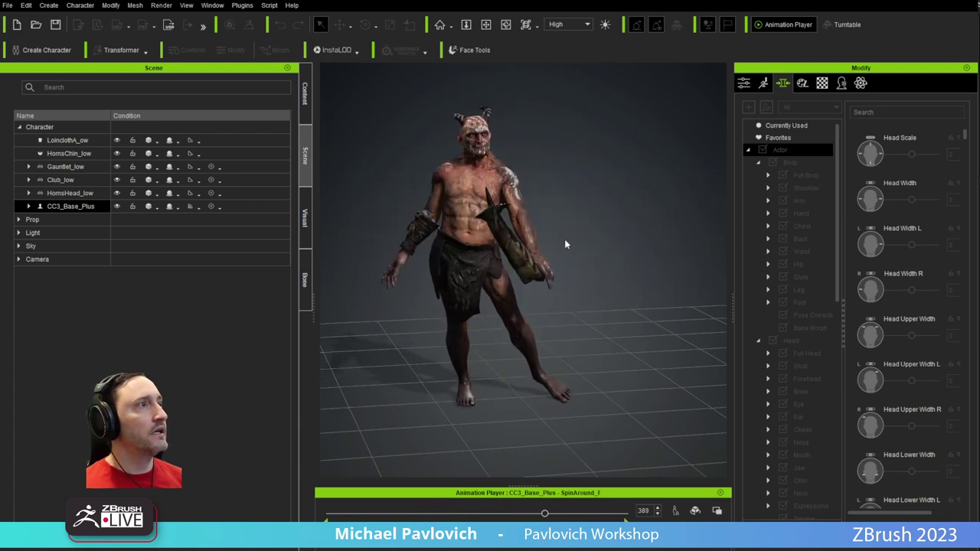
pyautogui.click(435, 210)
# Examine the troll's face up close and open the custom Eye category of the actor content
pyautogui.scroll(4, 435, 210)
pyautogui.moveTo(528, 84); pyautogui.dragTo(556, 207, button='middle')
pyautogui.moveTo(555, 208); pyautogui.dragTo(457, 107, button='right')
pyautogui.keyDown('alt'); pyautogui.moveTo(498, 271); pyautogui.dragTo(479, 232, button='right'); pyautogui.keyUp('alt')
pyautogui.moveTo(479, 232); pyautogui.dragTo(522, 260, button='middle')
pyautogui.click(308, 100)
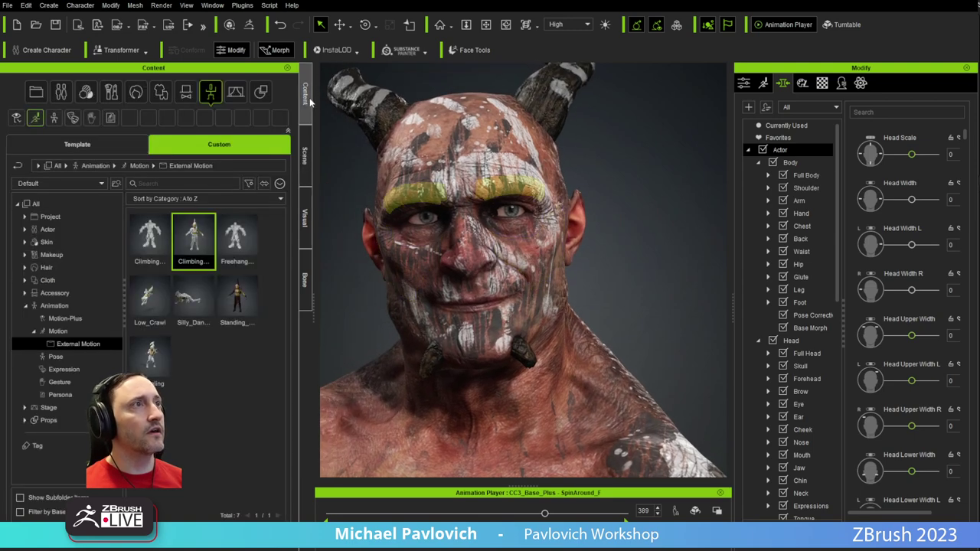
pyautogui.click(60, 92)
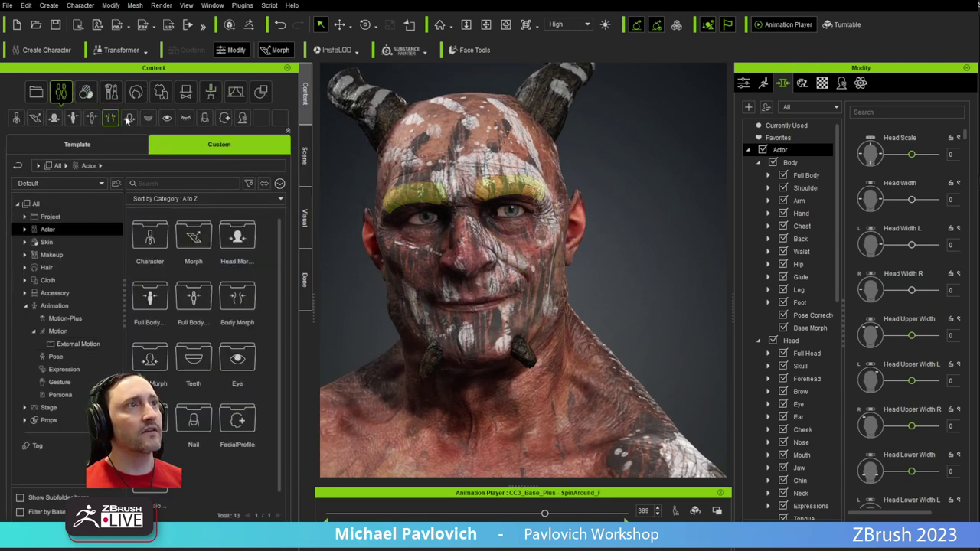
pyautogui.click(166, 118)
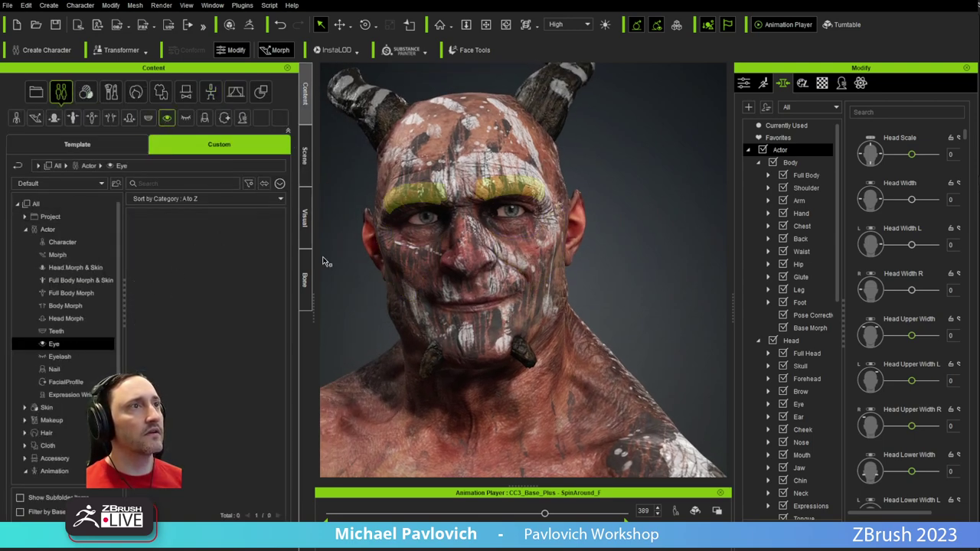
# Return the troll to the A-Pose
pyautogui.rightClick(564, 340)
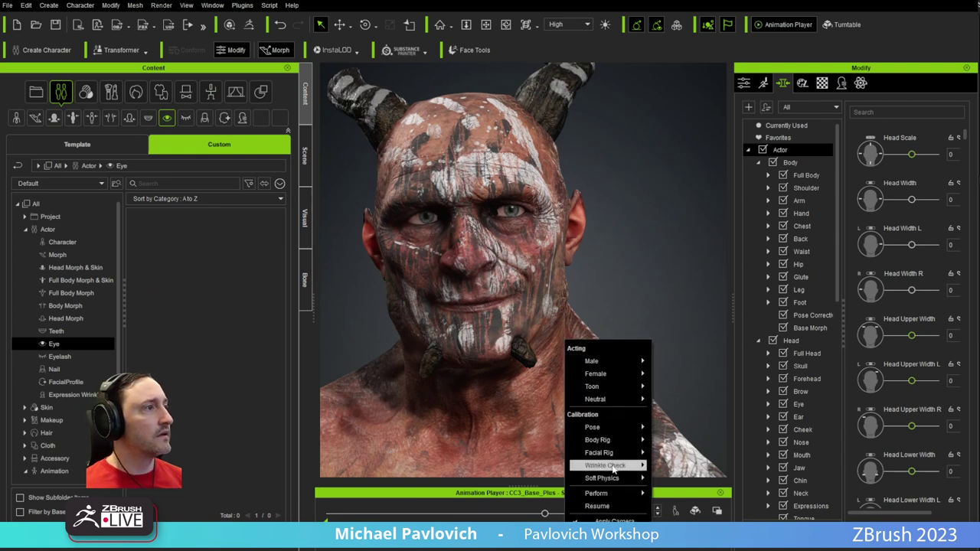
pyautogui.moveTo(601, 422)
pyautogui.click(708, 438)
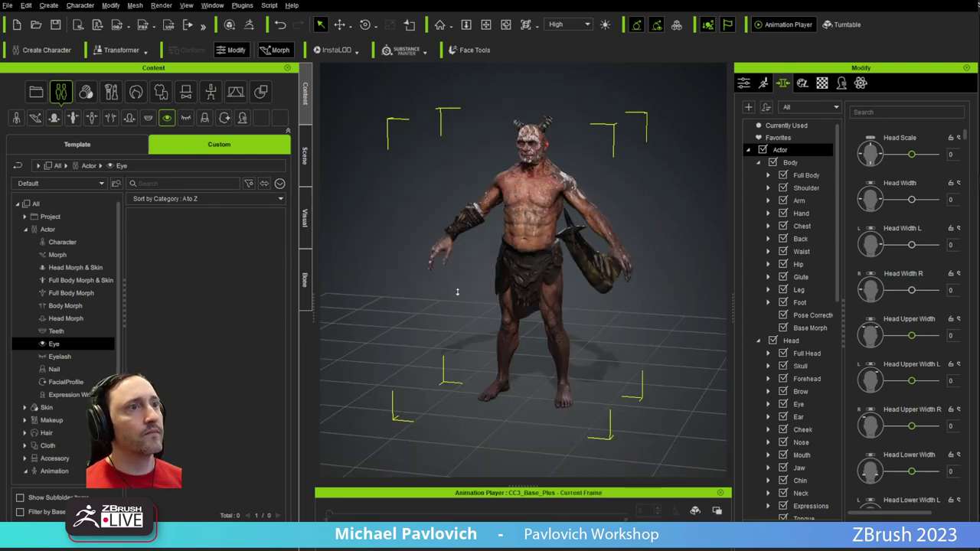
# Apply the Eyes_09 template from the actor eye content to the troll, replacing the material only
pyautogui.click(76, 144)
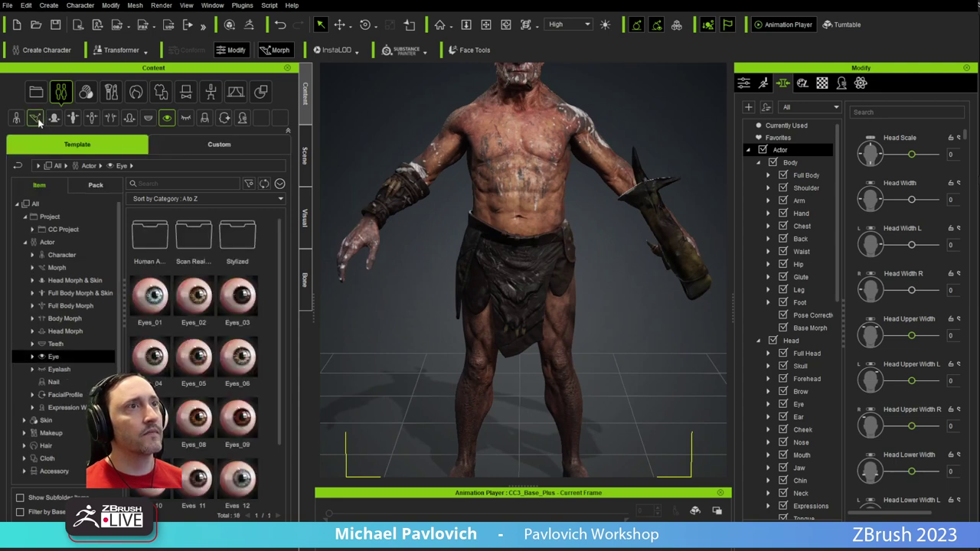
pyautogui.click(14, 118)
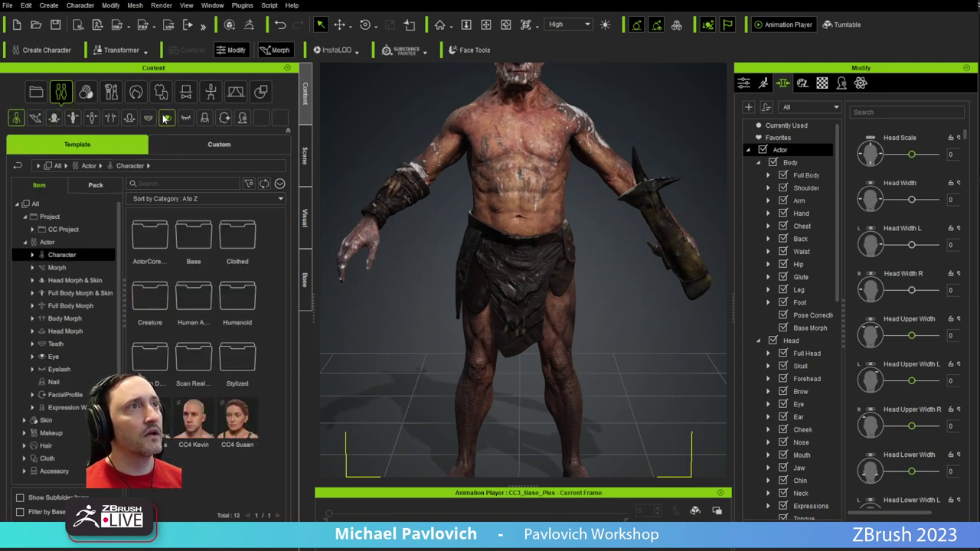
pyautogui.click(167, 118)
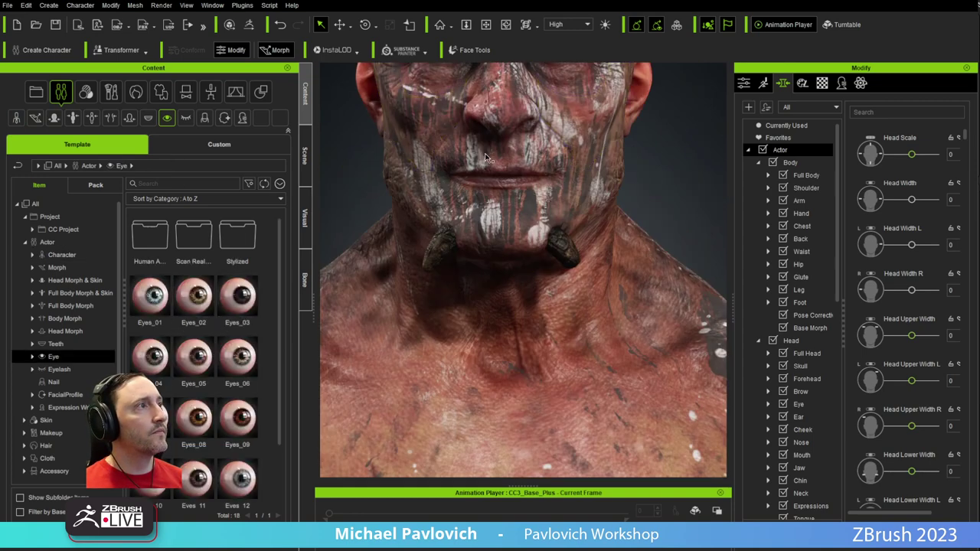
pyautogui.moveTo(237, 420); pyautogui.dragTo(350, 401)
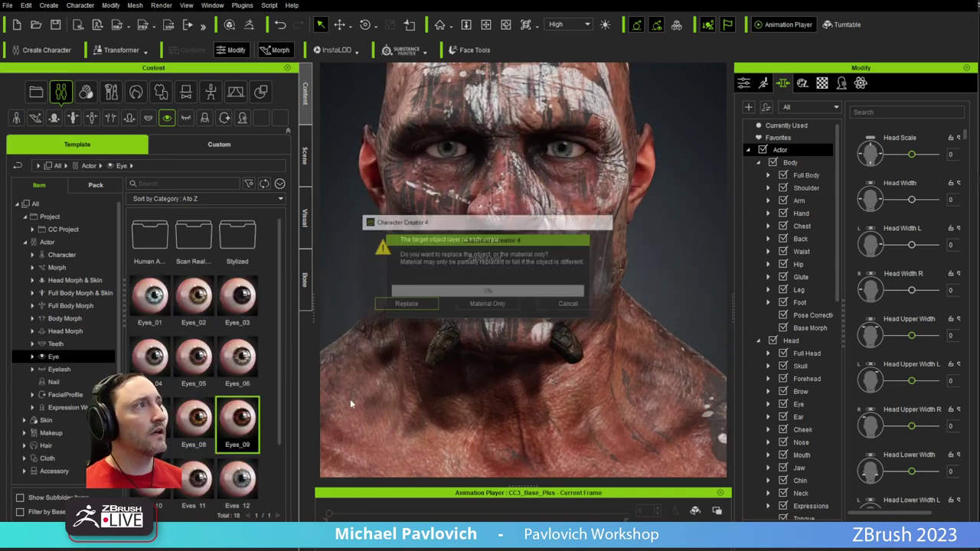
pyautogui.click(514, 302)
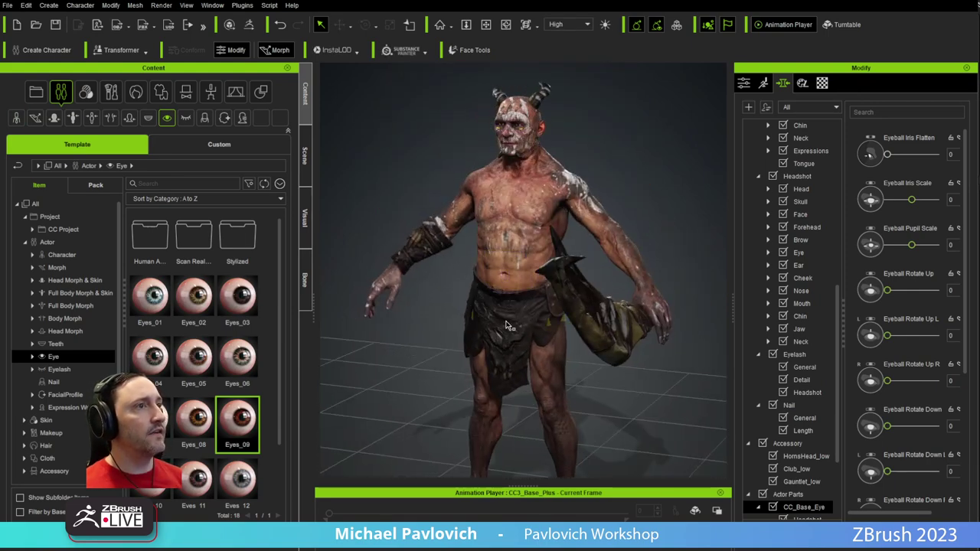
# Open the Head category of the custom accessory content
pyautogui.click(214, 145)
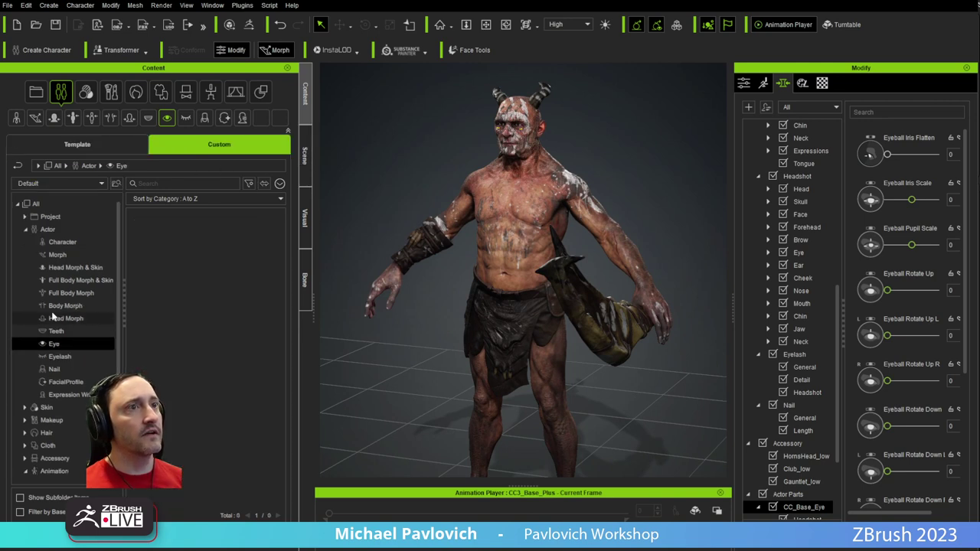
pyautogui.click(25, 229)
pyautogui.click(26, 307)
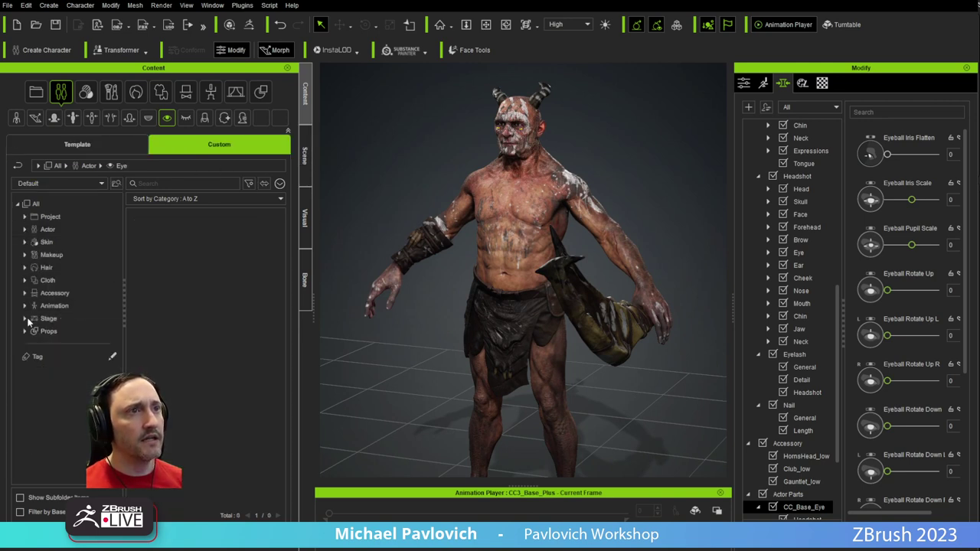
pyautogui.click(25, 293)
pyautogui.click(54, 305)
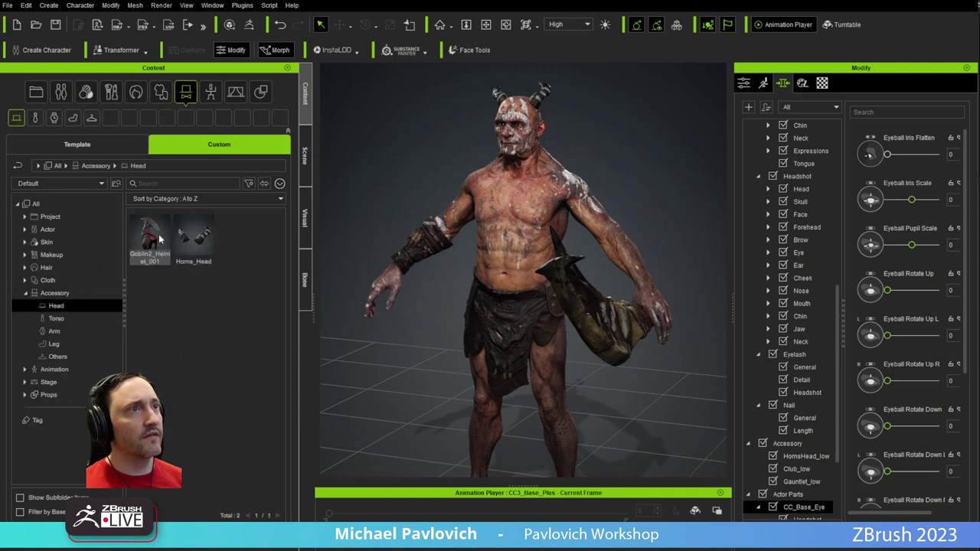
pyautogui.moveTo(209, 239); pyautogui.dragTo(540, 114)
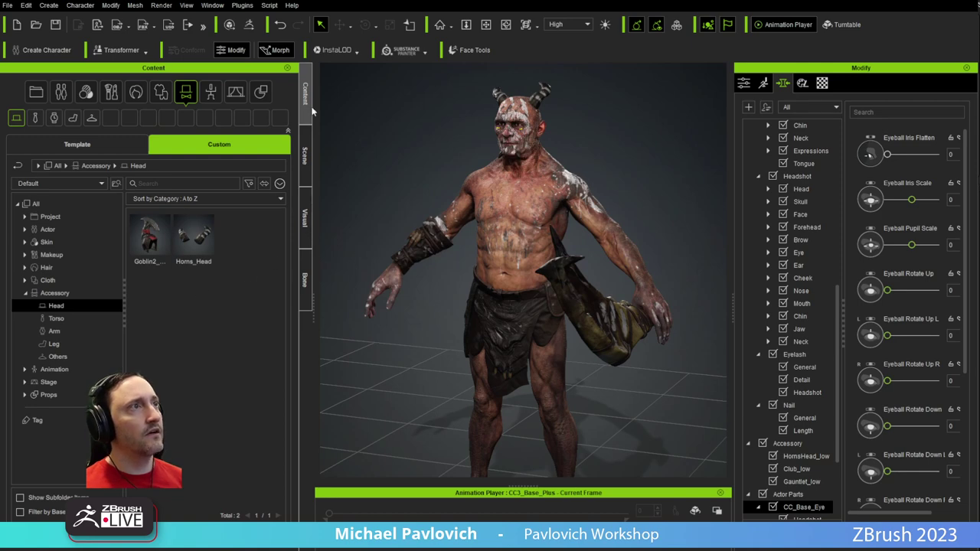
# Delete the loincloth, chin horns, gauntlet, club and head horns from the troll
pyautogui.click(305, 153)
pyautogui.click(77, 140)
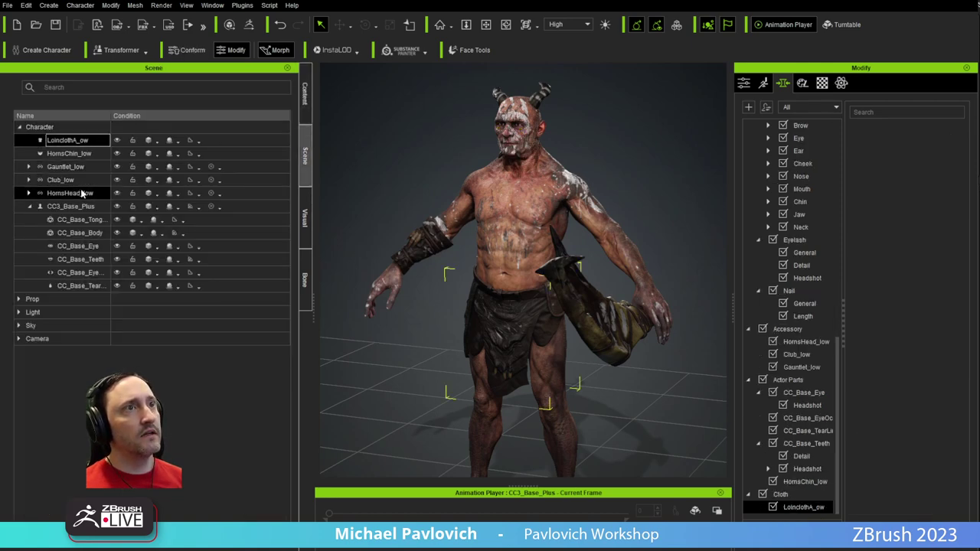
pyautogui.click(82, 193)
pyautogui.press('Delete')
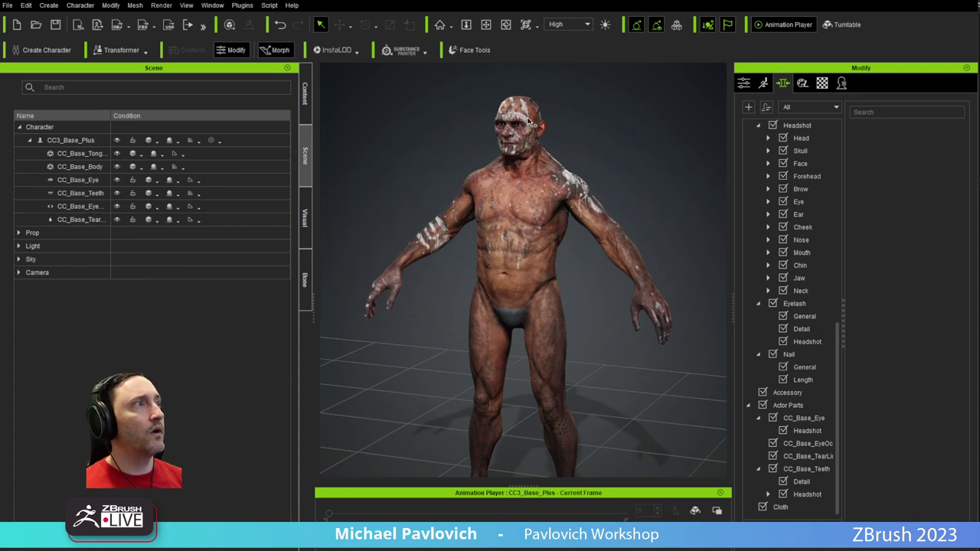
# Equip the troll with the custom Goblin2_Helmet_001 head accessory and scale the helmet down toward the head's size
pyautogui.click(305, 96)
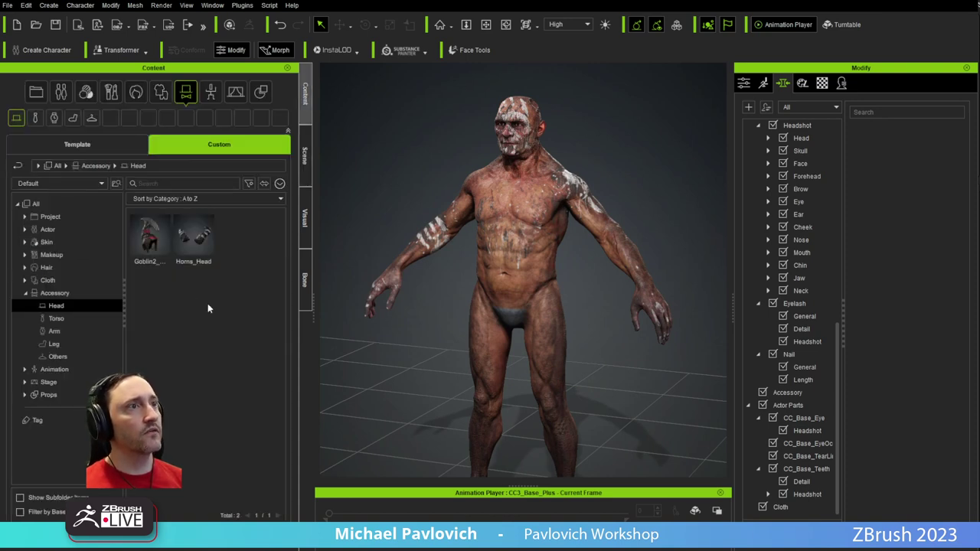
pyautogui.doubleClick(145, 243)
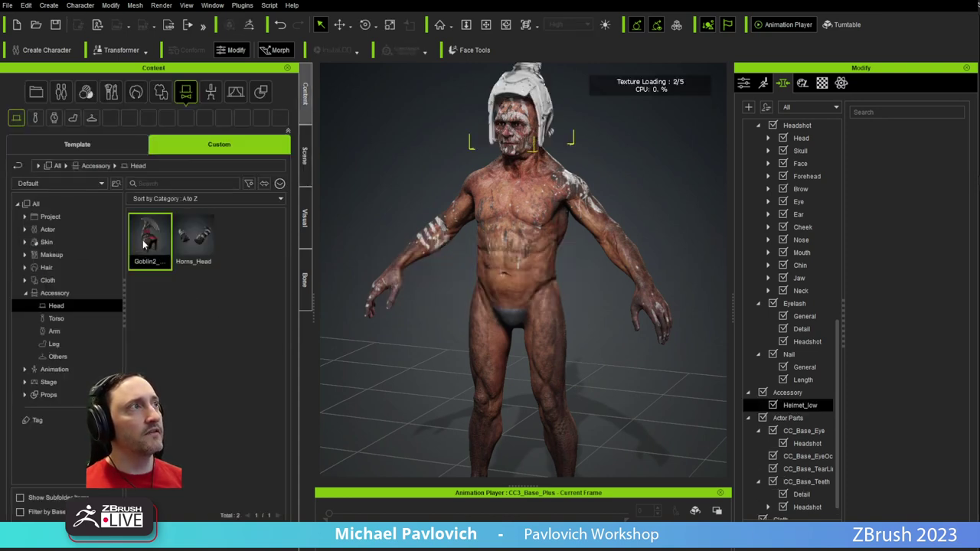
pyautogui.moveTo(660, 202); pyautogui.dragTo(486, 198, button='right')
pyautogui.press('w')
pyautogui.press('e')
pyautogui.press('w')
pyautogui.moveTo(516, 169); pyautogui.dragTo(502, 271, button='middle')
pyautogui.press('r')
pyautogui.moveTo(502, 211); pyautogui.dragTo(439, 237)
# Reposition the helmet so it sits snugly on the troll's head from the front and the side
pyautogui.scroll(5, 492, 248)
pyautogui.moveTo(491, 248); pyautogui.dragTo(465, 221, button='right')
pyautogui.press('w')
pyautogui.moveTo(503, 130); pyautogui.dragTo(476, 174)
pyautogui.press('e')
pyautogui.press('r')
pyautogui.moveTo(490, 182); pyautogui.dragTo(516, 215, button='right')
pyautogui.moveTo(719, 223); pyautogui.dragTo(525, 182, button='right')
pyautogui.press('w')
pyautogui.moveTo(545, 170); pyautogui.dragTo(547, 170)
pyautogui.moveTo(613, 202); pyautogui.dragTo(291, 191, button='right')
pyautogui.scroll(-3, 475, 214)
pyautogui.moveTo(490, 222); pyautogui.dragTo(689, 239, button='right')
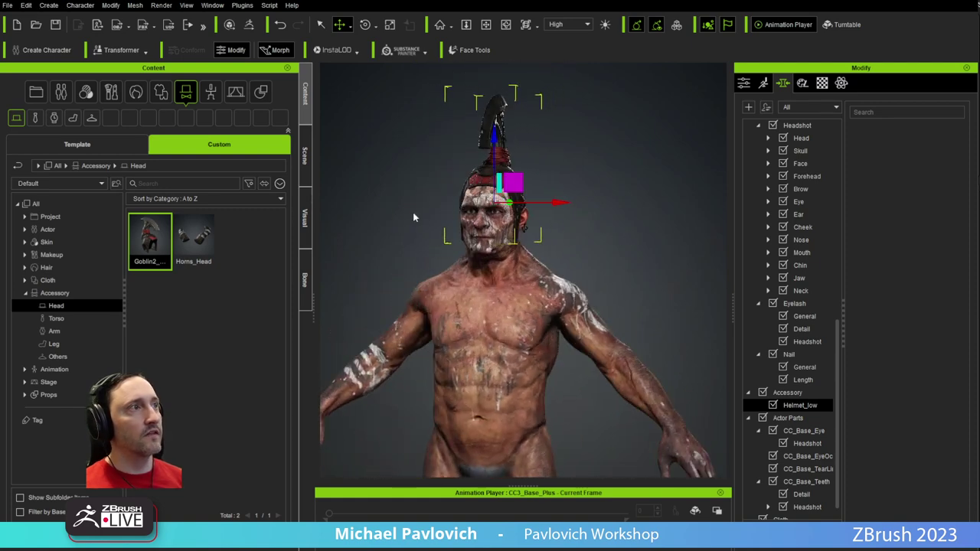
# Add the Goblin2 shoulder pad from the custom arm accessories to the troll
pyautogui.click(68, 319)
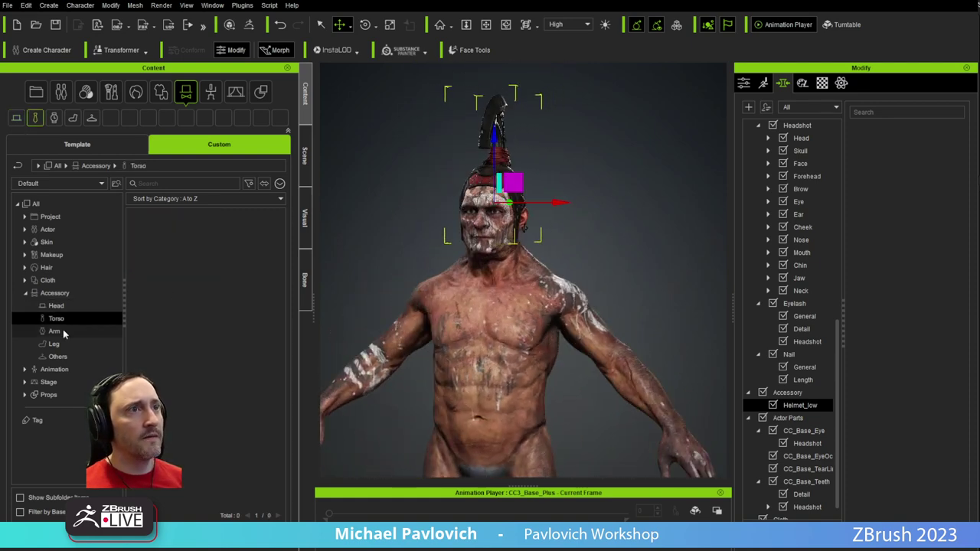
pyautogui.click(61, 331)
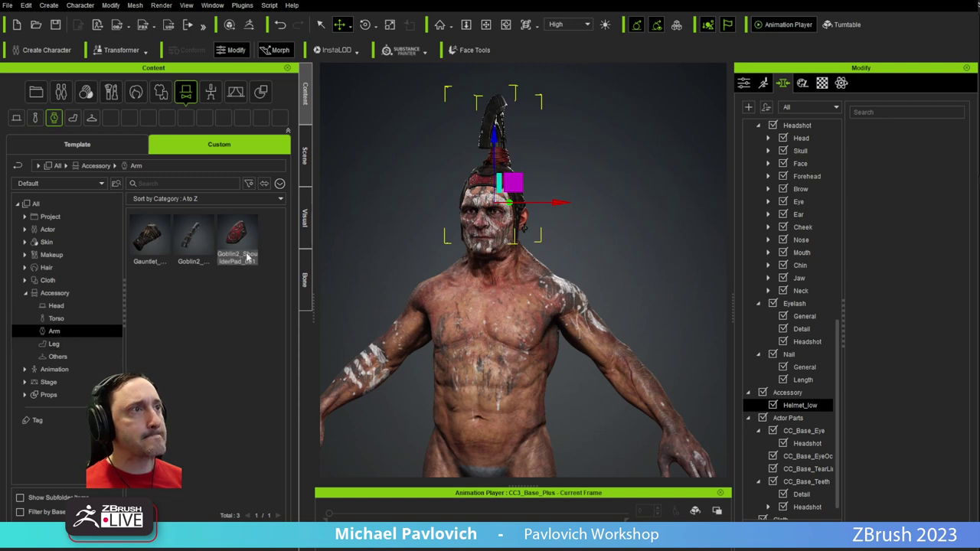
pyautogui.doubleClick(245, 256)
# Dress the troll in the Goblin2 shirt and the Goblin2 pants from the custom cloth content
pyautogui.click(69, 343)
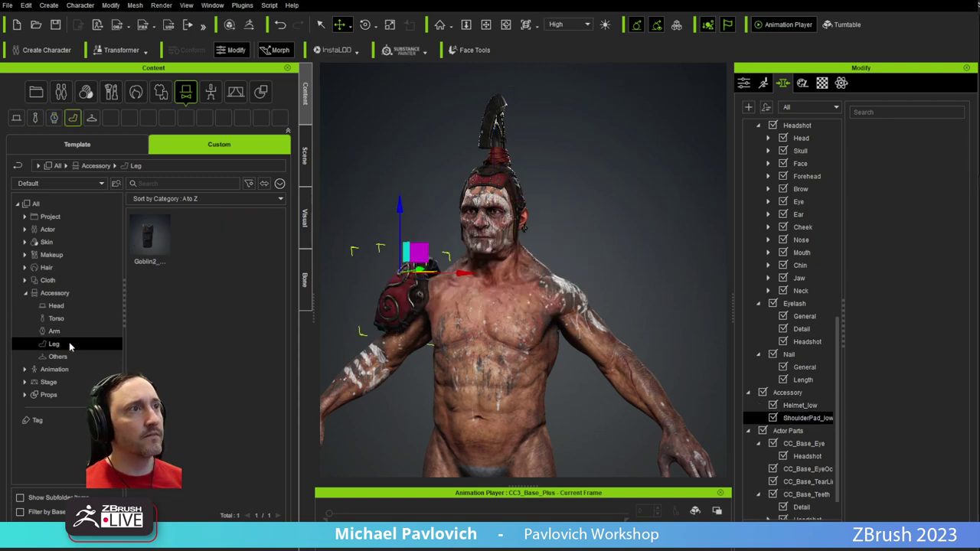
pyautogui.click(70, 369)
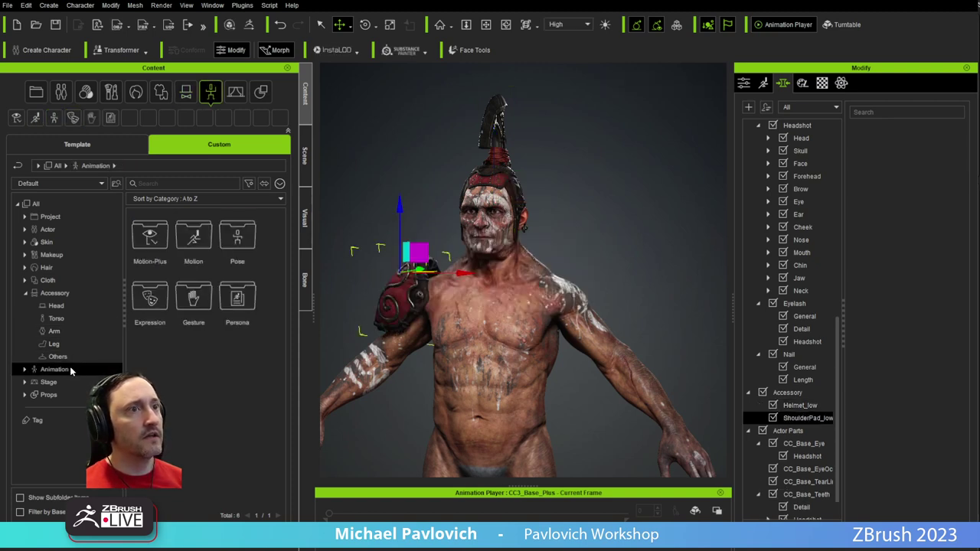
pyautogui.click(25, 281)
pyautogui.click(69, 292)
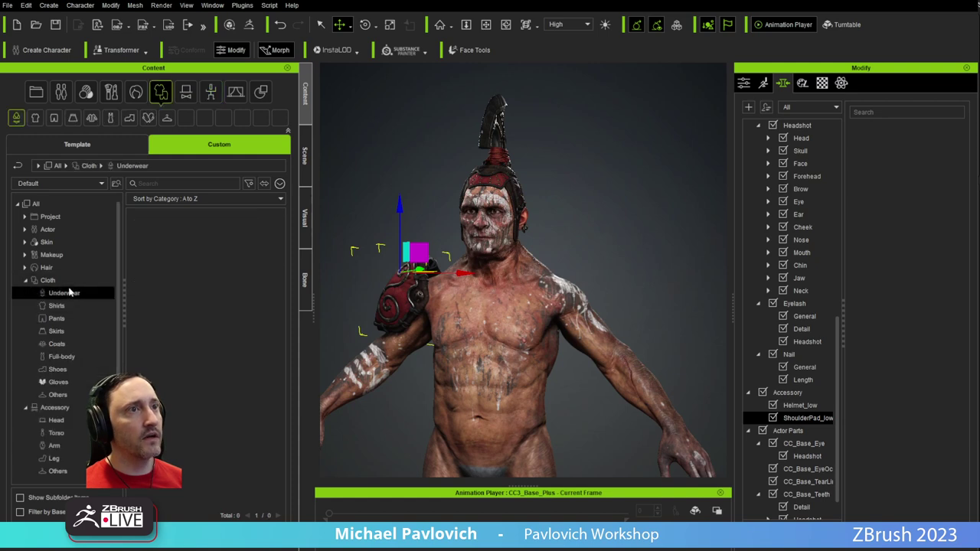
pyautogui.click(70, 306)
pyautogui.doubleClick(150, 238)
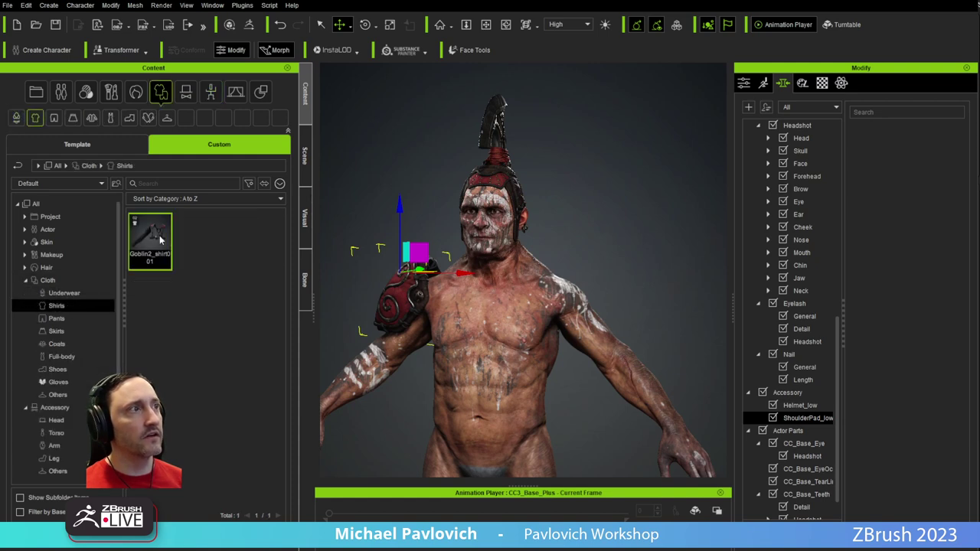
pyautogui.click(65, 318)
pyautogui.doubleClick(150, 239)
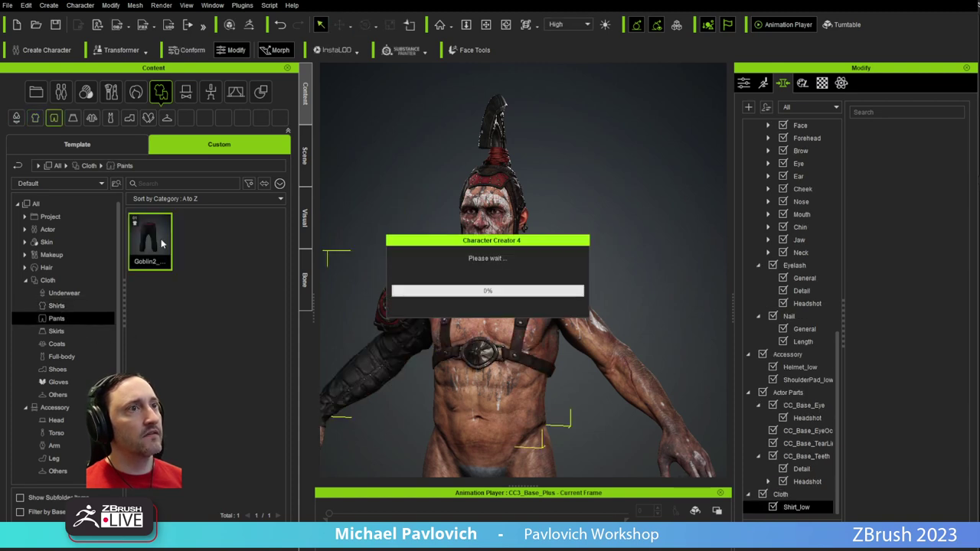
# Put the Goblin2 boots and the Goblin2 glove from the custom cloth content on the troll
pyautogui.click(64, 331)
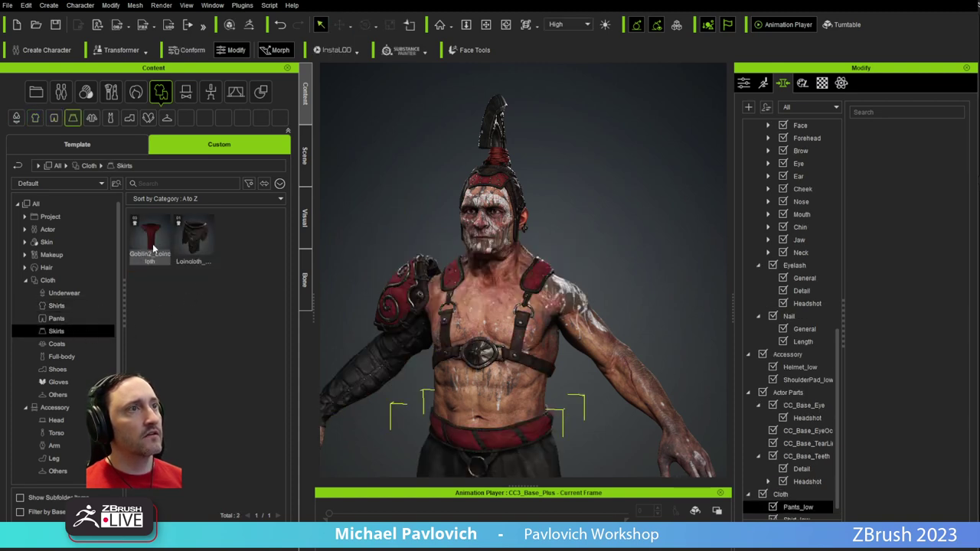
pyautogui.moveTo(432, 385); pyautogui.dragTo(447, 240, button='middle')
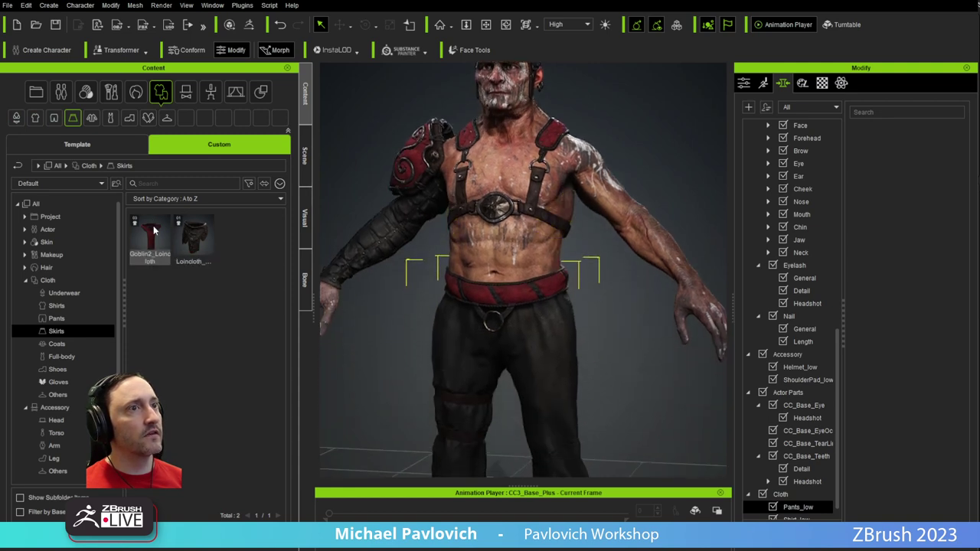
pyautogui.click(72, 346)
pyautogui.click(63, 356)
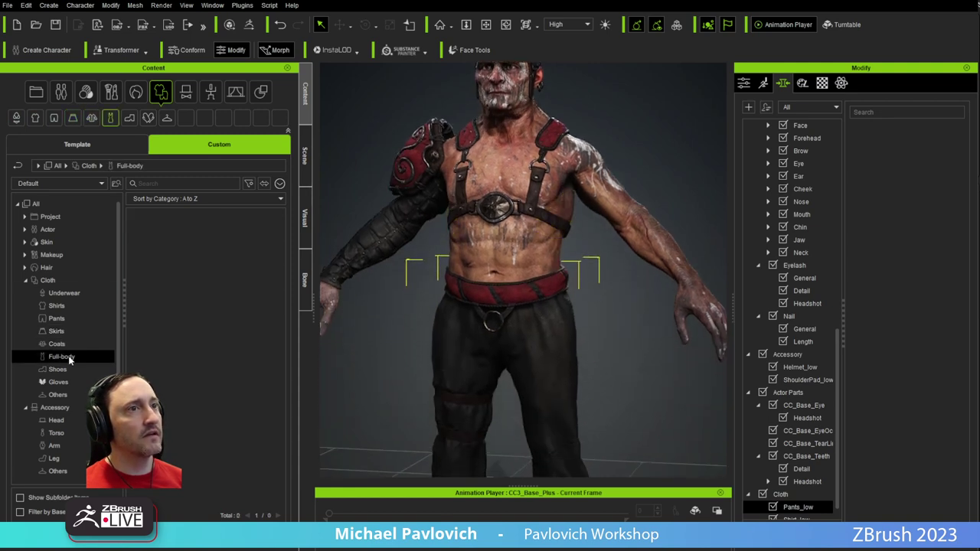
pyautogui.click(67, 369)
pyautogui.doubleClick(151, 240)
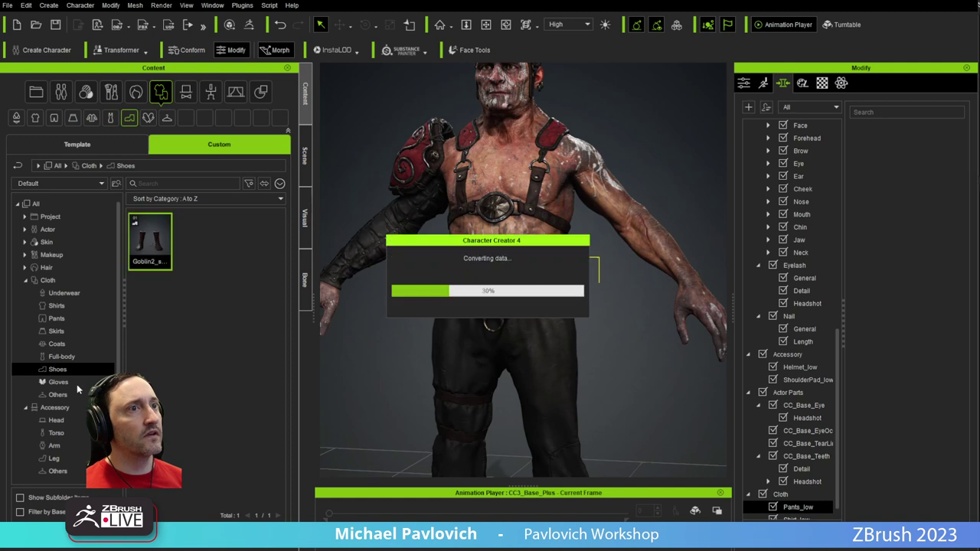
pyautogui.click(68, 383)
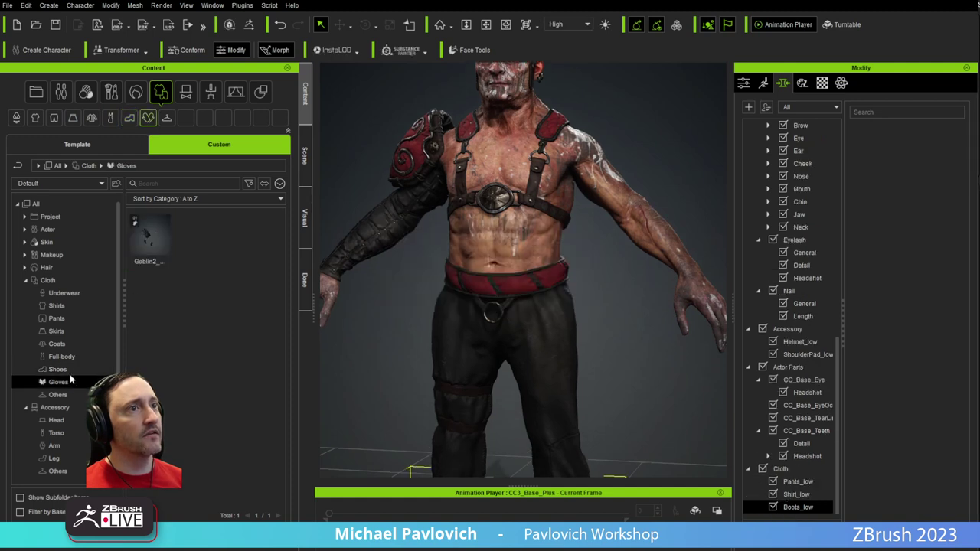
pyautogui.doubleClick(148, 240)
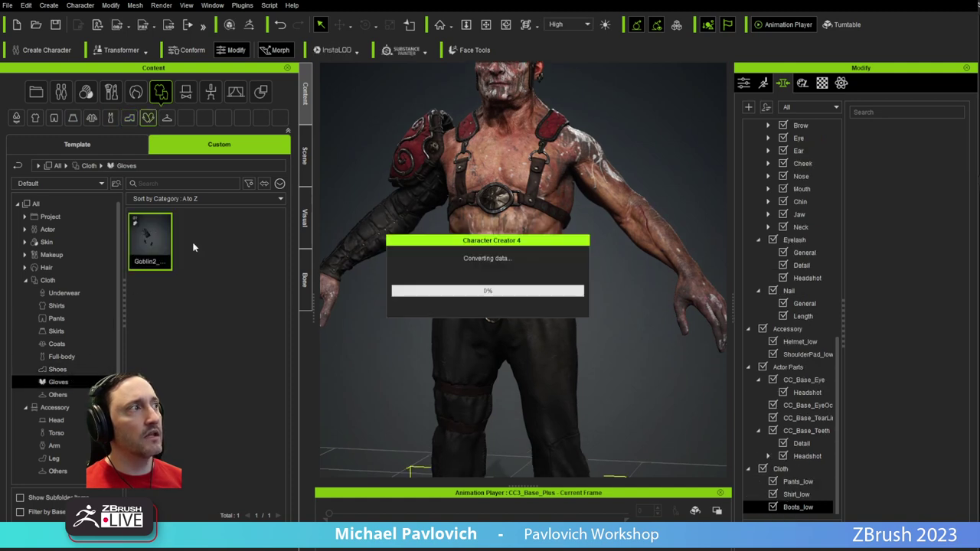
# Examine the troll's complete goblin outfit from all sides
pyautogui.click(58, 394)
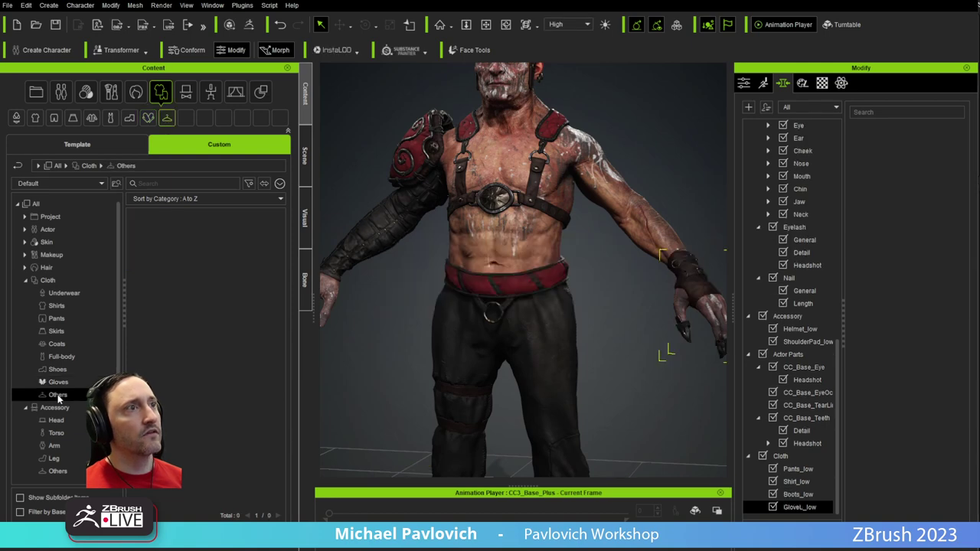
pyautogui.scroll(-5, 600, 282)
pyautogui.moveTo(601, 282); pyautogui.dragTo(30, 301, button='right')
pyautogui.moveTo(469, 252); pyautogui.dragTo(146, 271, button='middle')
pyautogui.moveTo(643, 279); pyautogui.dragTo(372, 279, button='right')
pyautogui.moveTo(373, 277); pyautogui.dragTo(674, 266, button='middle')
pyautogui.moveTo(608, 261); pyautogui.dragTo(689, 263, button='right')
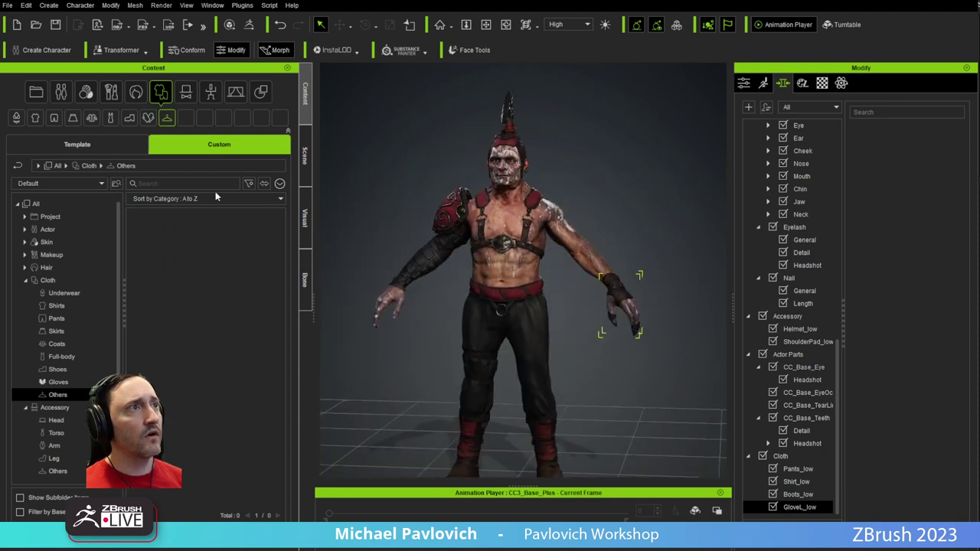
# Give the troll the Viking Axe from the Light Armor folder of the template accessories
pyautogui.click(44, 147)
pyautogui.scroll(-3, 69, 413)
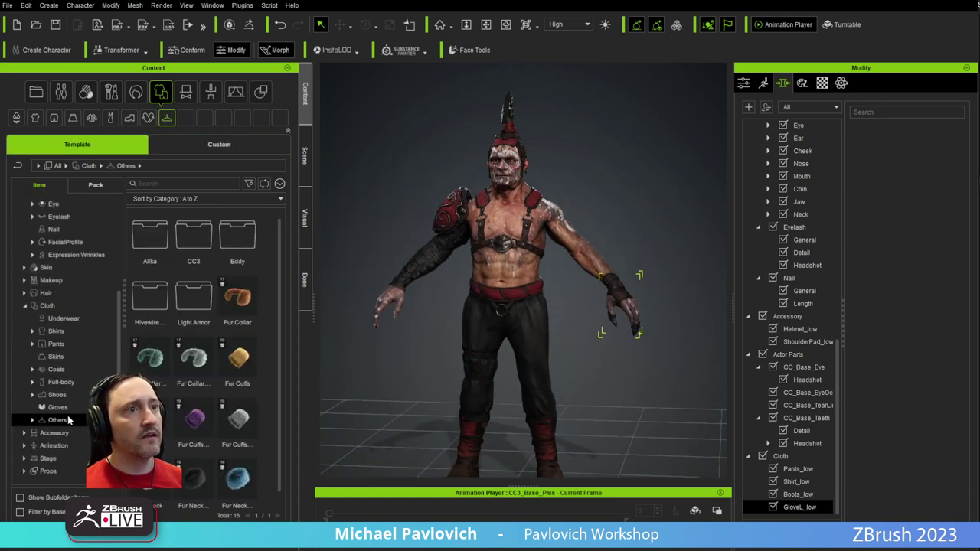
pyautogui.click(26, 433)
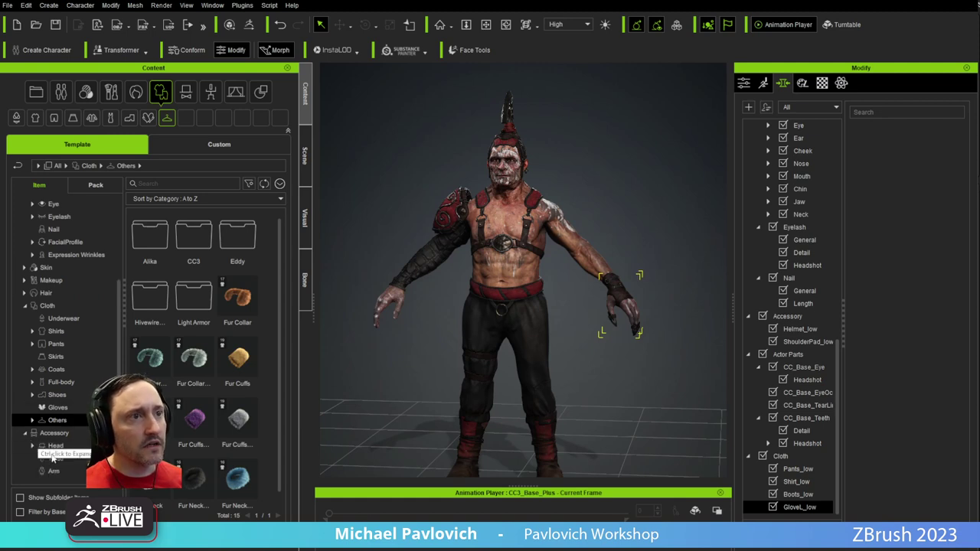
pyautogui.scroll(-1, 57, 456)
pyautogui.click(57, 456)
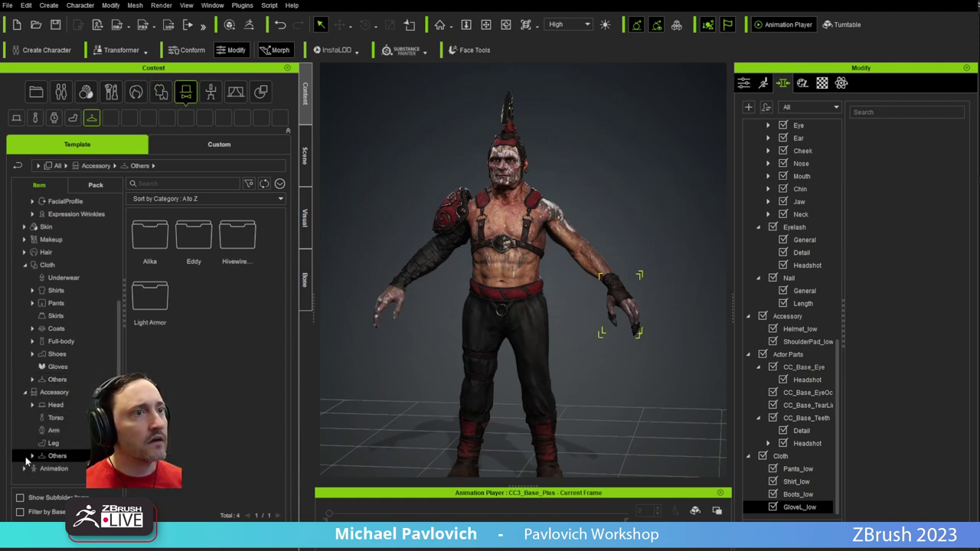
pyautogui.click(63, 468)
pyautogui.click(67, 467)
pyautogui.doubleClick(152, 241)
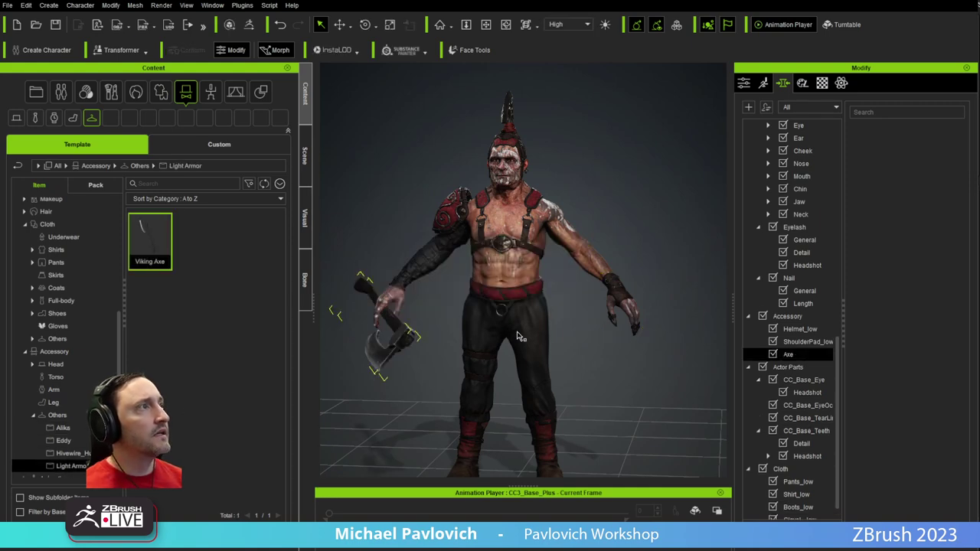
# Rotate the axe in the troll's right hand so the blade points forward along the grip
pyautogui.scroll(2, 516, 337)
pyautogui.moveTo(457, 280); pyautogui.dragTo(505, 321, button='right')
pyautogui.press('e')
pyautogui.moveTo(427, 326); pyautogui.dragTo(320, 284, button='right')
pyautogui.moveTo(320, 283); pyautogui.dragTo(364, 304)
pyautogui.press('w')
pyautogui.moveTo(364, 304)
pyautogui.mouseDown(button='right')
pyautogui.moveTo(381, 320)
pyautogui.moveTo(363, 326)
pyautogui.moveTo(352, 302)
pyautogui.mouseUp(button='right')
pyautogui.scroll(-2, 646, 234)
pyautogui.press('q')
pyautogui.moveTo(622, 246); pyautogui.dragTo(521, 197, button='right')
pyautogui.scroll(2, 536, 205)
pyautogui.moveTo(605, 201); pyautogui.dragTo(633, 197, button='right')
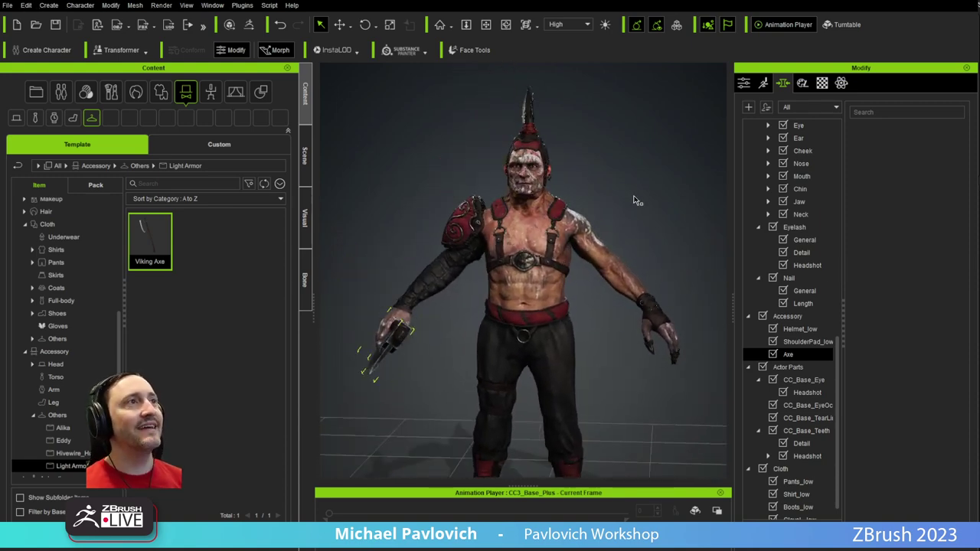
pyautogui.click(404, 51)
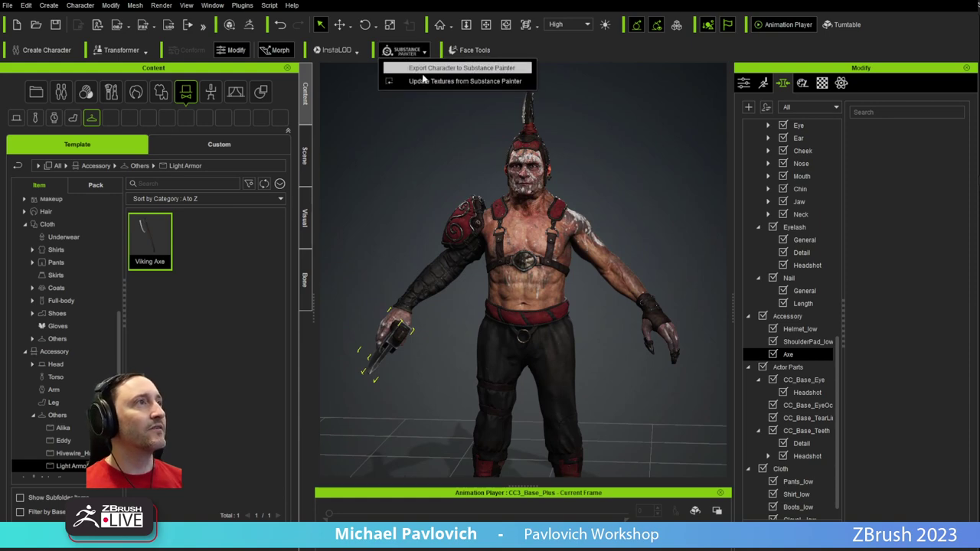
pyautogui.click(421, 79)
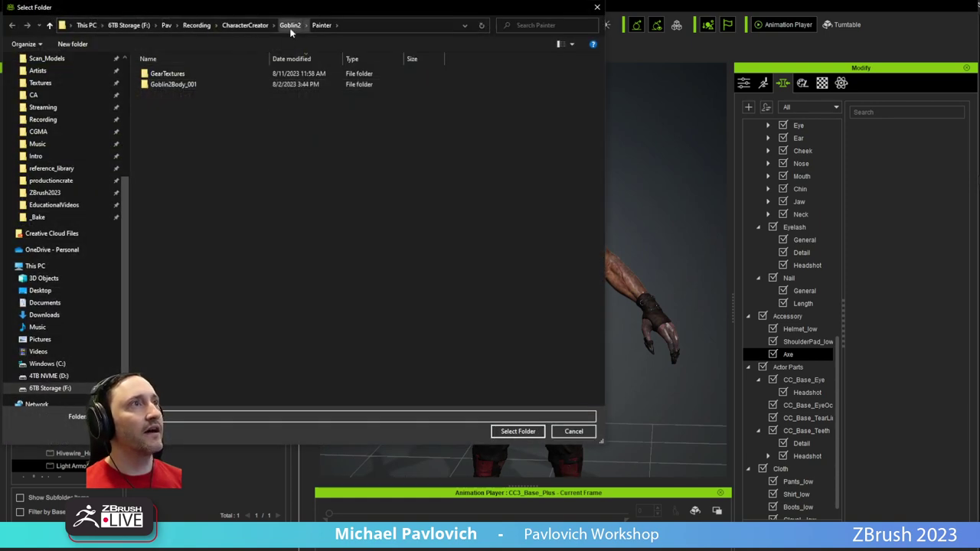
pyautogui.doubleClick(185, 84)
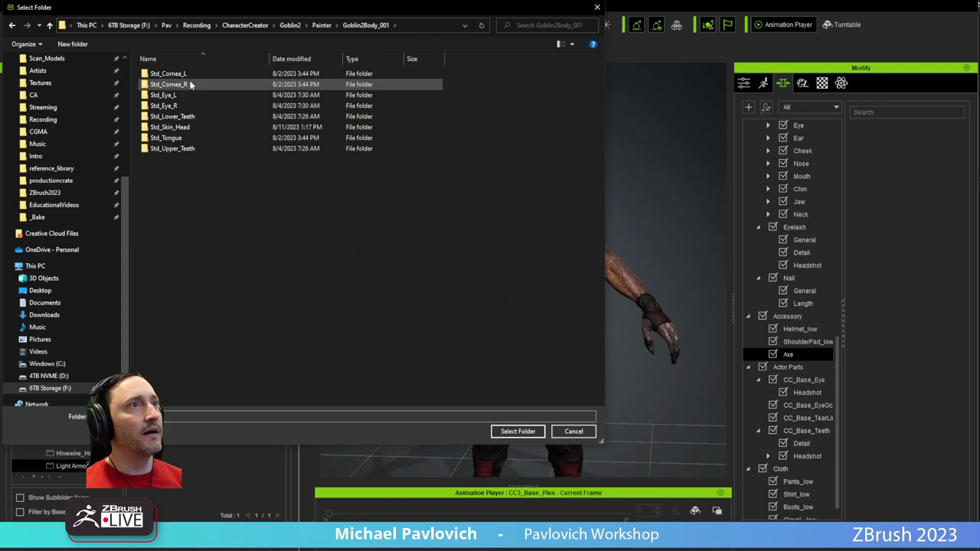
pyautogui.click(574, 432)
# Update the troll's body textures from Substance Painter using the Goblin2Body_001 folder
pyautogui.click(304, 138)
pyautogui.click(40, 233)
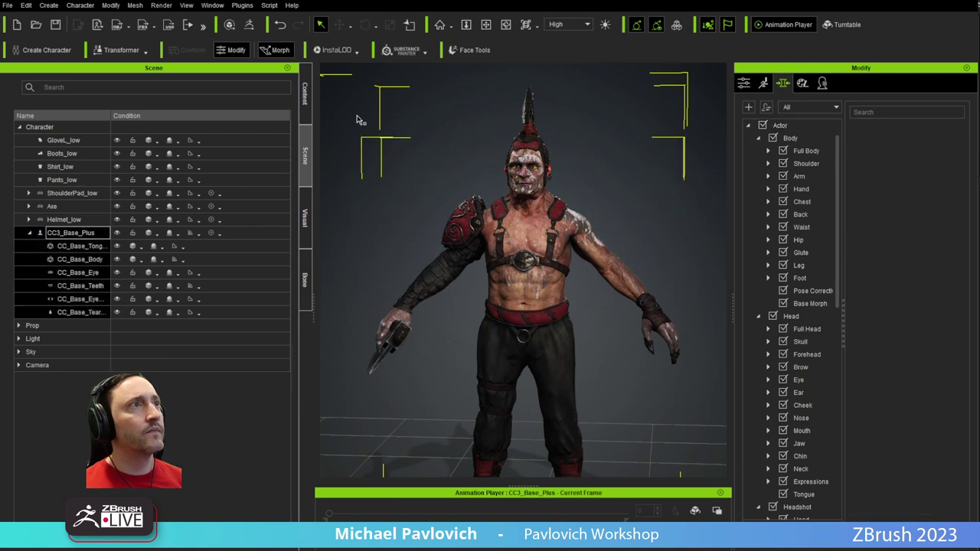
pyautogui.click(403, 50)
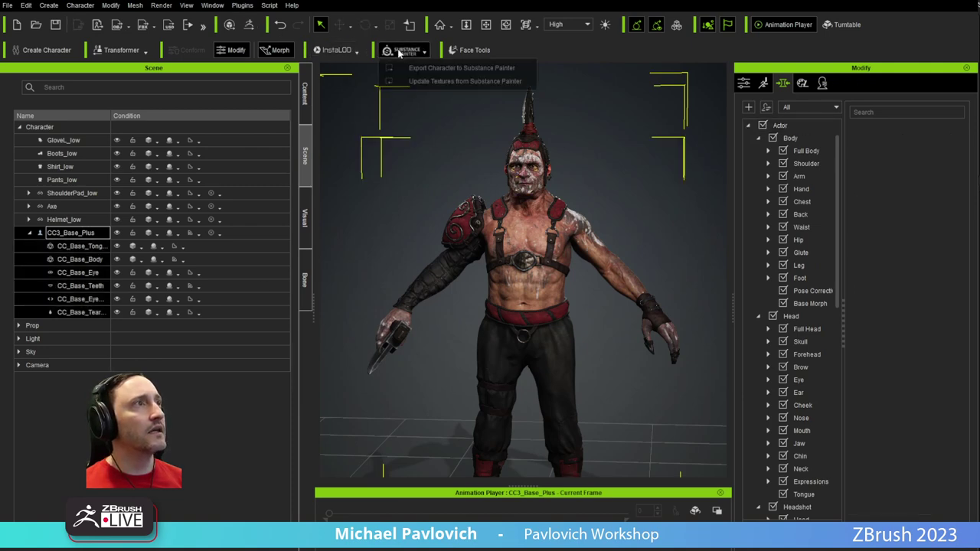
pyautogui.click(415, 78)
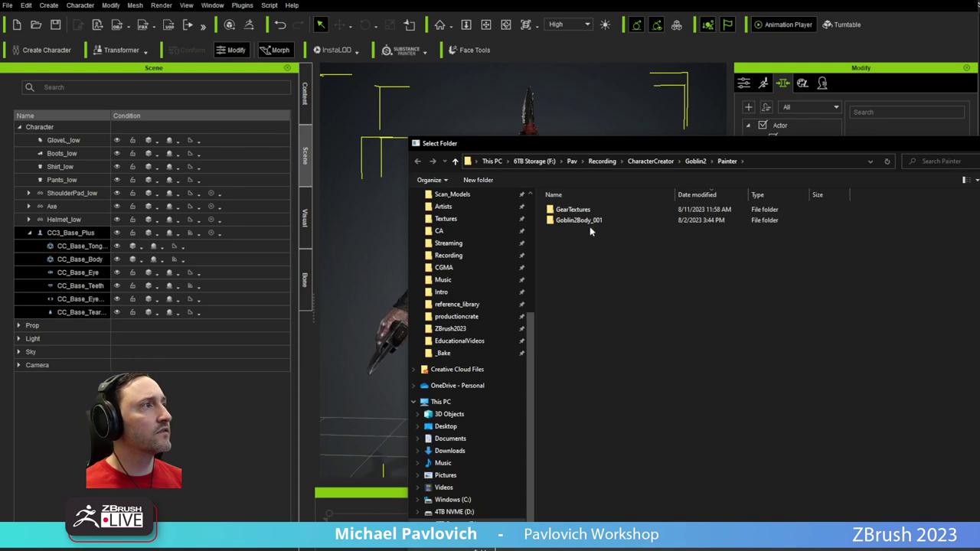
pyautogui.doubleClick(578, 220)
pyautogui.press('Return')
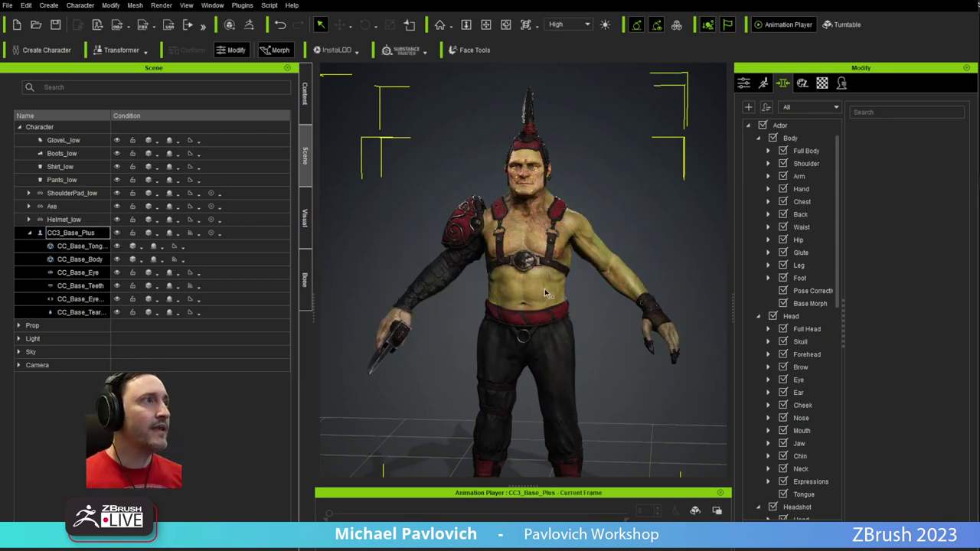
# Inspect the troll's goblin skin up close and play the Climbing_A_Rope2 performance on the character
pyautogui.scroll(8, 529, 205)
pyautogui.moveTo(529, 205); pyautogui.dragTo(574, 244, button='middle')
pyautogui.scroll(4, 528, 256)
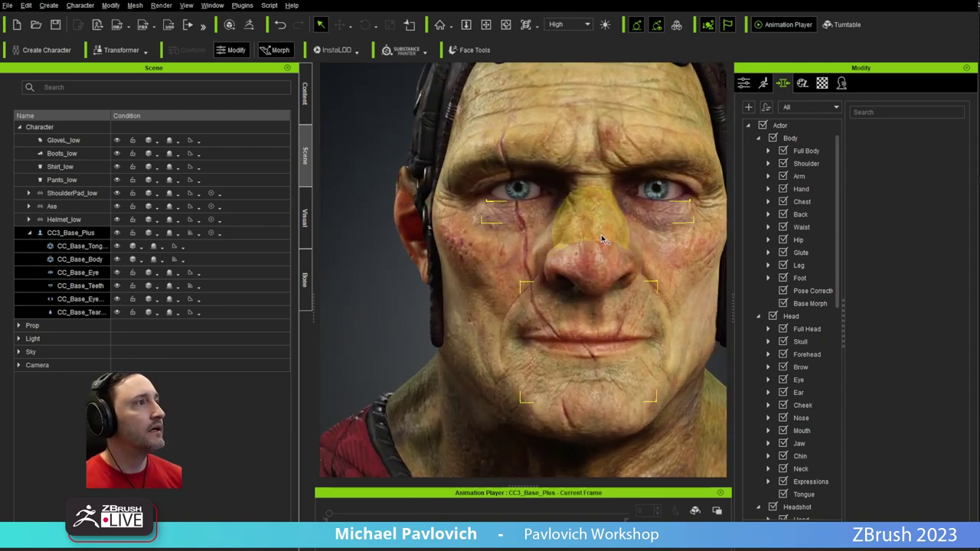
pyautogui.keyDown('alt'); pyautogui.moveTo(603, 238); pyautogui.dragTo(610, 308, button='right'); pyautogui.keyUp('alt')
pyautogui.scroll(-10, 611, 308)
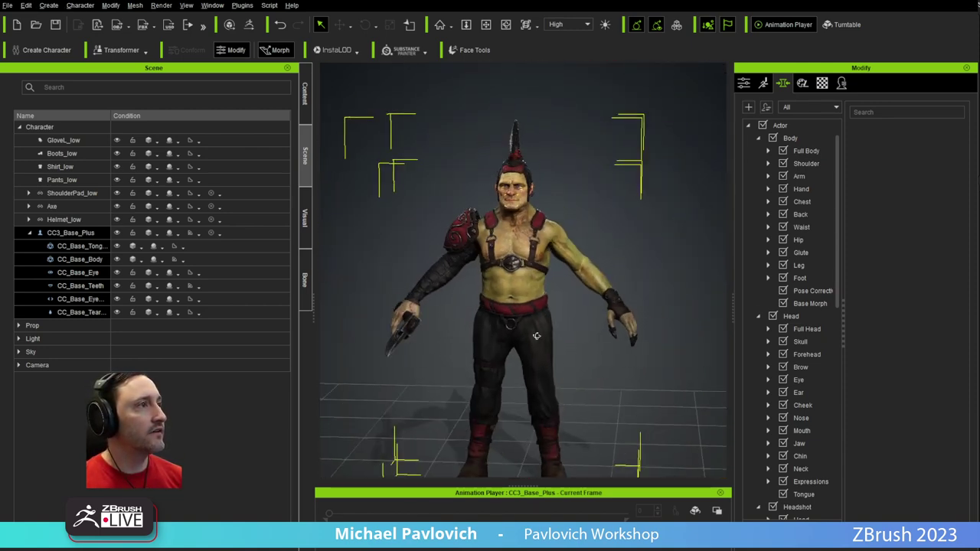
pyautogui.rightClick(605, 520)
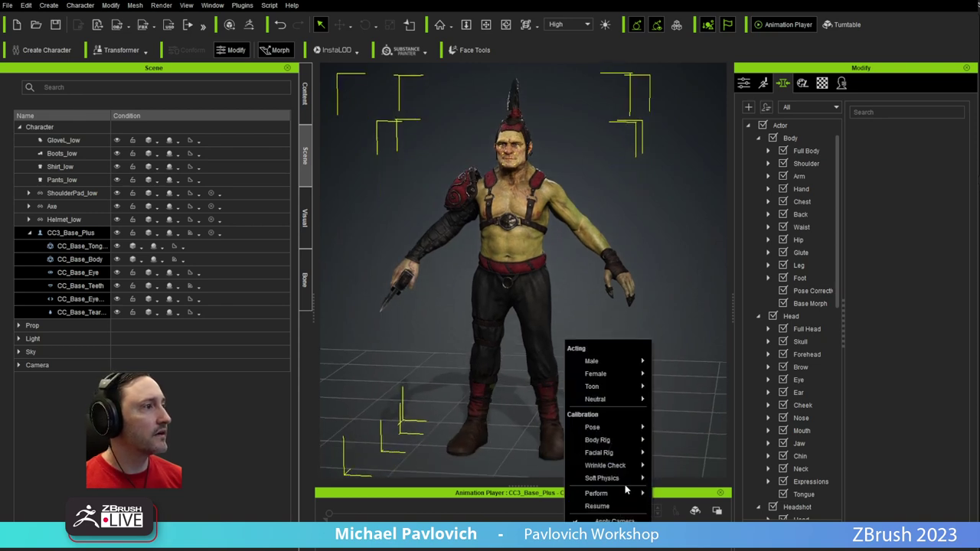
pyautogui.moveTo(626, 495)
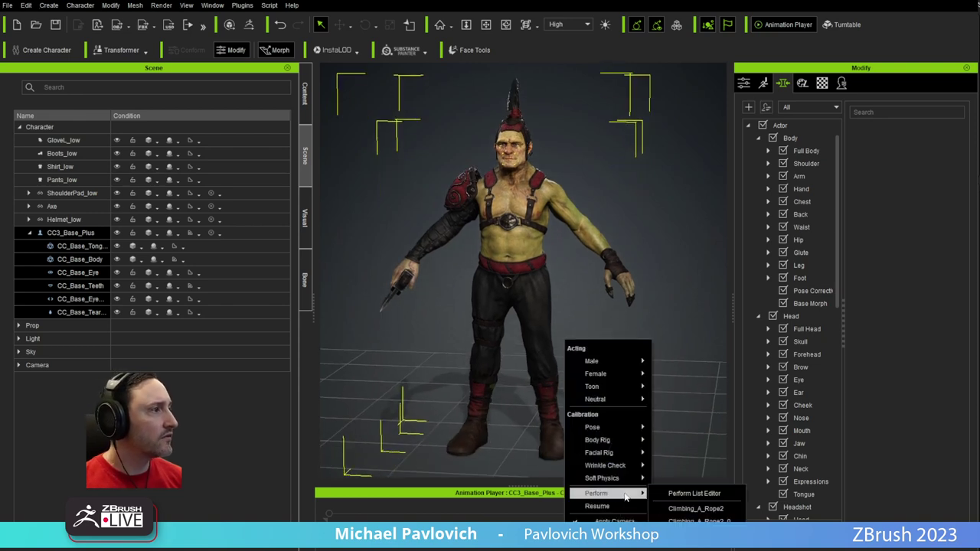
pyautogui.click(683, 508)
pyautogui.moveTo(521, 305); pyautogui.dragTo(375, 337, button='right')
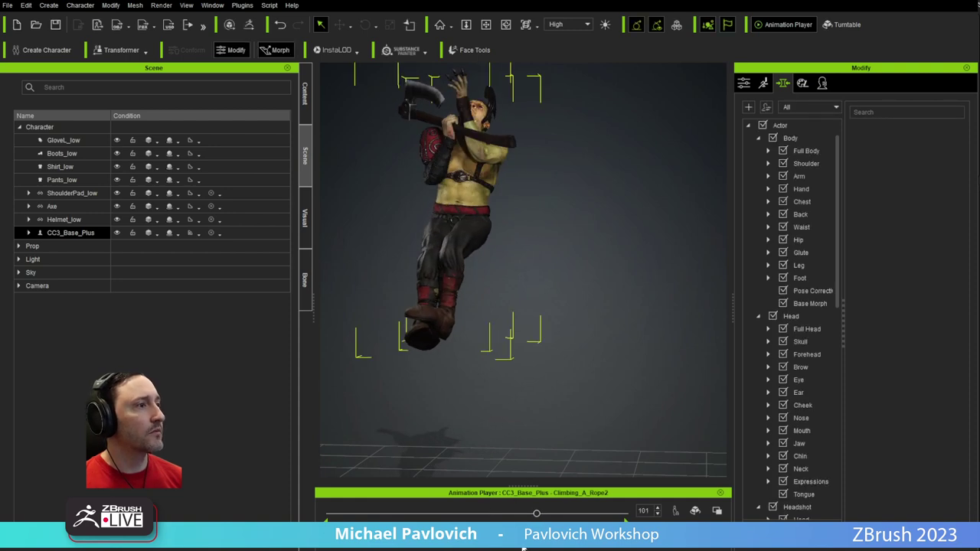
# Play the male Walk_M motion on the troll and pause it partway to check the boots and pants from the side
pyautogui.rightClick(565, 343)
pyautogui.moveTo(603, 499)
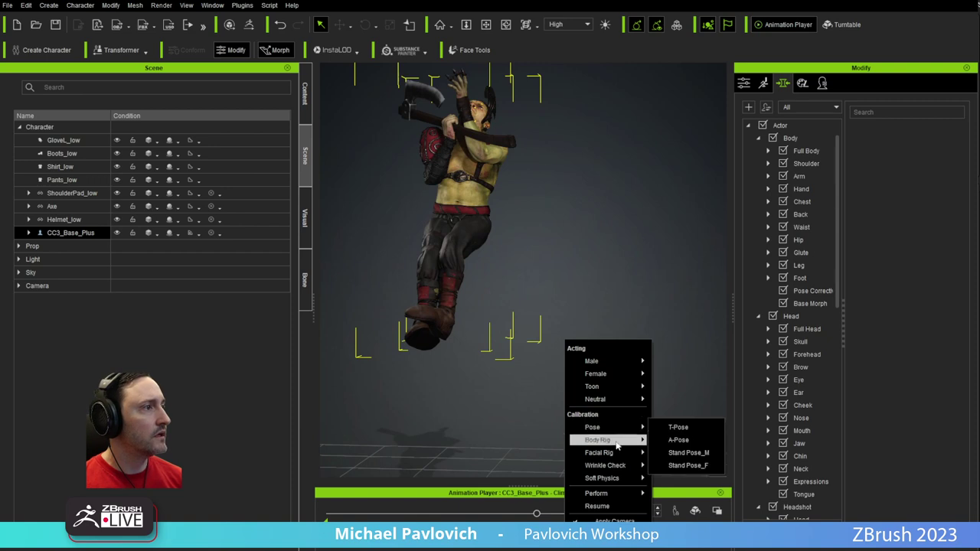
pyautogui.moveTo(620, 444)
pyautogui.moveTo(614, 479)
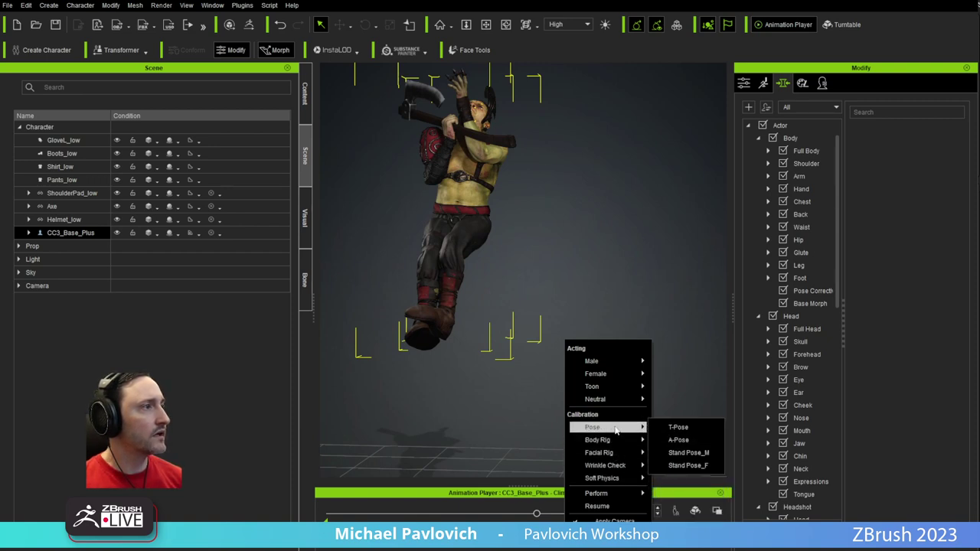
pyautogui.moveTo(605, 362)
pyautogui.click(679, 398)
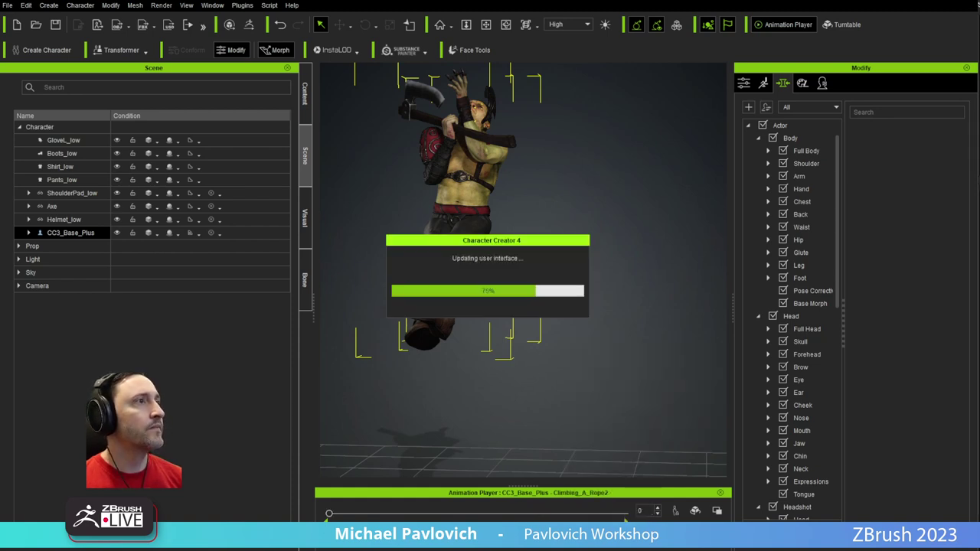
pyautogui.moveTo(571, 422); pyautogui.dragTo(145, 375, button='right')
pyautogui.moveTo(516, 365); pyautogui.dragTo(297, 354, button='right')
pyautogui.moveTo(363, 352); pyautogui.dragTo(731, 343, button='right')
pyautogui.scroll(5, 582, 325)
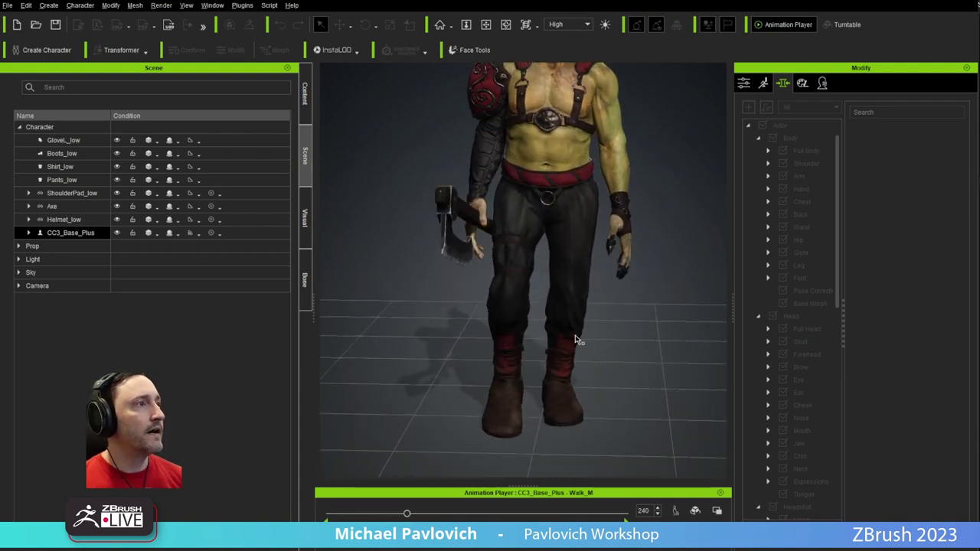
pyautogui.click(429, 530)
pyautogui.moveTo(528, 383); pyautogui.dragTo(575, 356, button='right')
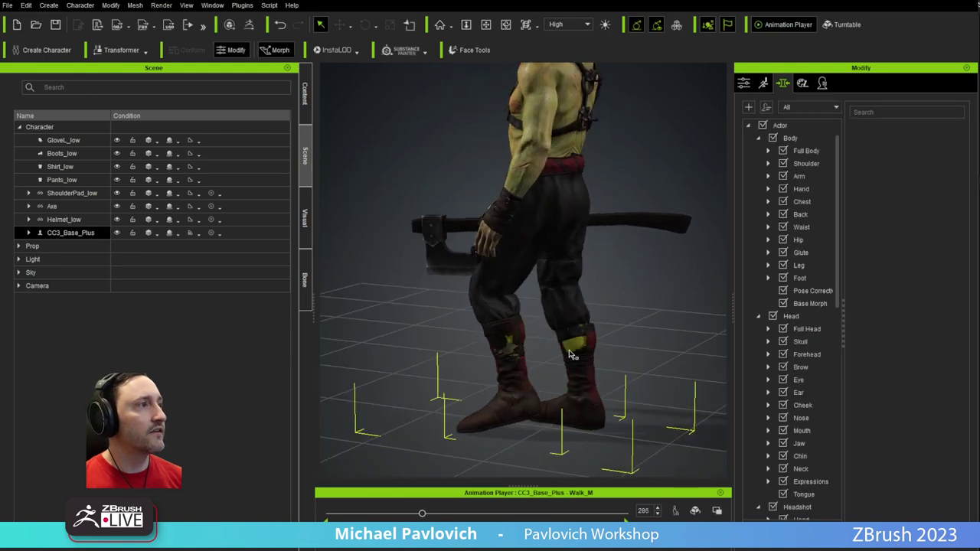
# Return the troll to the A-Pose calibration pose
pyautogui.rightClick(565, 341)
pyautogui.moveTo(605, 425)
pyautogui.click(666, 444)
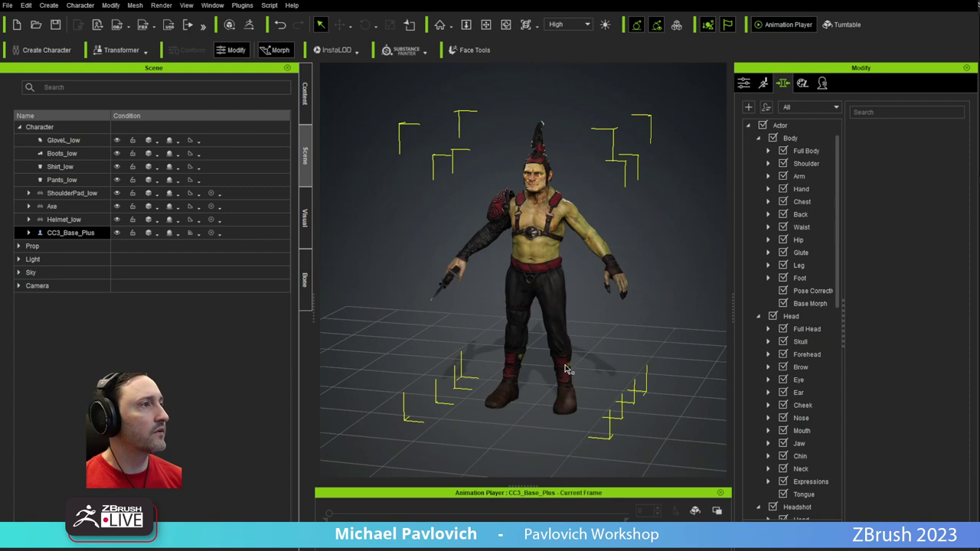
# Move Boots_low below Pants_low, to the end of the outfit list in the Cloth Layer Settings
pyautogui.click(567, 369)
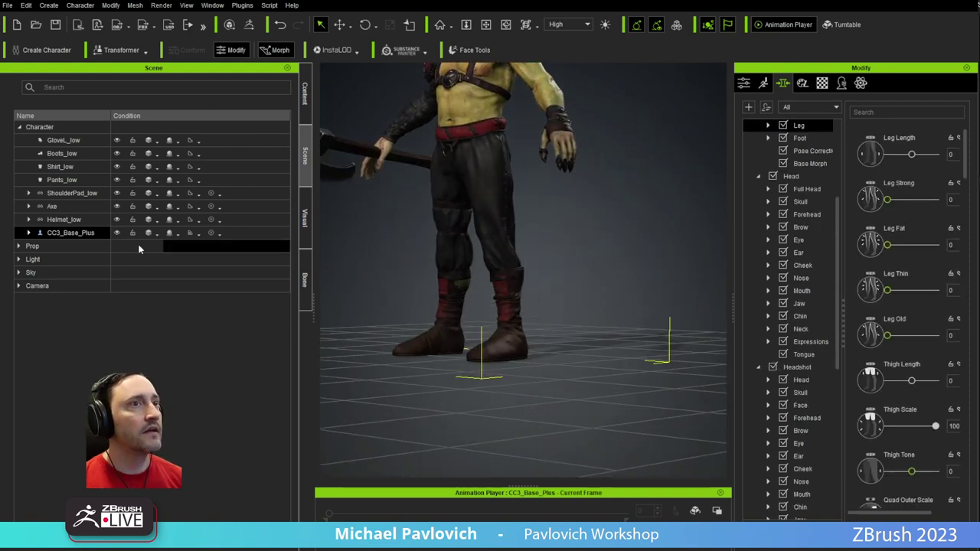
pyautogui.click(61, 155)
pyautogui.click(743, 83)
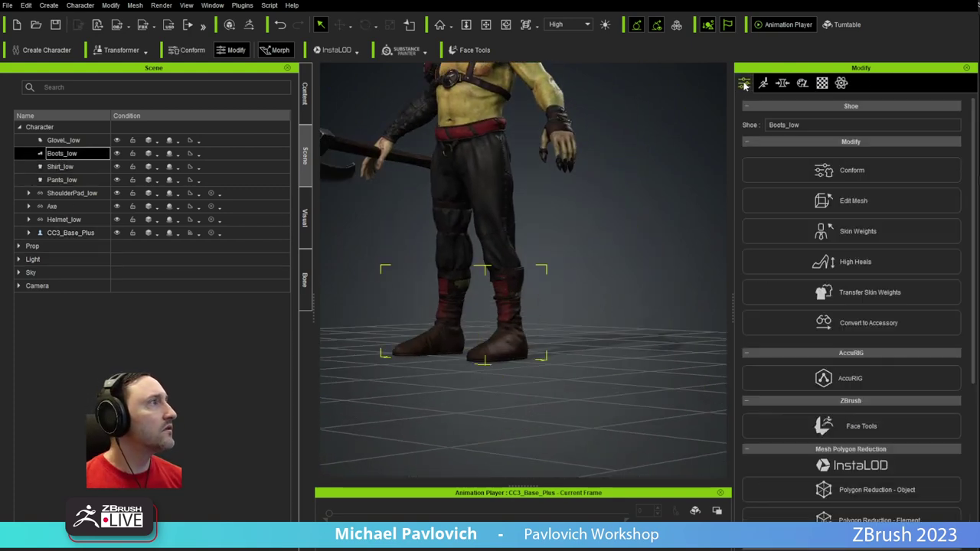
pyautogui.click(850, 171)
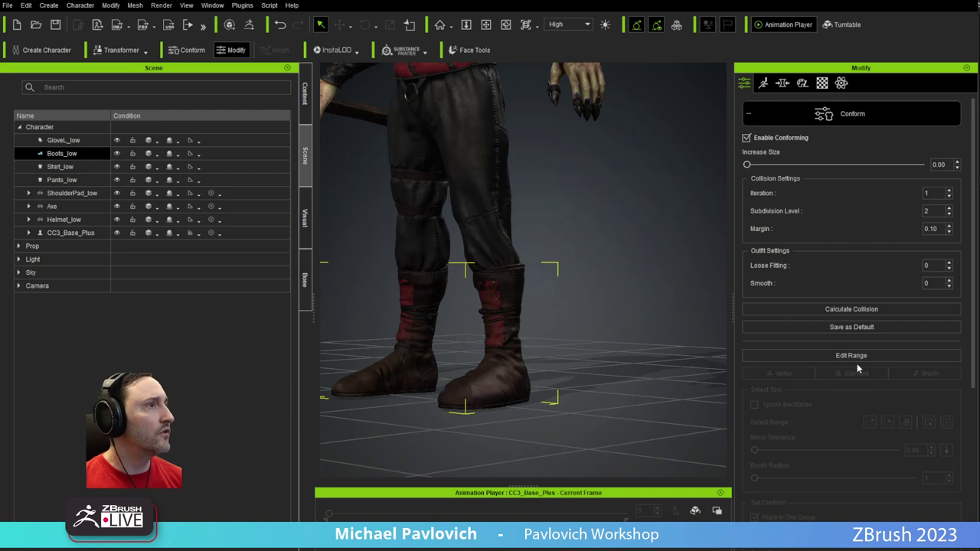
pyautogui.scroll(-5, 892, 370)
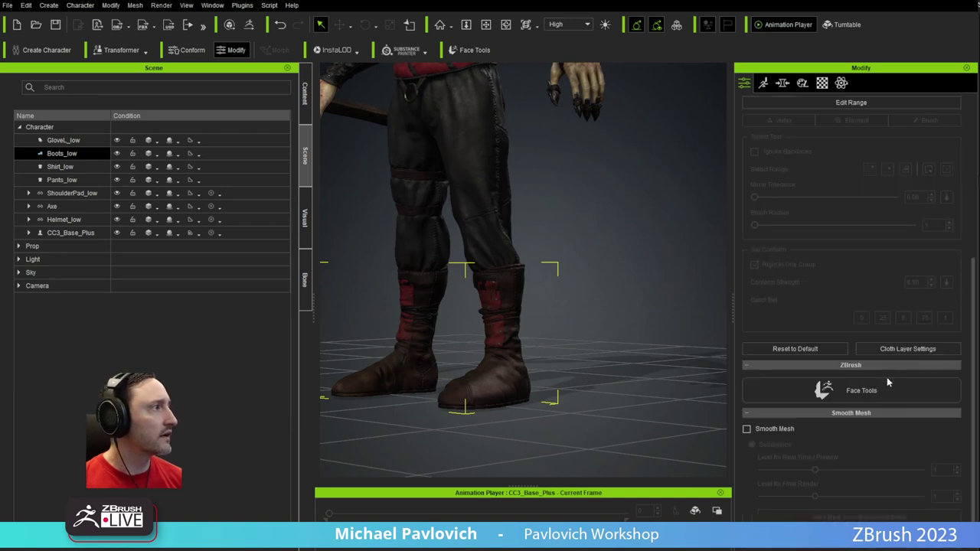
pyautogui.click(900, 351)
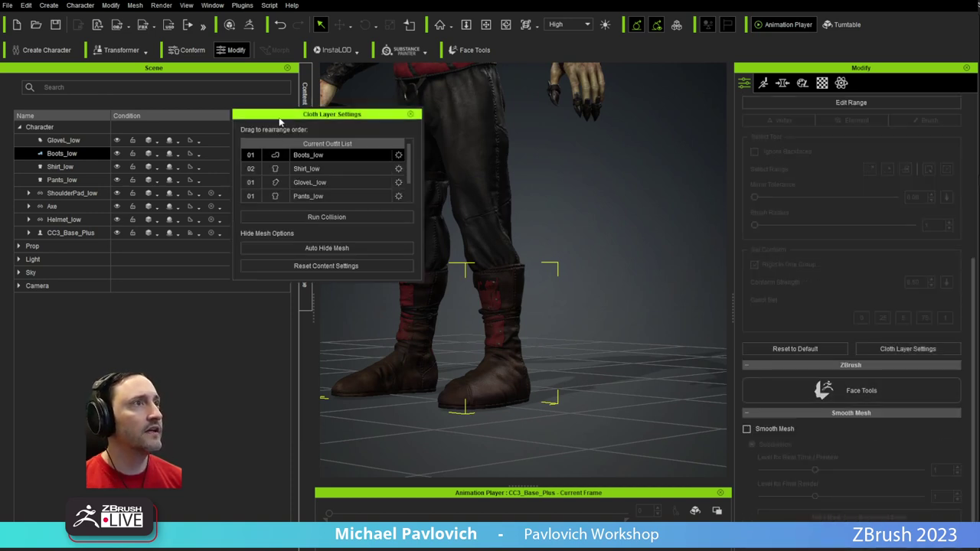
pyautogui.moveTo(280, 121); pyautogui.dragTo(134, 162)
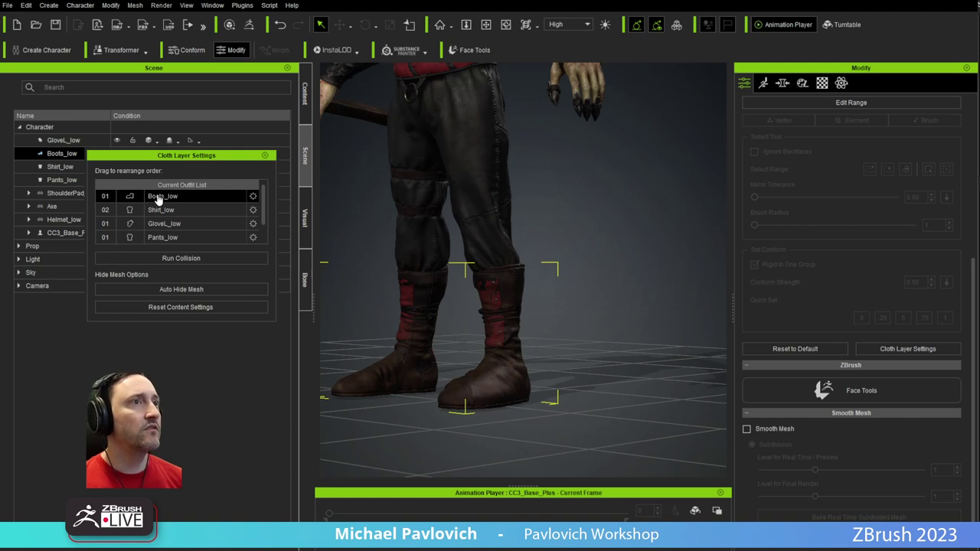
pyautogui.moveTo(158, 199); pyautogui.dragTo(163, 243)
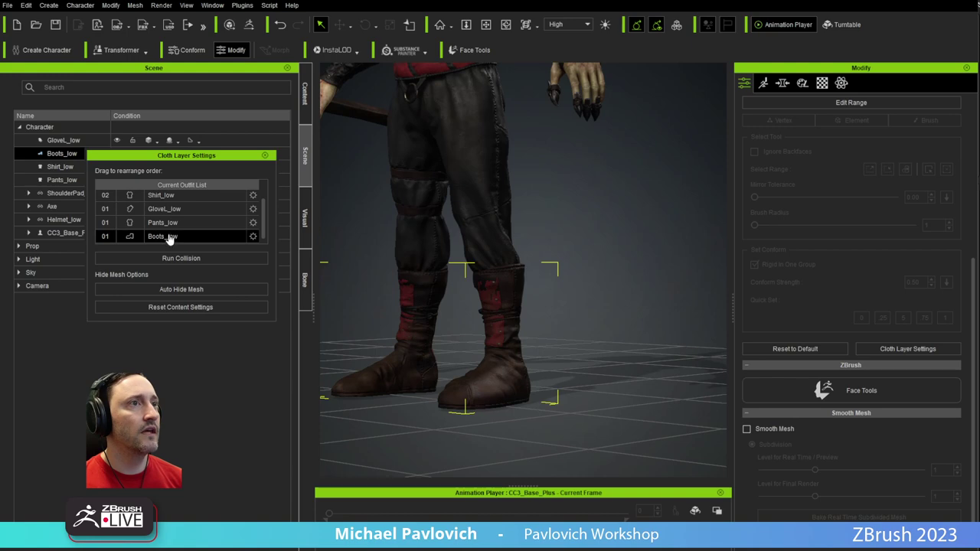
# Check how the pants and the complete outfit fit the troll, and close the Cloth Layer Settings
pyautogui.click(172, 224)
pyautogui.press('f')
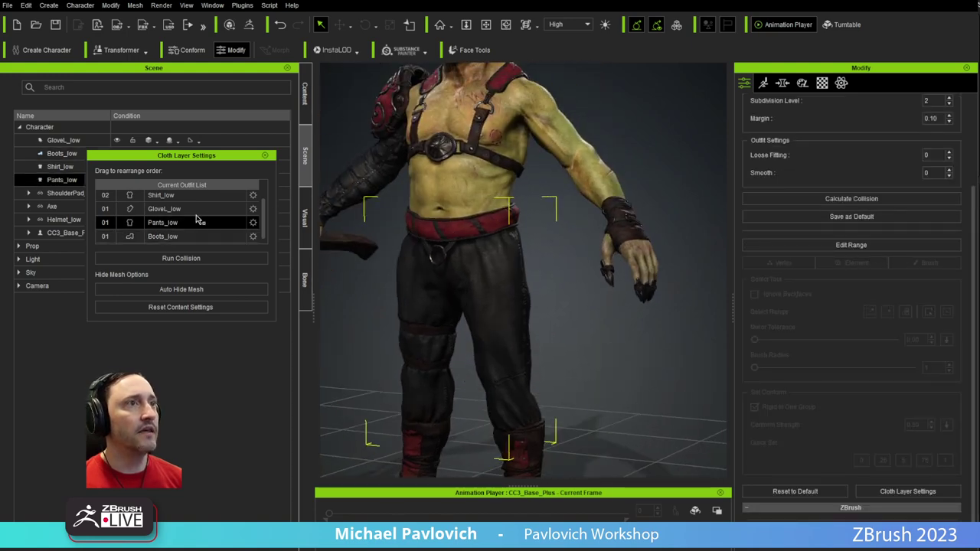
pyautogui.moveTo(196, 218); pyautogui.dragTo(191, 219)
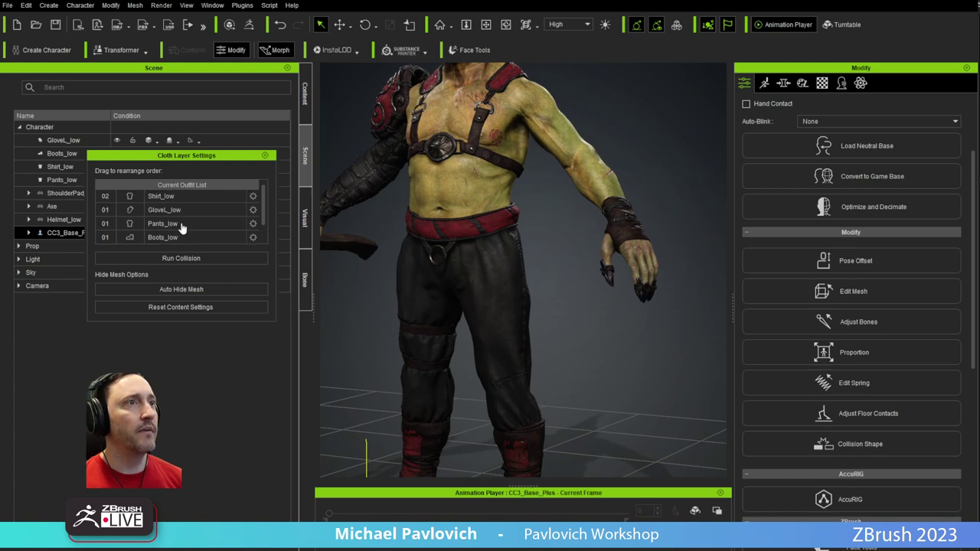
pyautogui.press('f')
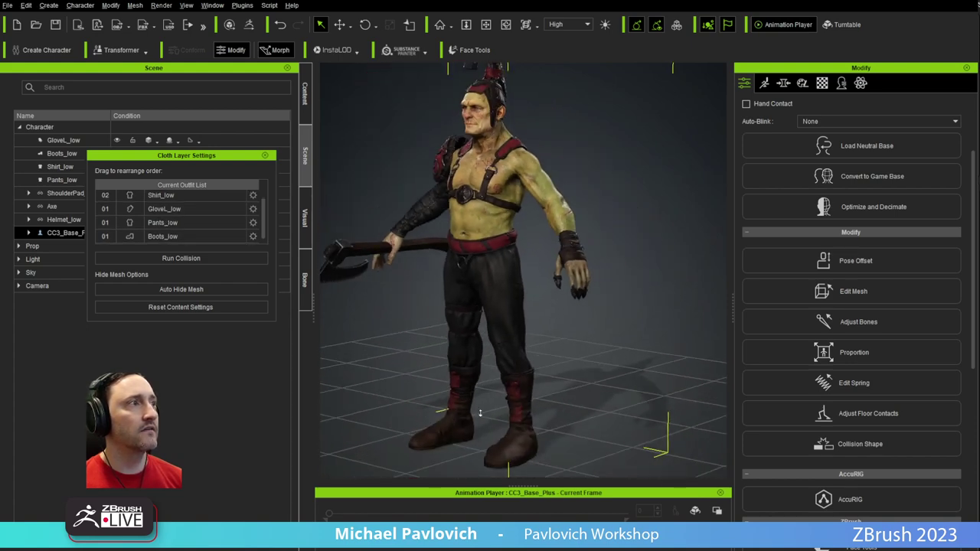
pyautogui.moveTo(495, 314); pyautogui.dragTo(364, 265, button='right')
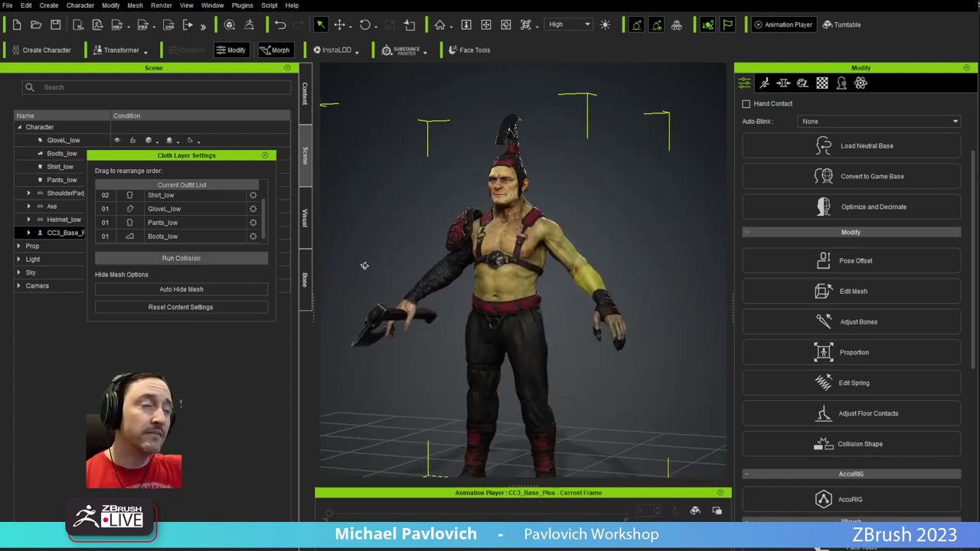
pyautogui.click(266, 157)
# Scale the axe to about 158.7 on all axes and reposition it in the troll's right hand
pyautogui.click(305, 94)
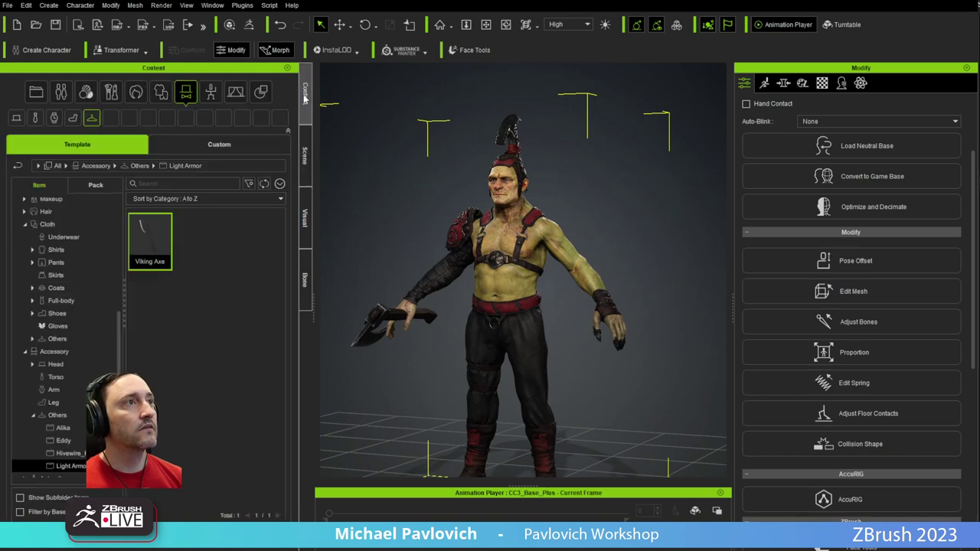
pyautogui.moveTo(414, 226); pyautogui.dragTo(520, 338, button='right')
pyautogui.scroll(-3, 439, 304)
pyautogui.click(468, 322)
pyautogui.press('e')
pyautogui.press('r')
pyautogui.moveTo(420, 327); pyautogui.dragTo(359, 274)
pyautogui.press('w')
pyautogui.moveTo(412, 320); pyautogui.dragTo(445, 321, button='right')
pyautogui.moveTo(401, 307); pyautogui.dragTo(418, 321)
pyautogui.moveTo(444, 318); pyautogui.dragTo(400, 322, button='right')
pyautogui.press('q')
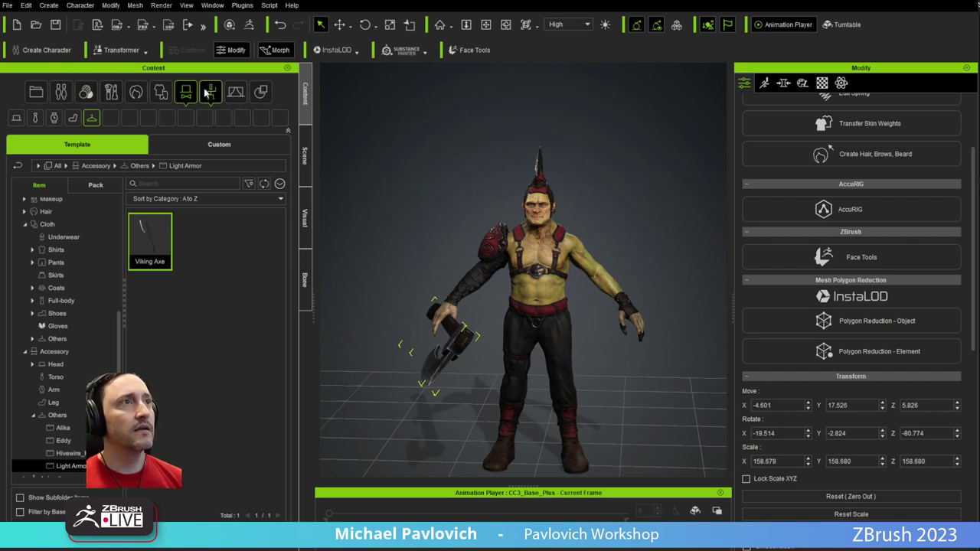
# Open the Single Handed folder of Studio Mocap-Hero Motion in the template motion library
pyautogui.click(210, 92)
pyautogui.click(24, 471)
pyautogui.scroll(-2, 28, 468)
pyautogui.scroll(-1, 60, 457)
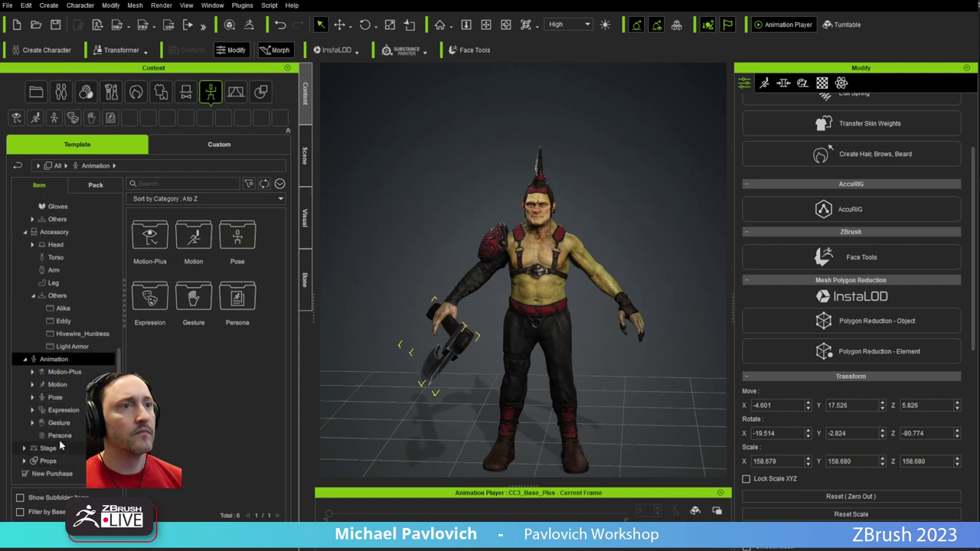
pyautogui.click(60, 384)
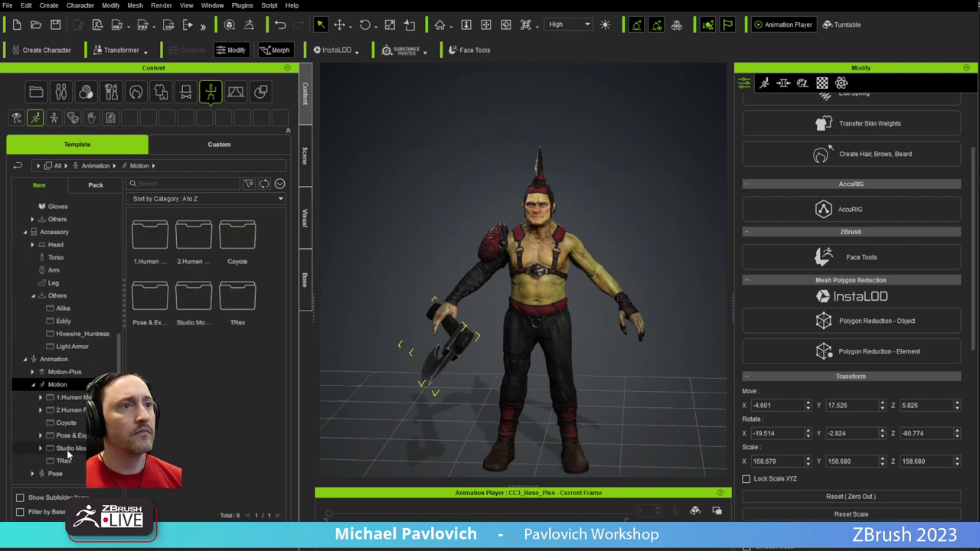
pyautogui.click(67, 449)
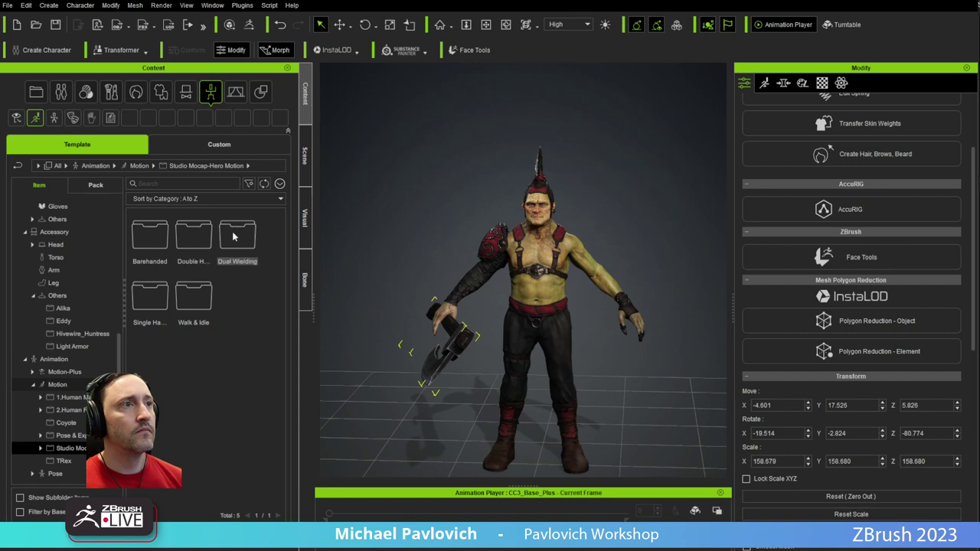
pyautogui.doubleClick(149, 304)
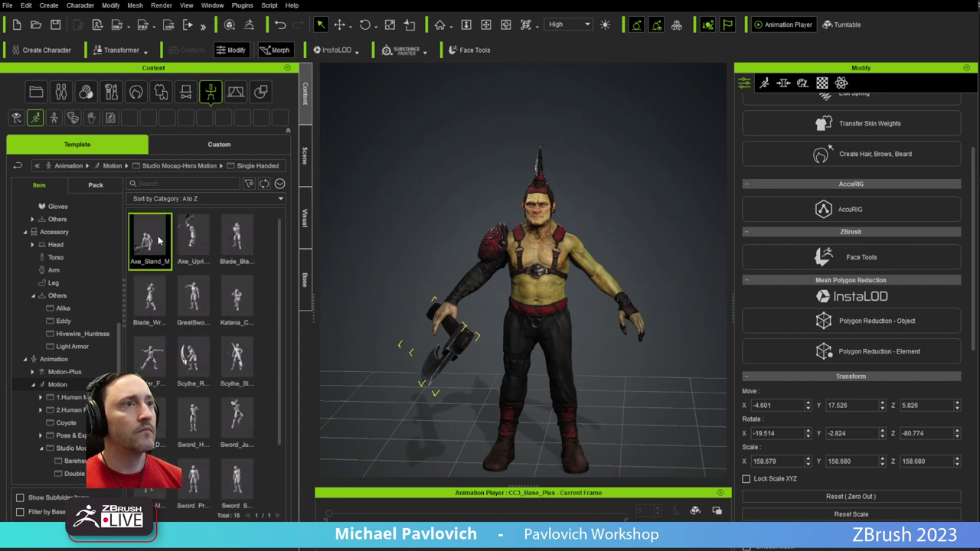
# Apply the Axe_Stand_M motion to the CC3_Base_Plus character
pyautogui.doubleClick(157, 238)
pyautogui.click(546, 297)
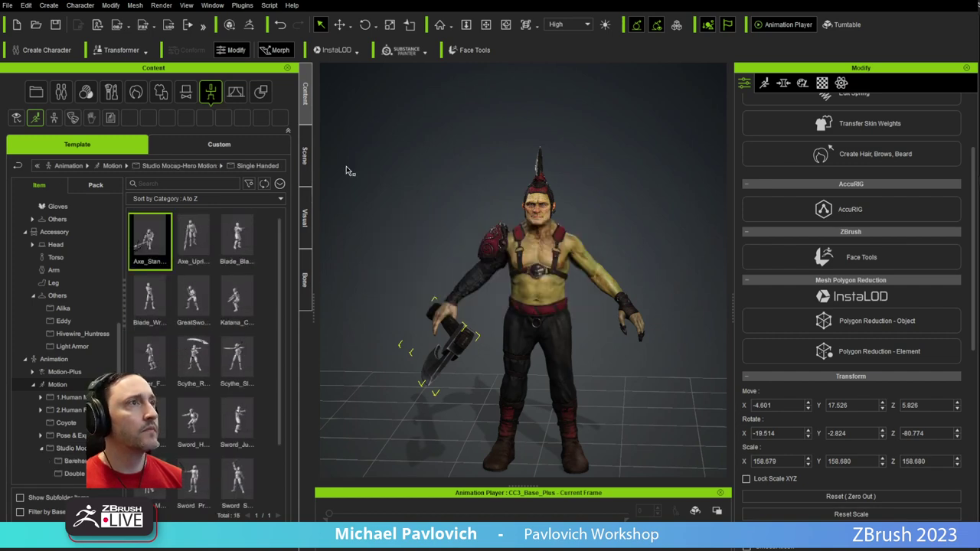
pyautogui.click(306, 153)
pyautogui.click(71, 232)
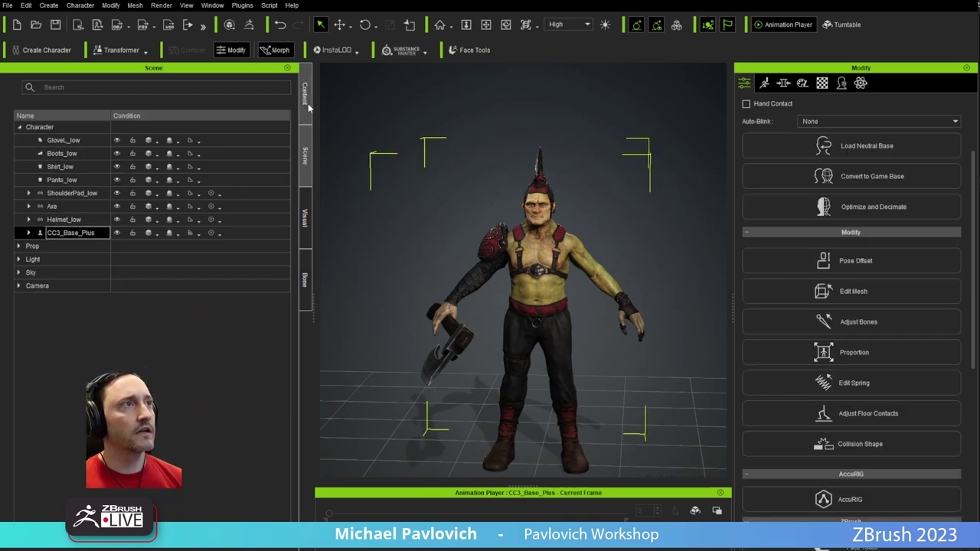
pyautogui.click(305, 93)
pyautogui.doubleClick(155, 256)
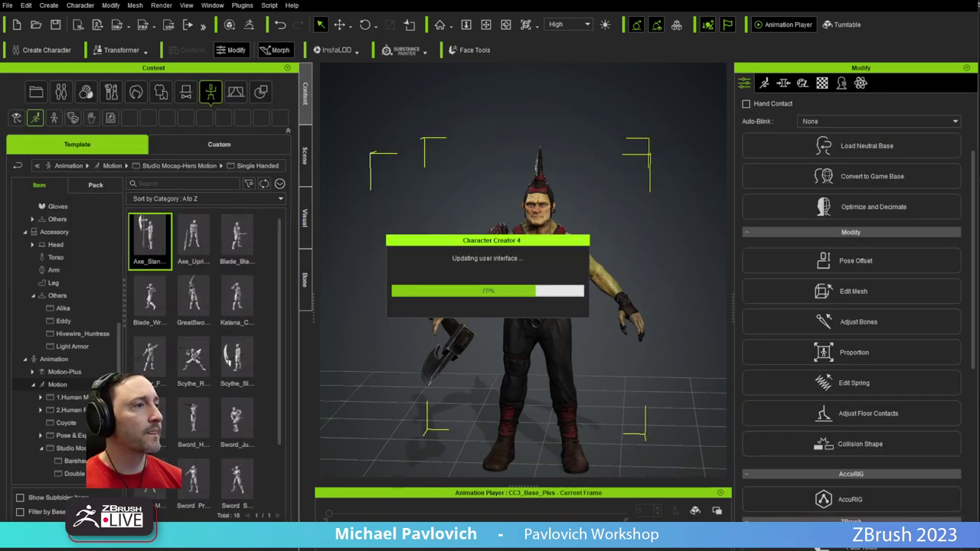
# Preview the applied motion, and move and rotate the axe so it stands upright in the troll's right hand
pyautogui.press('space')
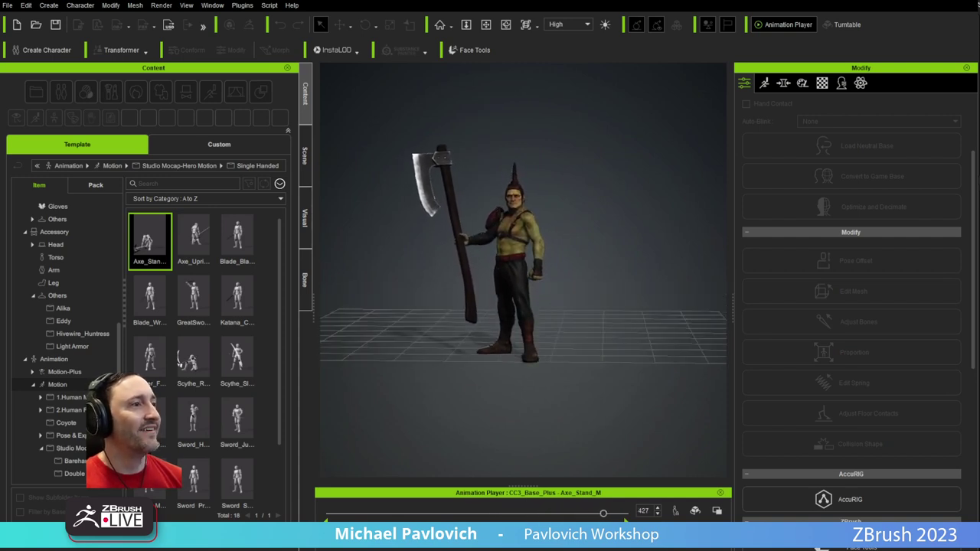
pyautogui.click(457, 253)
pyautogui.press('w')
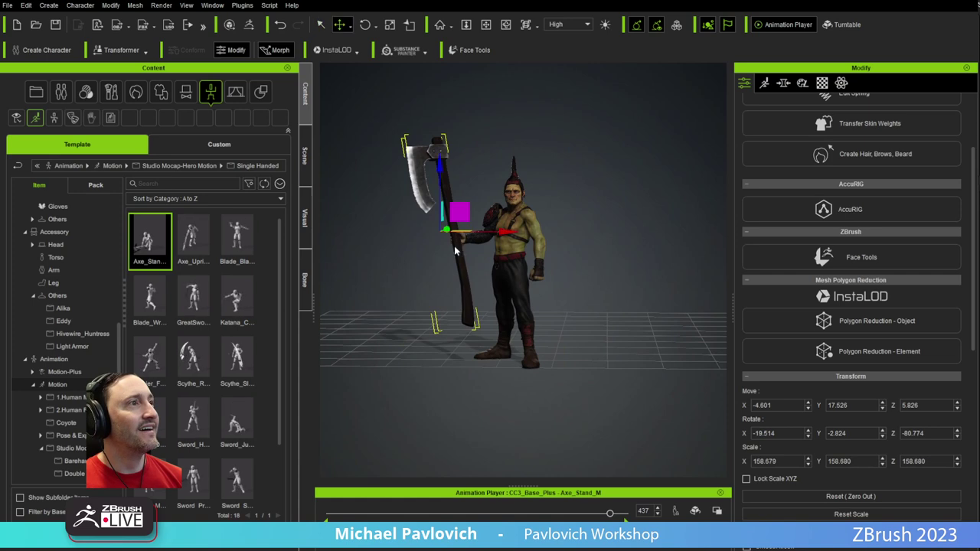
pyautogui.moveTo(444, 165); pyautogui.dragTo(464, 244)
pyautogui.press('e')
pyautogui.press('w')
pyautogui.moveTo(551, 246); pyautogui.dragTo(754, 250, button='right')
pyautogui.press('e')
pyautogui.moveTo(469, 211); pyautogui.dragTo(482, 217)
pyautogui.press('w')
pyautogui.moveTo(496, 224); pyautogui.dragTo(387, 277, button='right')
# Scale the axe to about 143.5 on all axes and fine-tune its position in the right hand
pyautogui.press('e')
pyautogui.press('r')
pyautogui.moveTo(442, 266); pyautogui.dragTo(391, 275)
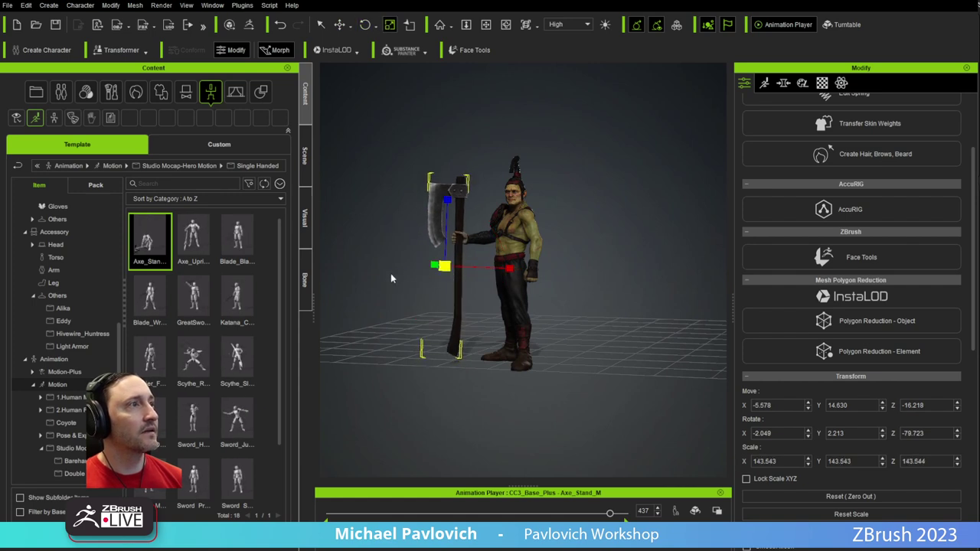
pyautogui.press('w')
pyautogui.moveTo(464, 245); pyautogui.dragTo(464, 253)
pyautogui.moveTo(464, 253); pyautogui.dragTo(540, 280, button='right')
pyautogui.press('q')
# Play back the Axe_Stand_M motion and check how the axe sits in the hand from different angles
pyautogui.press('space')
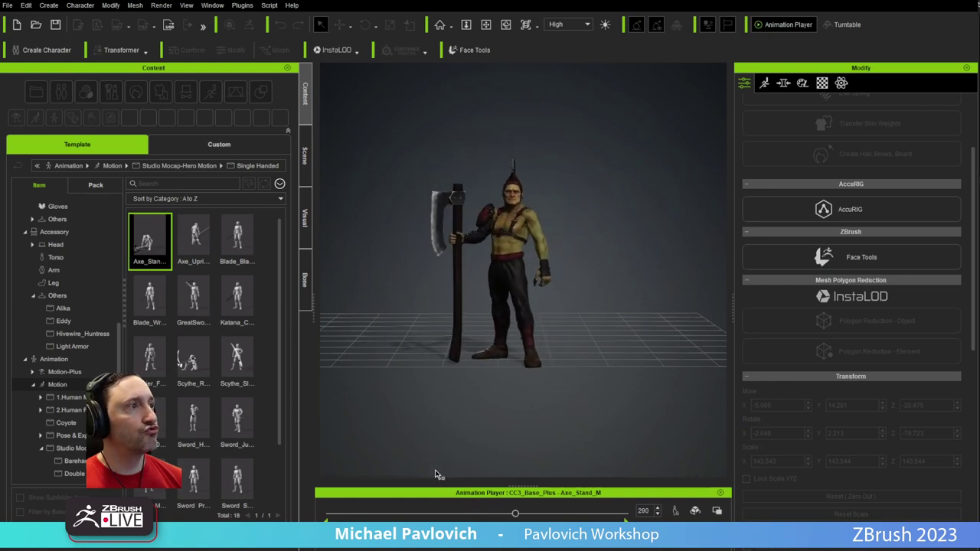
pyautogui.press('space')
pyautogui.moveTo(306, 368); pyautogui.dragTo(496, 268, button='right')
pyautogui.scroll(2, 488, 234)
pyautogui.moveTo(486, 233); pyautogui.dragTo(607, 221, button='right')
pyautogui.click(649, 210)
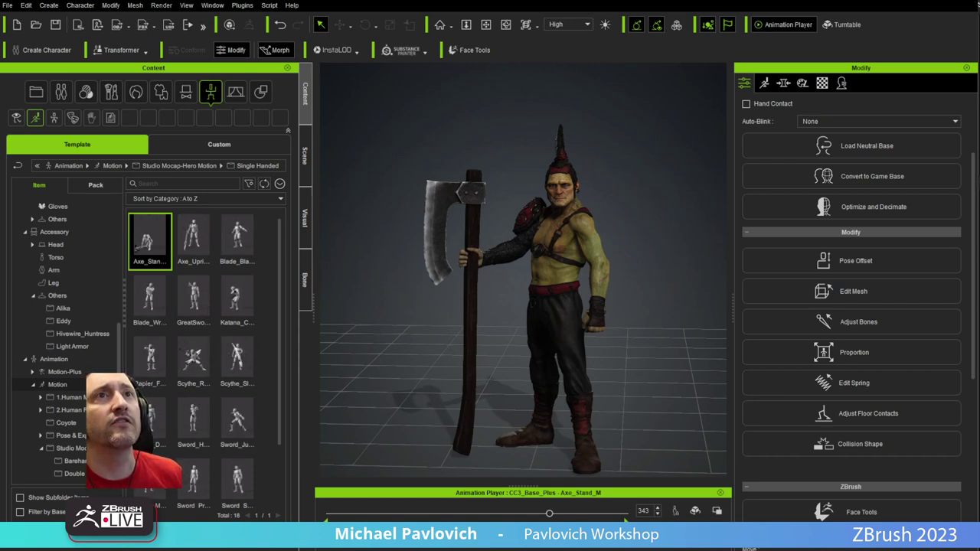
# Play the Dramatic_Male wrinkle check on the troll's face
pyautogui.rightClick(565, 340)
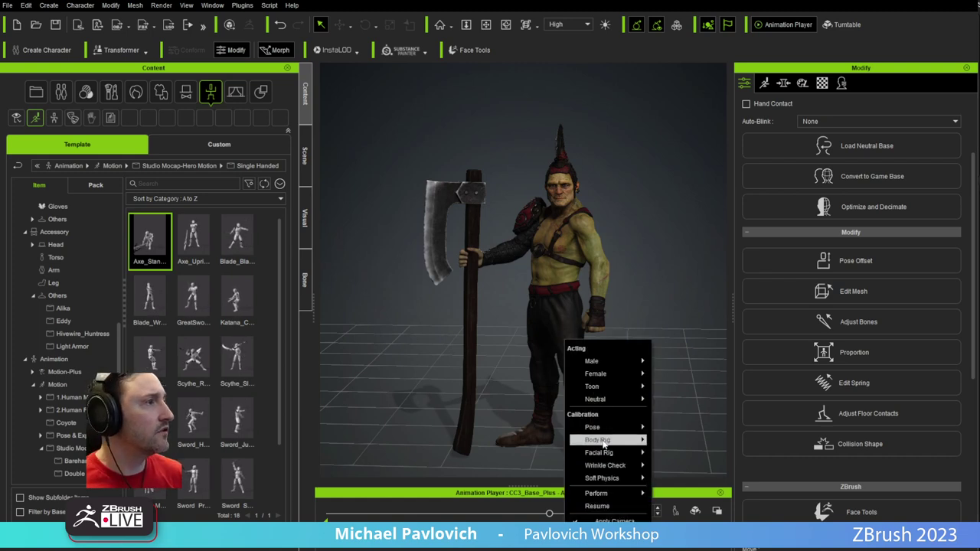
pyautogui.moveTo(655, 466)
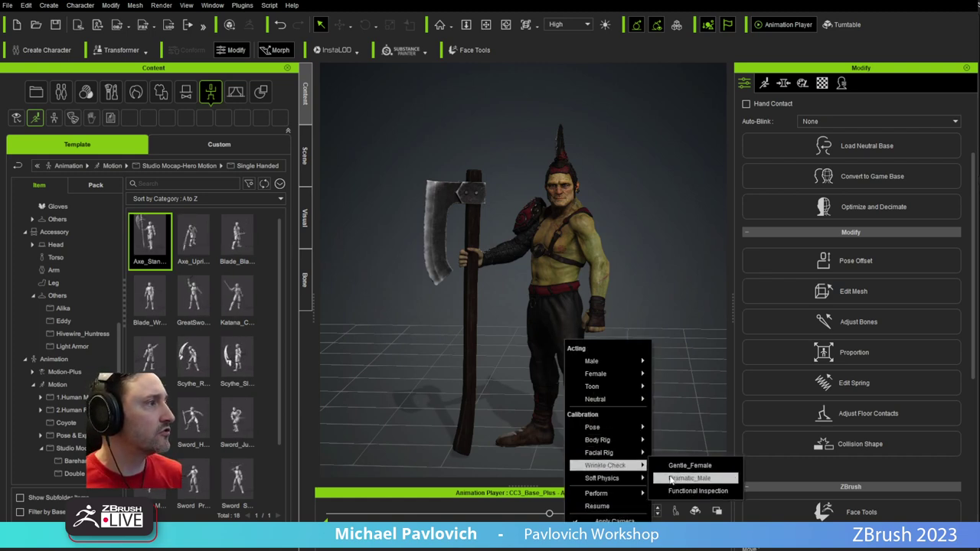
pyautogui.click(689, 478)
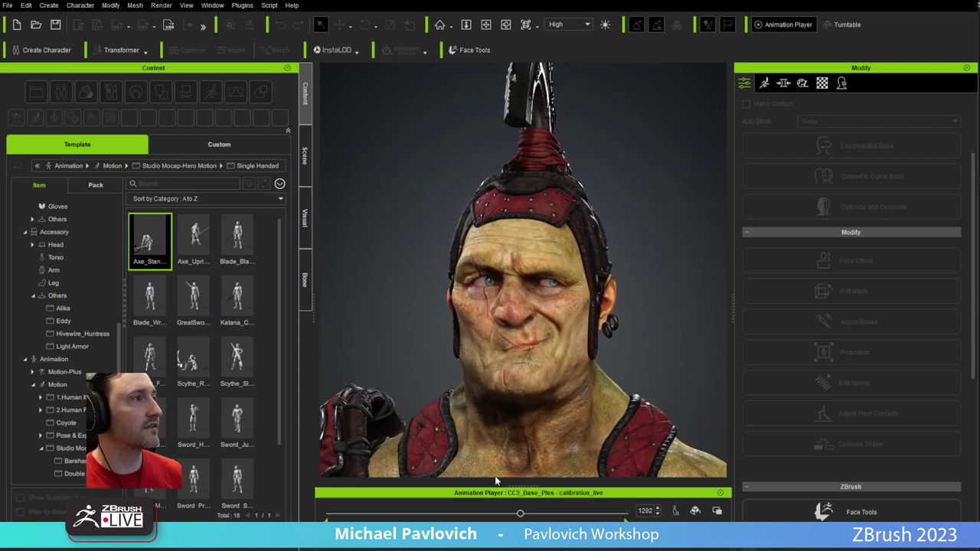
# Put the character into the A-Pose calibration pose and frame the full body
pyautogui.rightClick(566, 419)
pyautogui.moveTo(624, 427)
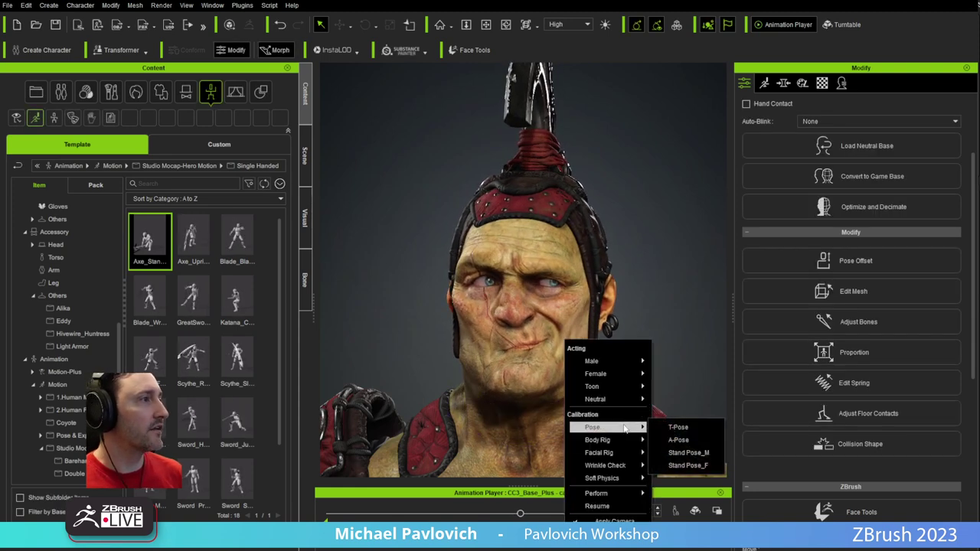
pyautogui.click(678, 439)
pyautogui.keyDown('alt'); pyautogui.moveTo(586, 246); pyautogui.dragTo(615, 186, button='right'); pyautogui.keyUp('alt')
pyautogui.keyDown('alt'); pyautogui.moveTo(615, 186); pyautogui.dragTo(563, 197, button='middle'); pyautogui.keyUp('alt')
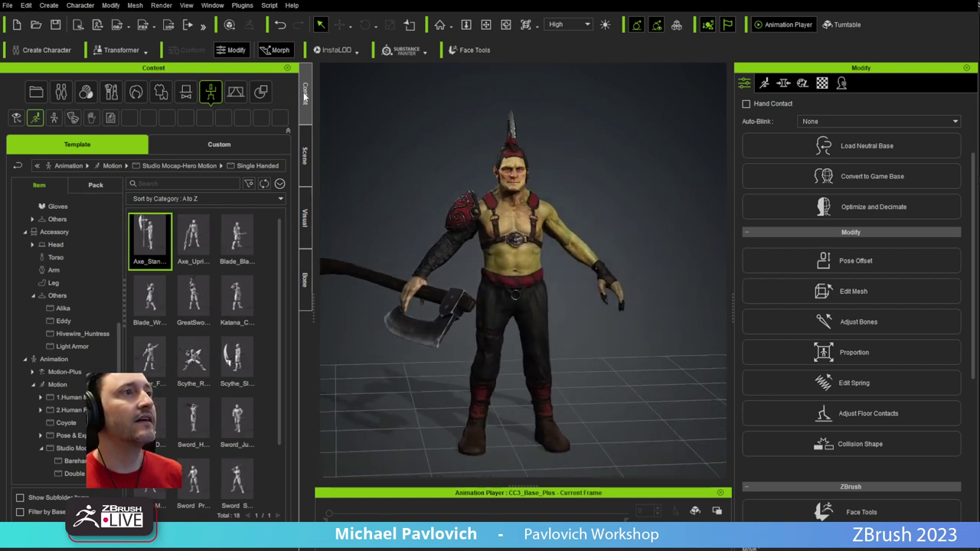
# Apply the muscular default male skin base, keeping the modified material settings and ignoring the head normal texture, and inspect the face
pyautogui.scroll(4, 74, 224)
pyautogui.click(86, 93)
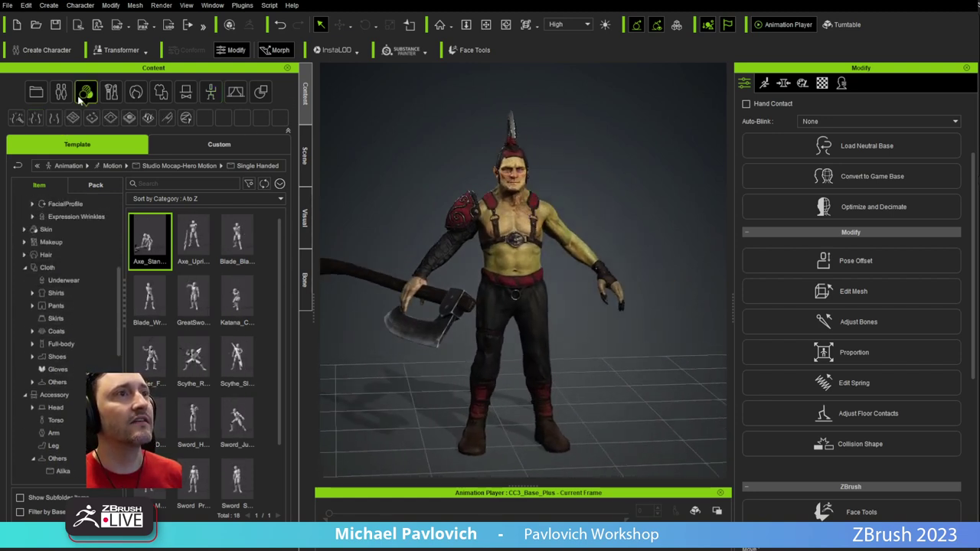
pyautogui.click(18, 119)
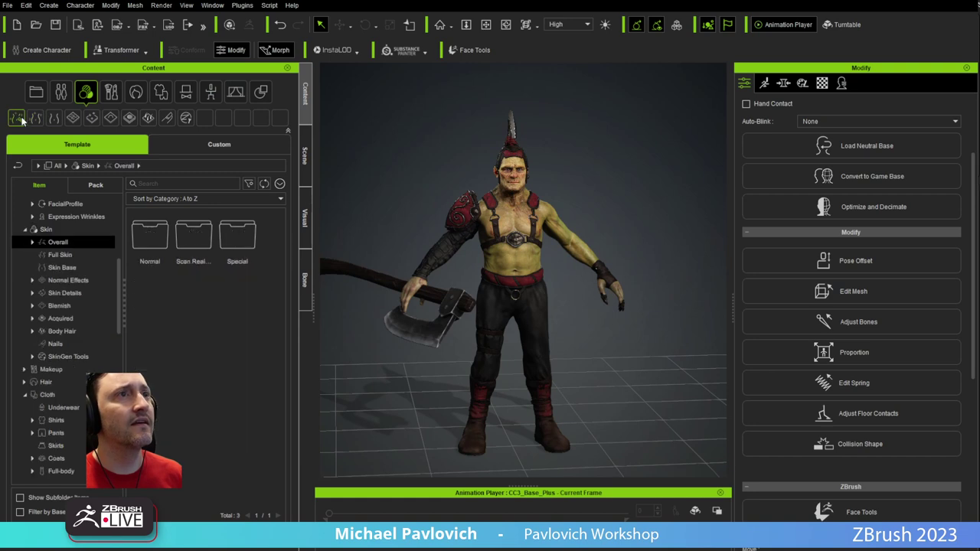
pyautogui.click(61, 268)
pyautogui.doubleClick(236, 242)
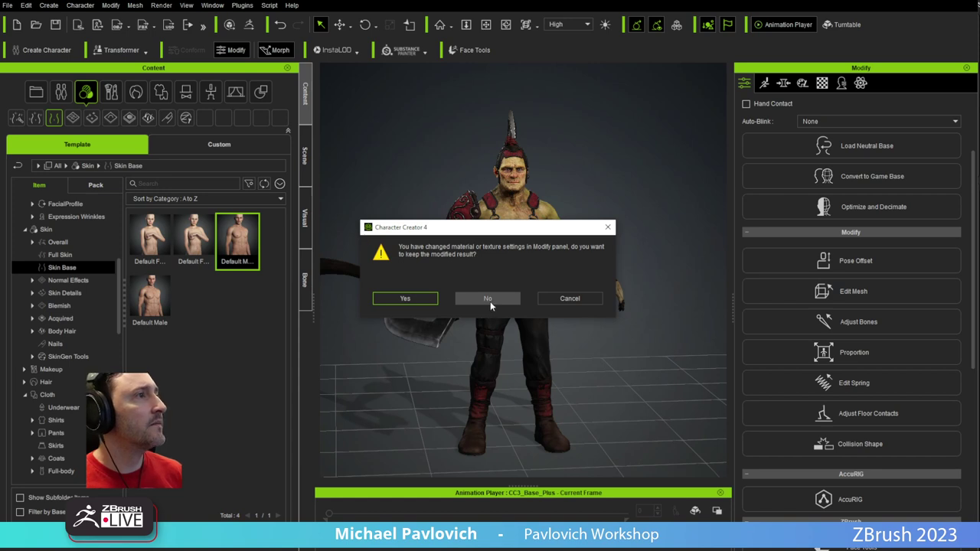
pyautogui.click(421, 298)
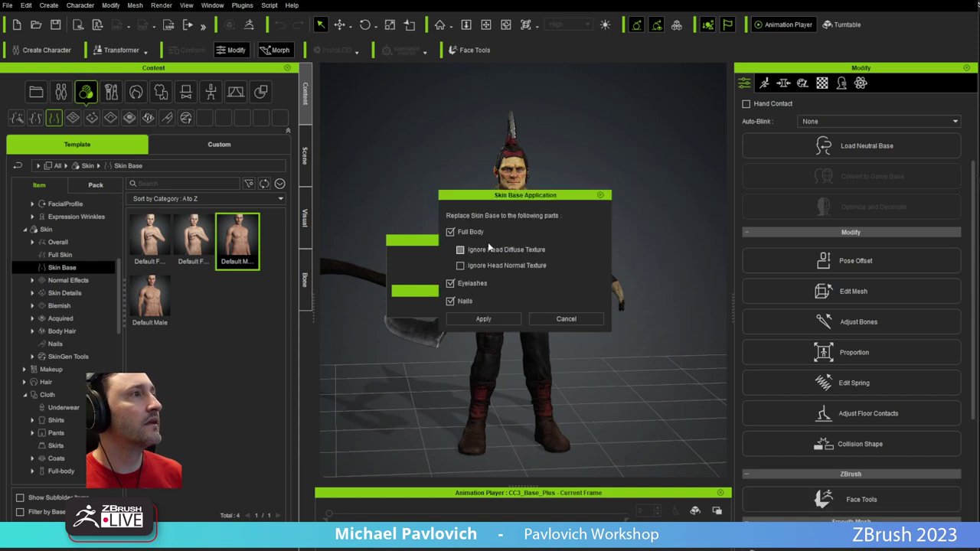
pyautogui.click(503, 265)
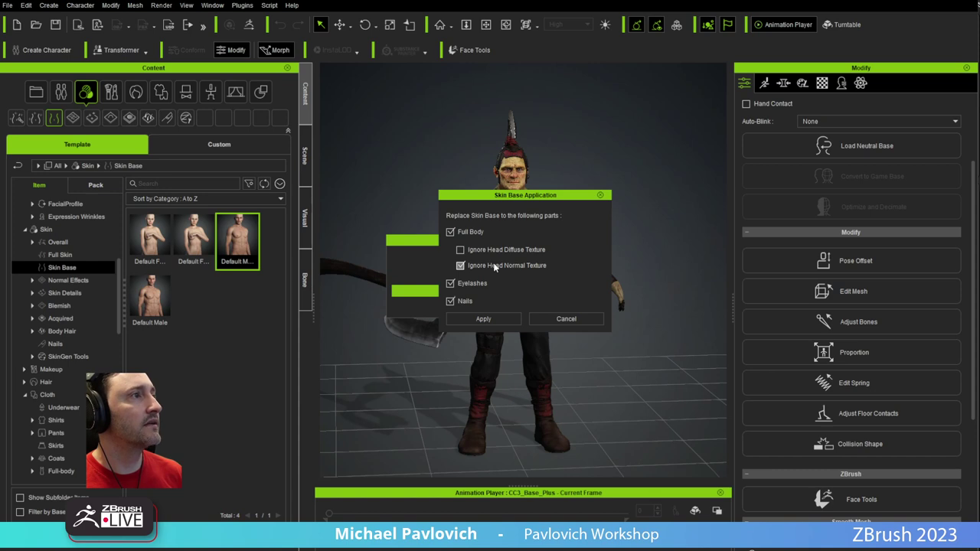
pyautogui.click(482, 319)
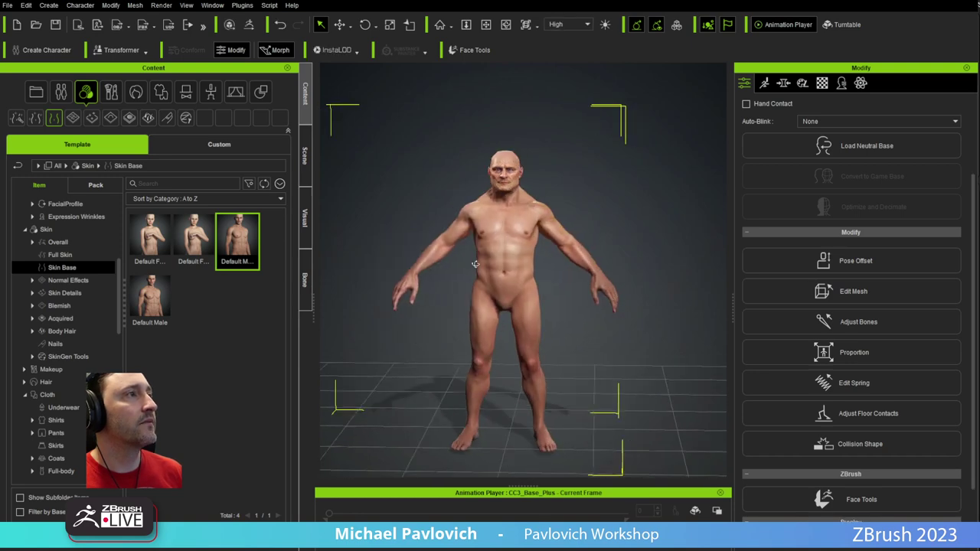
pyautogui.scroll(5, 494, 116)
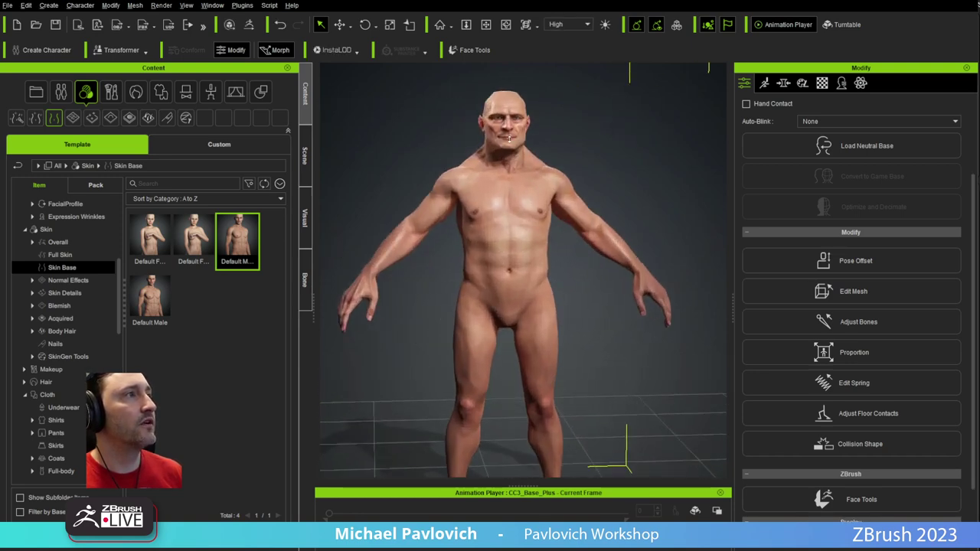
pyautogui.moveTo(494, 115); pyautogui.dragTo(544, 383, button='middle')
pyautogui.scroll(6, 538, 213)
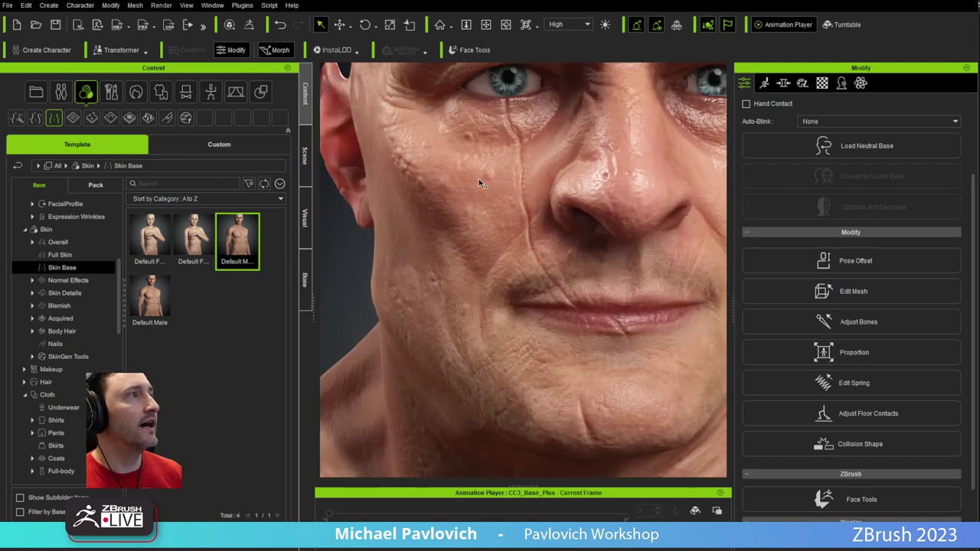
pyautogui.scroll(-7, 513, 307)
# Add the dark Slim Jeans from the pants templates to the character, accepting deactivation of the SkinGen session
pyautogui.click(305, 154)
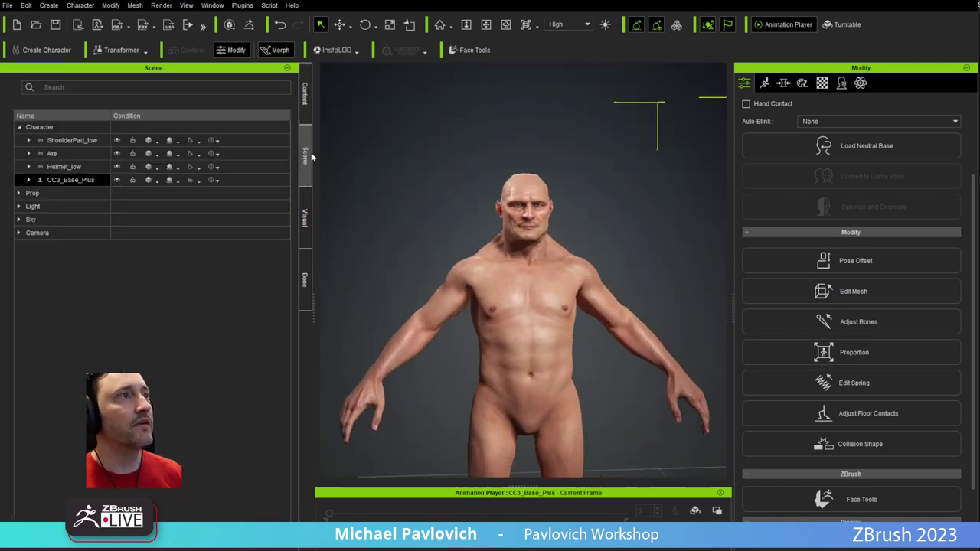
pyautogui.click(305, 94)
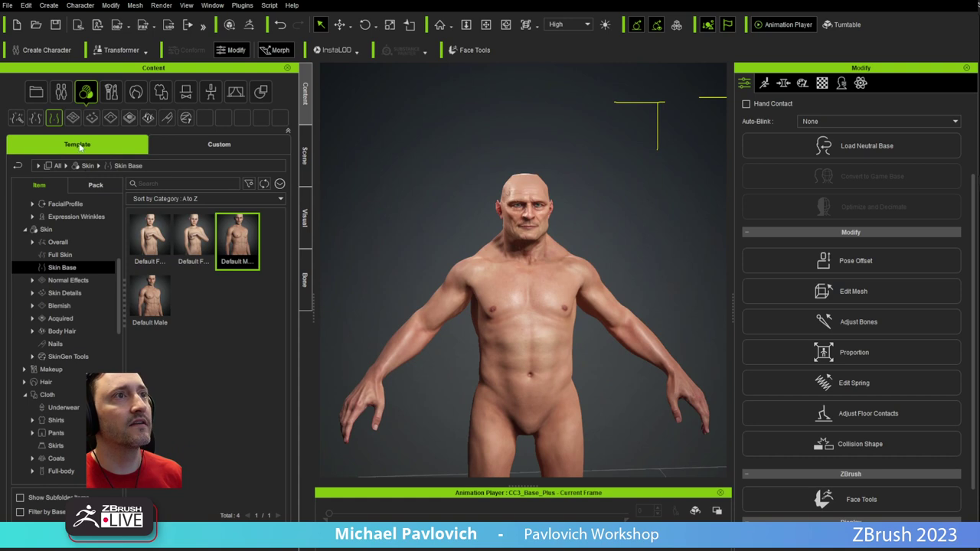
pyautogui.scroll(-3, 61, 329)
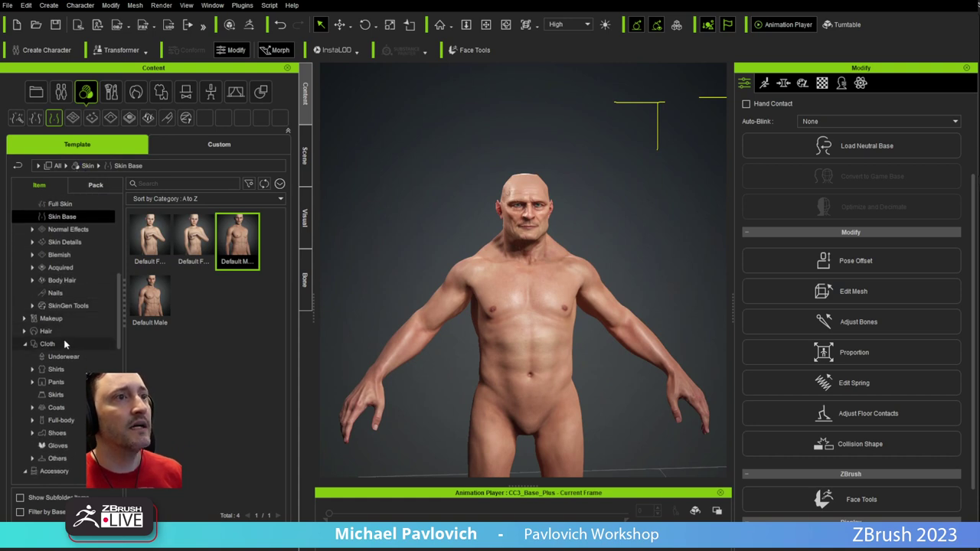
pyautogui.click(62, 356)
pyautogui.click(56, 382)
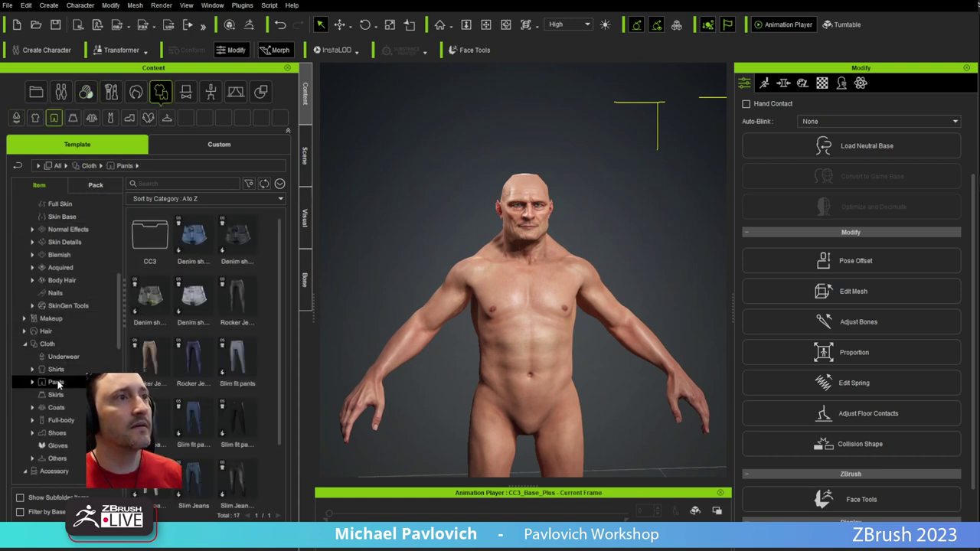
pyautogui.scroll(-1, 191, 352)
pyautogui.doubleClick(230, 441)
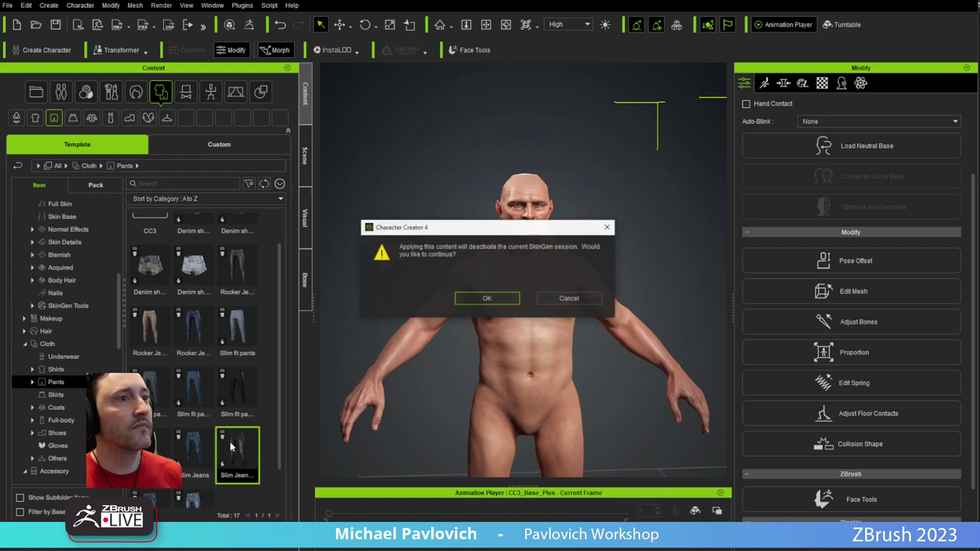
pyautogui.click(494, 300)
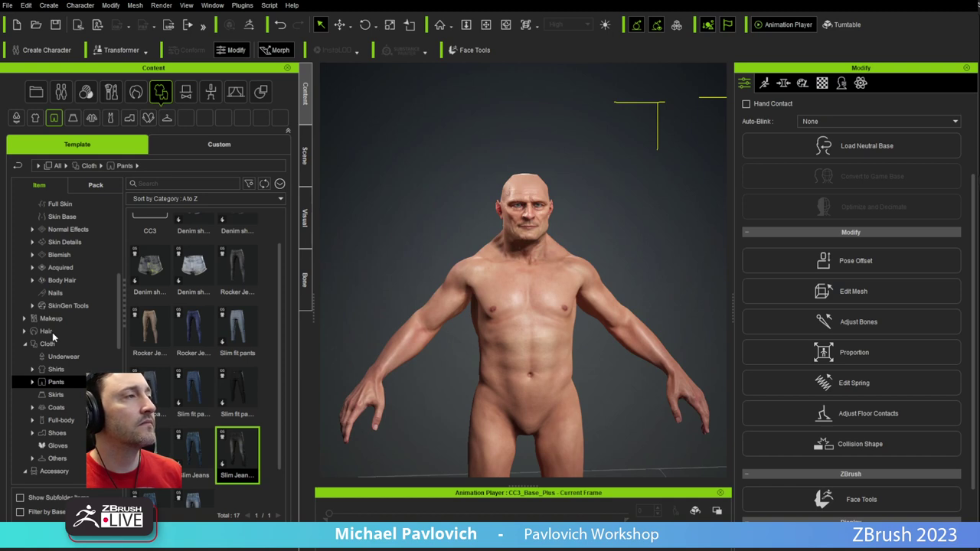
pyautogui.click(47, 331)
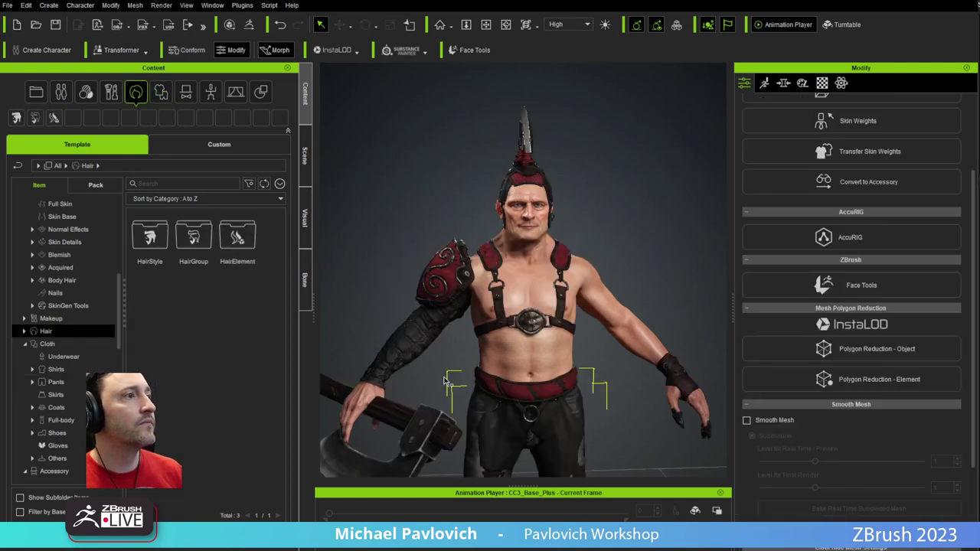
# Delete GloveL_low, Boots_low, Shirt_low, Pants_low, ShoulderPad_low and the Axe from the scene
pyautogui.click(305, 153)
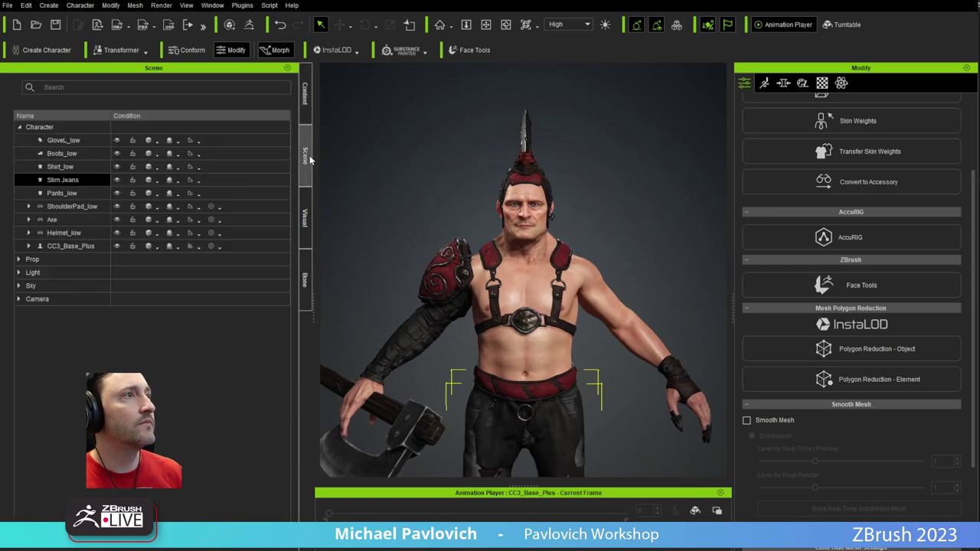
pyautogui.click(82, 140)
pyautogui.keyDown('shift'); pyautogui.click(86, 169); pyautogui.keyUp('shift')
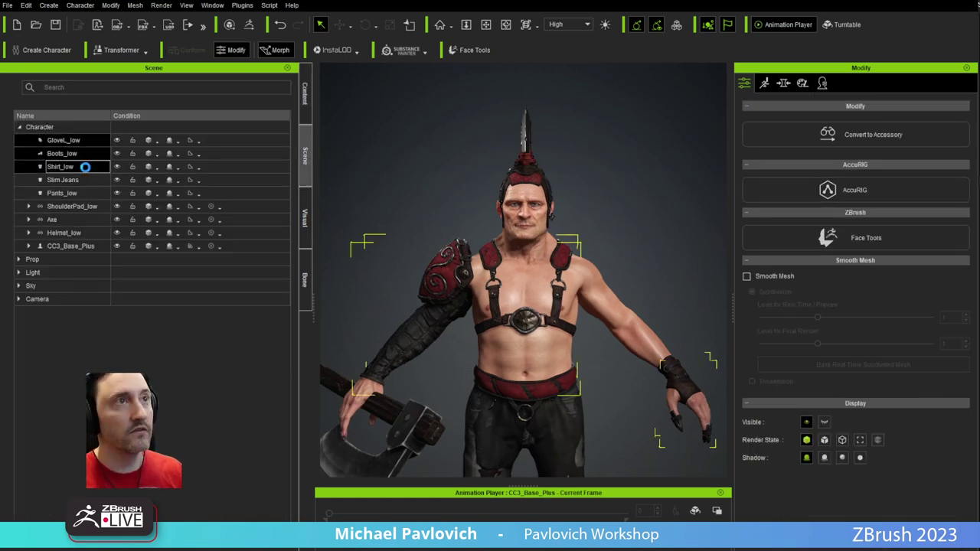
pyautogui.press('Delete')
pyautogui.click(63, 153)
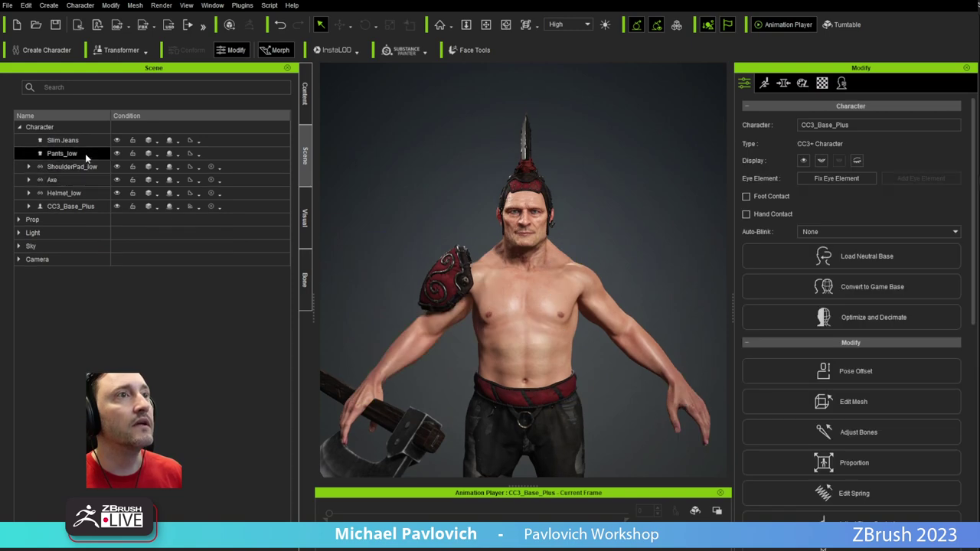
pyautogui.click(86, 152)
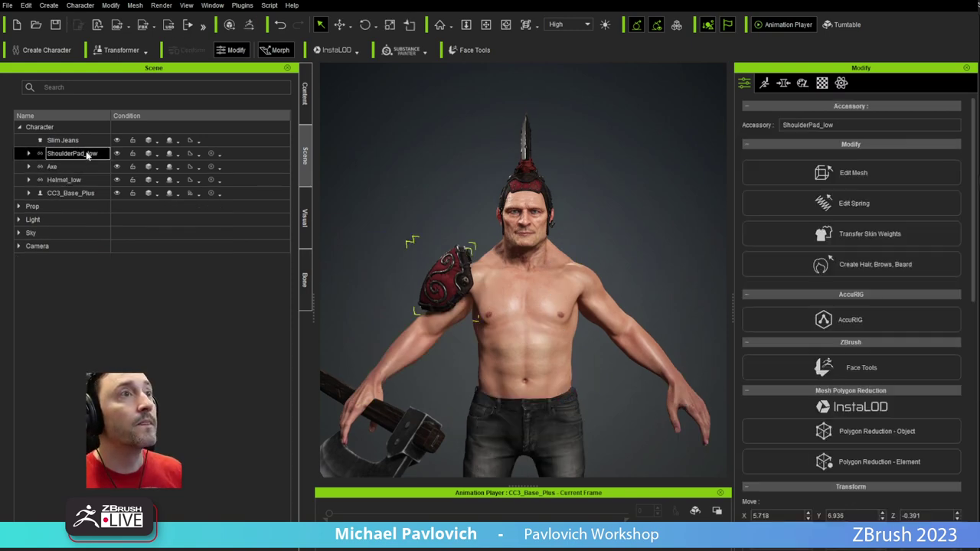
pyautogui.press('Delete')
pyautogui.click(85, 157)
pyautogui.press('Delete')
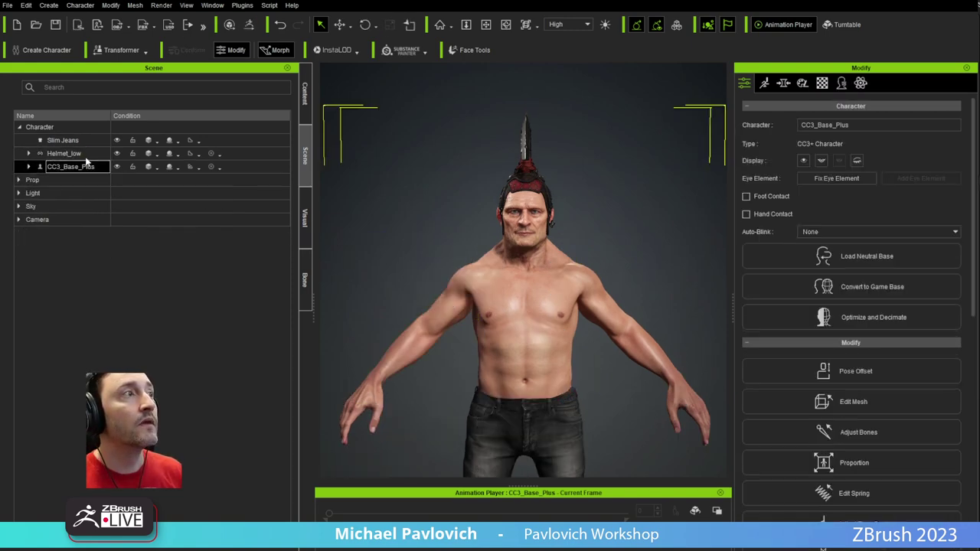
# Apply the Short Boxed hairstyle template to the character and show the scene's object list
pyautogui.scroll(2, 520, 252)
pyautogui.moveTo(474, 290); pyautogui.dragTo(437, 273, button='right')
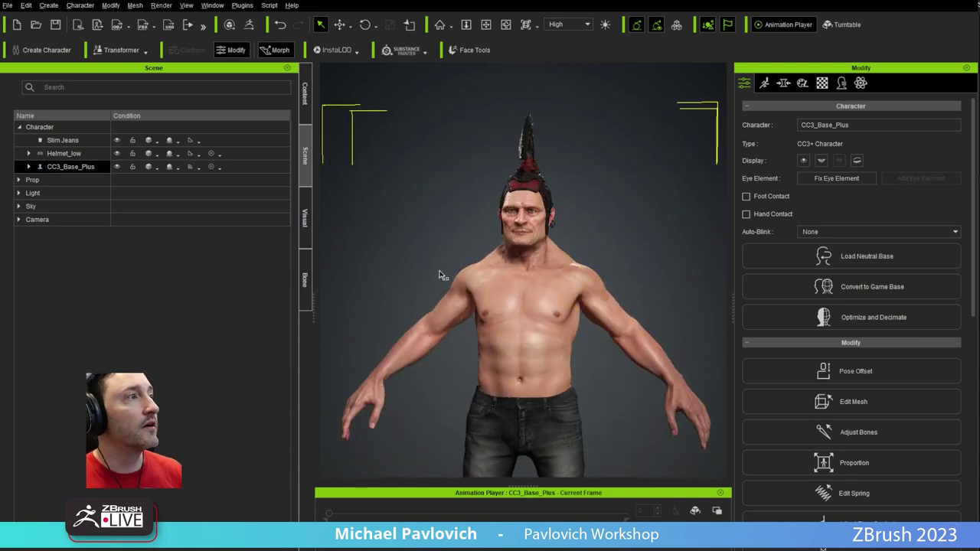
pyautogui.scroll(-3, 509, 346)
pyautogui.scroll(-3, 509, 345)
pyautogui.click(305, 93)
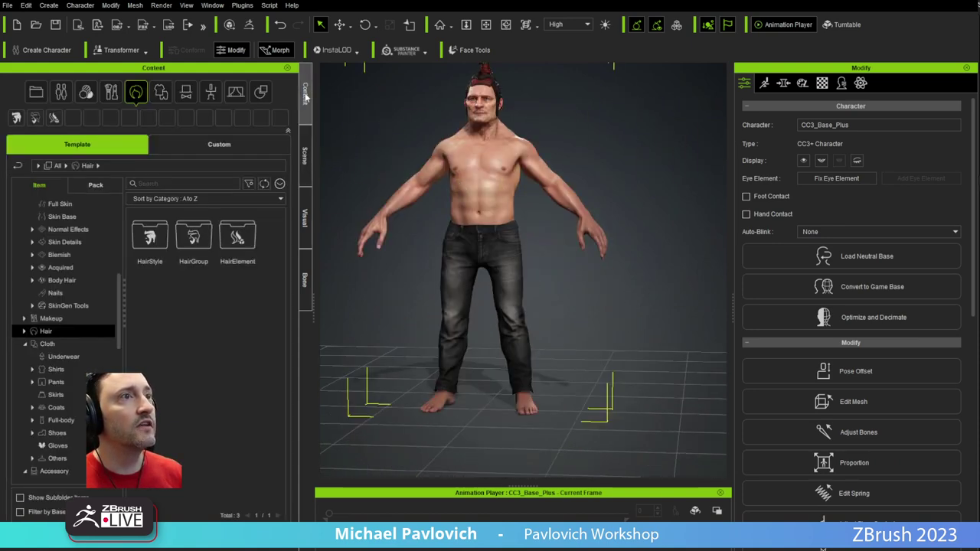
pyautogui.click(24, 331)
pyautogui.click(55, 344)
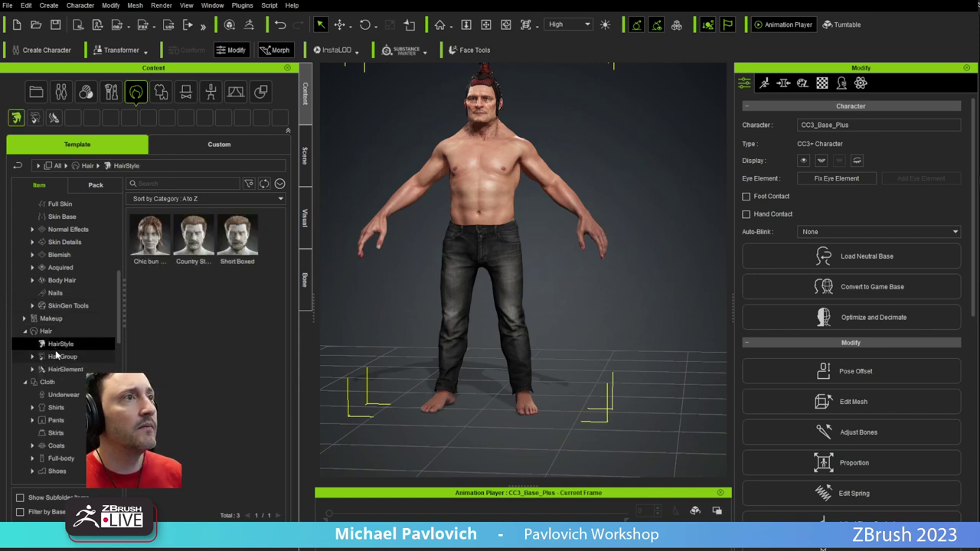
pyautogui.doubleClick(242, 243)
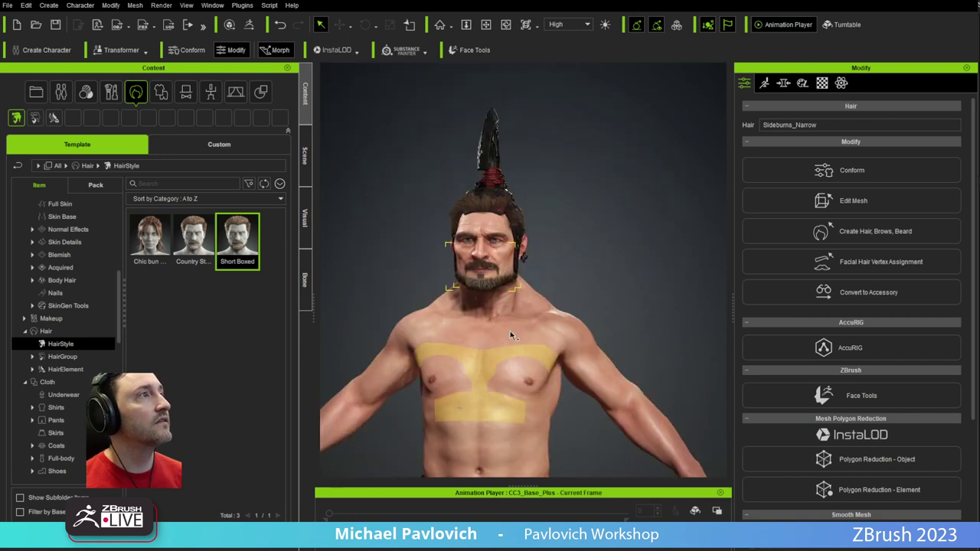
pyautogui.click(309, 167)
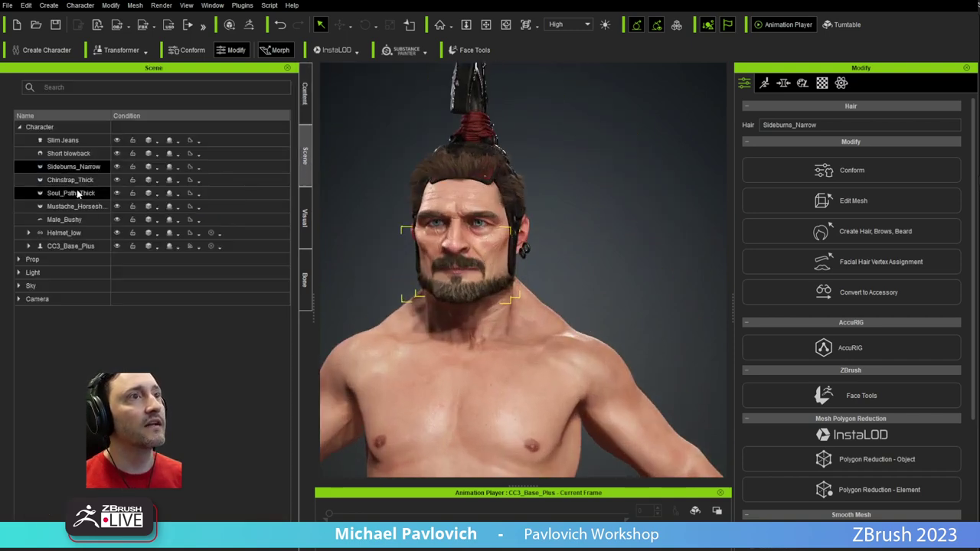
# Delete the Helmet_low accessory from the character and view the bare head at an angle
pyautogui.click(66, 232)
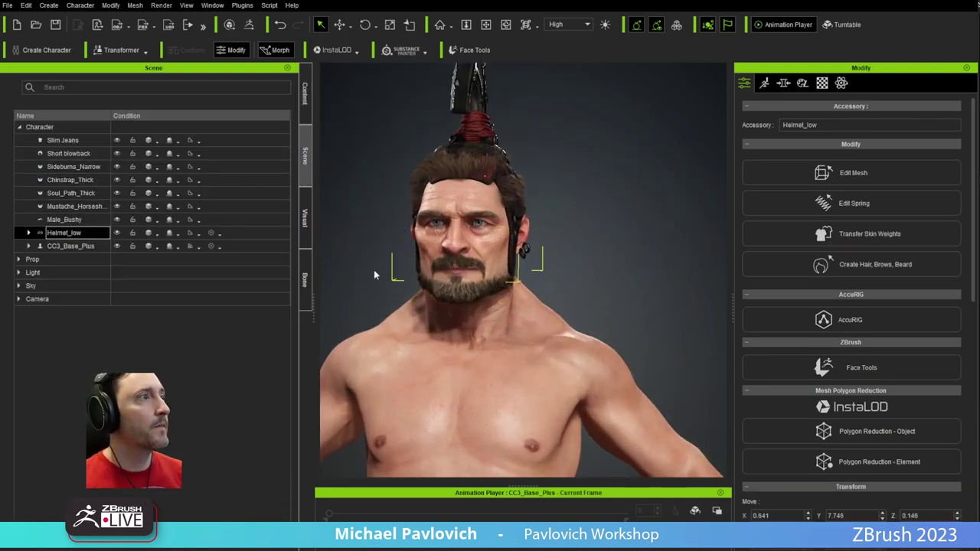
pyautogui.press('Delete')
pyautogui.moveTo(452, 284); pyautogui.dragTo(505, 290, button='right')
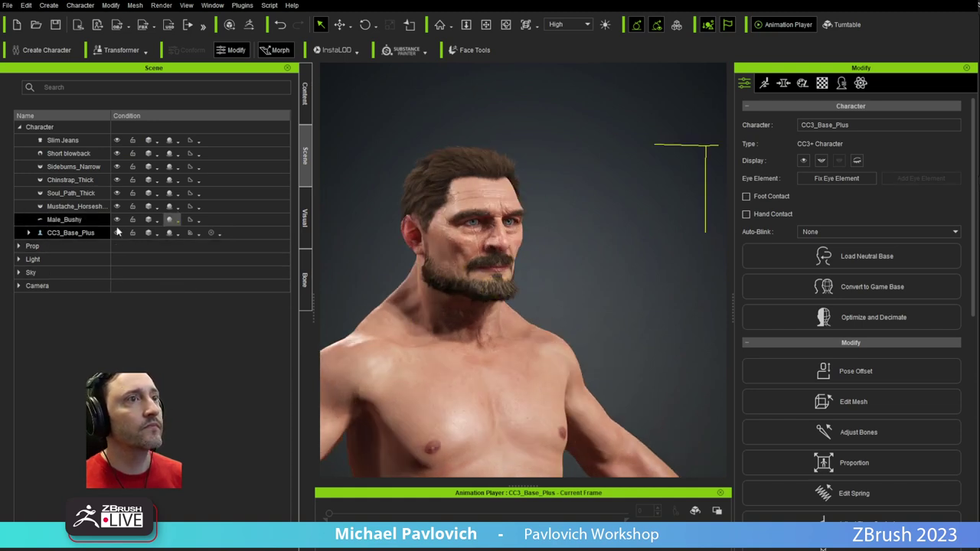
# Apply The Cowboy beard from the hair group templates to the character and view the face from the front
pyautogui.click(40, 127)
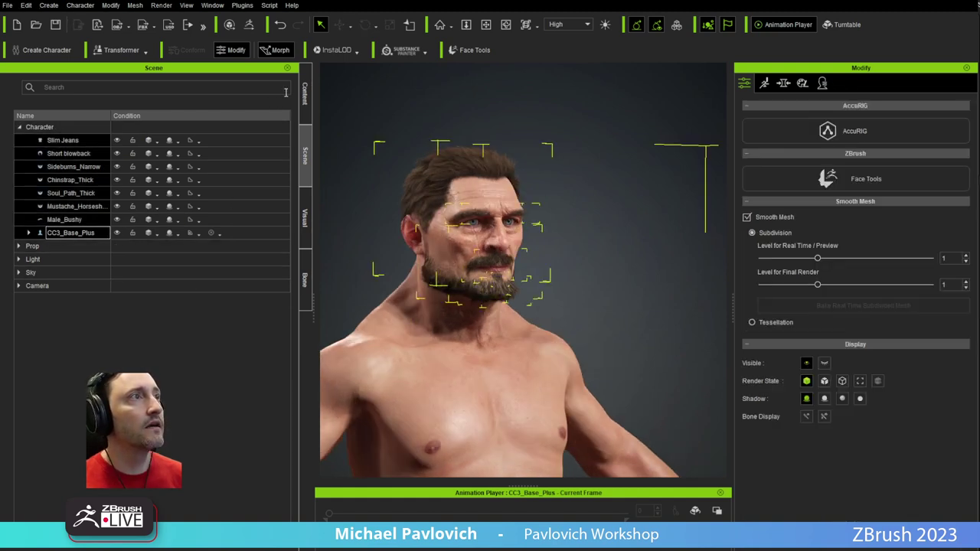
pyautogui.click(304, 94)
pyautogui.doubleClick(65, 357)
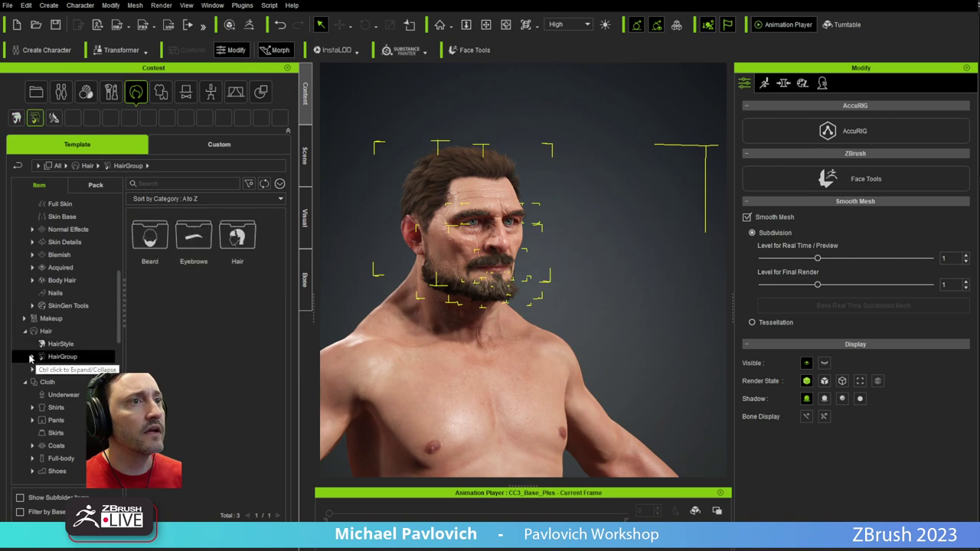
pyautogui.click(65, 370)
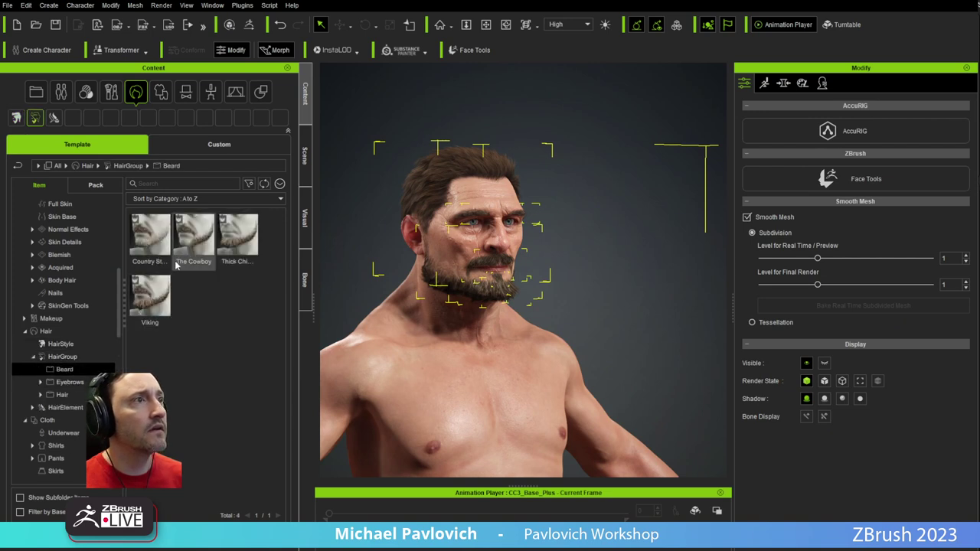
pyautogui.doubleClick(193, 237)
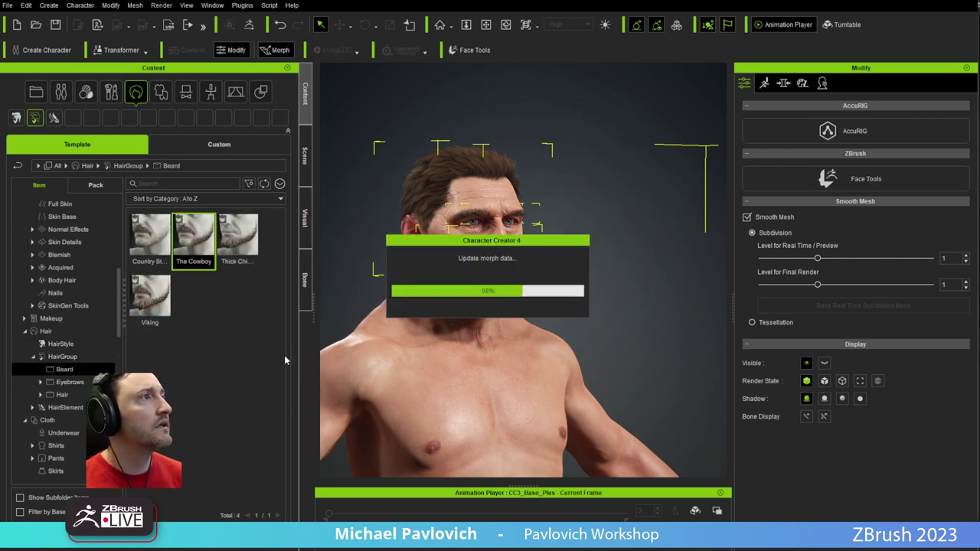
pyautogui.moveTo(706, 316); pyautogui.dragTo(632, 320, button='right')
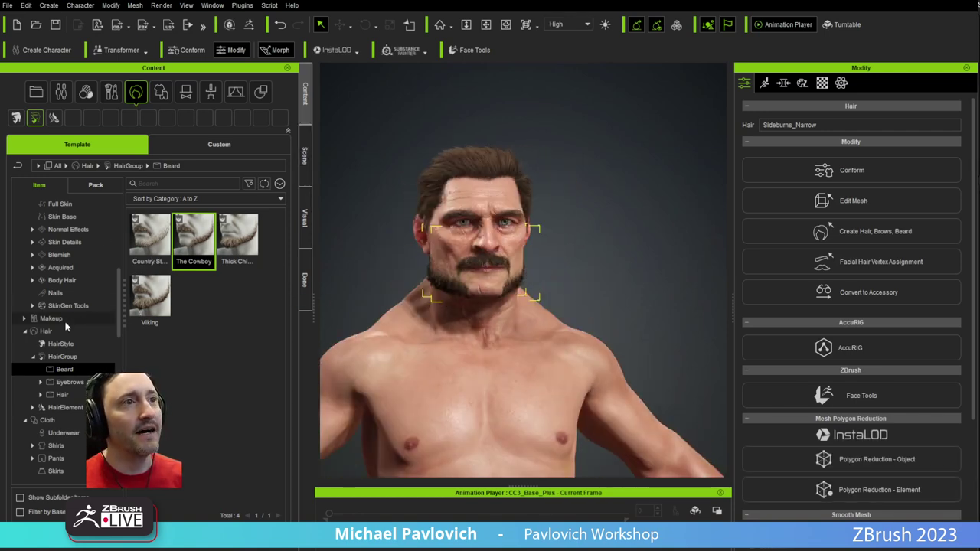
# Add the blue-lensed Sunglasses from the head accessory templates to the character
pyautogui.scroll(-3, 30, 322)
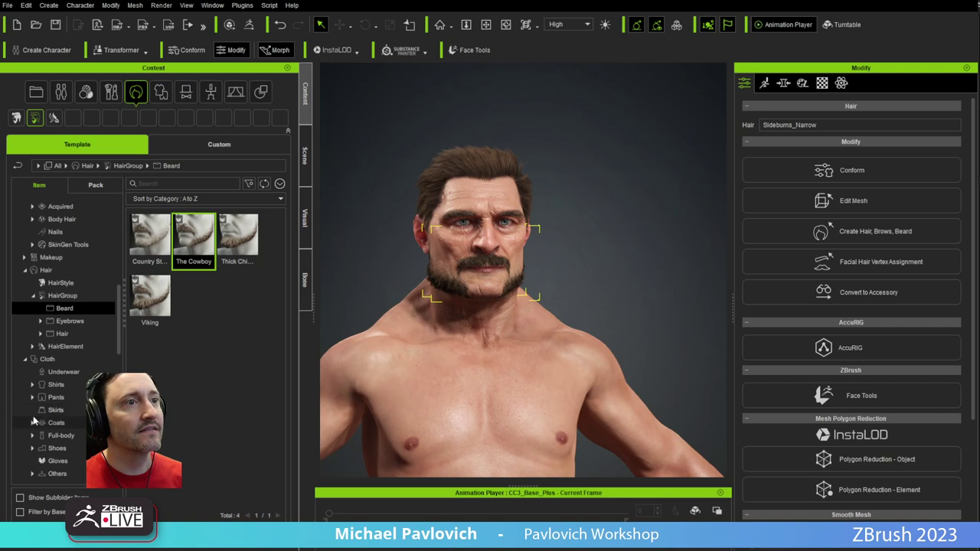
pyautogui.scroll(-3, 33, 419)
pyautogui.click(54, 428)
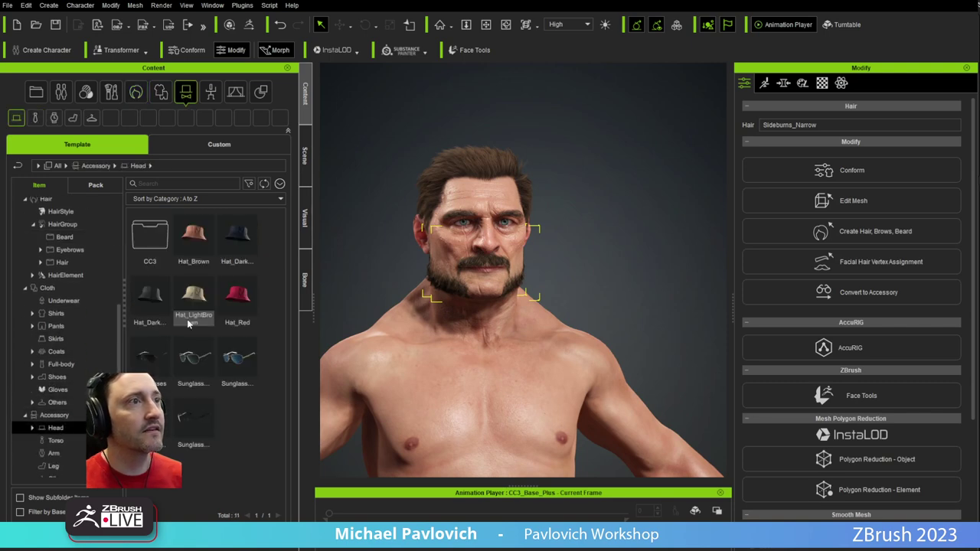
pyautogui.doubleClick(237, 359)
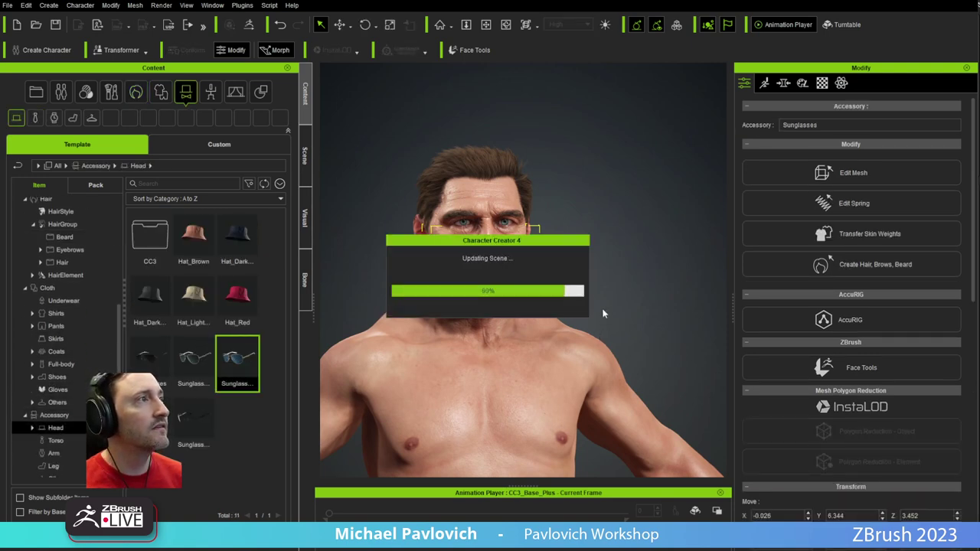
# Scale down the sunglasses and move them onto the face, to about X -0.02, Y 5.43, Z 2.96
pyautogui.keyDown('alt'); pyautogui.moveTo(628, 278); pyautogui.dragTo(406, 265); pyautogui.keyUp('alt')
pyautogui.press('e')
pyautogui.press('r')
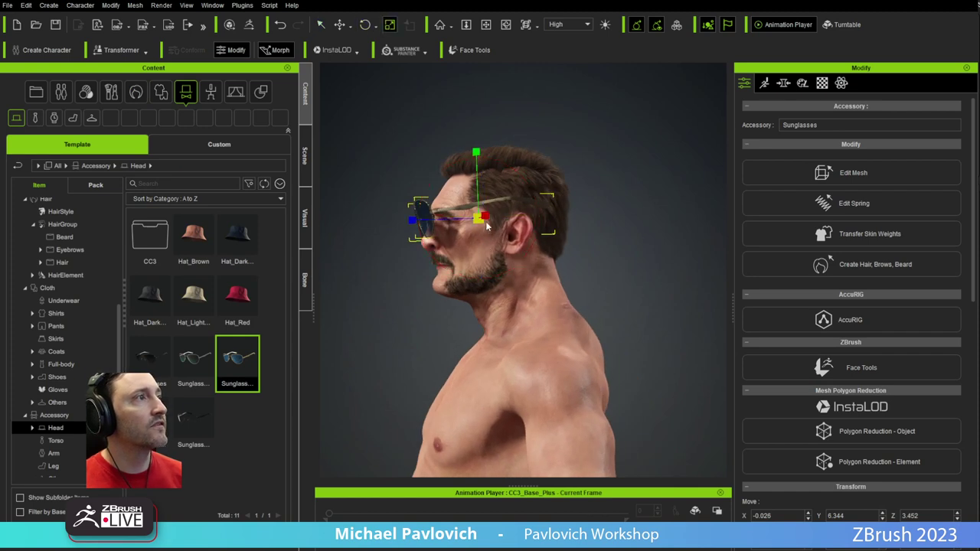
pyautogui.moveTo(476, 219); pyautogui.dragTo(480, 247)
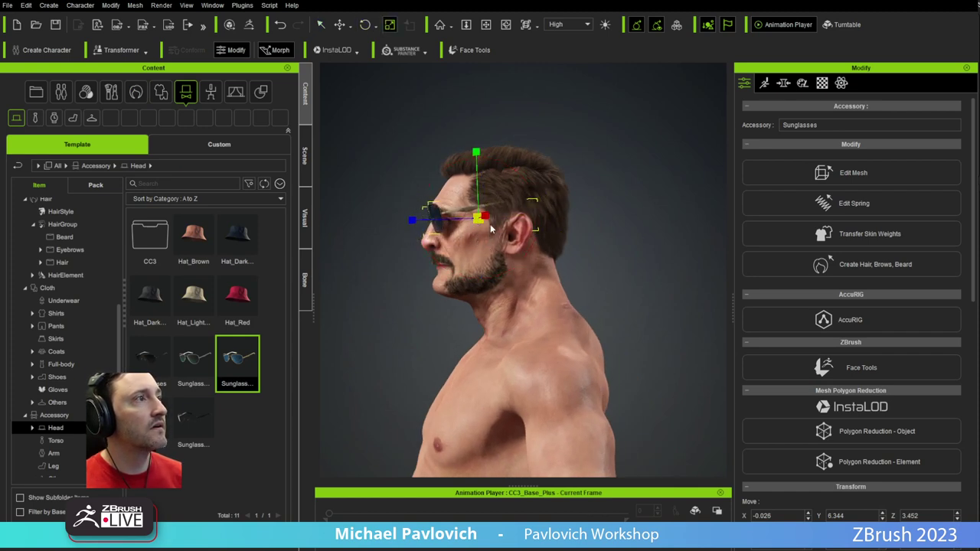
pyautogui.press('w')
pyautogui.moveTo(460, 200); pyautogui.dragTo(462, 204)
pyautogui.moveTo(420, 235); pyautogui.dragTo(495, 240, button='right')
# Browse the clothing library's shirt templates for a suitable top
pyautogui.scroll(-4, 77, 426)
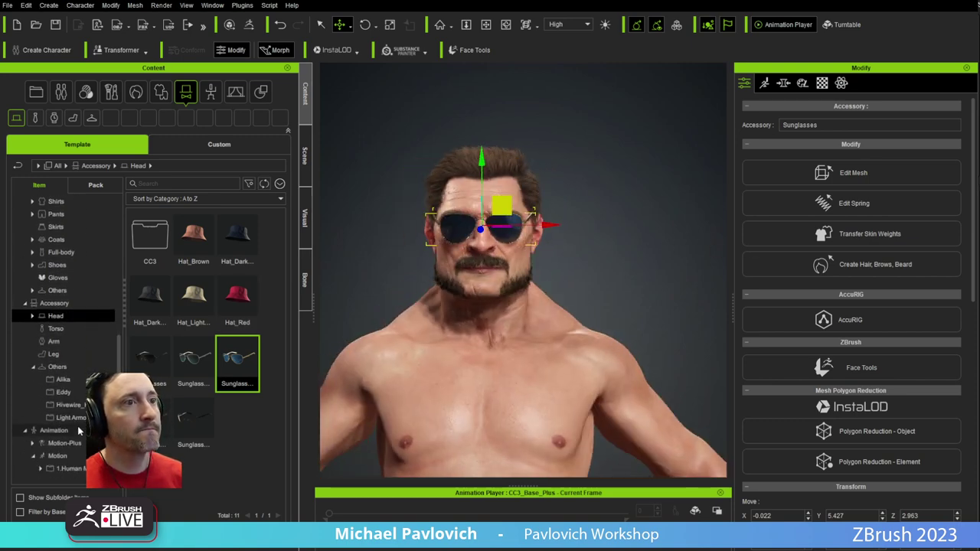
pyautogui.scroll(-1, 64, 345)
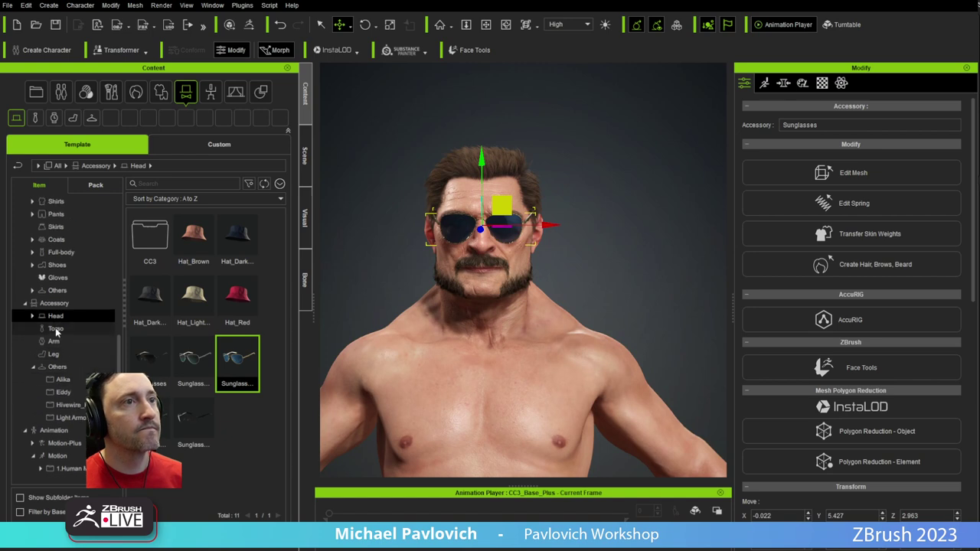
pyautogui.scroll(2, 54, 291)
pyautogui.click(60, 258)
pyautogui.click(57, 244)
pyautogui.click(57, 231)
pyautogui.scroll(-1, 159, 334)
pyautogui.scroll(-5, 159, 334)
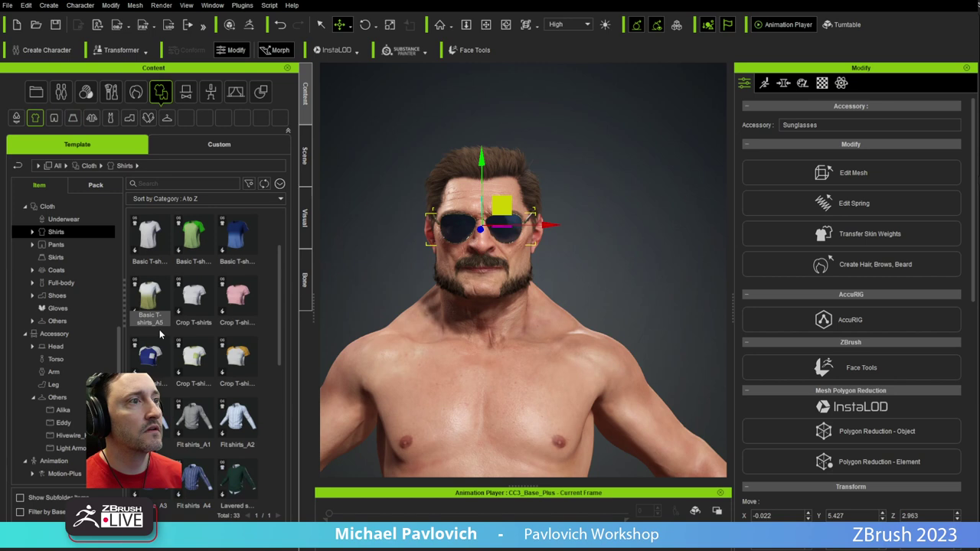
pyautogui.scroll(-1, 162, 337)
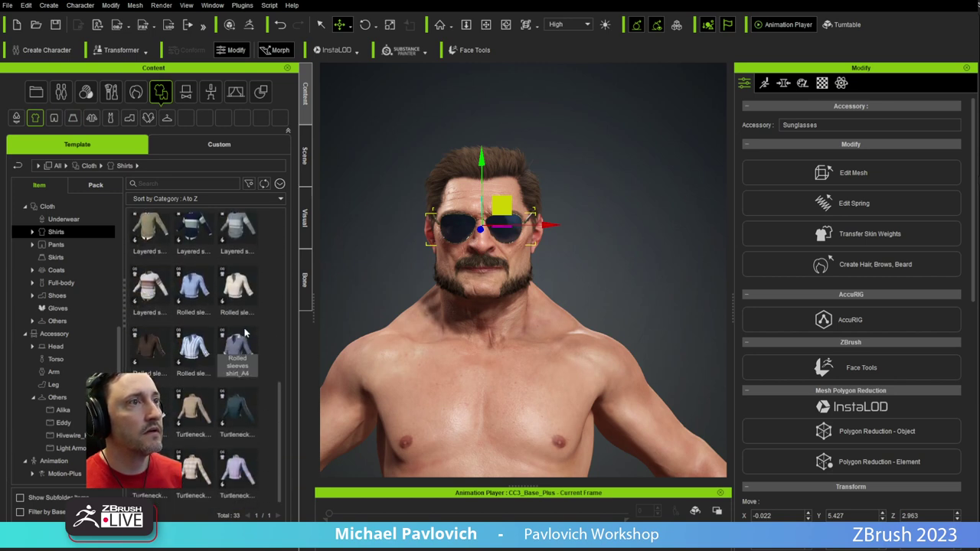
pyautogui.scroll(1, 246, 332)
# Put the white Layered sweater with brown stripes on the character and view the whole figure
pyautogui.doubleClick(150, 328)
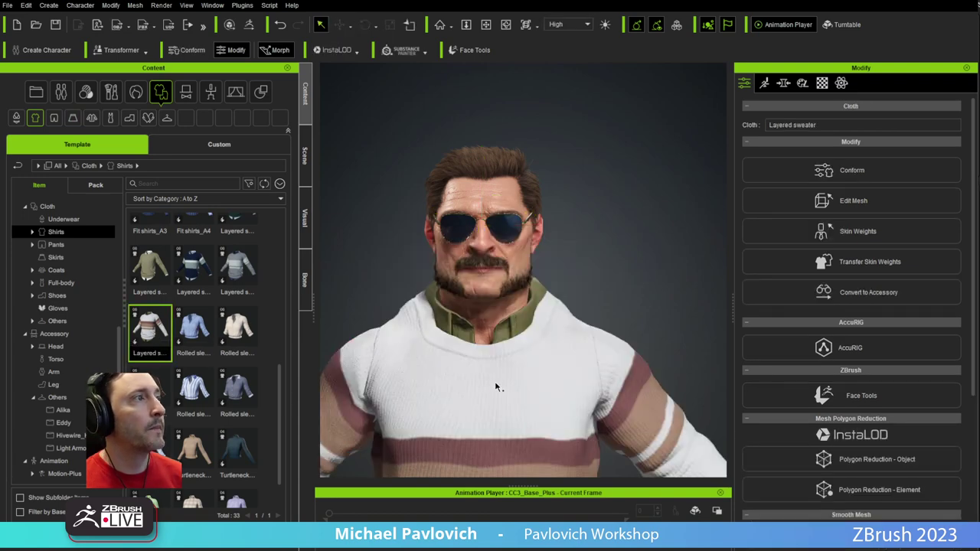
pyautogui.scroll(-6, 566, 421)
pyautogui.moveTo(569, 384); pyautogui.dragTo(588, 324, button='middle')
pyautogui.moveTo(588, 324); pyautogui.dragTo(579, 344, button='right')
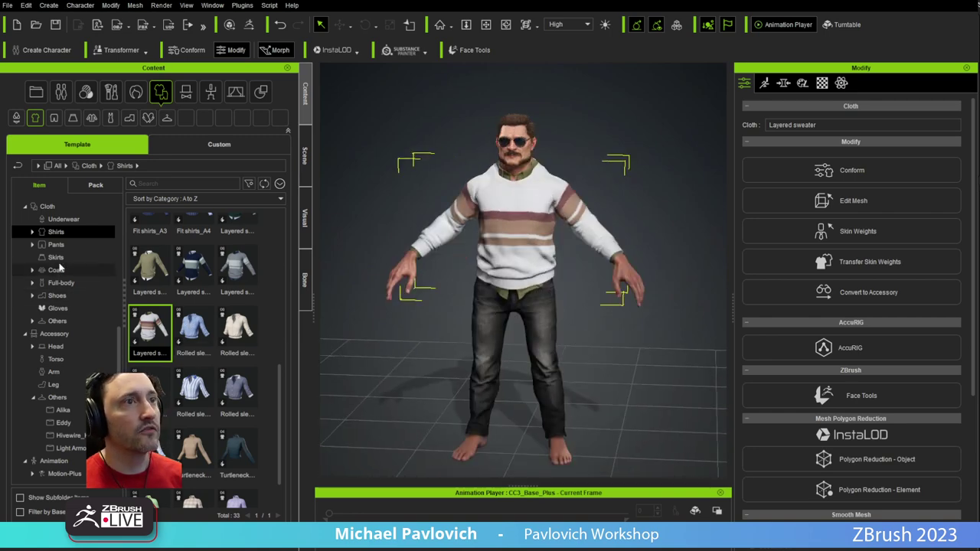
# Add the blue striped Fit shirts_A4 to the character and delete the Layered sweater from the scene
pyautogui.scroll(2, 199, 283)
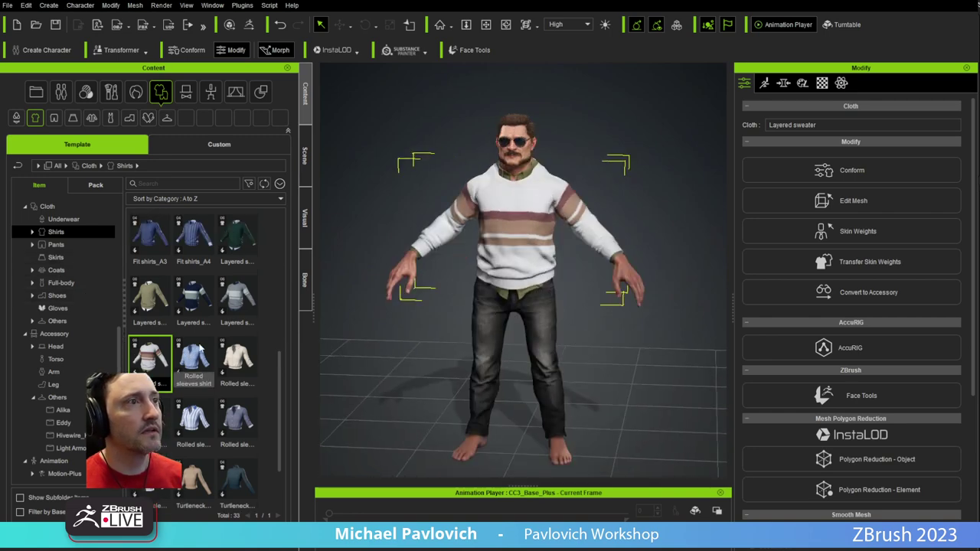
pyautogui.doubleClick(205, 264)
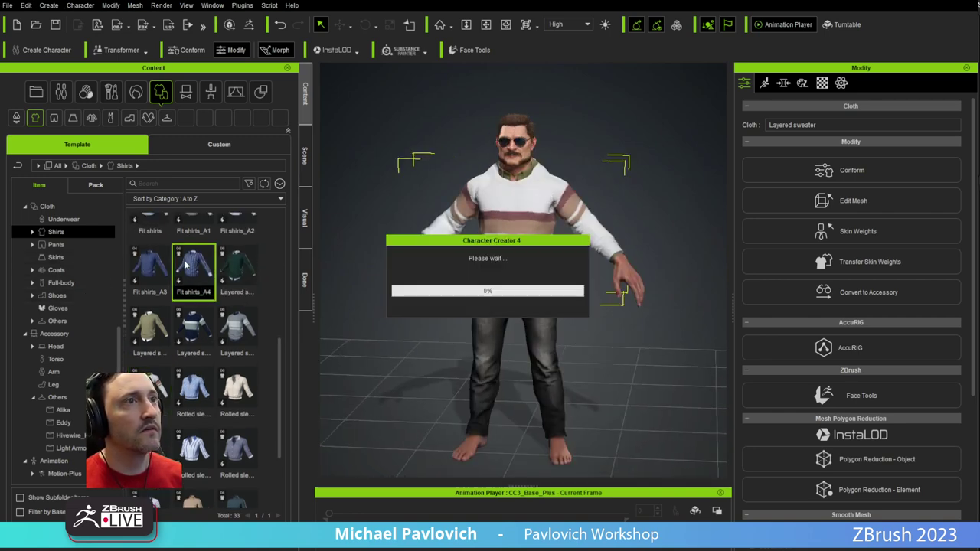
pyautogui.click(59, 296)
pyautogui.click(304, 156)
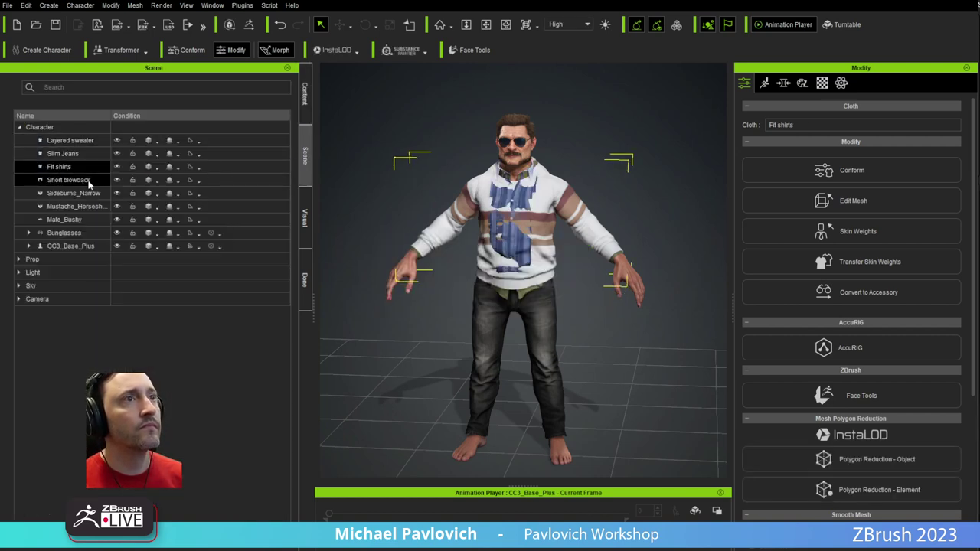
pyautogui.click(80, 141)
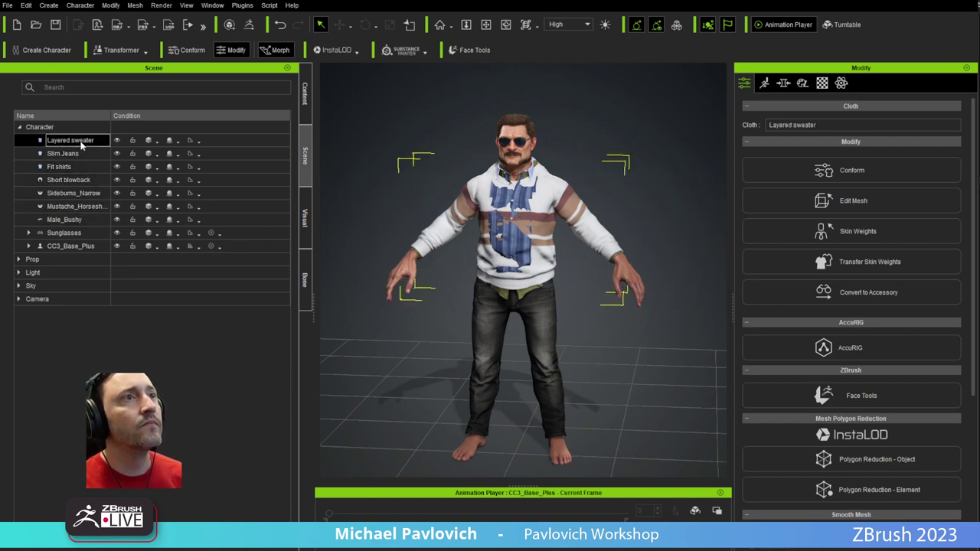
pyautogui.press('Delete')
# Put the red Canvas Shoes from the shoe templates on the character
pyautogui.click(305, 111)
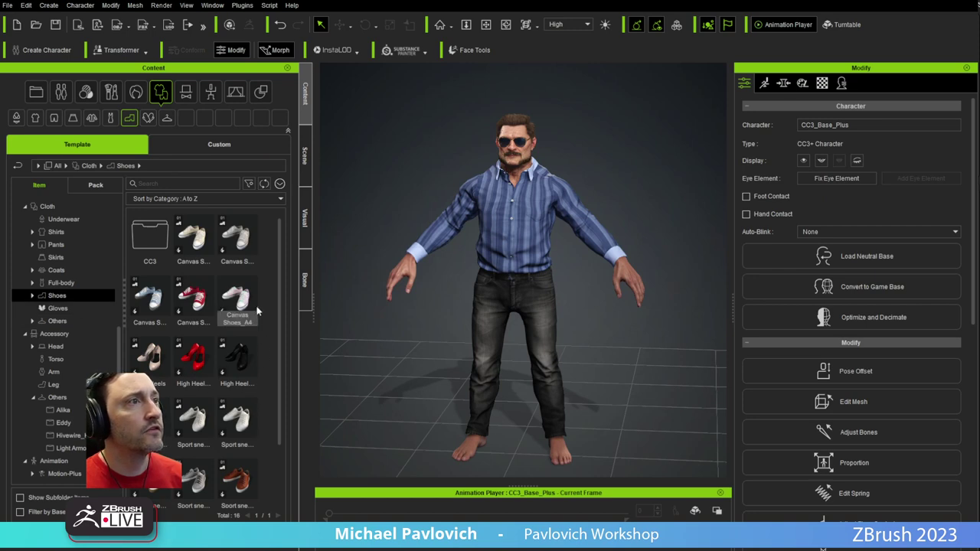
pyautogui.scroll(-2, 231, 341)
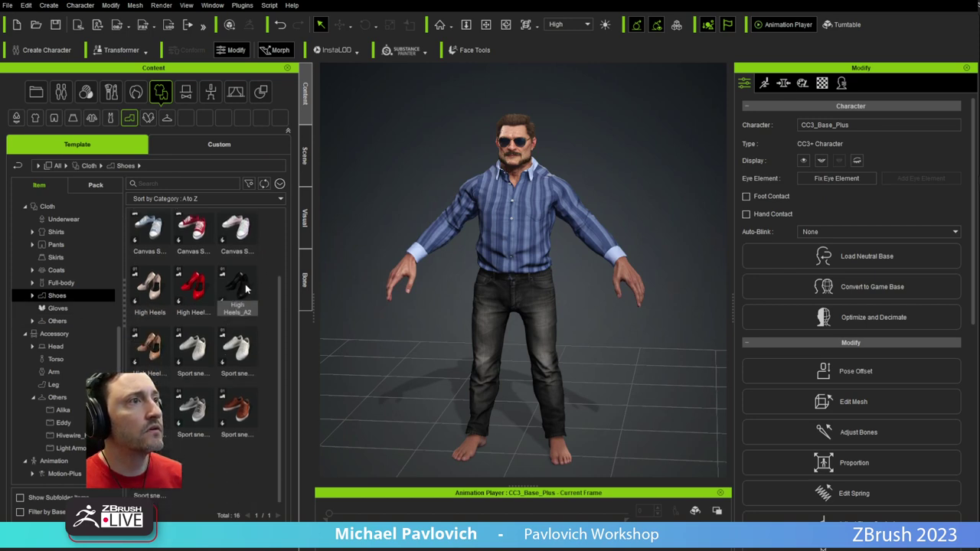
pyautogui.scroll(1, 203, 283)
pyautogui.doubleClick(193, 237)
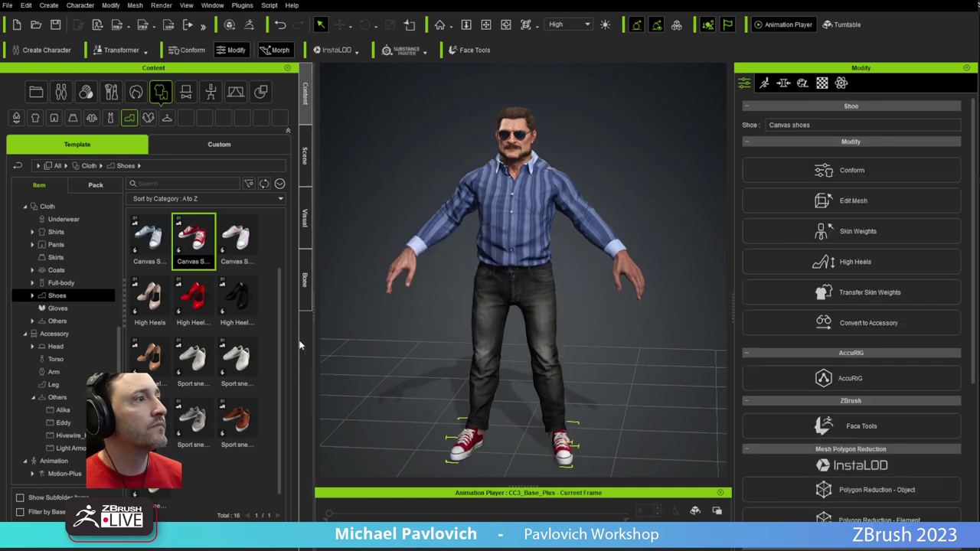
# Replace the red shoes with the white Canvas Shoes_A4, replacing the object rather than only its material, and inspect the feet
pyautogui.doubleClick(247, 241)
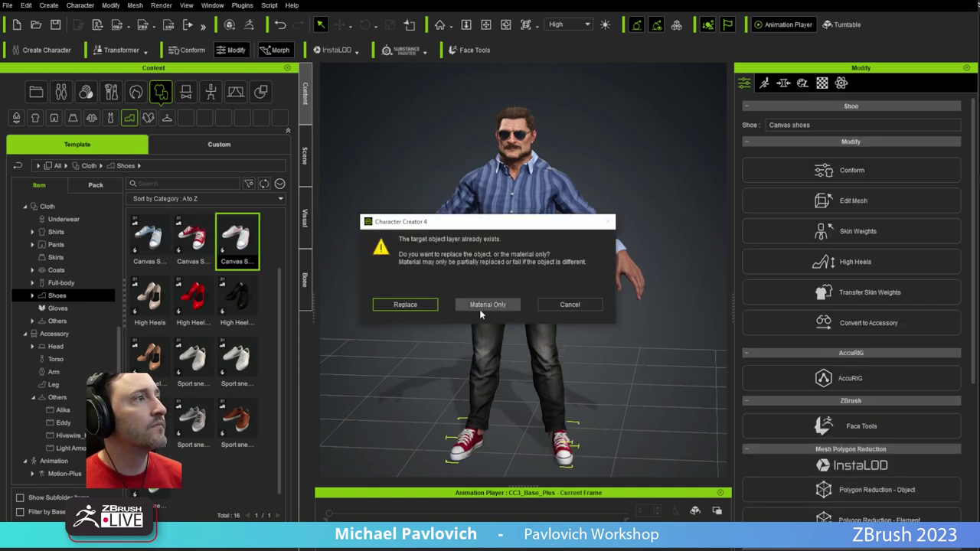
pyautogui.click(421, 305)
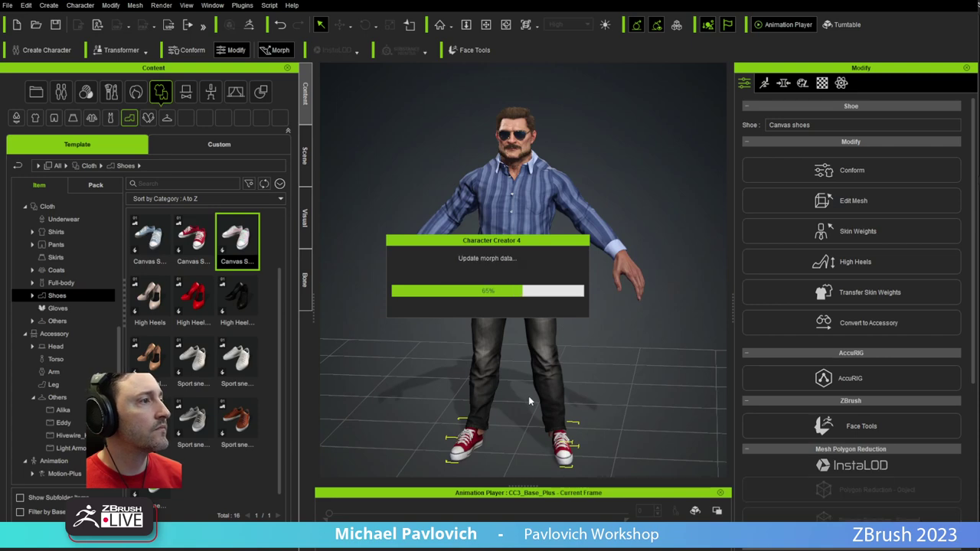
pyautogui.keyDown('alt'); pyautogui.moveTo(524, 425); pyautogui.dragTo(552, 428, button='middle'); pyautogui.keyUp('alt')
pyautogui.keyDown('alt'); pyautogui.moveTo(552, 428); pyautogui.dragTo(590, 400, button='right'); pyautogui.keyUp('alt')
pyautogui.keyDown('alt'); pyautogui.moveTo(590, 400); pyautogui.dragTo(590, 301, button='middle'); pyautogui.keyUp('alt')
pyautogui.keyDown('alt'); pyautogui.moveTo(590, 301); pyautogui.dragTo(580, 263, button='right'); pyautogui.keyUp('alt')
pyautogui.keyDown('alt'); pyautogui.moveTo(580, 262); pyautogui.dragTo(505, 270); pyautogui.keyUp('alt')
pyautogui.moveTo(504, 271); pyautogui.dragTo(632, 320, button='right')
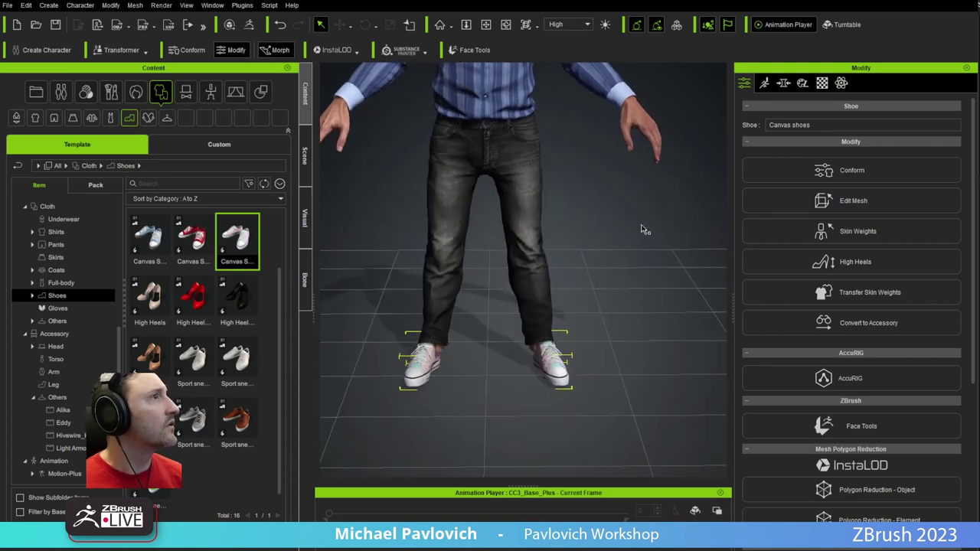
pyautogui.moveTo(661, 238); pyautogui.dragTo(658, 258, button='middle')
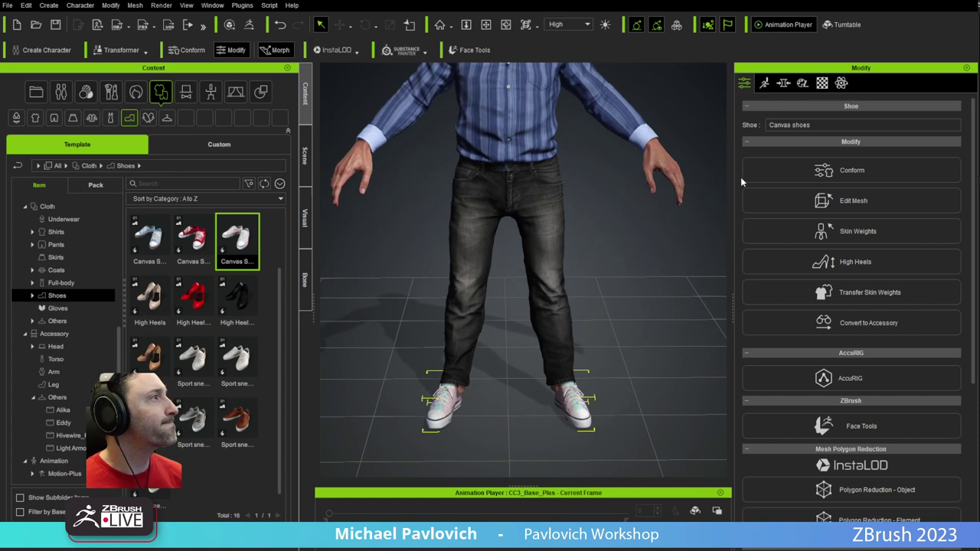
# Start Edit Mesh on the canvas shoes and slightly scale up the shoe on the character's left foot
pyautogui.click(796, 200)
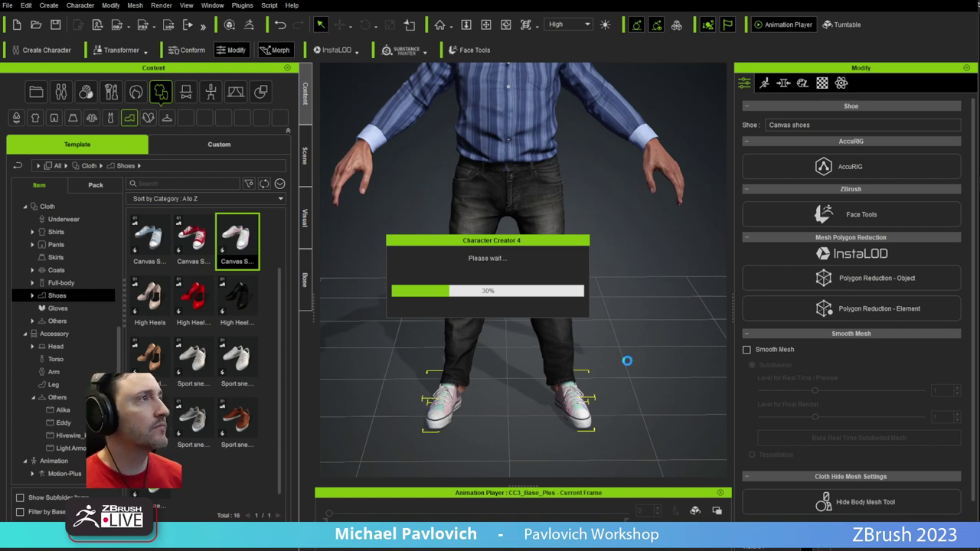
pyautogui.press('w')
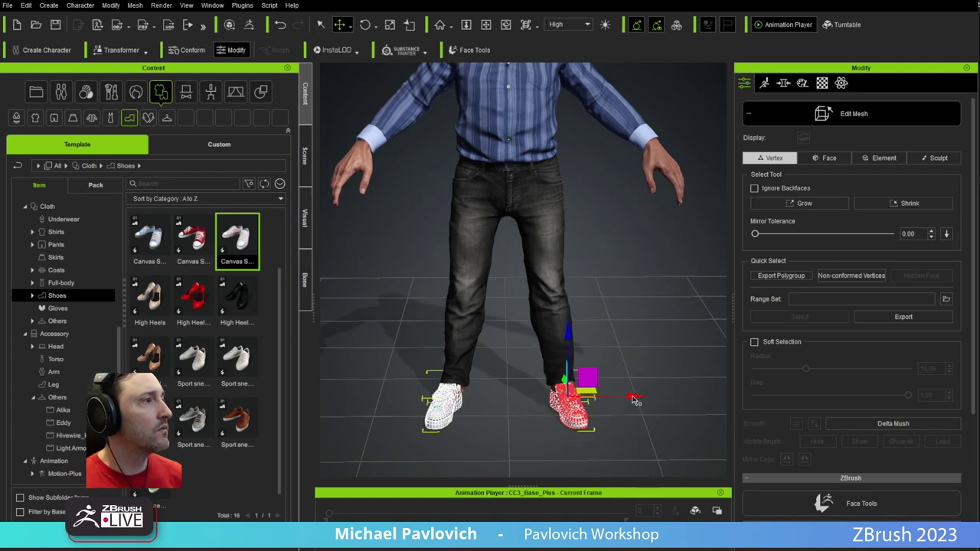
pyautogui.press('r')
pyautogui.moveTo(565, 394); pyautogui.dragTo(561, 384)
# Scale up the shoe on the character's right foot, shift it slightly inward, and finish editing the mesh
pyautogui.click(449, 409)
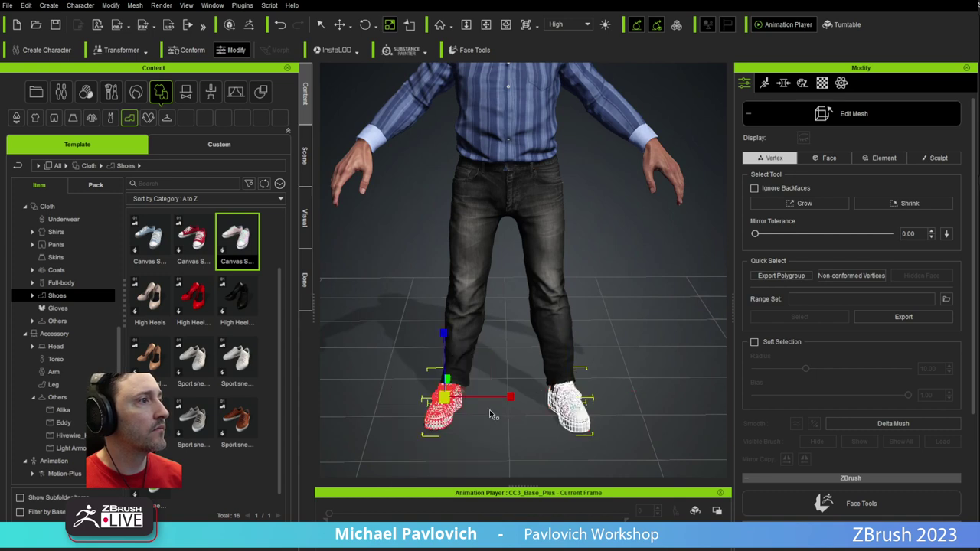
pyautogui.press('w')
pyautogui.press('r')
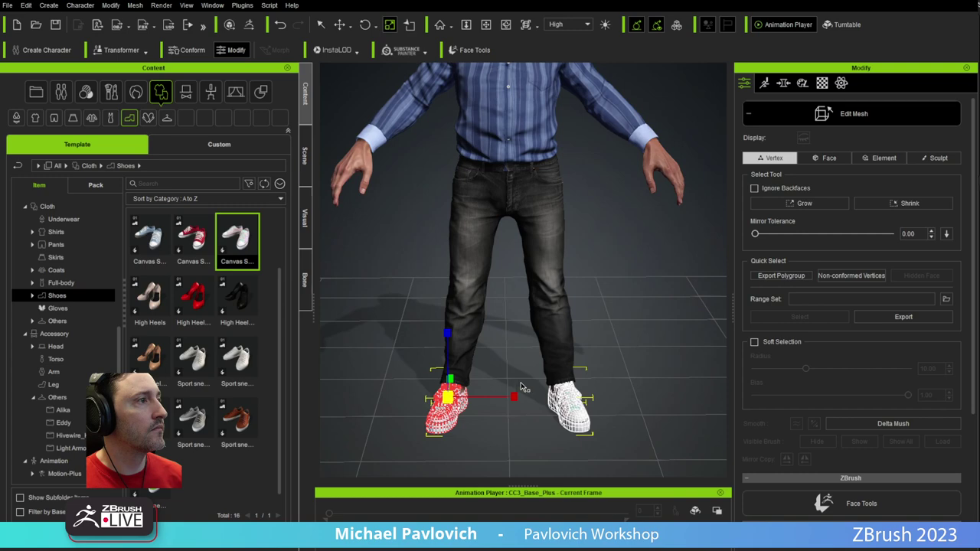
pyautogui.keyDown('alt'); pyautogui.moveTo(648, 364); pyautogui.dragTo(531, 372); pyautogui.keyUp('alt')
pyautogui.click(649, 350)
pyautogui.keyDown('alt'); pyautogui.moveTo(649, 350); pyautogui.dragTo(718, 380, button='right'); pyautogui.keyUp('alt')
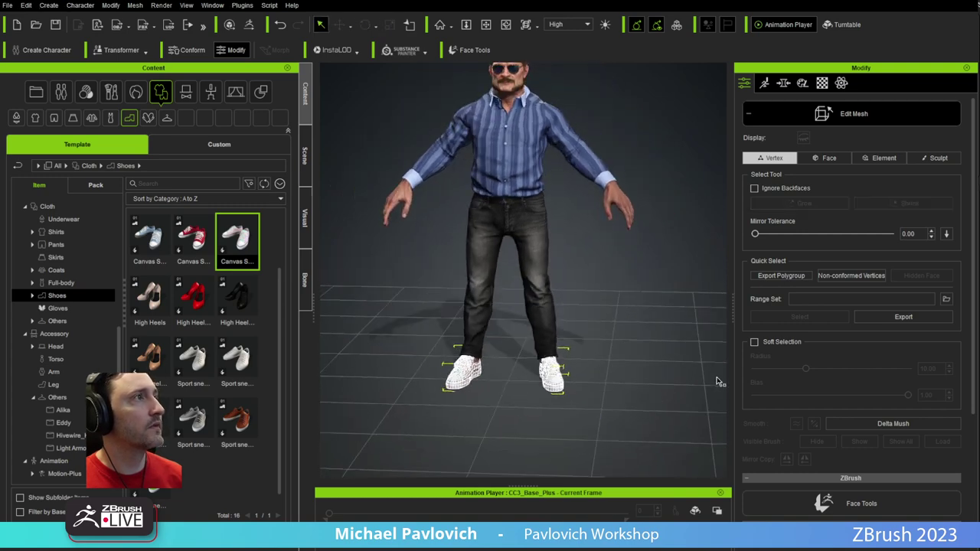
pyautogui.click(851, 113)
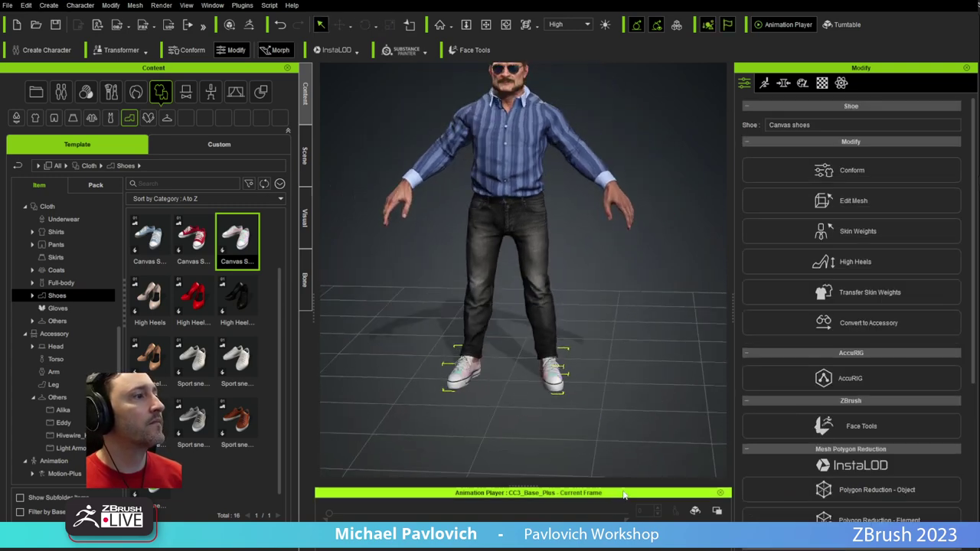
# Play the male Idle03_M motion on the dressed character and view it from another angle
pyautogui.rightClick(565, 343)
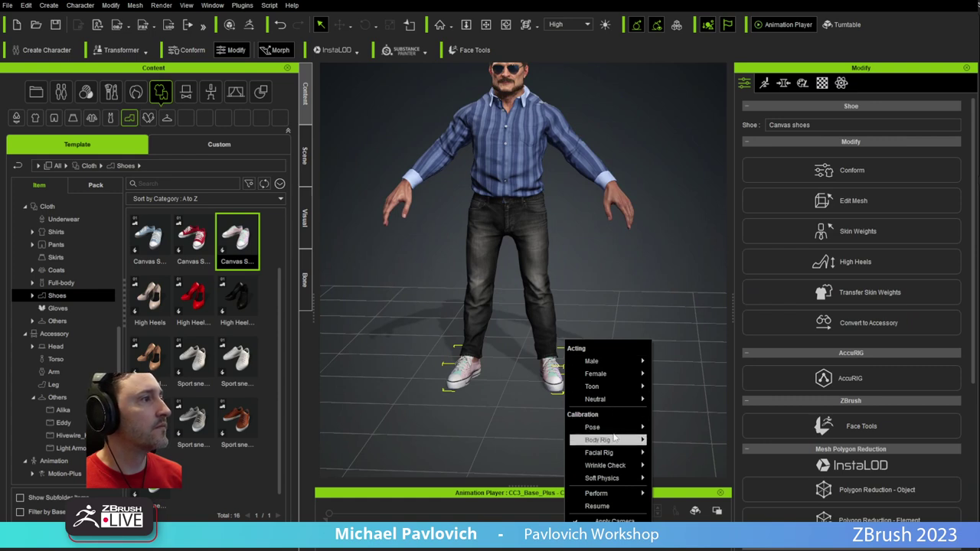
pyautogui.moveTo(617, 432)
pyautogui.moveTo(621, 367)
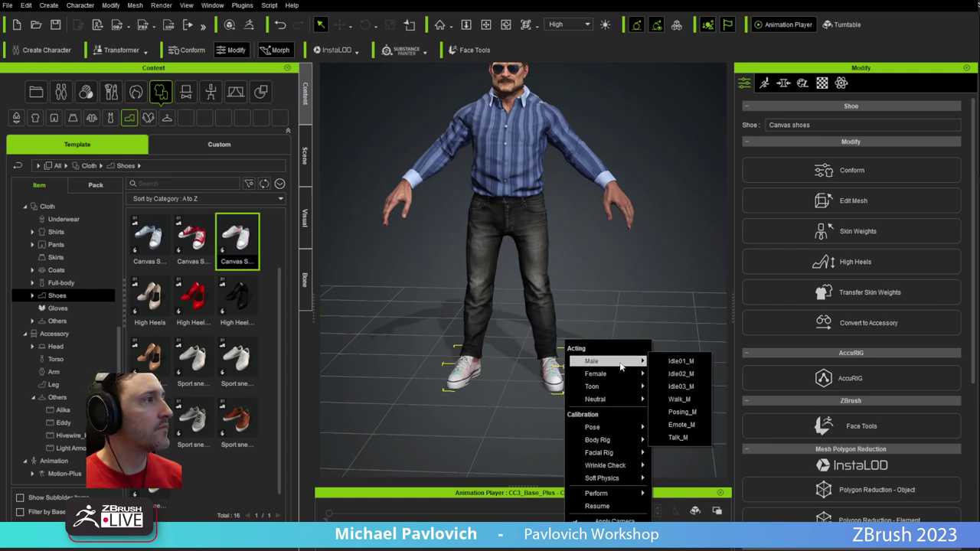
pyautogui.click(691, 386)
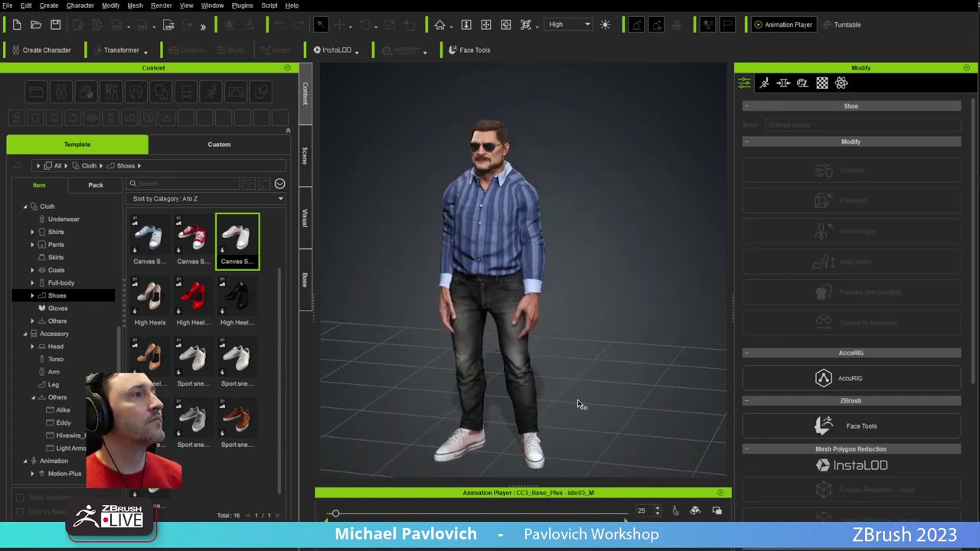
pyautogui.moveTo(681, 414); pyautogui.dragTo(654, 379, button='right')
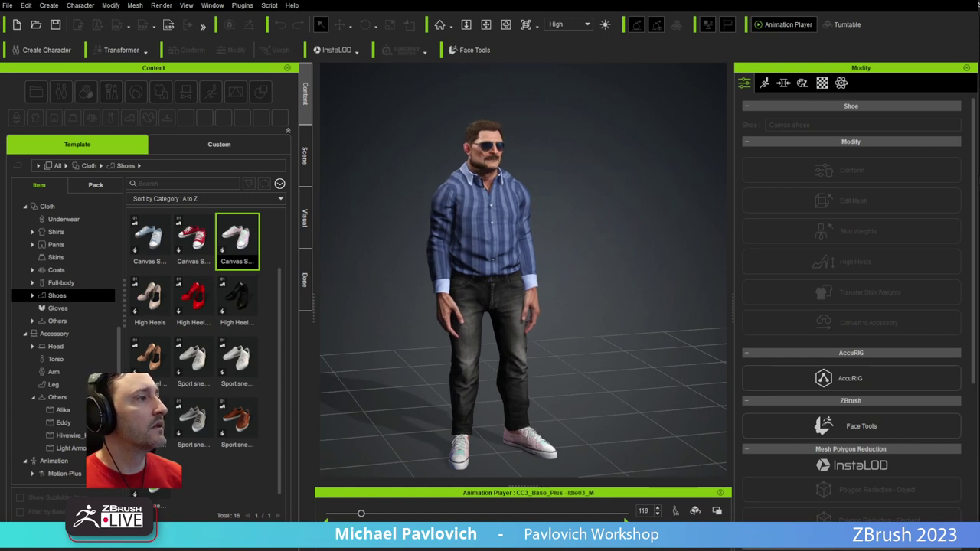
# Play the male Walk_M motion on the character and inspect the head, sunglasses and shirt up close while it runs
pyautogui.rightClick(567, 495)
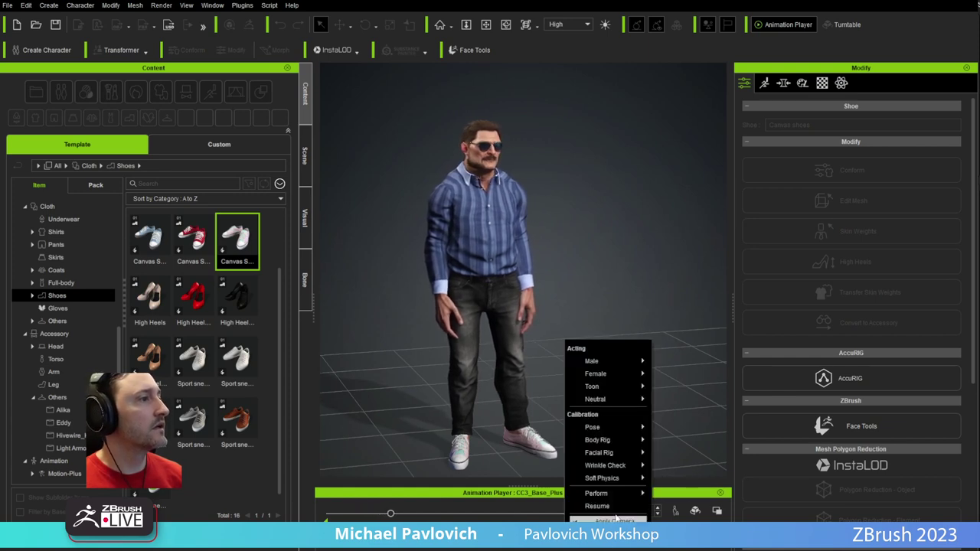
pyautogui.moveTo(624, 432)
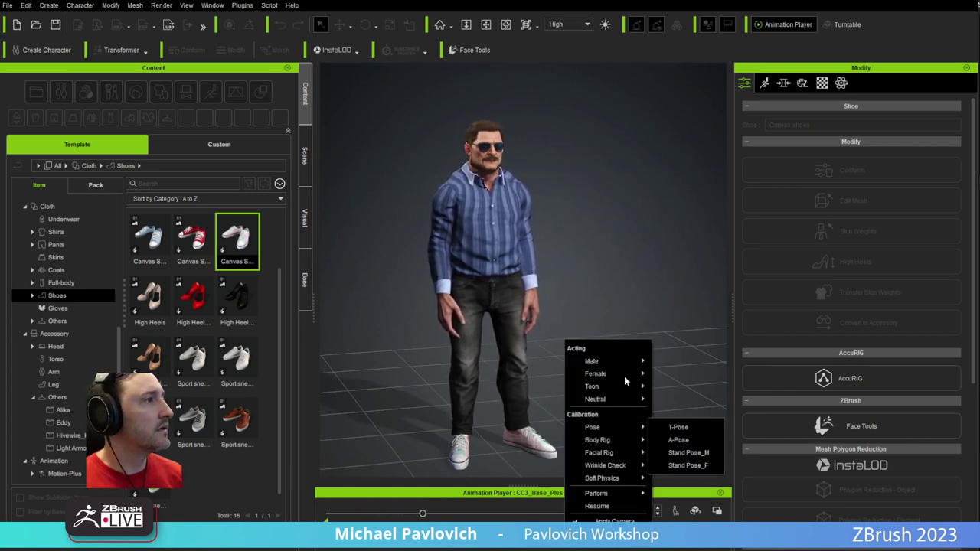
pyautogui.moveTo(630, 361)
pyautogui.click(678, 386)
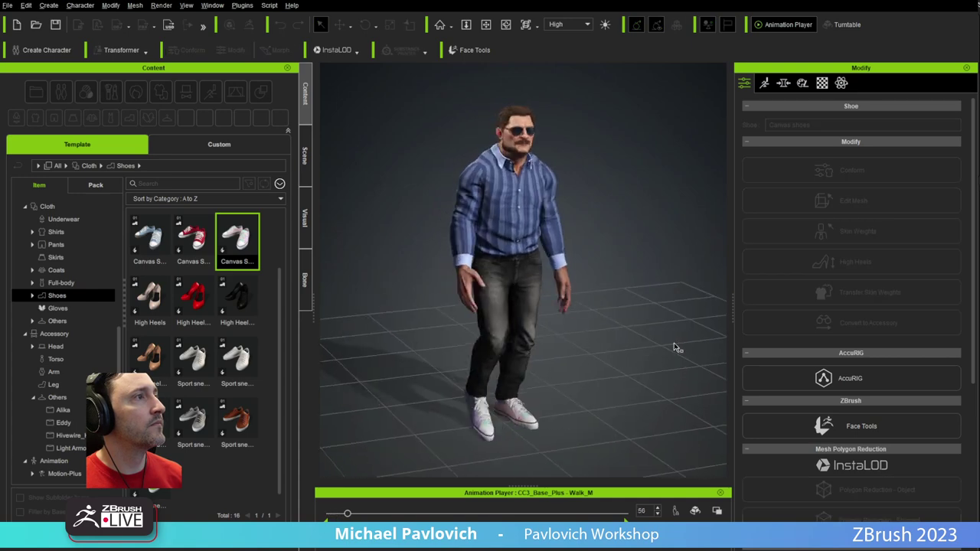
pyautogui.moveTo(674, 344); pyautogui.dragTo(339, 247, button='right')
pyautogui.scroll(5, 512, 153)
pyautogui.moveTo(514, 134); pyautogui.dragTo(513, 291, button='middle')
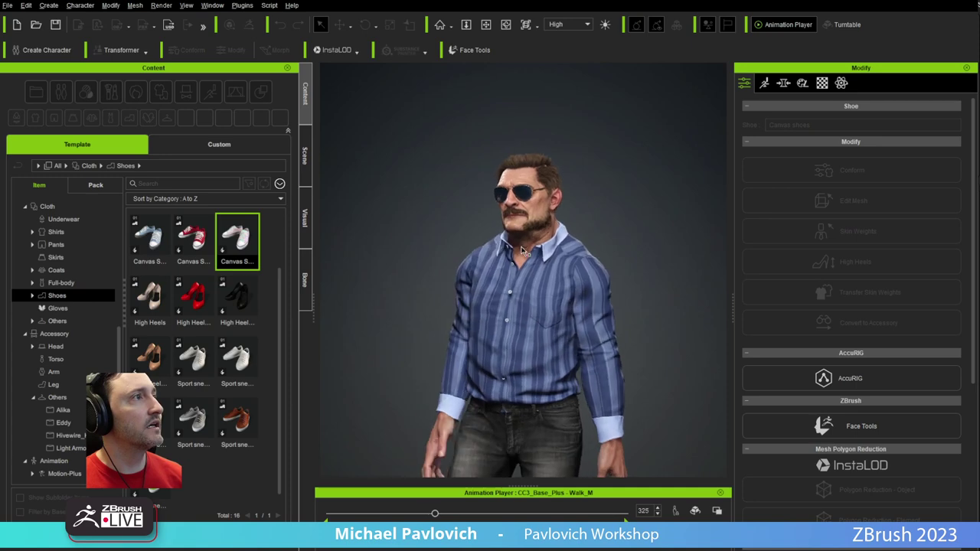
pyautogui.scroll(3, 522, 251)
pyautogui.moveTo(540, 212); pyautogui.dragTo(542, 290, button='middle')
pyautogui.moveTo(551, 285); pyautogui.dragTo(654, 298, button='right')
pyautogui.scroll(-3, 633, 384)
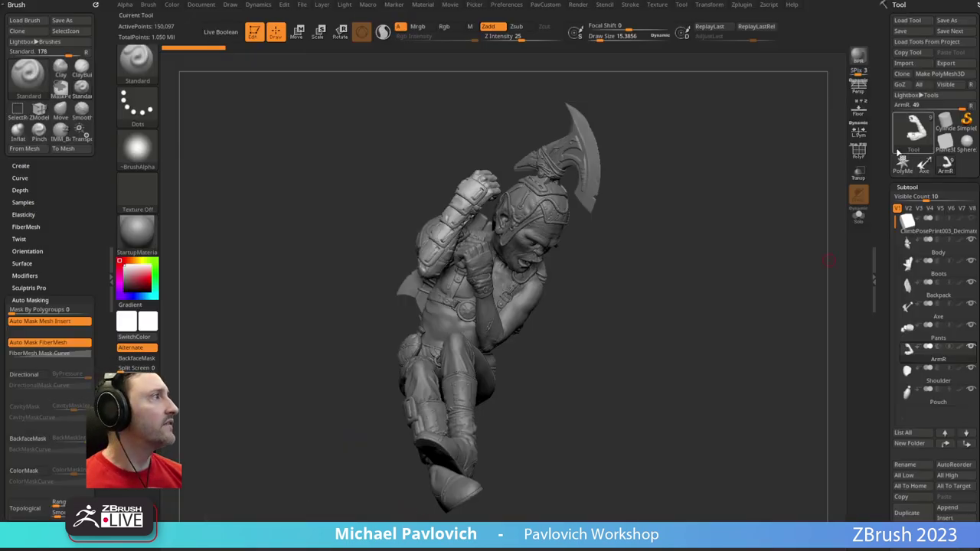
# Switch to ZBrush and open the project with the horned troll holding the goblin on a rope
pyautogui.moveTo(773, 229)
pyautogui.mouseDown()
pyautogui.moveTo(750, 239)
pyautogui.moveTo(745, 217)
pyautogui.moveTo(777, 204)
pyautogui.mouseUp()
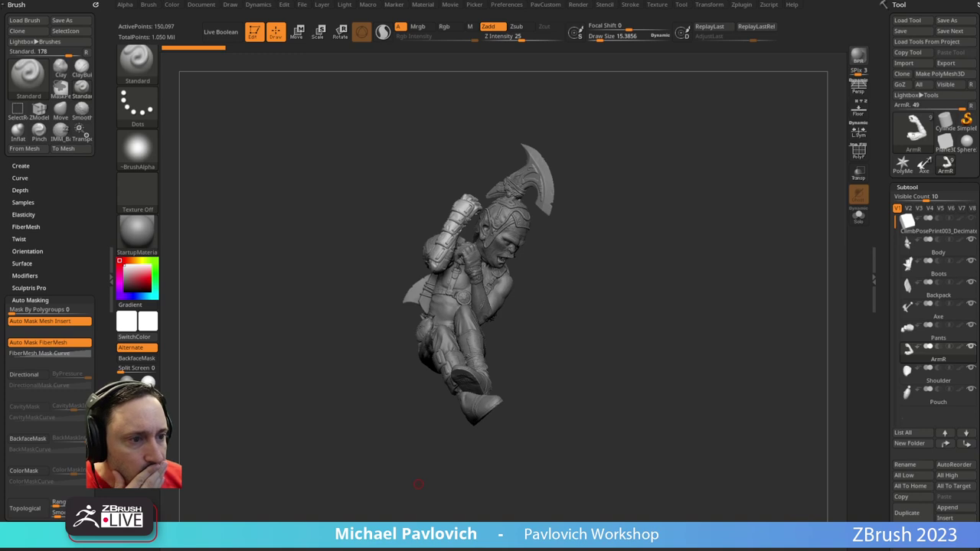
pyautogui.click(599, 297)
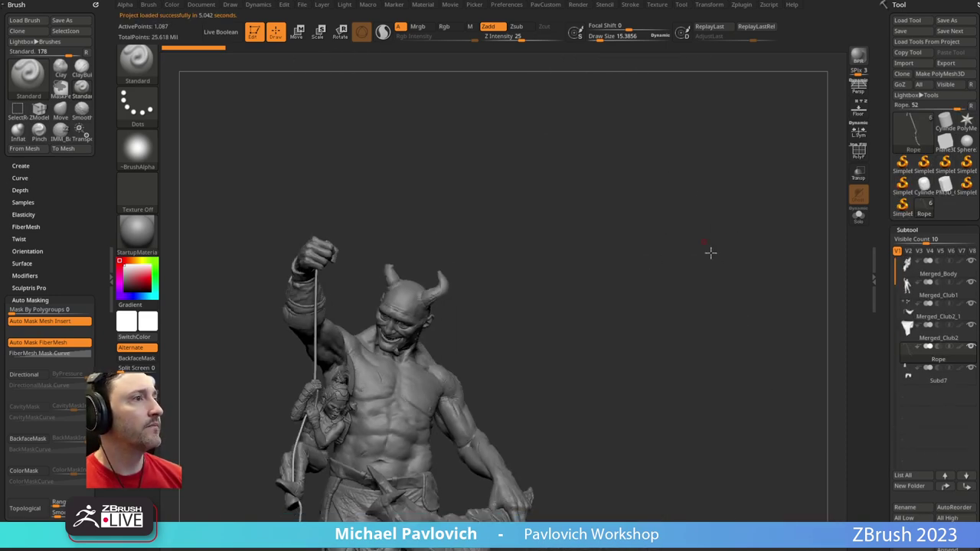
# Make the Merged_Club1 subtool active on the troll model and enlarge the brush's draw size to about 116
pyautogui.moveTo(710, 253)
pyautogui.keyDown('alt'); pyautogui.mouseDown()
pyautogui.moveTo(722, 162)
pyautogui.moveTo(693, 188)
pyautogui.mouseUp(); pyautogui.keyUp('alt')
pyautogui.keyDown('alt'); pyautogui.click(380, 188); pyautogui.keyUp('alt')
pyautogui.moveTo(721, 236)
pyautogui.mouseDown()
pyautogui.moveTo(689, 235)
pyautogui.moveTo(680, 204)
pyautogui.moveTo(627, 192)
pyautogui.moveTo(737, 212)
pyautogui.moveTo(568, 214)
pyautogui.moveTo(551, 203)
pyautogui.mouseUp()
pyautogui.keyDown('alt'); pyautogui.click(496, 172); pyautogui.keyUp('alt')
pyautogui.press('s')
pyautogui.moveTo(629, 208)
pyautogui.mouseDown()
pyautogui.moveTo(695, 207)
pyautogui.moveTo(651, 219)
pyautogui.moveTo(761, 224)
pyautogui.moveTo(584, 253)
pyautogui.mouseUp()
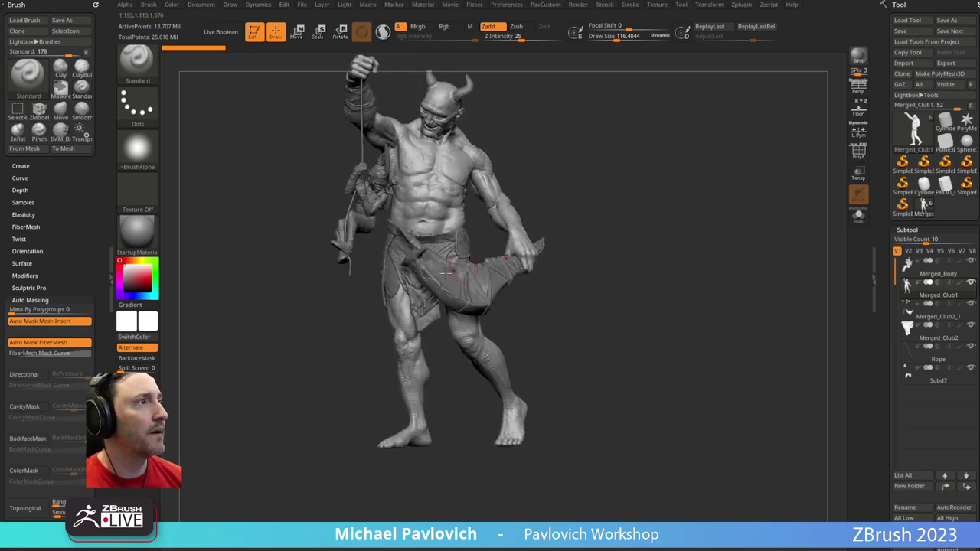
# Examine the posed troll, its club and the goblin hanging on the rope from above and from several sides
pyautogui.moveTo(661, 252)
pyautogui.mouseDown()
pyautogui.moveTo(616, 253)
pyautogui.moveTo(636, 330)
pyautogui.mouseUp()
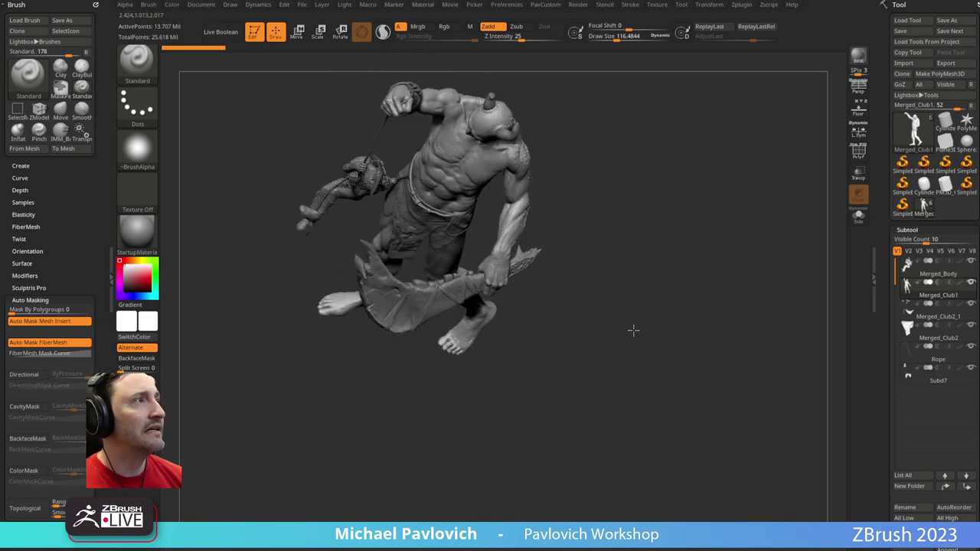
pyautogui.moveTo(673, 146)
pyautogui.mouseDown()
pyautogui.moveTo(697, 136)
pyautogui.moveTo(676, 146)
pyautogui.moveTo(546, 142)
pyautogui.moveTo(538, 153)
pyautogui.moveTo(567, 161)
pyautogui.moveTo(584, 194)
pyautogui.moveTo(535, 165)
pyautogui.mouseUp()
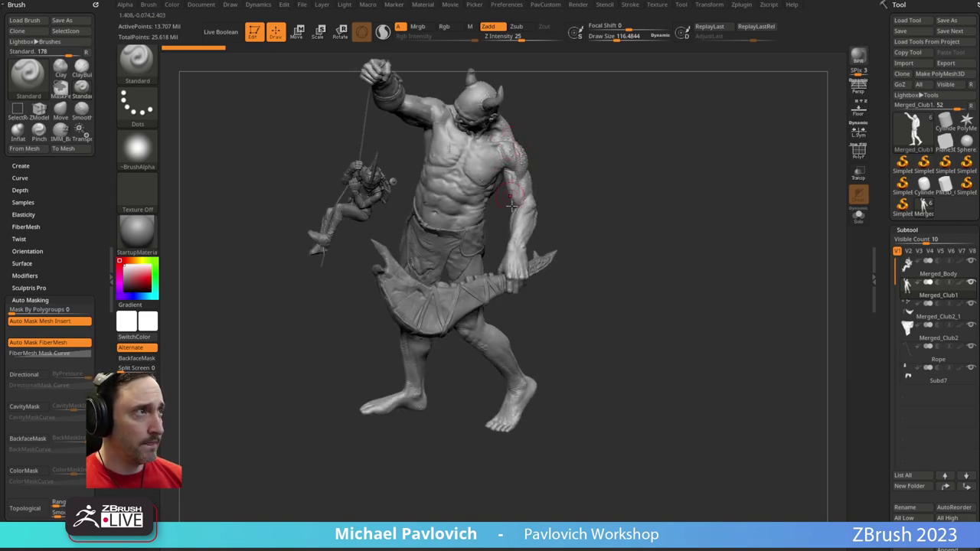
pyautogui.moveTo(588, 207)
pyautogui.mouseDown()
pyautogui.moveTo(606, 188)
pyautogui.moveTo(562, 176)
pyautogui.moveTo(600, 153)
pyautogui.moveTo(516, 164)
pyautogui.moveTo(629, 315)
pyautogui.moveTo(582, 280)
pyautogui.moveTo(563, 308)
pyautogui.mouseUp()
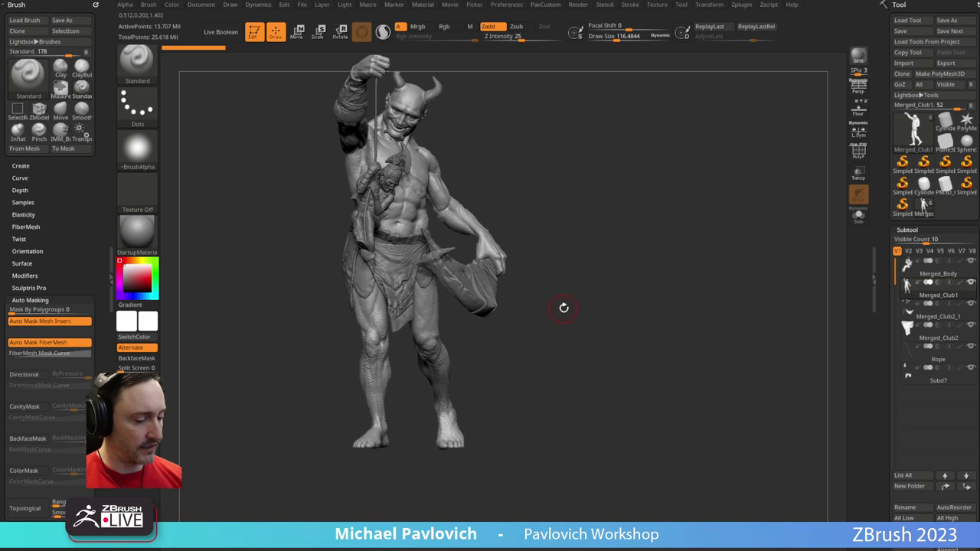
pyautogui.moveTo(678, 260)
pyautogui.mouseDown()
pyautogui.moveTo(665, 258)
pyautogui.moveTo(701, 254)
pyautogui.moveTo(643, 252)
pyautogui.moveTo(719, 259)
pyautogui.moveTo(612, 277)
pyautogui.moveTo(743, 275)
pyautogui.moveTo(728, 277)
pyautogui.mouseUp()
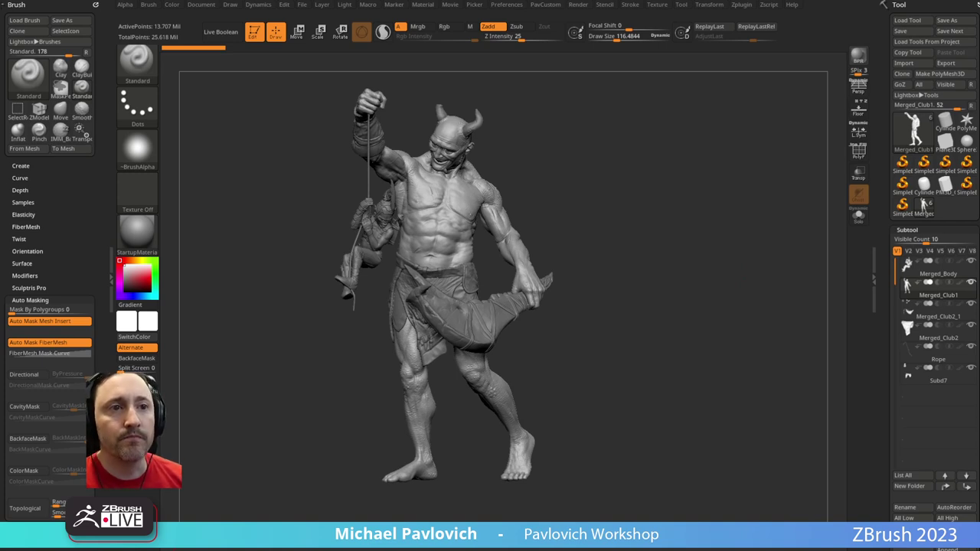